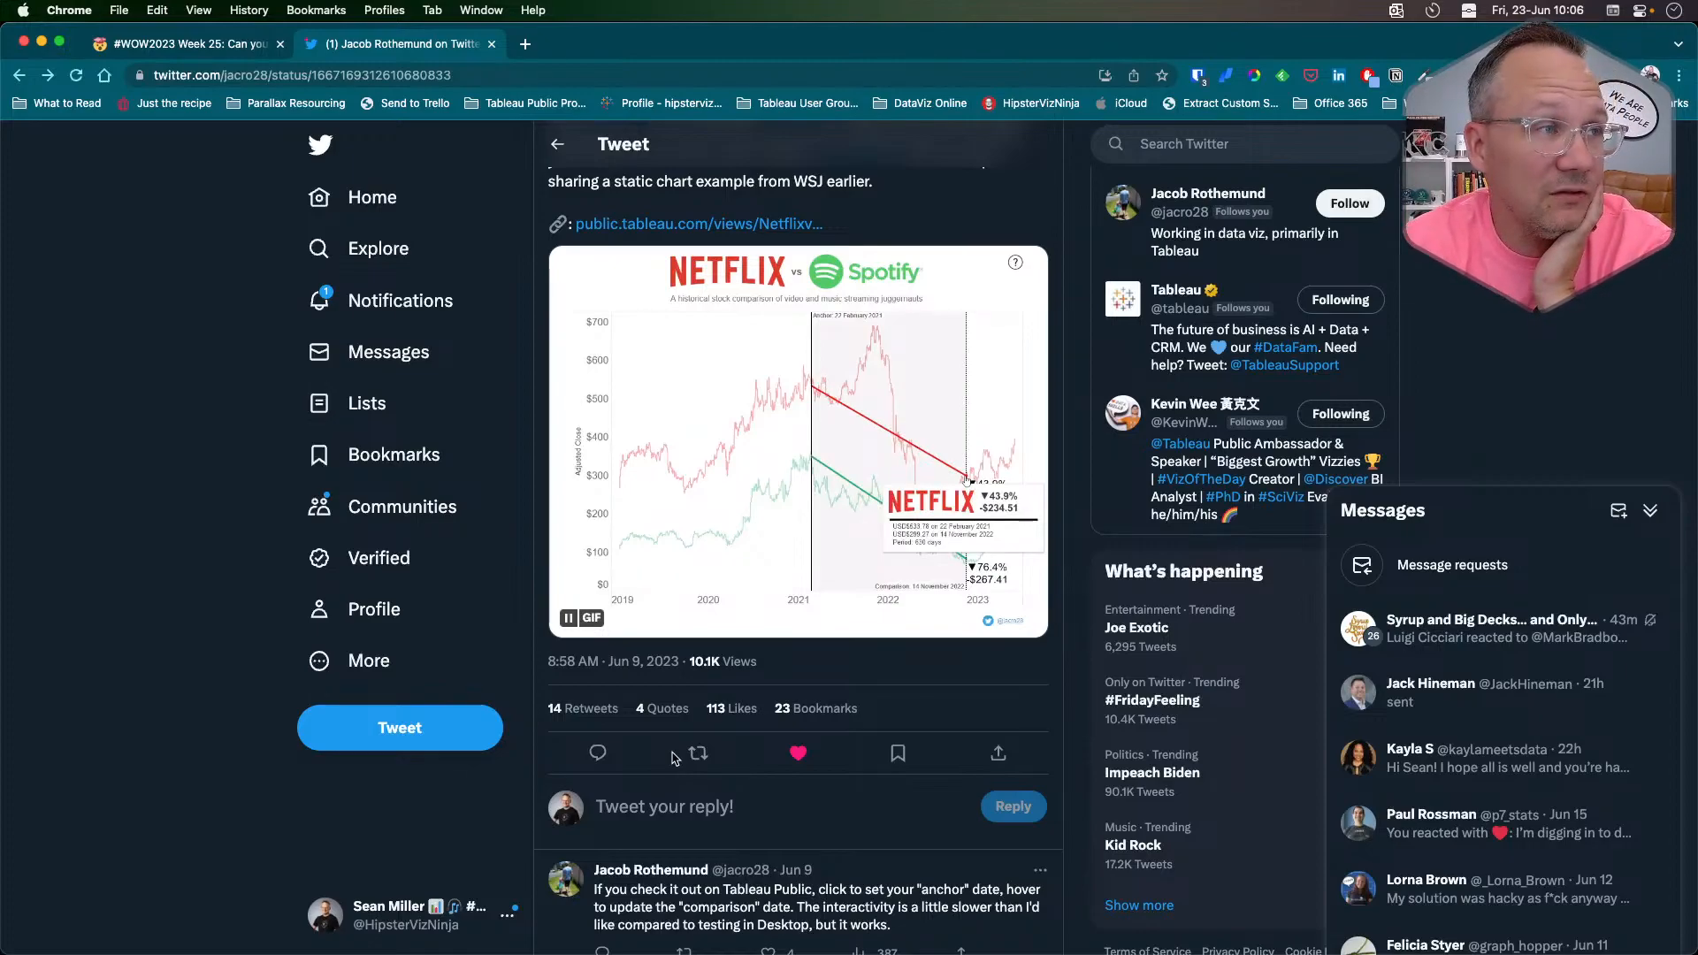
# Step: Review the #WOW2023 Week 25 challenge page and open its example chart on Tableau Public in a new browser tab
pyautogui.scroll(2, 674, 758)
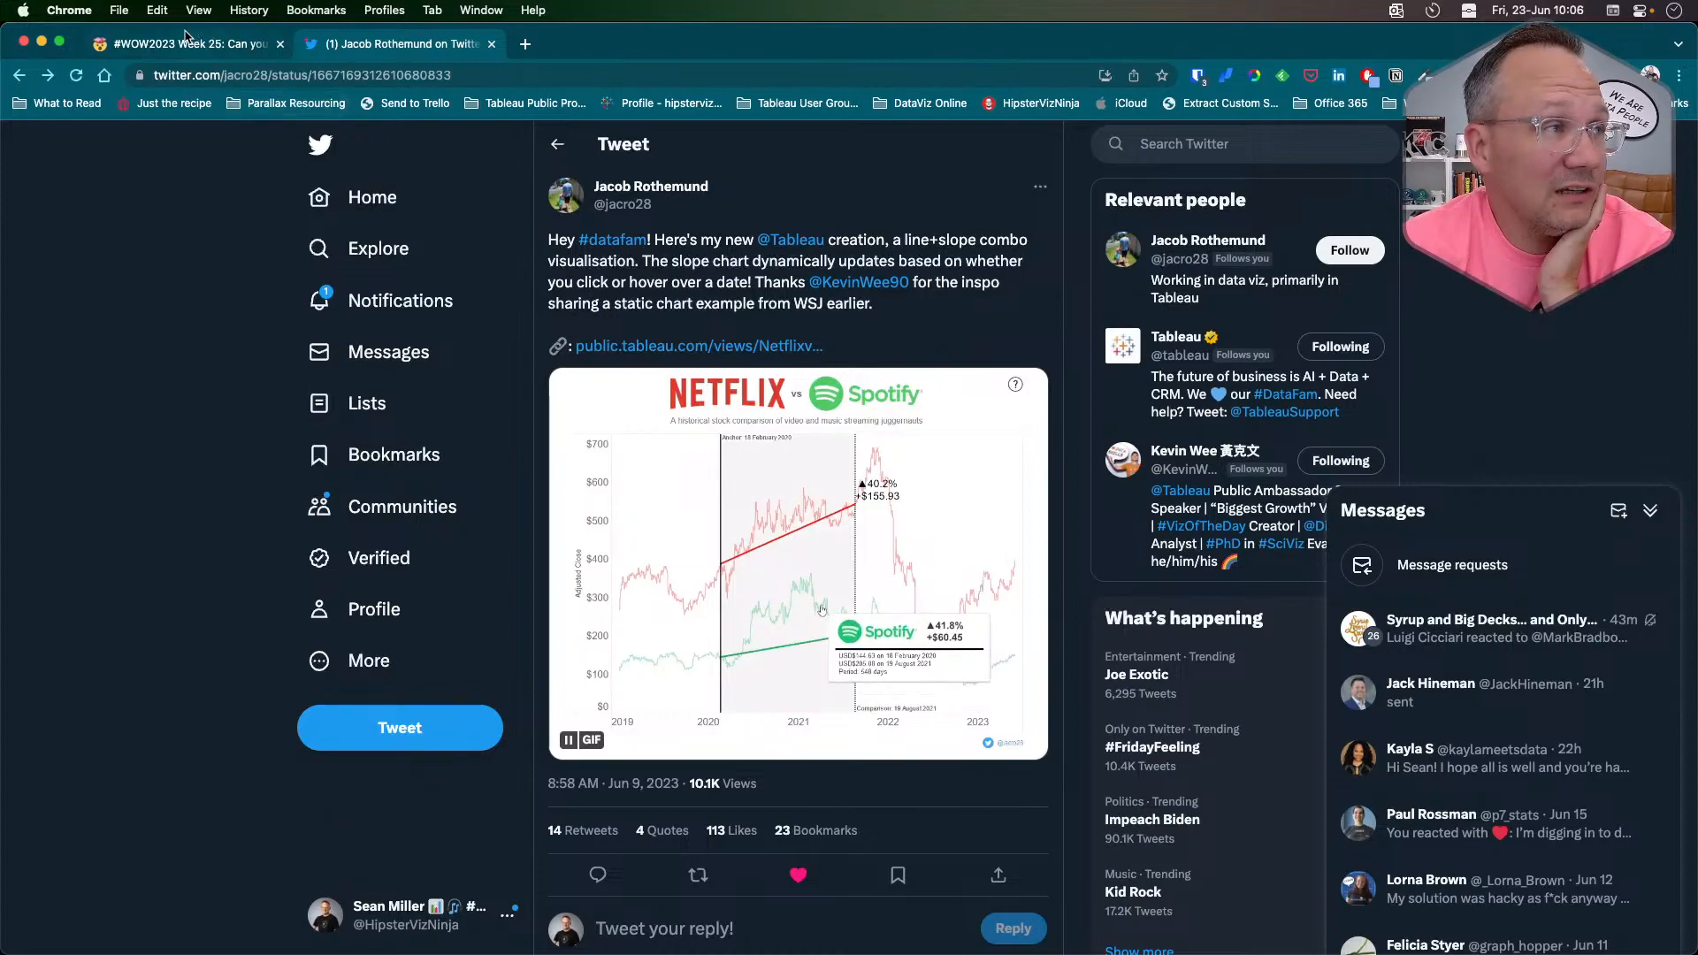
pyautogui.click(181, 40)
pyautogui.scroll(-5, 376, 826)
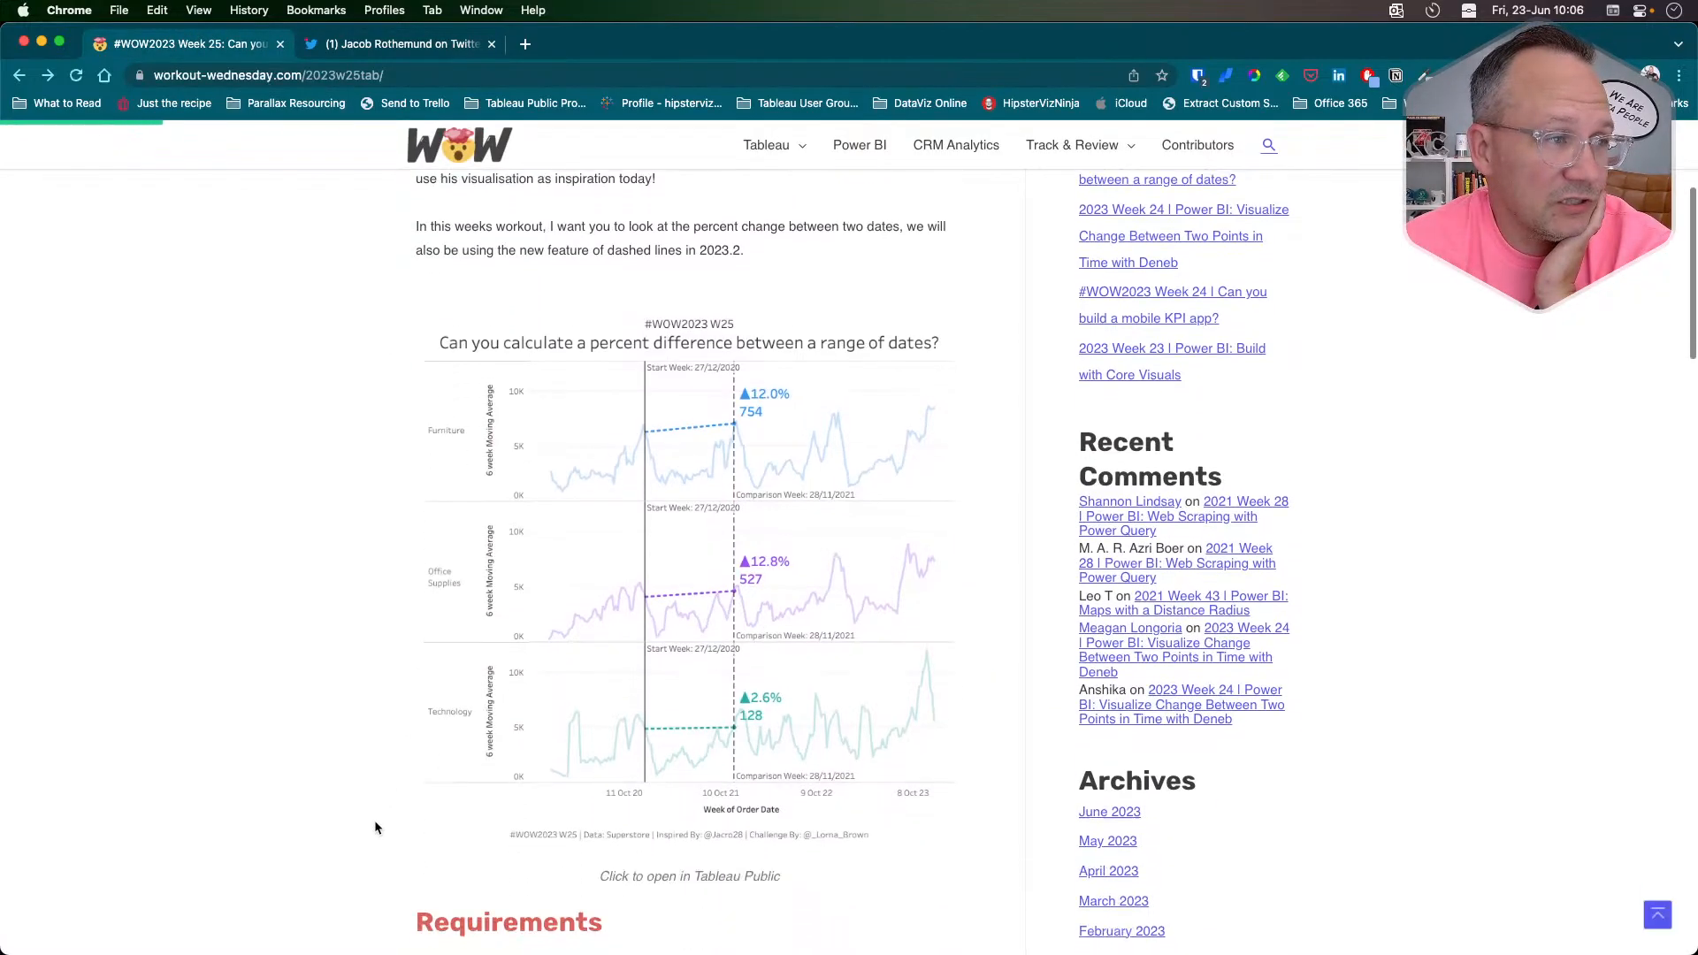
pyautogui.scroll(-2, 374, 827)
pyautogui.scroll(4, 371, 871)
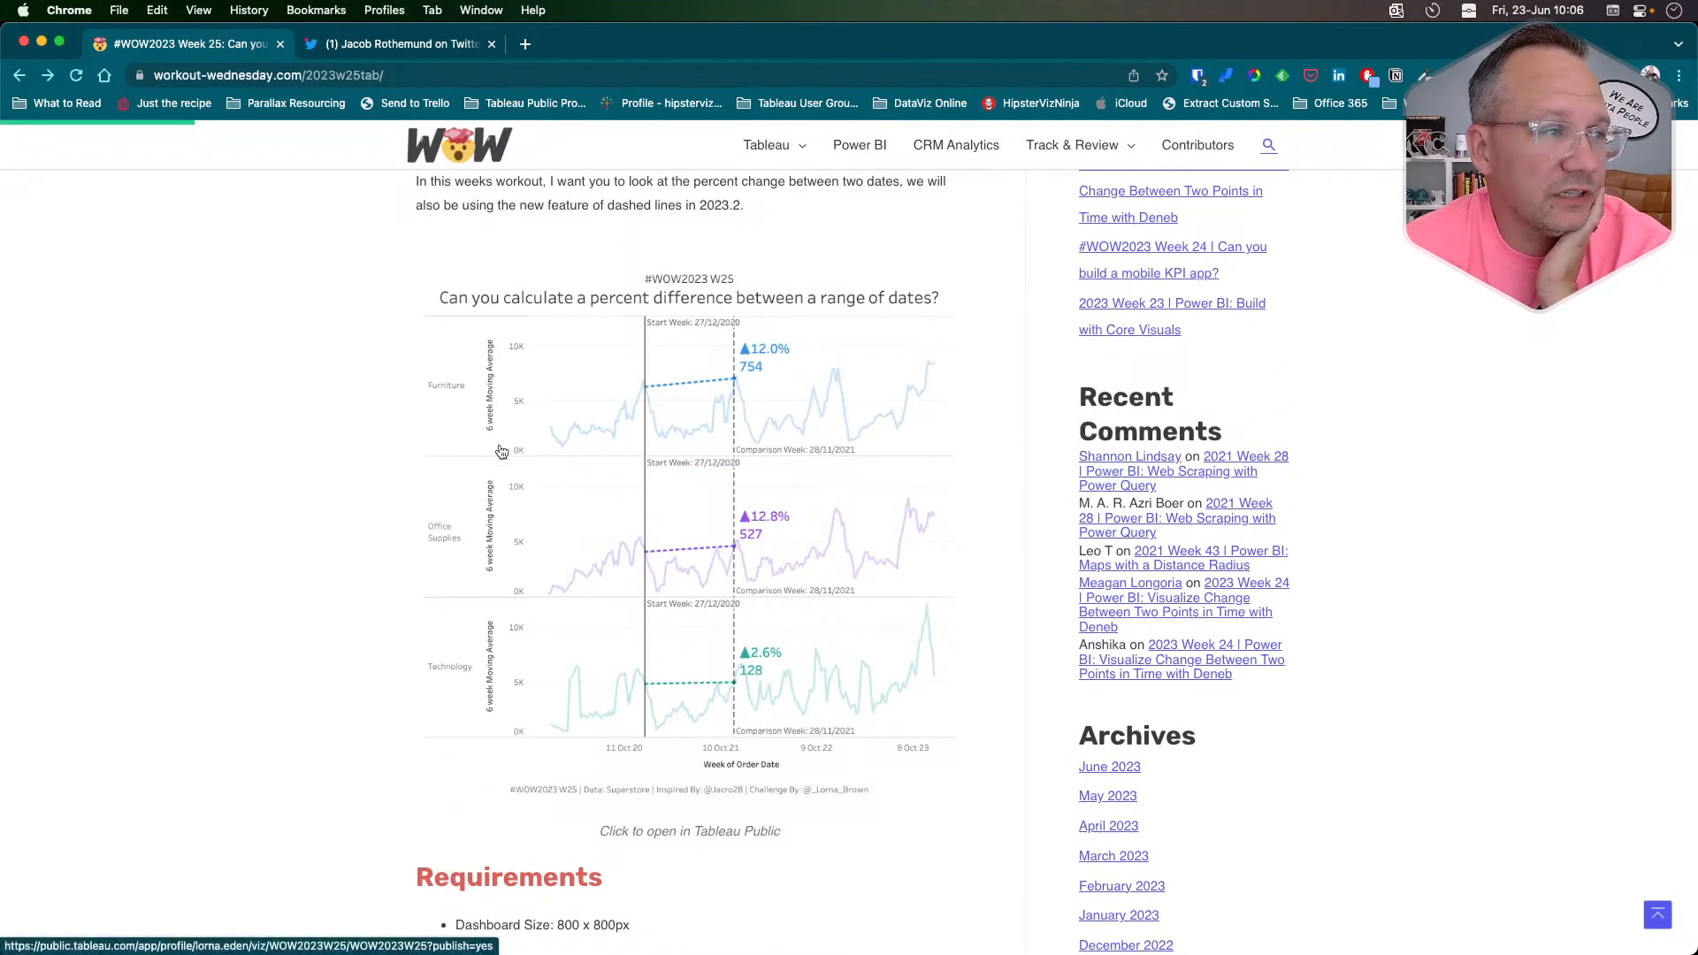
pyautogui.rightClick(563, 459)
pyautogui.click(594, 467)
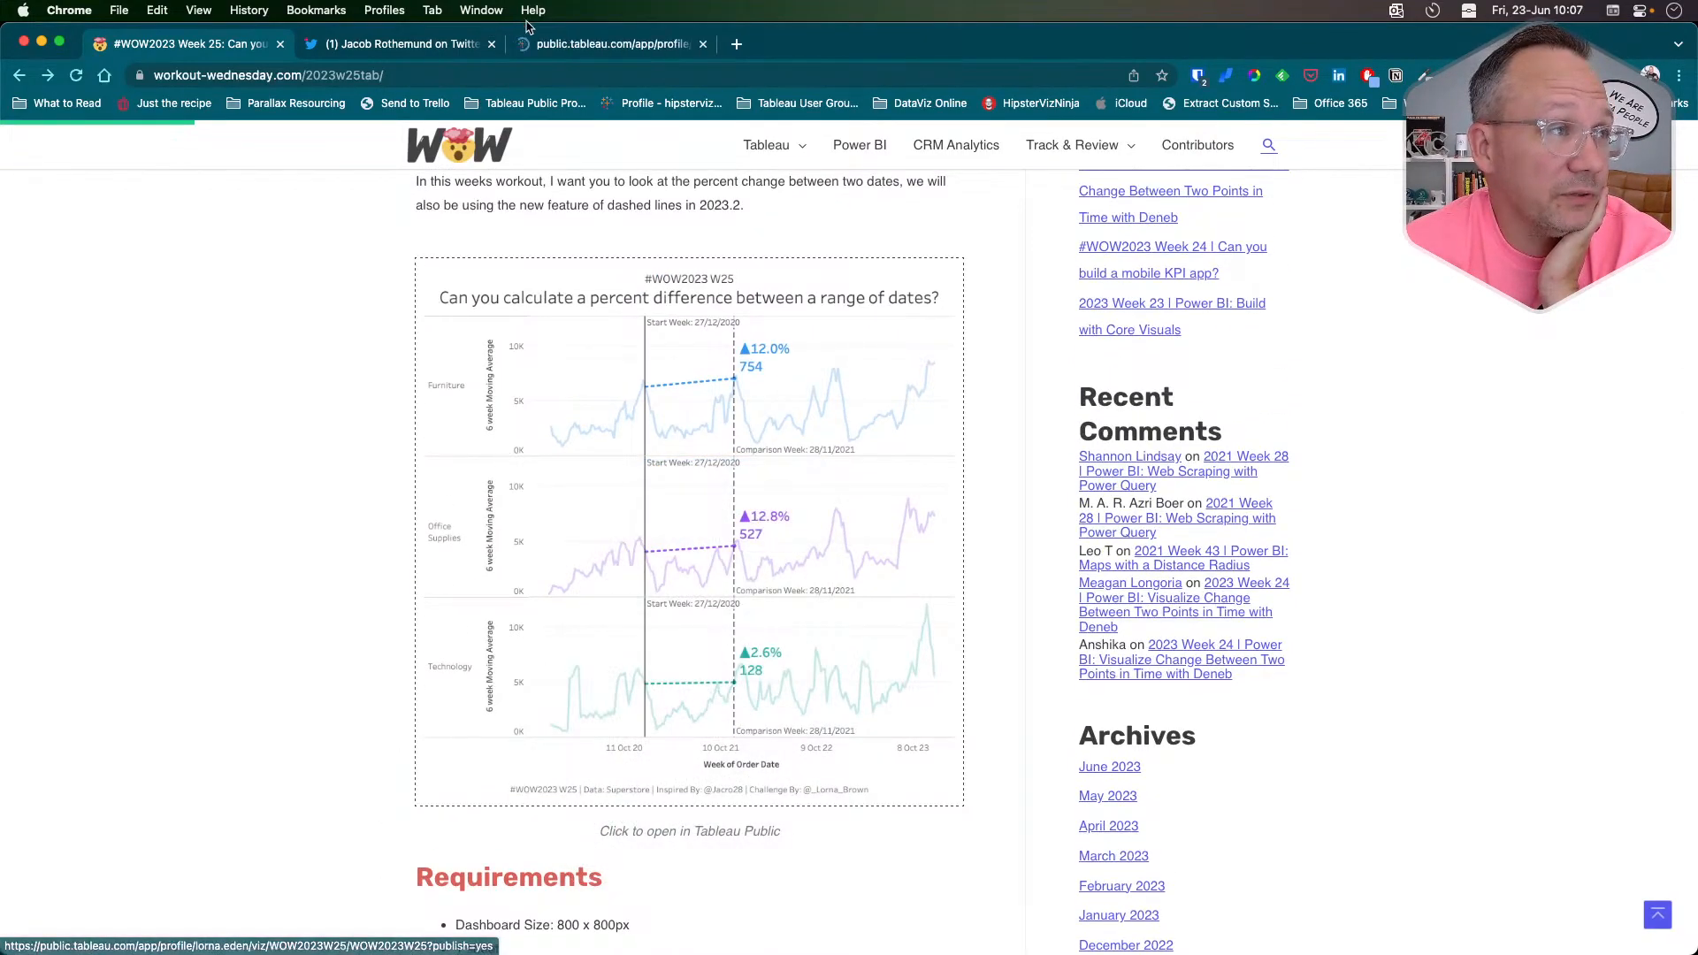
pyautogui.click(601, 41)
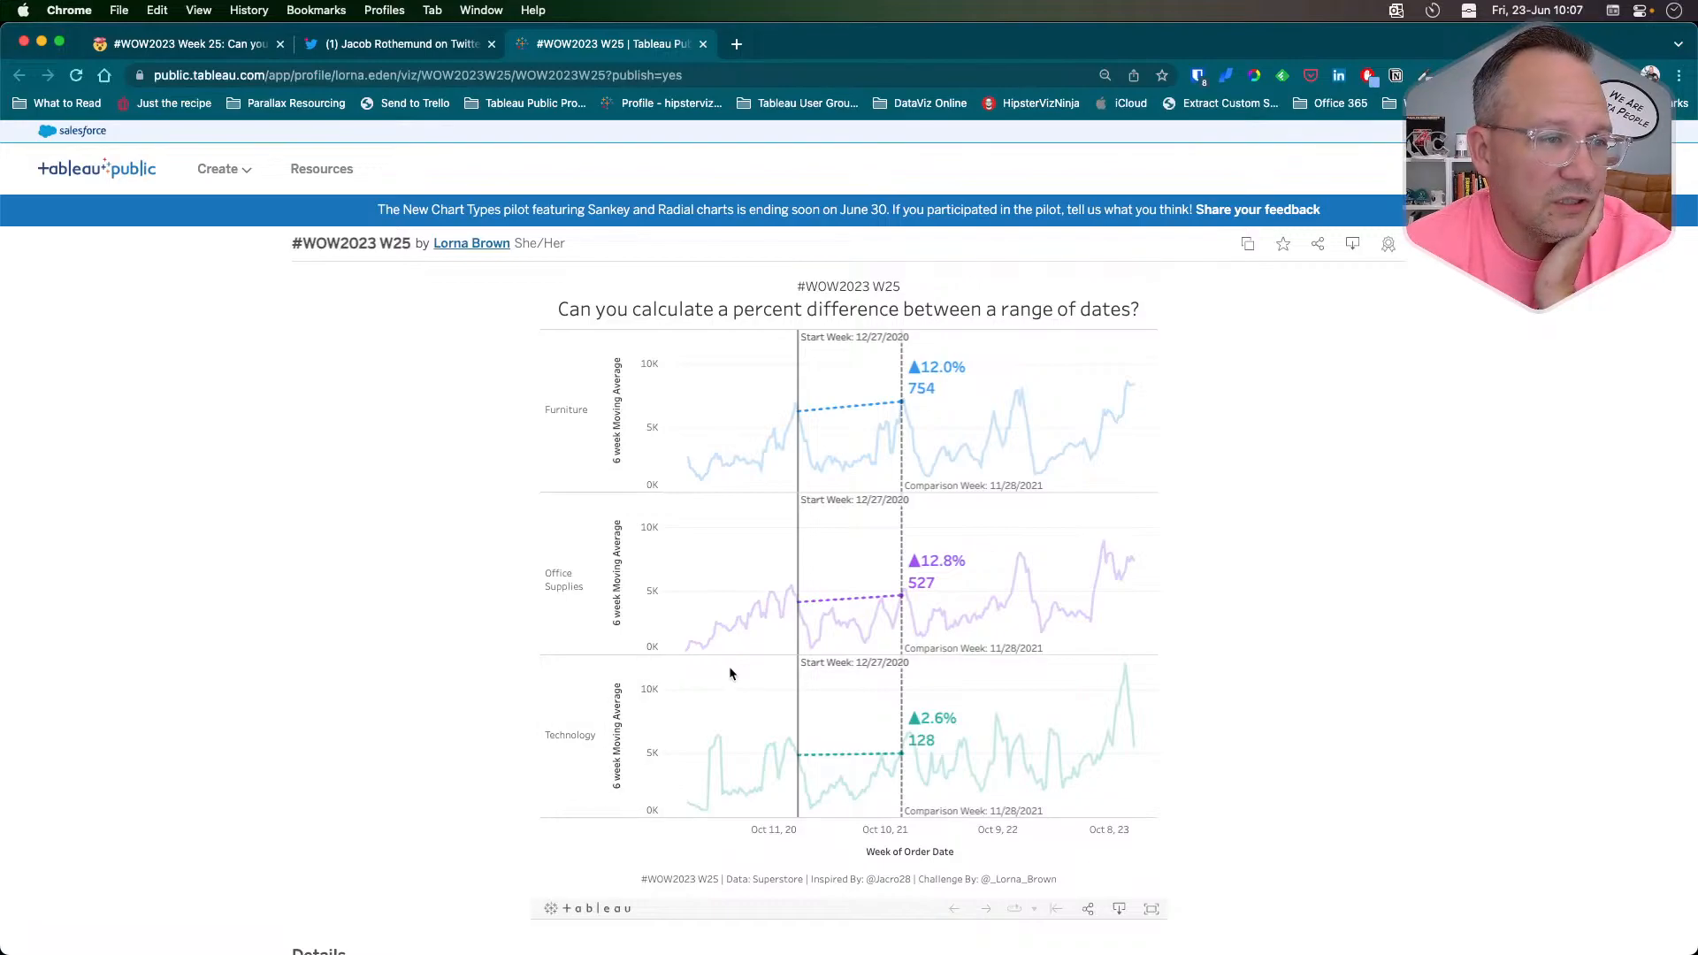
# Step: Test the example chart by setting the start week to 5/9/2021 and moving the comparison week to 12/18/2022
pyautogui.moveTo(723, 604)
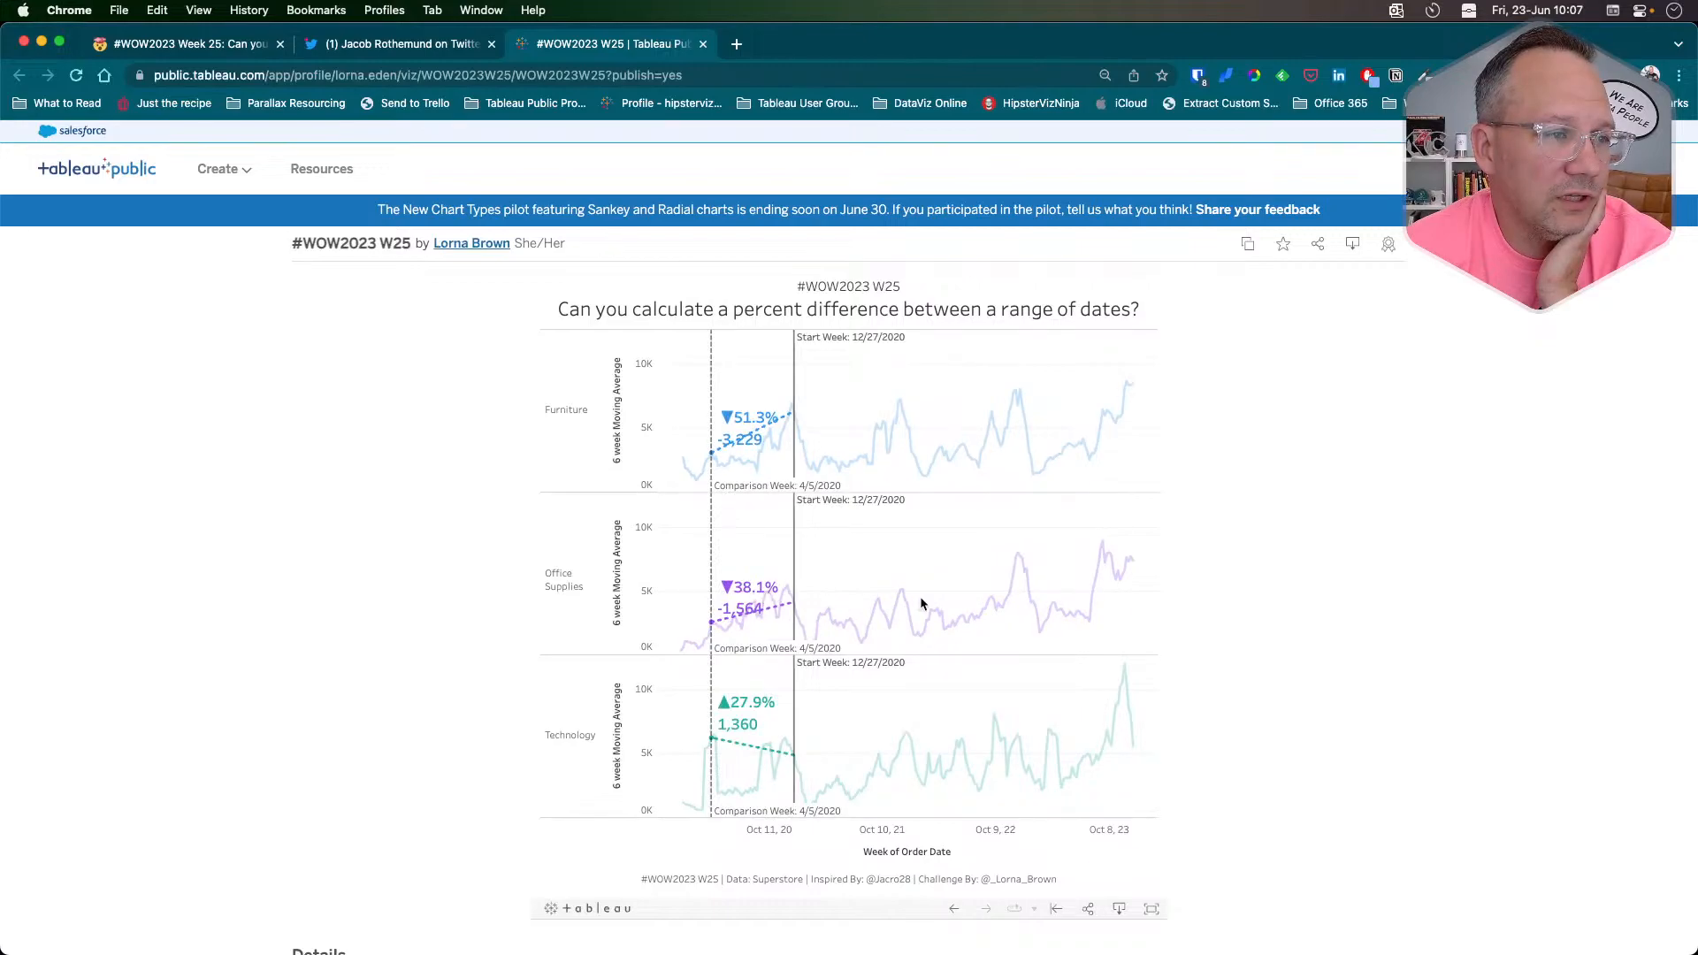
pyautogui.moveTo(901, 597)
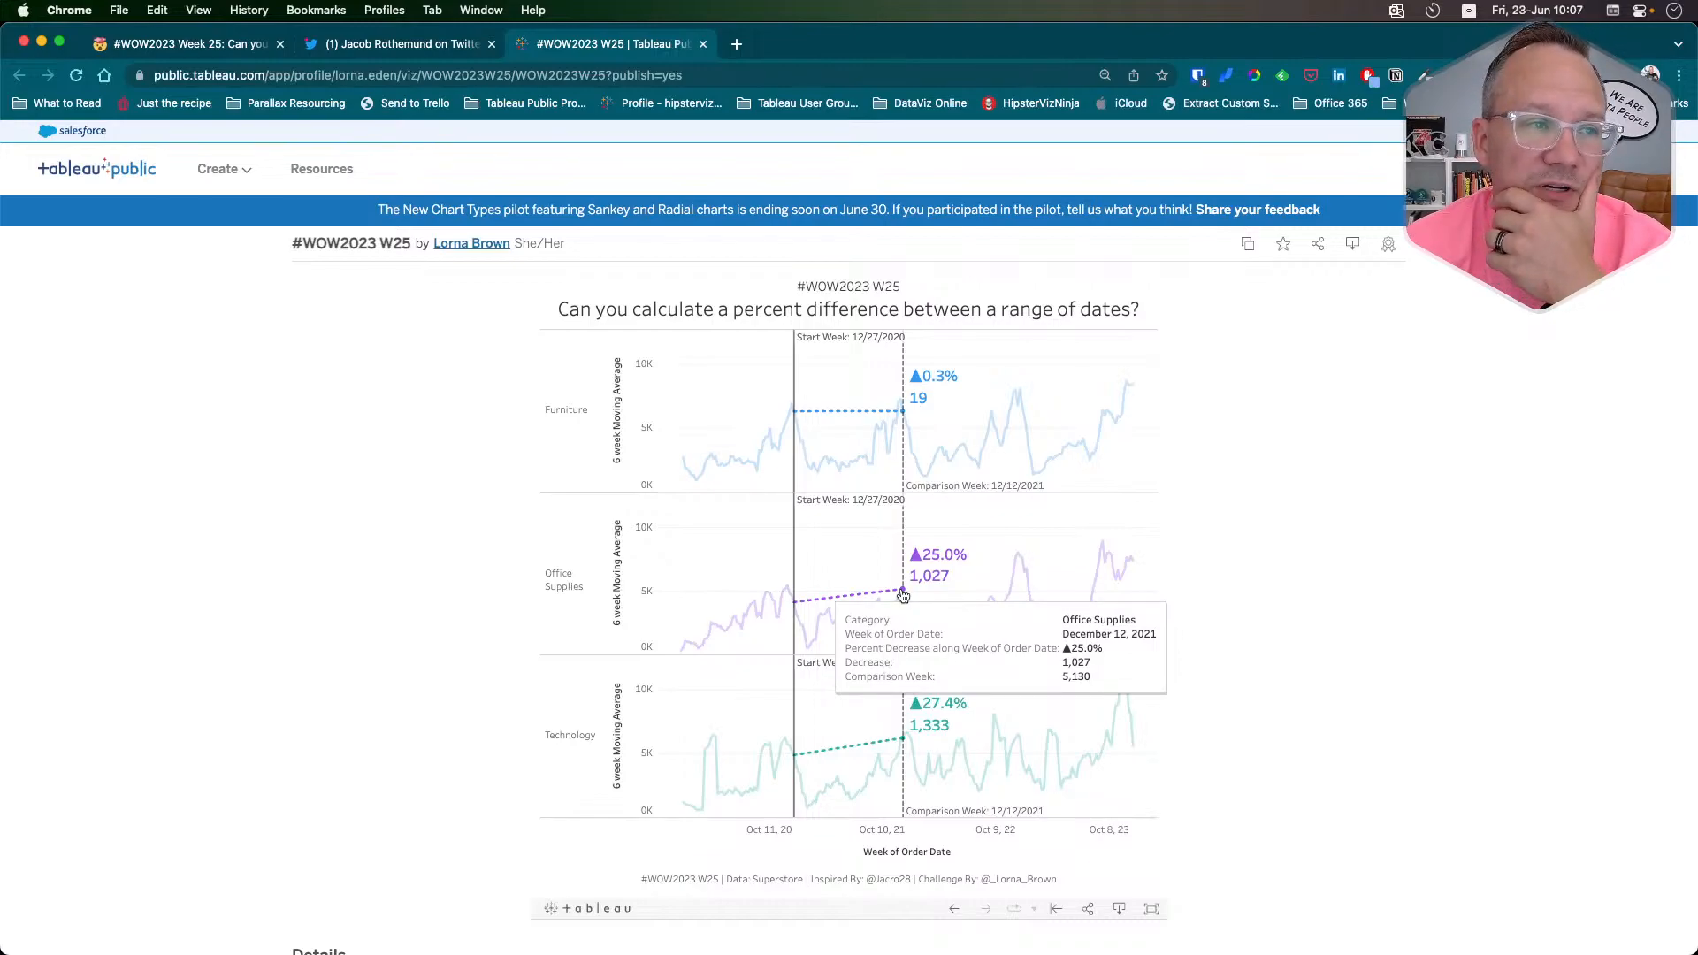
pyautogui.click(837, 619)
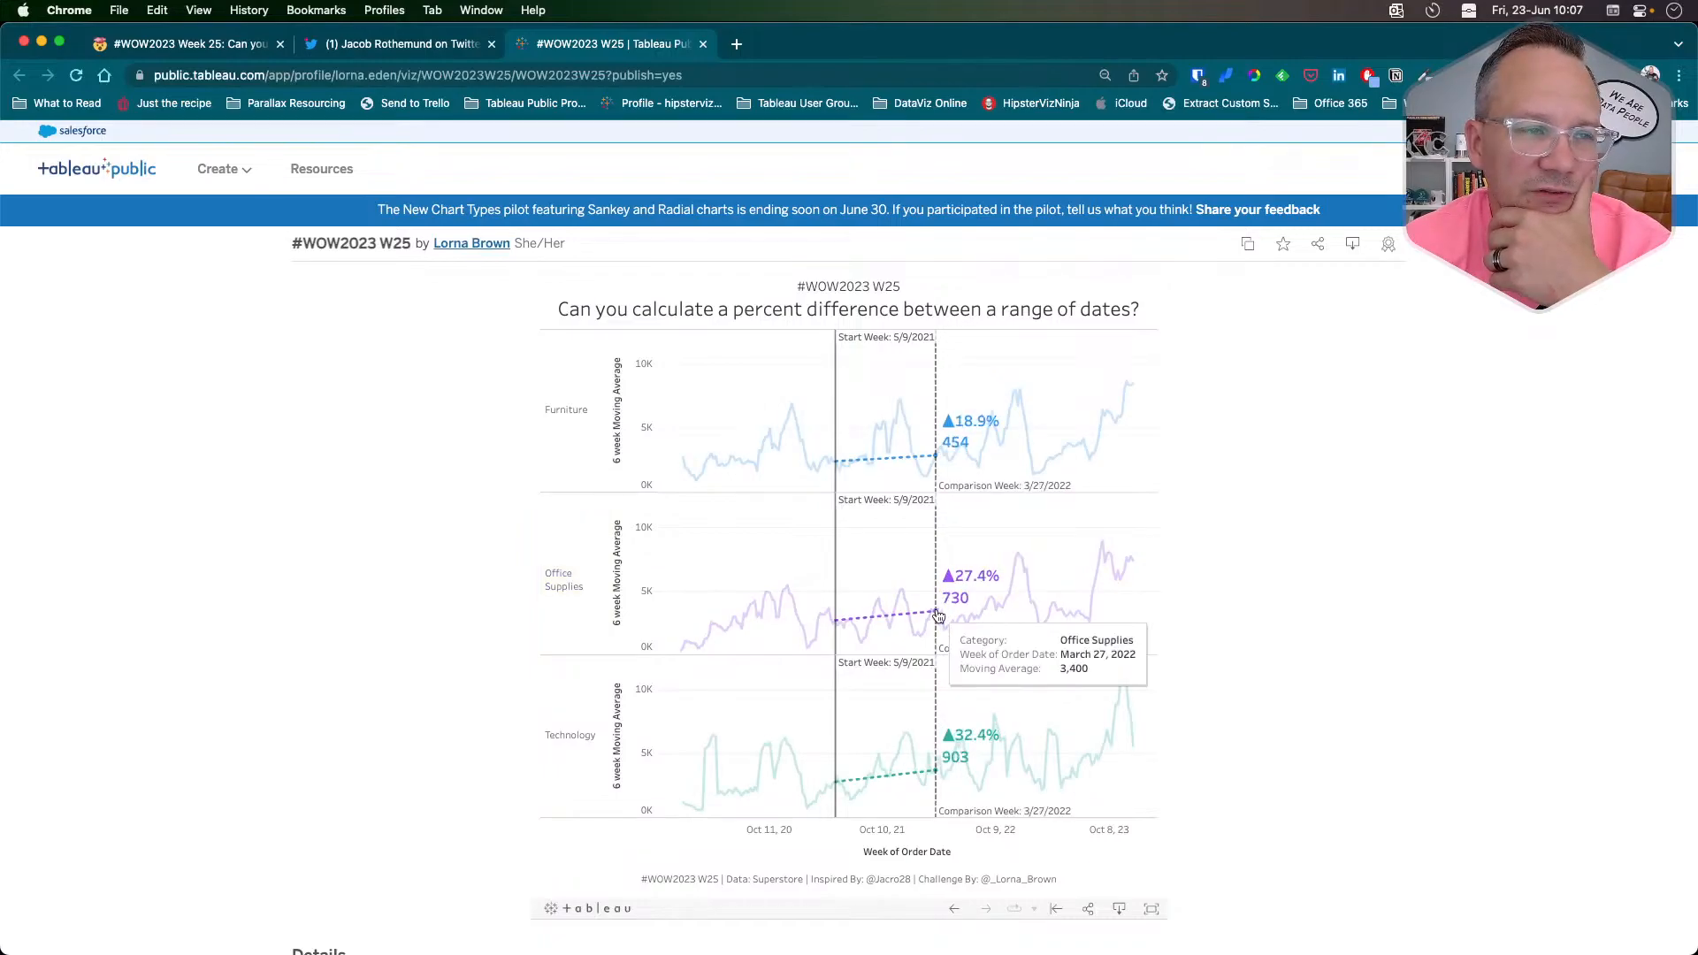
pyautogui.moveTo(1022, 558)
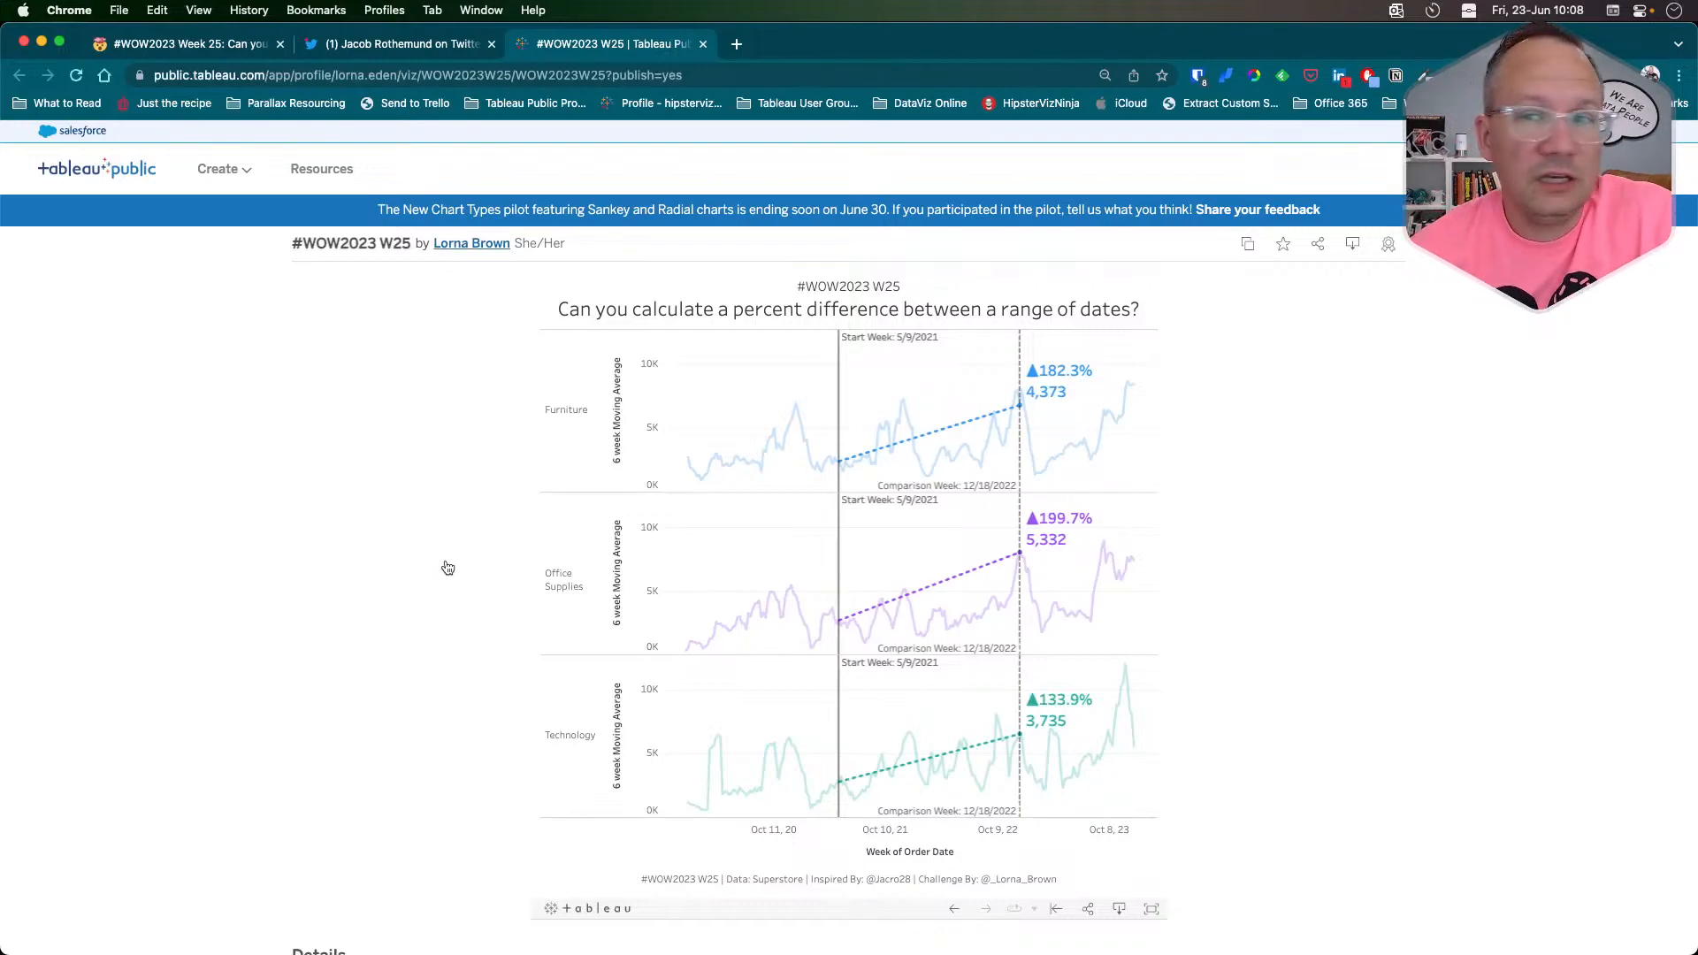
# Step: Switch to Tableau Public, connect to Sample - Superstore.xls from the en_US-US folder, and add the Orders table to the data source
pyautogui.press('super+Tab')
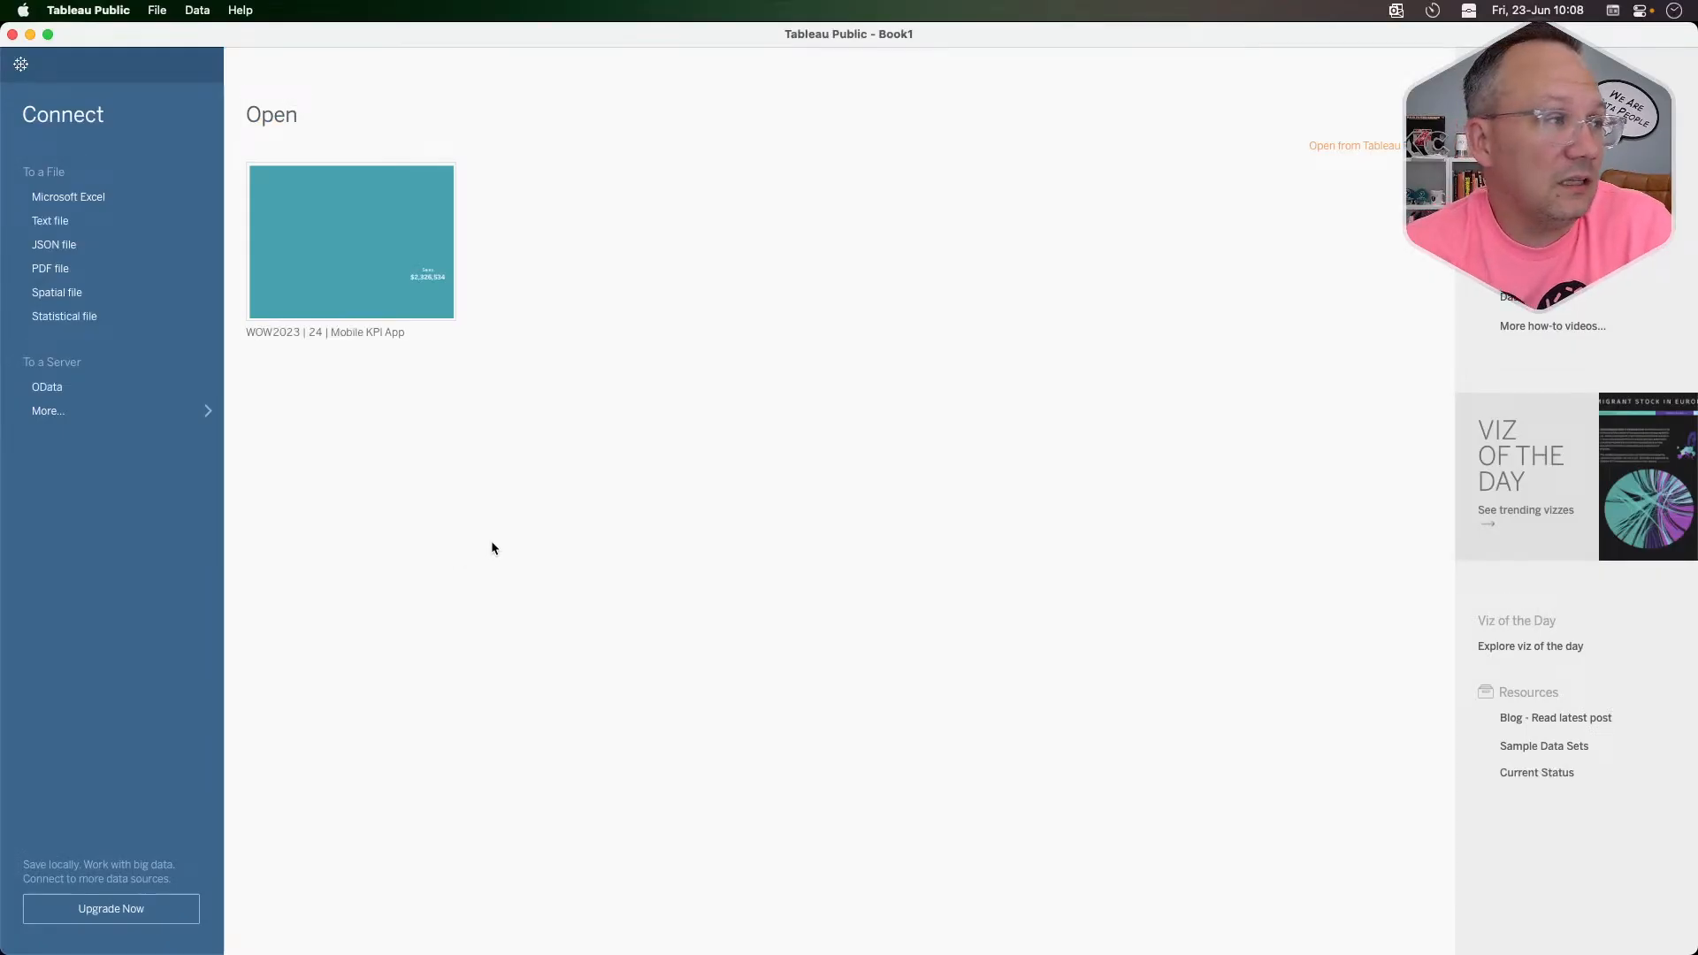
pyautogui.click(98, 198)
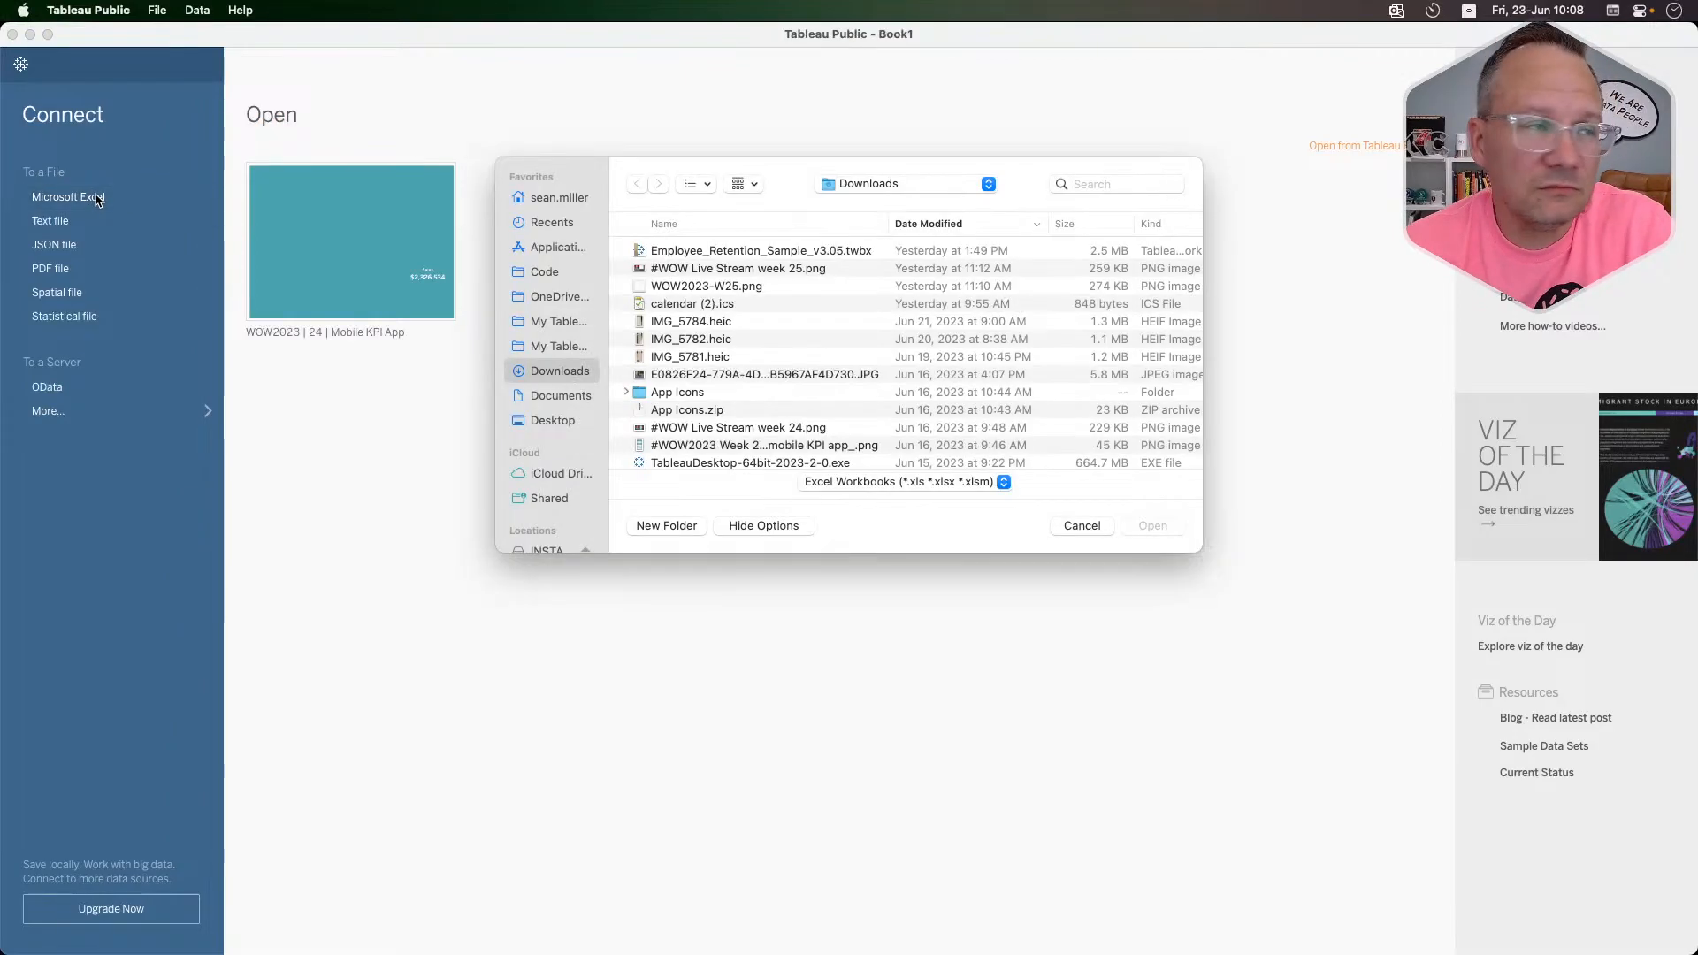
pyautogui.click(906, 183)
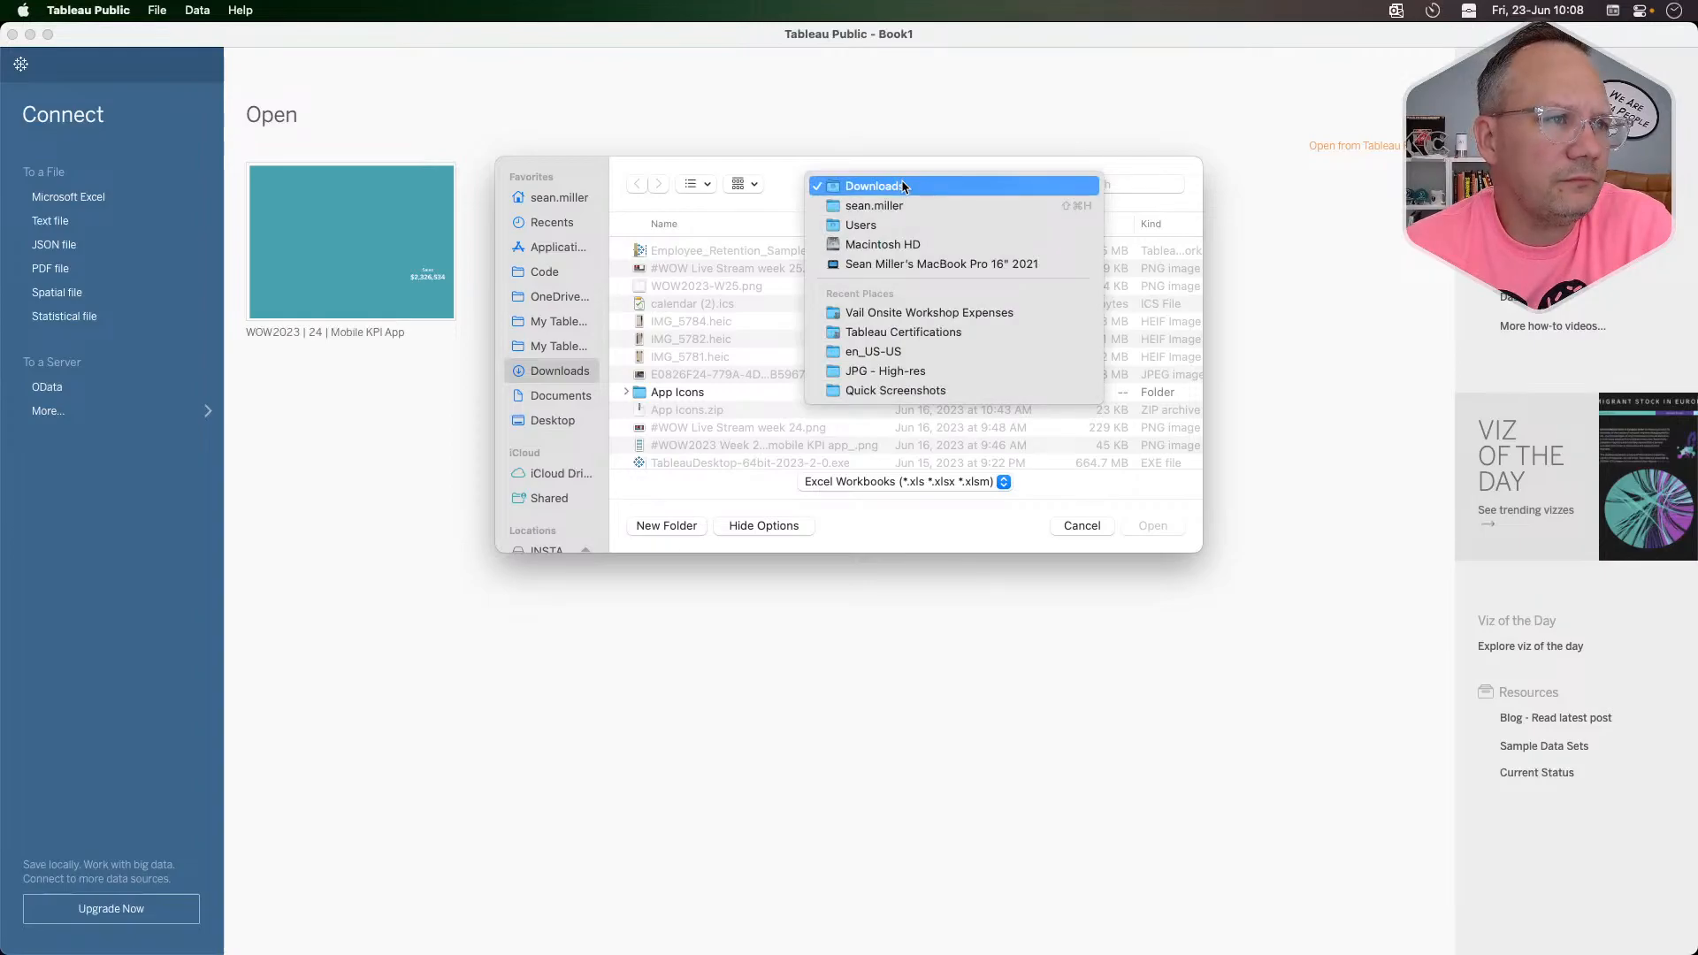
pyautogui.click(883, 352)
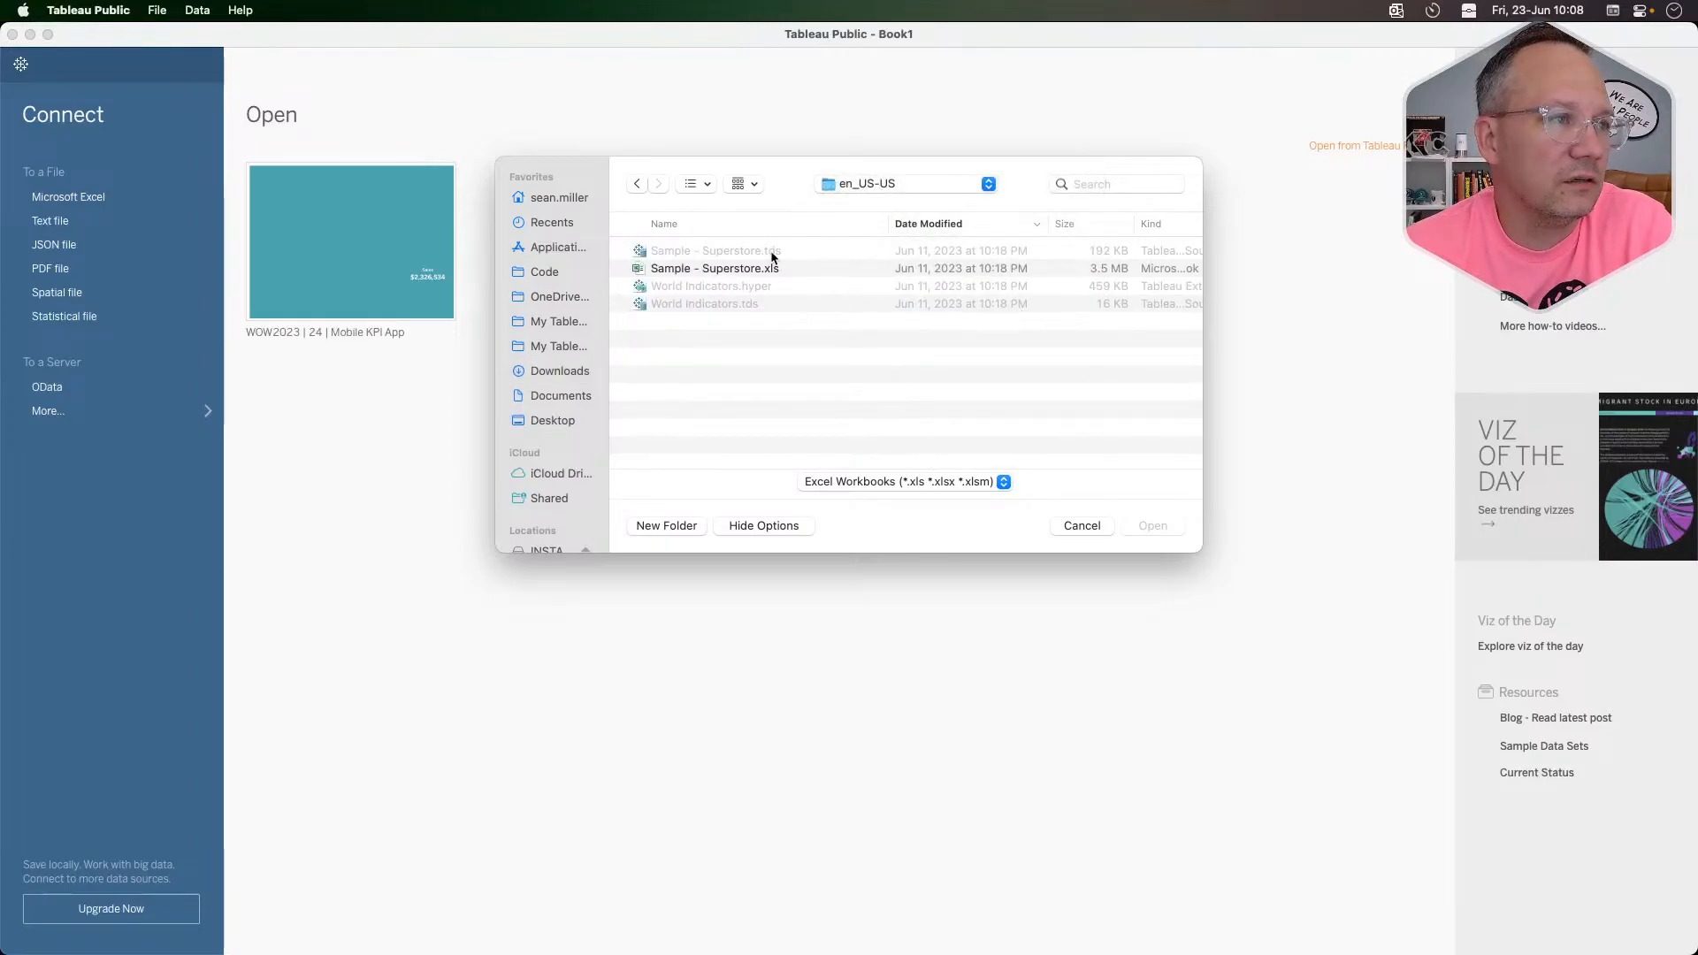
pyautogui.click(721, 270)
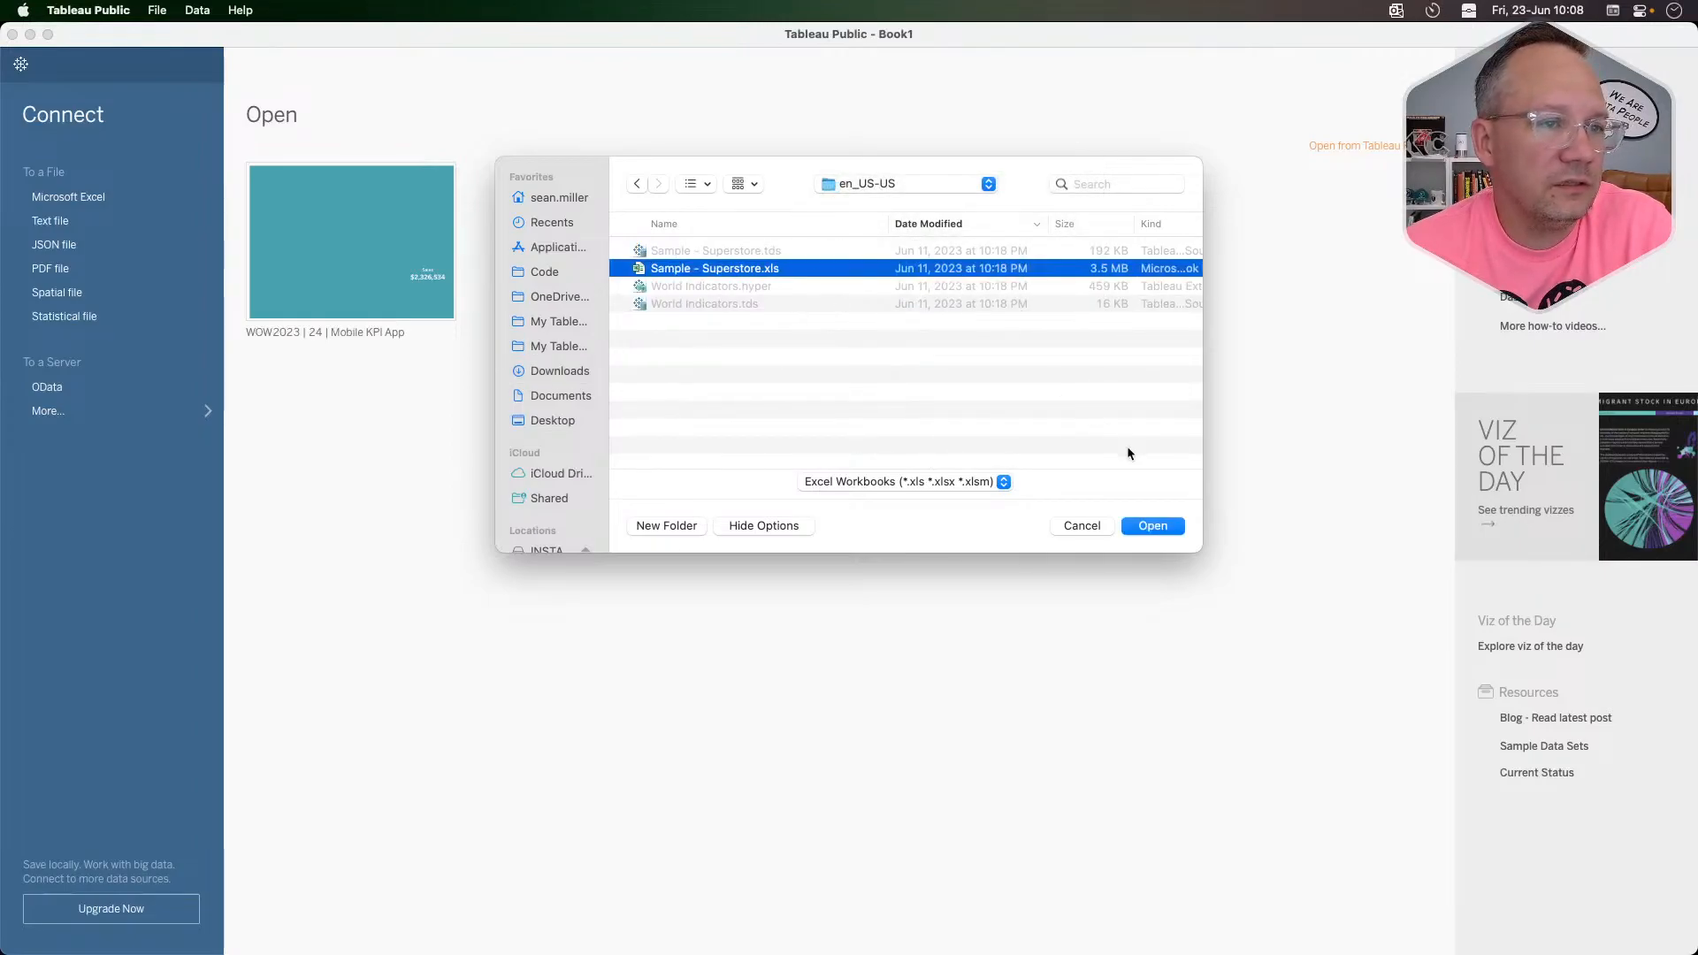
pyautogui.click(1151, 527)
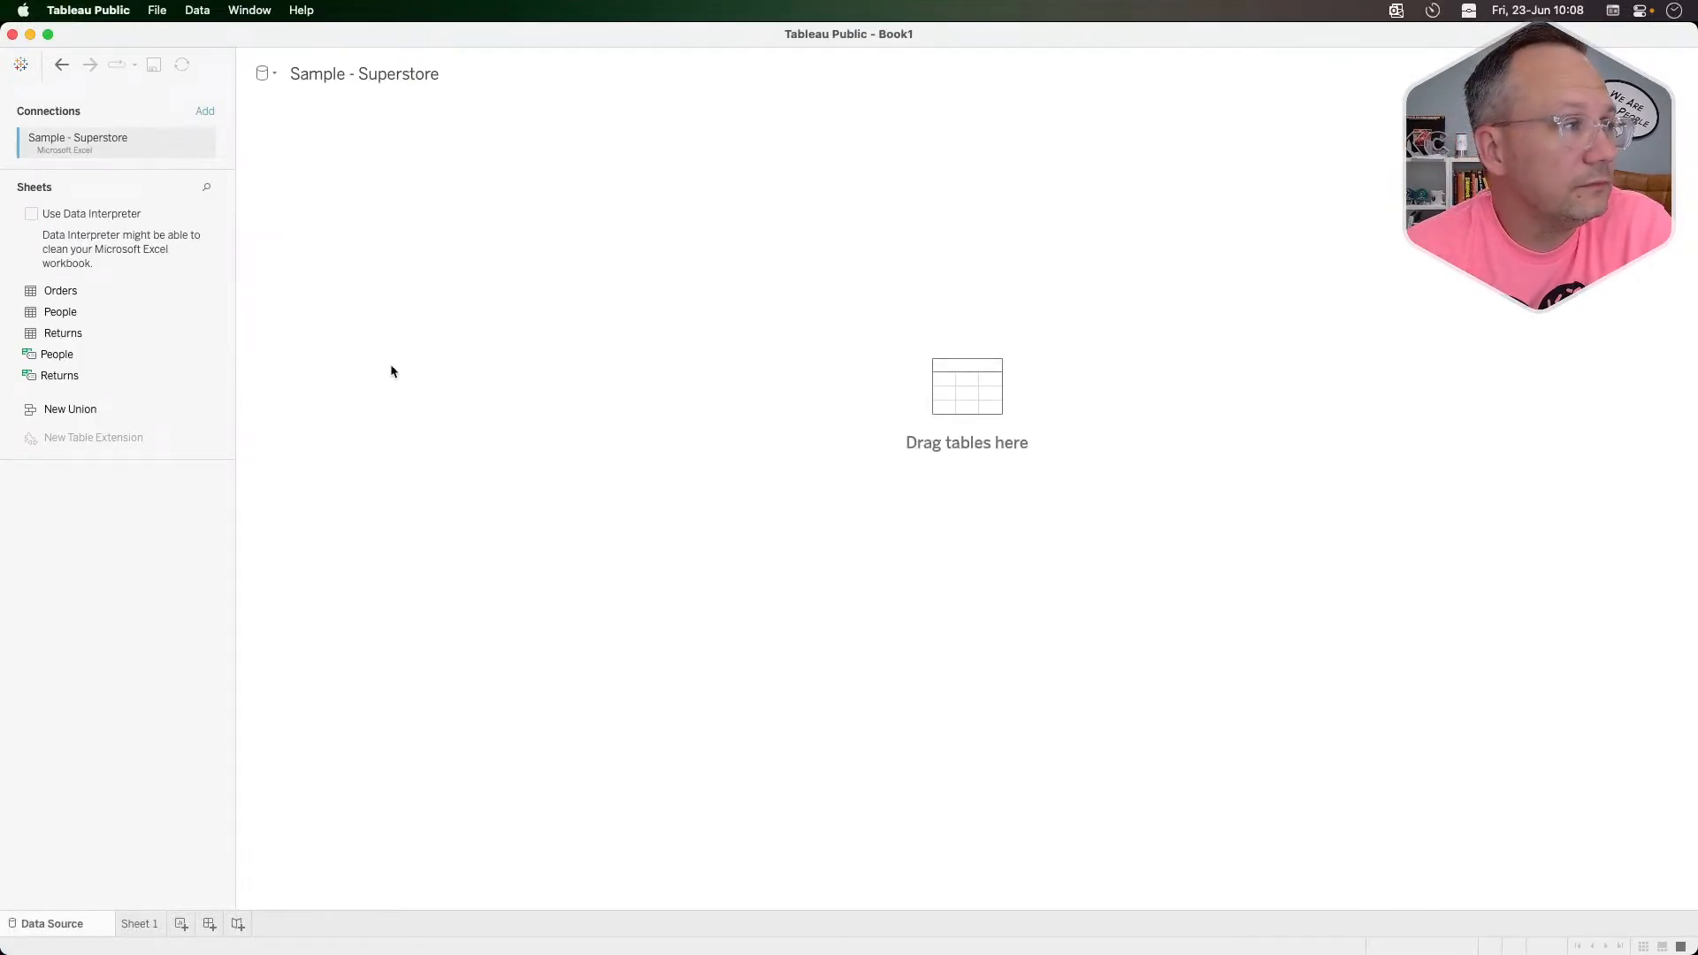
pyautogui.moveTo(114, 294); pyautogui.dragTo(486, 191)
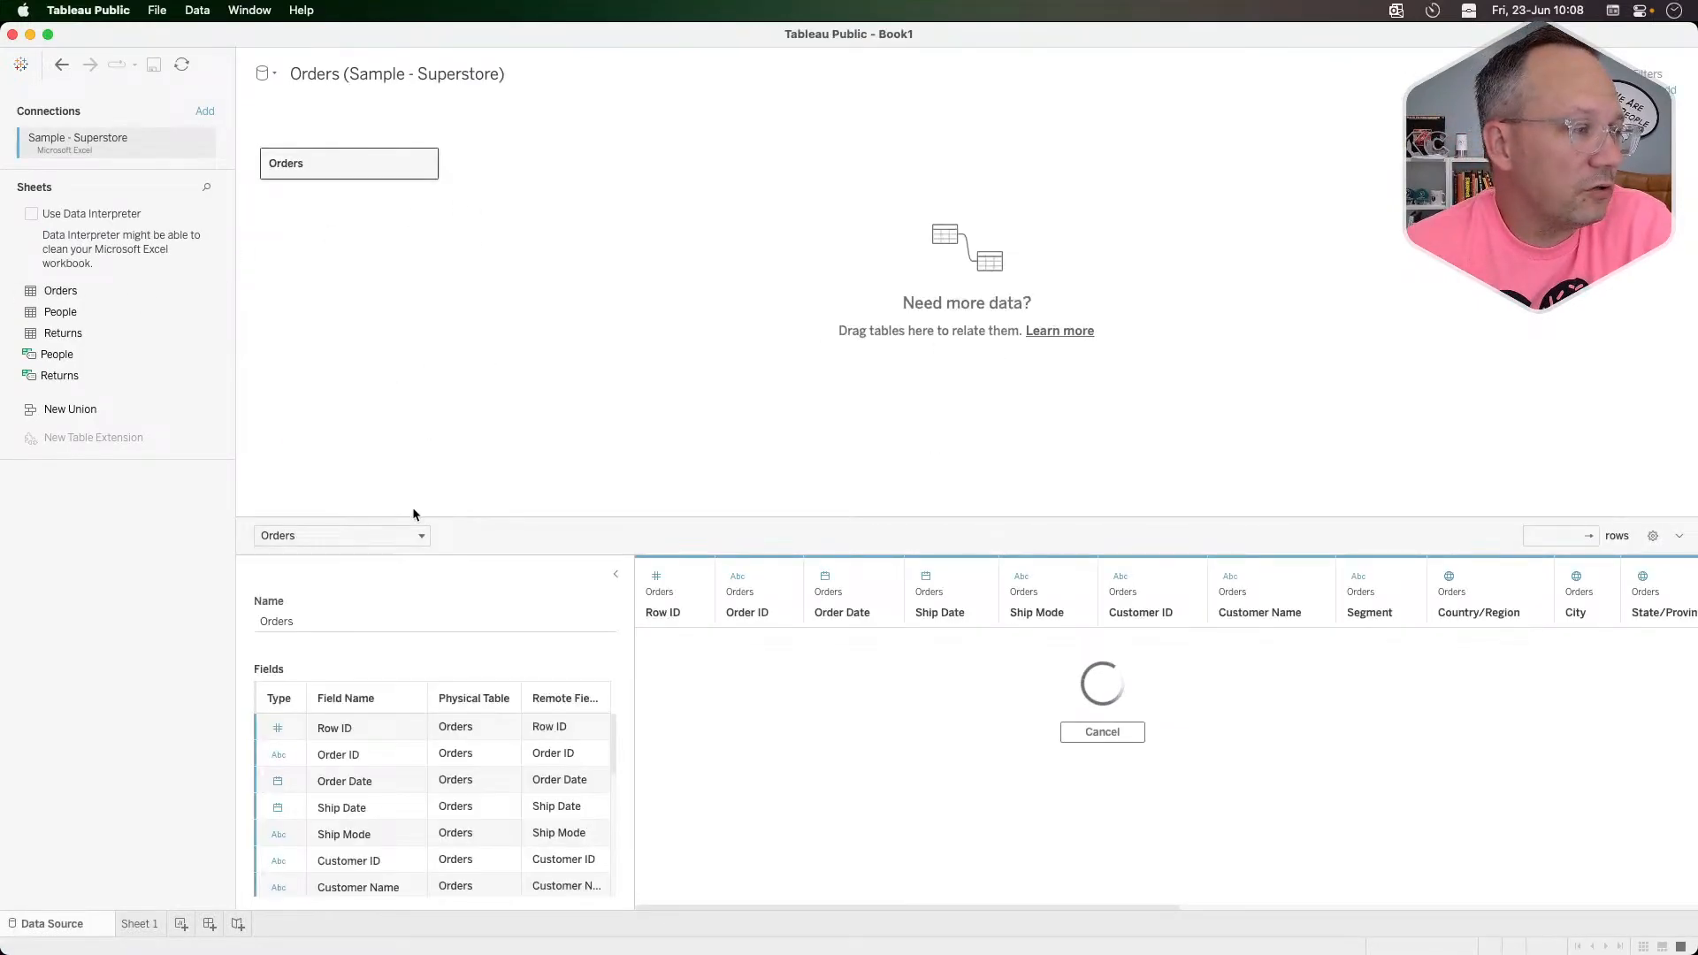
# Step: On Sheet 1, place Category on Rows and Color, and choose the Jewel Bright palette for the category colors
pyautogui.click(139, 924)
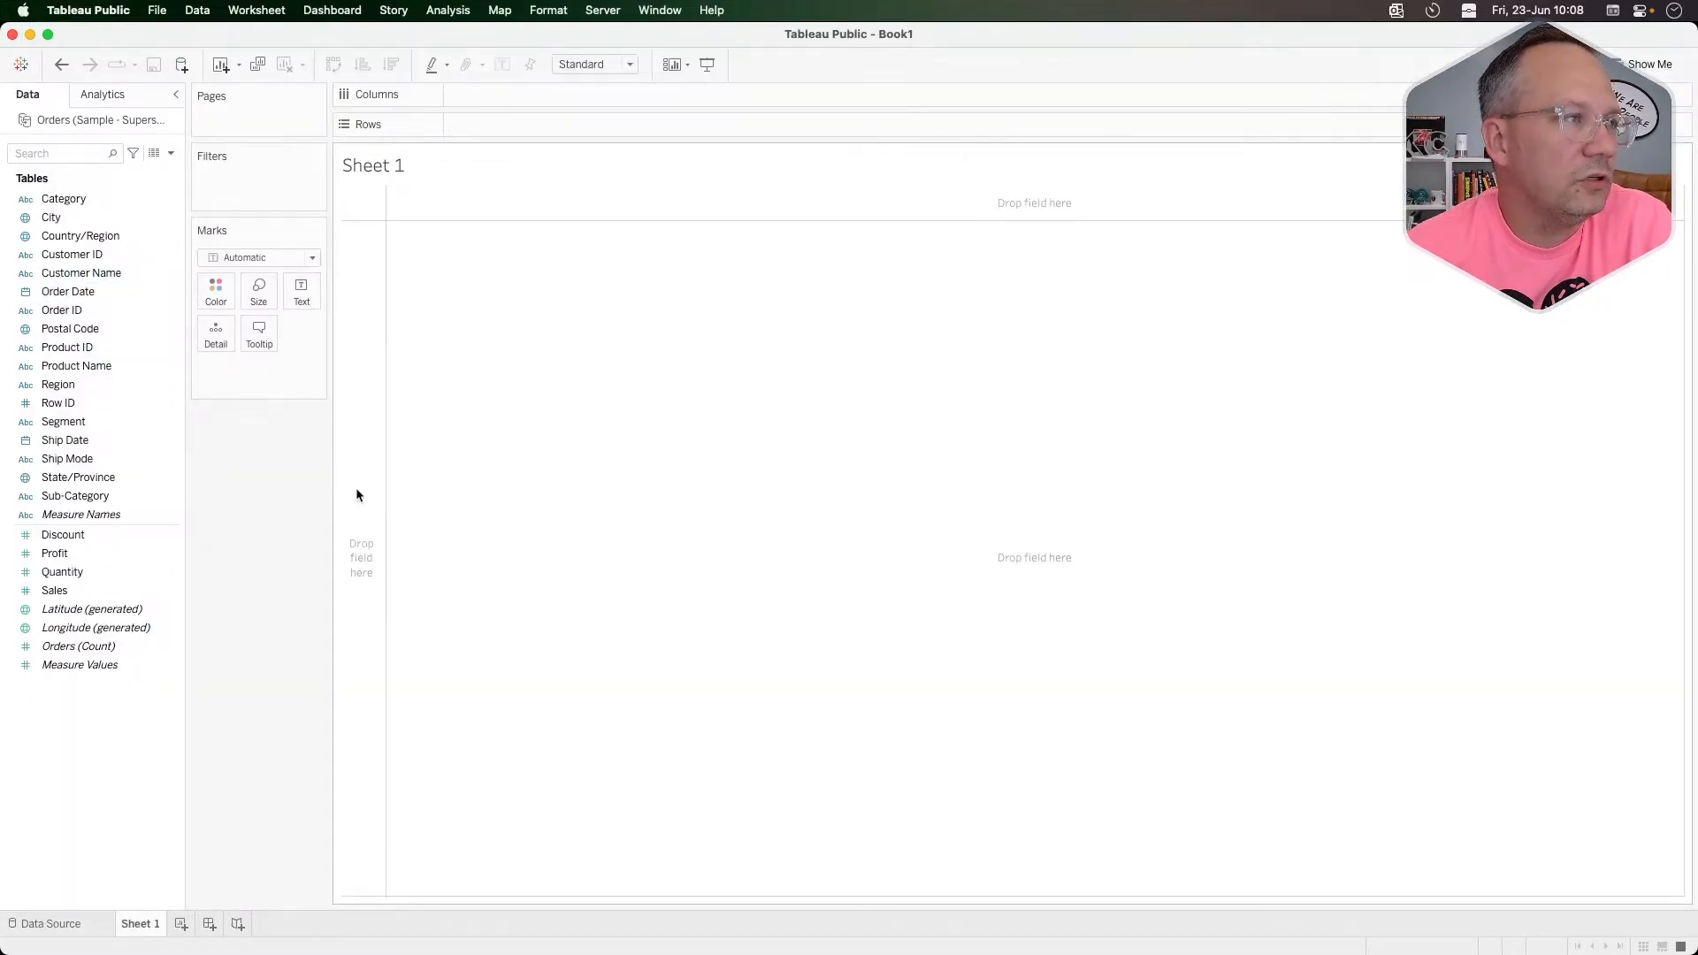
pyautogui.moveTo(88, 202); pyautogui.dragTo(223, 294)
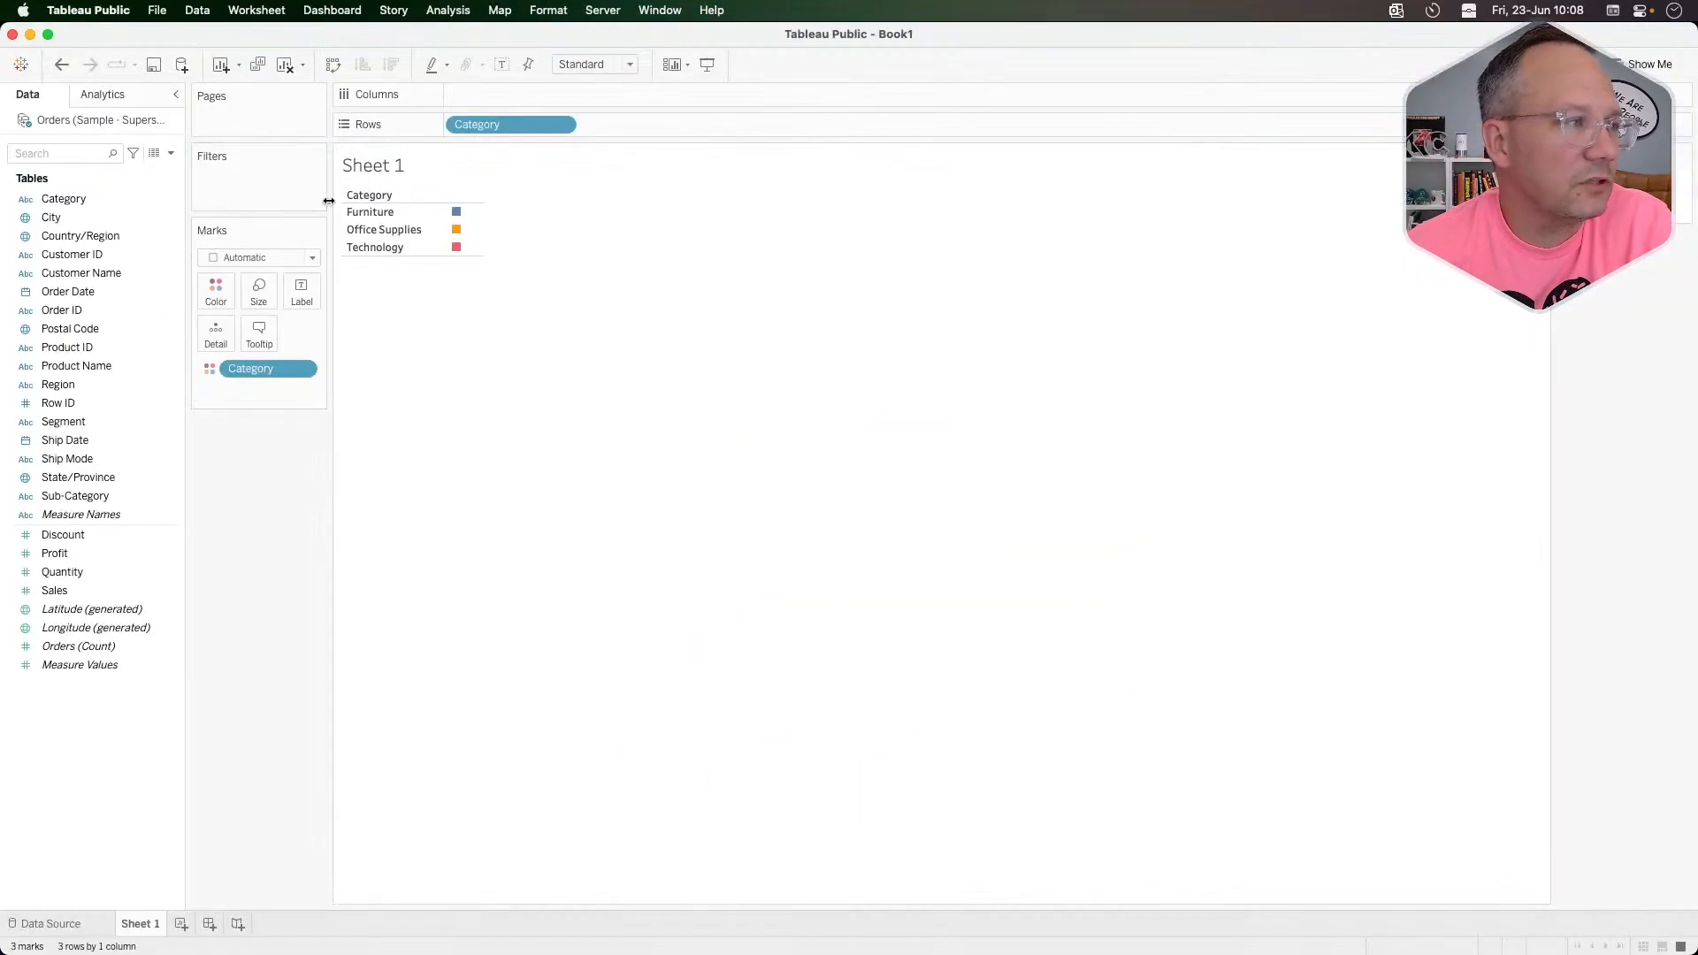
pyautogui.click(216, 287)
pyautogui.click(281, 349)
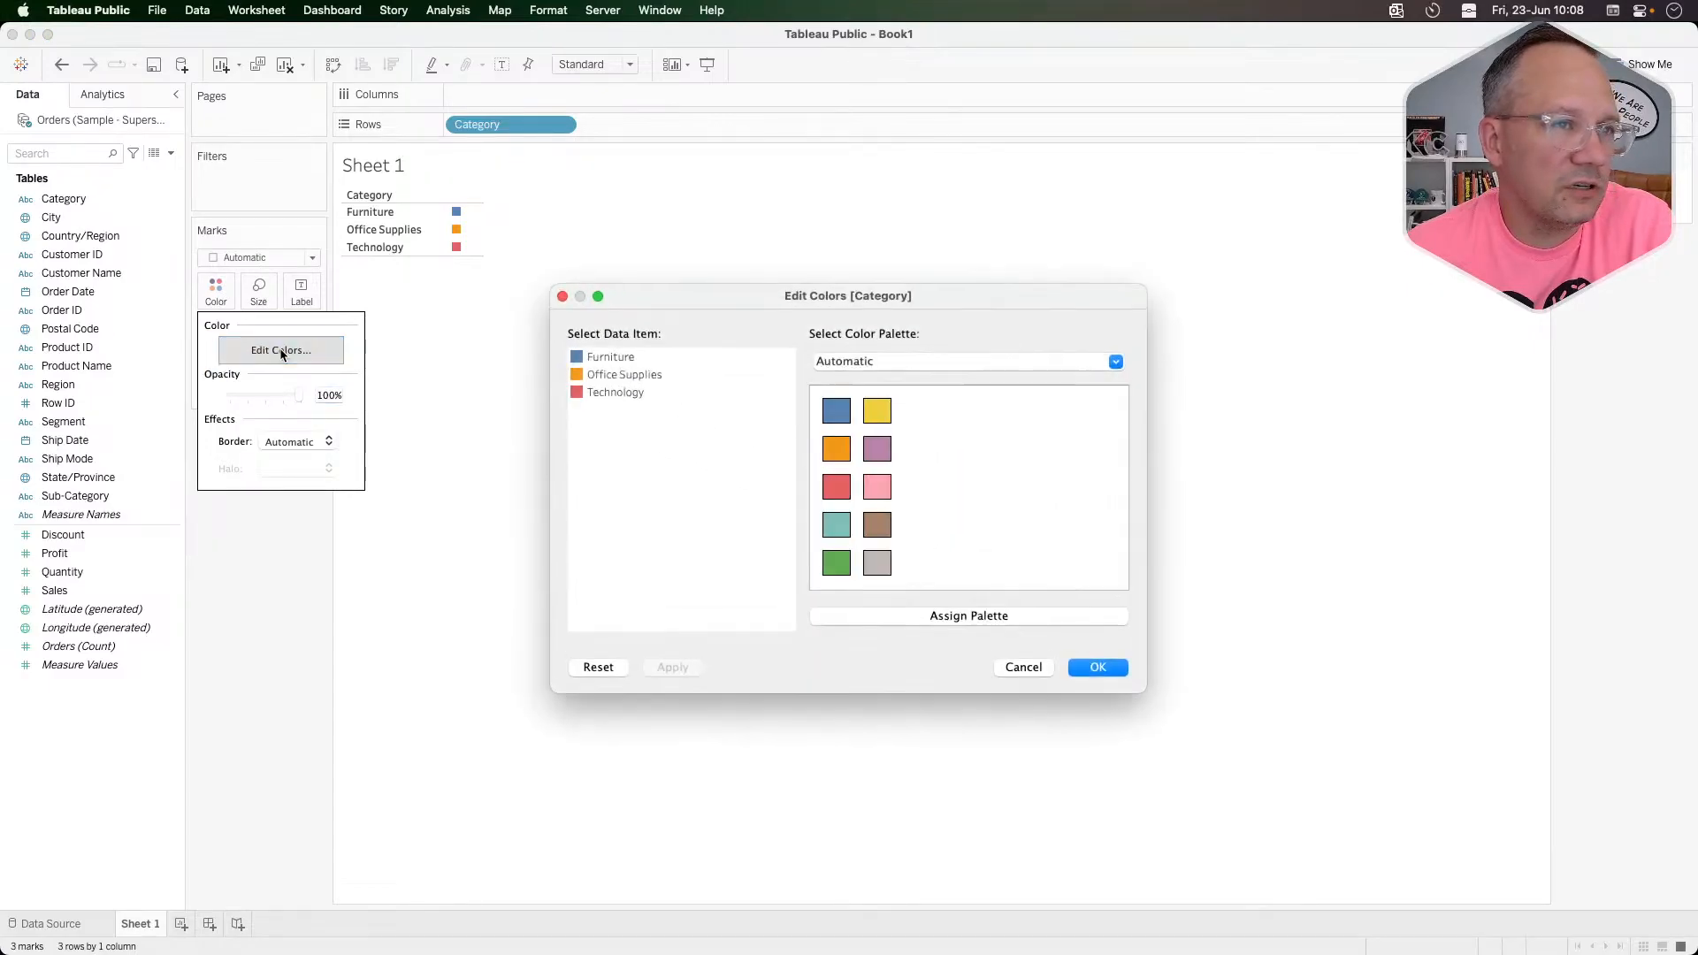
pyautogui.click(897, 364)
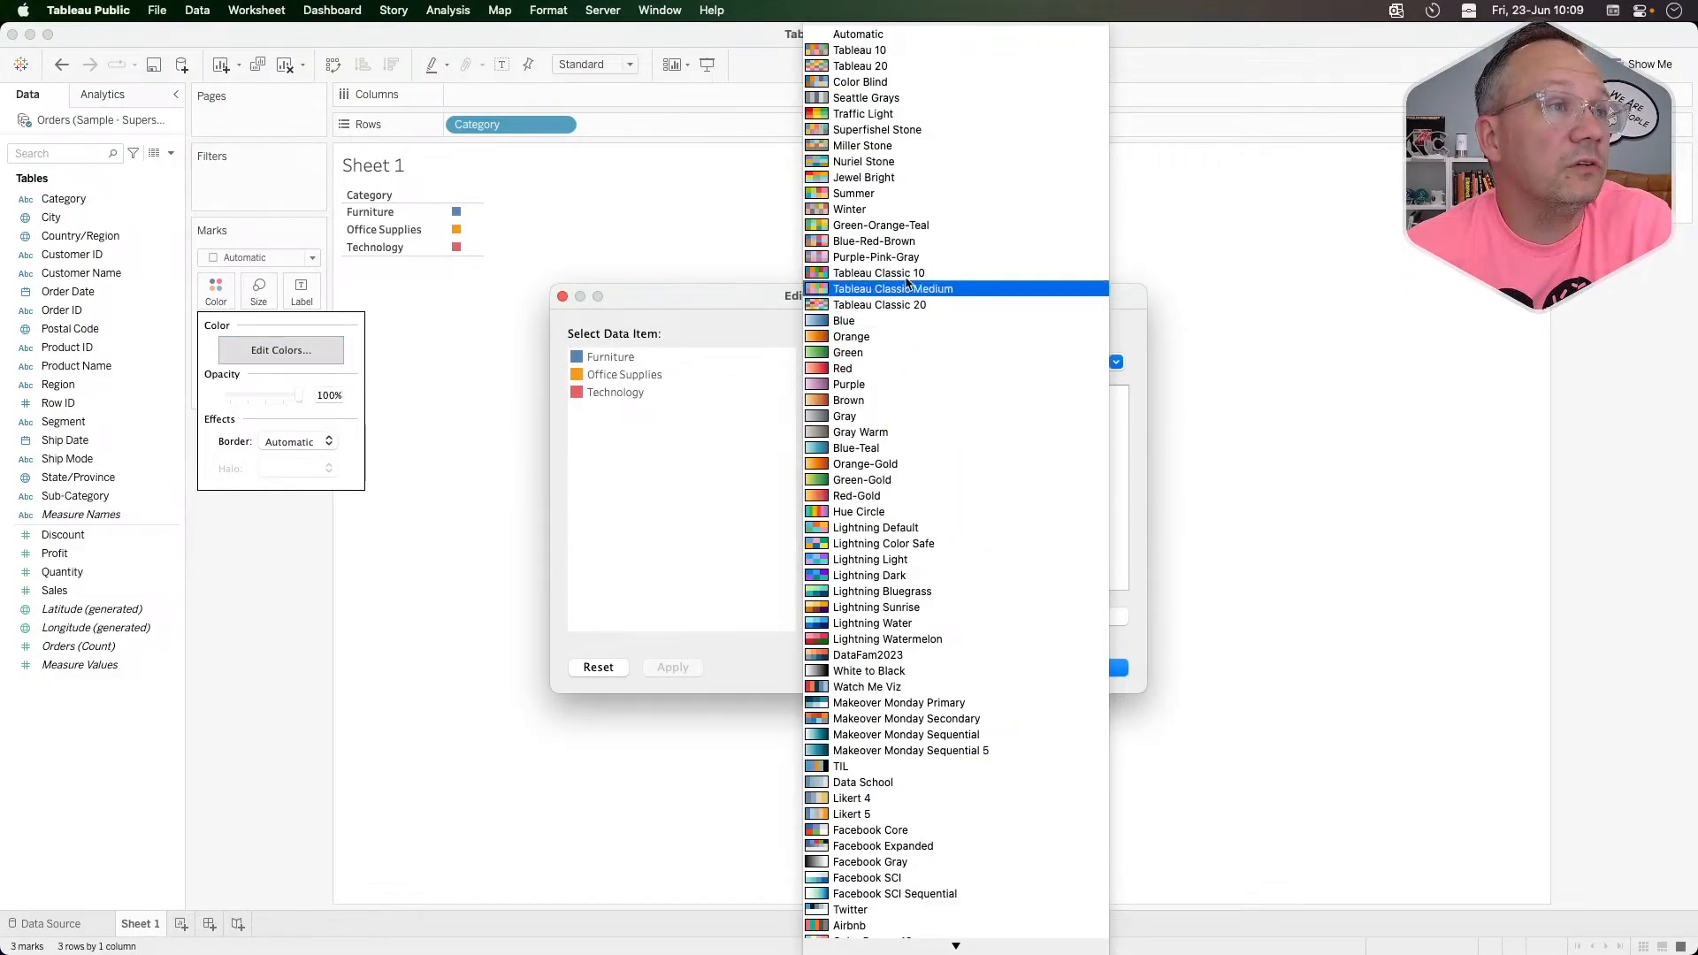
pyautogui.click(938, 175)
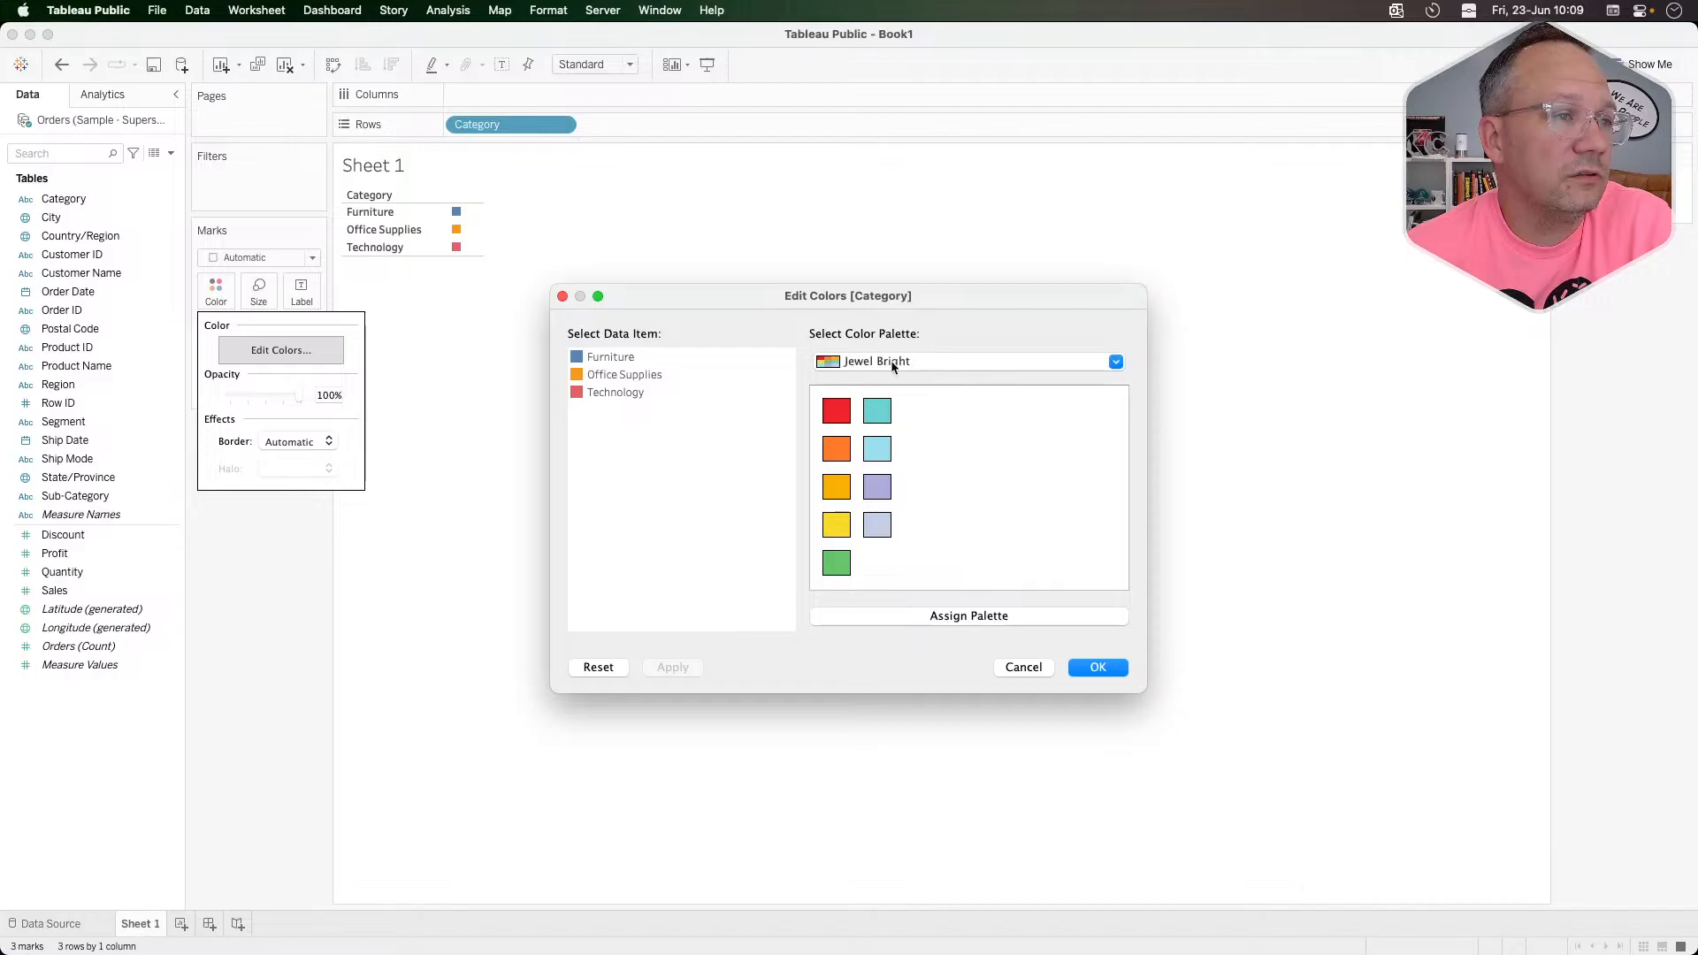
# Step: Match the example's colors by assigning teal to Furniture, purple to Office Supplies and green to Technology
pyautogui.press('super+Tab')
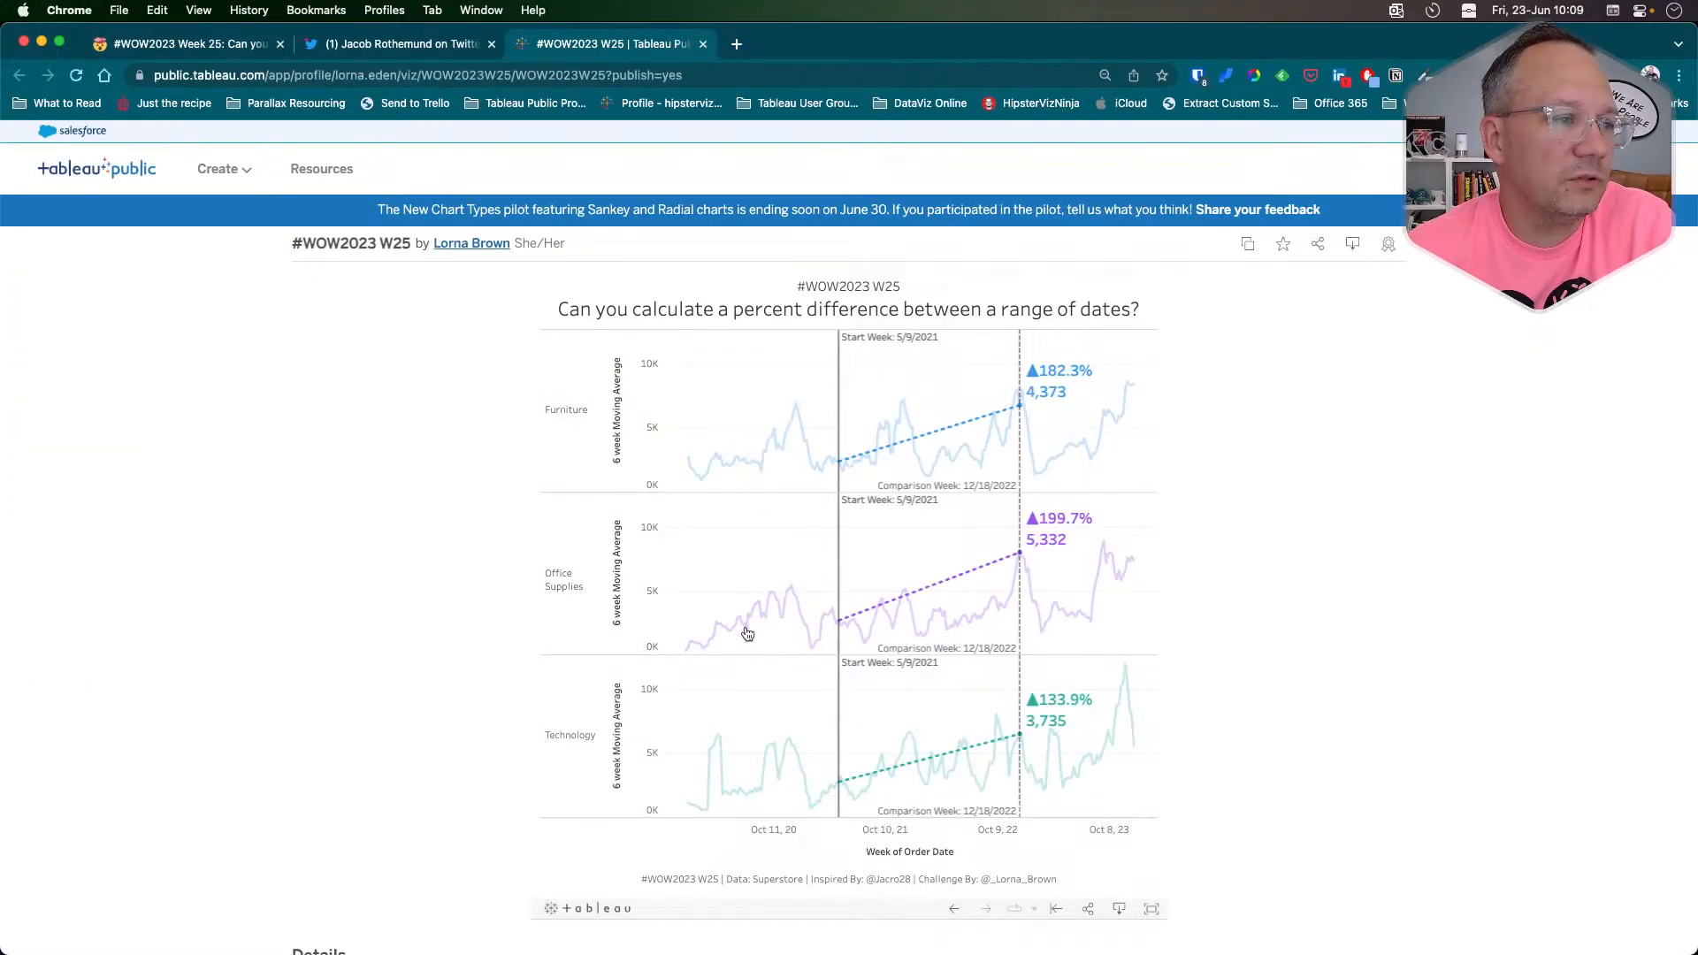
pyautogui.press('super+Tab')
pyautogui.click(609, 357)
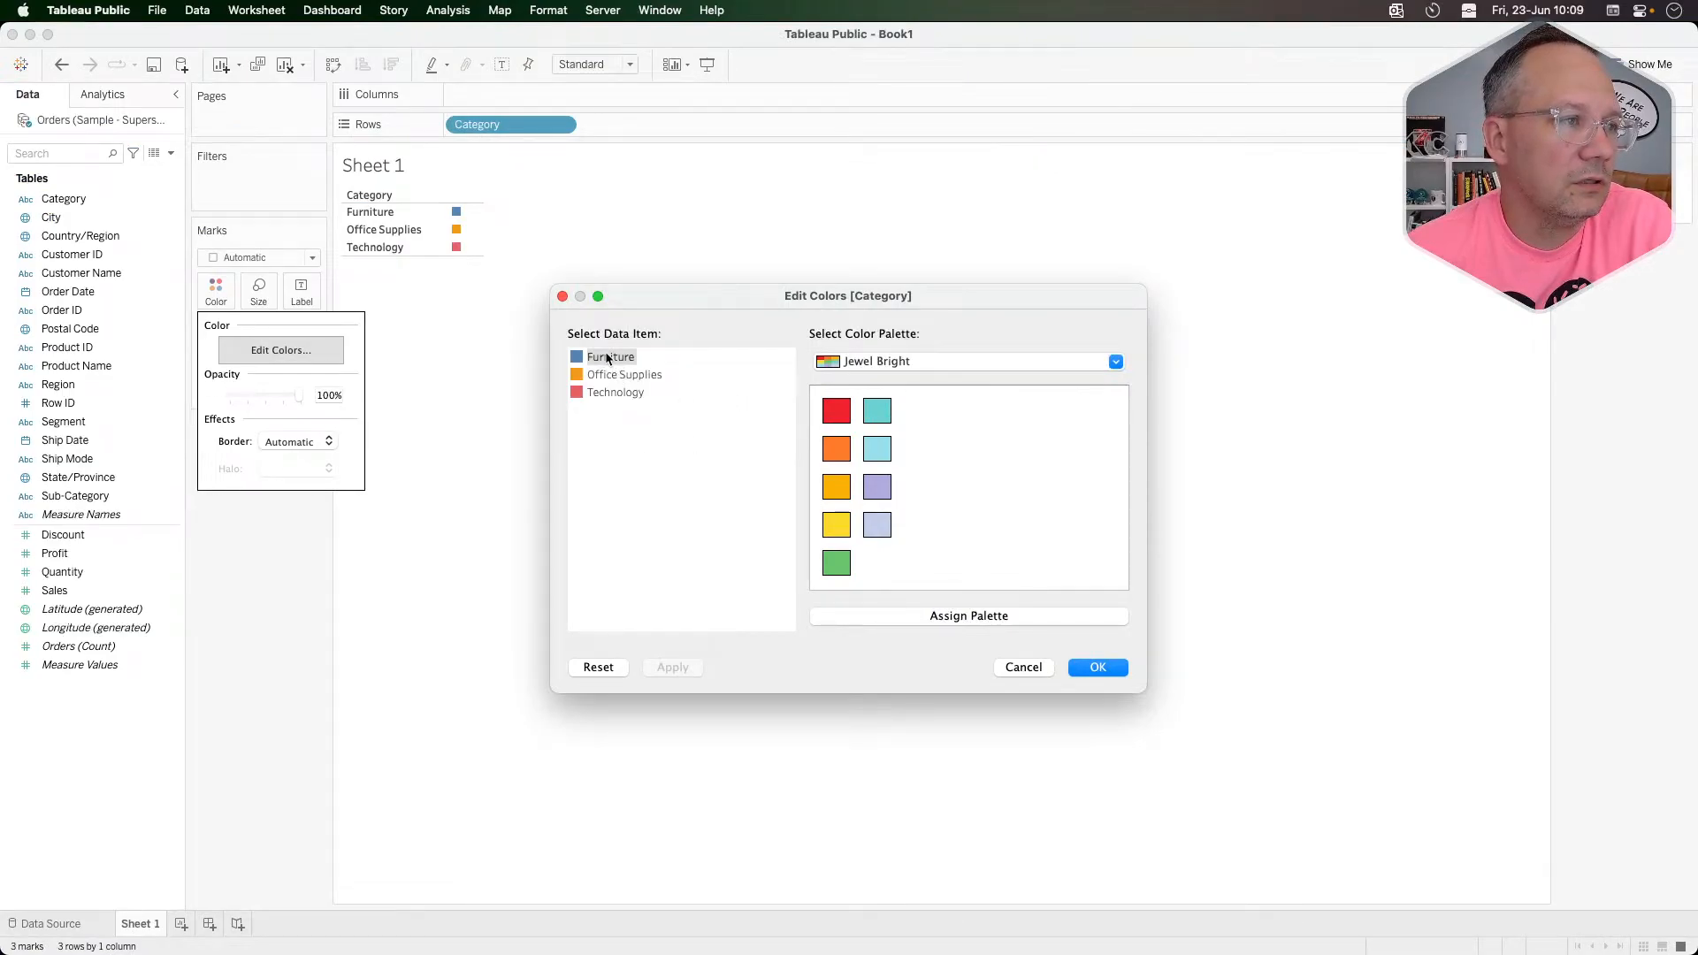
pyautogui.click(878, 410)
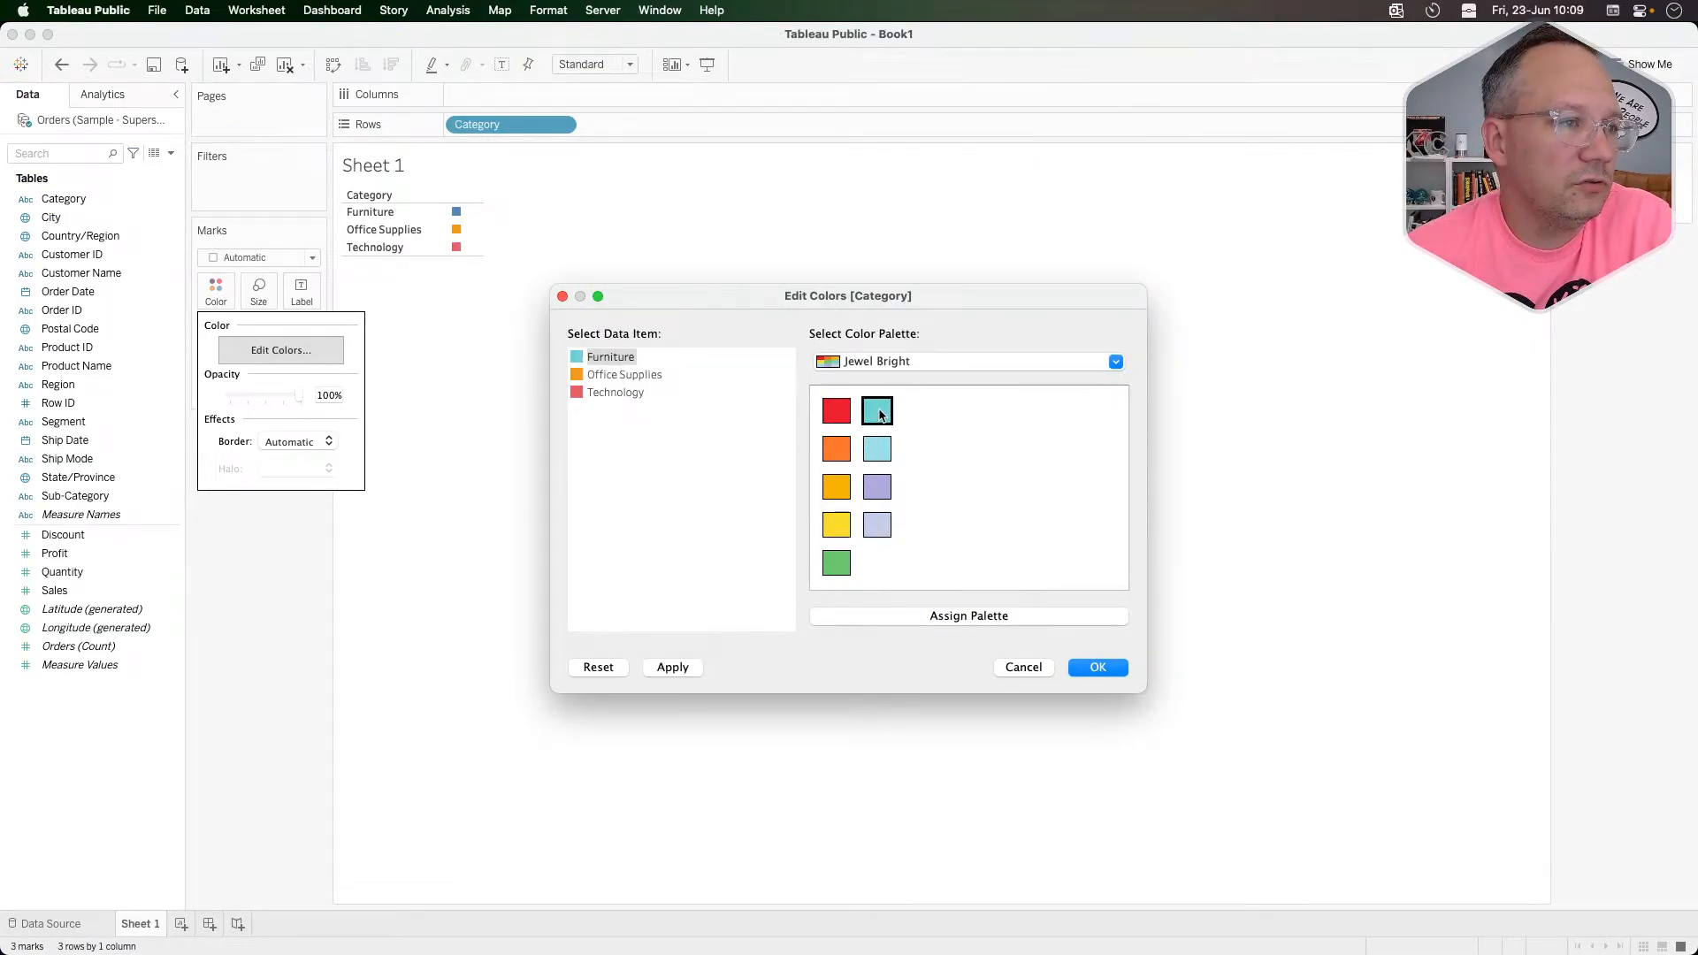
pyautogui.click(876, 488)
pyautogui.click(624, 394)
pyautogui.click(837, 563)
pyautogui.click(672, 666)
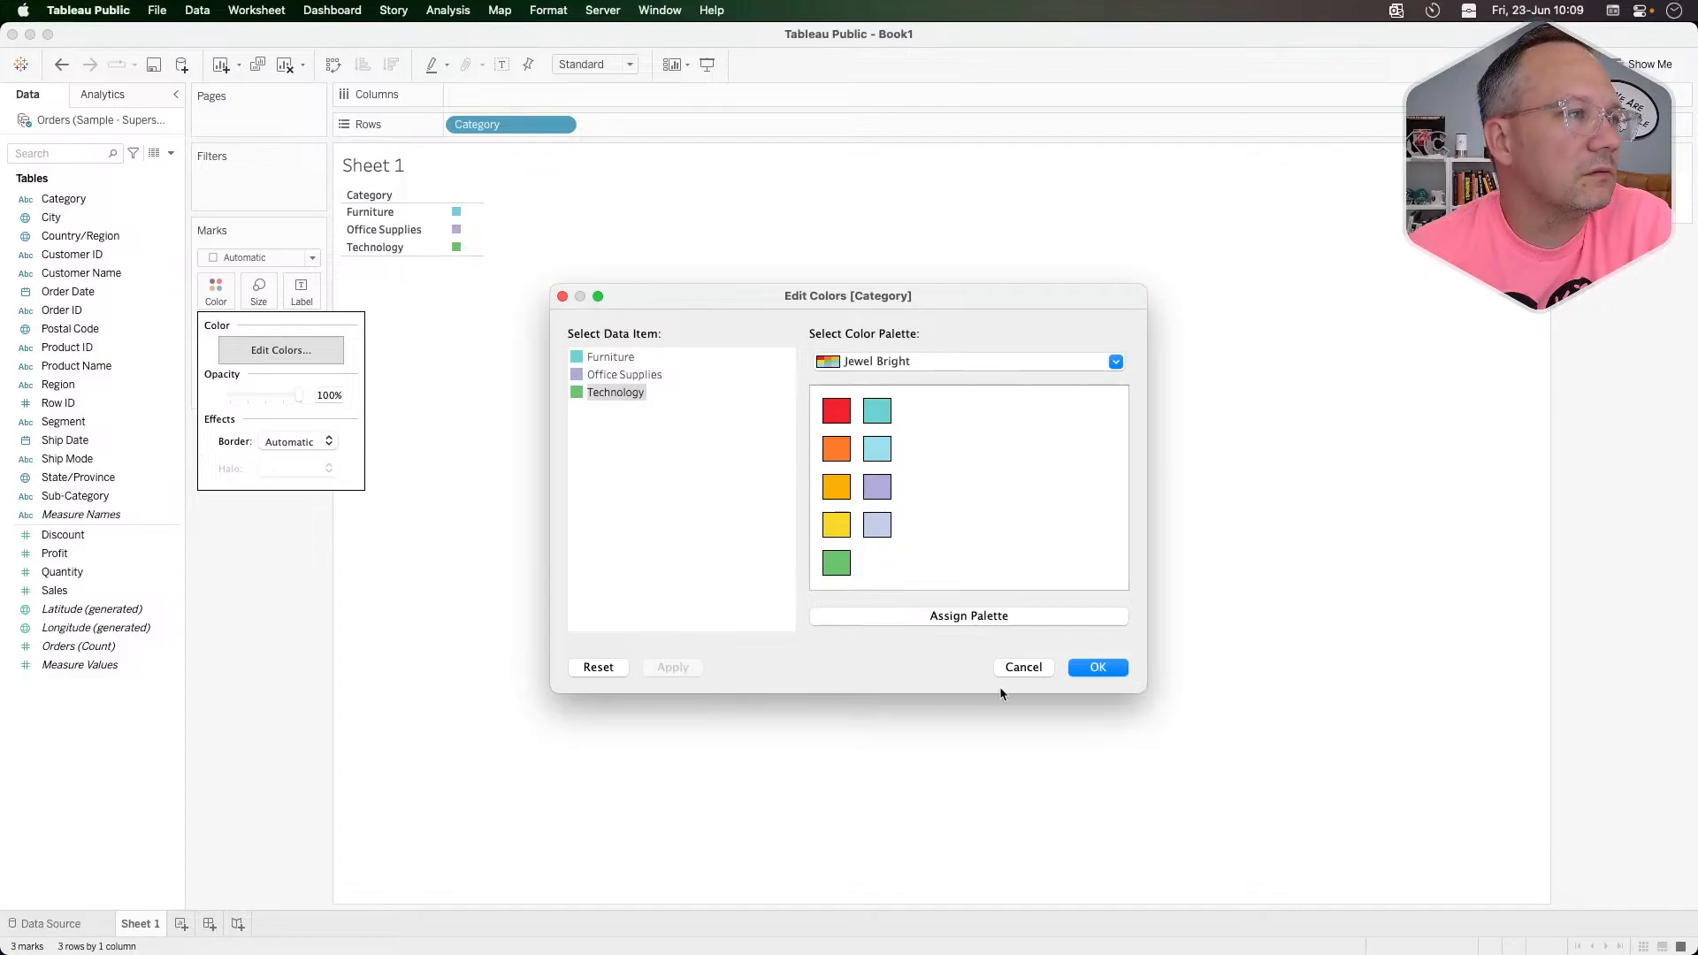
pyautogui.click(1111, 669)
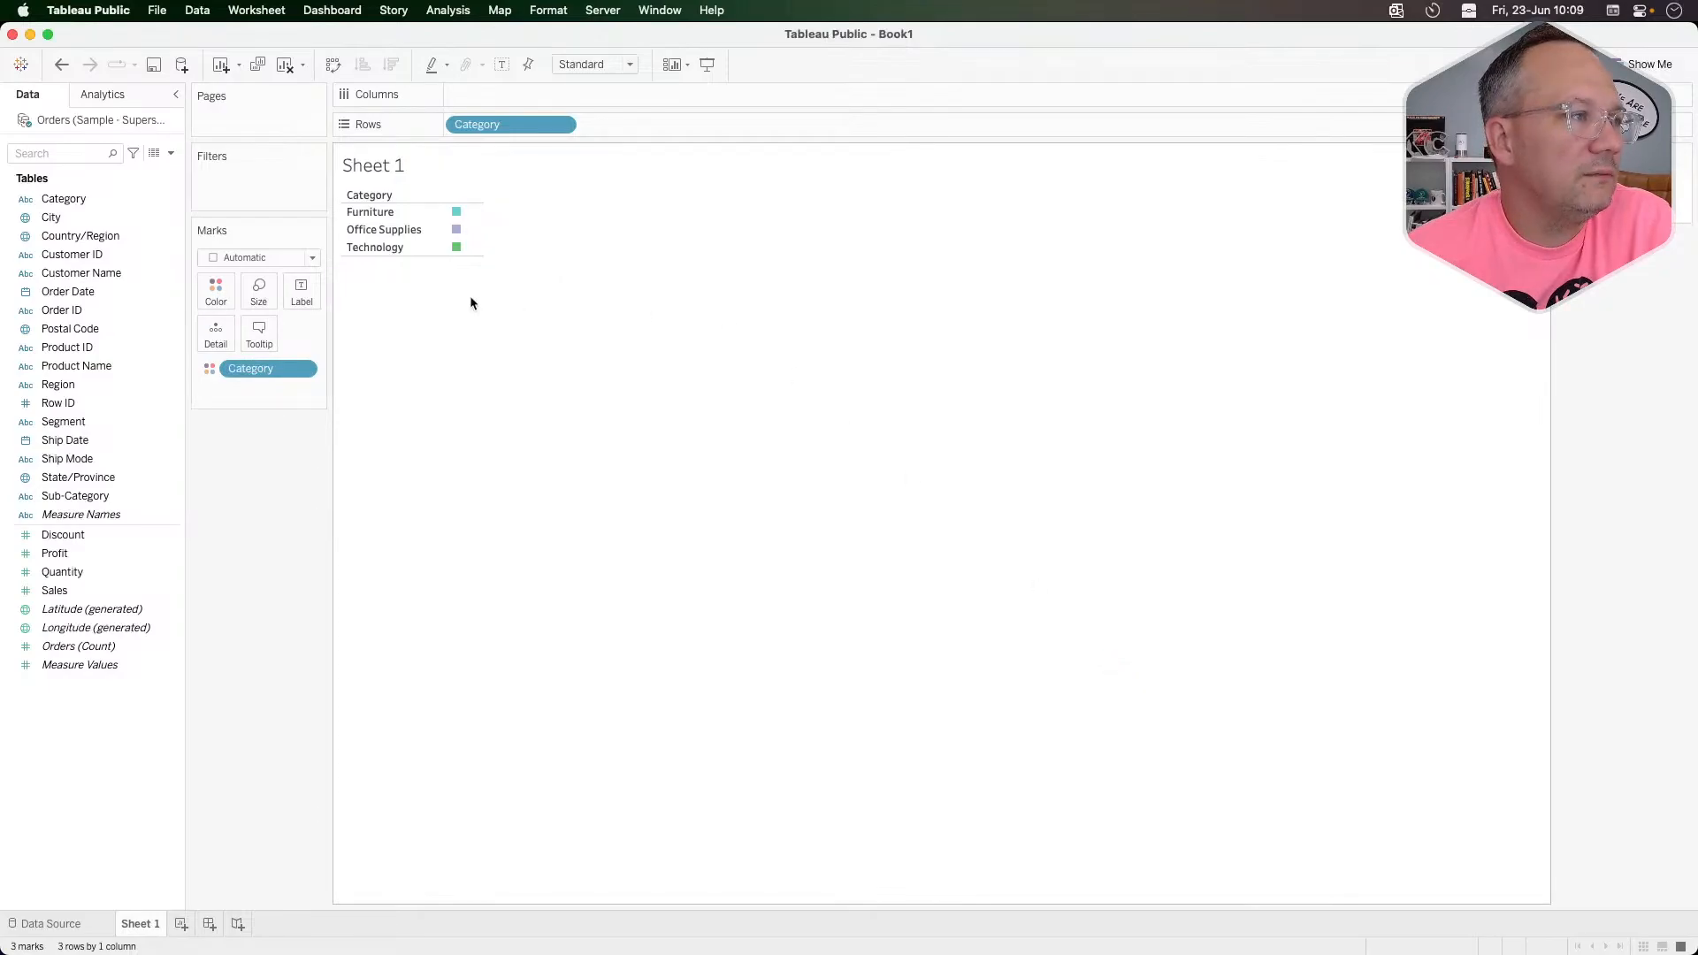
# Step: Check the example chart in the browser and read the Requirements section on the challenge page
pyautogui.press('super+Tab')
pyautogui.scroll(-3, 336, 724)
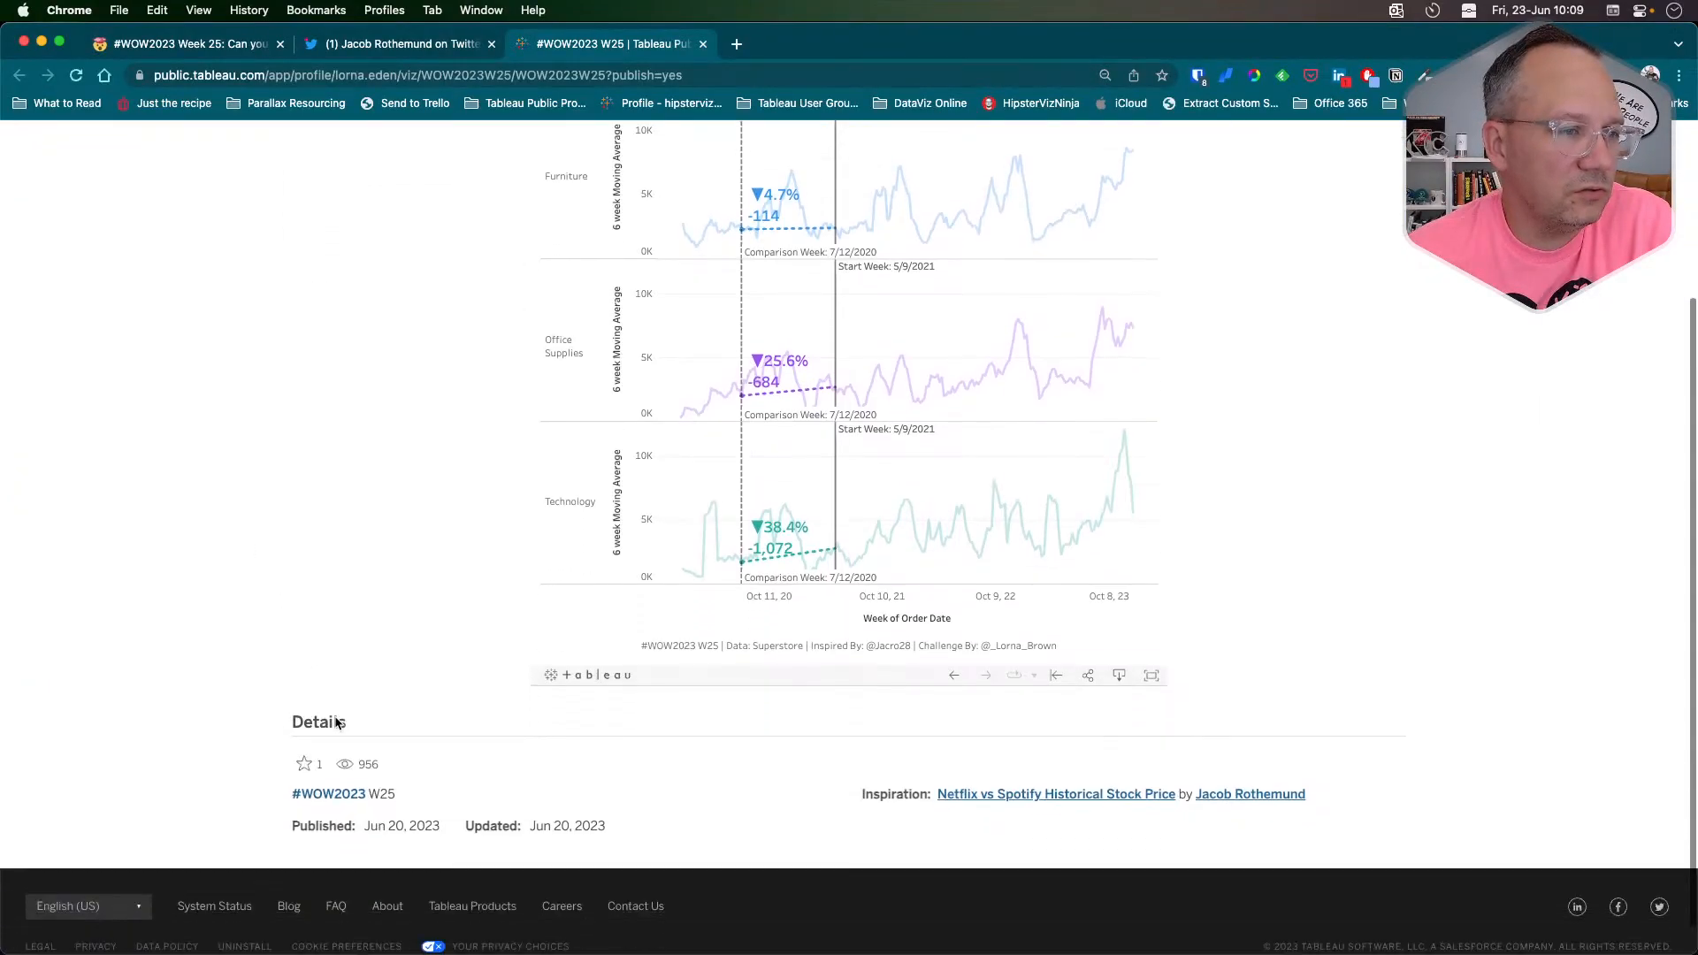
pyautogui.scroll(3, 334, 720)
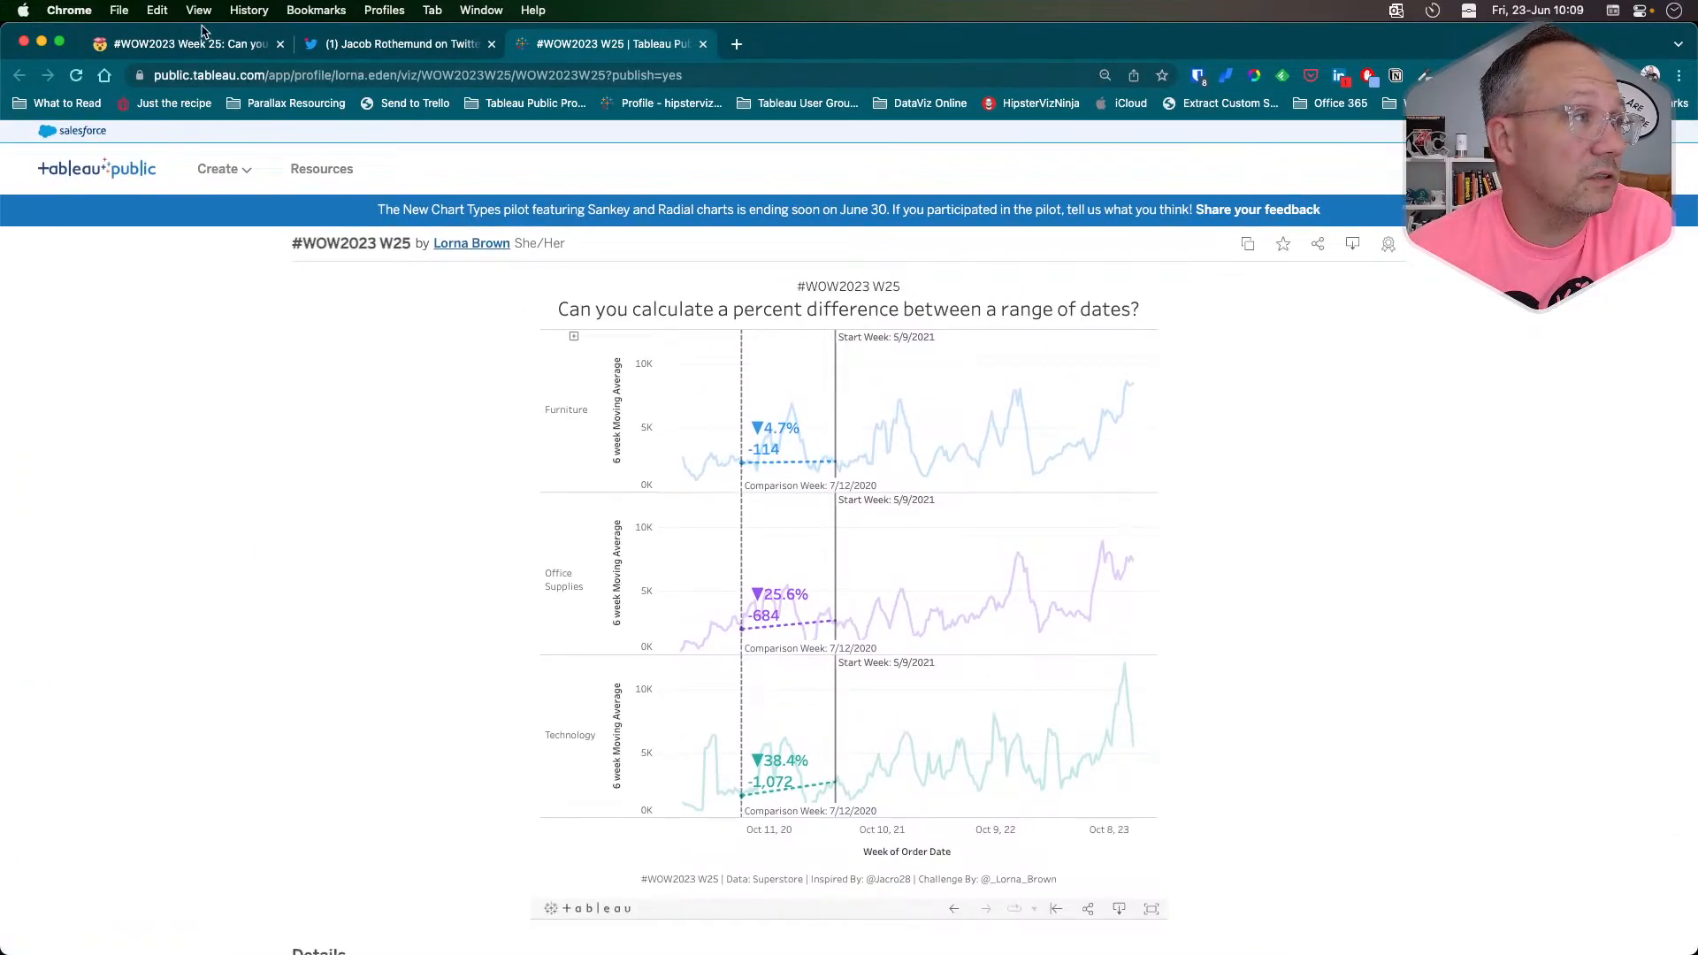
pyautogui.click(196, 43)
pyautogui.scroll(-2, 324, 640)
pyautogui.scroll(-3, 323, 640)
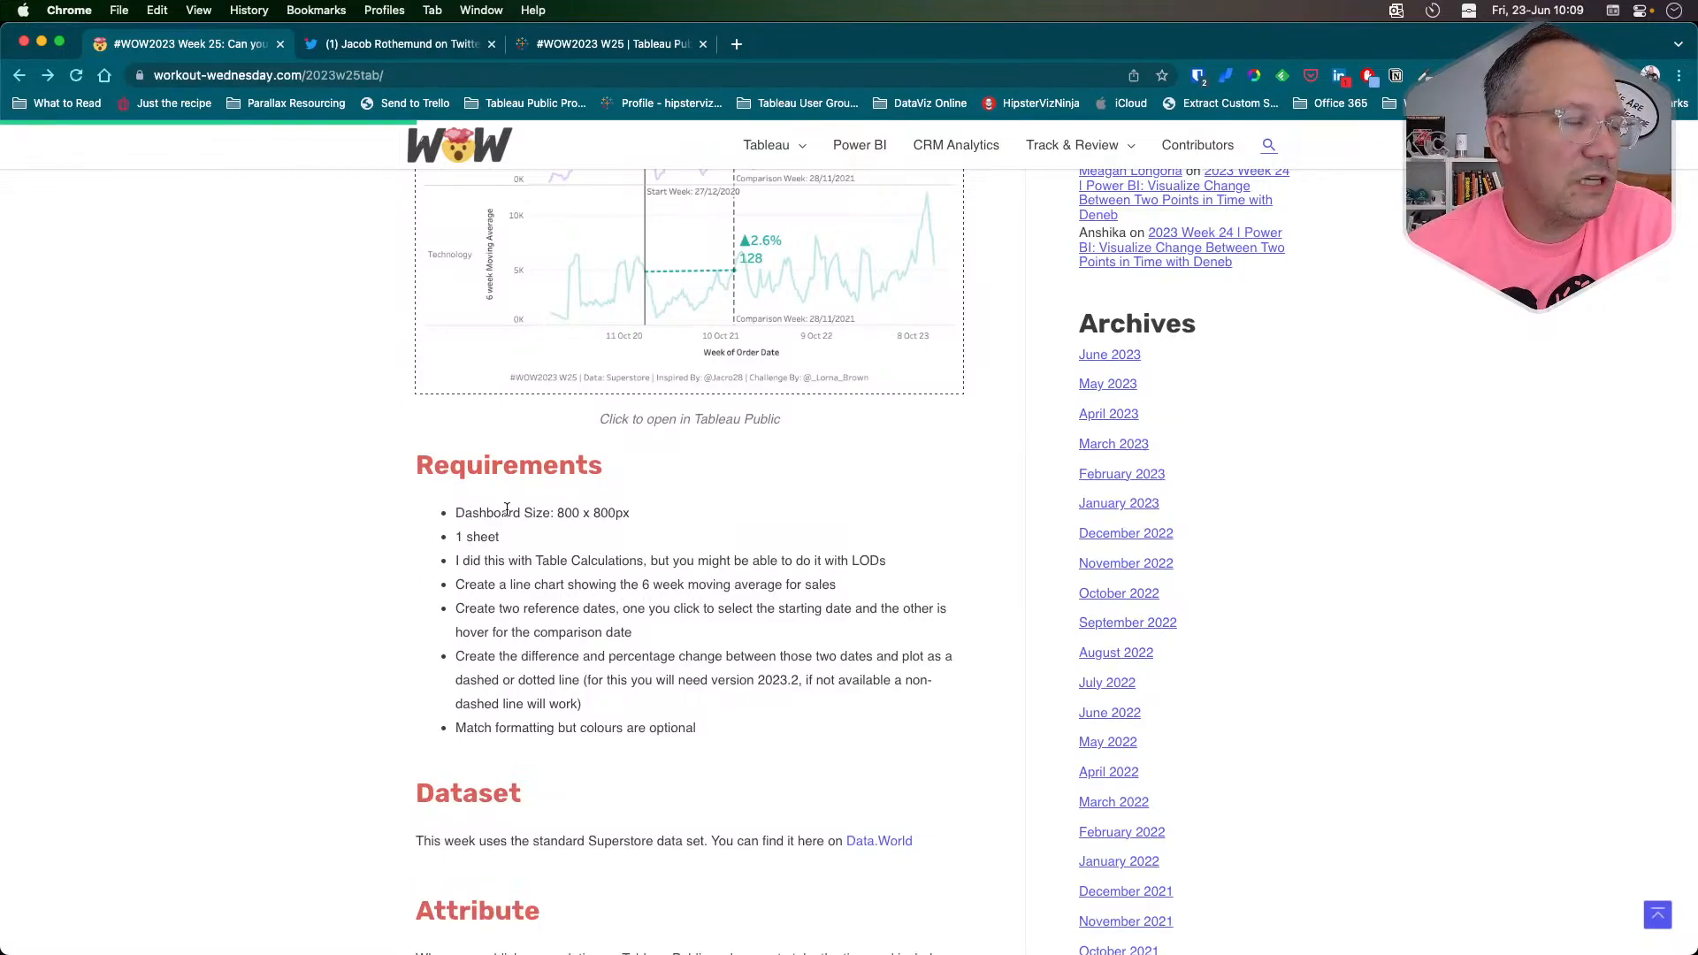
# Step: Back in Tableau Public, add Order Date to Columns as a continuous Week Number
pyautogui.press('super+Tab')
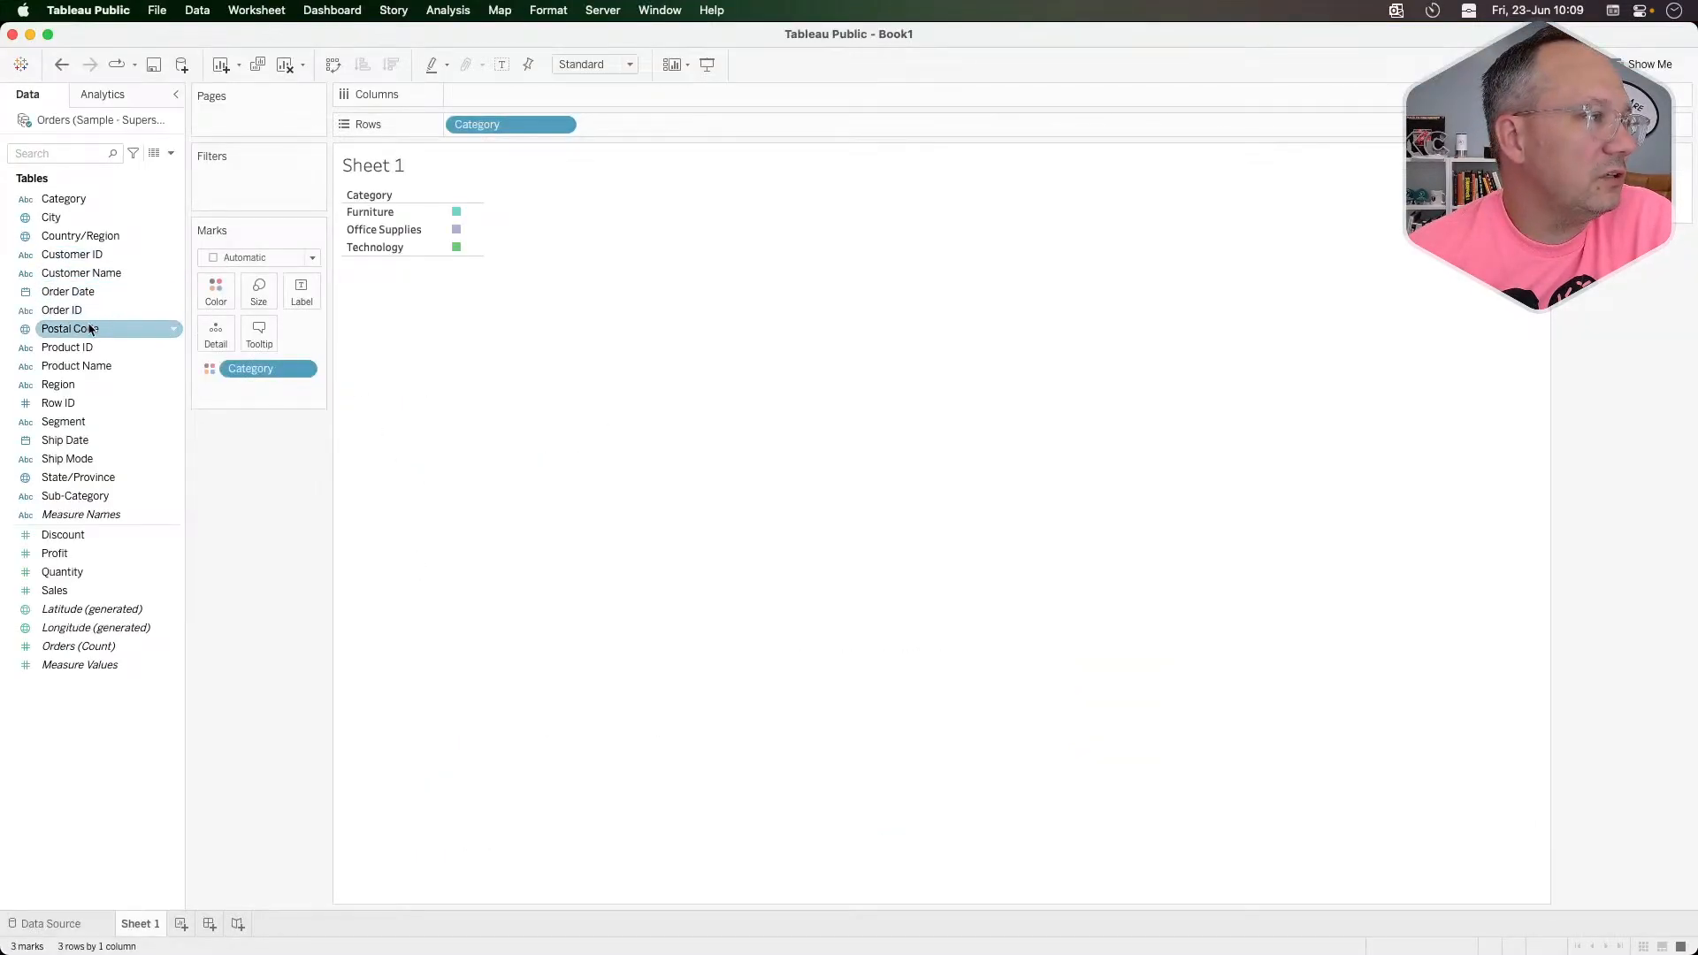
pyautogui.moveTo(71, 293); pyautogui.dragTo(544, 108)
pyautogui.click(561, 94)
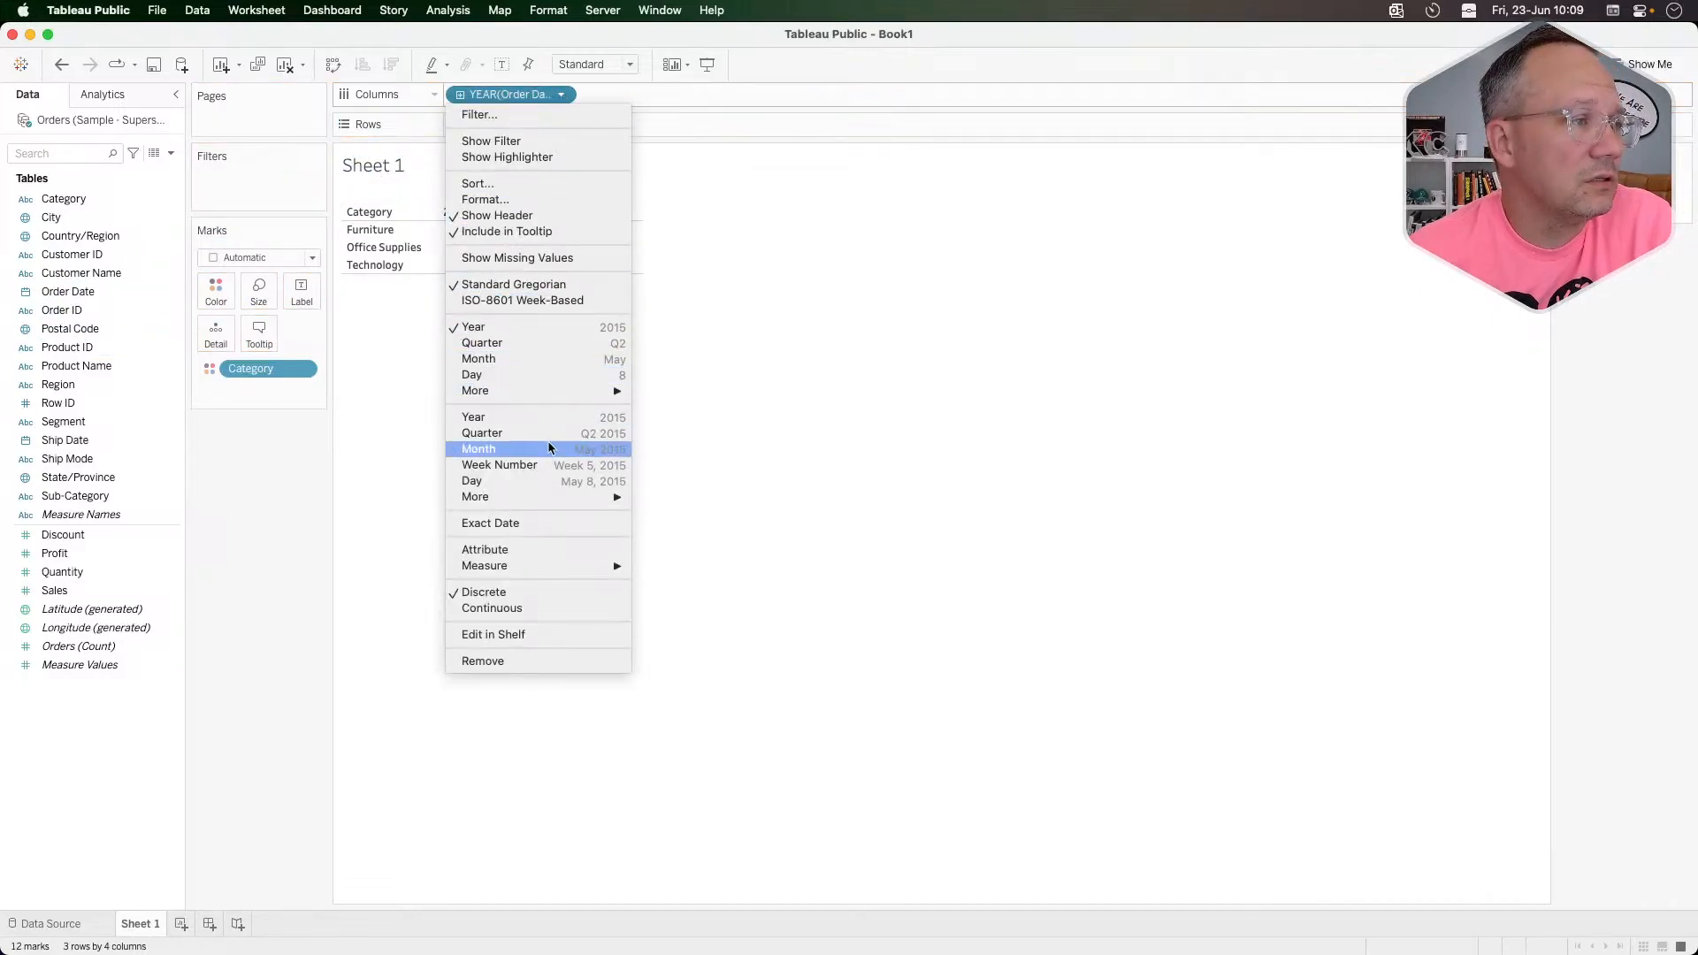
pyautogui.click(536, 463)
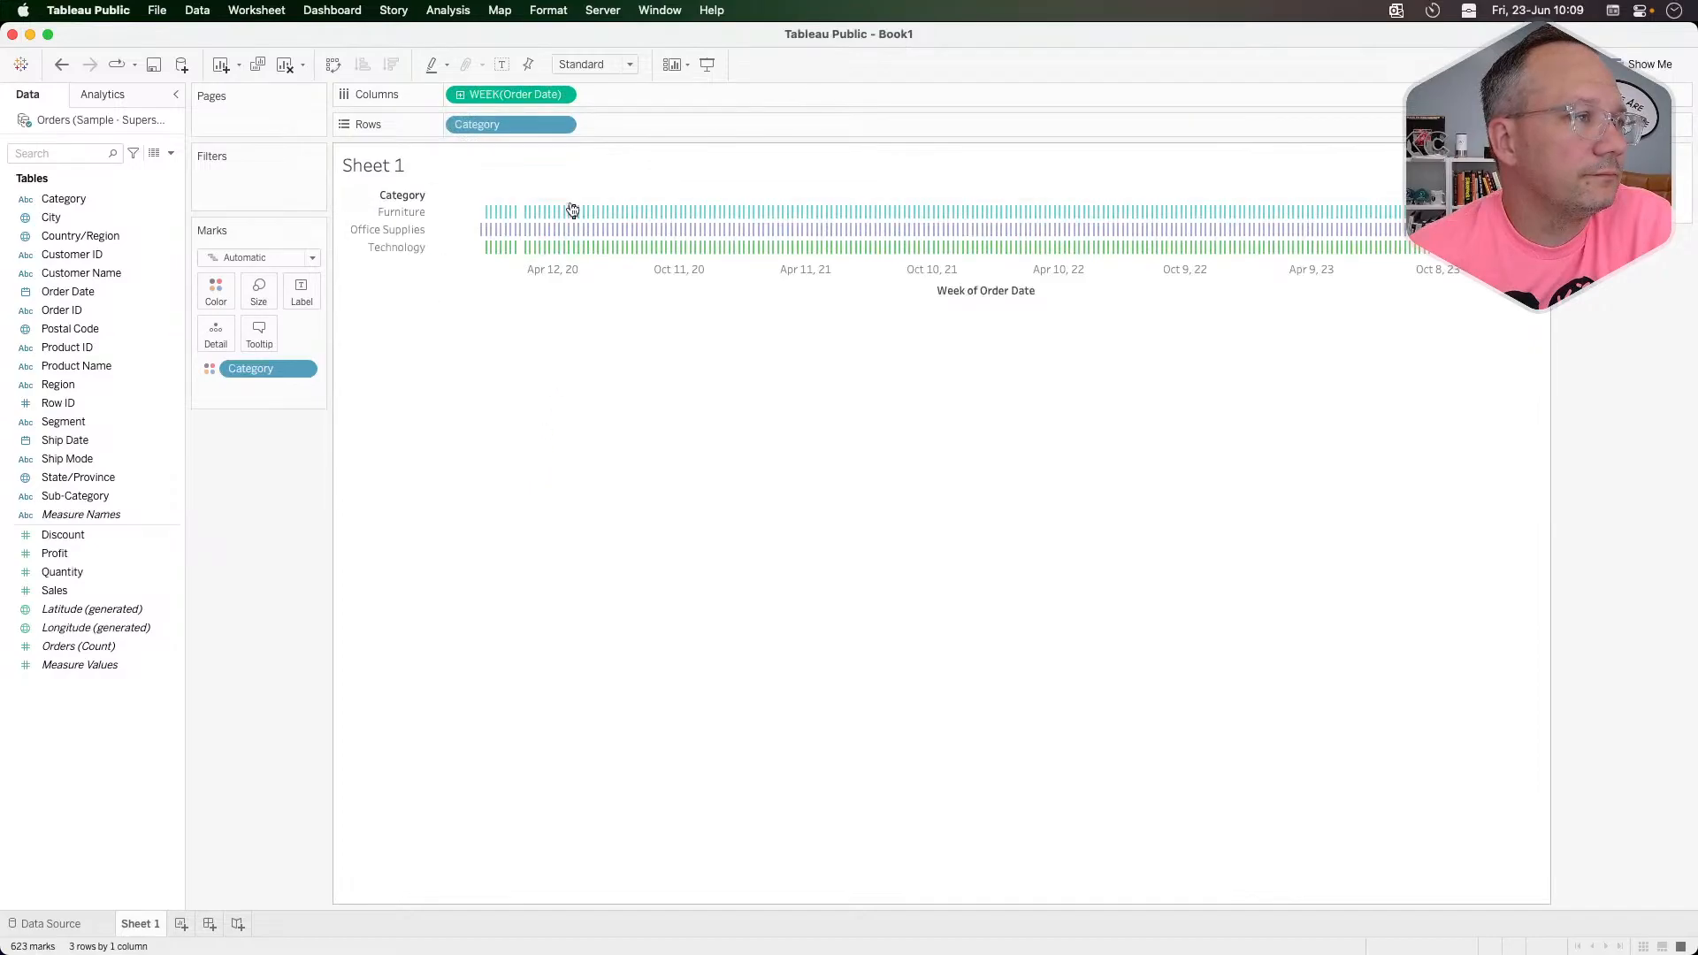
# Step: Add Sales to Rows after Category and apply a Moving Average quick table calculation to it
pyautogui.click(119, 460)
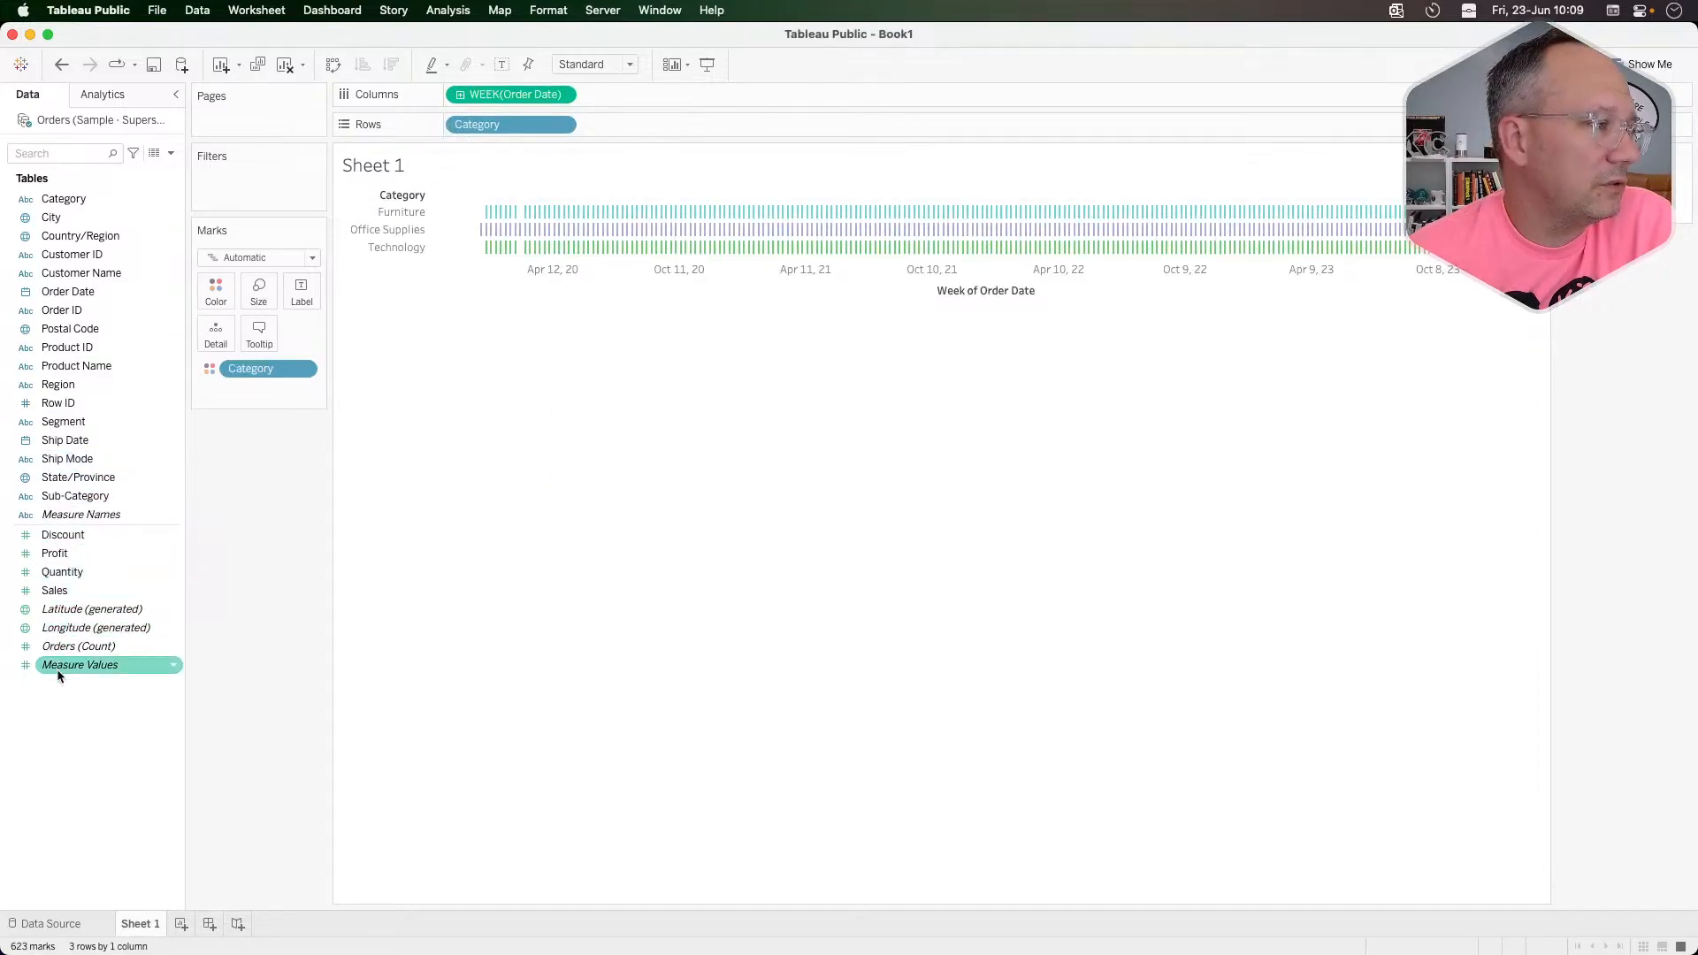
pyautogui.moveTo(60, 594); pyautogui.dragTo(658, 124)
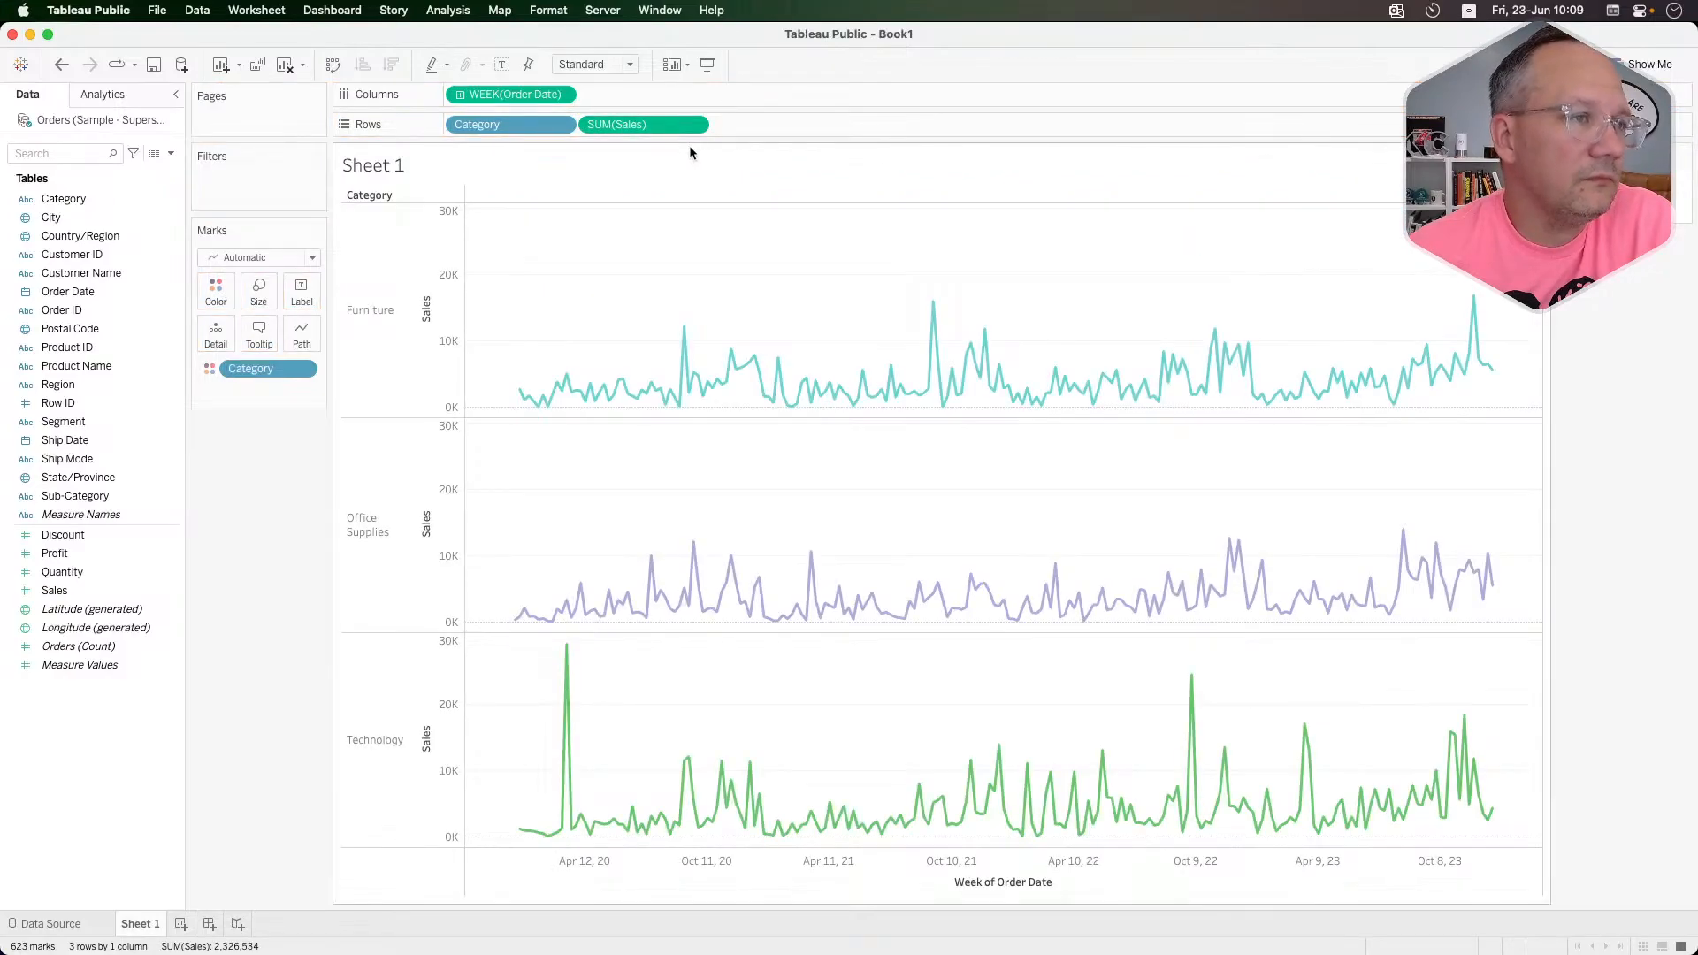
pyautogui.click(694, 124)
pyautogui.moveTo(675, 400)
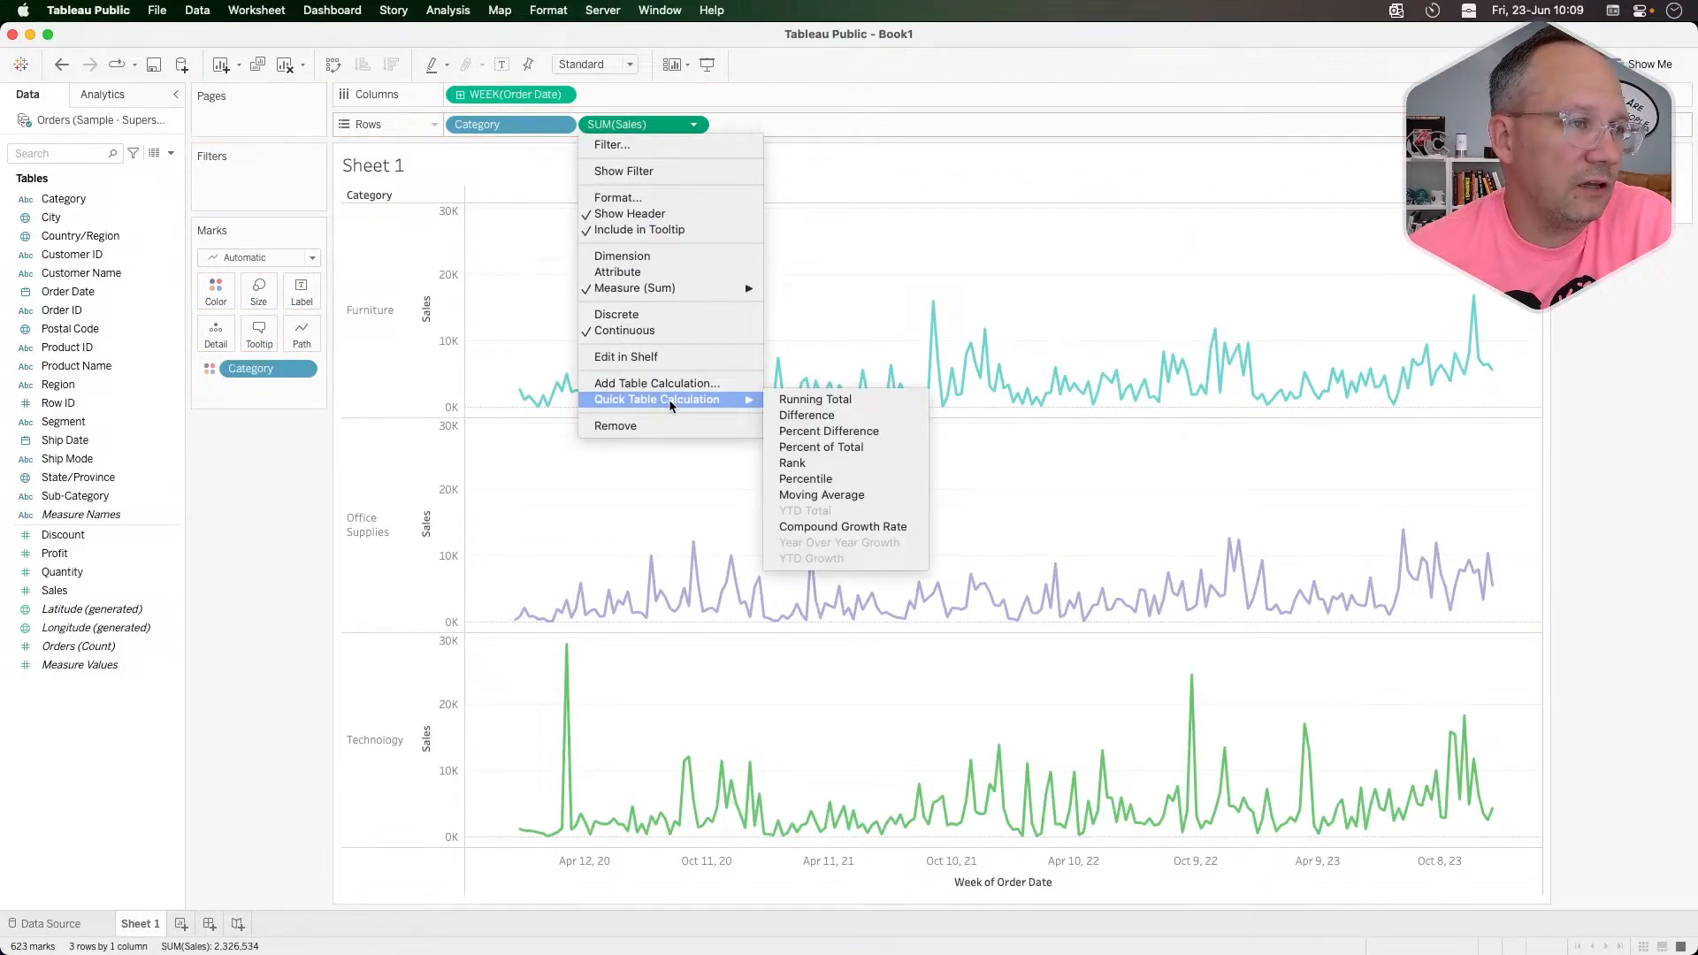
pyautogui.click(847, 495)
# Step: Edit the moving average of Sales so it covers the previous 5 values plus the current value
pyautogui.click(701, 128)
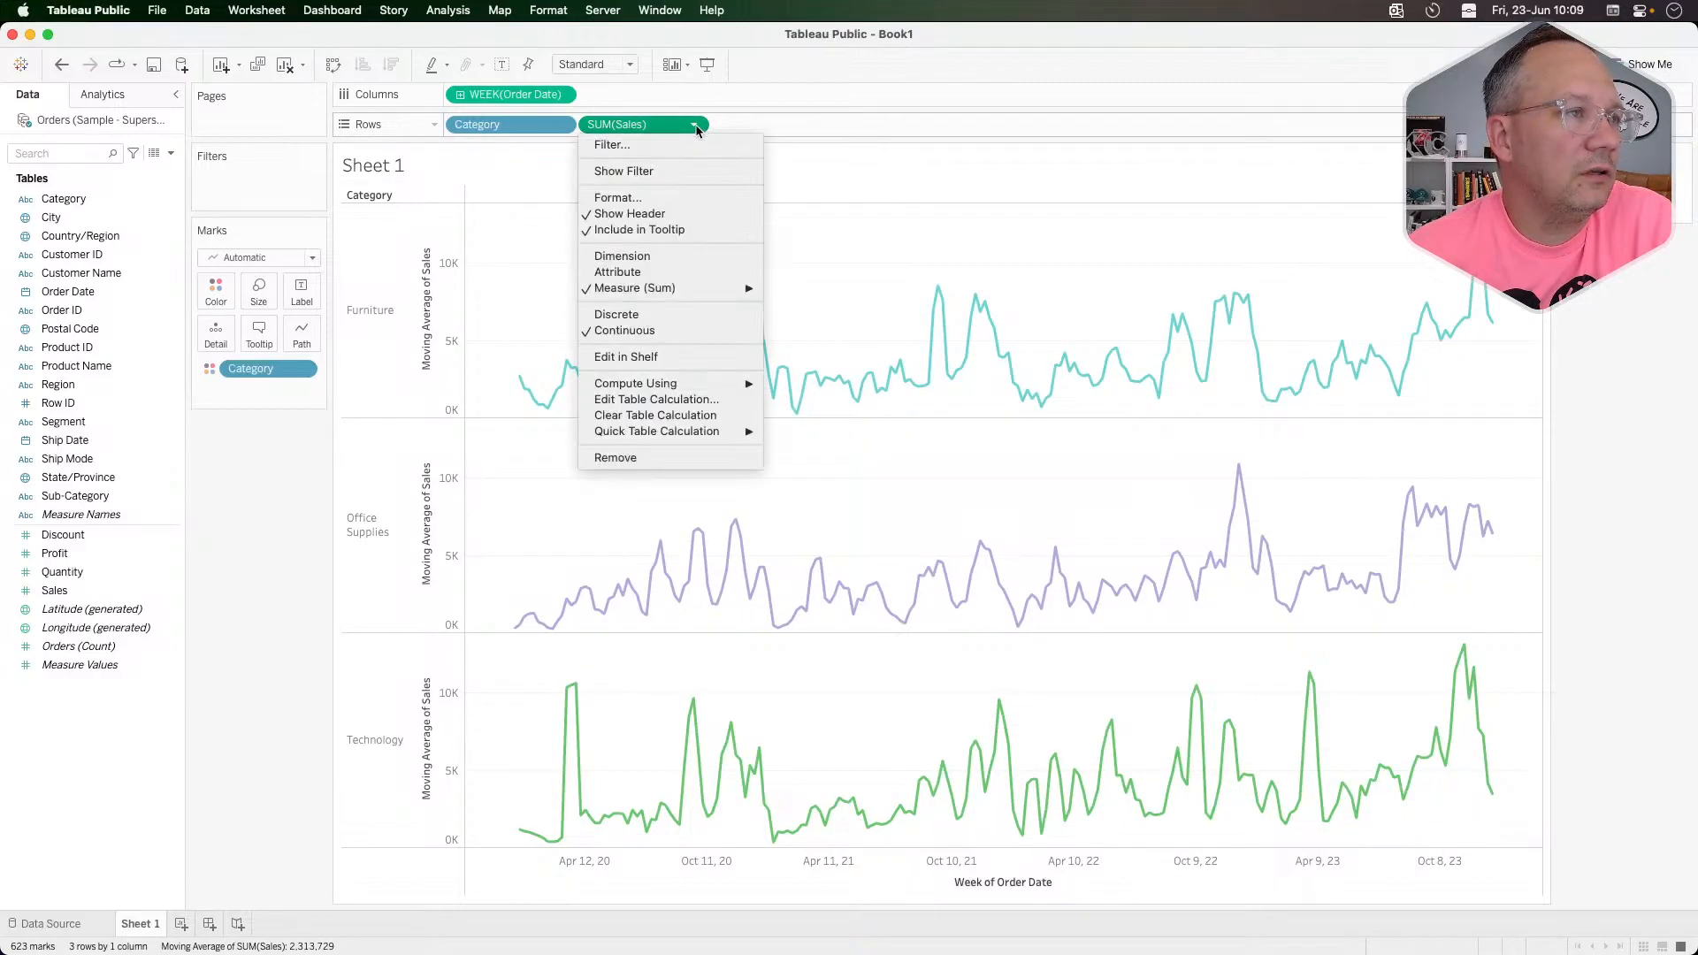
pyautogui.click(676, 398)
pyautogui.click(948, 368)
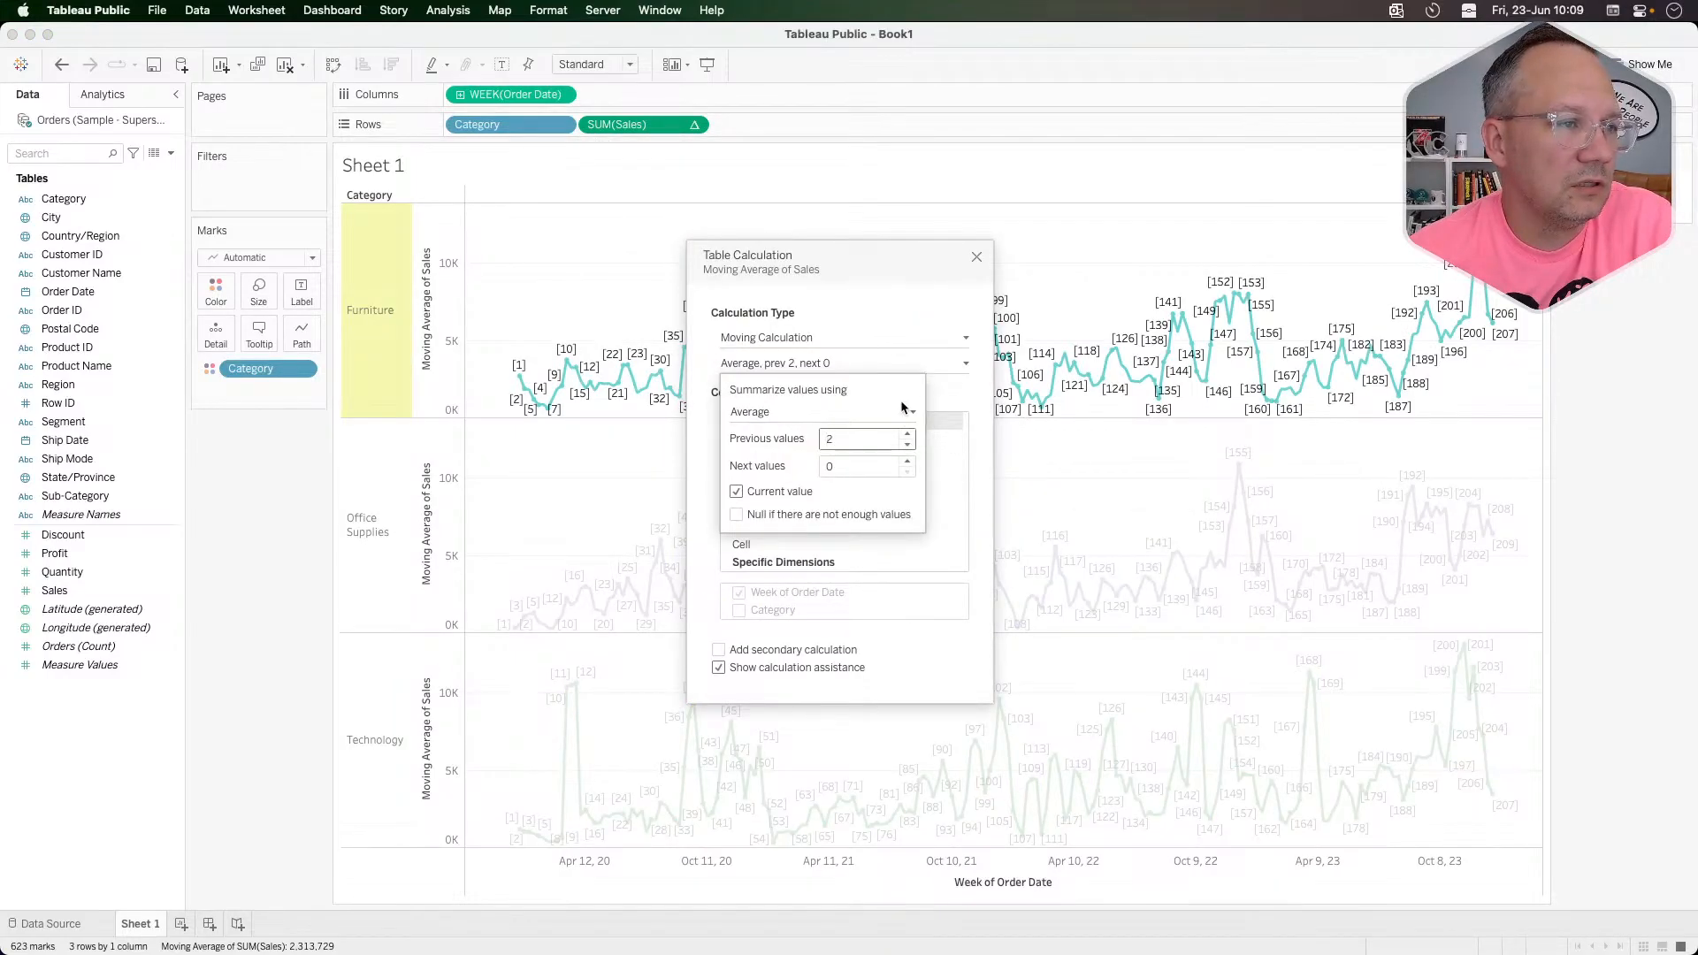
pyautogui.click(906, 435)
pyautogui.click(906, 435)
pyautogui.click(906, 436)
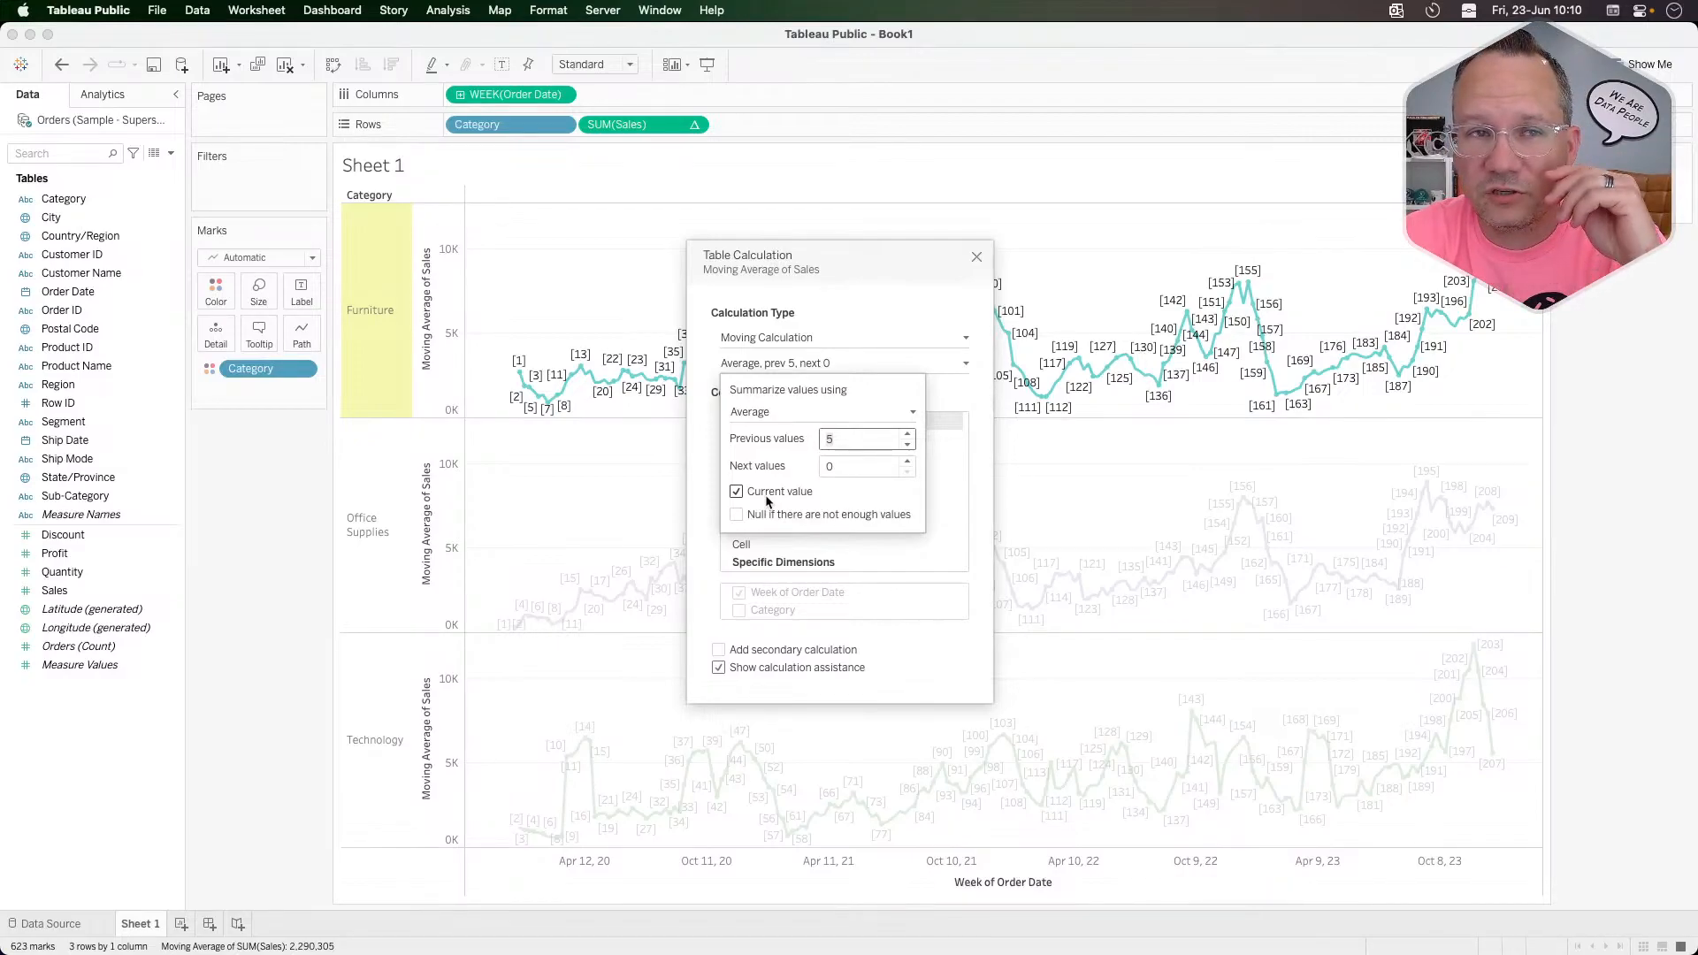
pyautogui.click(947, 390)
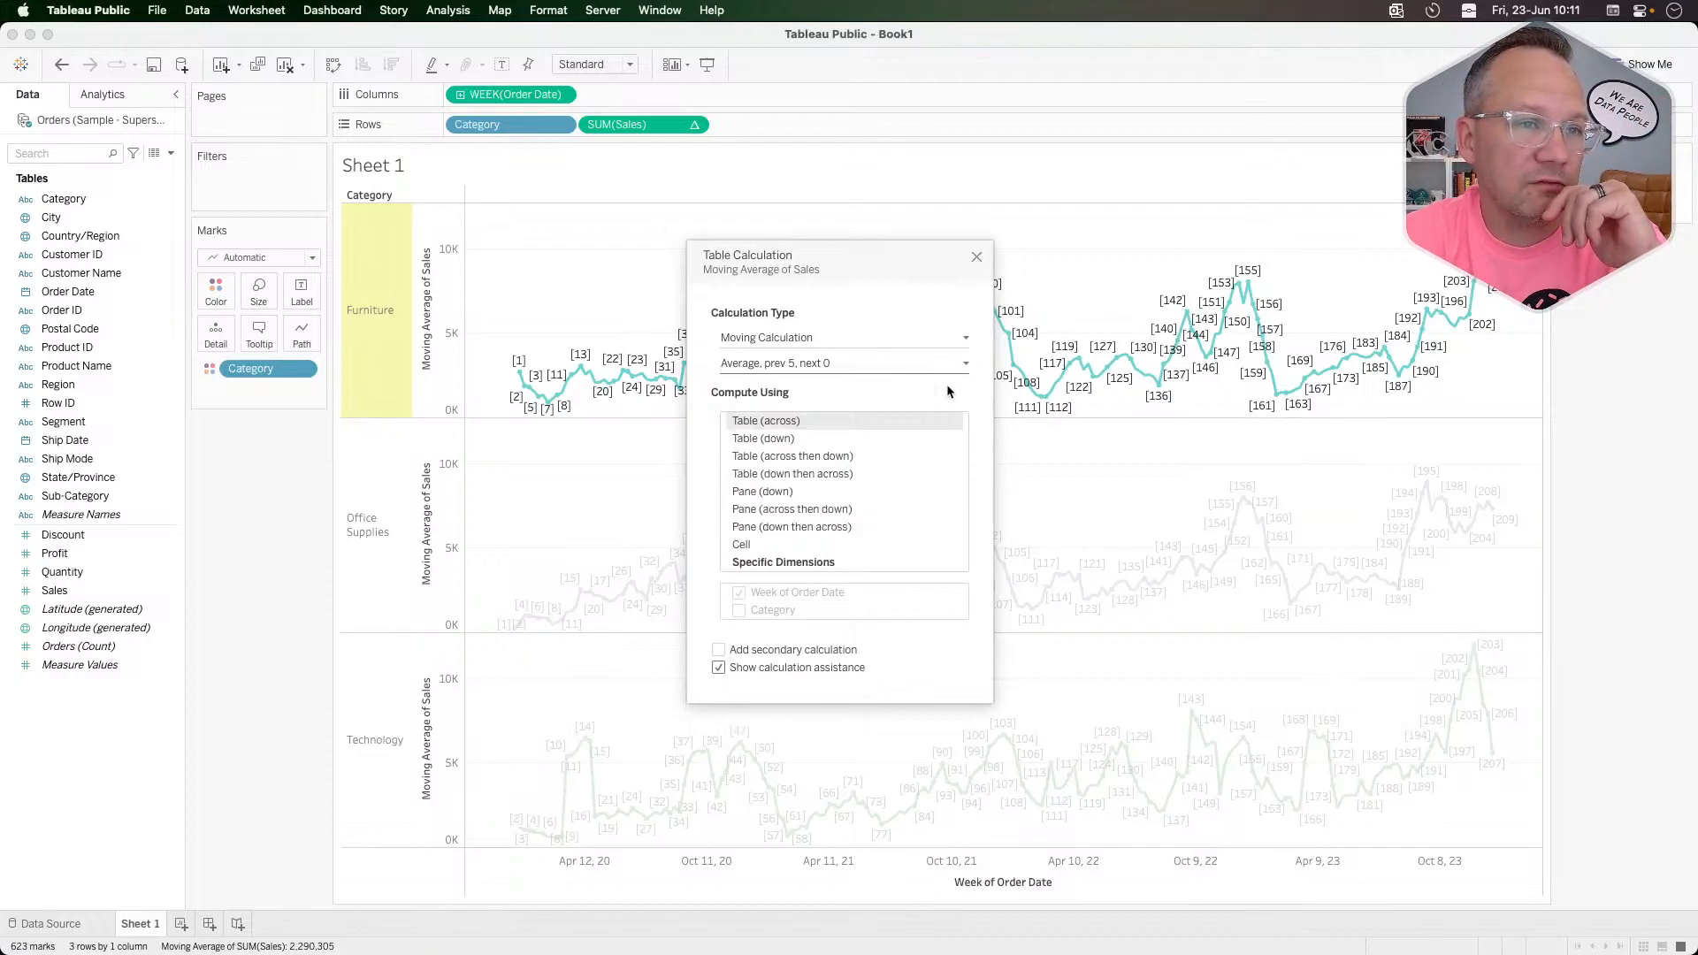
pyautogui.click(976, 257)
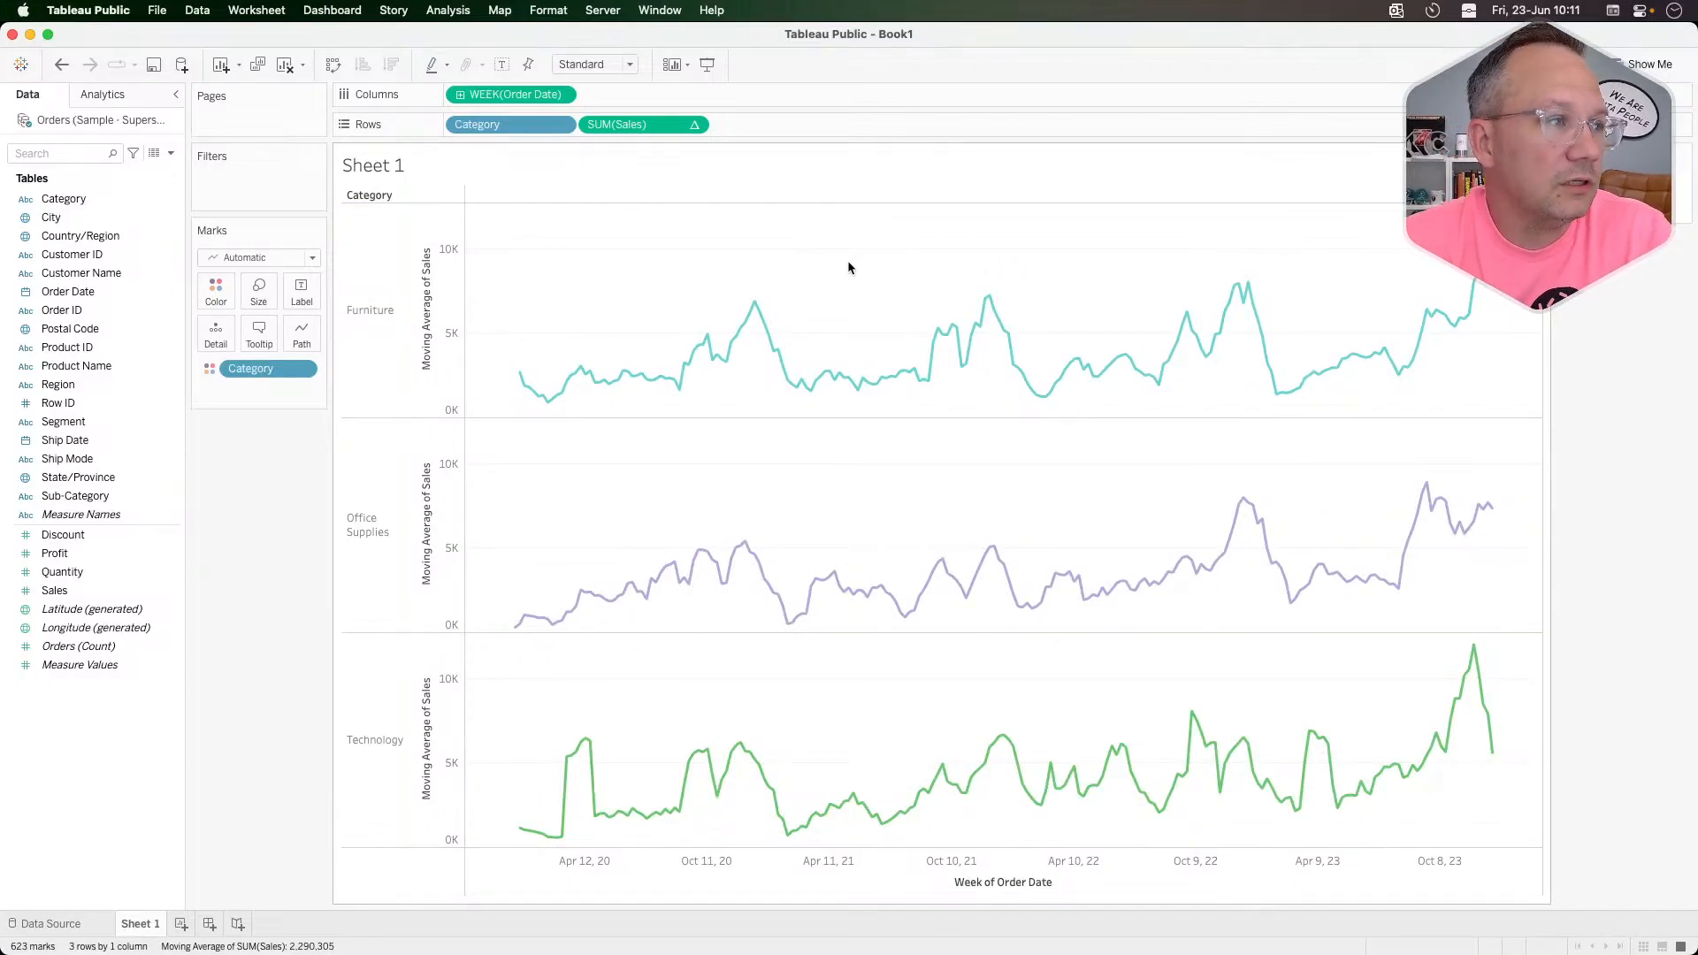
# Step: Review the Requirements on the challenge page in the browser and, back in Tableau Public, start a parameter named Anchor Date with data type Date
pyautogui.press('super+Tab')
pyautogui.scroll(1, 461, 402)
pyautogui.scroll(3, 461, 402)
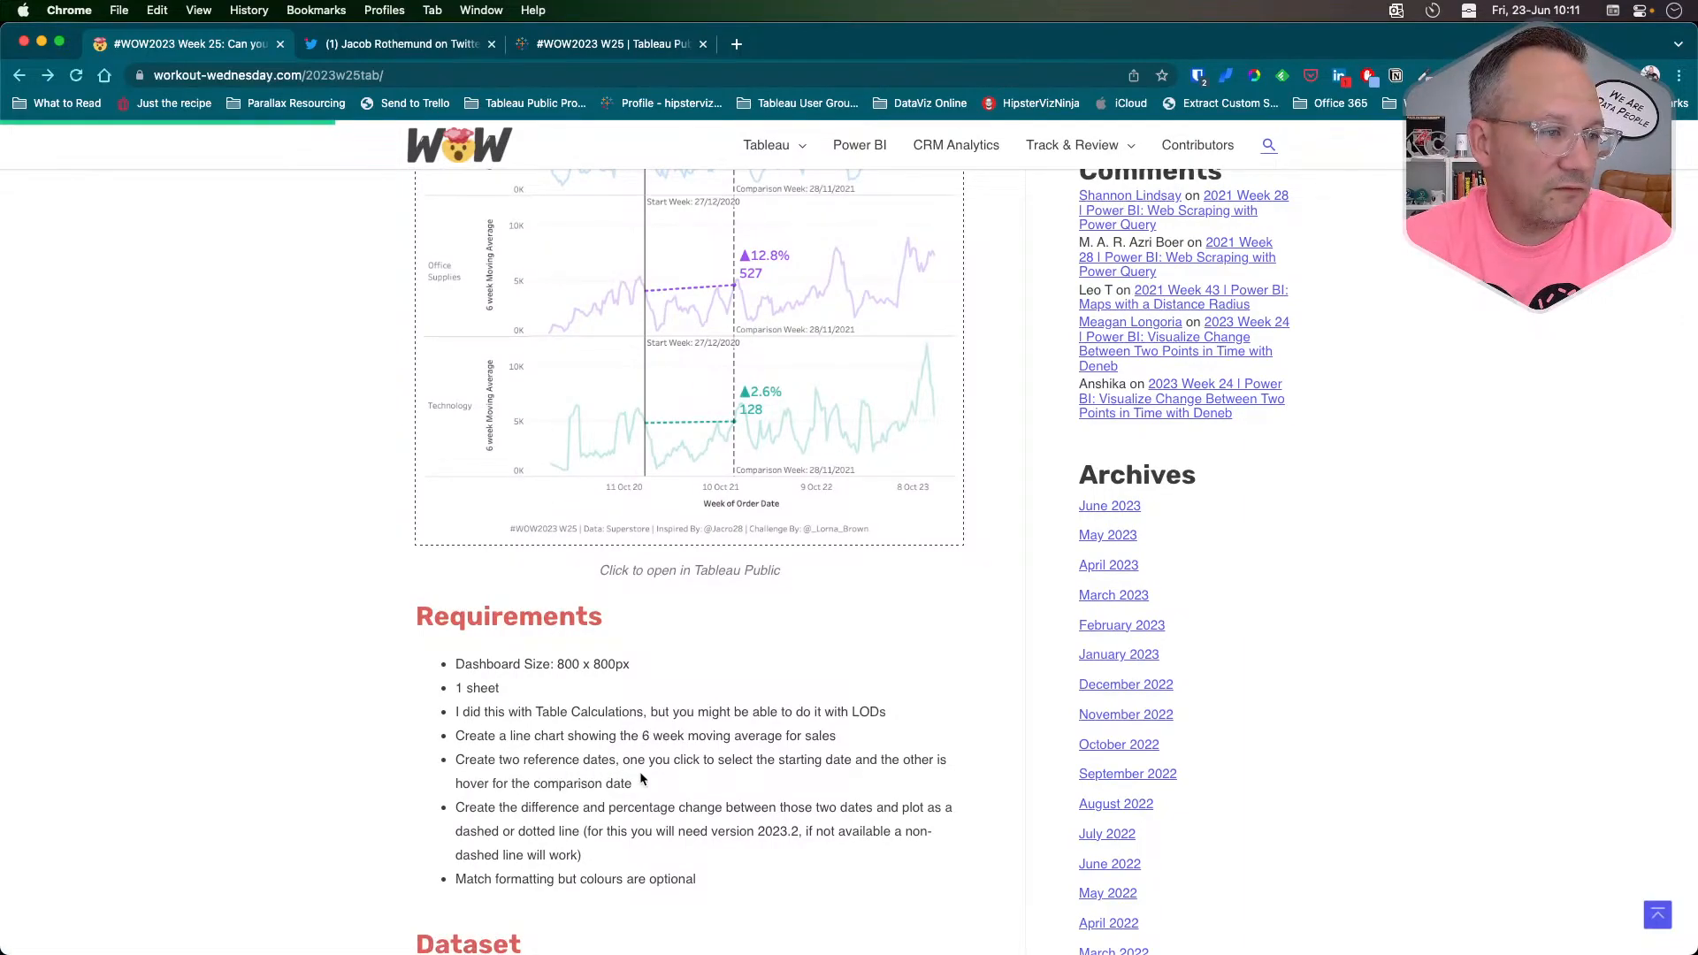
pyautogui.press('super+Tab')
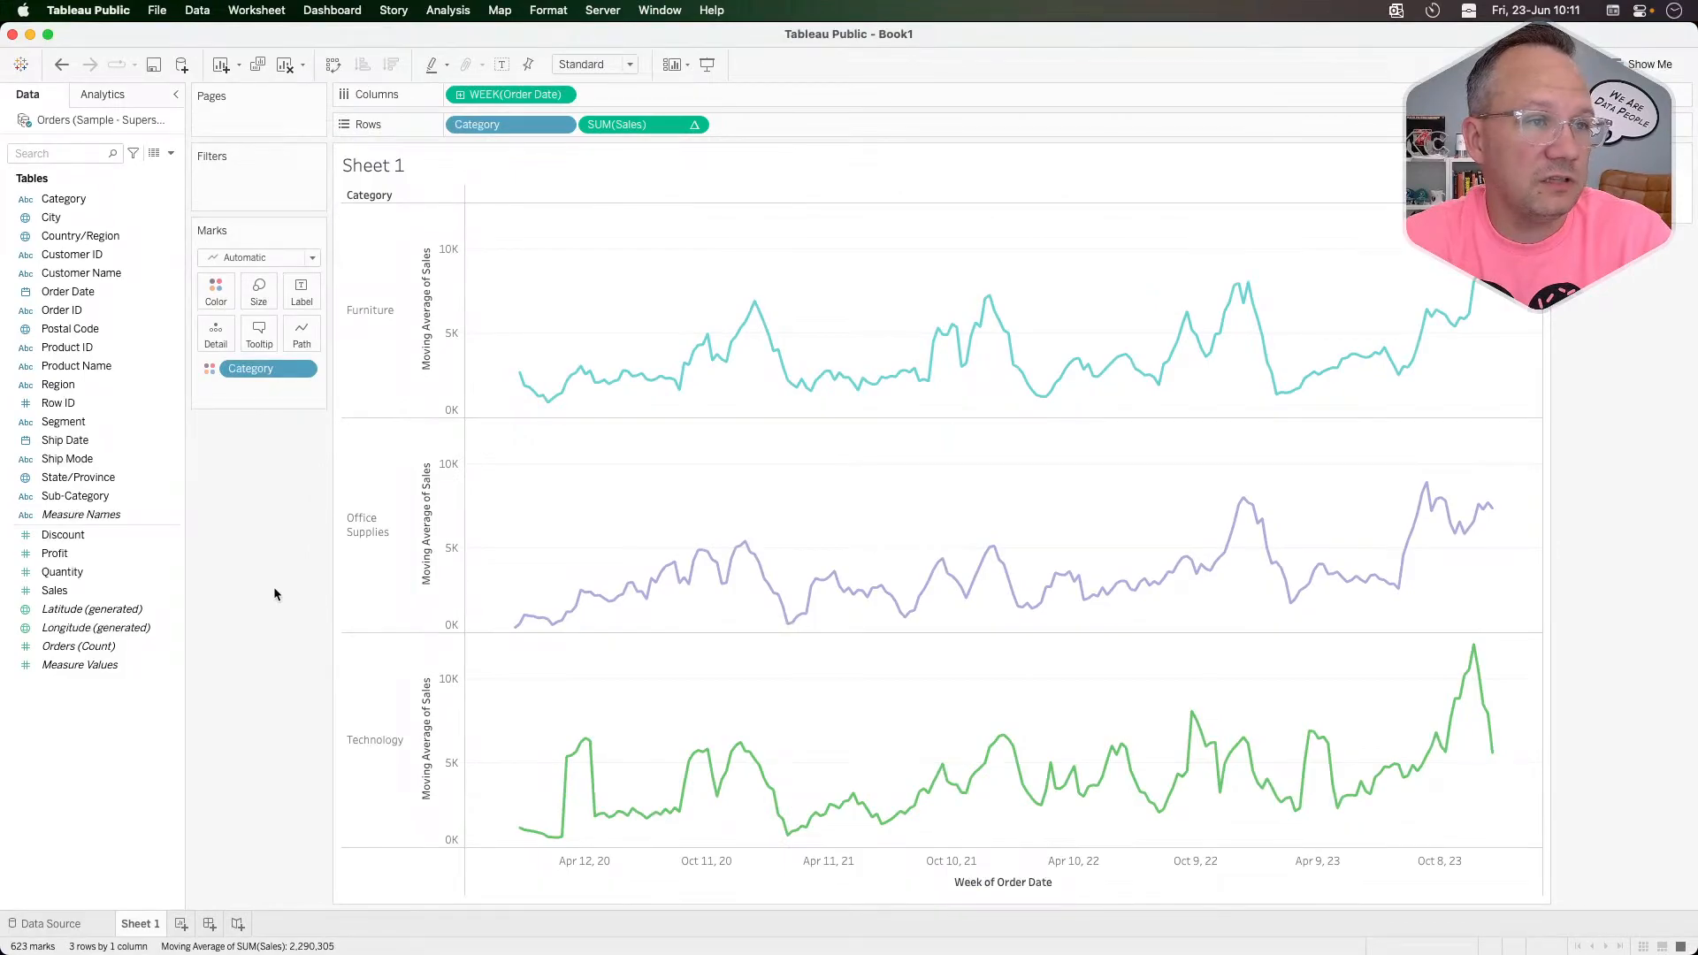
pyautogui.rightClick(91, 727)
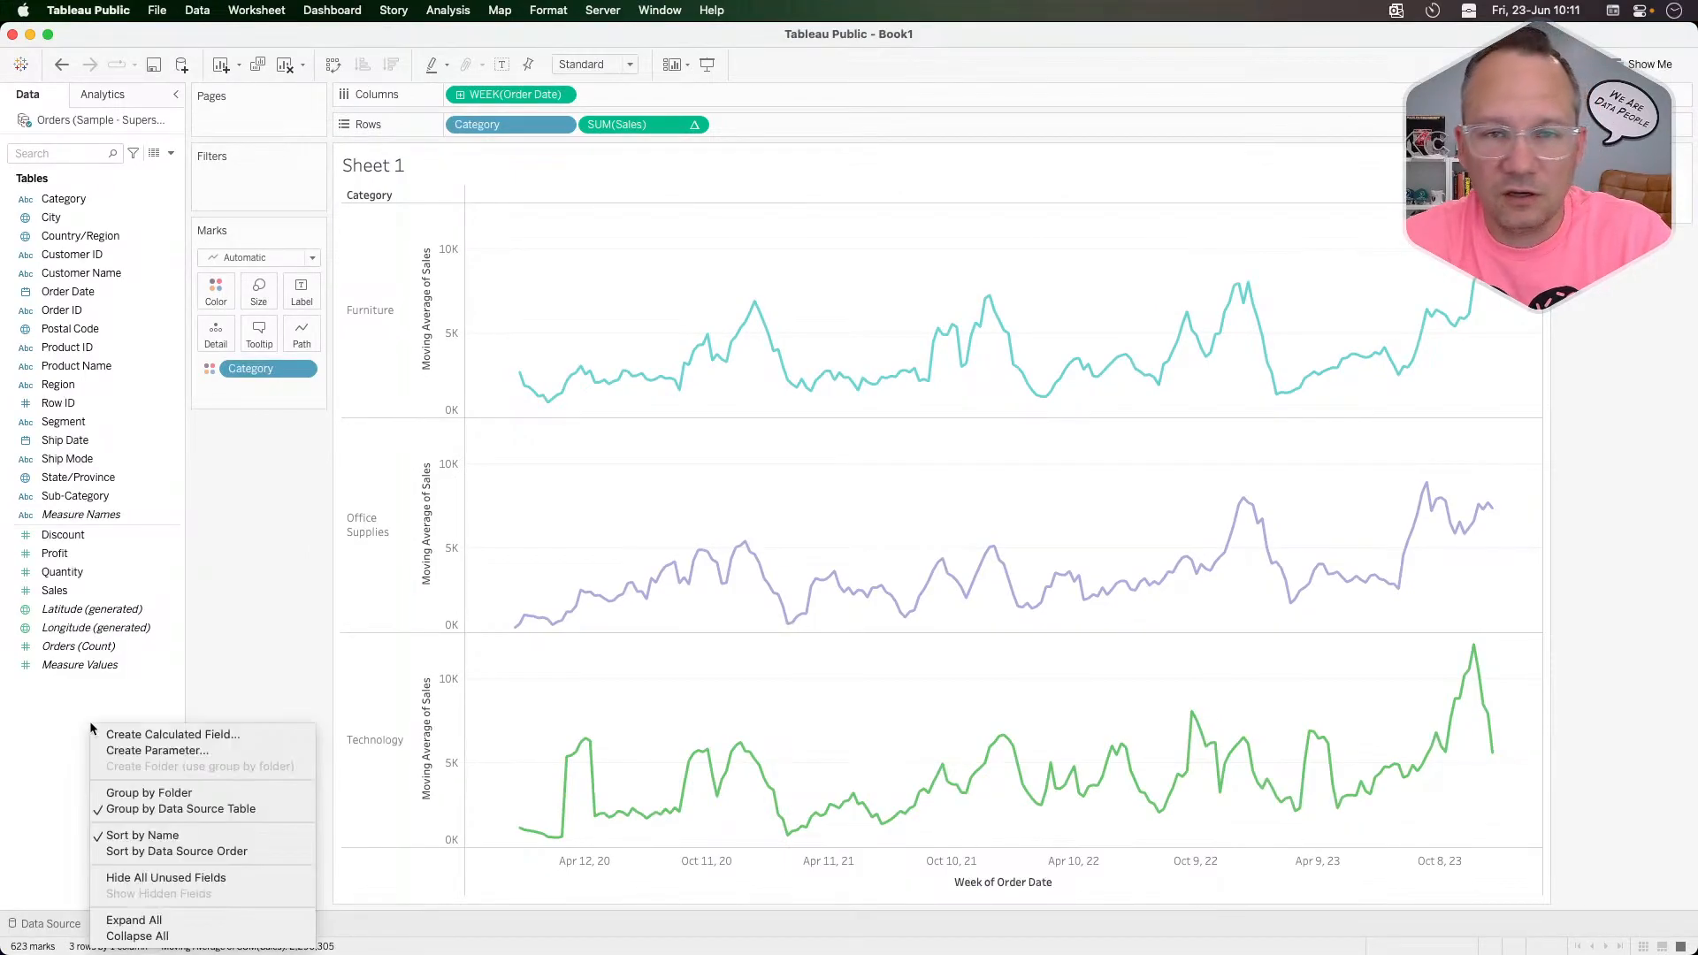
pyautogui.click(150, 750)
pyautogui.tripleClick(758, 373)
pyautogui.write('Anchor Date')
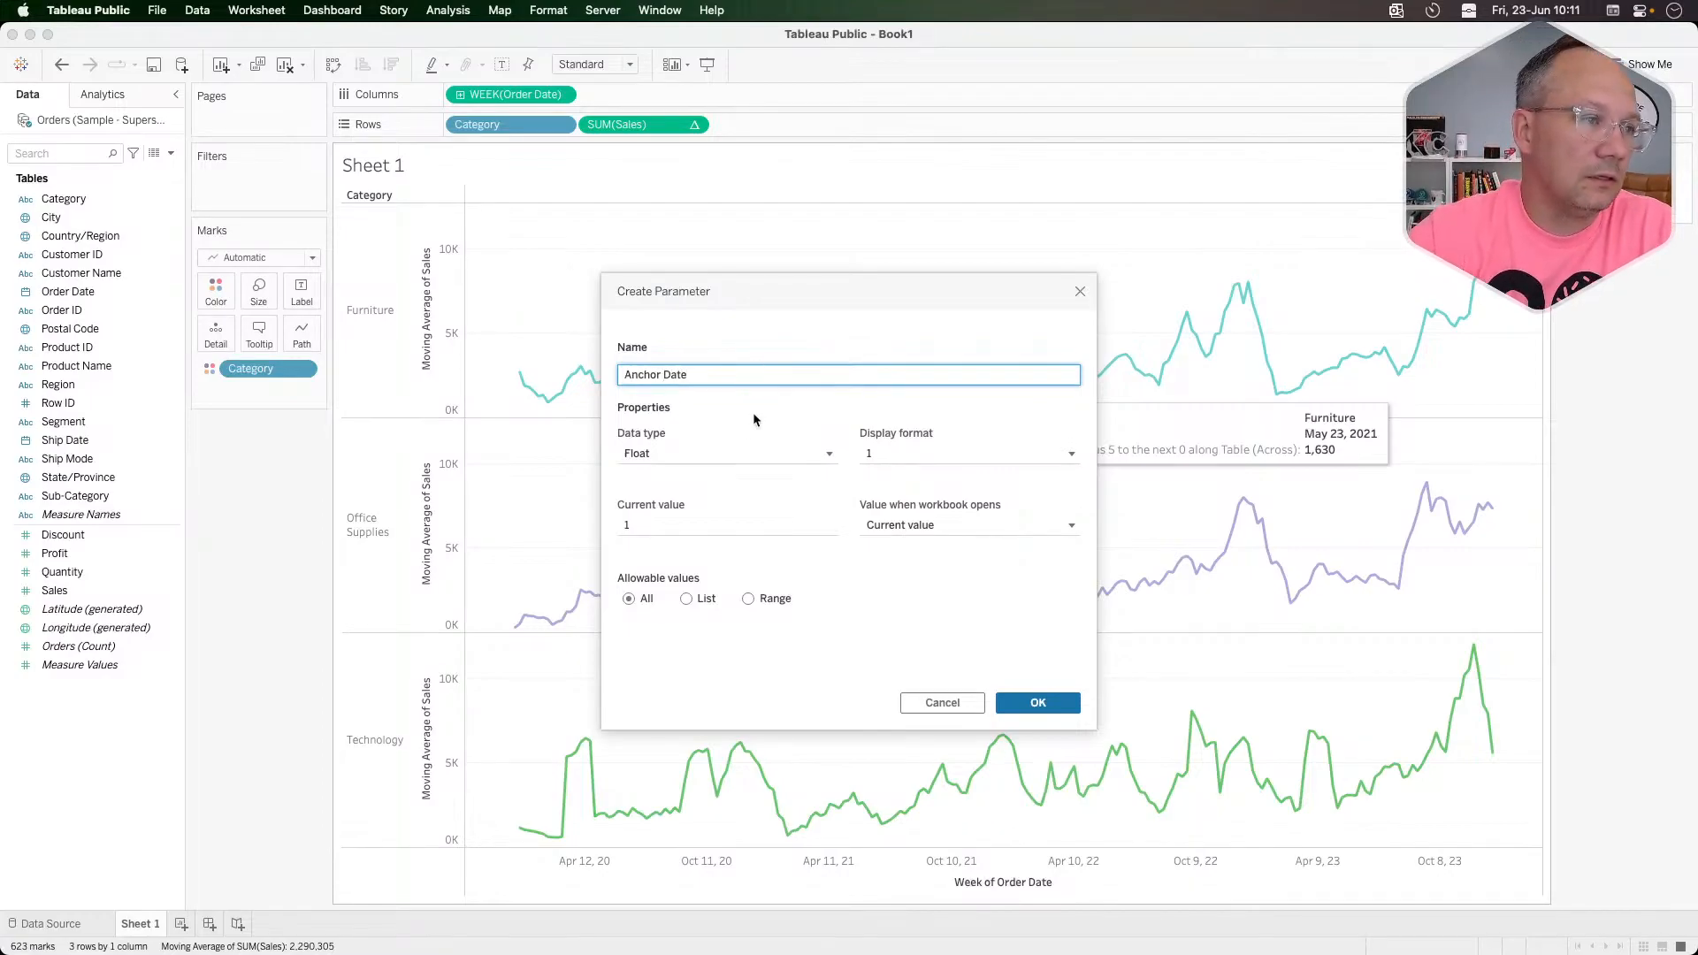
pyautogui.click(683, 458)
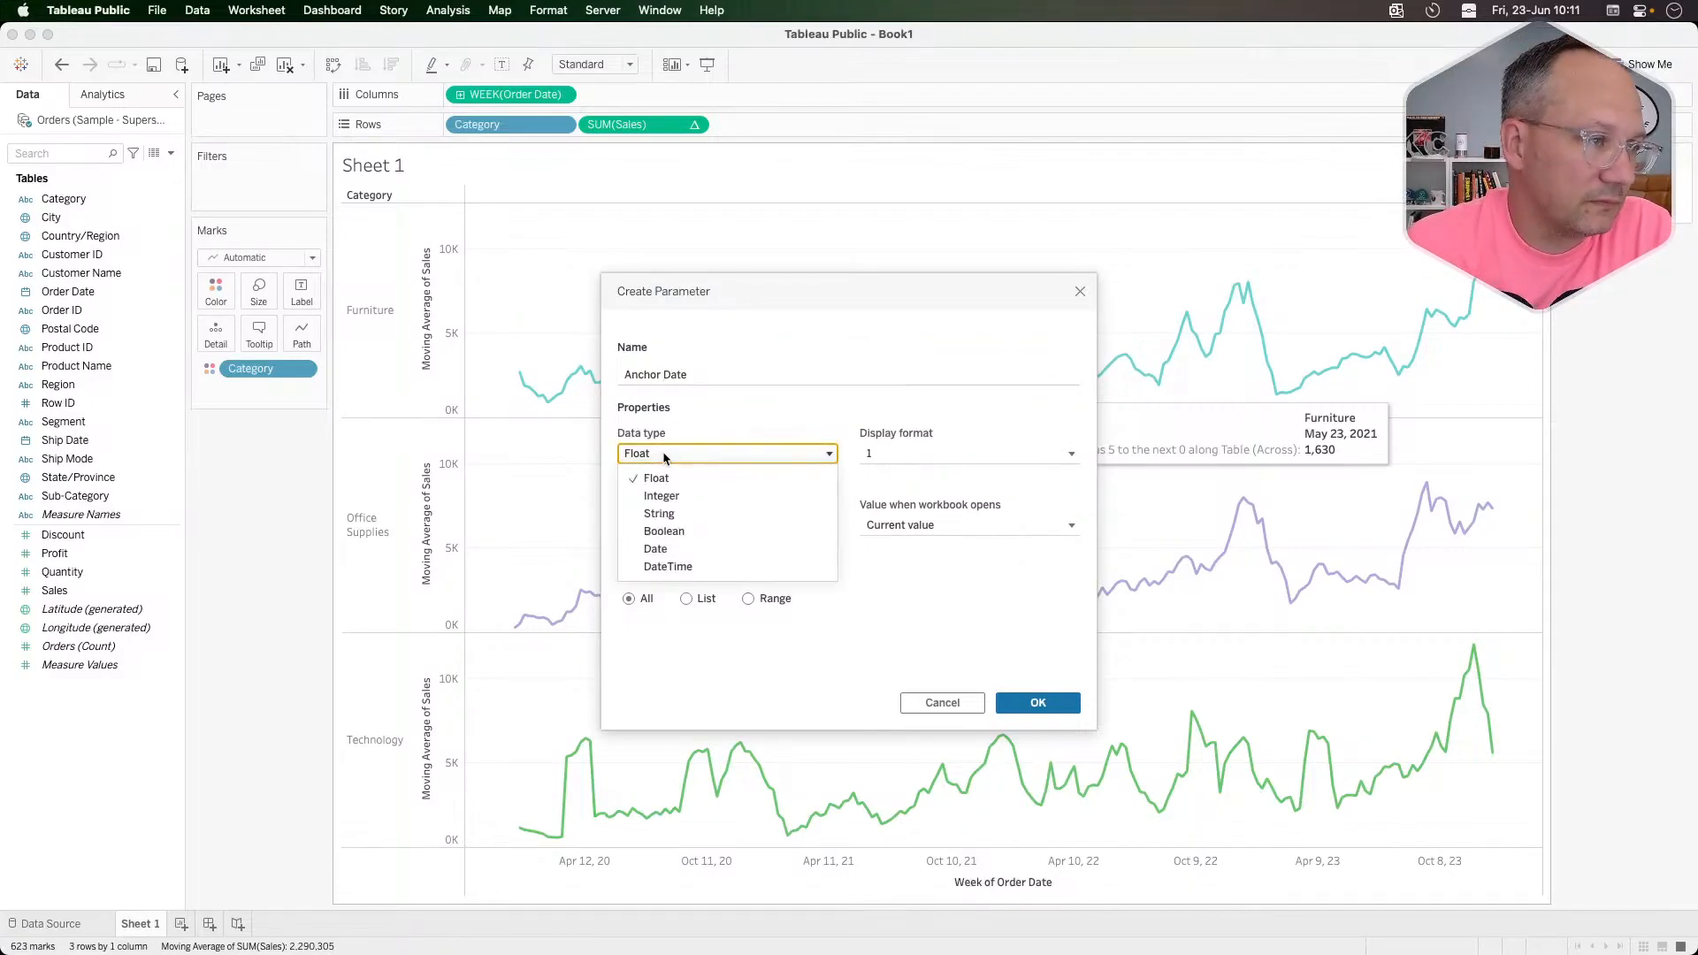
pyautogui.click(667, 547)
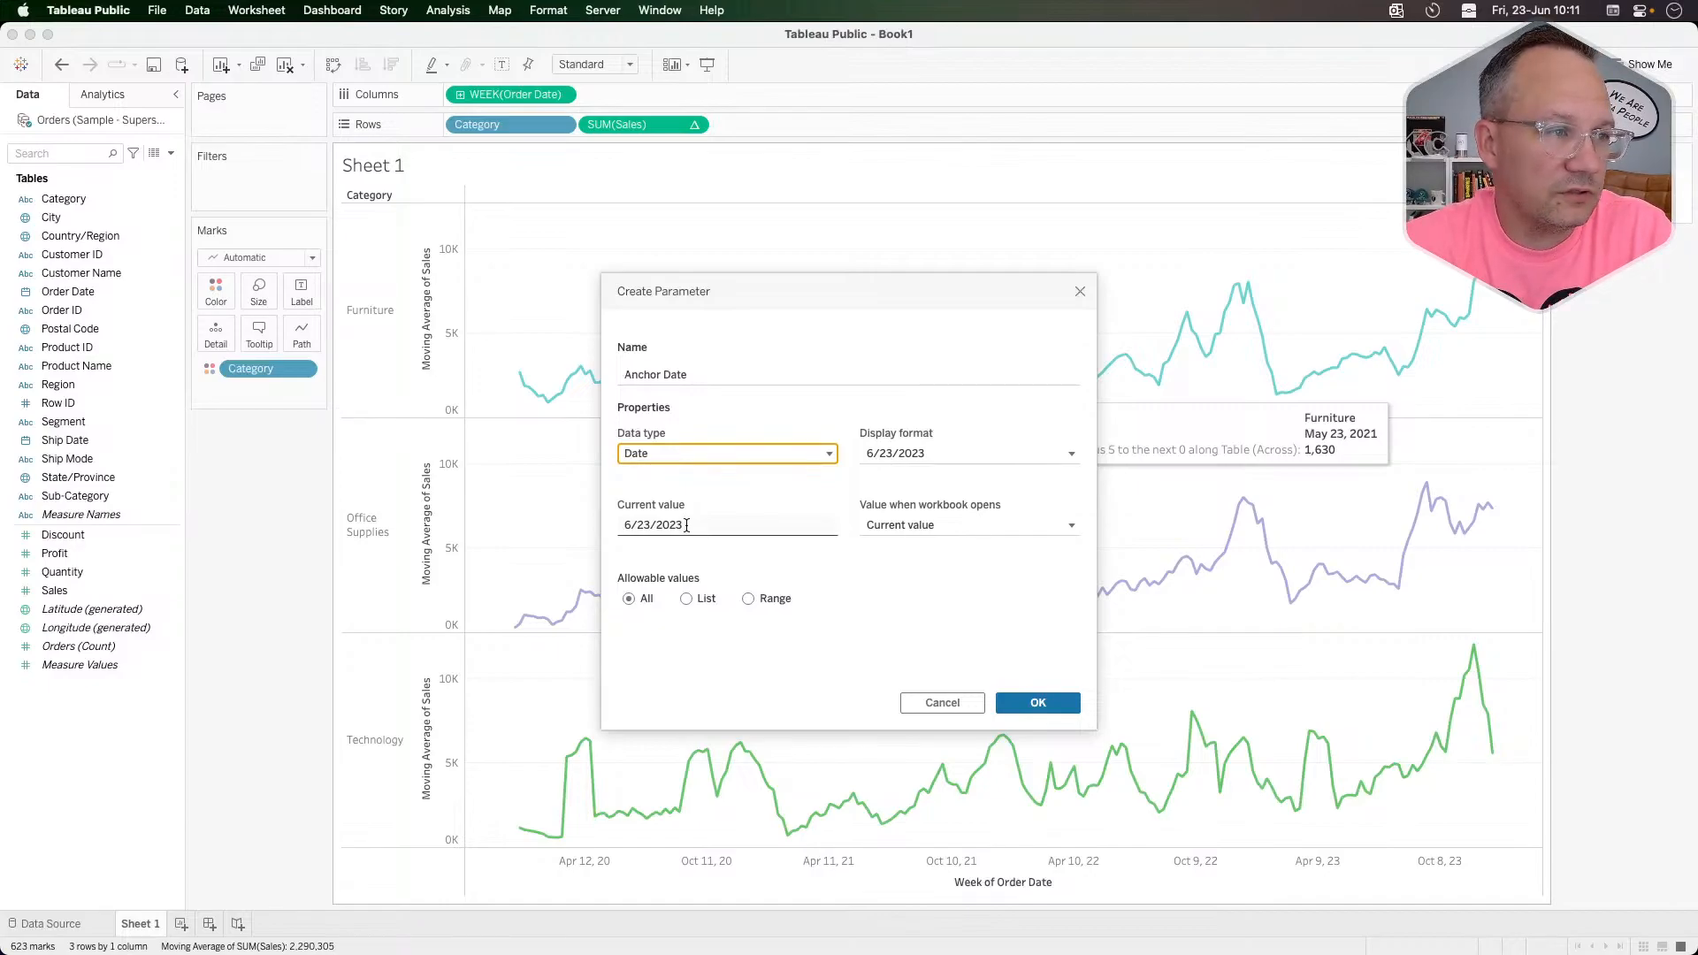
# Step: Look up the start week in the browser's example chart and set Anchor Date's current value to 12/27/2020 in Tableau Public
pyautogui.press('super+Tab')
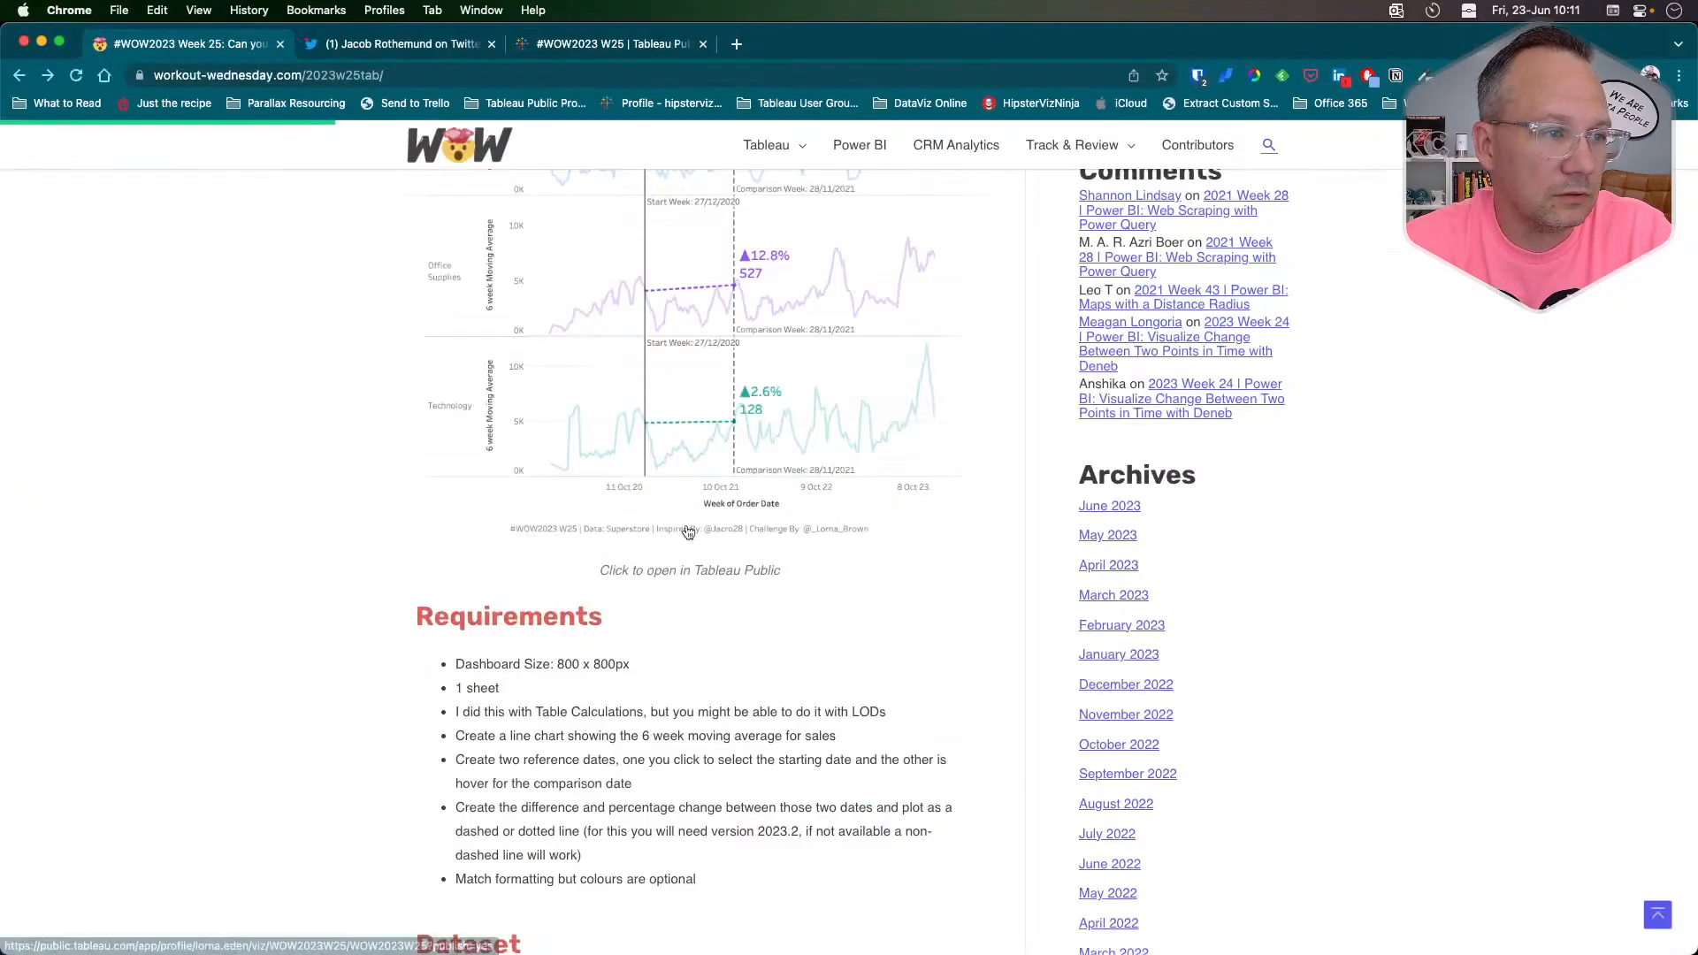
pyautogui.scroll(1, 647, 471)
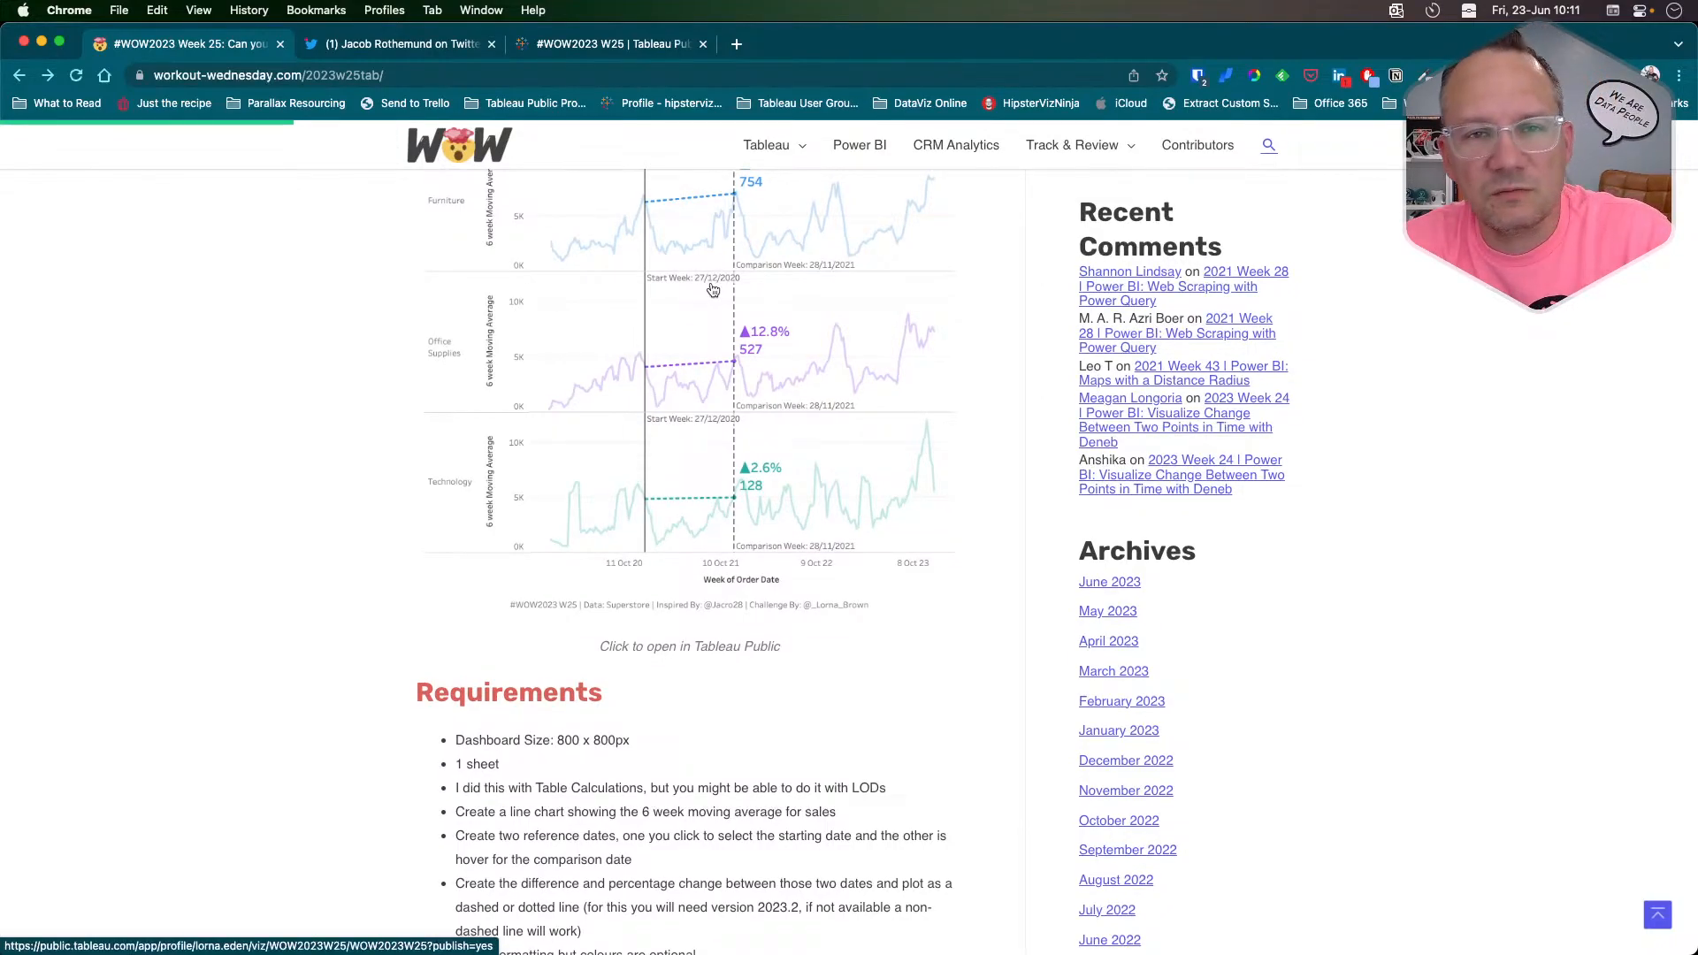
pyautogui.press('super+Tab')
pyautogui.click(678, 524)
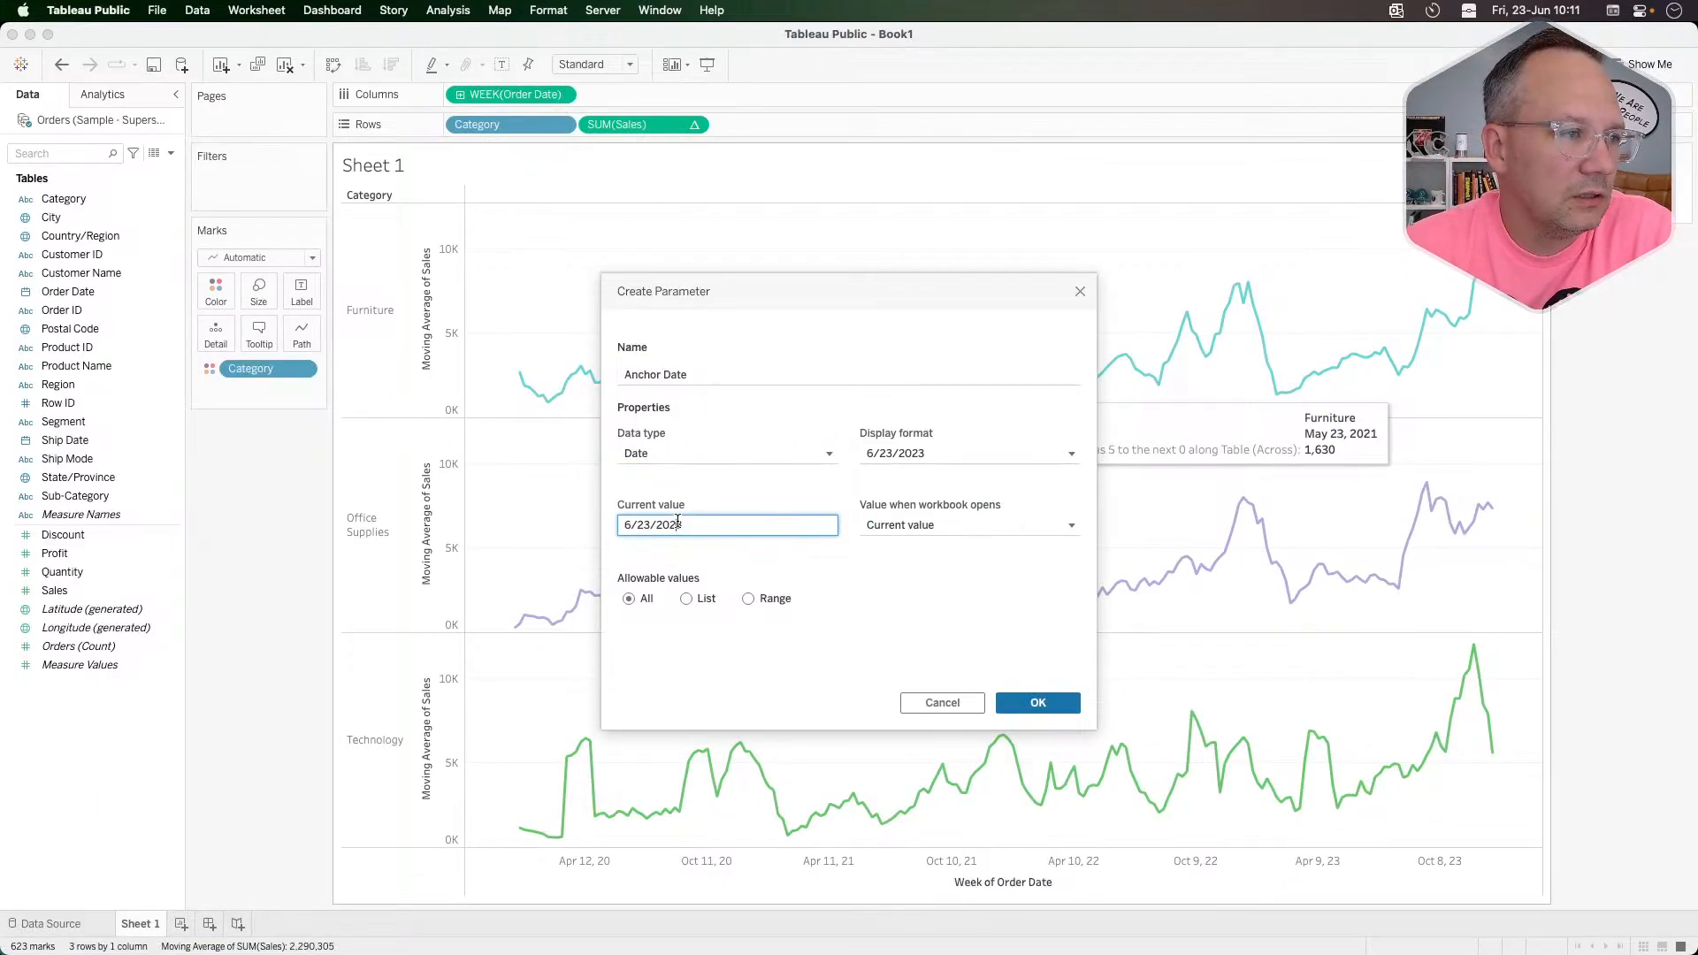
pyautogui.click(705, 513)
pyautogui.click(701, 521)
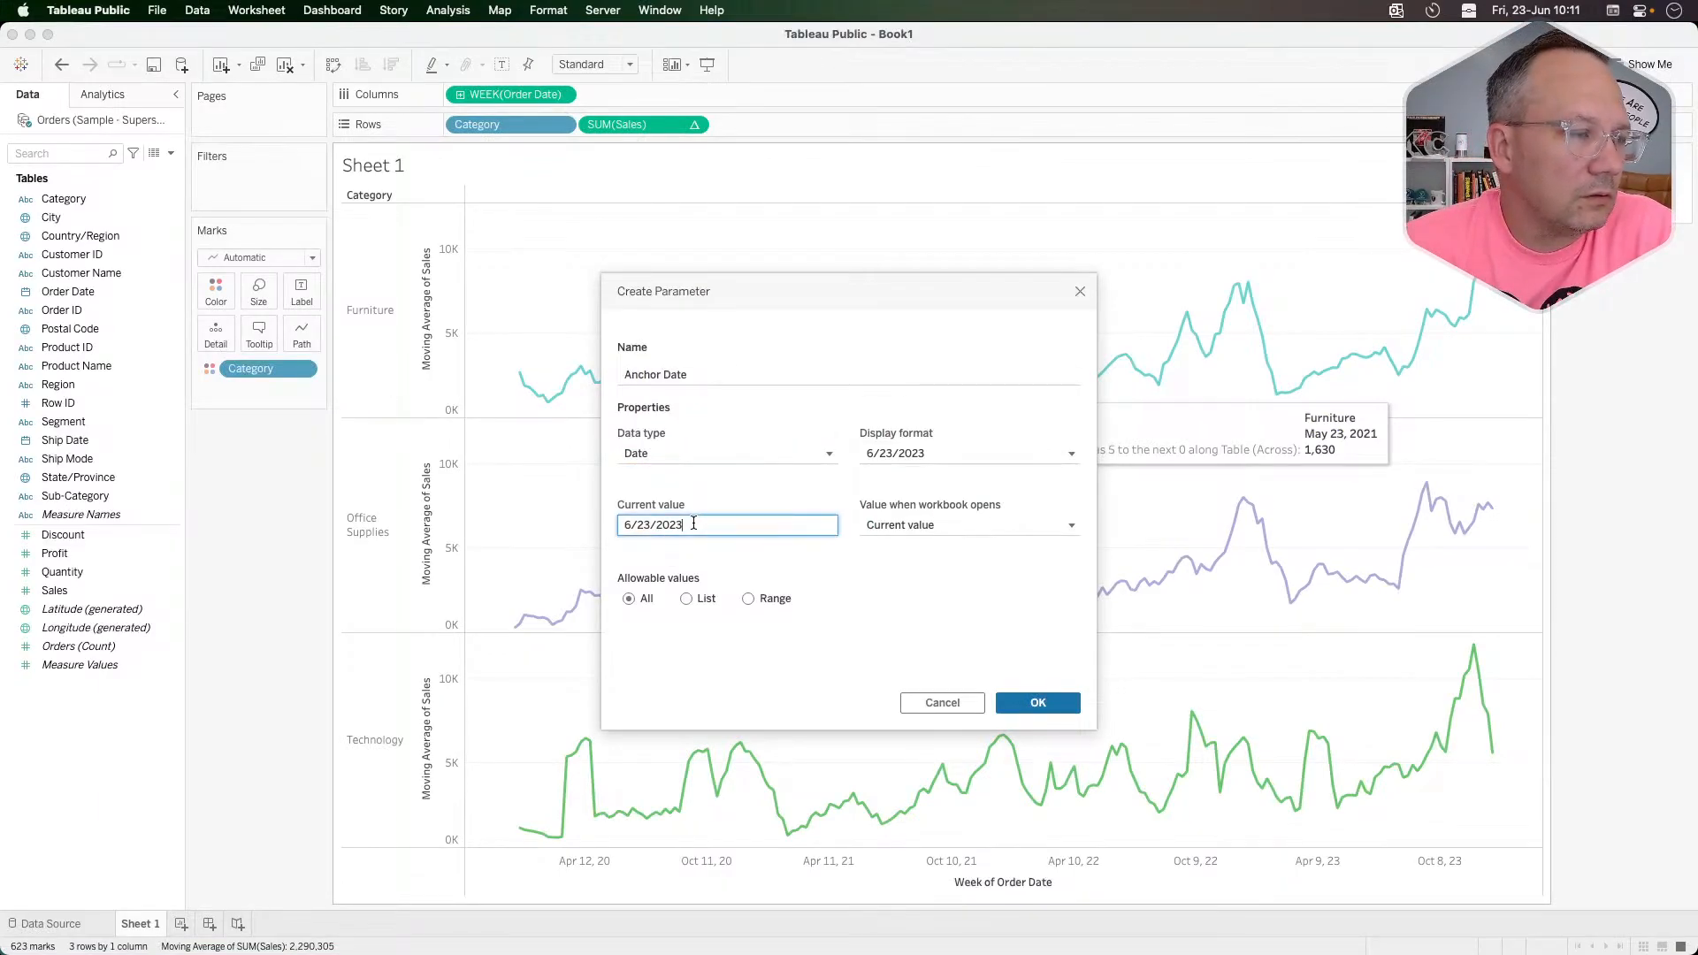
pyautogui.doubleClick(634, 528)
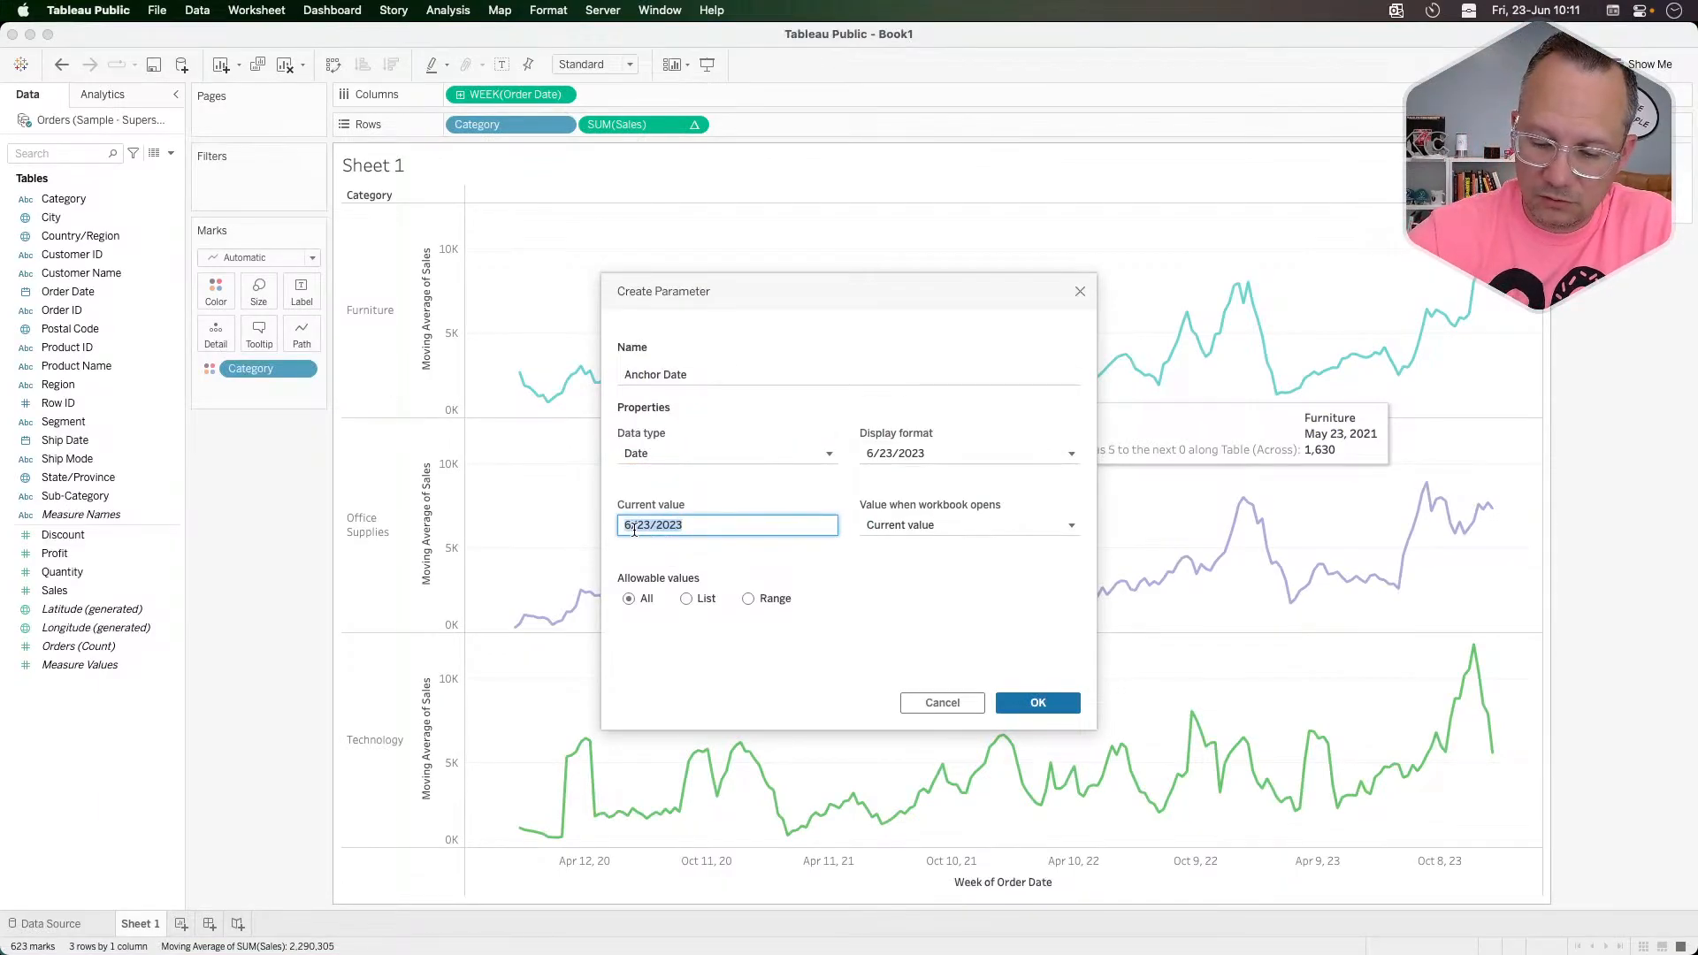
pyautogui.write('12/2')
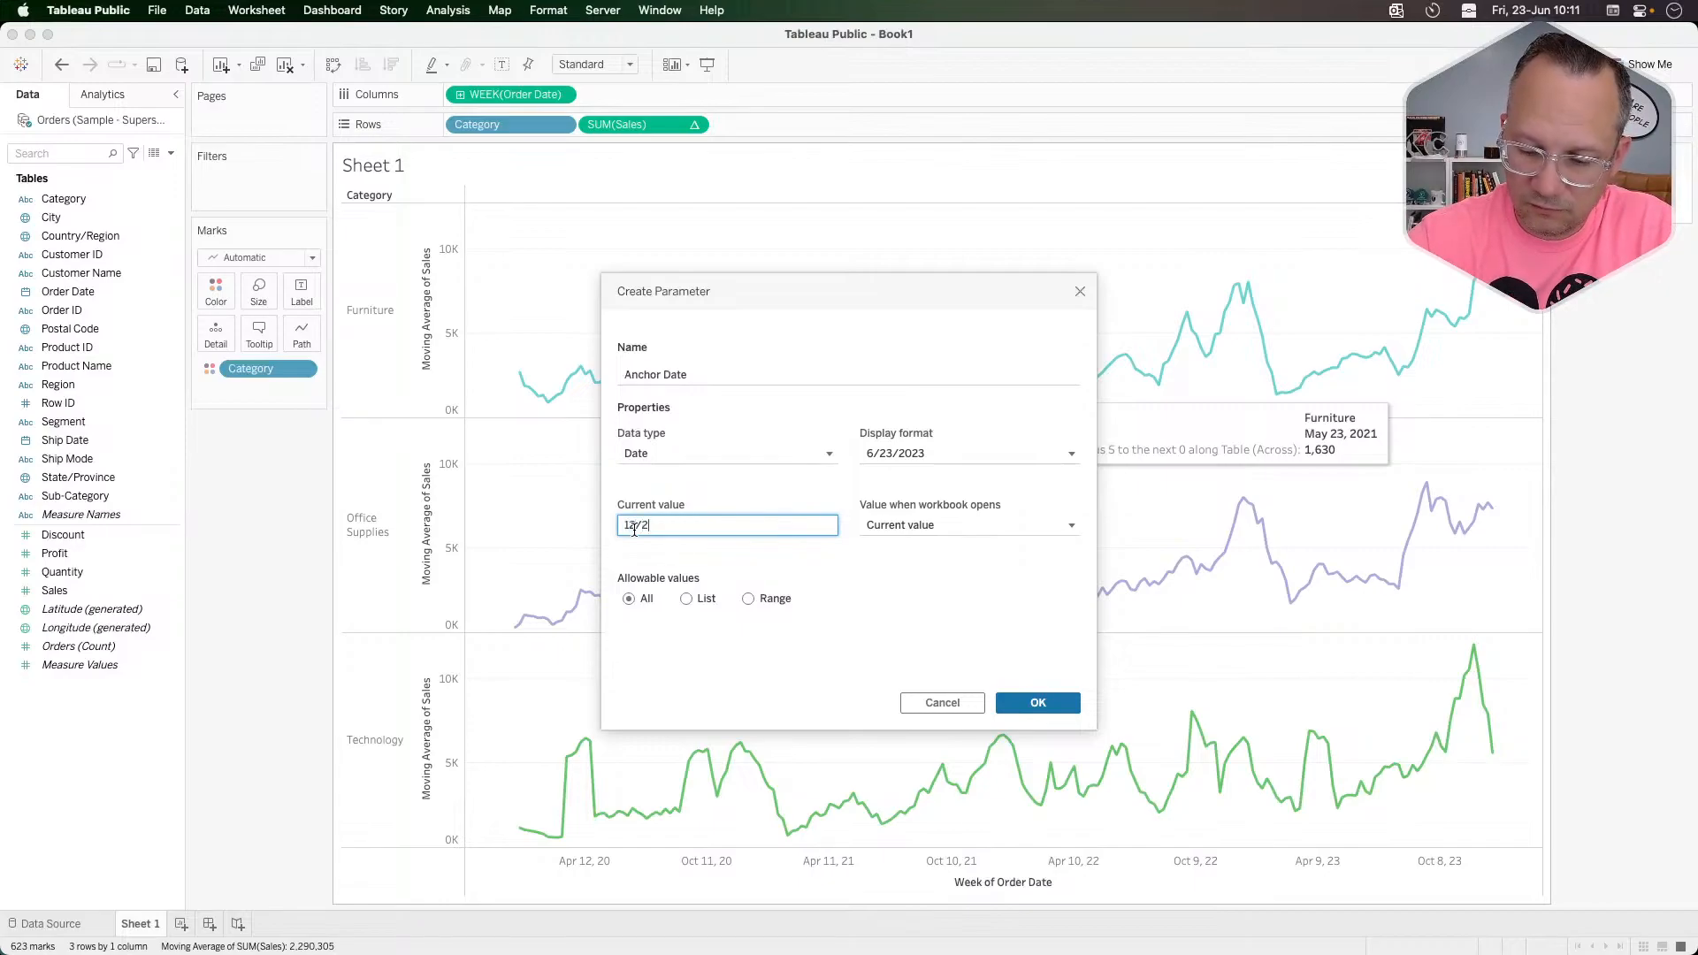
pyautogui.write('7/2020')
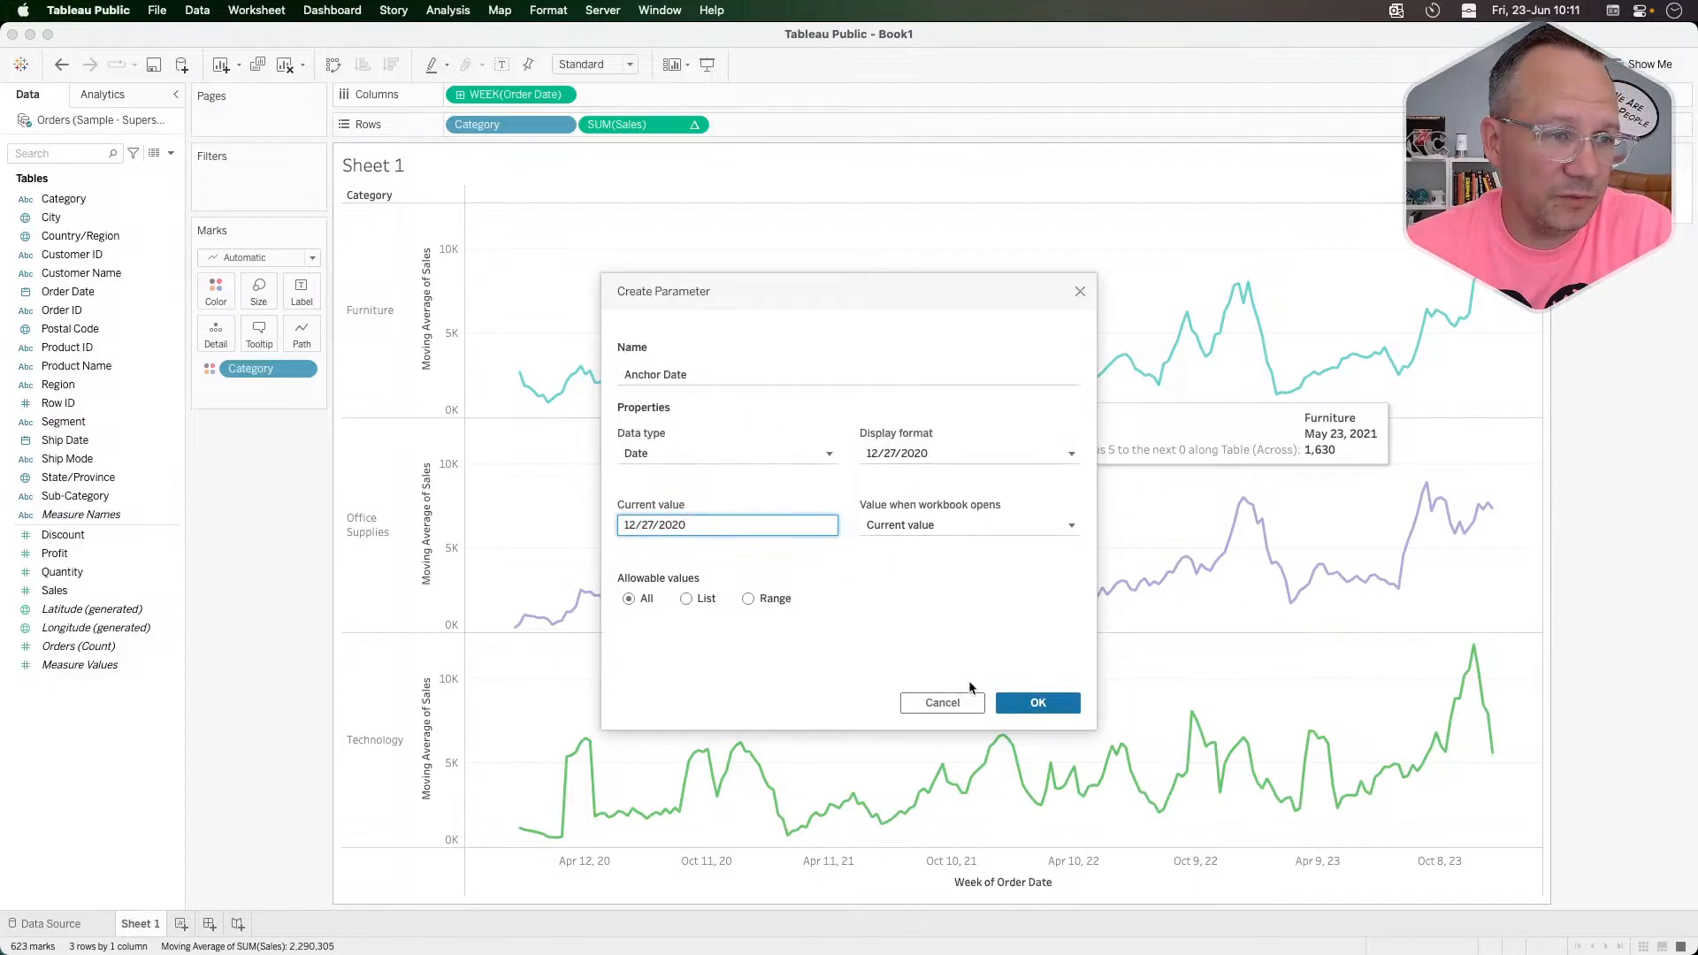
pyautogui.click(1026, 703)
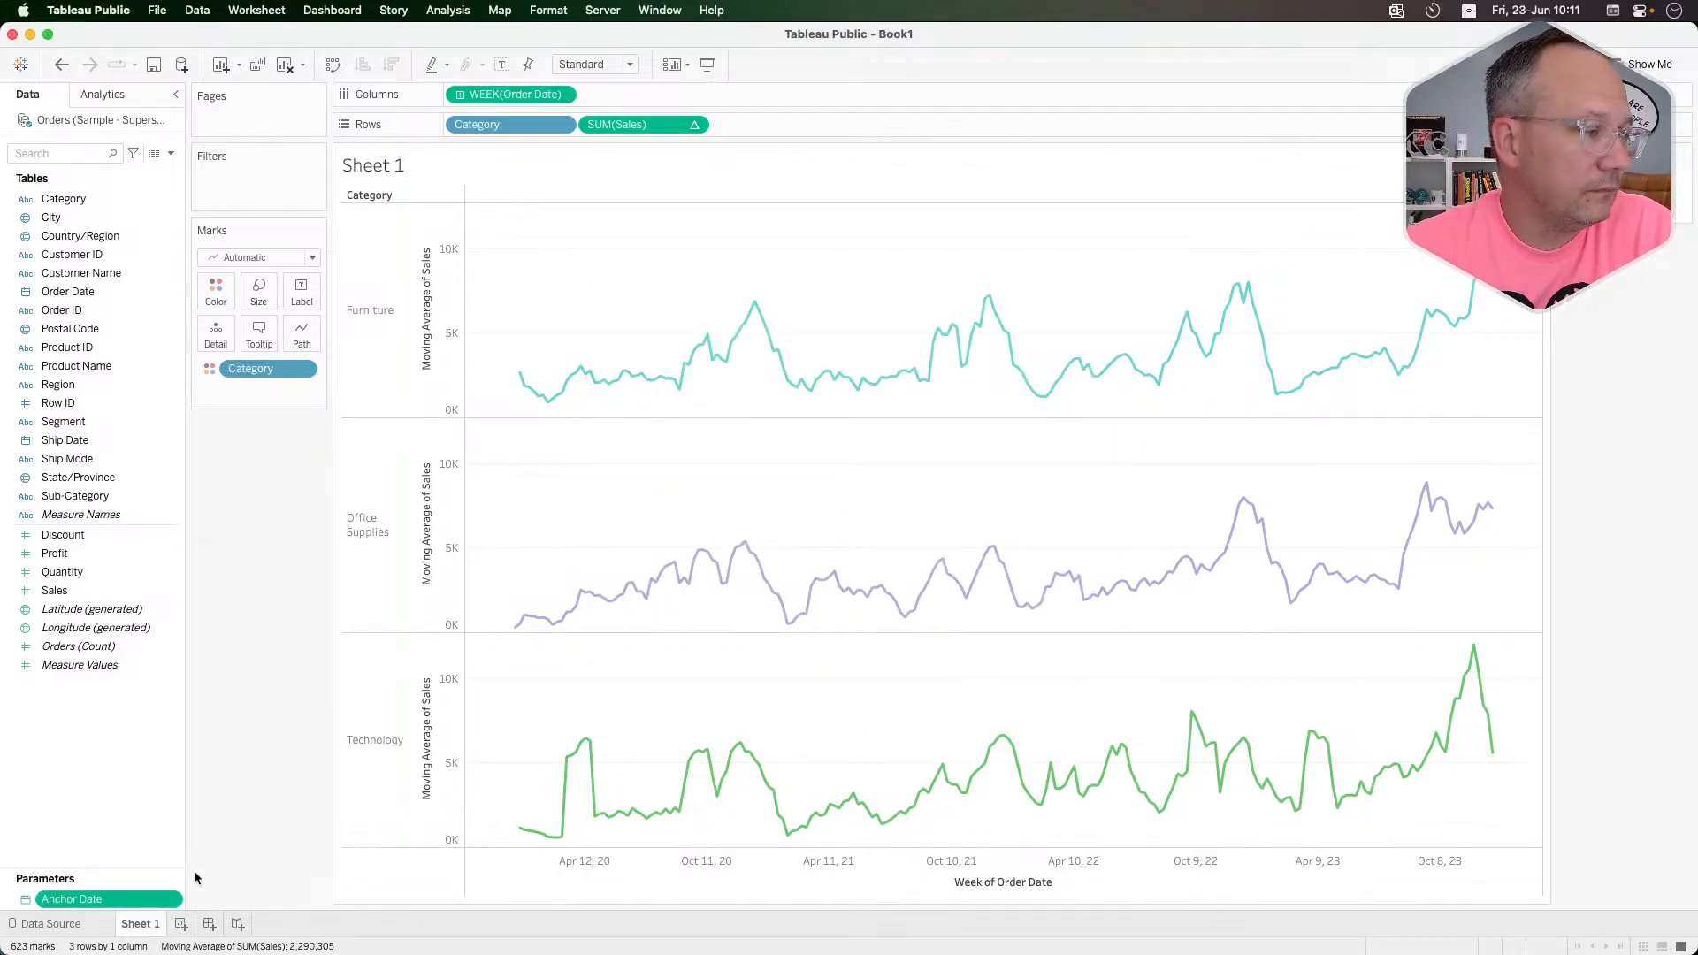
# Step: Start a second parameter named Comparison Date with data type Date
pyautogui.rightClick(78, 818)
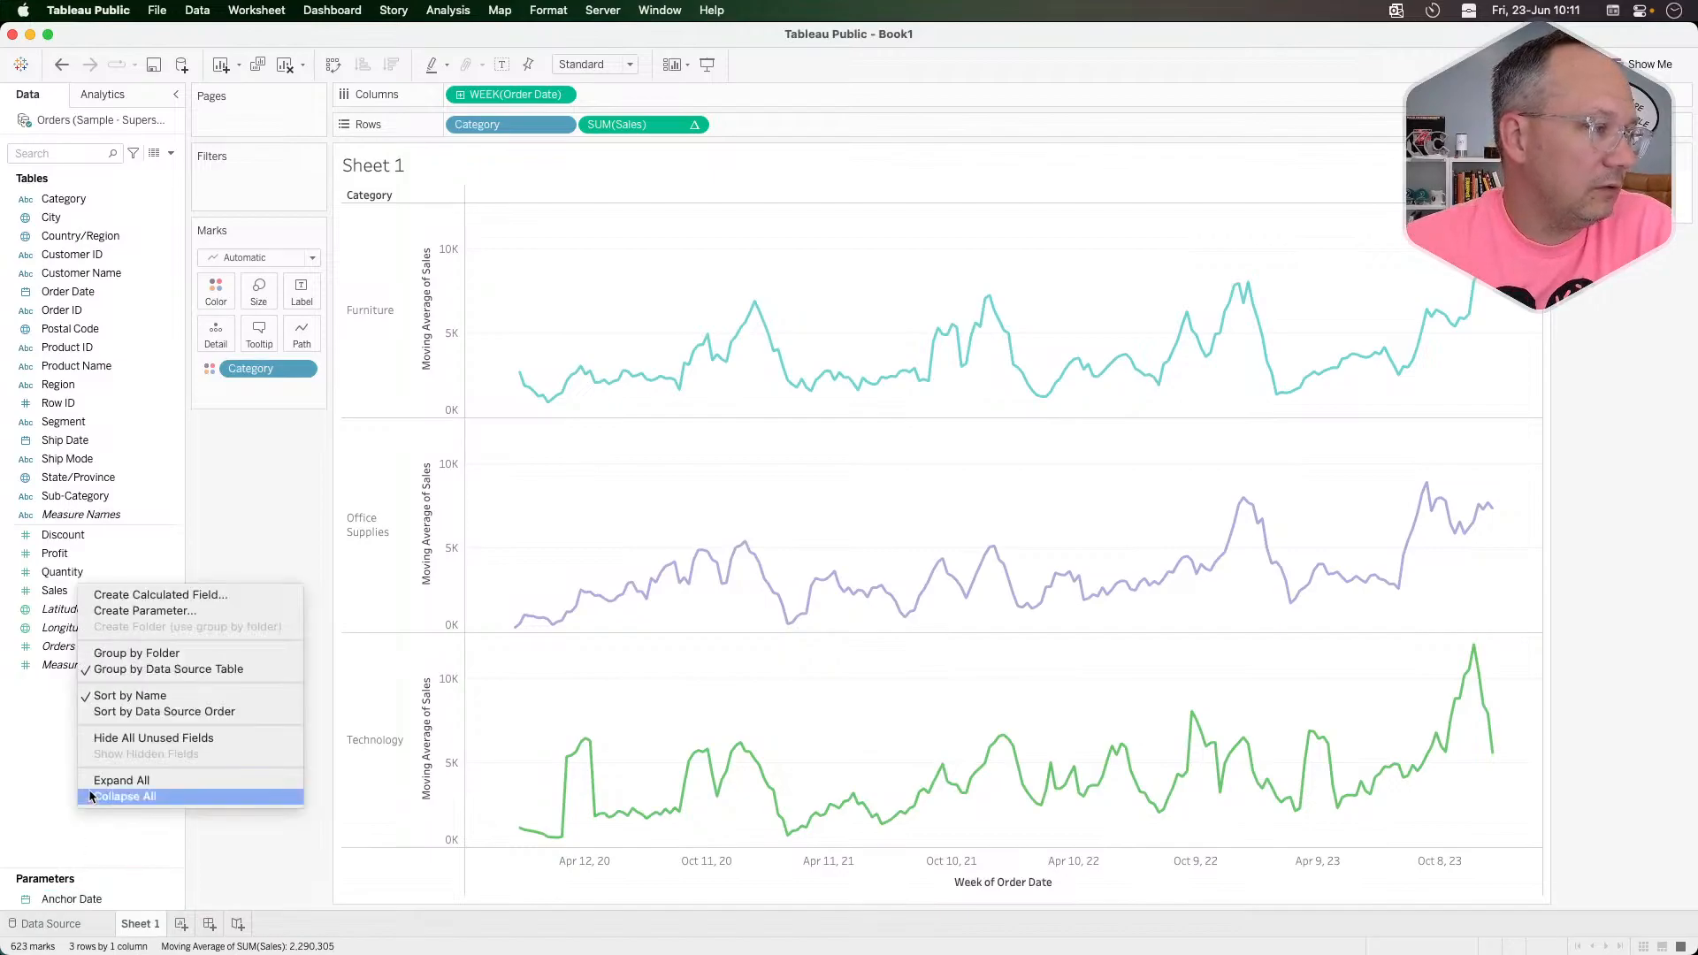
pyautogui.click(157, 612)
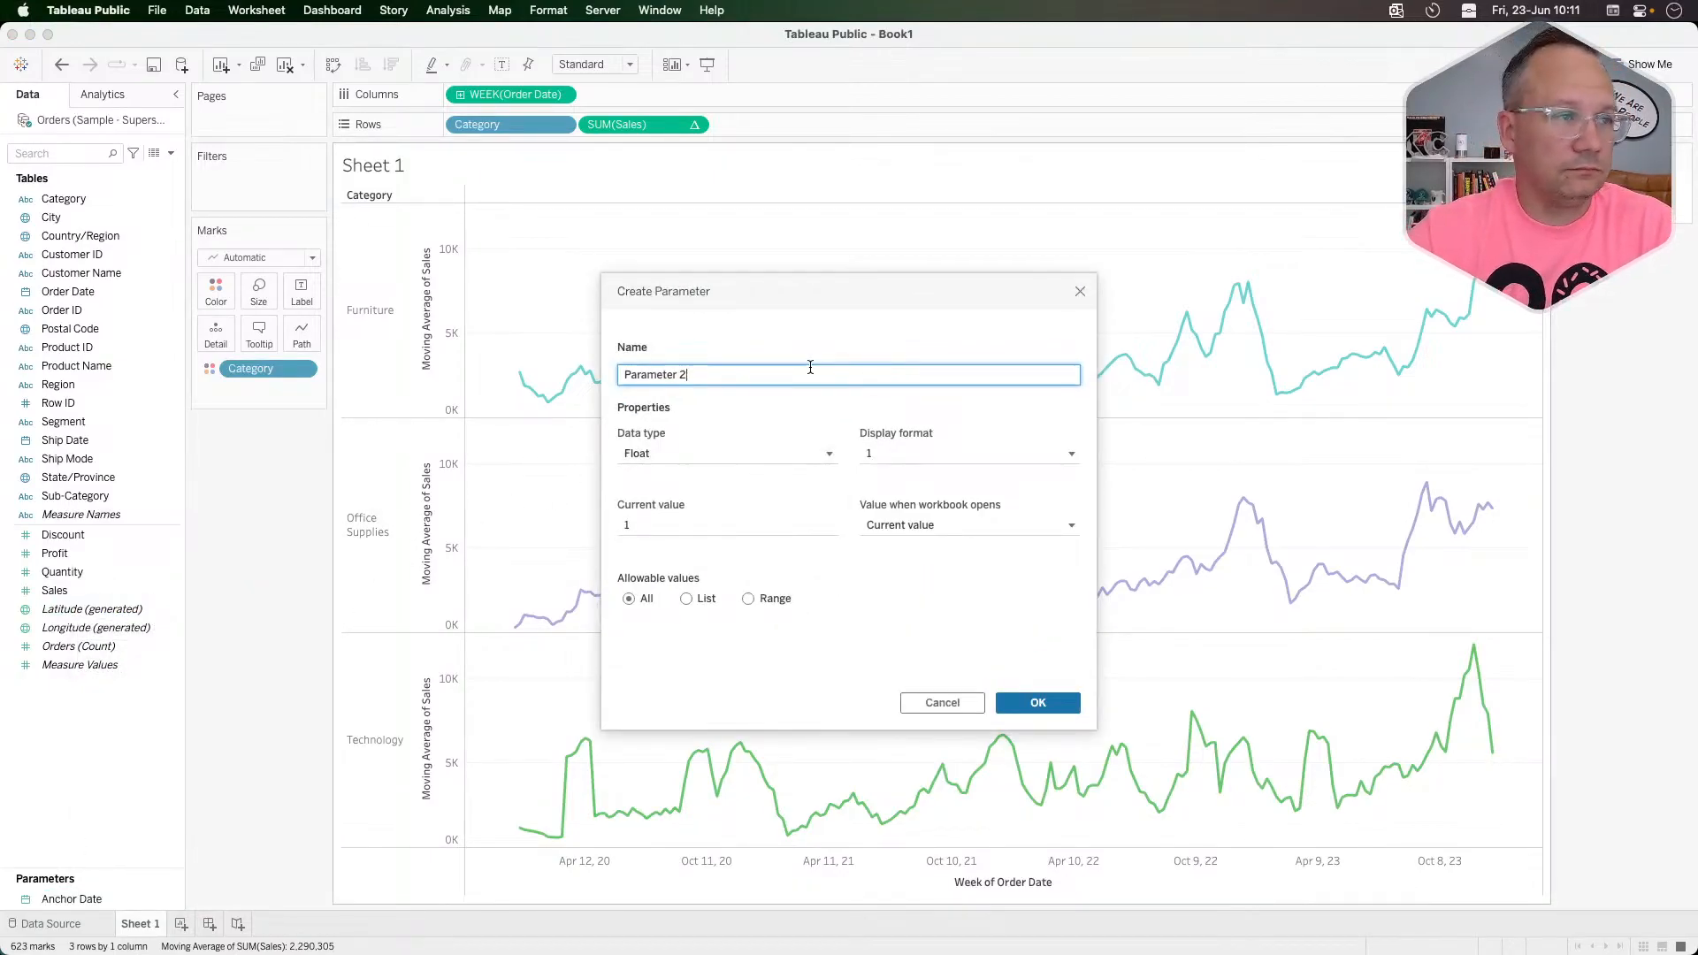
pyautogui.tripleClick(794, 378)
pyautogui.write('Comparis')
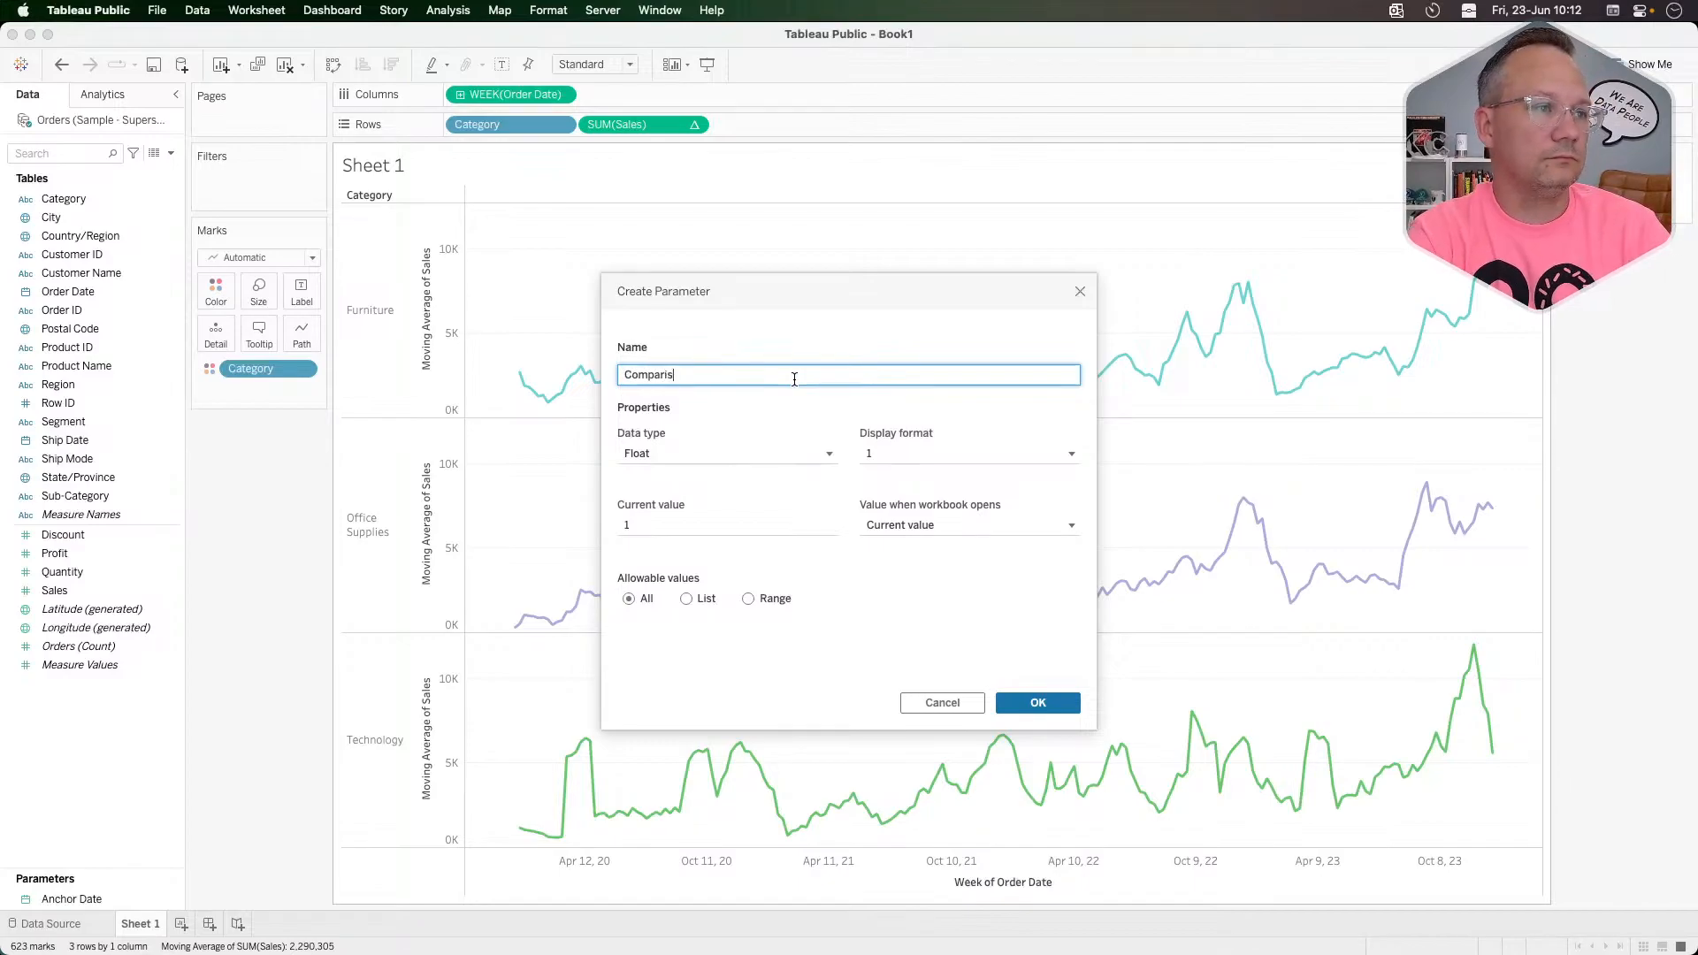
pyautogui.write('on Date')
pyautogui.press('Tab')
pyautogui.press('Tab')
pyautogui.press('Tab')
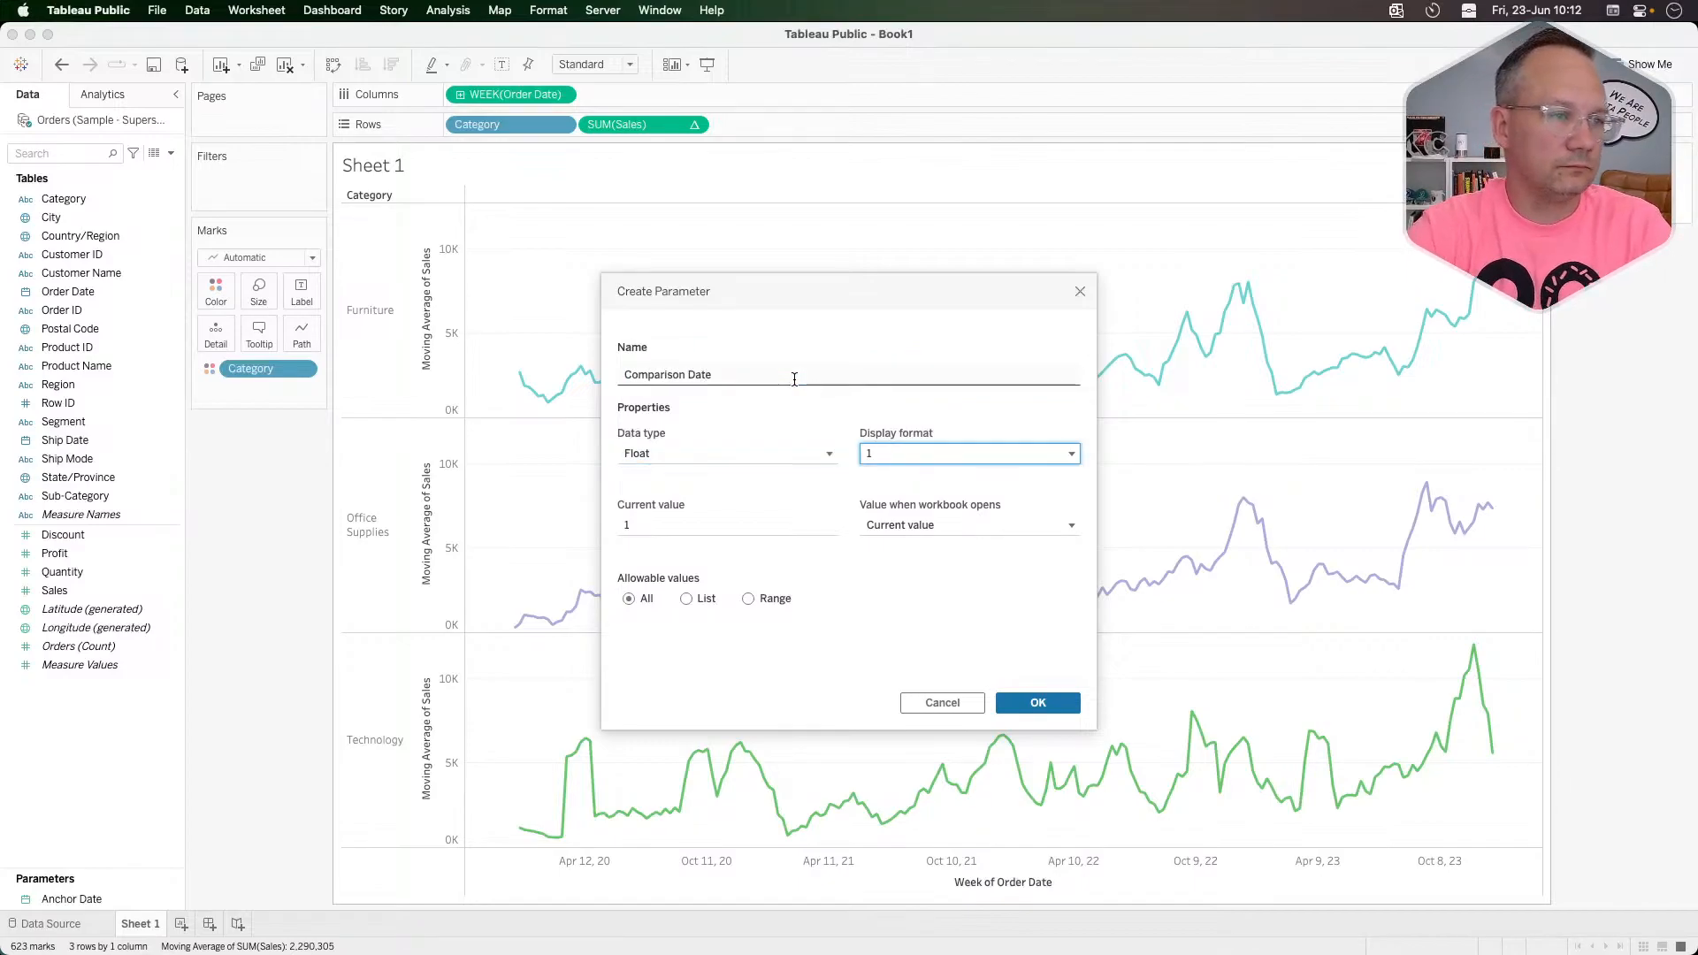
pyautogui.click(825, 454)
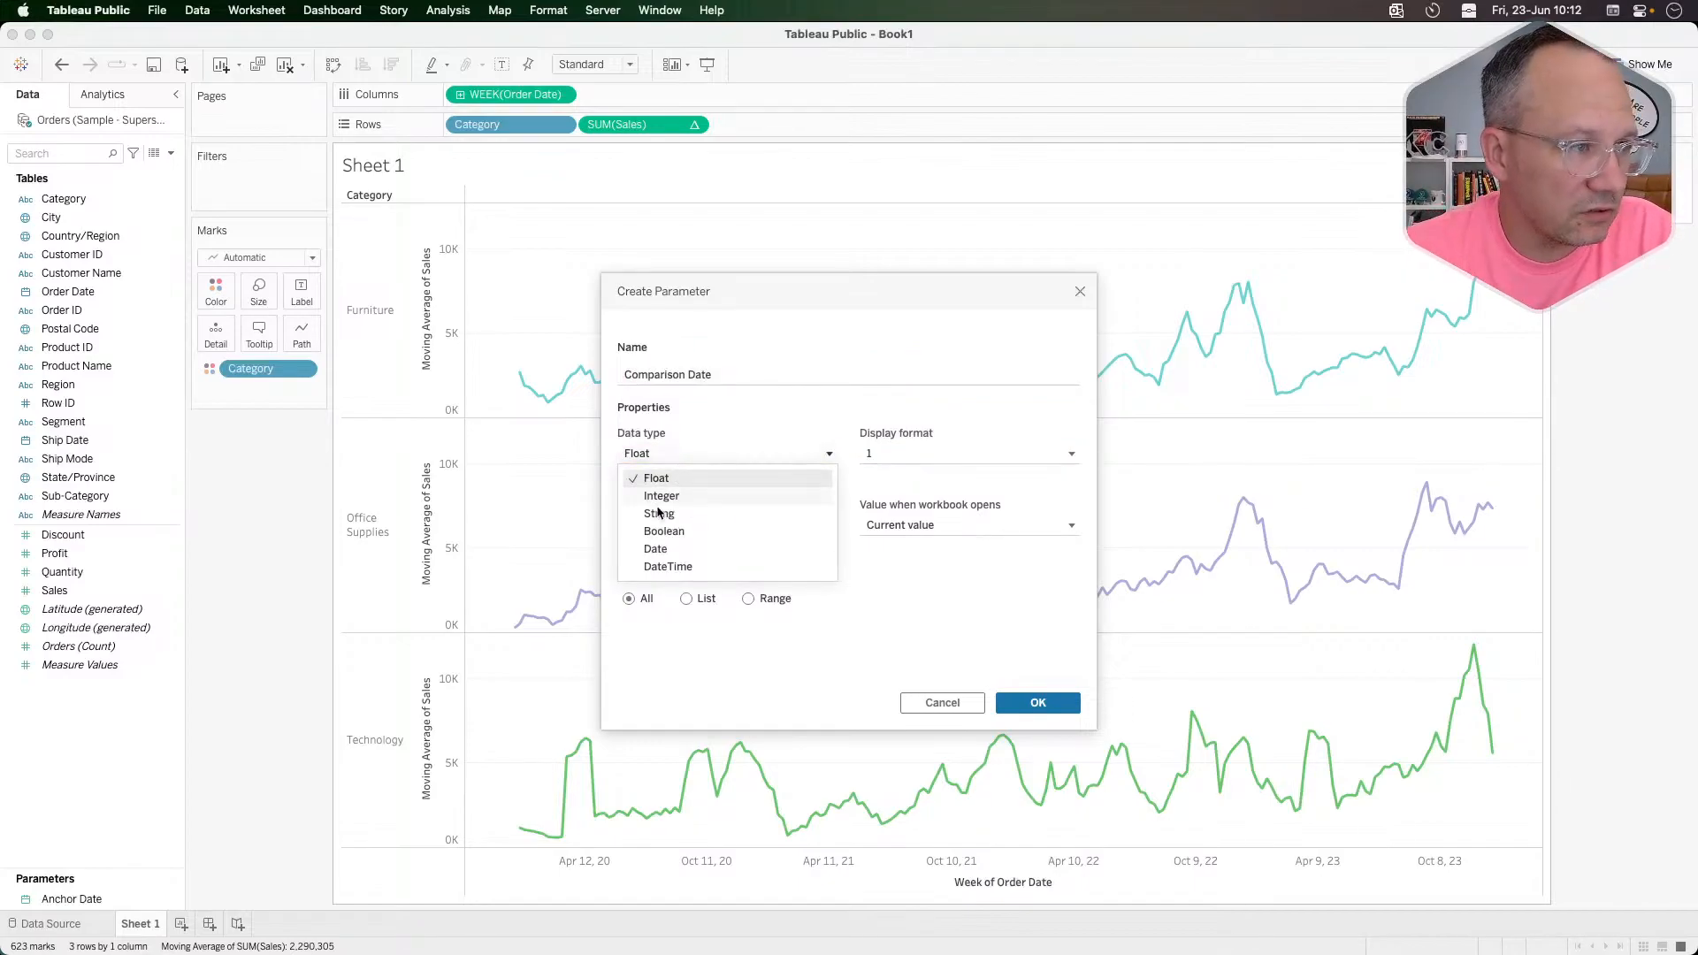
pyautogui.click(667, 550)
# Step: Set the Comparison Date parameter's current value to 8/24/2020 and save the parameter
pyautogui.click(701, 523)
pyautogui.doubleClick(656, 524)
pyautogui.tripleClick(656, 525)
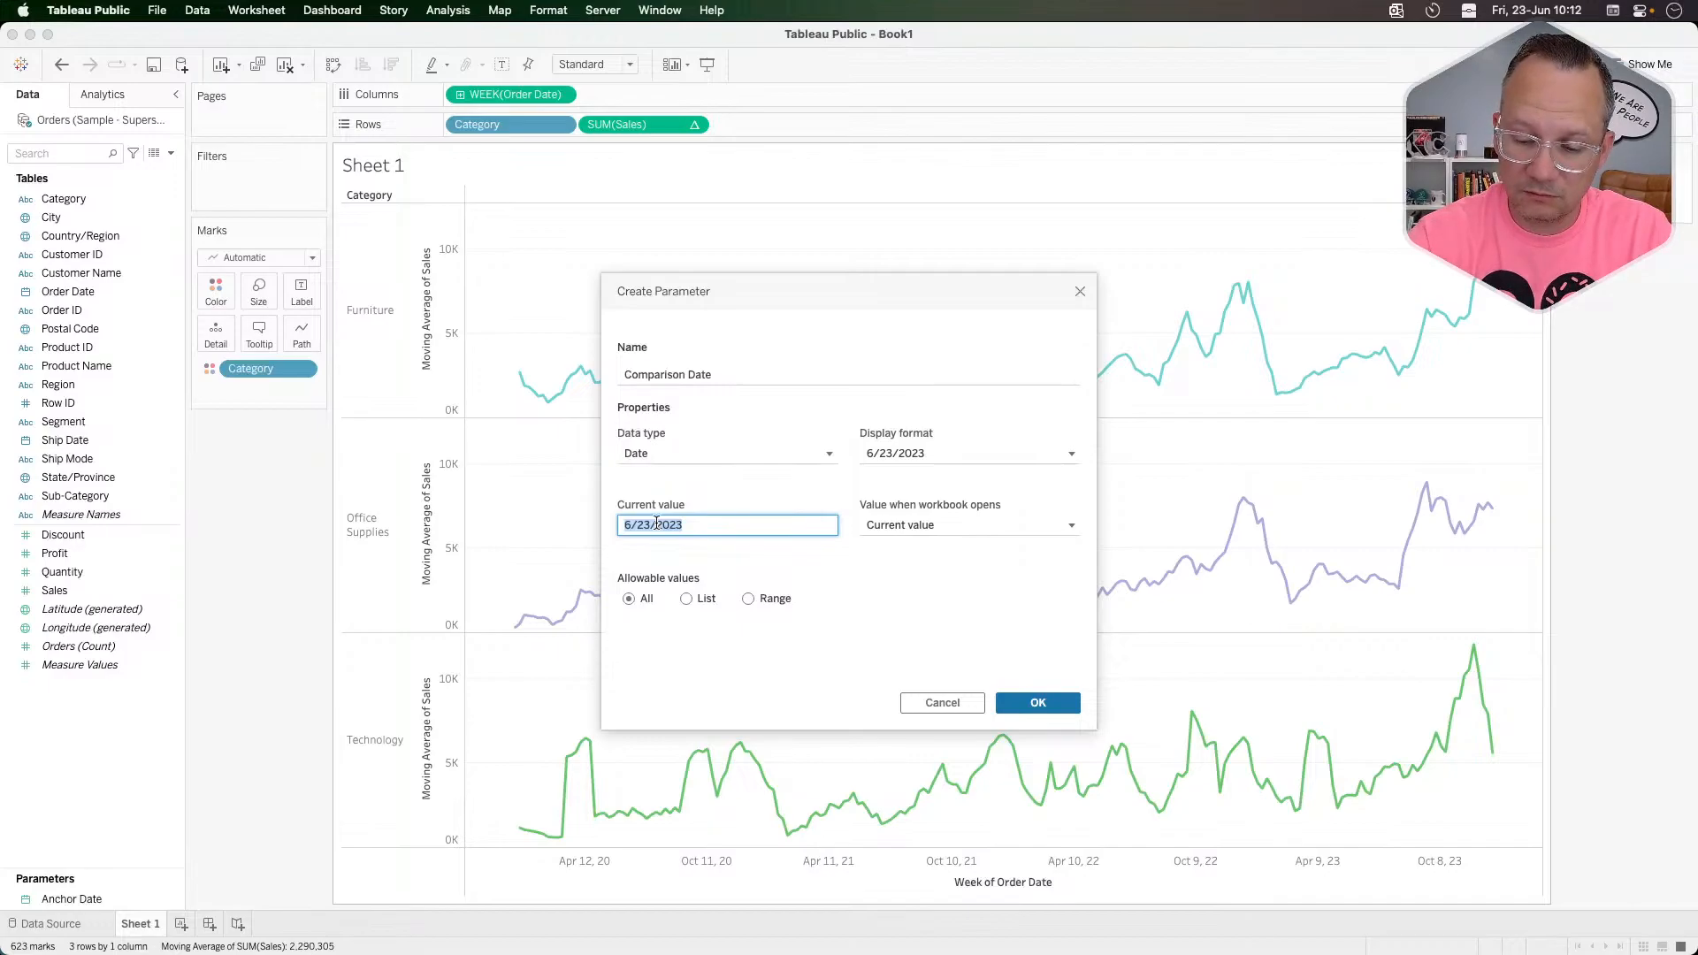
pyautogui.write('8/2')
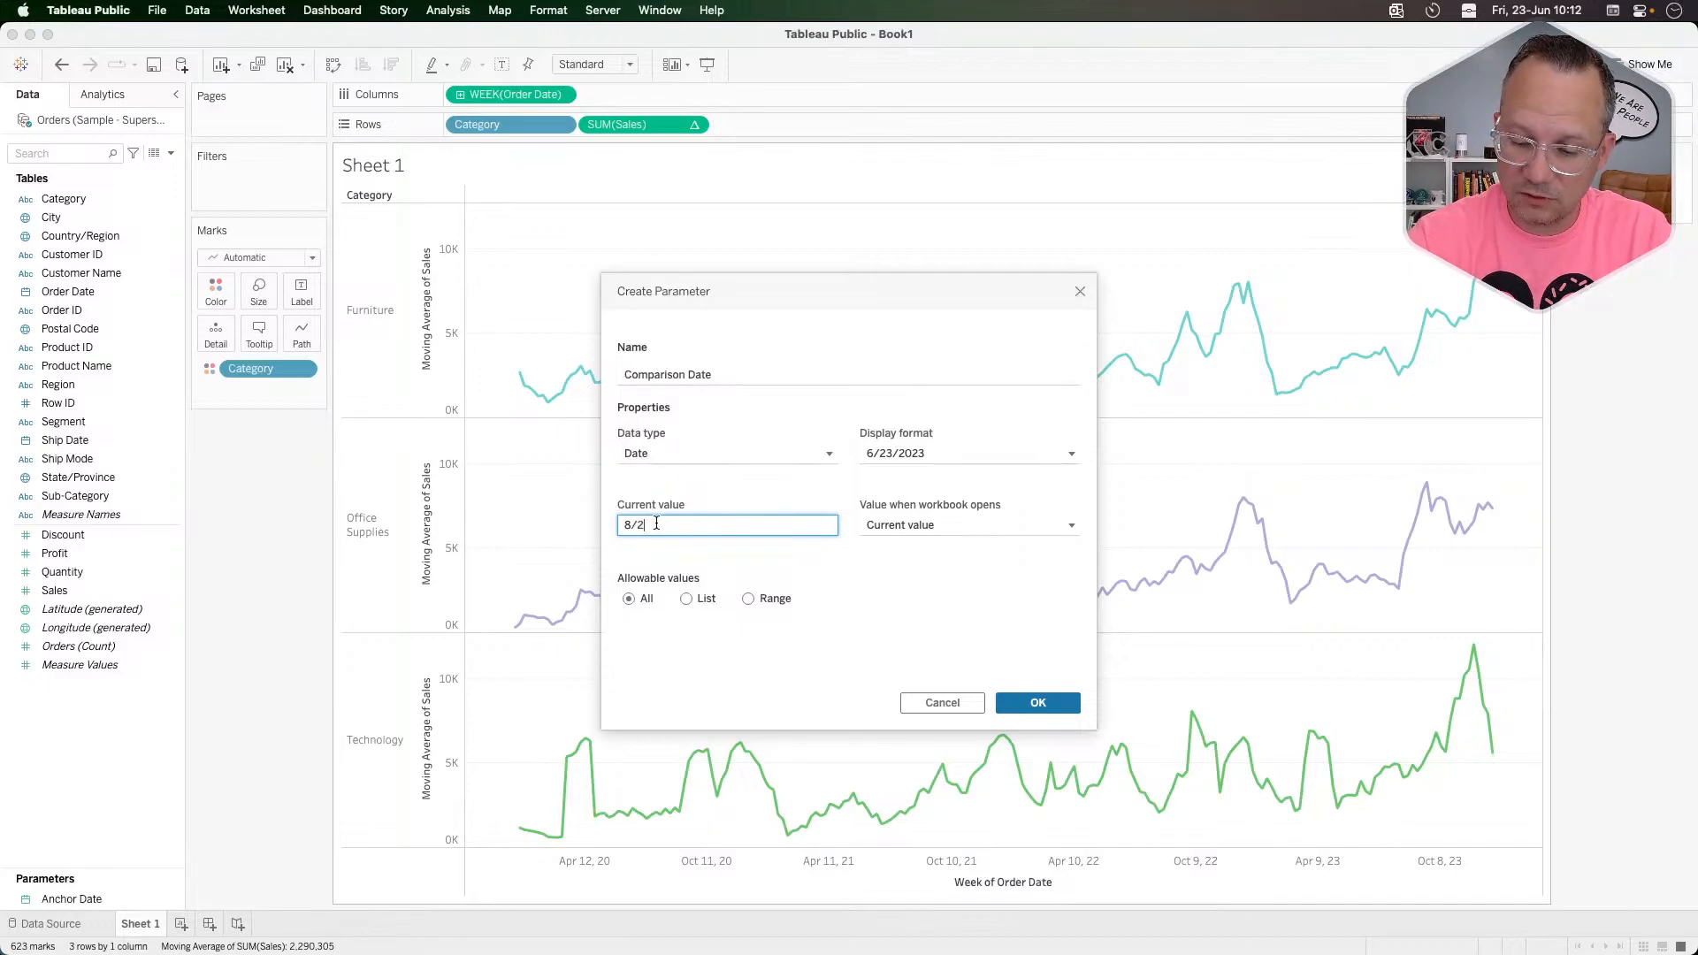
pyautogui.write('4/2020')
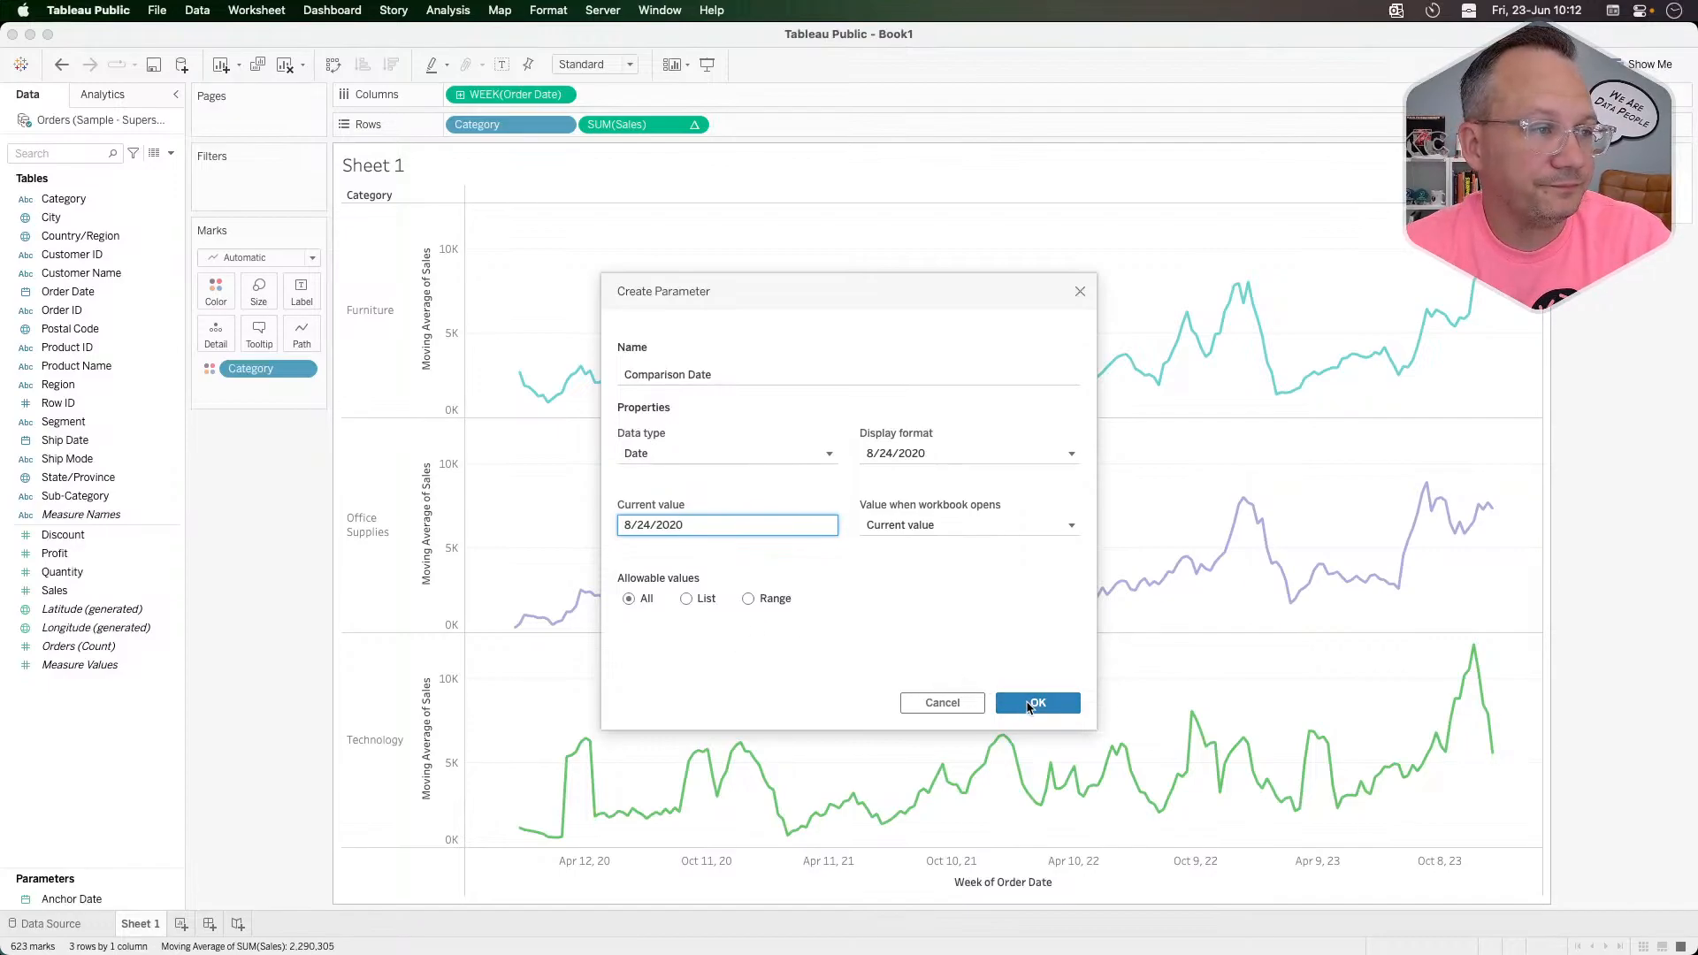
pyautogui.click(1031, 703)
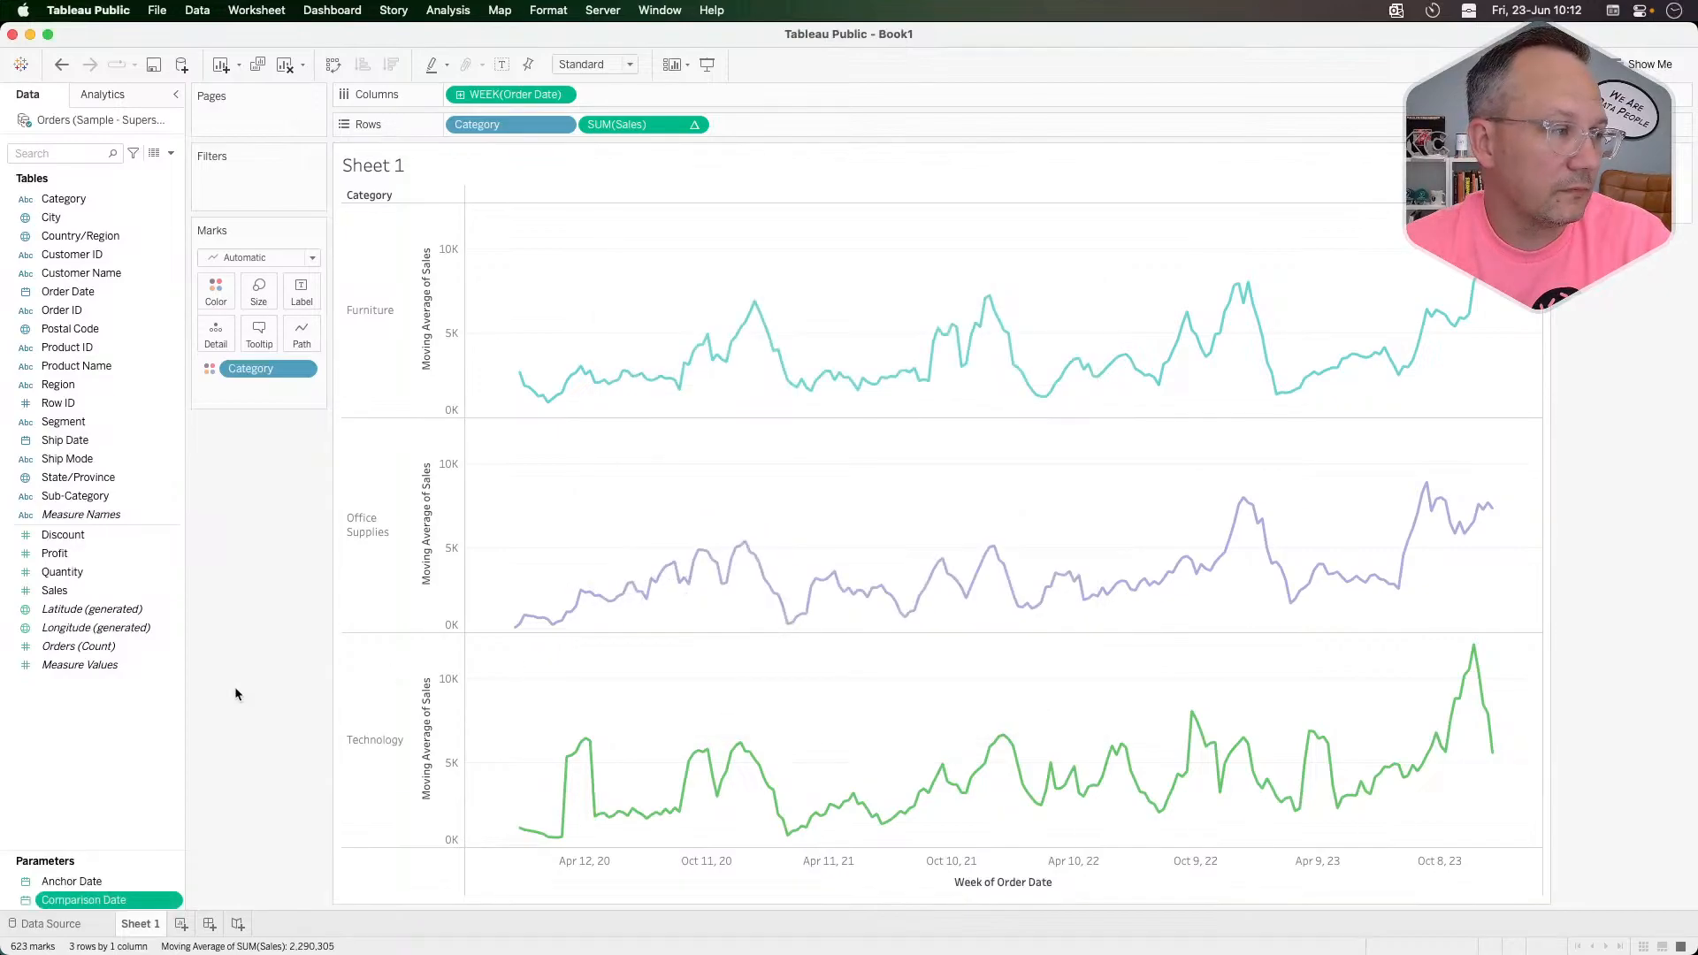
pyautogui.rightClick(144, 730)
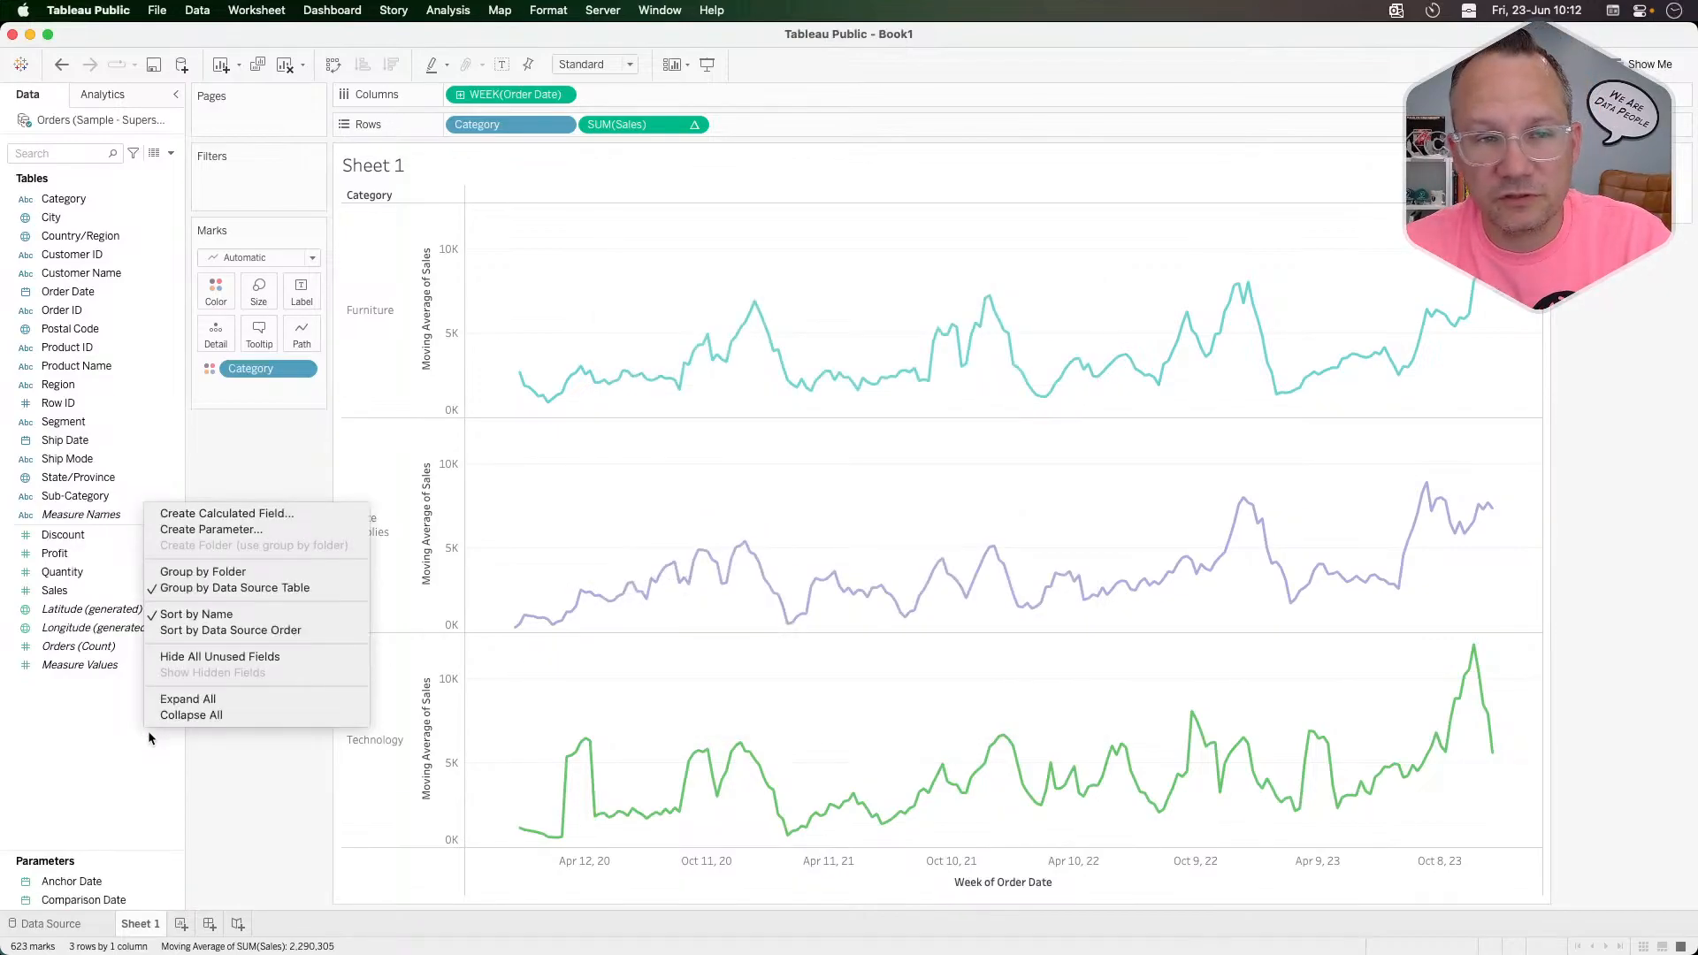
pyautogui.click(227, 757)
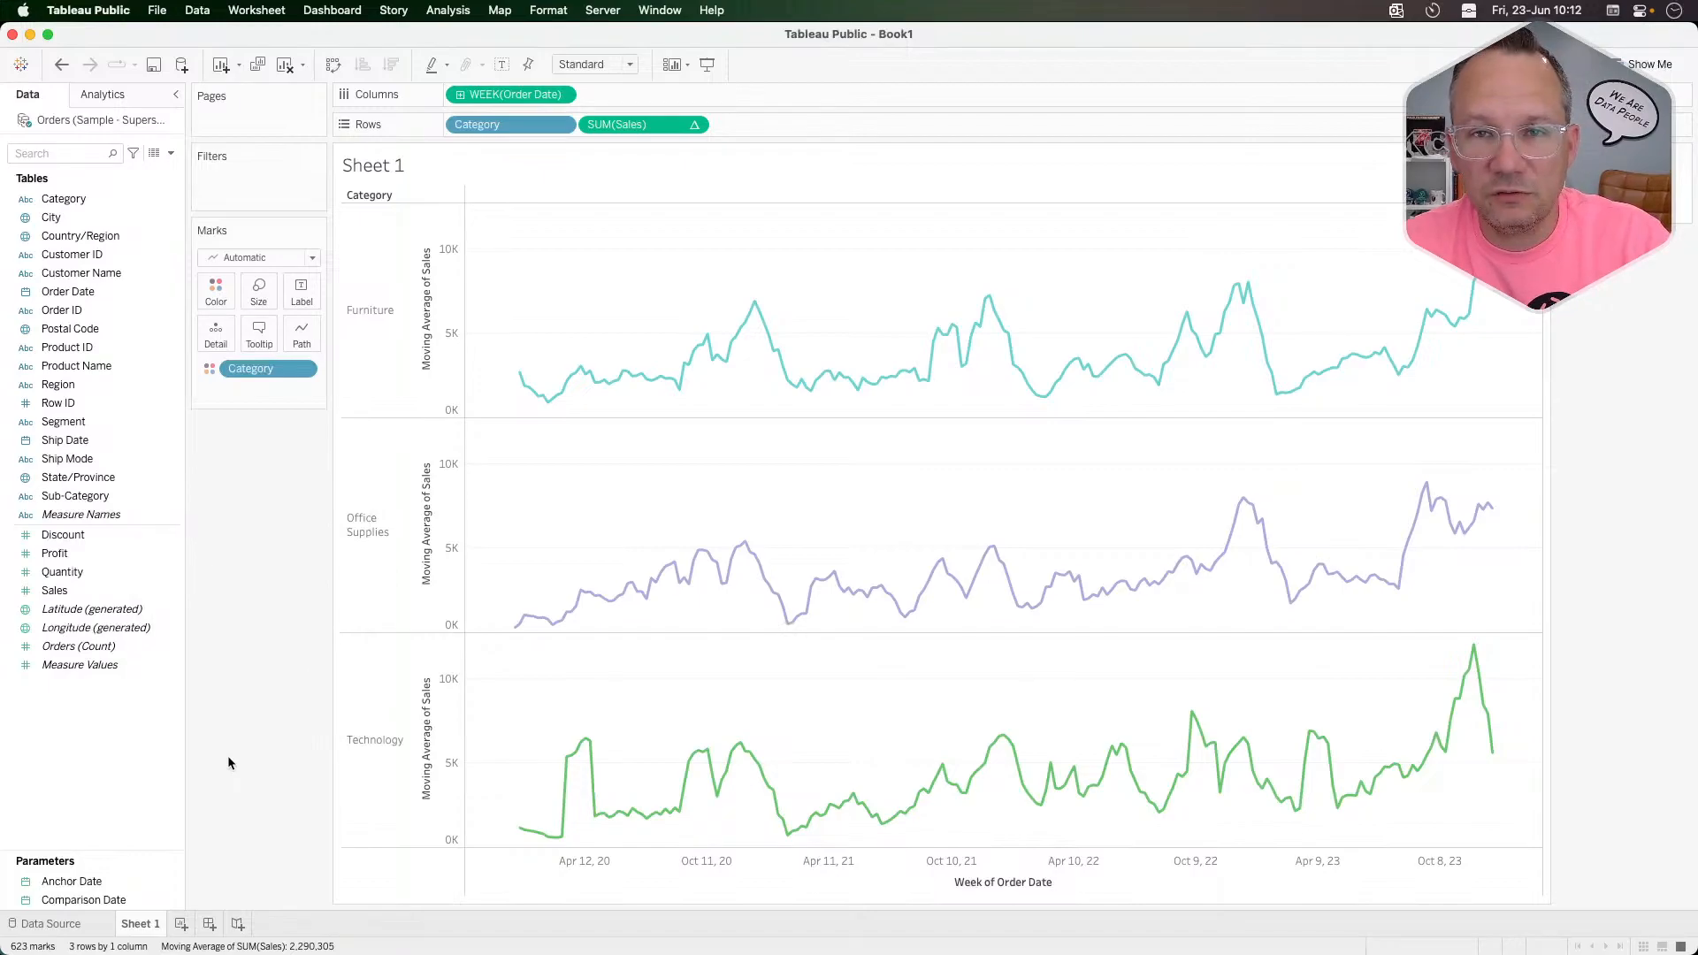
pyautogui.rightClick(65, 764)
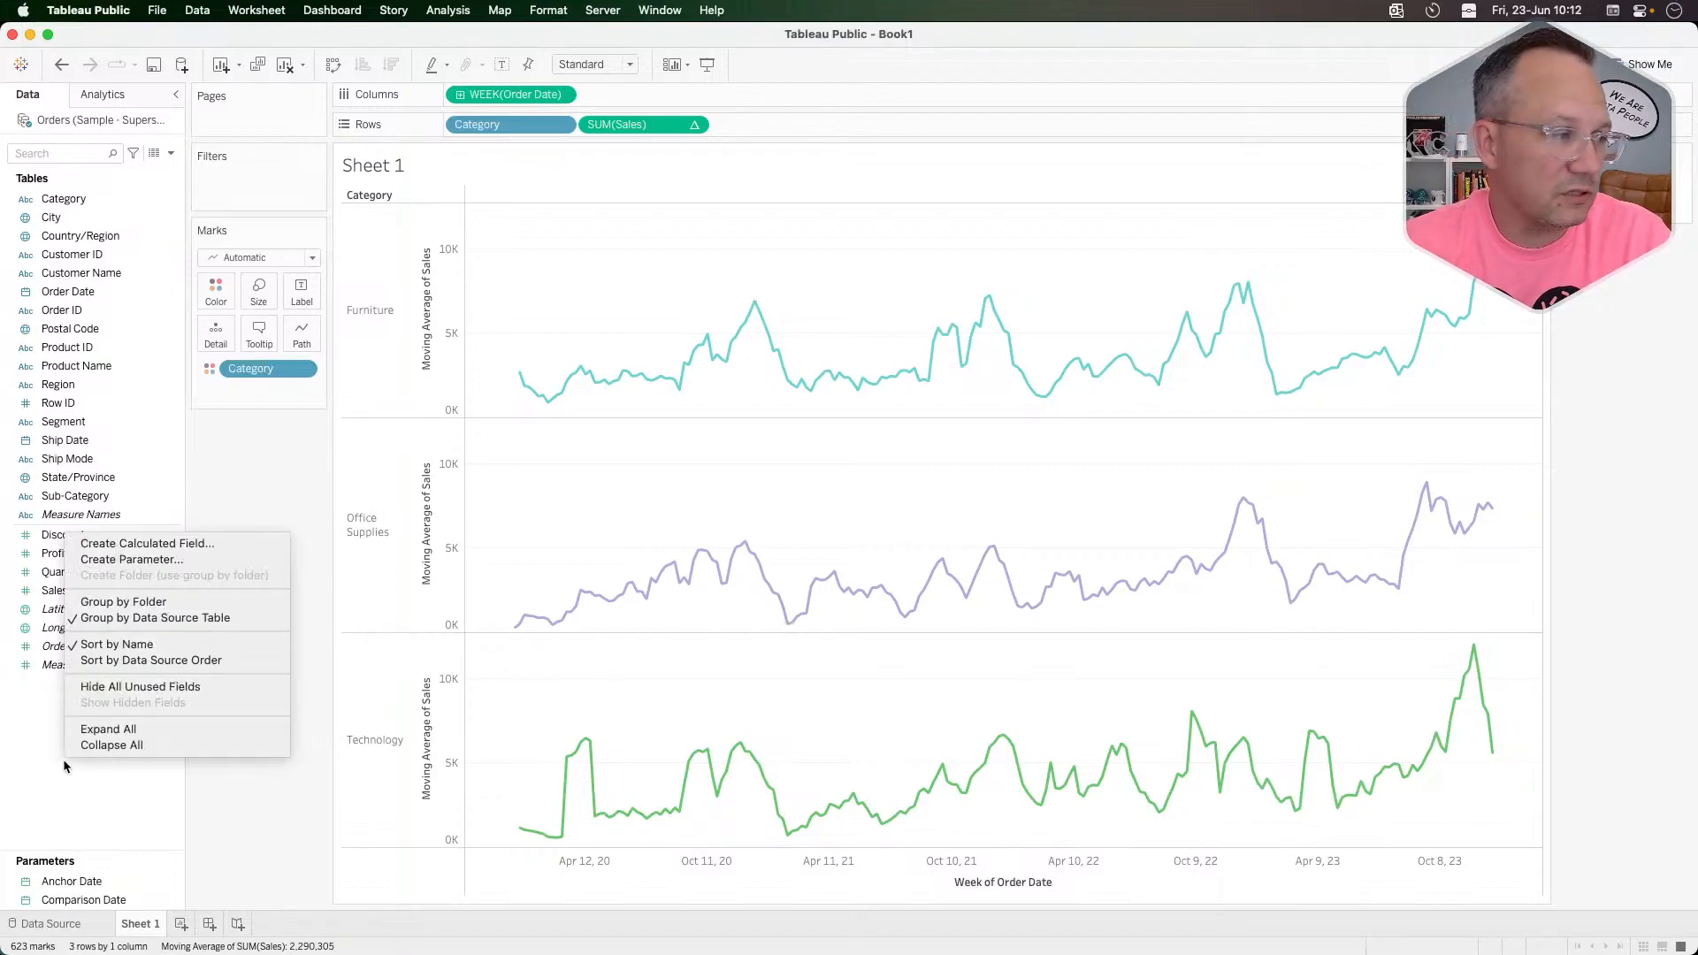
pyautogui.click(165, 543)
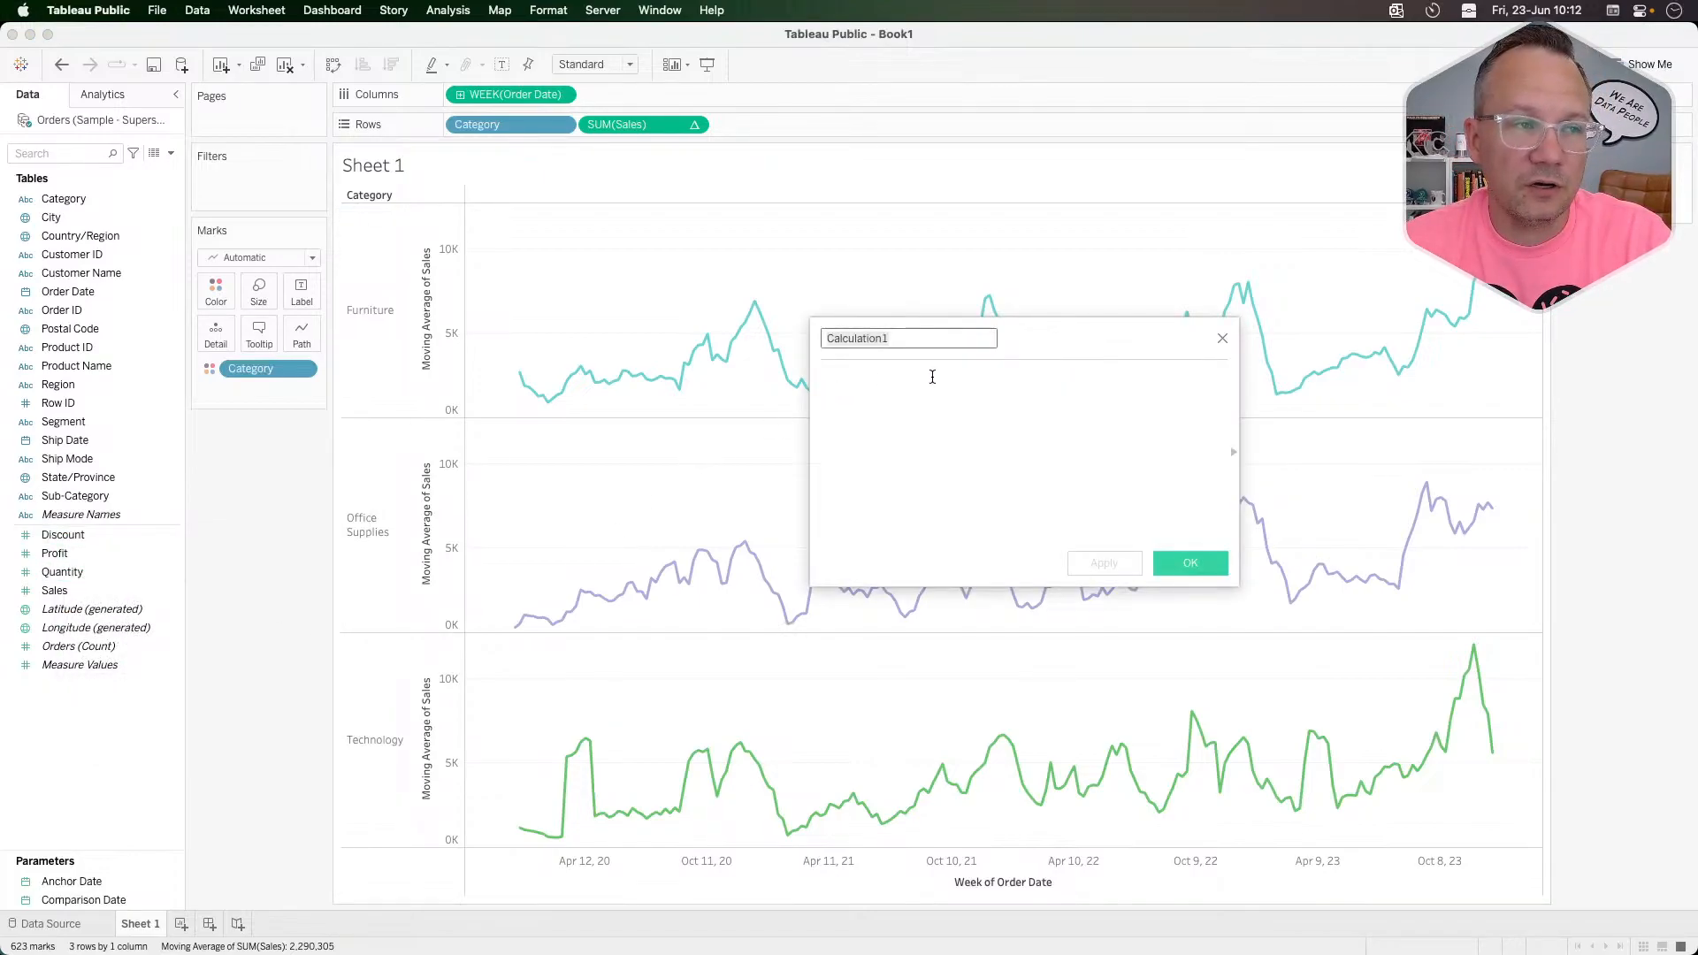
pyautogui.doubleClick(907, 337)
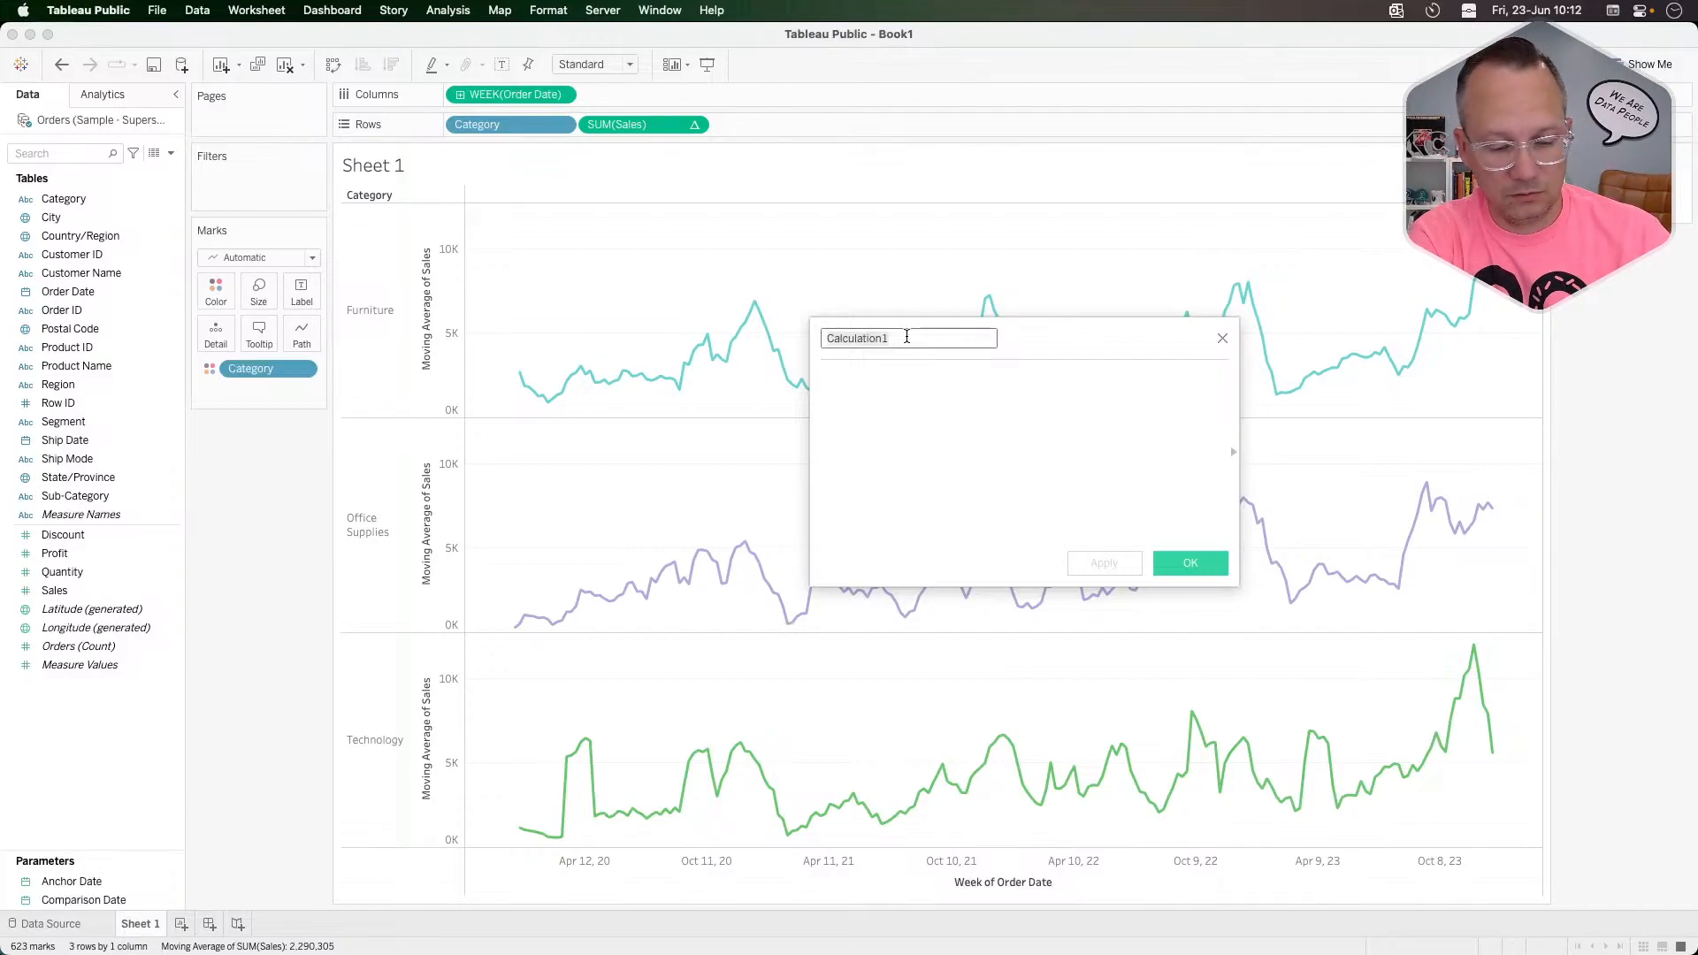
pyautogui.write('Date')
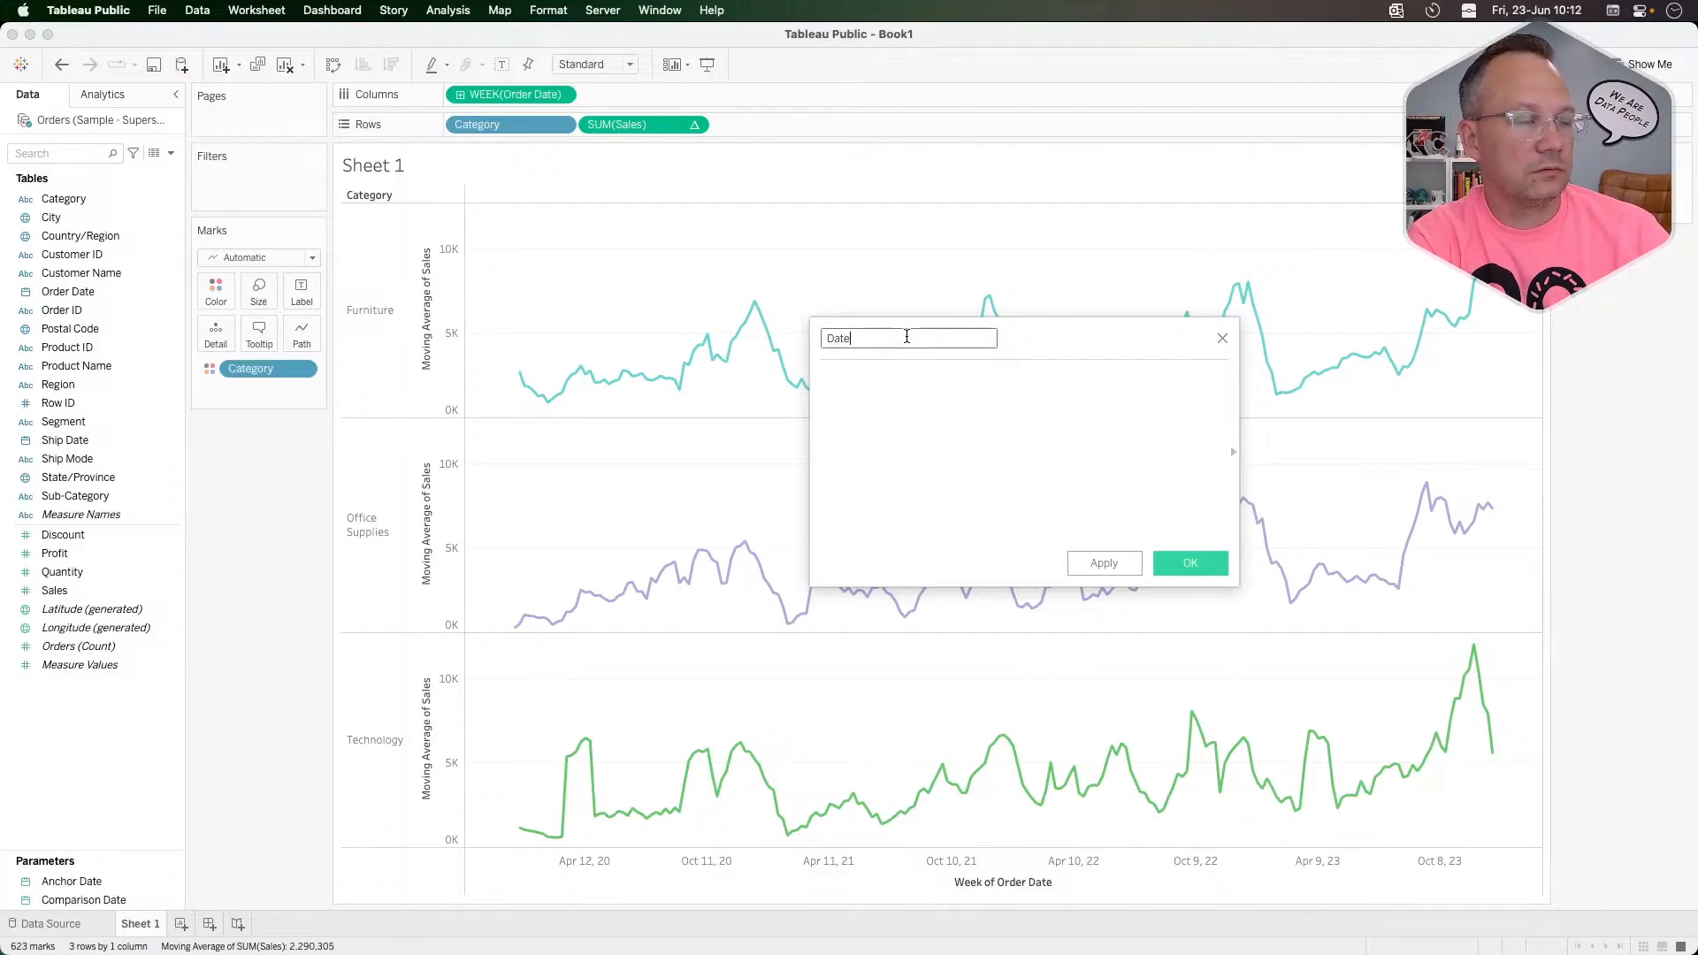
pyautogui.write(' anchor')
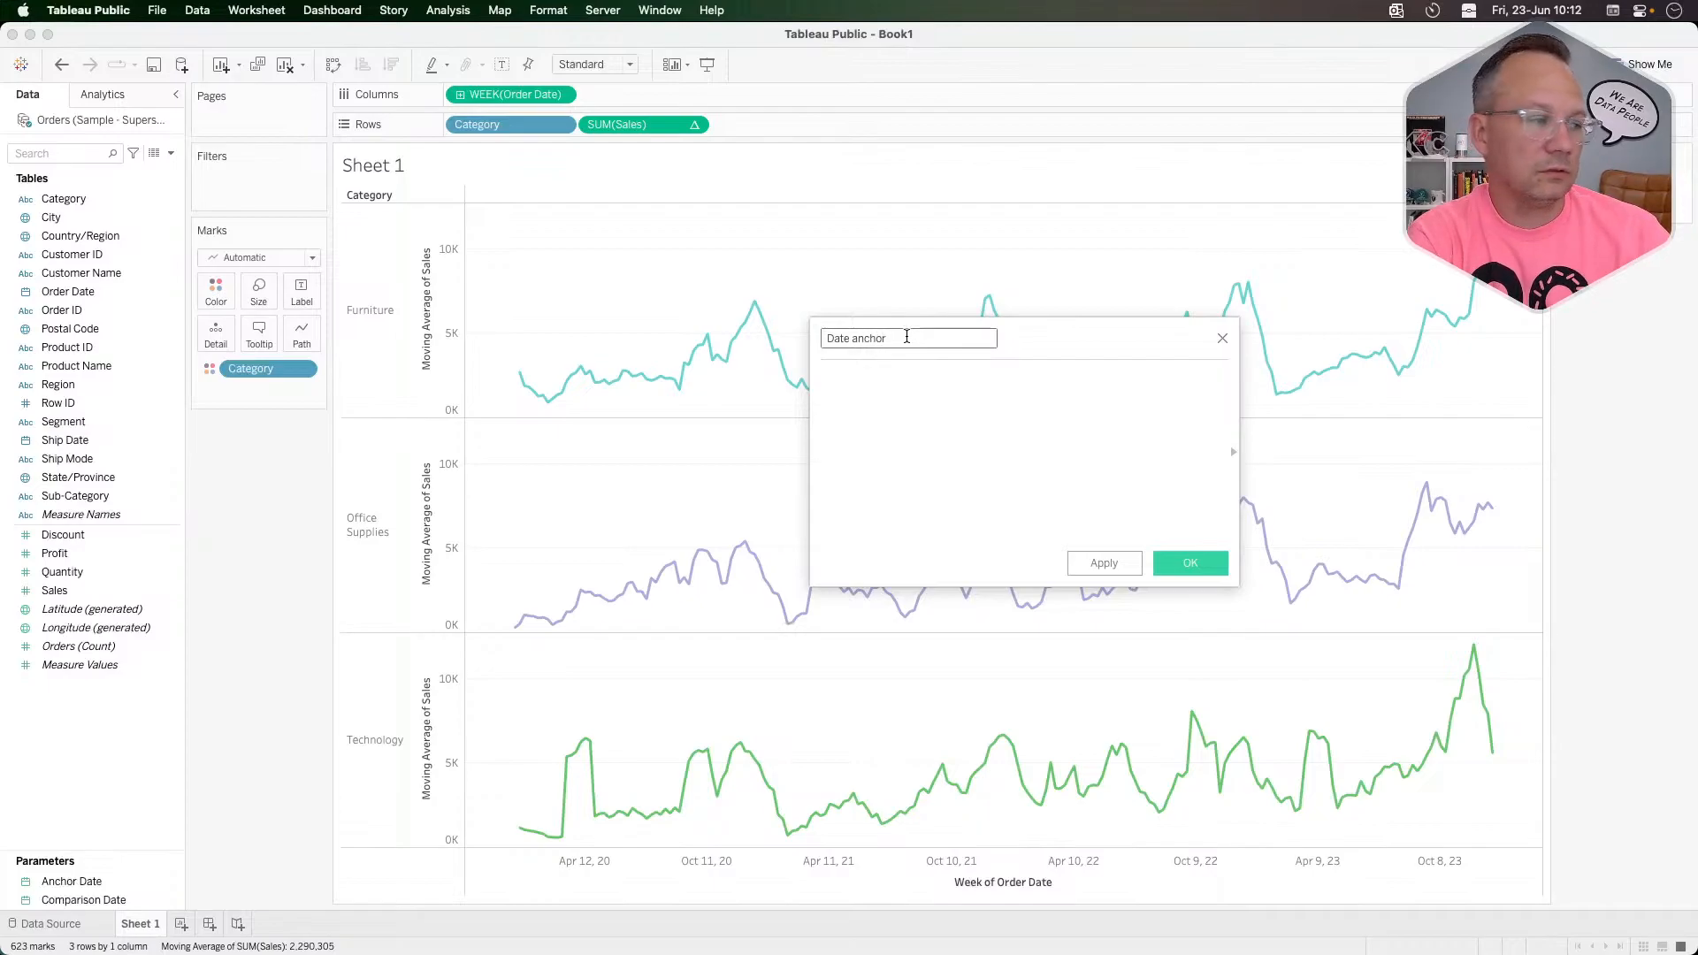
pyautogui.press('BackSpace')
pyautogui.press('BackSpace')
pyautogui.press('BackSpace')
pyautogui.press('BackSpace')
pyautogui.press('BackSpace')
pyautogui.press('BackSpace')
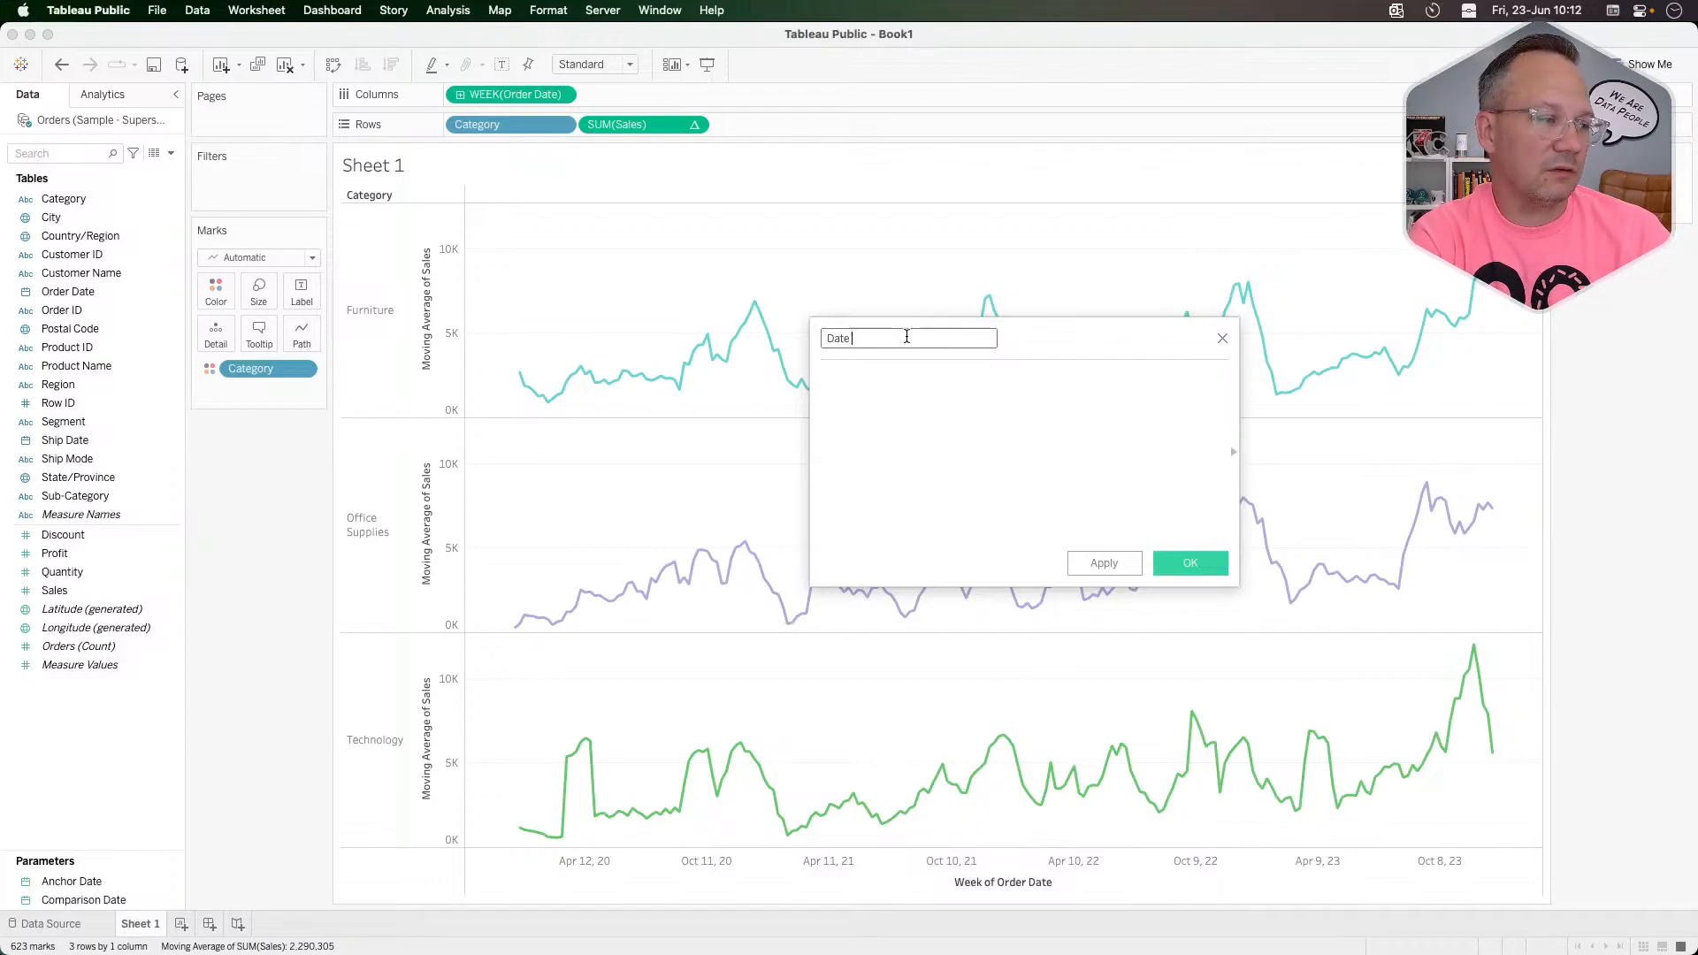
pyautogui.write('Anchor')
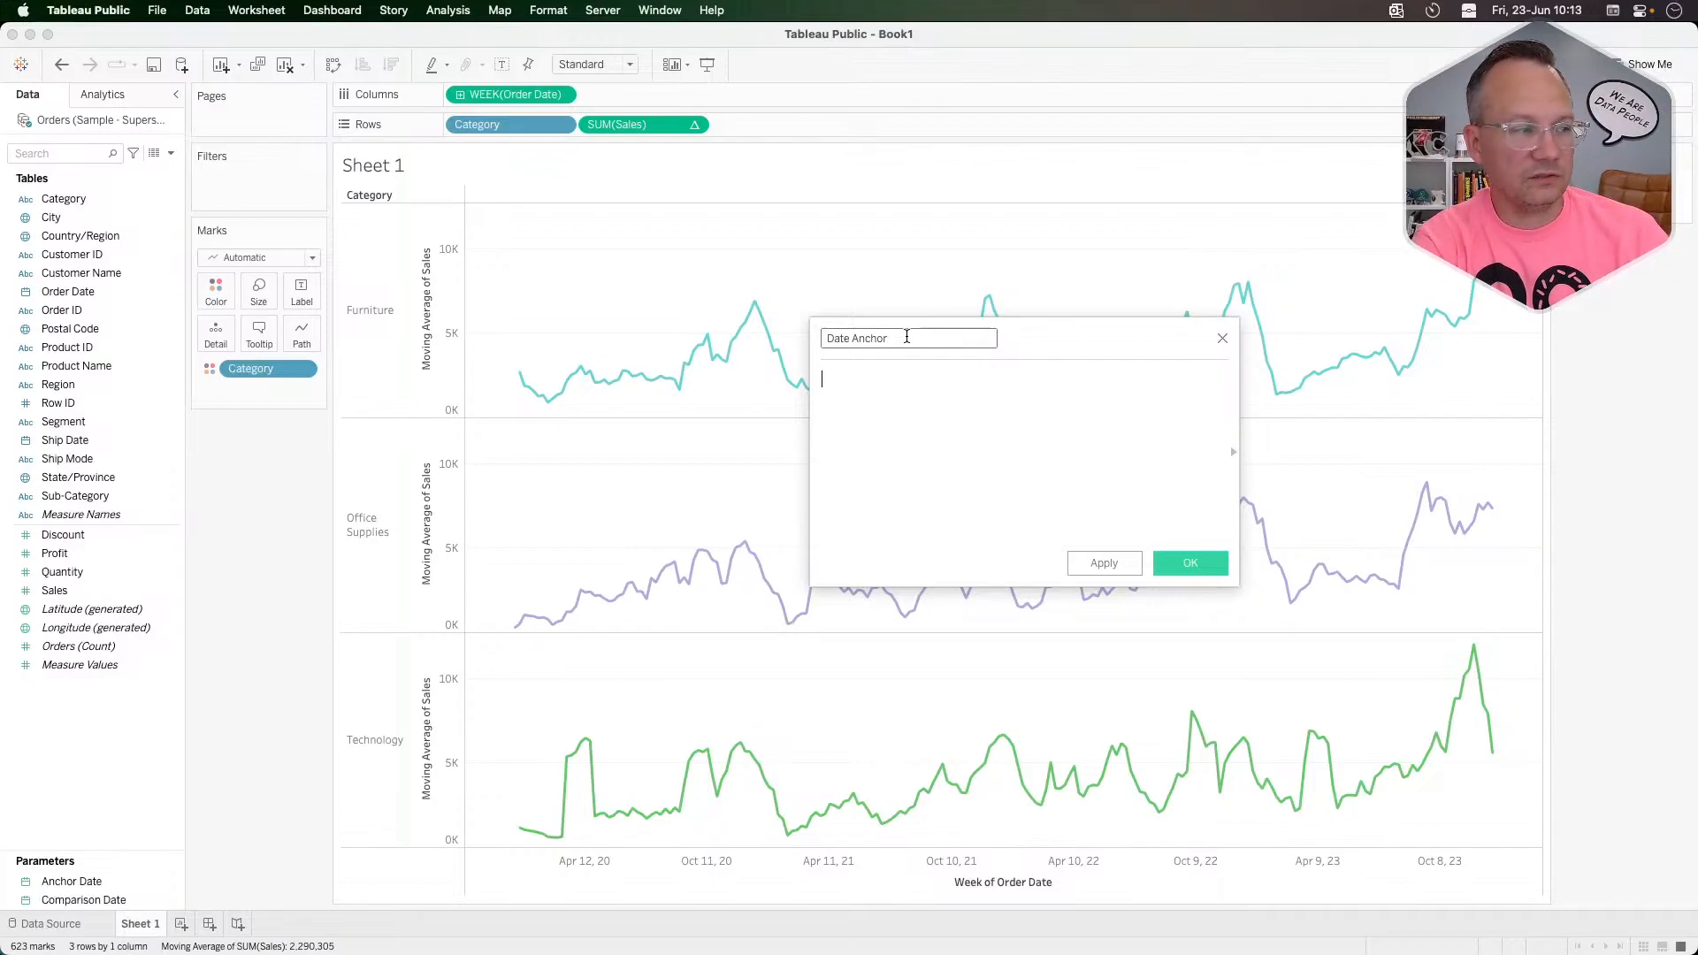
pyautogui.write('anc')
pyautogui.press('Return')
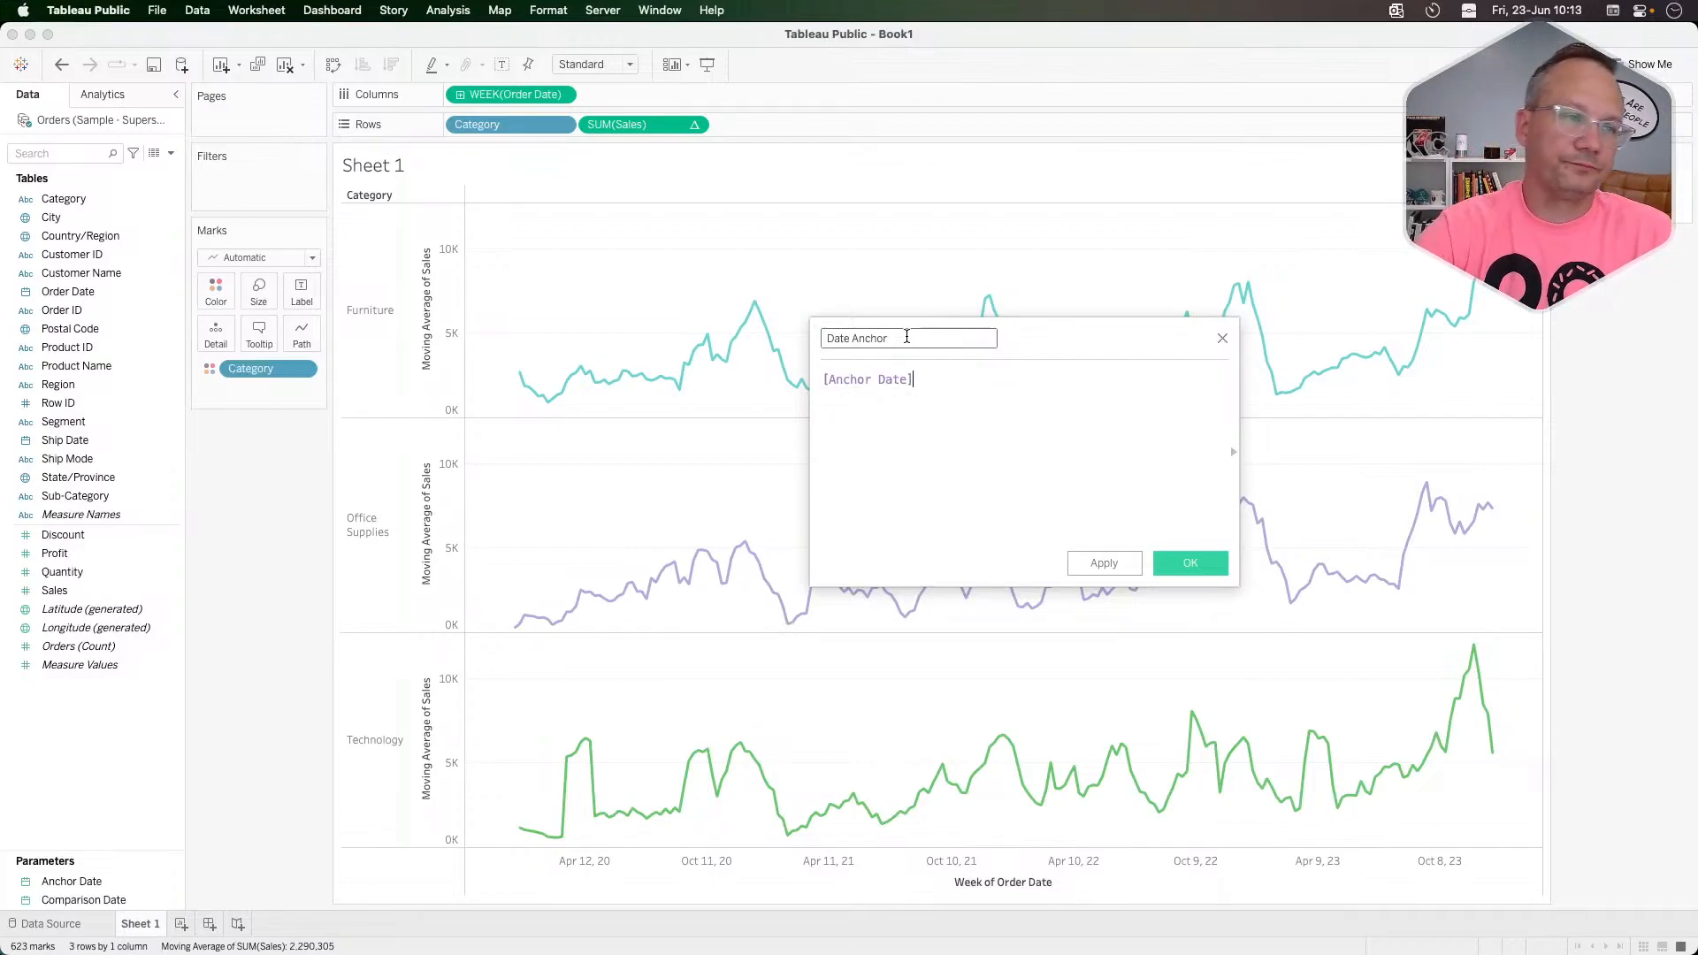
pyautogui.click(1222, 340)
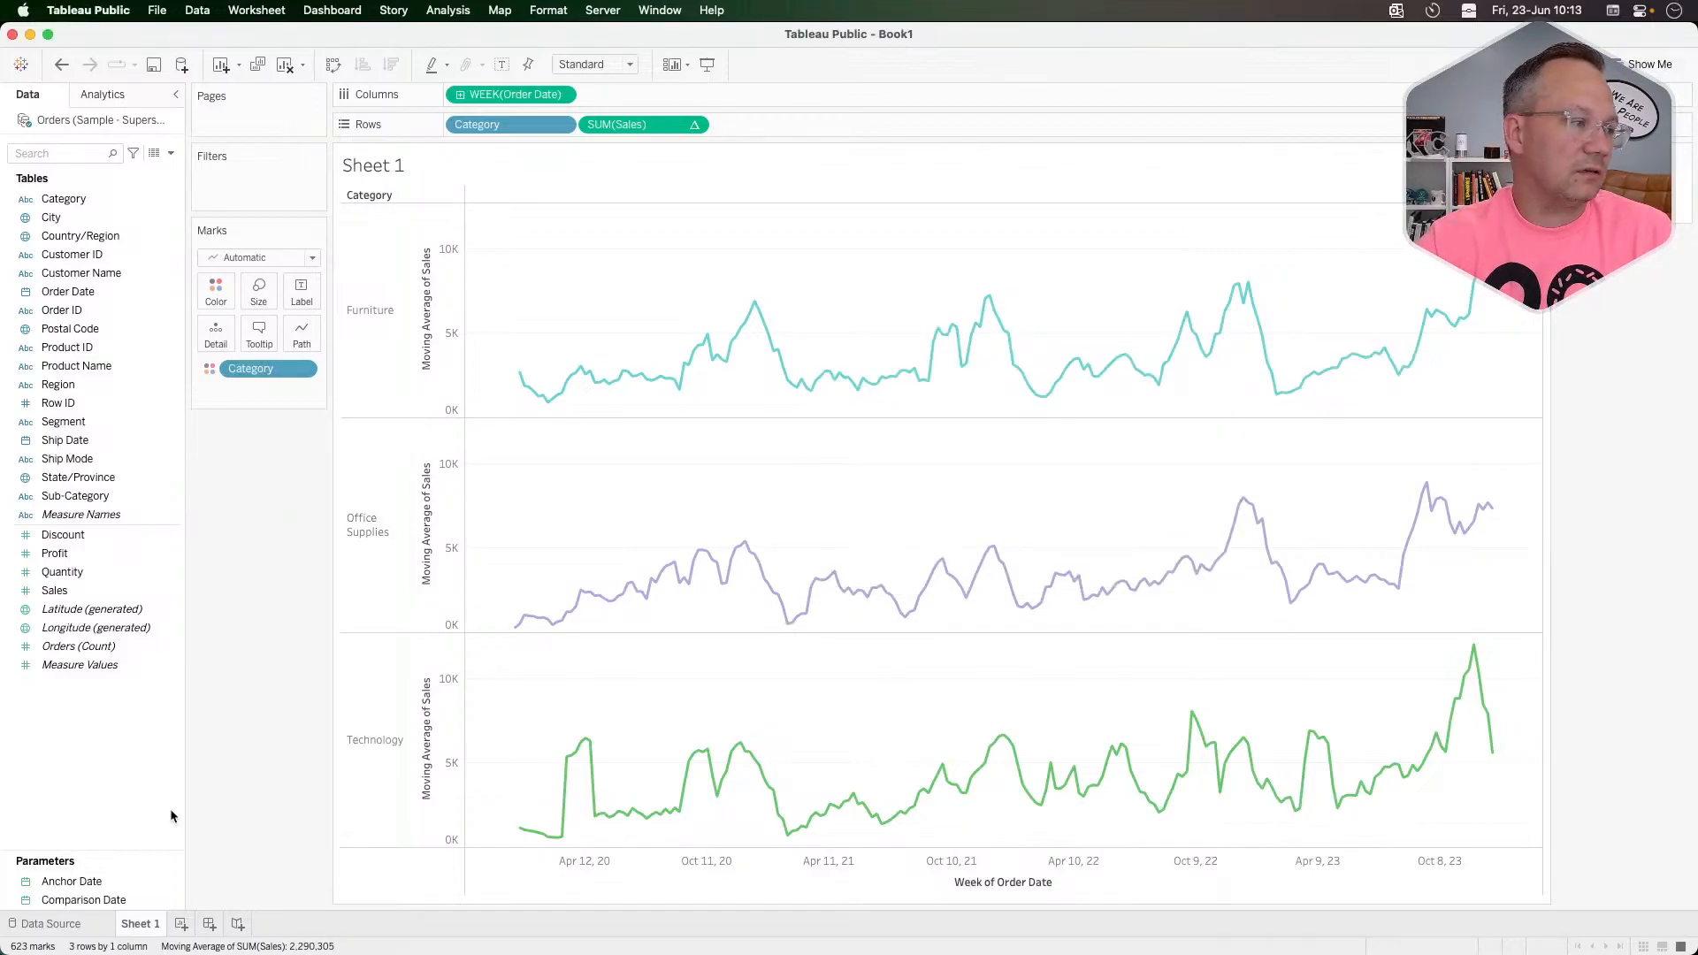
# Step: Add the Anchor Date and Comparison Date parameters together to Detail on the Marks card
pyautogui.click(87, 886)
pyautogui.keyDown('super'); pyautogui.click(86, 902); pyautogui.keyUp('super')
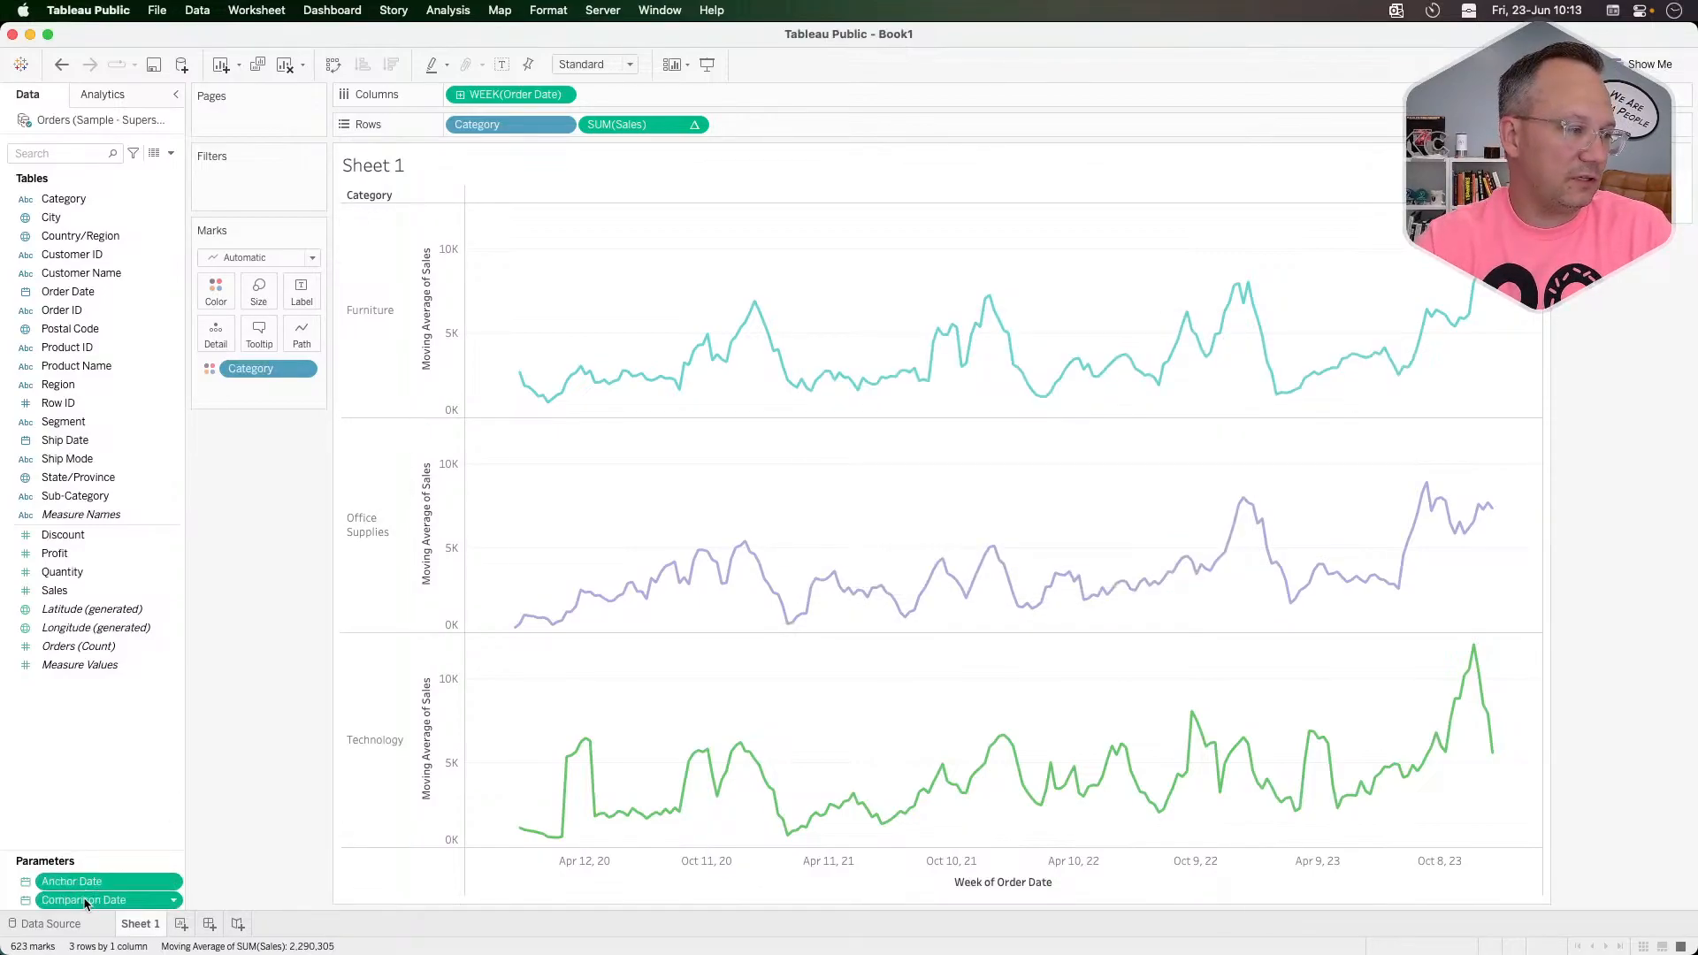
pyautogui.moveTo(82, 889); pyautogui.dragTo(209, 335)
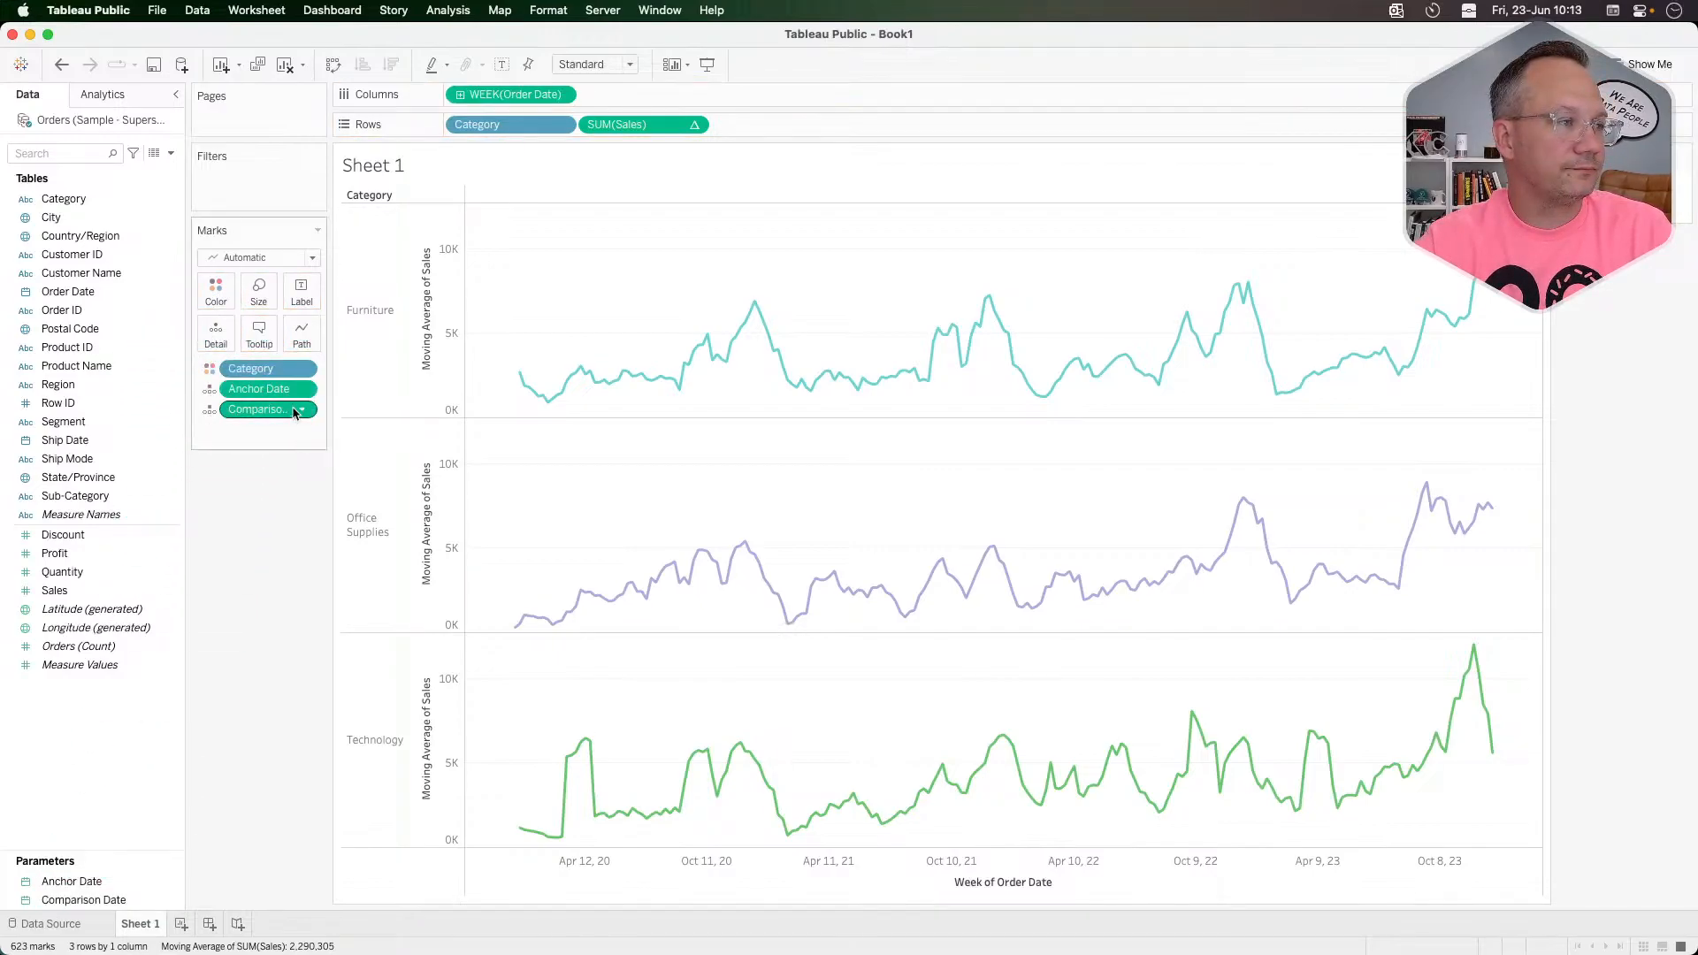
# Step: Start a reference line on the Week of Order Date axis, scoped to the entire table, with Anchor Date as its value
pyautogui.rightClick(751, 863)
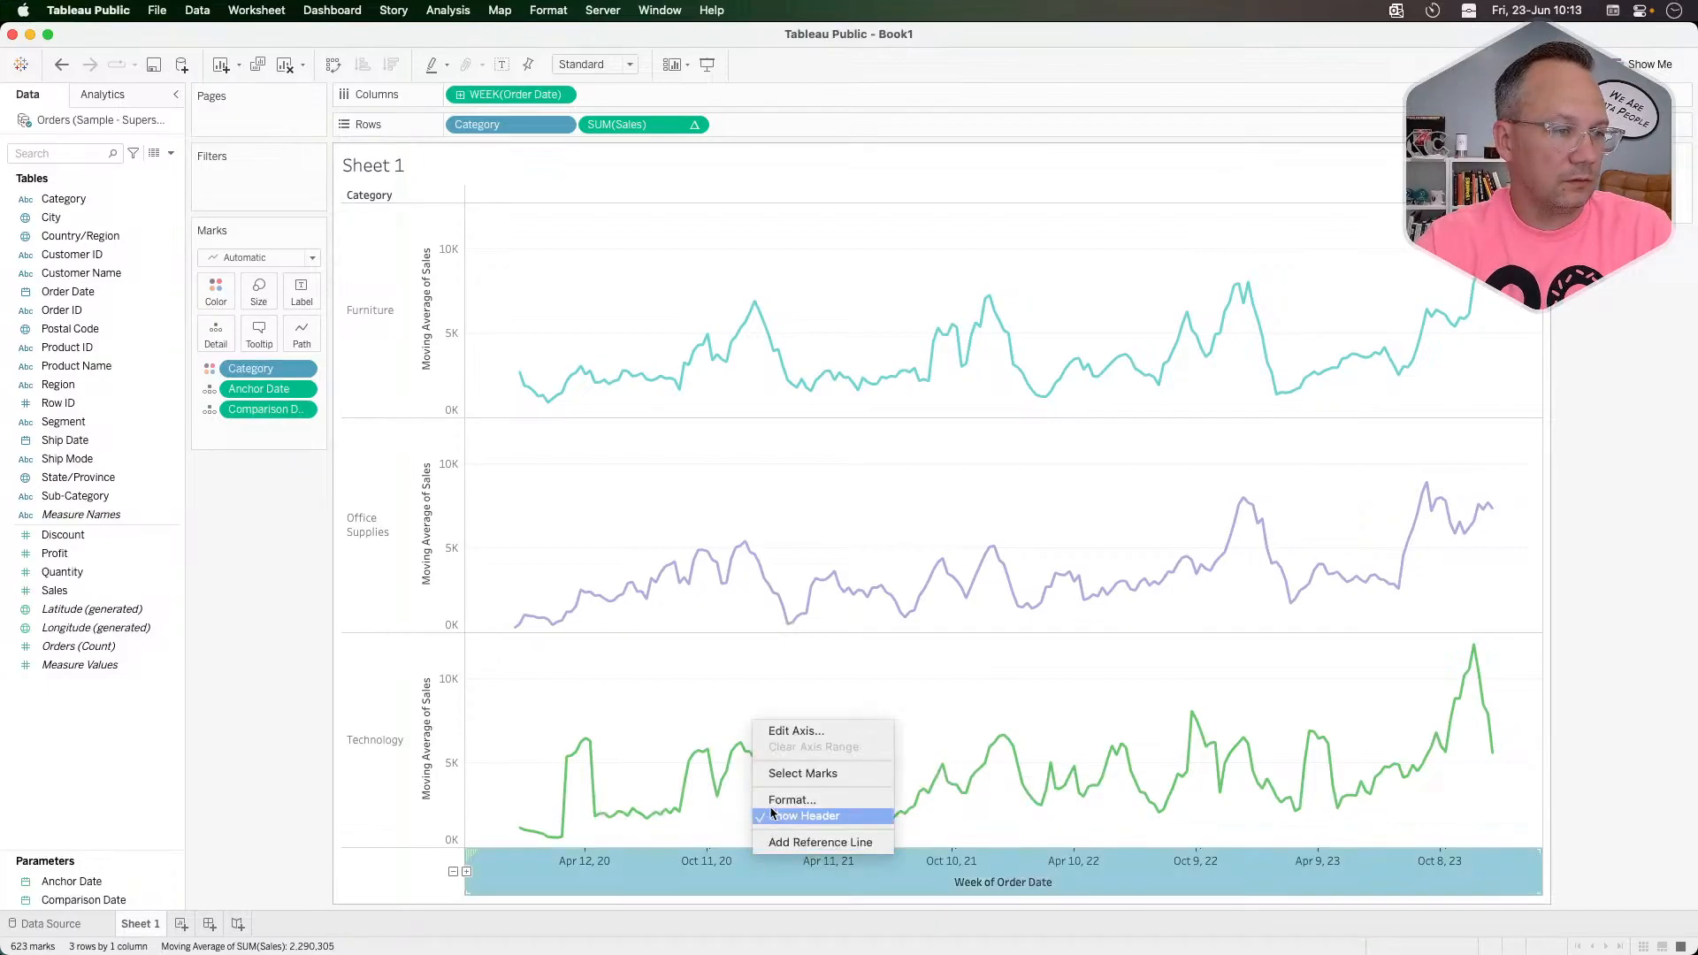
pyautogui.click(814, 842)
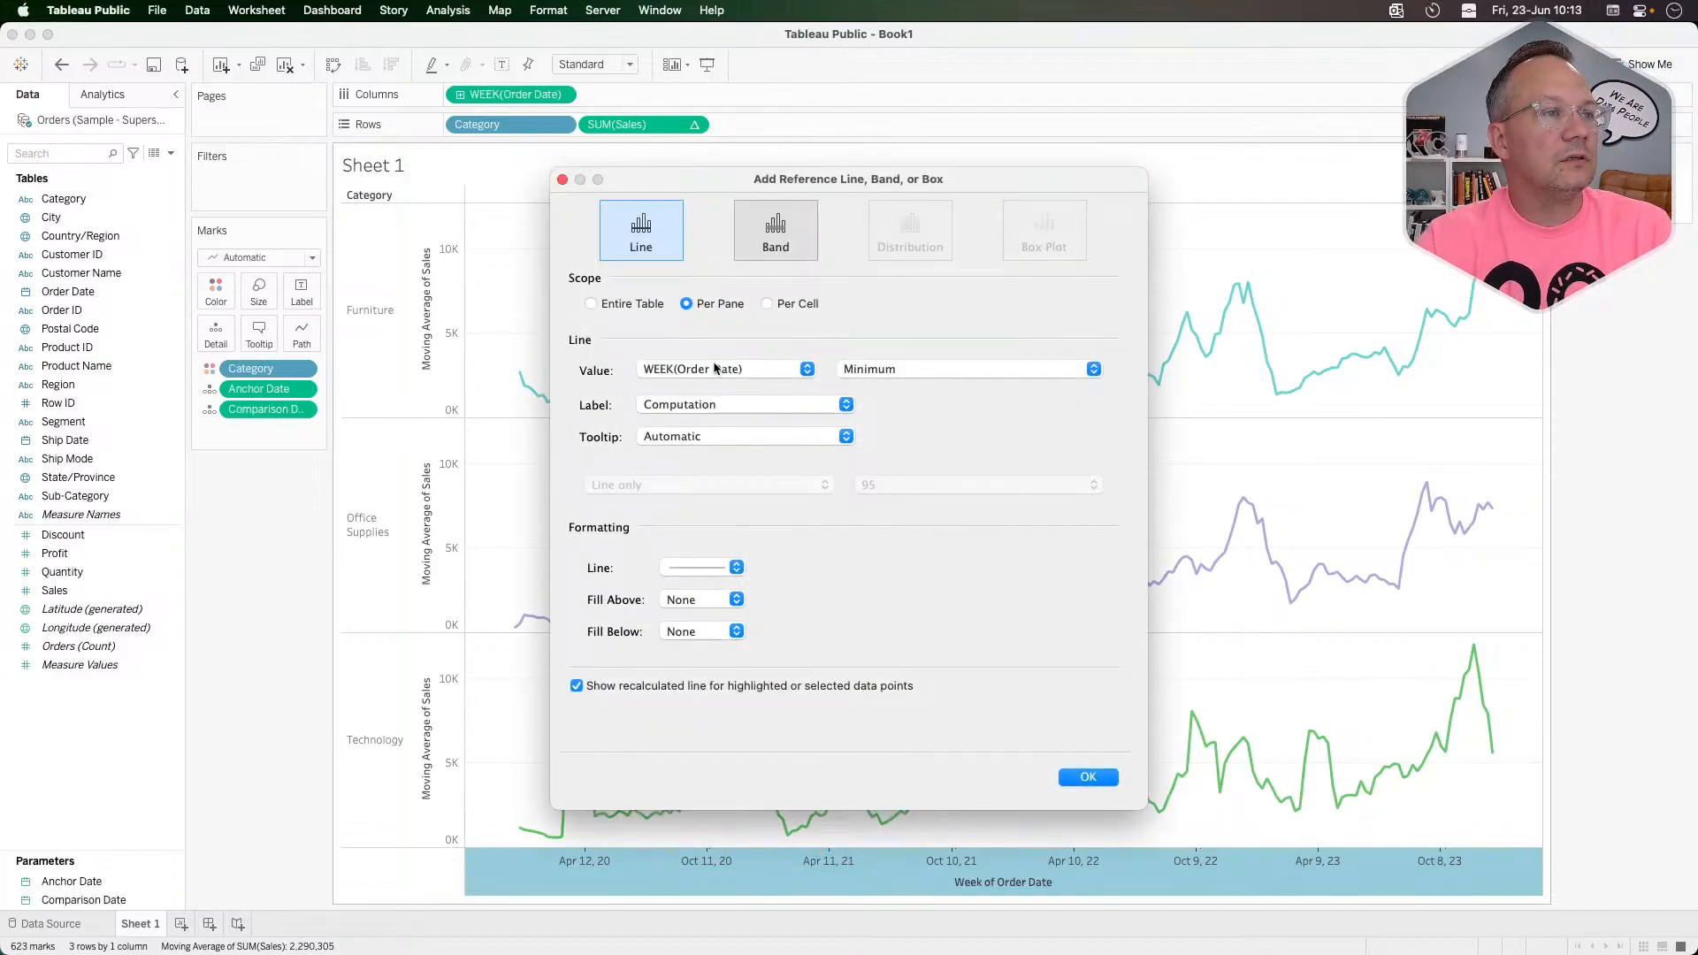
pyautogui.click(637, 305)
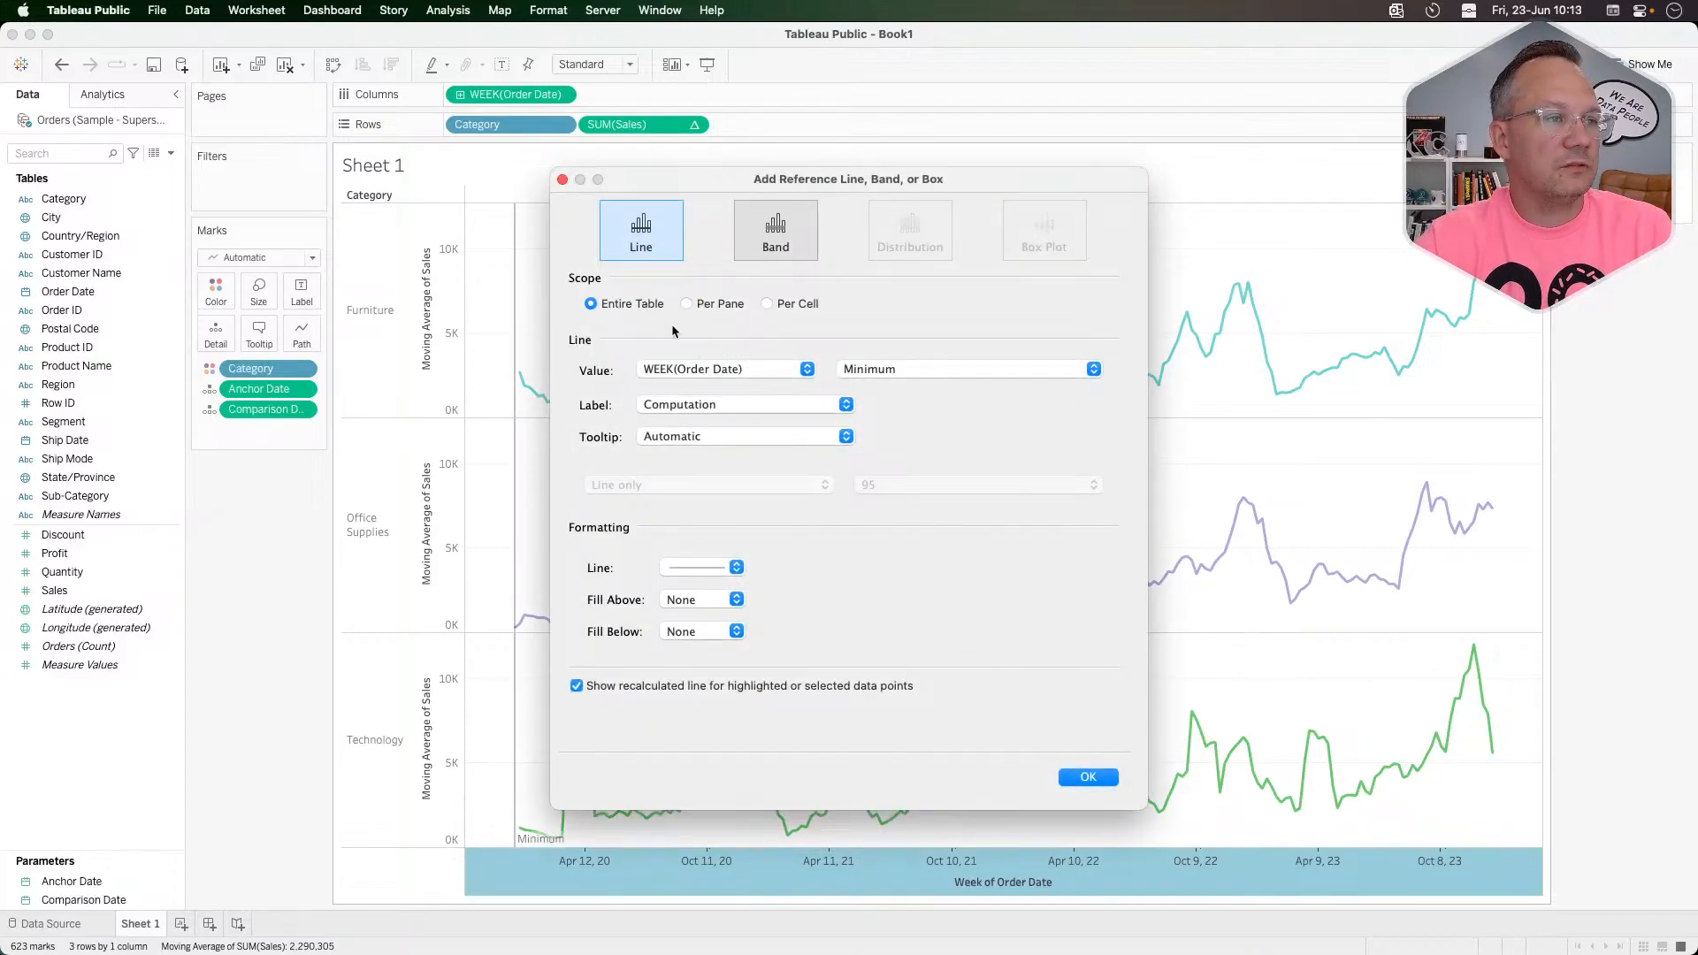
pyautogui.click(705, 373)
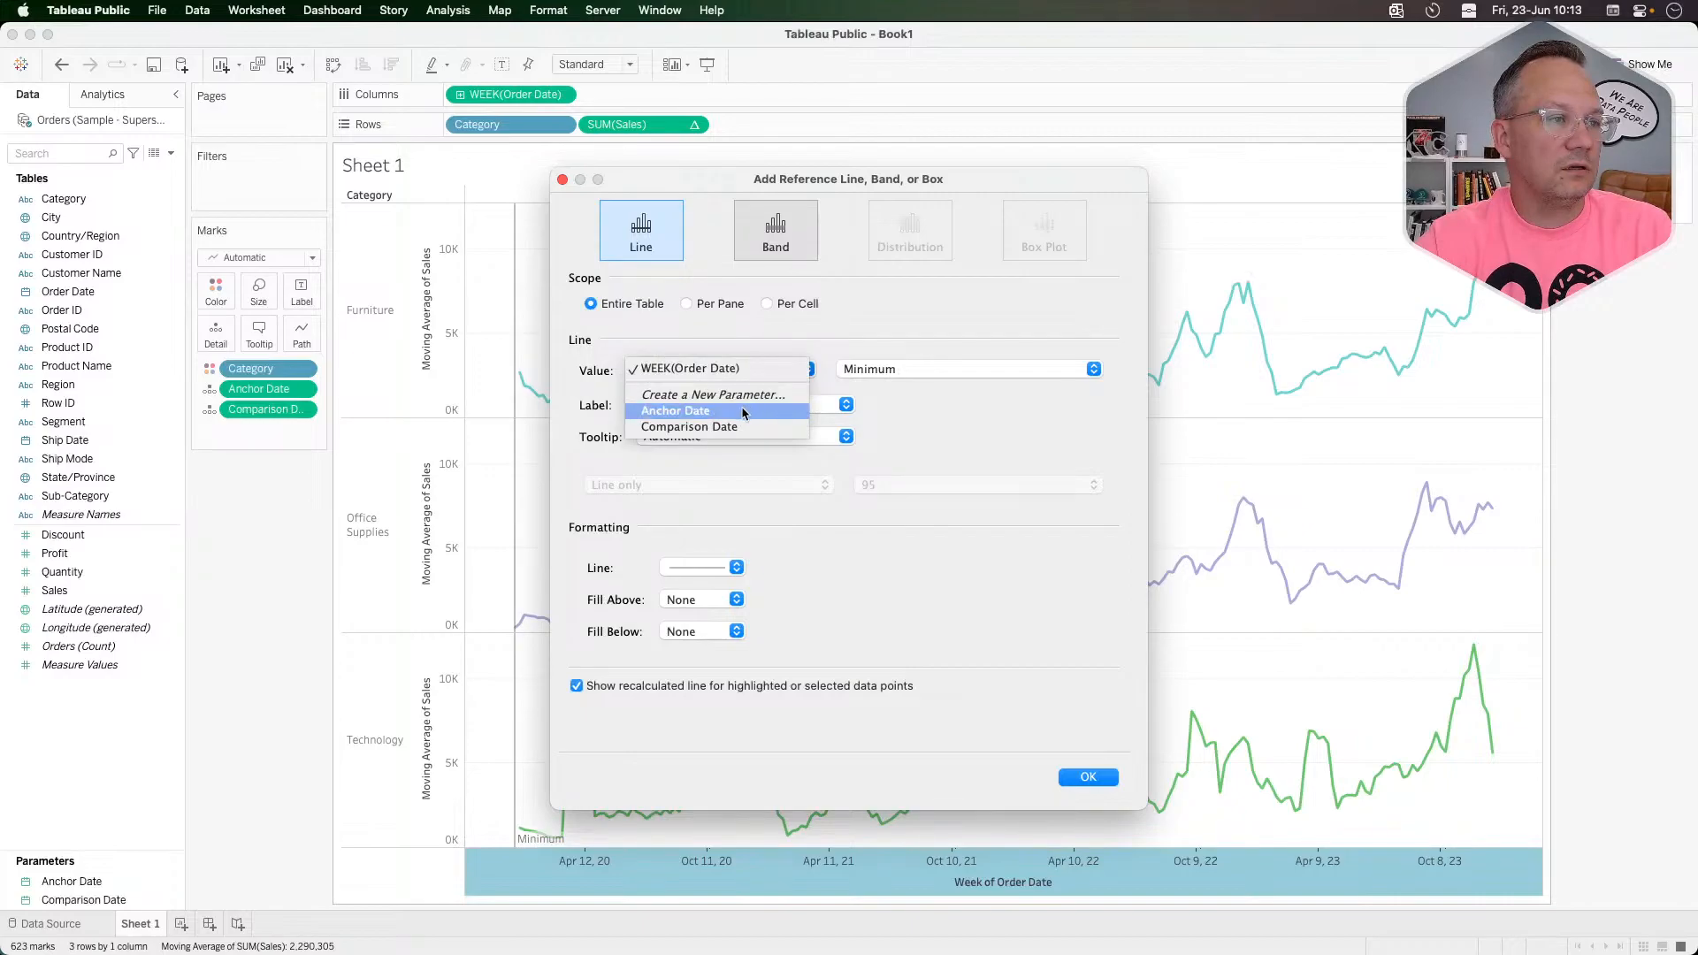
pyautogui.click(701, 412)
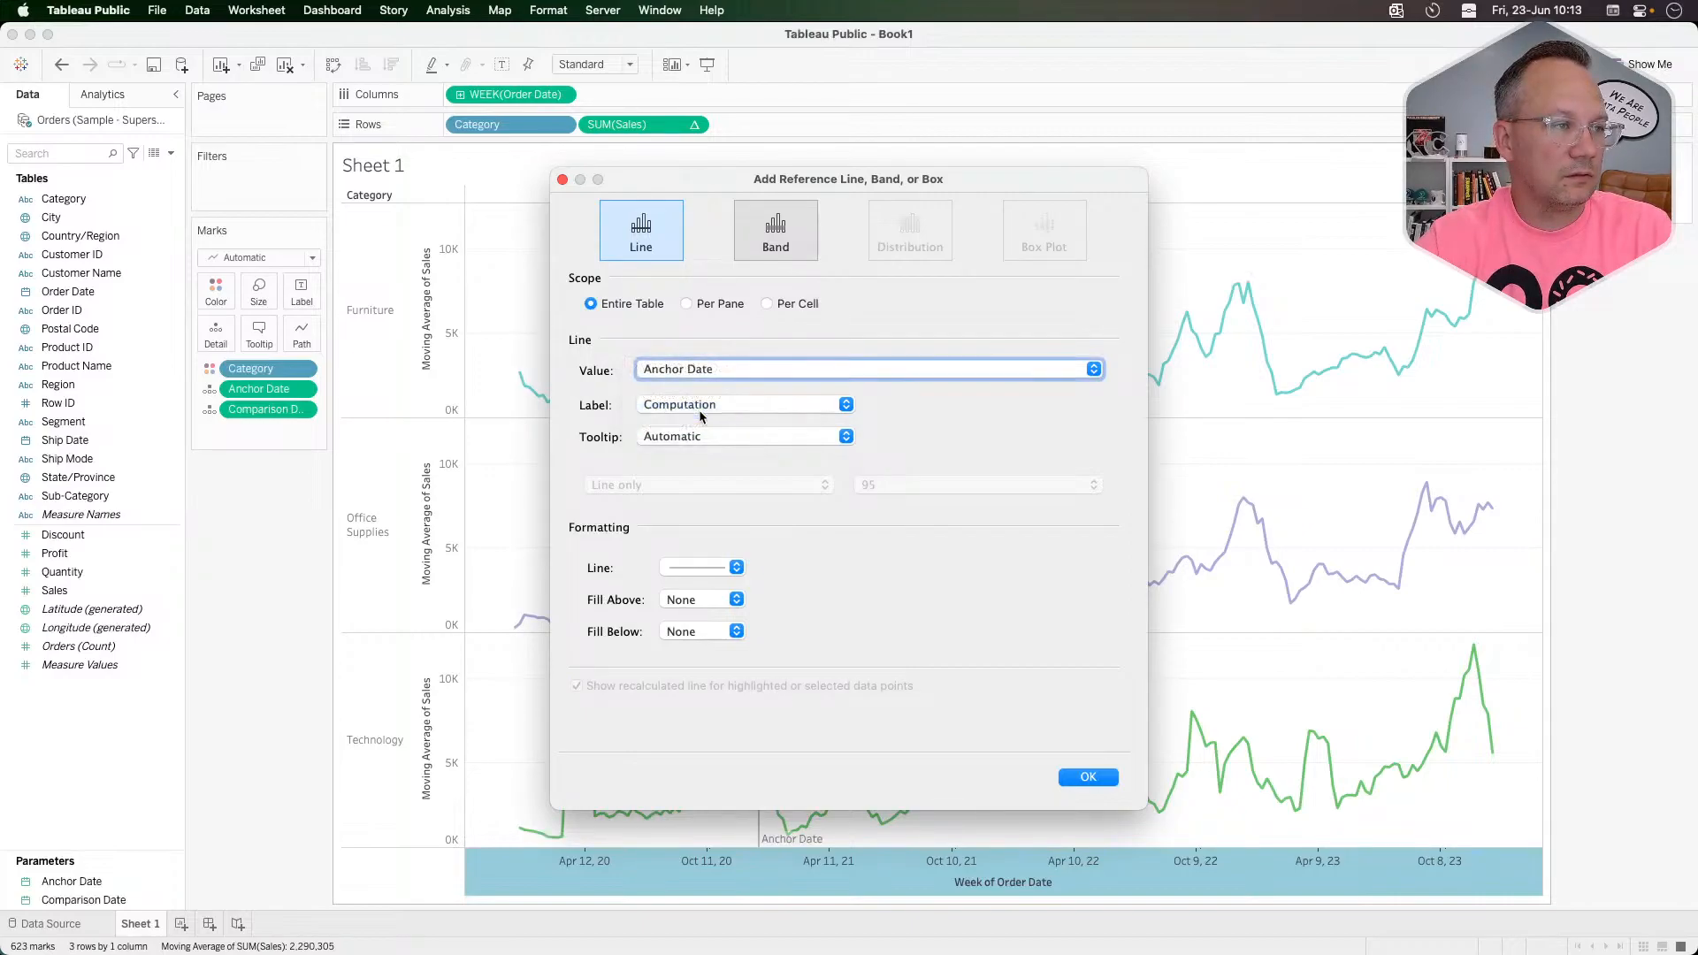
pyautogui.moveTo(939, 178); pyautogui.dragTo(1189, 165)
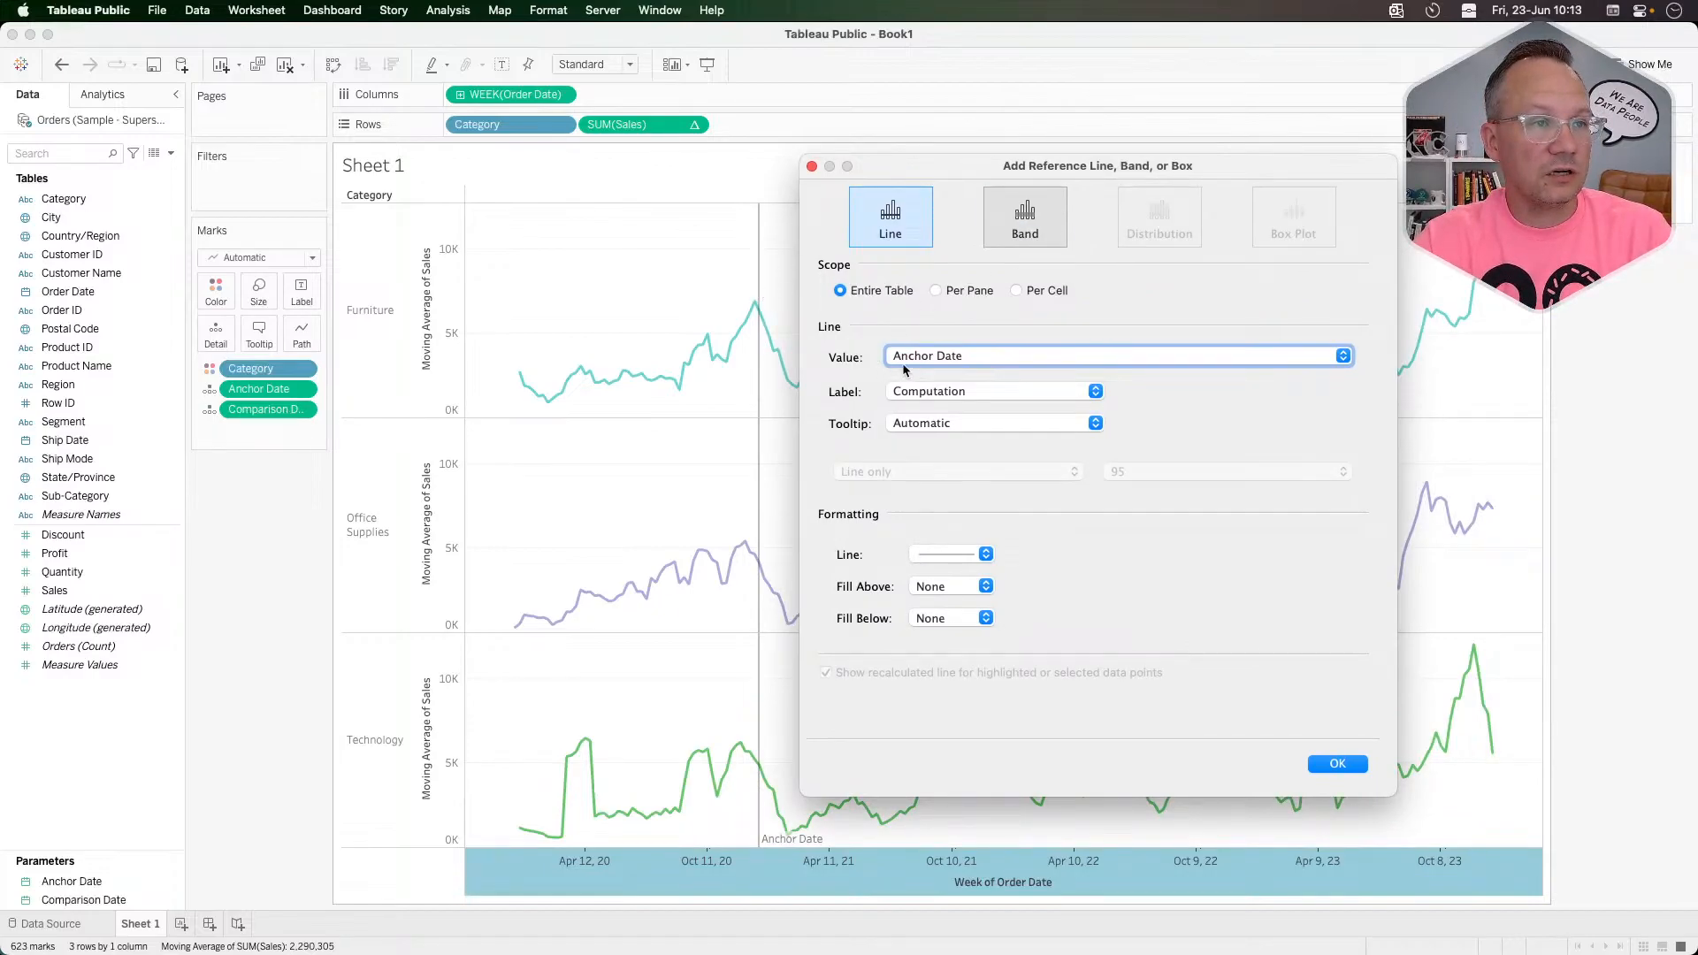
# Step: Set the Anchor Date reference line's label type to Custom
pyautogui.click(989, 394)
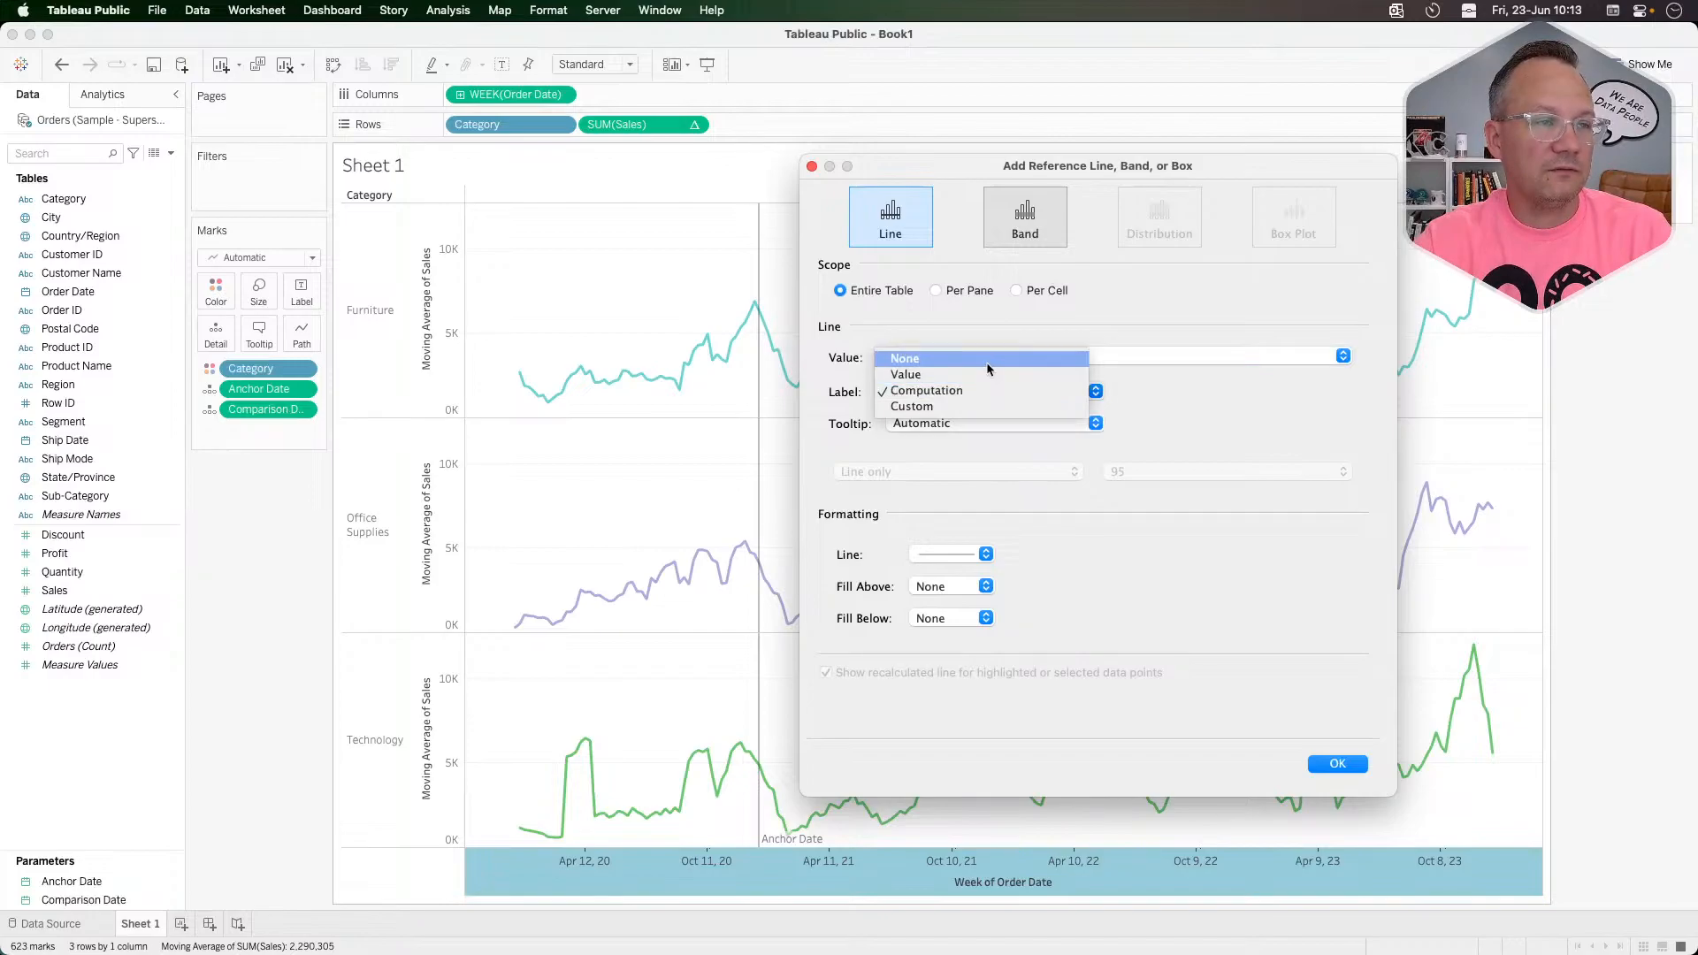
pyautogui.click(981, 377)
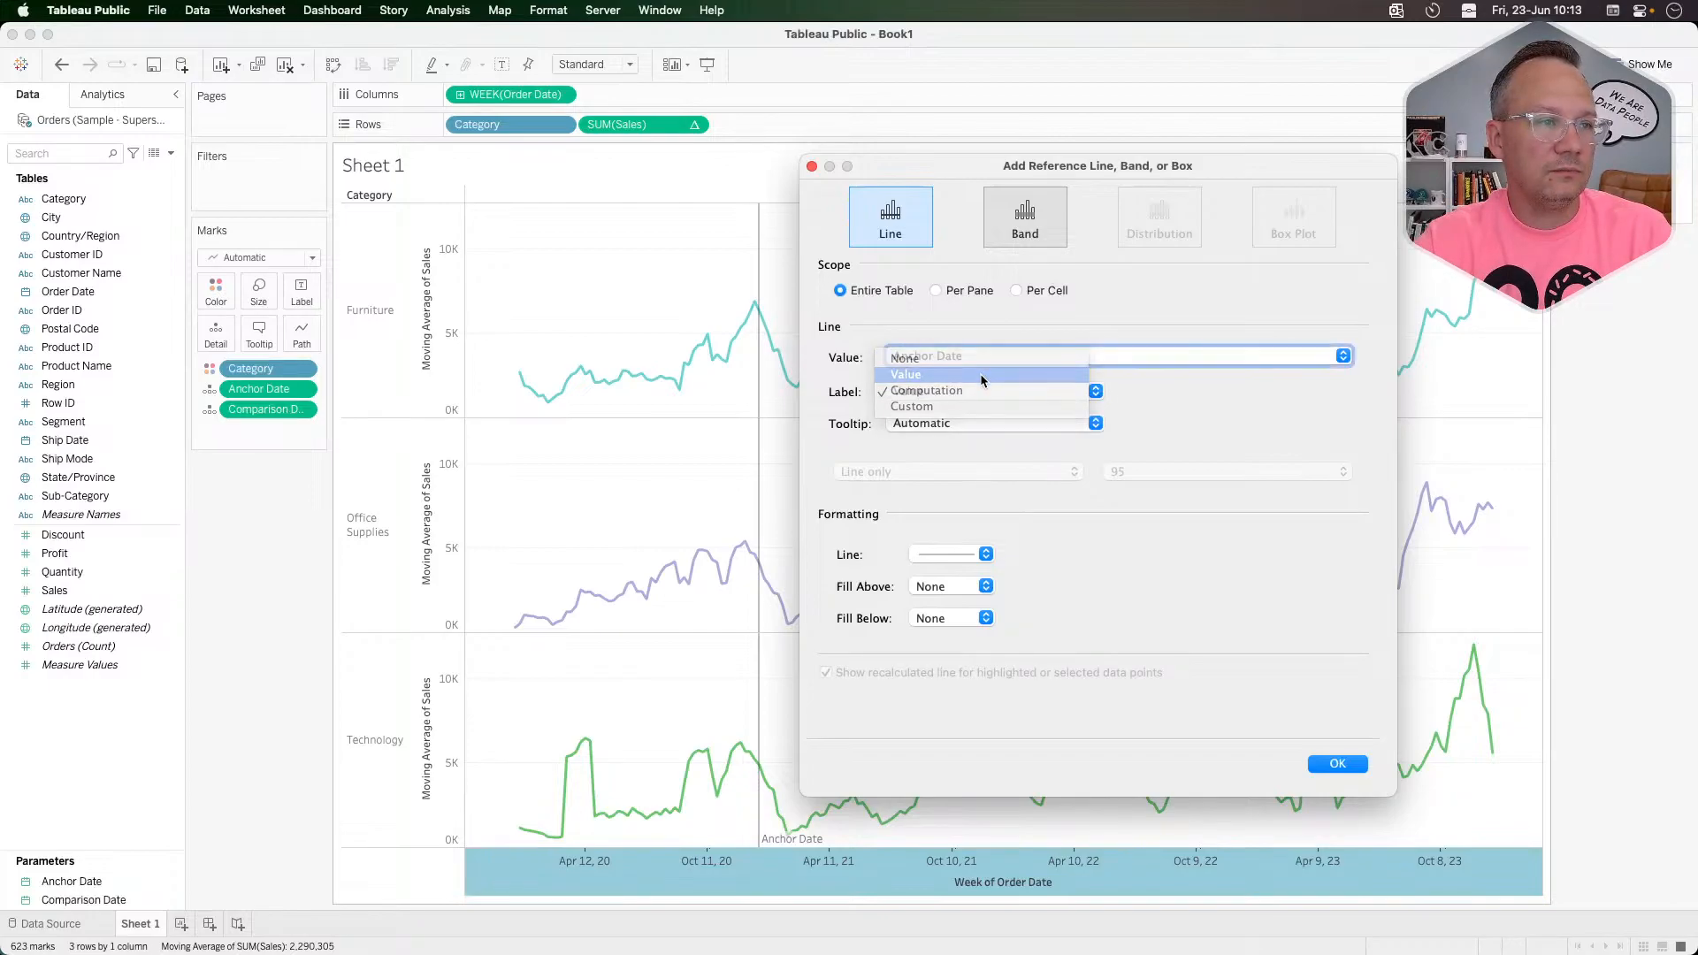
pyautogui.click(962, 391)
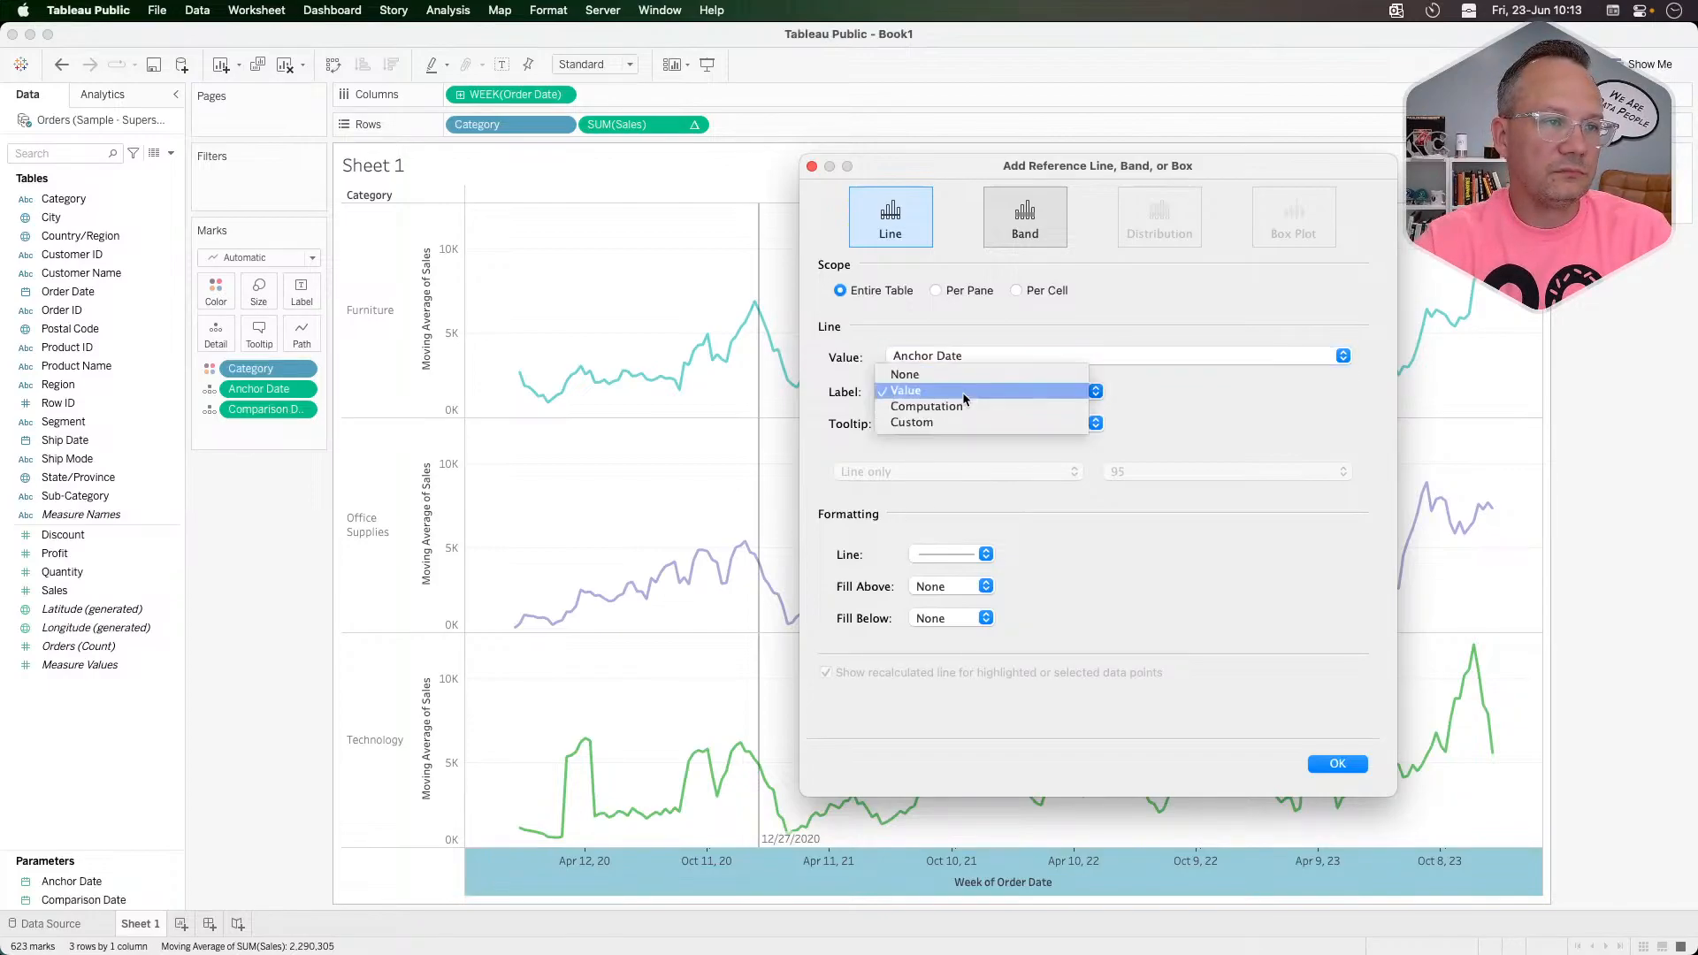
pyautogui.click(952, 427)
pyautogui.click(1172, 393)
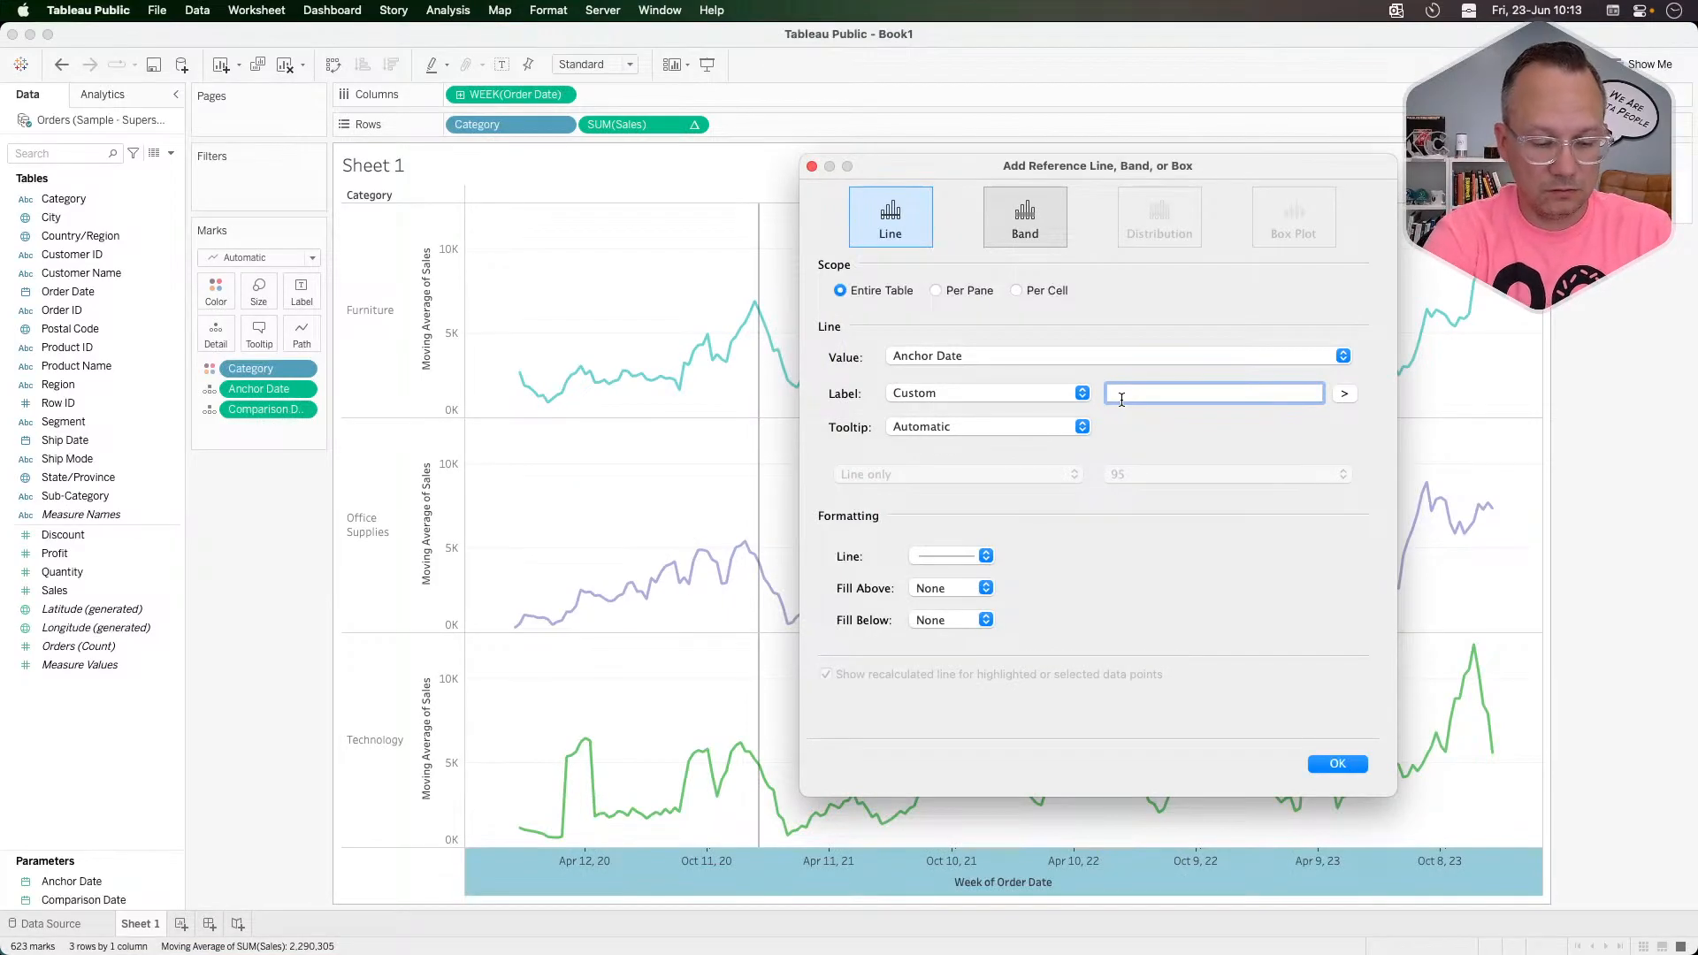
pyautogui.write('Anchor')
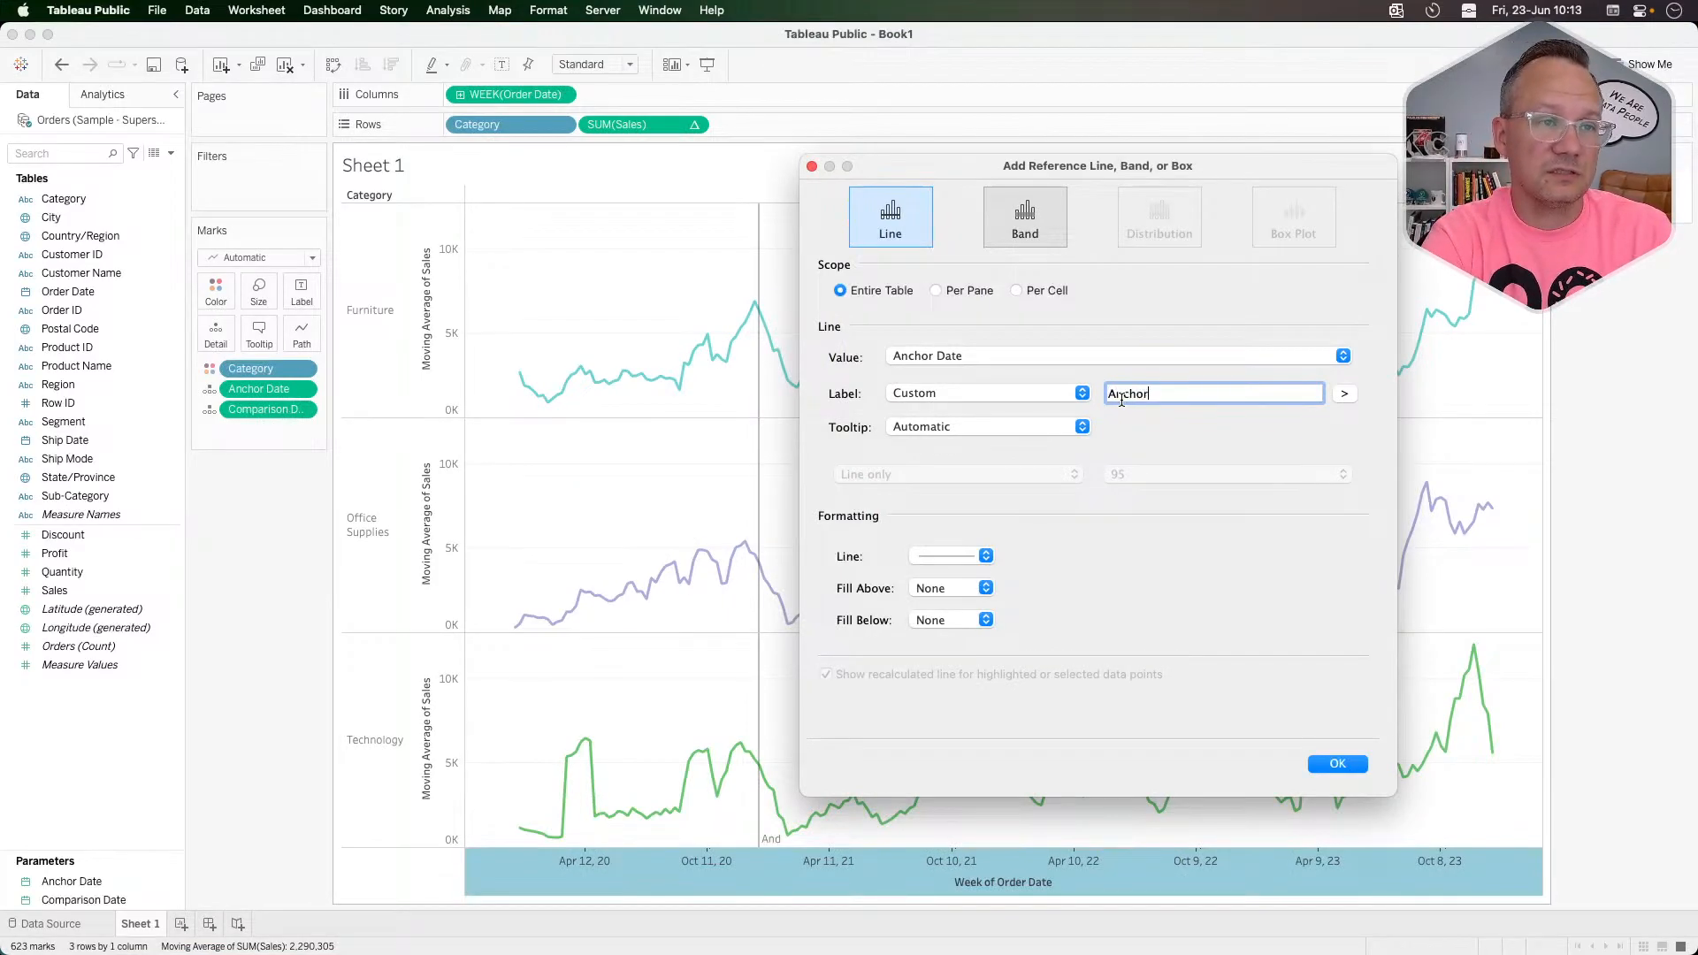
pyautogui.write(' Date')
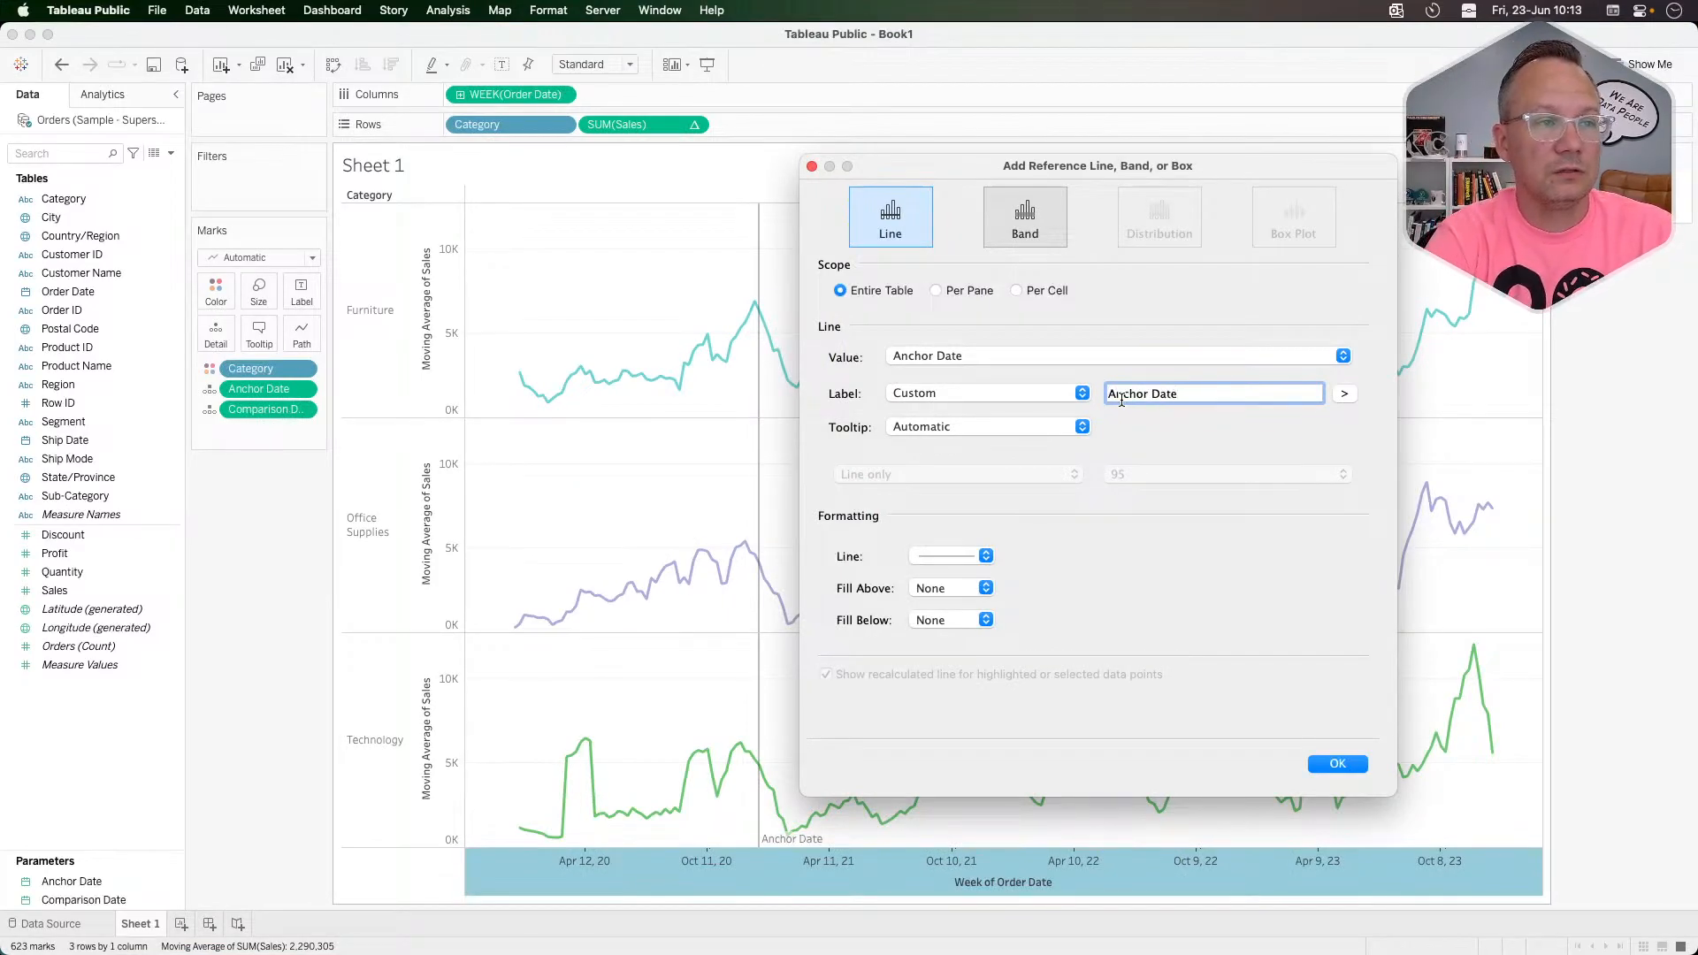
pyautogui.click(1344, 394)
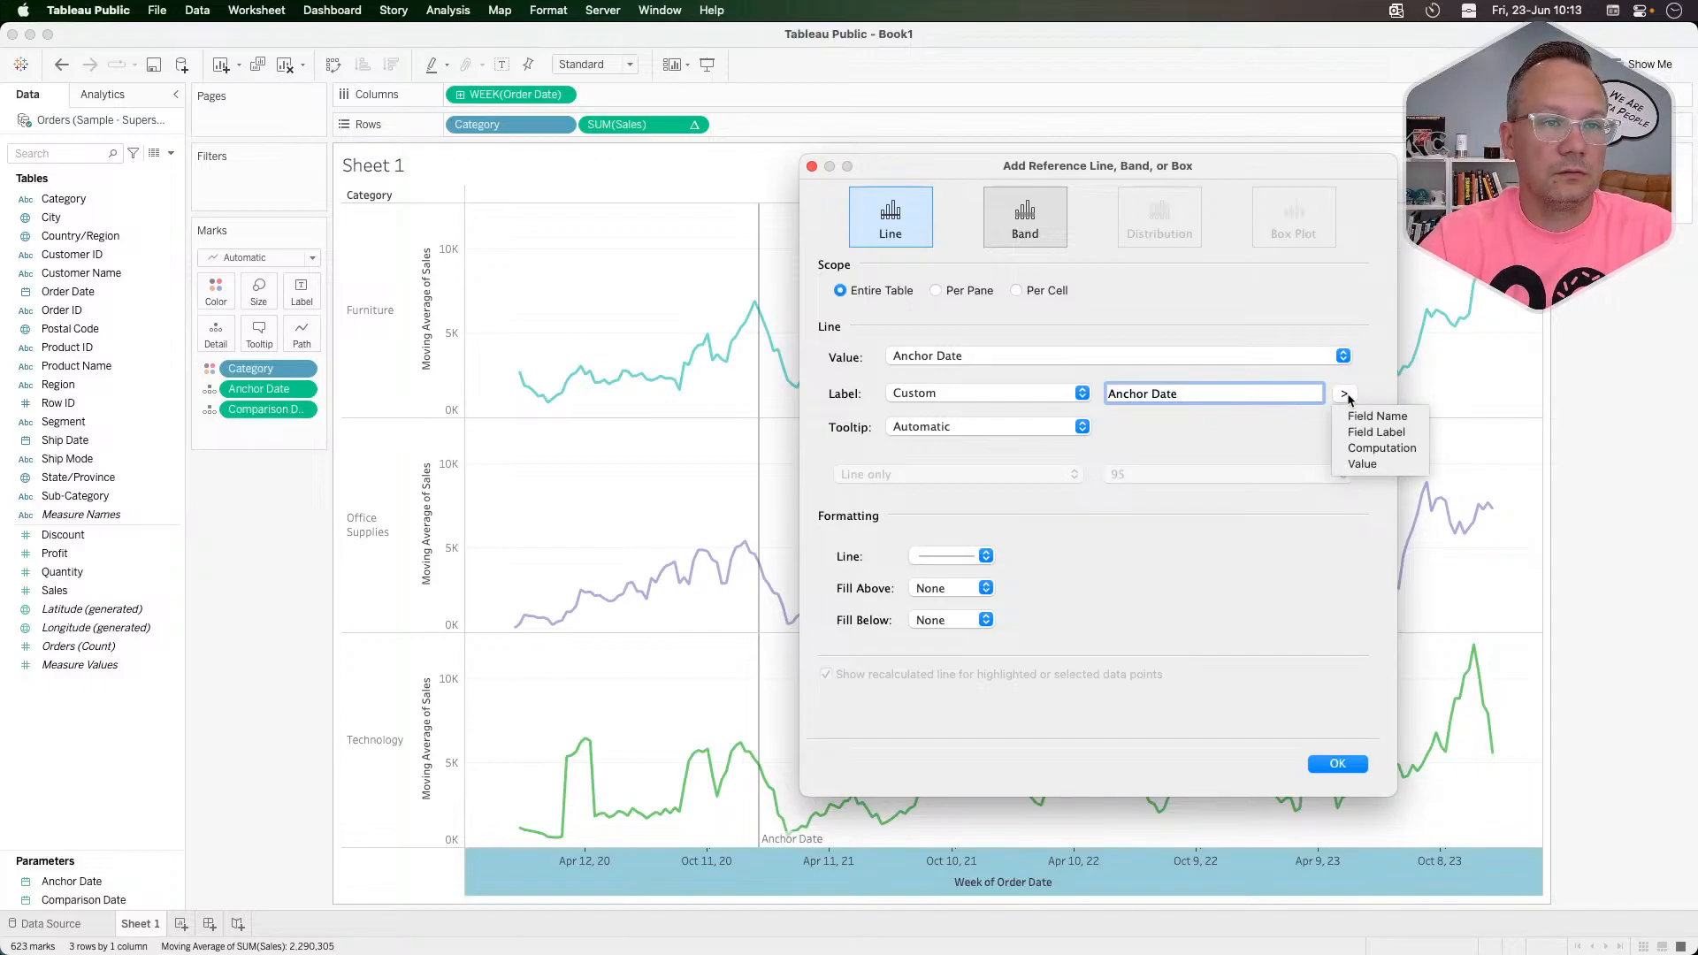
pyautogui.doubleClick(1204, 394)
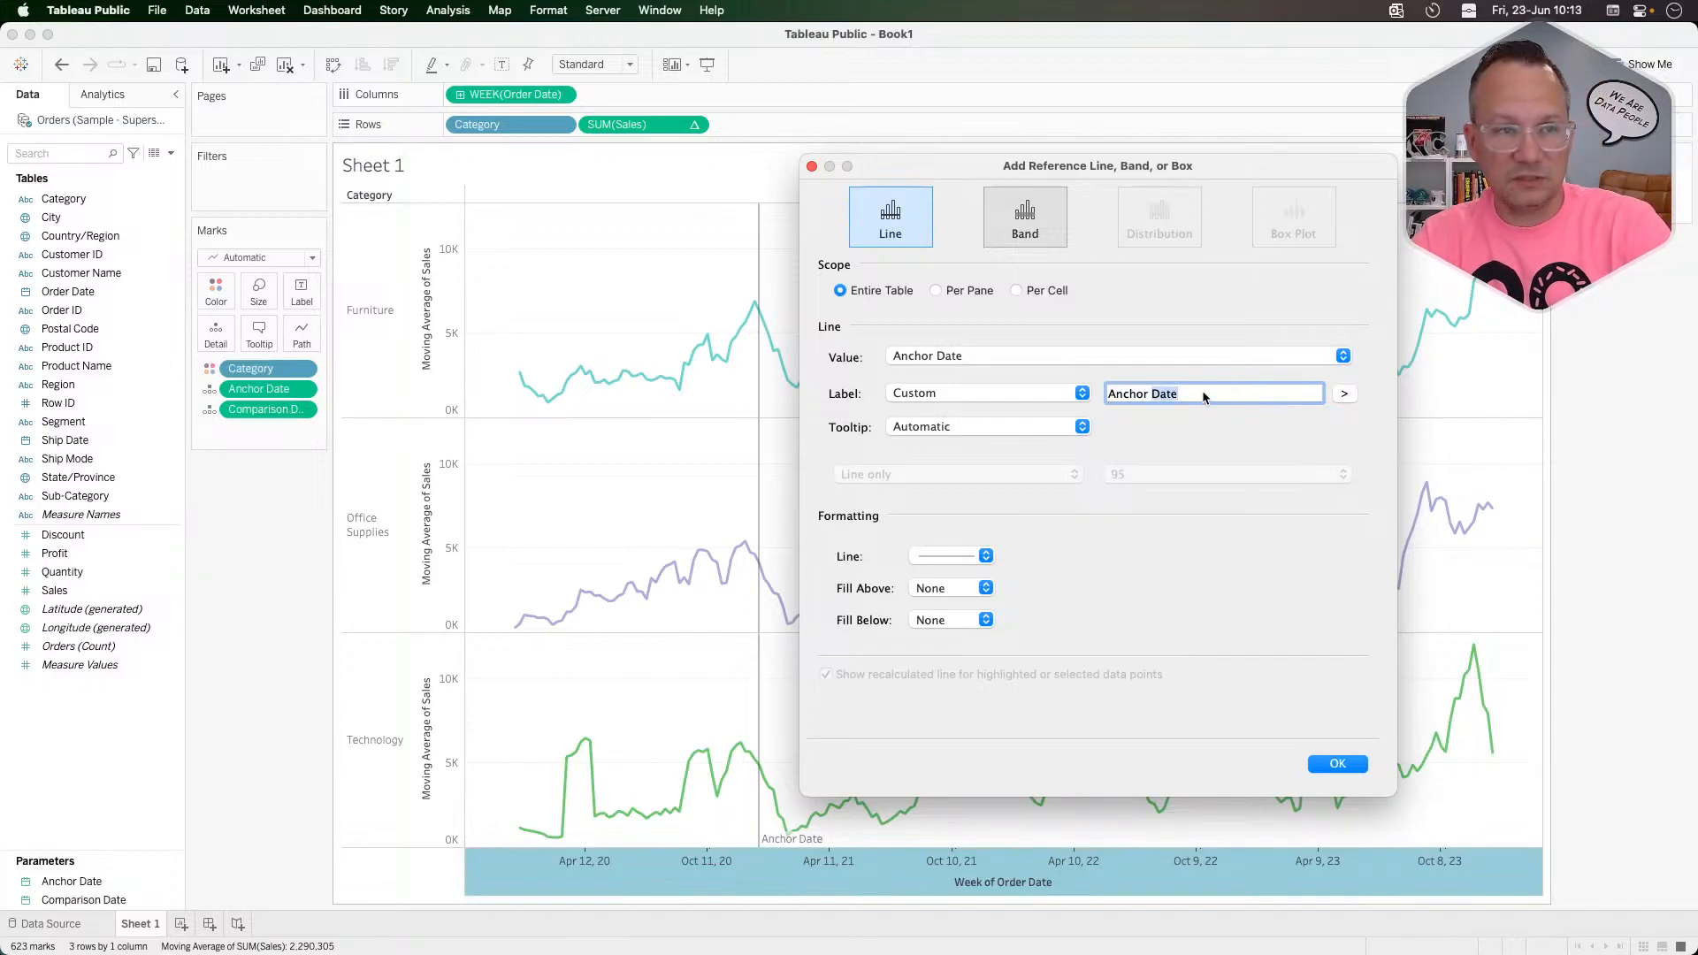
pyautogui.tripleClick(1205, 394)
pyautogui.press('BackSpace')
# Step: Build the reference line's custom label as <Field Name>: <Value> from the inserted field name and value placeholders
pyautogui.click(1344, 394)
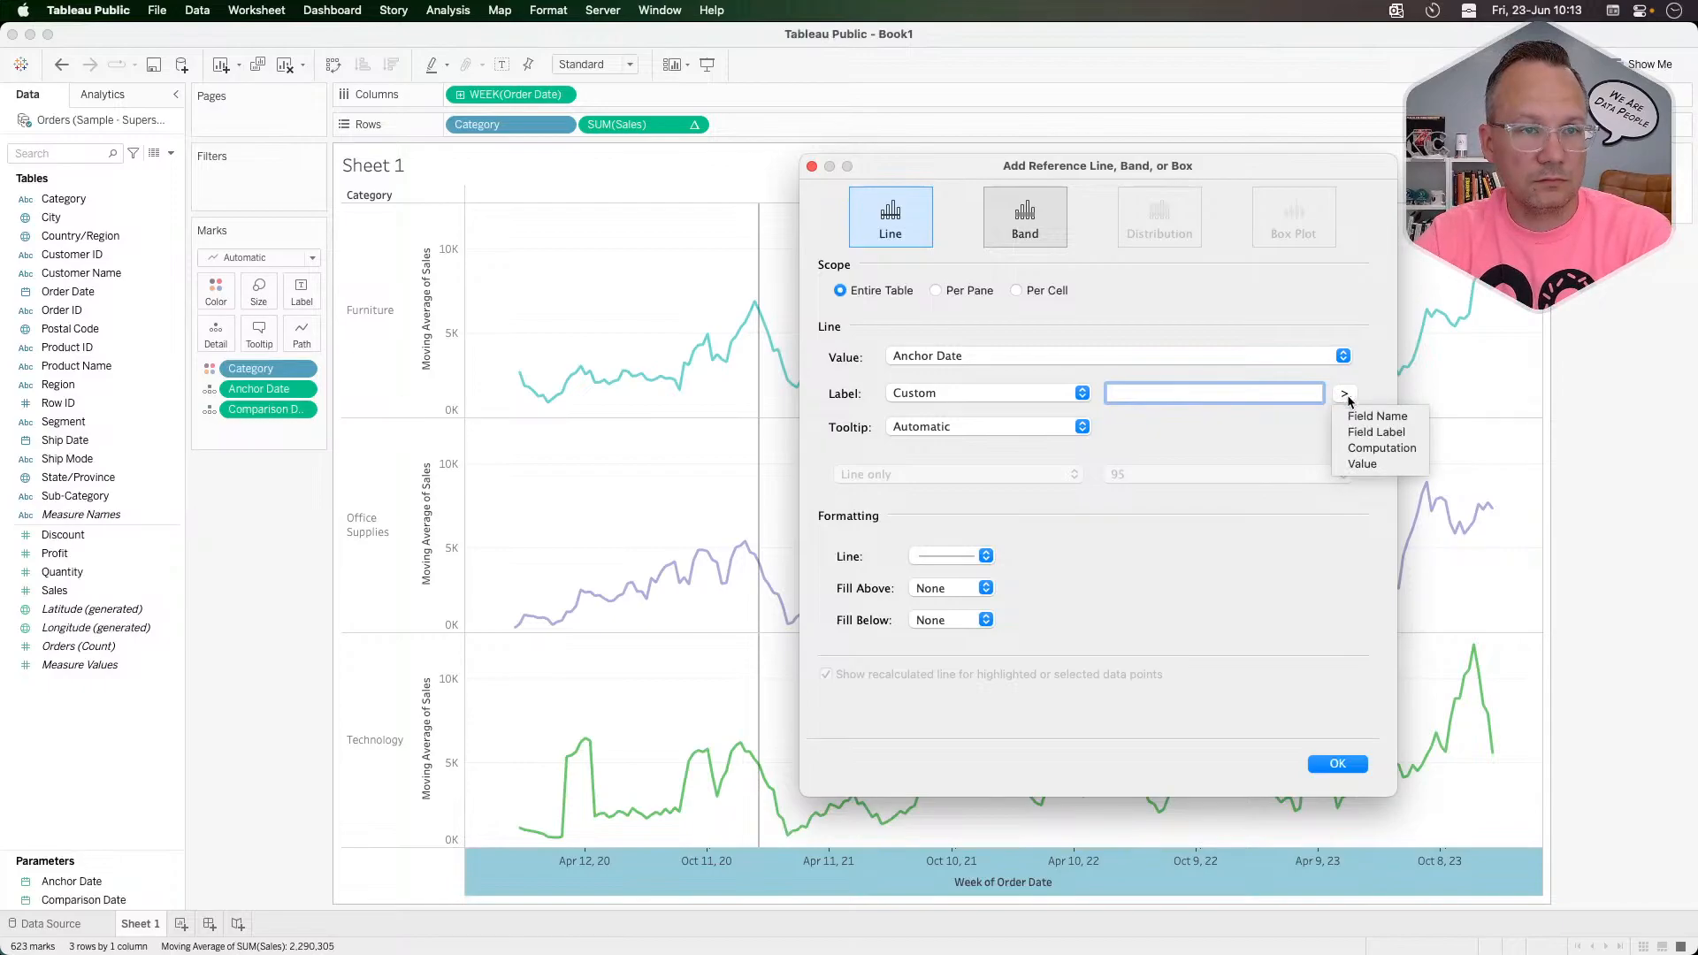
pyautogui.click(1371, 416)
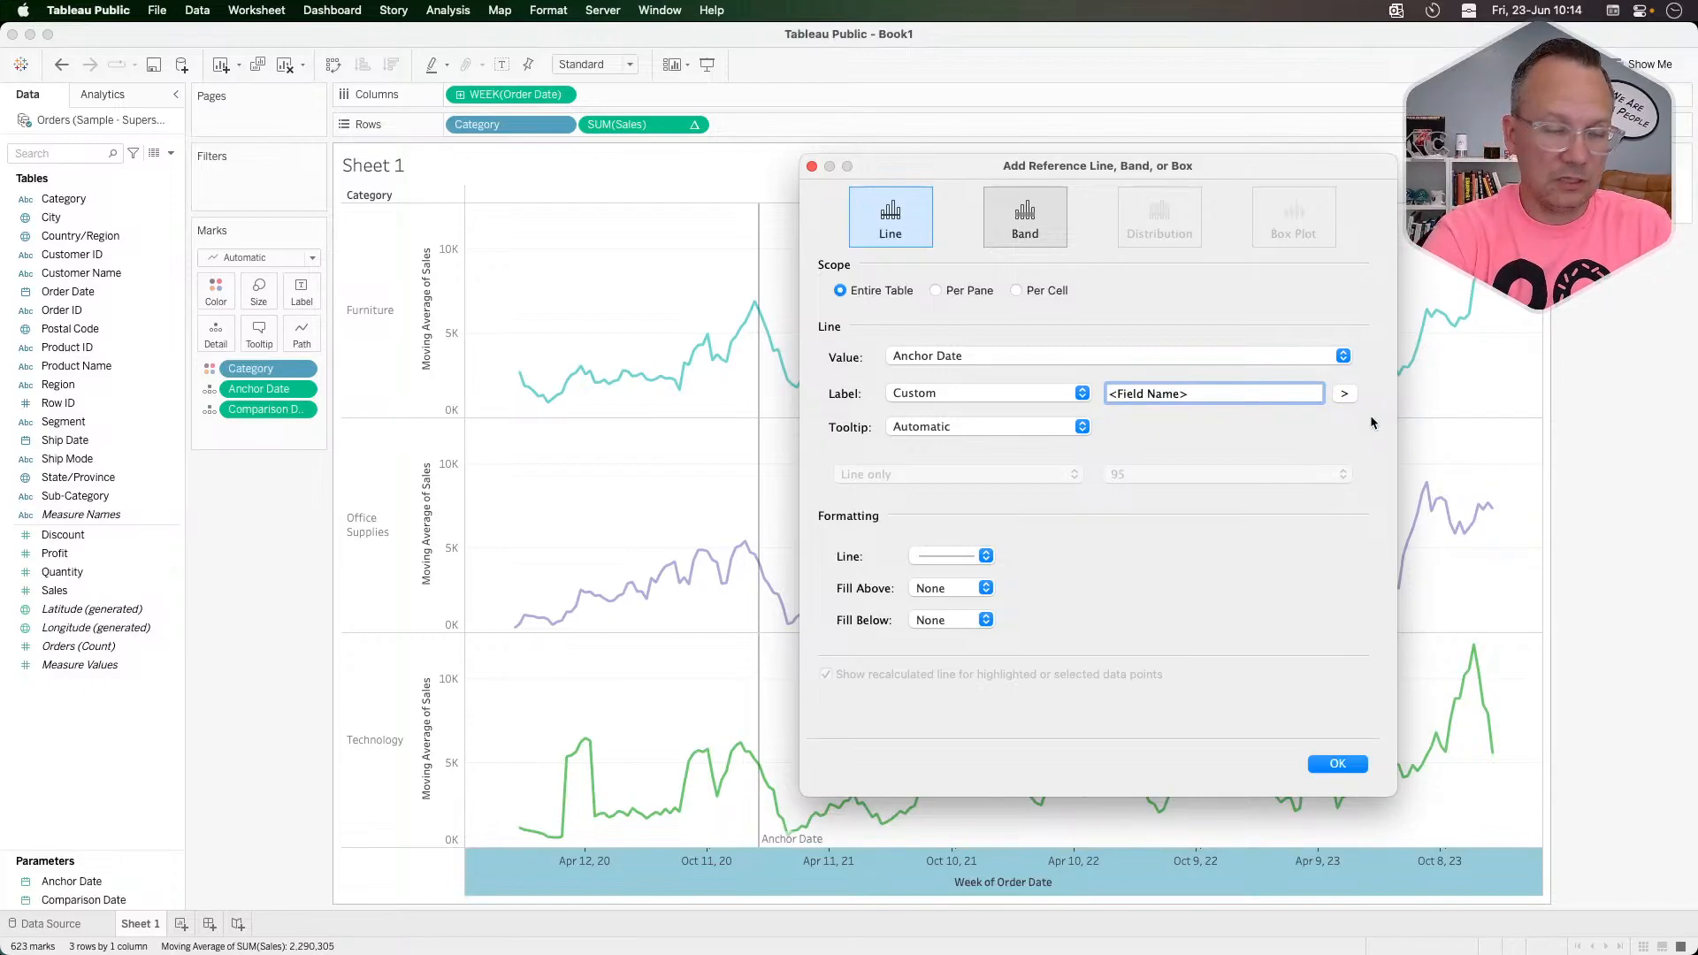
pyautogui.write(':')
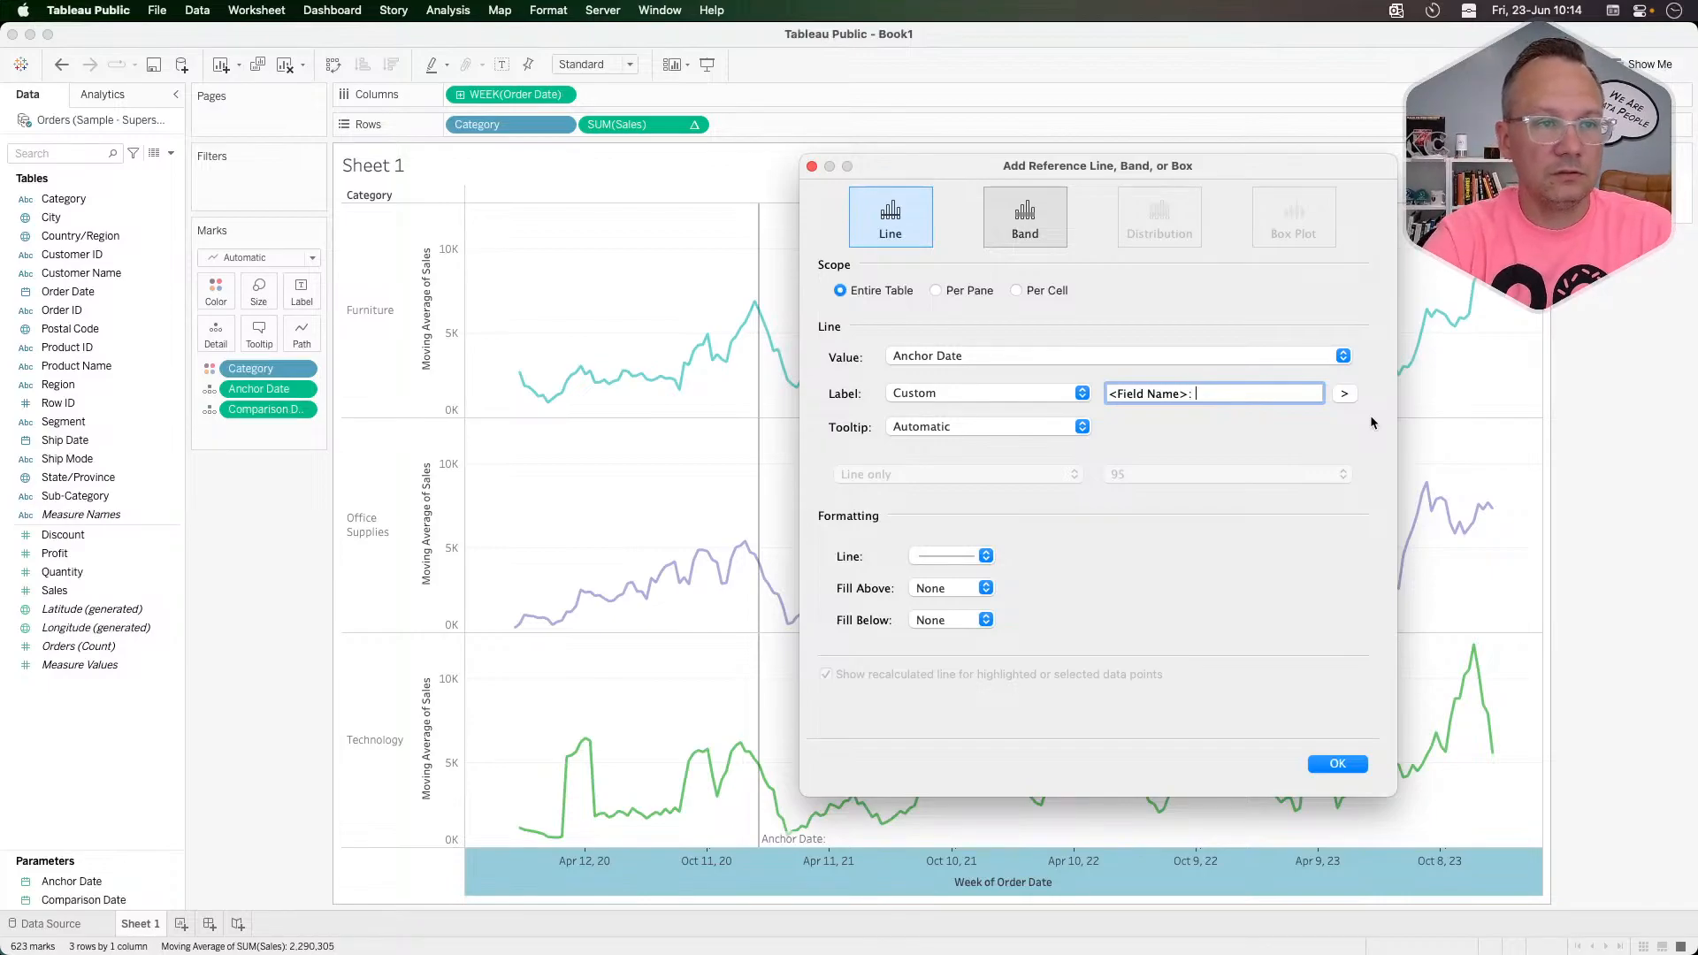
pyautogui.click(1344, 395)
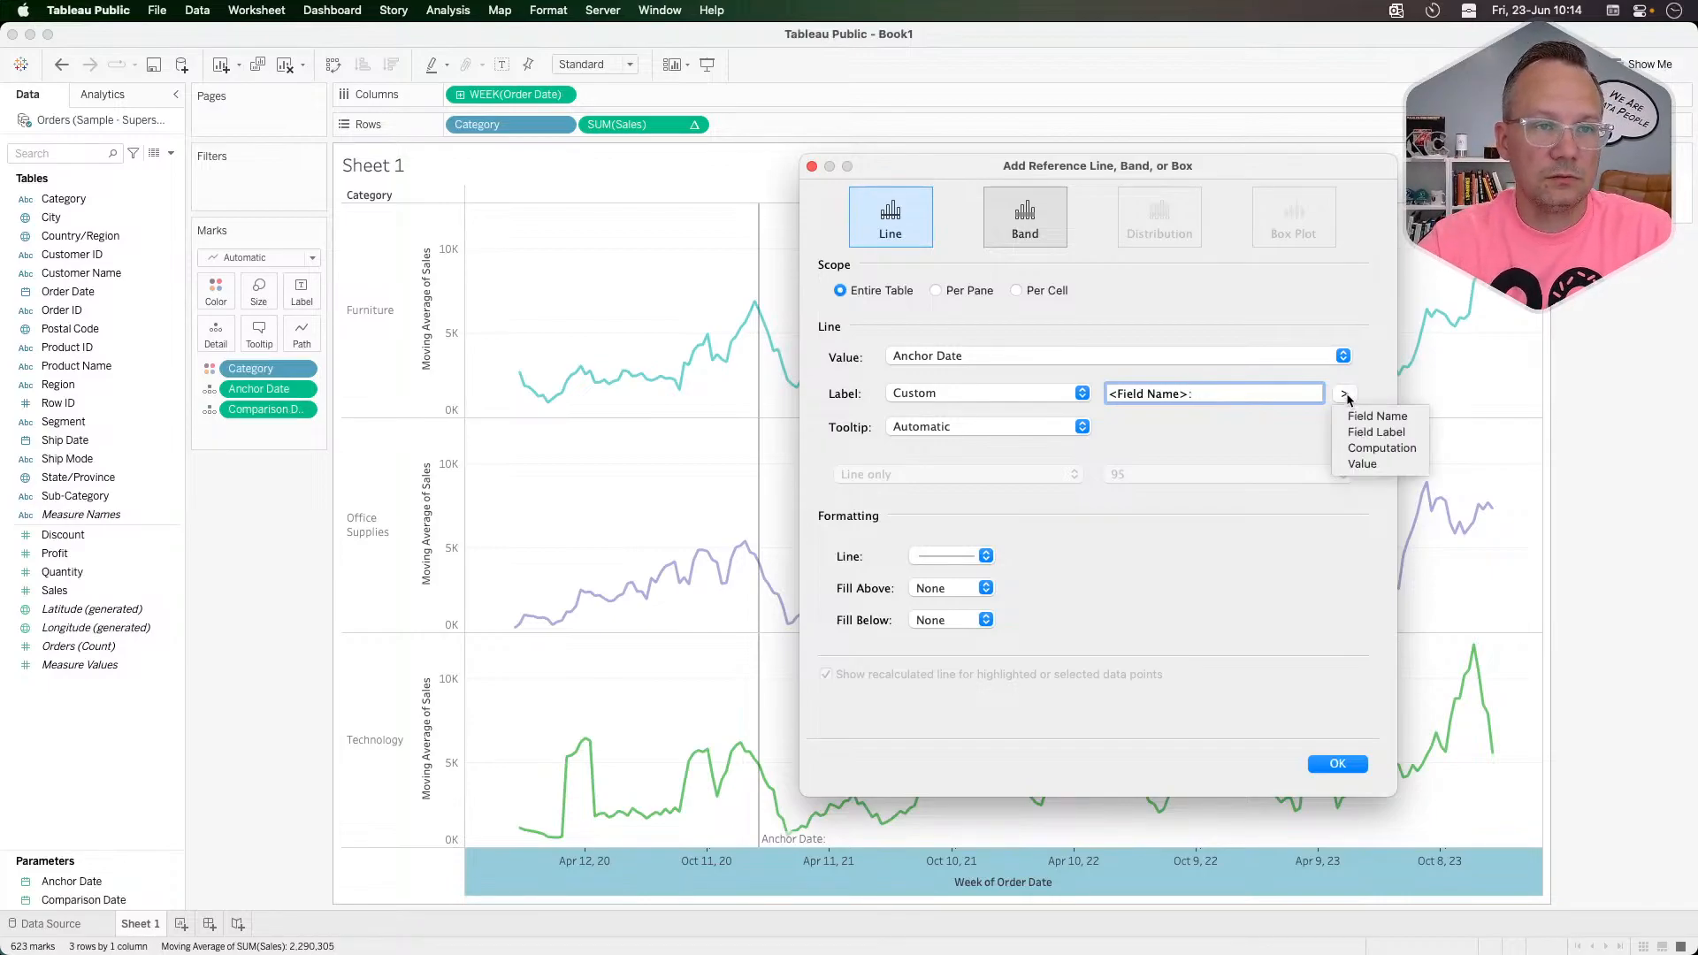
pyautogui.click(1383, 463)
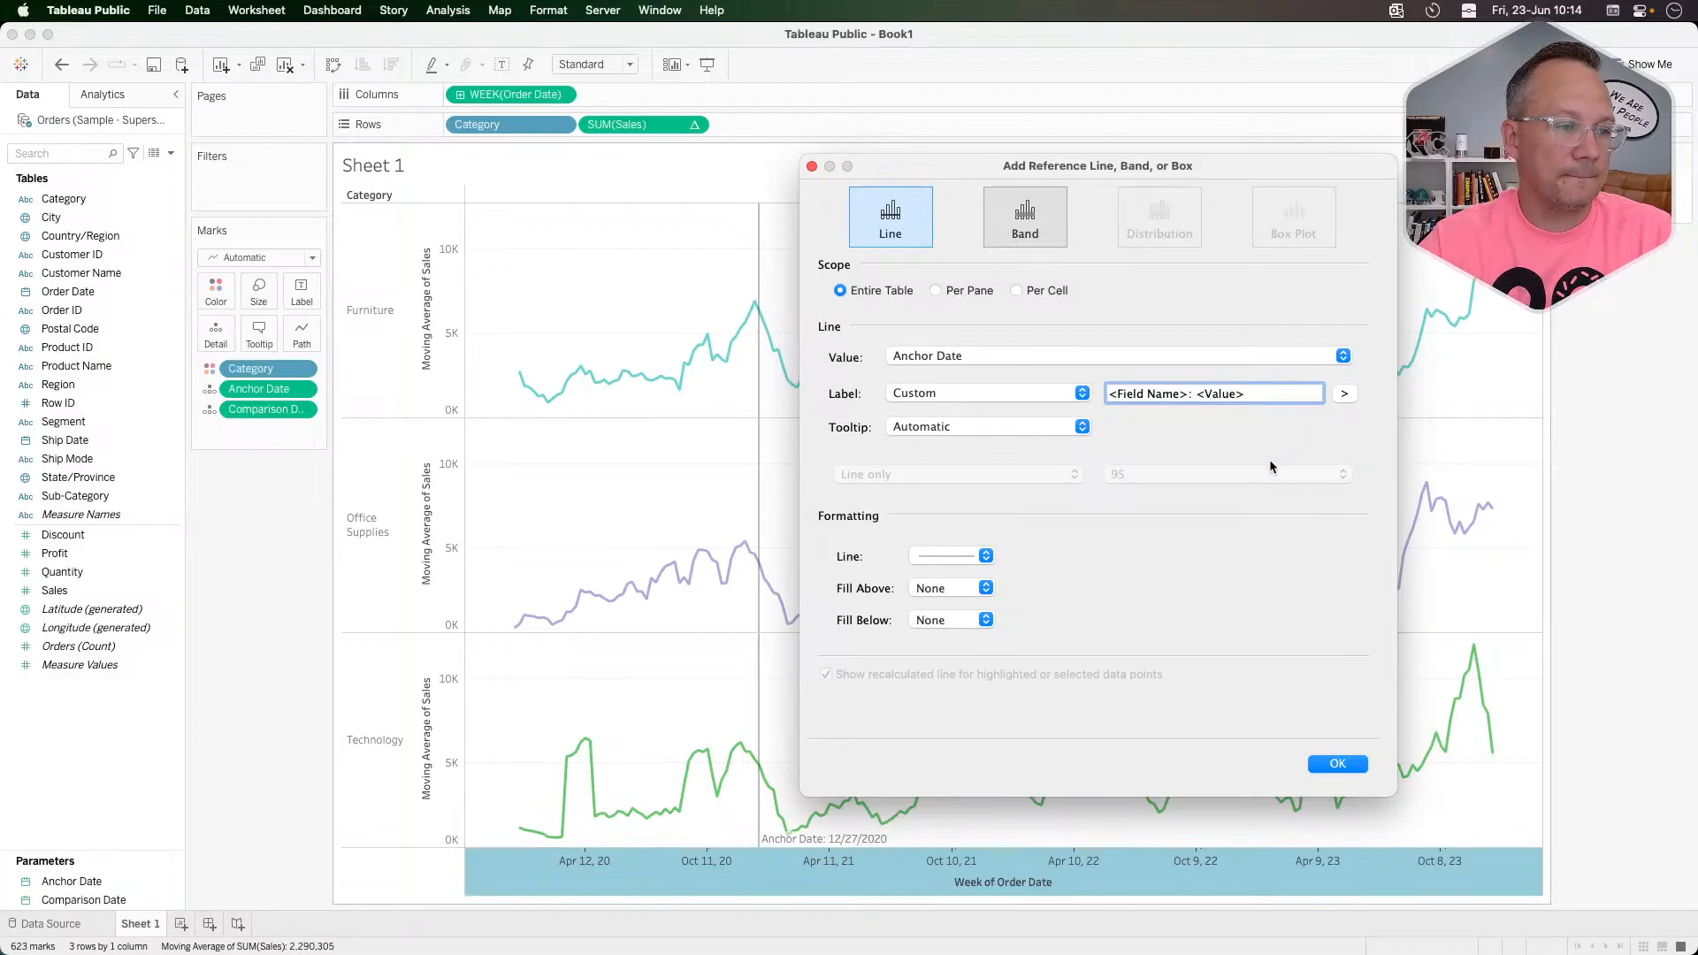
# Step: Set the opacity of the Anchor Date reference line to 56%
pyautogui.click(943, 557)
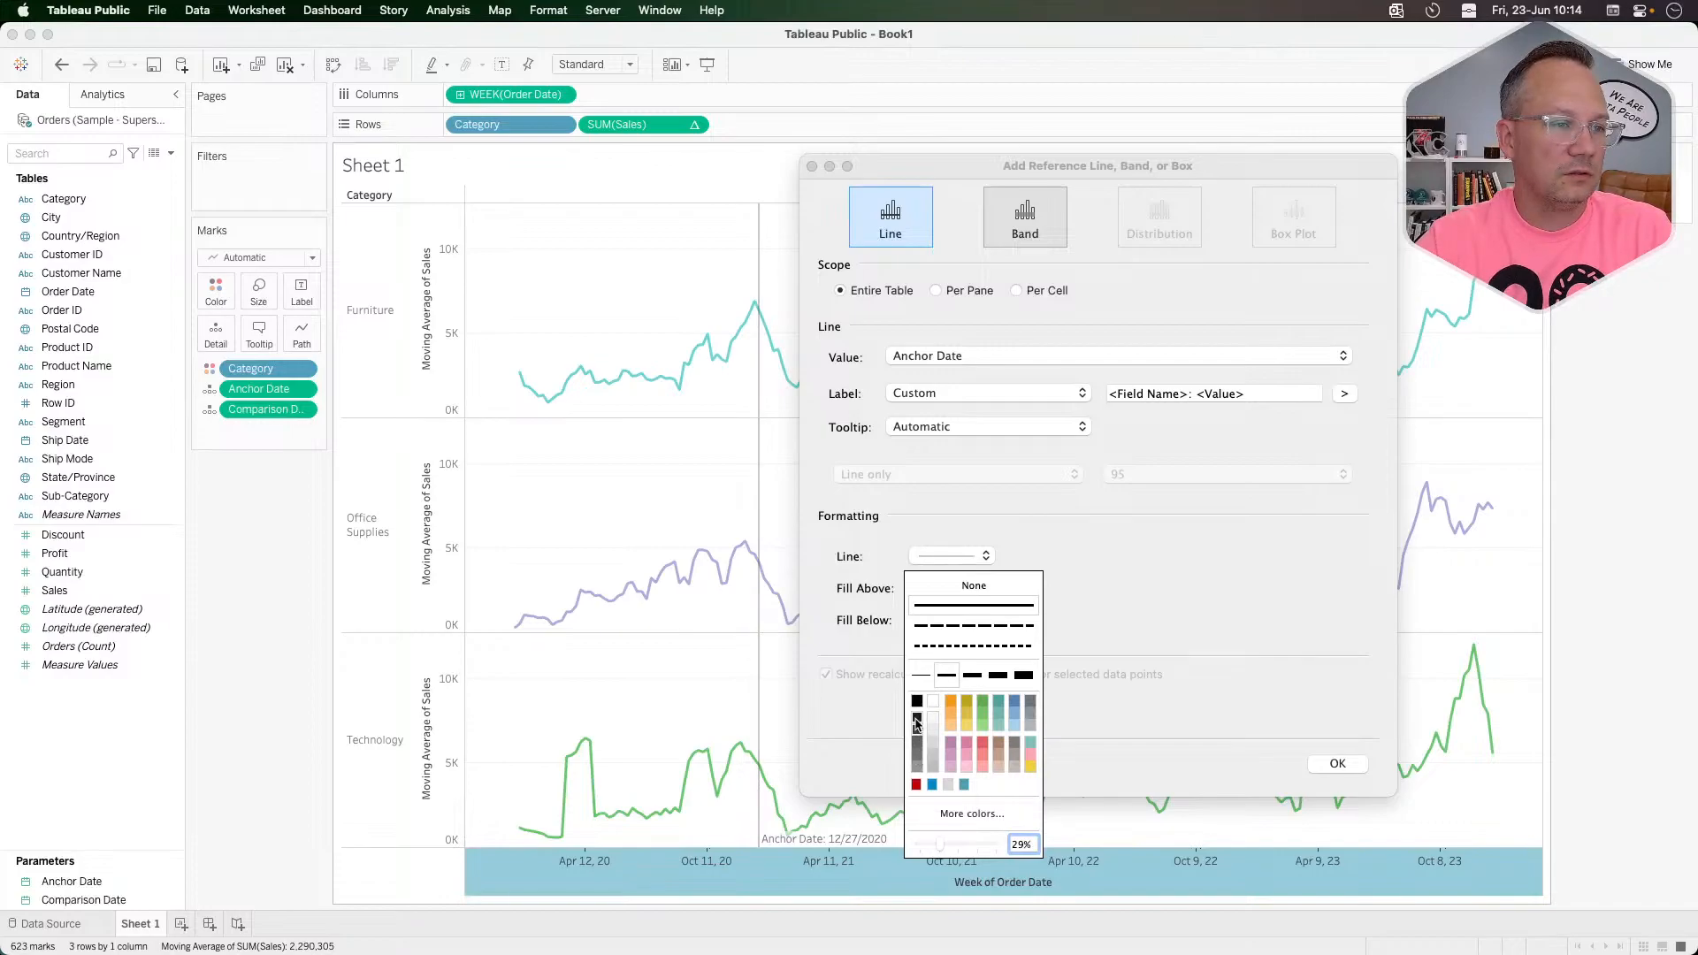
pyautogui.click(961, 847)
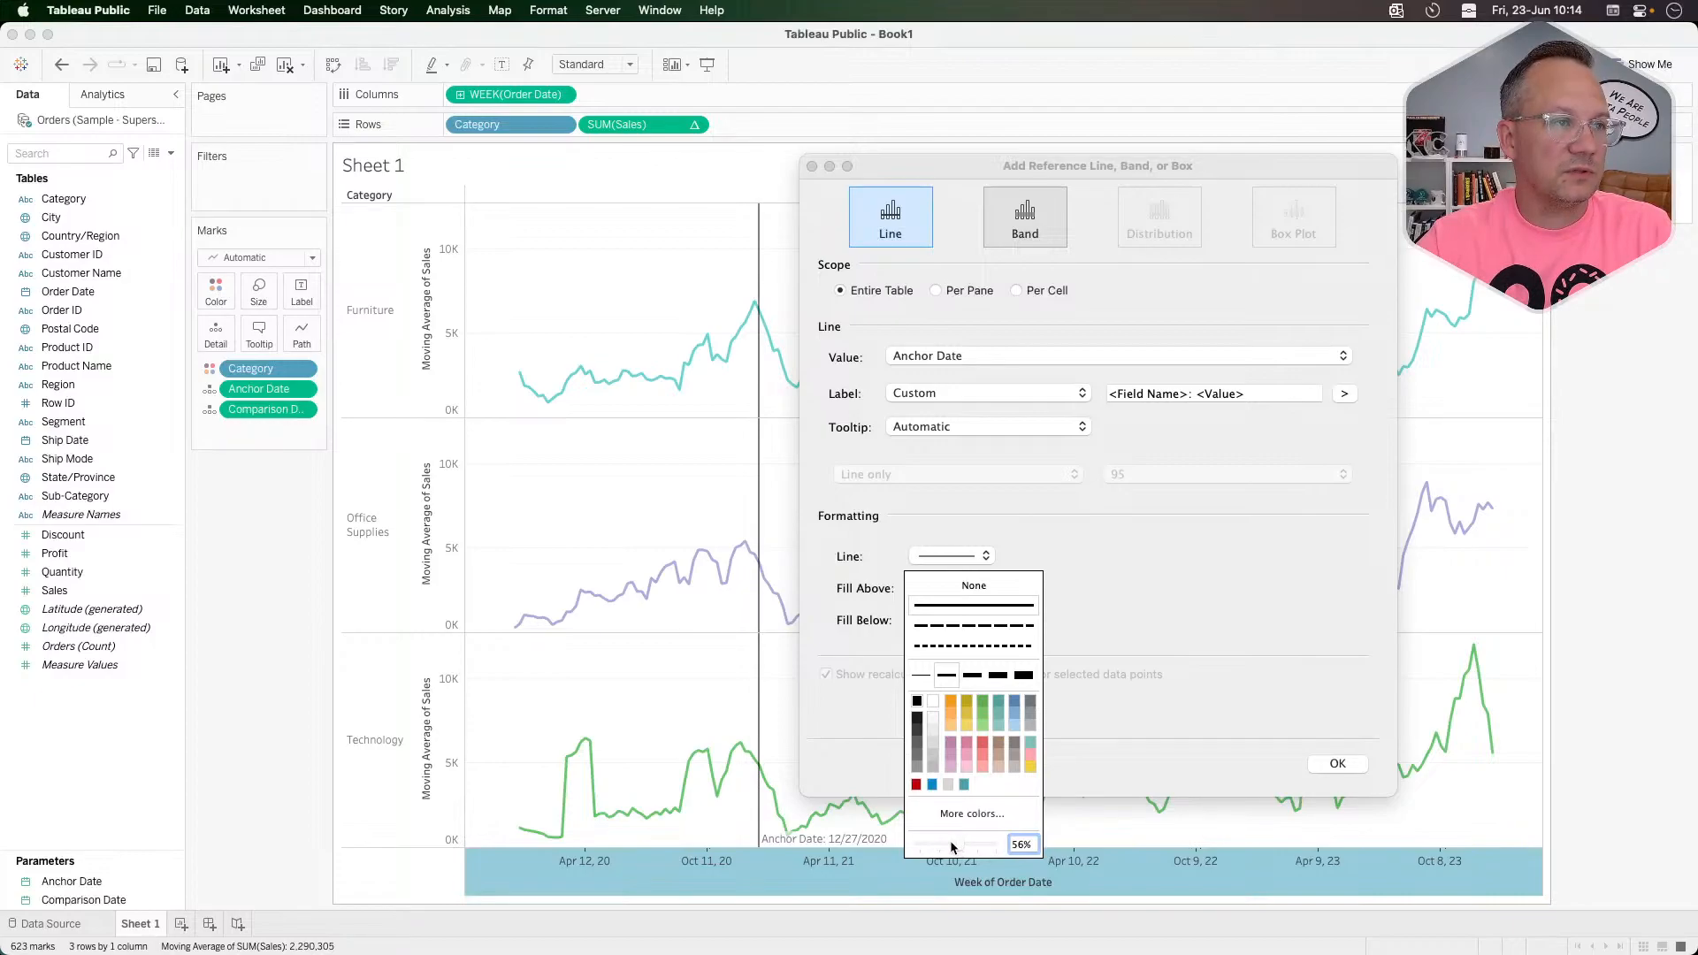
pyautogui.click(946, 674)
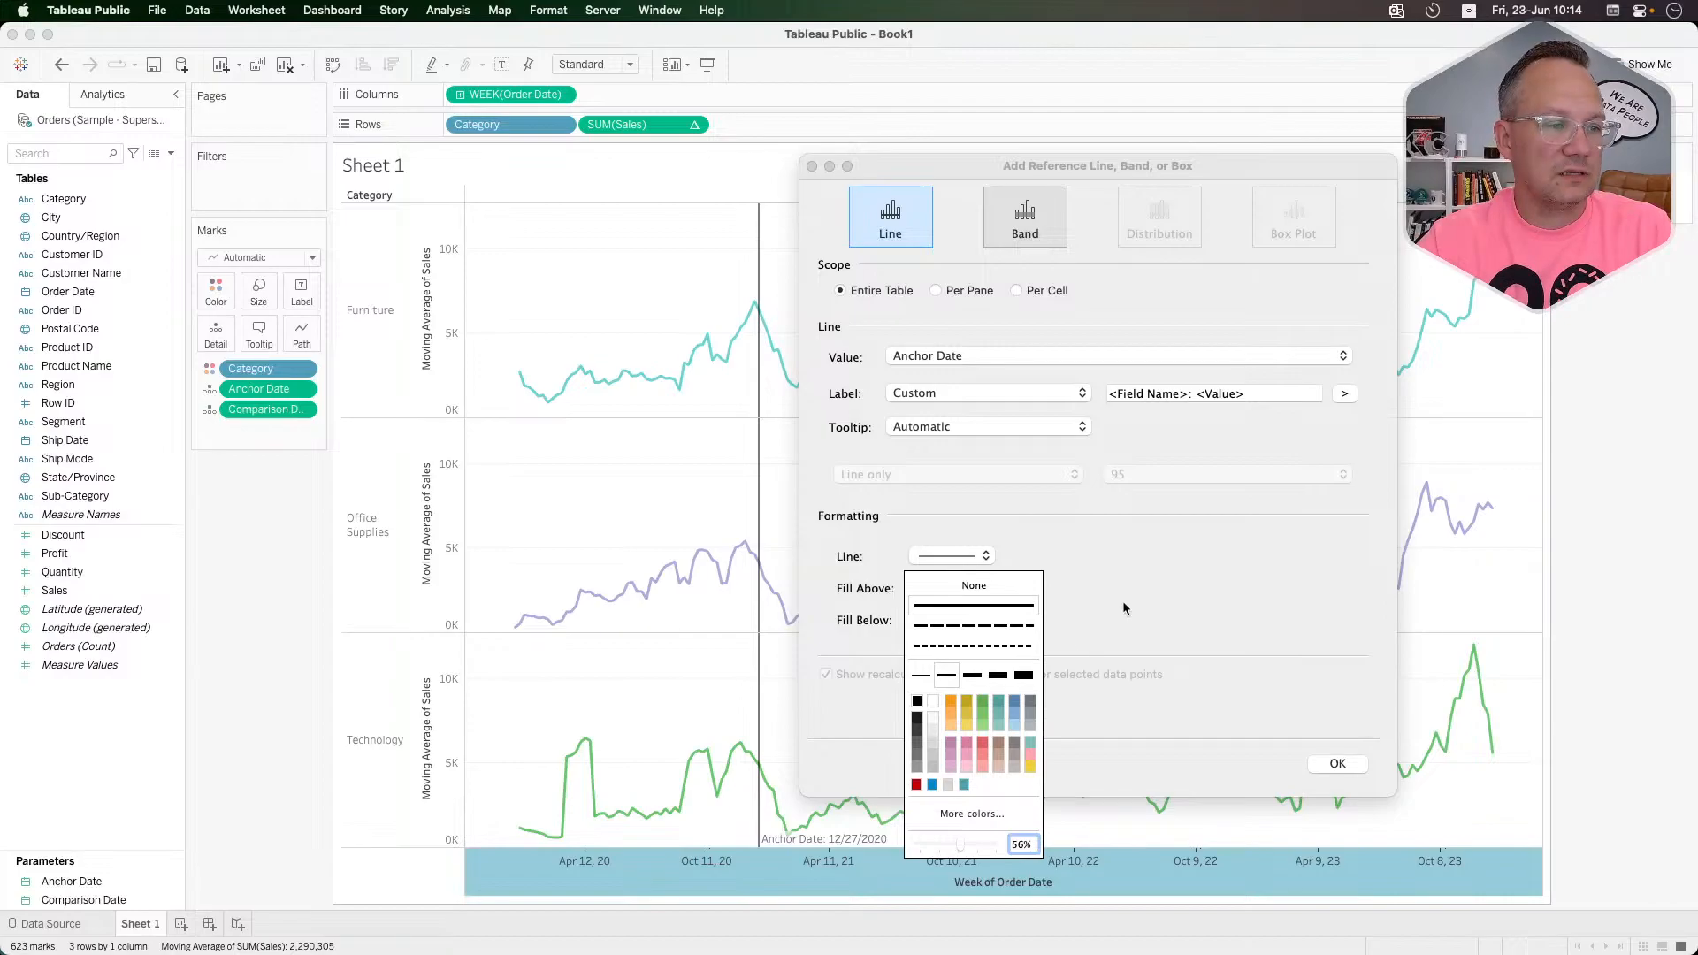
# Step: Finish the line formatting and apply the Anchor Date reference line to the chart
pyautogui.click(1162, 576)
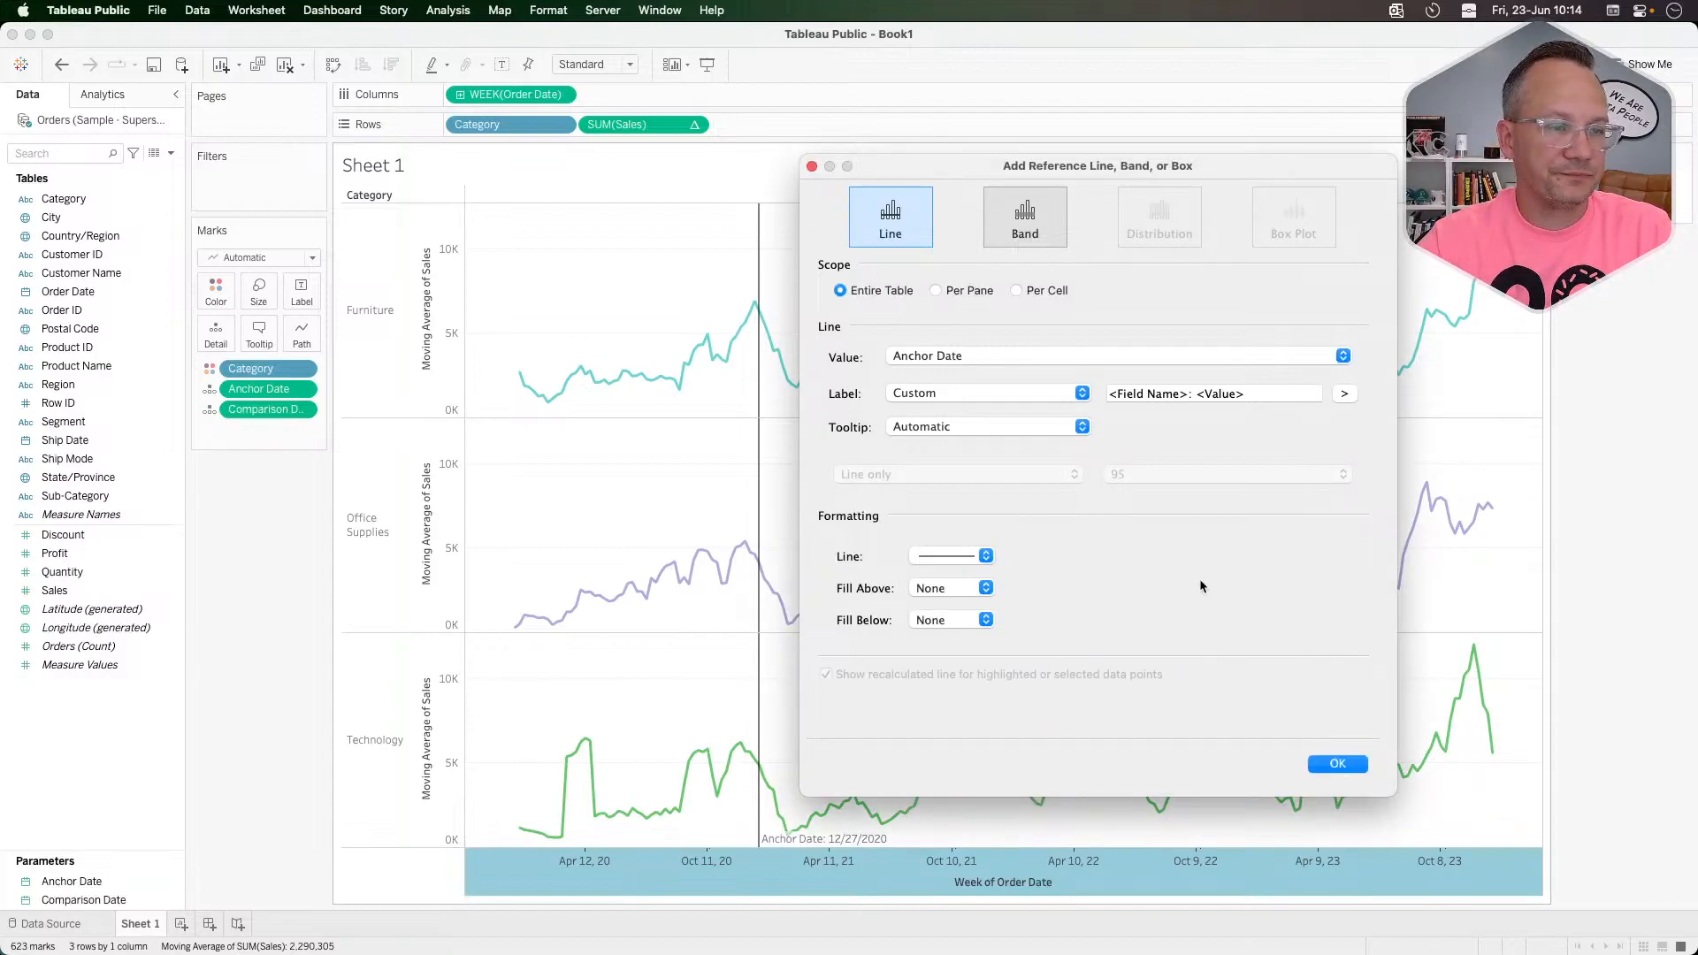
pyautogui.click(1338, 764)
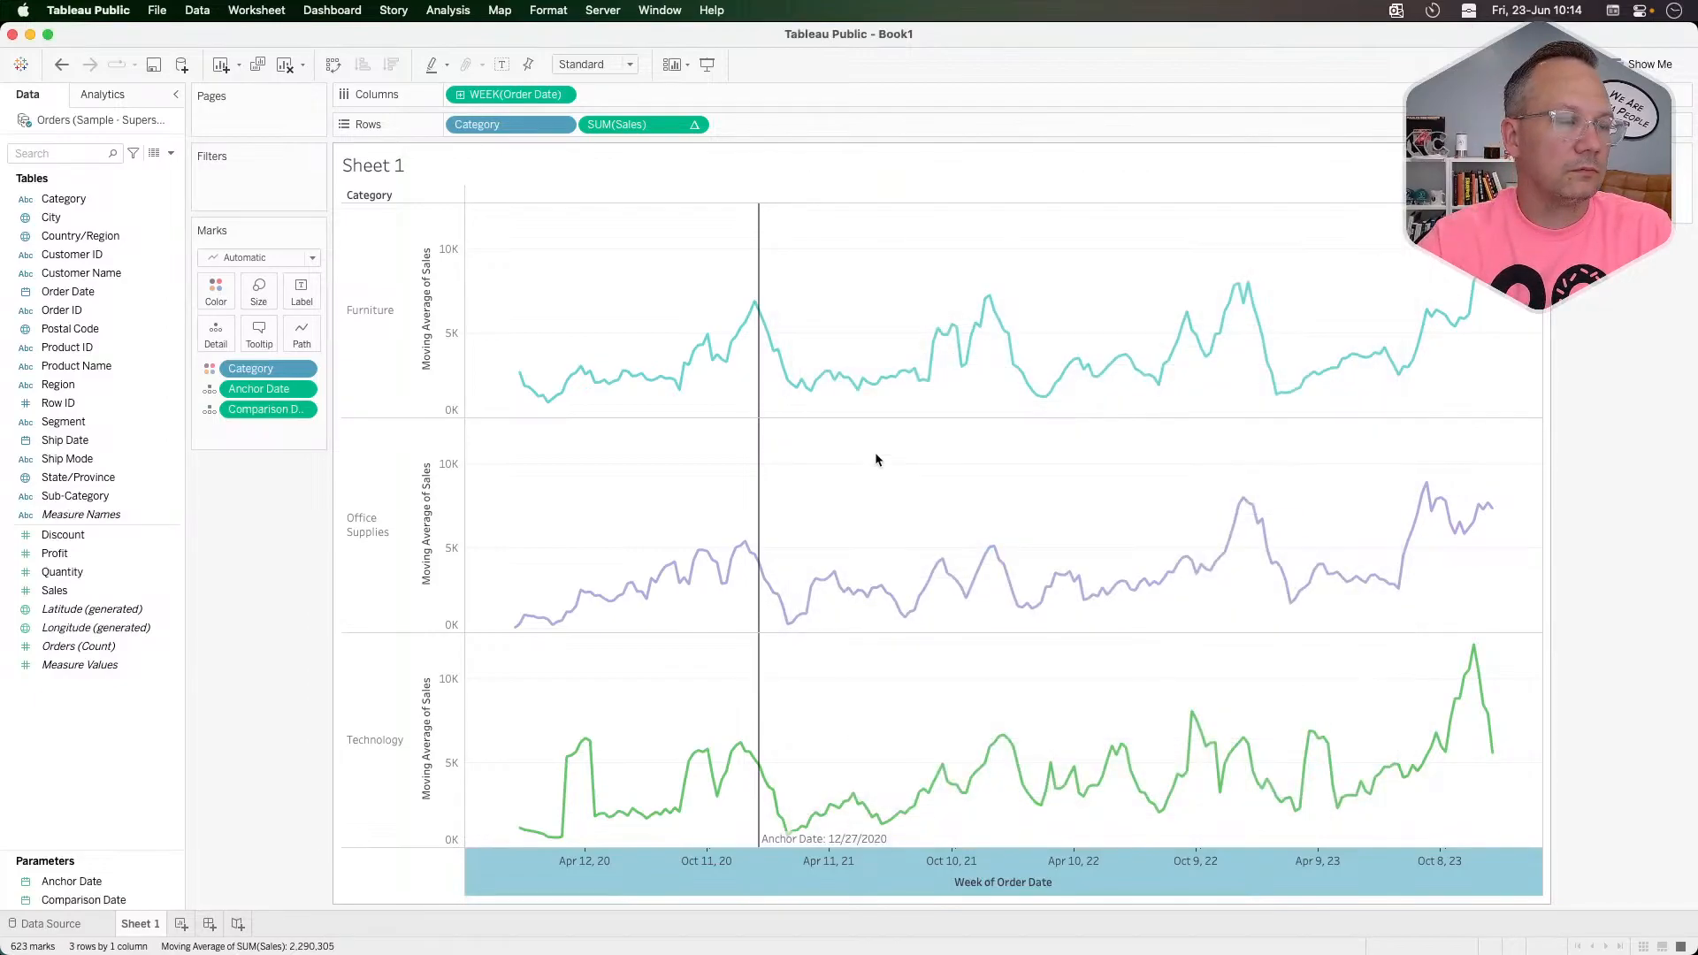
pyautogui.moveTo(764, 430)
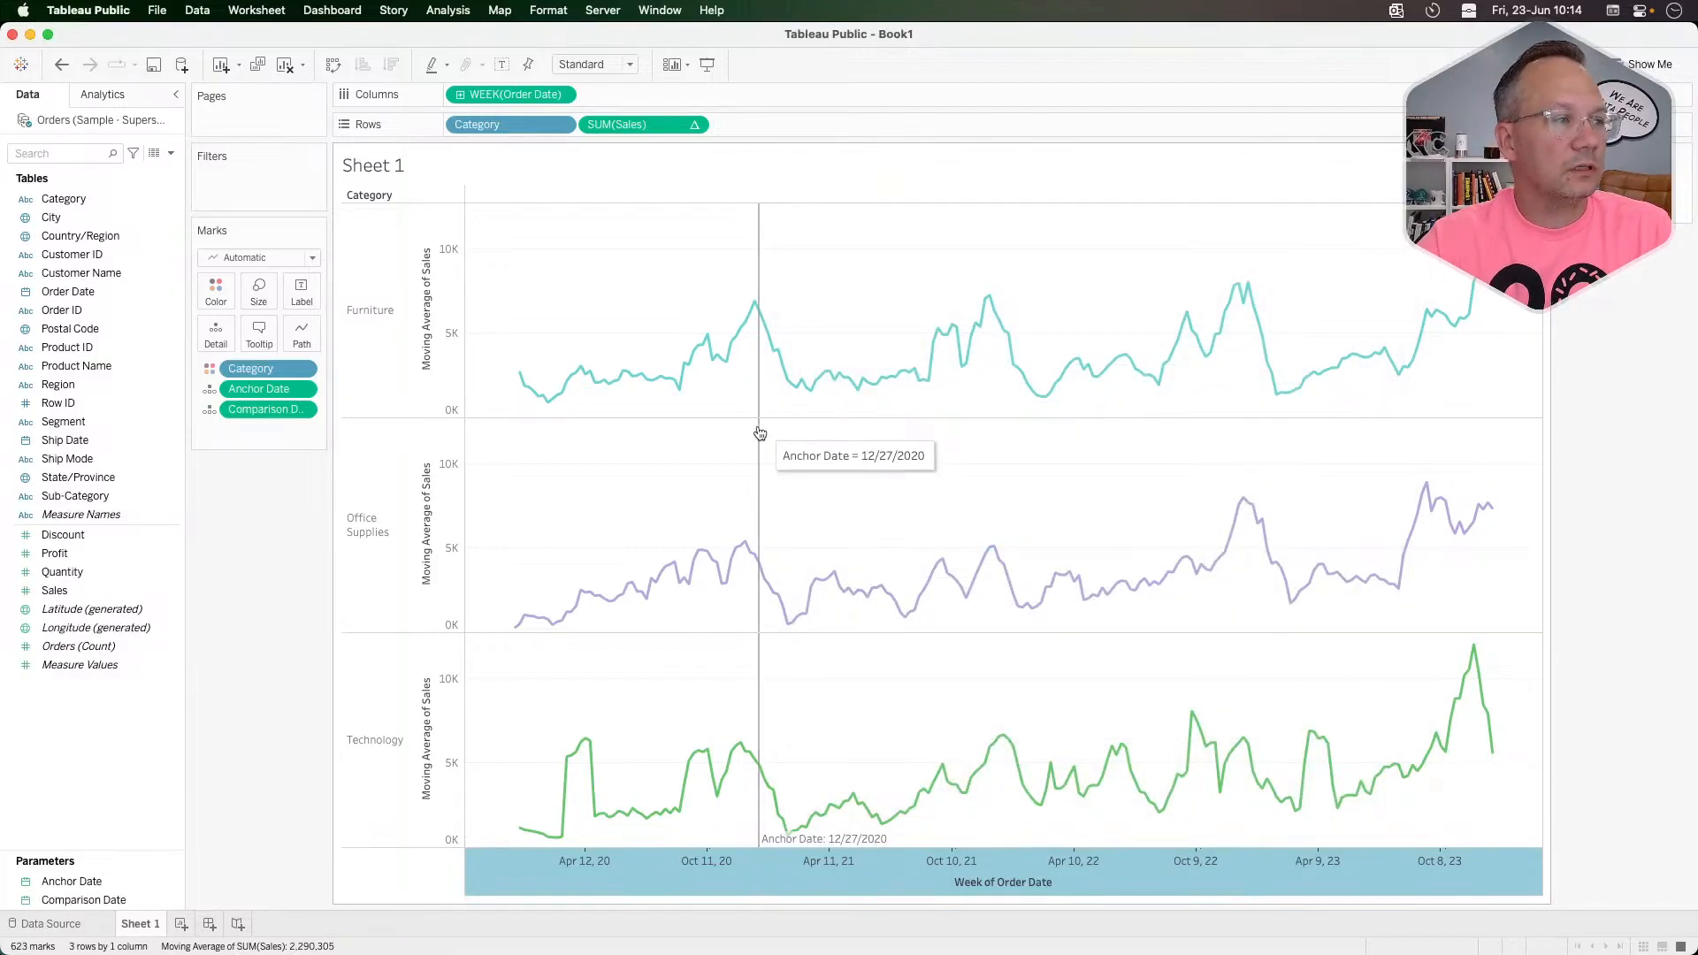
# Step: Start a second reference line on the Week of Order Date axis, scoped to the entire table, with Comparison Date as its value
pyautogui.rightClick(887, 854)
pyautogui.click(942, 811)
pyautogui.click(650, 304)
pyautogui.click(720, 369)
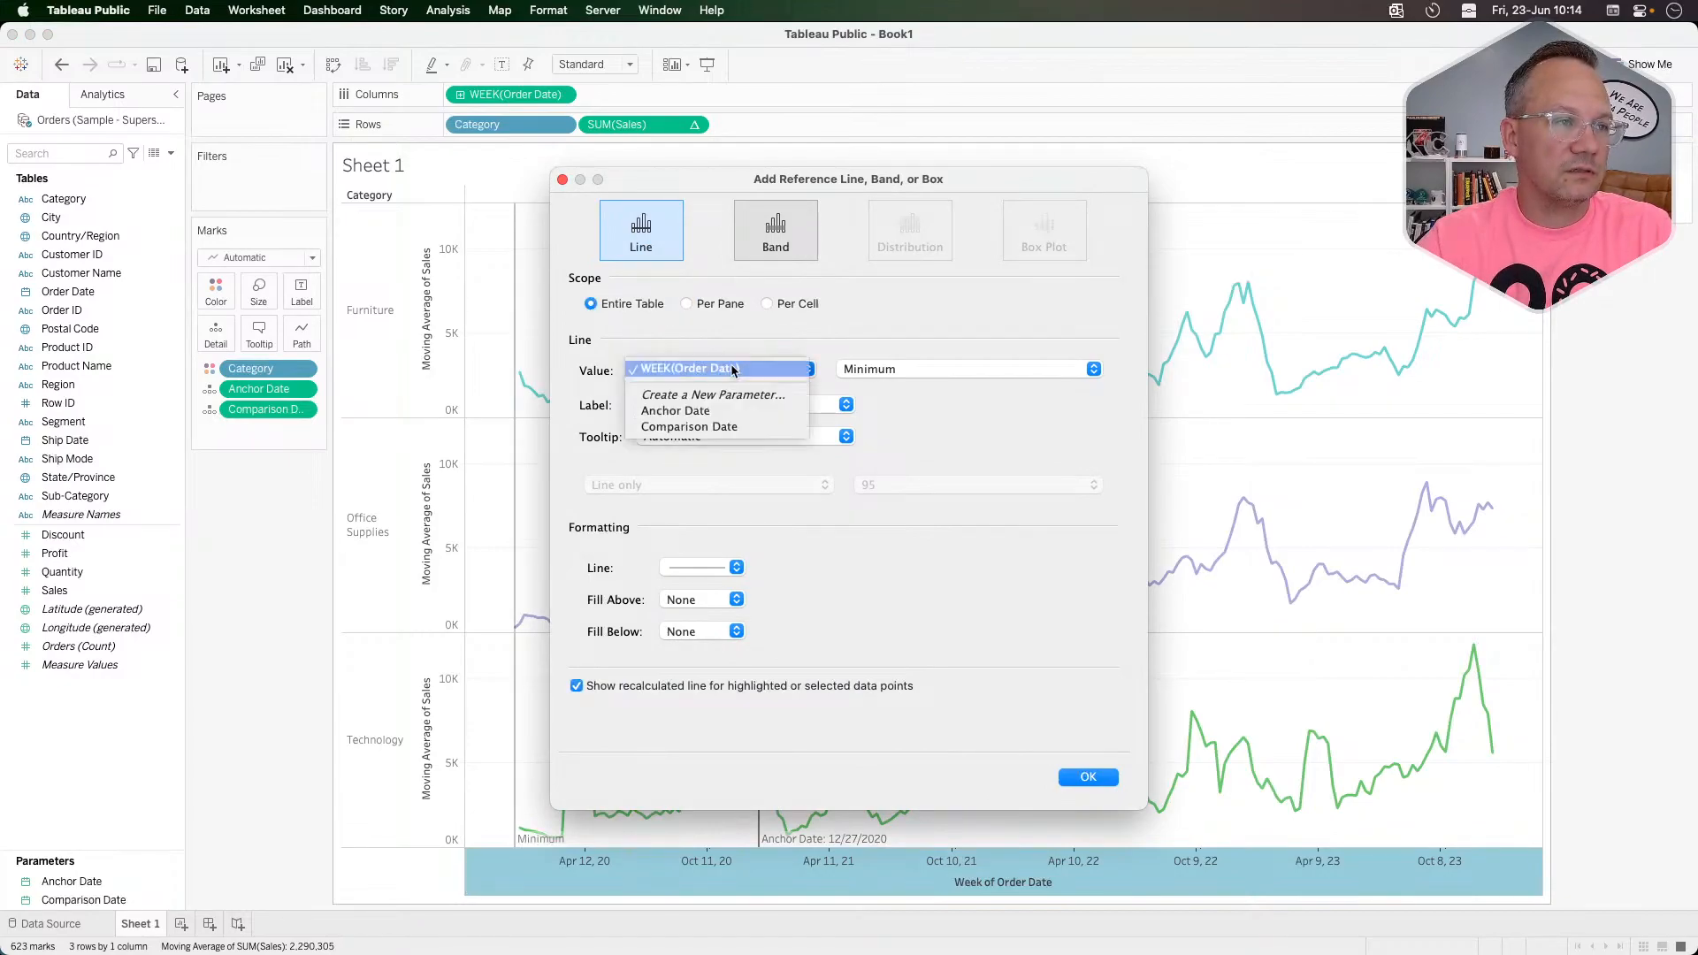
pyautogui.click(727, 427)
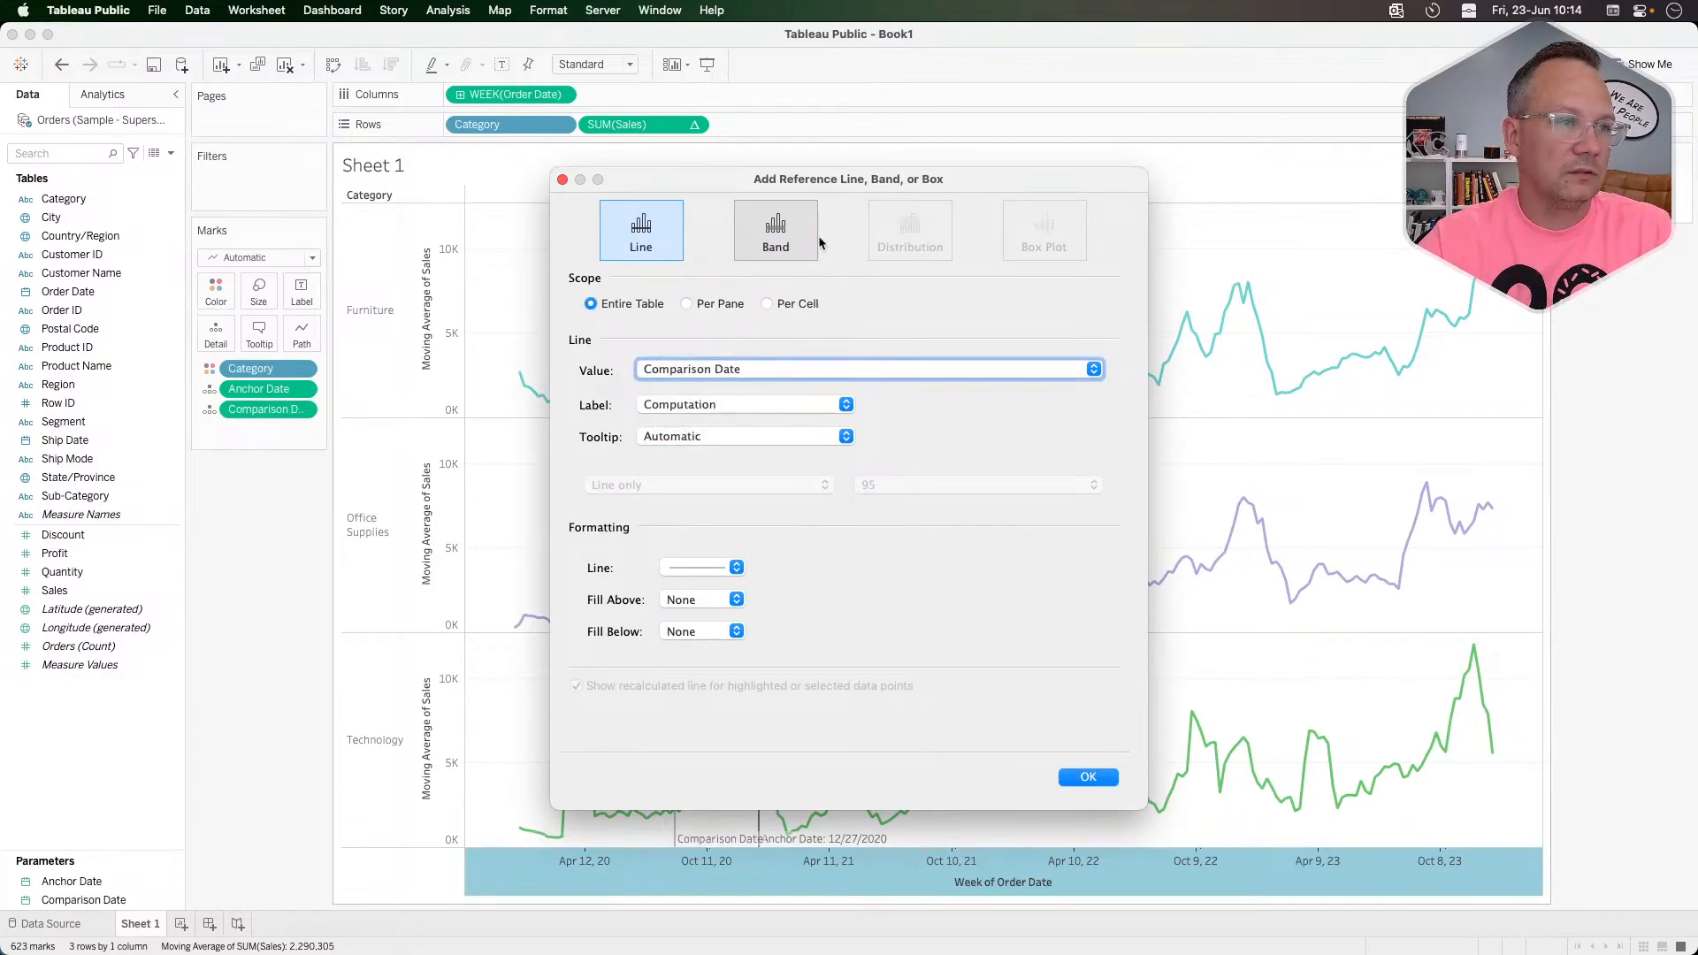
pyautogui.moveTo(849, 178); pyautogui.dragTo(1343, 149)
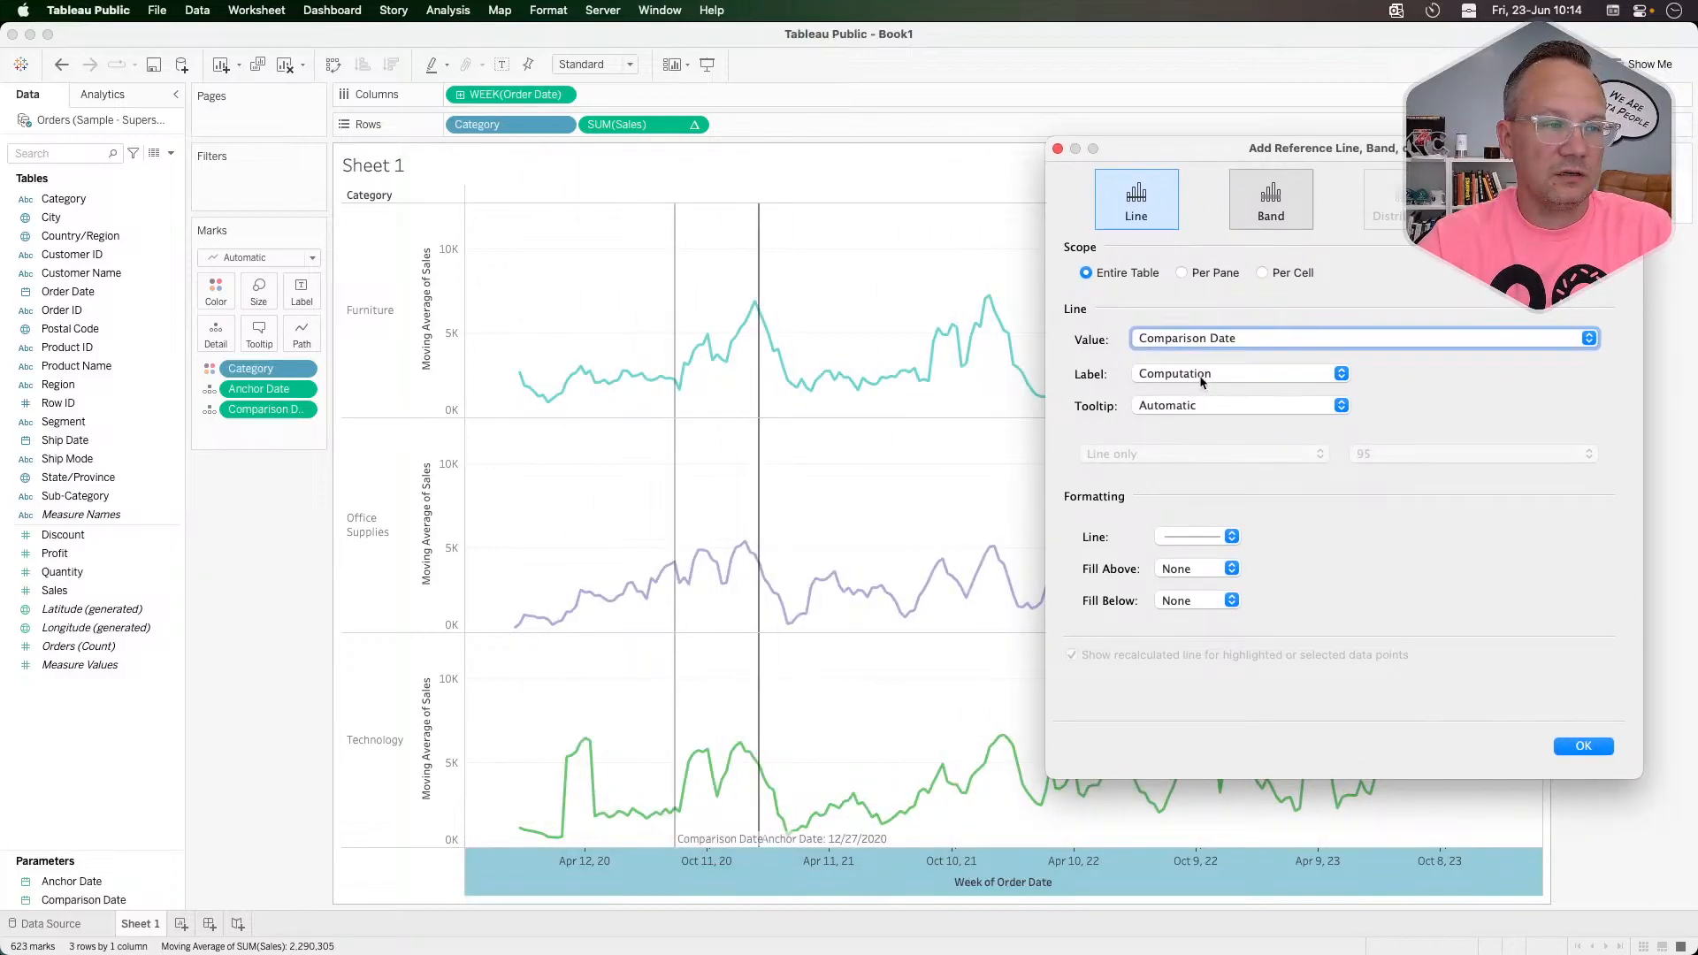
# Step: Give the Comparison Date reference line a custom label reading <Field Name>: <Value>, using the inserted field name and value placeholders
pyautogui.press('super+Tab')
pyautogui.press('super+Tab')
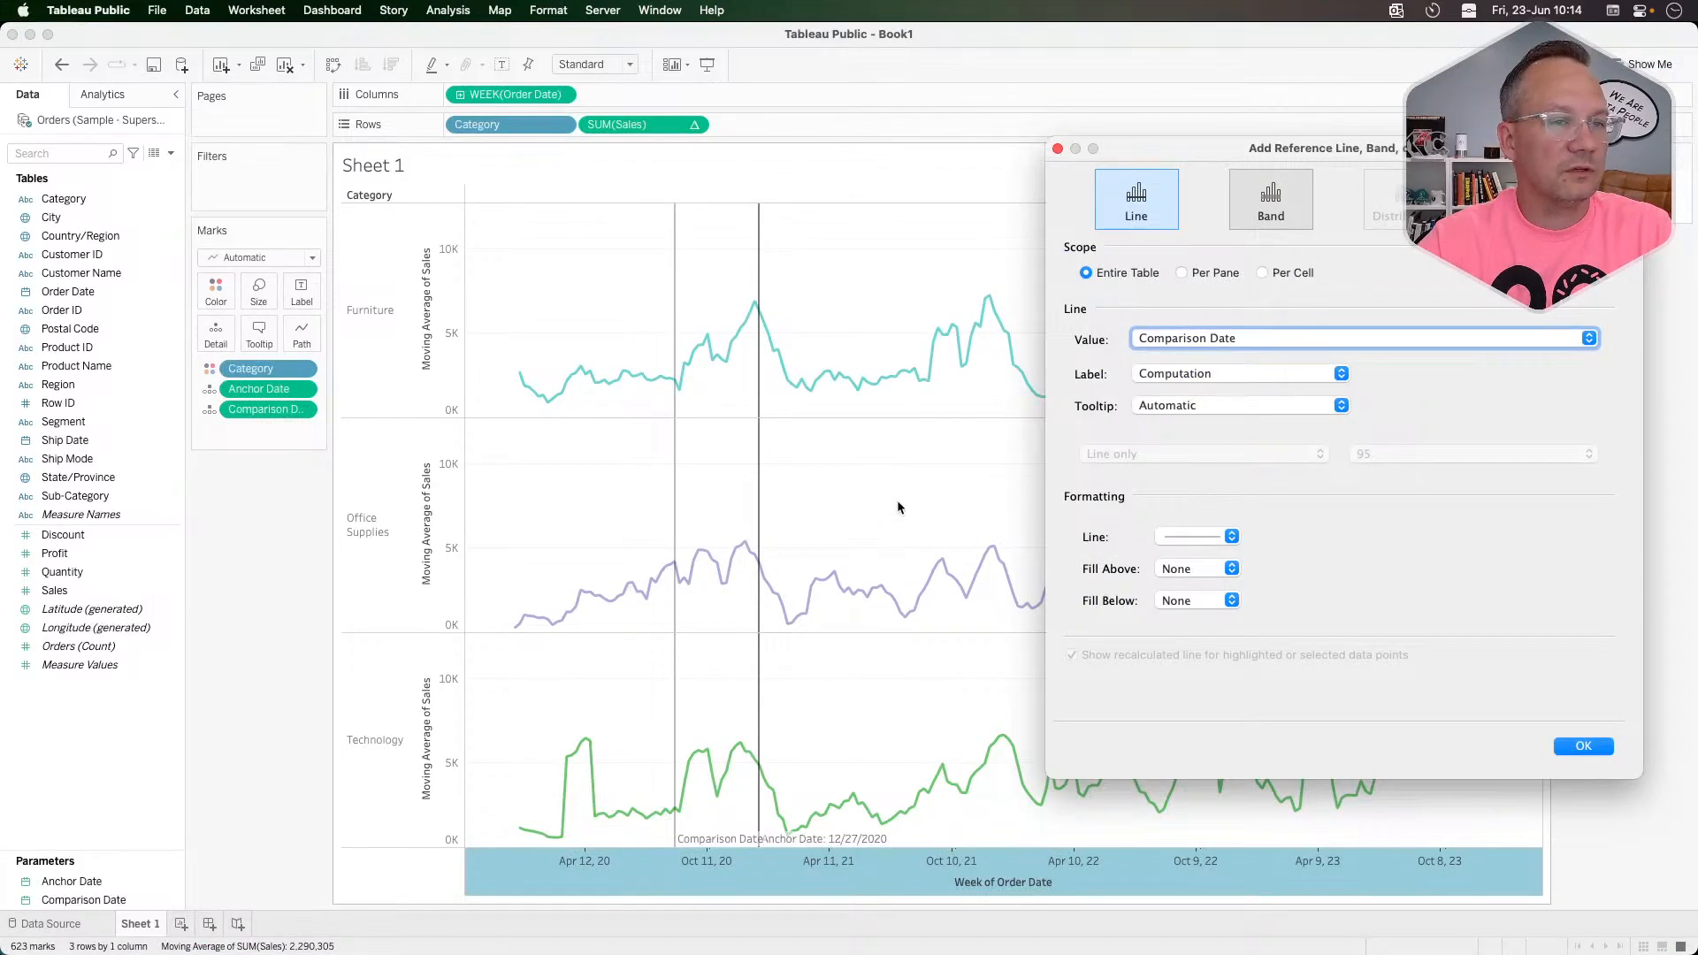
pyautogui.click(1224, 374)
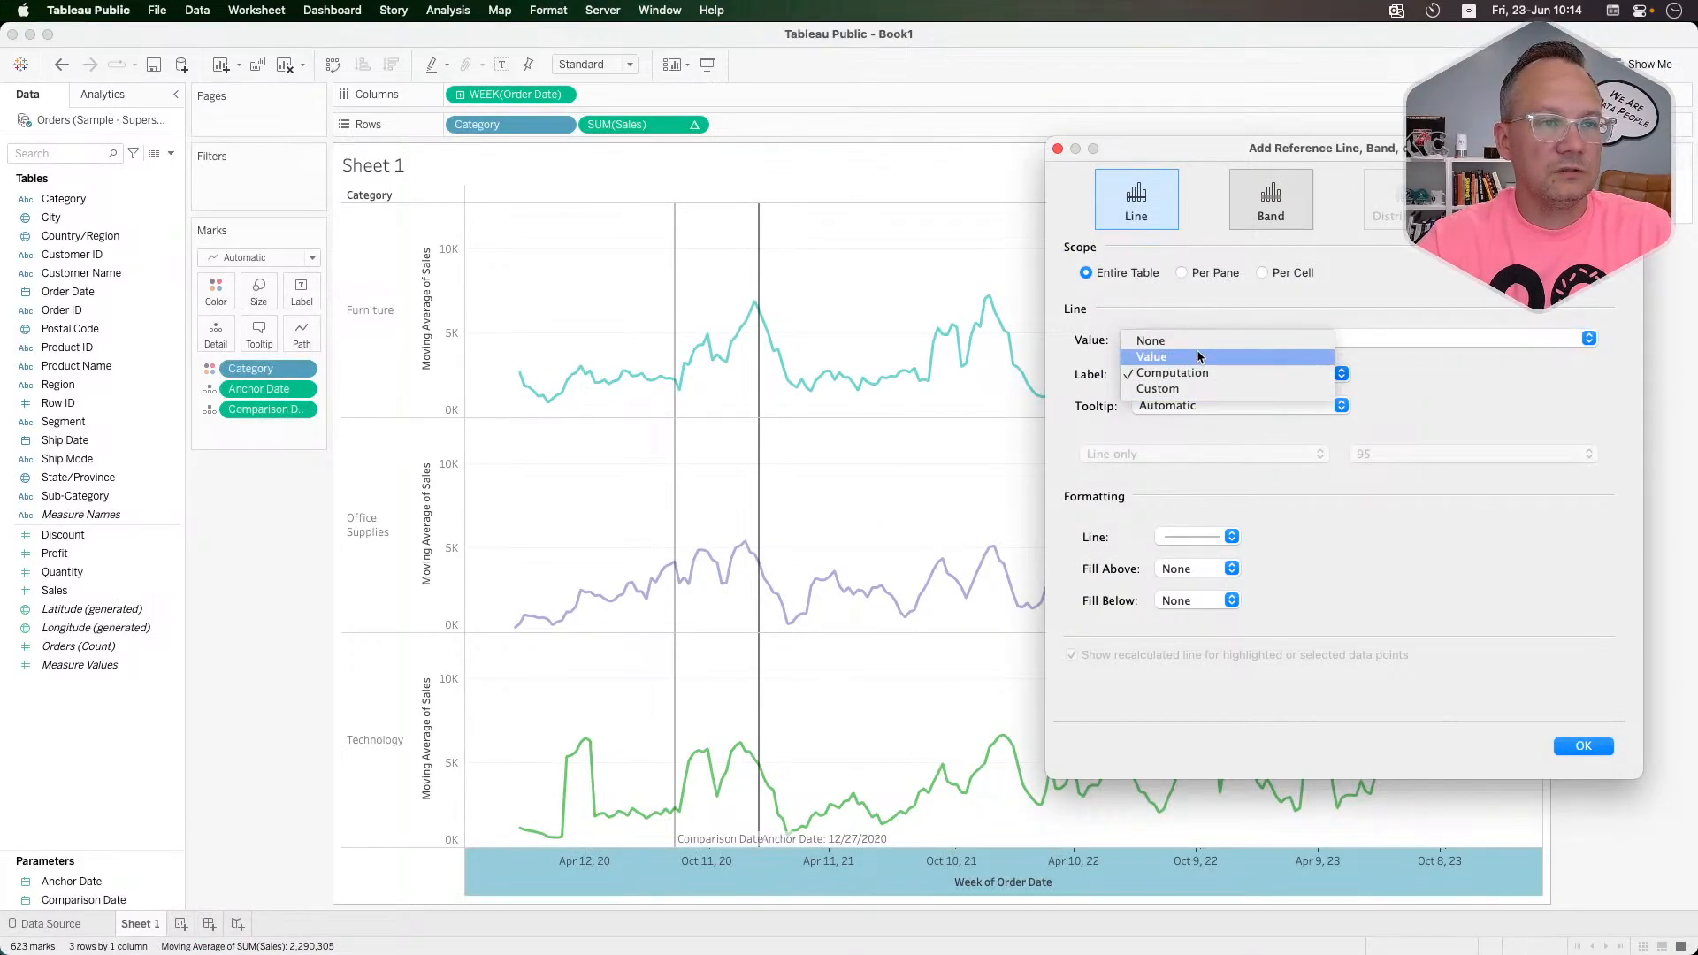
pyautogui.click(1198, 390)
pyautogui.click(1590, 378)
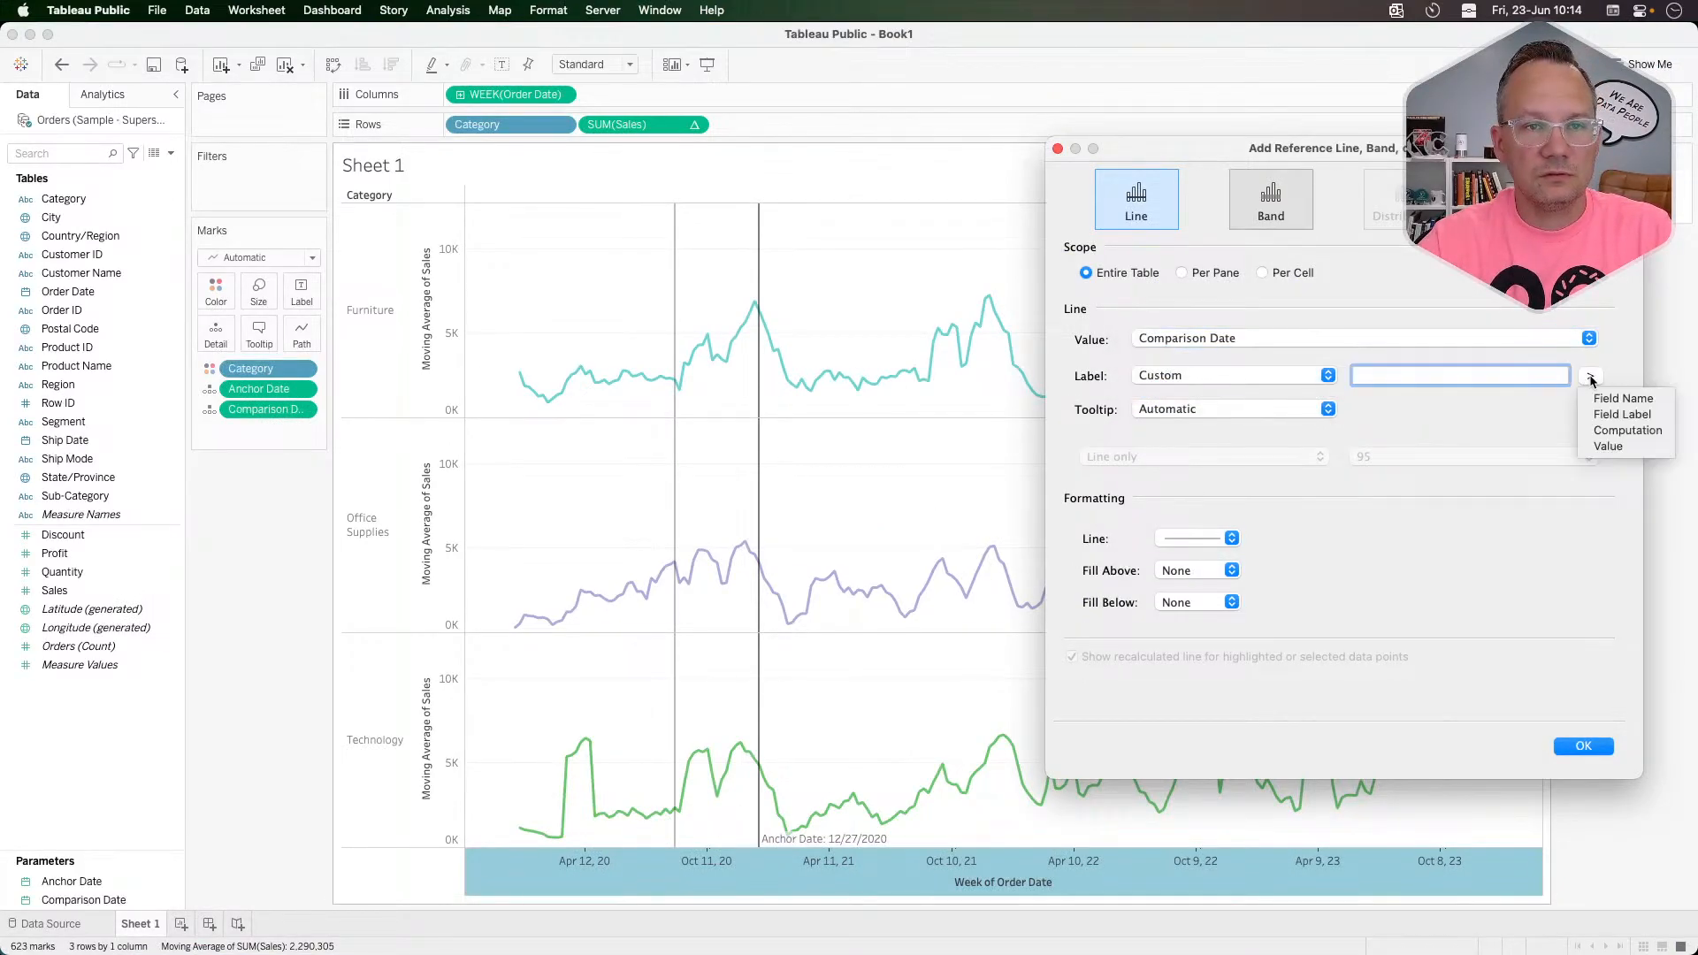
pyautogui.click(1640, 401)
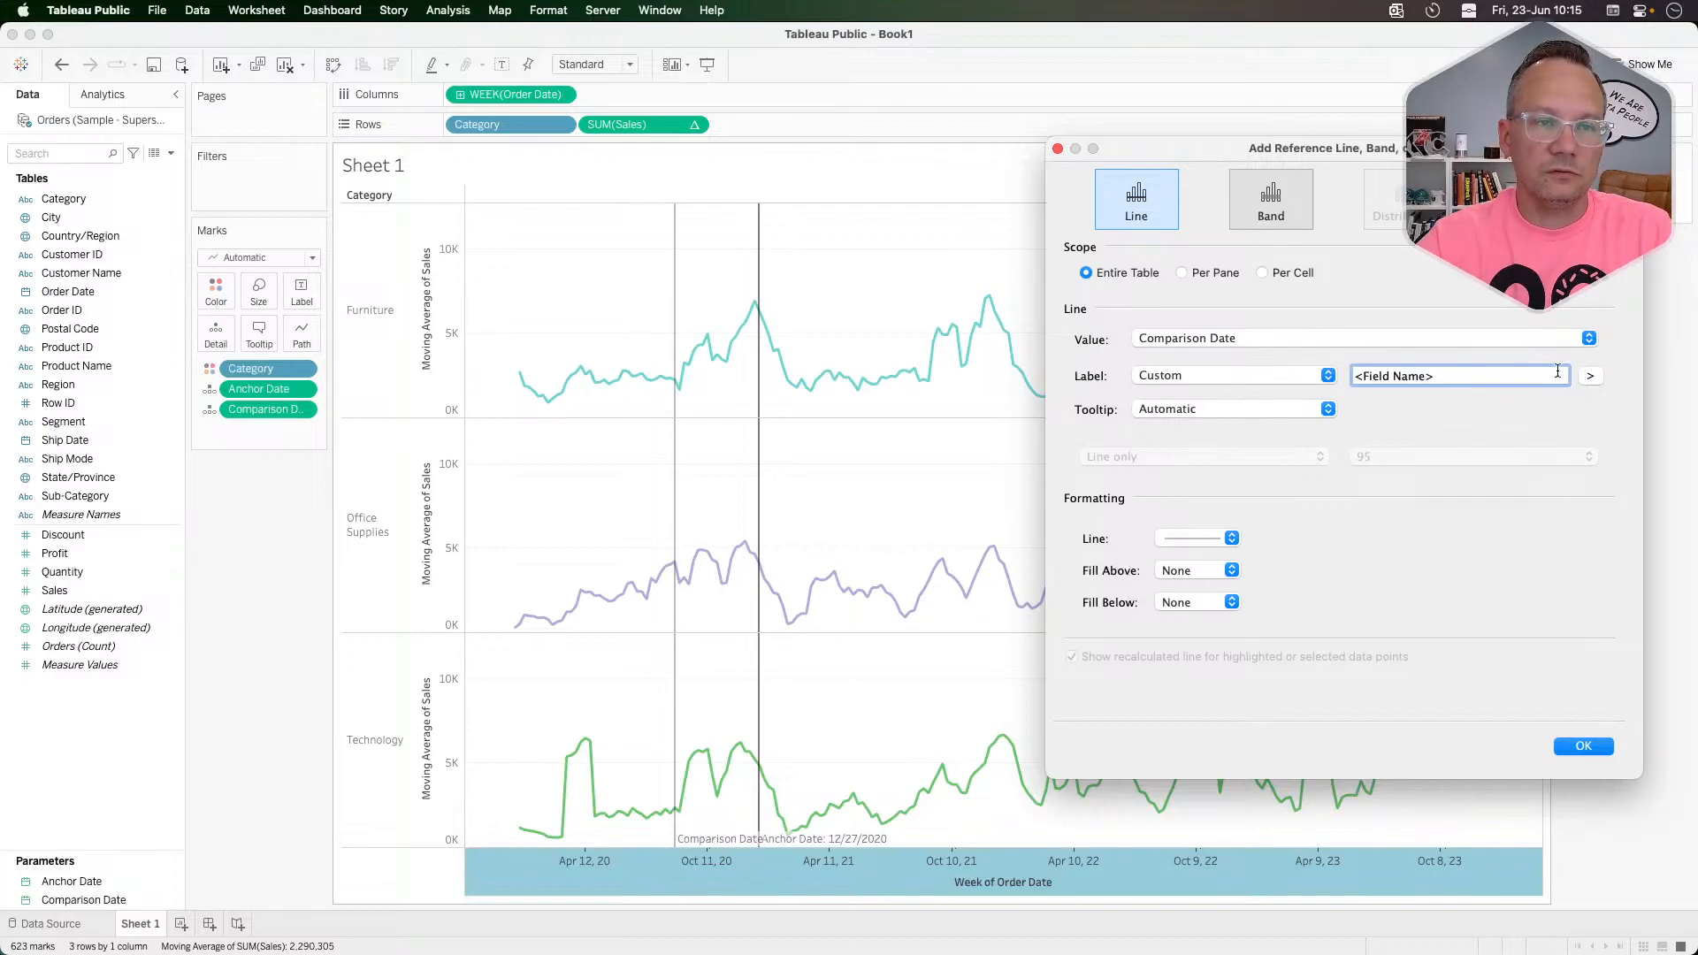
pyautogui.click(1598, 378)
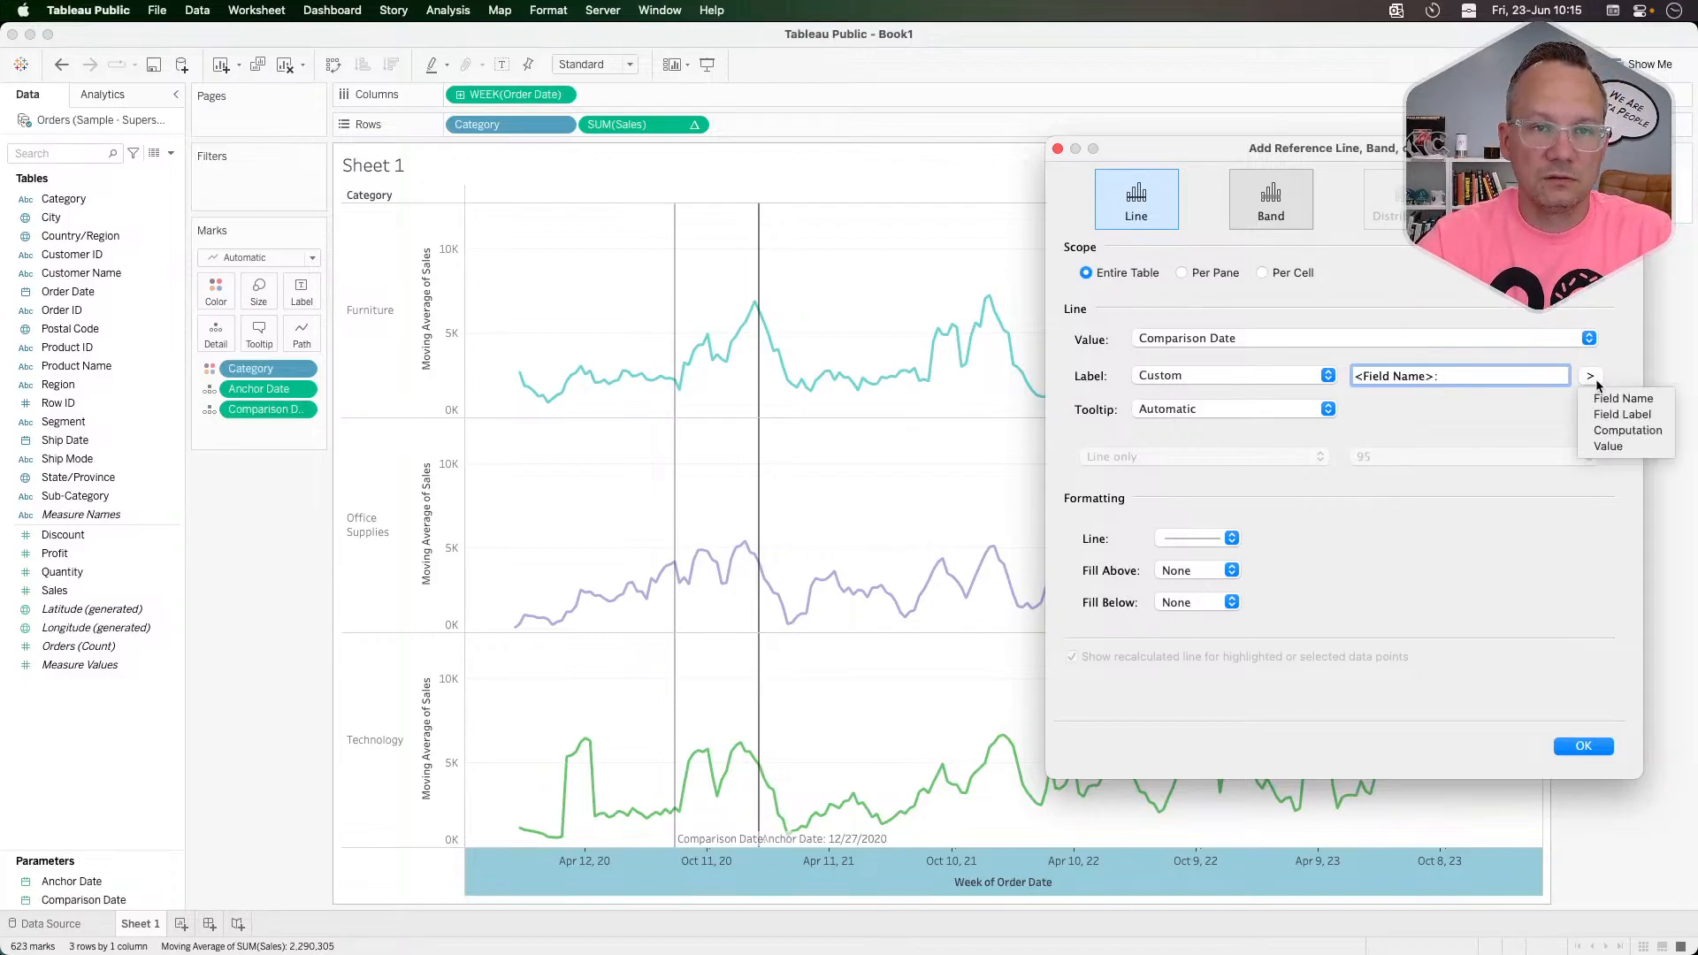
pyautogui.click(1609, 447)
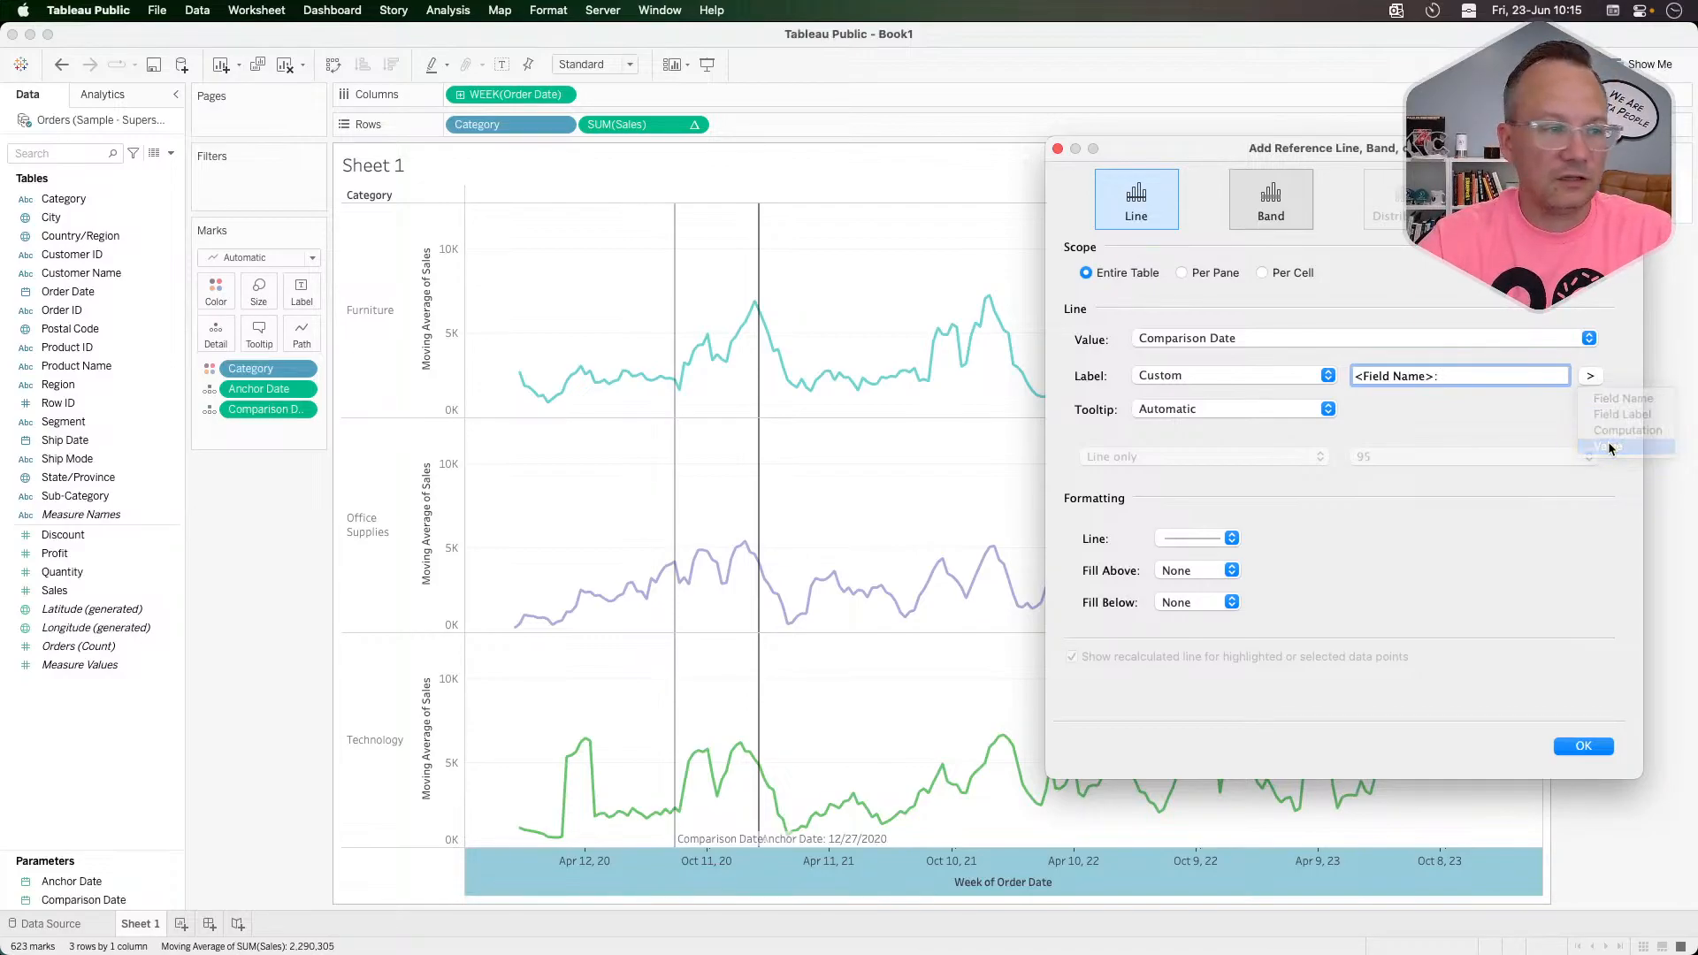
# Step: Check the line style in the challenge chart in Chrome, make the Comparison Date reference line dashed, and apply it
pyautogui.click(1209, 541)
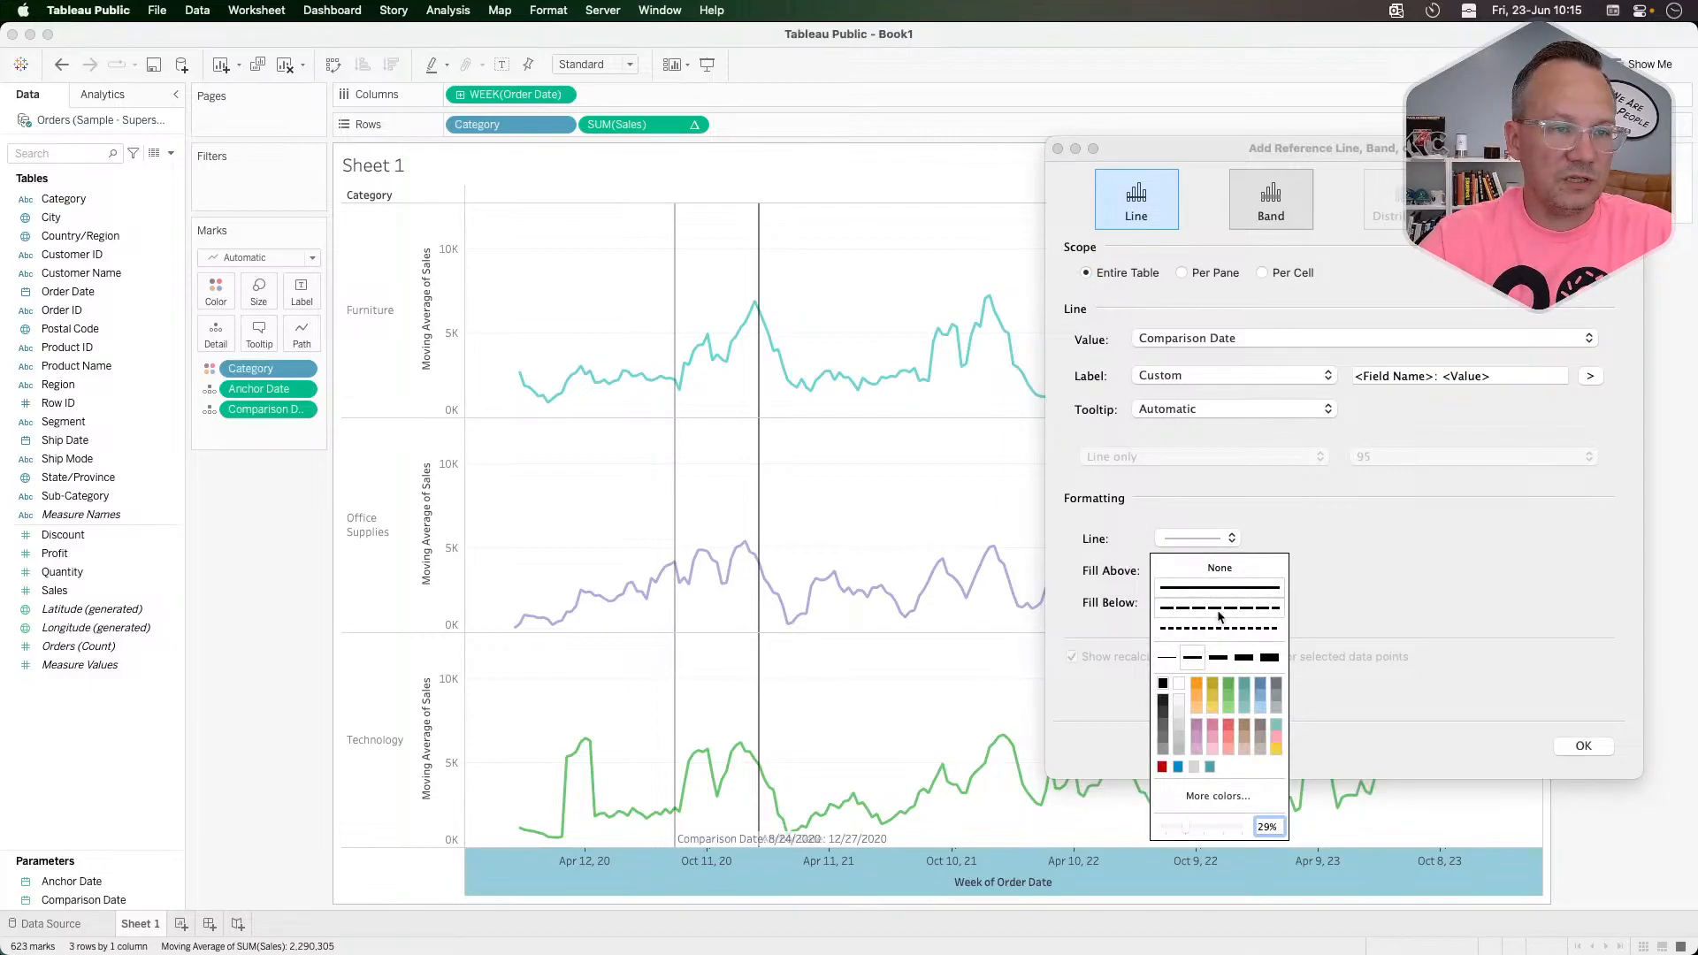
pyautogui.press('super+Tab')
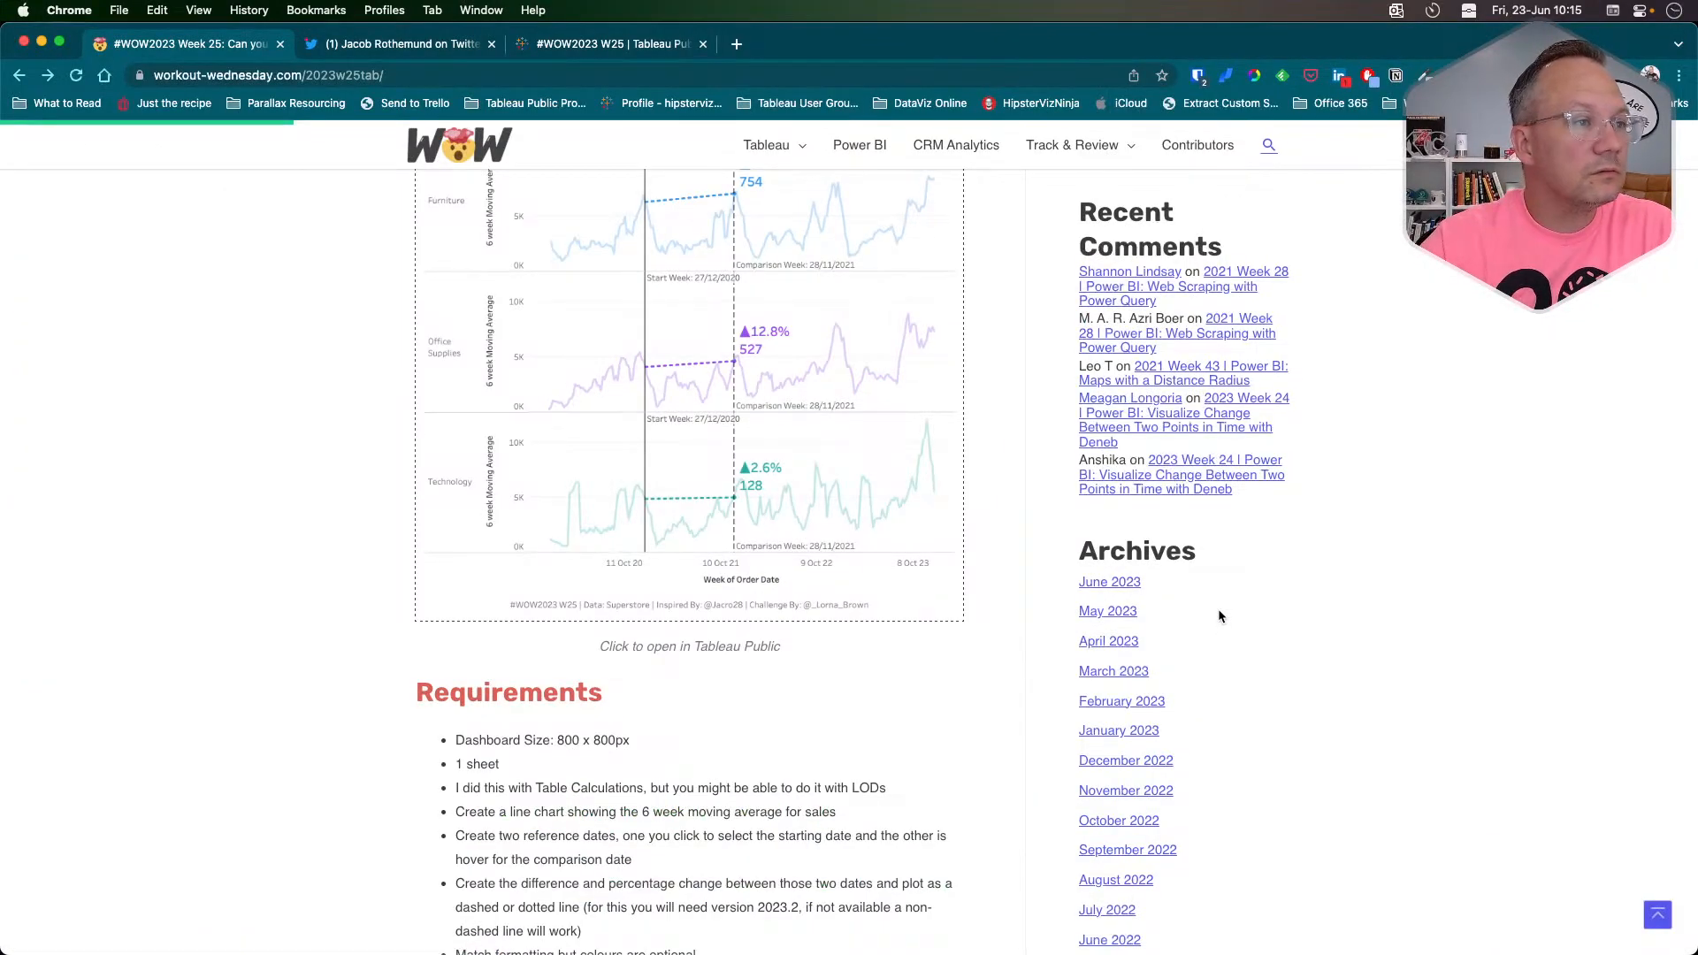
pyautogui.press('super+Tab')
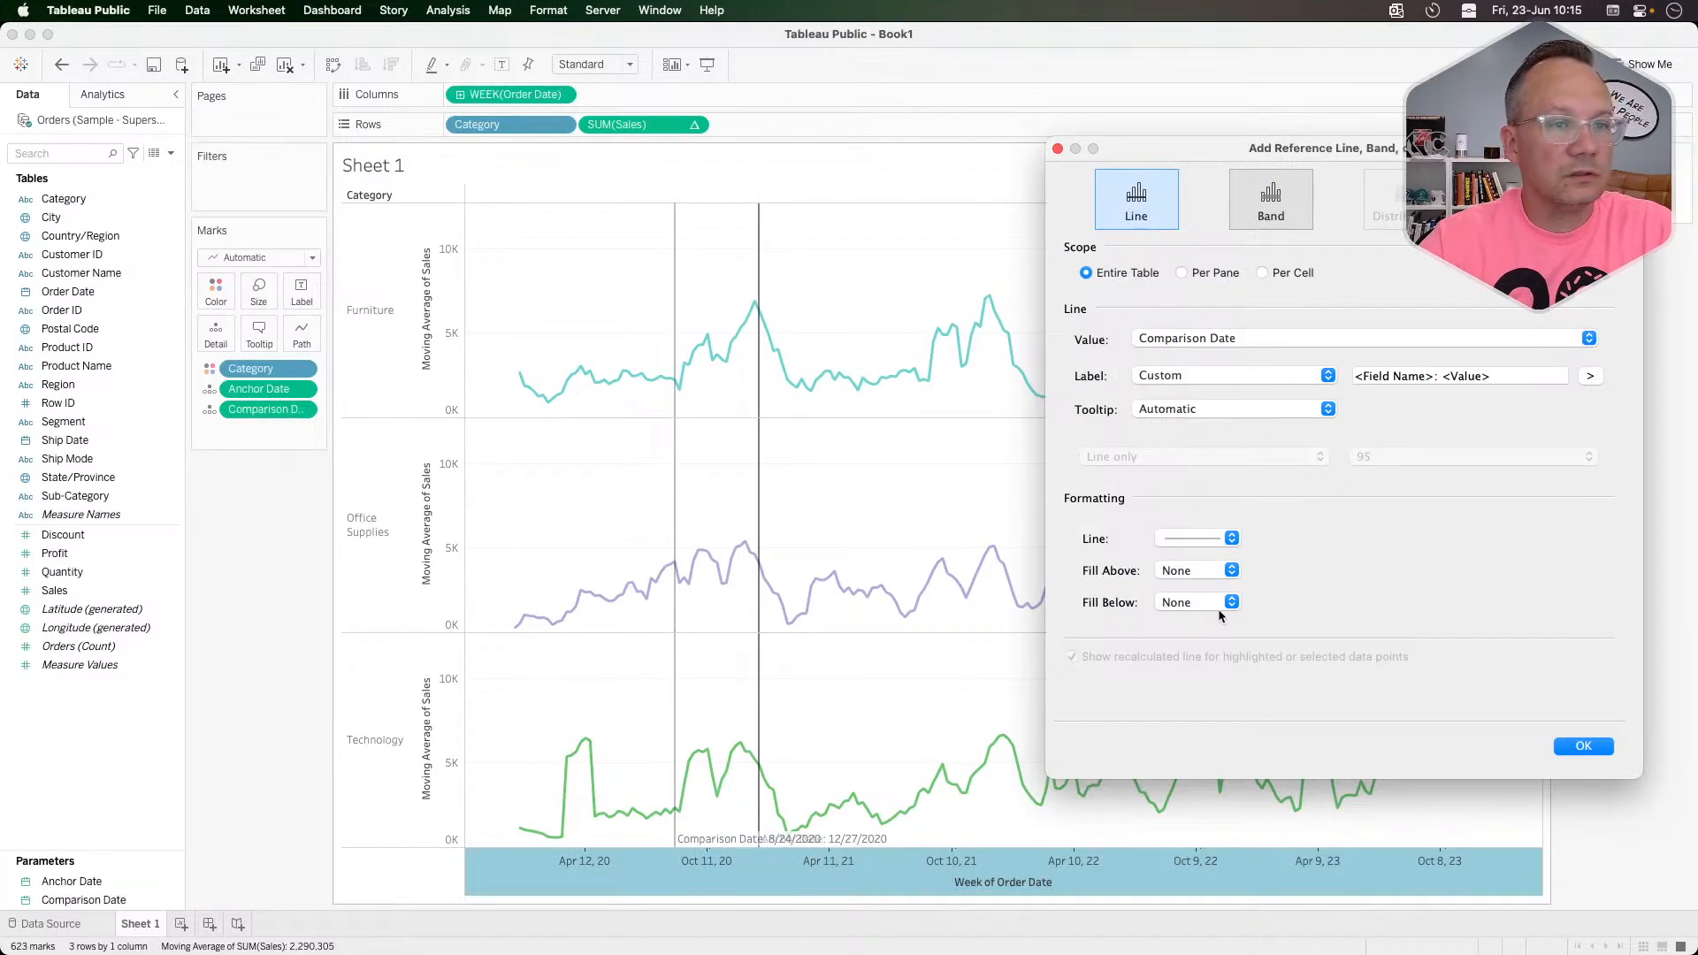
pyautogui.click(1197, 539)
pyautogui.click(1199, 610)
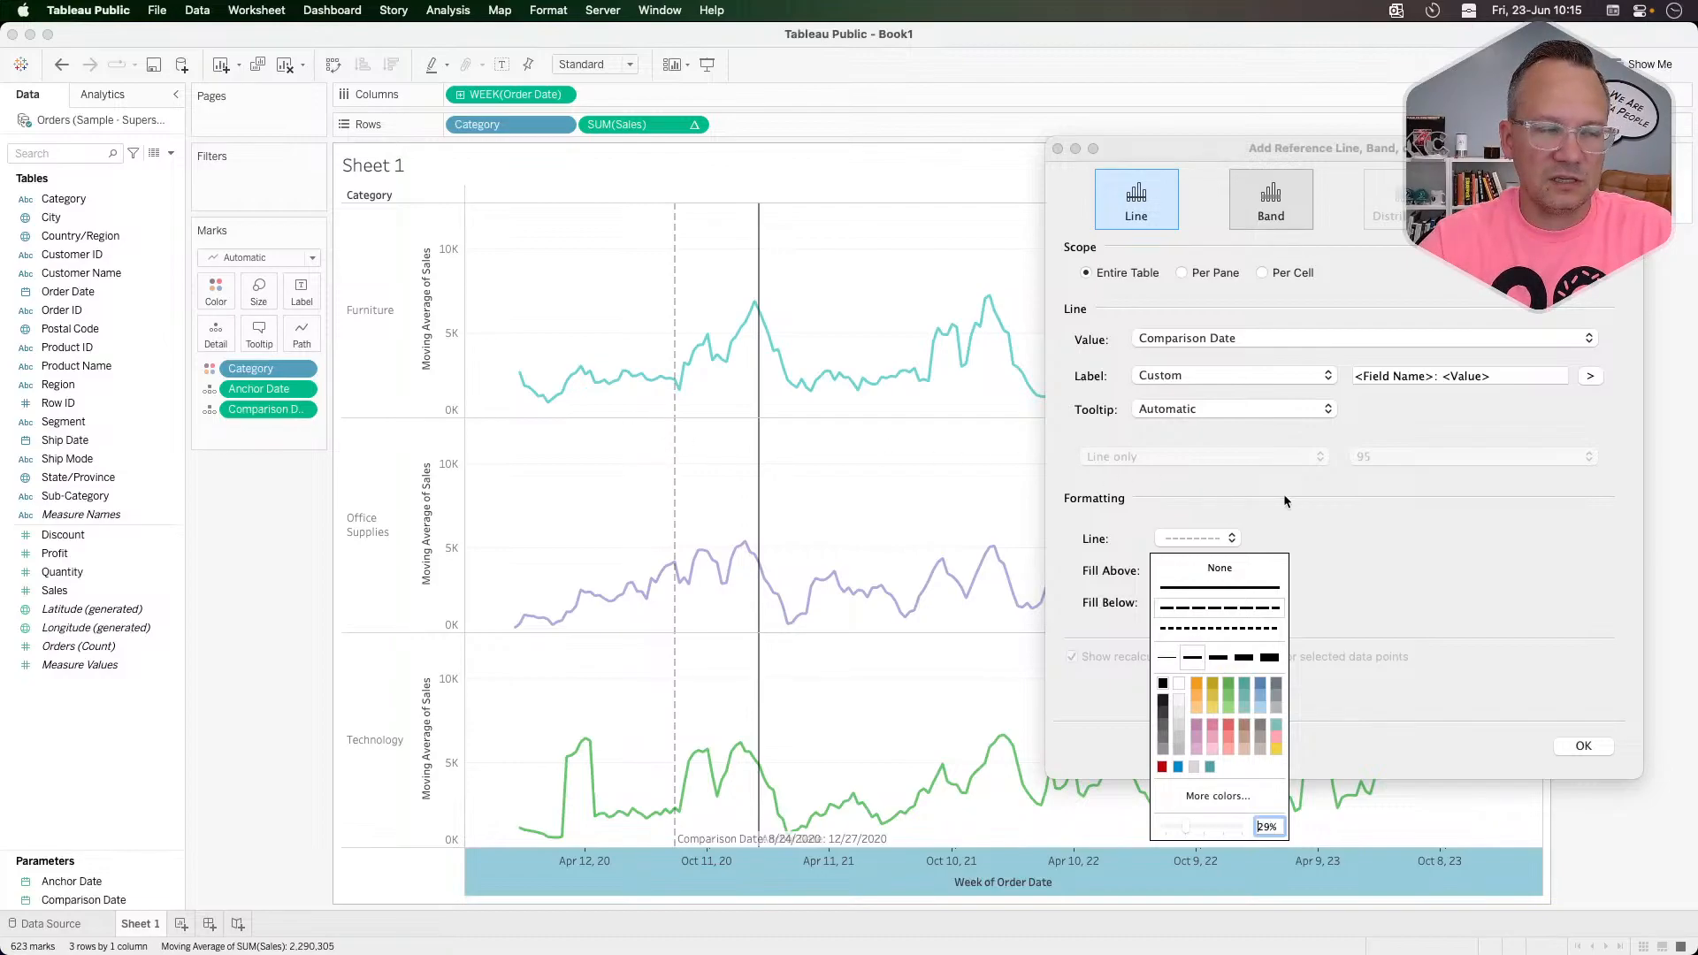
pyautogui.click(1331, 516)
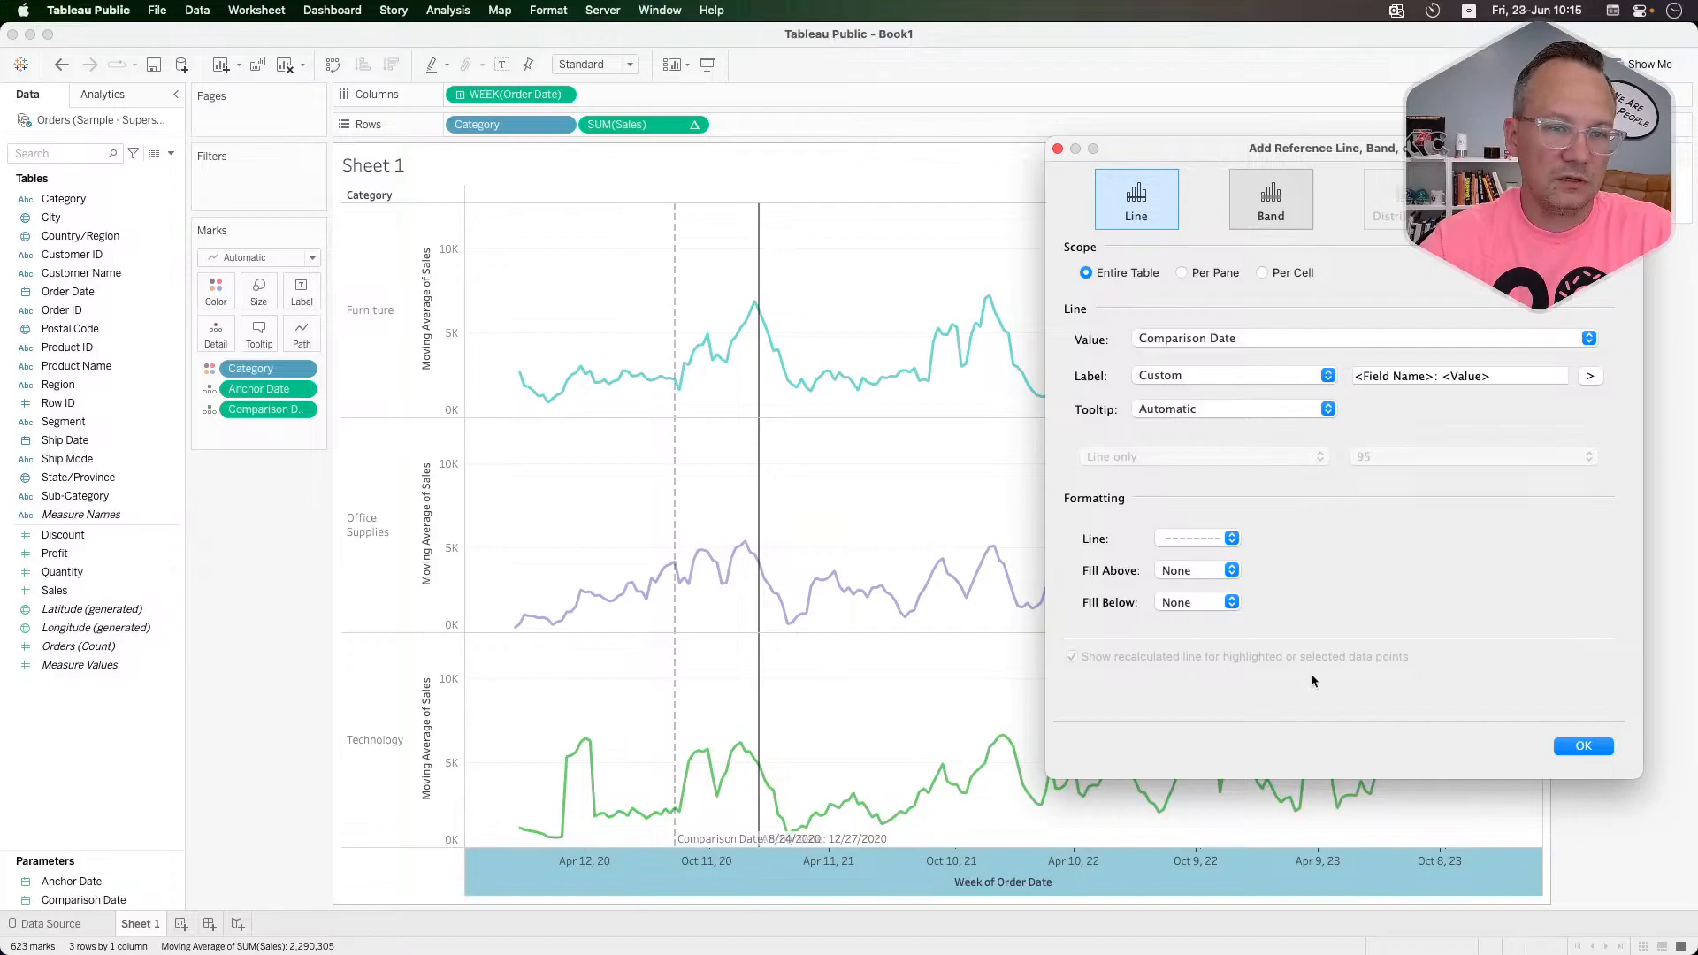
pyautogui.click(1583, 745)
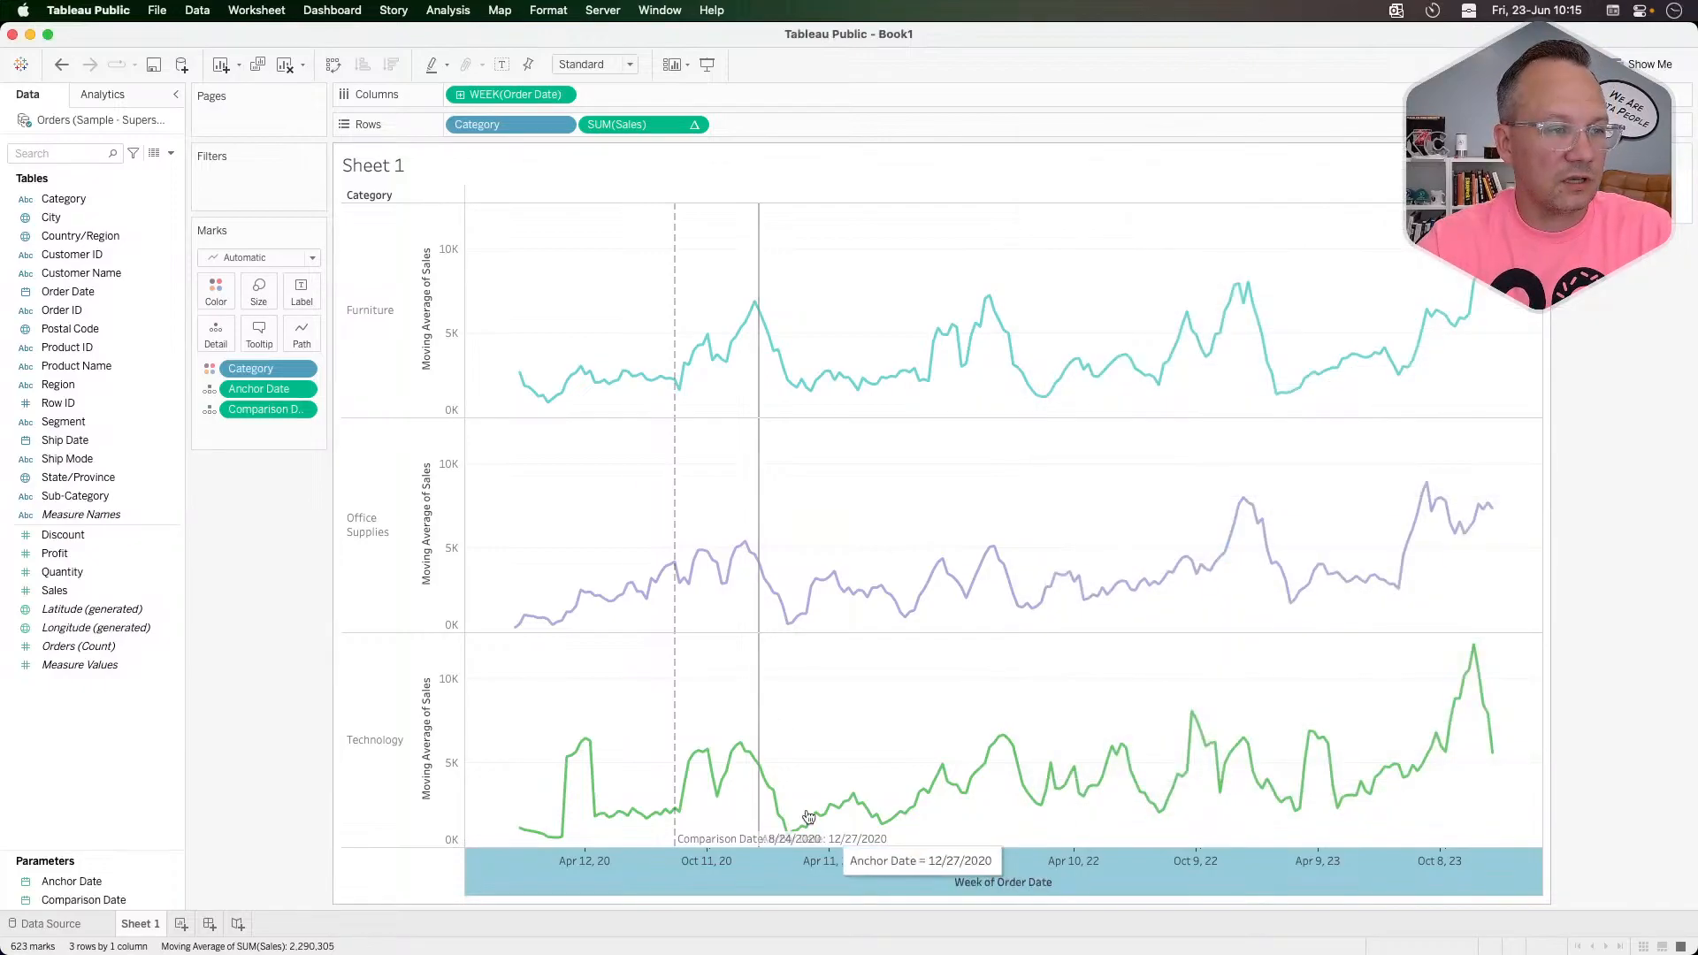
# Step: Format the Anchor Date reference line's label with right horizontal alignment and middle vertical alignment
pyautogui.click(763, 685)
pyautogui.click(835, 682)
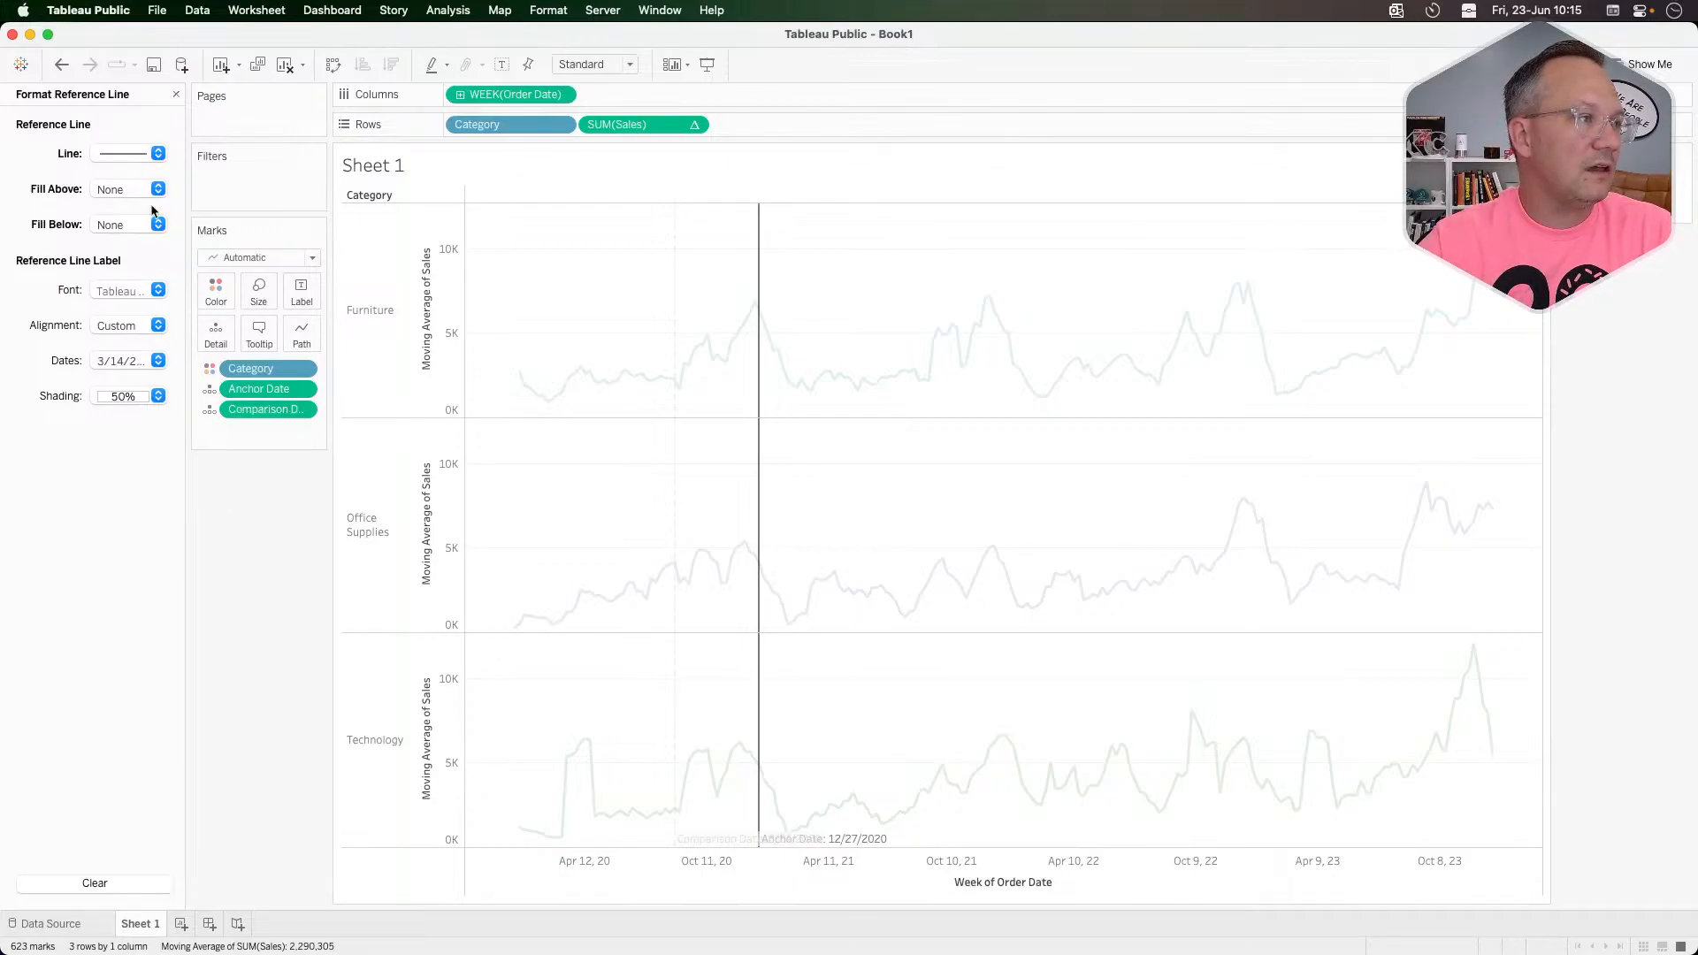
pyautogui.click(133, 326)
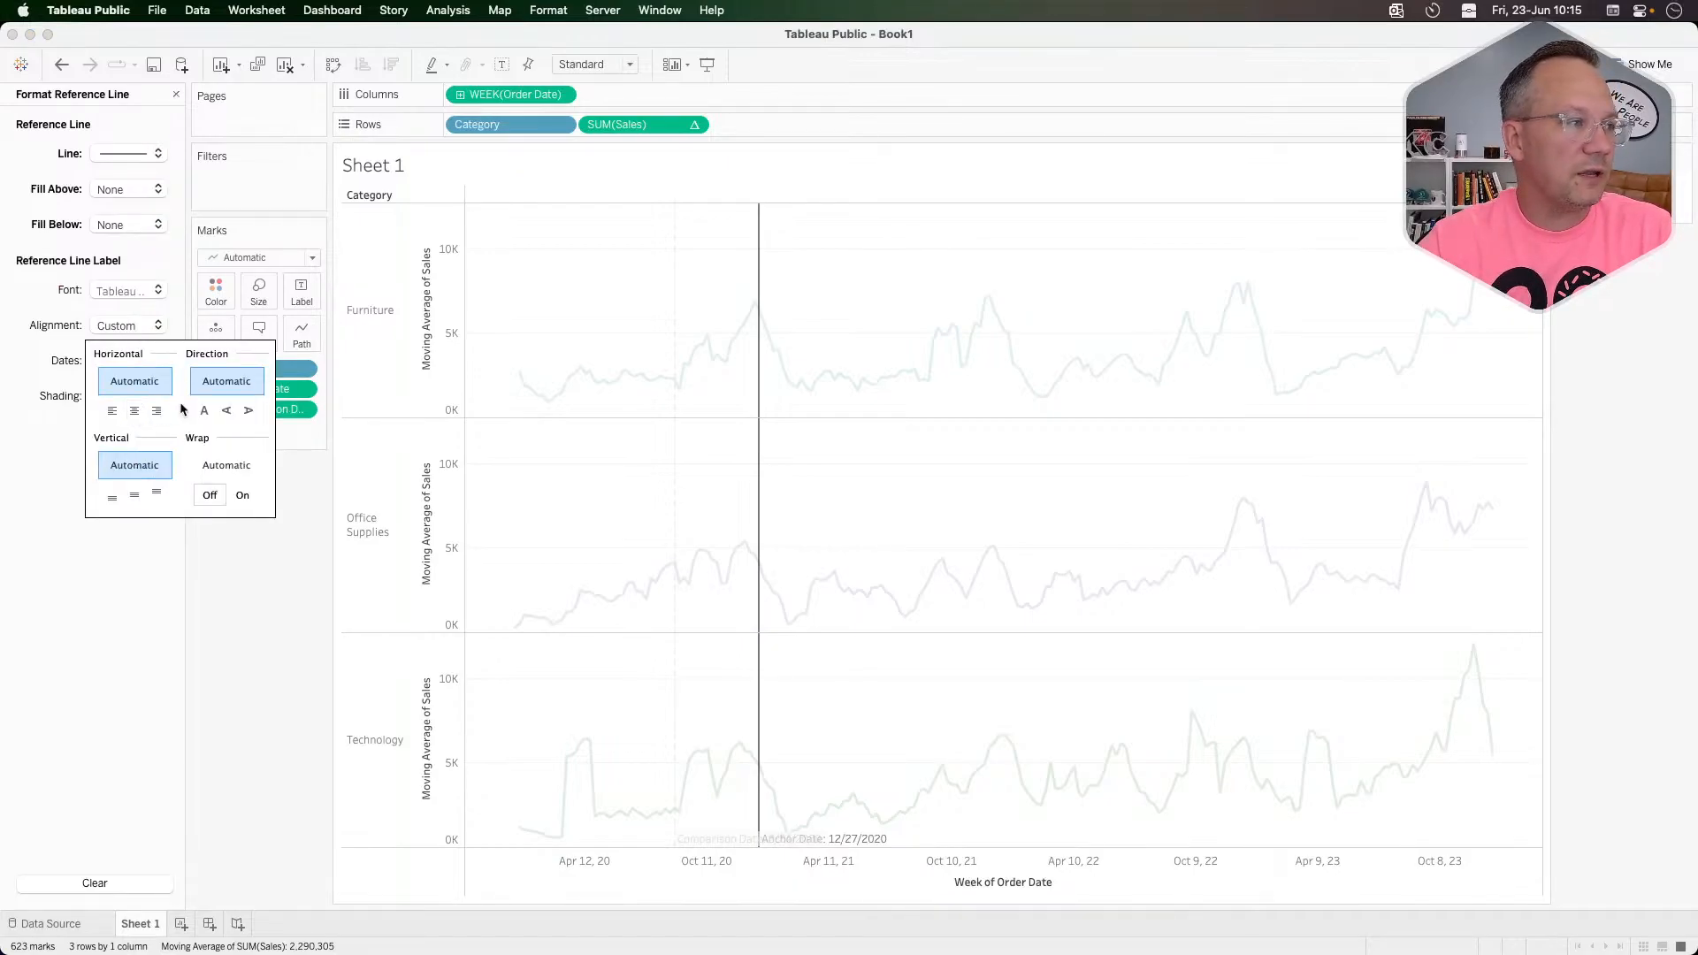
pyautogui.click(134, 412)
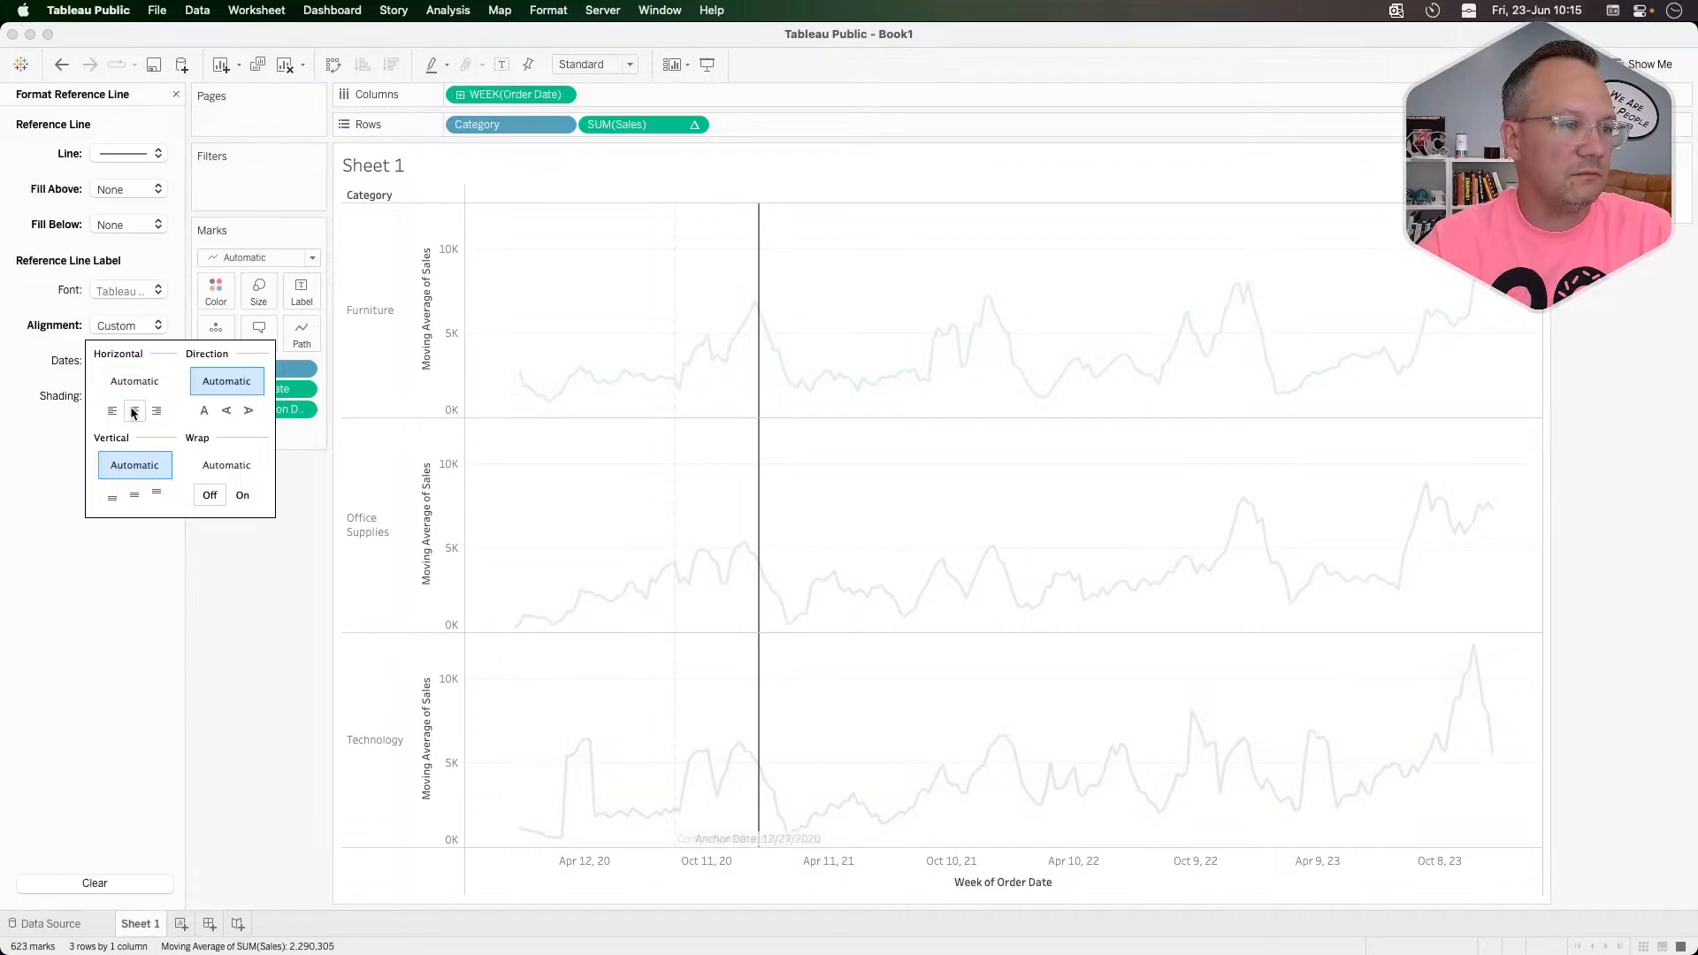
pyautogui.click(159, 414)
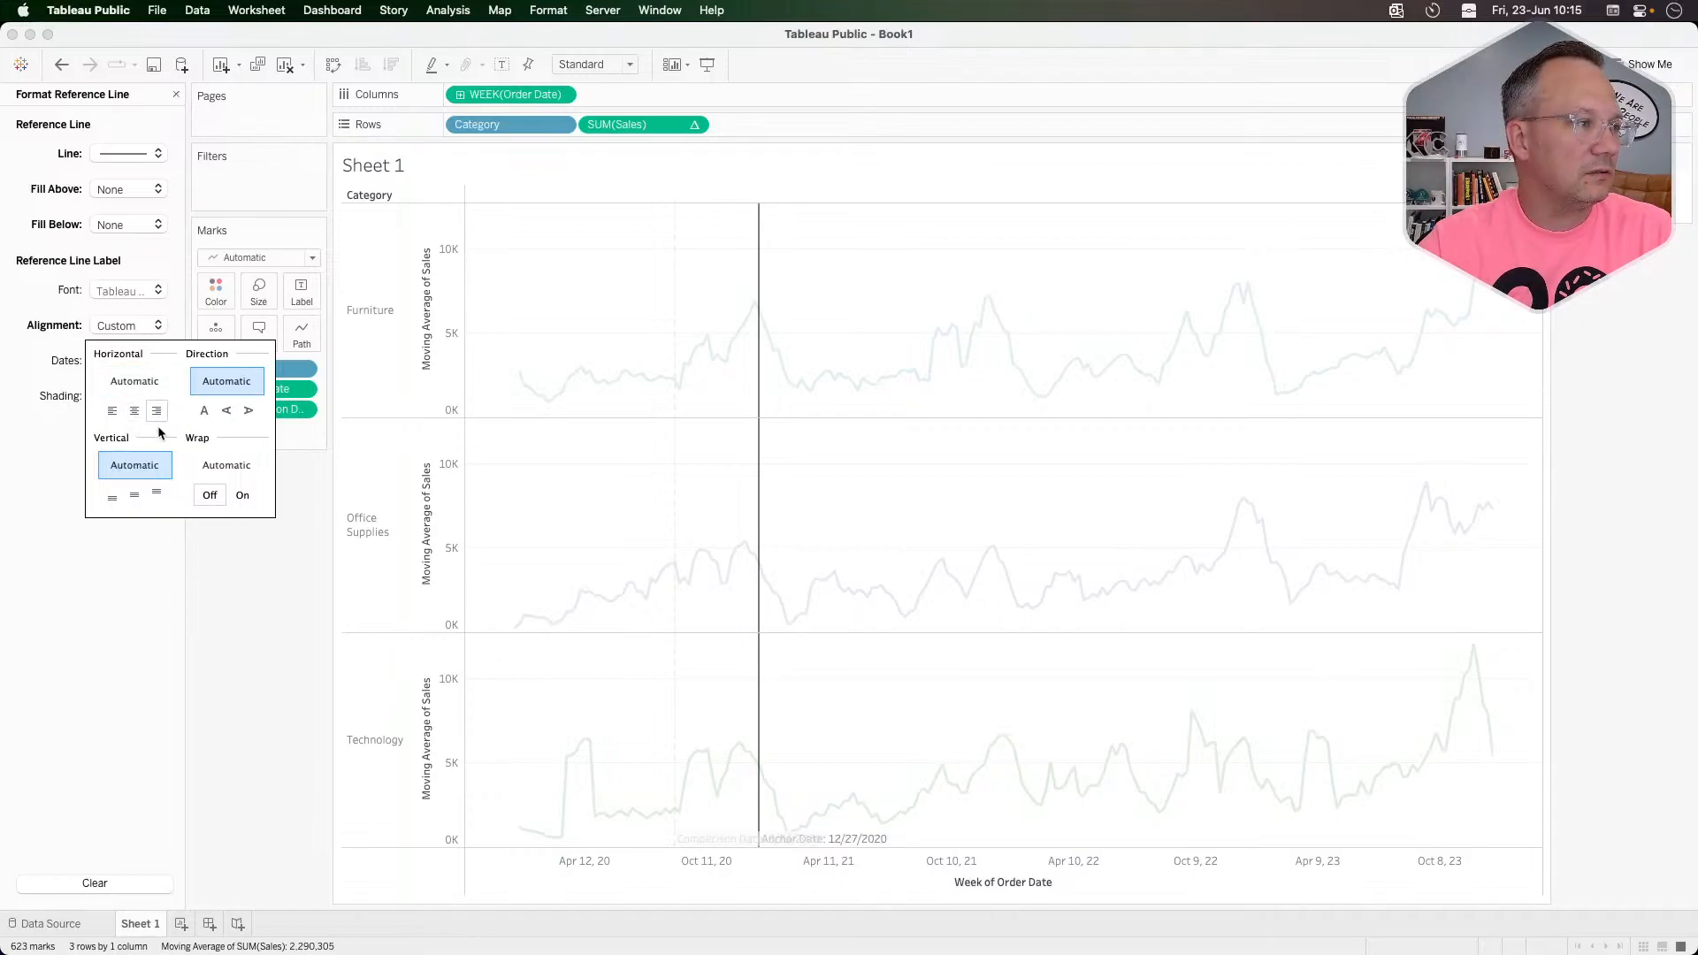
pyautogui.click(135, 496)
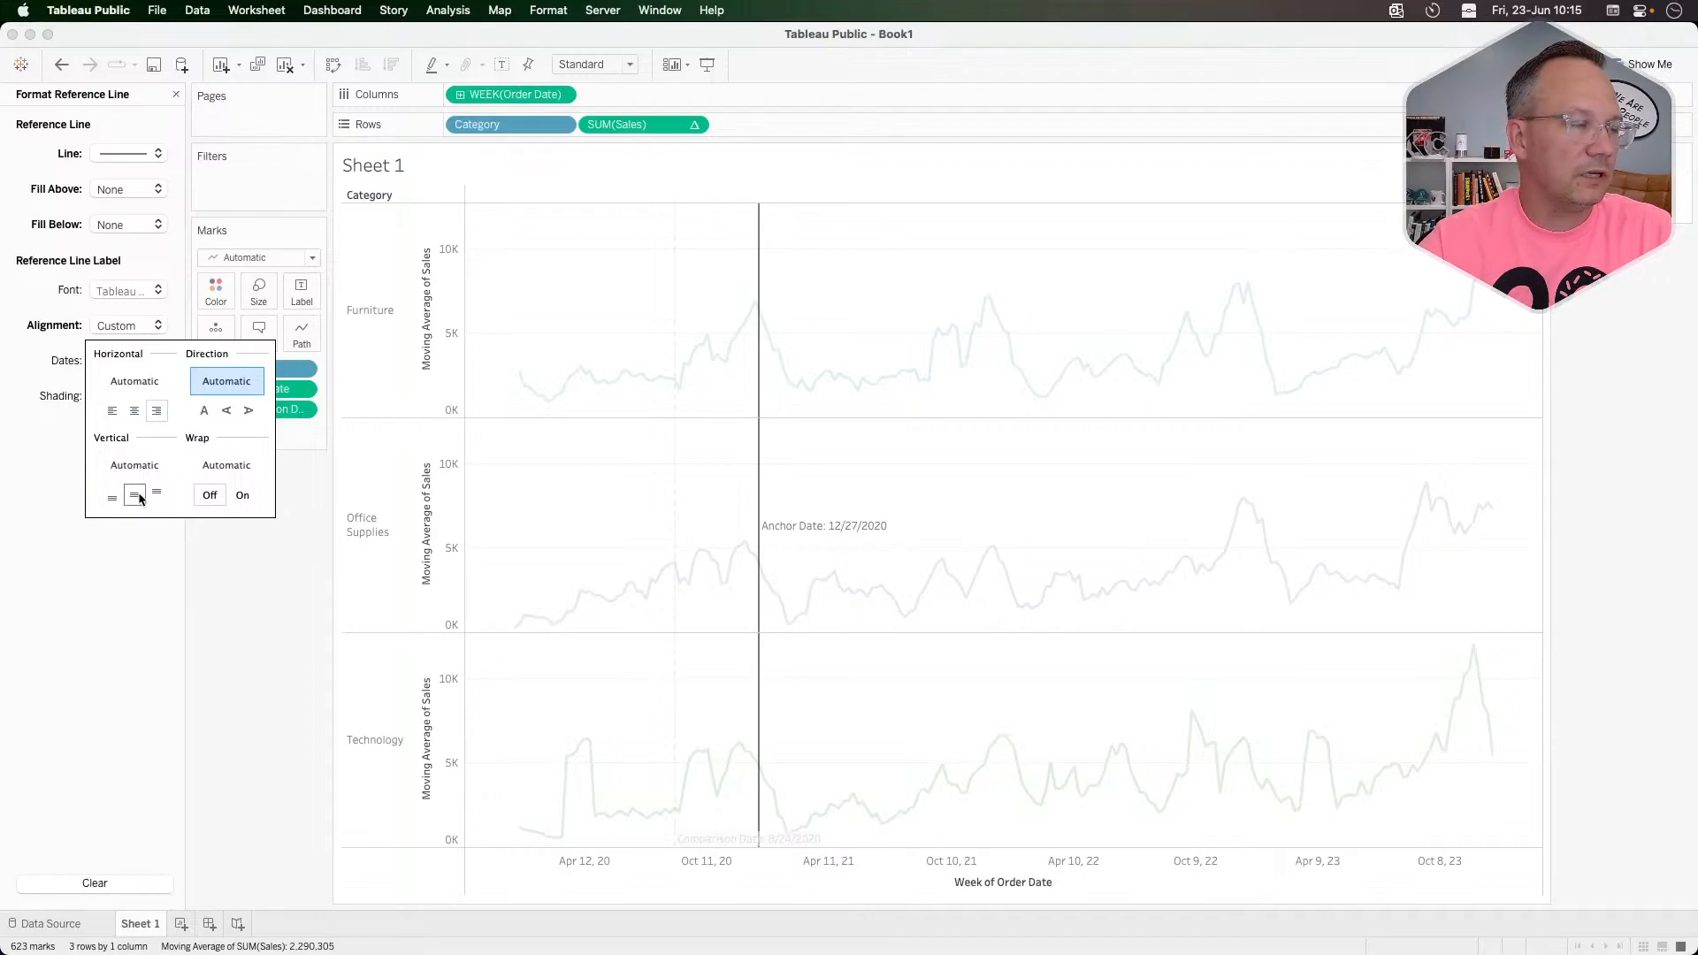
pyautogui.moveTo(720, 846)
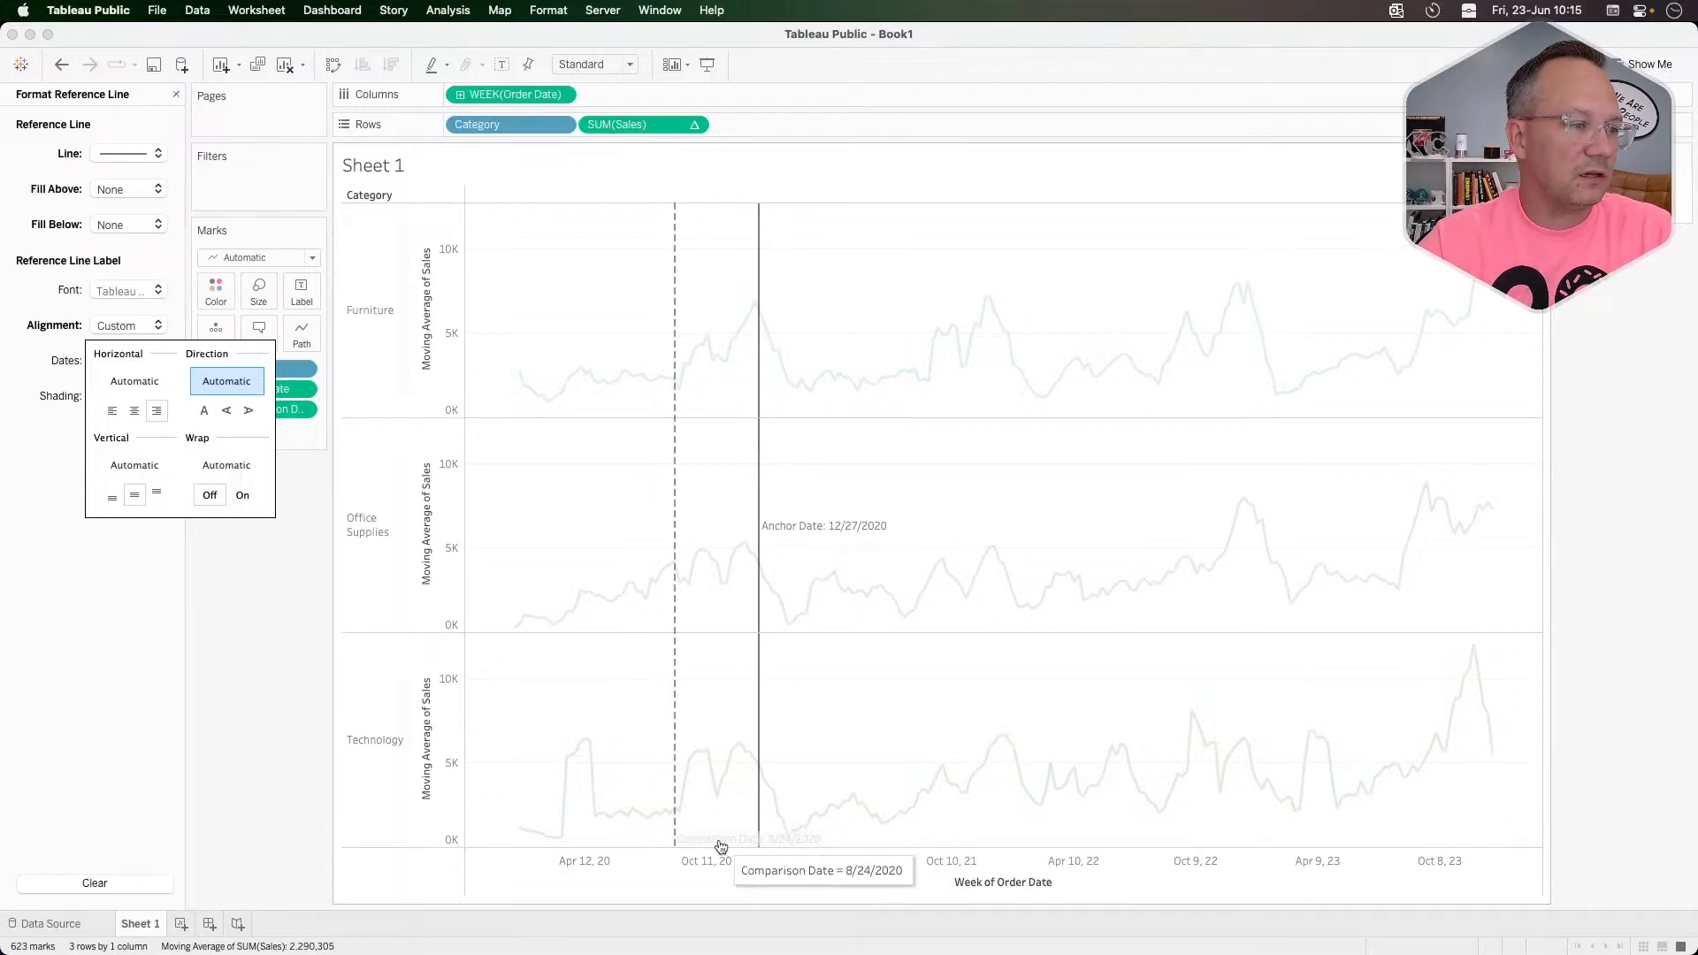
pyautogui.click(257, 749)
pyautogui.moveTo(764, 790)
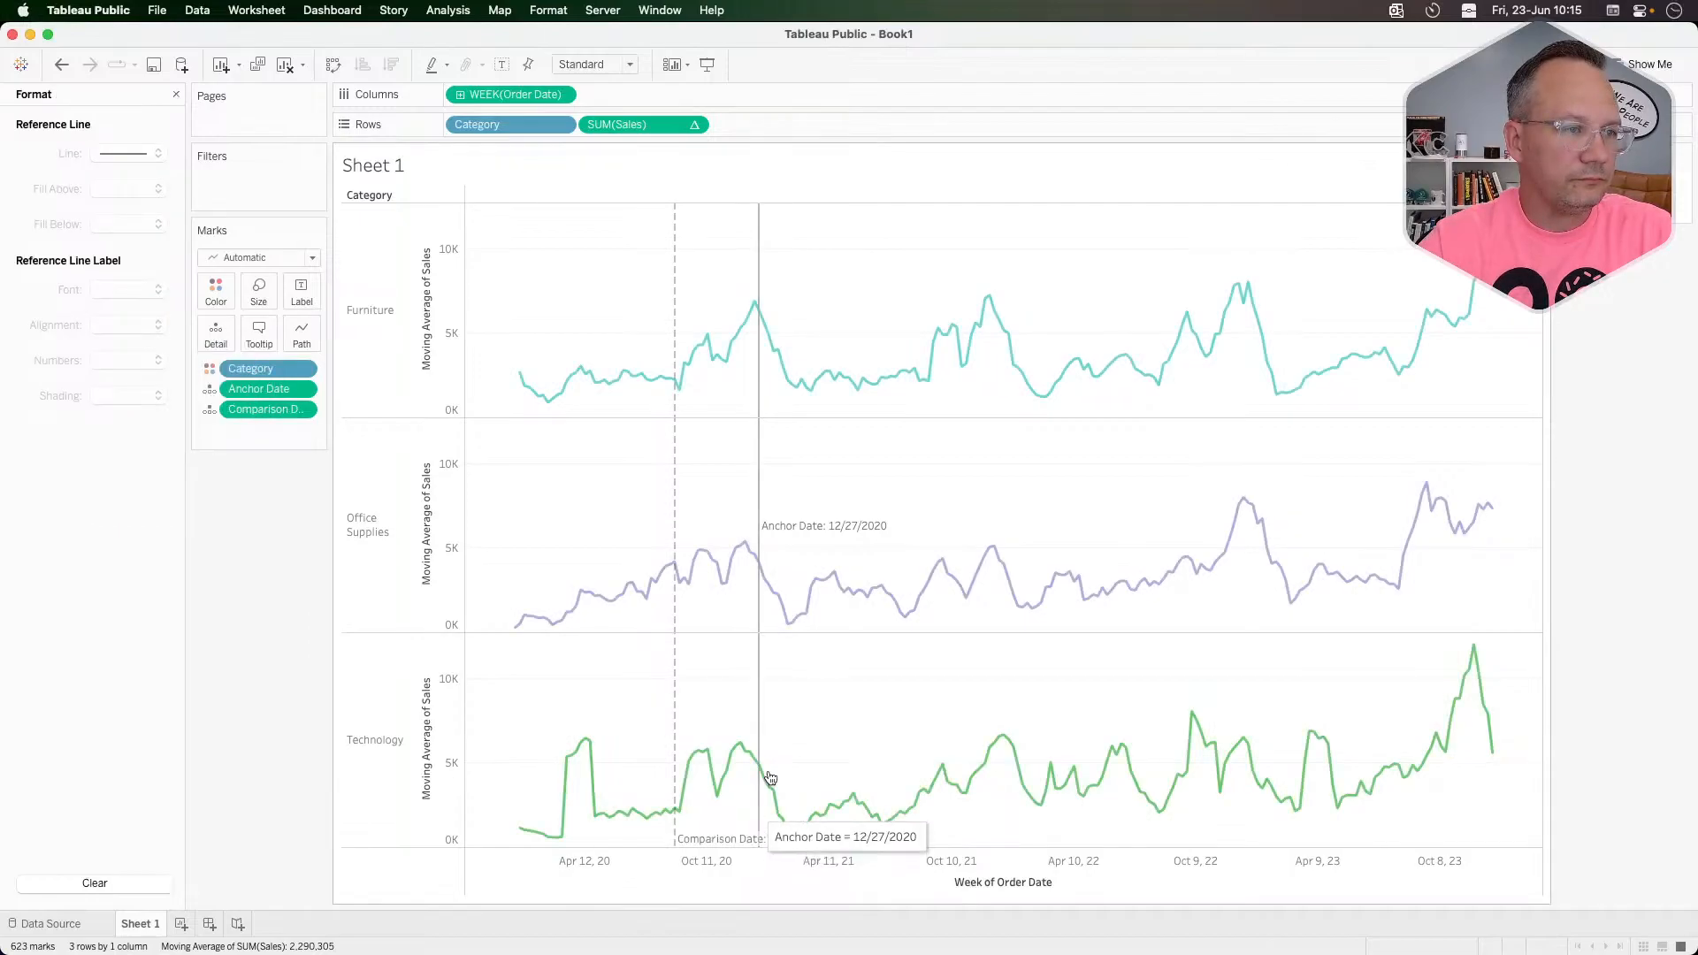
# Step: Check the label placement in the challenge chart in Chrome, and set the Anchor Date label's vertical alignment to top in Tableau
pyautogui.press('super+Tab')
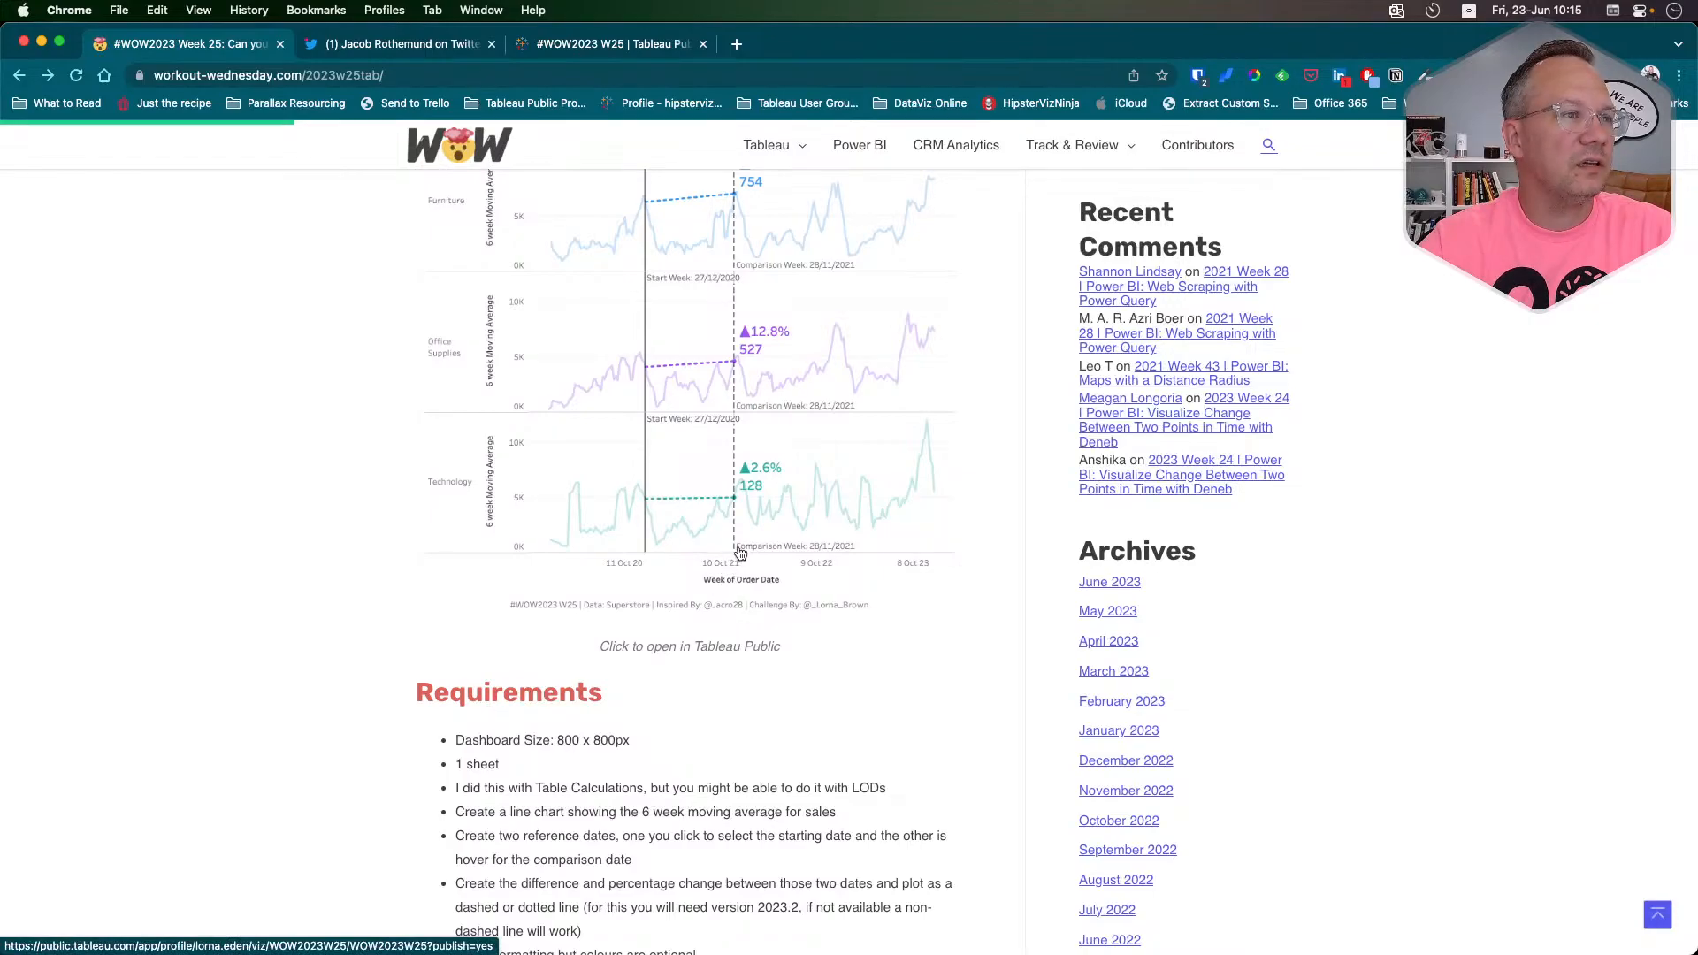
pyautogui.scroll(3, 740, 553)
pyautogui.press('super+Tab')
pyautogui.moveTo(752, 528)
pyautogui.click(758, 467)
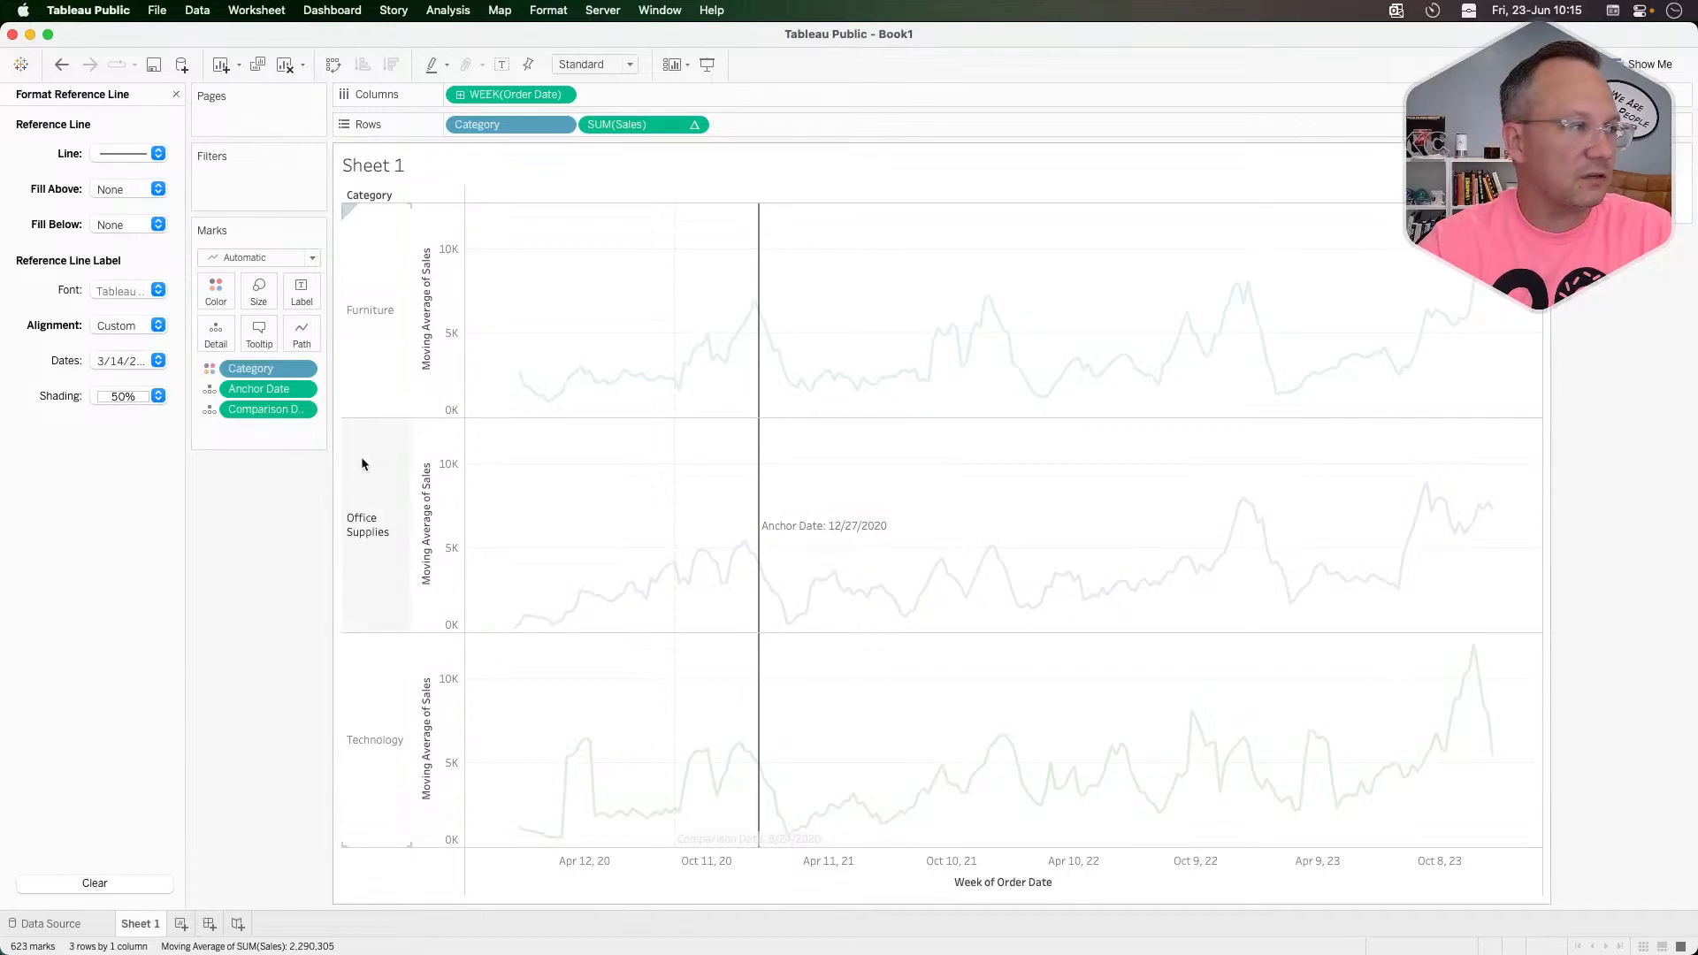
pyautogui.click(128, 325)
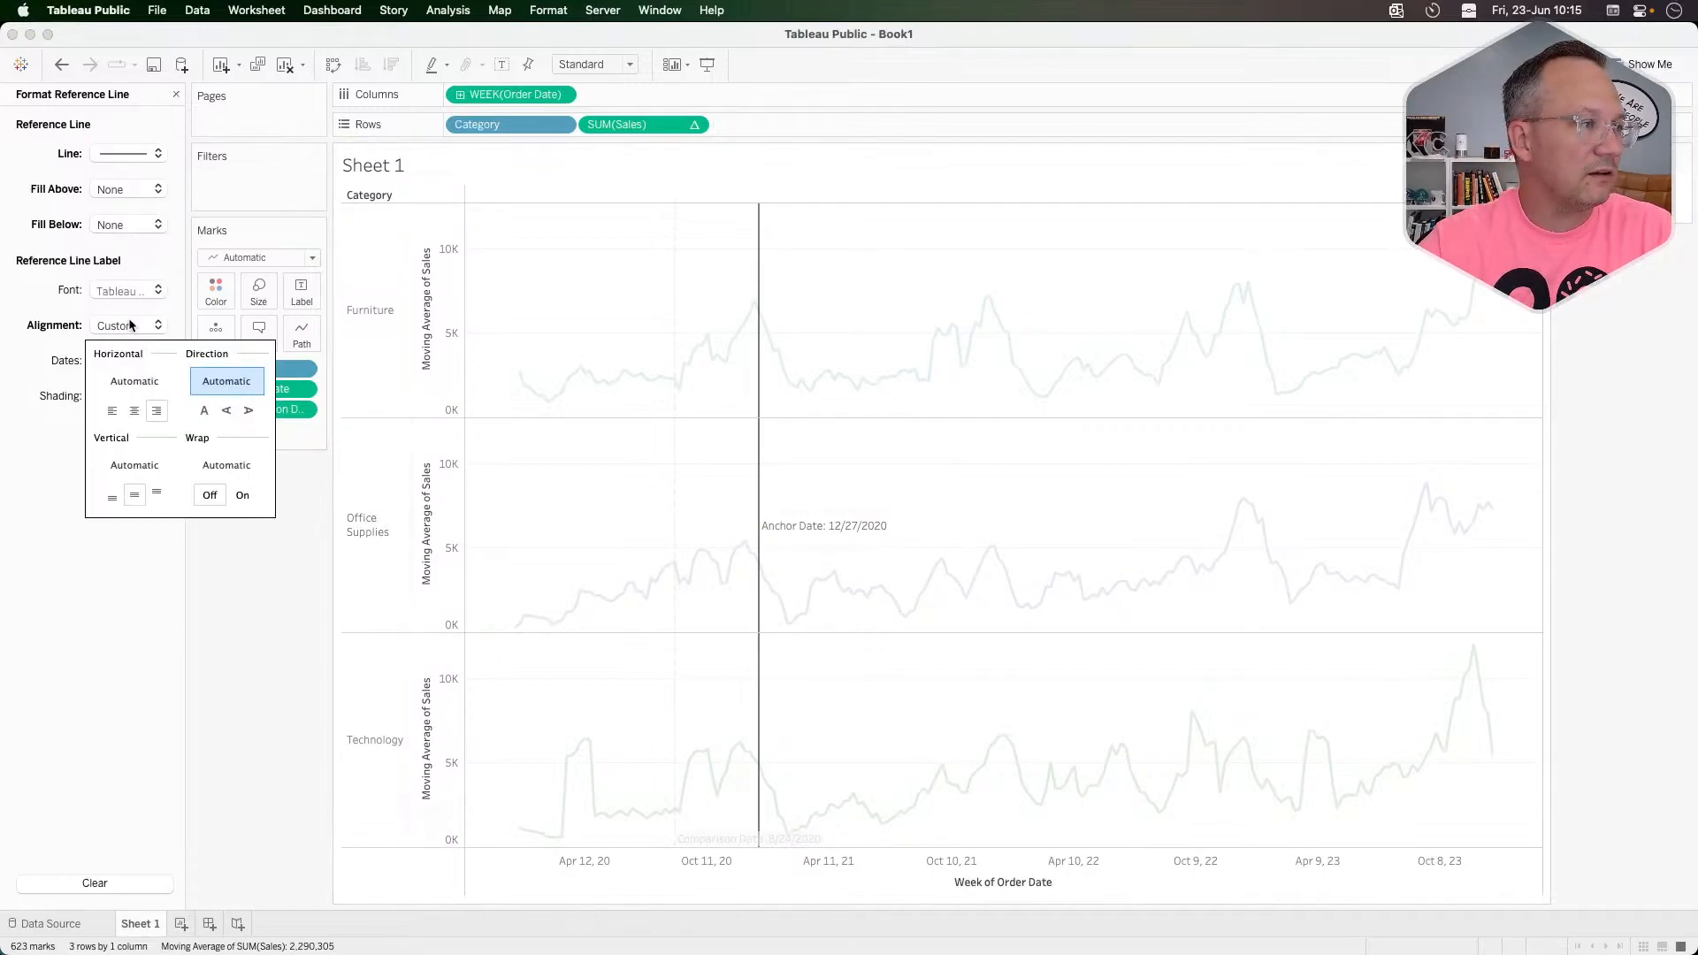
pyautogui.click(157, 492)
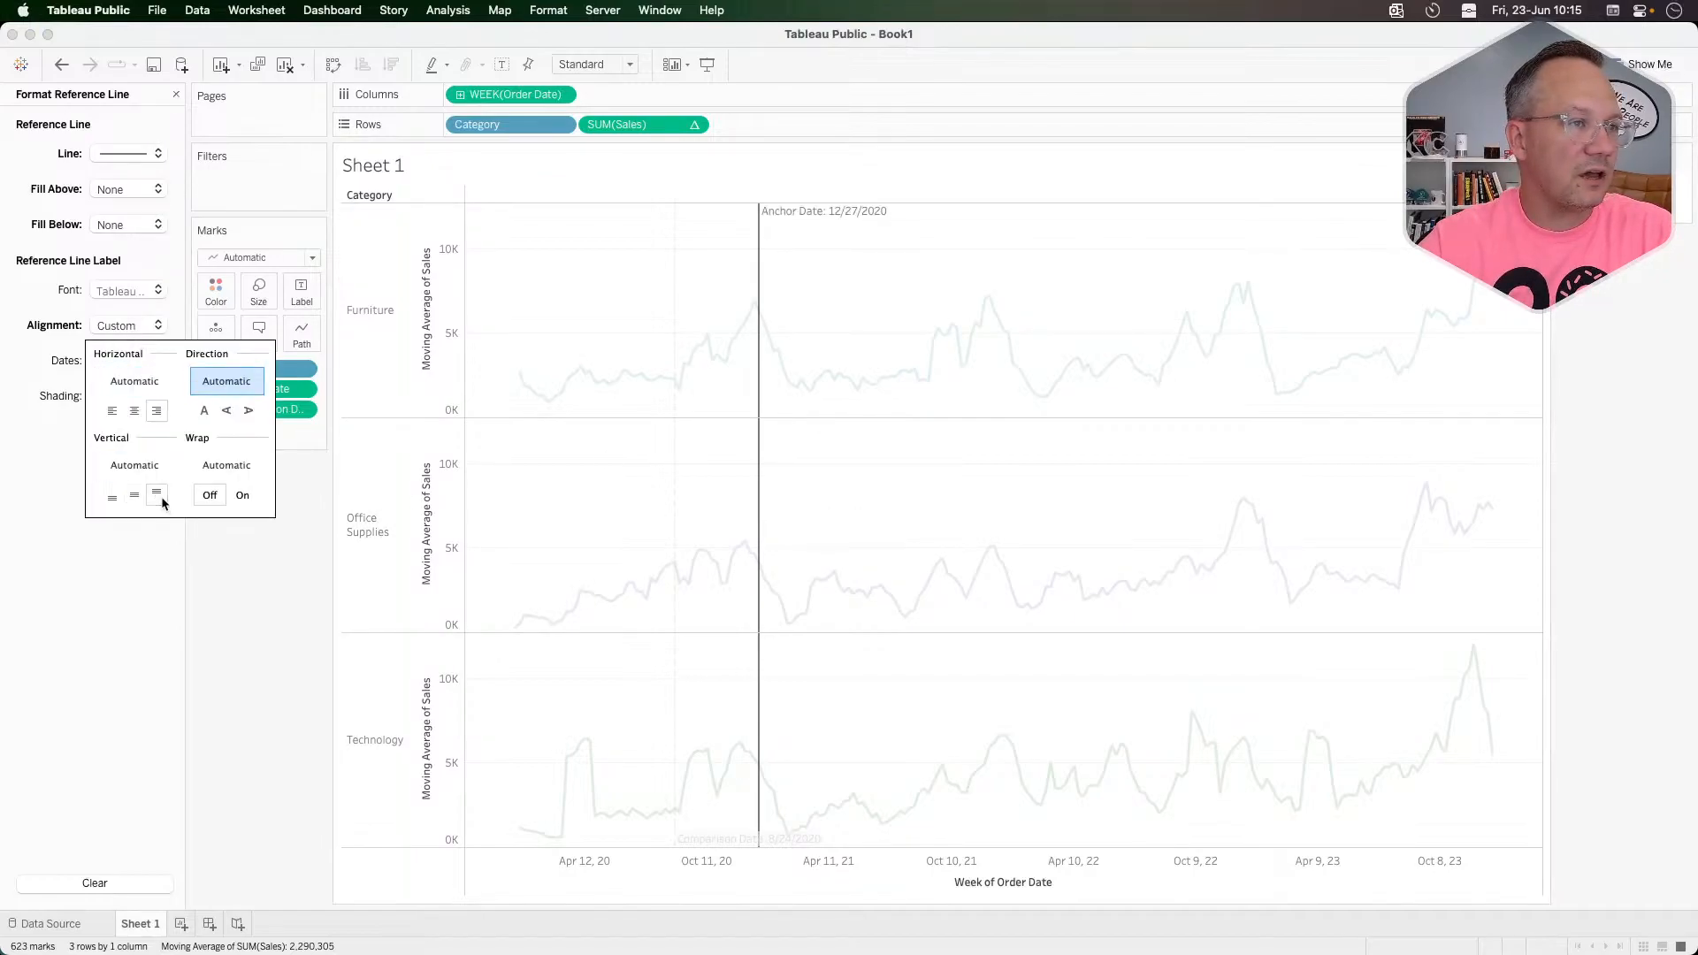
# Step: Change the scope of the dashed Comparison Date reference line to Per Pane
pyautogui.click(677, 257)
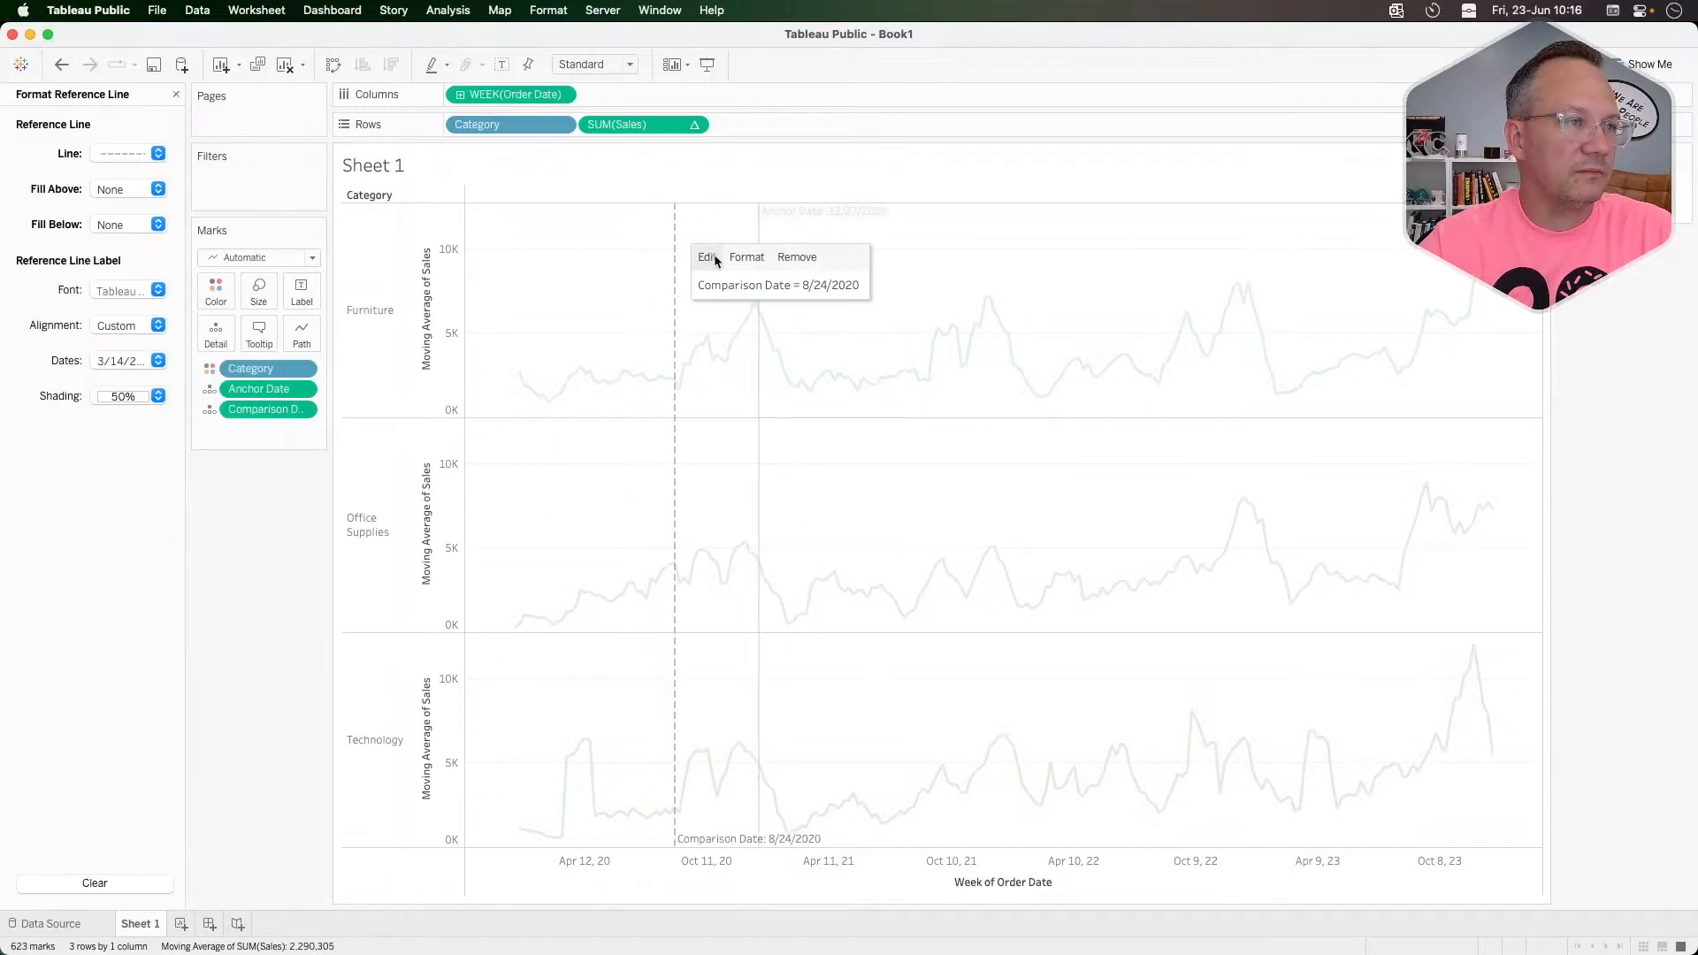
pyautogui.click(706, 256)
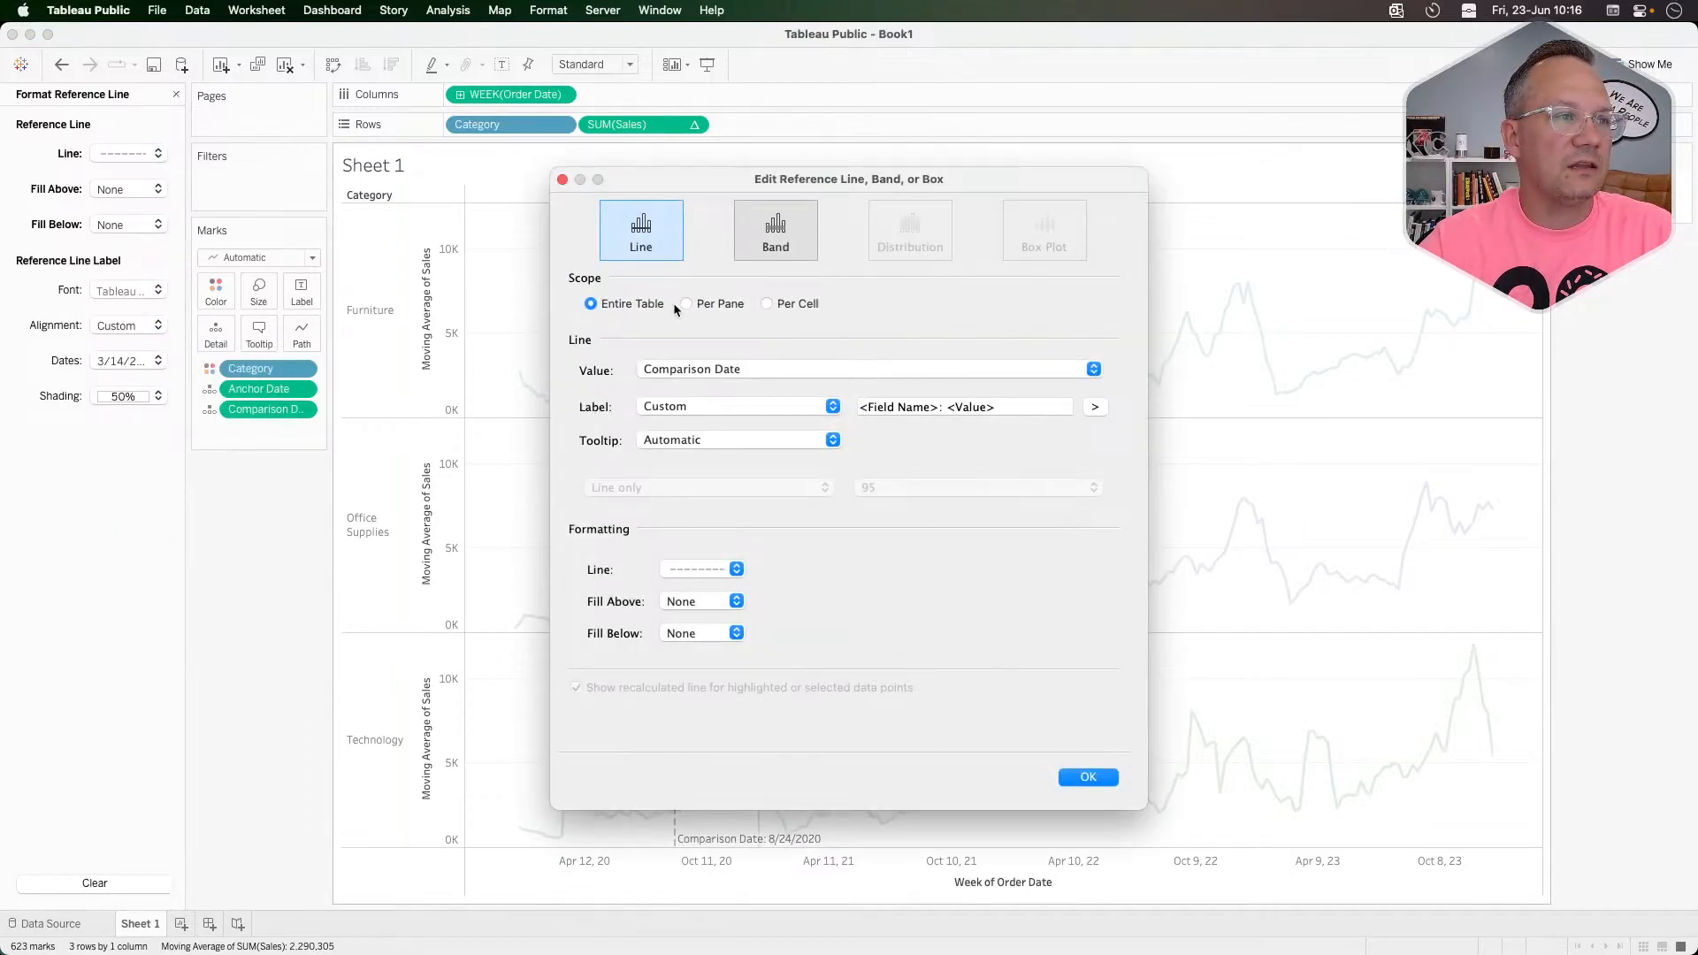
pyautogui.click(686, 304)
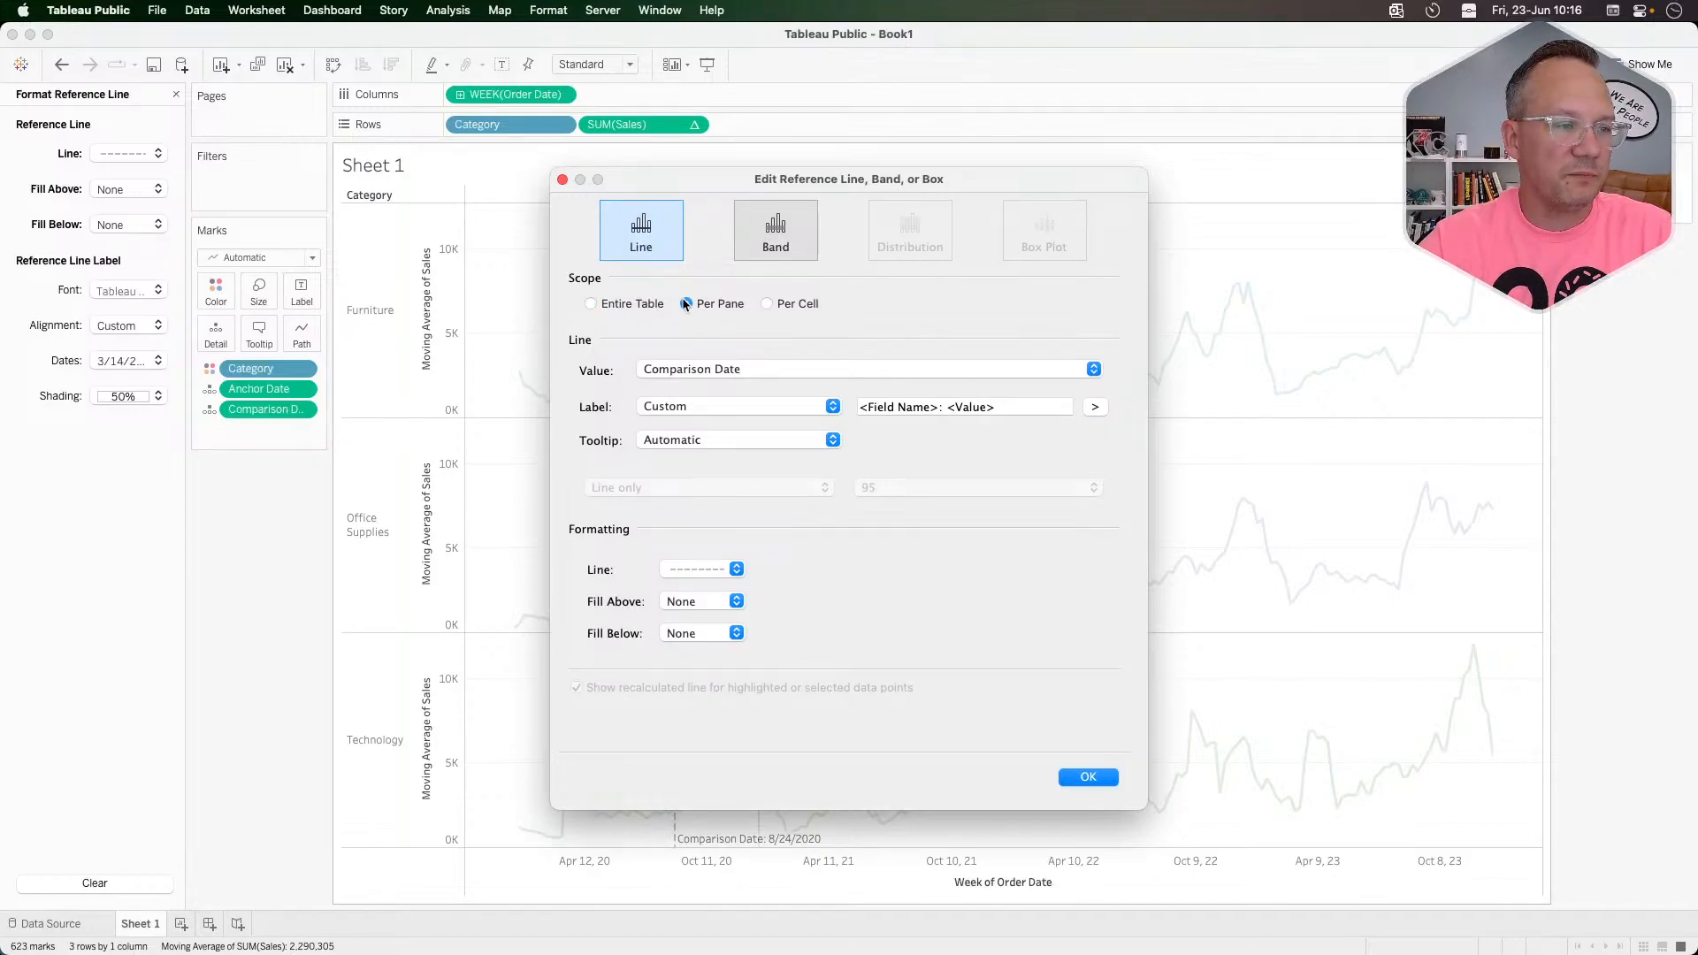
pyautogui.moveTo(794, 183); pyautogui.dragTo(1360, 148)
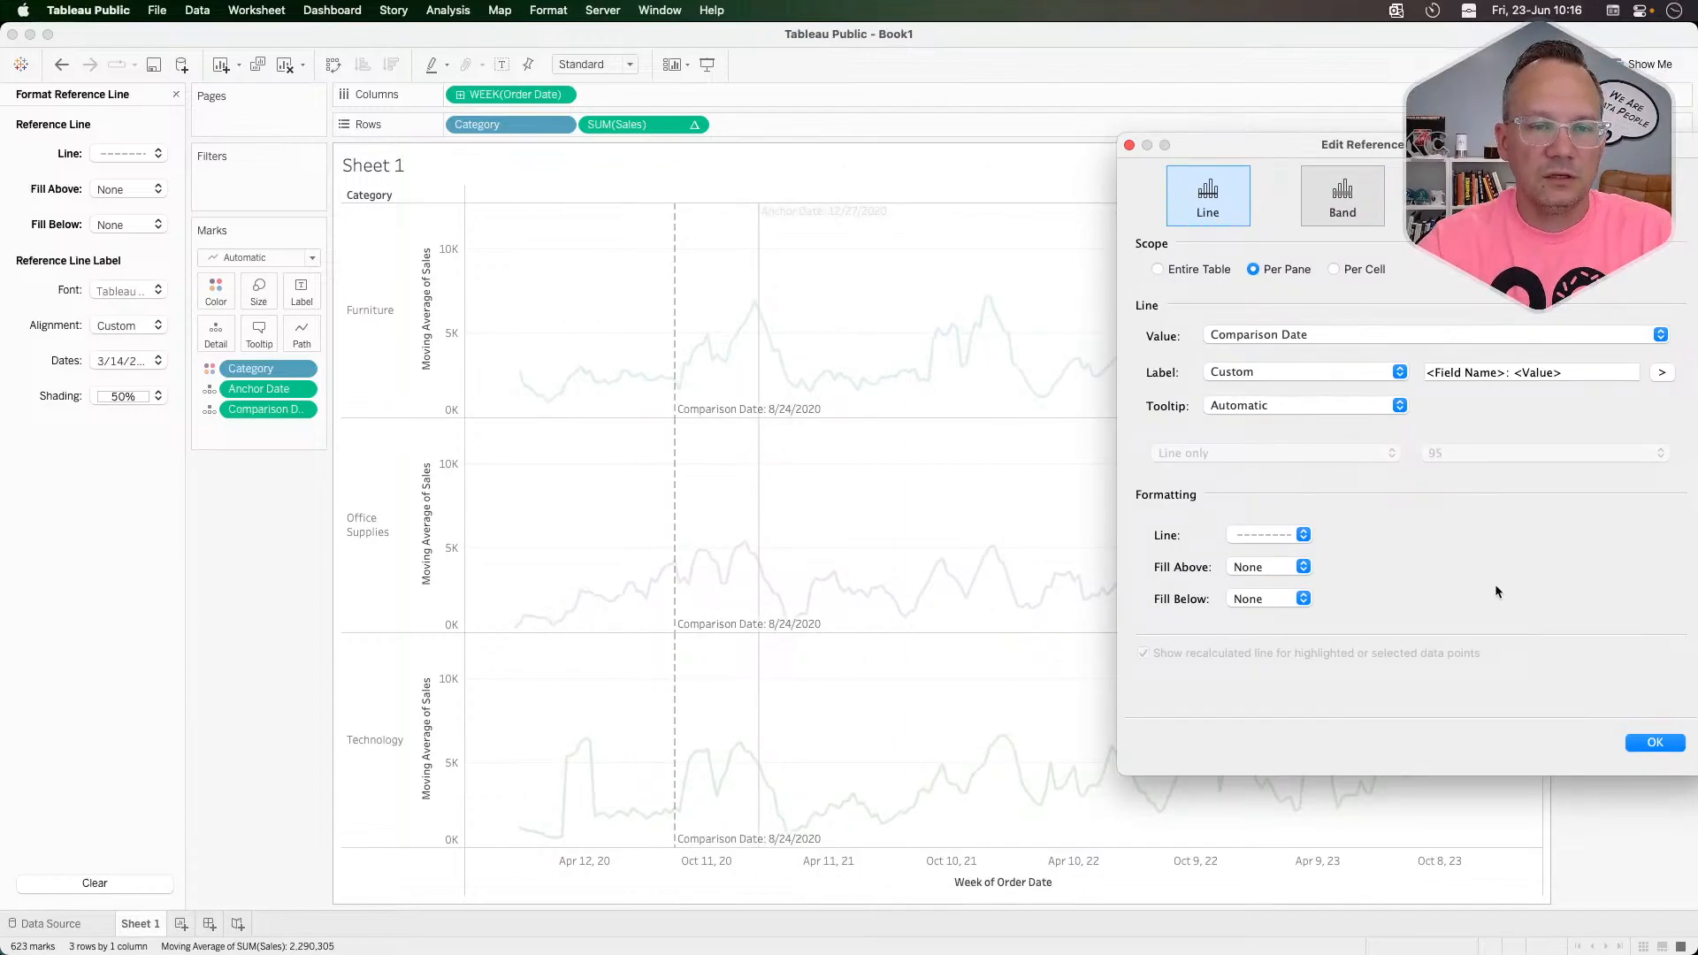
pyautogui.click(1654, 742)
# Step: Change the scope of the solid Anchor Date reference line to Per Pane
pyautogui.click(762, 473)
pyautogui.click(787, 467)
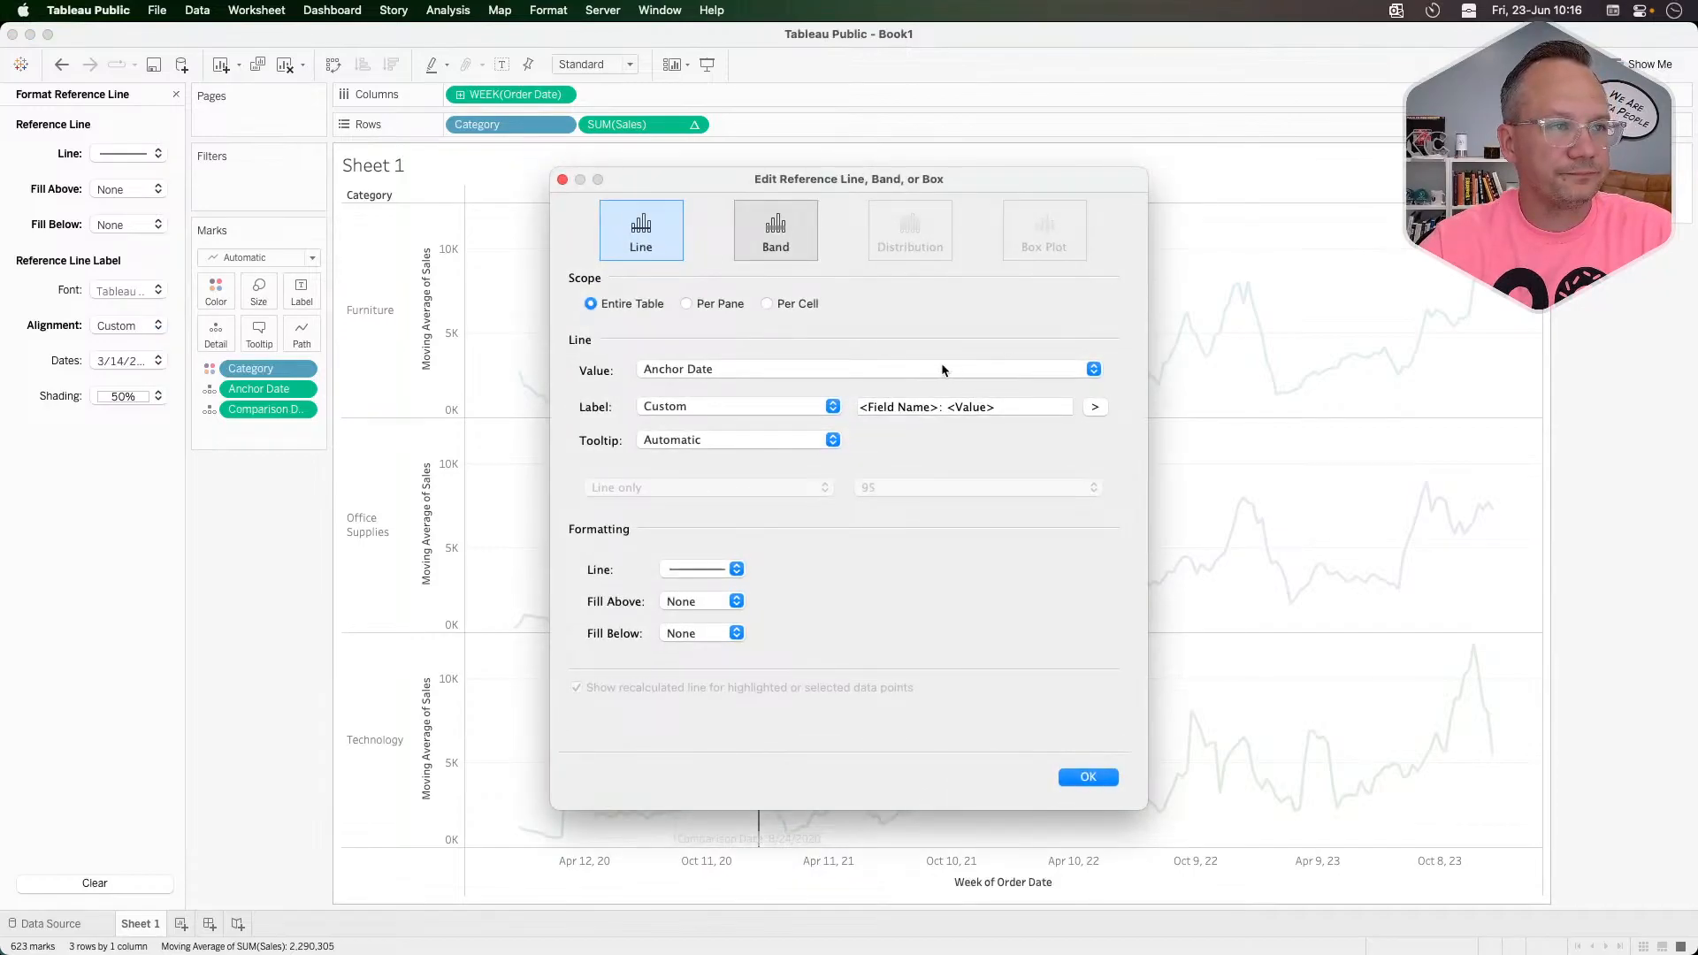
pyautogui.click(714, 302)
pyautogui.click(1075, 778)
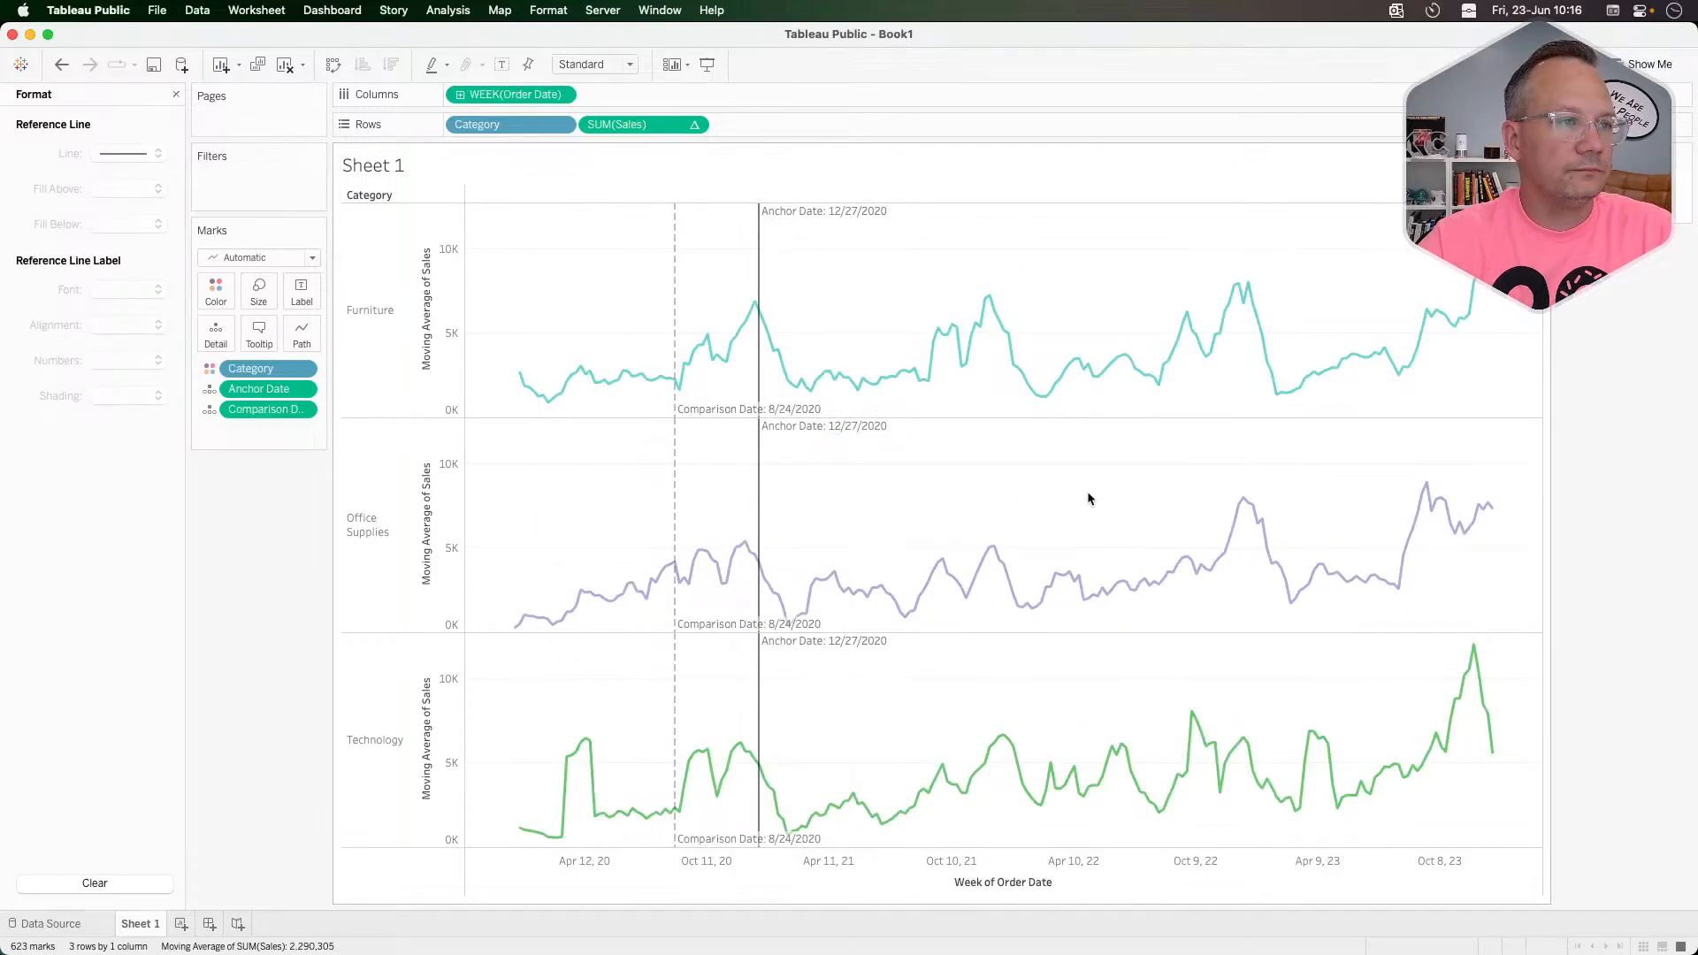
# Step: Compare the reference lines with the challenge chart in Chrome, return to Tableau and close the Format pane
pyautogui.press('super+Tab')
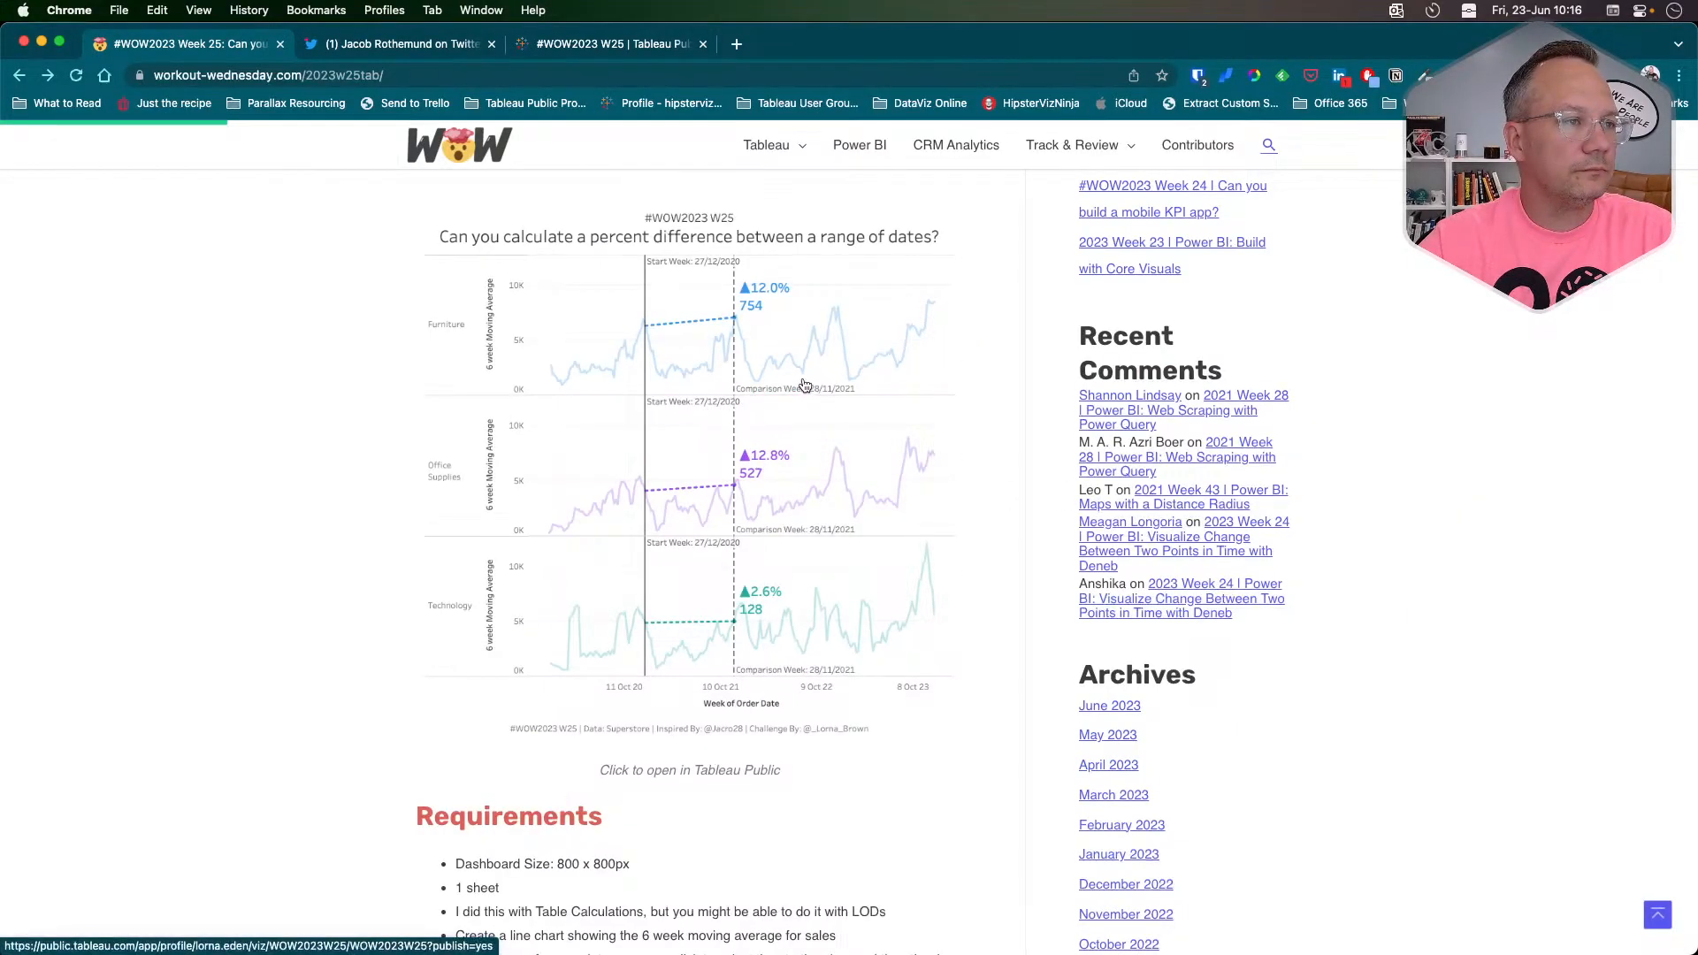
pyautogui.press('super+Tab')
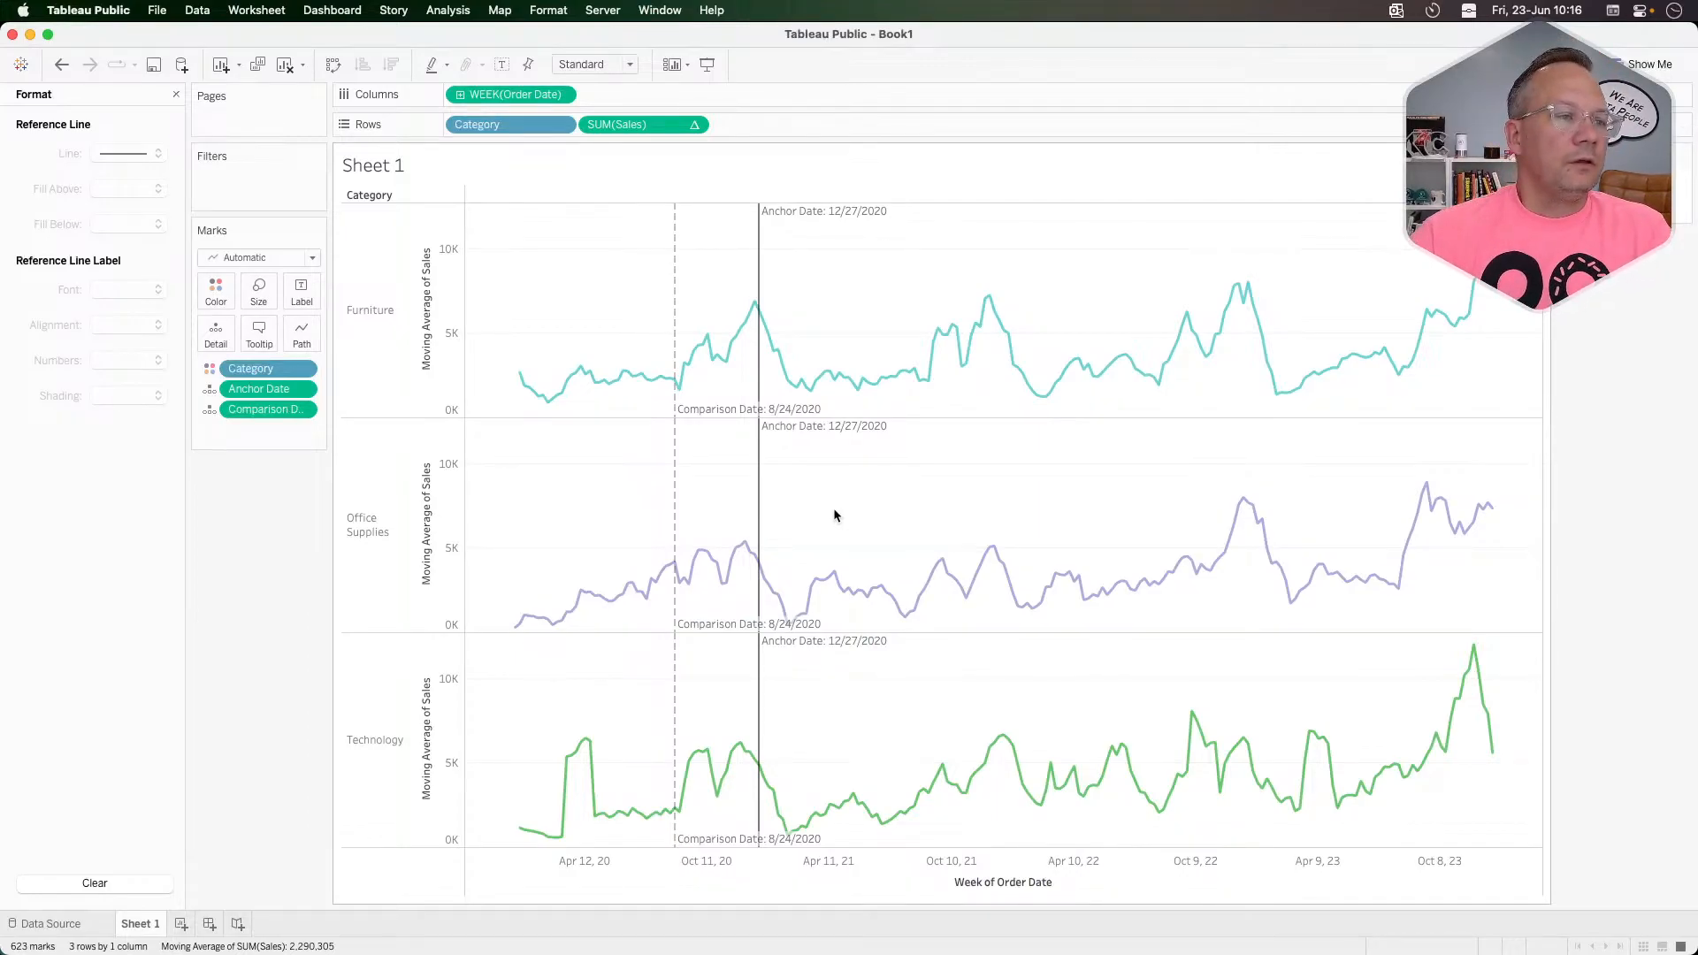
pyautogui.click(176, 94)
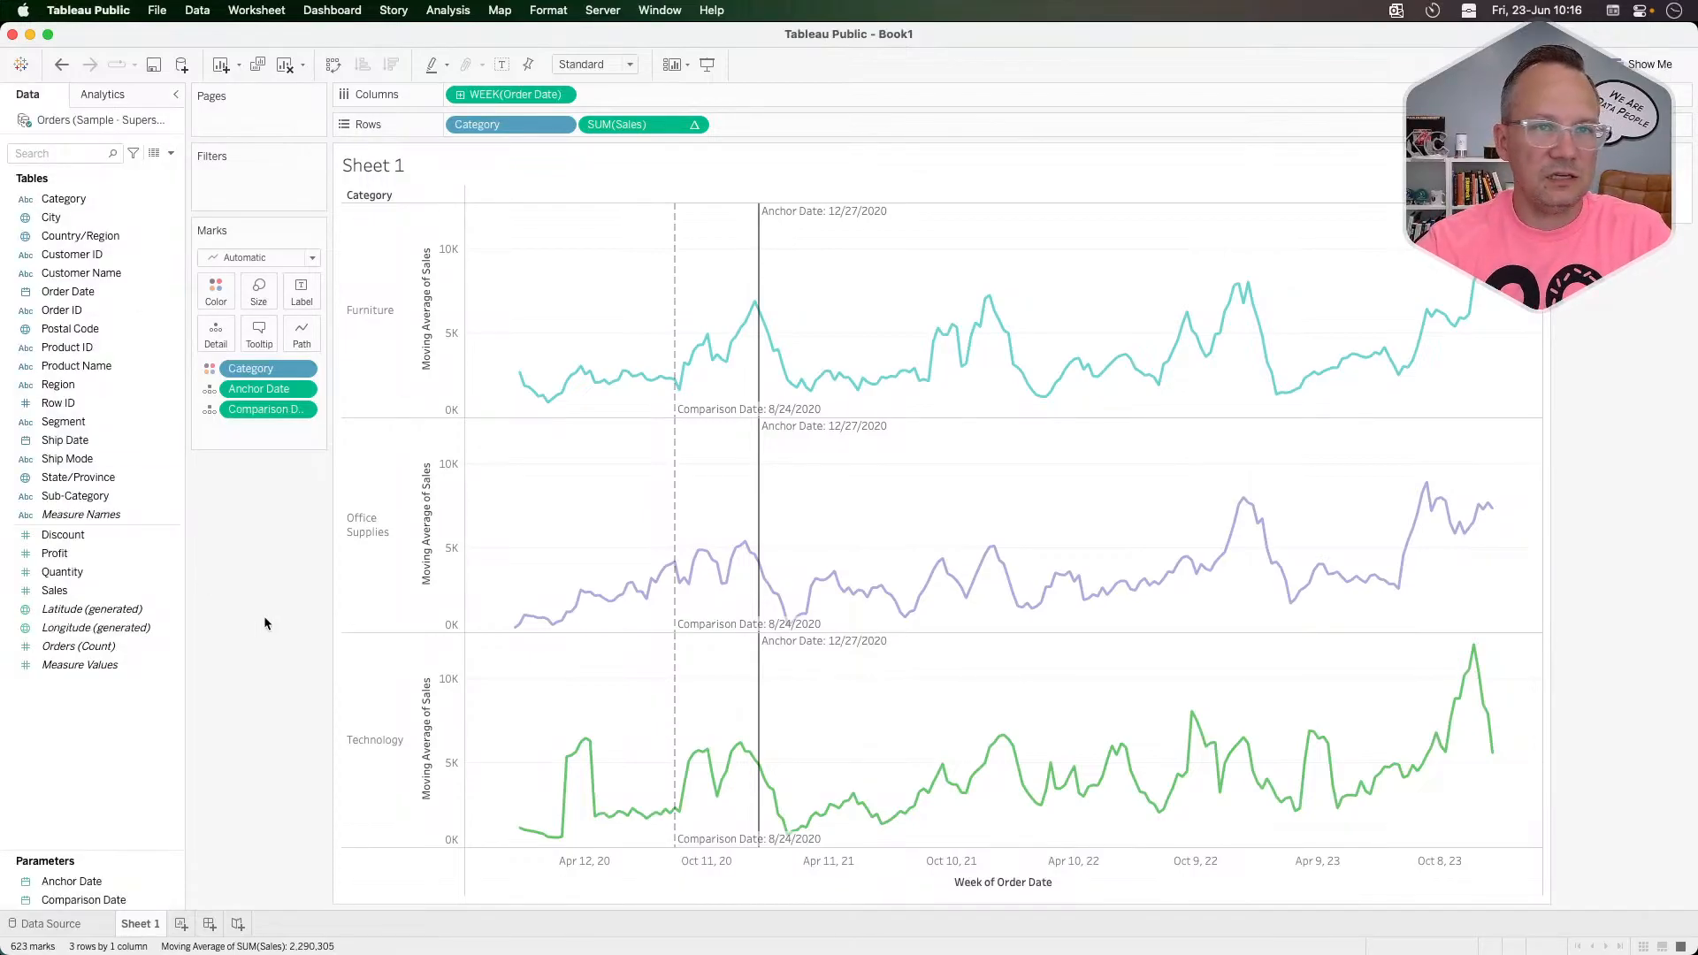
# Step: Open the worksheet's actions and start adding a Change Parameter action
pyautogui.click(255, 13)
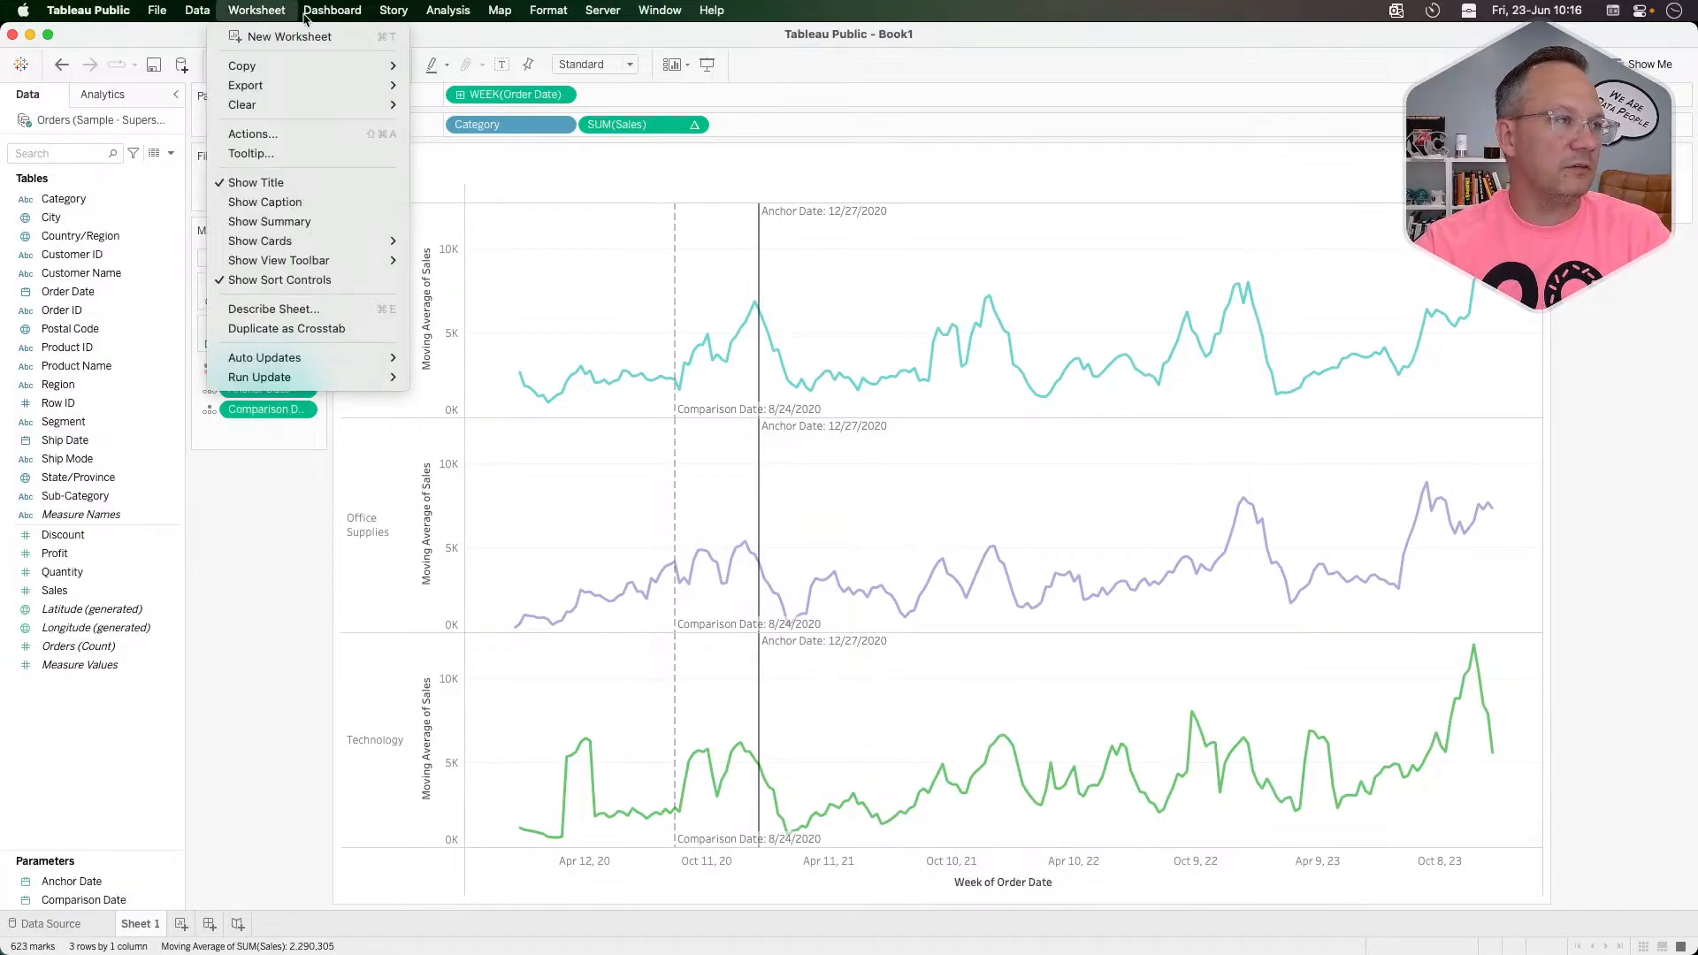
pyautogui.click(279, 135)
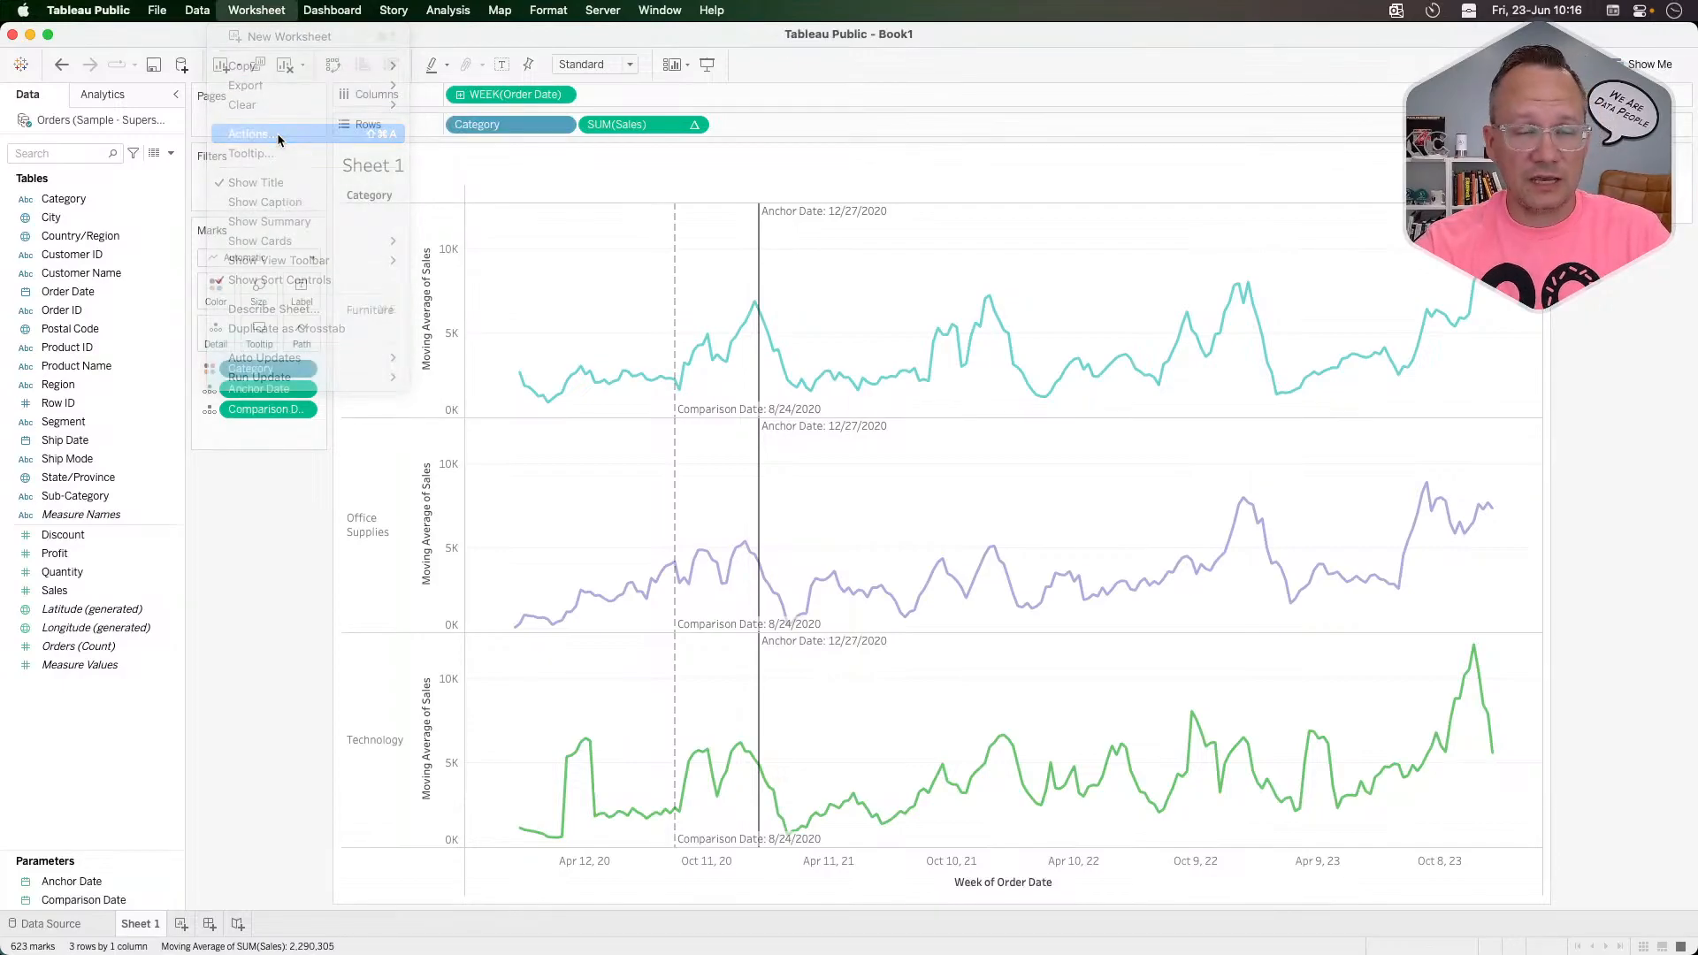
pyautogui.click(659, 621)
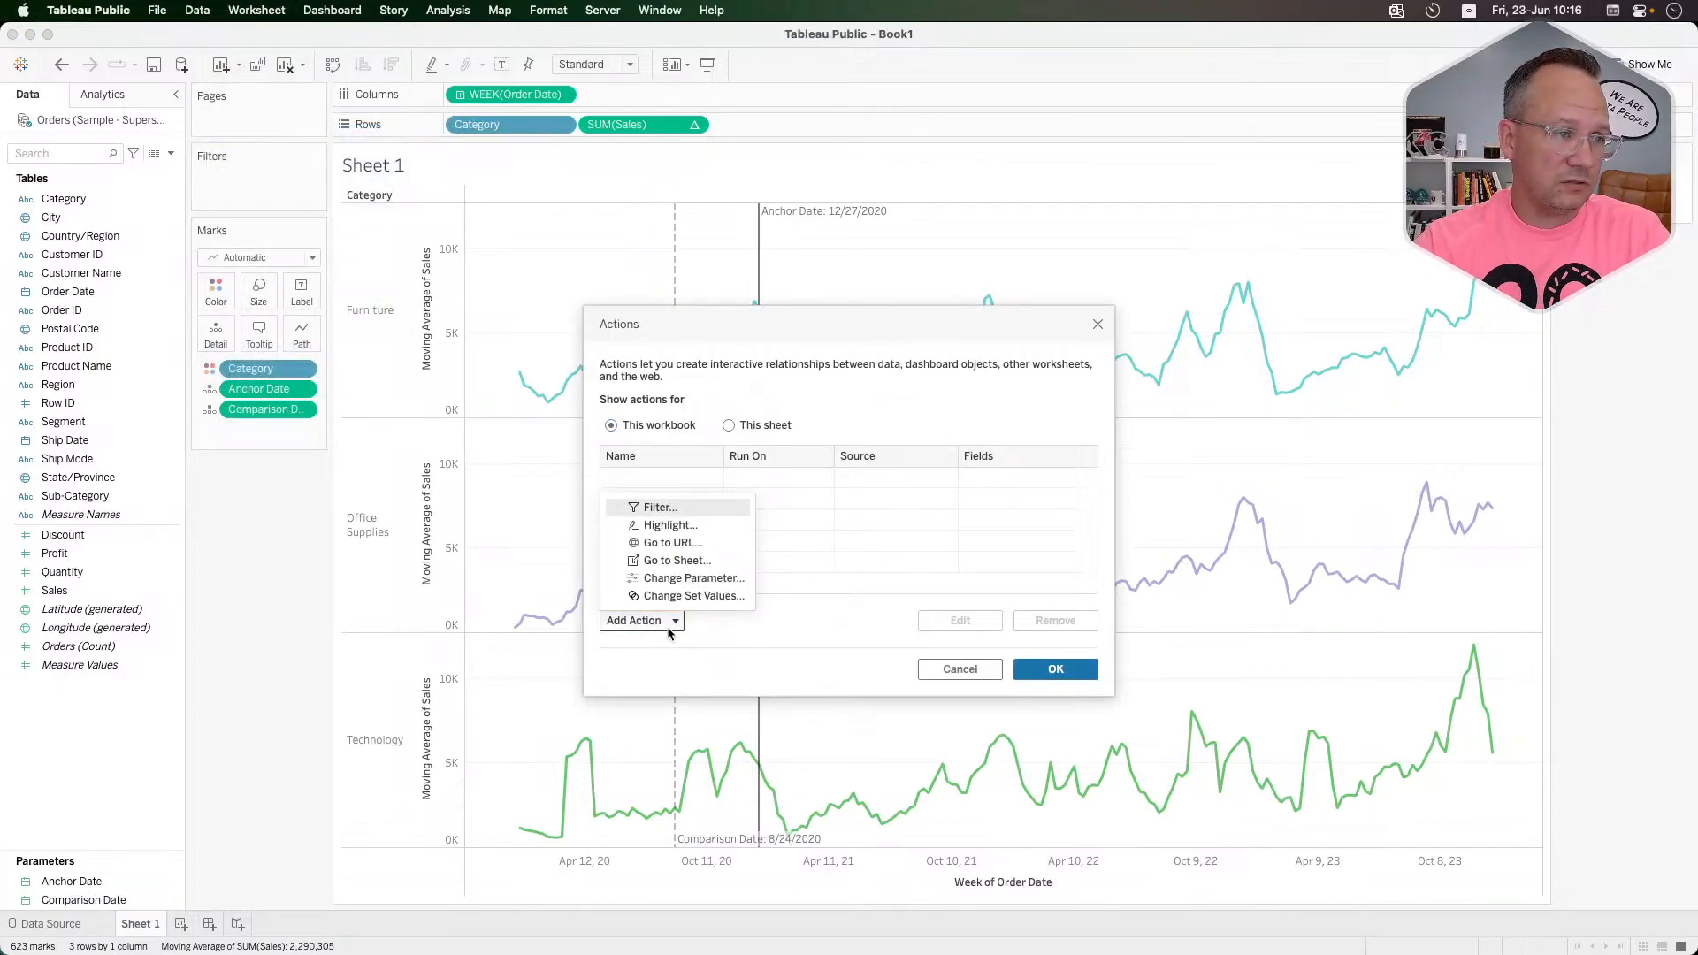
pyautogui.click(719, 576)
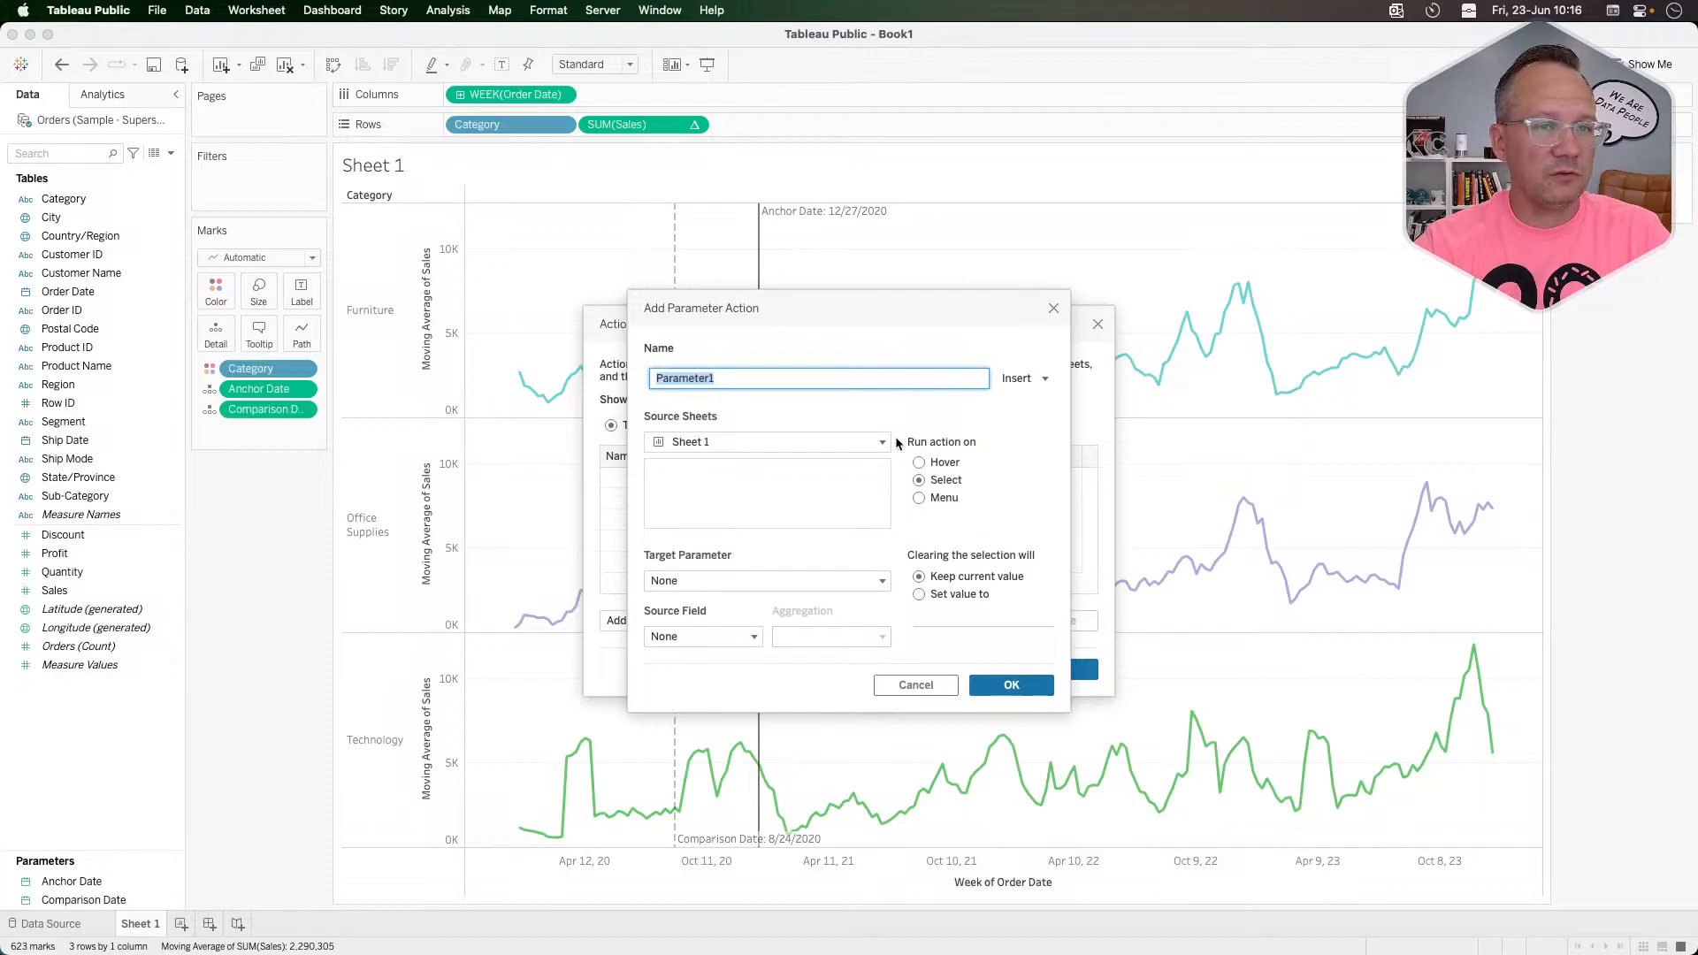
# Step: Switch to Chrome and examine how selecting and pointing at weeks moves the published viz's two reference lines, then return to Tableau
pyautogui.press('super+Tab')
pyautogui.click(898, 445)
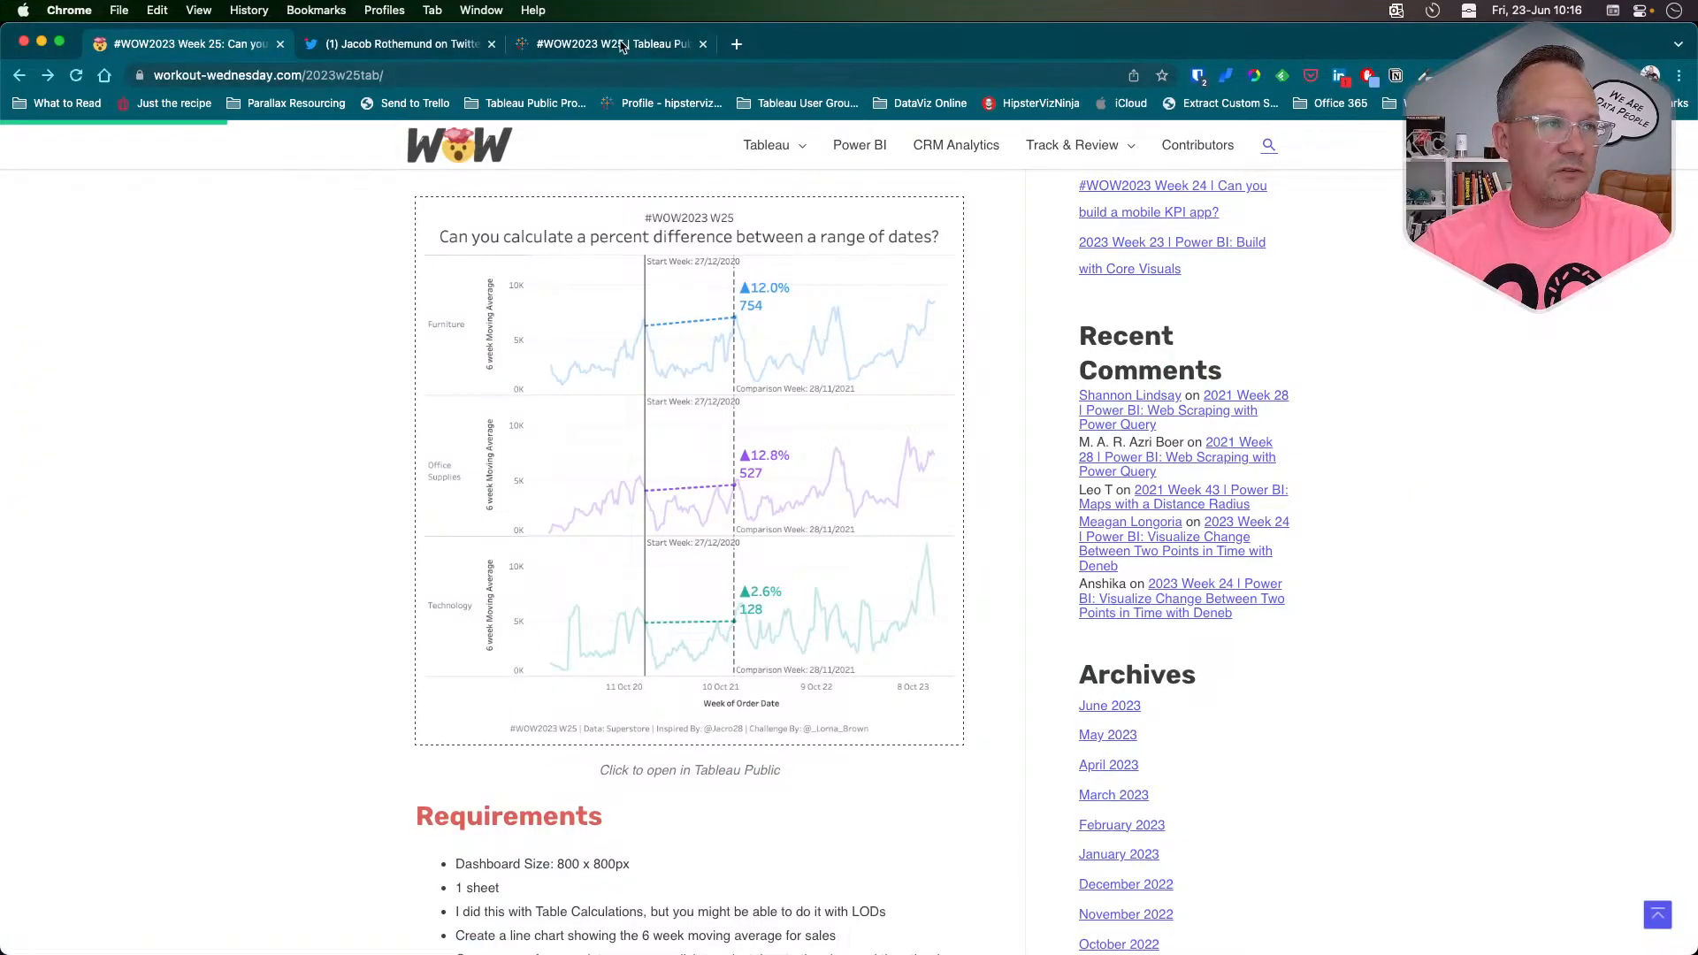
pyautogui.click(903, 401)
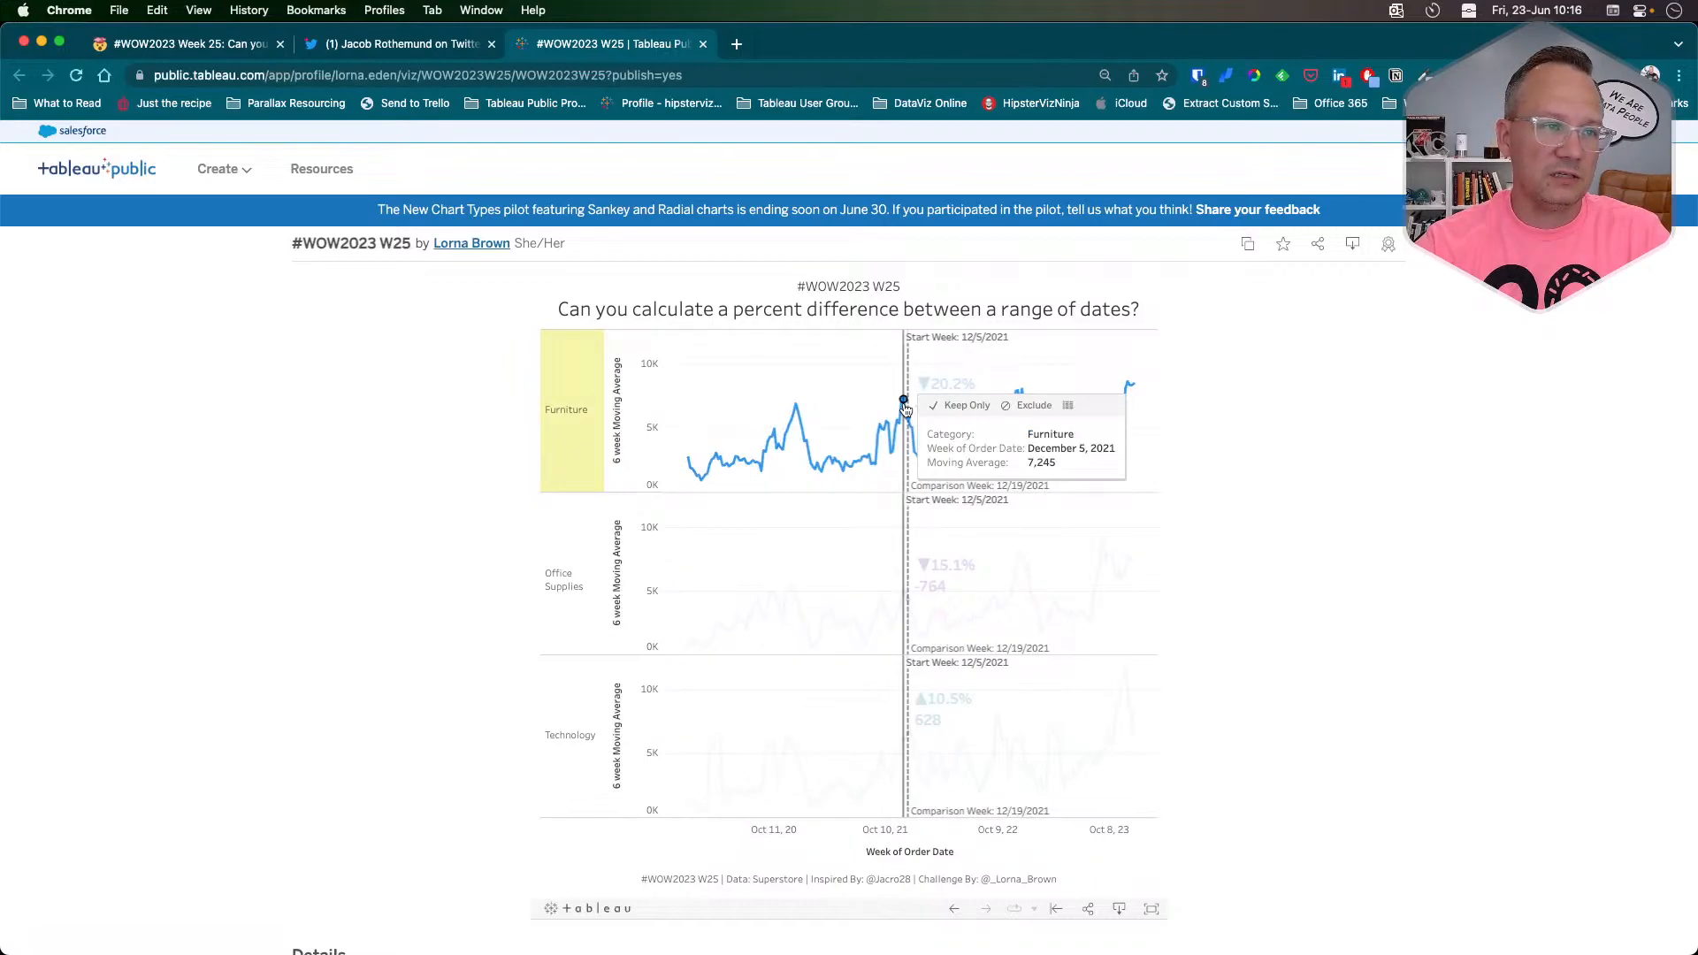
pyautogui.moveTo(814, 458)
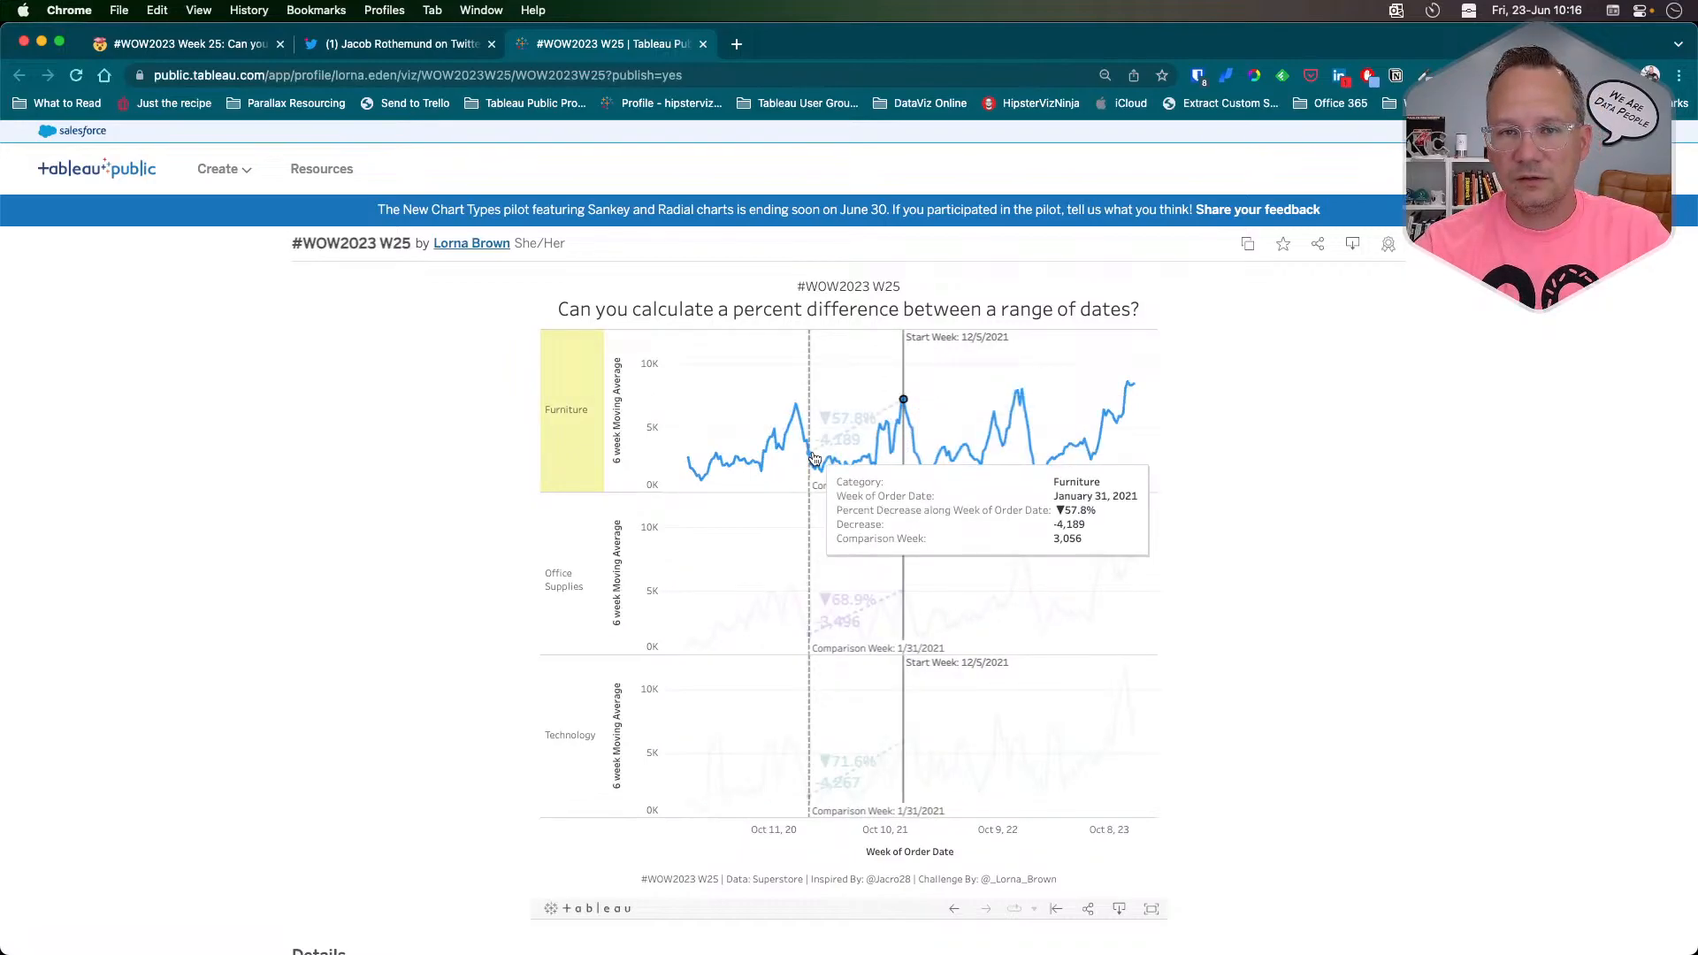
pyautogui.press('super+Tab')
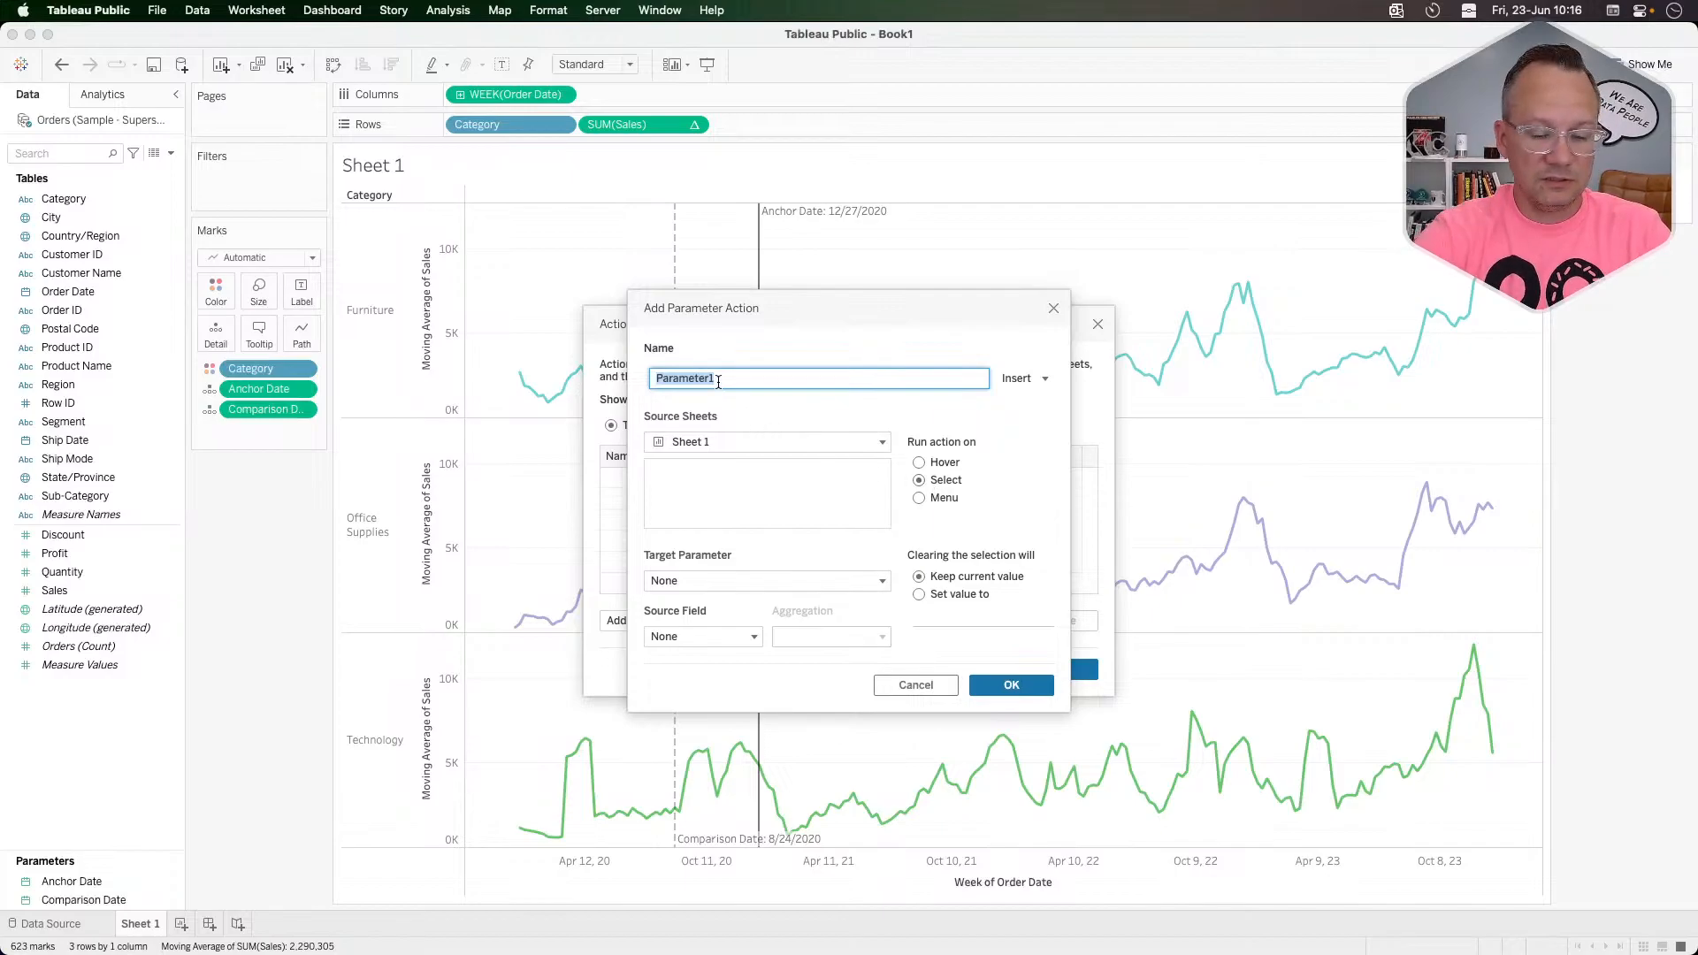
# Step: Name the new parameter action Change Anchor
pyautogui.write('Comp')
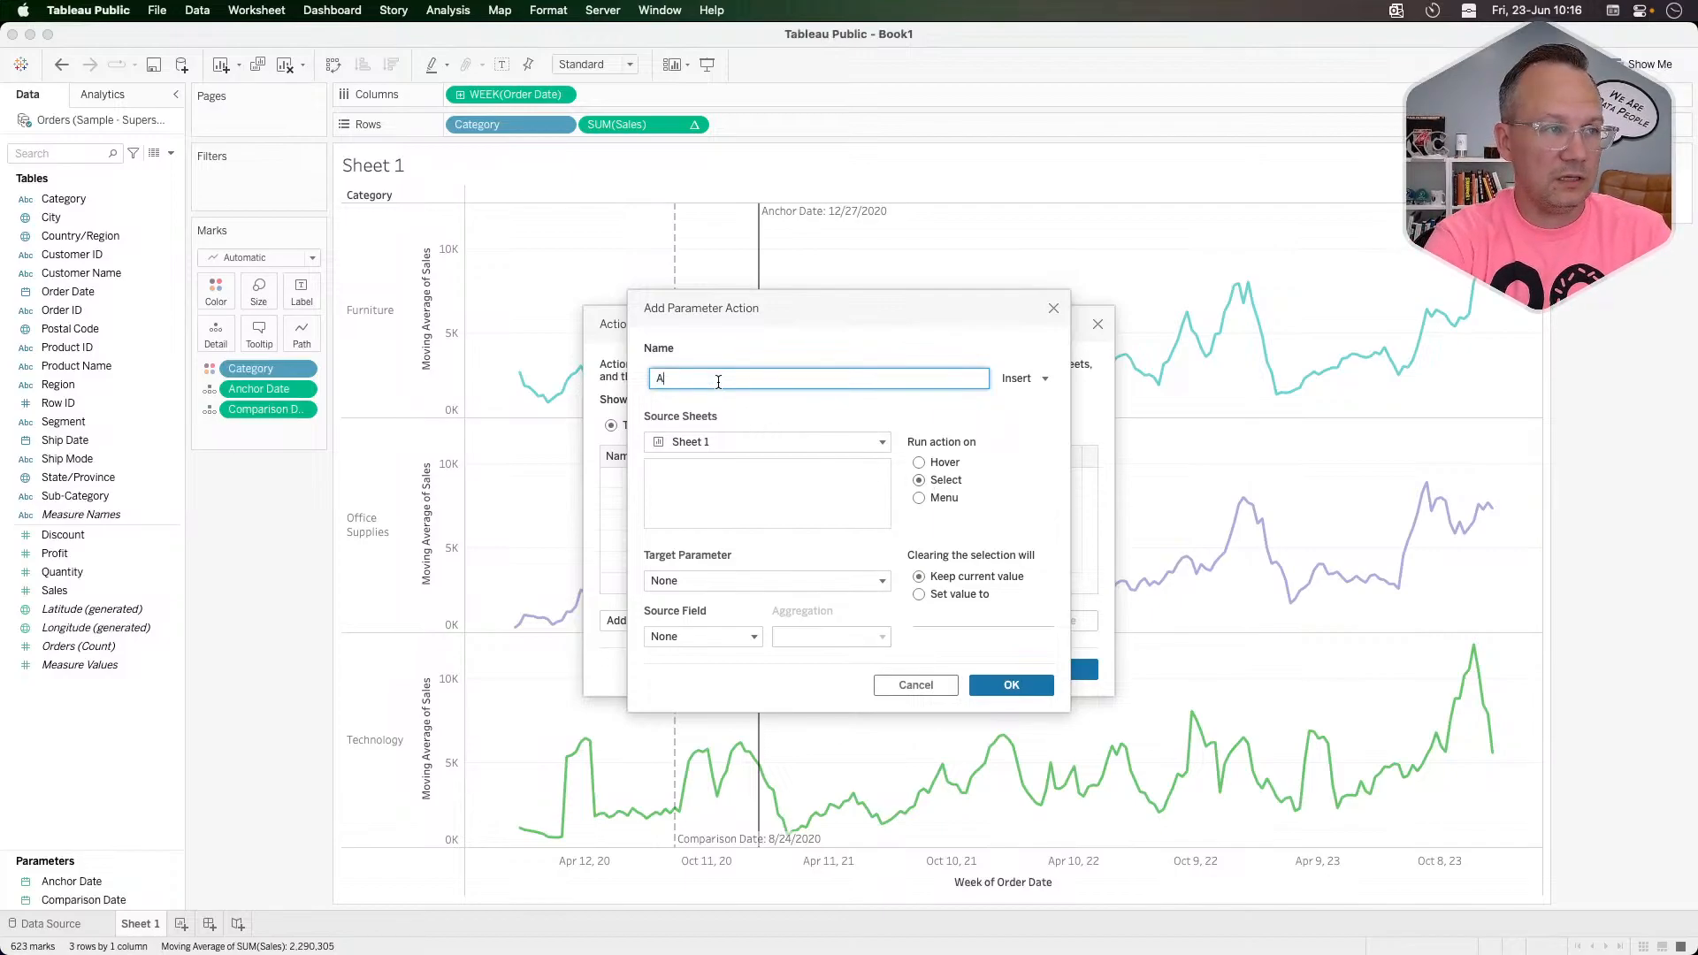
pyautogui.press('BackSpace')
pyautogui.press('BackSpace')
pyautogui.press('BackSpace')
pyautogui.press('BackSpace')
pyautogui.write('Change ')
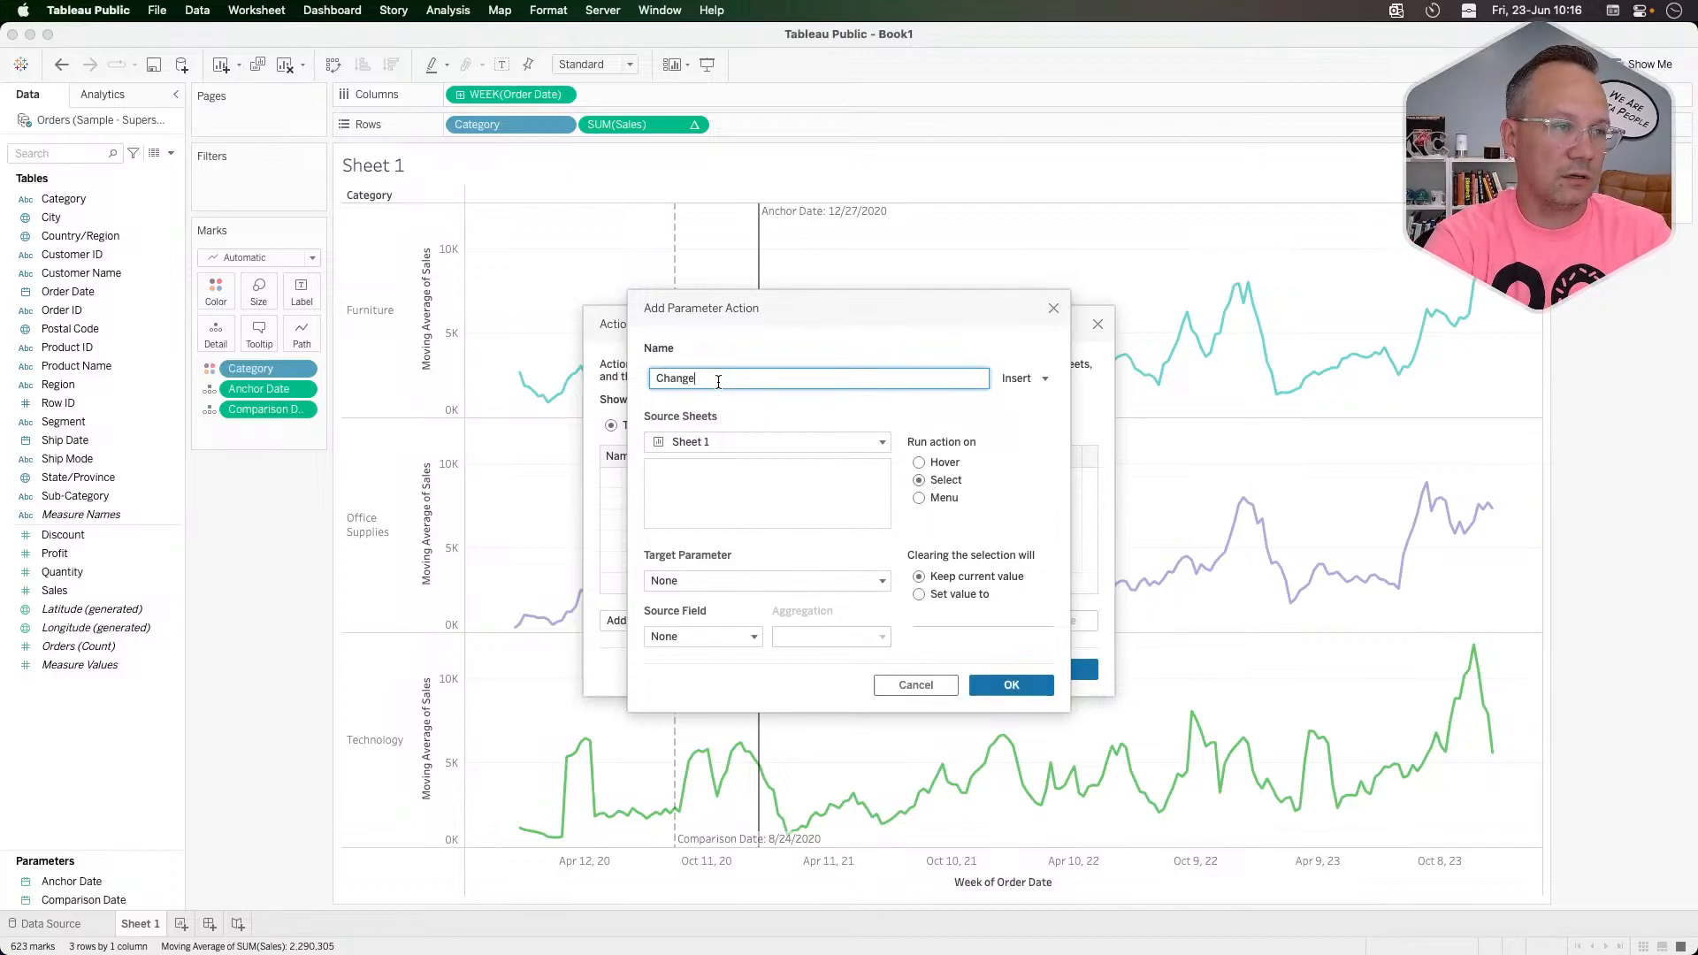
pyautogui.write('ANchor')
pyautogui.press('BackSpace')
pyautogui.press('BackSpace')
pyautogui.press('BackSpace')
pyautogui.write('nchor')
pyautogui.press('Tab')
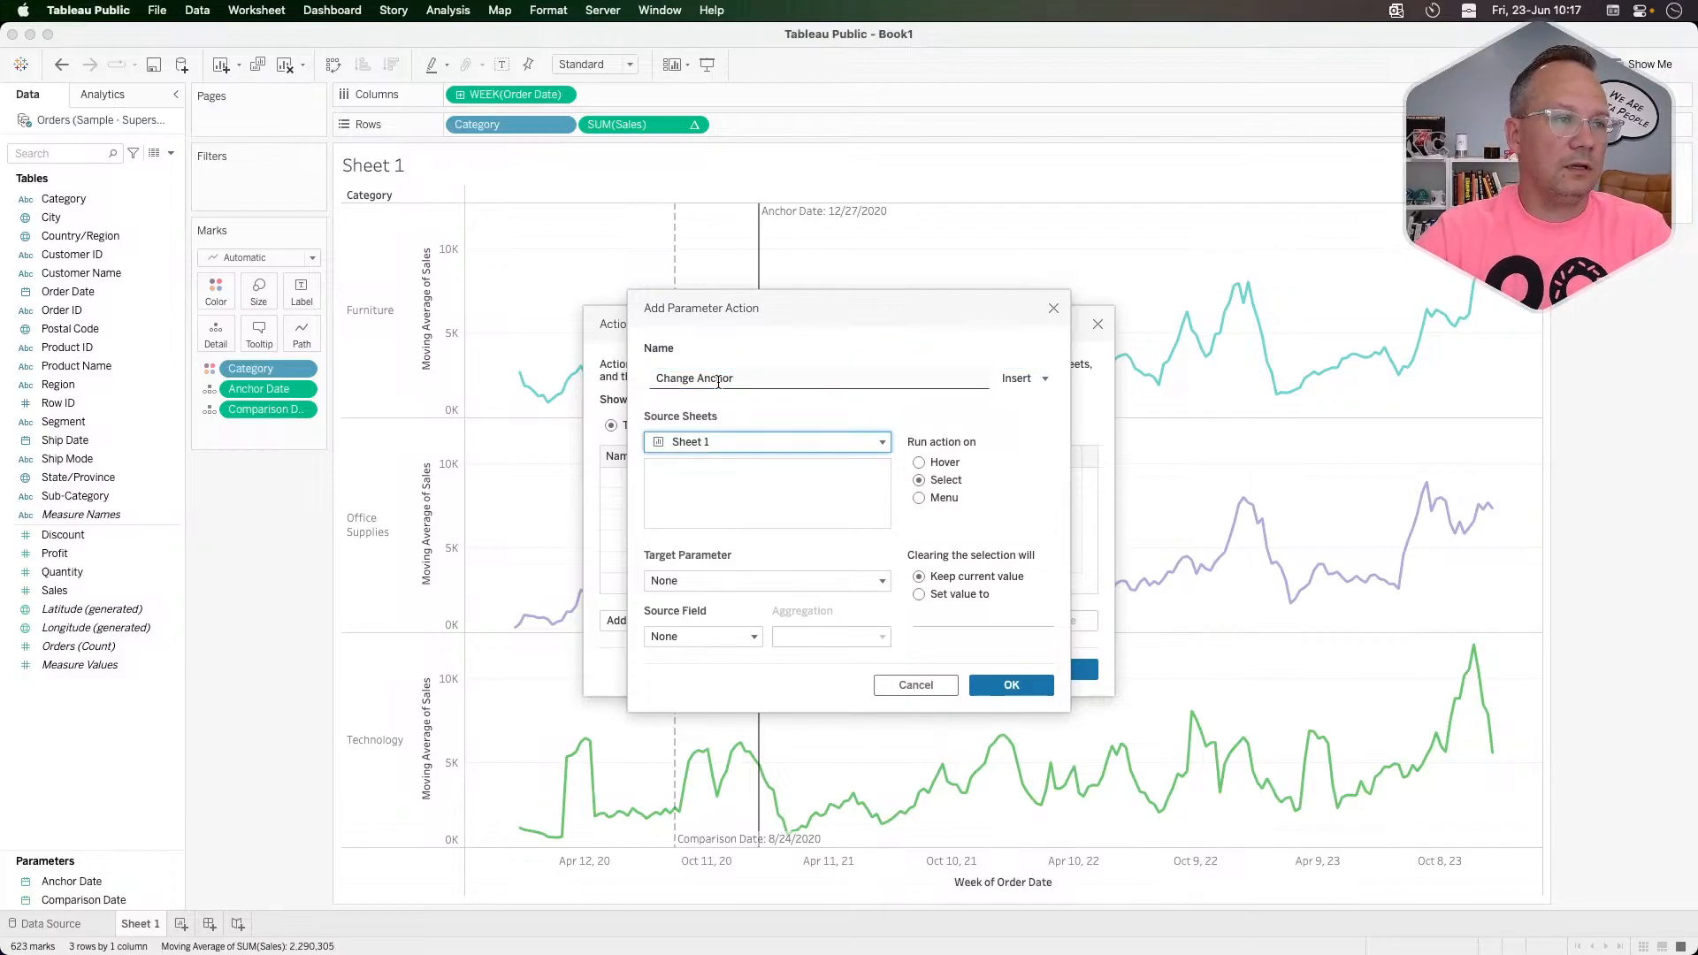
# Step: Set the Change Anchor action's source to the Orders (Sample - Superstore) data source with Sheet 1 included
pyautogui.click(745, 437)
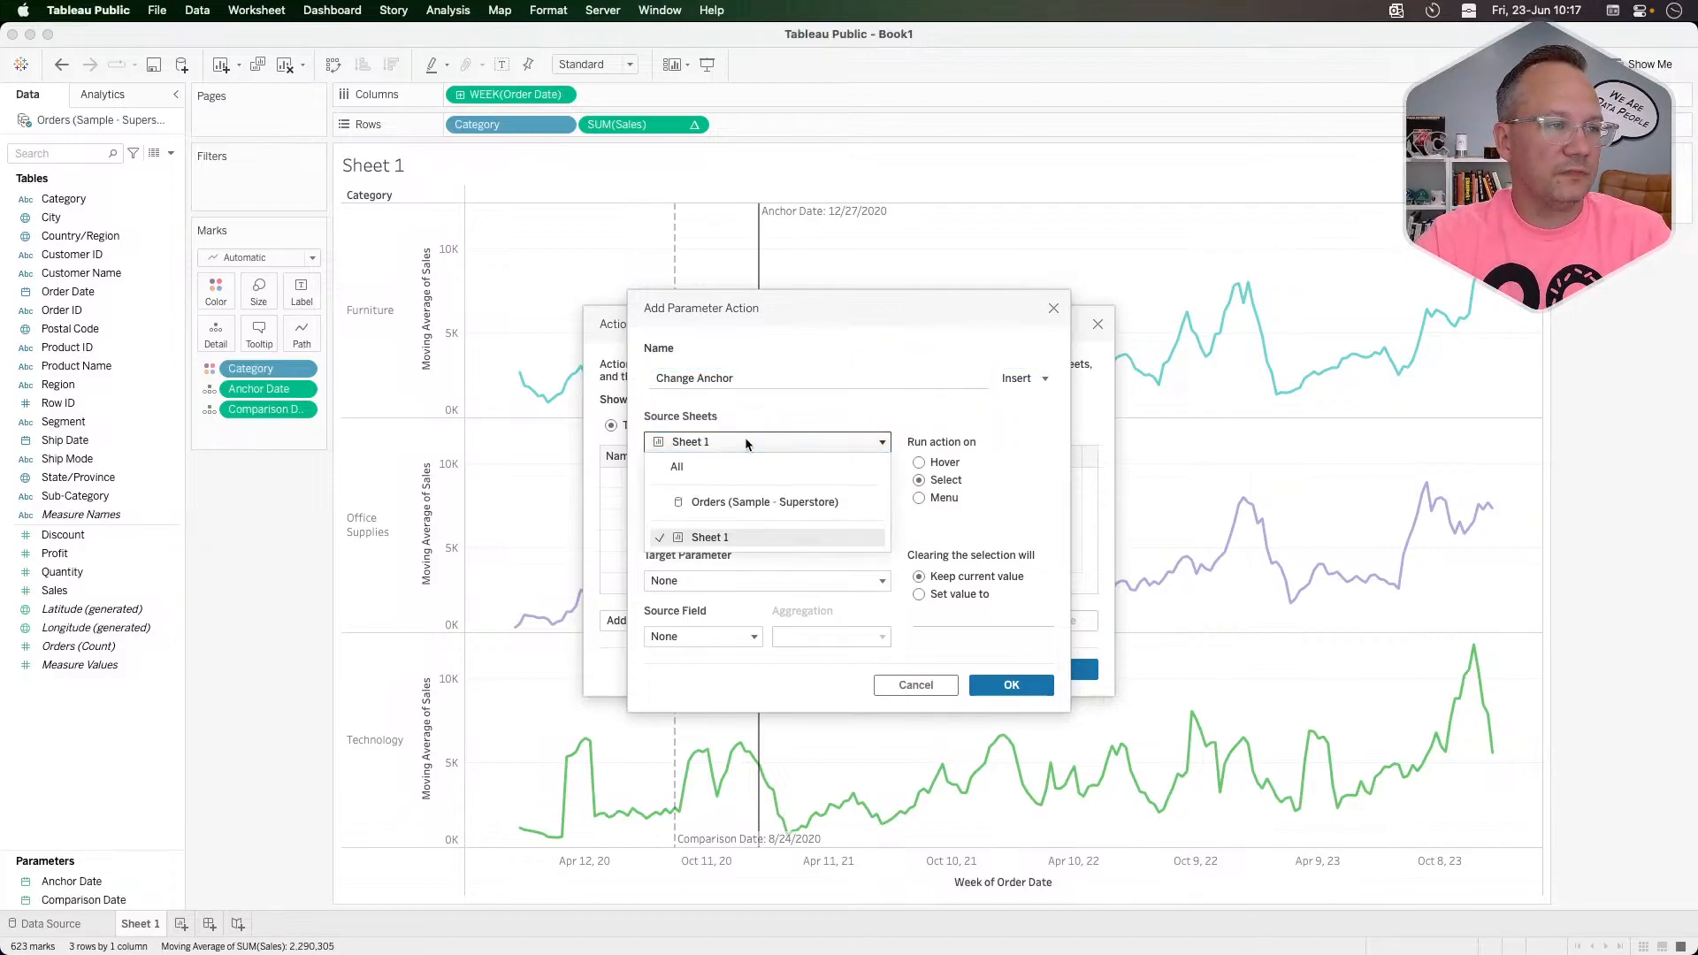
pyautogui.click(715, 500)
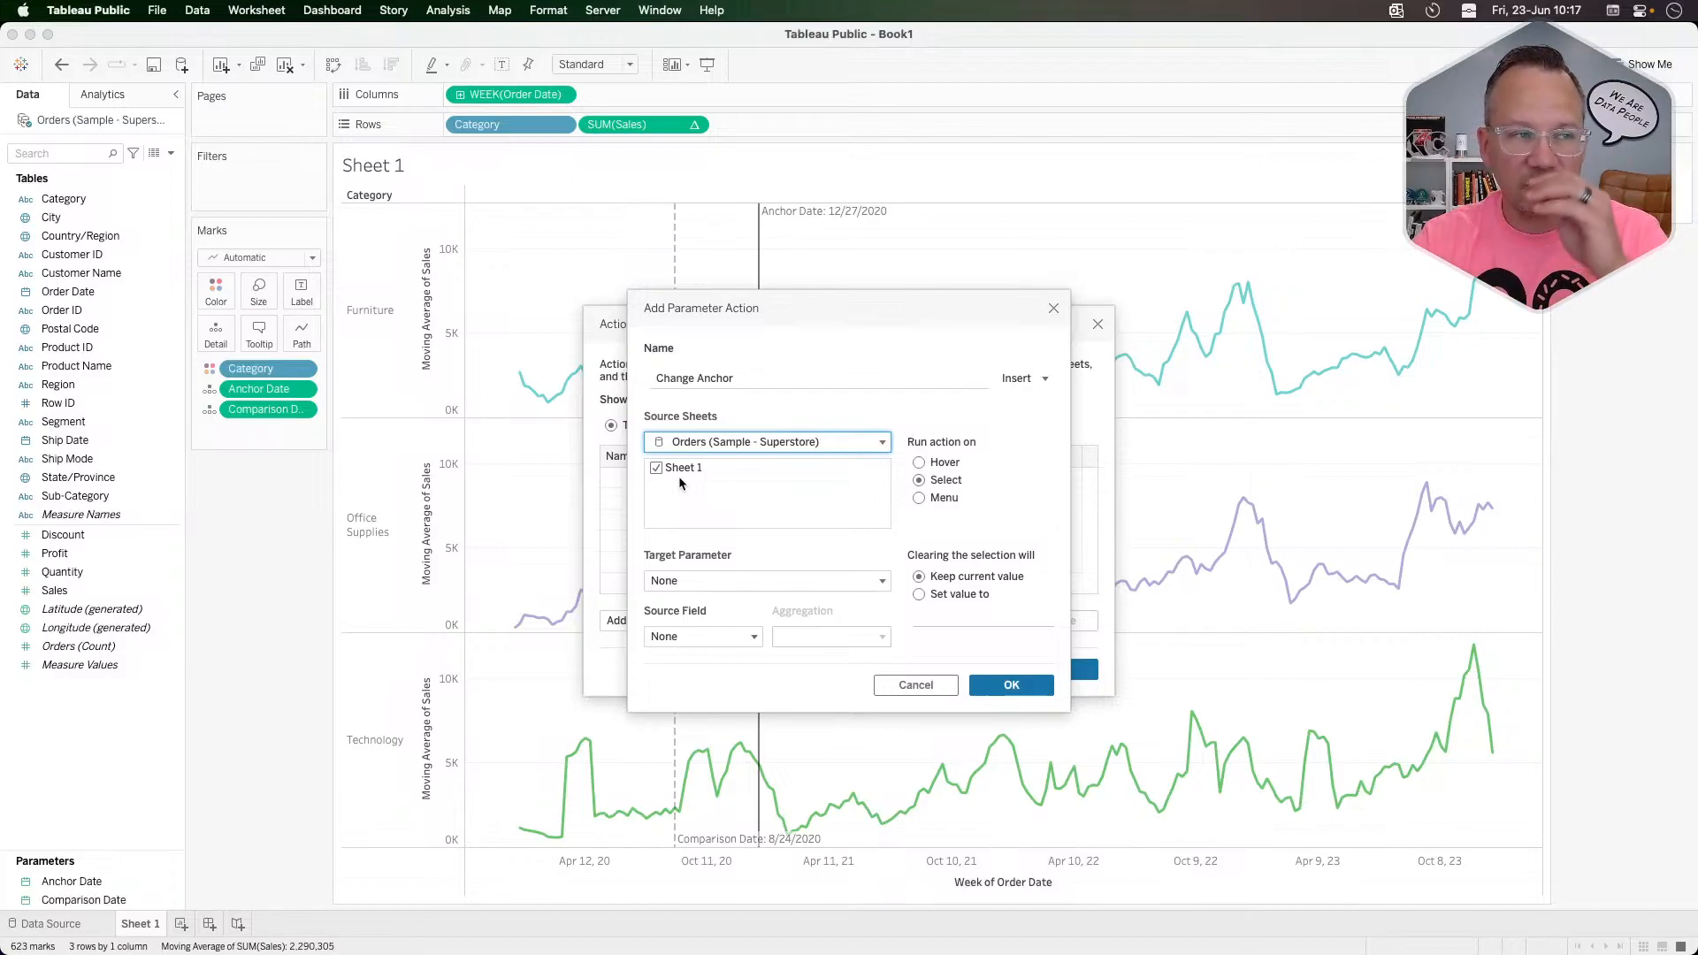
pyautogui.click(738, 442)
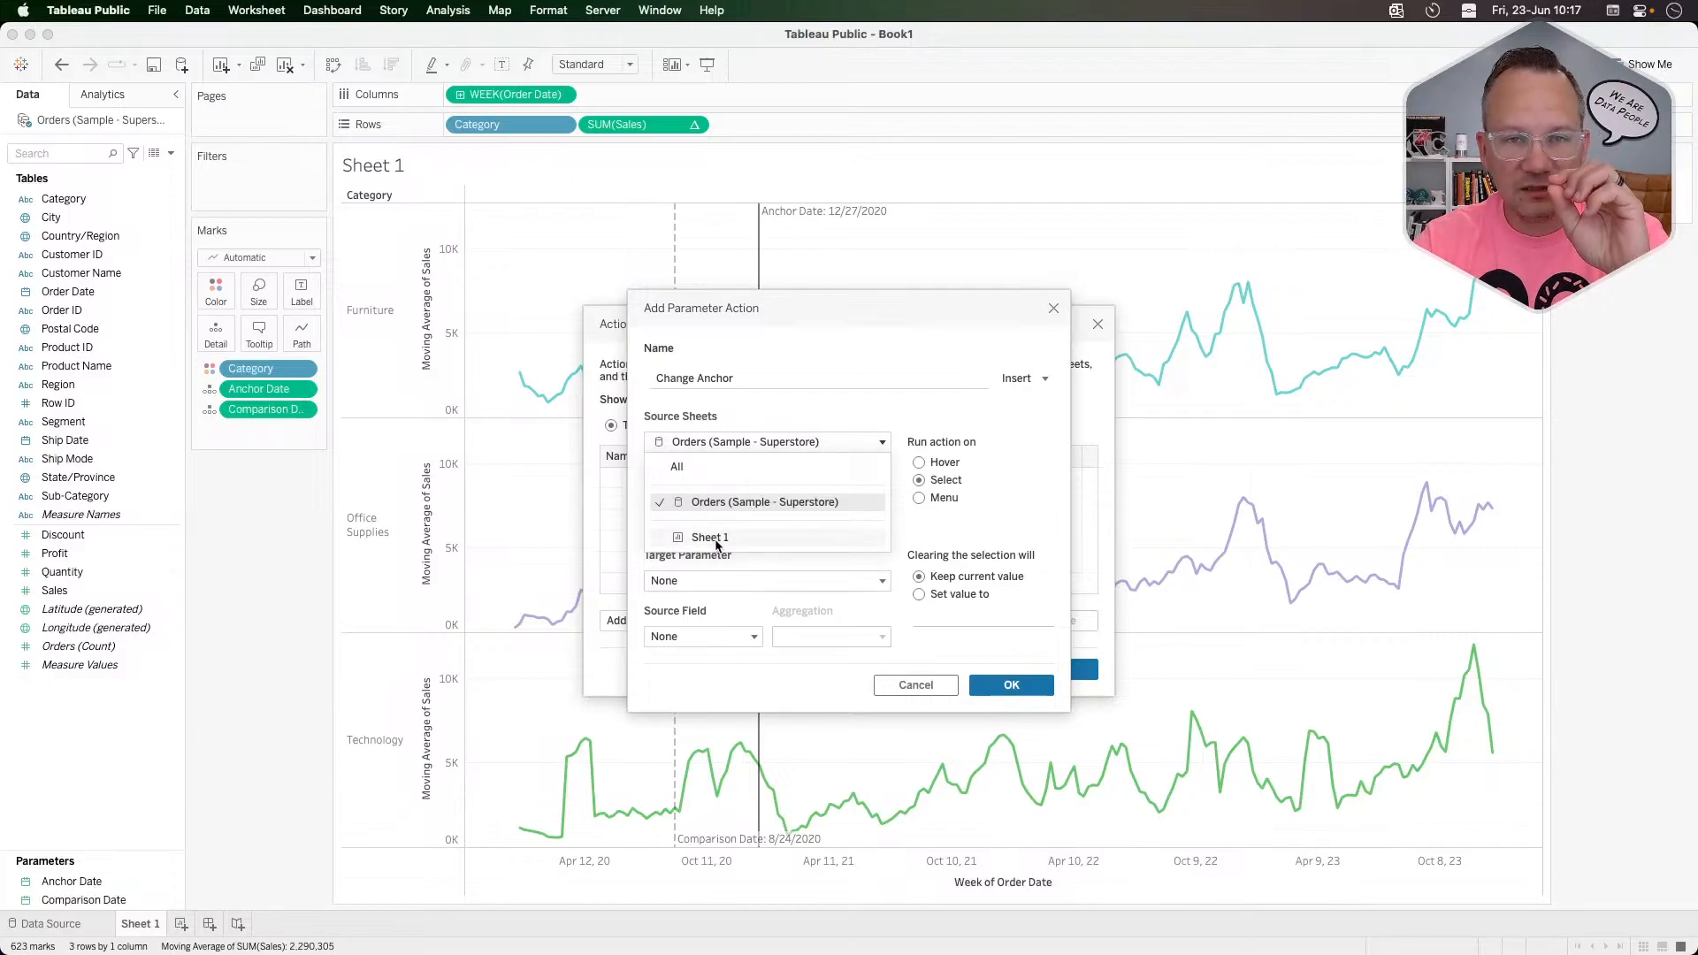
pyautogui.click(745, 501)
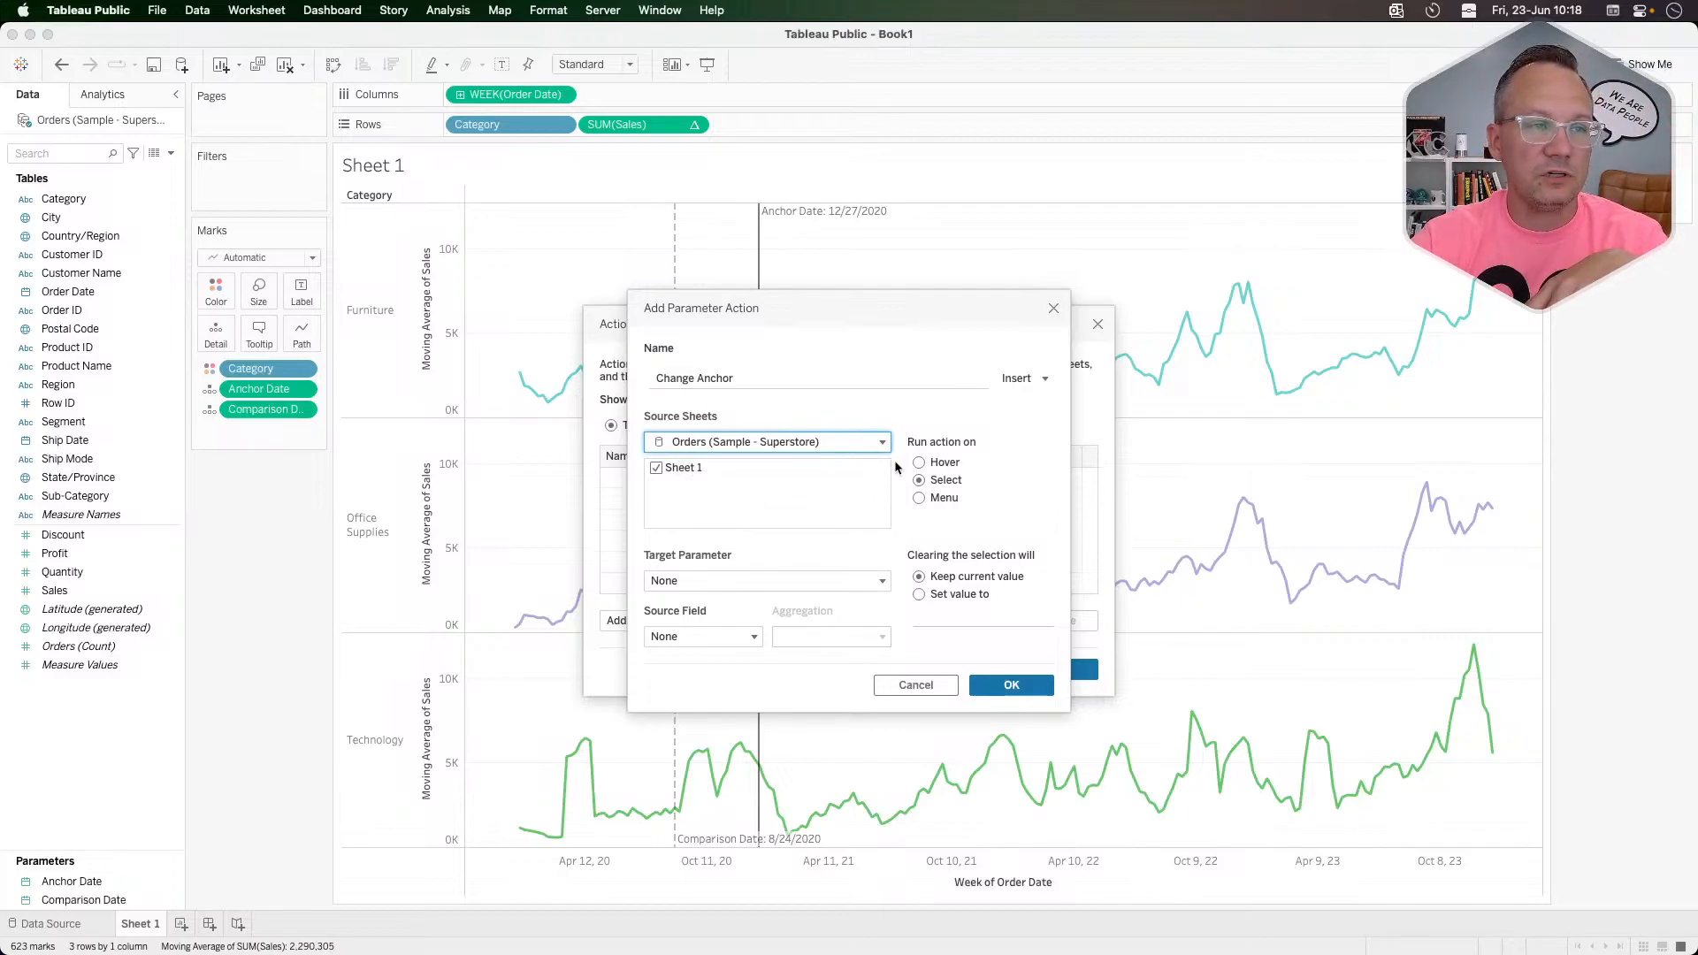
# Step: Target the Anchor Date parameter with WEEK(Order Date) as the source field and save the Change Anchor action
pyautogui.click(677, 582)
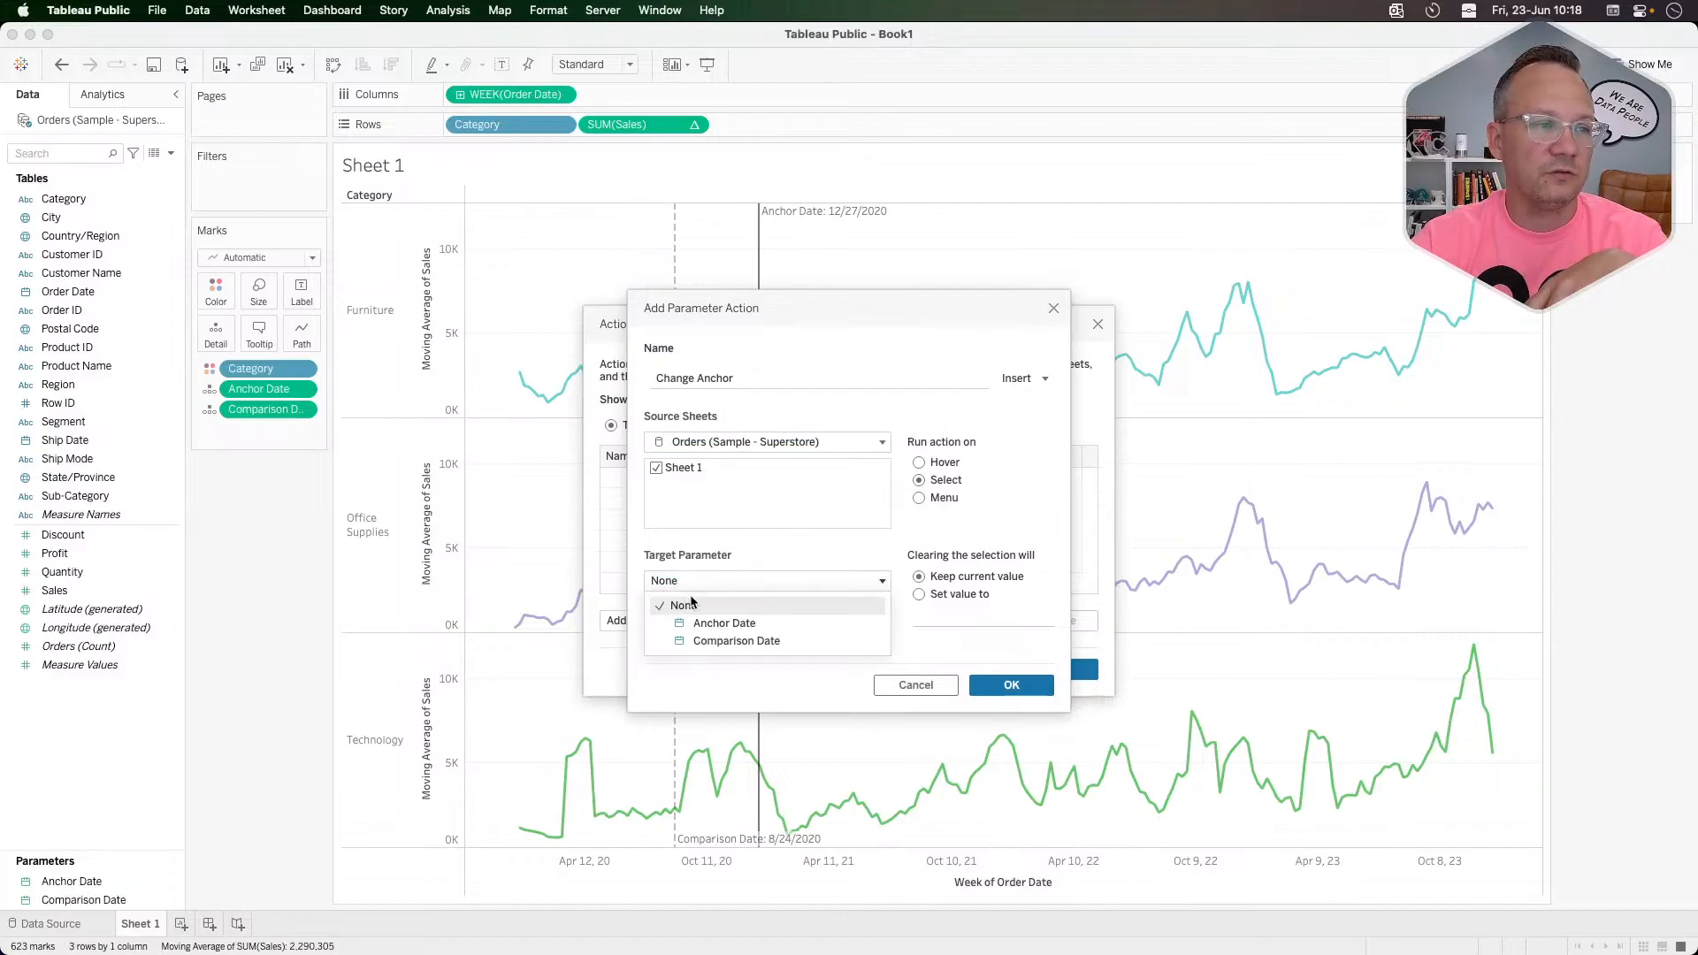
pyautogui.click(716, 624)
pyautogui.click(708, 635)
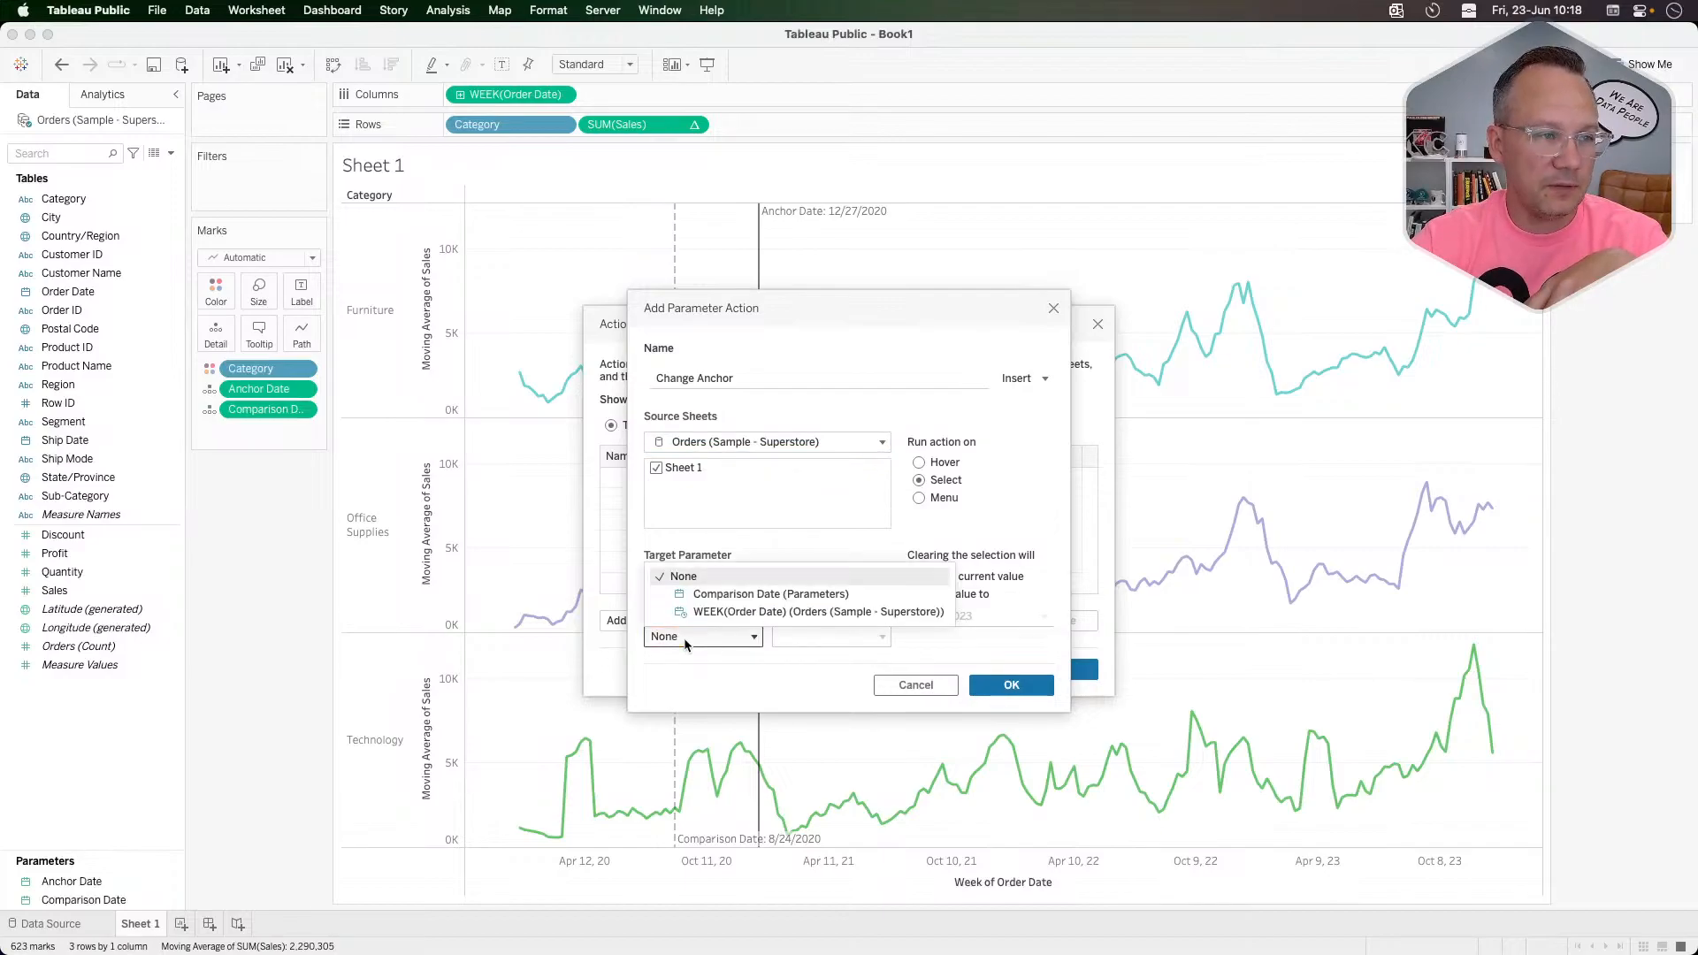
pyautogui.click(830, 612)
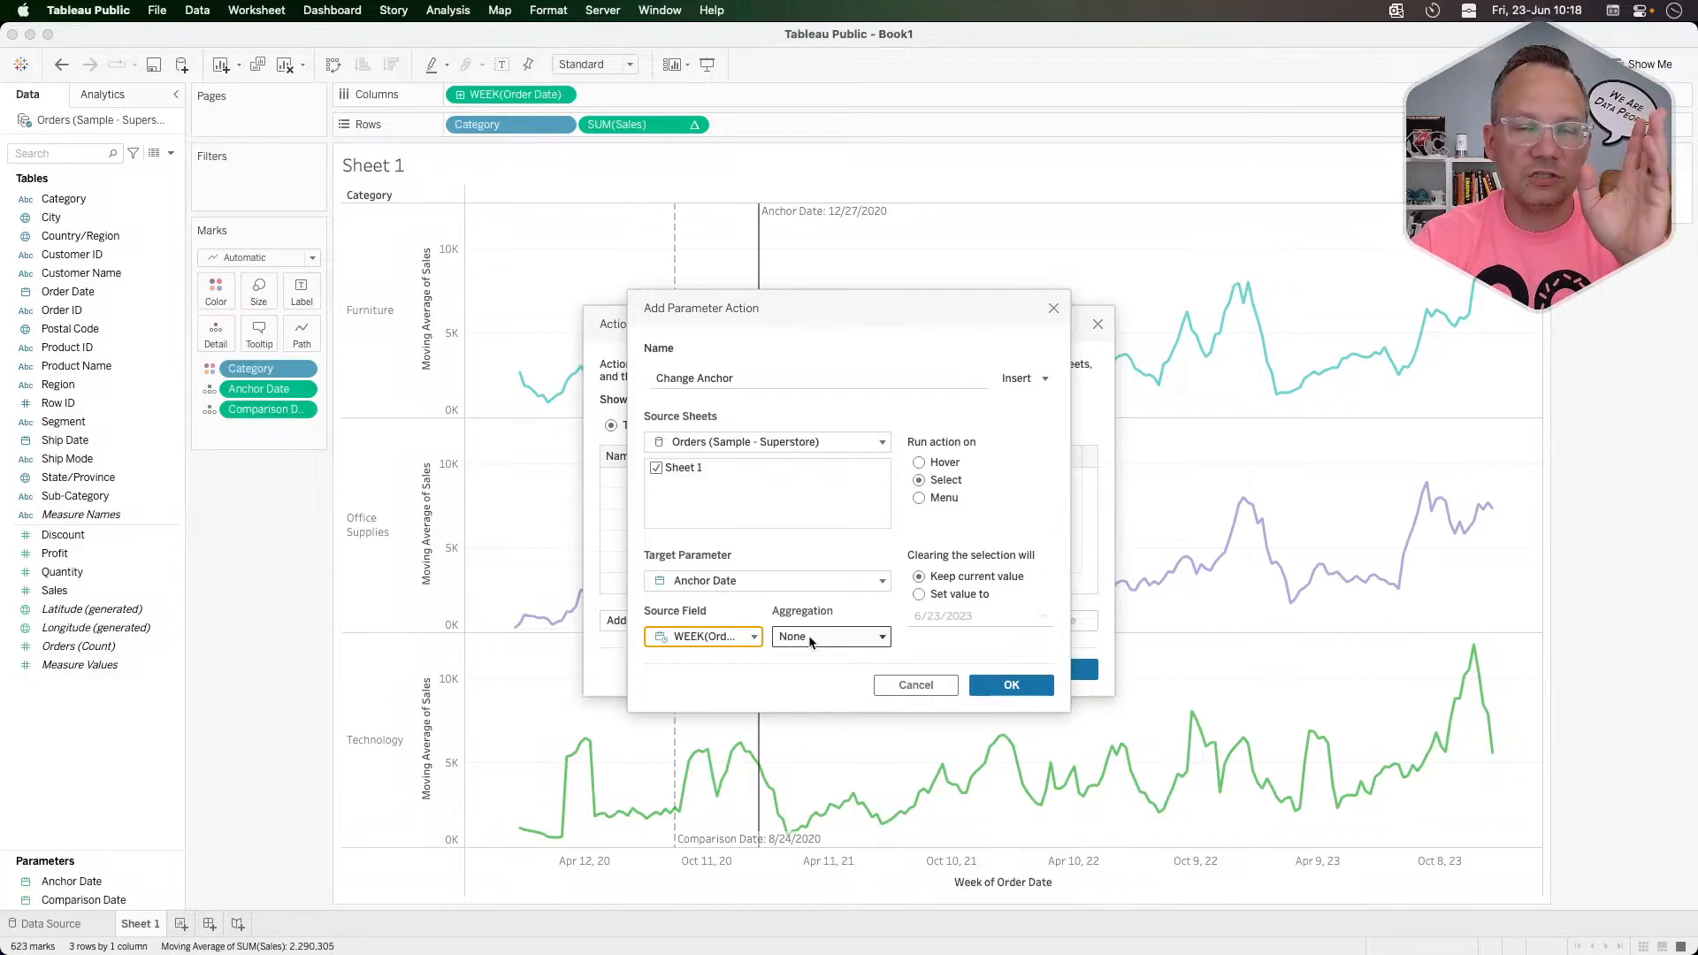
pyautogui.click(1009, 685)
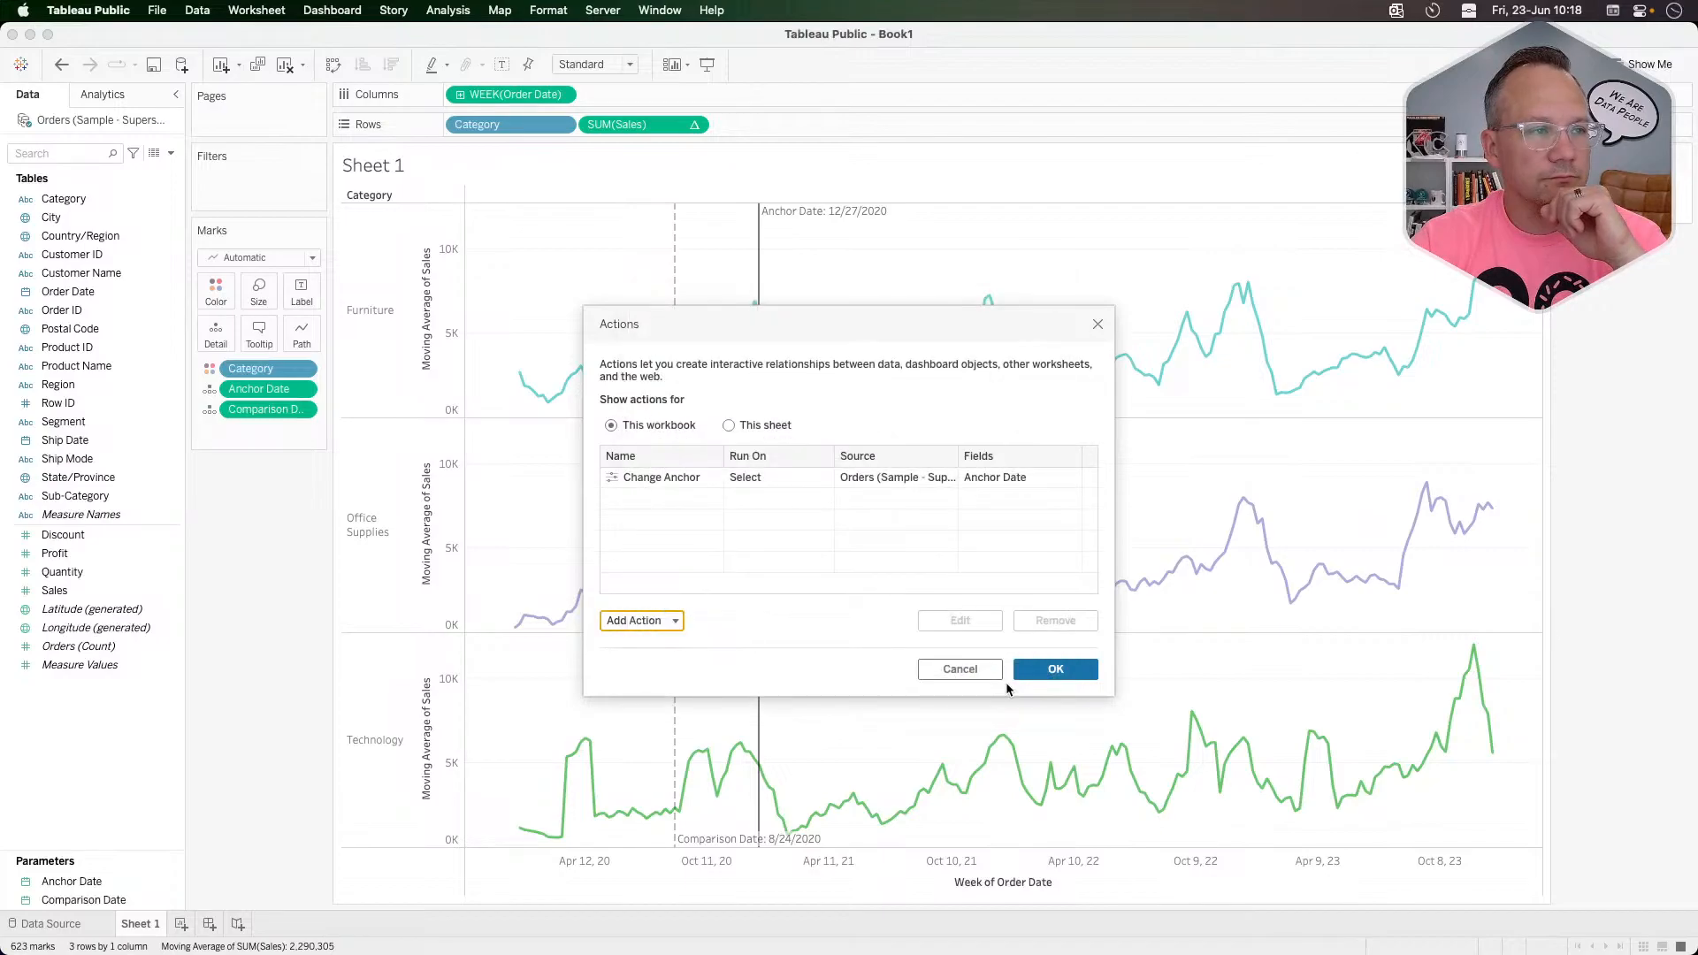
# Step: Add a second Change Parameter action named Change Comparison
pyautogui.click(661, 629)
pyautogui.click(695, 584)
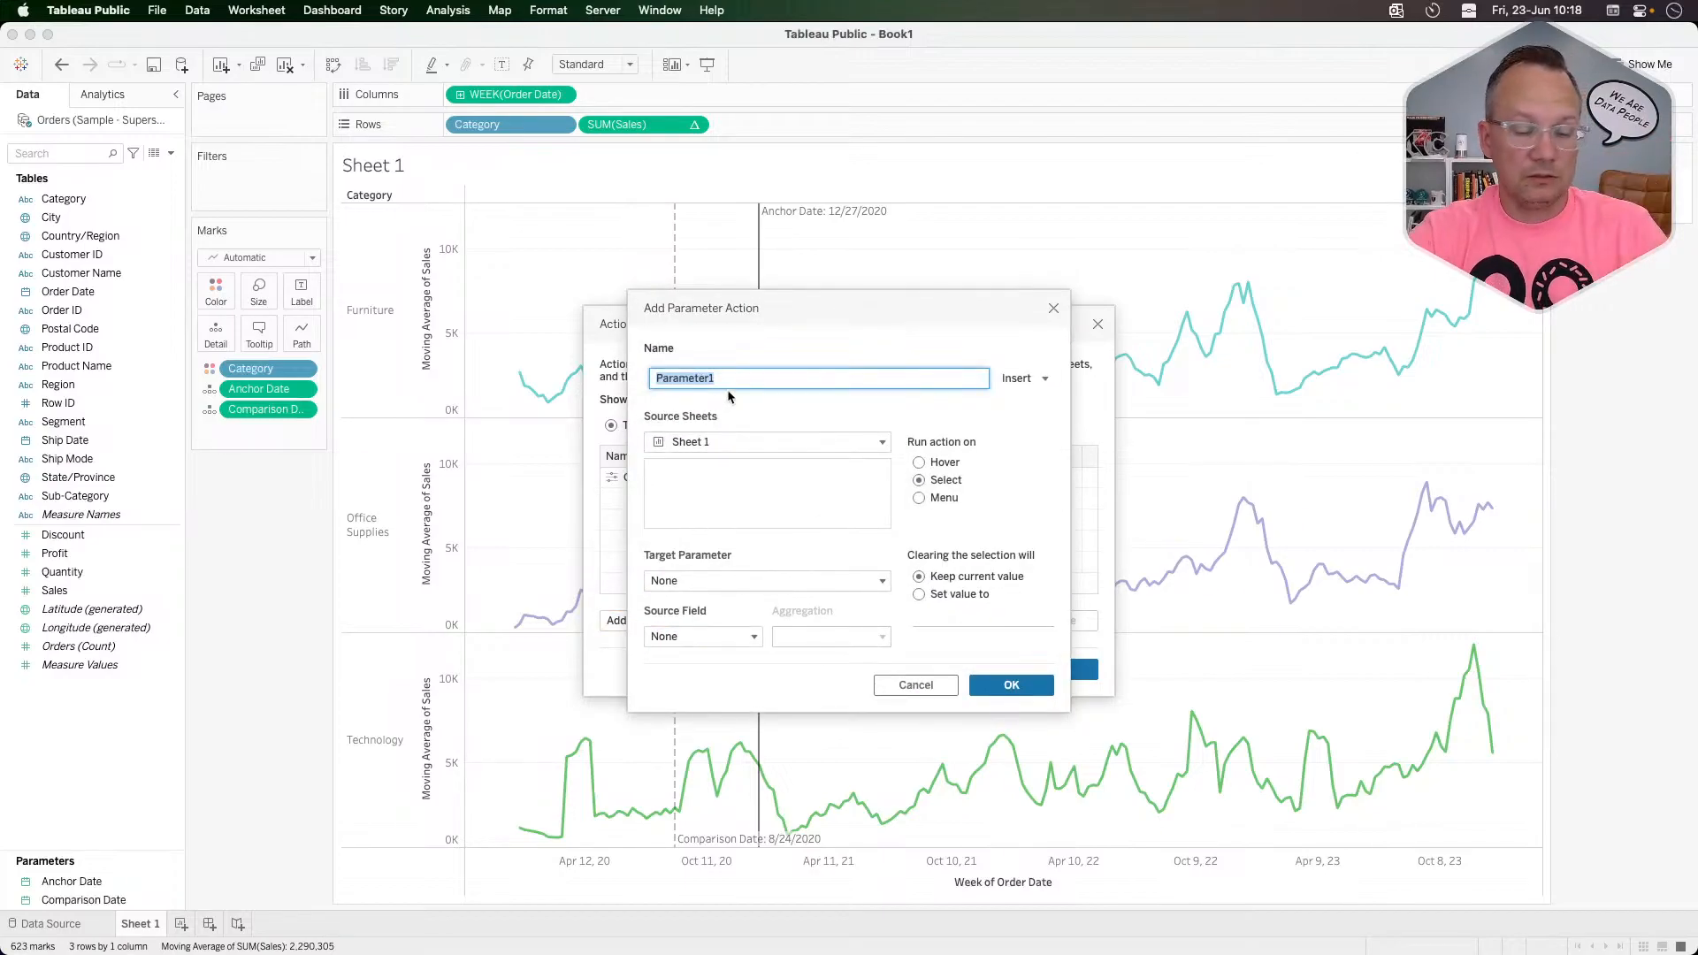
pyautogui.write('CHan')
pyautogui.press('BackSpace')
pyautogui.press('BackSpace')
pyautogui.press('BackSpace')
pyautogui.write('hange Comparison')
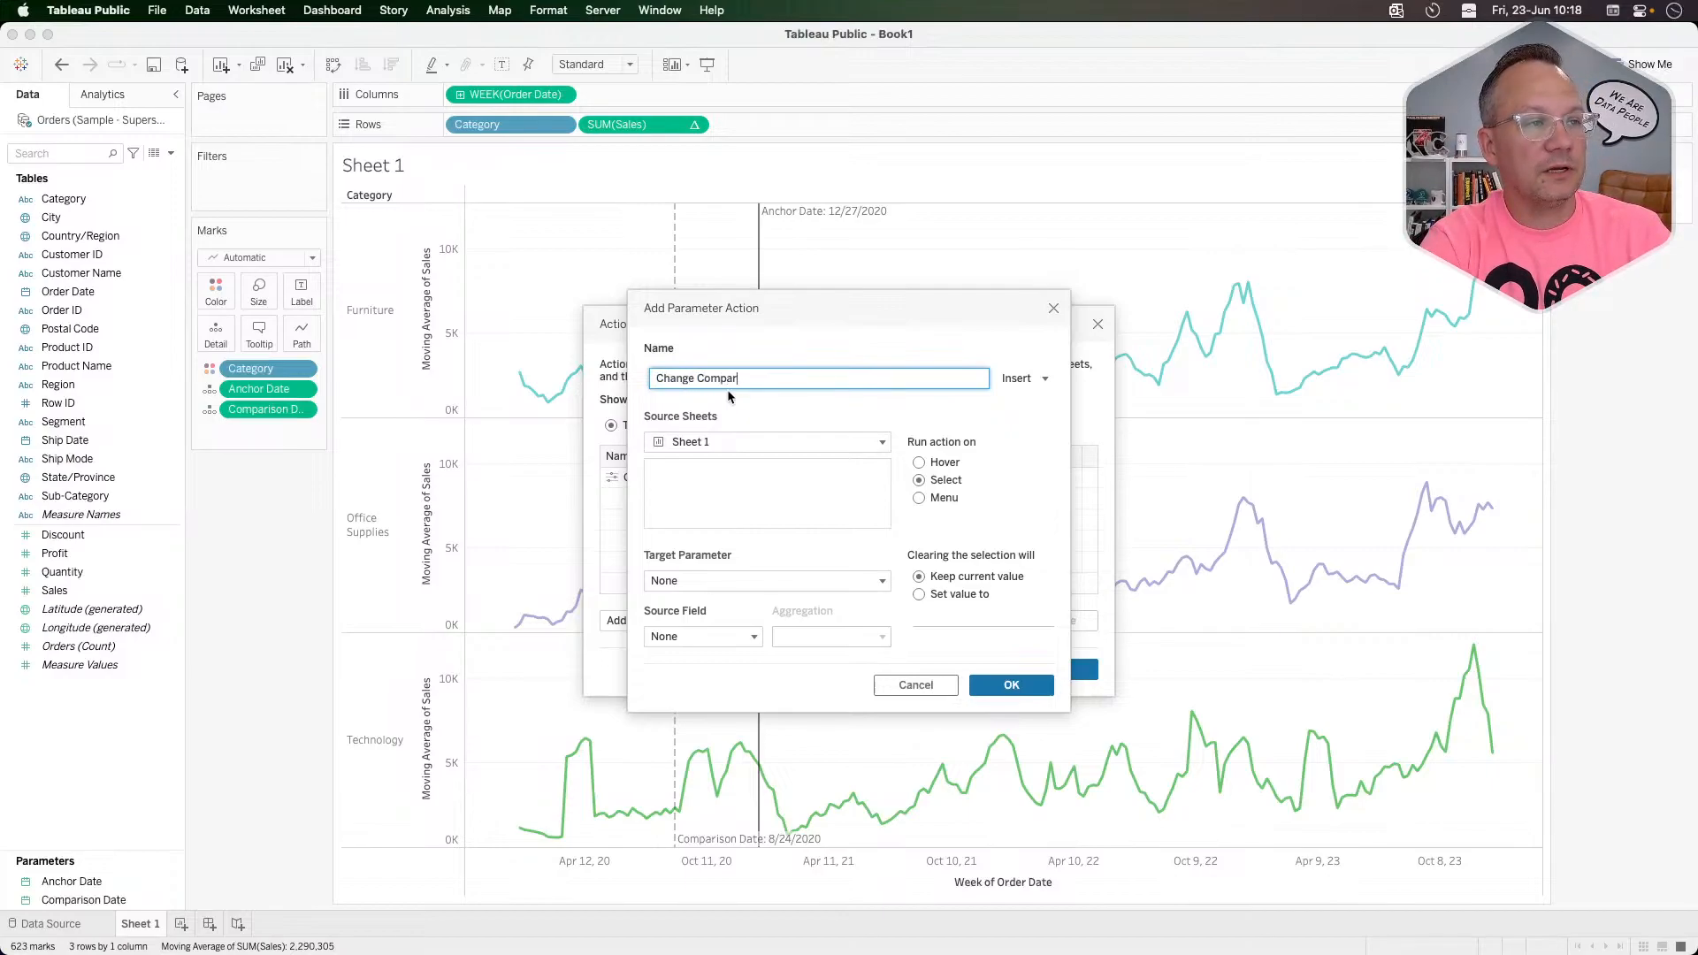
# Step: Set the Change Comparison action's source to Orders (Sample - Superstore) and run it on Hover
pyautogui.click(726, 440)
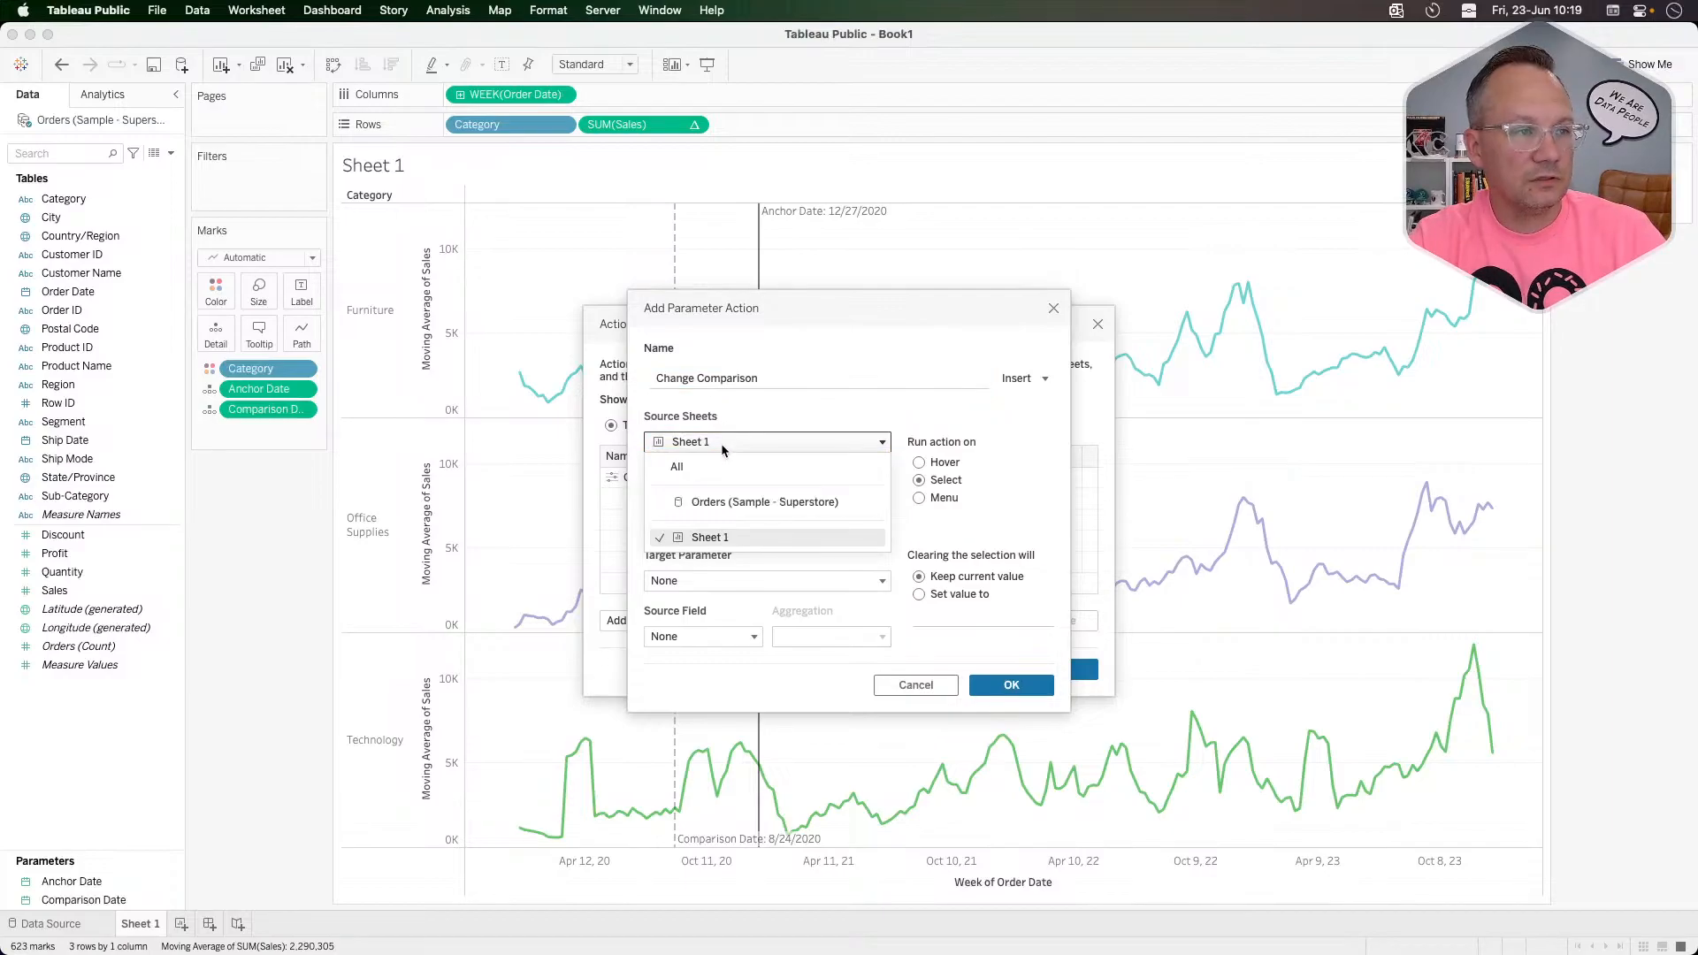
pyautogui.click(709, 492)
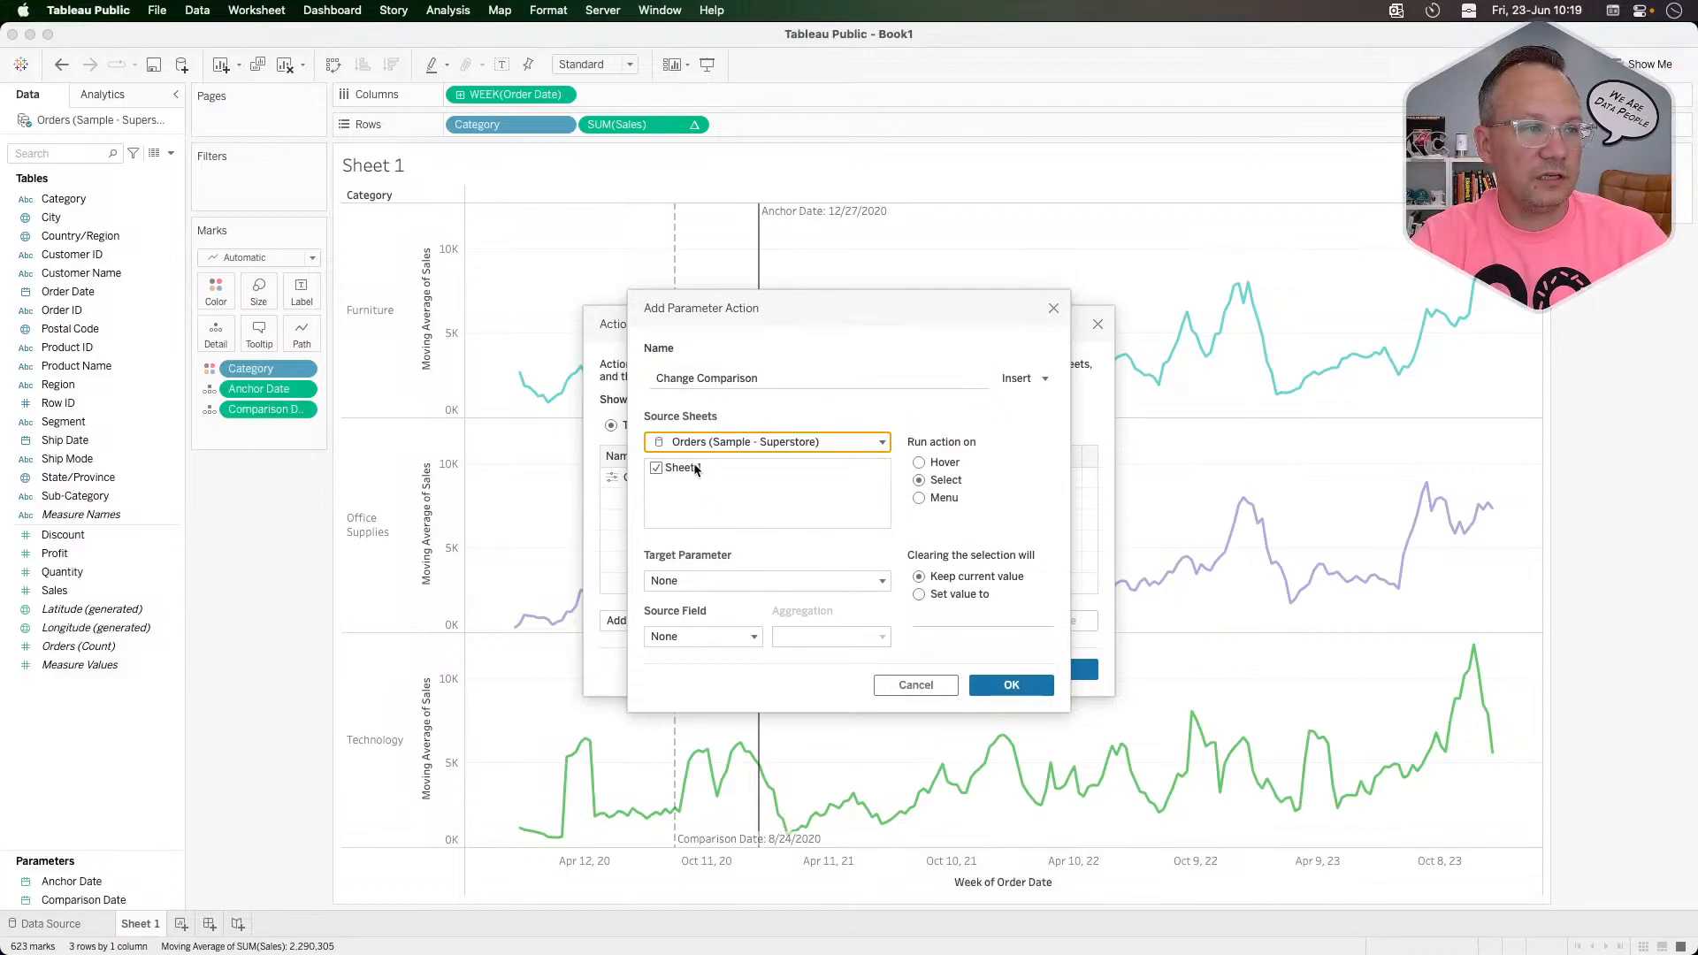
pyautogui.click(920, 463)
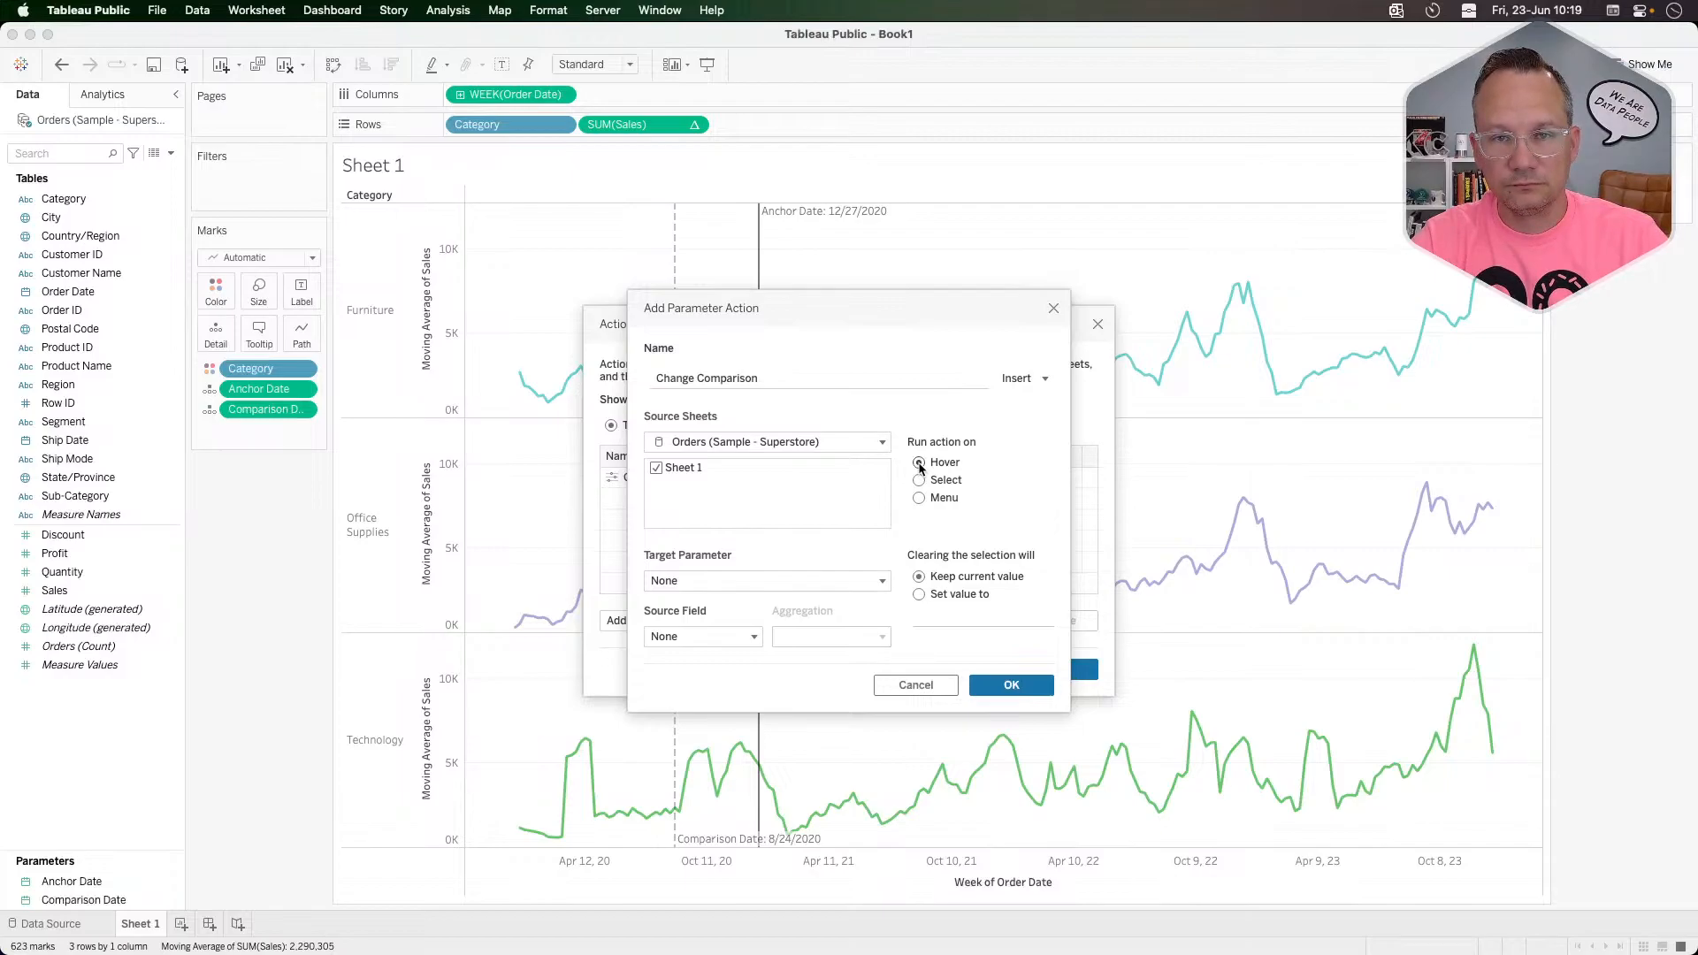
# Step: Target the Comparison Date parameter with WEEK(Order Date) as the source field and save the Change Comparison action
pyautogui.click(705, 581)
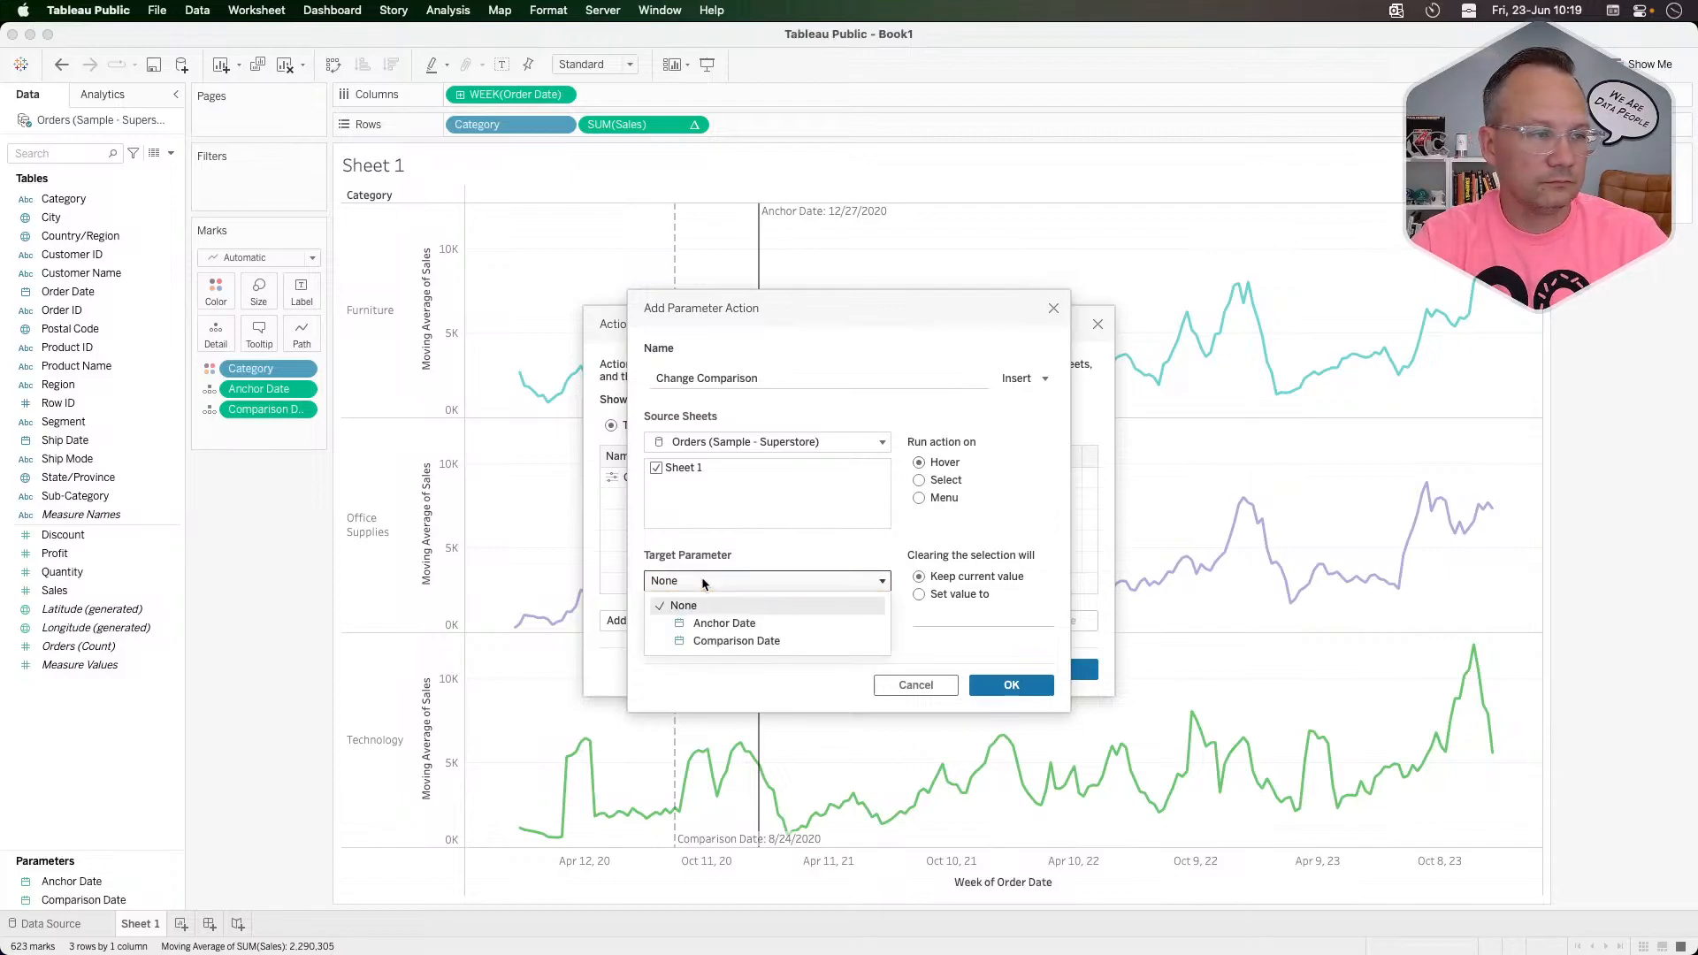
pyautogui.click(714, 641)
pyautogui.click(711, 638)
pyautogui.click(720, 620)
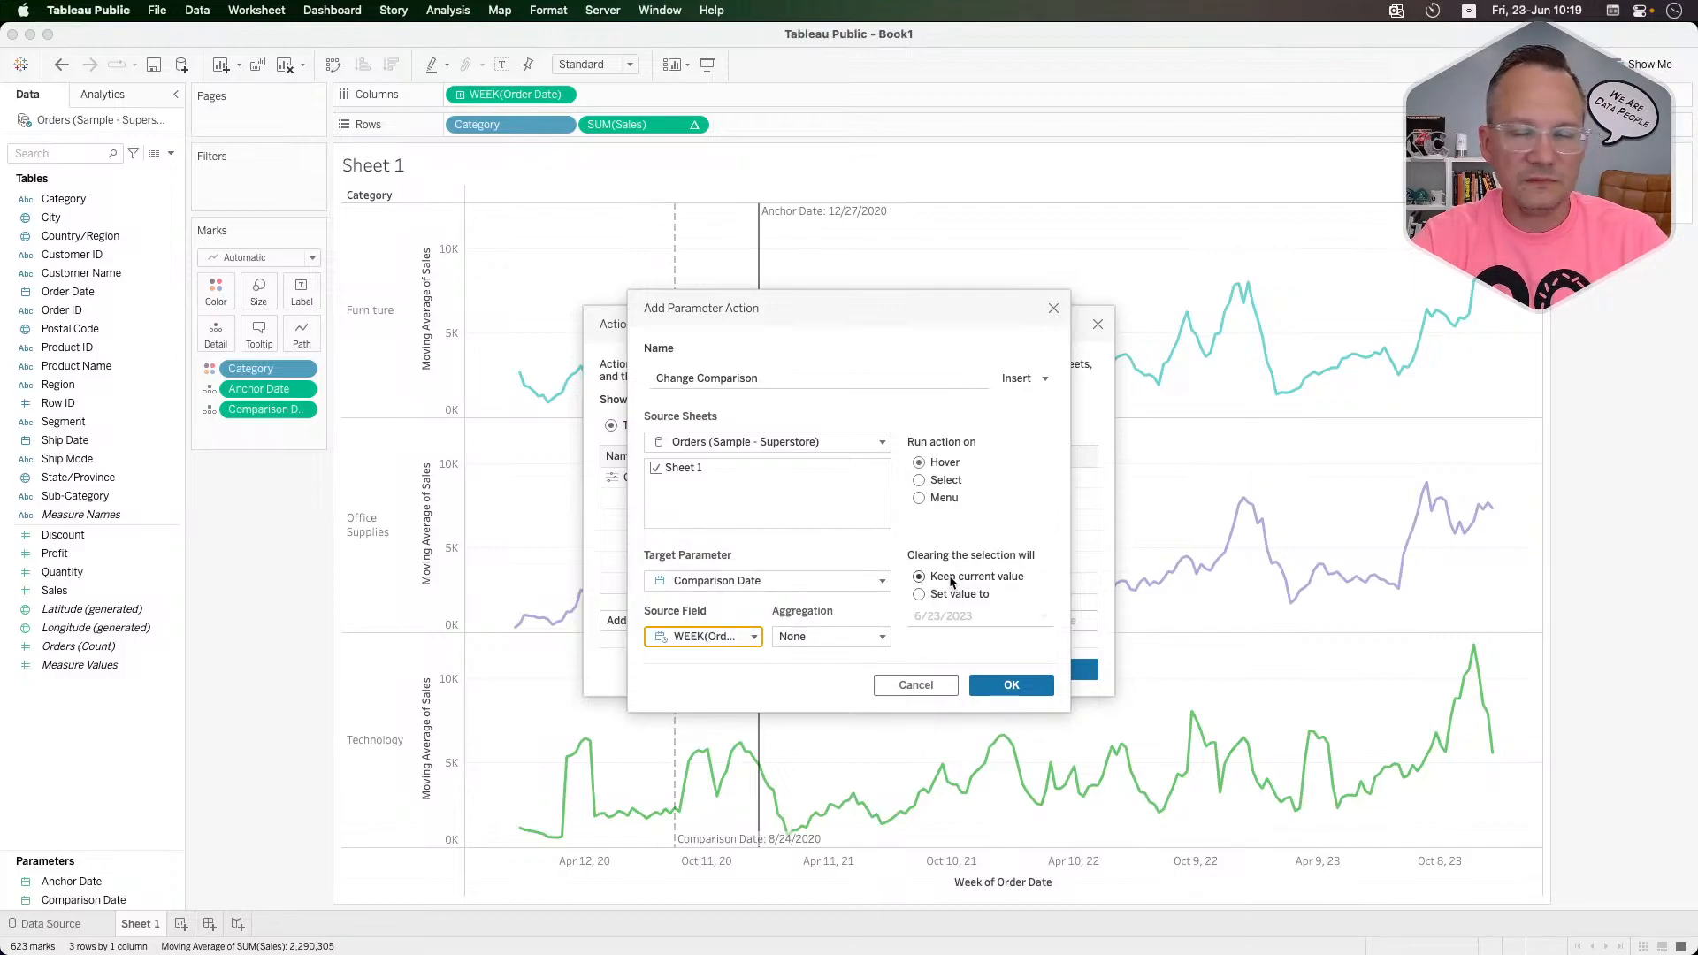
pyautogui.click(1004, 678)
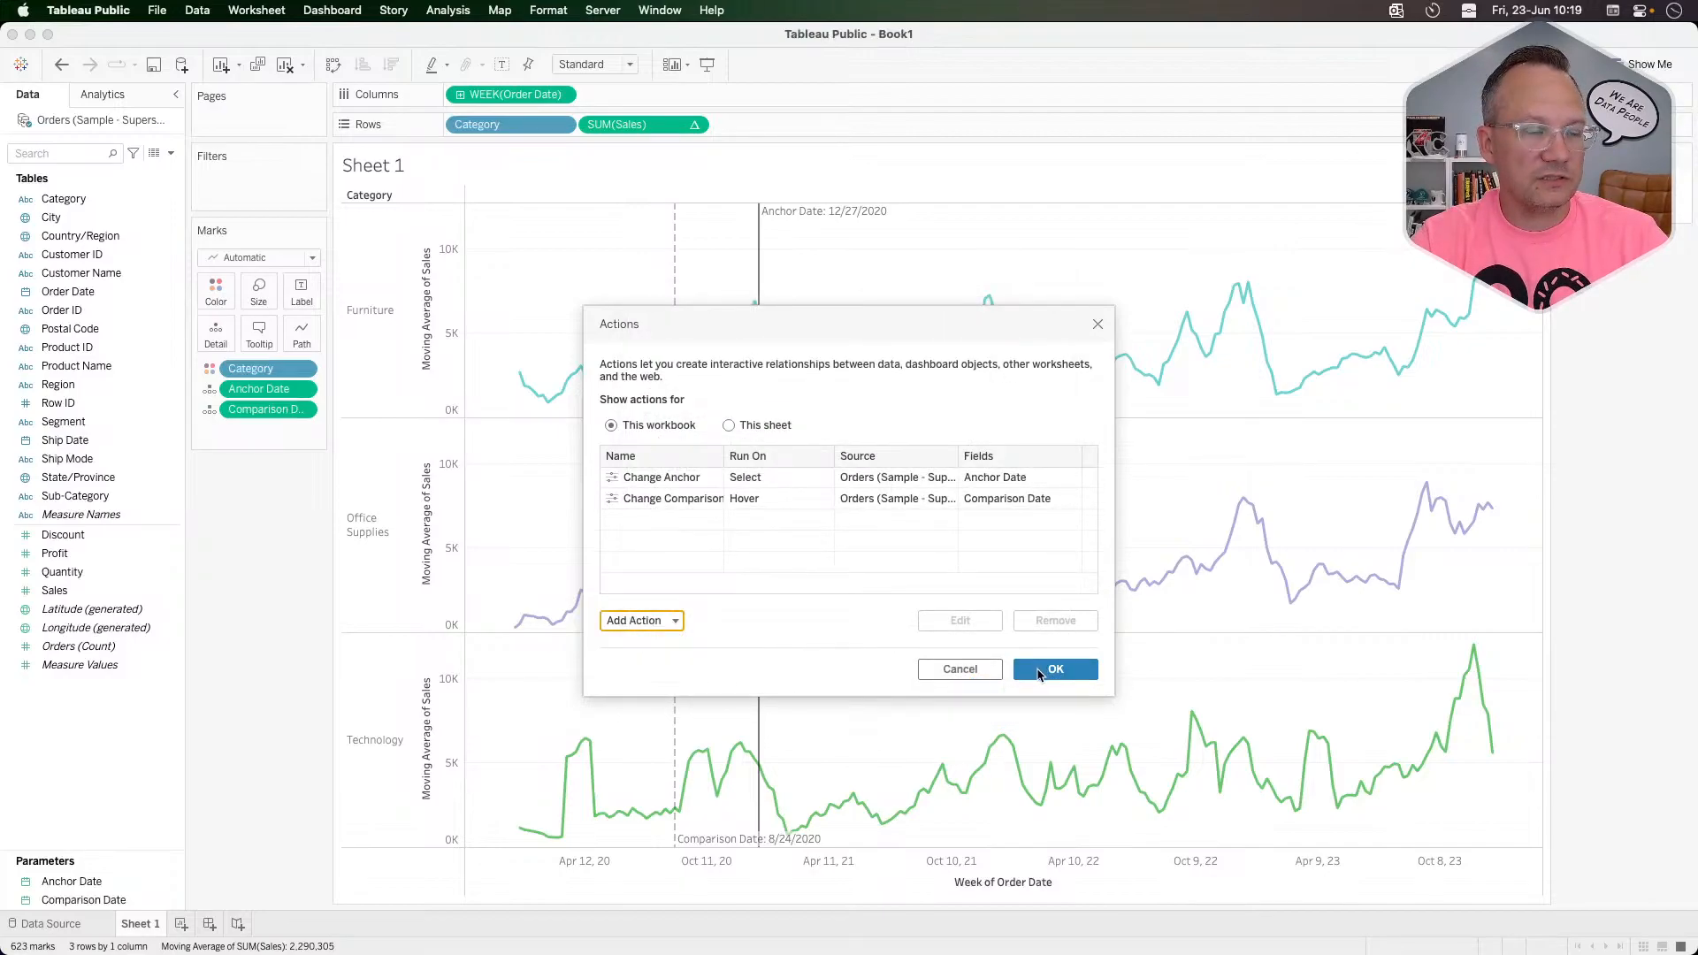
# Step: Apply both parameter actions and test them by selecting the 10/31/2021 week on the Office Supplies line as the anchor
pyautogui.click(1038, 671)
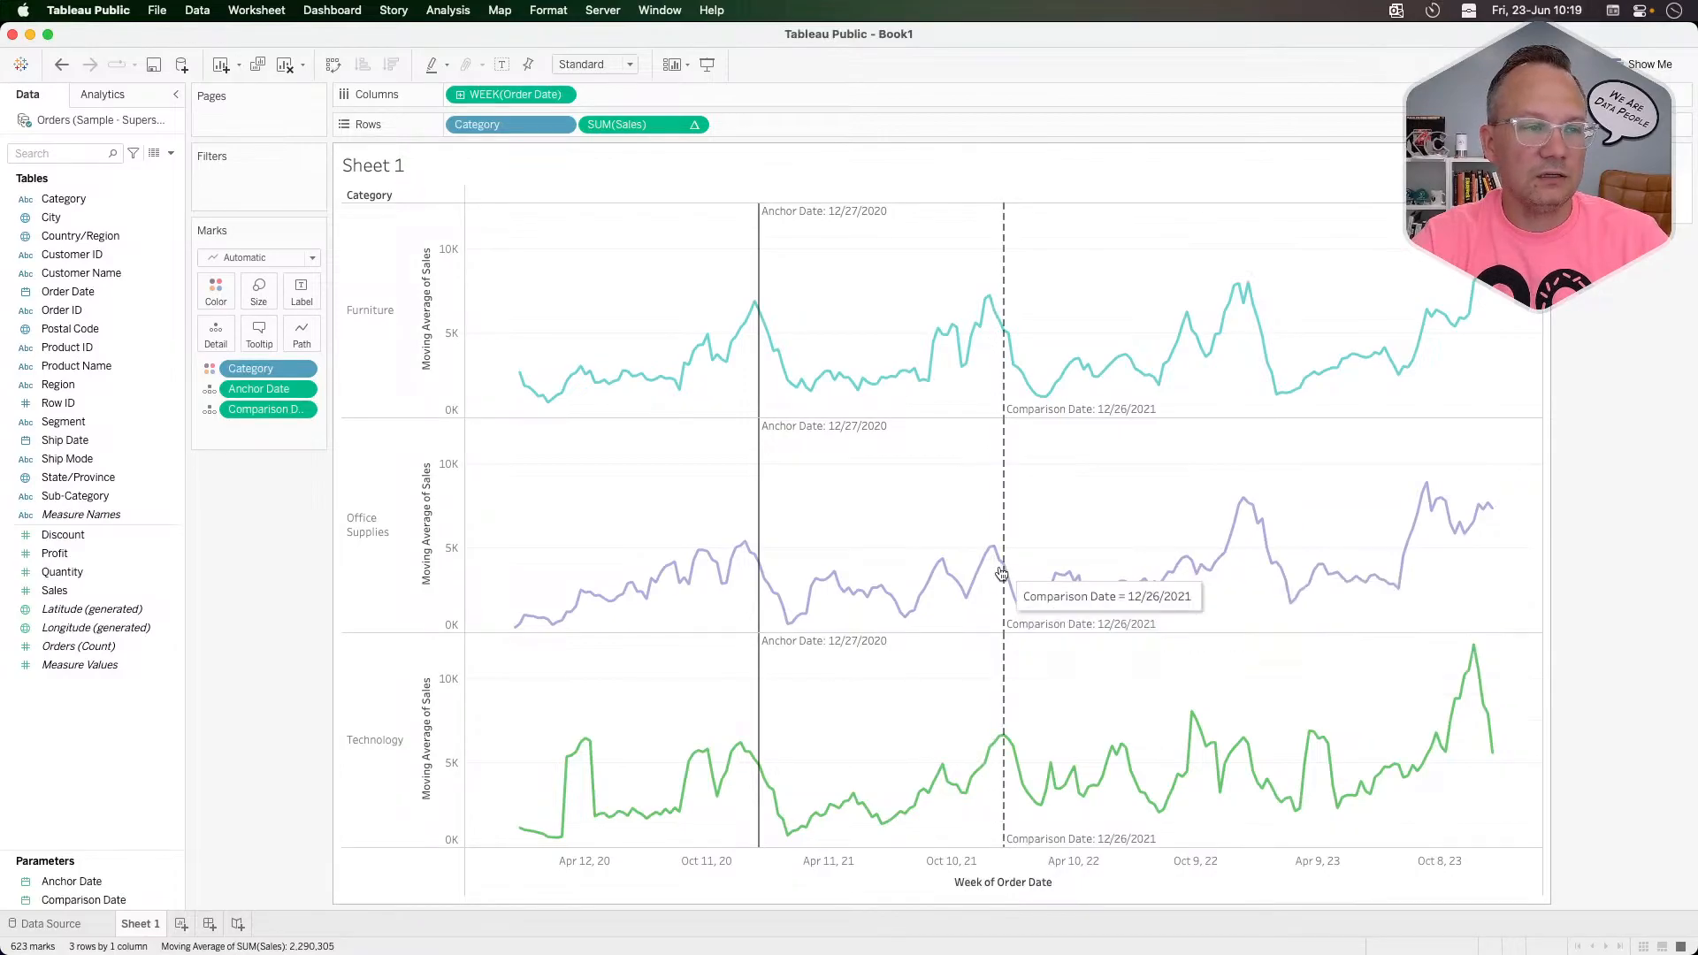
pyautogui.click(964, 597)
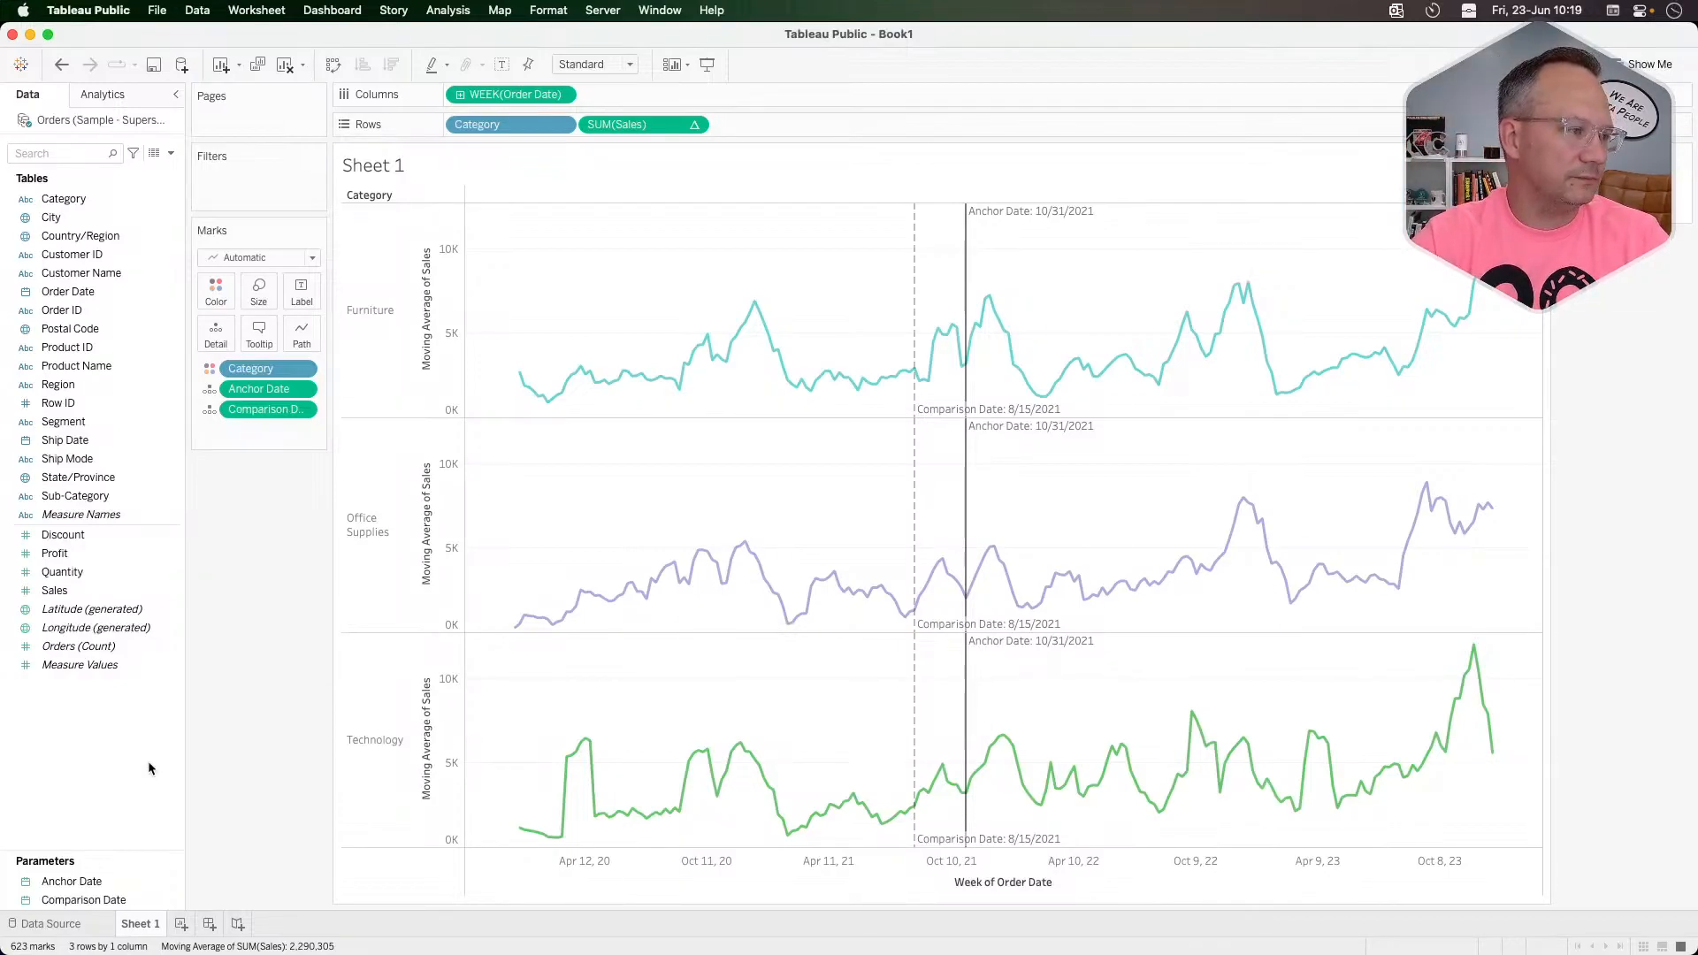
# Step: Create a new calculated field and begin its formula with an if statement
pyautogui.rightClick(99, 752)
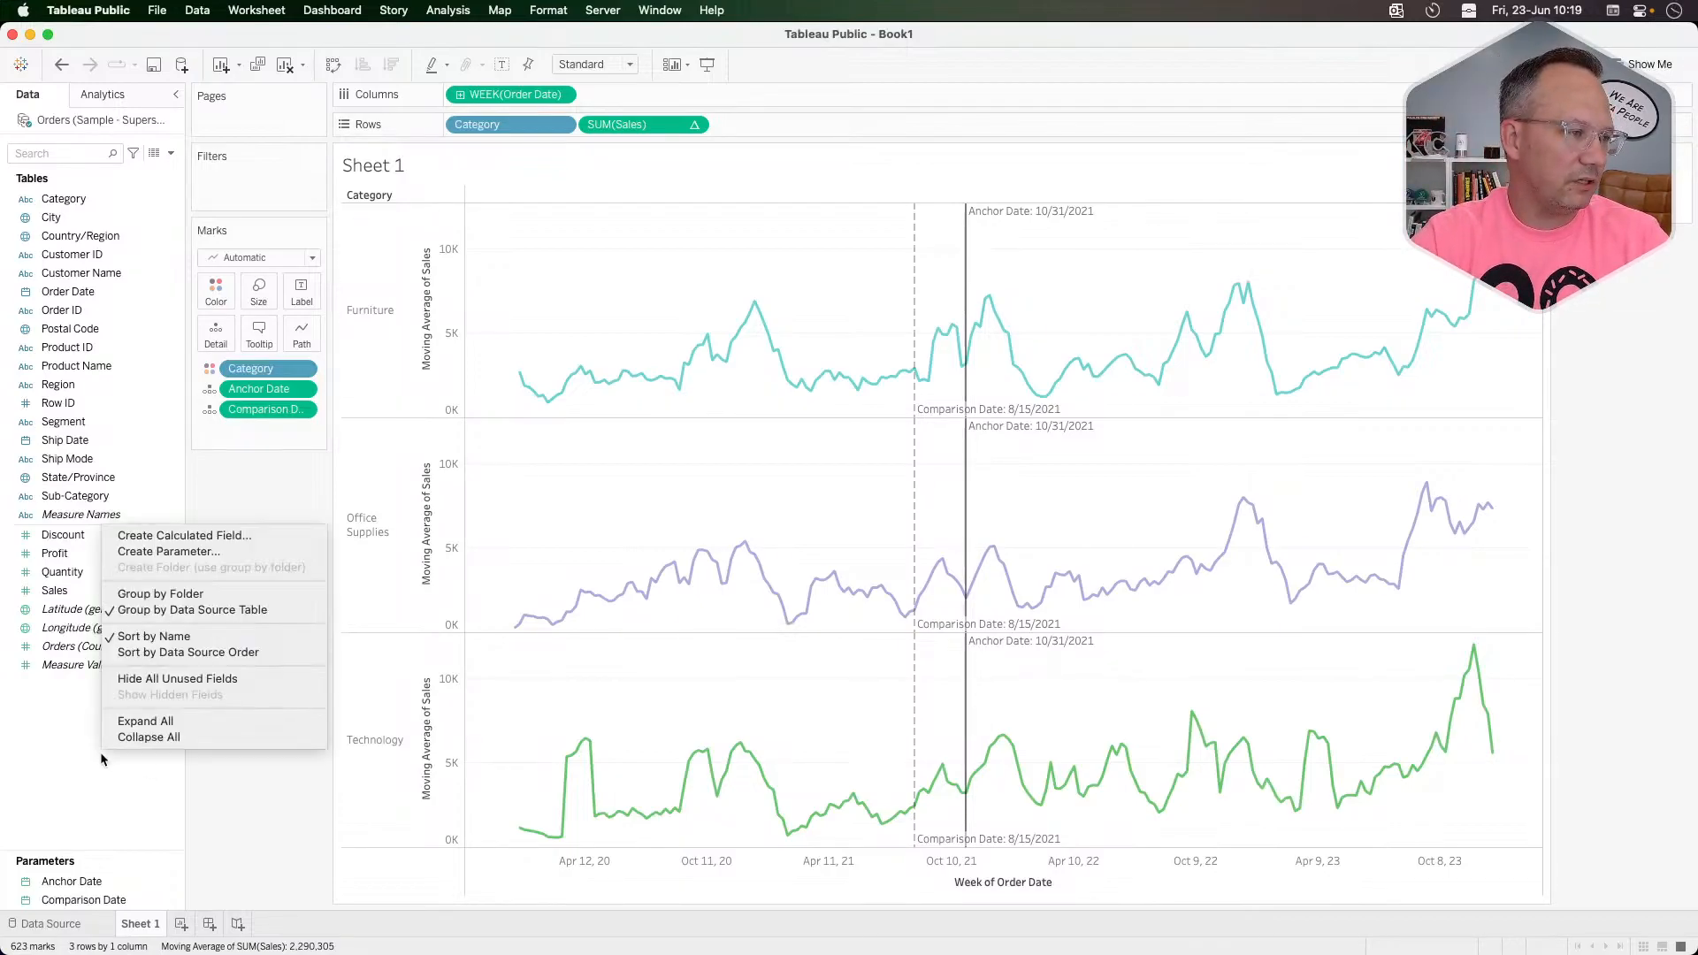
pyautogui.click(184, 536)
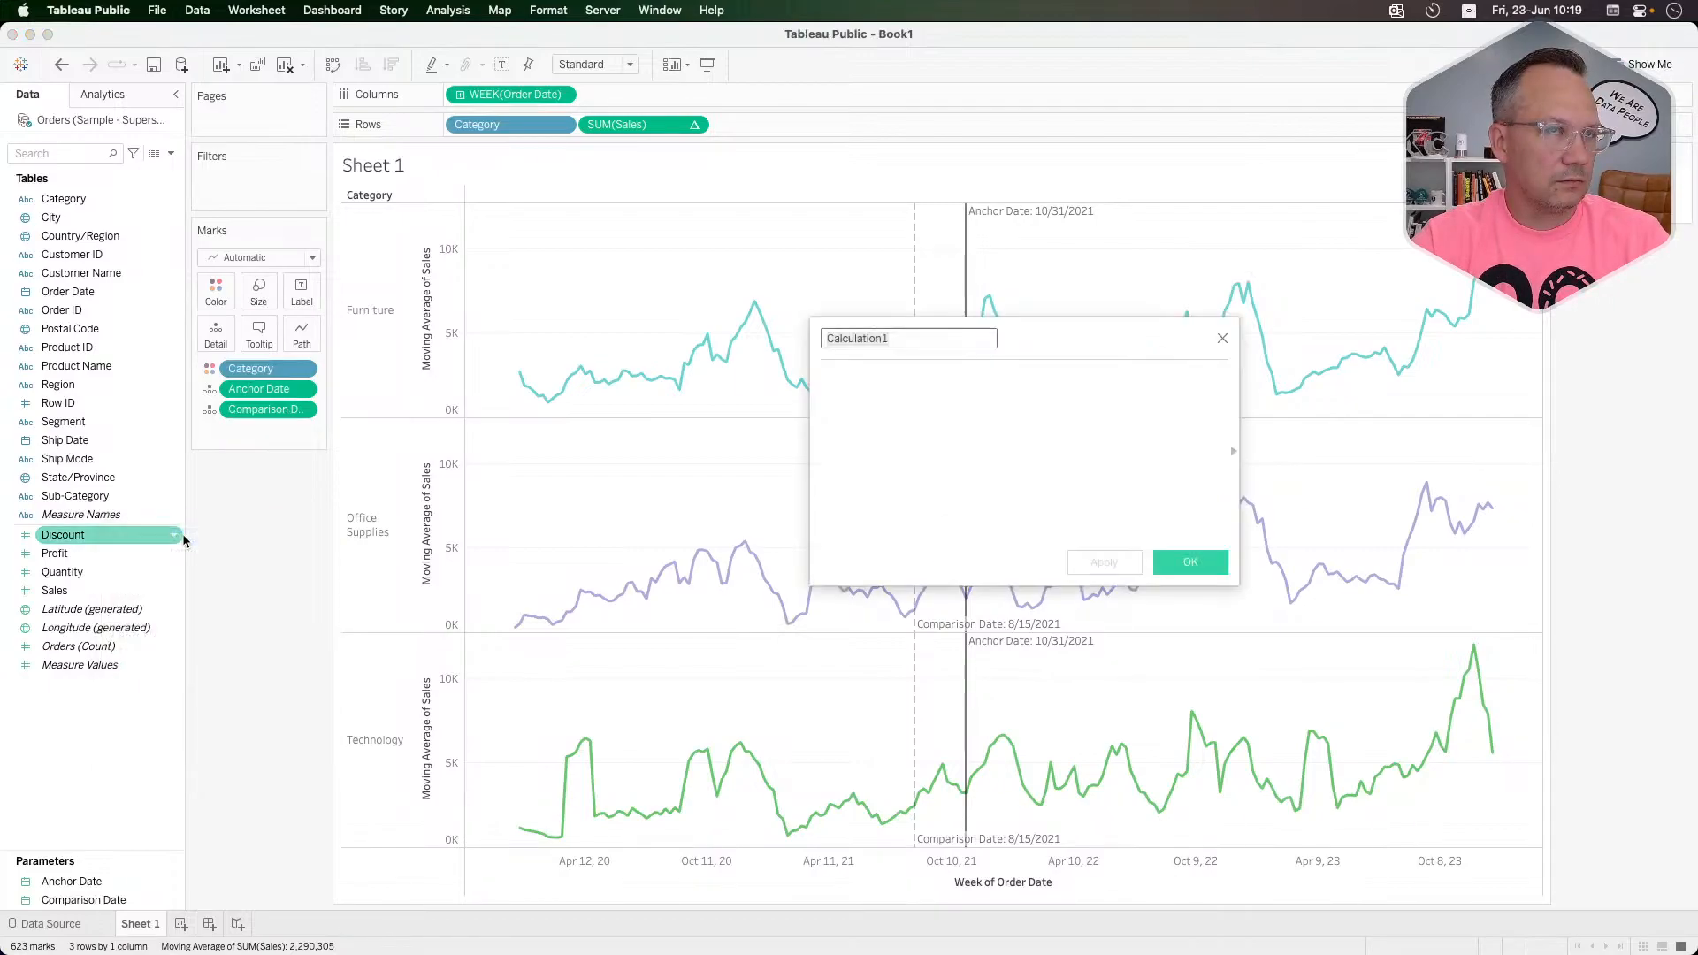
pyautogui.click(954, 392)
pyautogui.write('if')
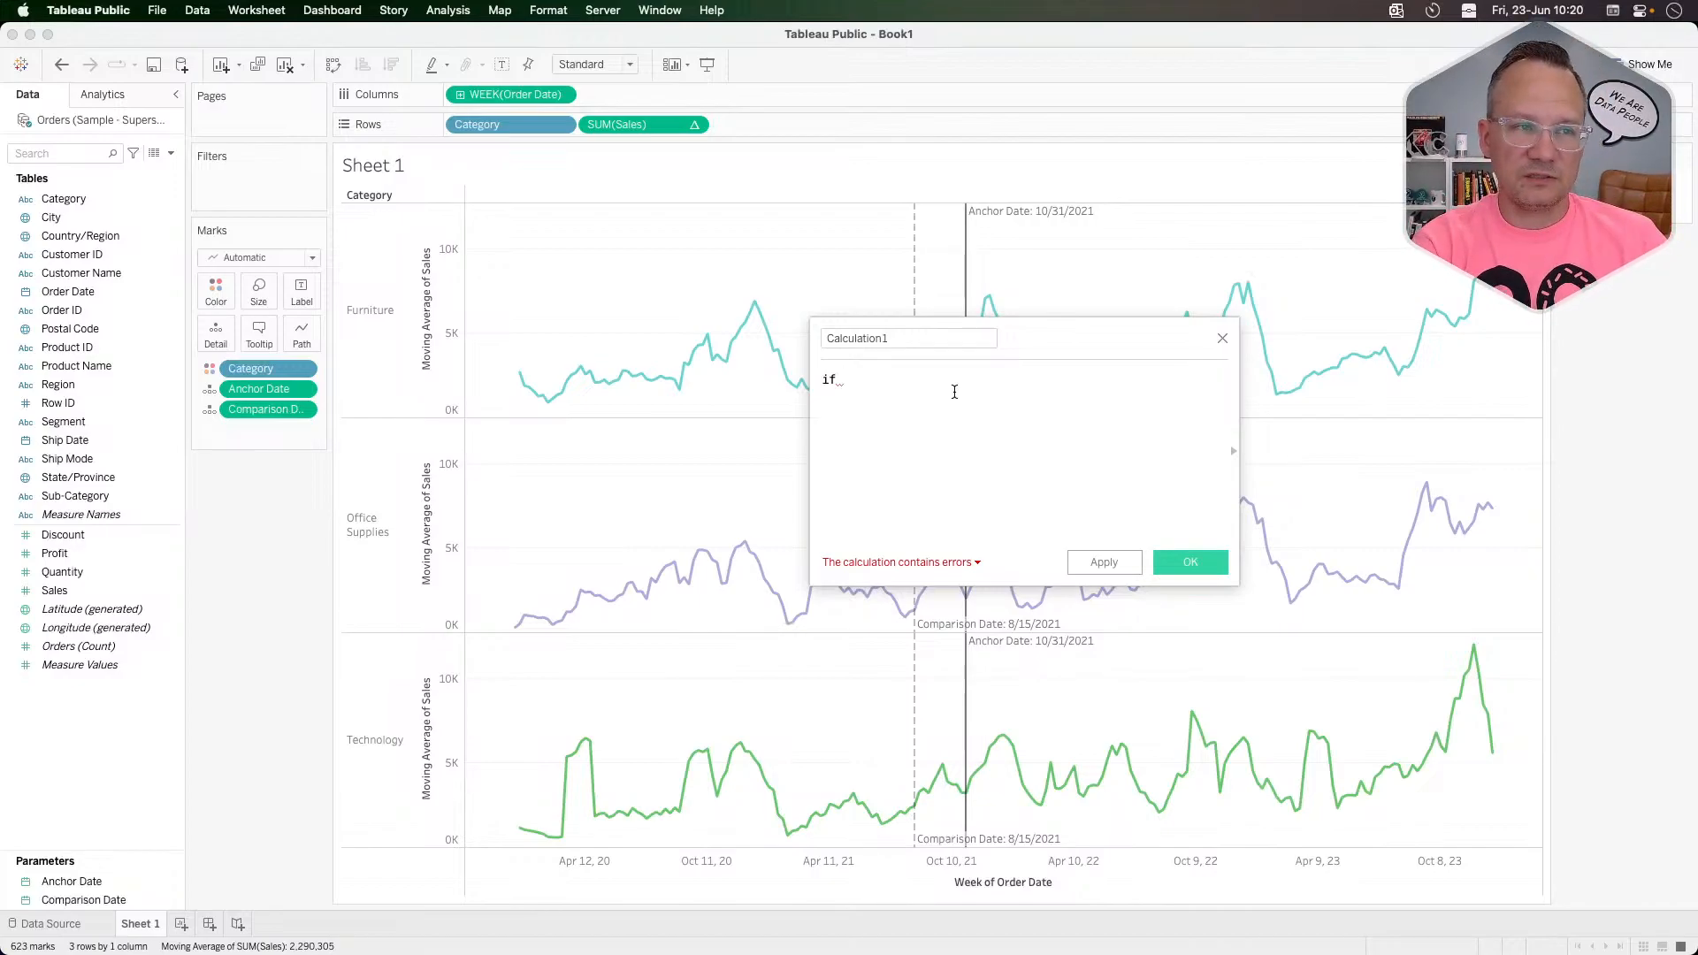
pyautogui.press('BackSpace')
pyautogui.press('BackSpace')
pyautogui.press('BackSpace')
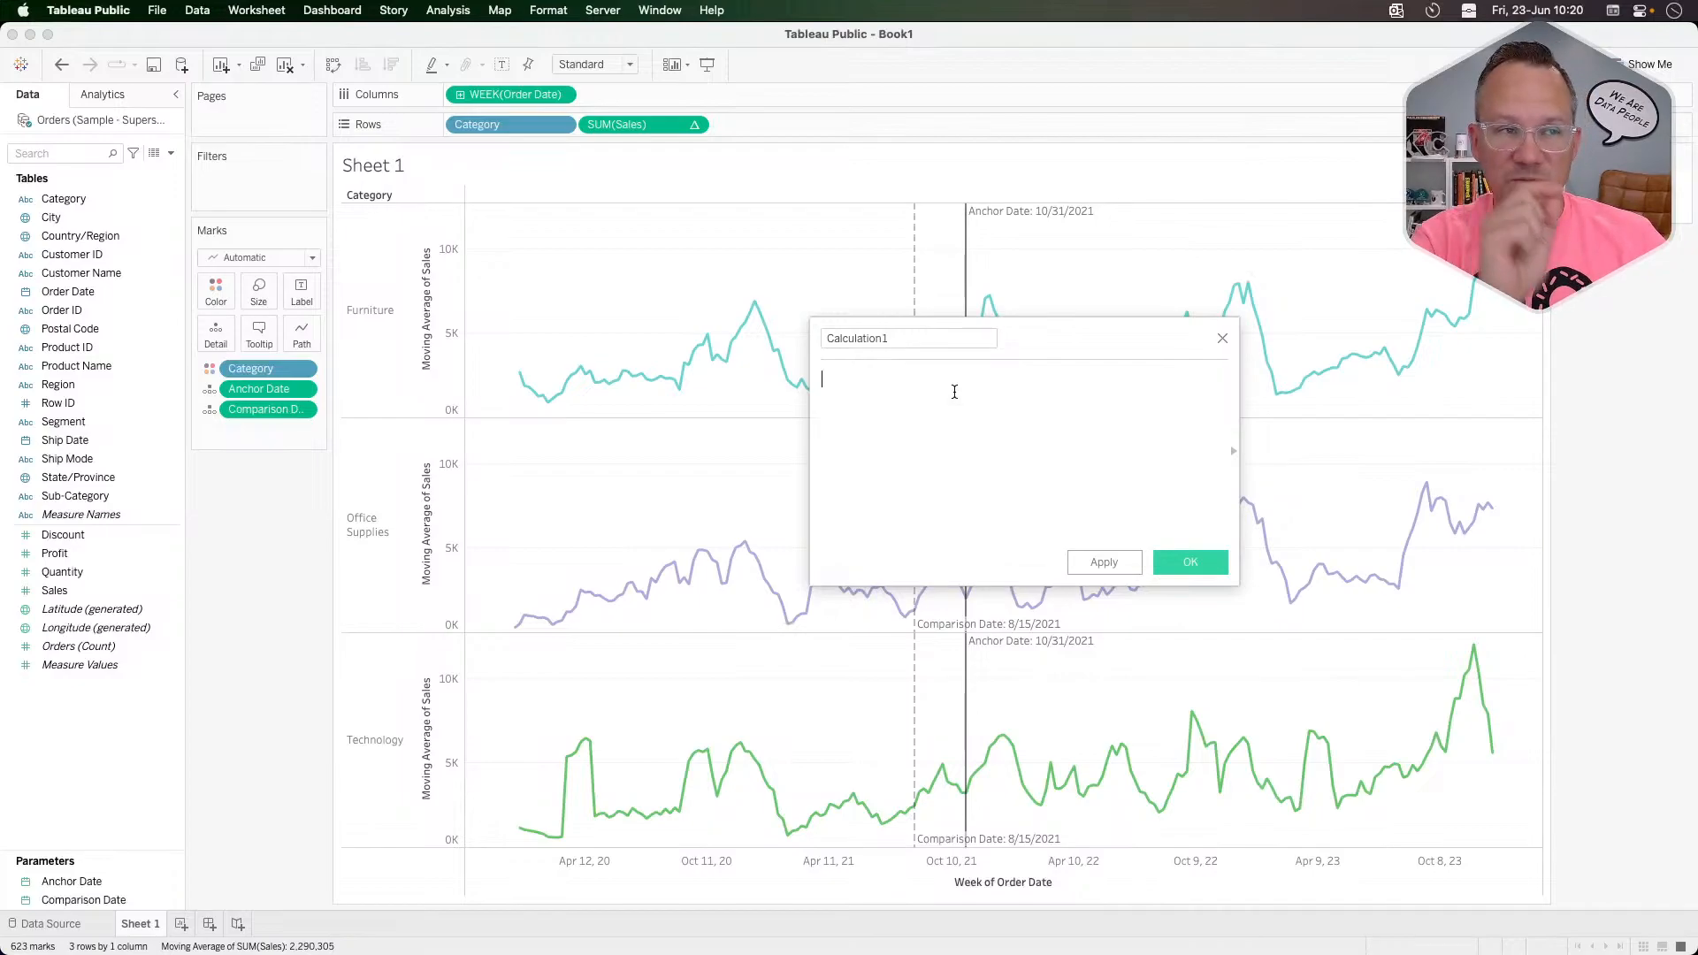
pyautogui.write('if ')
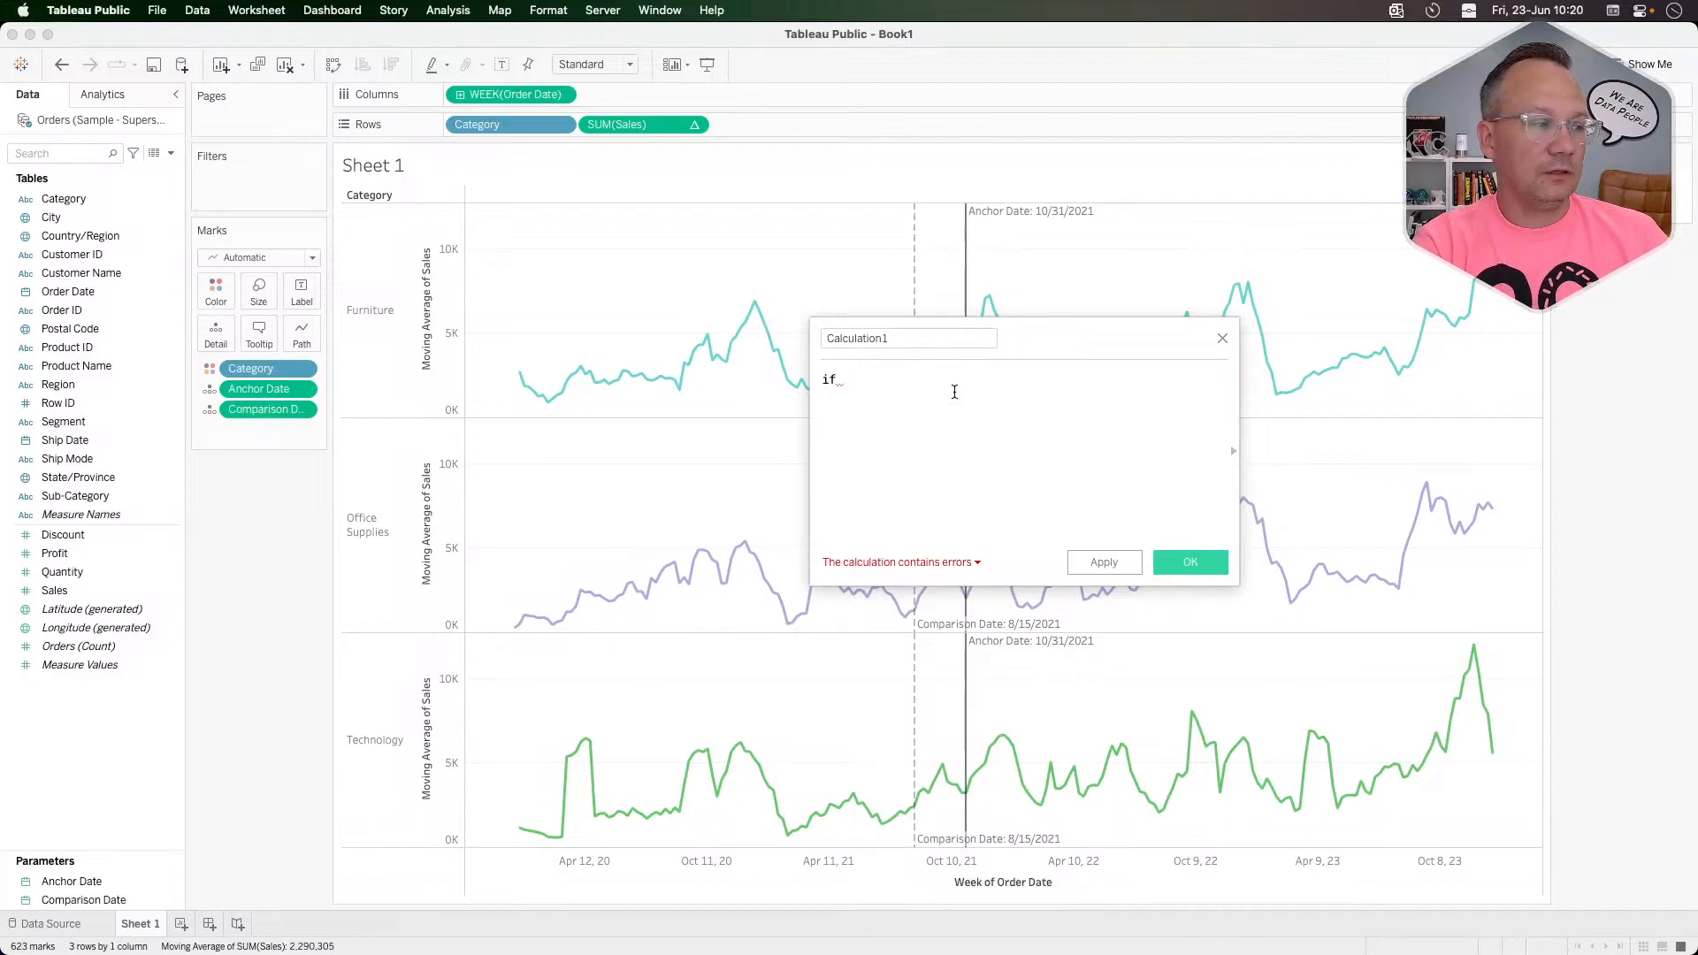
# Step: Write the first condition as [Anchor Date]=DATETRUNC('week',[Order Date]) and start a new line below it
pyautogui.write('an')
pyautogui.click(955, 398)
pyautogui.write('=')
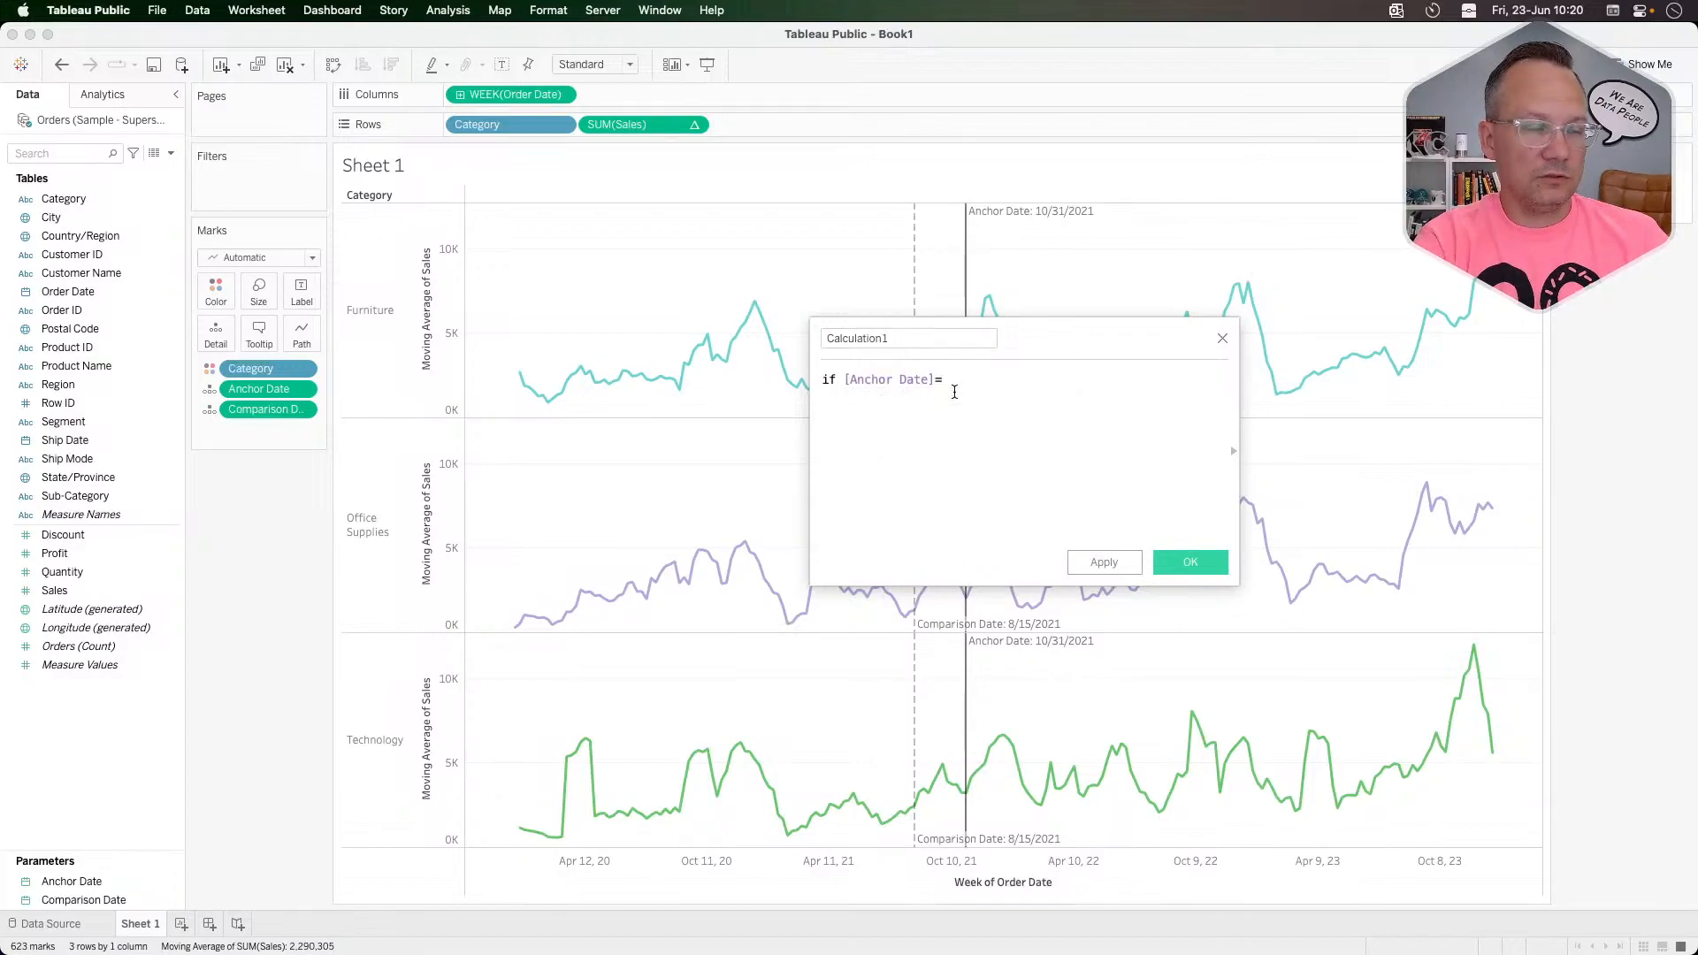
pyautogui.write('datetr')
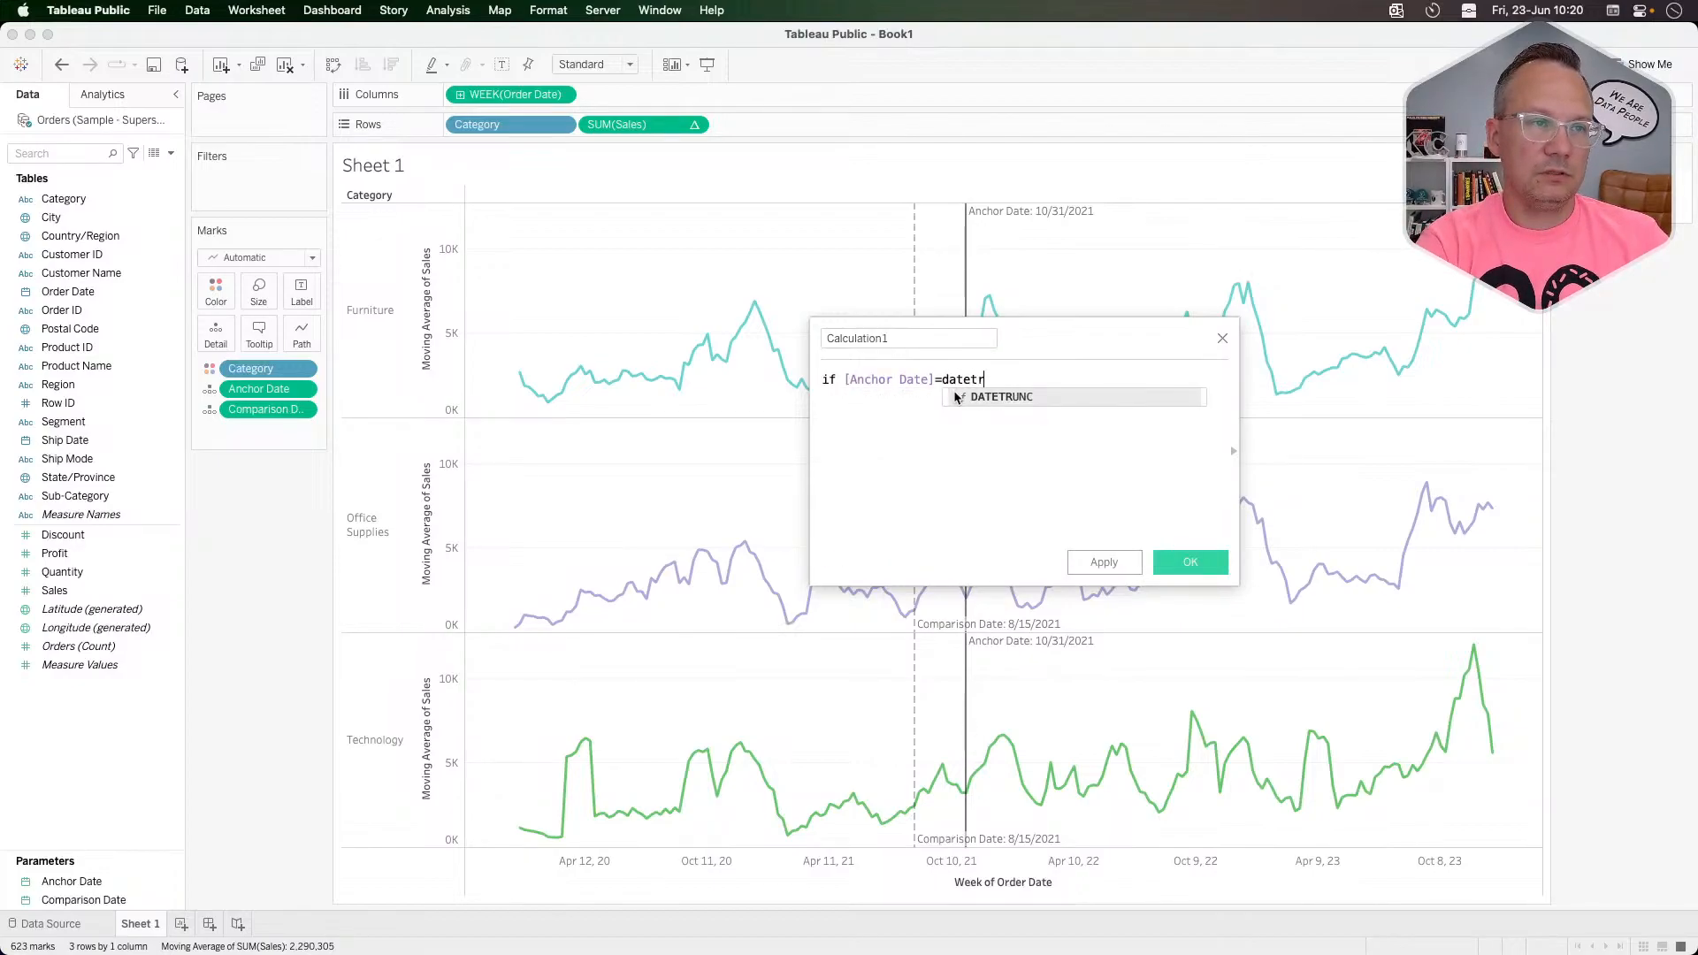
pyautogui.click(955, 397)
pyautogui.write("'week',")
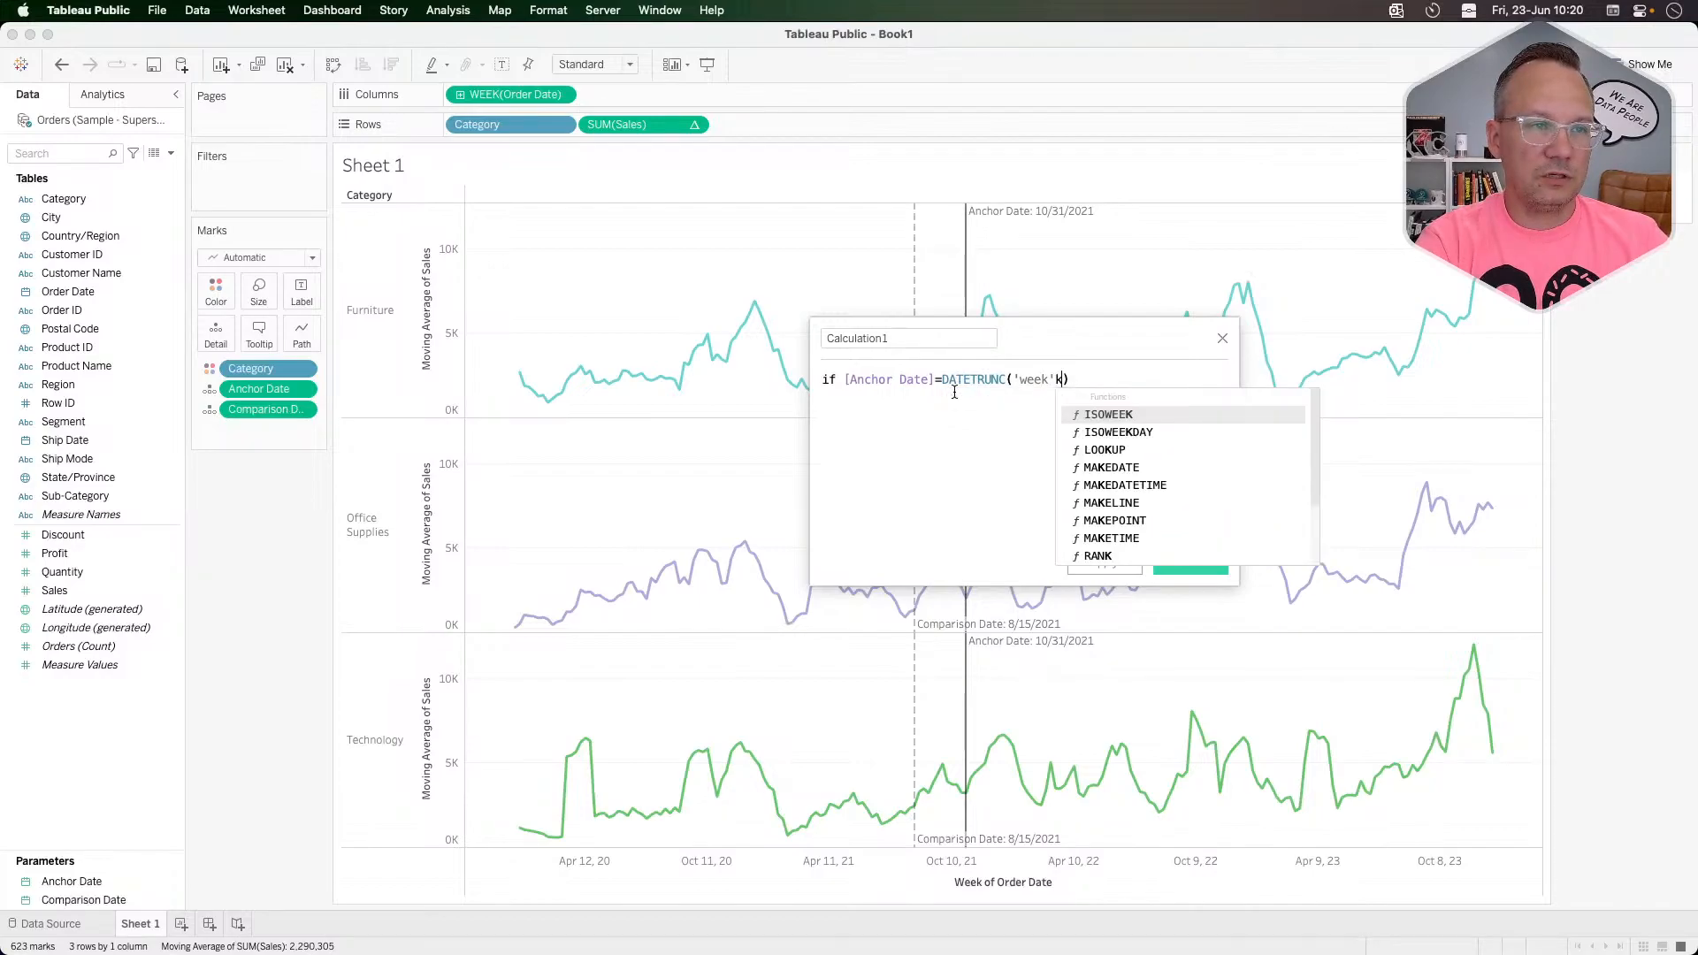
pyautogui.write('ord')
pyautogui.press('Return')
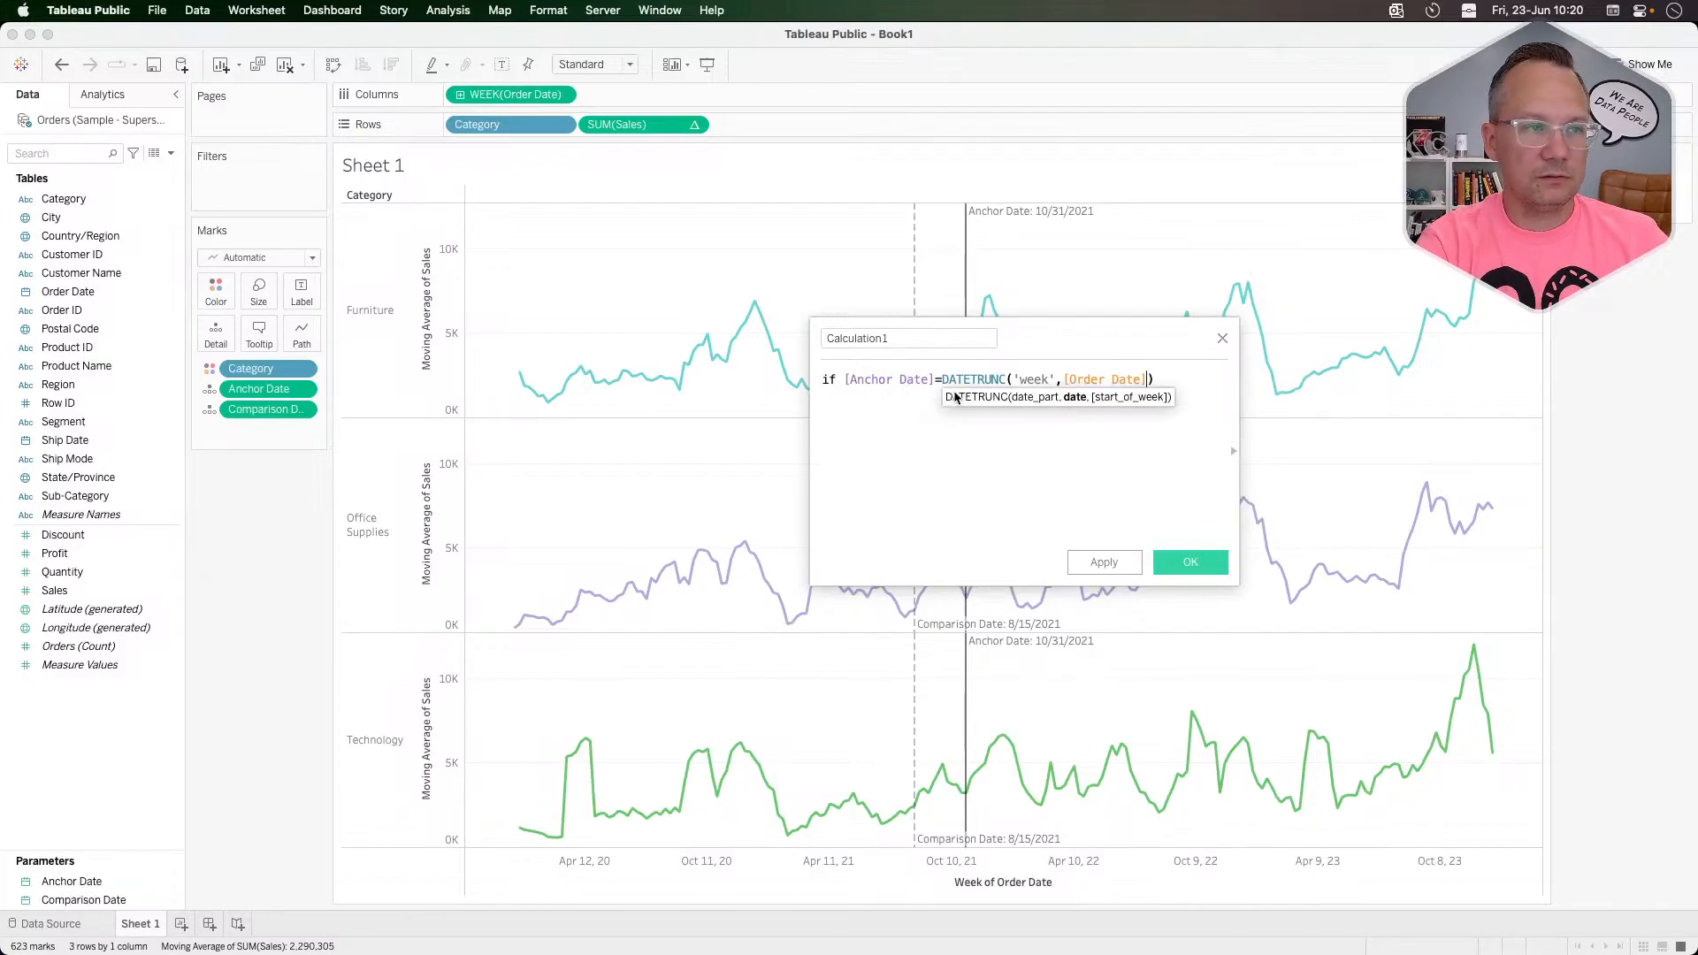
pyautogui.press('Return')
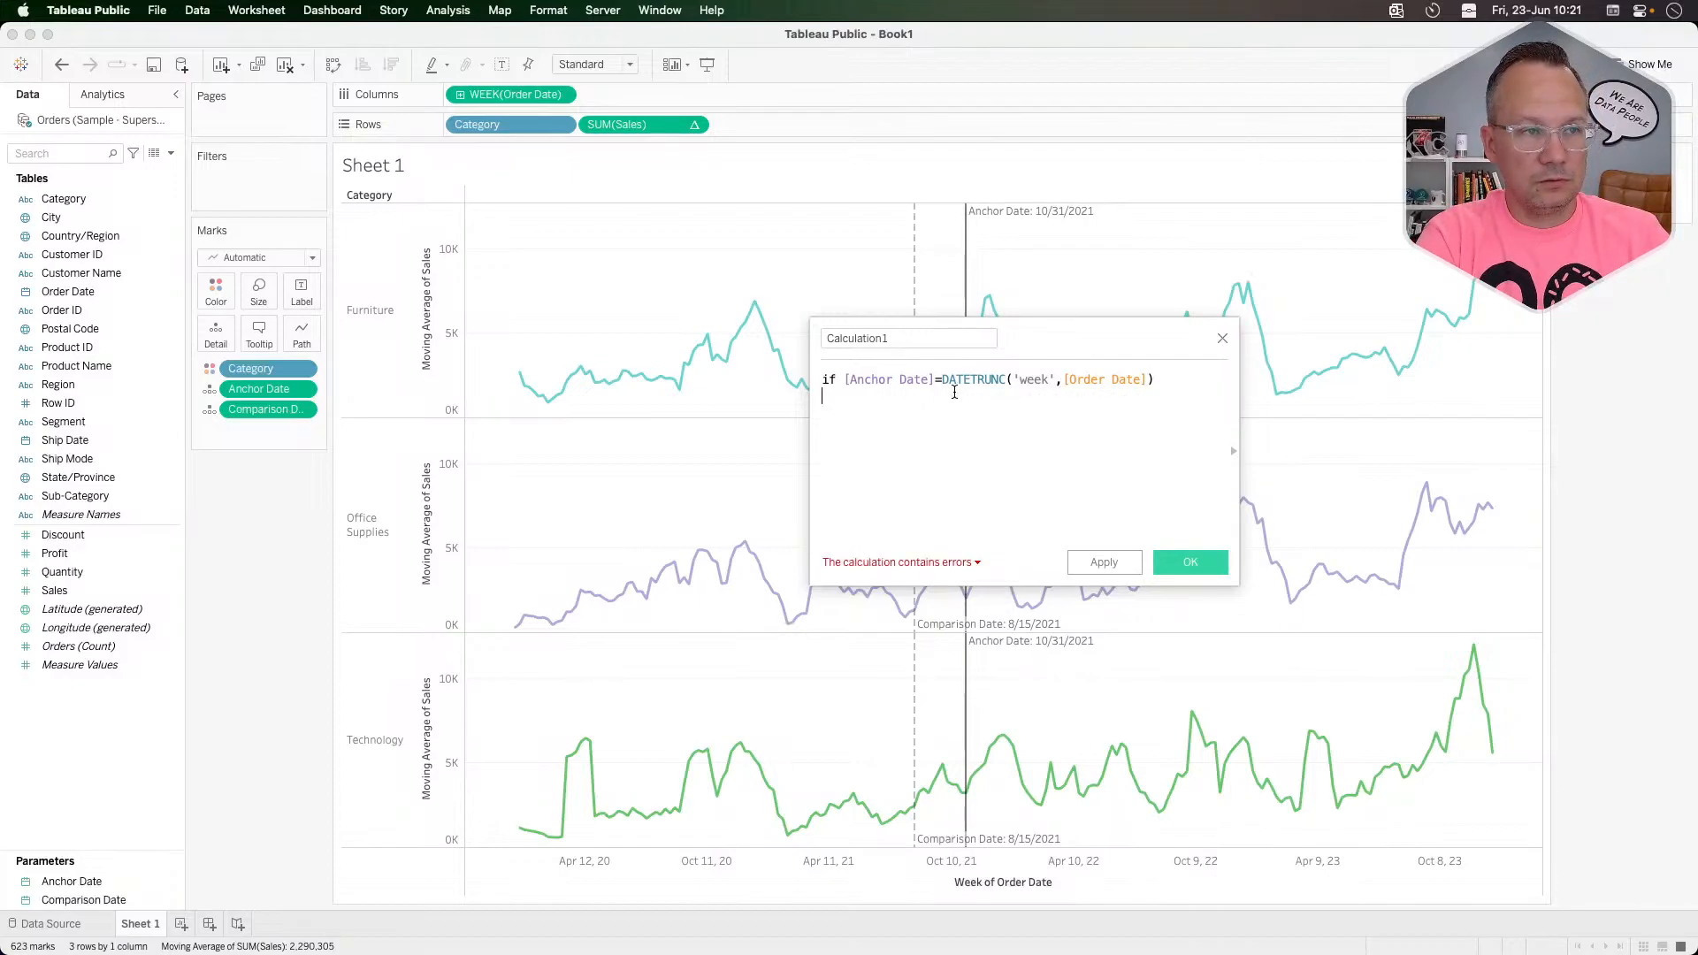
pyautogui.write('th')
pyautogui.press('BackSpace')
pyautogui.press('BackSpace')
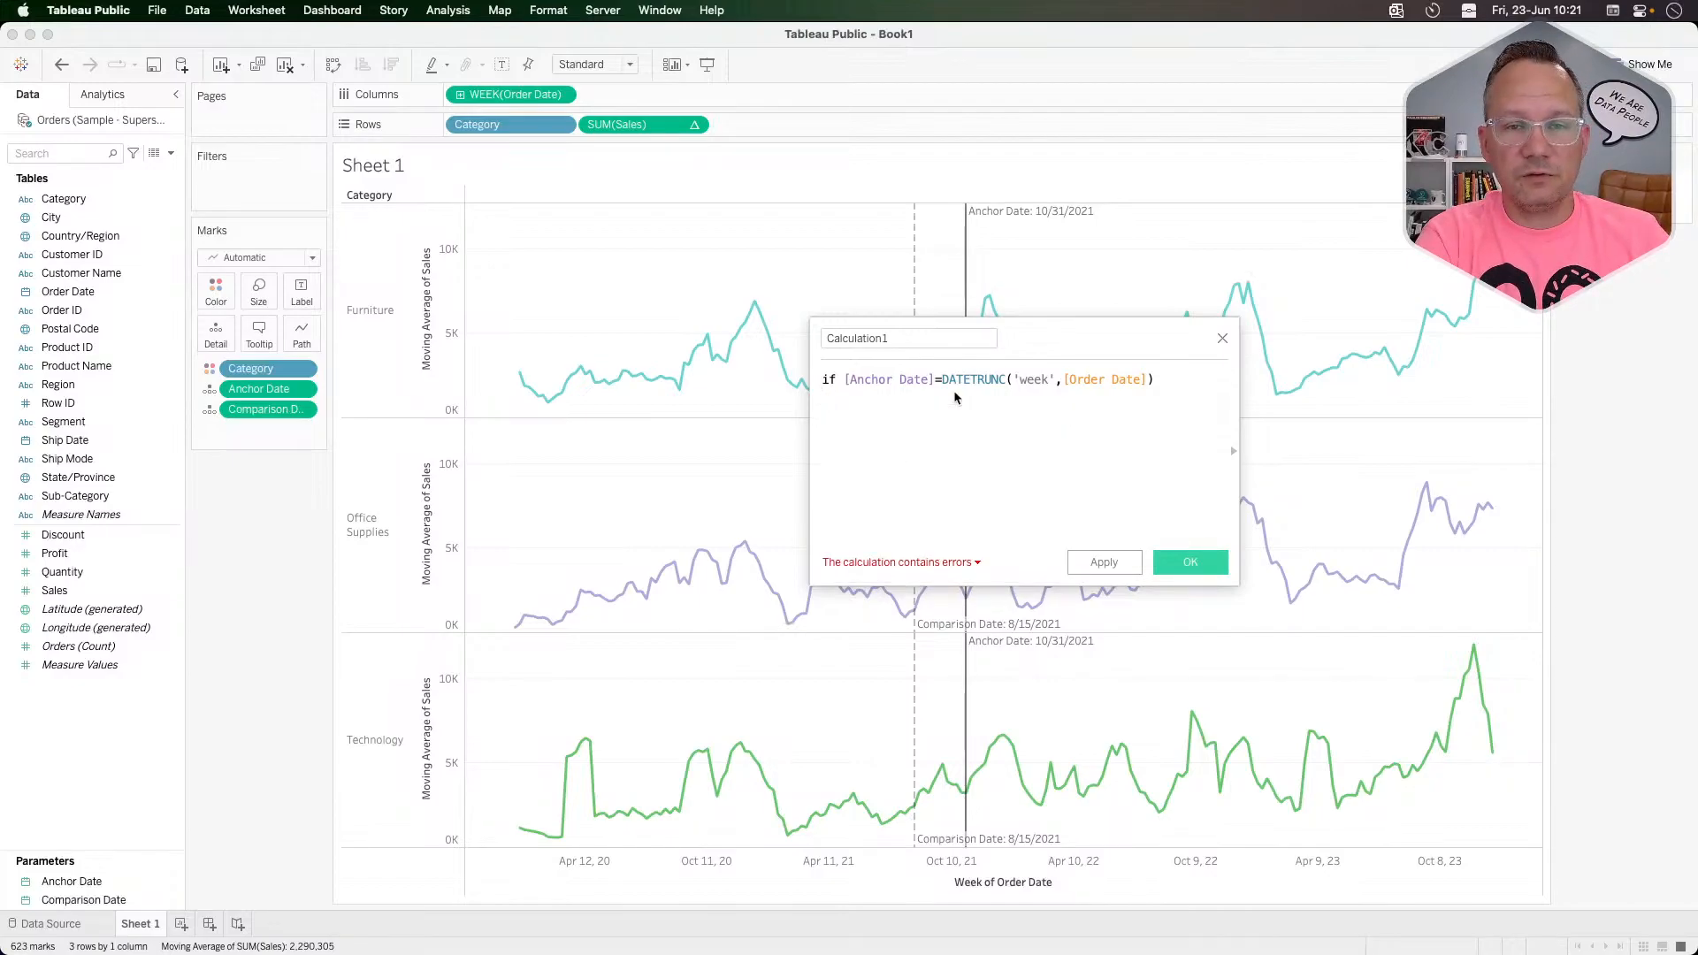
pyautogui.write('or')
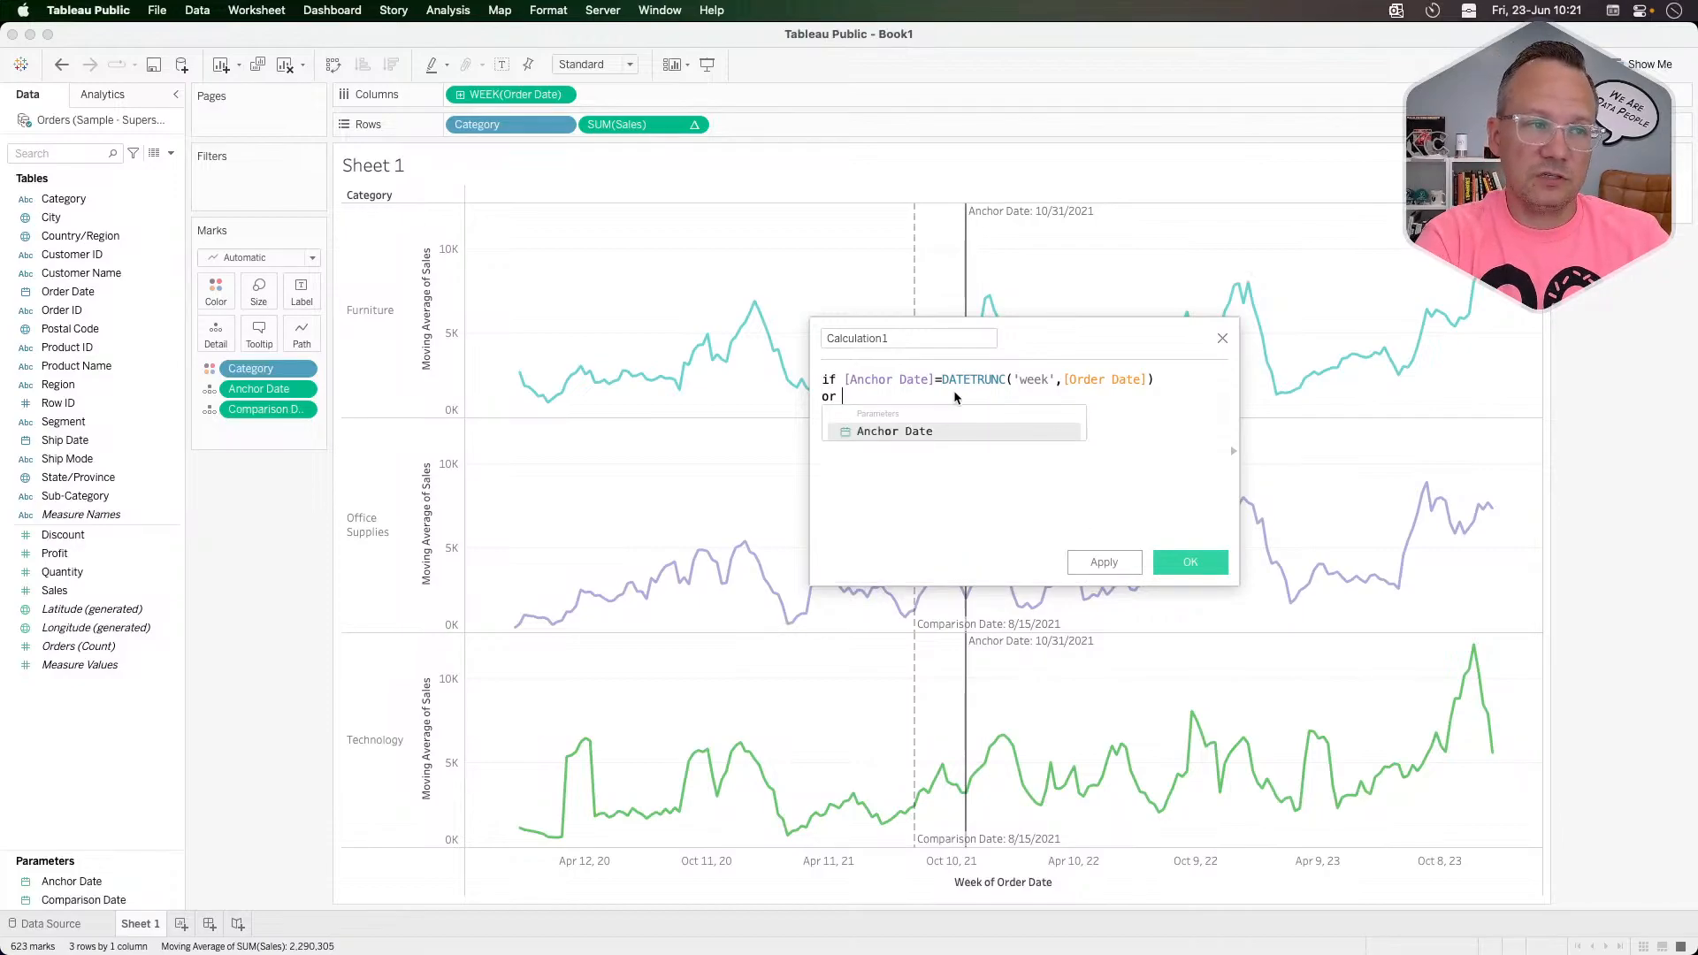
pyautogui.press('Return')
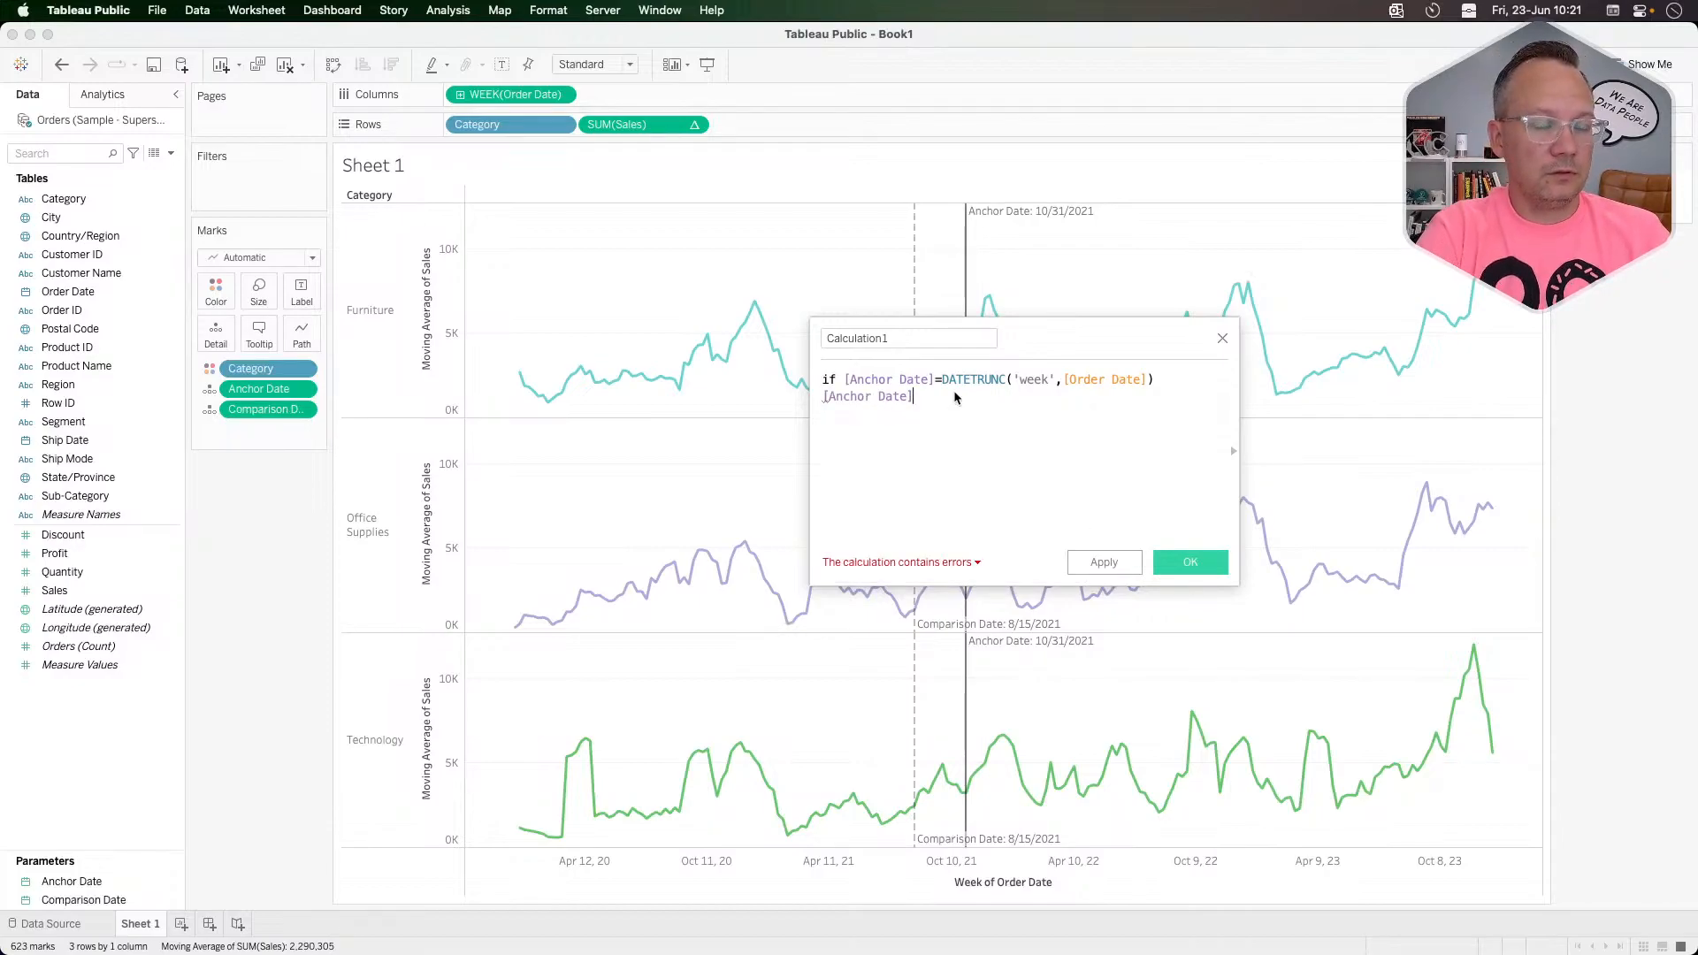
pyautogui.hotkey('shift', 'Home')
pyautogui.press('BackSpace')
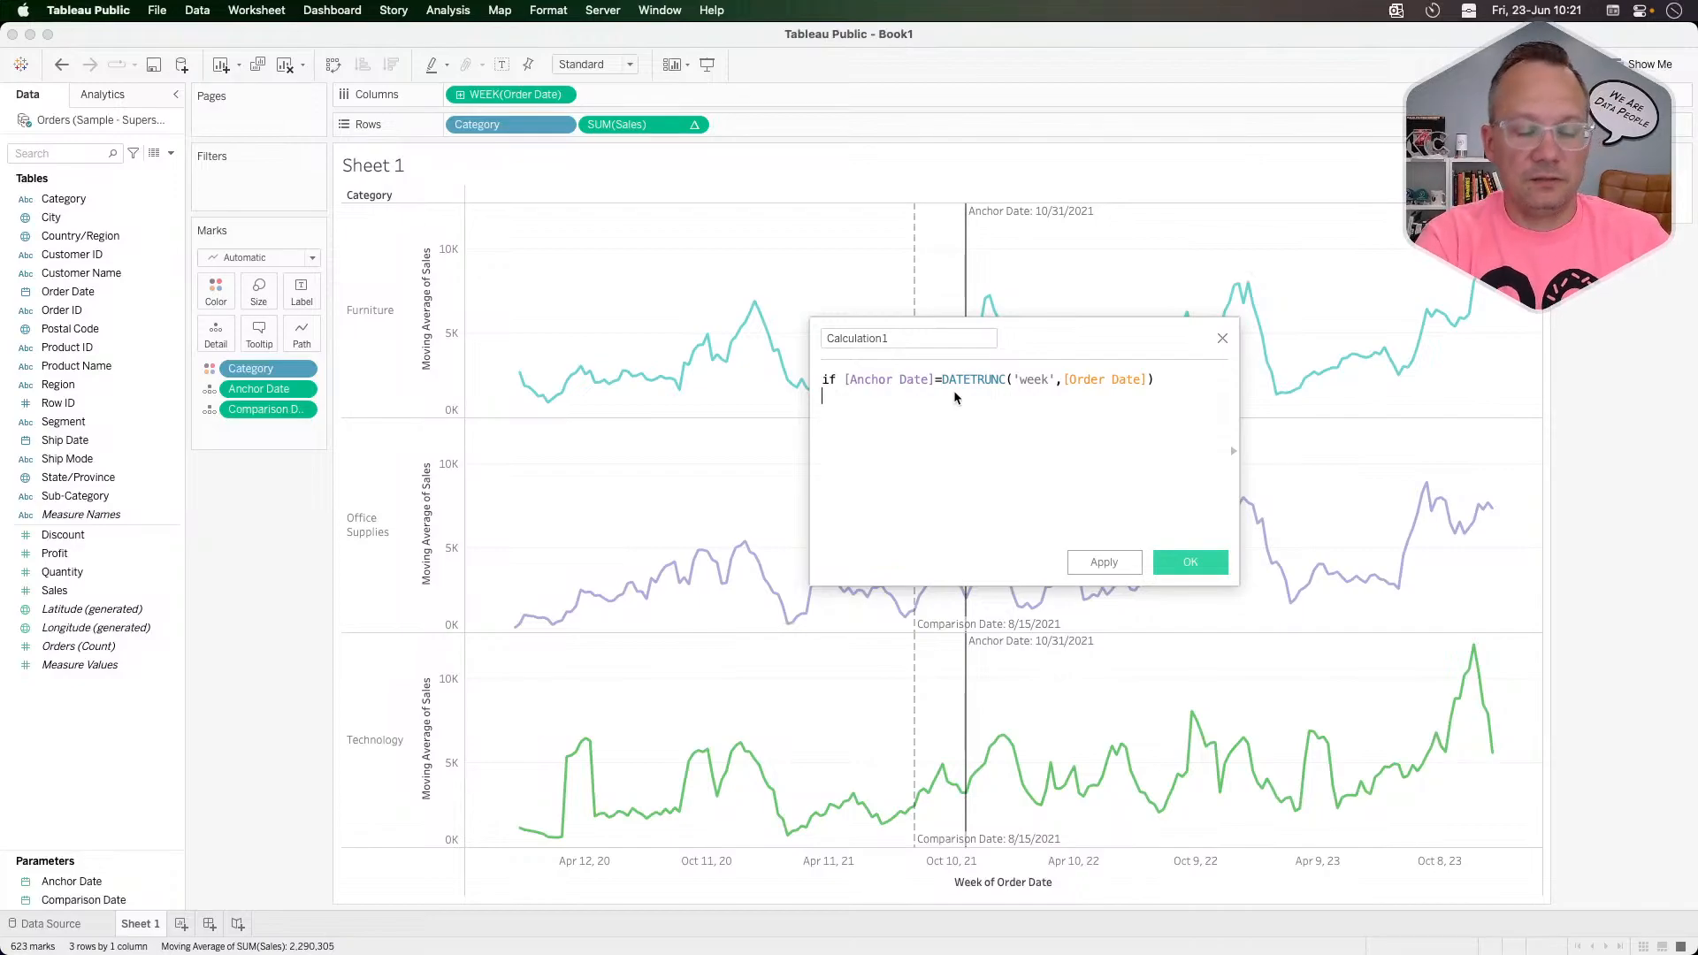
pyautogui.write('or')
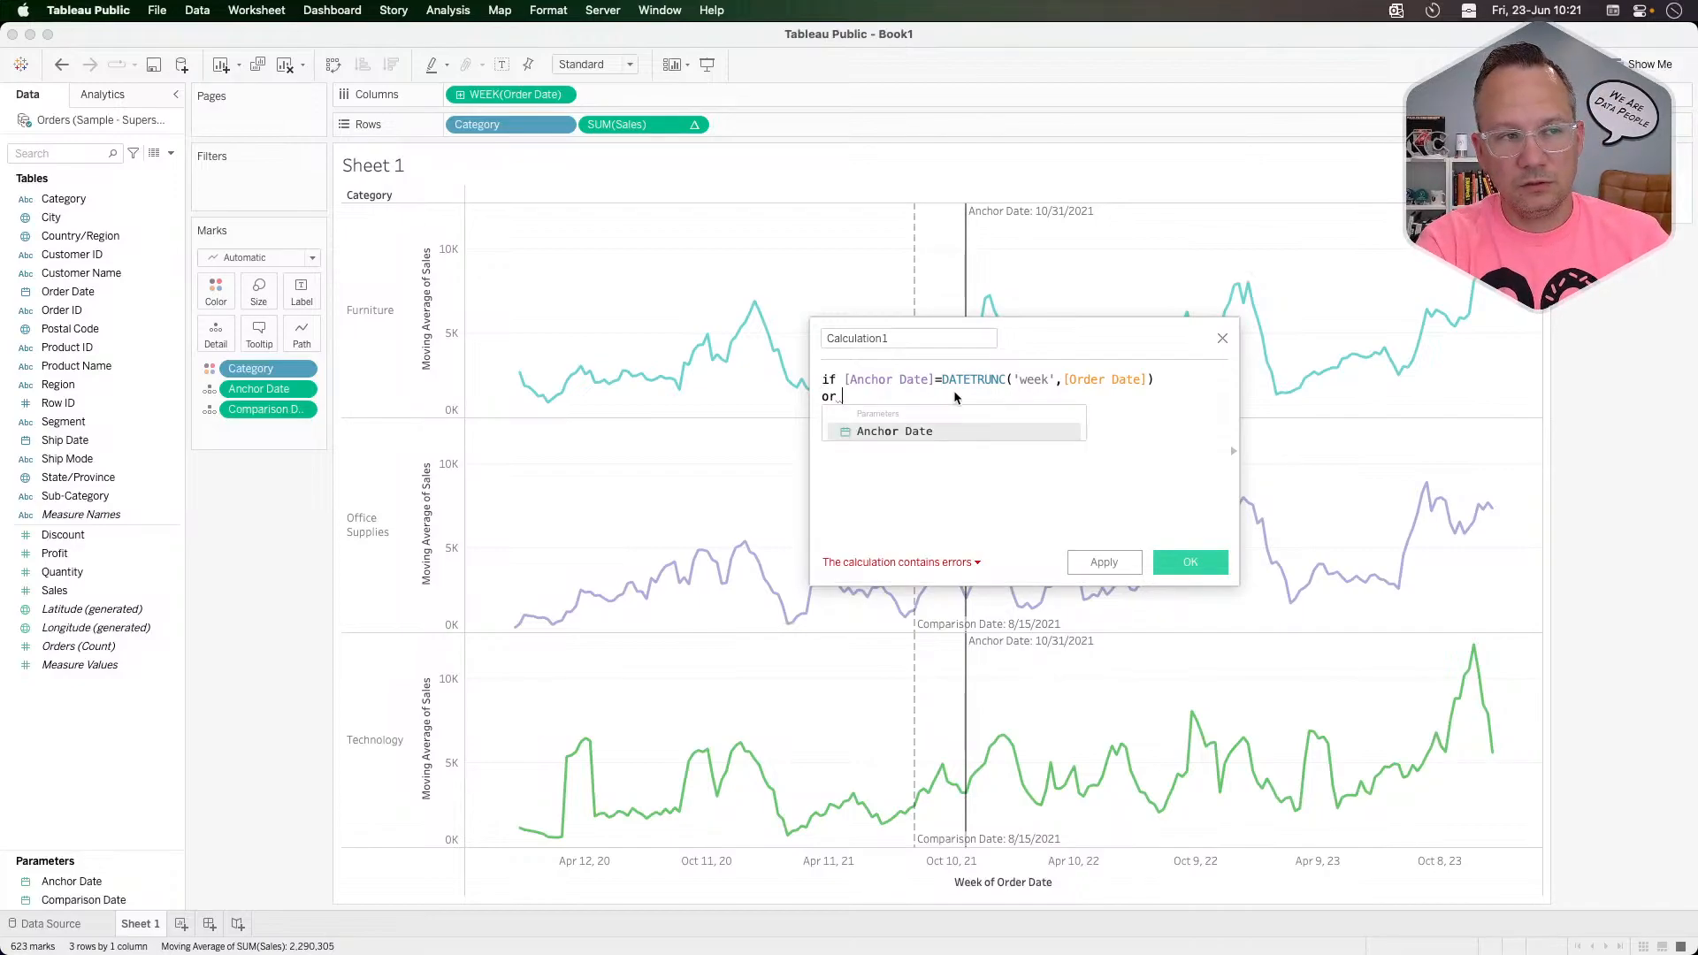
pyautogui.press('BackSpace')
pyautogui.press('Return')
pyautogui.press('BackSpace')
pyautogui.press('BackSpace')
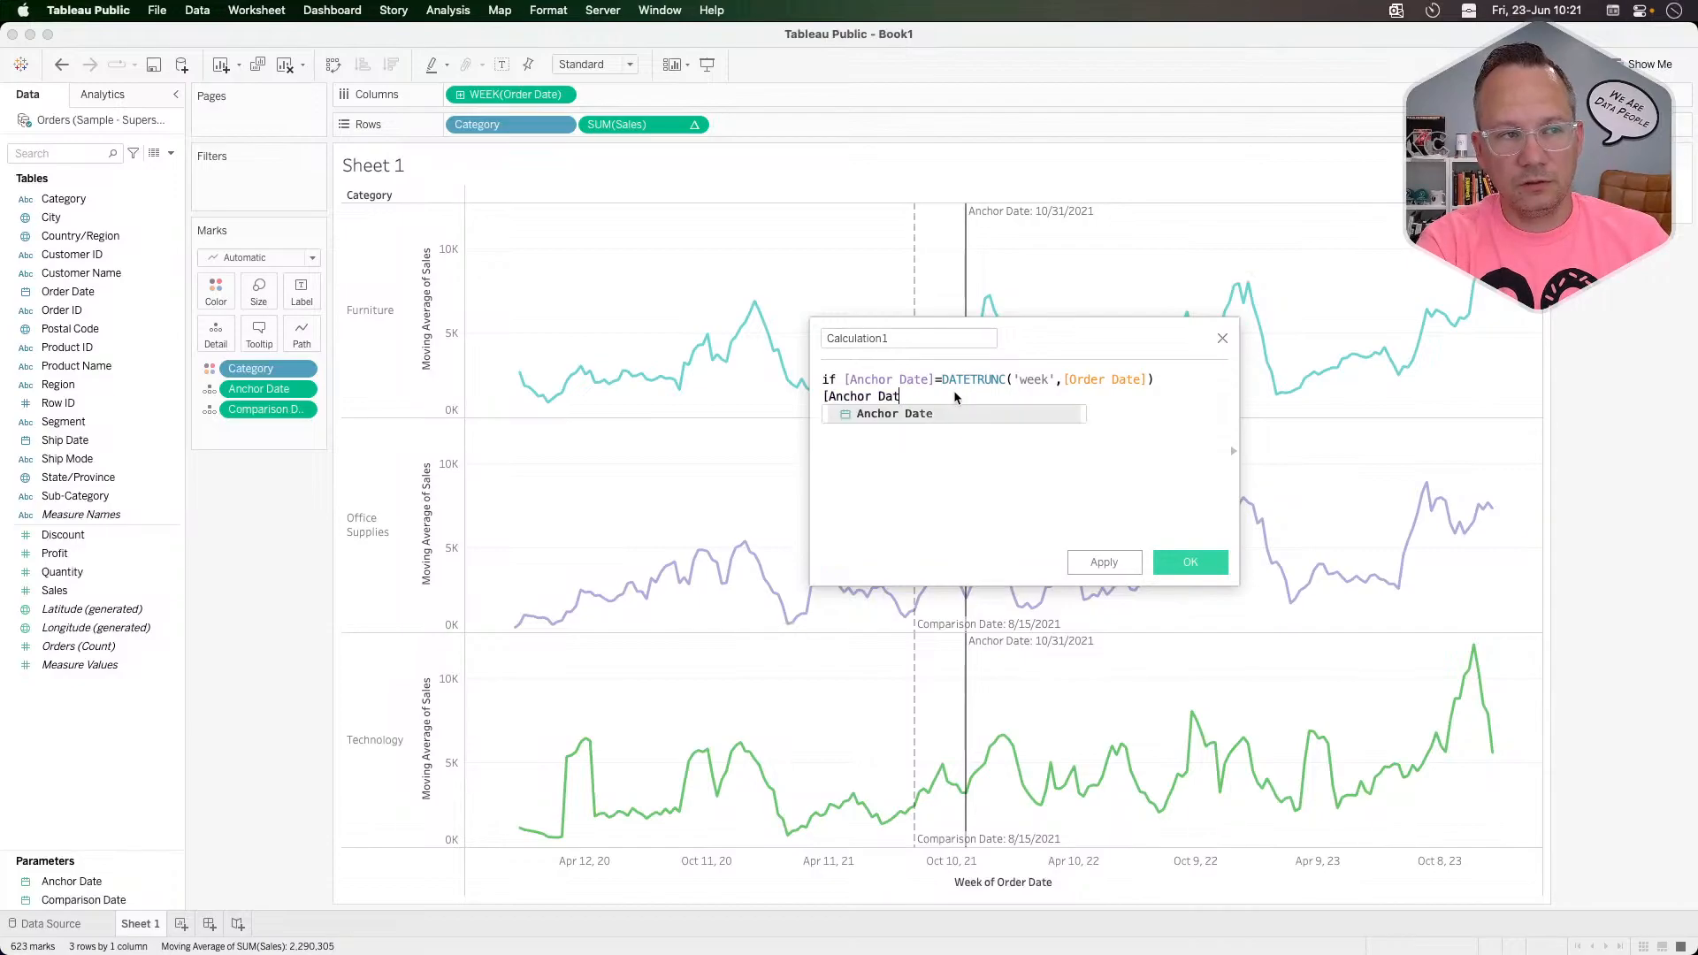
pyautogui.press('BackSpace')
pyautogui.press('BackSpace')
pyautogui.press('BackSpace')
pyautogui.press('BackSpace')
pyautogui.press('BackSpace')
pyautogui.press('BackSpace')
pyautogui.press('BackSpace')
pyautogui.press('BackSpace')
pyautogui.press('BackSpace')
pyautogui.press('BackSpace')
pyautogui.press('BackSpace')
# Step: Begin the formula's second line with OR followed by the Comparison Date parameter
pyautogui.write('OR anc')
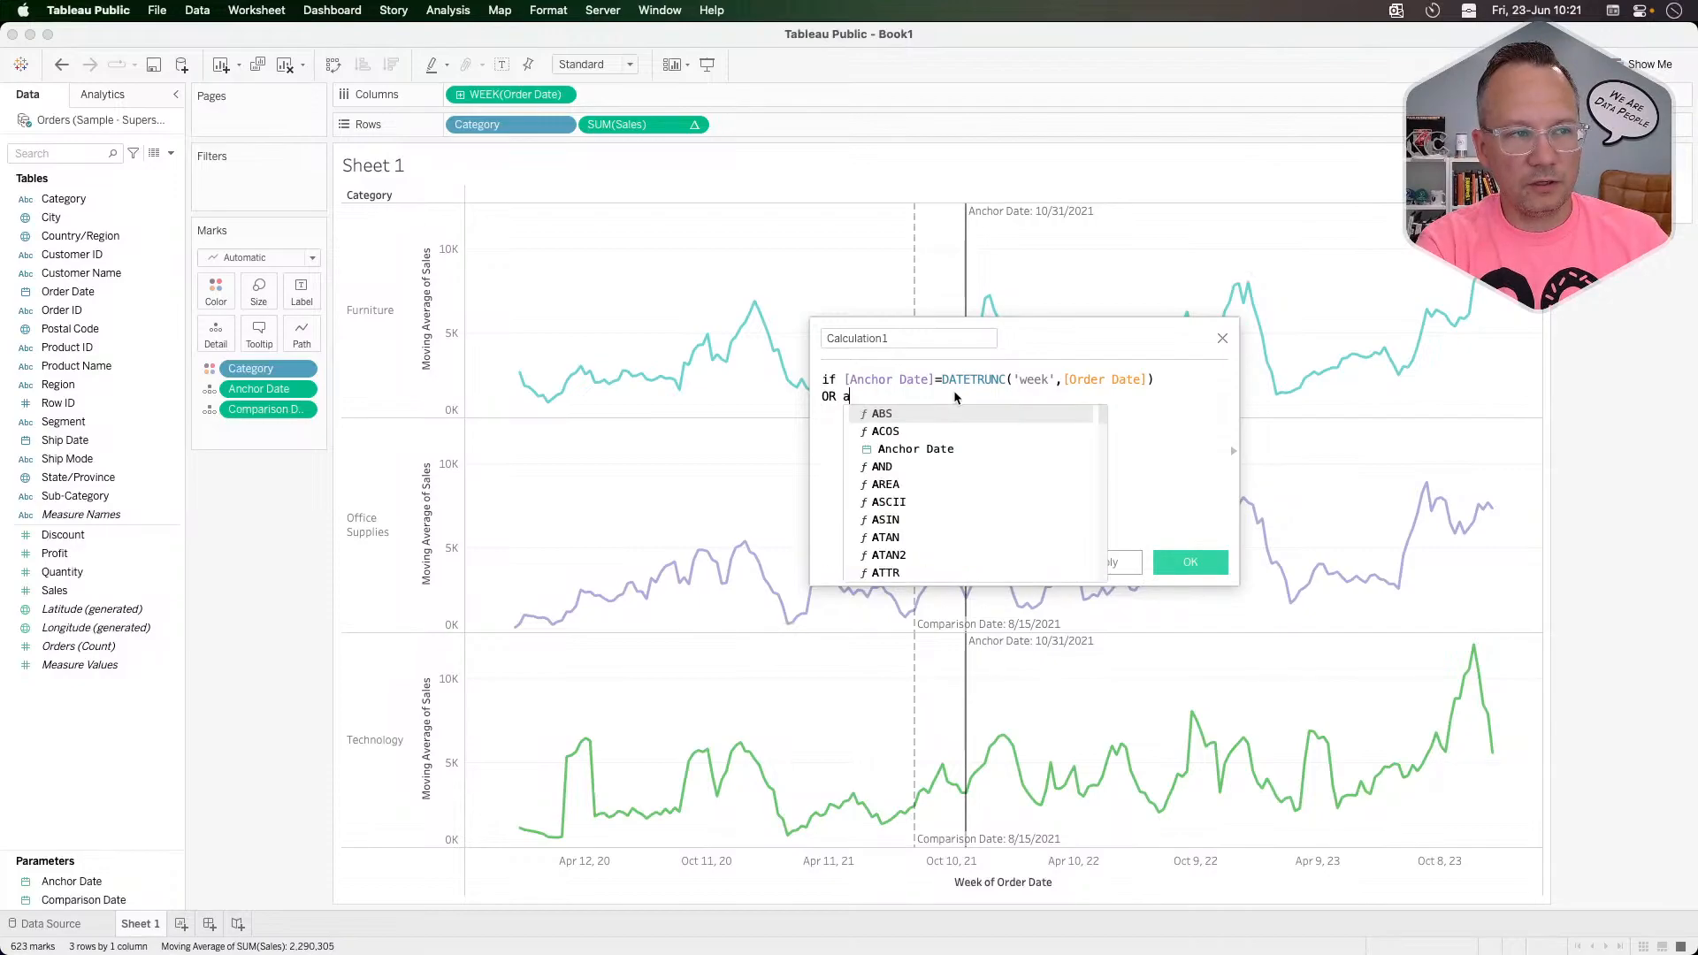
pyautogui.press('Return')
pyautogui.press('BackSpace')
pyautogui.press('BackSpace')
pyautogui.press('BackSpace')
pyautogui.press('BackSpace')
pyautogui.press('BackSpace')
pyautogui.press('BackSpace')
pyautogui.press('BackSpace')
pyautogui.press('BackSpace')
pyautogui.press('BackSpace')
pyautogui.press('BackSpace')
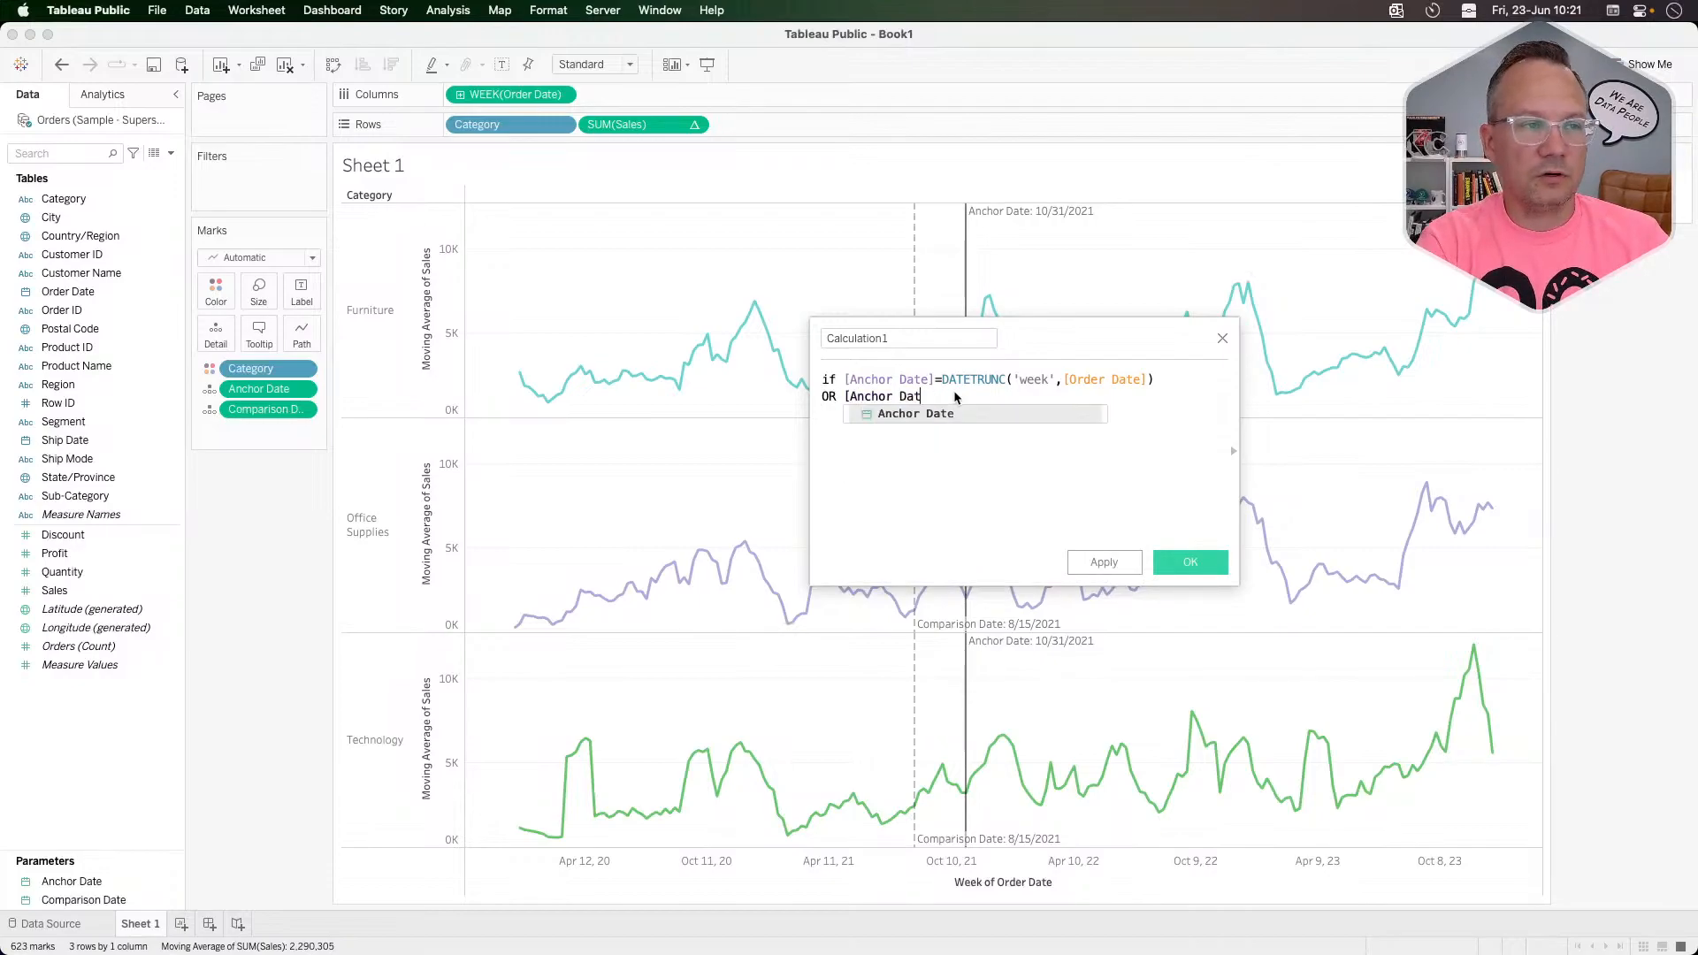
pyautogui.press('BackSpace')
pyautogui.press('BackSpace')
pyautogui.press('BackSpace')
pyautogui.write('con')
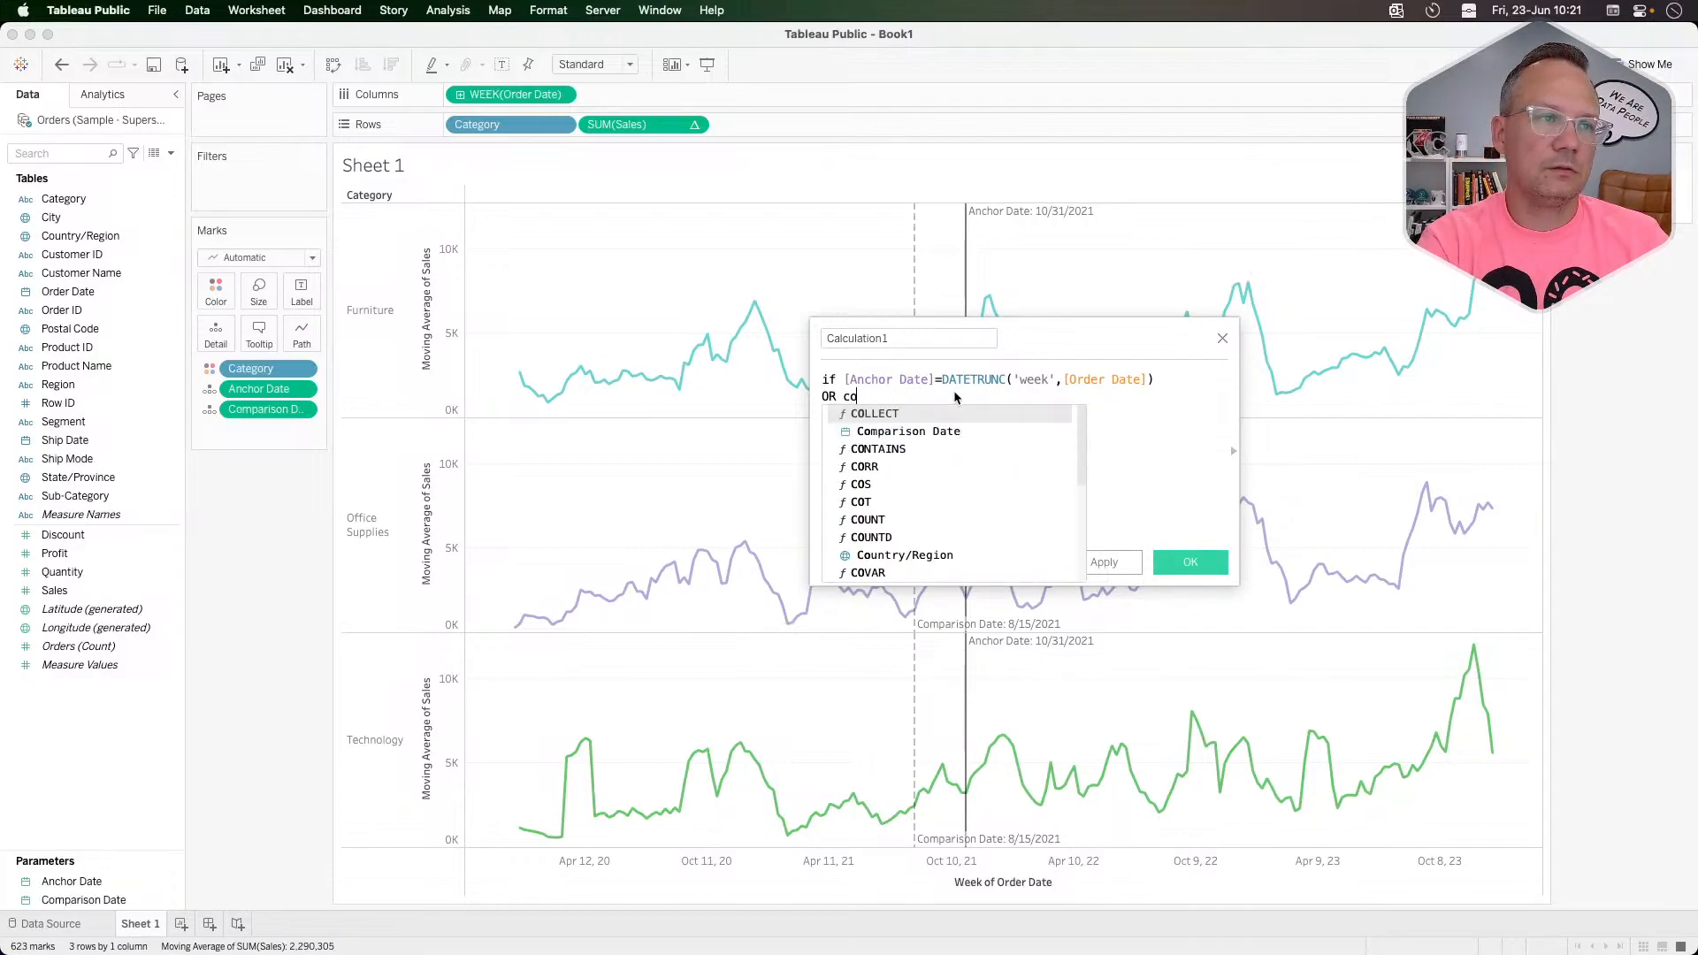
pyautogui.press('BackSpace')
pyautogui.write('mp')
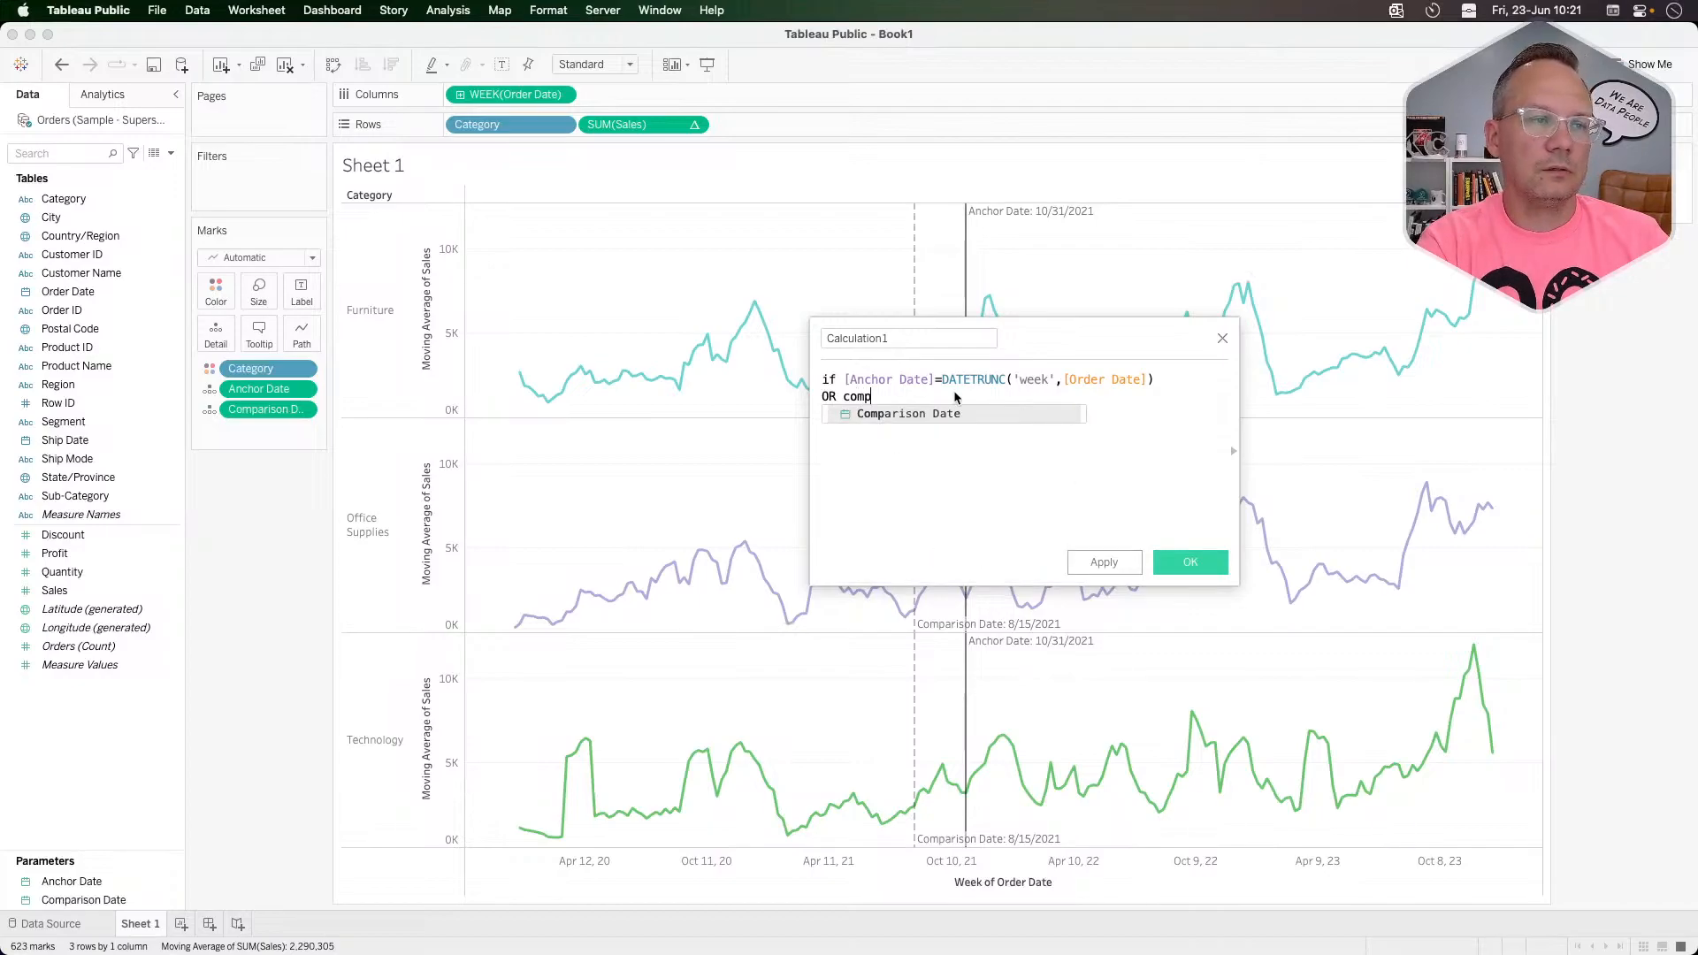
pyautogui.press('Return')
# Step: Complete the OR condition by equating Comparison Date to DATETRUNC('week',[Order Date])
pyautogui.write('= datet')
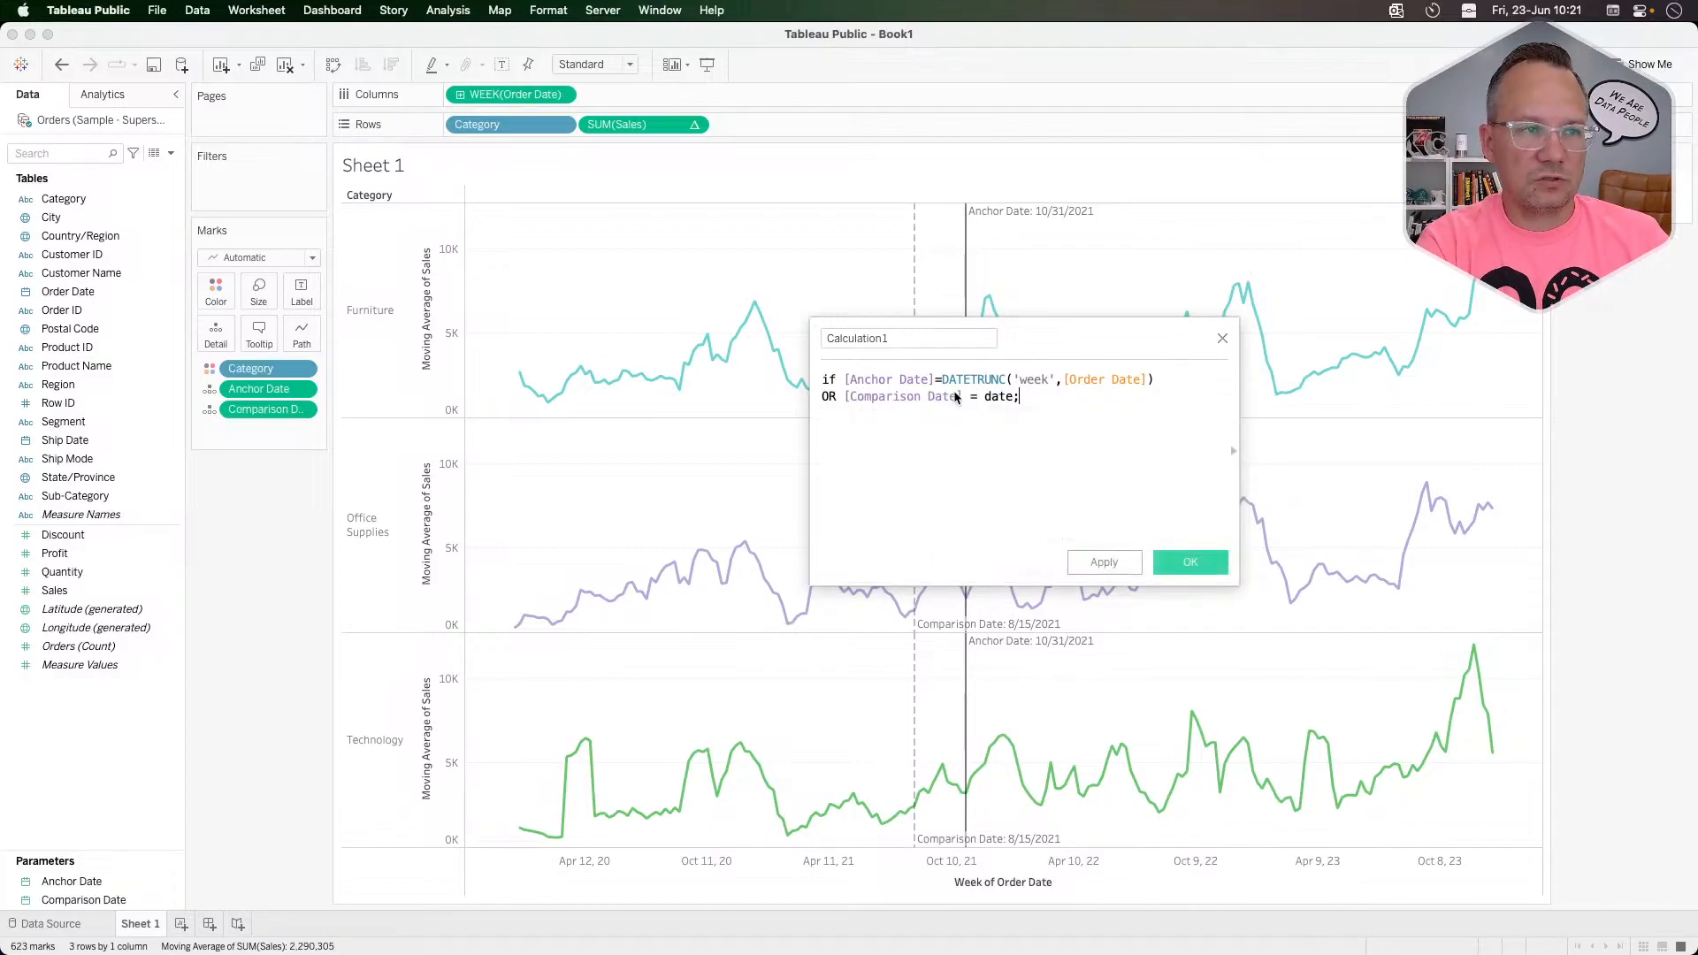
pyautogui.write('r')
pyautogui.press('Return')
pyautogui.write("'wee")
pyautogui.write("k',order)")
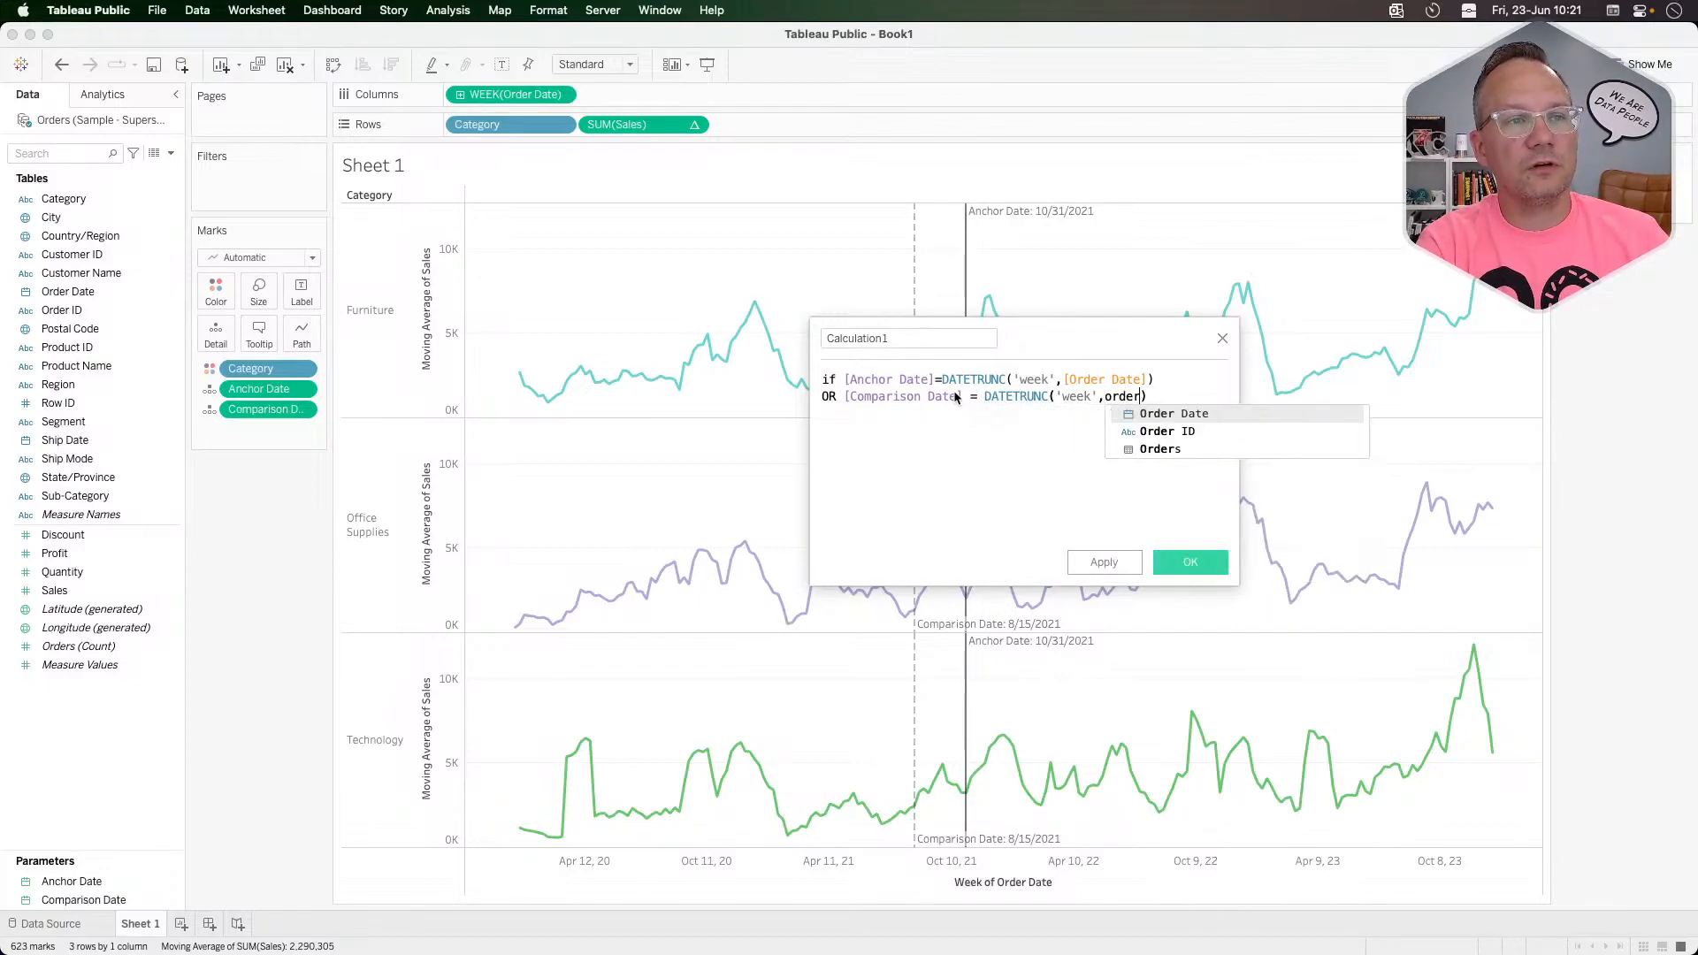
pyautogui.press('Return')
pyautogui.press('Right')
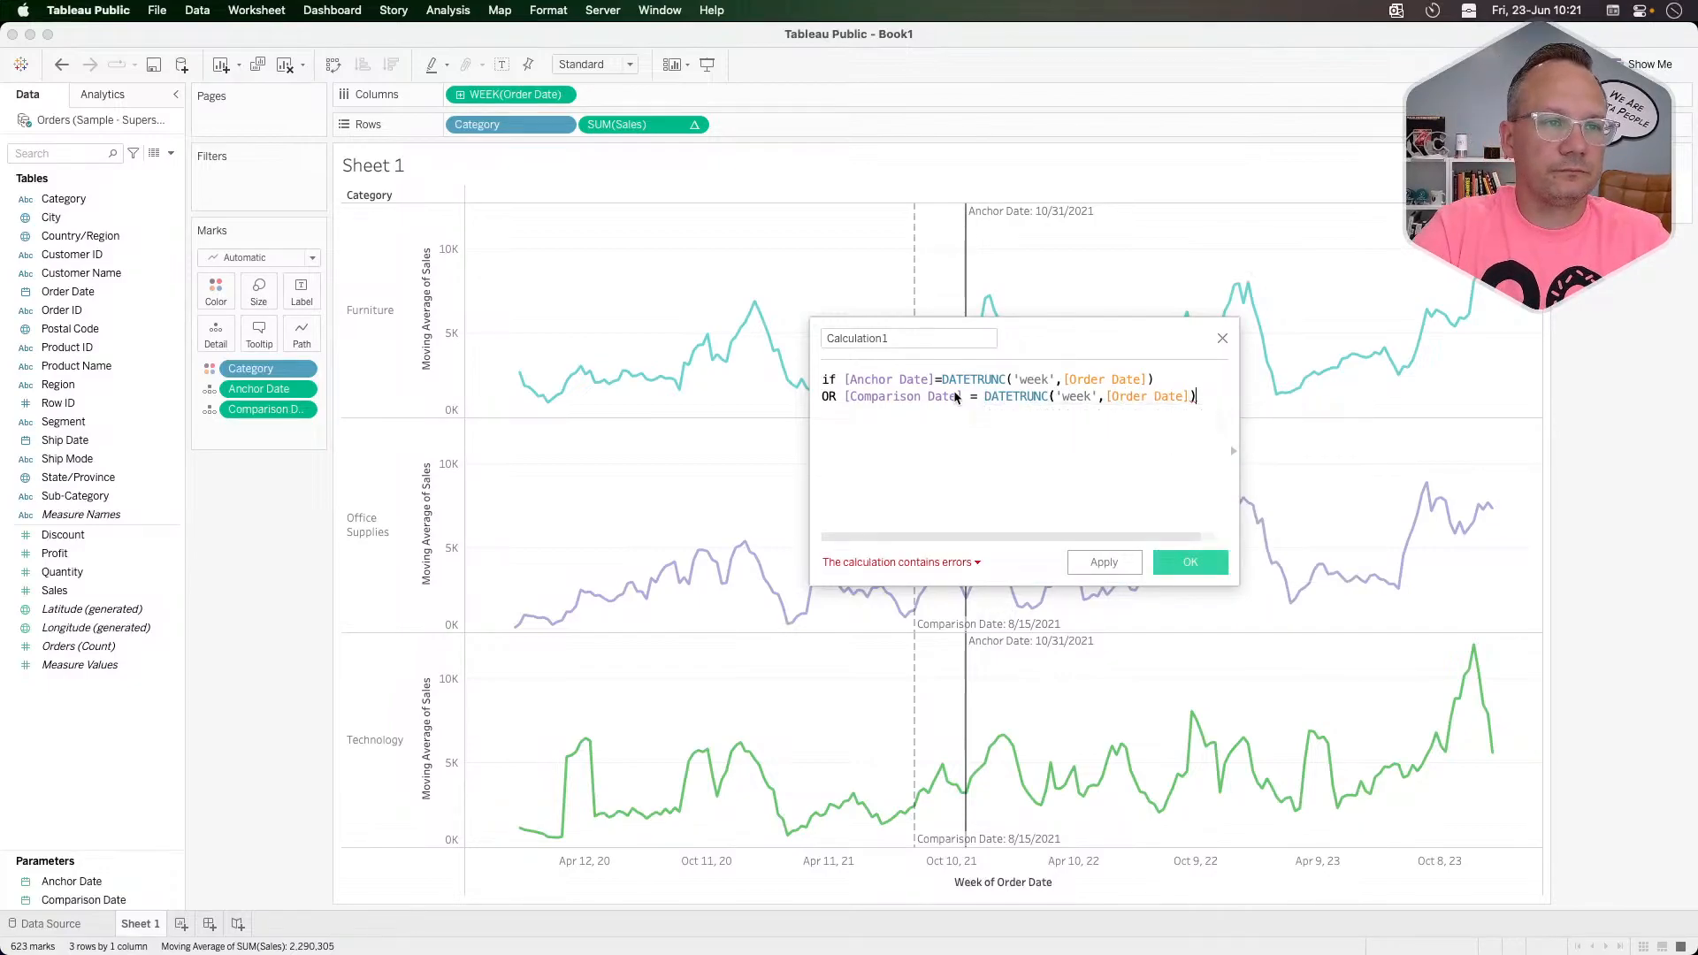
# Step: Finish the formula with then [Sales] and END on separate lines
pyautogui.press('Return')
pyautogui.write('then sale')
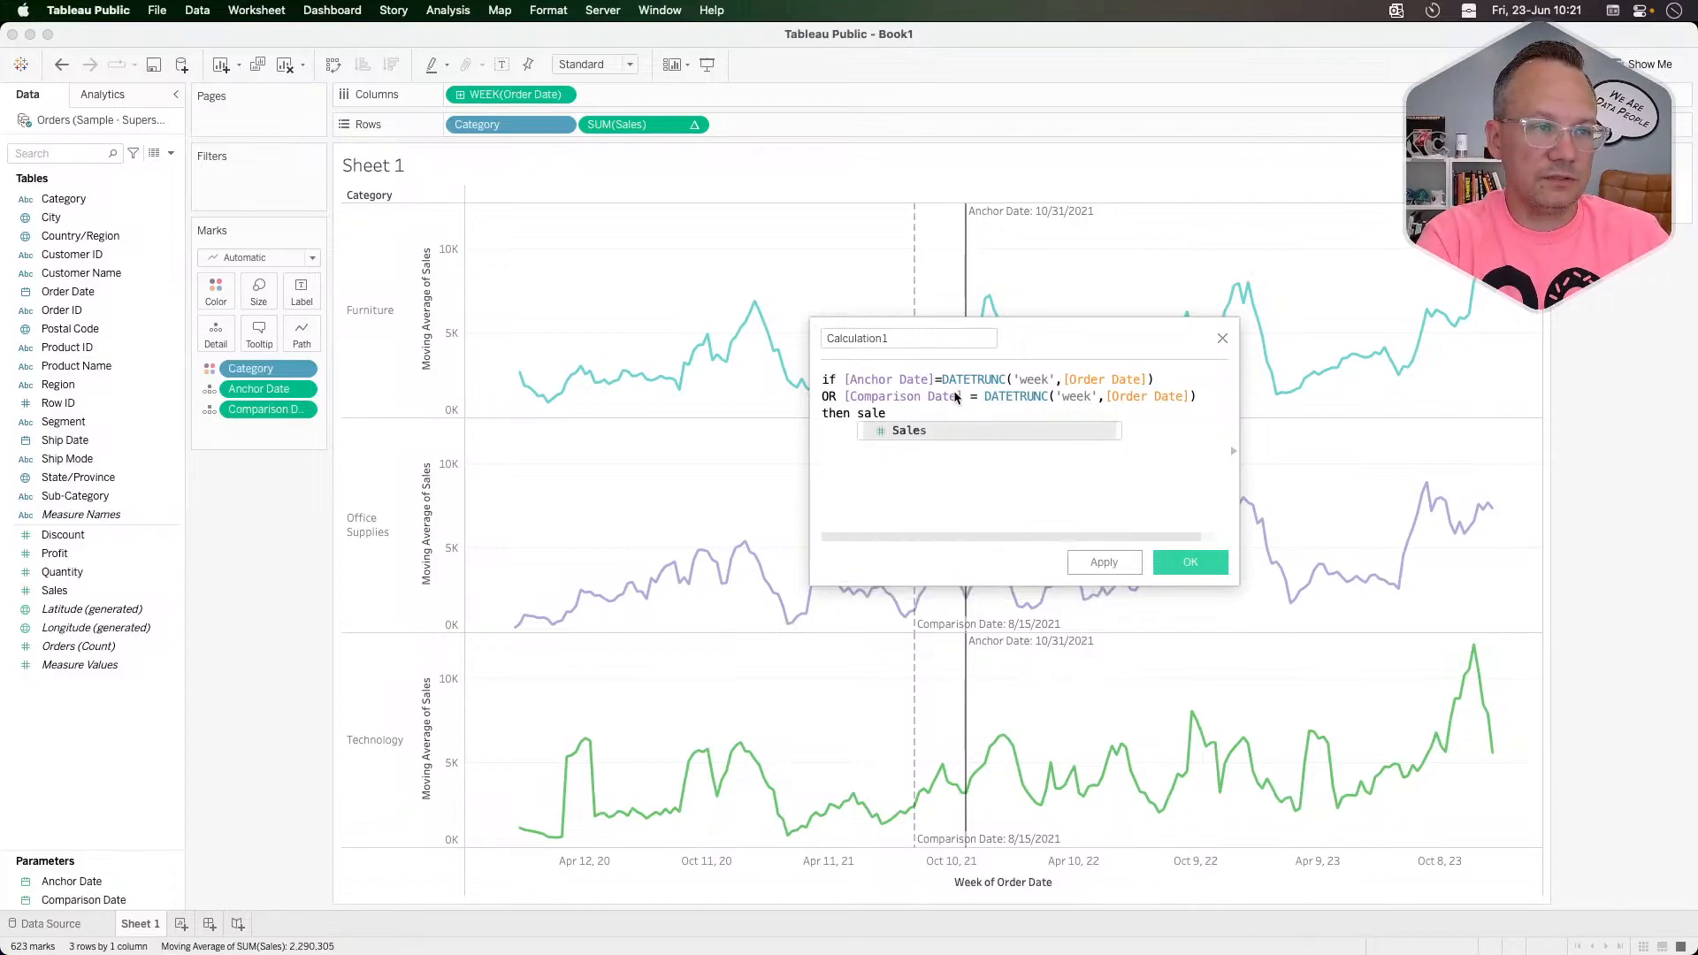
pyautogui.press('Return')
pyautogui.press('Return')
pyautogui.write('end')
pyautogui.press('Return')
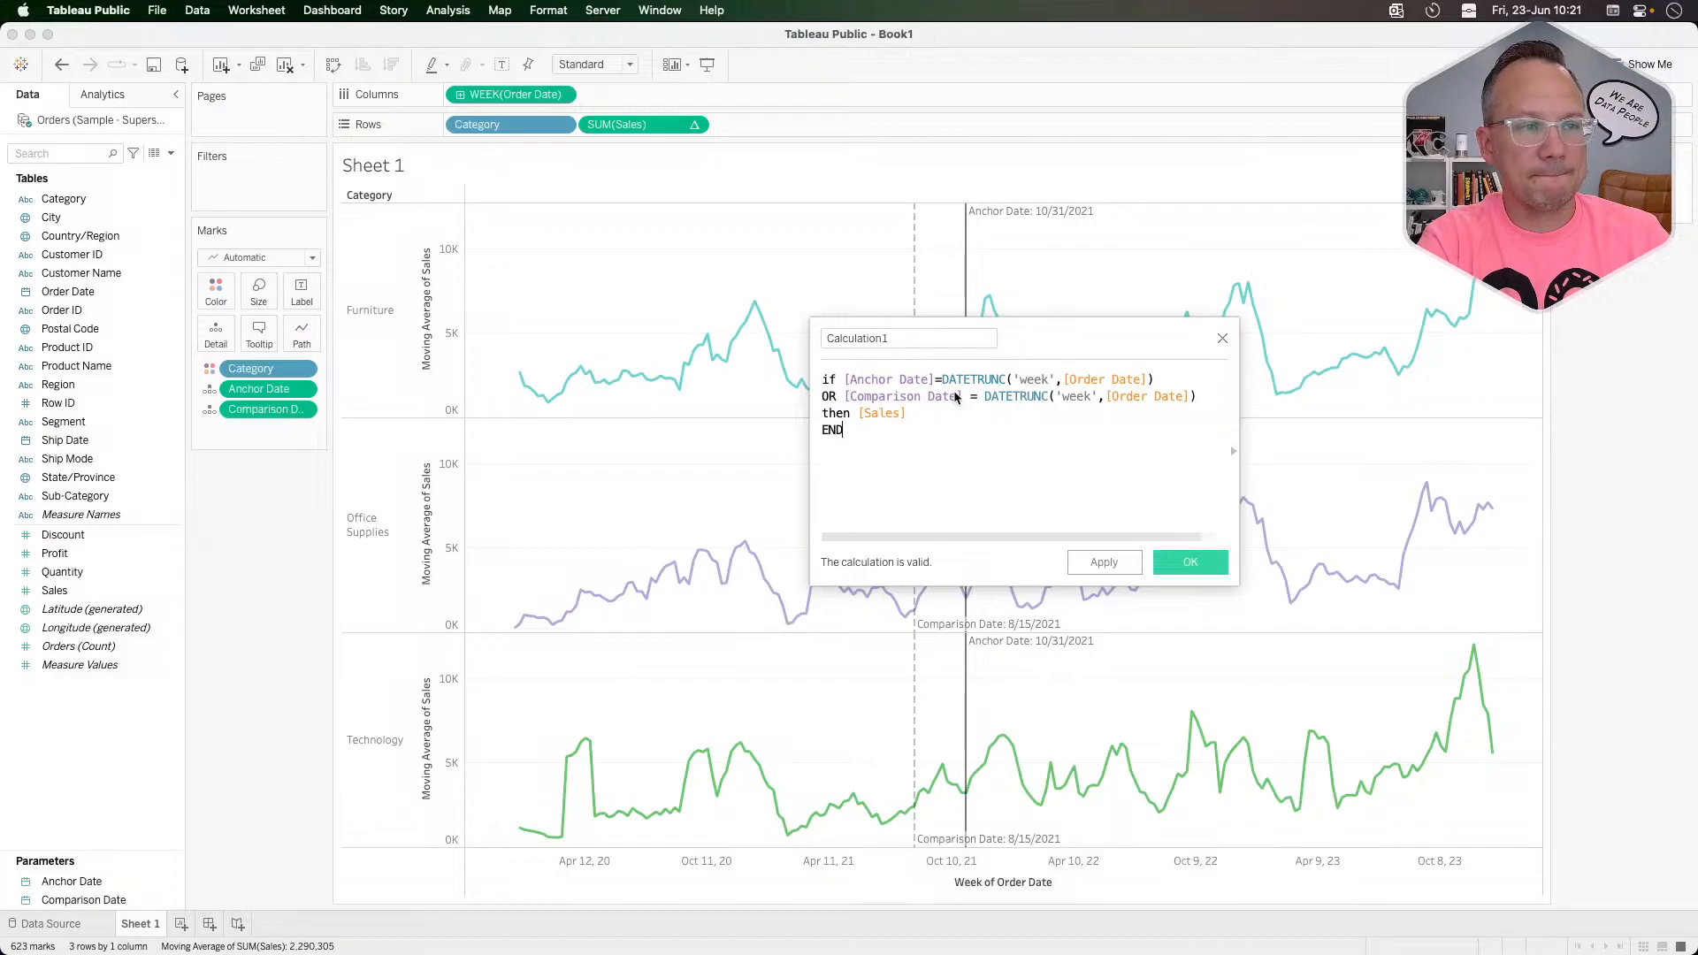
# Step: Save the calculation as Comparison Sales and add the field to Rows after SUM(Sales)
pyautogui.doubleClick(923, 339)
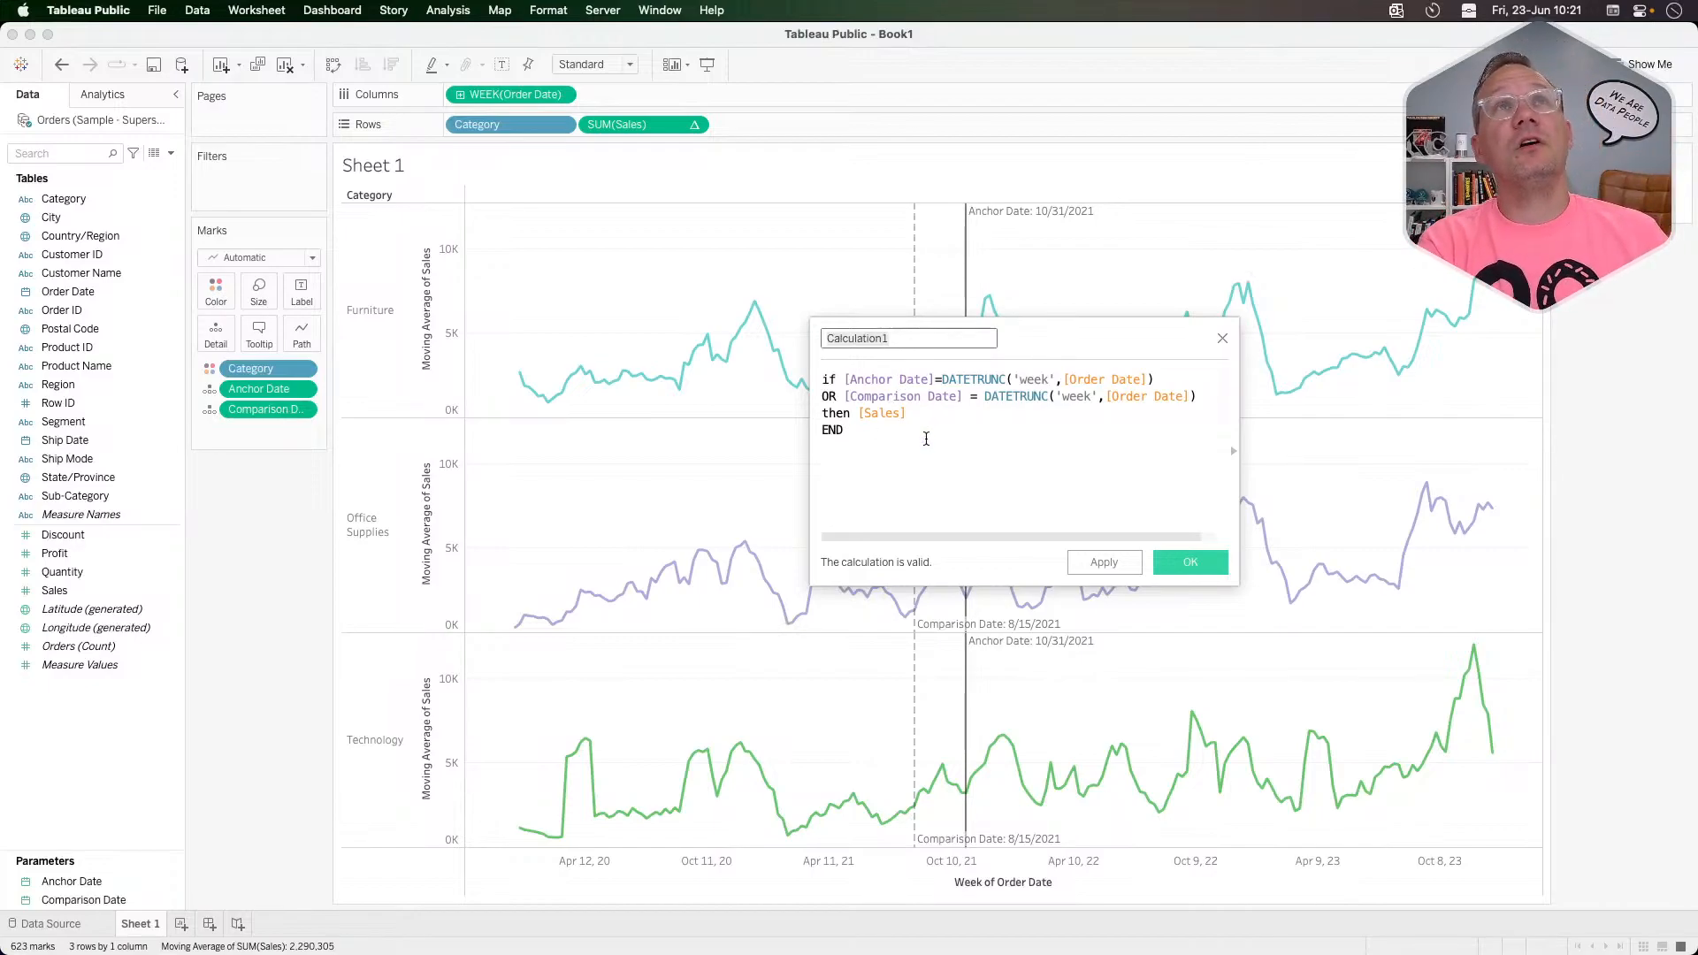
pyautogui.write('Comparison Li')
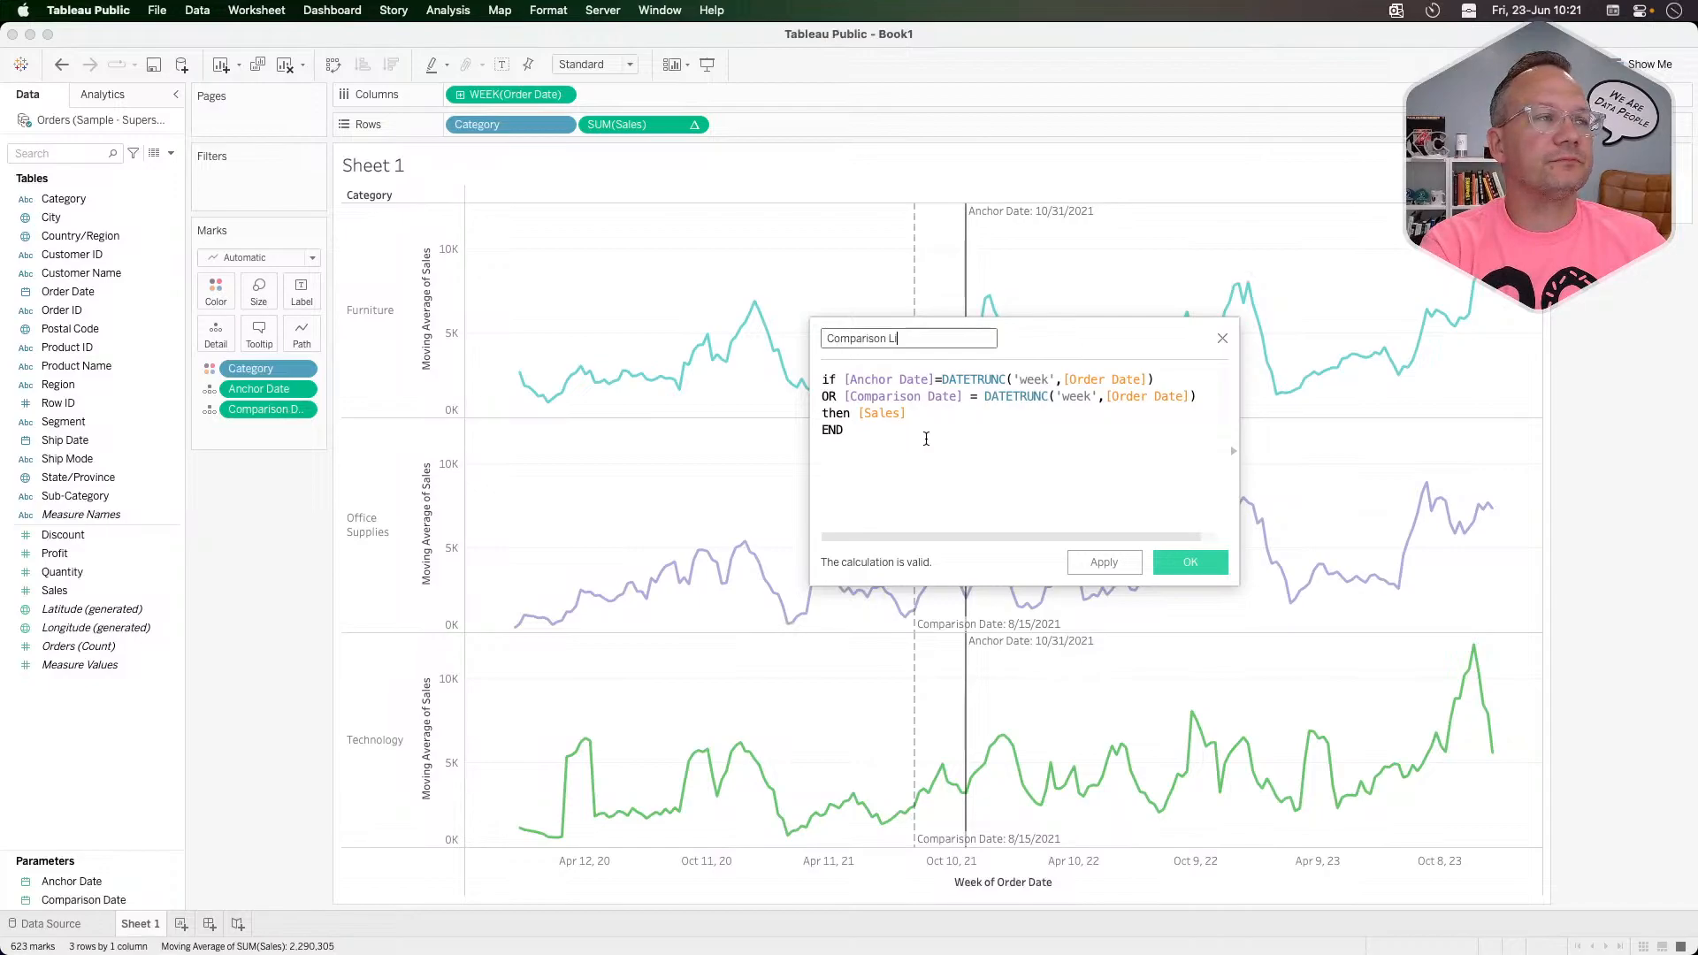
pyautogui.press('BackSpace')
pyautogui.write('Sales')
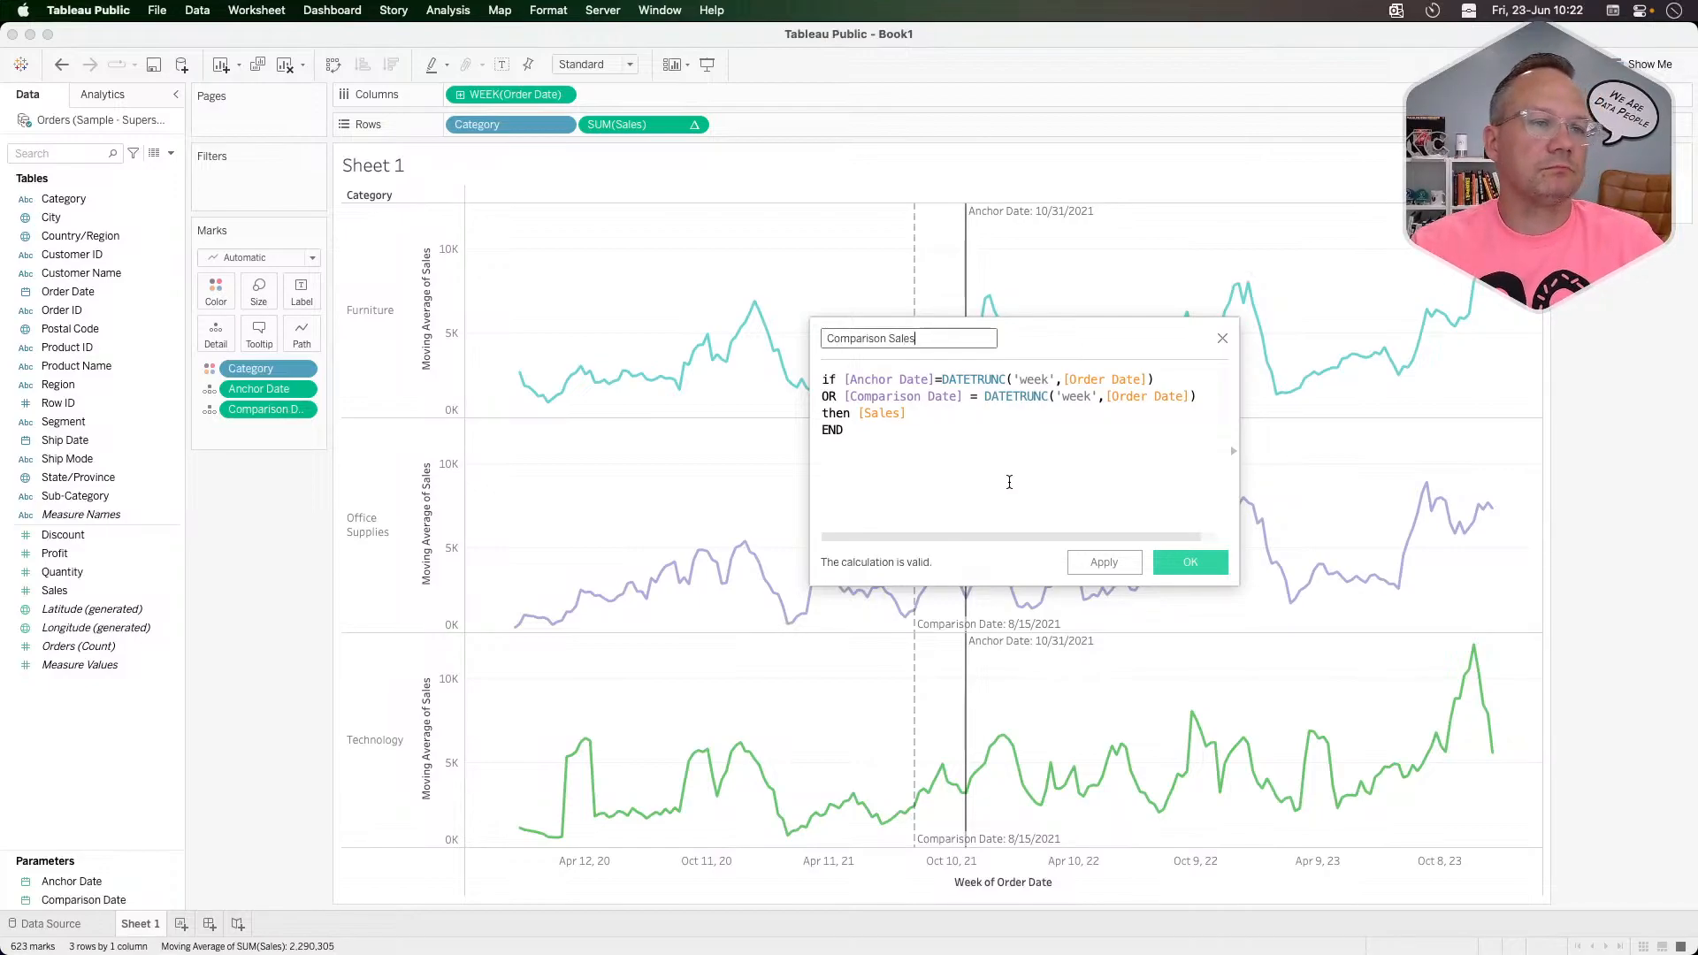
pyautogui.click(1190, 562)
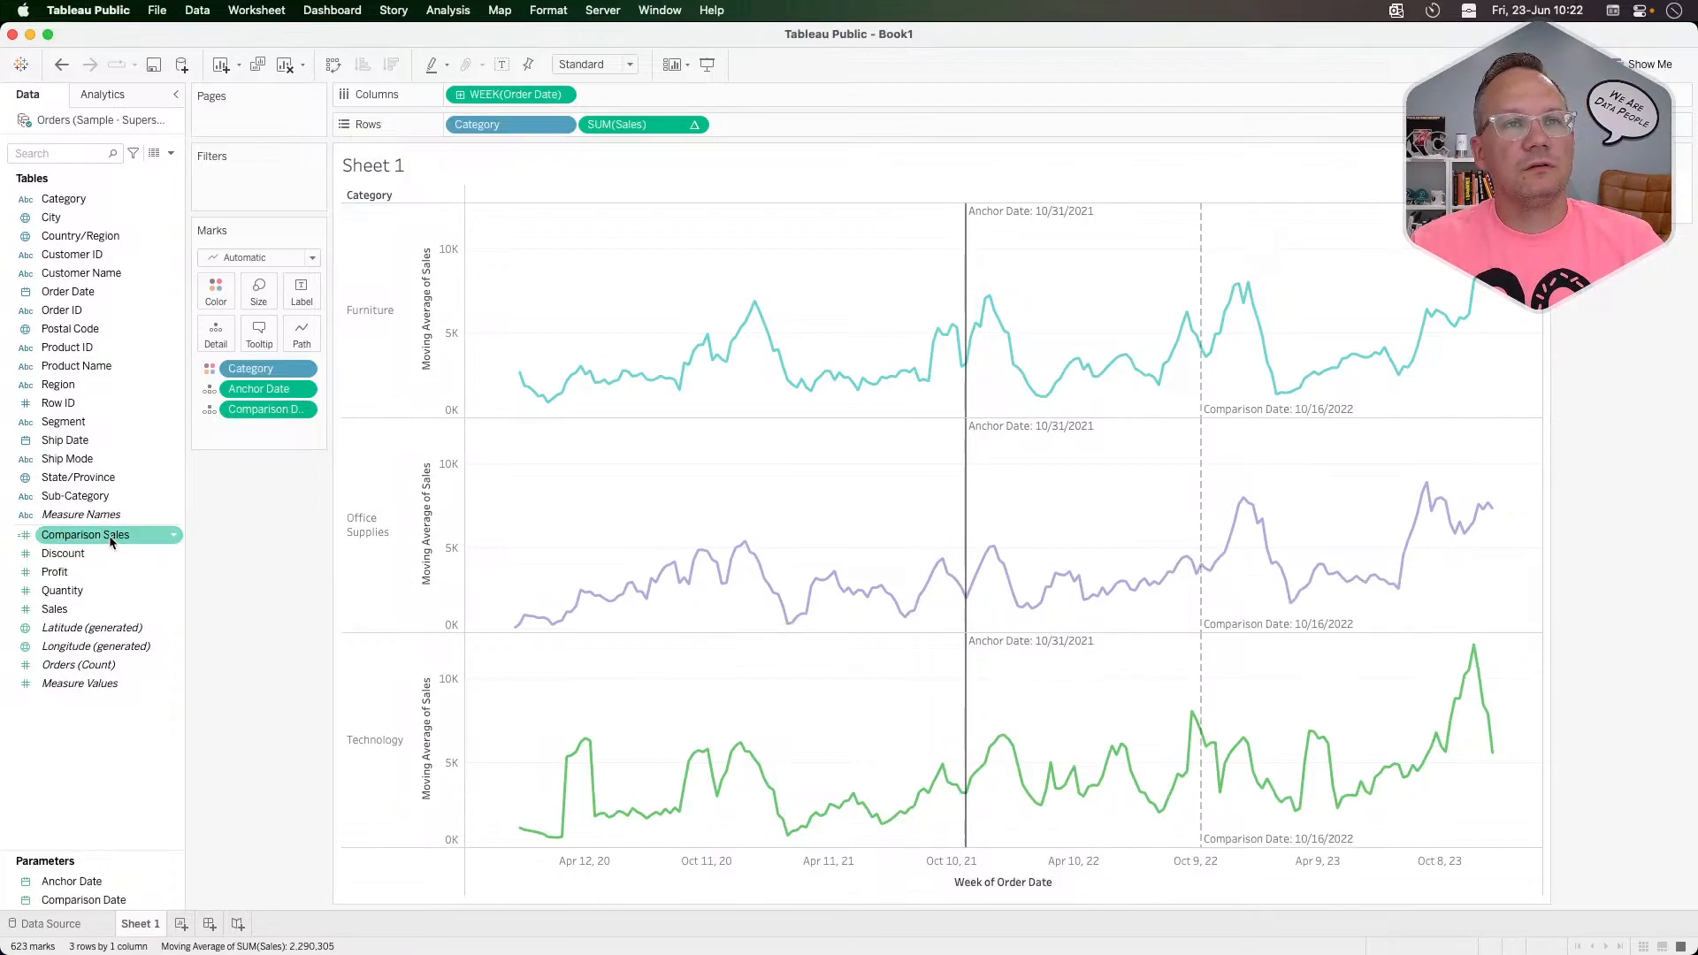
pyautogui.moveTo(110, 541); pyautogui.dragTo(825, 122)
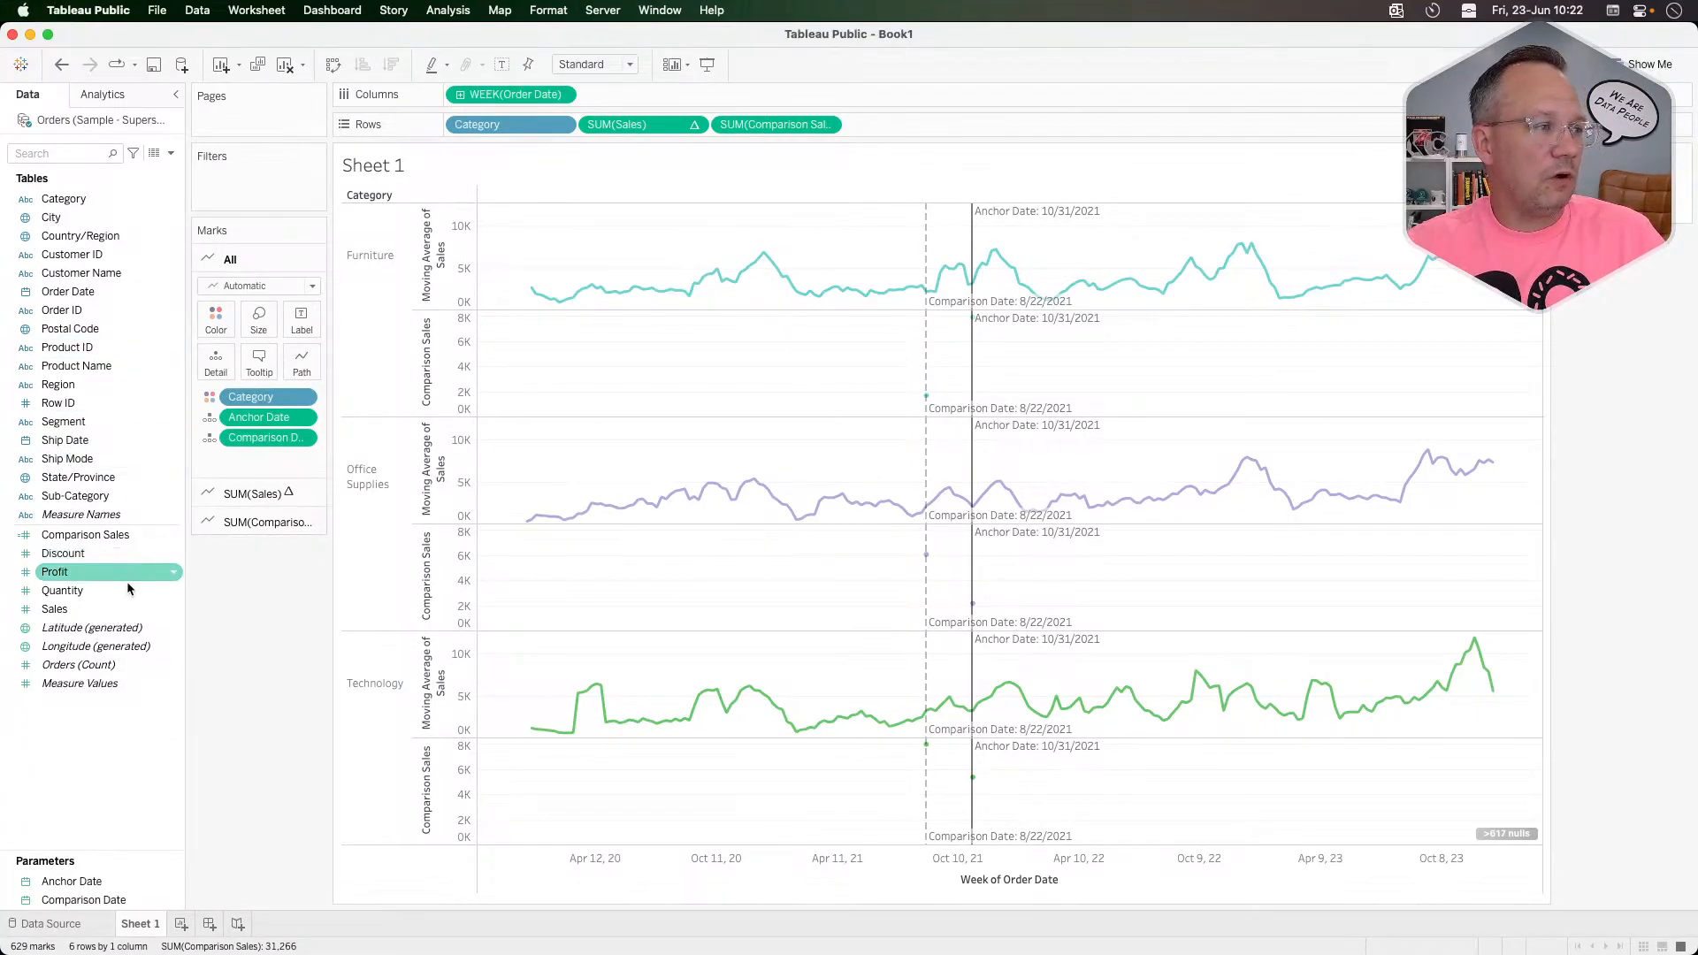
pyautogui.click(109, 535)
pyautogui.rightClick(107, 536)
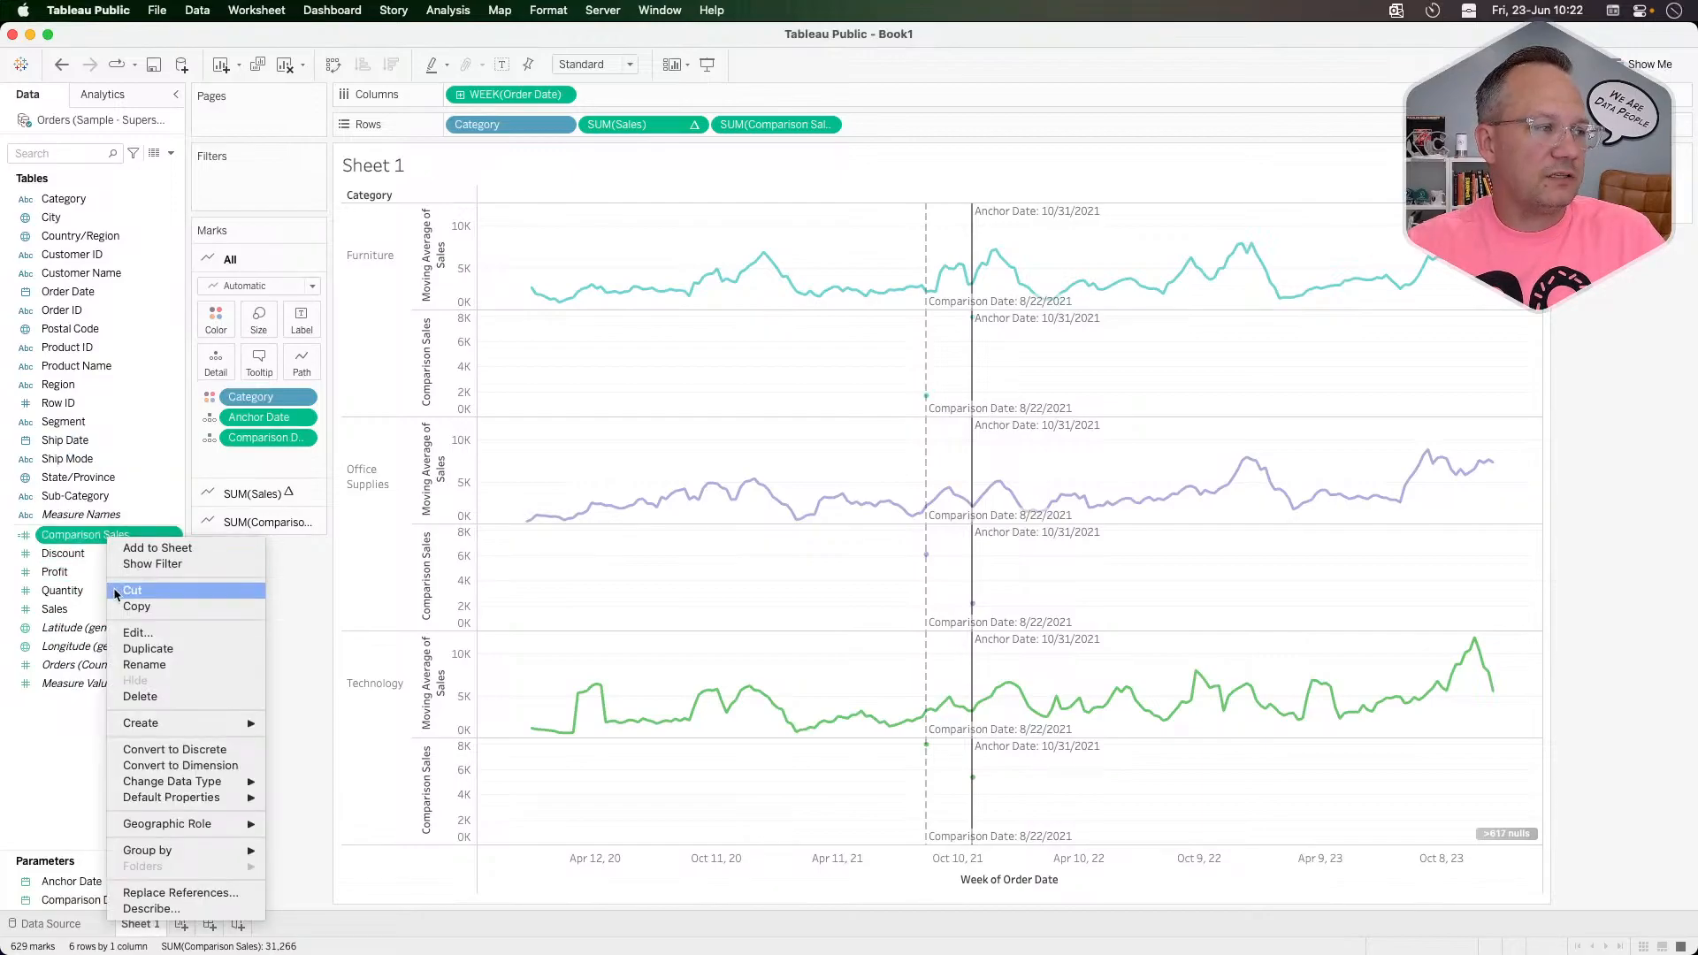
pyautogui.click(140, 632)
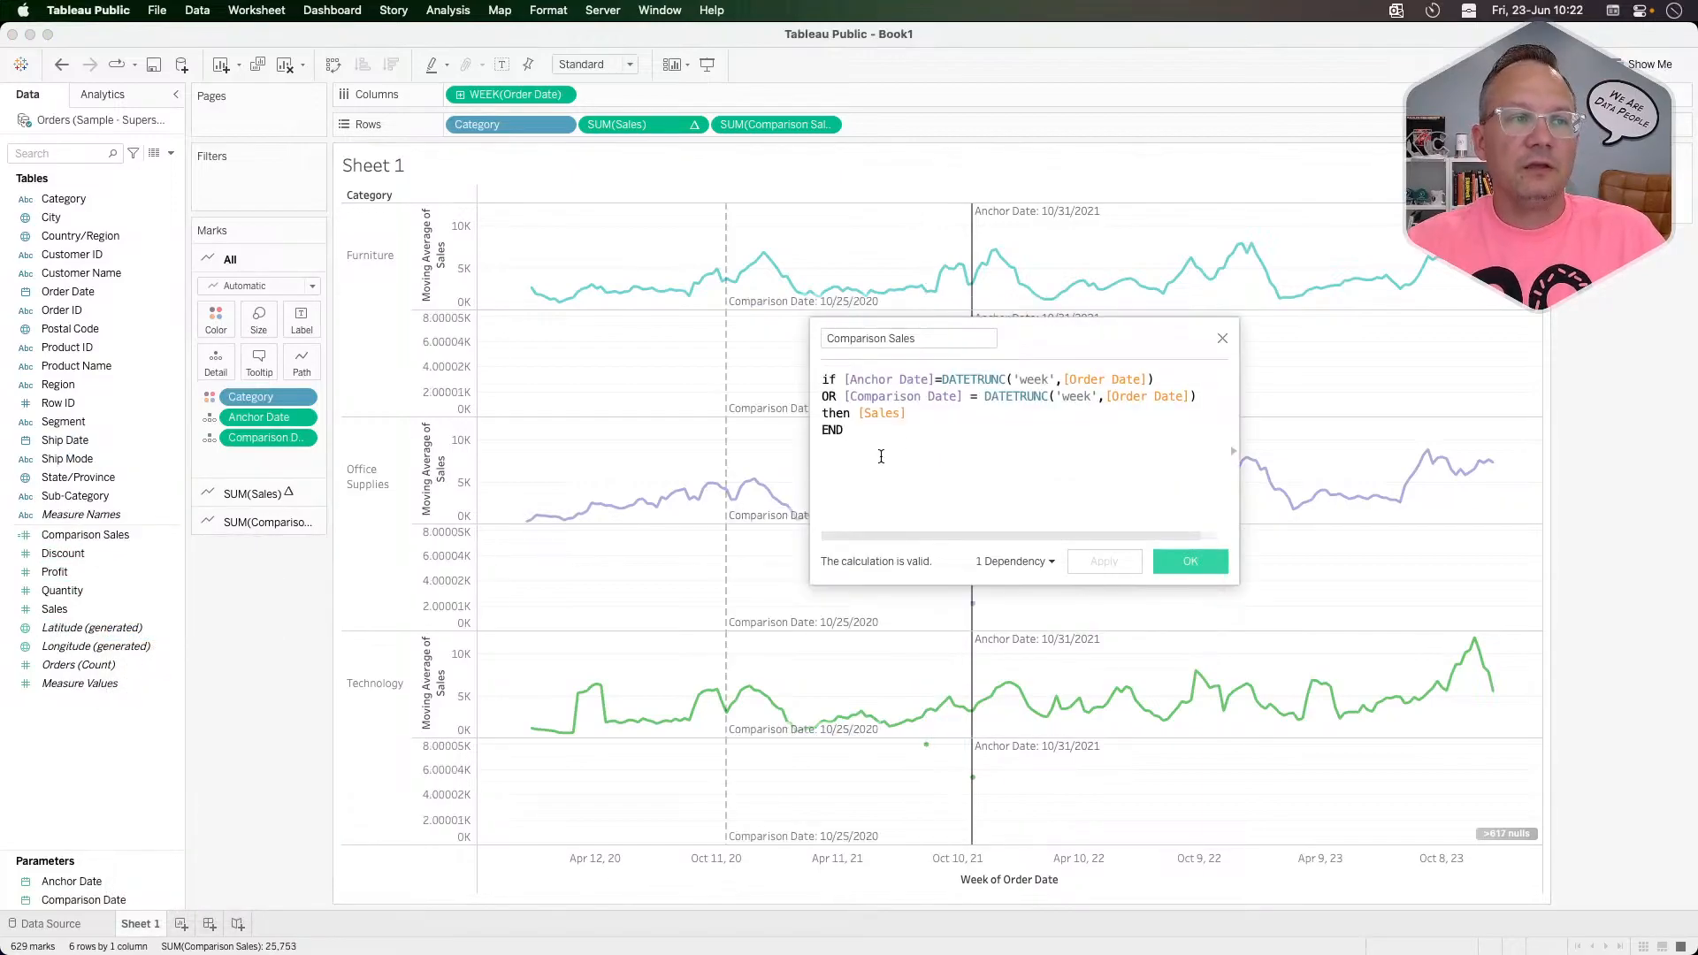
pyautogui.doubleClick(836, 397)
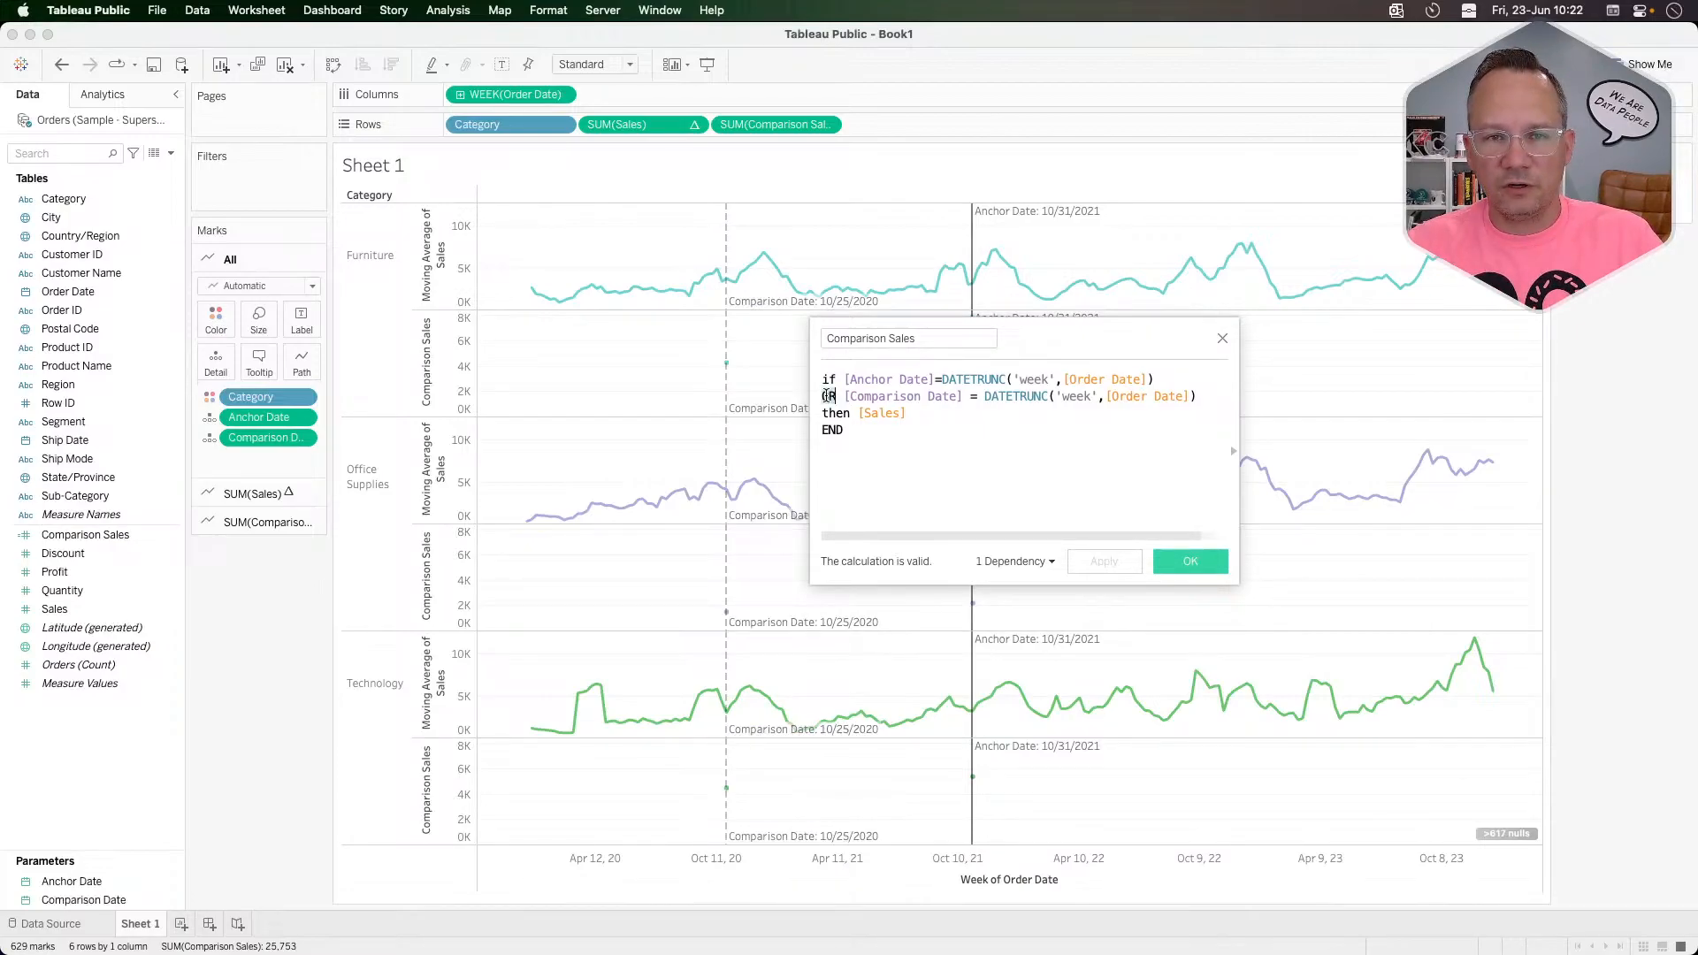
pyautogui.click(1172, 380)
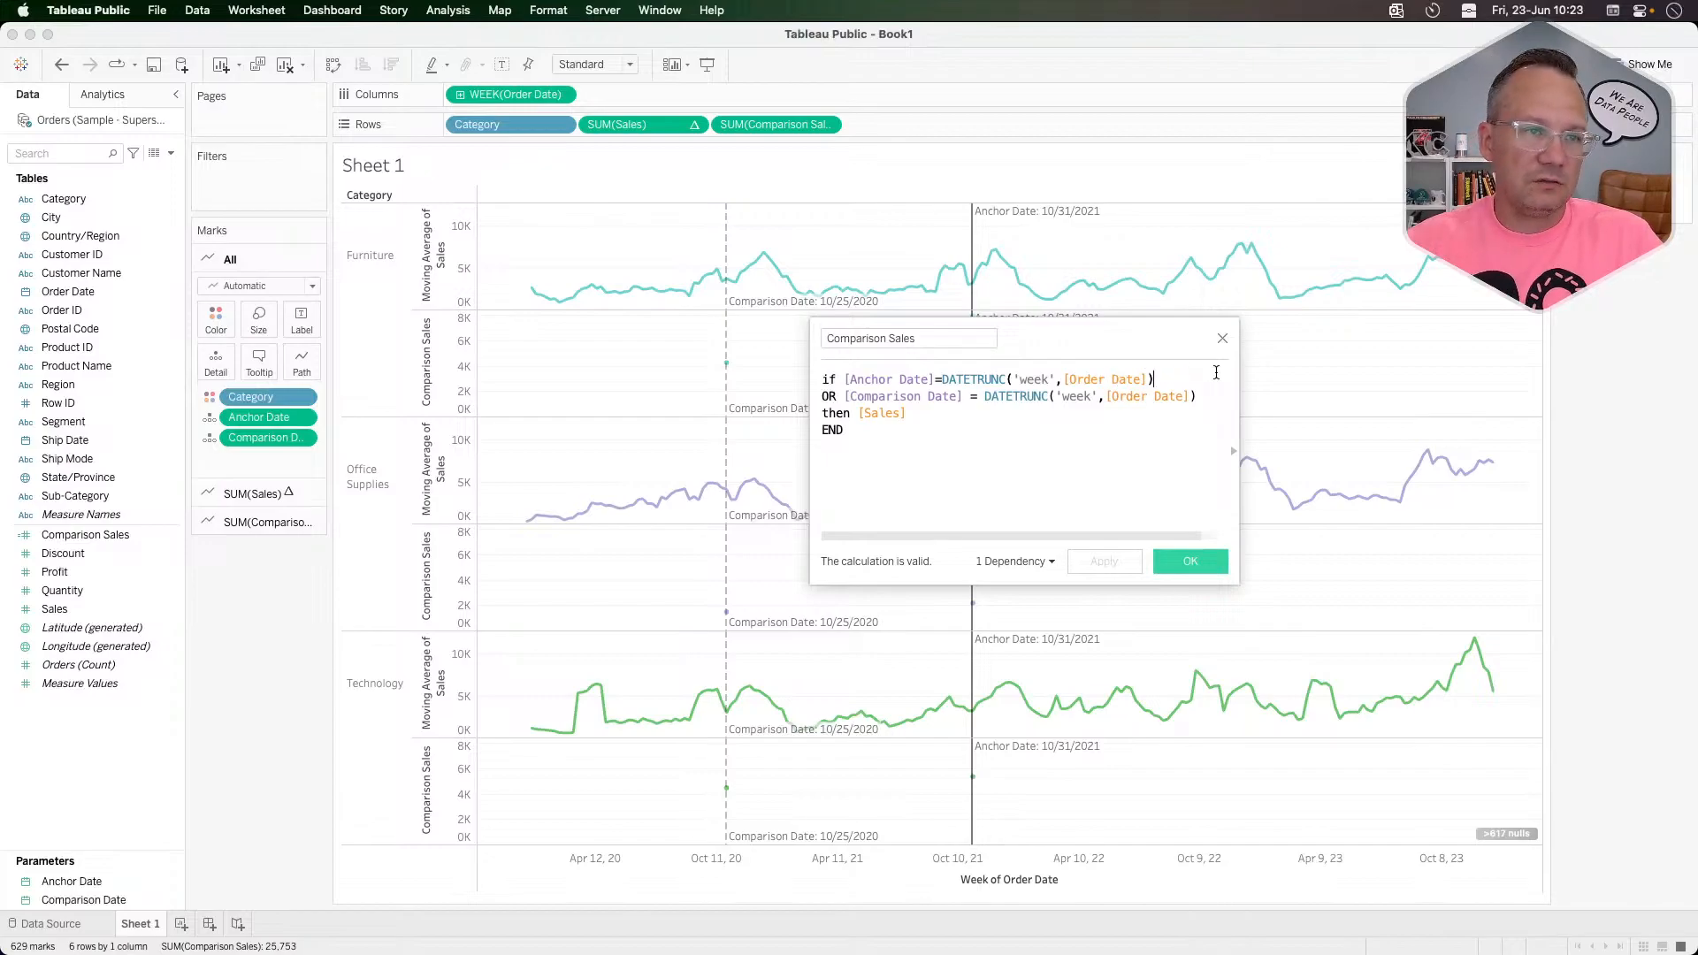
pyautogui.write('then')
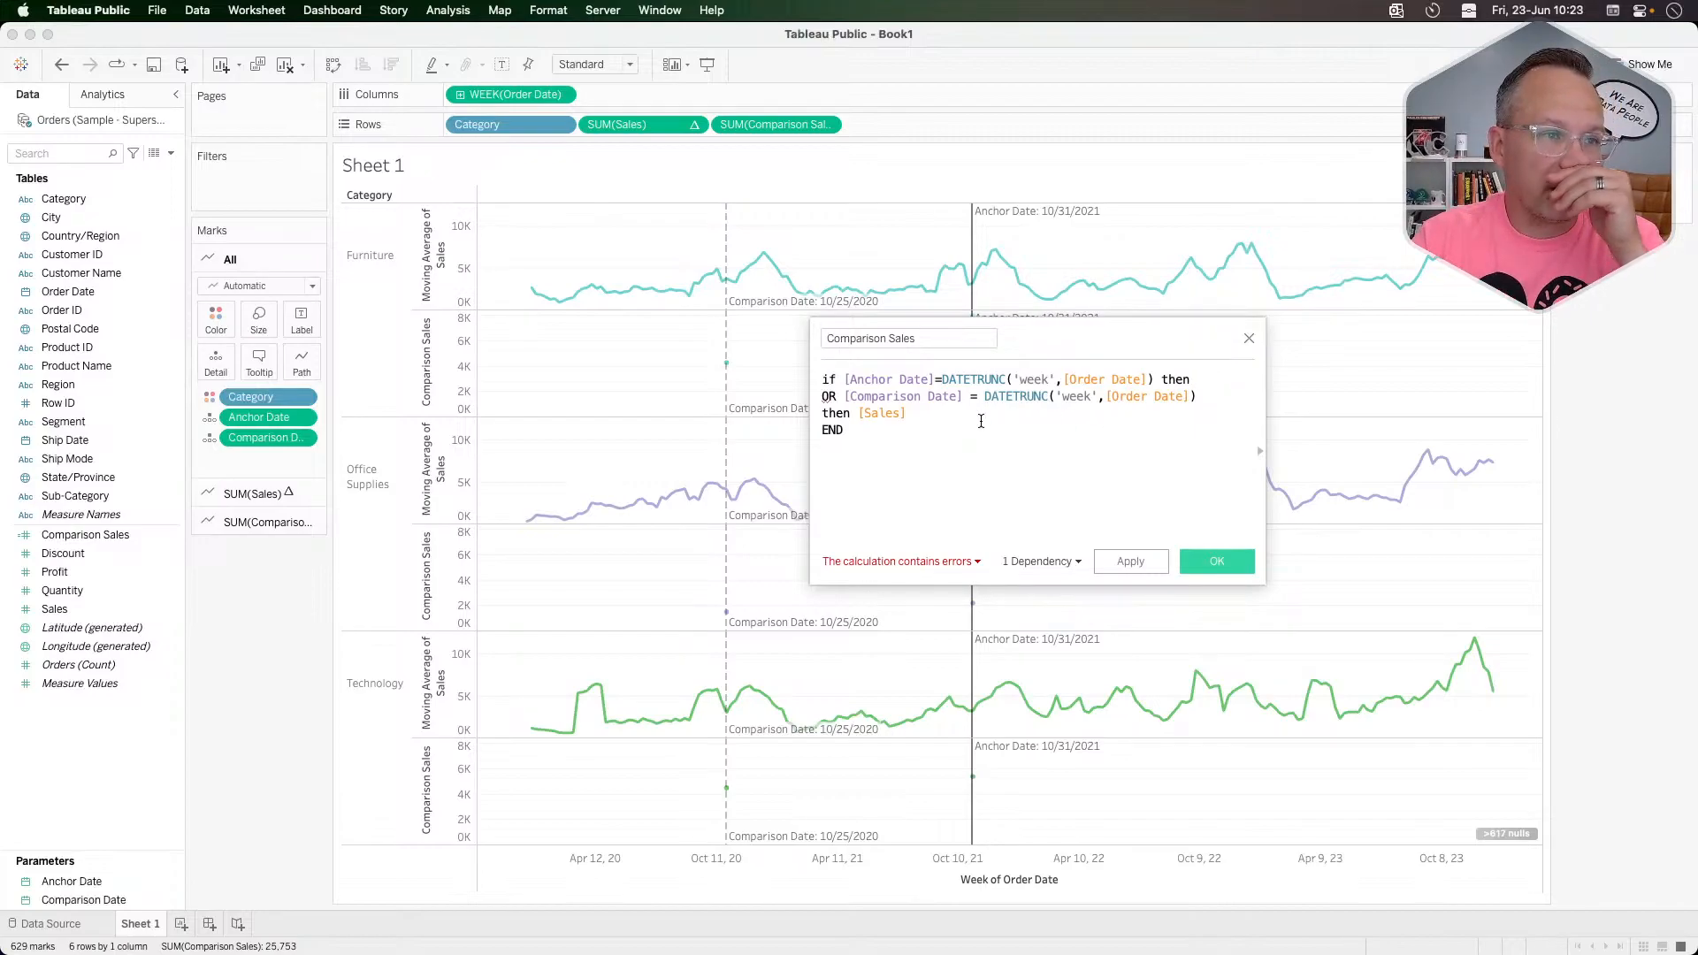
pyautogui.click(1248, 340)
# Step: Combine the Sales moving average and Comparison Sales into a dual-axis chart with synchronized axes
pyautogui.moveTo(727, 624); pyautogui.dragTo(911, 513)
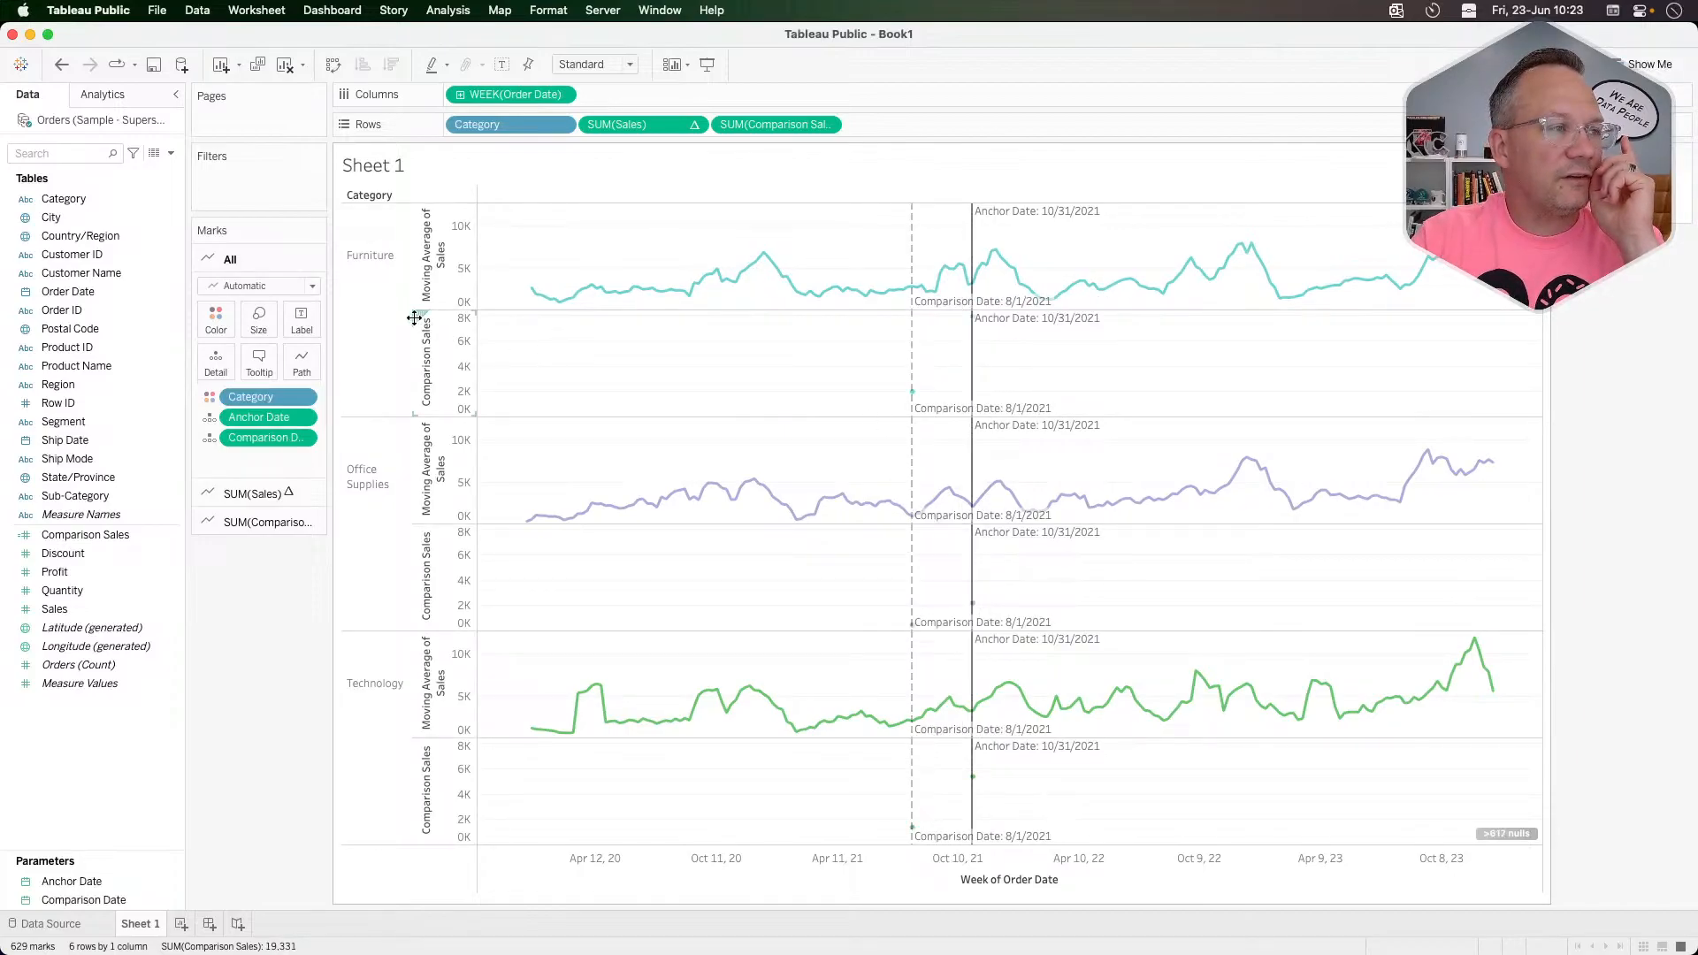
pyautogui.moveTo(414, 319); pyautogui.dragTo(418, 313)
pyautogui.moveTo(1535, 257); pyautogui.dragTo(1538, 265)
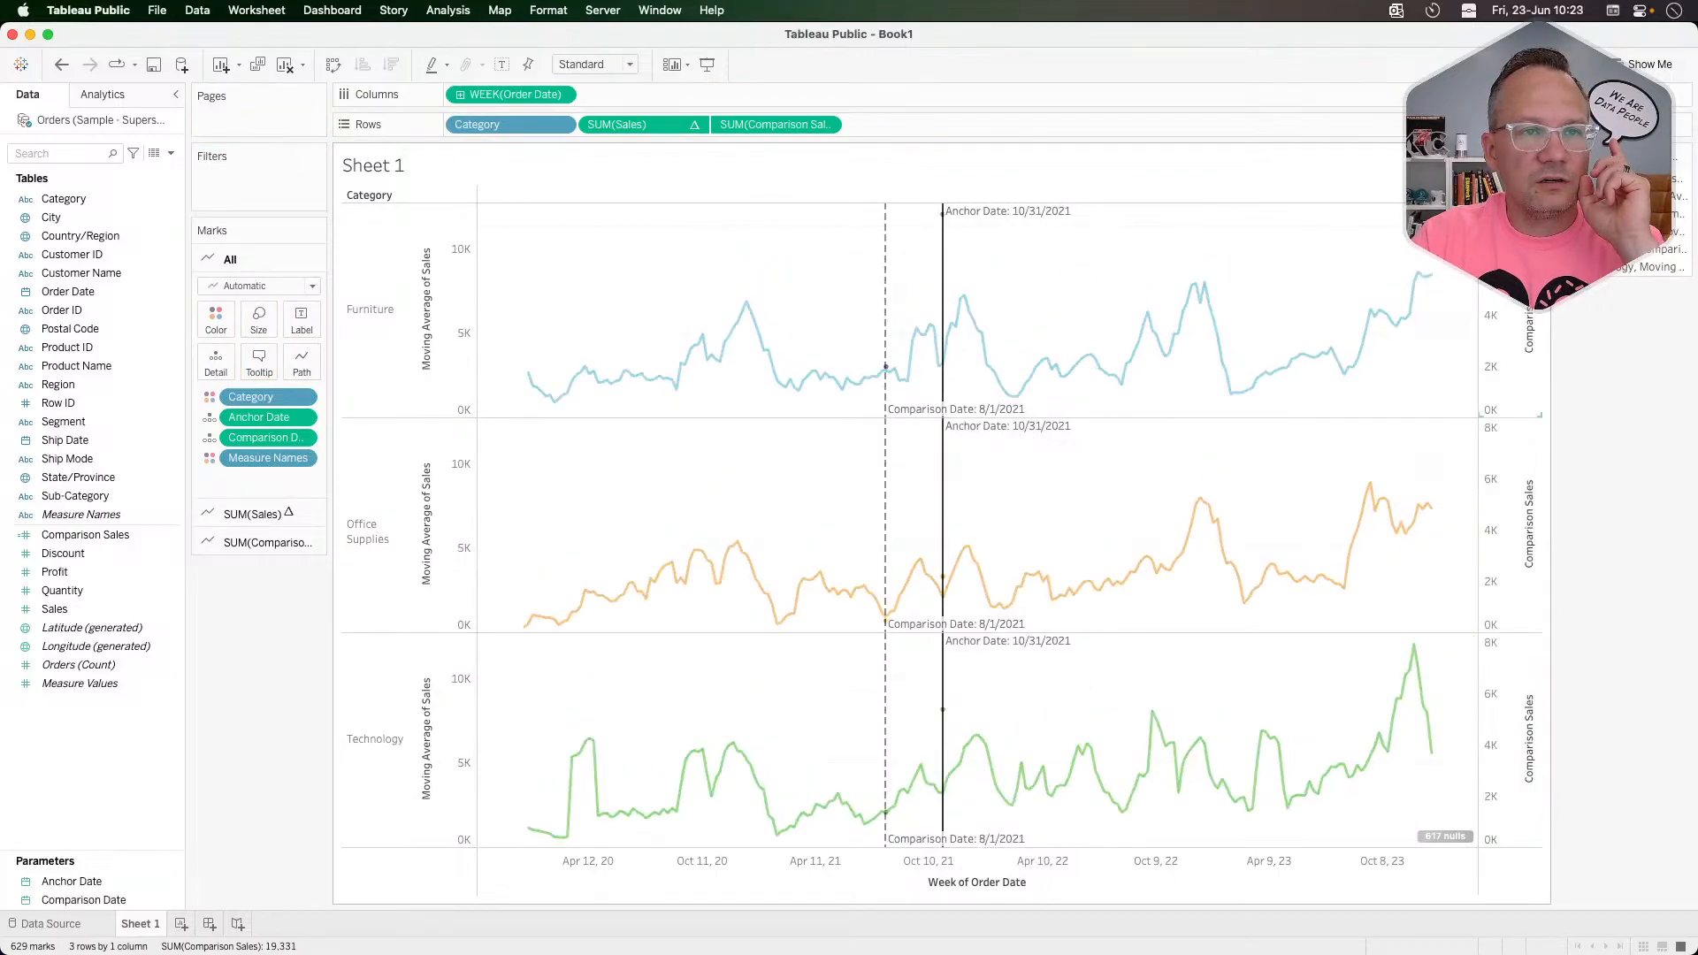
pyautogui.rightClick(1495, 294)
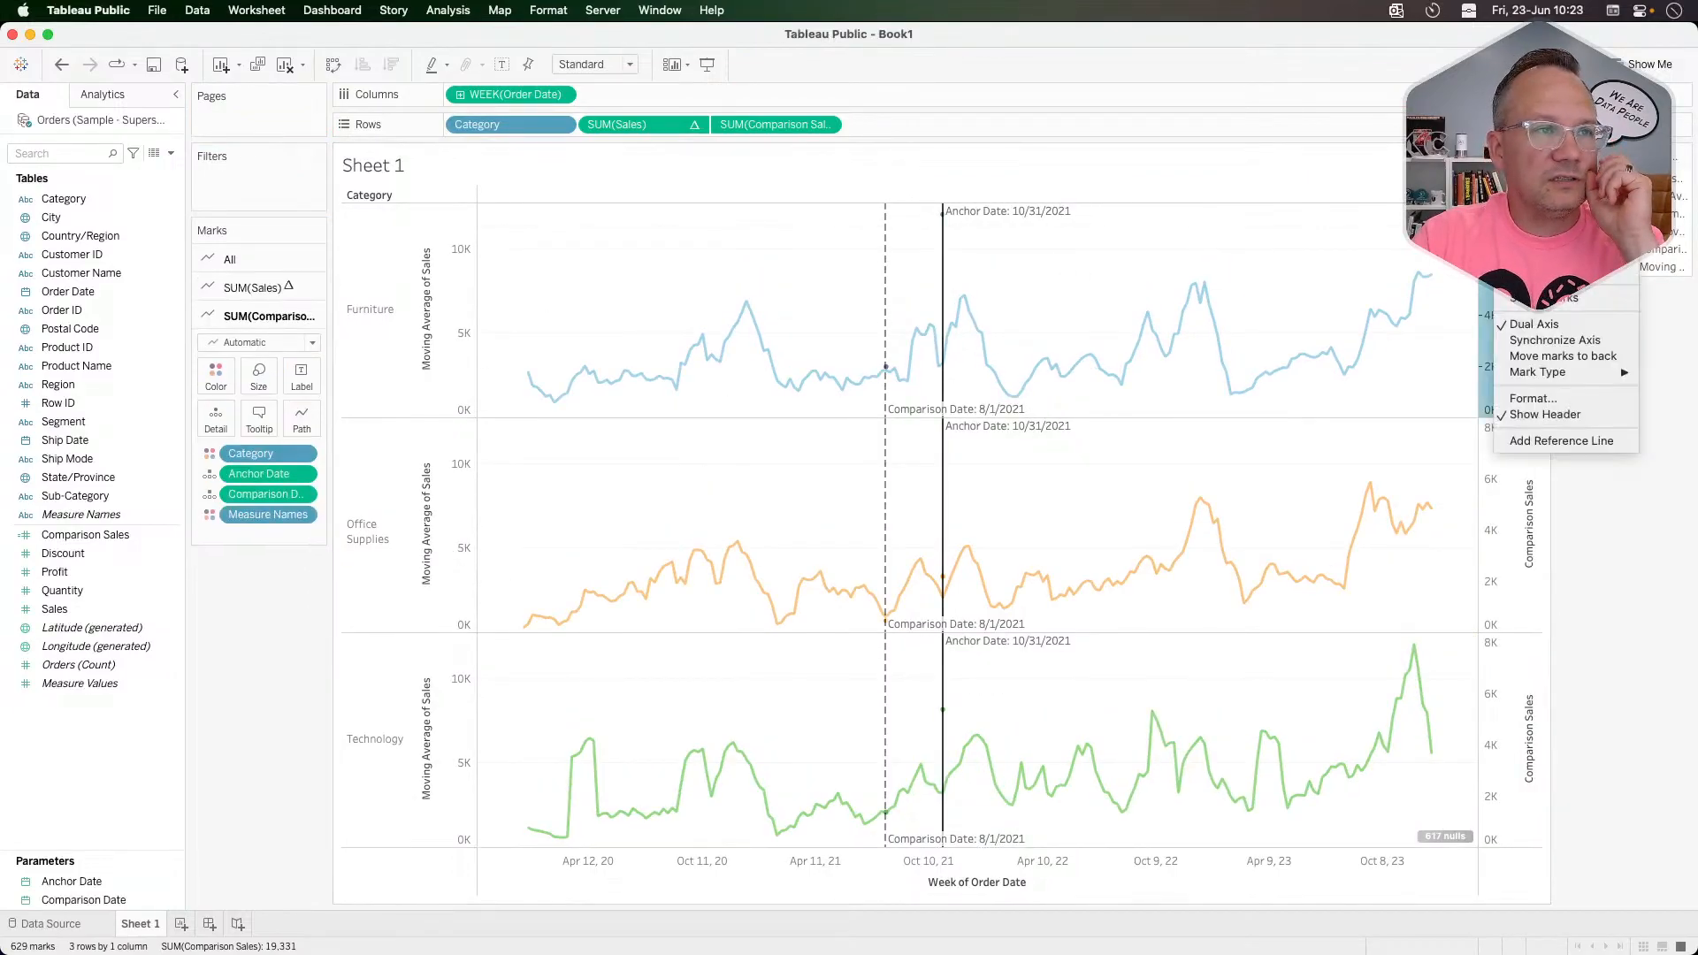
pyautogui.click(1542, 339)
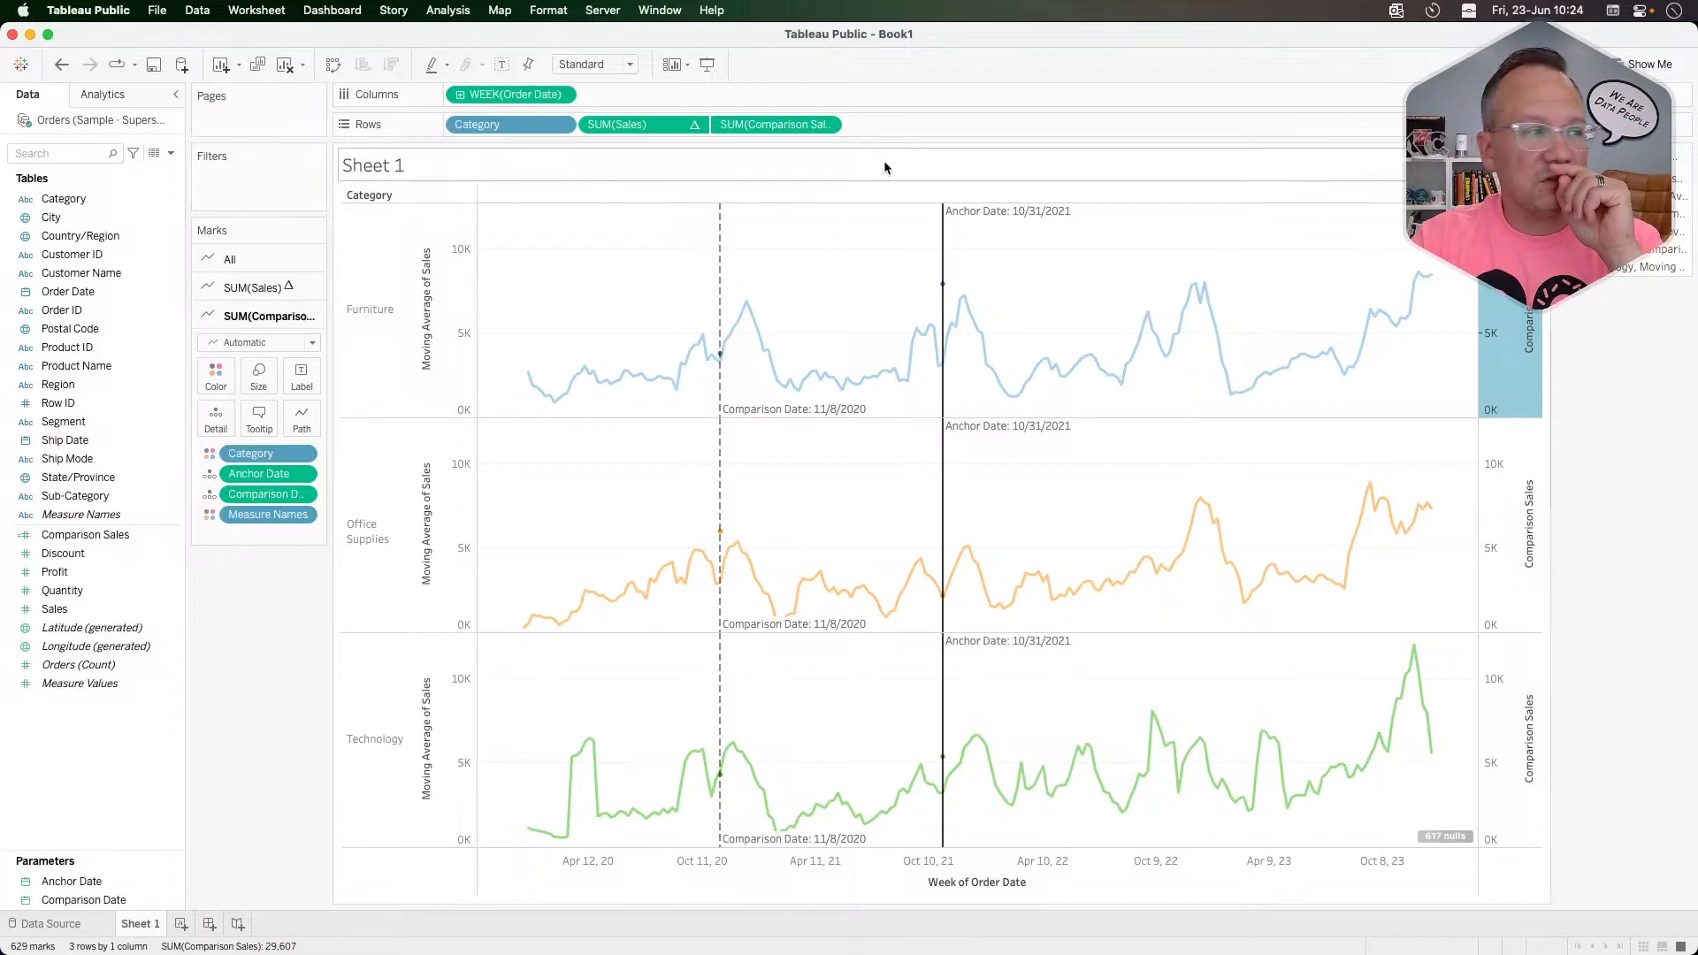
# Step: Edit the Comparison Sales calculation, replacing [Sales] with the 6-week moving average WINDOW_AVG(SUM([Sales]), -5, 0)
pyautogui.rightClick(124, 535)
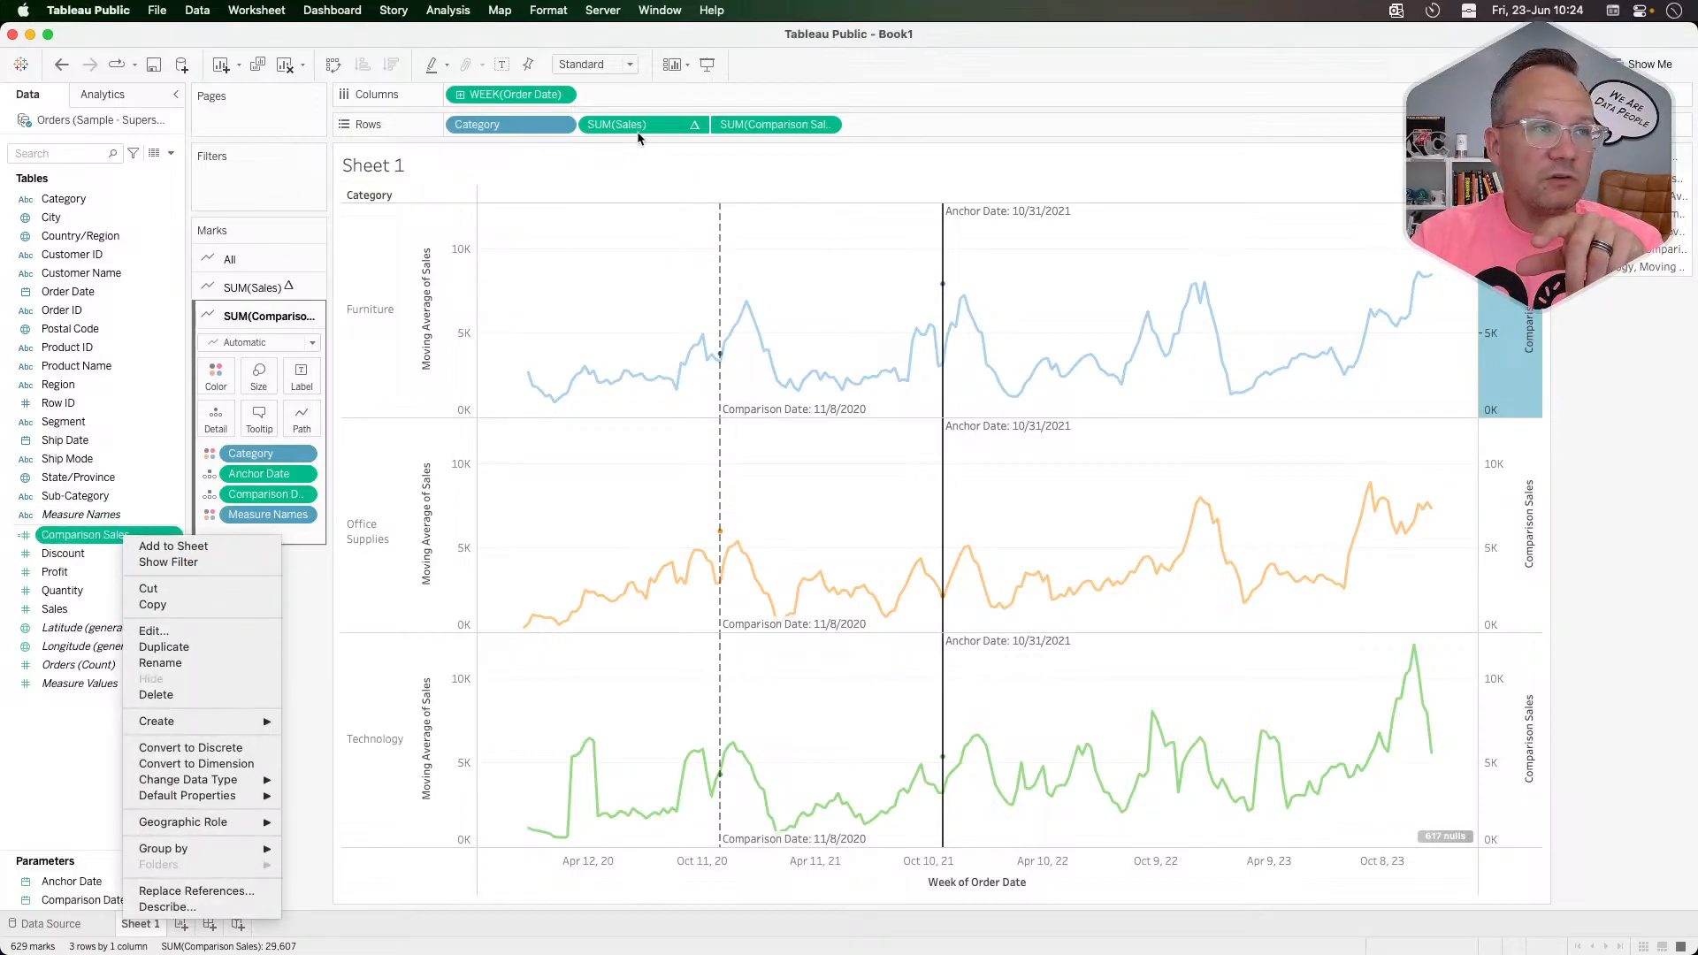
pyautogui.click(154, 630)
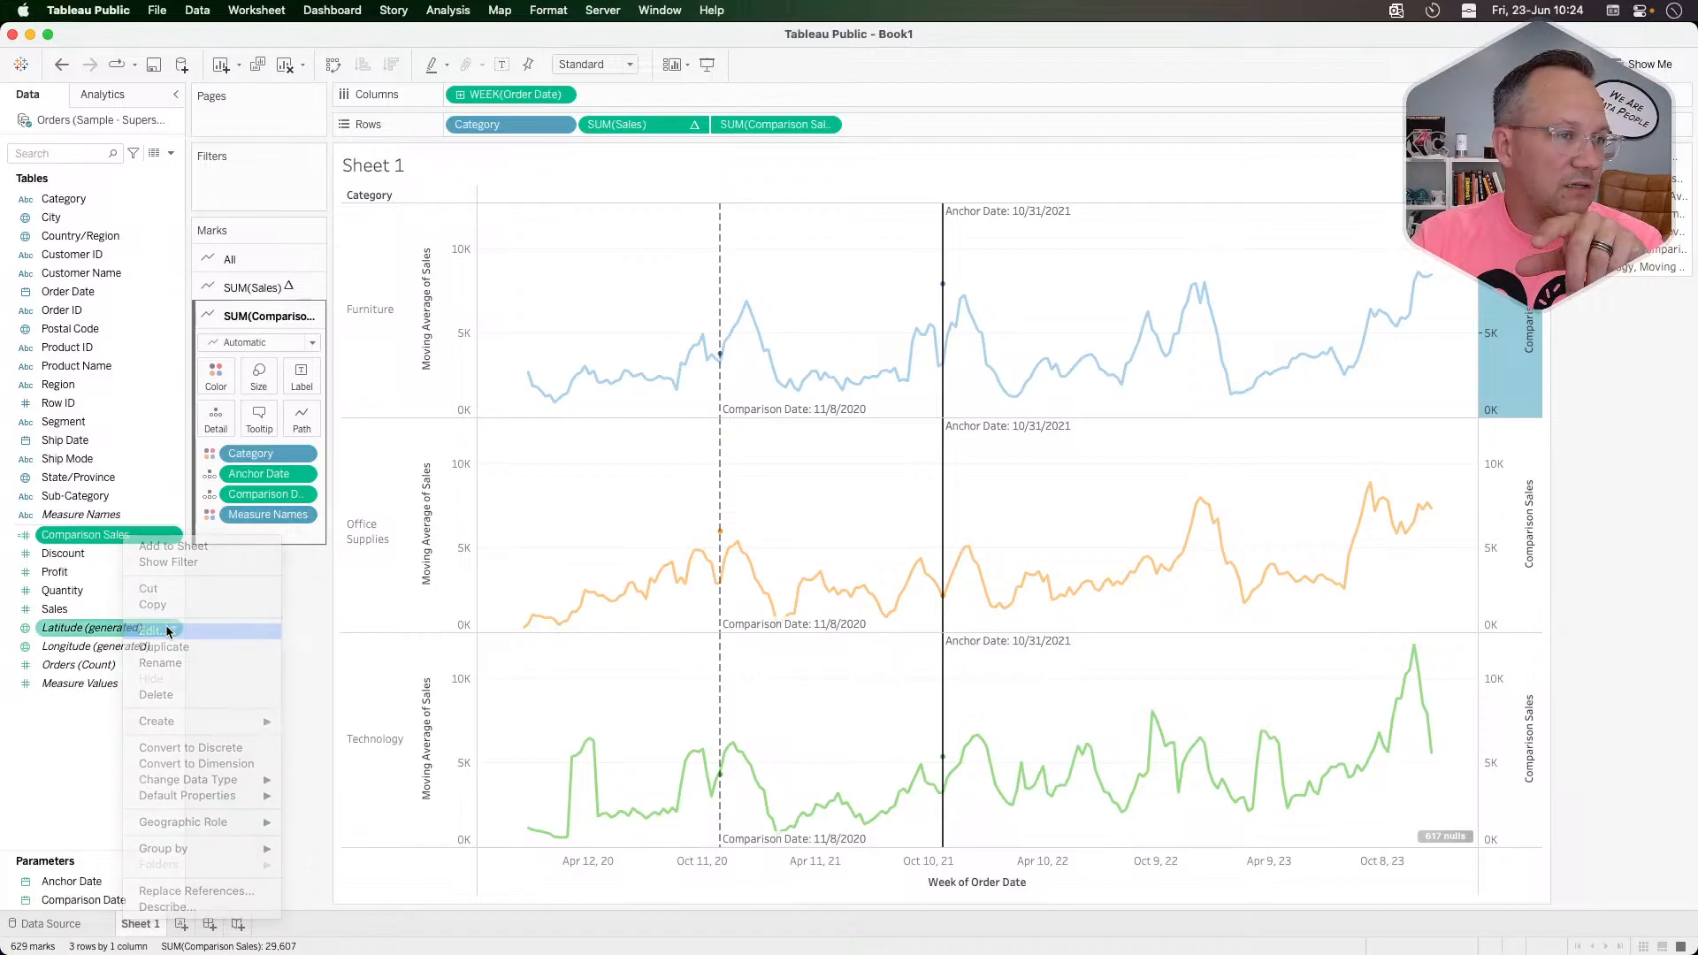
pyautogui.moveTo(906, 413); pyautogui.dragTo(858, 413)
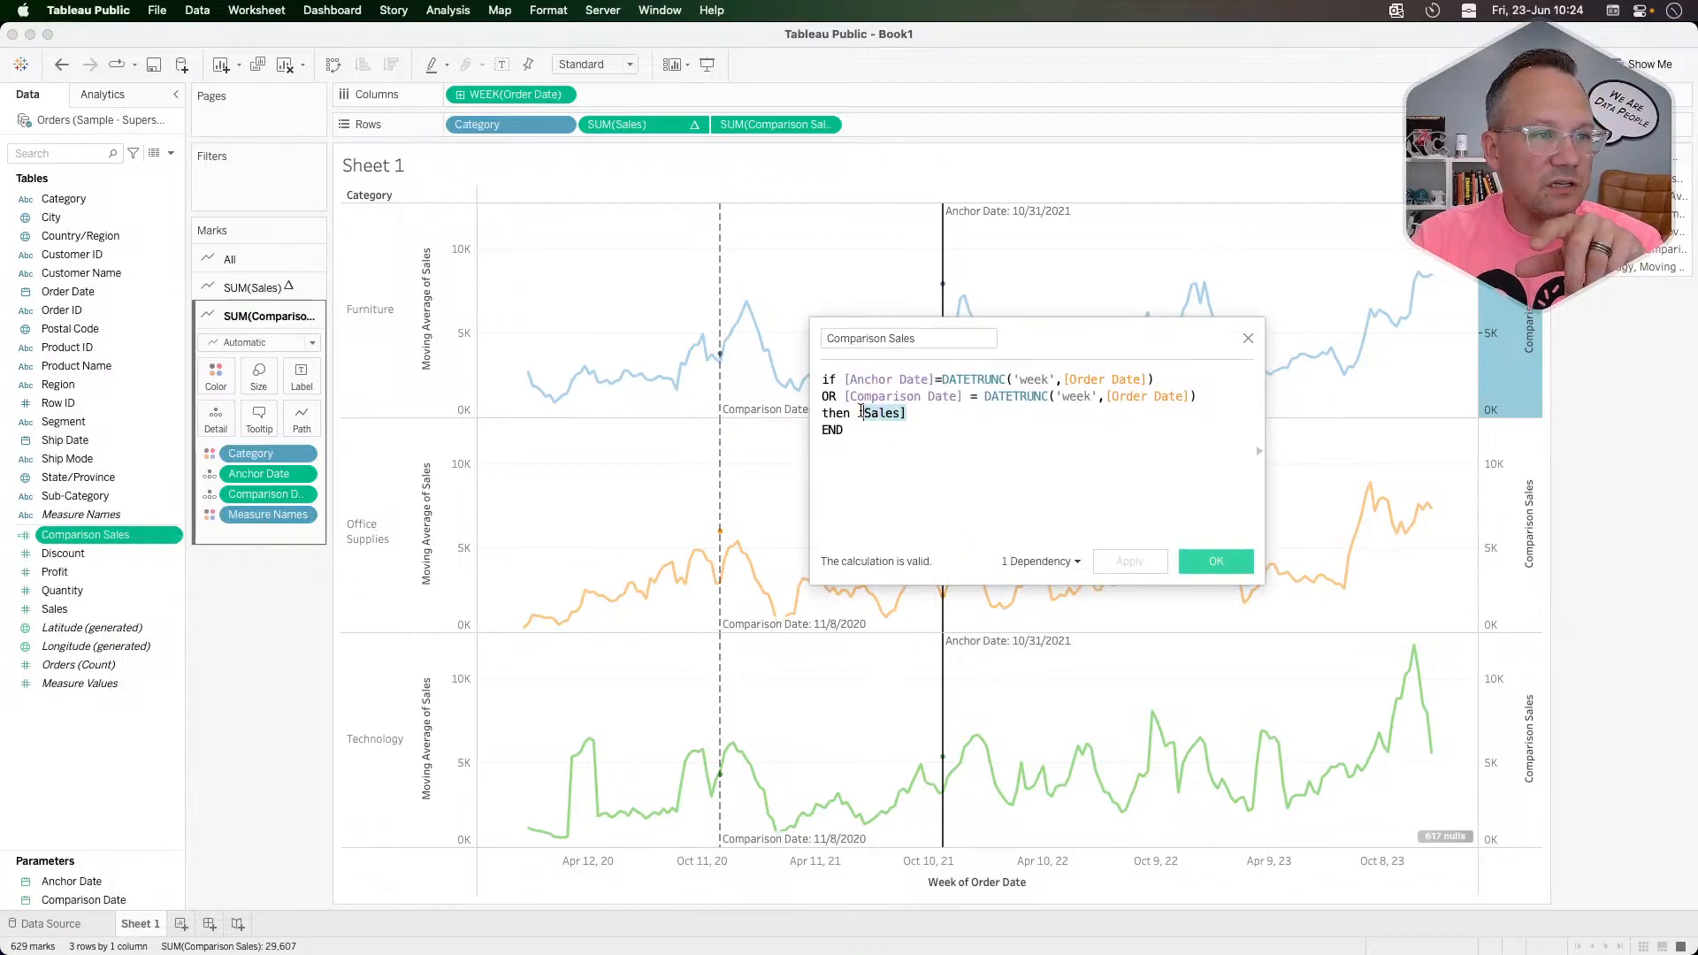
pyautogui.moveTo(647, 127)
pyautogui.moveTo(647, 127); pyautogui.dragTo(875, 430)
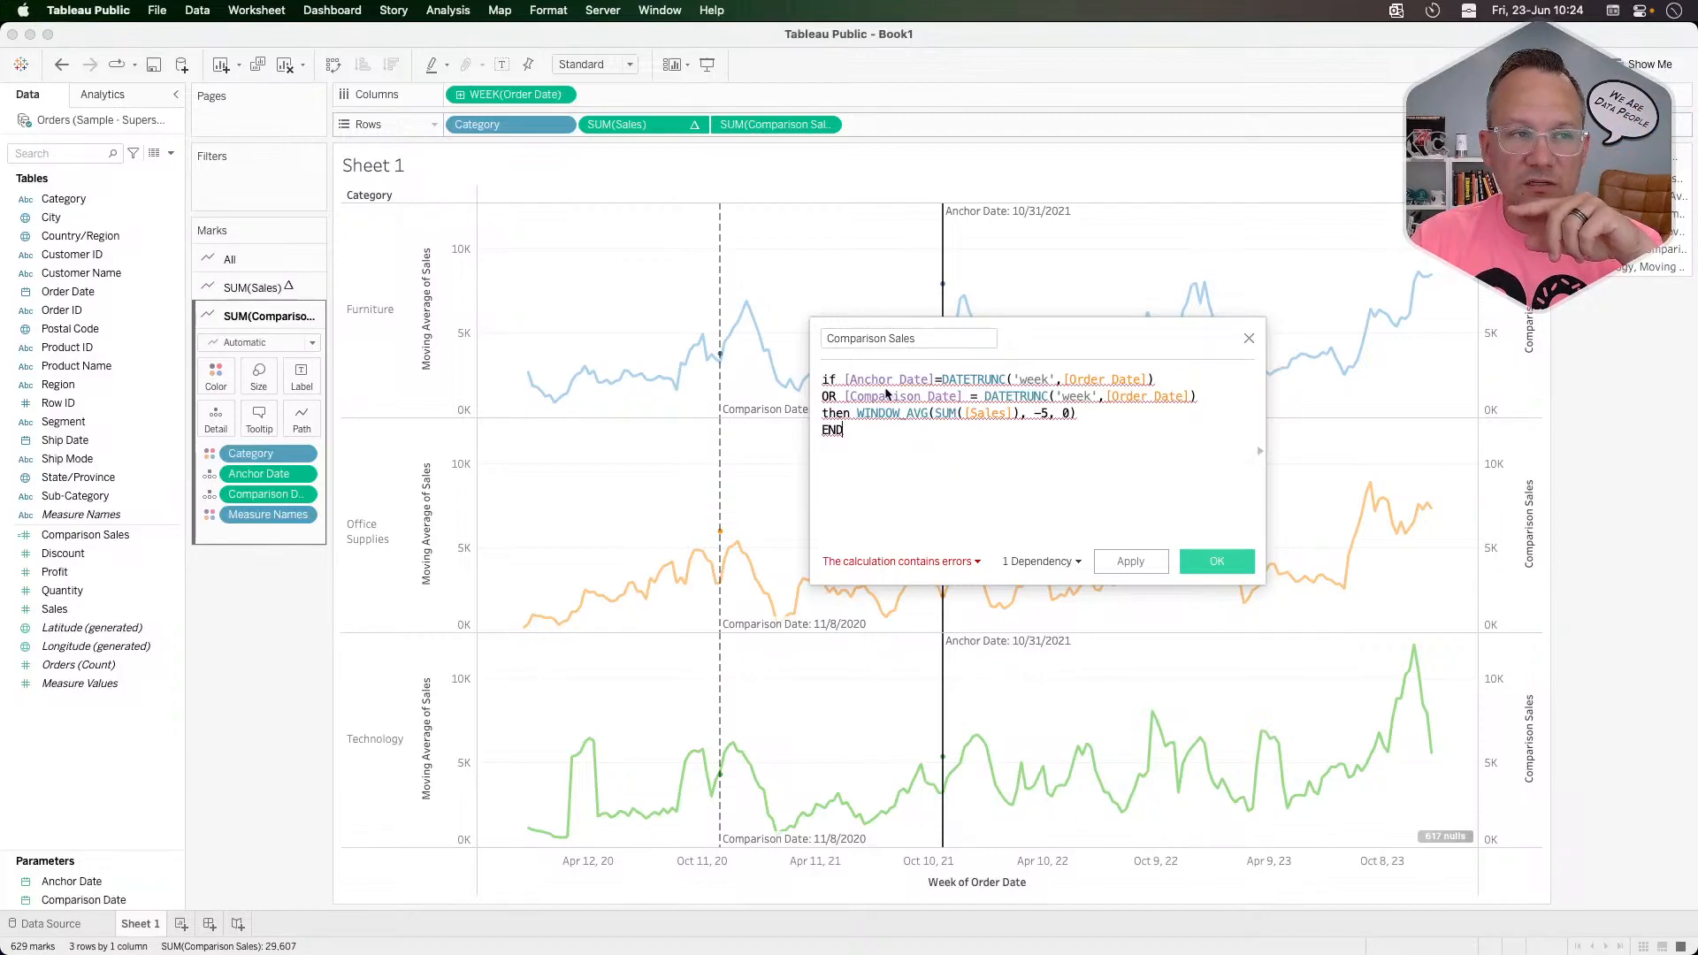
# Step: Wrap both DATETRUNC('week',[Order Date]) expressions in the Comparison Sales formula with attr()
pyautogui.click(941, 382)
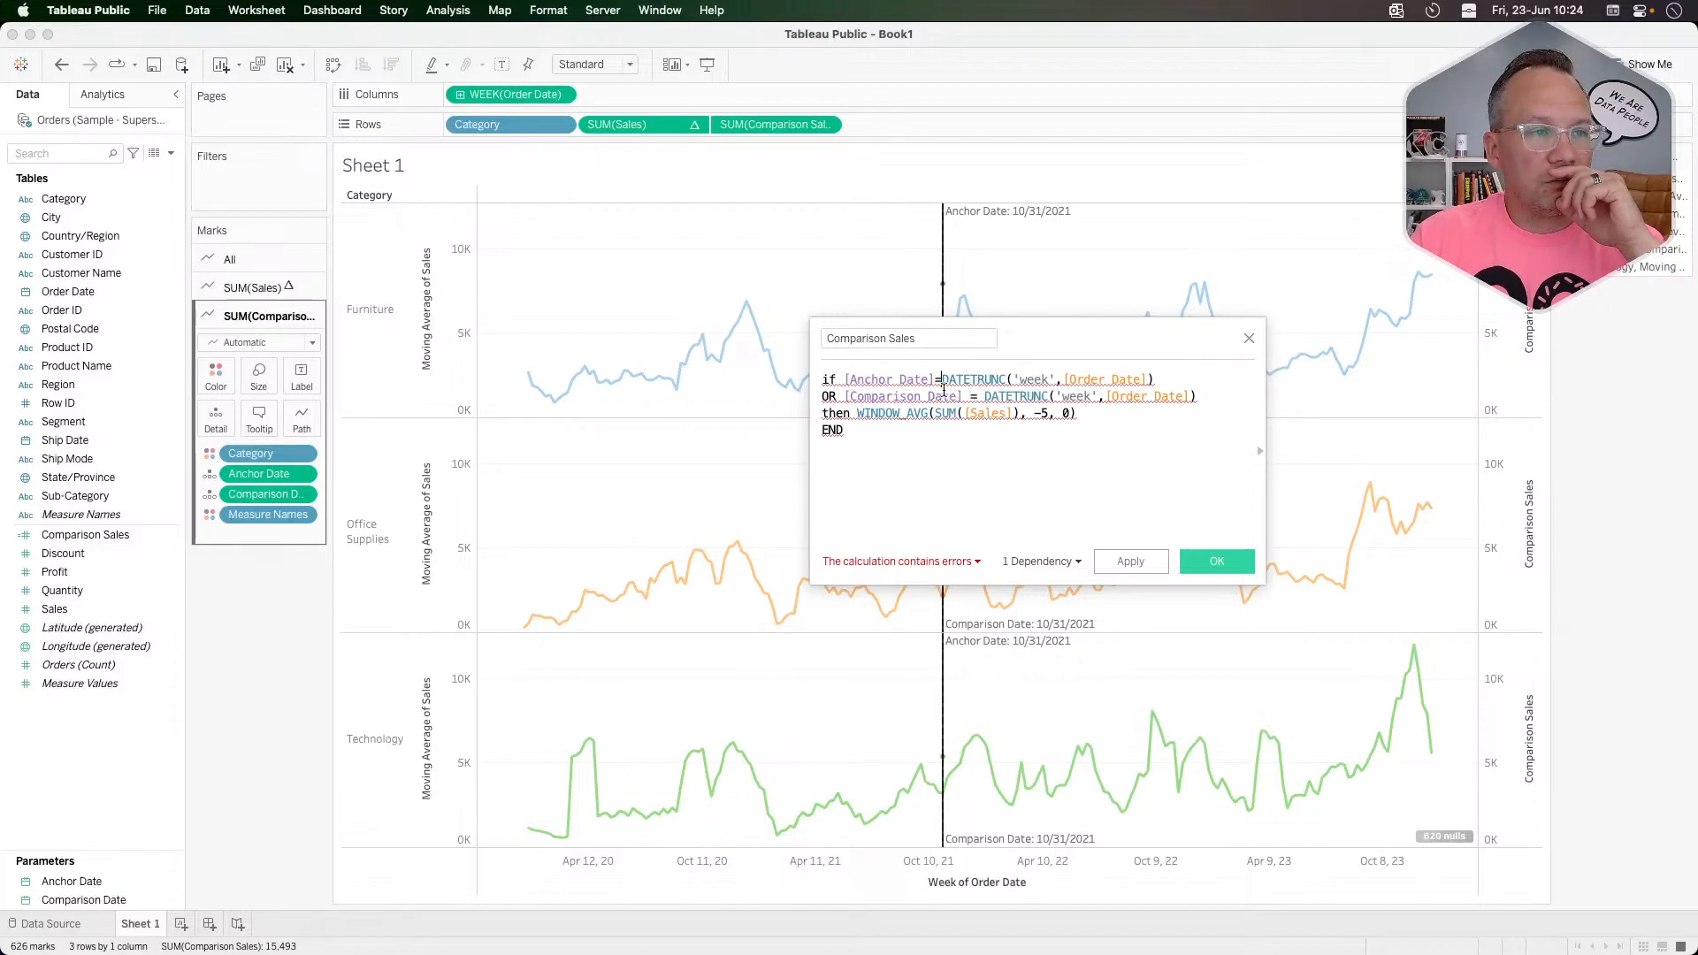
pyautogui.moveTo(941, 391)
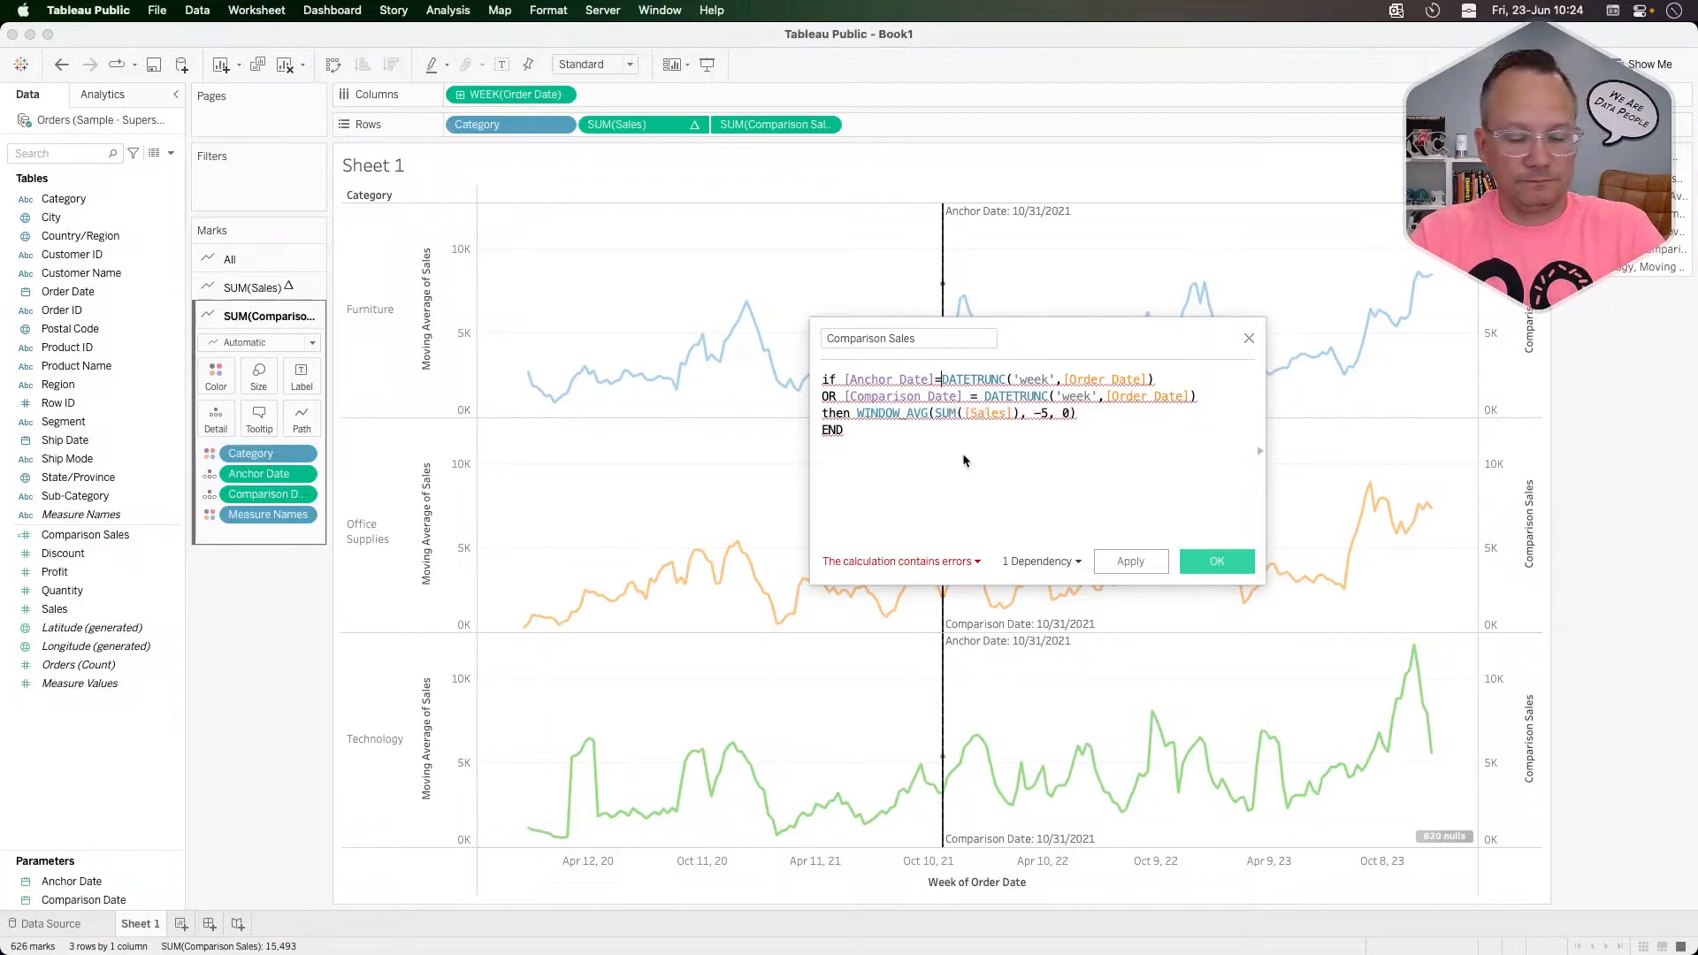
pyautogui.write('attr(')
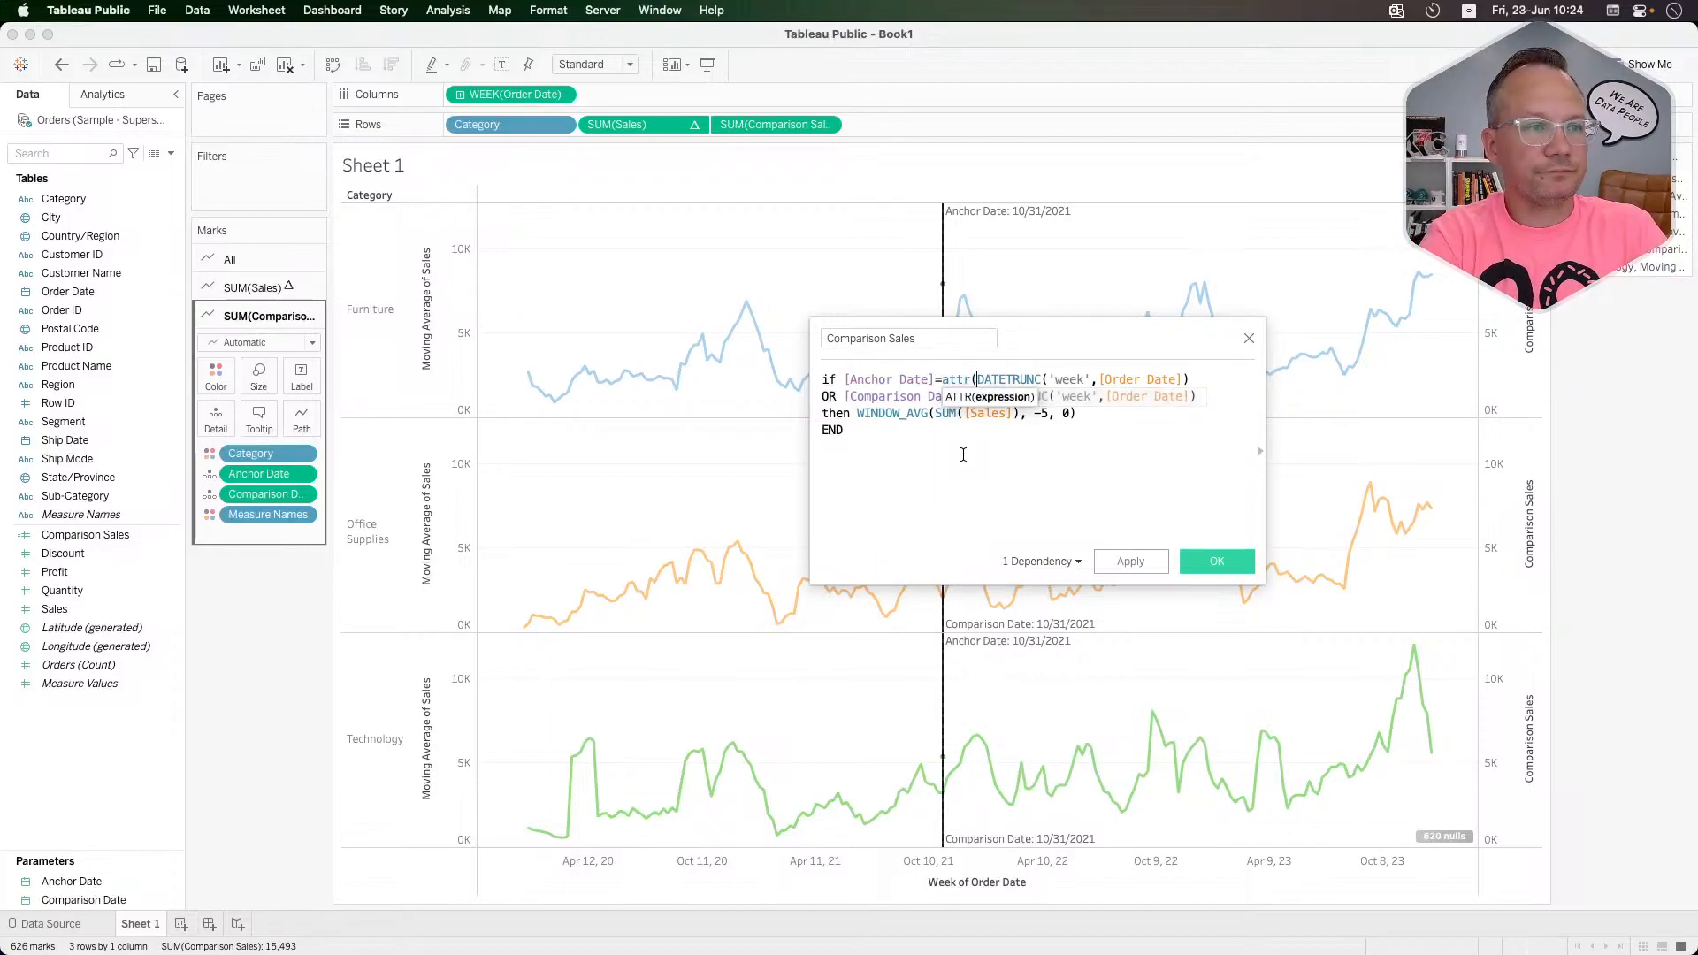
pyautogui.click(1201, 376)
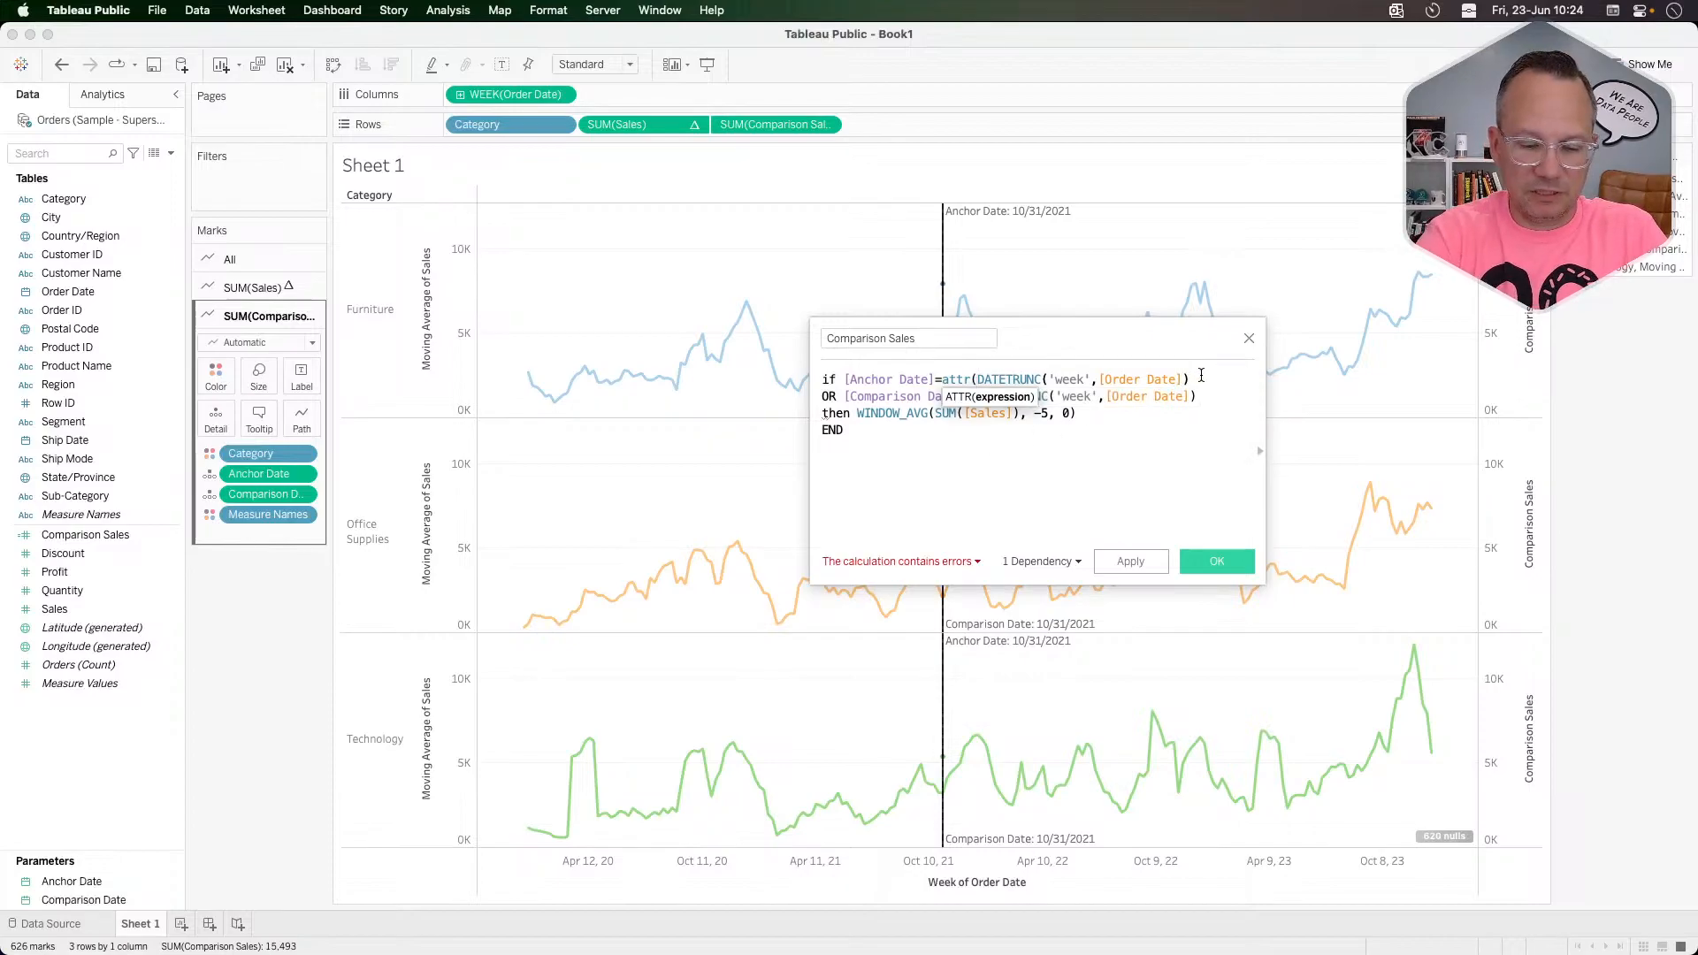
pyautogui.write(')')
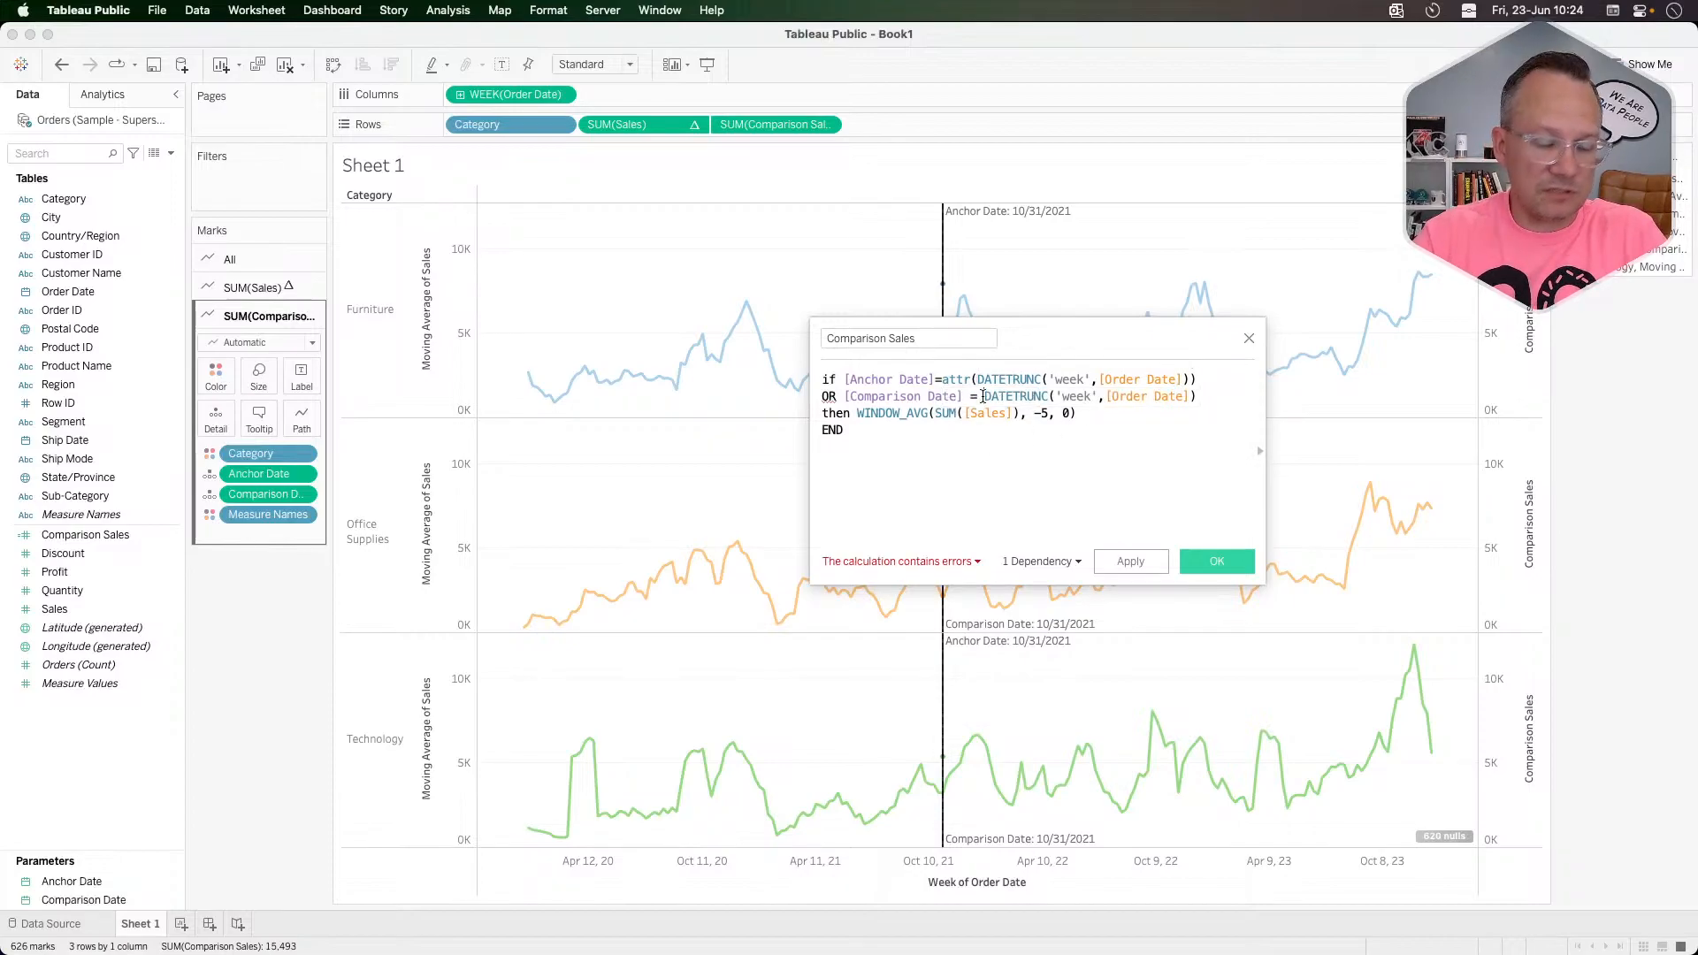
pyautogui.click(983, 396)
pyautogui.write('attr(')
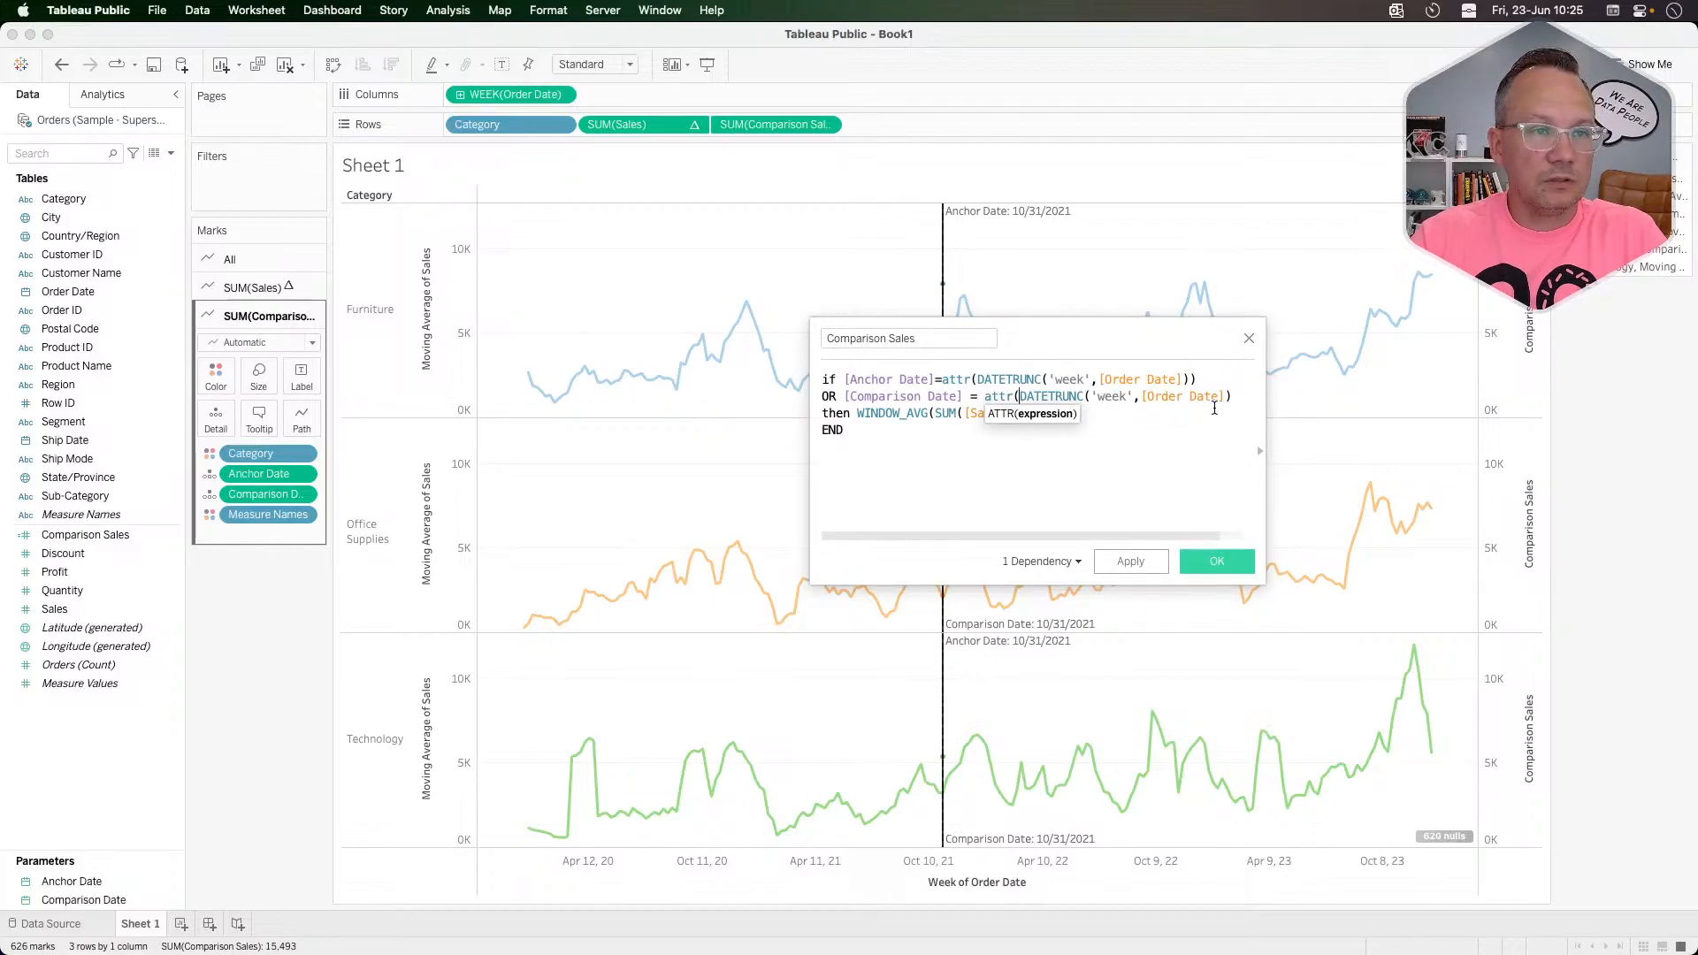
pyautogui.click(1232, 397)
pyautogui.write(')')
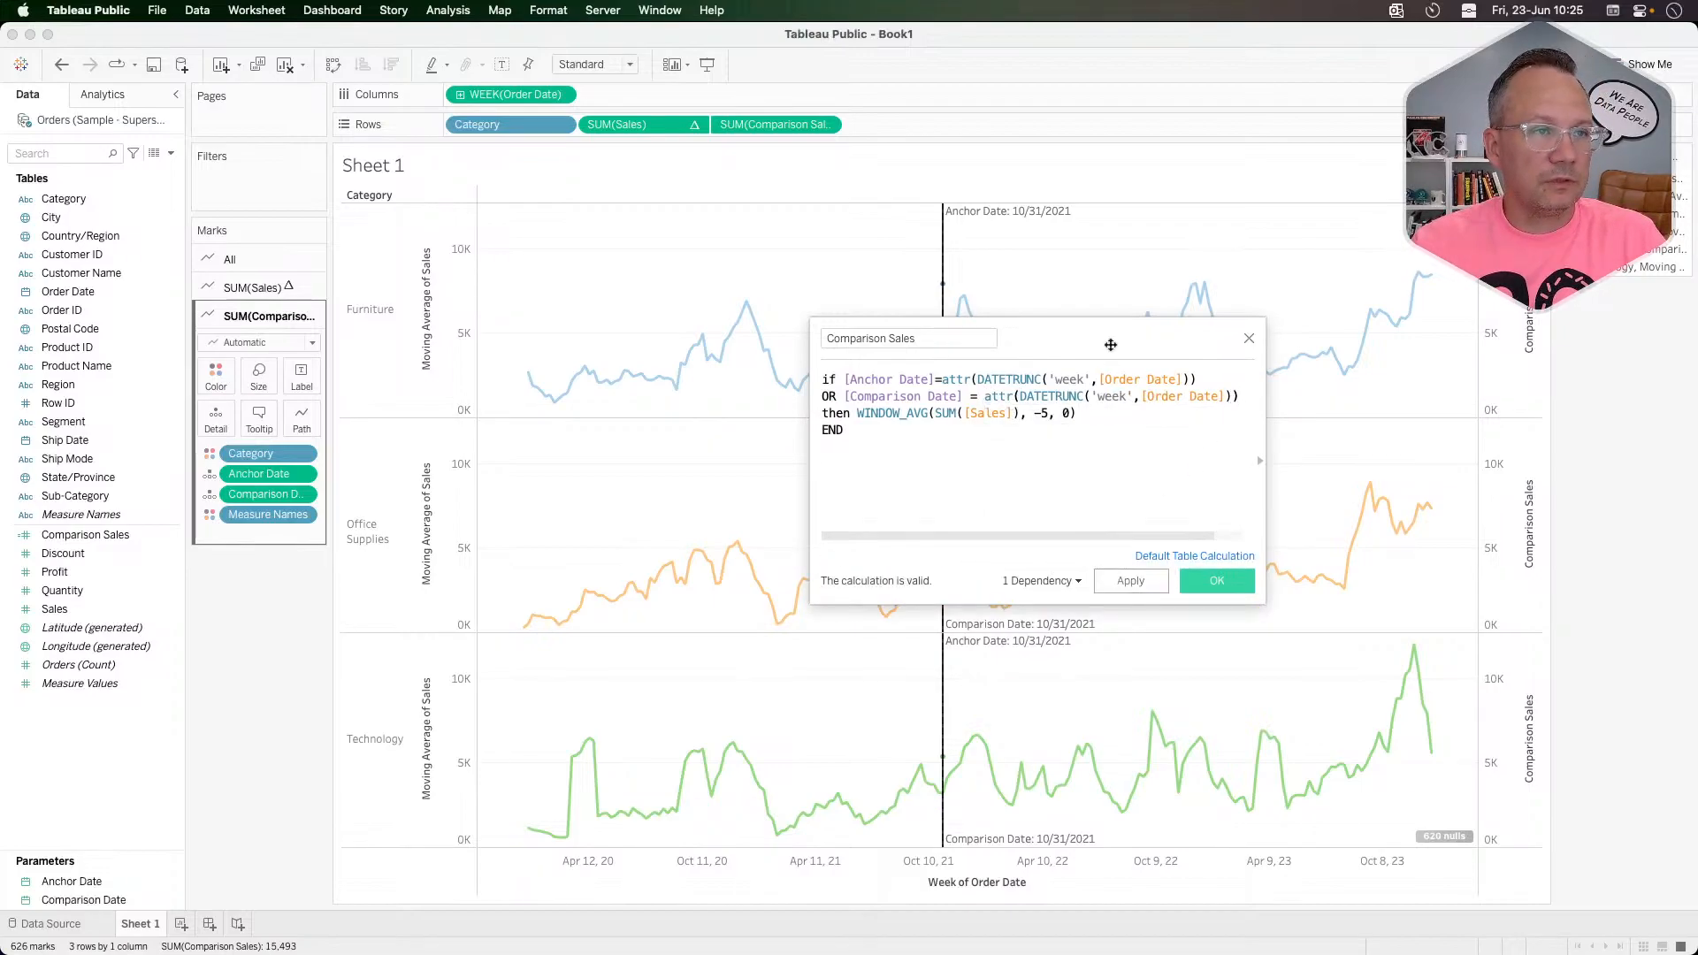
# Step: Apply the edited formula, replace the invalid Comparison Sales field on Rows with the updated one, and close the calculation
pyautogui.moveTo(1110, 344); pyautogui.dragTo(1315, 275)
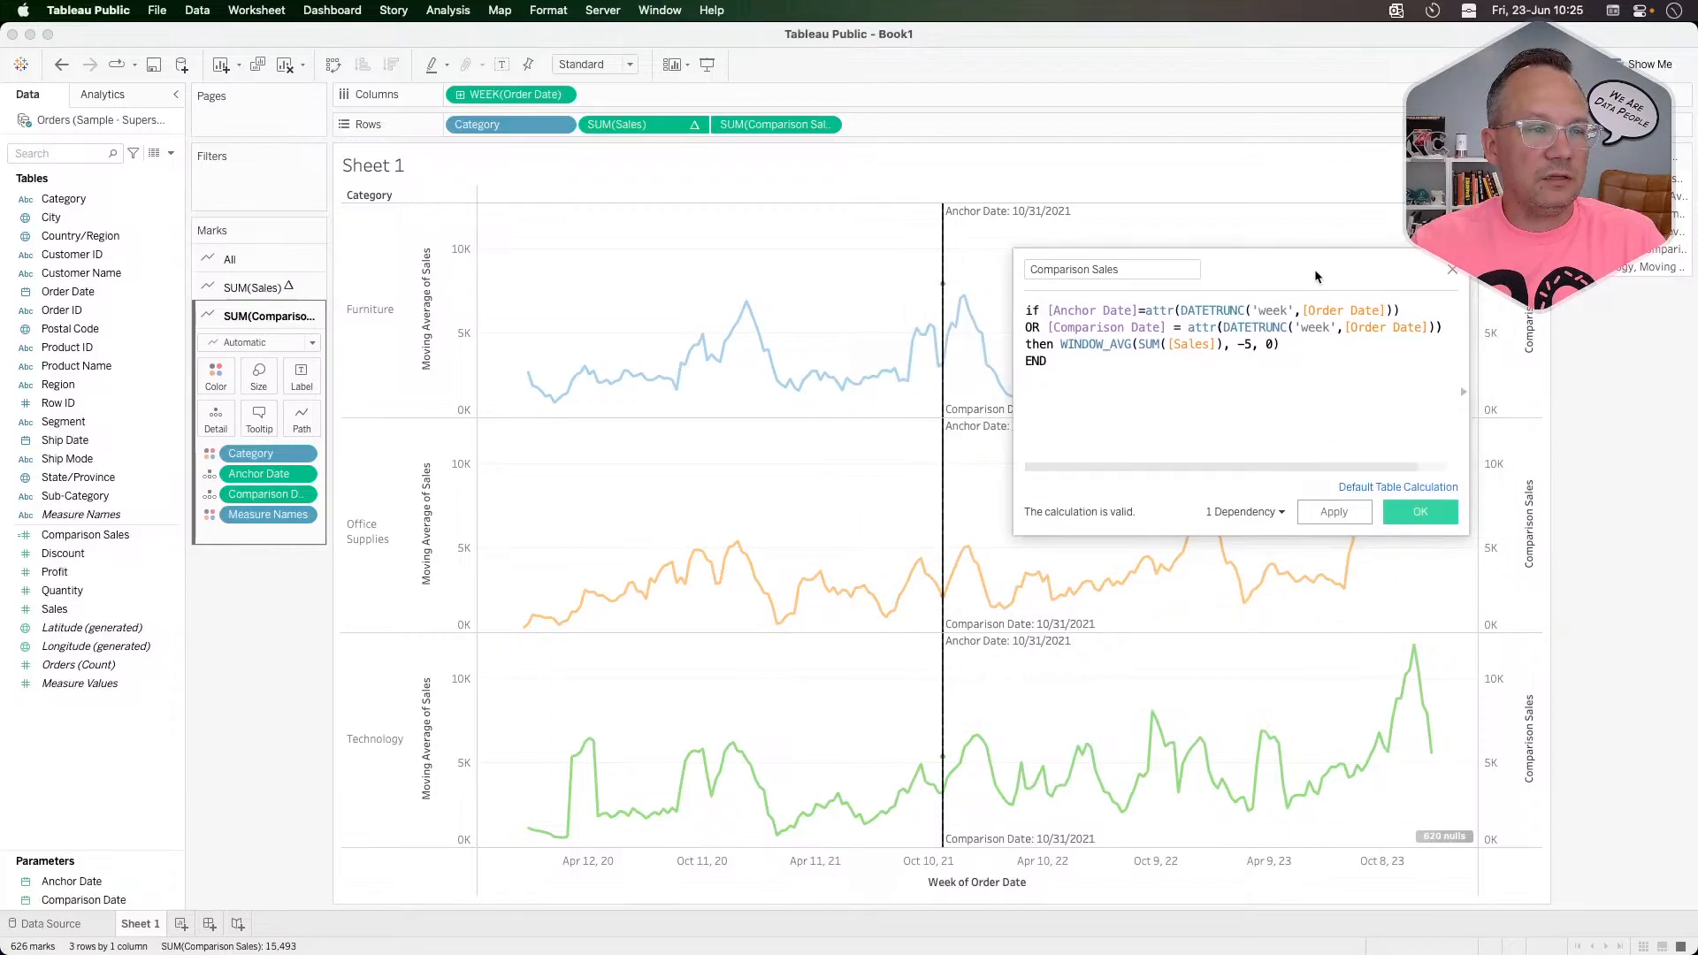
pyautogui.moveTo(846, 383)
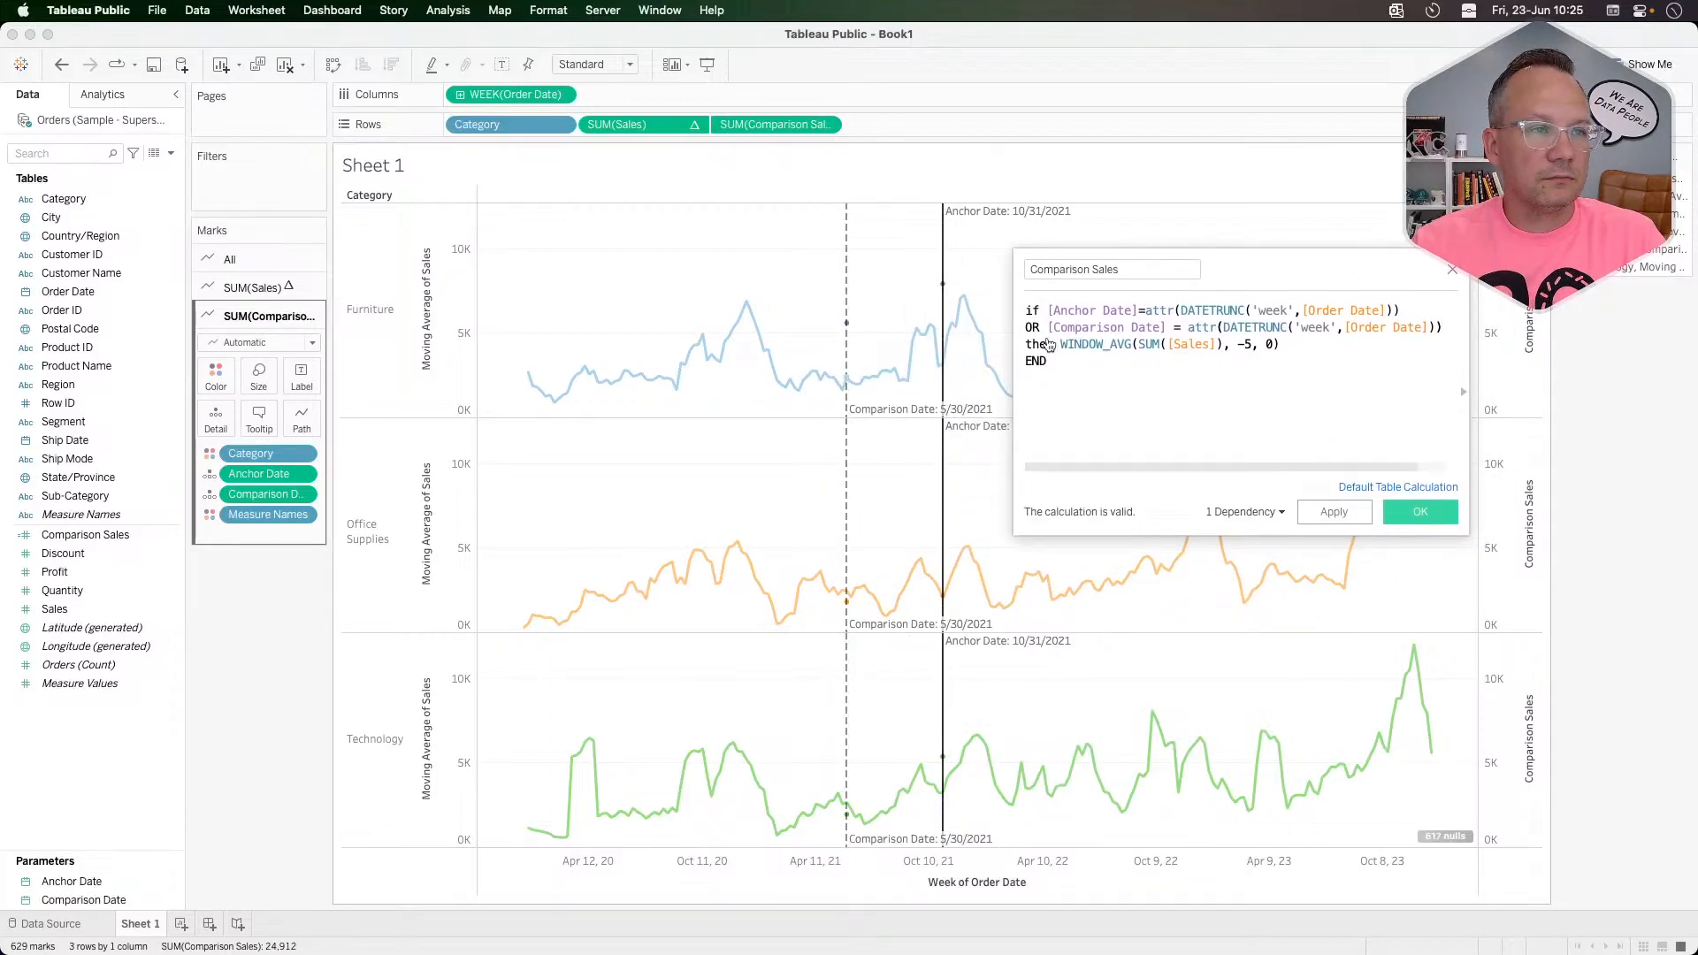
pyautogui.click(1334, 512)
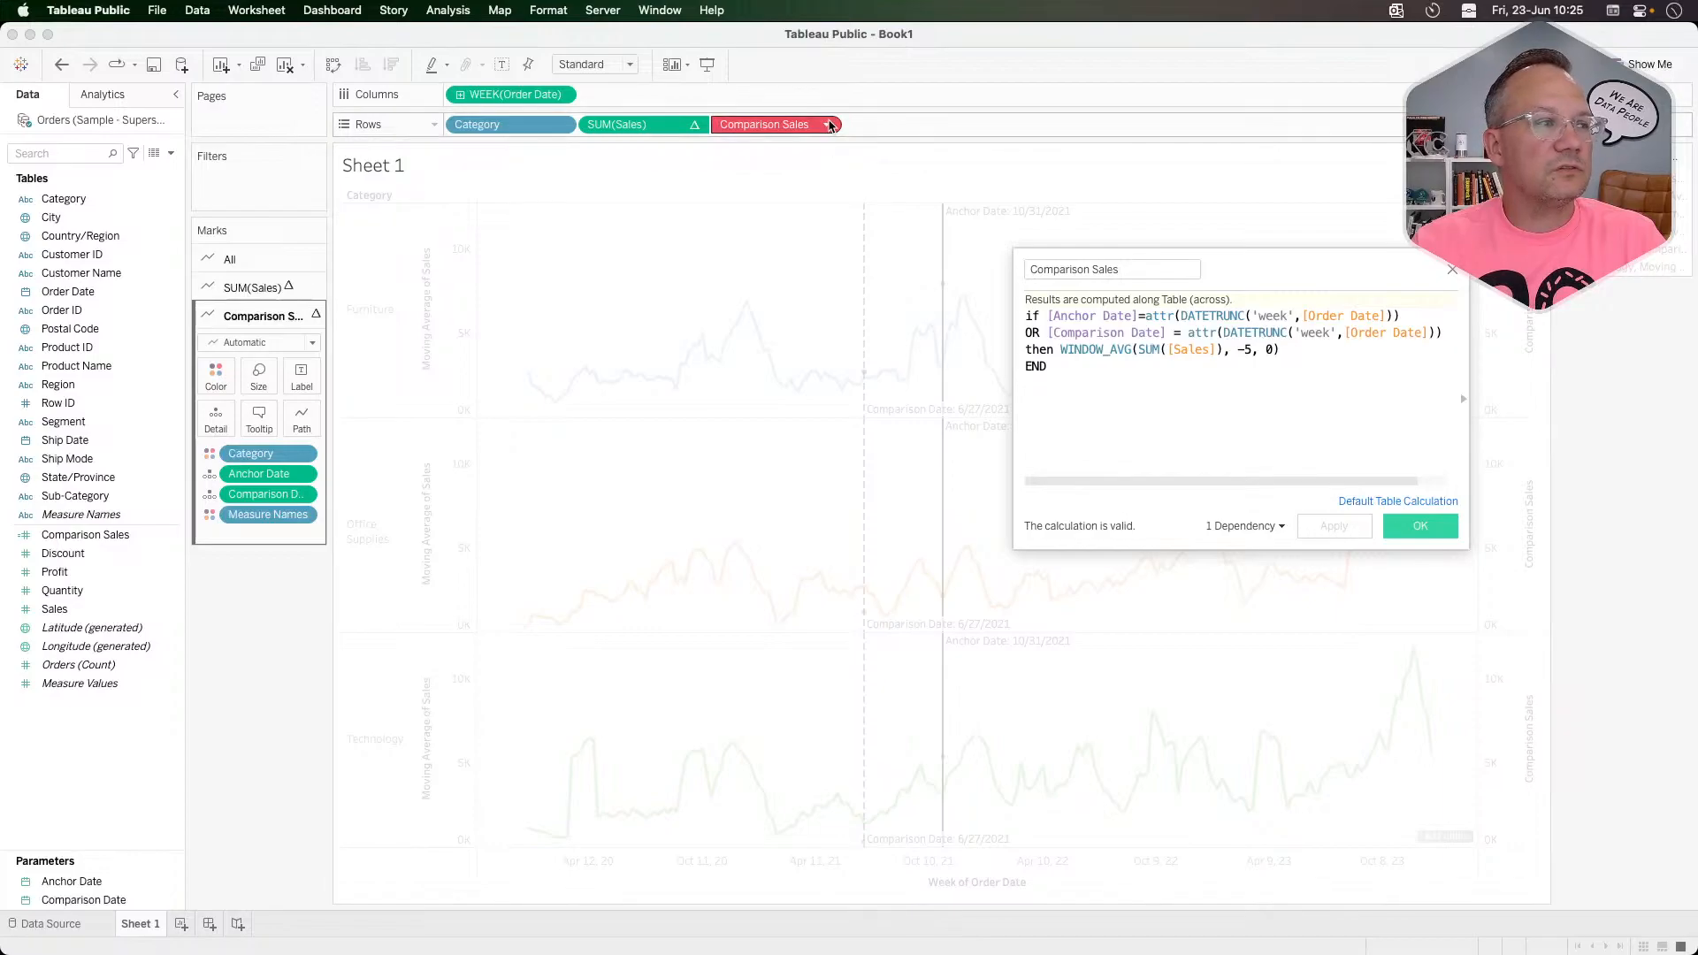
pyautogui.moveTo(830, 125)
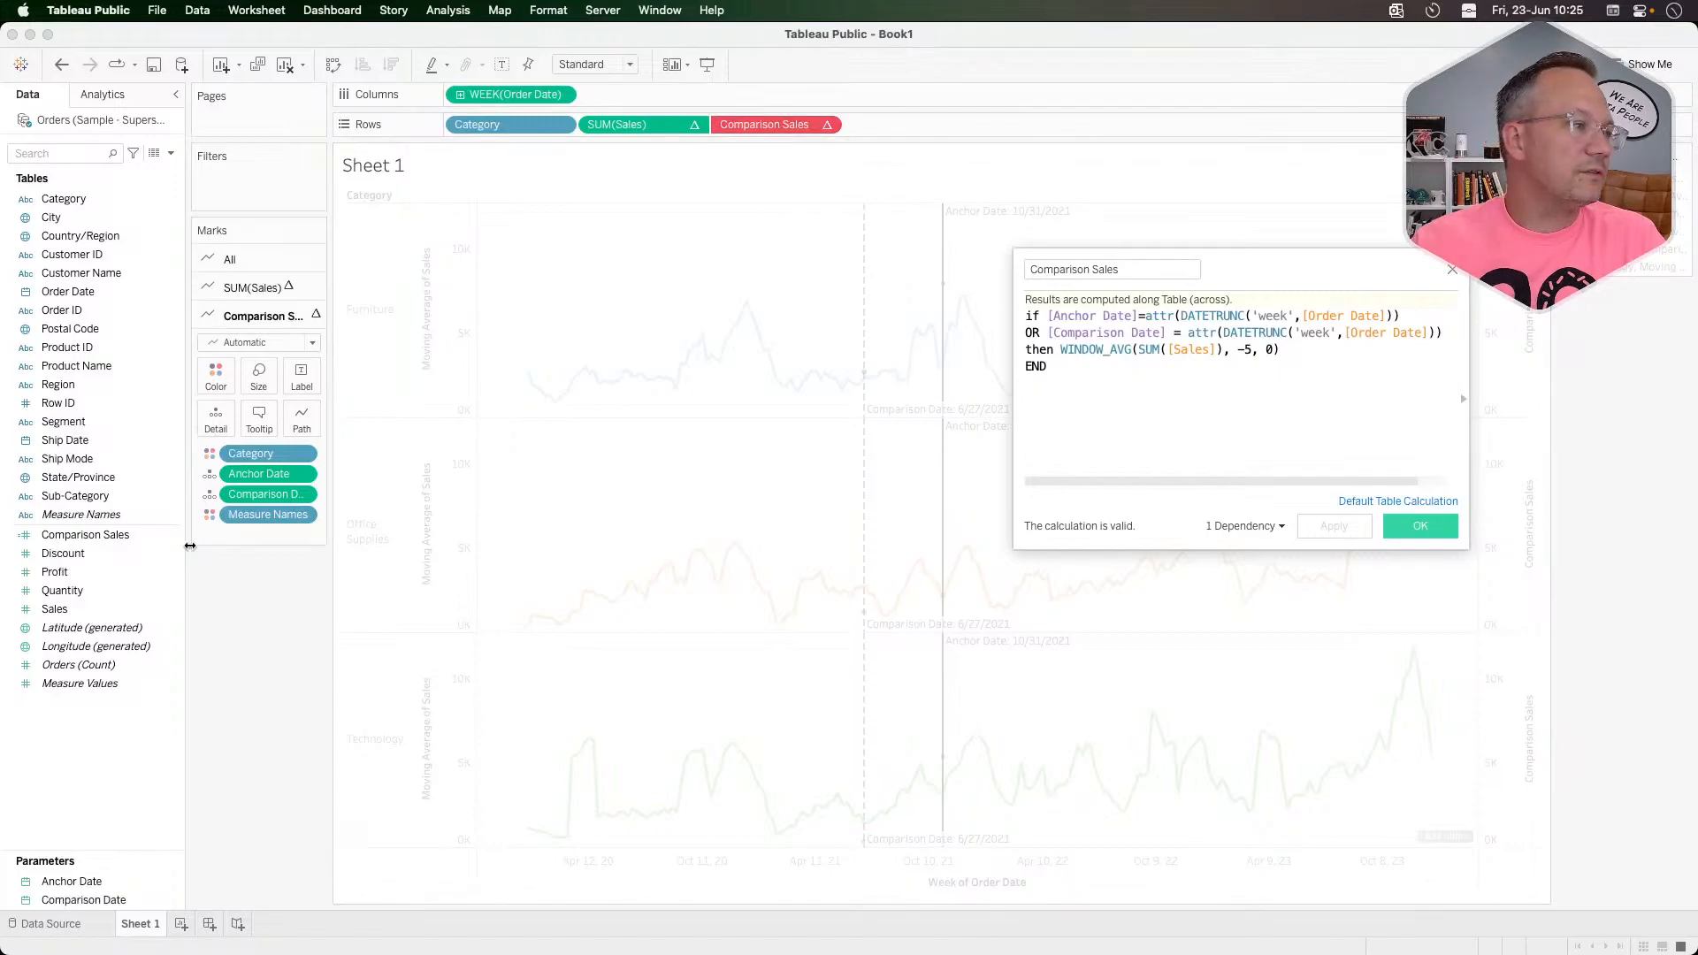
pyautogui.click(114, 537)
pyautogui.moveTo(114, 537); pyautogui.dragTo(787, 130)
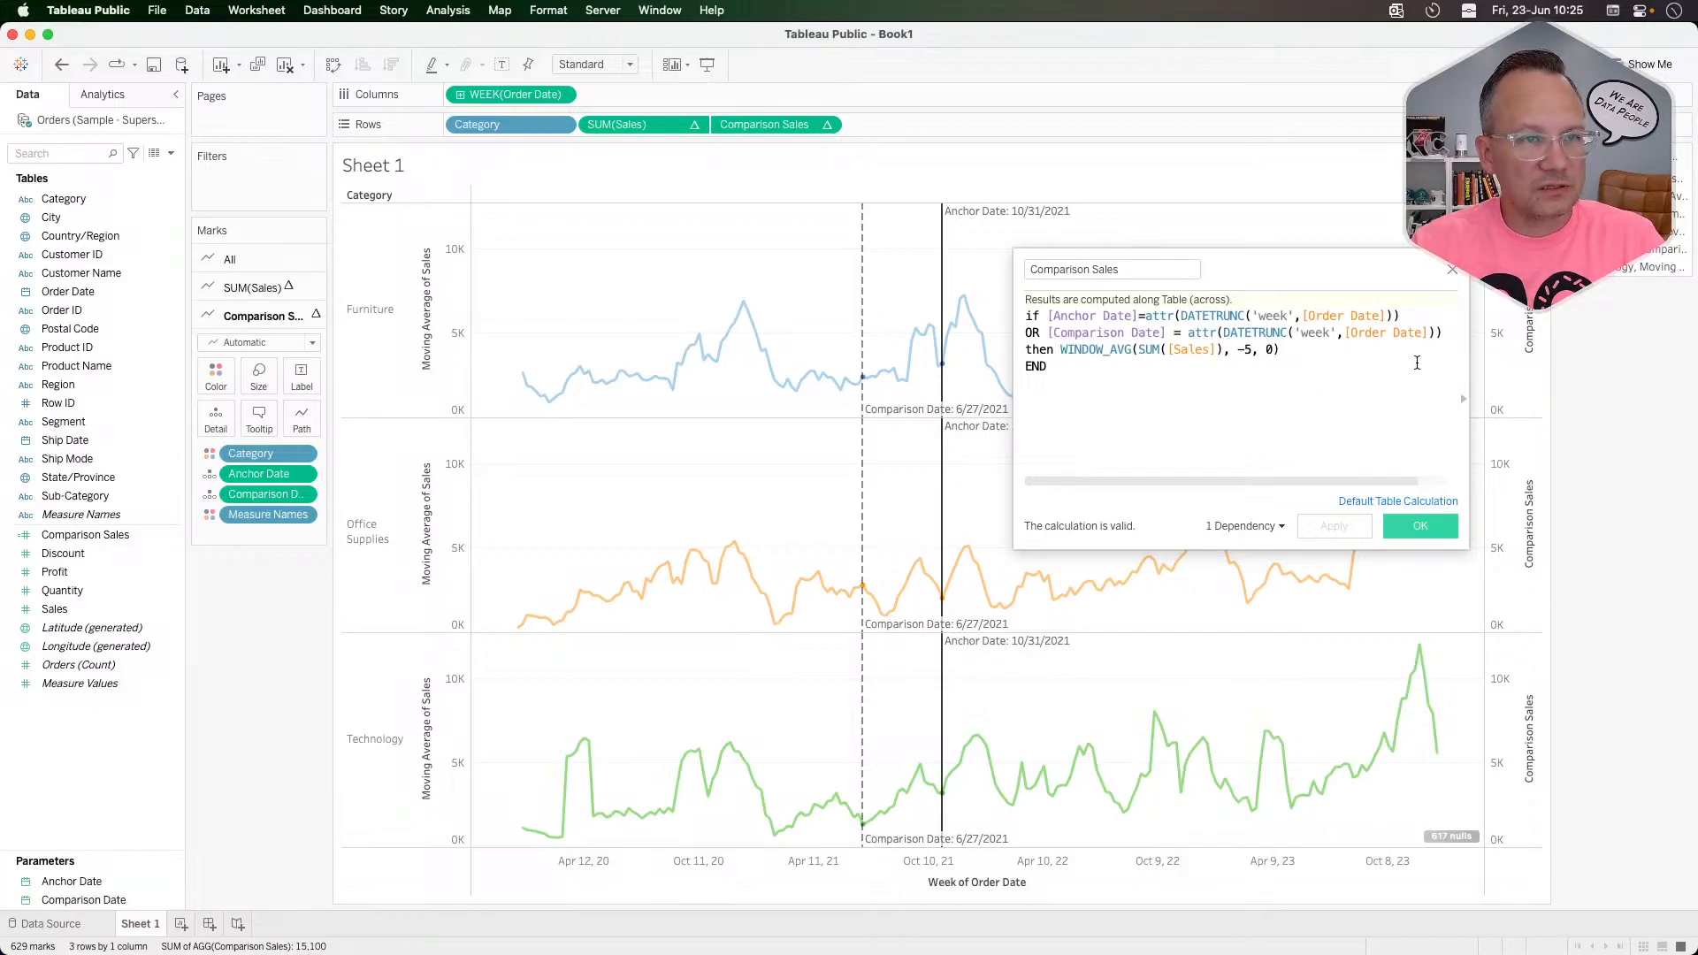
pyautogui.click(1453, 272)
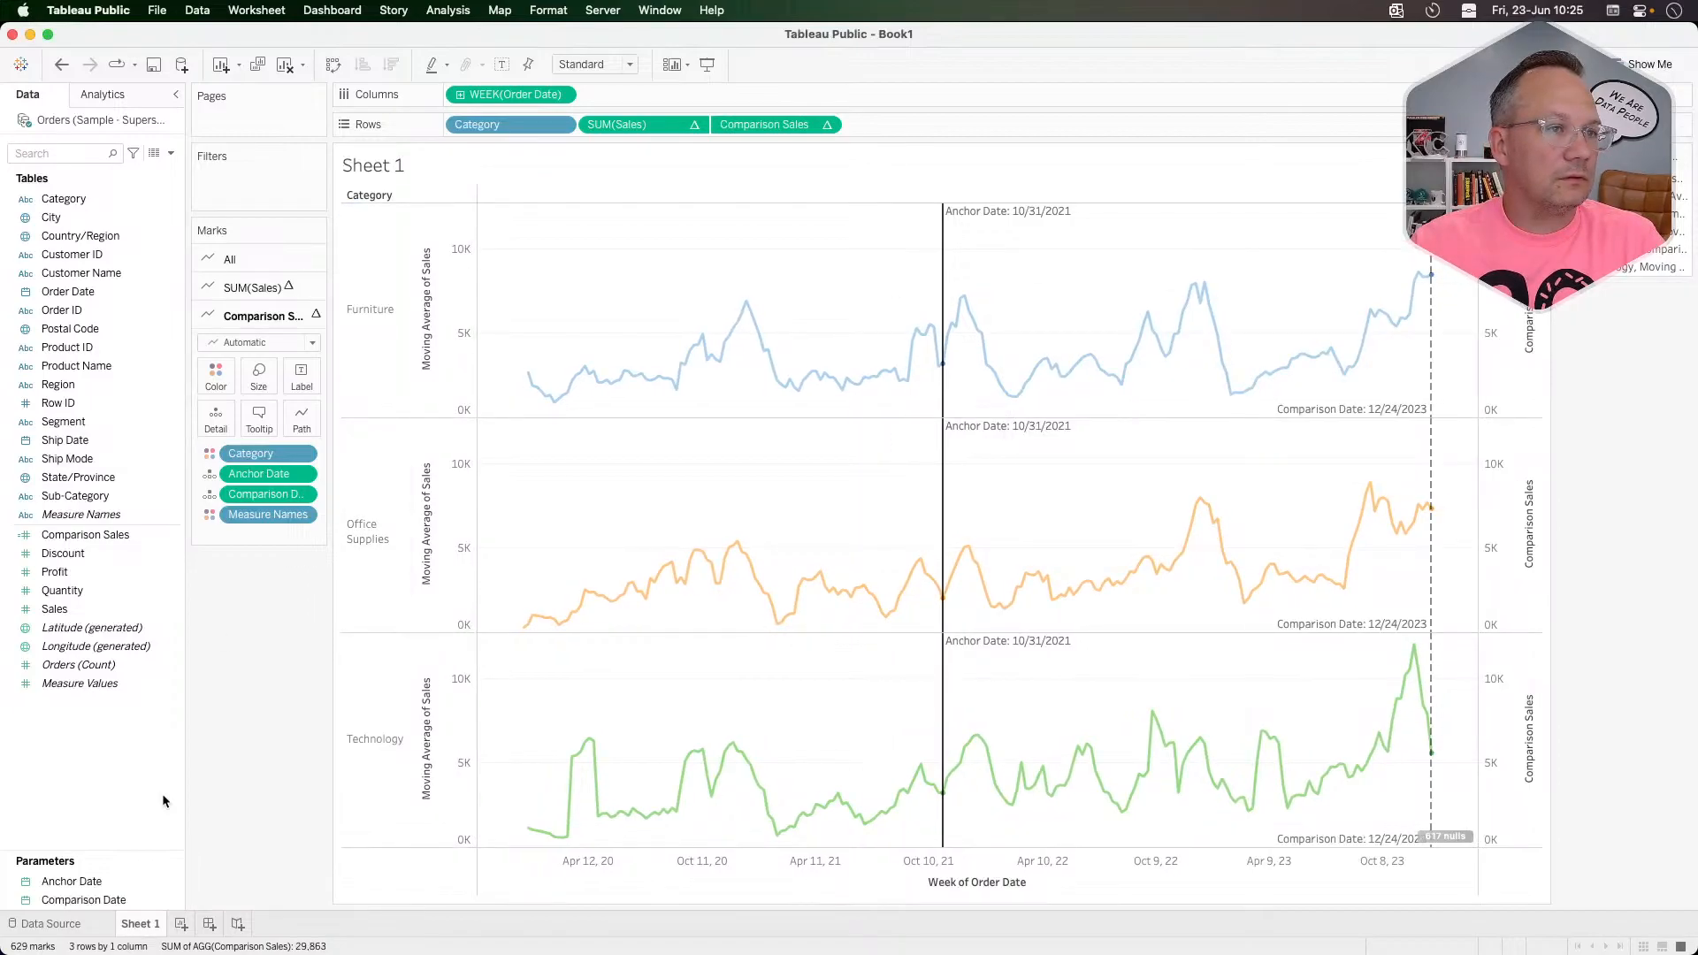
# Step: Remove Category, Anchor Date, Comparison Date and Measure Names from the Comparison Sales marks
pyautogui.click(1104, 371)
pyautogui.click(1062, 374)
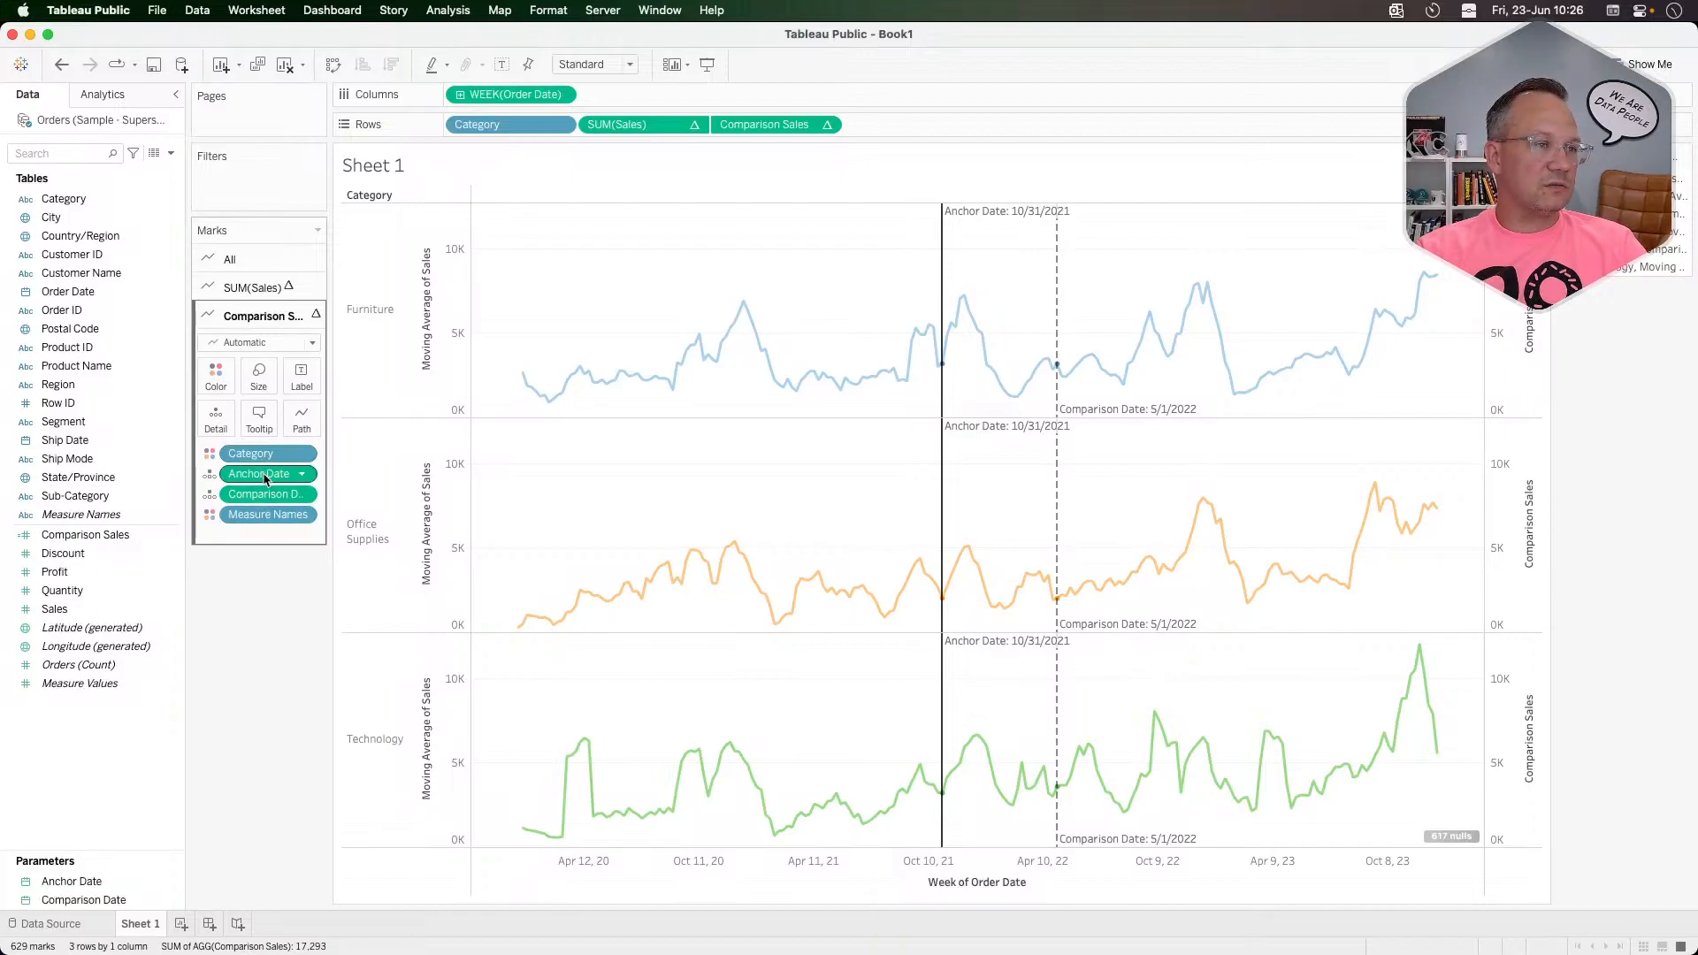
pyautogui.moveTo(262, 478); pyautogui.dragTo(260, 609)
pyautogui.moveTo(259, 480); pyautogui.dragTo(257, 601)
pyautogui.moveTo(262, 474); pyautogui.dragTo(257, 581)
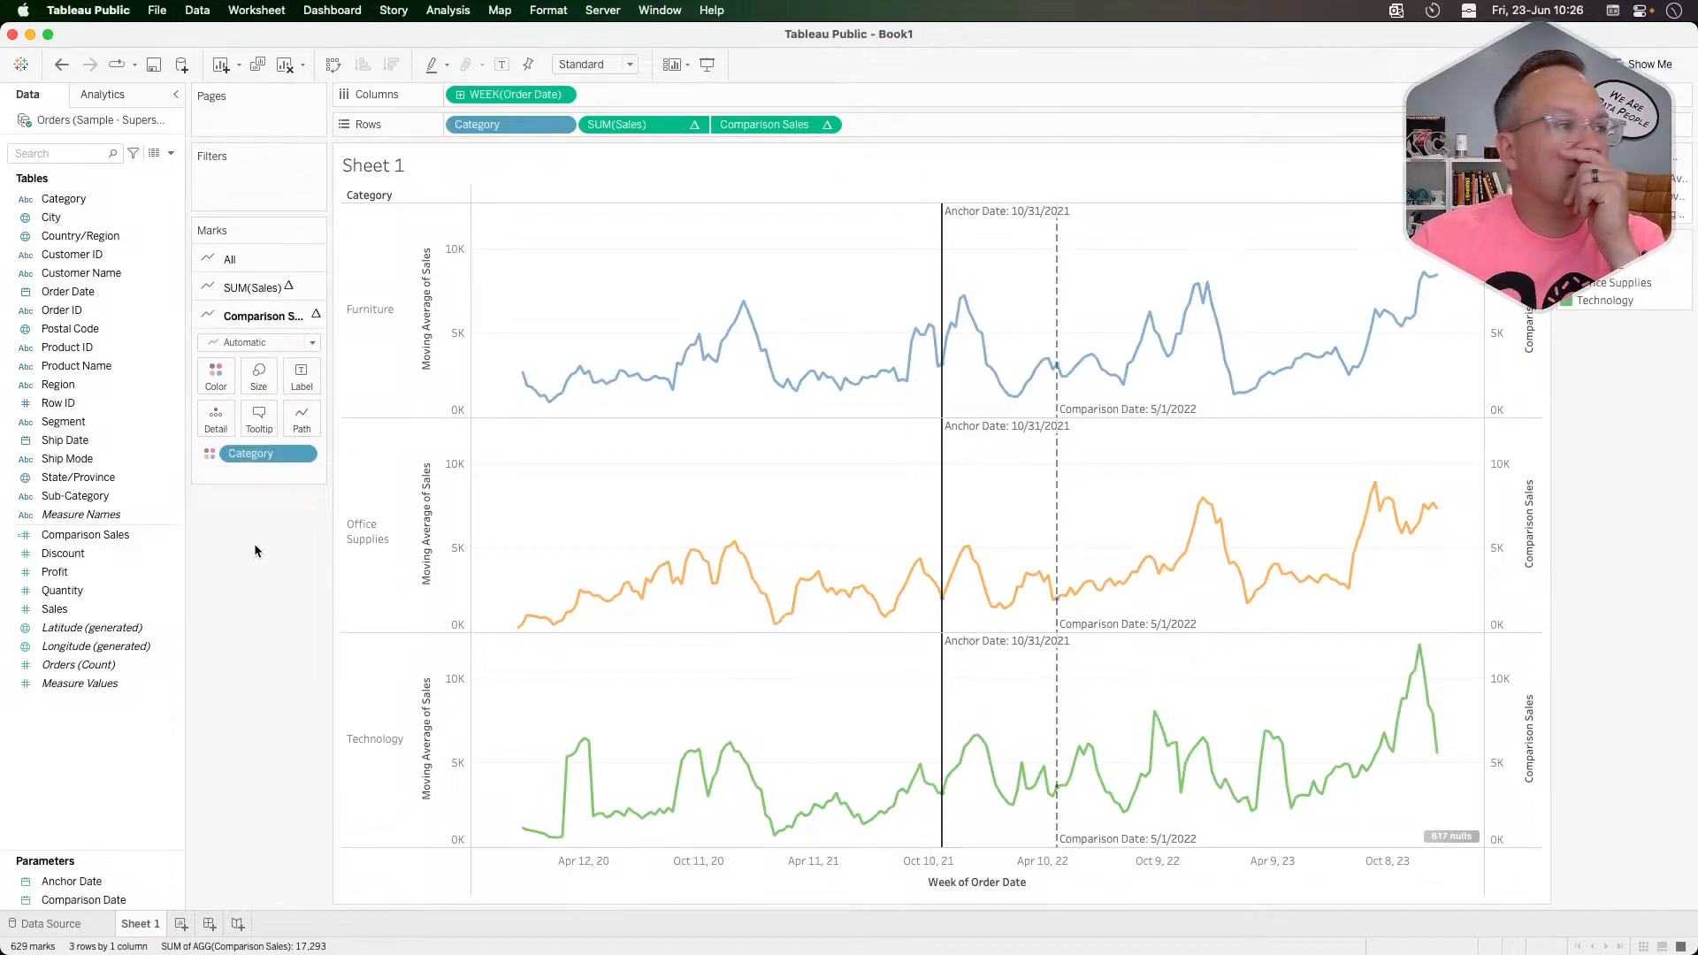
pyautogui.moveTo(258, 462); pyautogui.dragTo(259, 558)
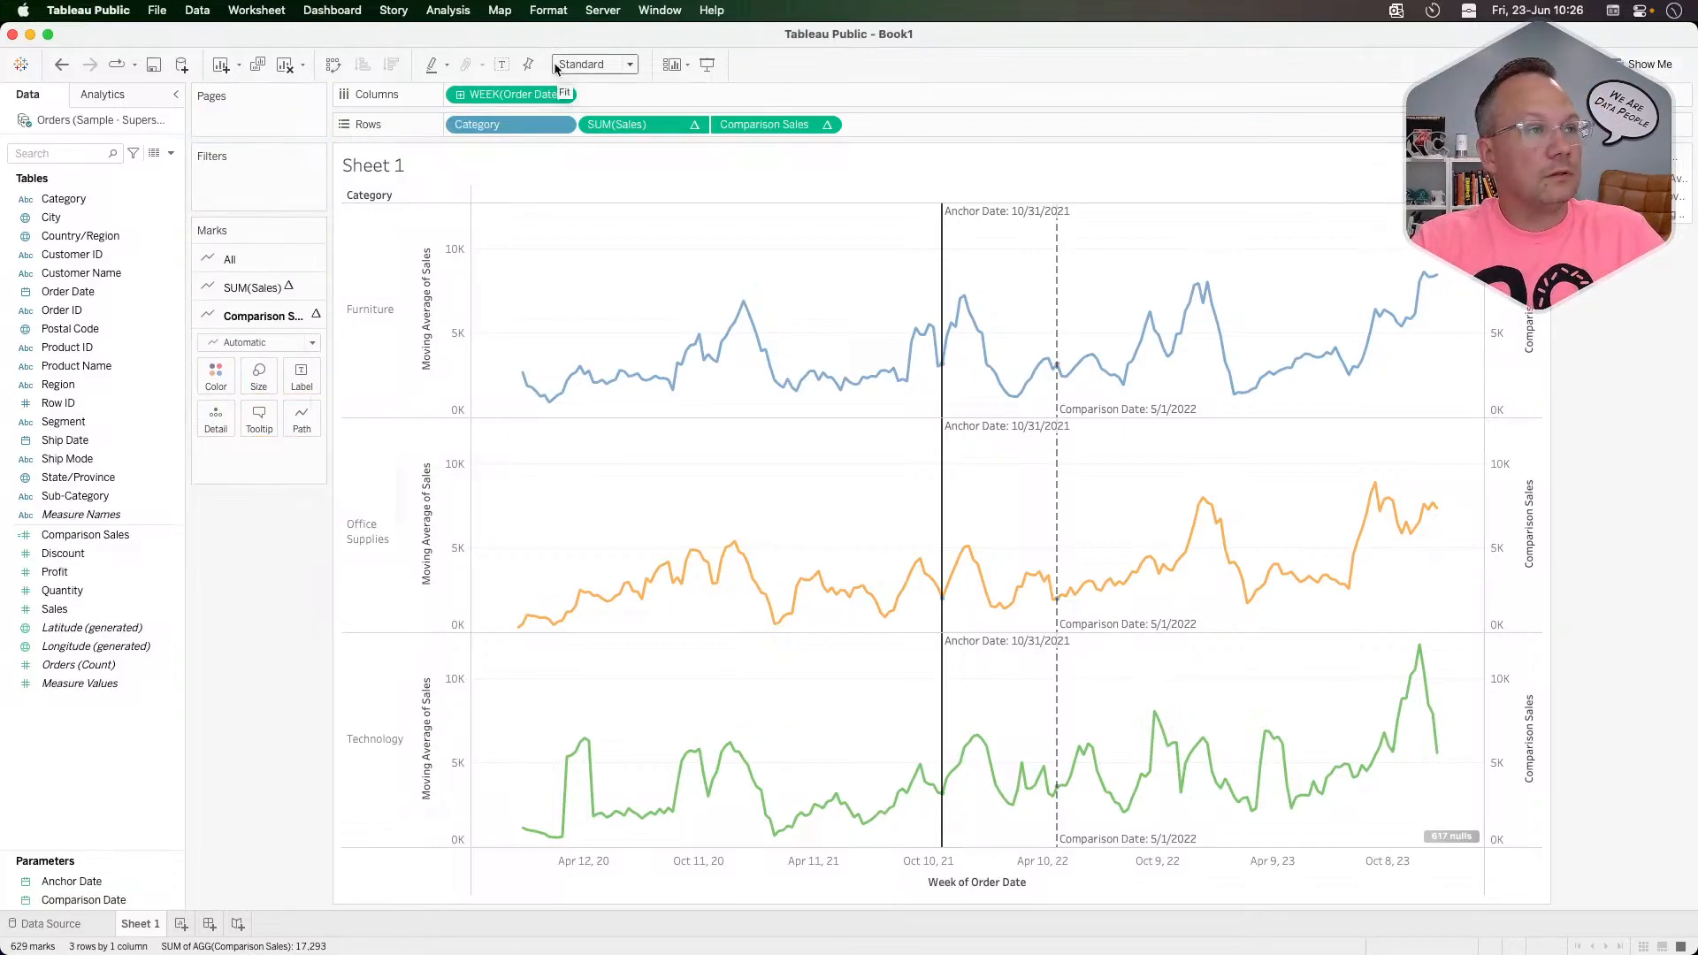
# Step: Try WEEK(Order Date) as the path of the Comparison Sales marks, and take it off again
pyautogui.moveTo(500, 102); pyautogui.dragTo(301, 426)
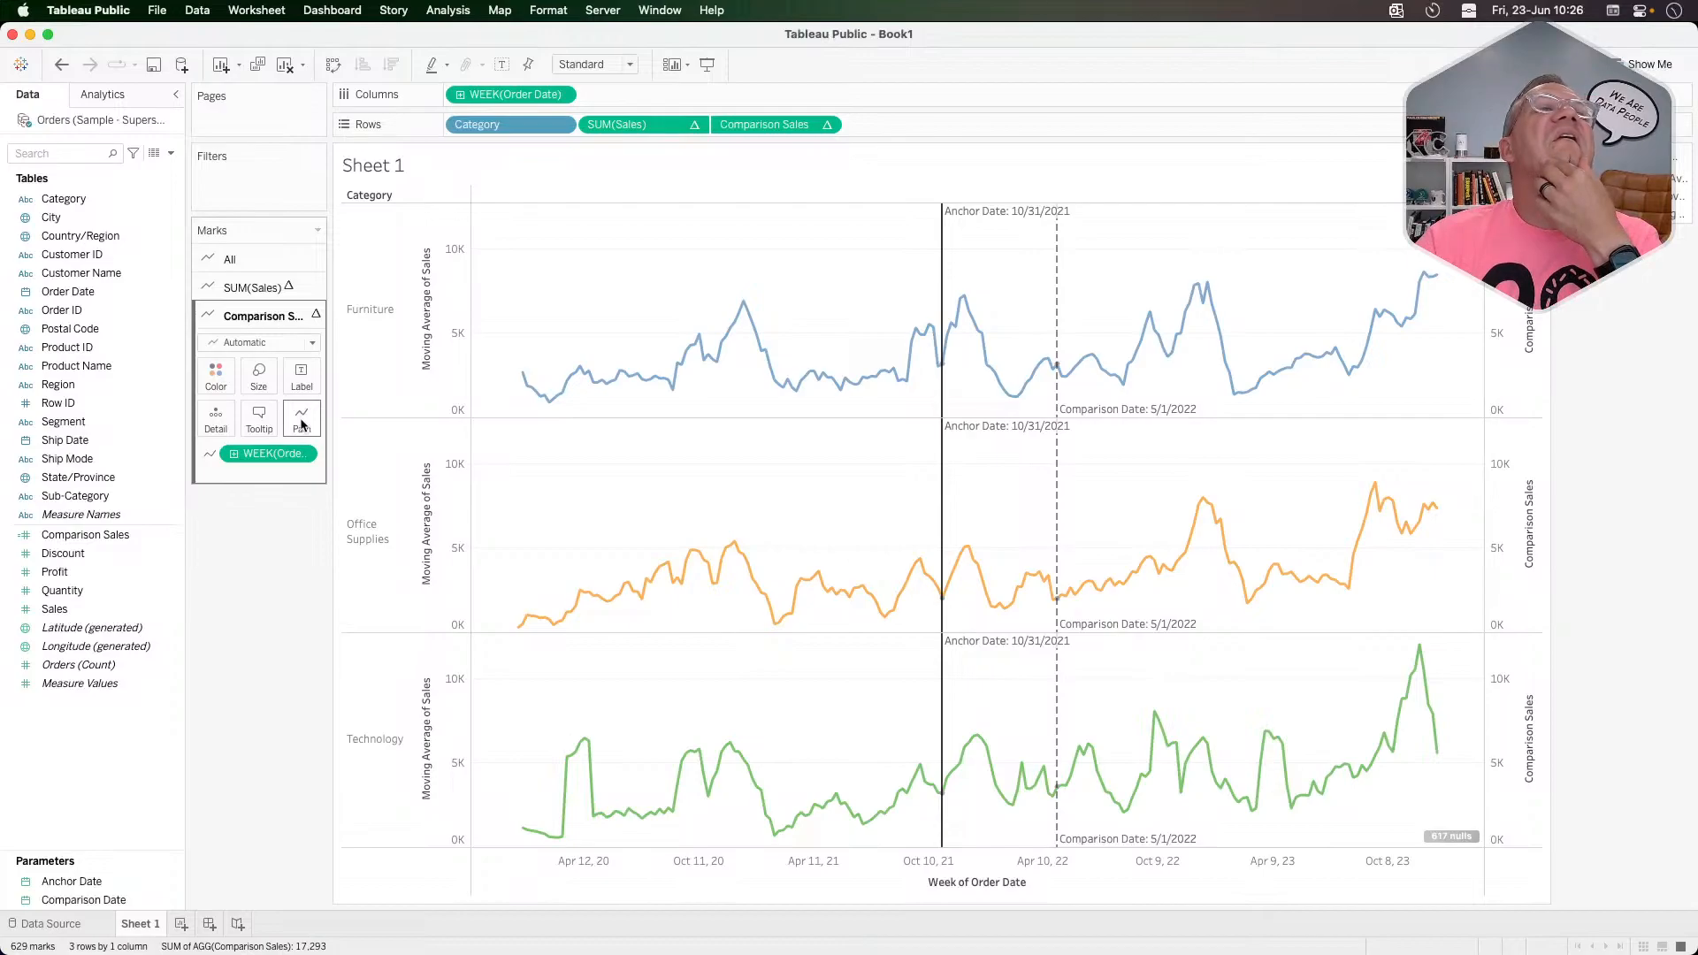
pyautogui.moveTo(268, 453); pyautogui.dragTo(253, 549)
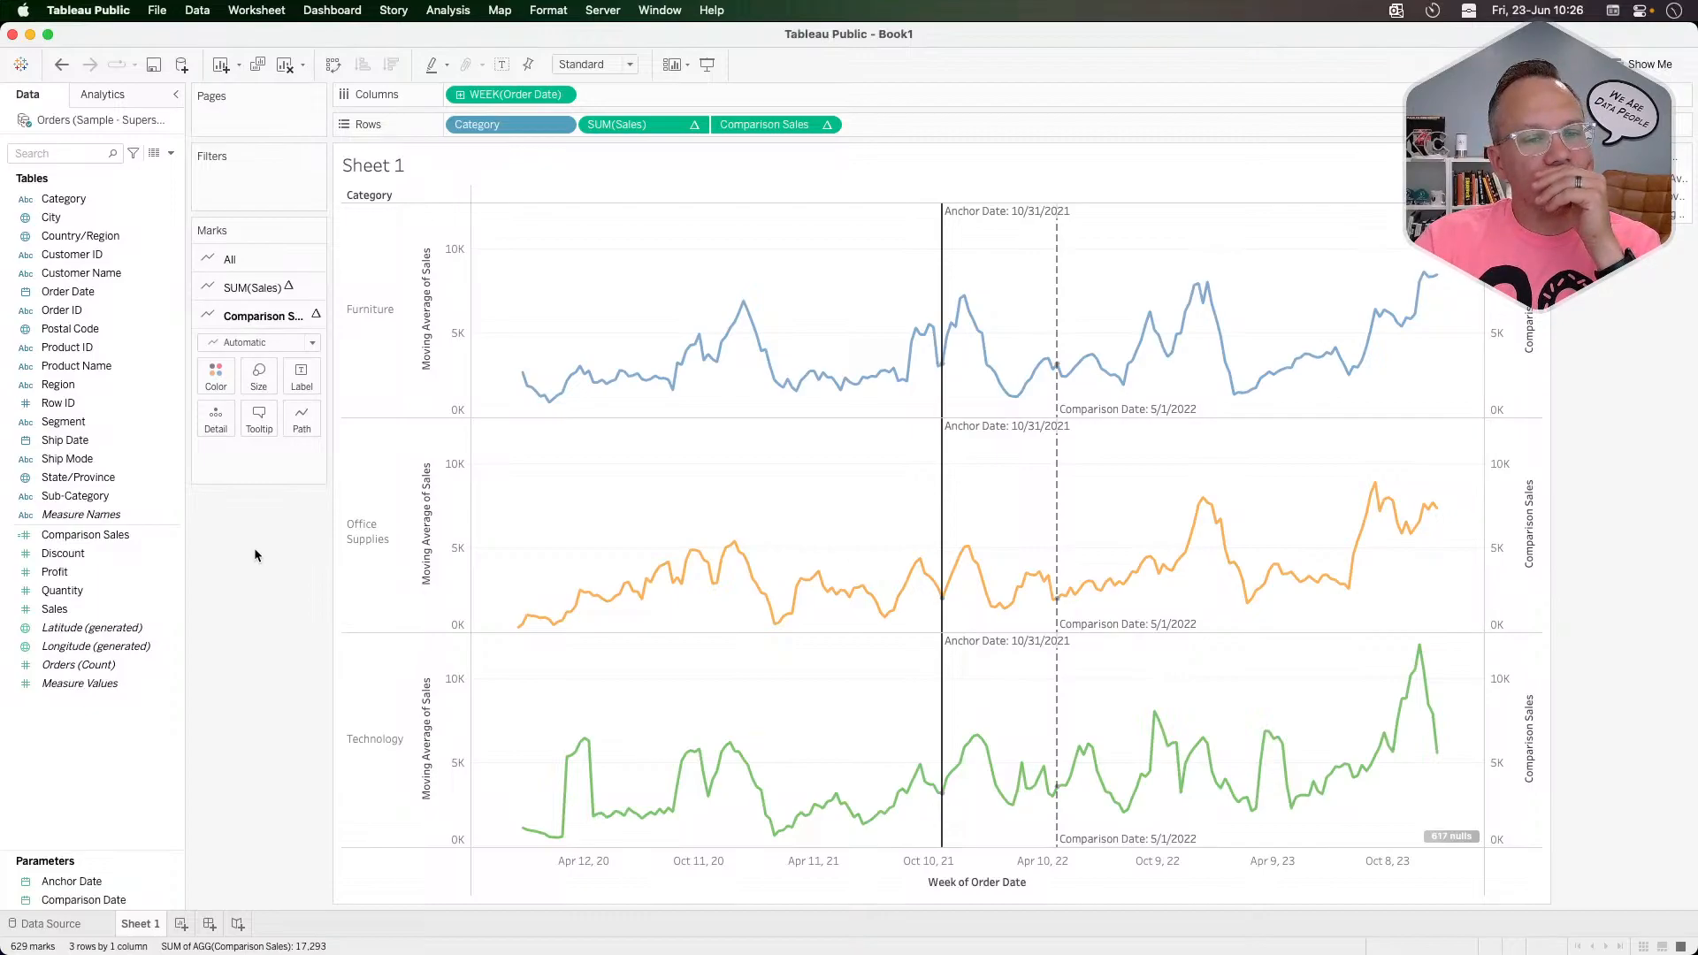
pyautogui.rightClick(126, 723)
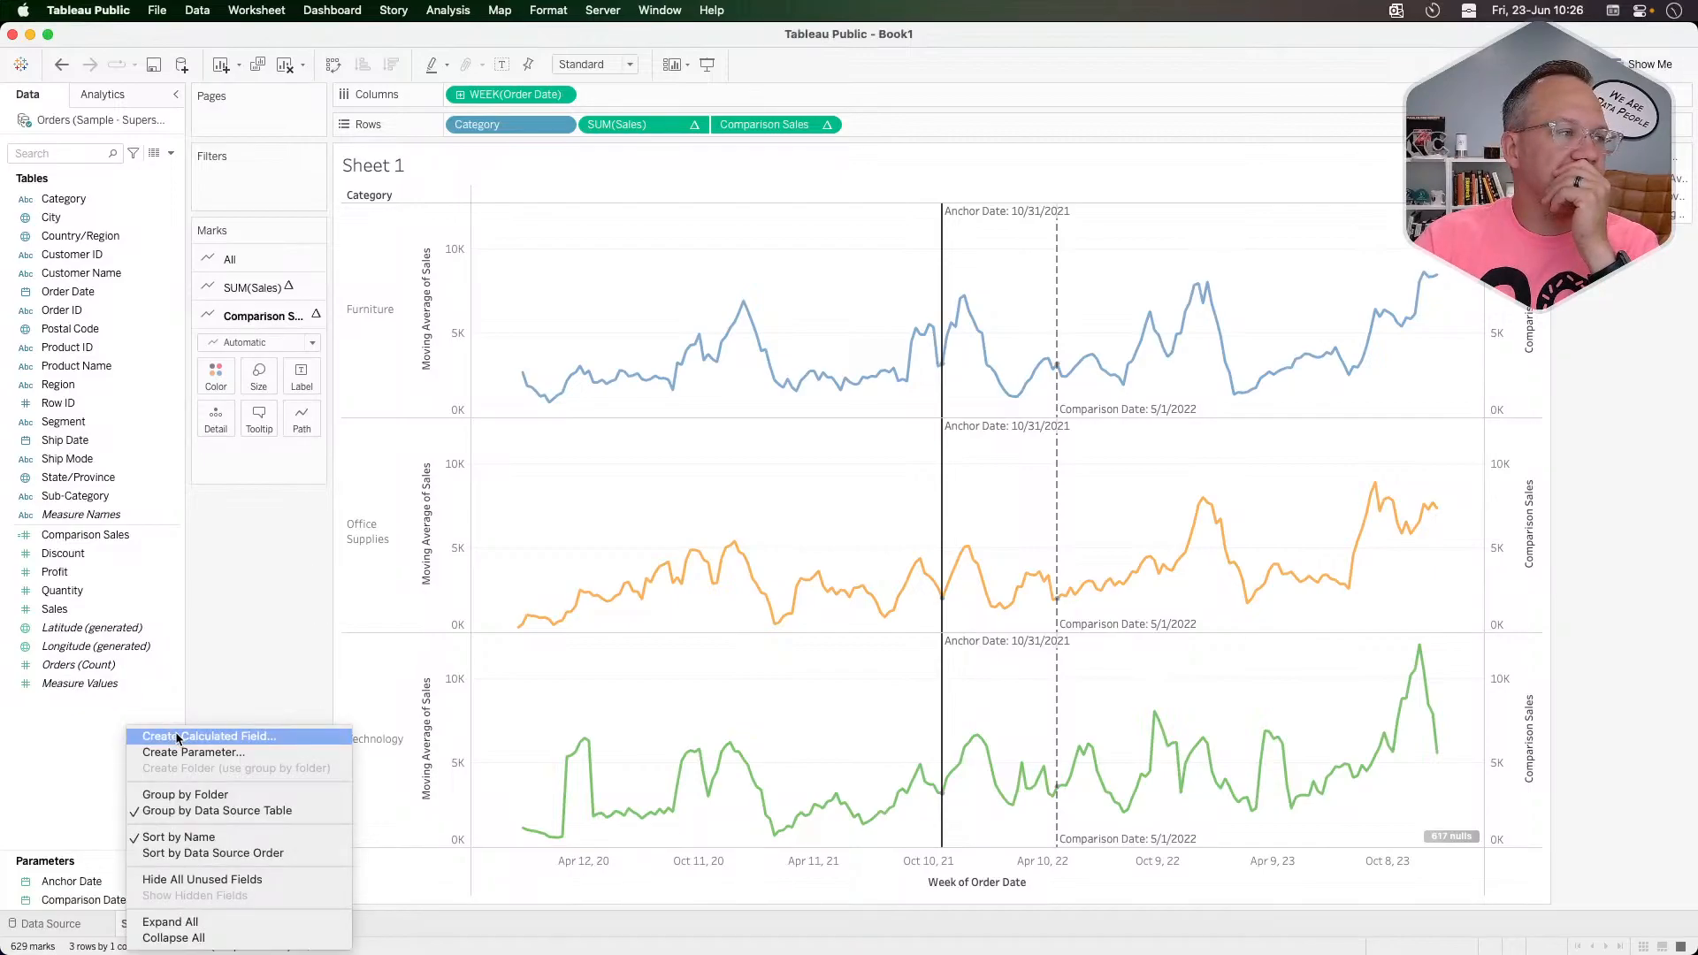
pyautogui.click(178, 737)
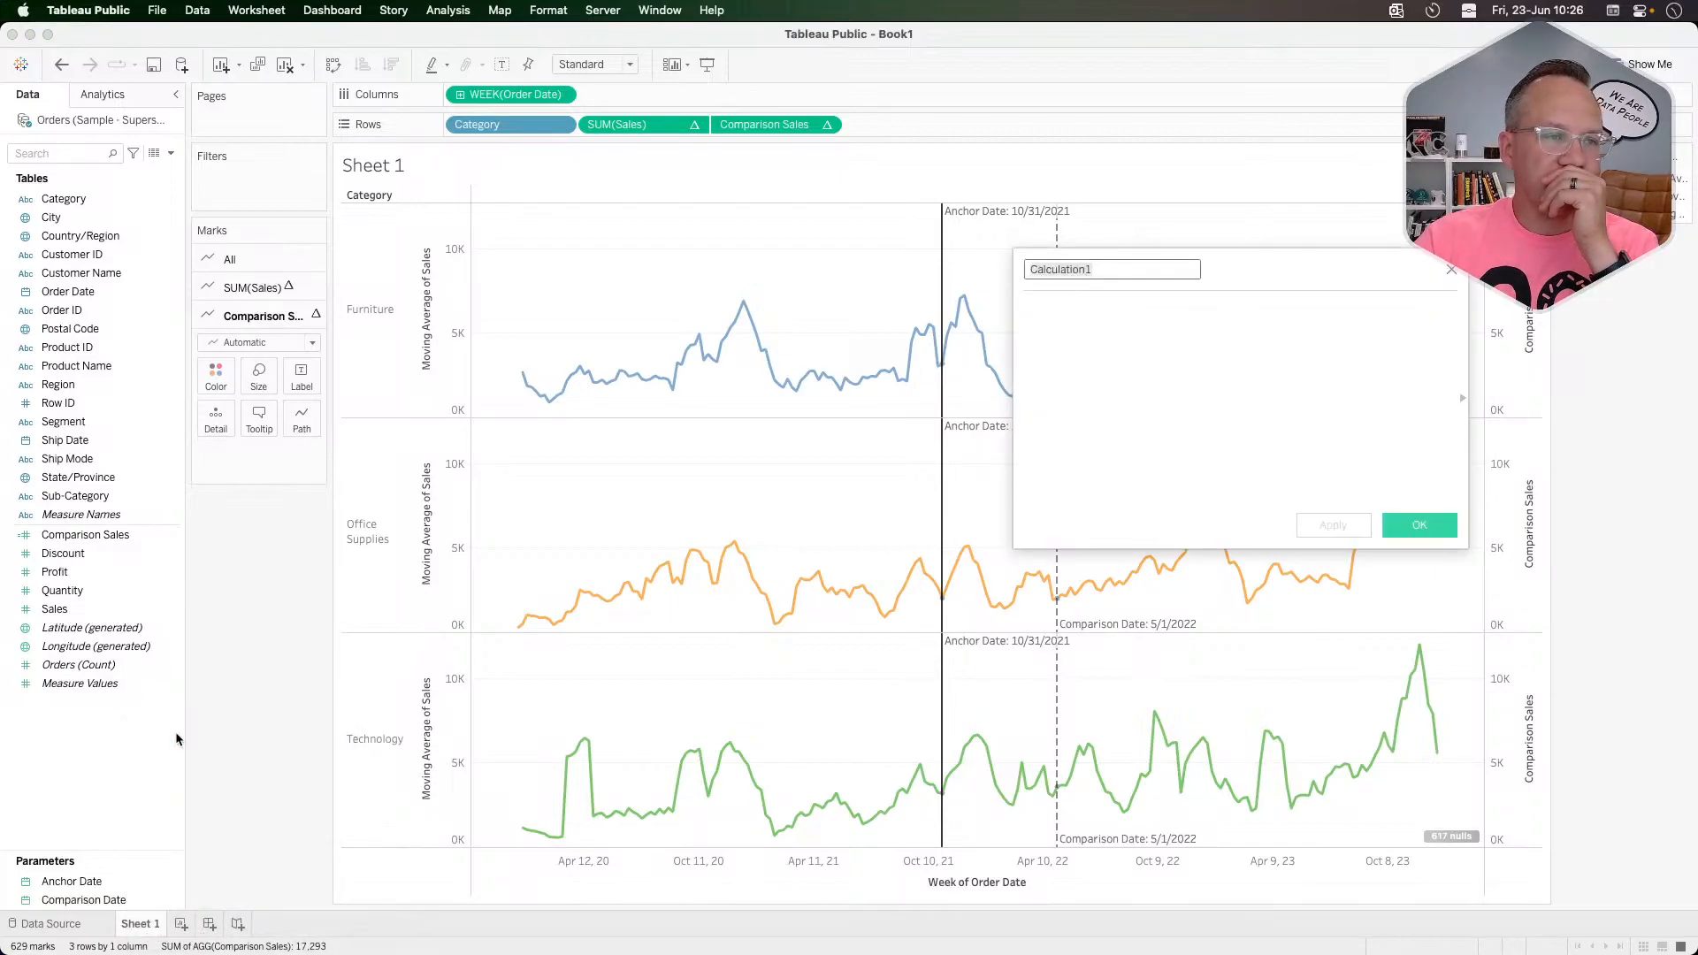
pyautogui.click(1141, 319)
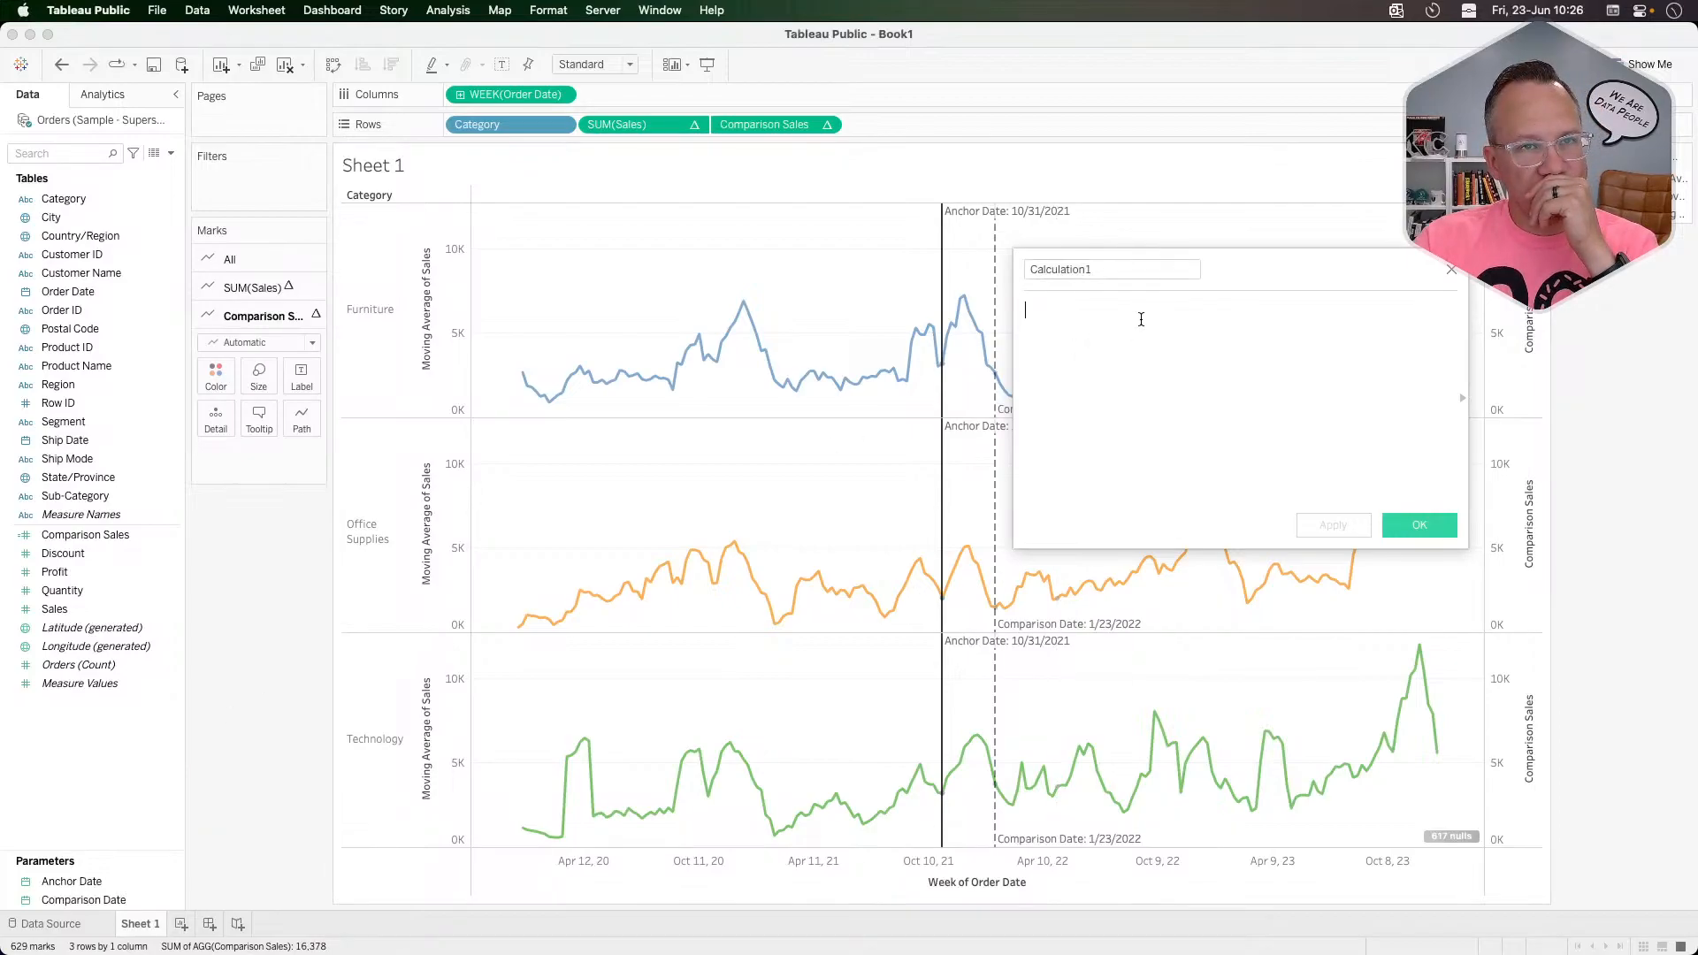
pyautogui.click(1451, 269)
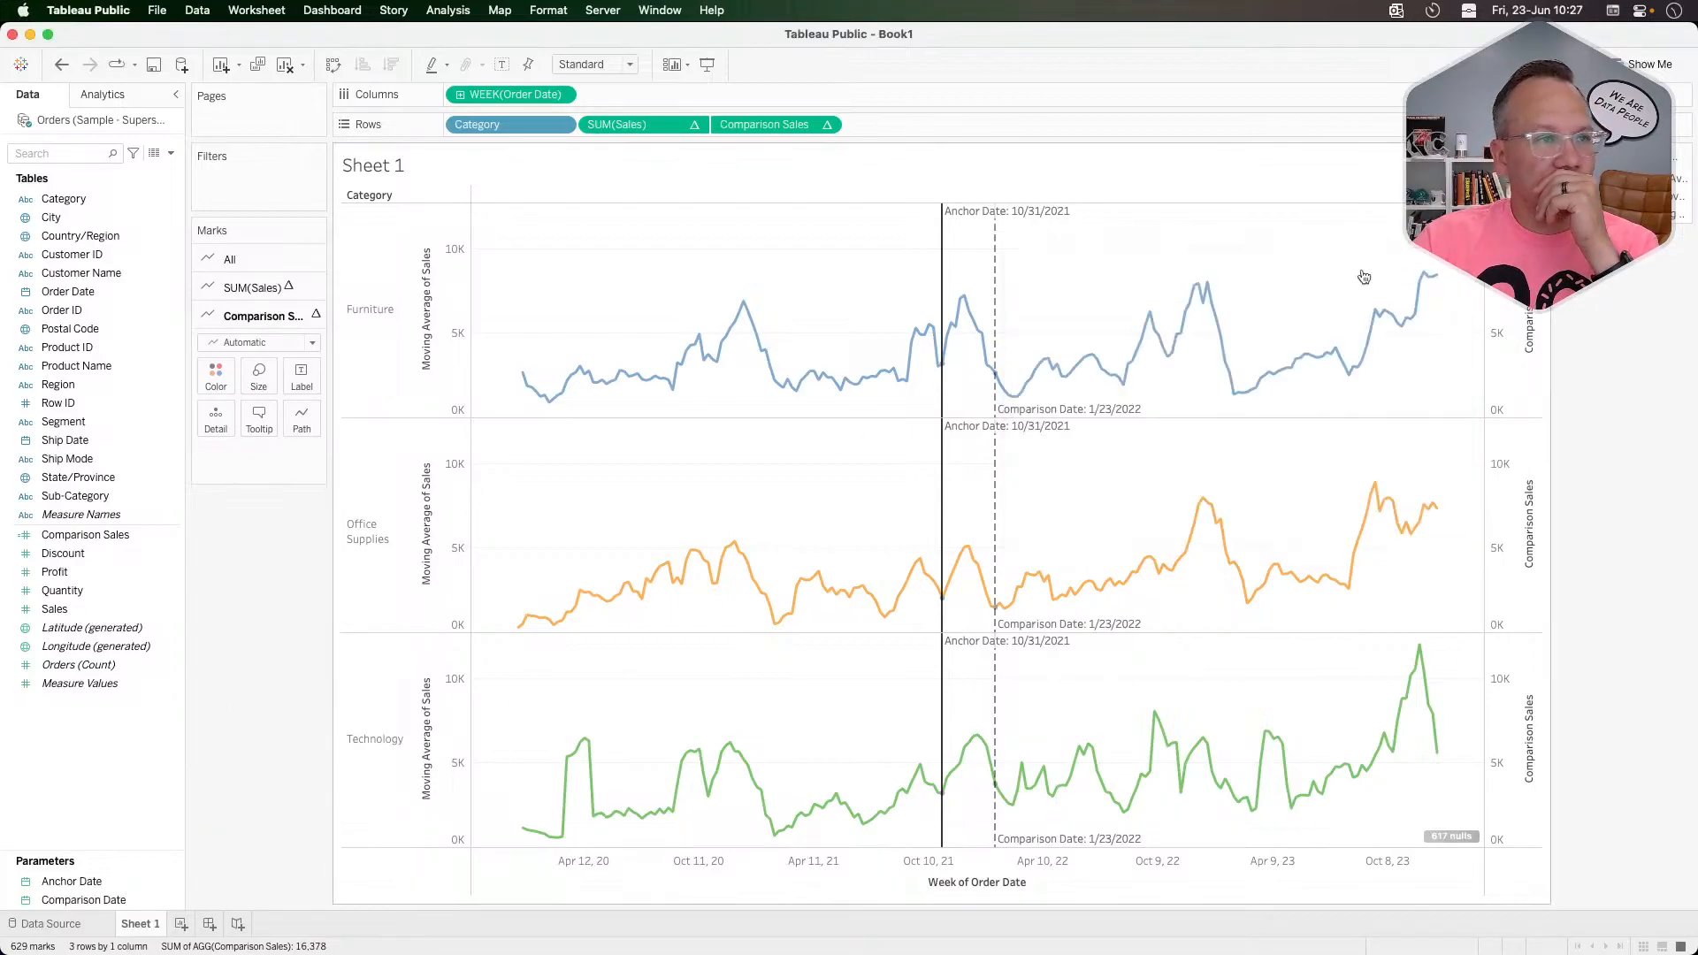
# Step: Remove the Category and Measure Names colour fields from all marks, and return to the Comparison Sales marks
pyautogui.click(255, 288)
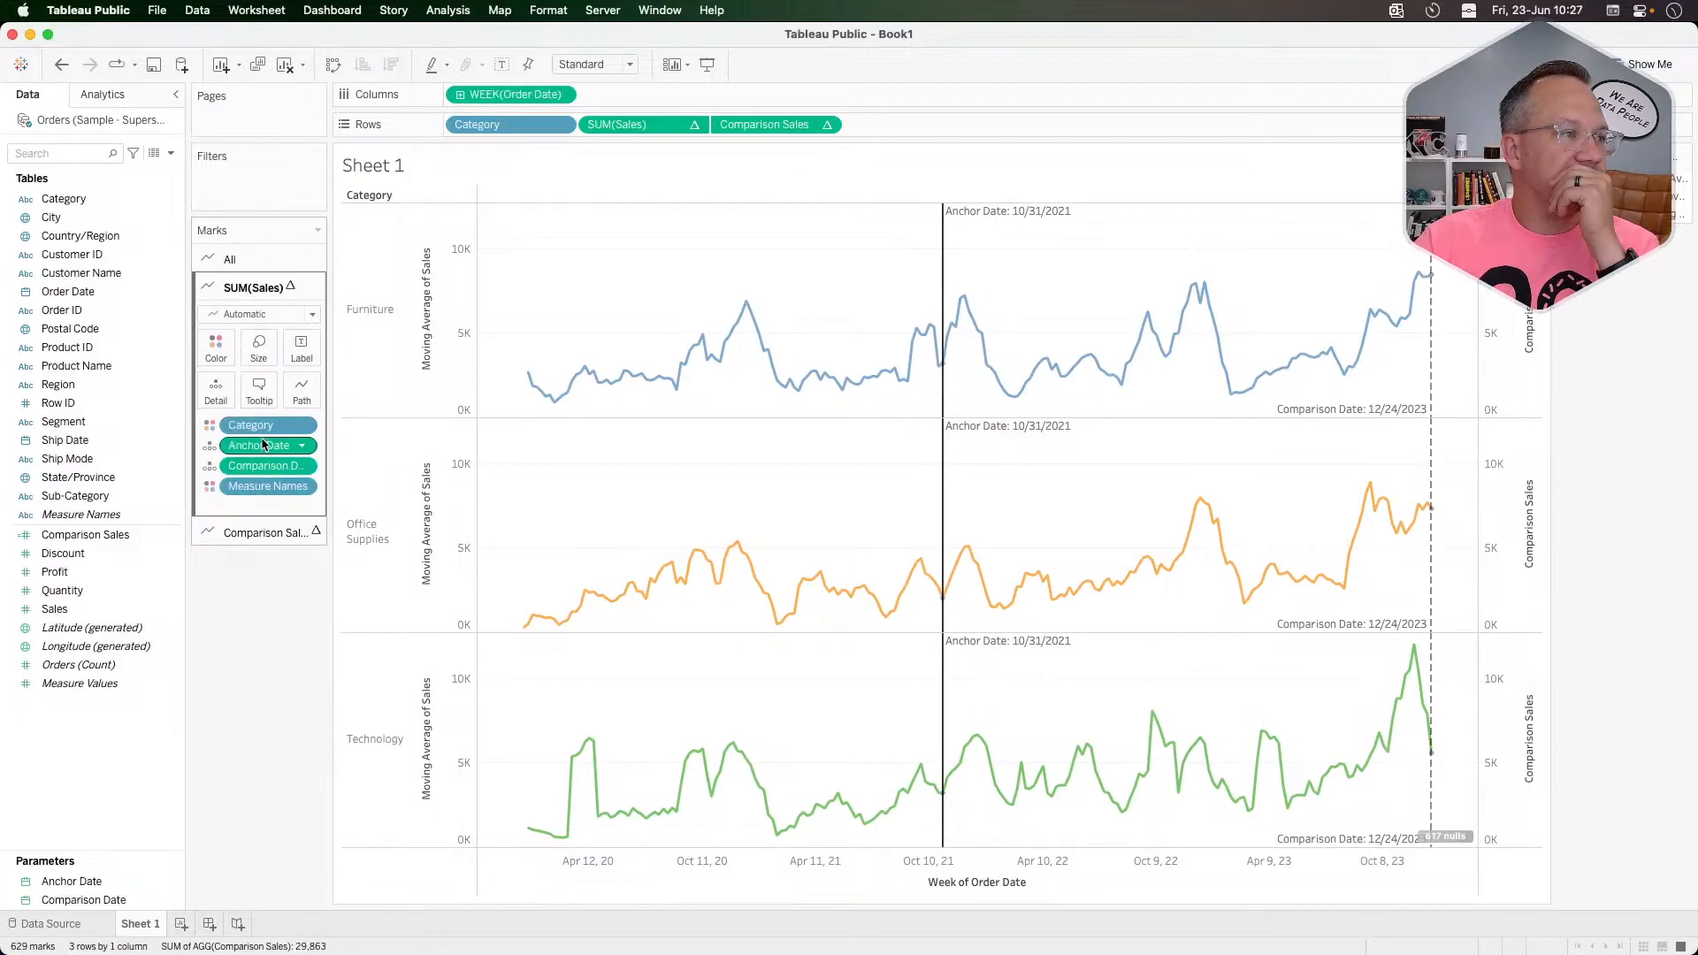
pyautogui.click(253, 259)
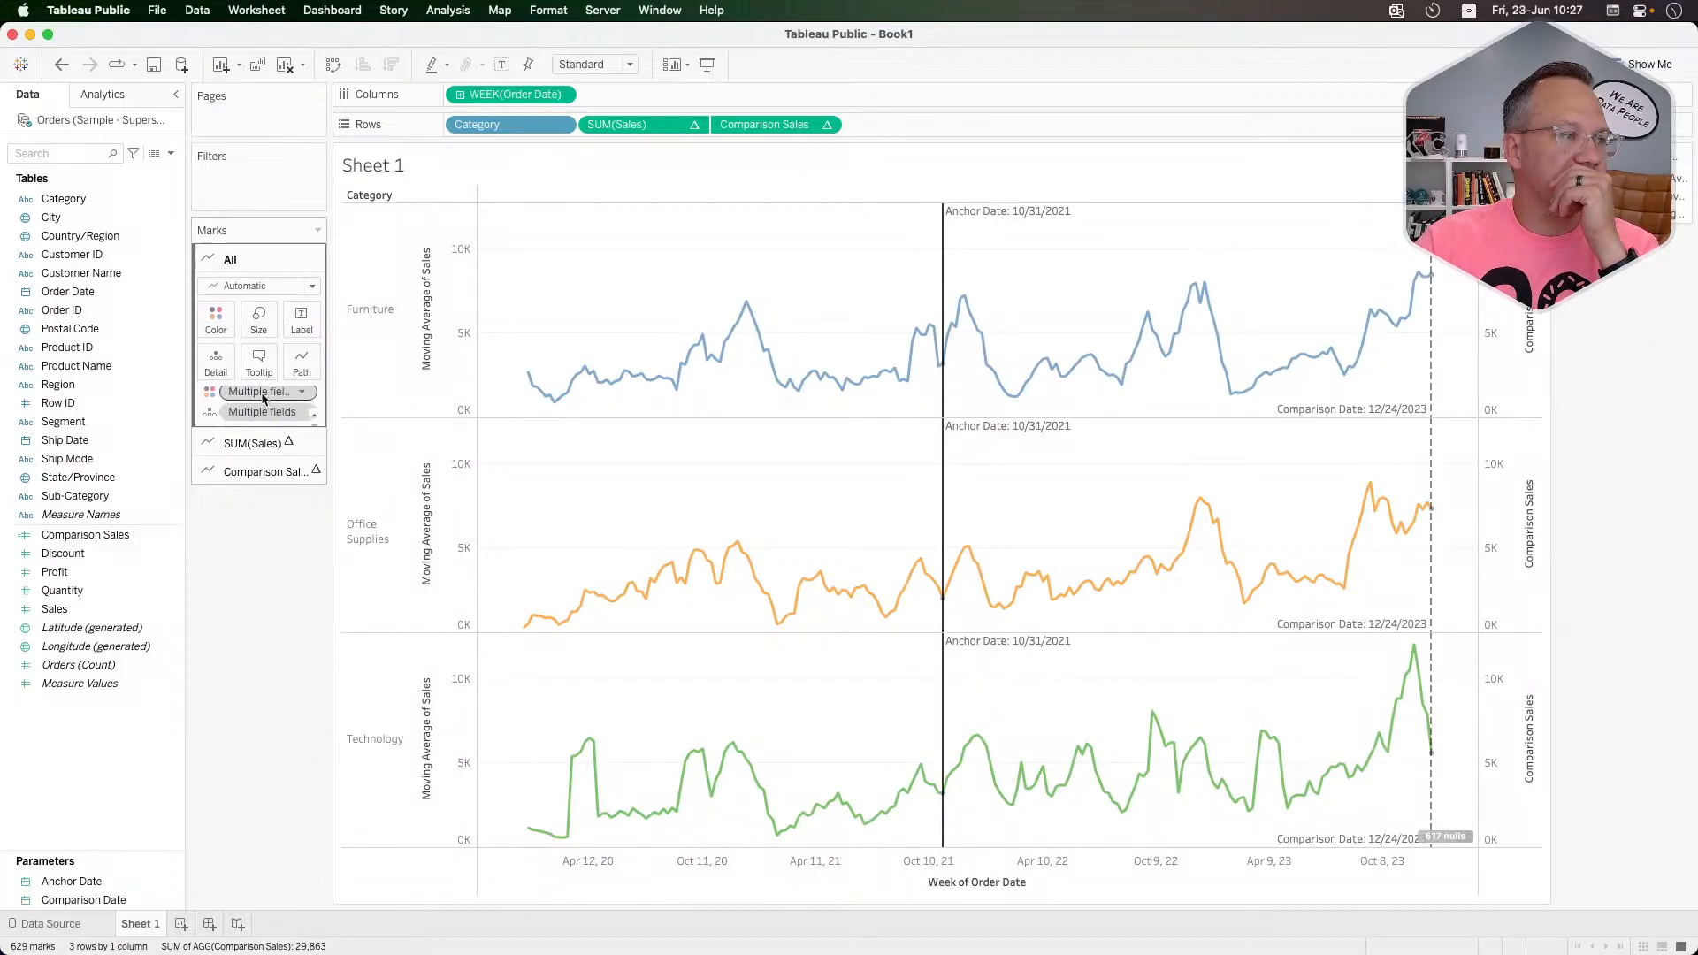
pyautogui.moveTo(262, 398); pyautogui.dragTo(262, 593)
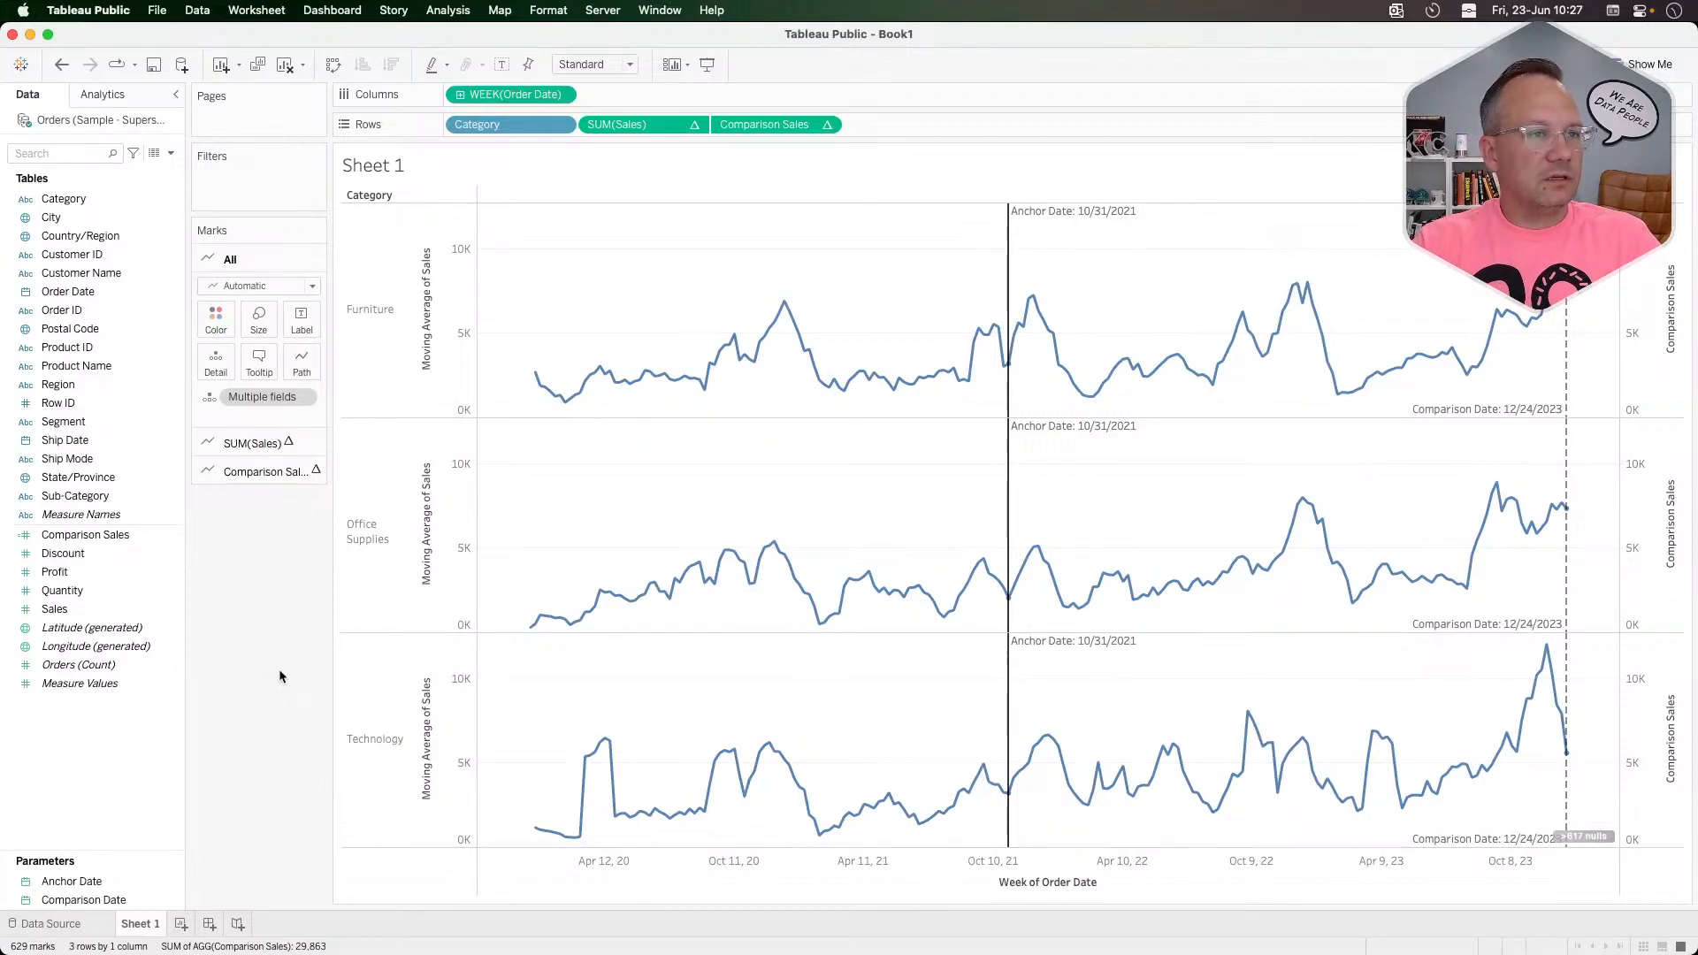
pyautogui.click(253, 472)
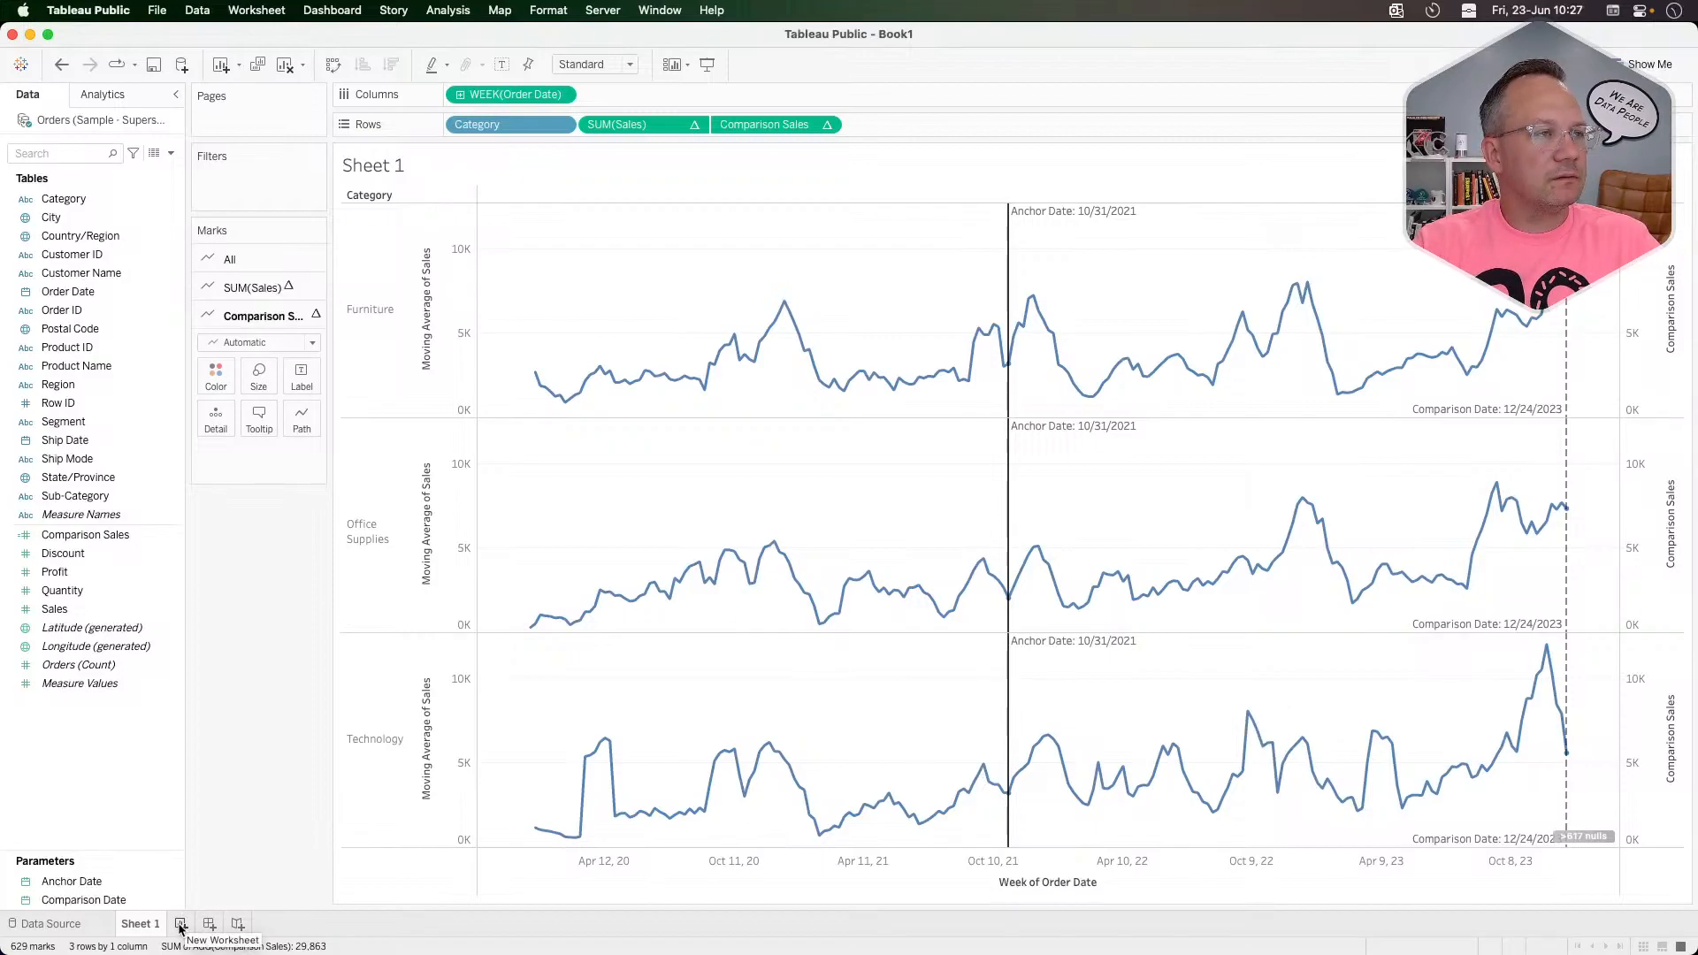
# Step: Create a new worksheet with continuous WEEK(Order Date) on Columns and Comparison Sales on Rows
pyautogui.moveTo(146, 925)
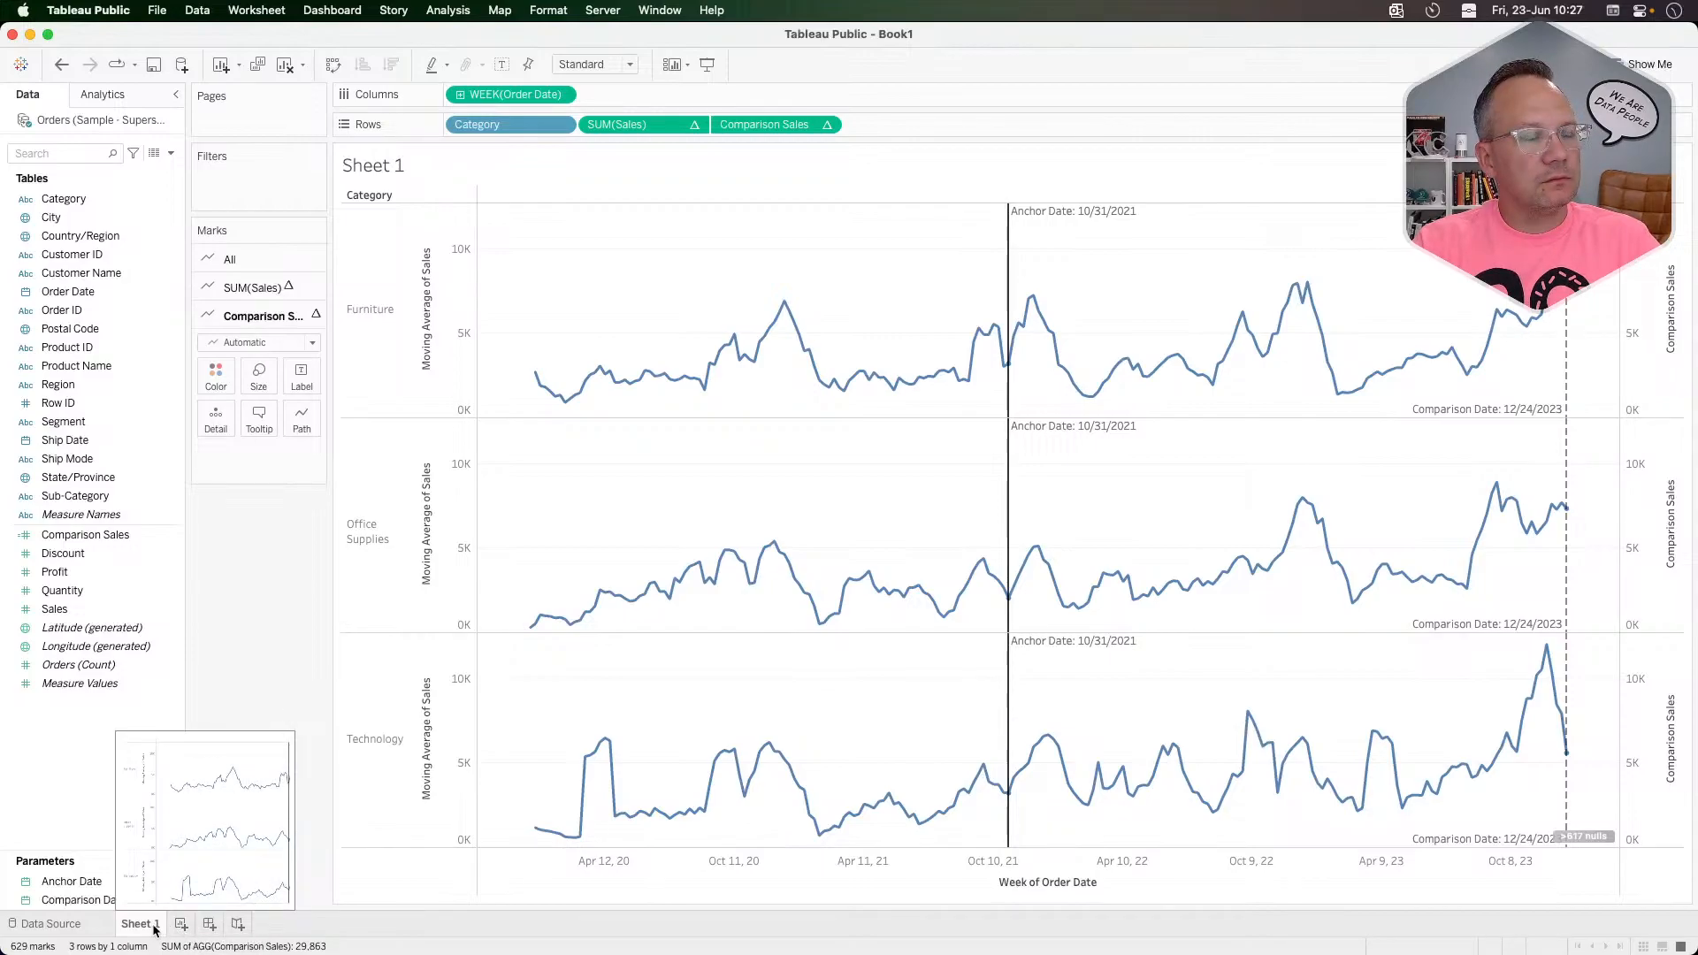
pyautogui.click(110, 535)
pyautogui.click(181, 923)
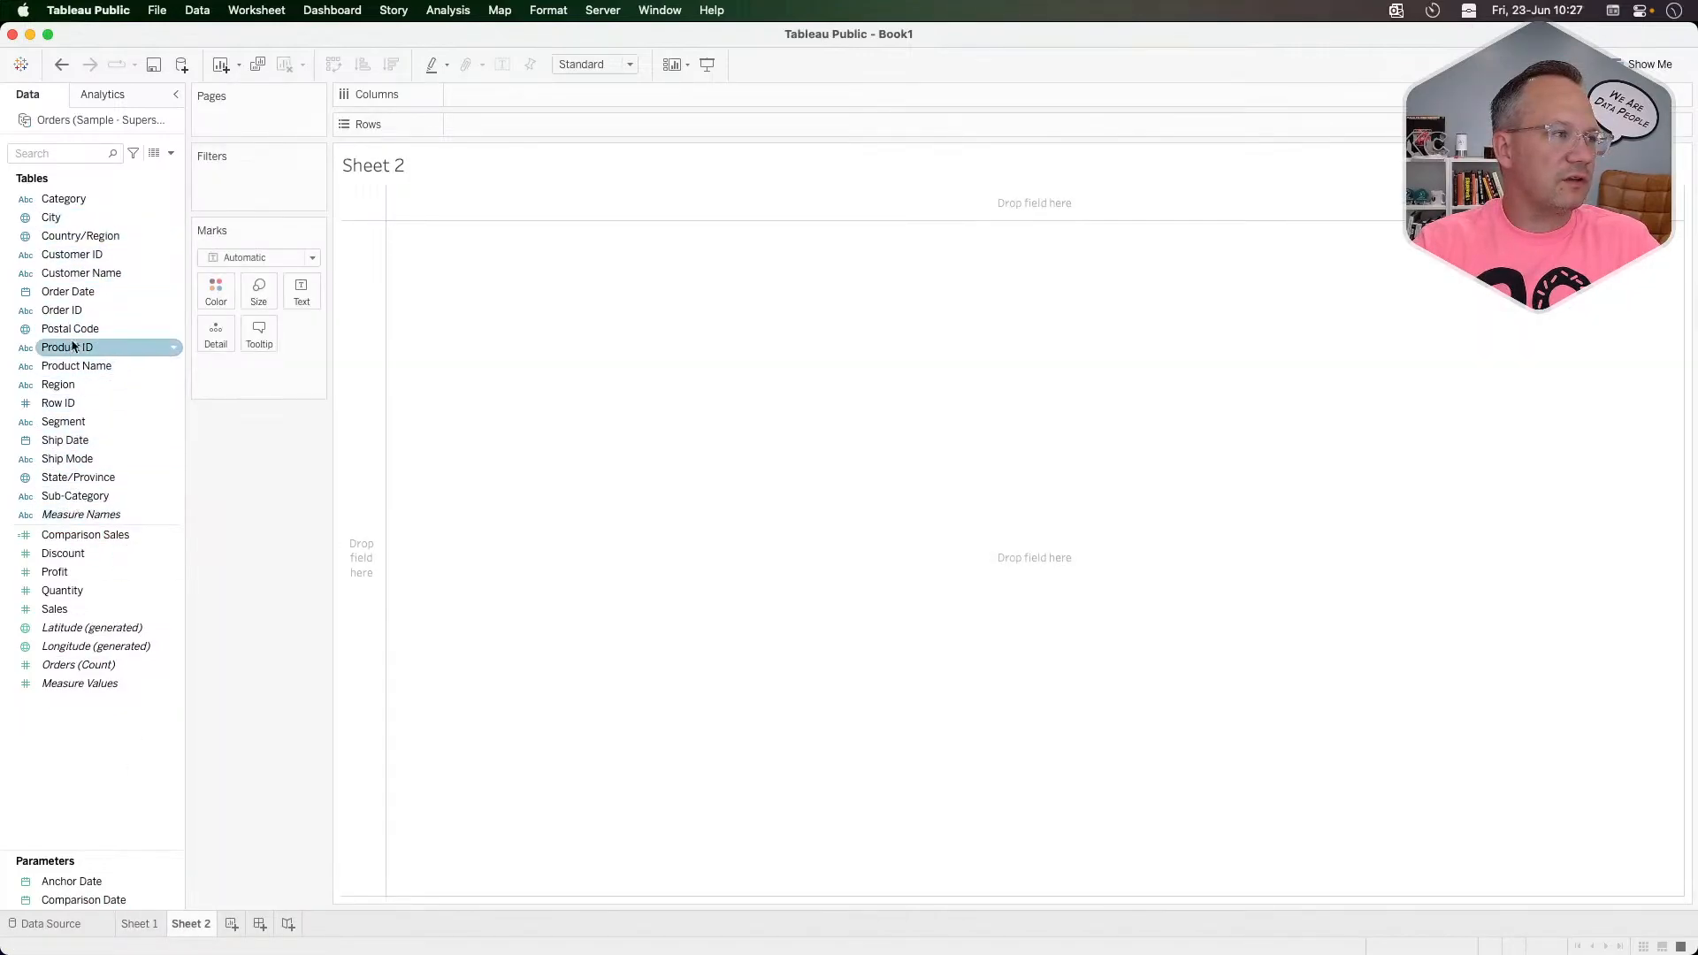
pyautogui.moveTo(107, 292); pyautogui.dragTo(559, 100)
pyautogui.click(560, 96)
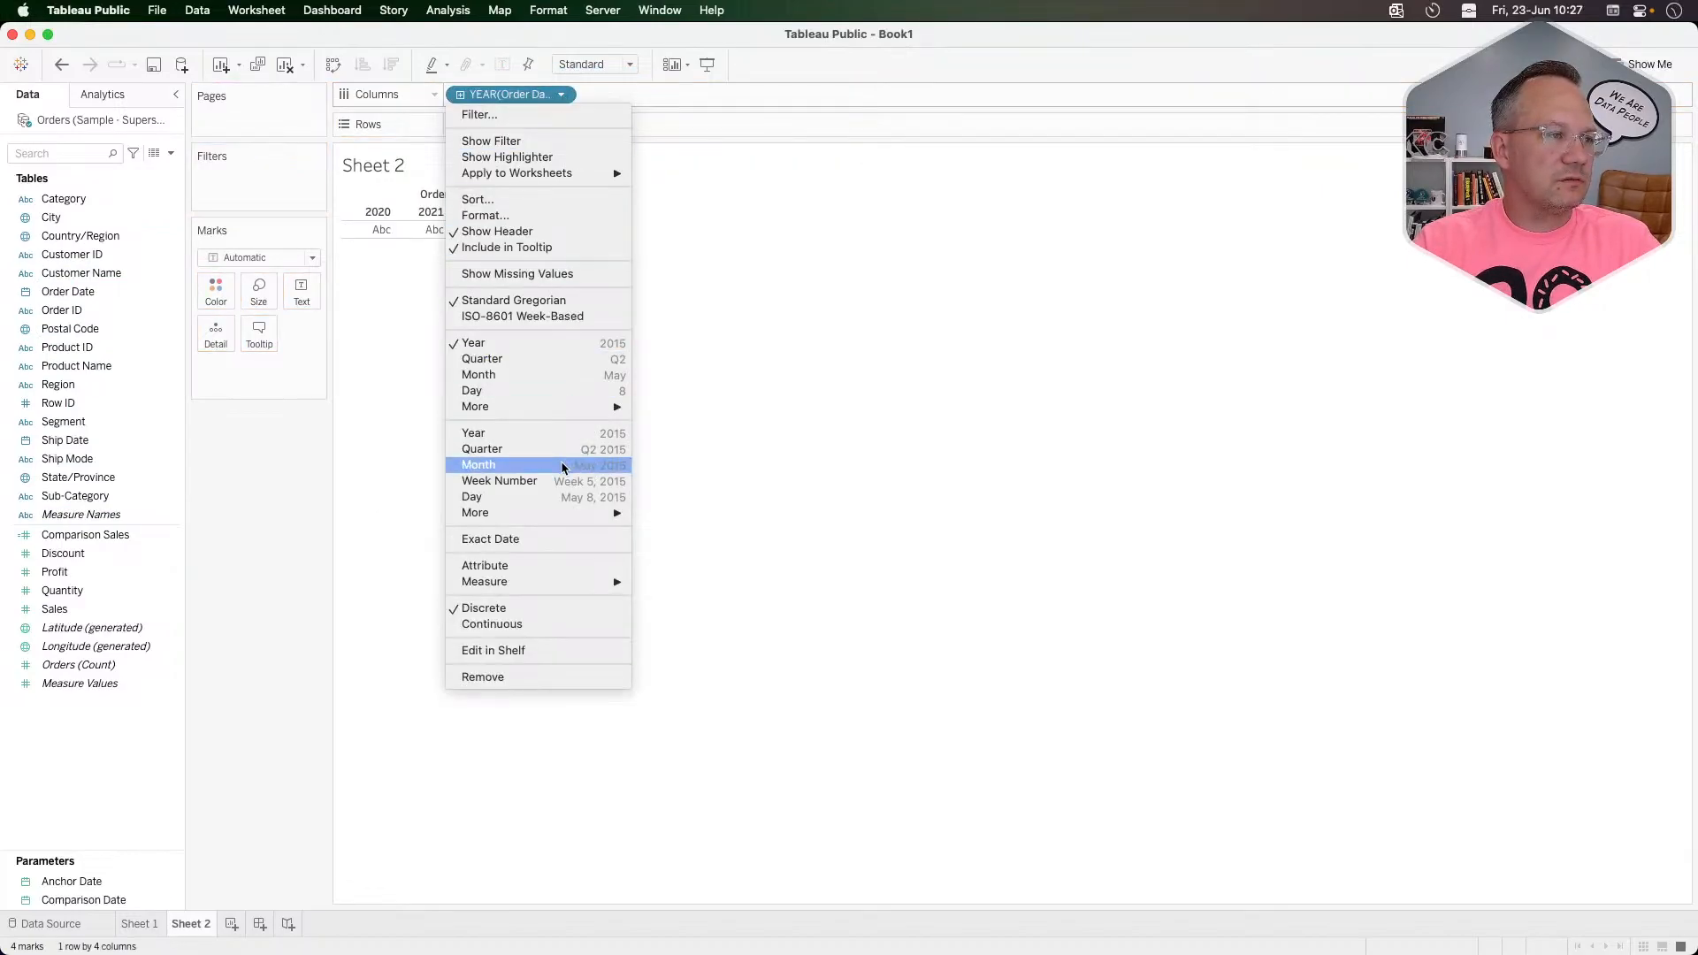
pyautogui.click(545, 478)
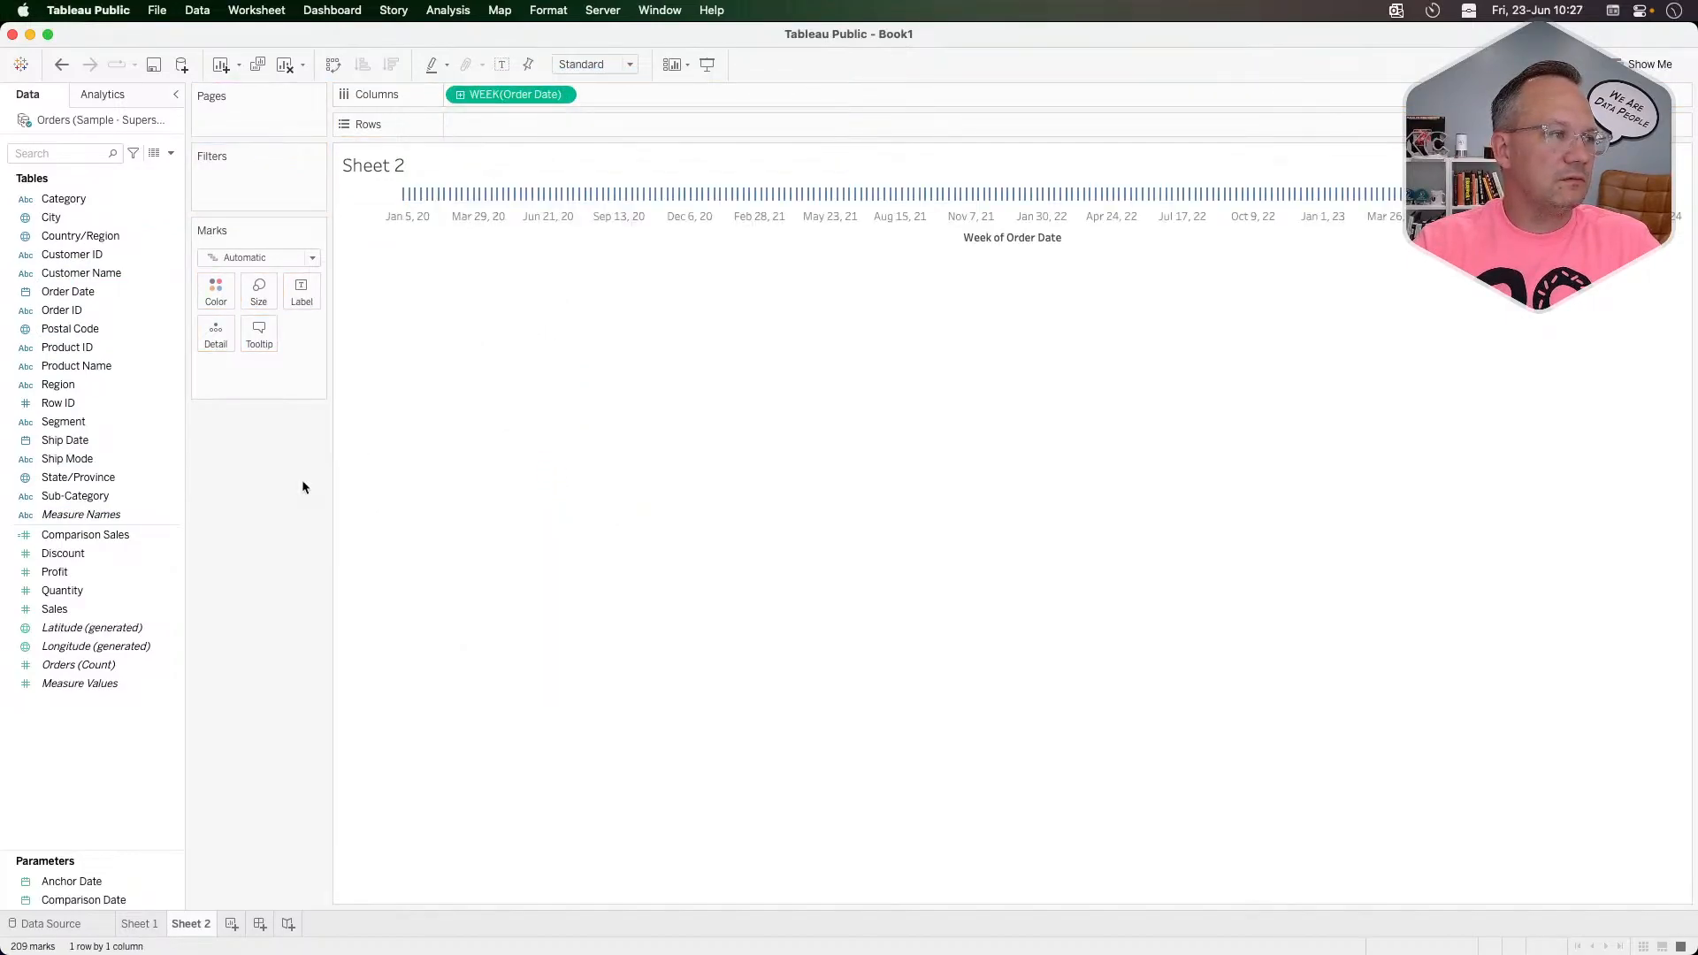
pyautogui.doubleClick(122, 537)
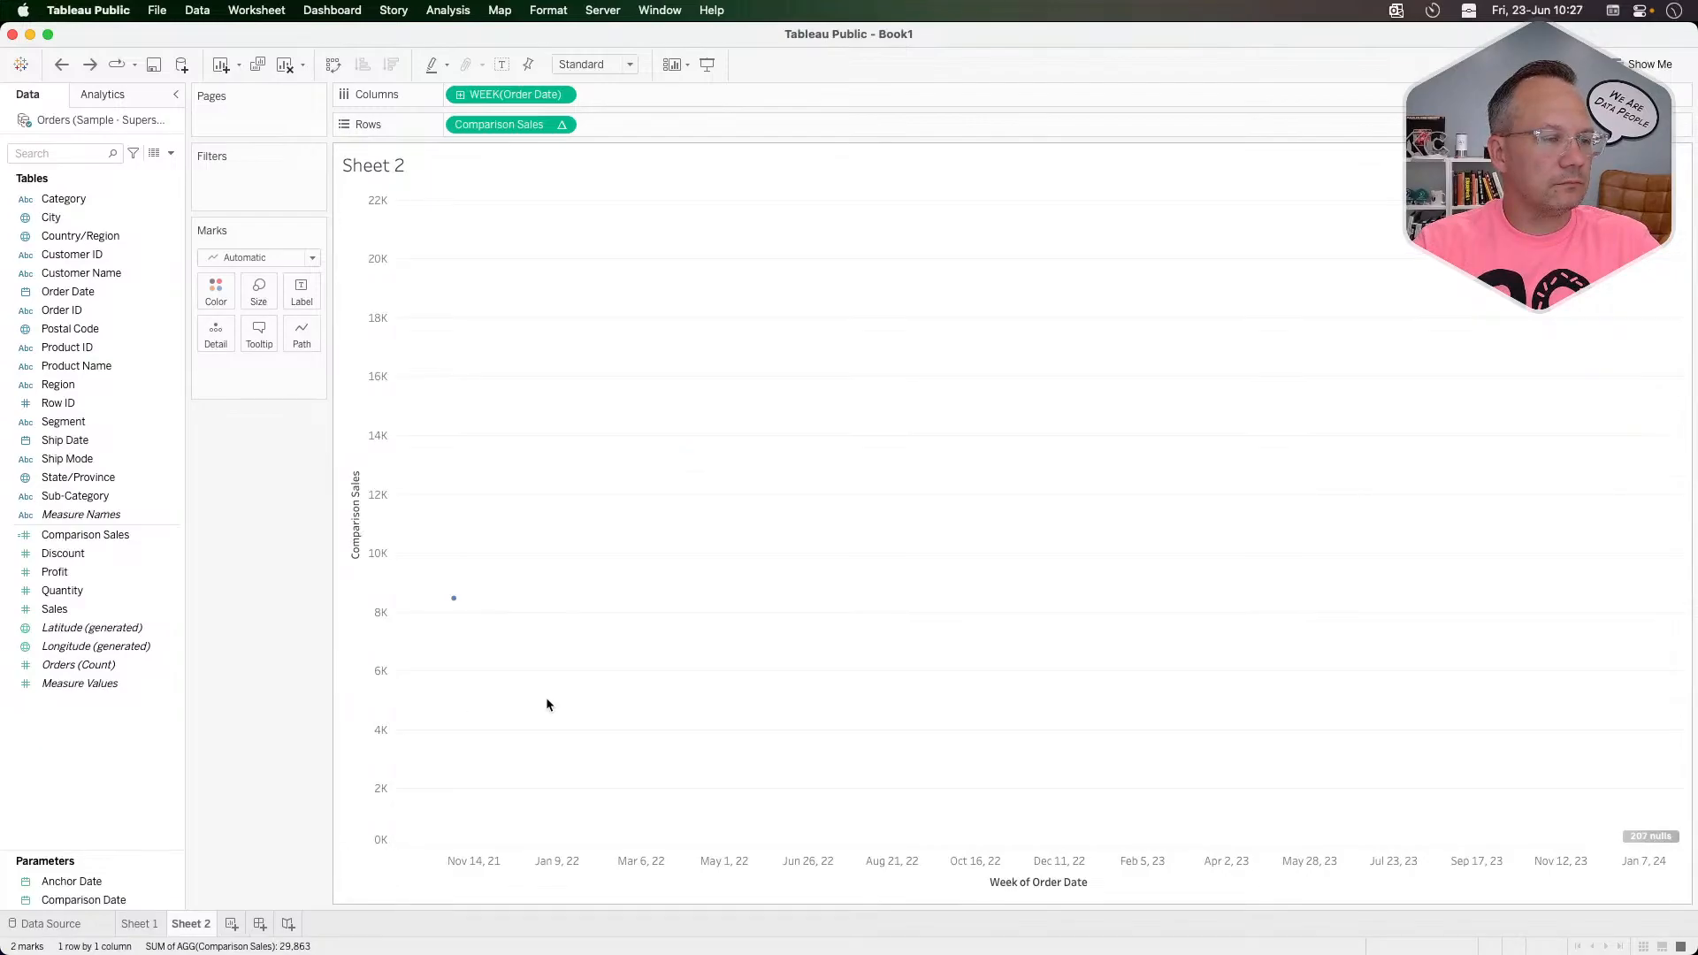
pyautogui.rightClick(547, 699)
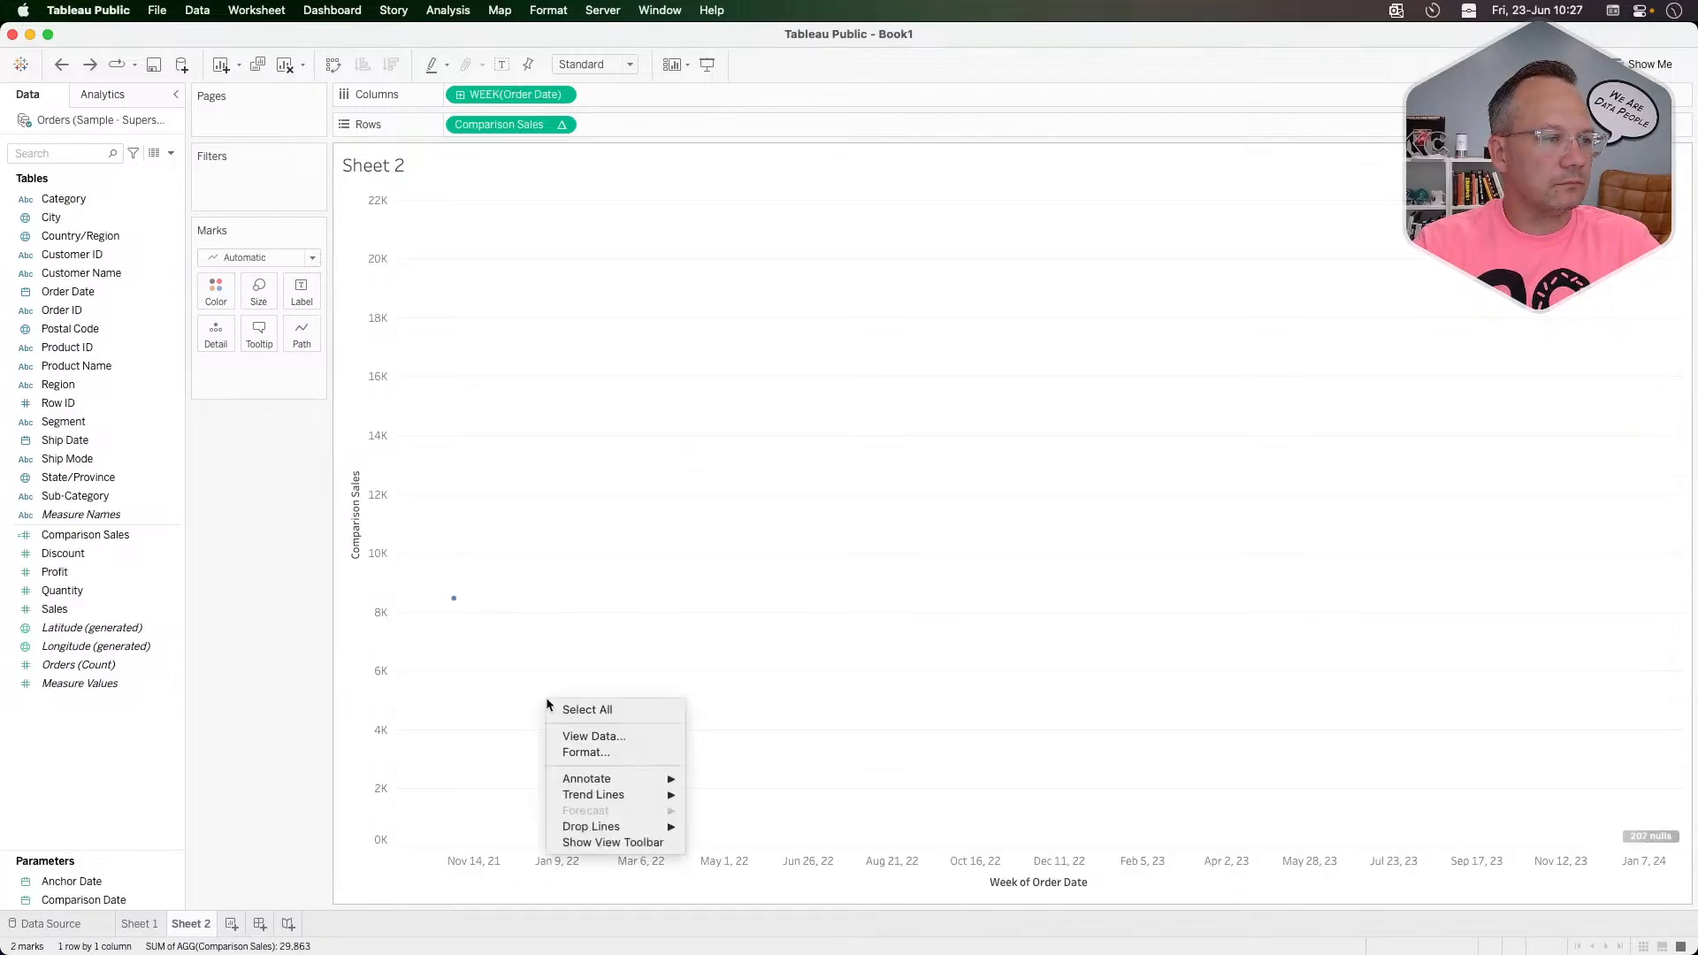
pyautogui.click(613, 753)
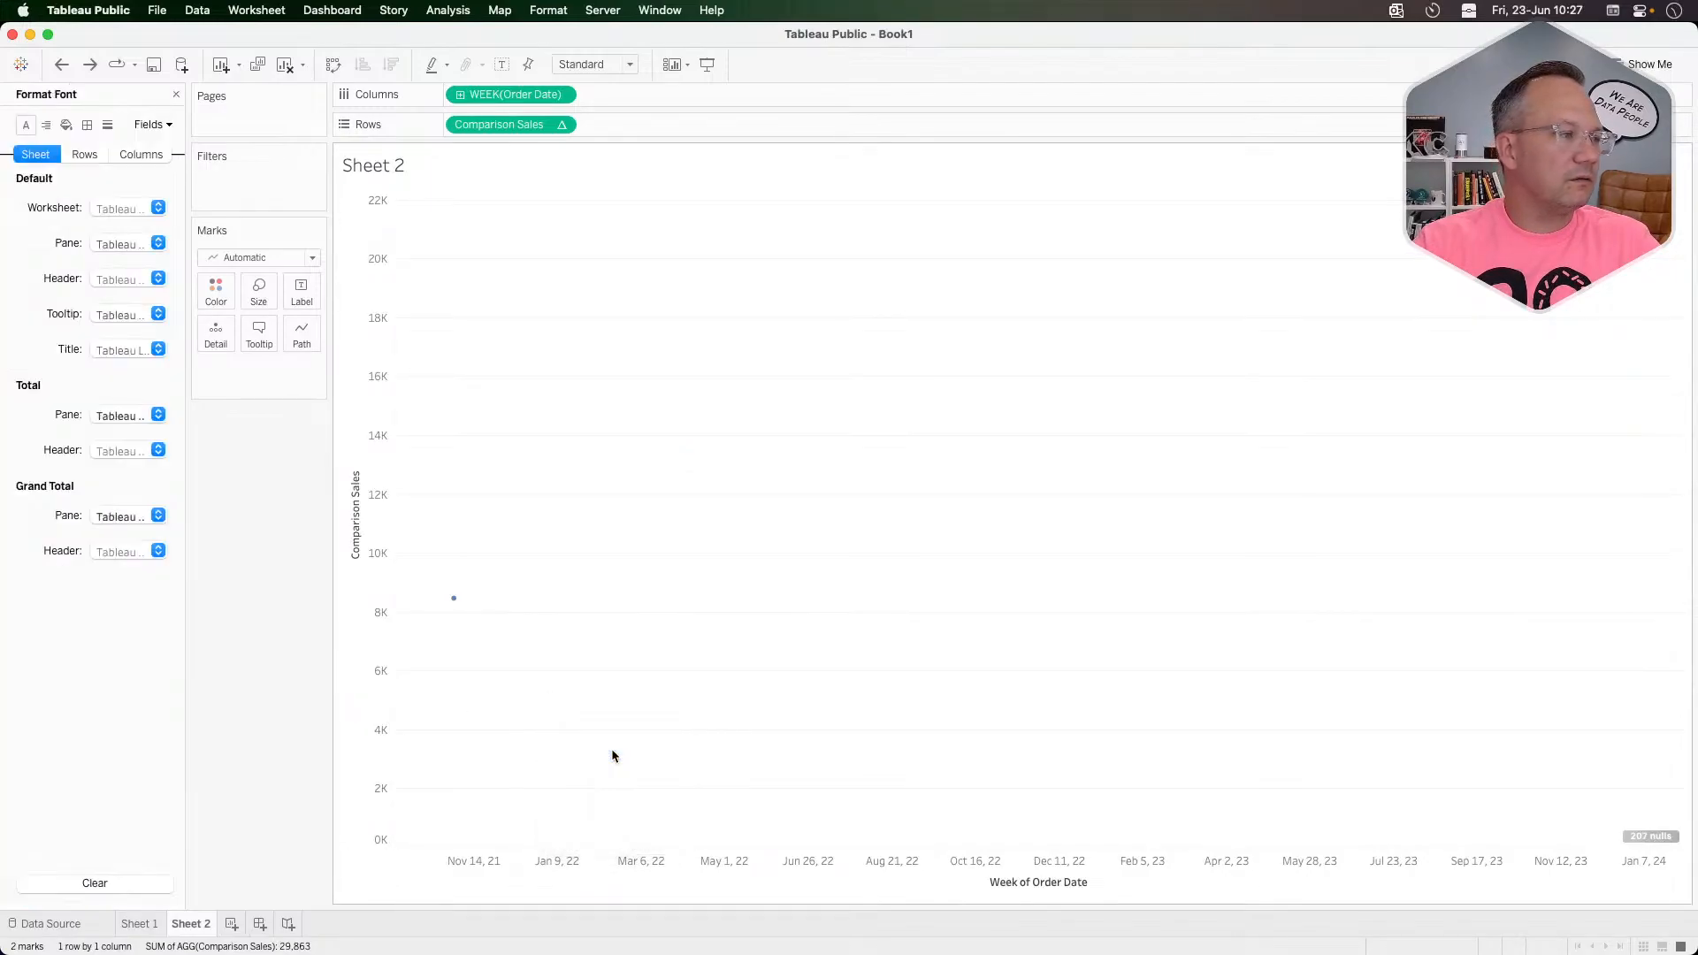
pyautogui.click(46, 125)
pyautogui.click(25, 125)
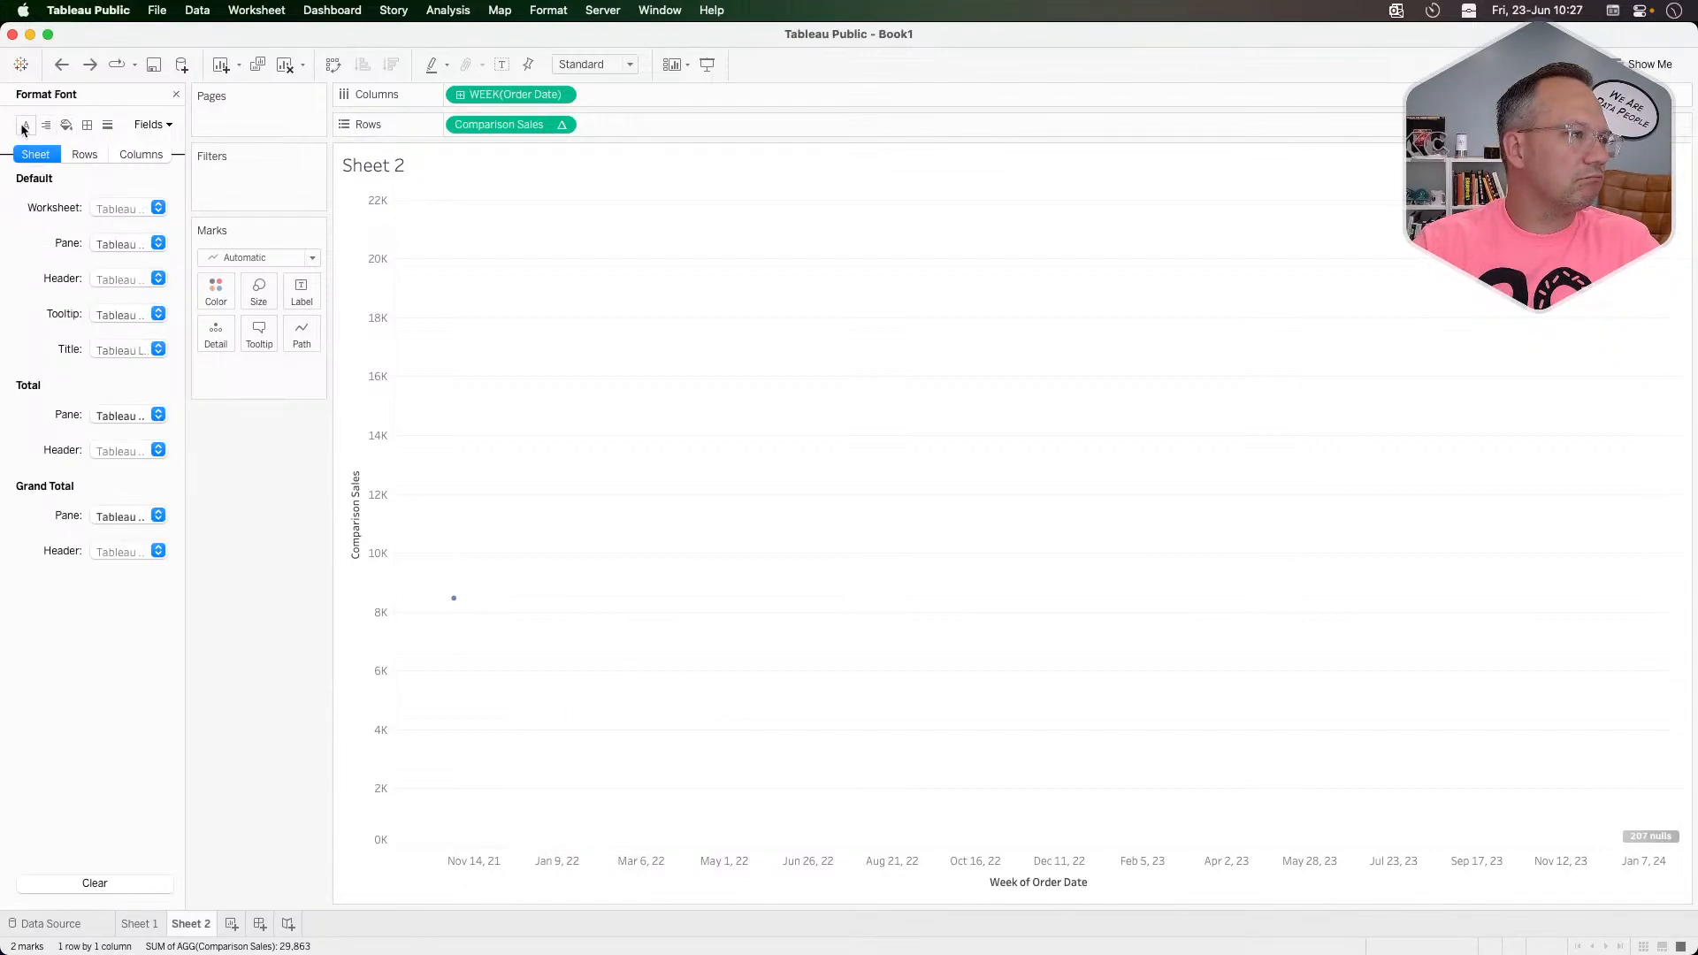
# Step: Filter the null values out of the Comparison Sales axis on Sheet 2, and undo the last Comparison Date change
pyautogui.click(1636, 837)
pyautogui.click(777, 493)
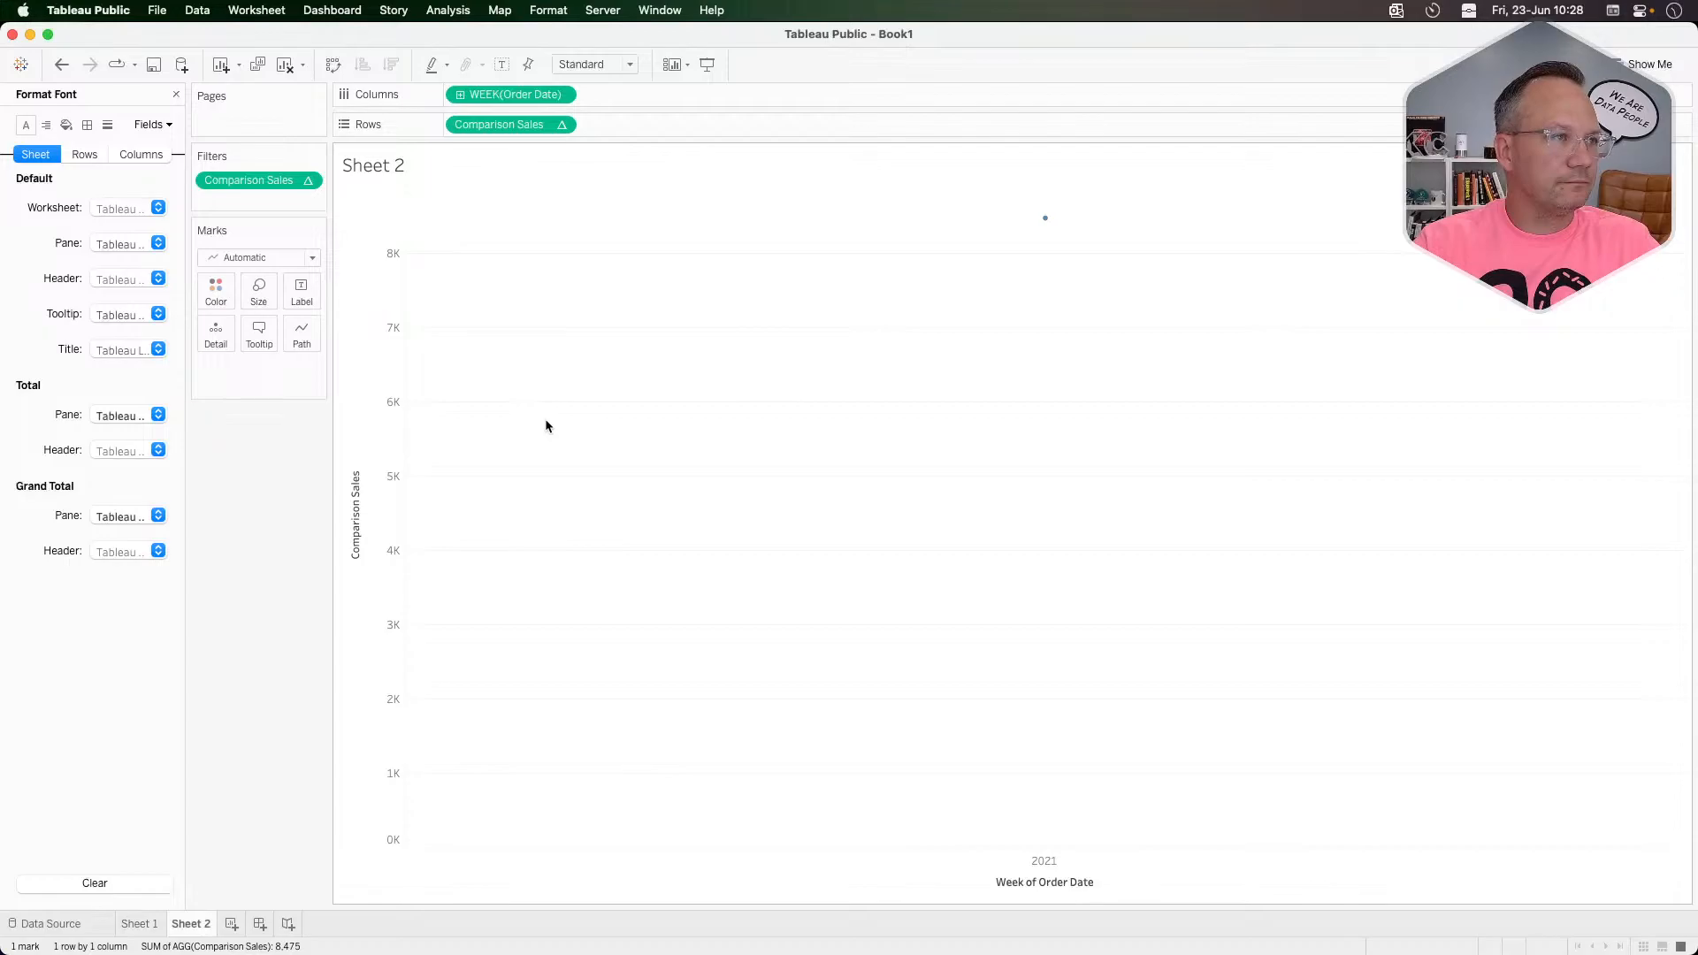
pyautogui.press('super+z')
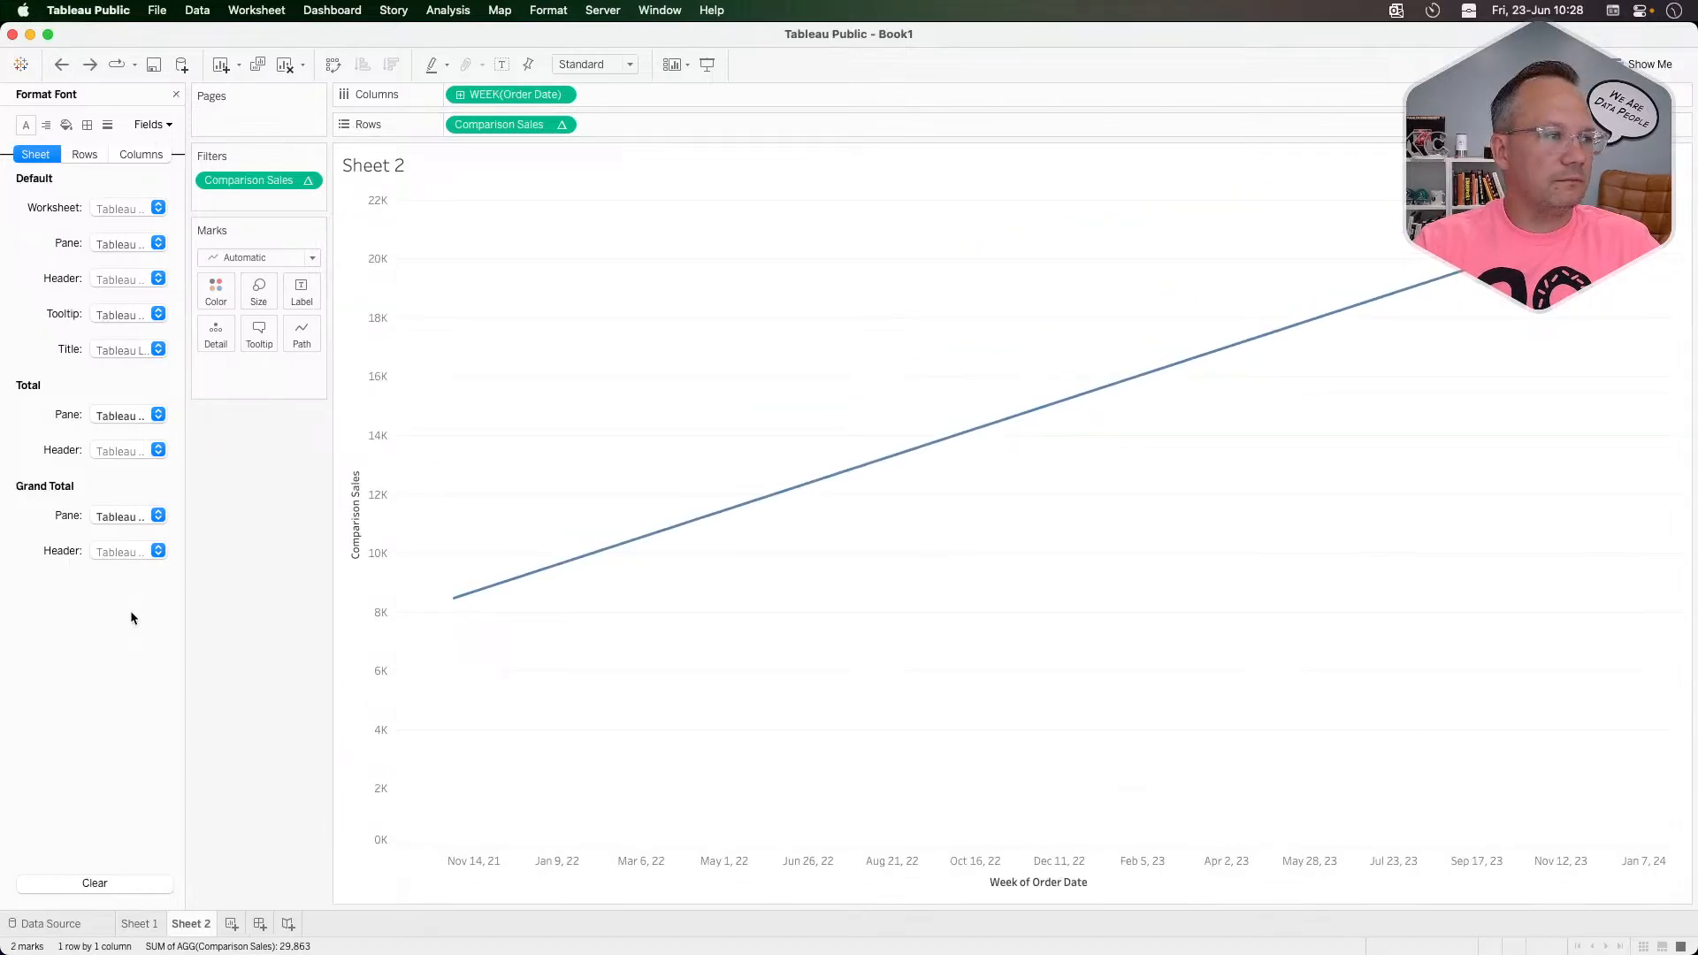
# Step: Try filtering the null Comparison Sales values out of the Sheet 1 chart, and undo the filter
pyautogui.click(140, 924)
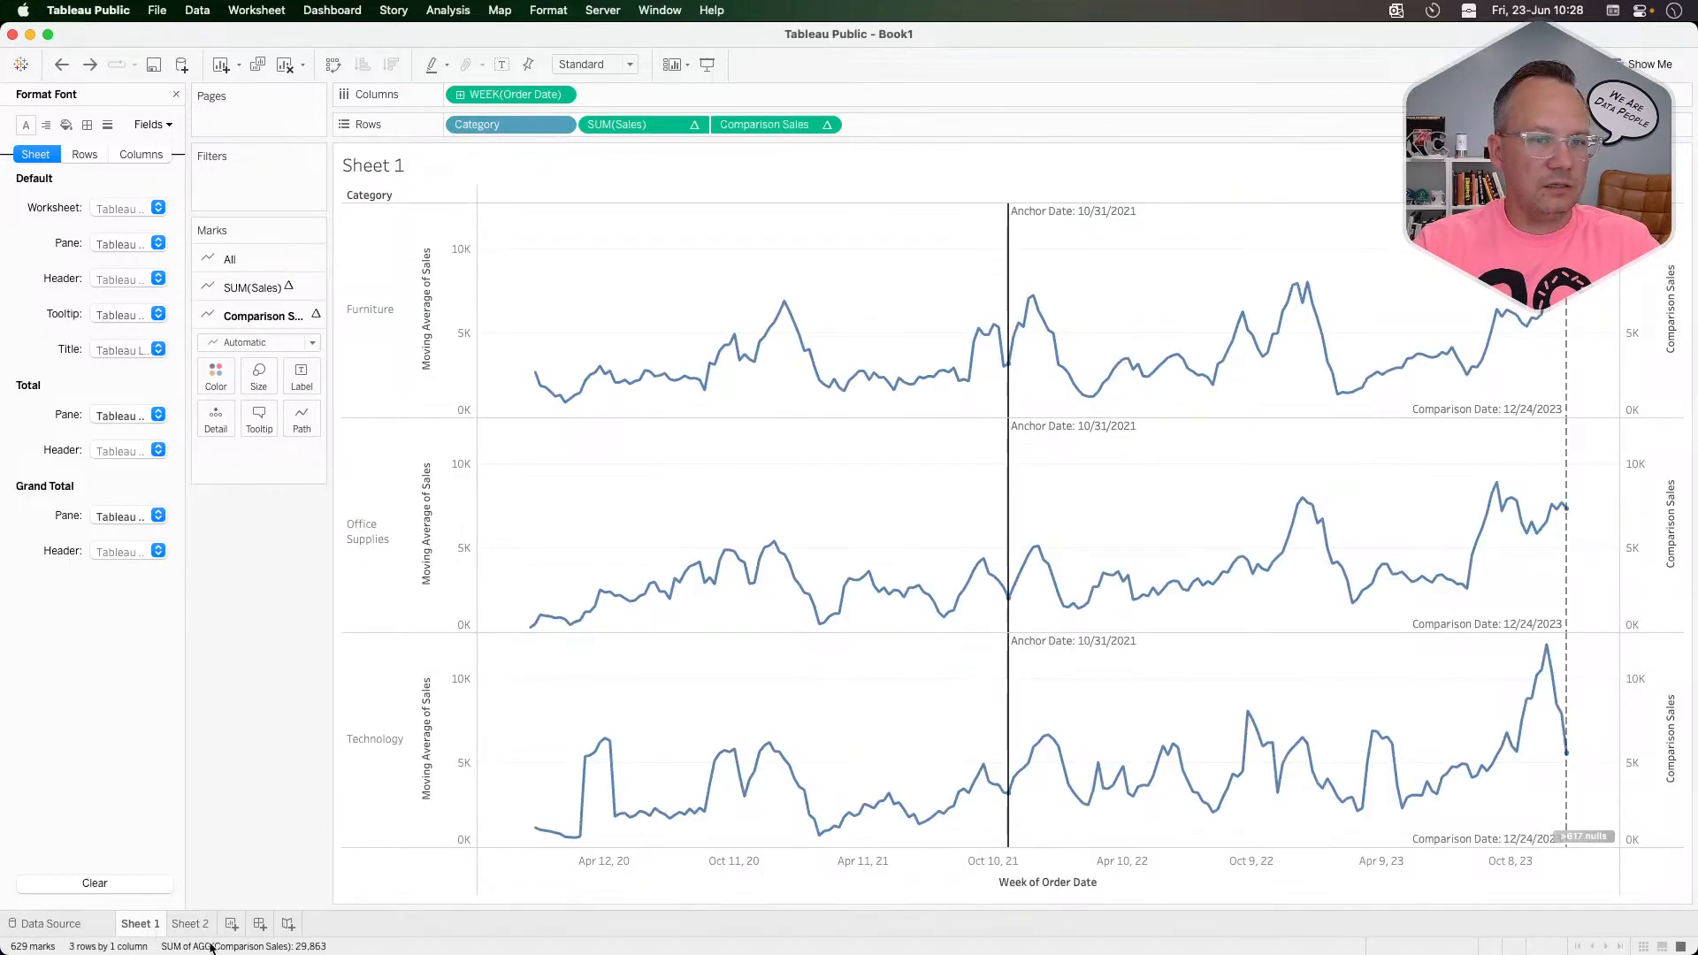
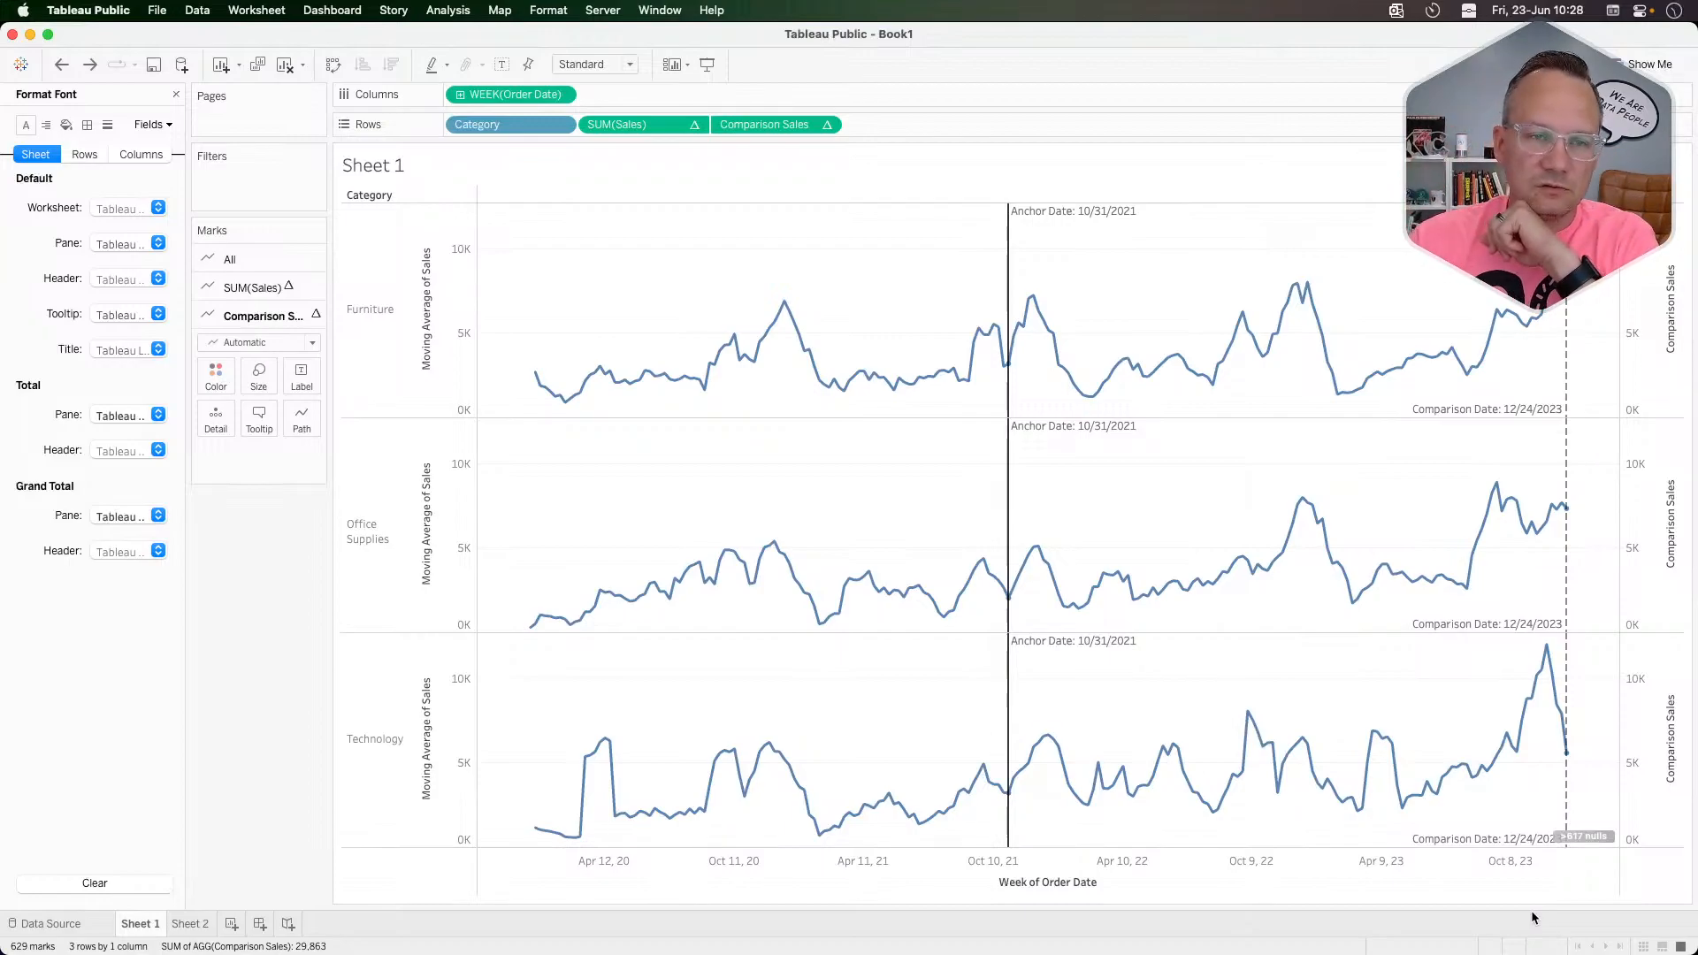
pyautogui.click(1601, 838)
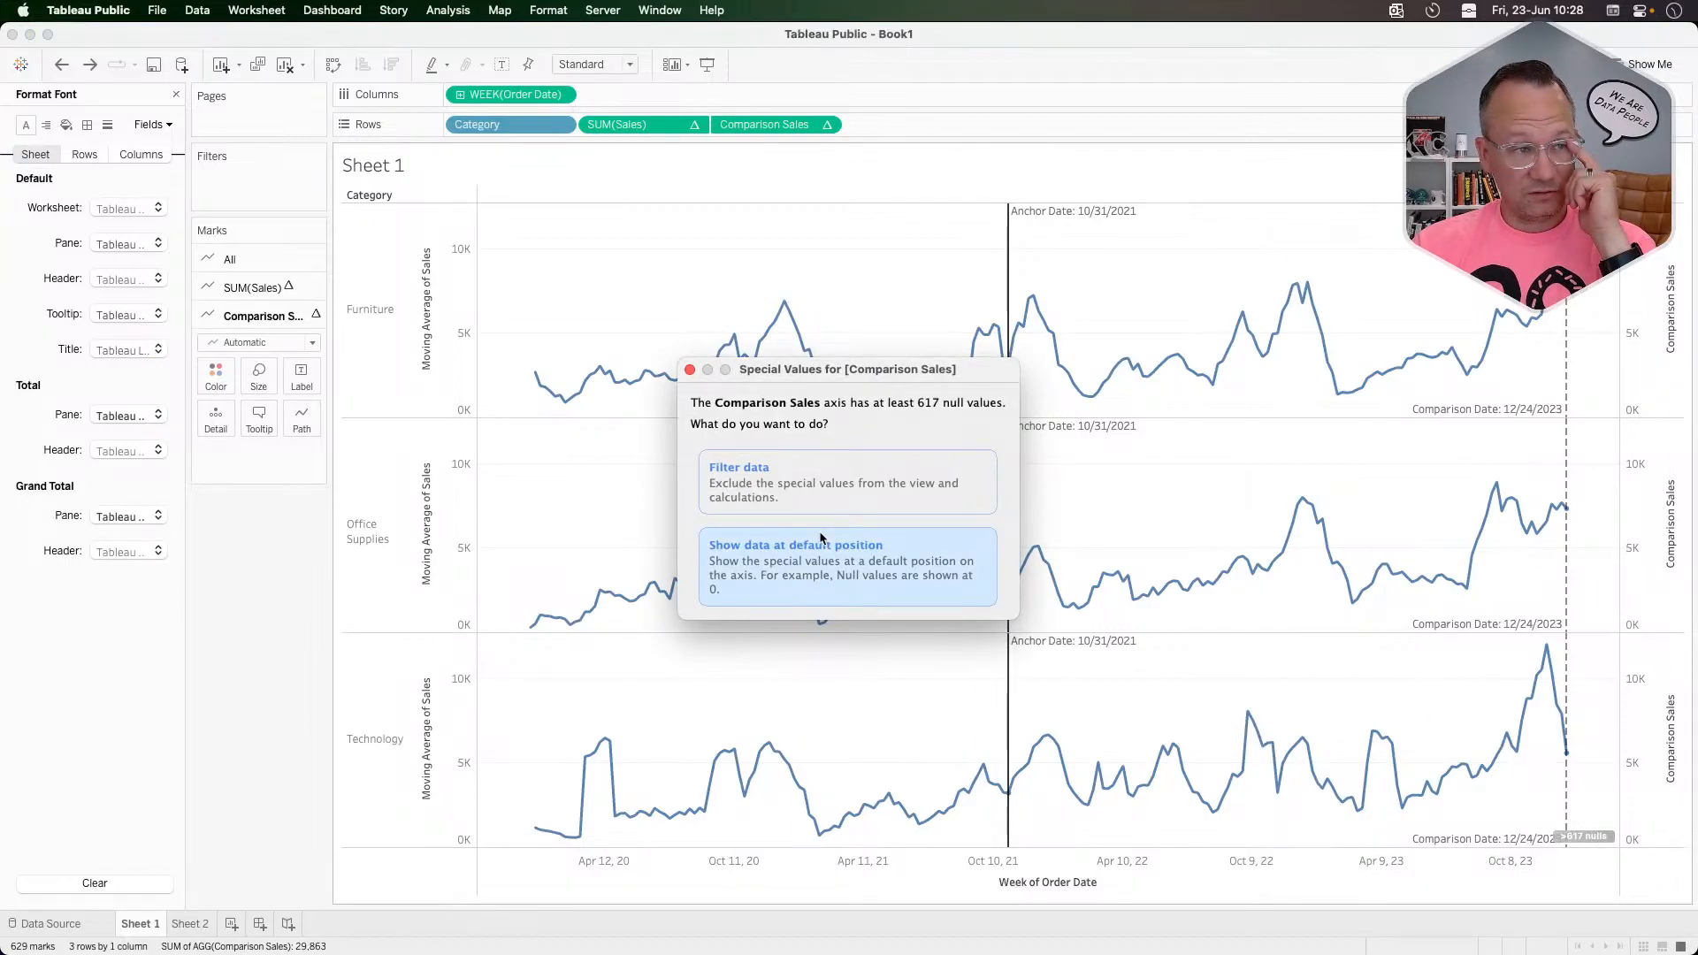
pyautogui.click(817, 472)
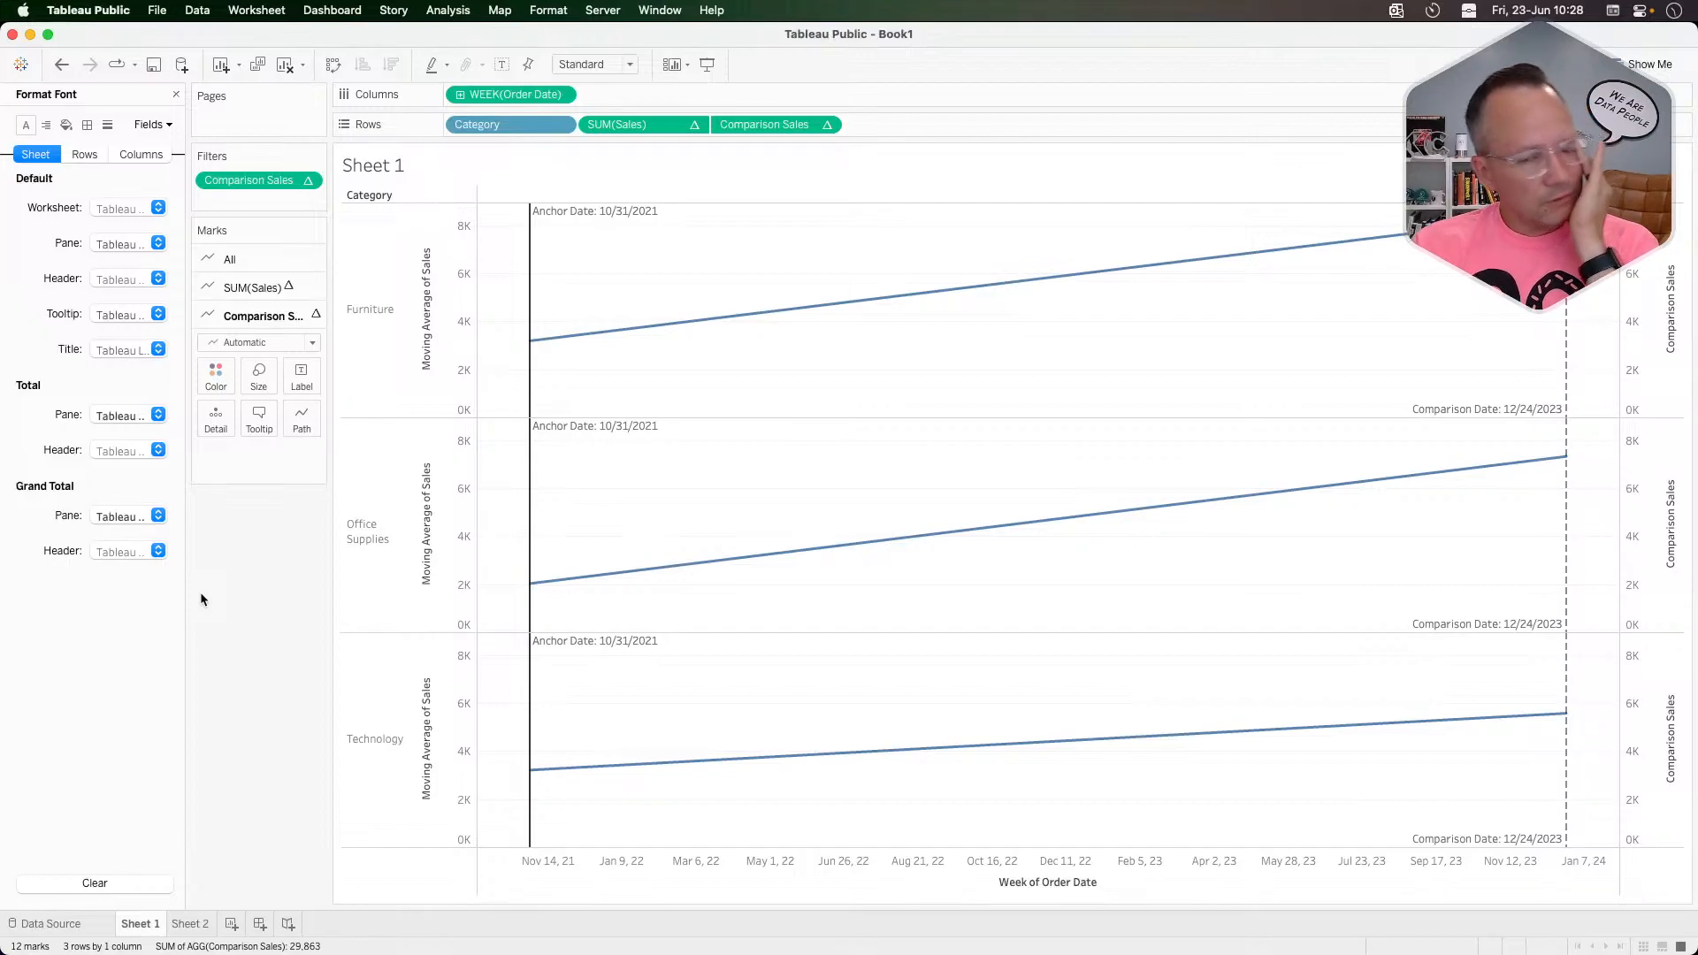
pyautogui.click(63, 69)
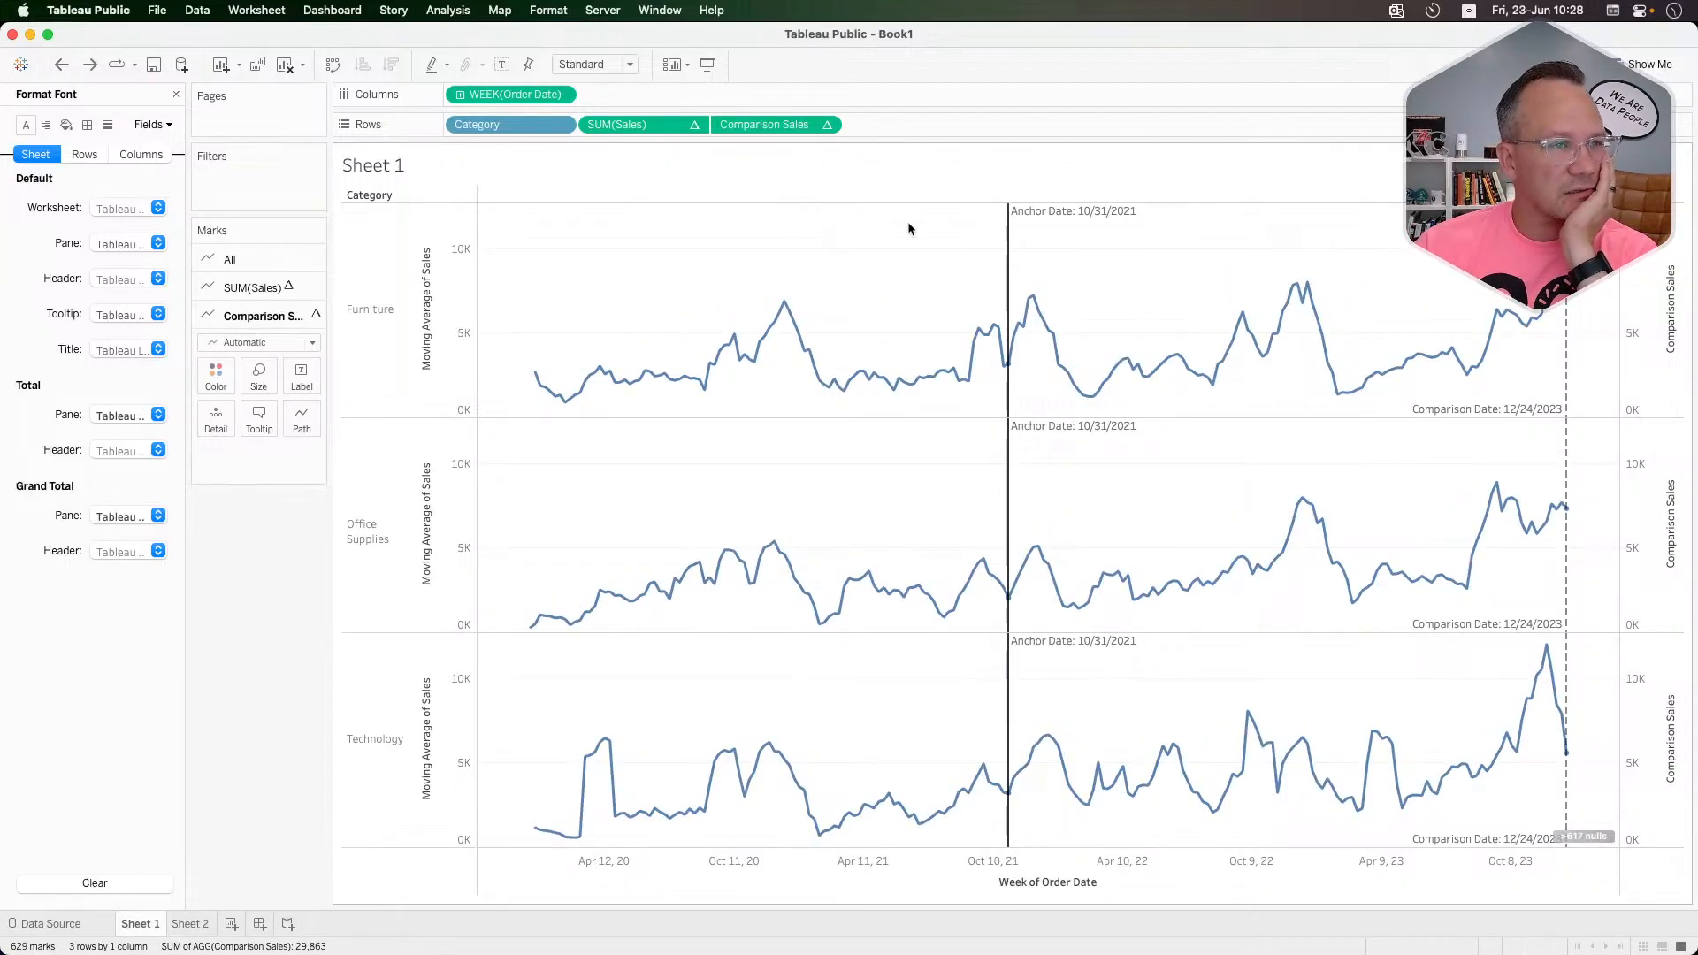
# Step: Try a special filter on Sheet 1's Comparison Sales that keeps only non-null values
pyautogui.click(826, 125)
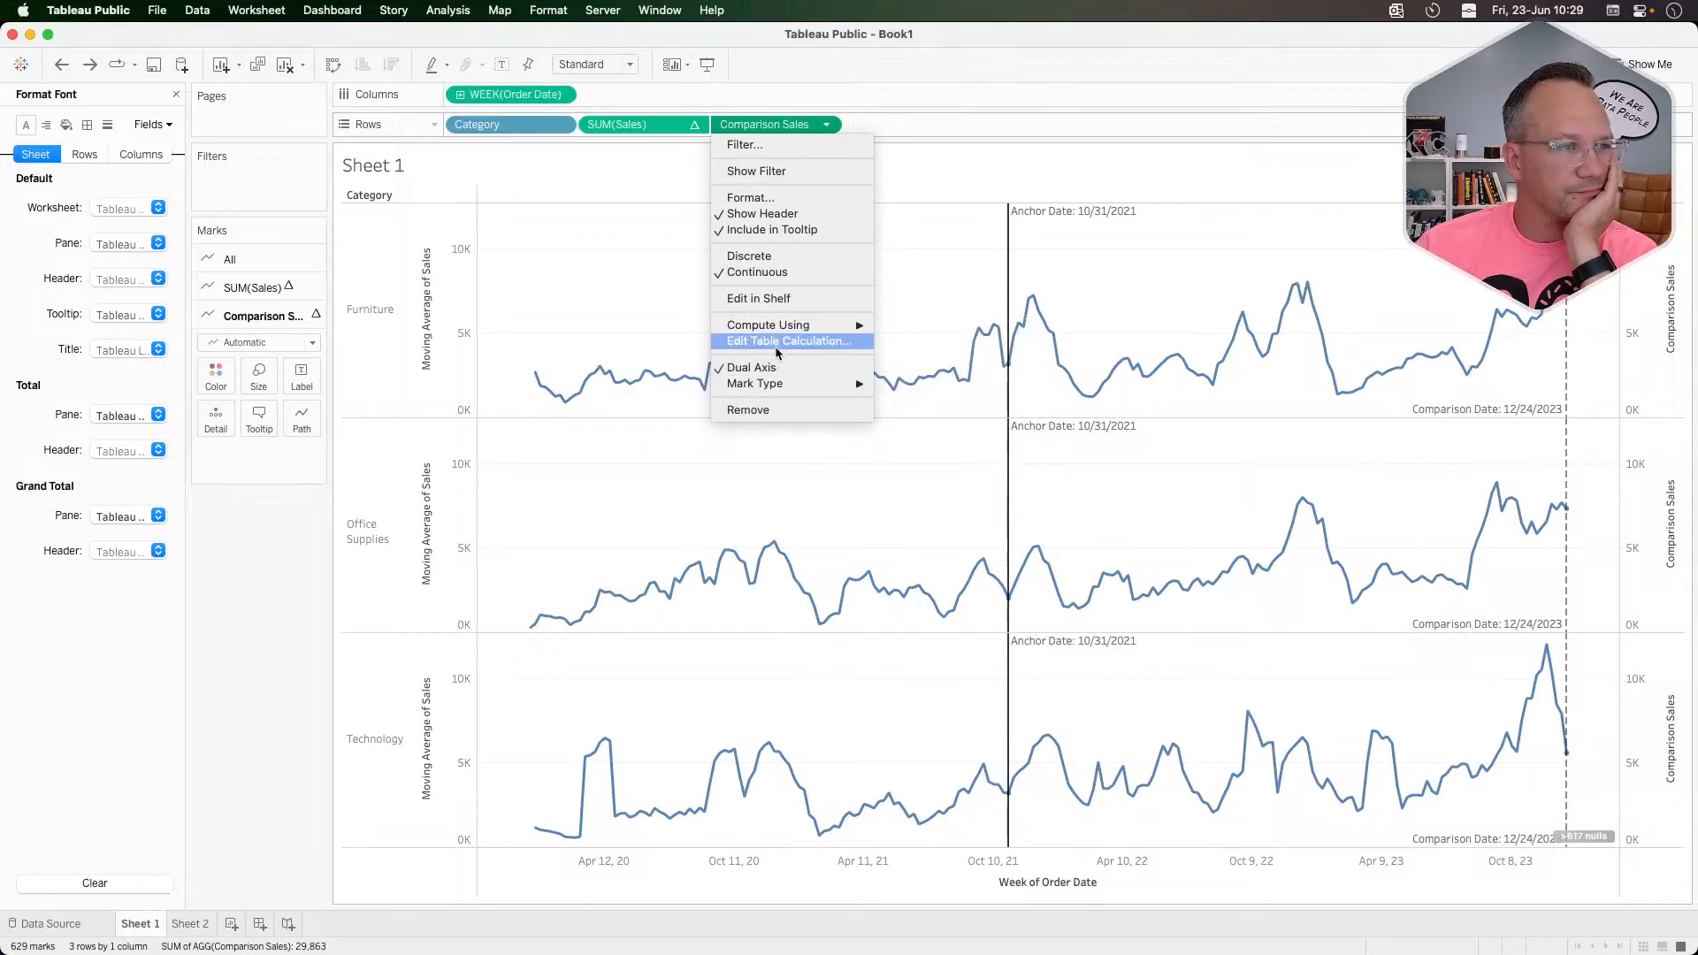
pyautogui.click(757, 147)
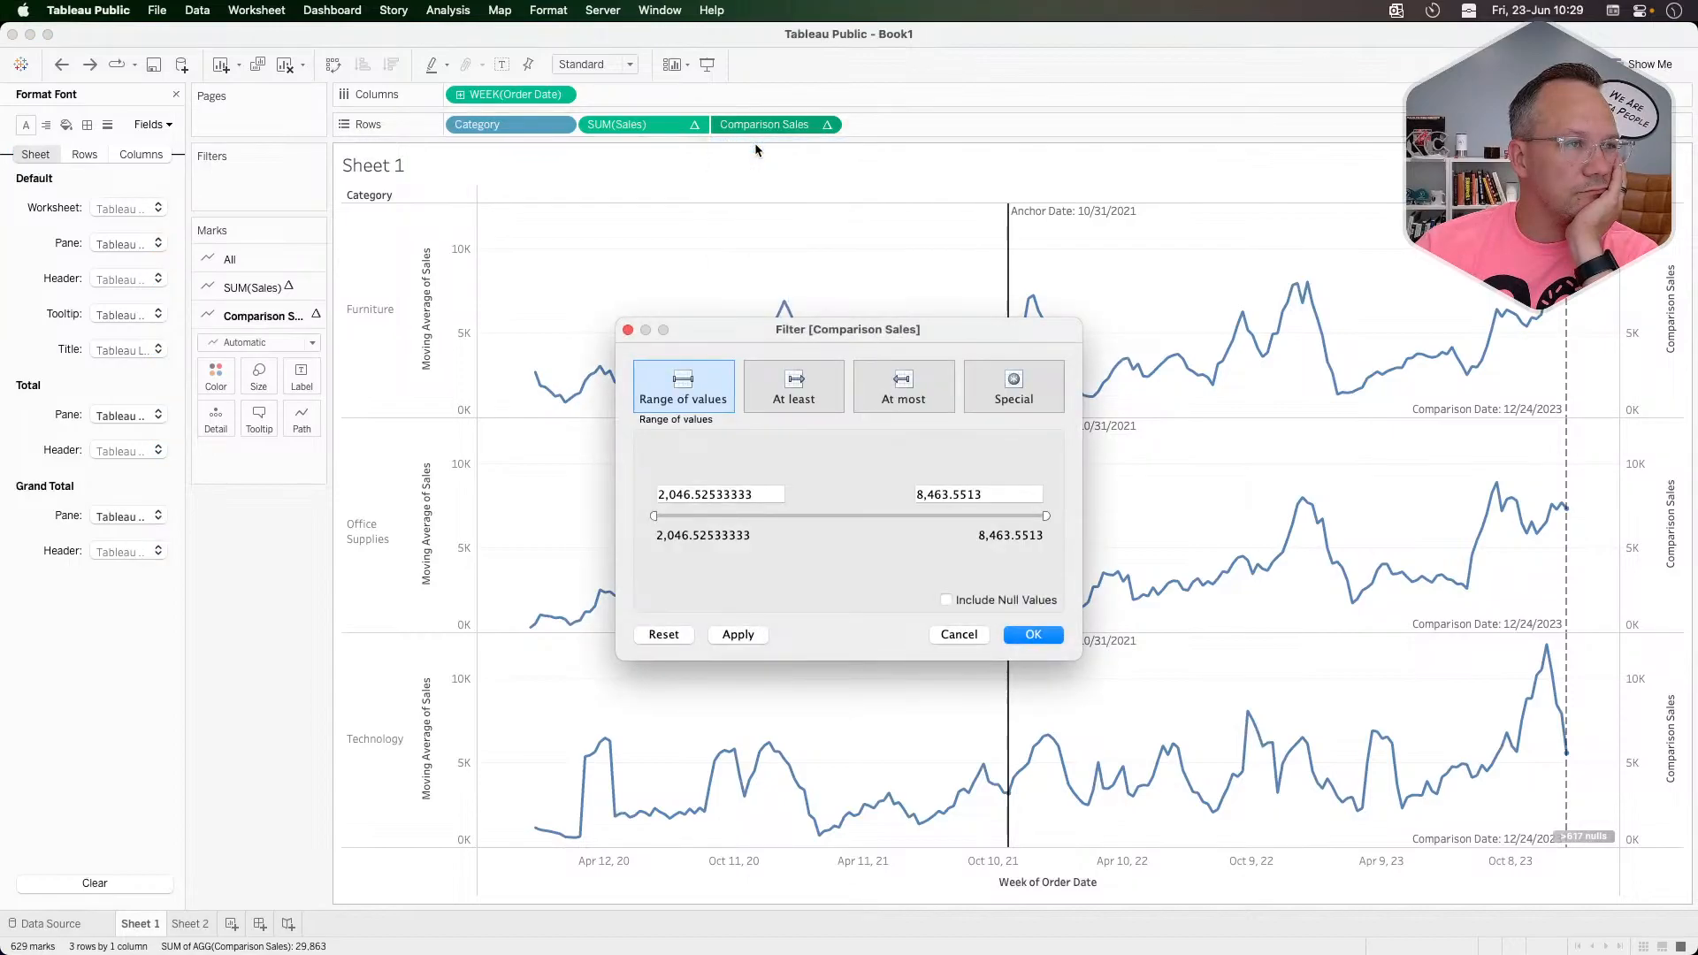
pyautogui.click(1006, 386)
pyautogui.click(695, 469)
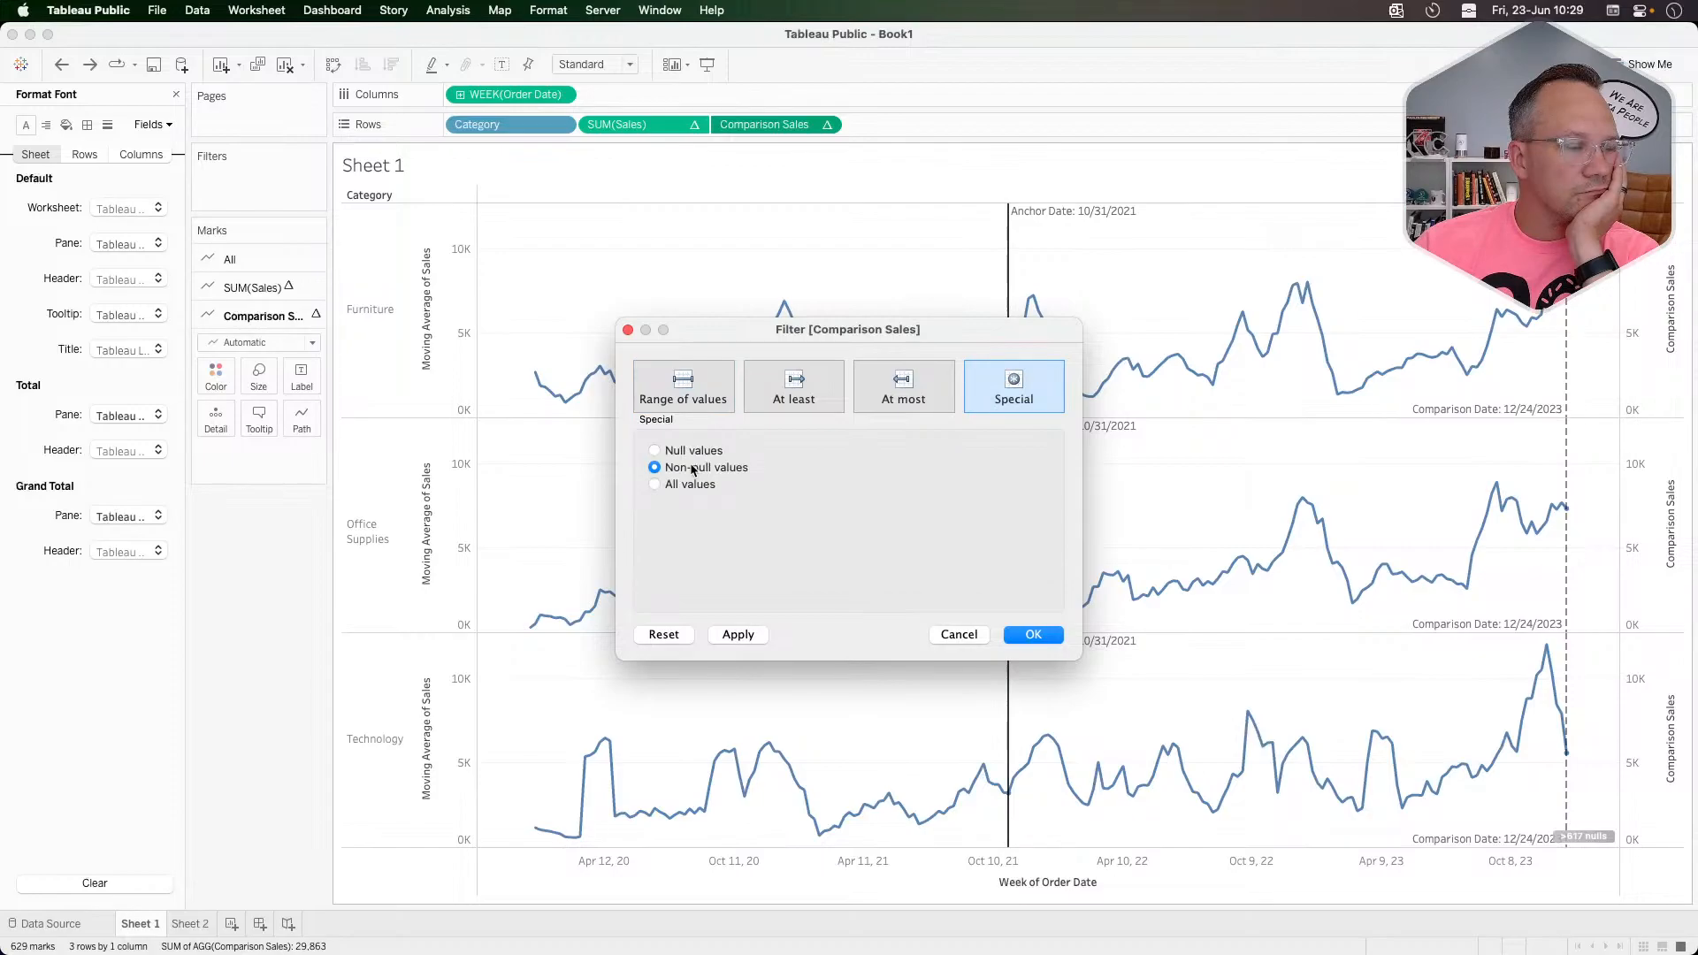
pyautogui.click(738, 635)
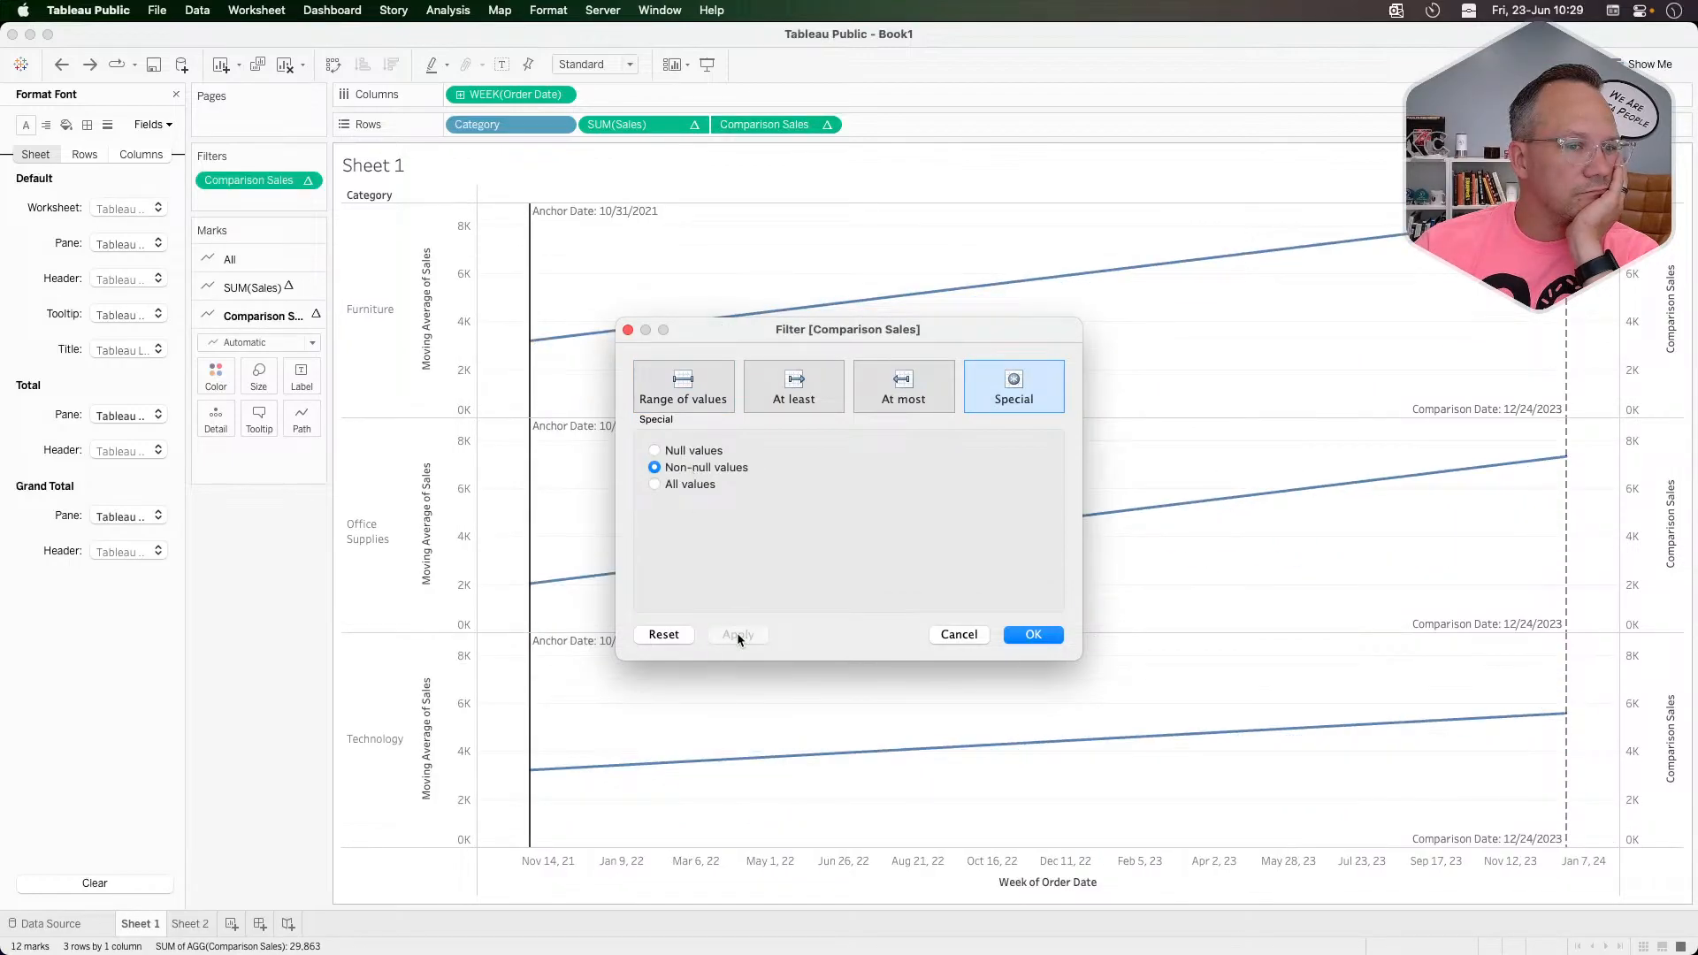
# Step: Set the Comparison Sales special filter to All values and accept it
pyautogui.click(654, 483)
pyautogui.click(739, 635)
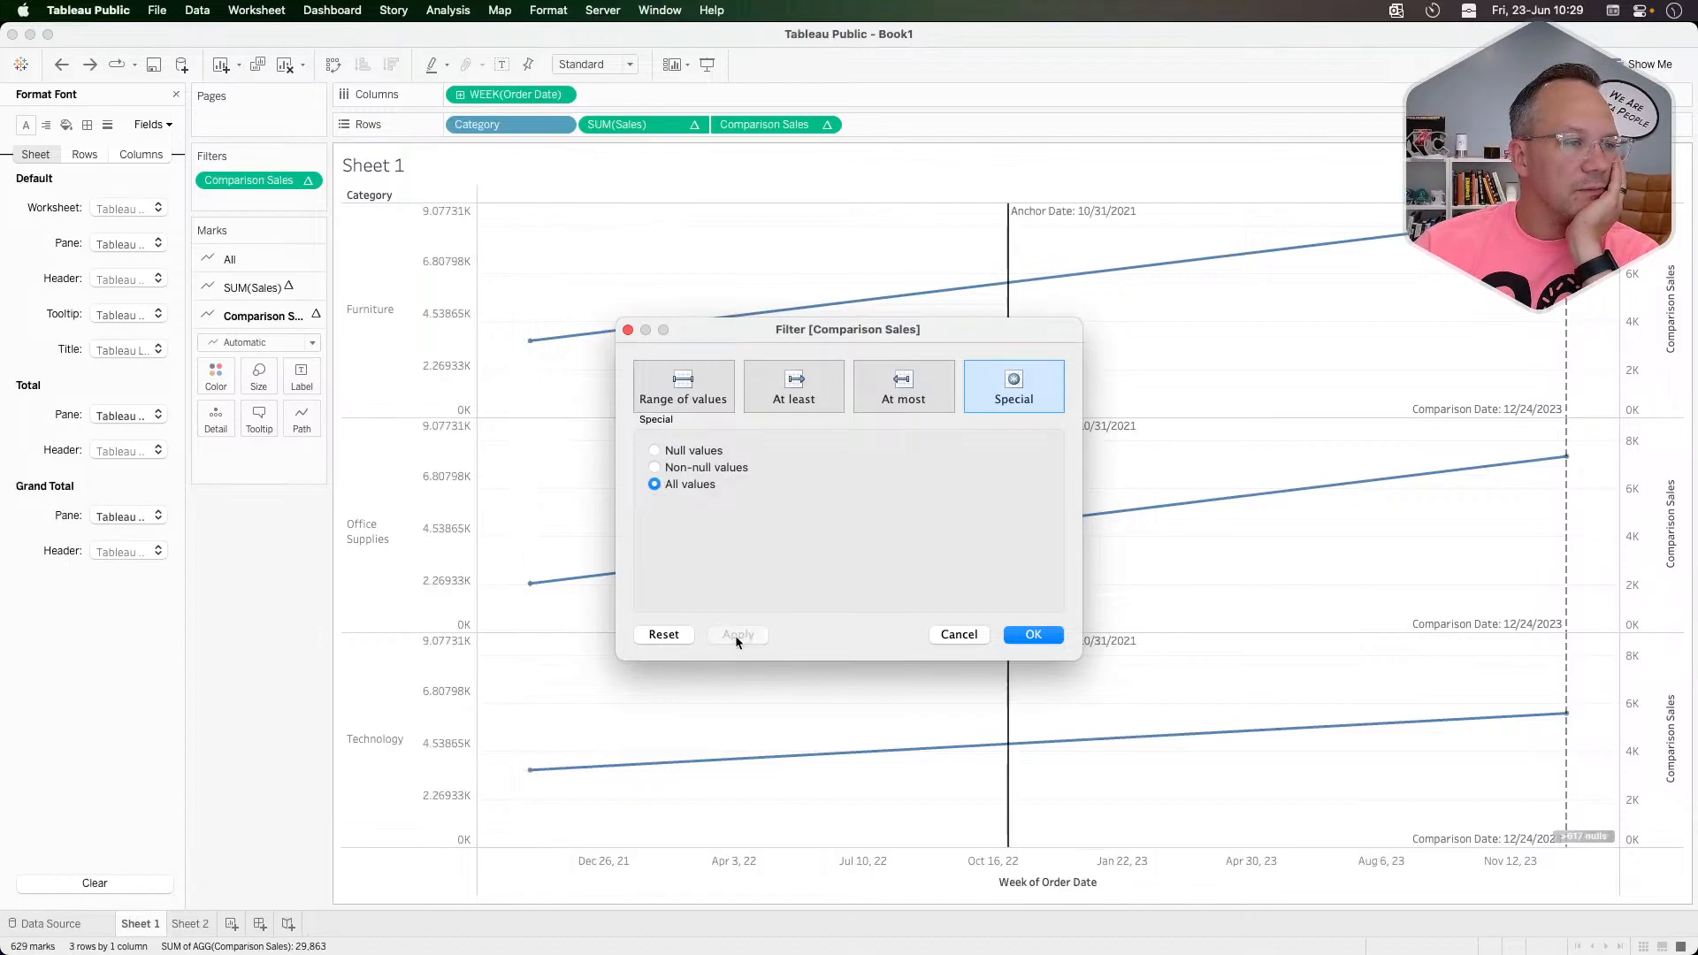
pyautogui.click(1034, 636)
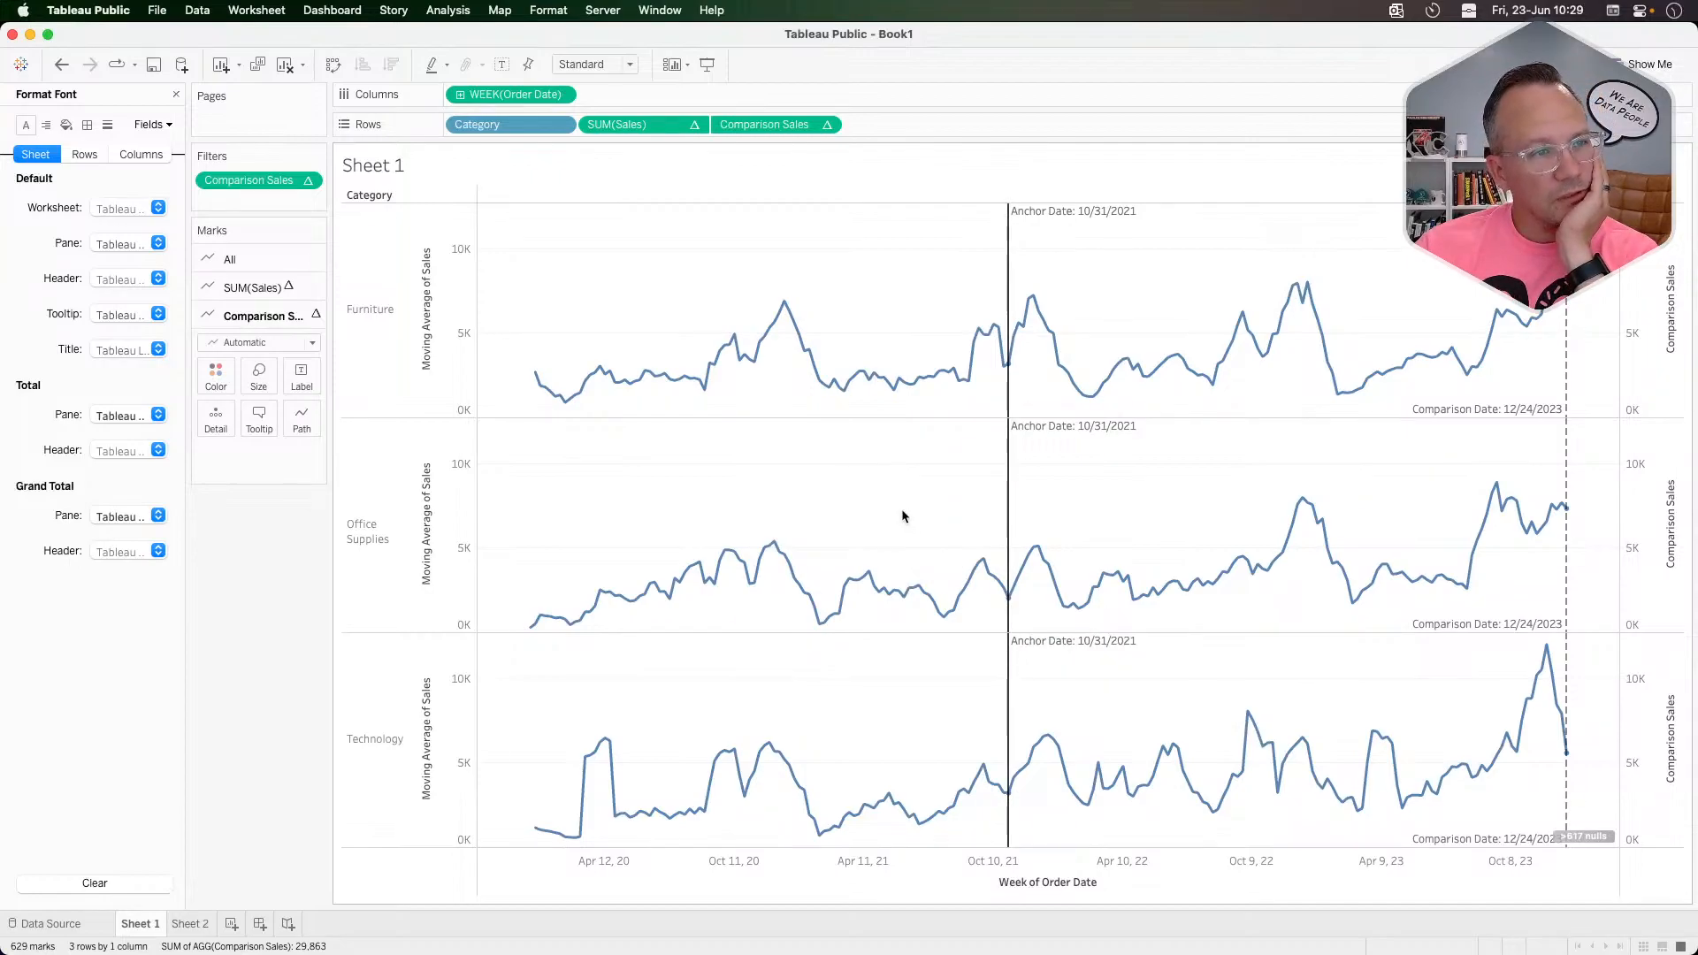
# Step: Close the formatting options and show the null Comparison Sales values at their default position on the axis
pyautogui.moveTo(980, 566)
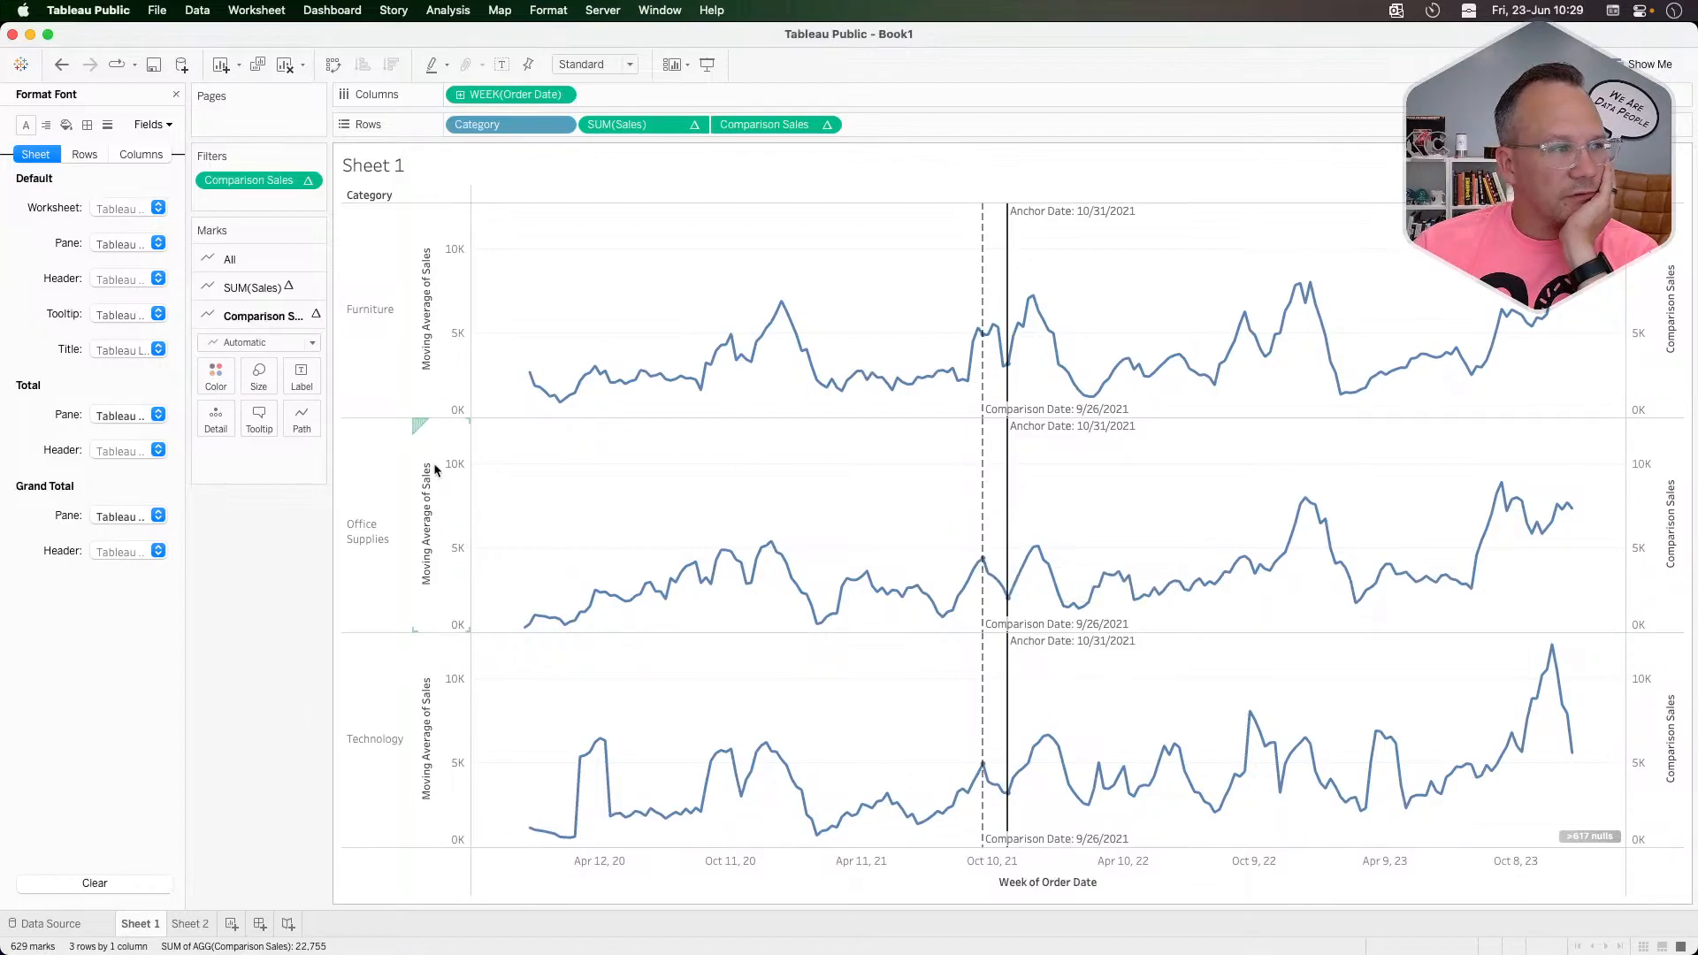
pyautogui.click(175, 94)
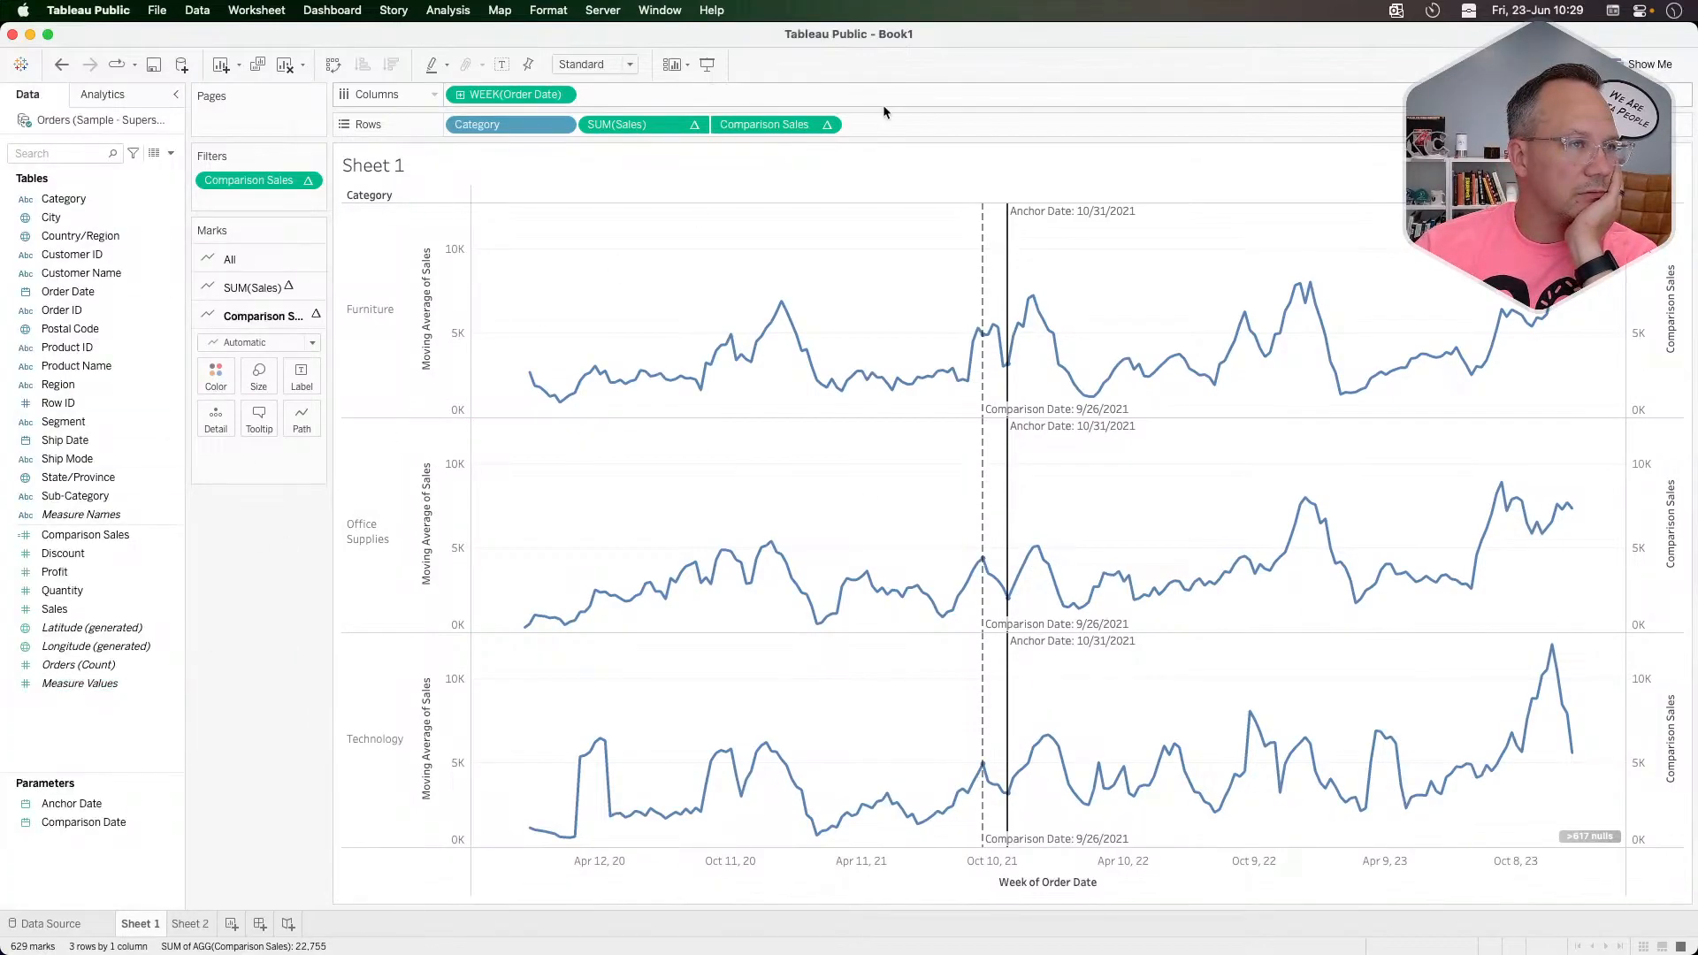
pyautogui.click(828, 126)
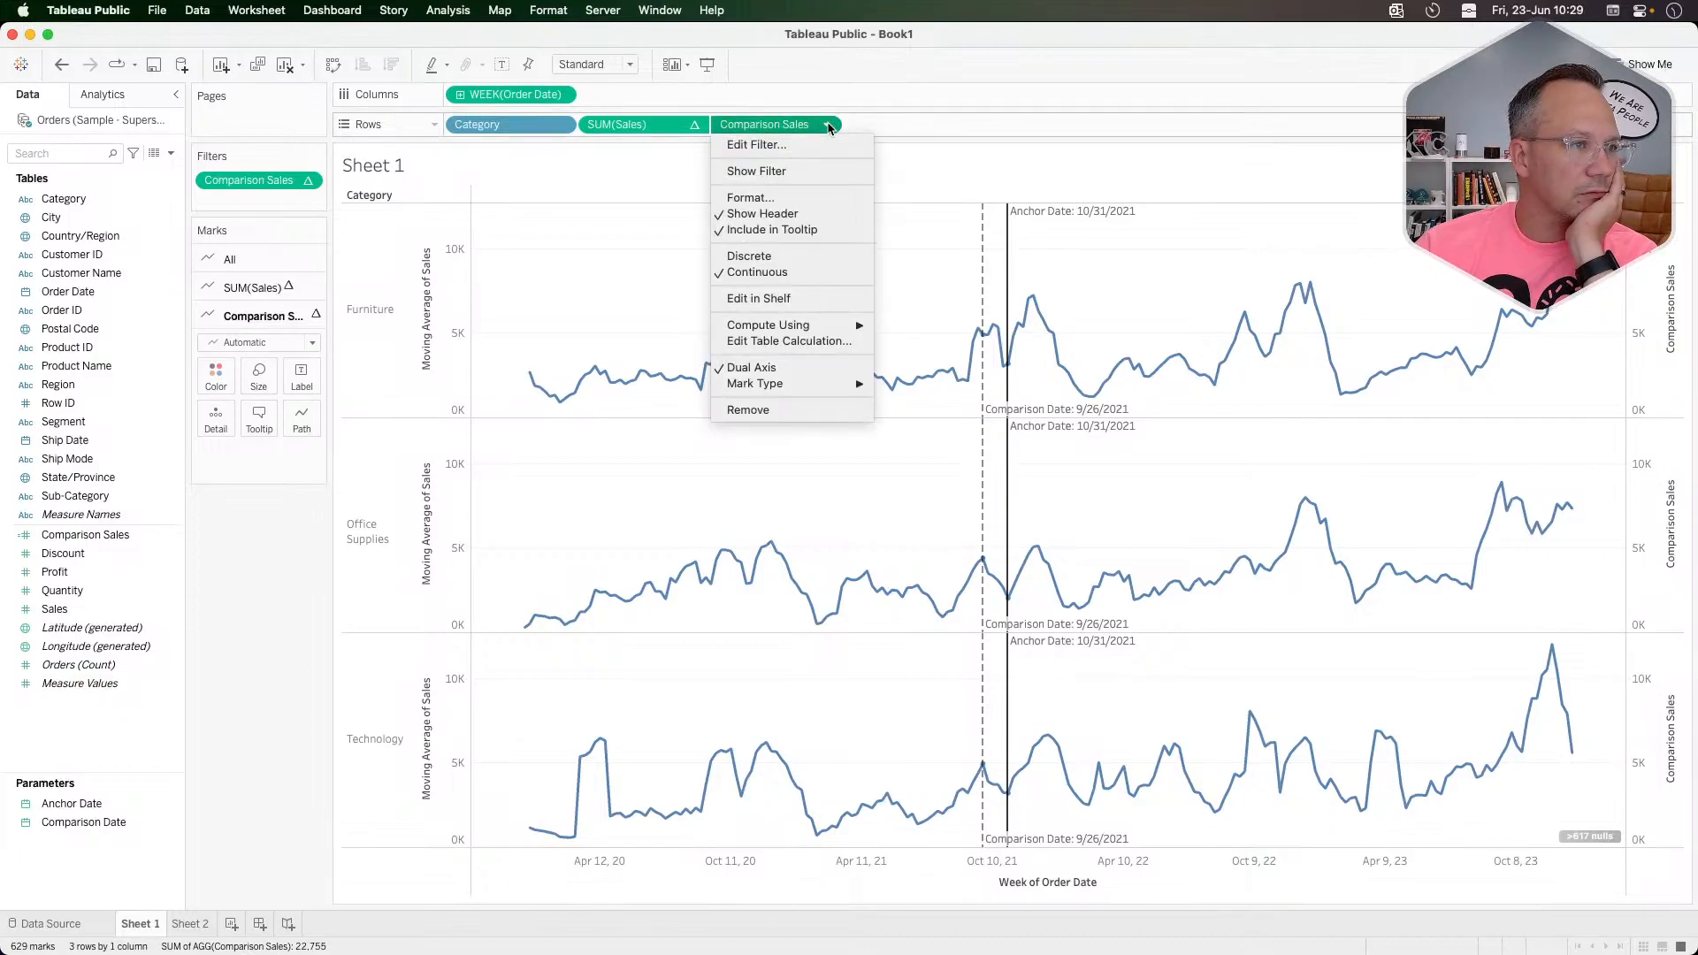
pyautogui.click(828, 126)
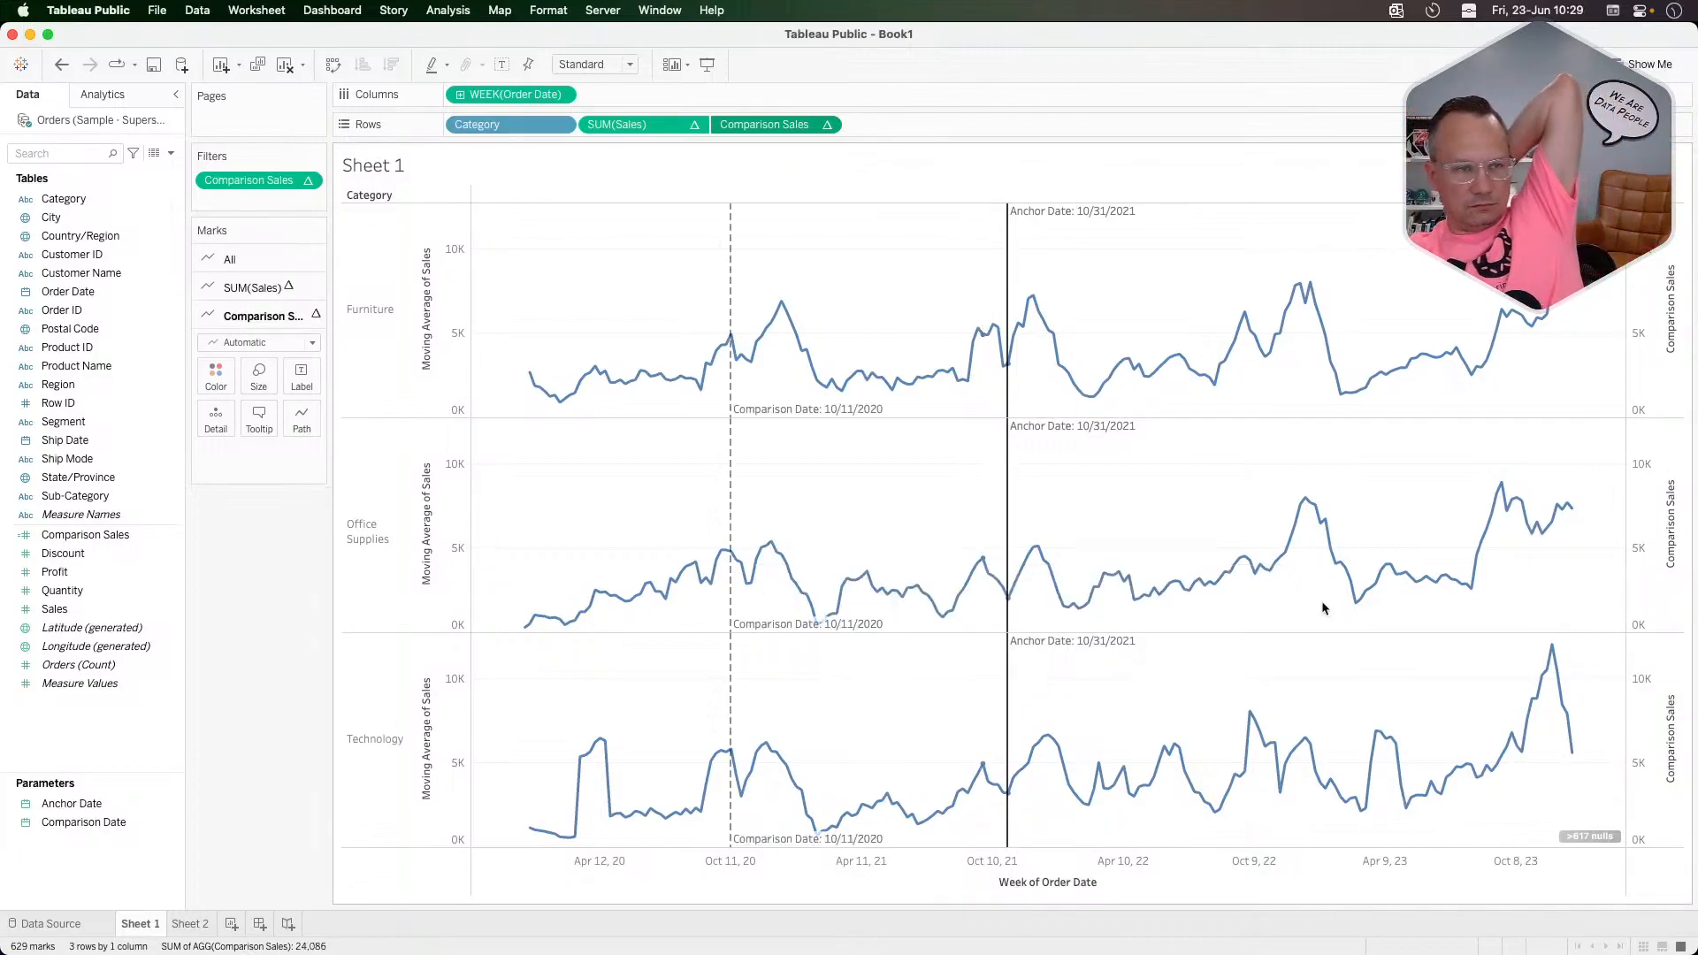
pyautogui.click(1540, 791)
pyautogui.click(1586, 835)
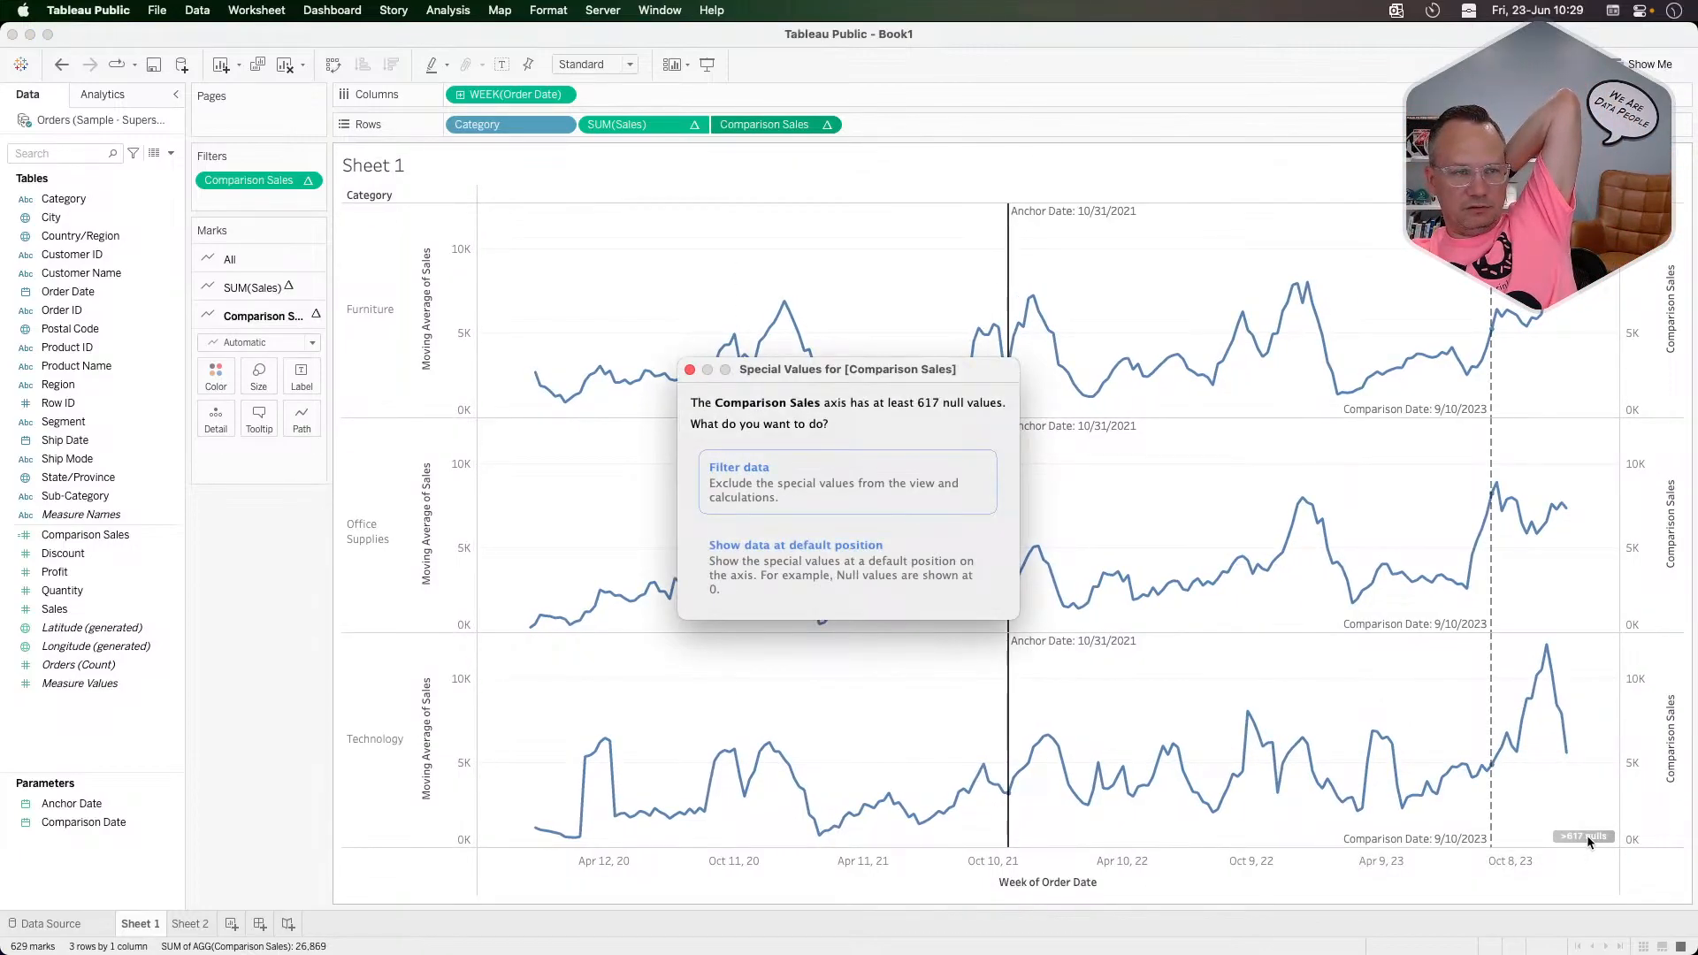
pyautogui.click(867, 577)
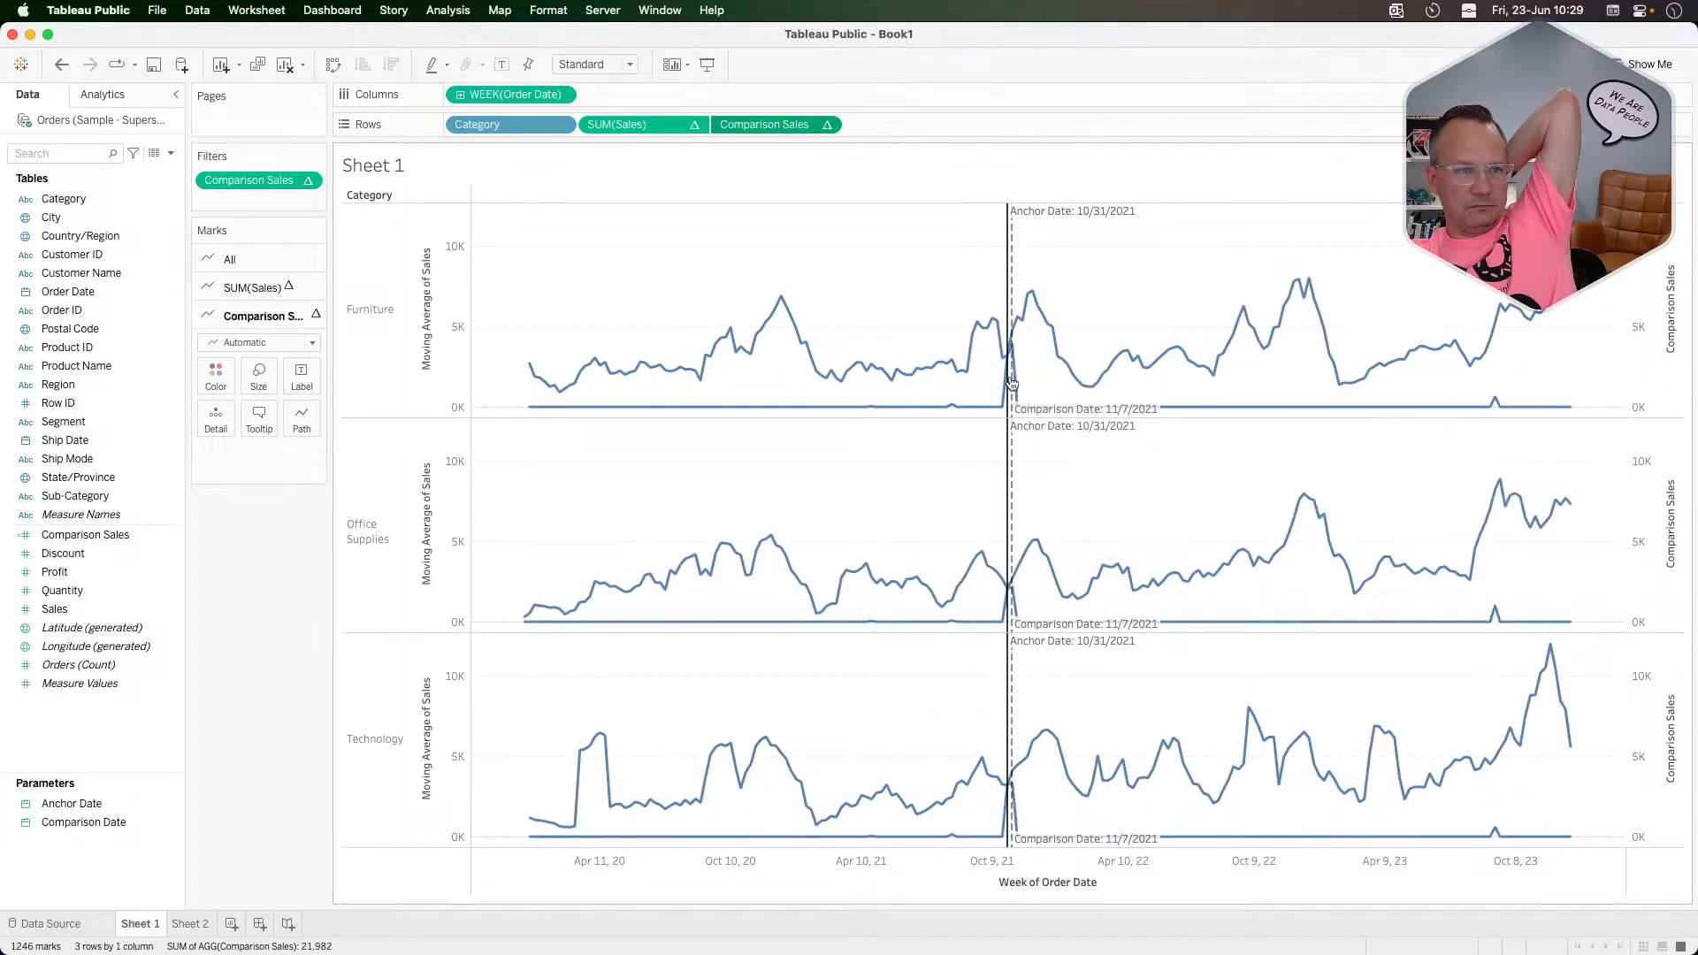
pyautogui.moveTo(1009, 372)
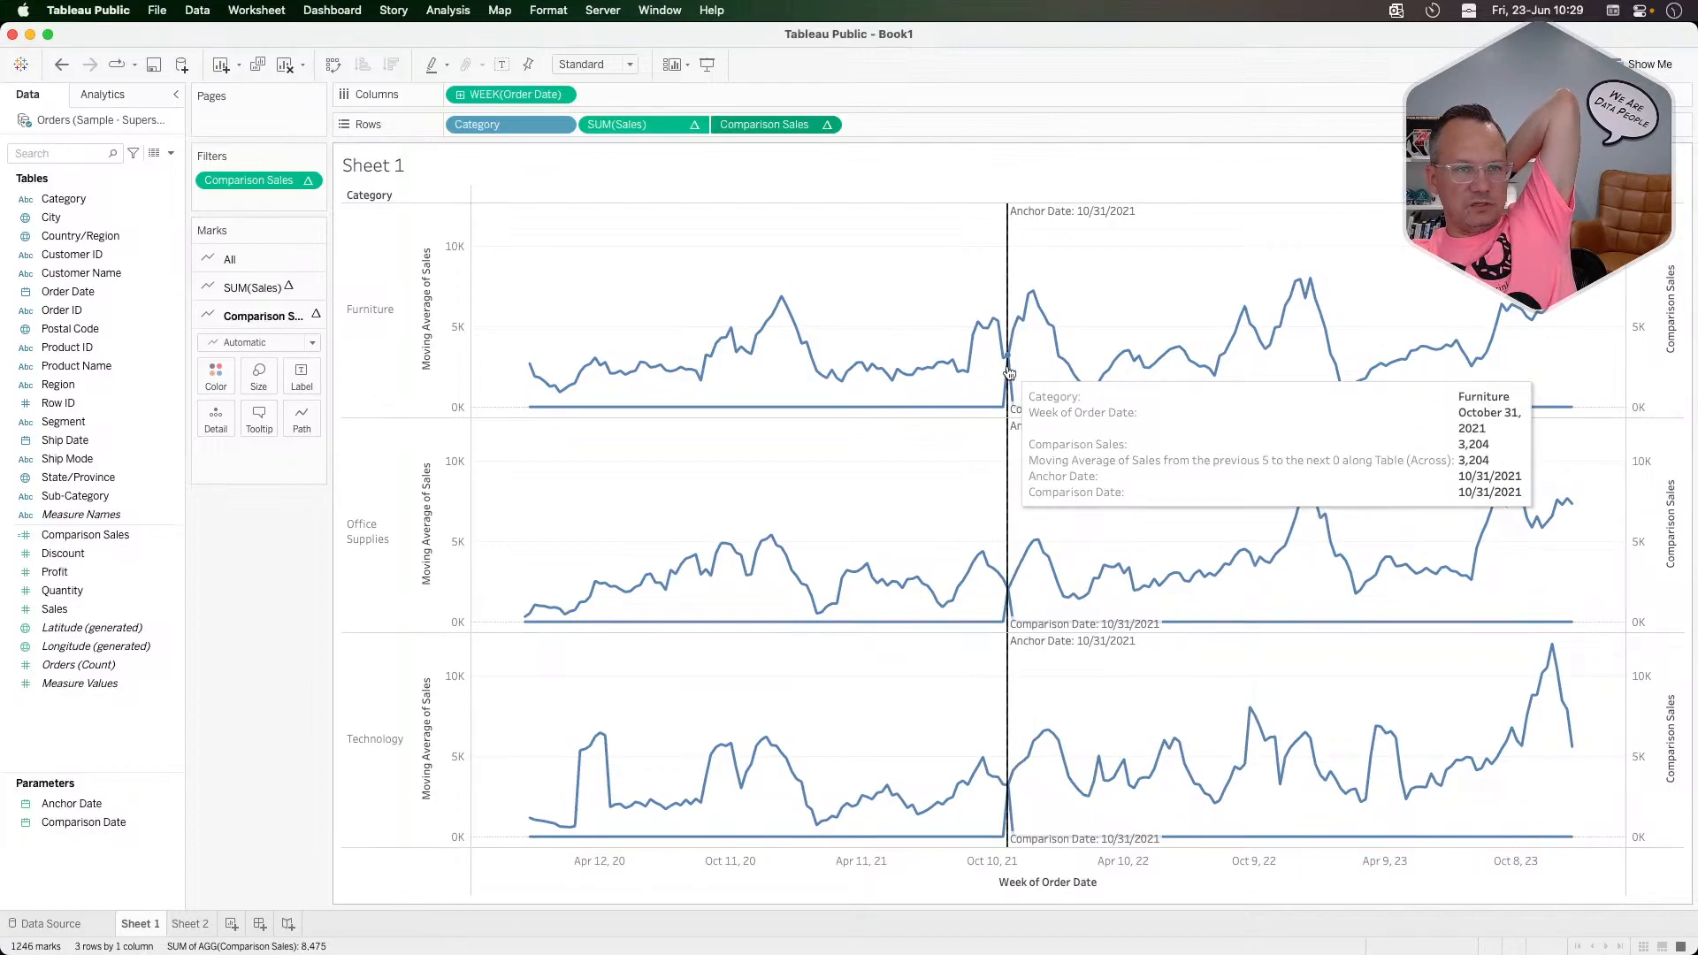
pyautogui.moveTo(1073, 380)
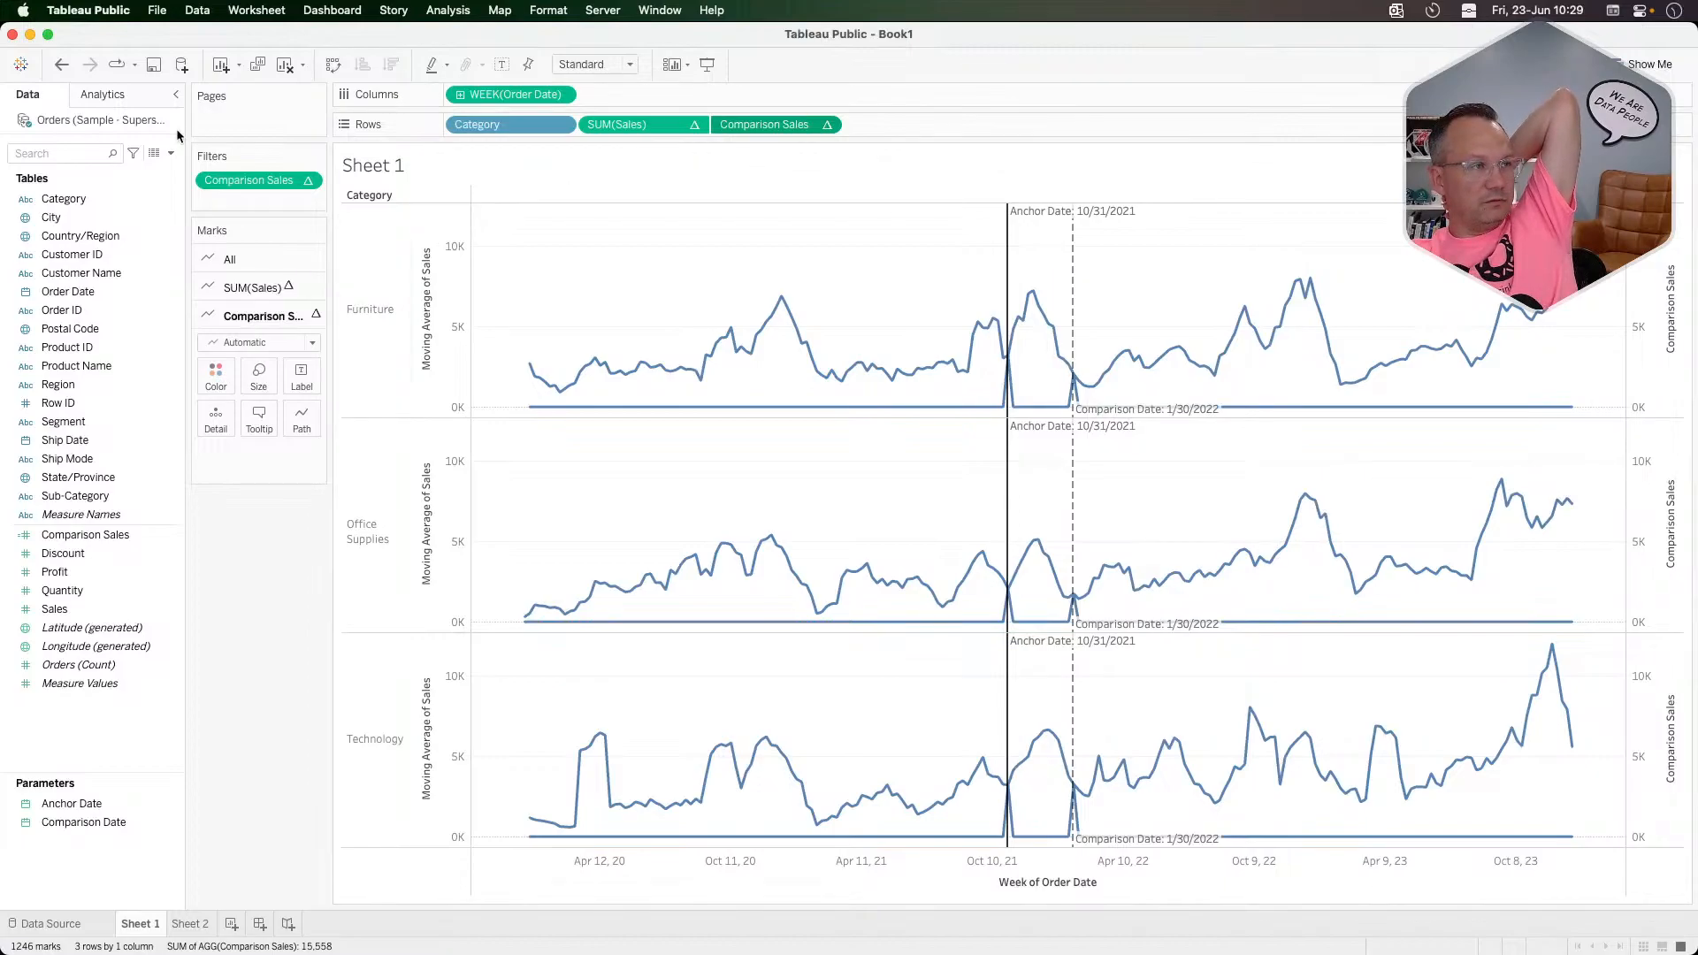
# Step: Undo the latest Comparison Date changes and remove the Comparison Sales filter from Sheet 1
pyautogui.click(61, 66)
pyautogui.click(61, 66)
pyautogui.click(61, 66)
pyautogui.click(61, 67)
pyautogui.click(61, 66)
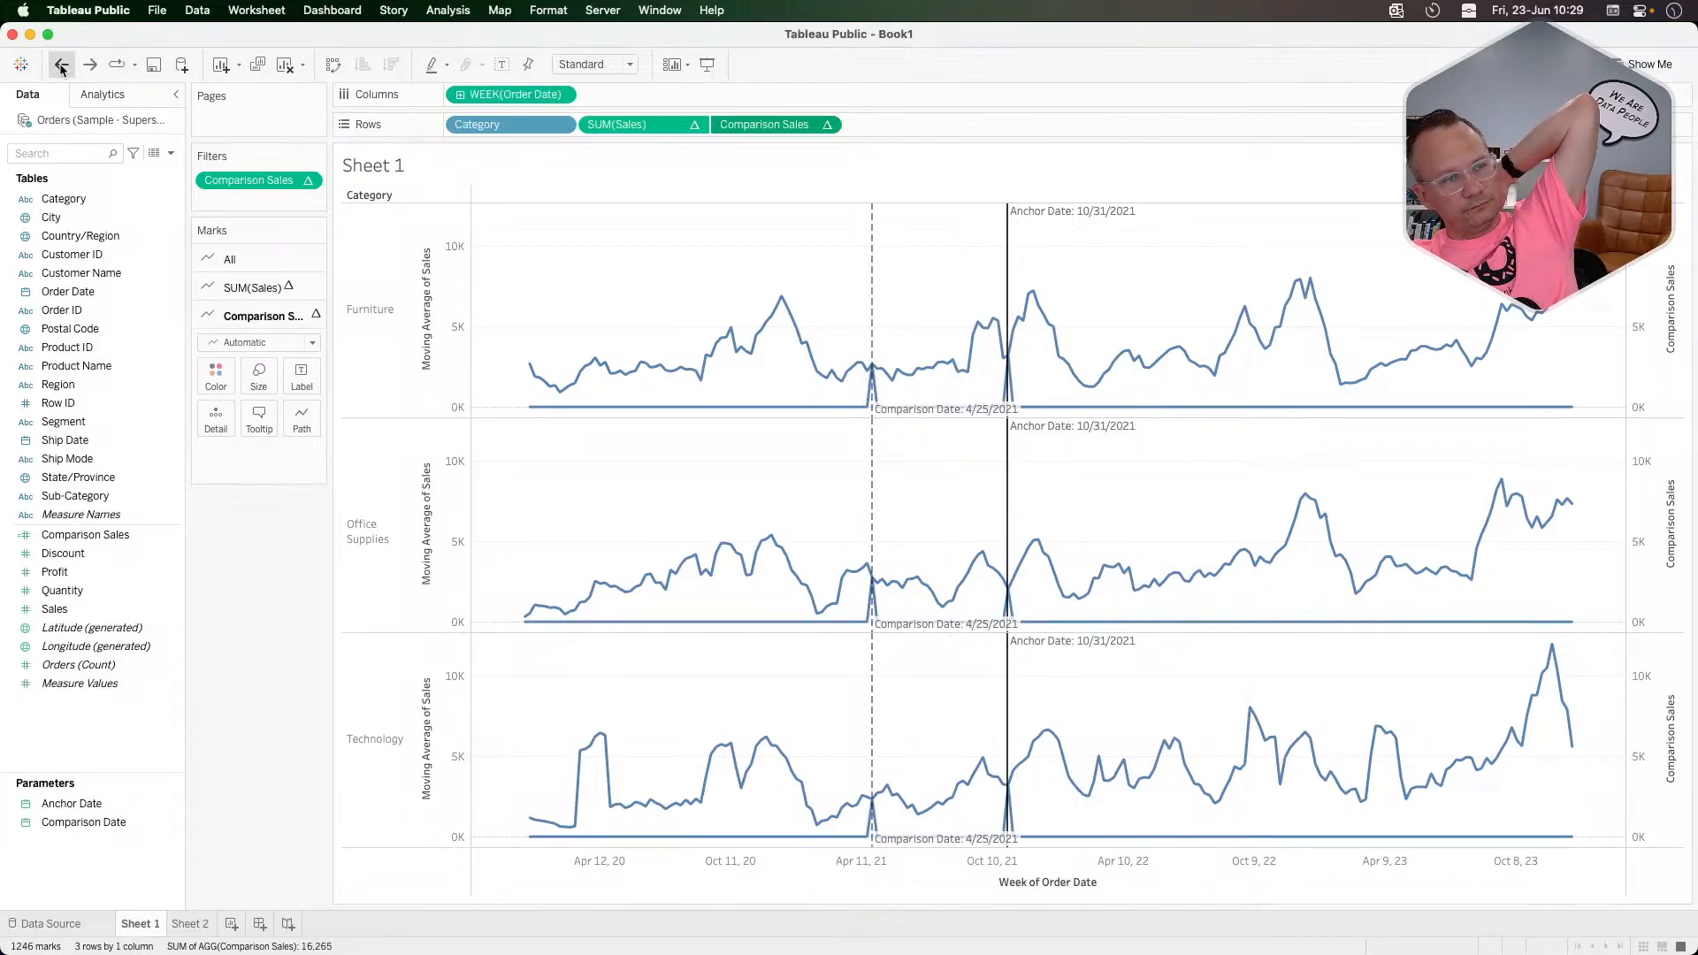
pyautogui.click(61, 67)
pyautogui.moveTo(235, 182); pyautogui.dragTo(253, 554)
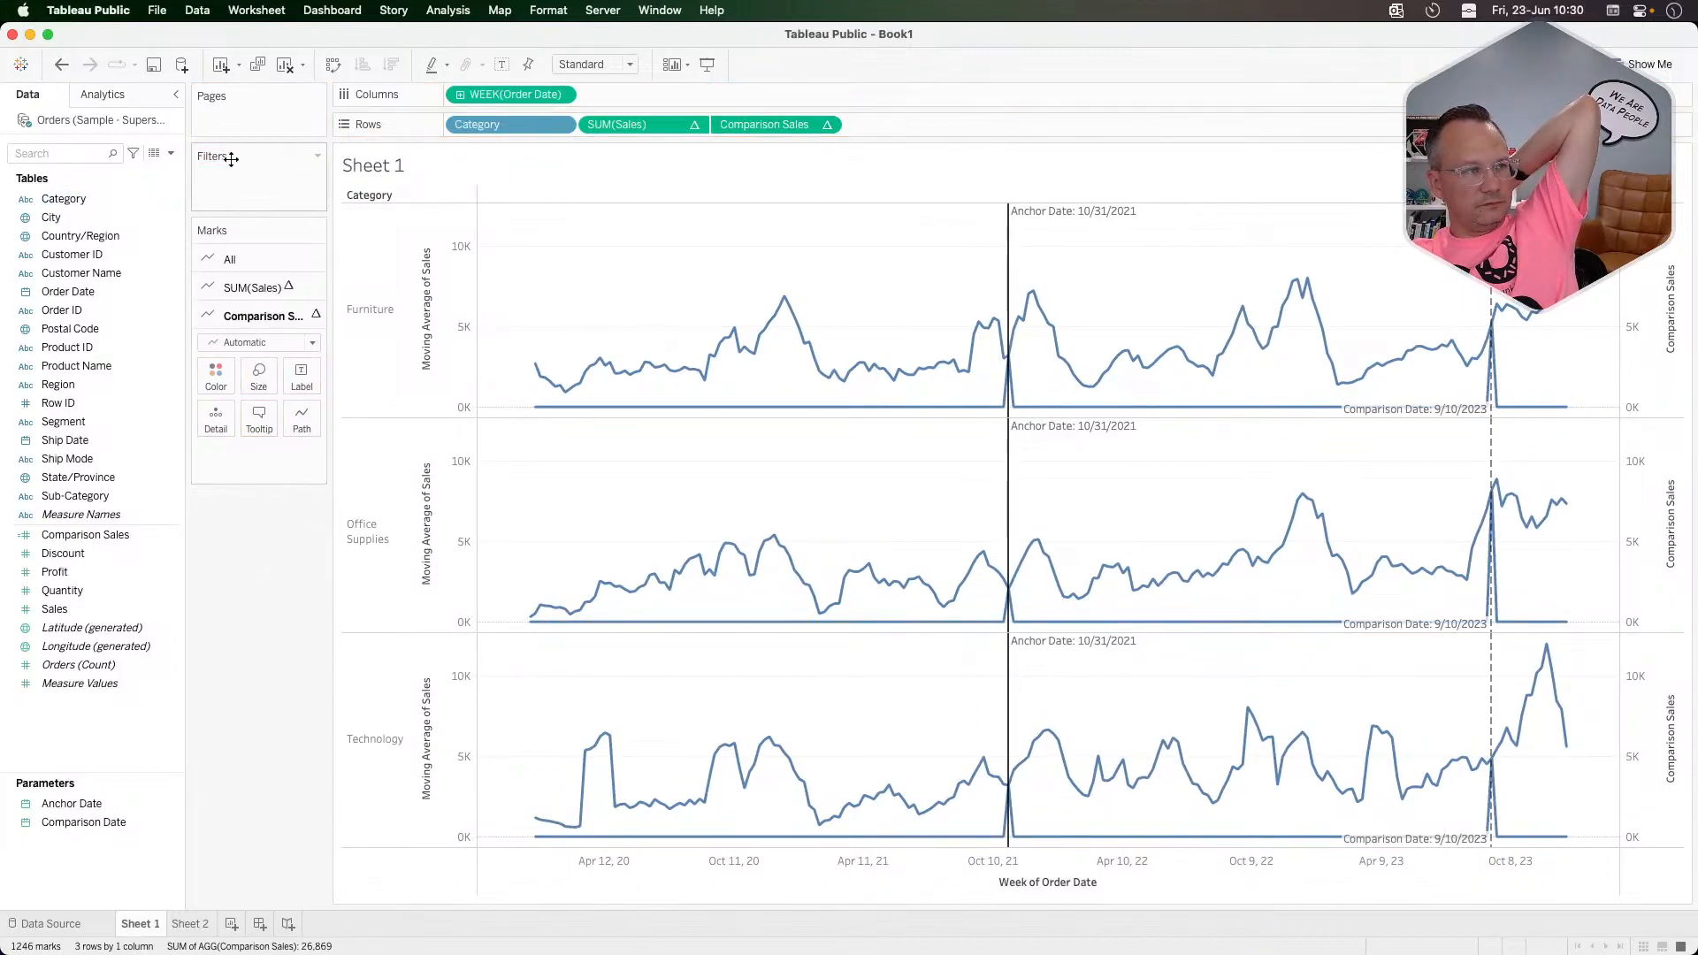
# Step: Undo back to the Comparison Sales filter with nulls off the axis and Comparison Date 11/15/2020 on Sheet 1, dismissing the notification
pyautogui.click(63, 64)
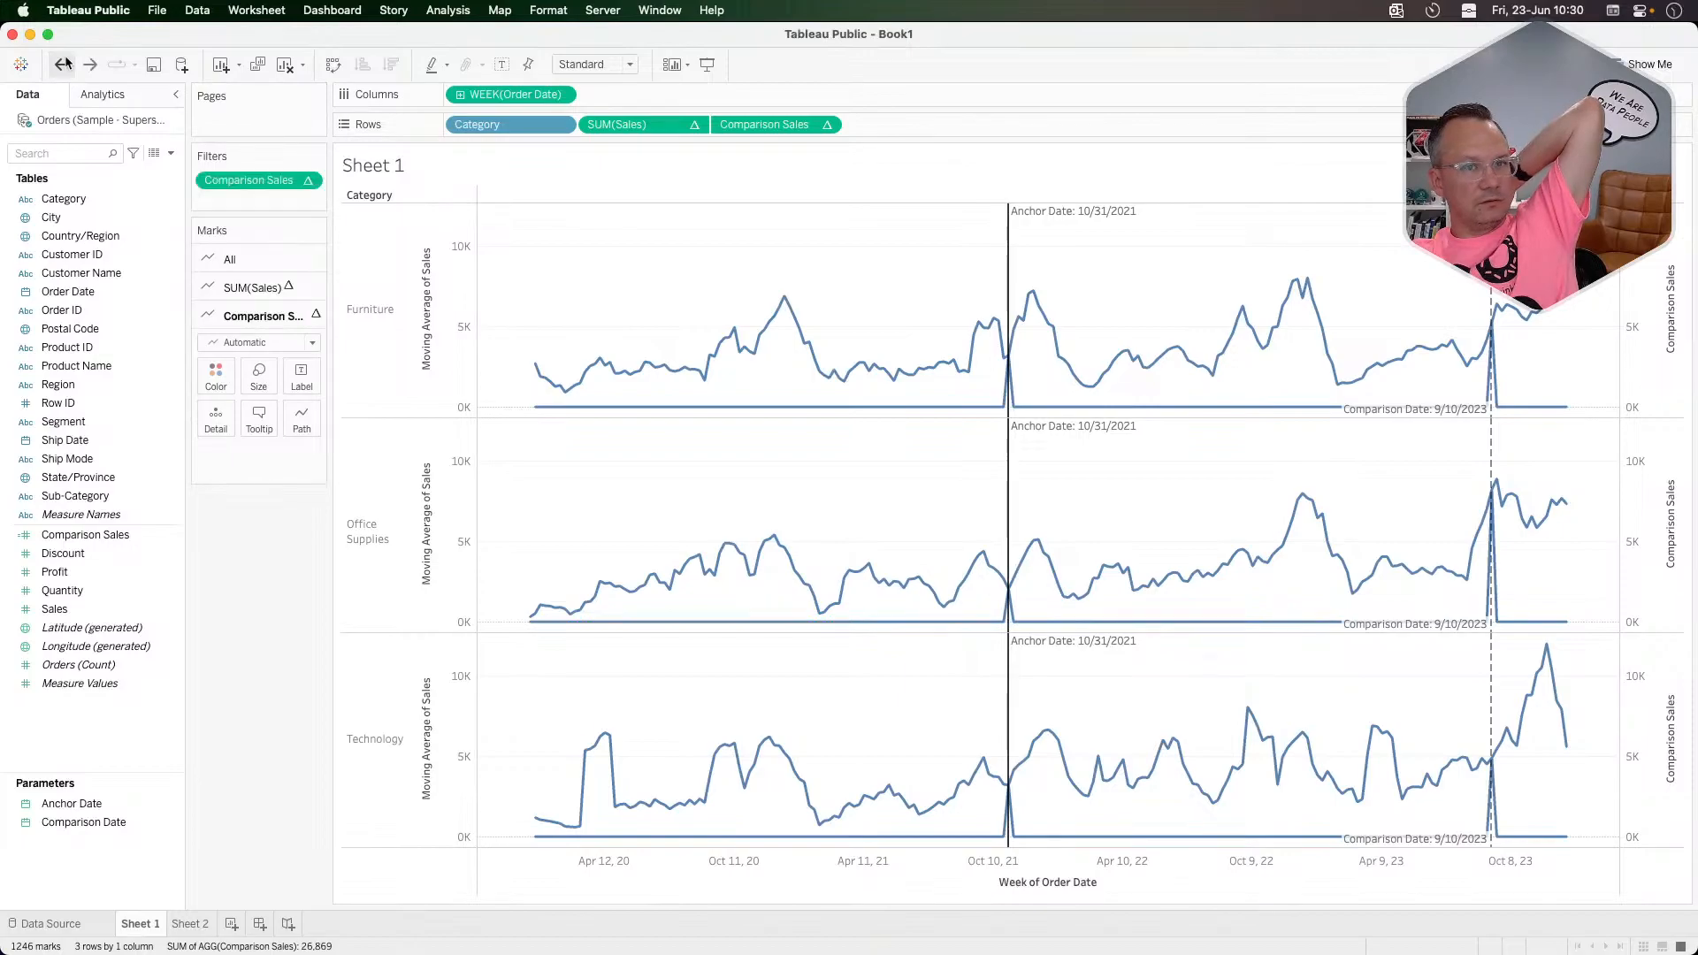
pyautogui.click(63, 65)
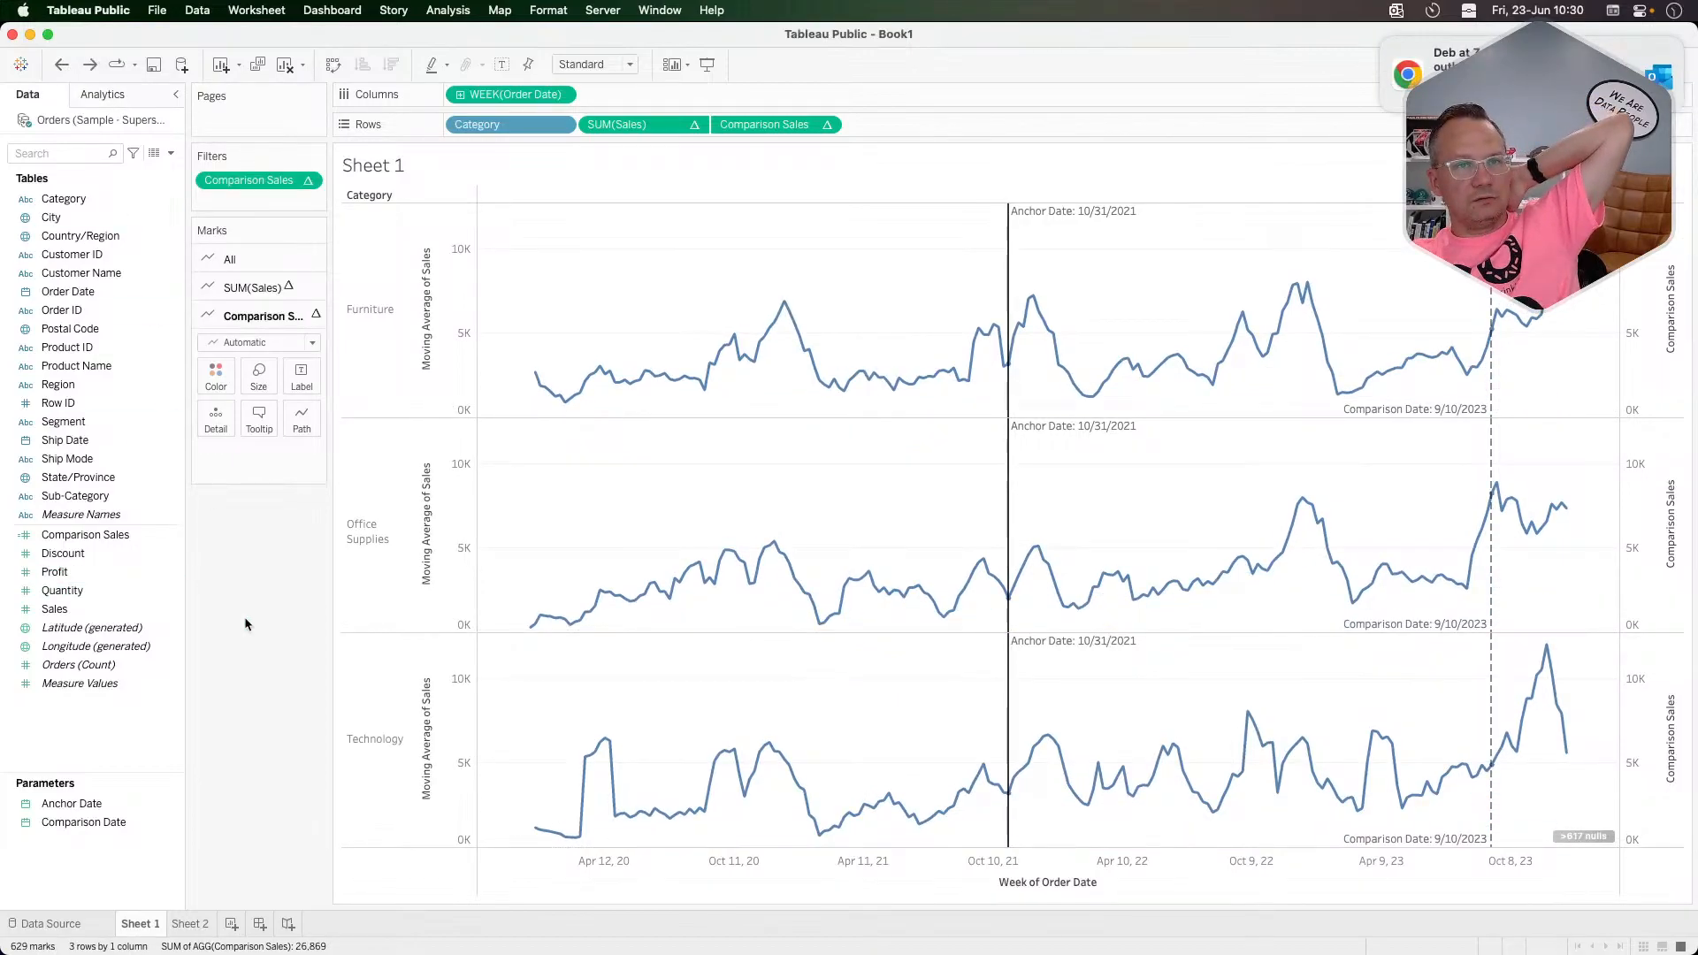
pyautogui.moveTo(1597, 44); pyautogui.dragTo(1688, 48)
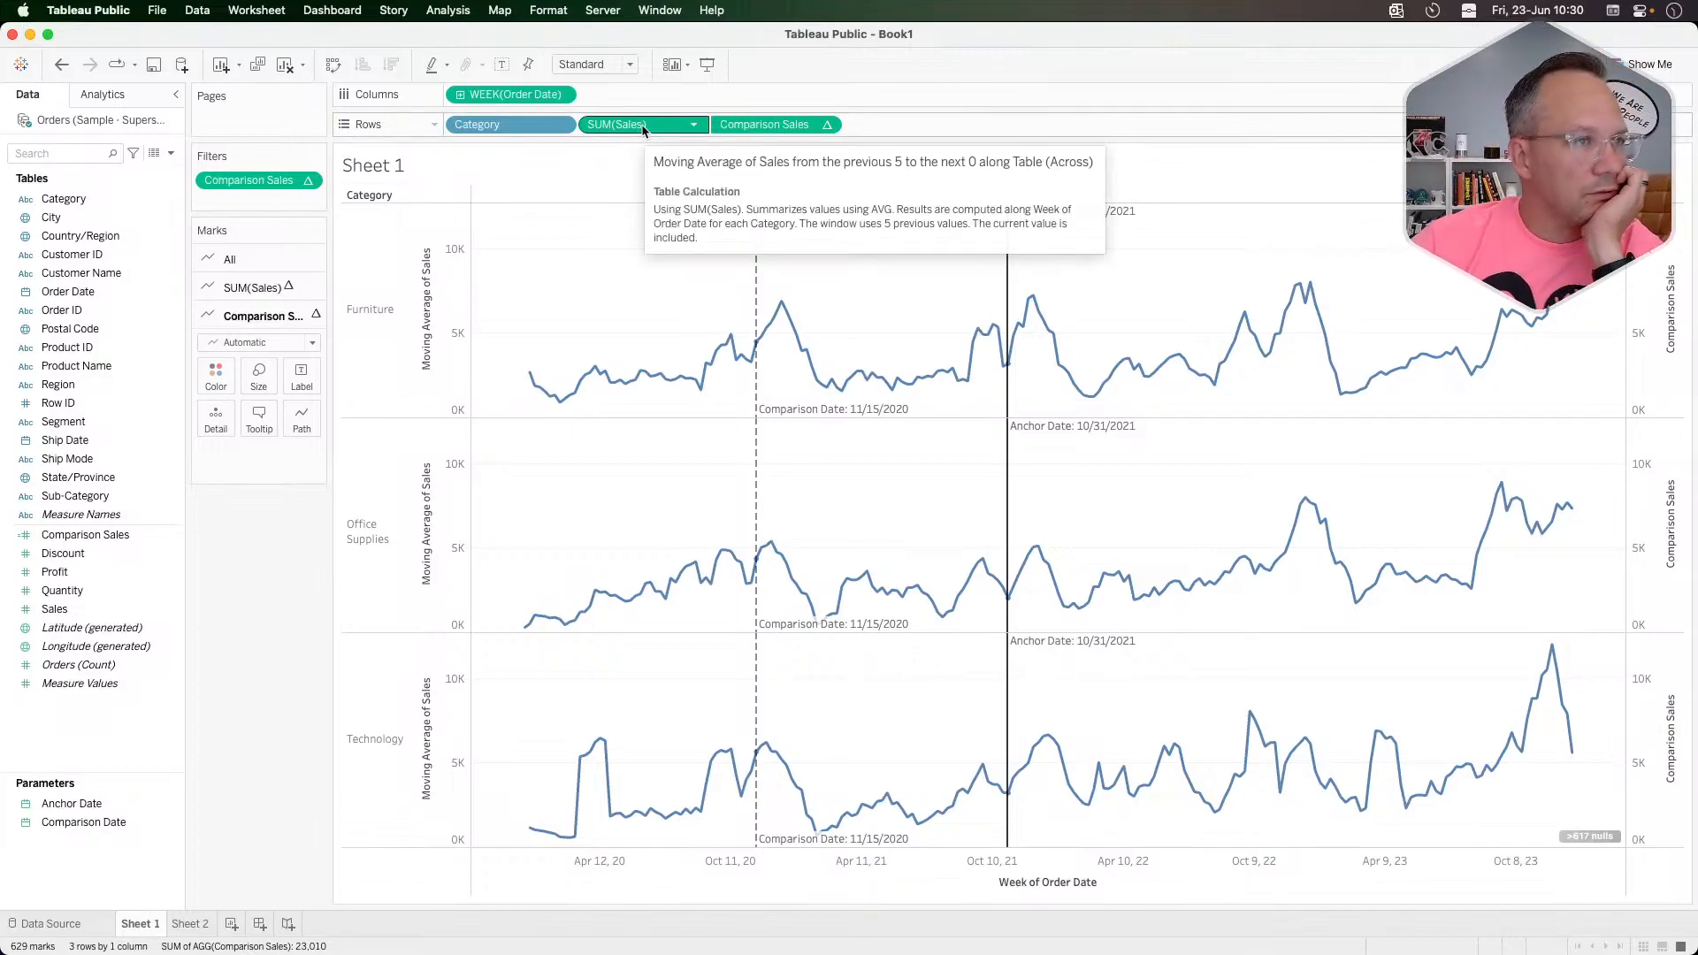
# Step: Examine the SUM(Sales) marks settings on Sheet 1 and compare its chart with the Comparison Sales line on Sheet 2
pyautogui.click(252, 287)
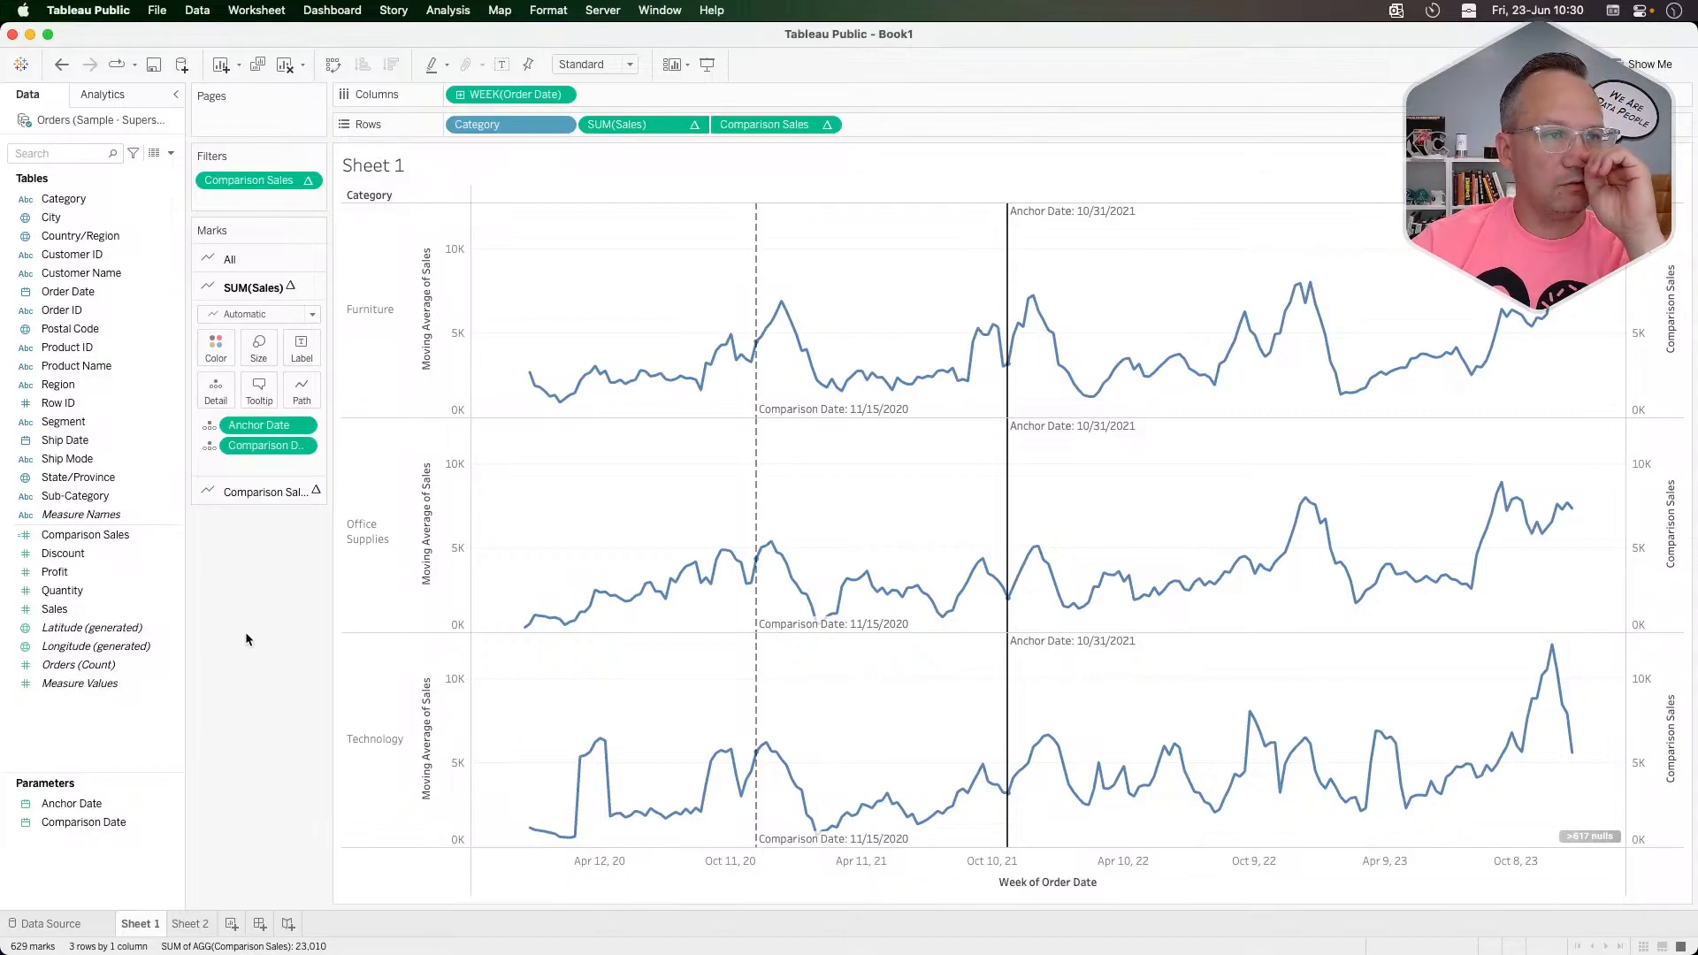
pyautogui.click(189, 925)
pyautogui.click(139, 924)
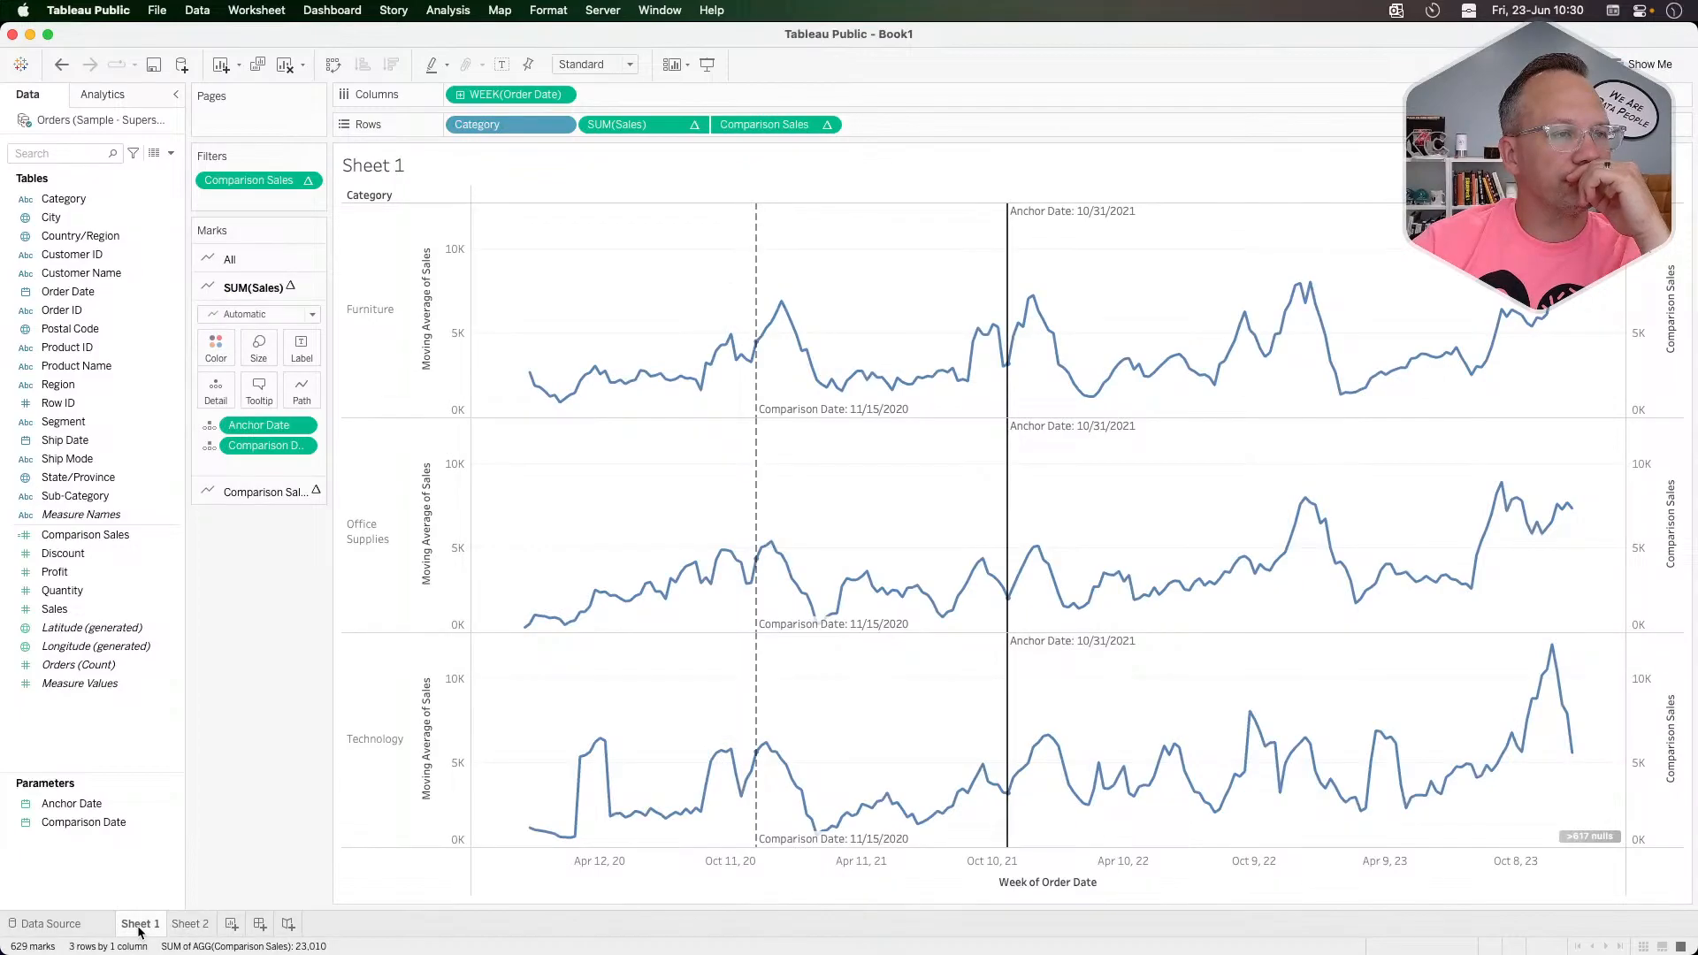
pyautogui.click(195, 931)
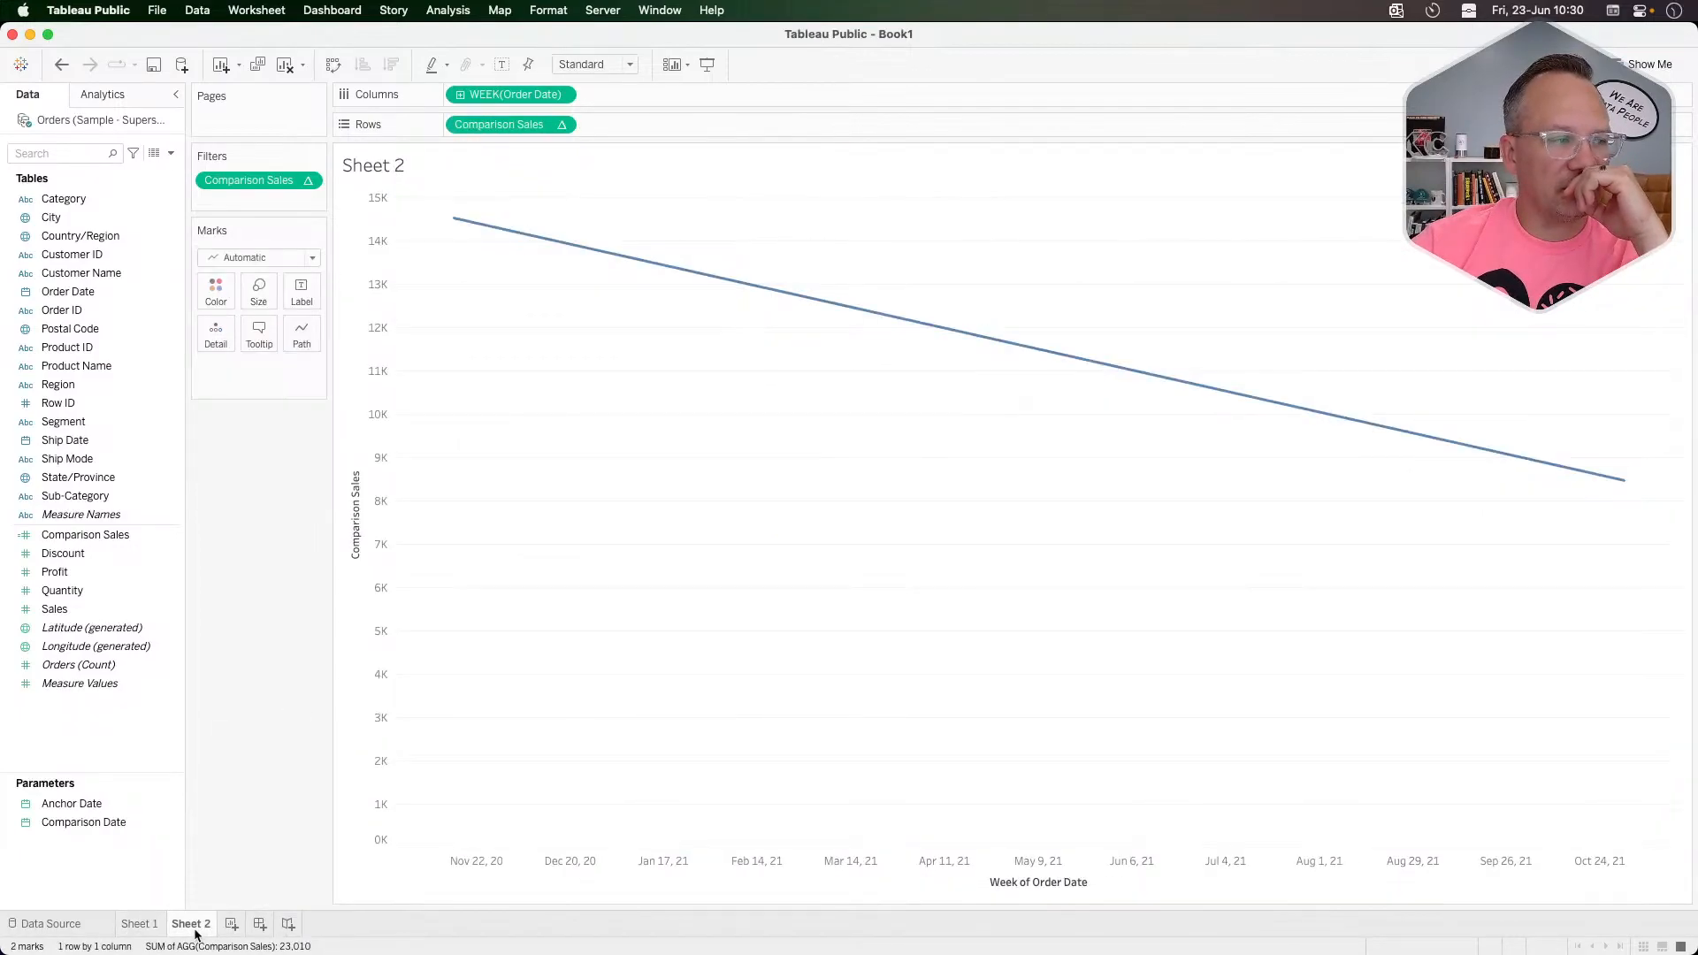
pyautogui.moveTo(151, 930)
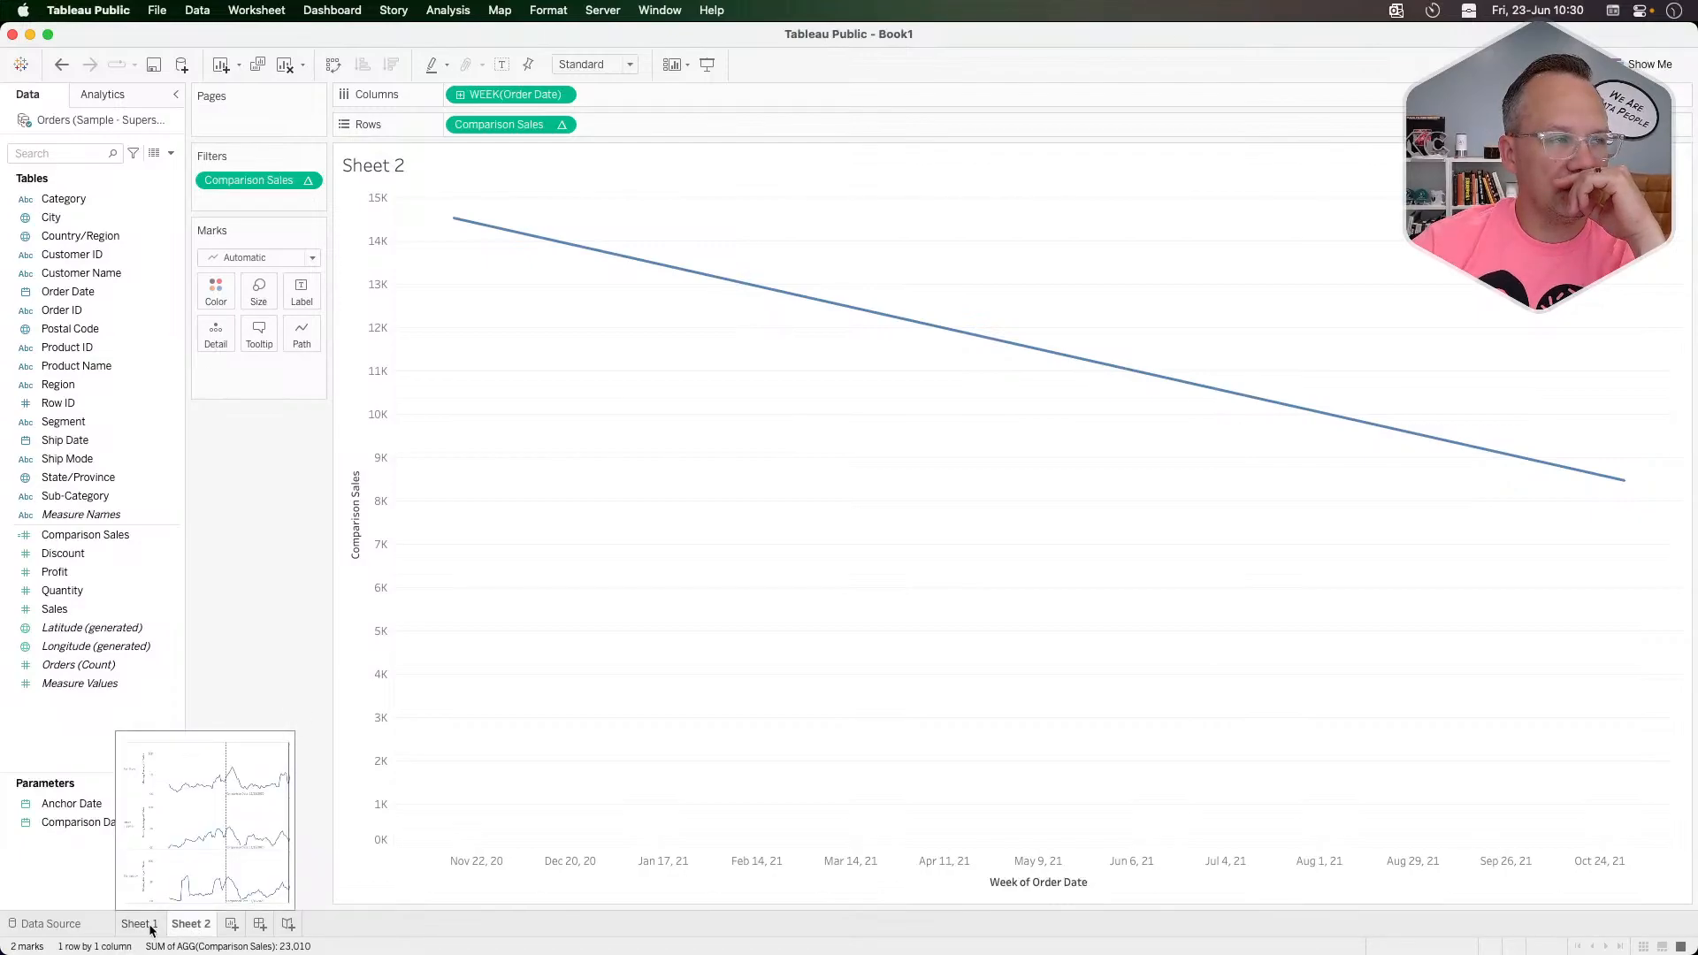
pyautogui.click(151, 929)
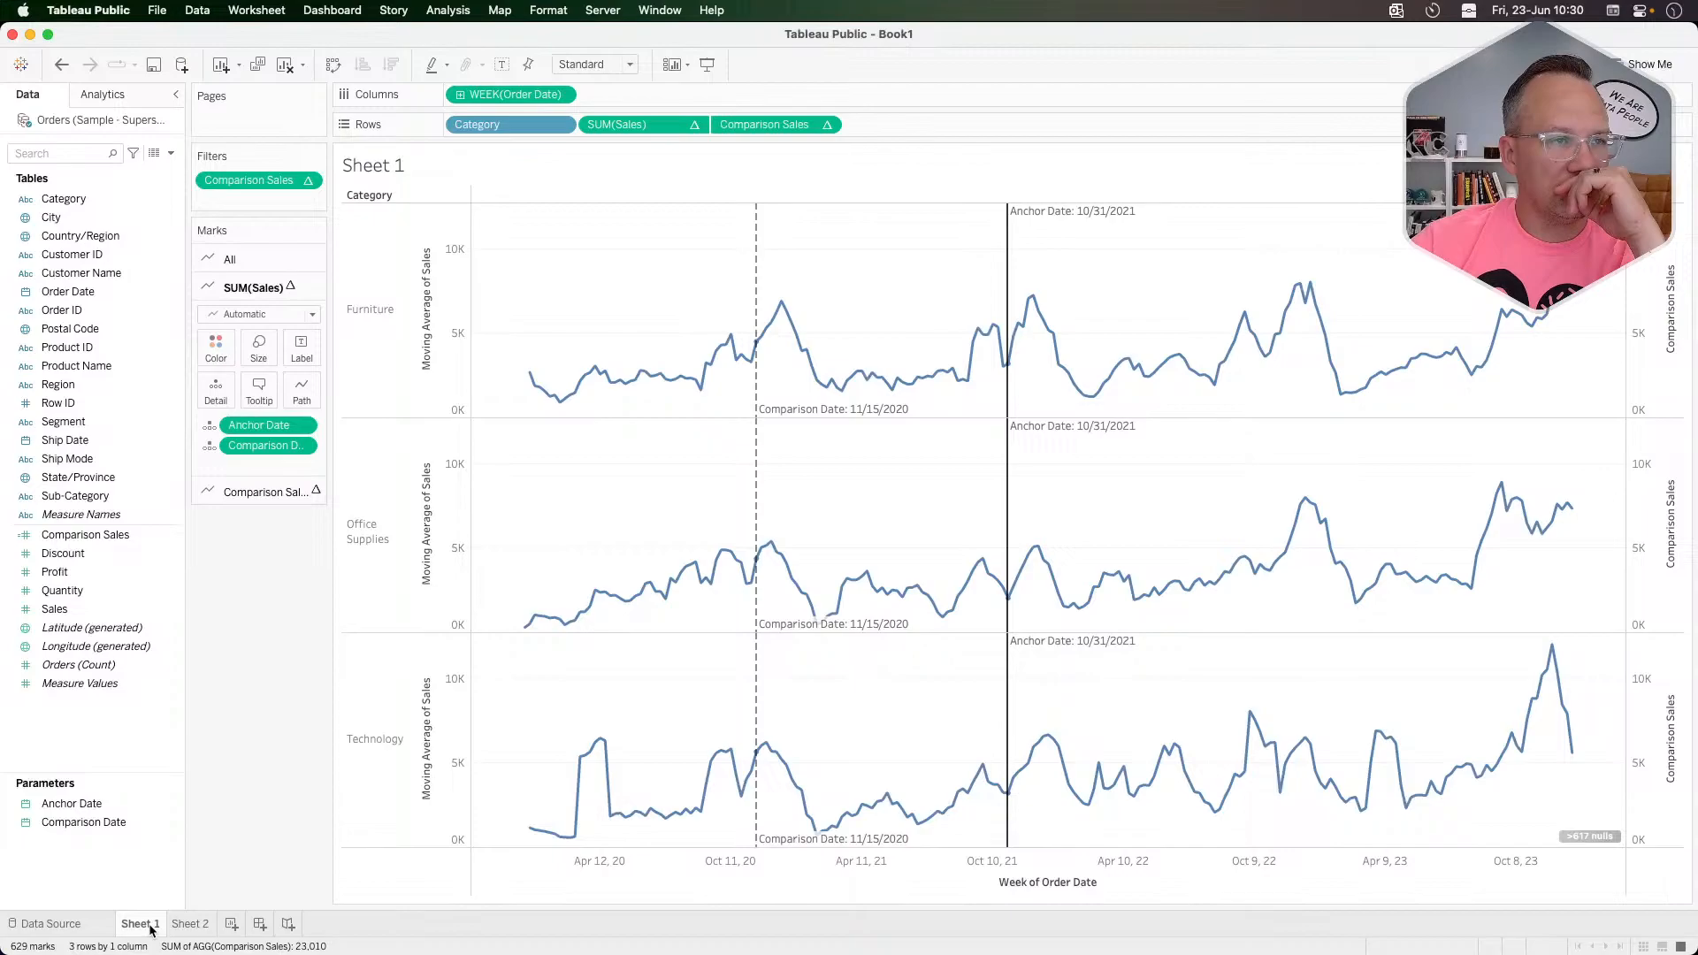
# Step: Create a calculated field named Anchor Date Sales from Sheet 1 and begin its formula
pyautogui.rightClick(121, 718)
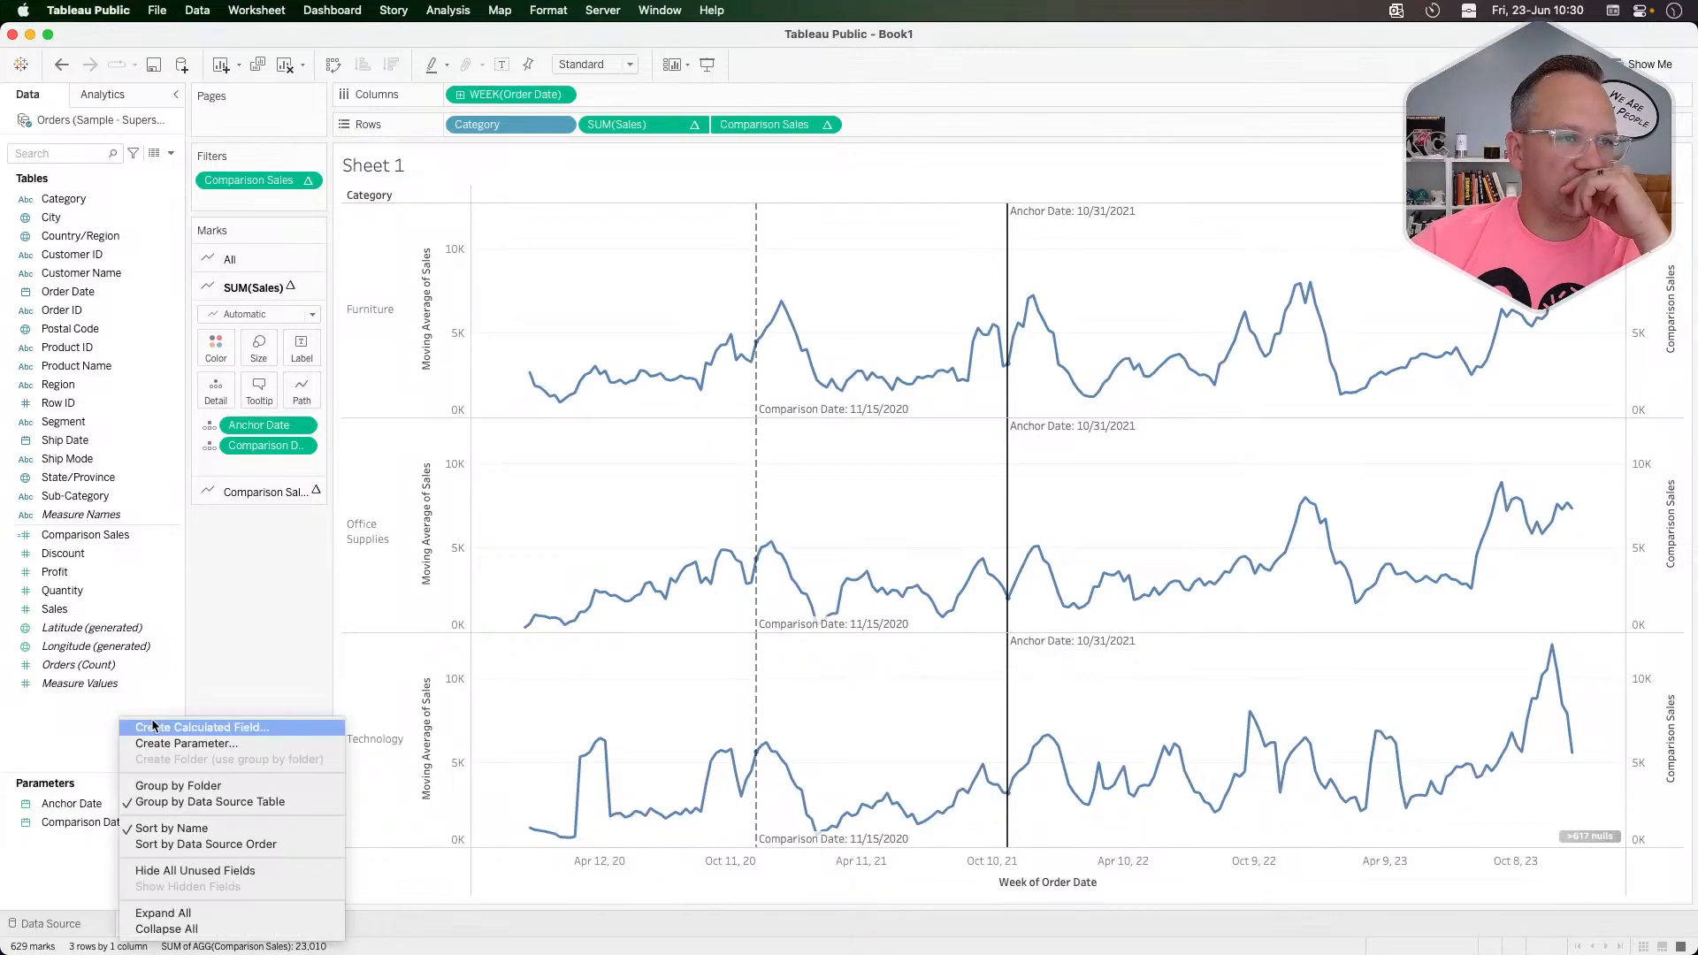
pyautogui.click(198, 729)
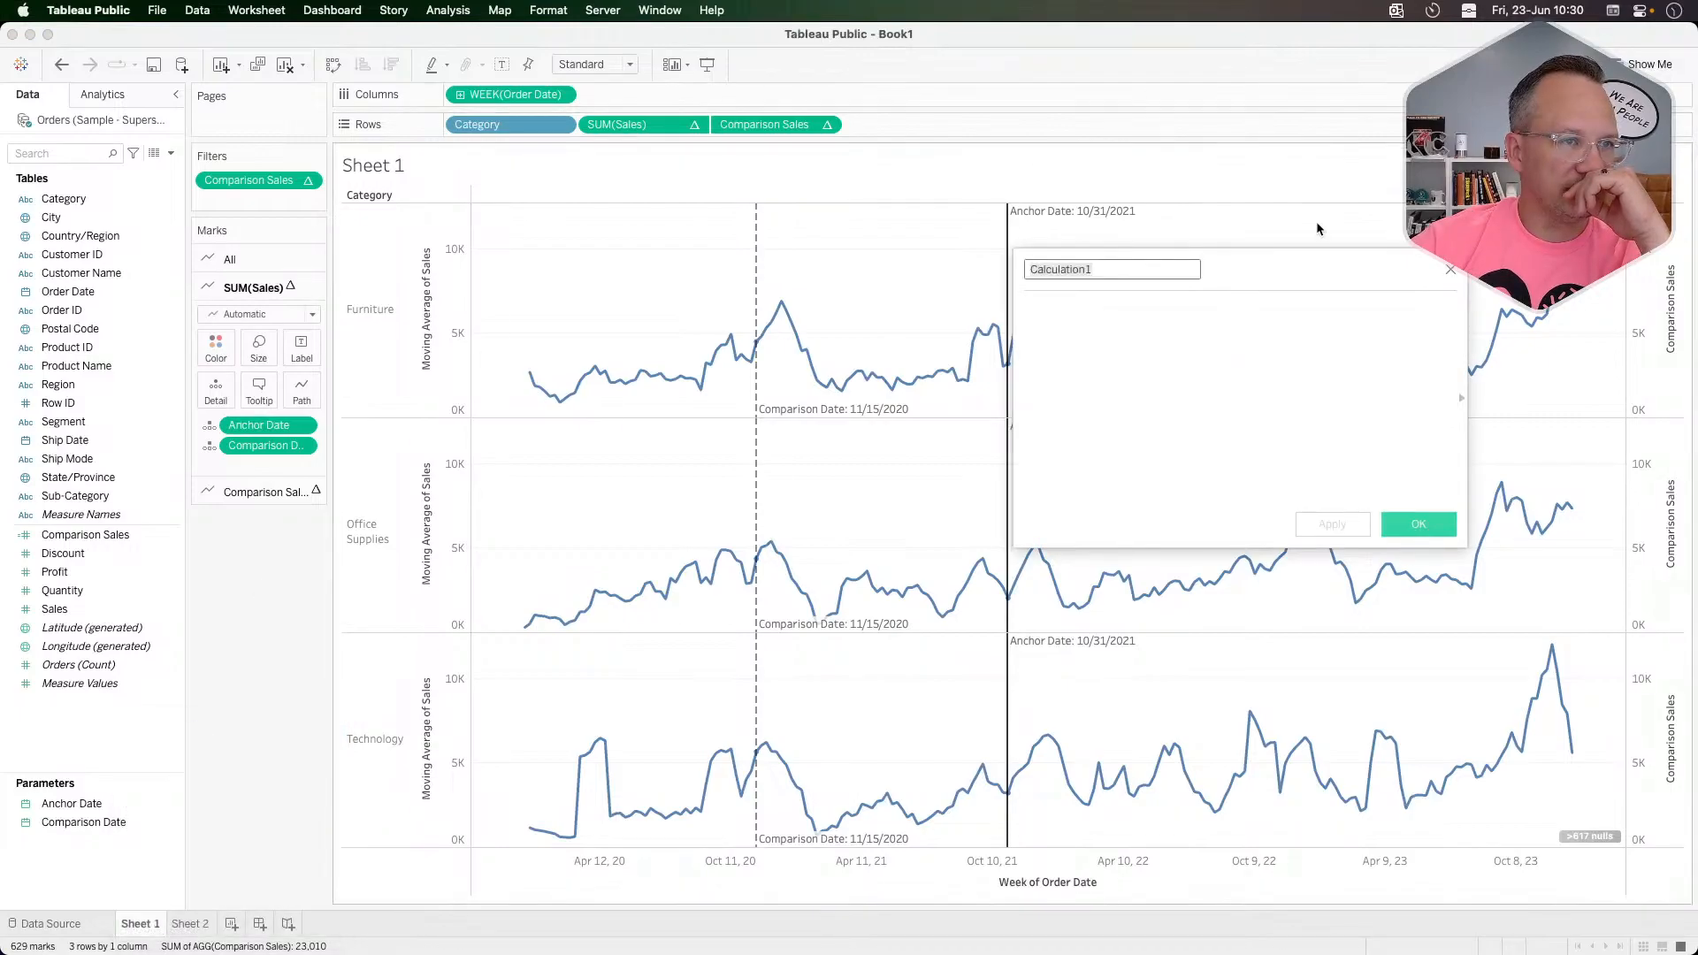
pyautogui.write('An')
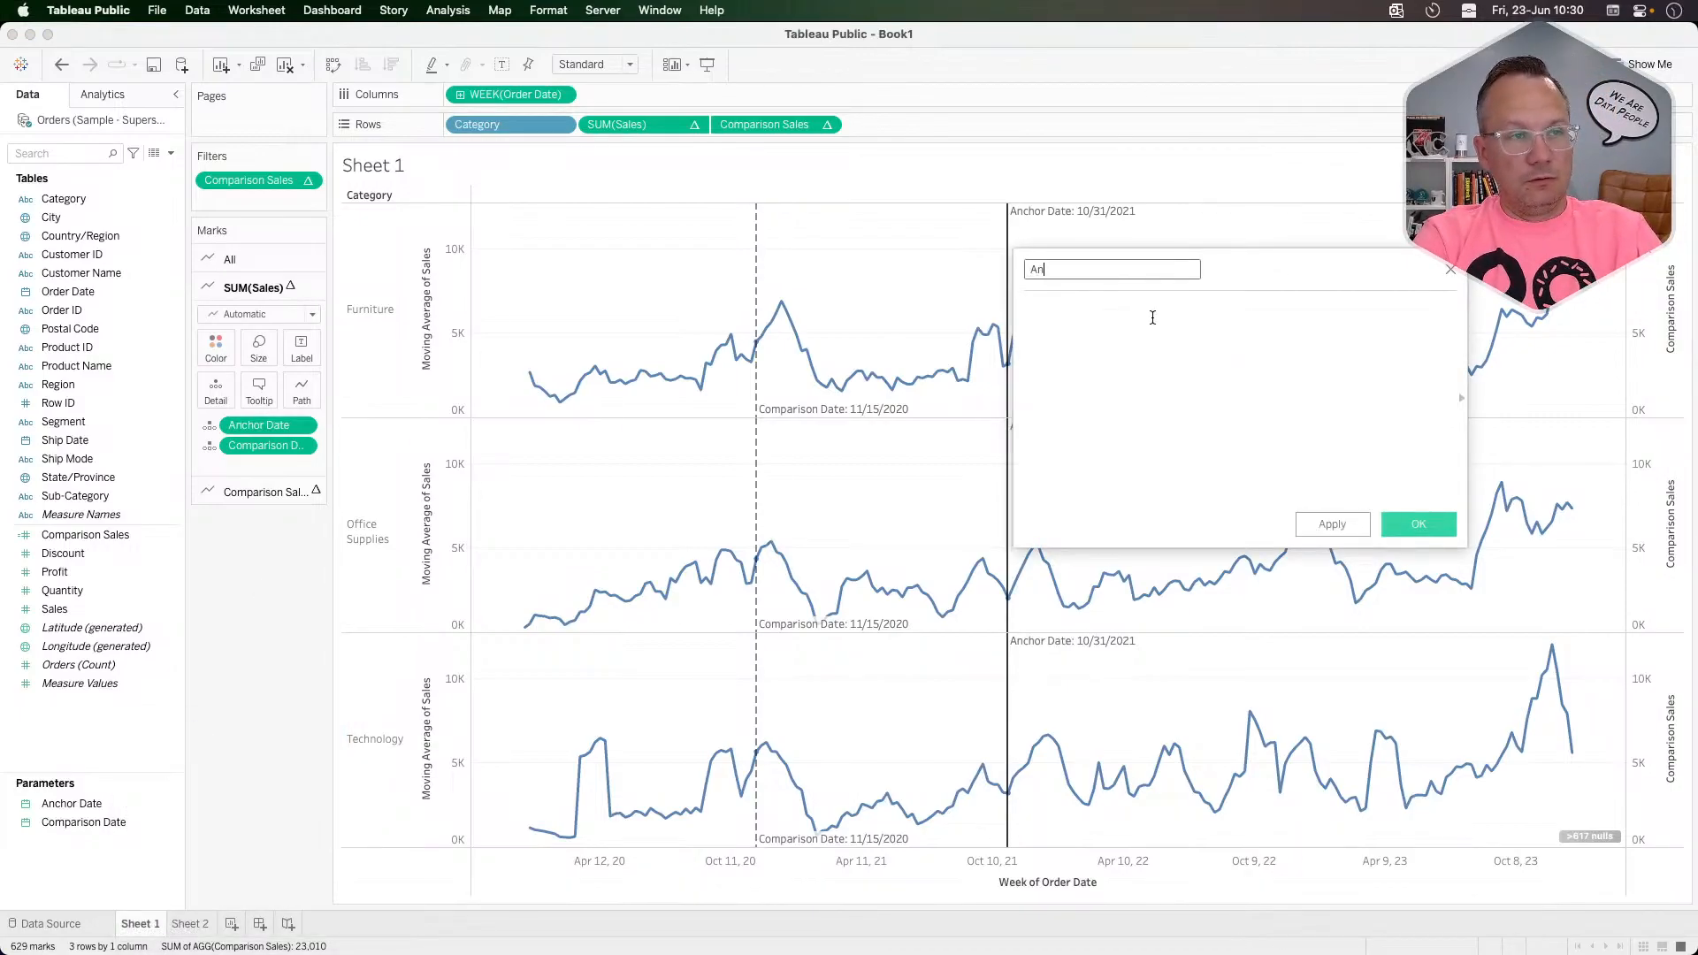
pyautogui.write('chor Date Sales')
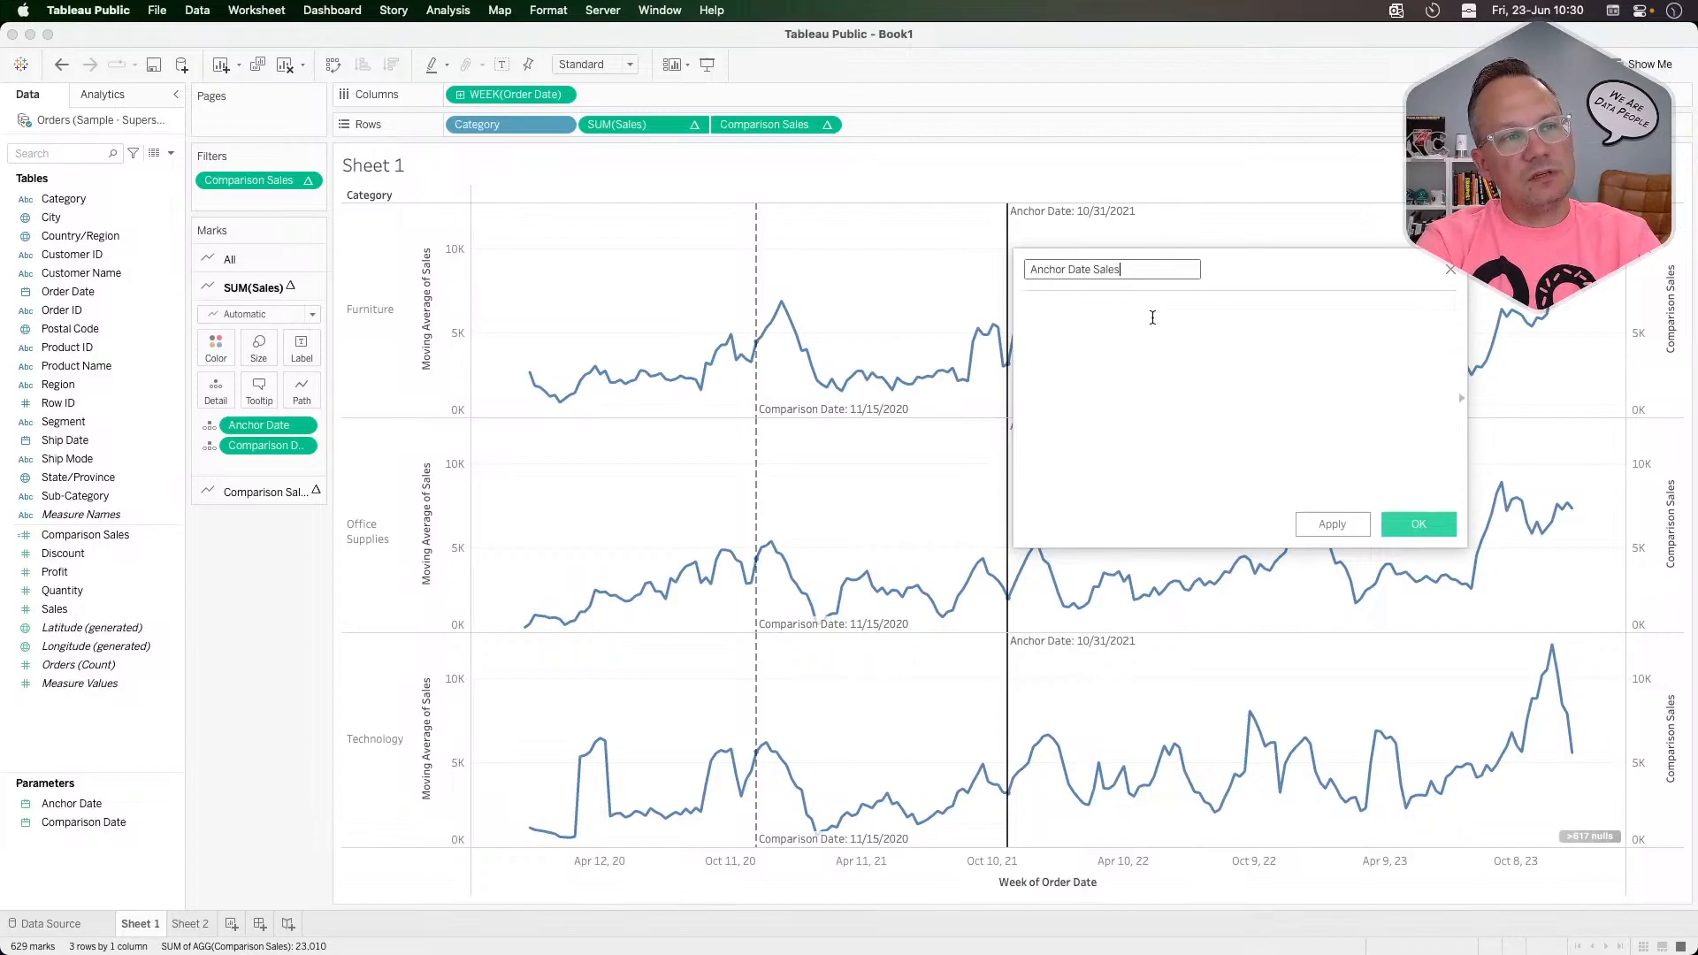
pyautogui.click(1153, 318)
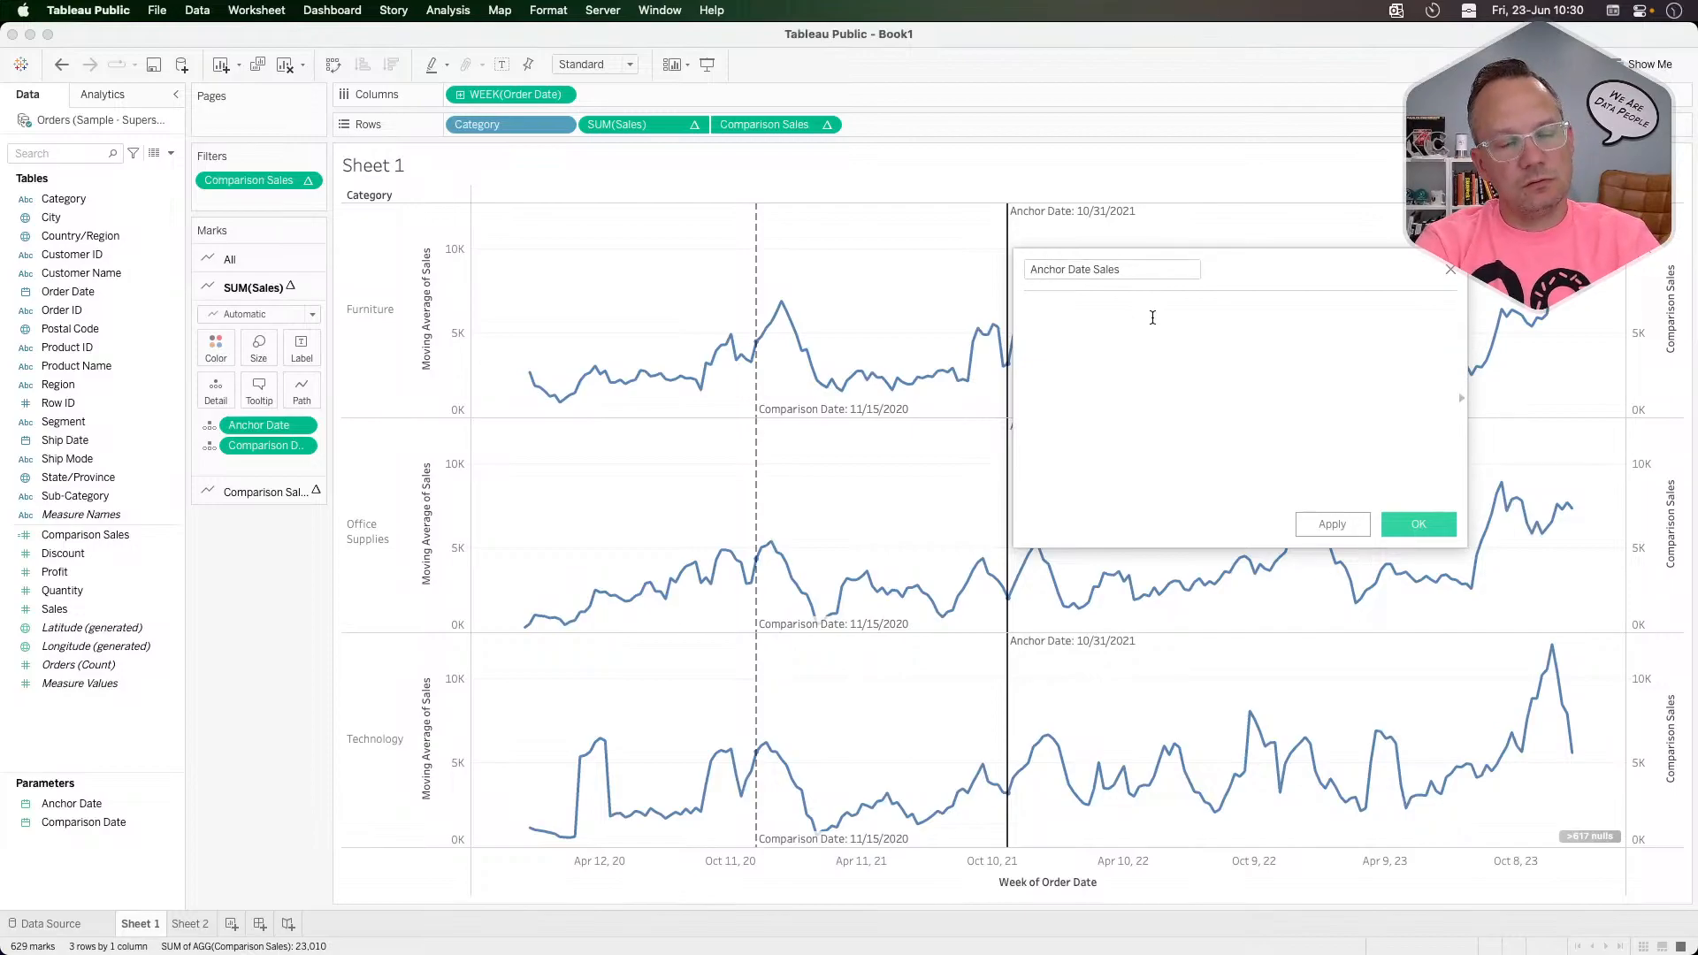
# Step: Begin the Anchor Date Sales formula with the condition if [Anchor Date] = DATETRUNC('week',[Order Date])
pyautogui.write('if [Anchor Date] =')
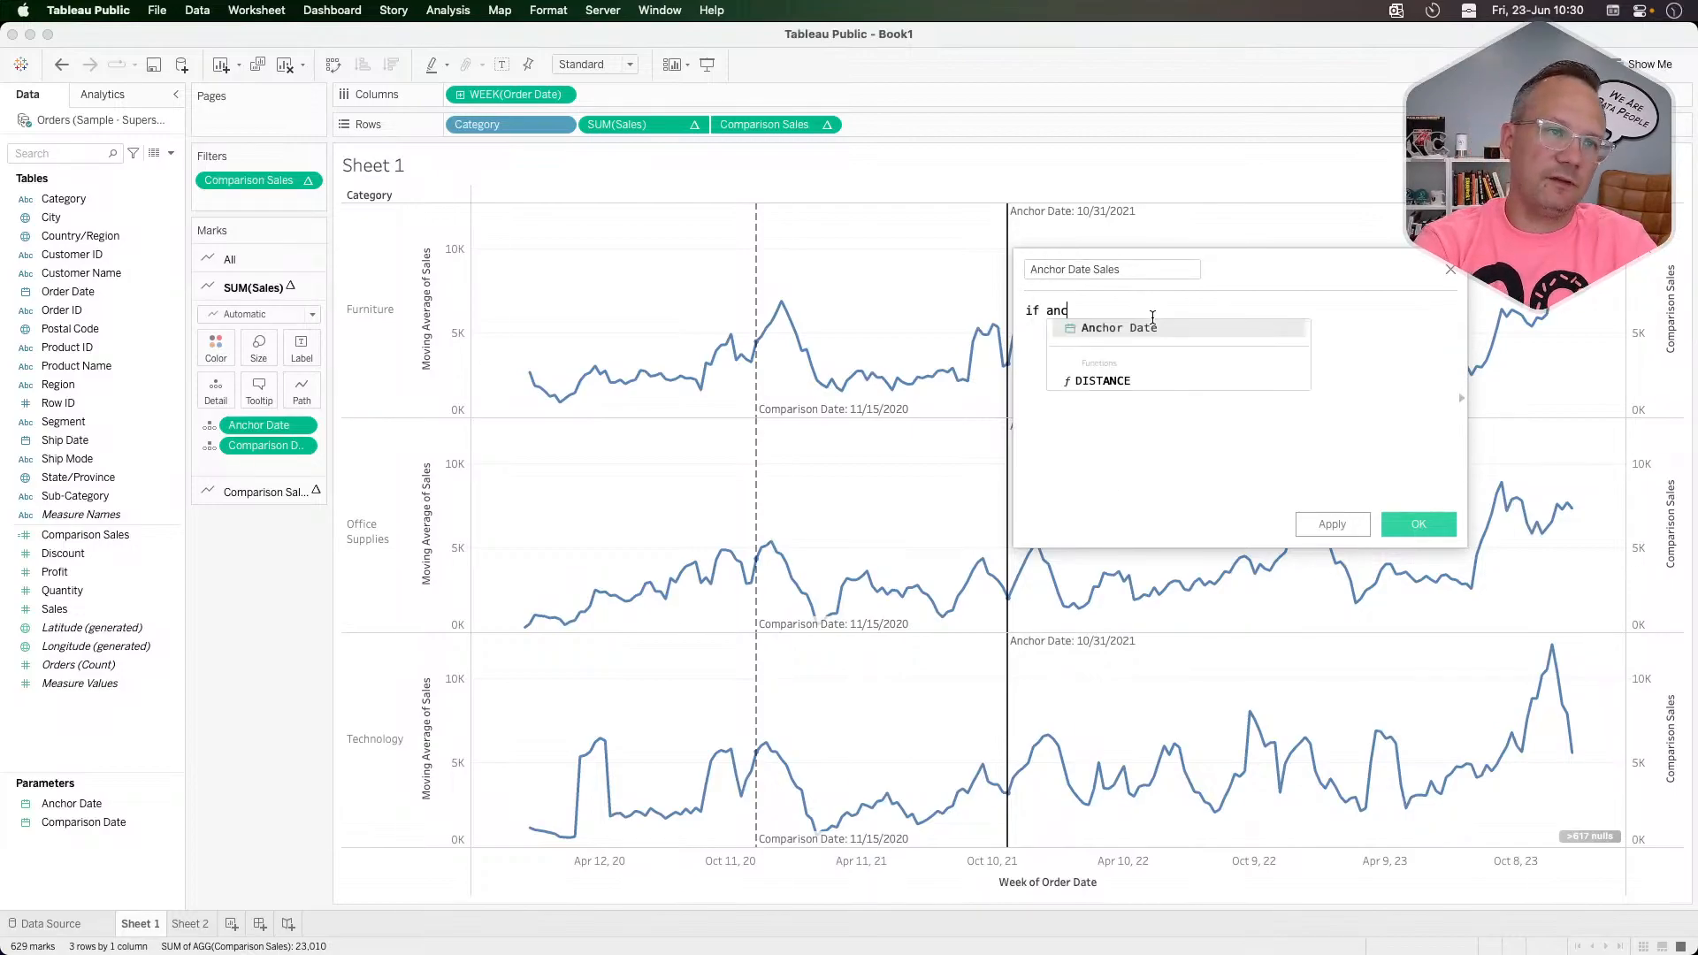
pyautogui.write(' date')
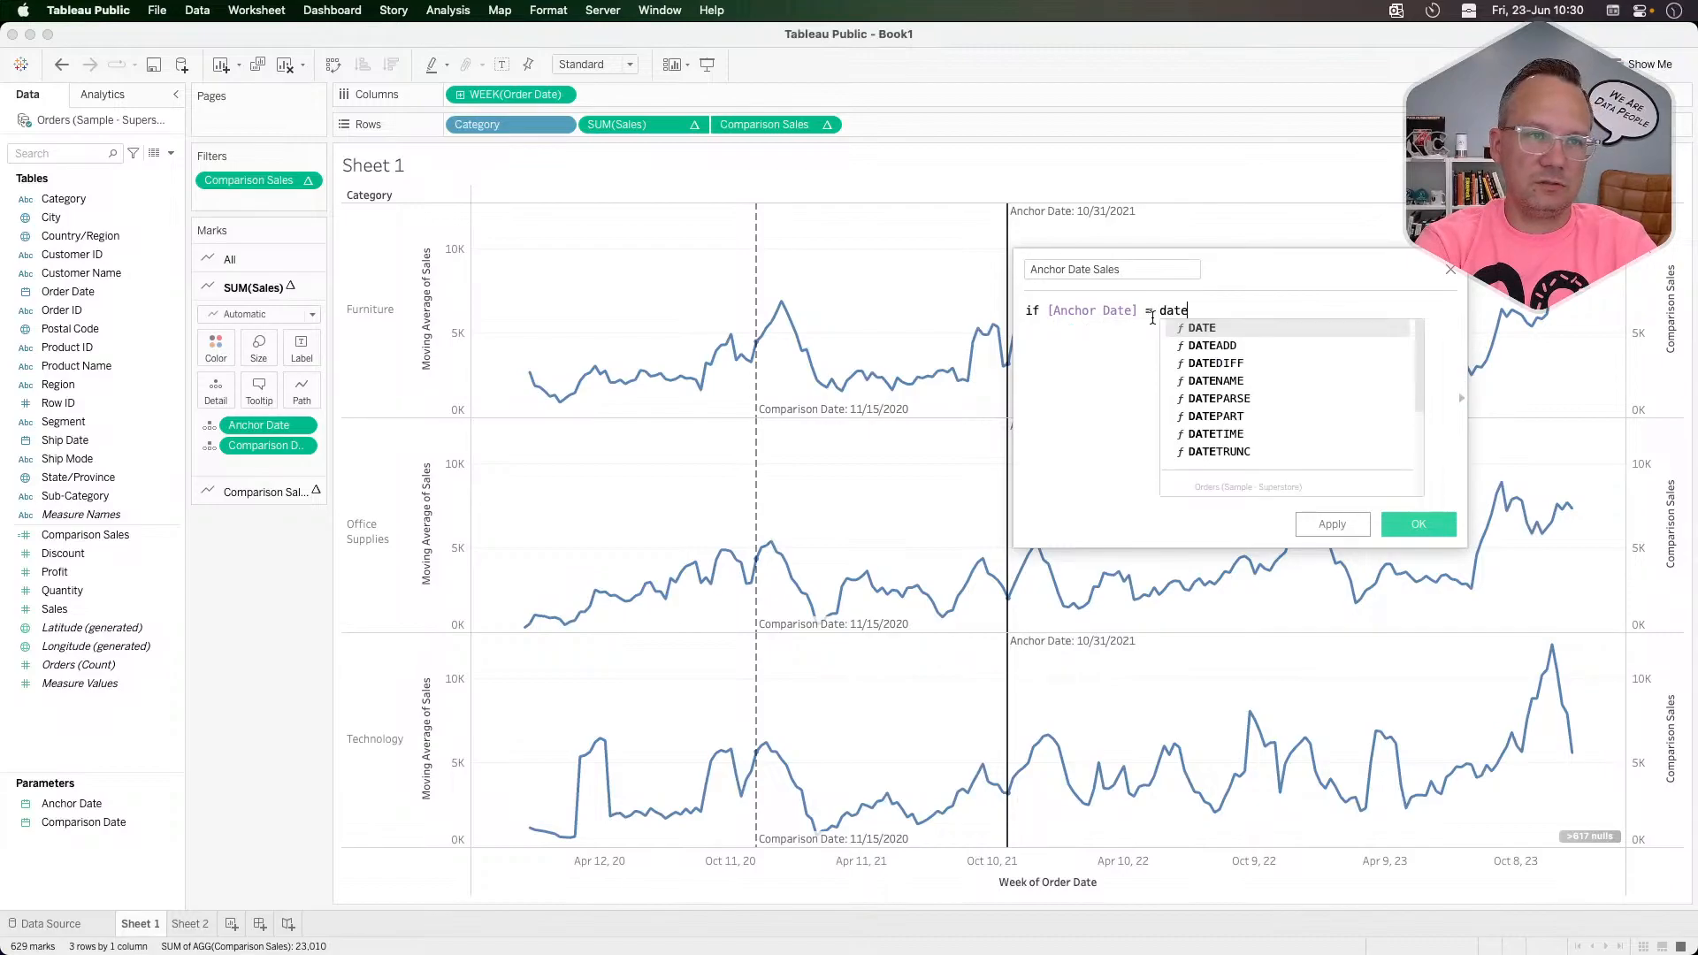
pyautogui.press('BackSpace')
pyautogui.press('BackSpace')
pyautogui.press('BackSpace')
pyautogui.press('BackSpace')
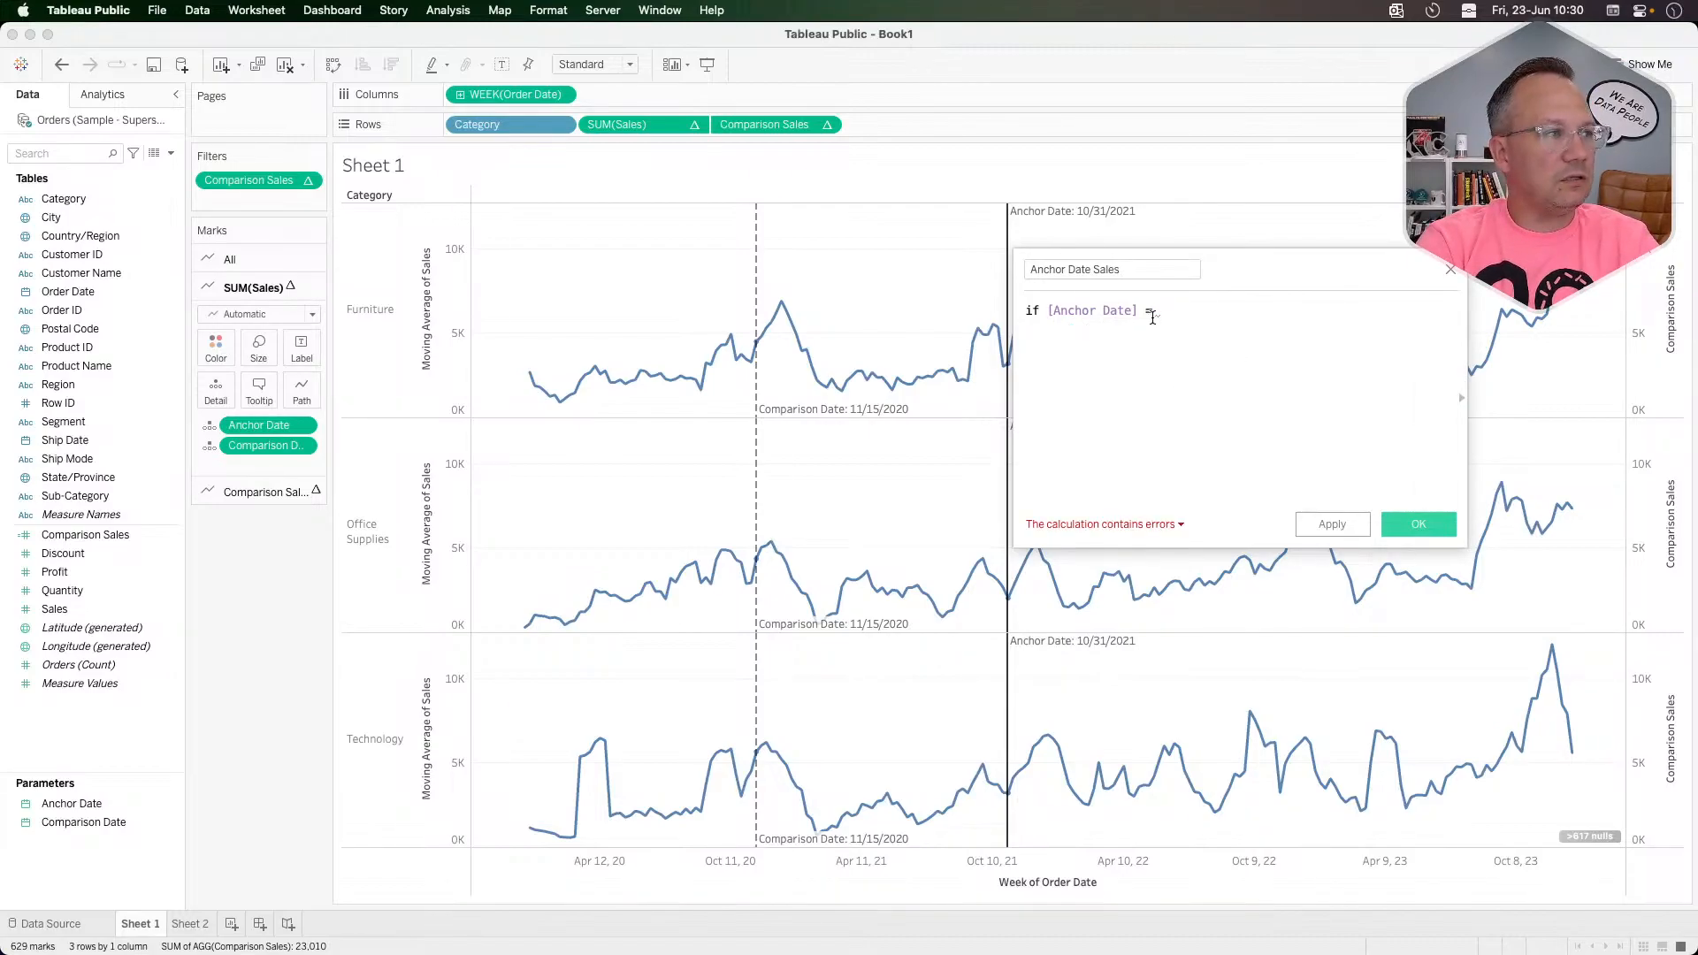
pyautogui.write('datetr')
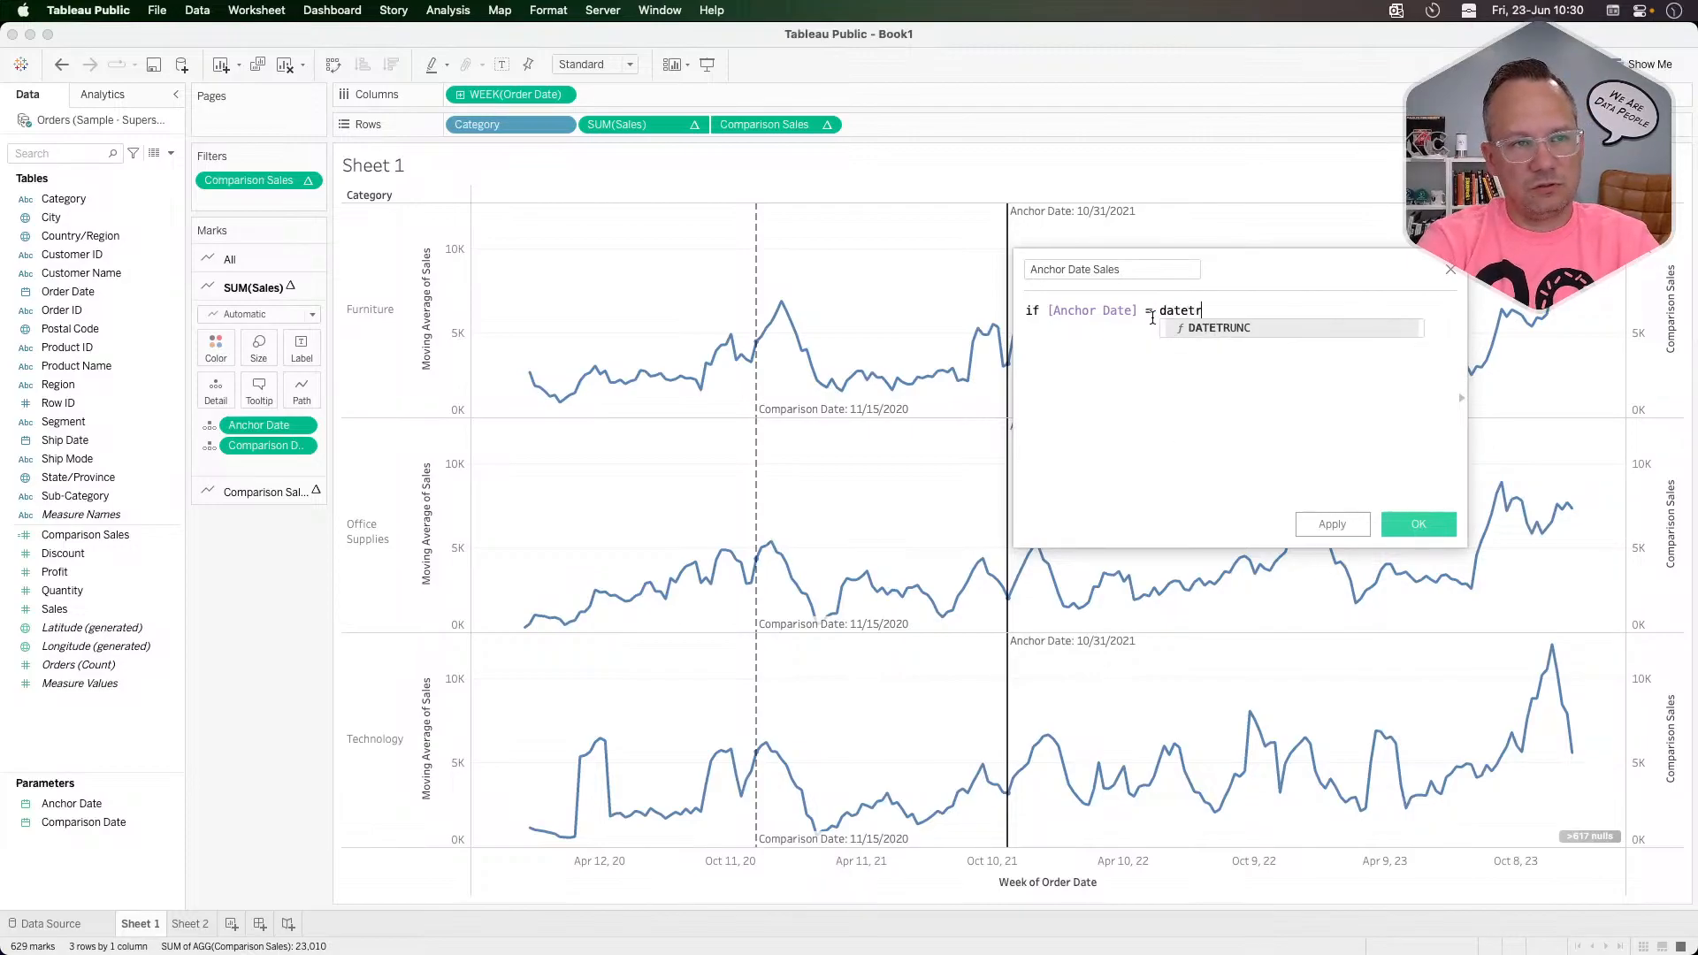
pyautogui.press('Return')
pyautogui.write("'week',")
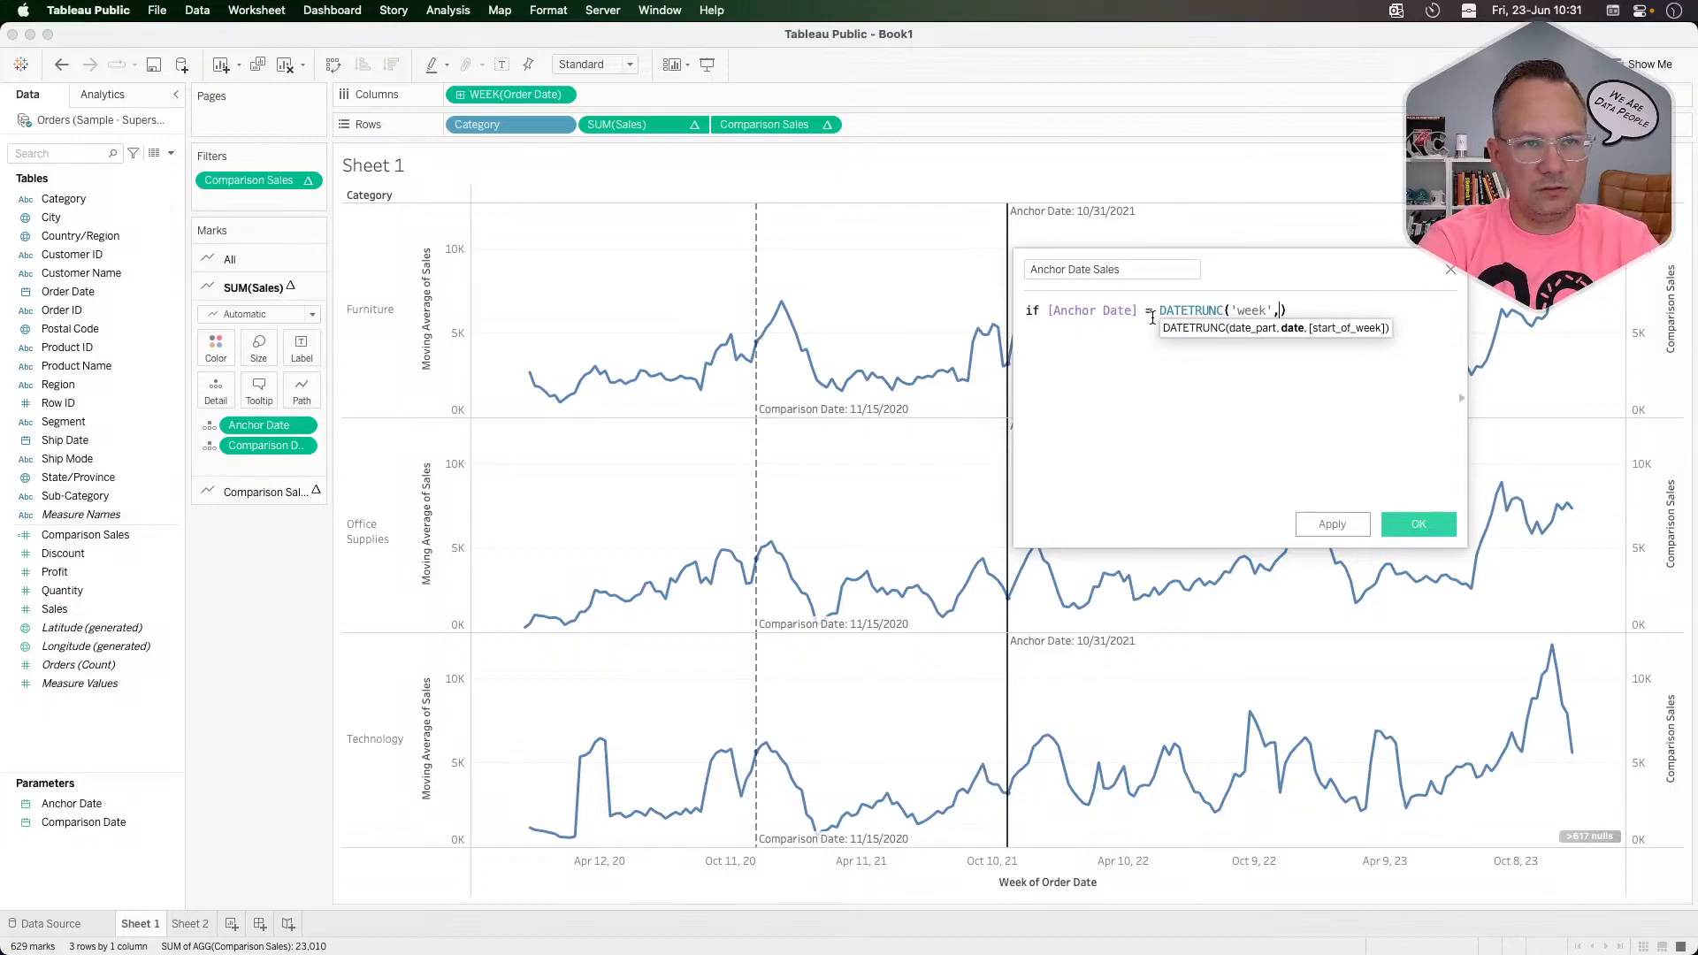
pyautogui.write('[order')
pyautogui.press('Return')
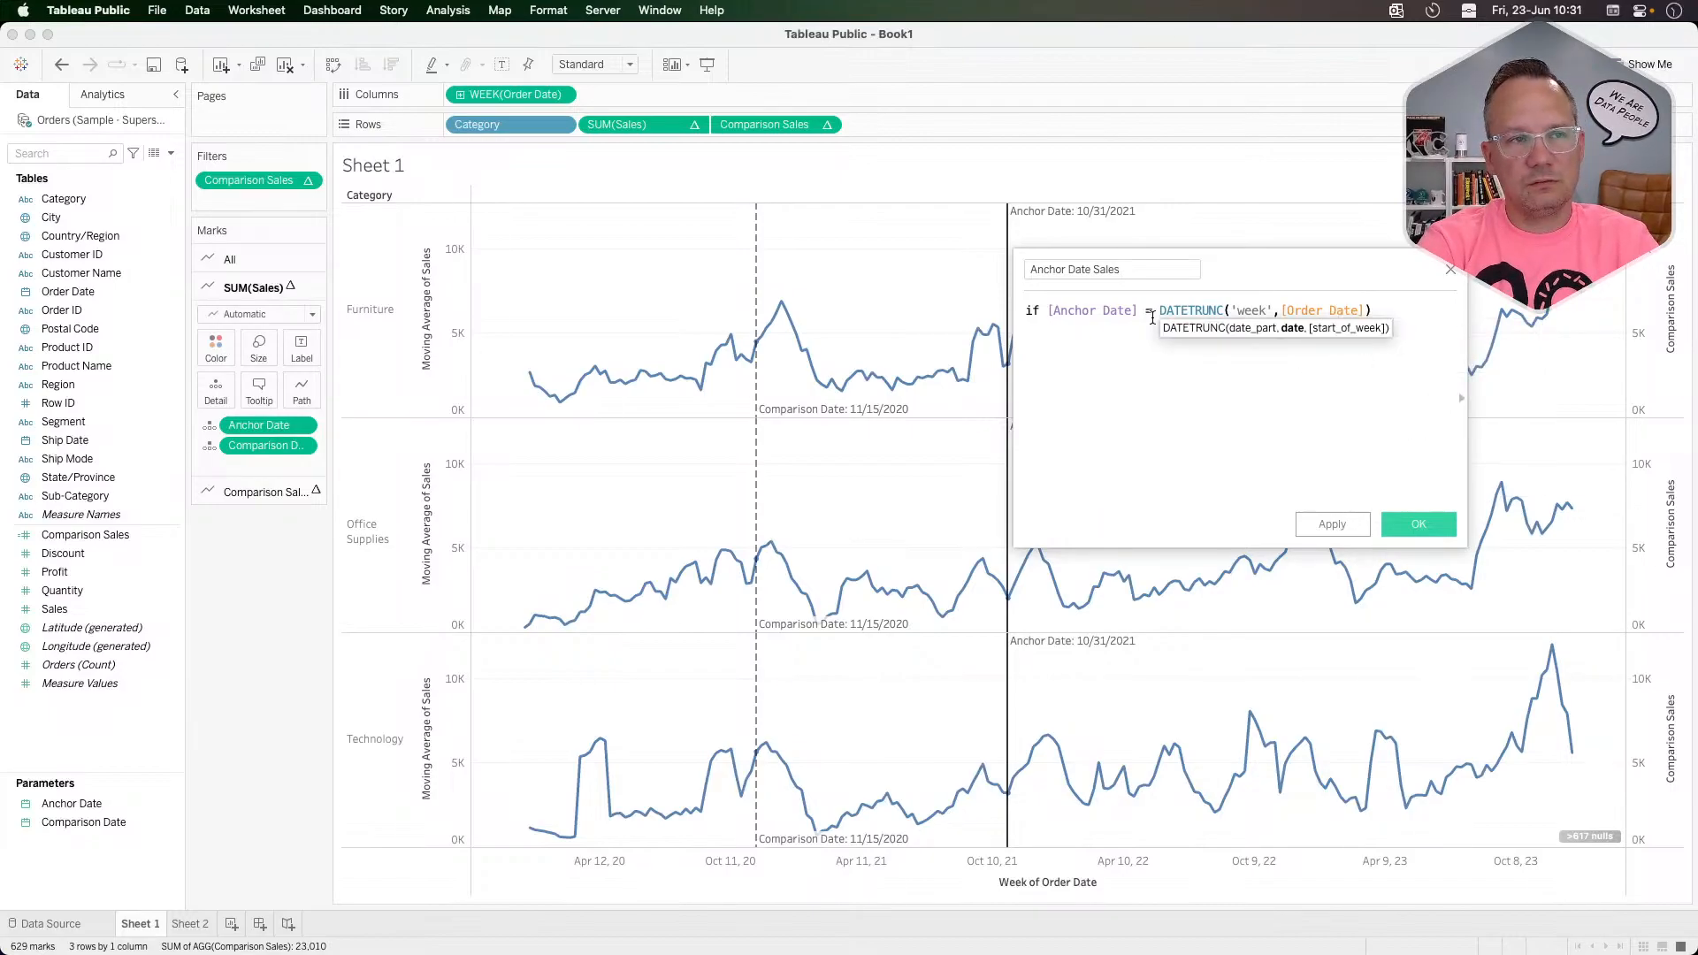
pyautogui.press('Right')
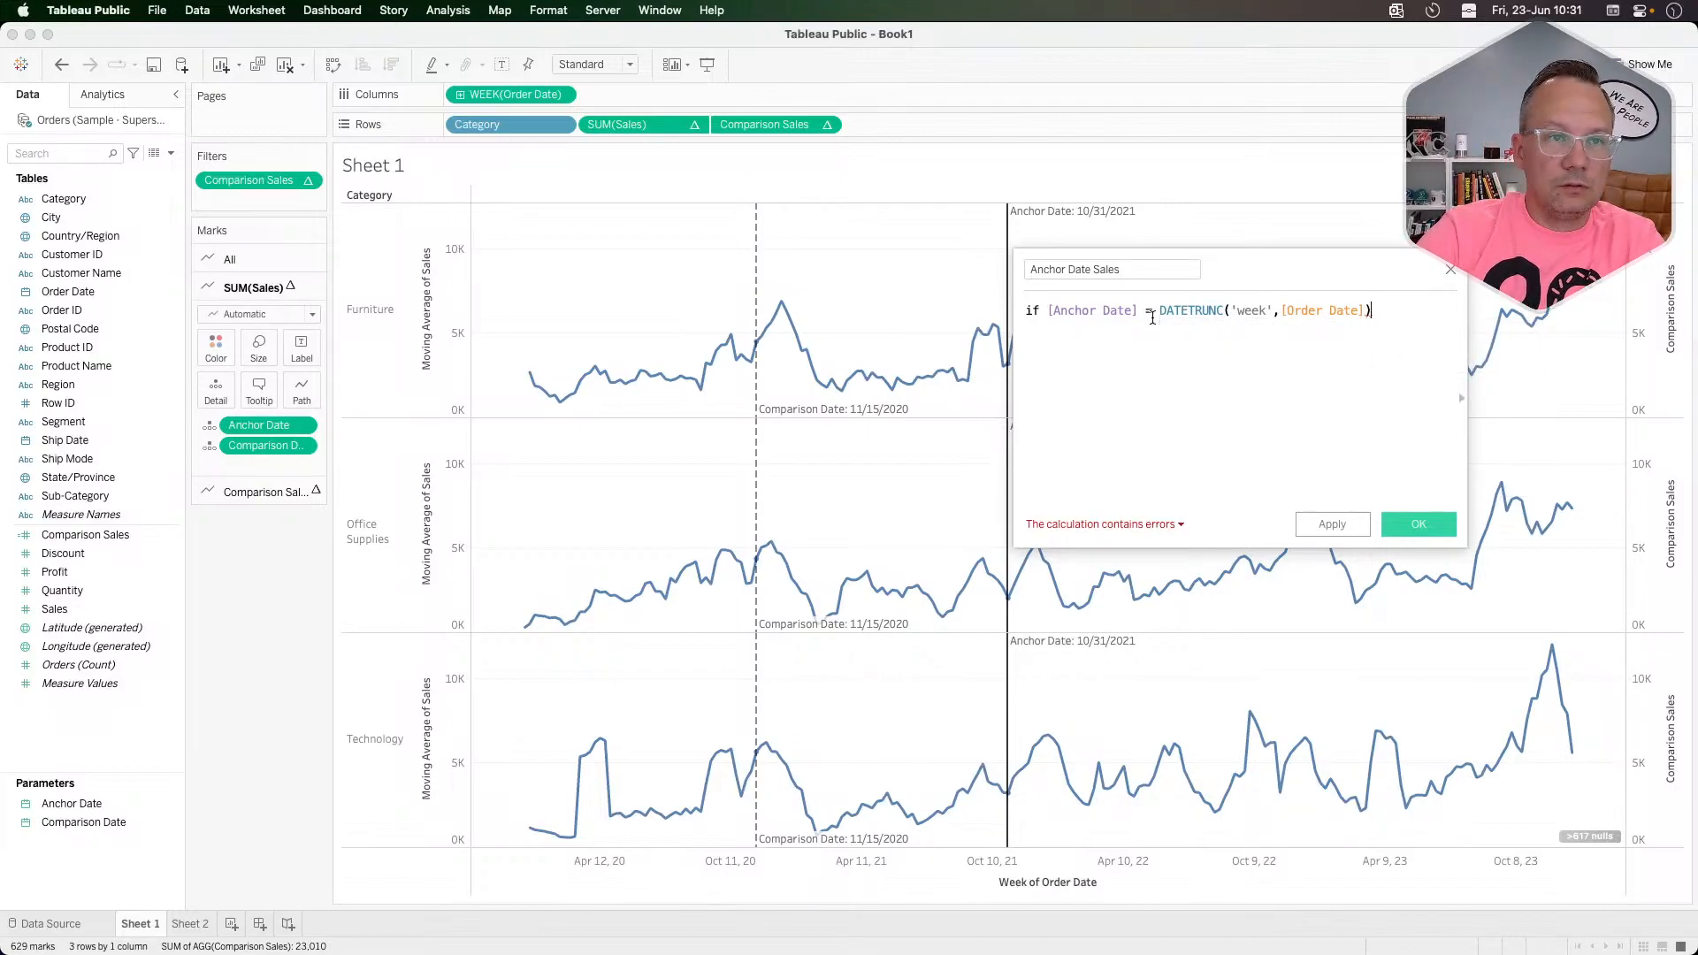
# Step: Add a then branch containing the SUM(Sales) pill's moving-average calculation, WINDOW_AVG(SUM([Sales]), -5, 0)
pyautogui.press('Return')
pyautogui.write('then')
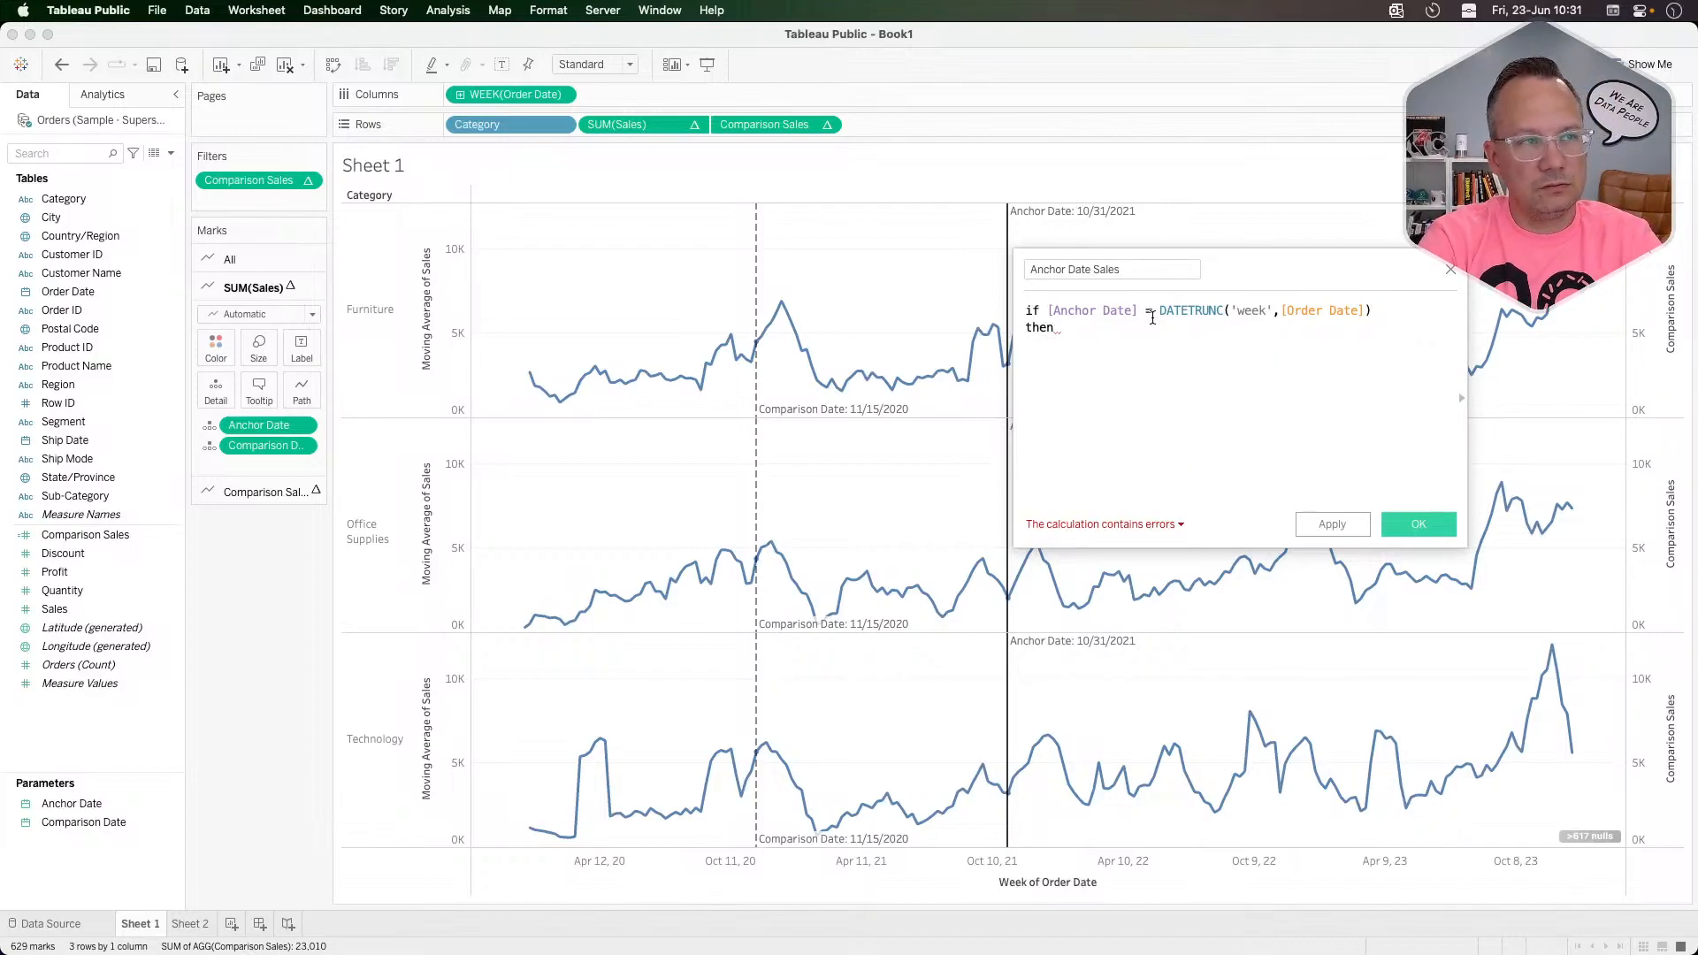
pyautogui.moveTo(698, 125); pyautogui.dragTo(1159, 347)
# Step: Wrap the DATETRUNC expression in attr(), close the formula with END and save the Anchor Date Sales calculated field
pyautogui.click(1159, 307)
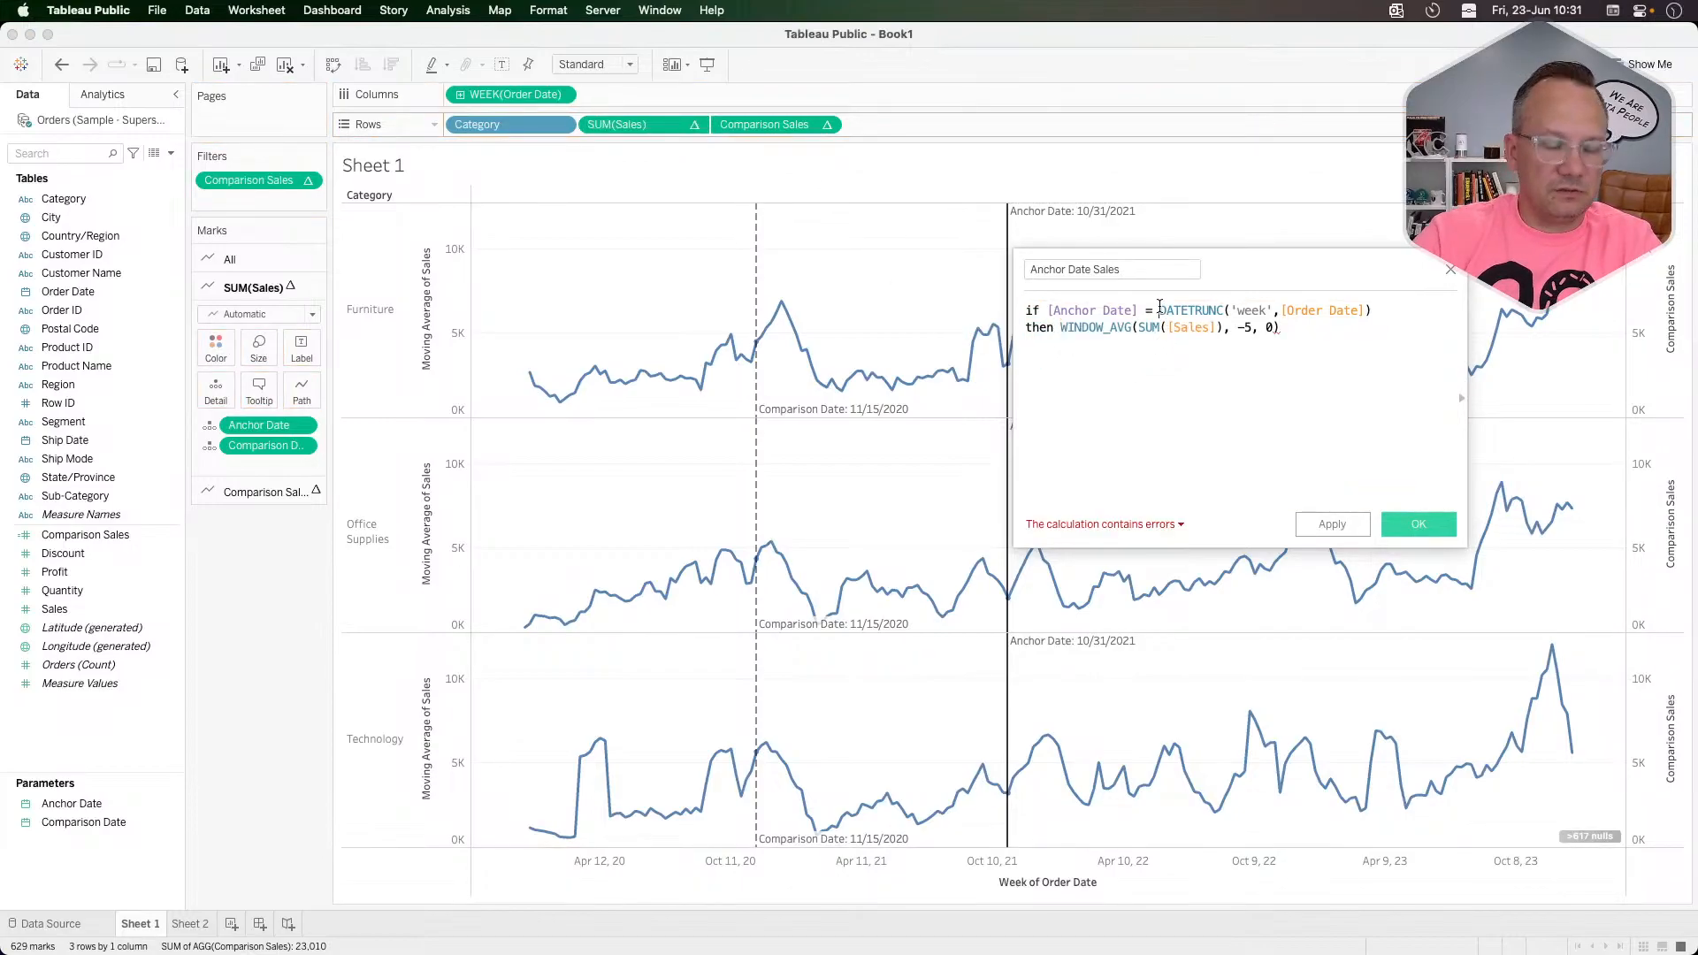
pyautogui.write('attr(')
pyautogui.click(1421, 303)
pyautogui.write(')')
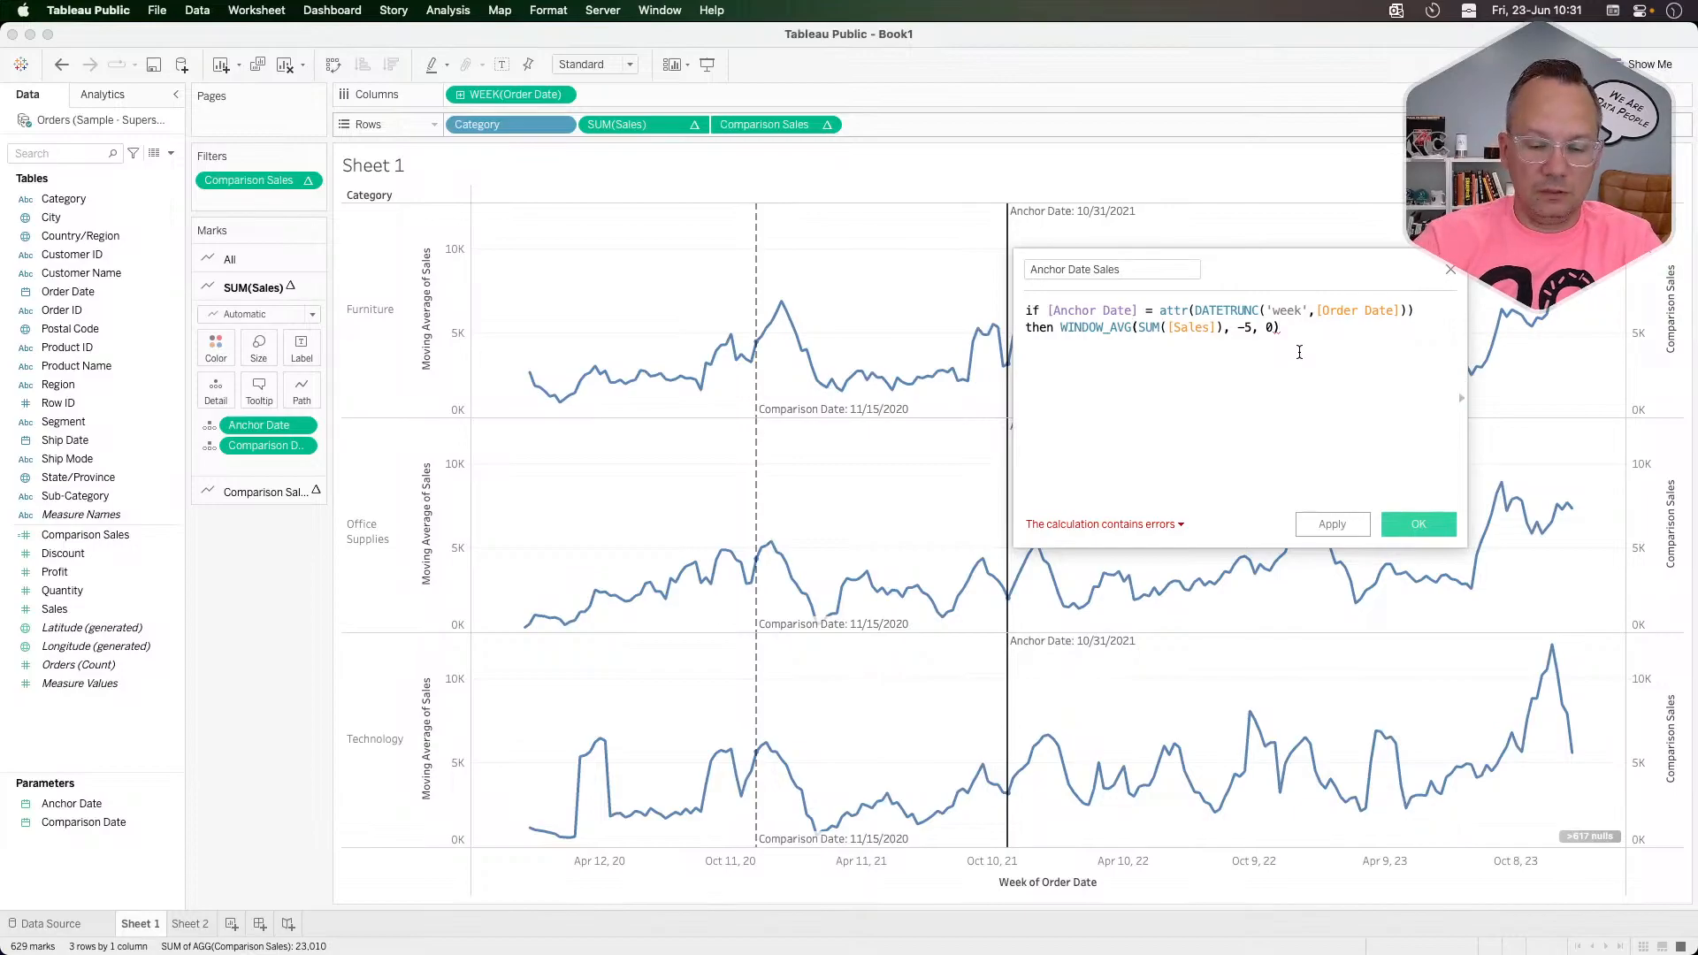
pyautogui.press('Return')
pyautogui.write('END')
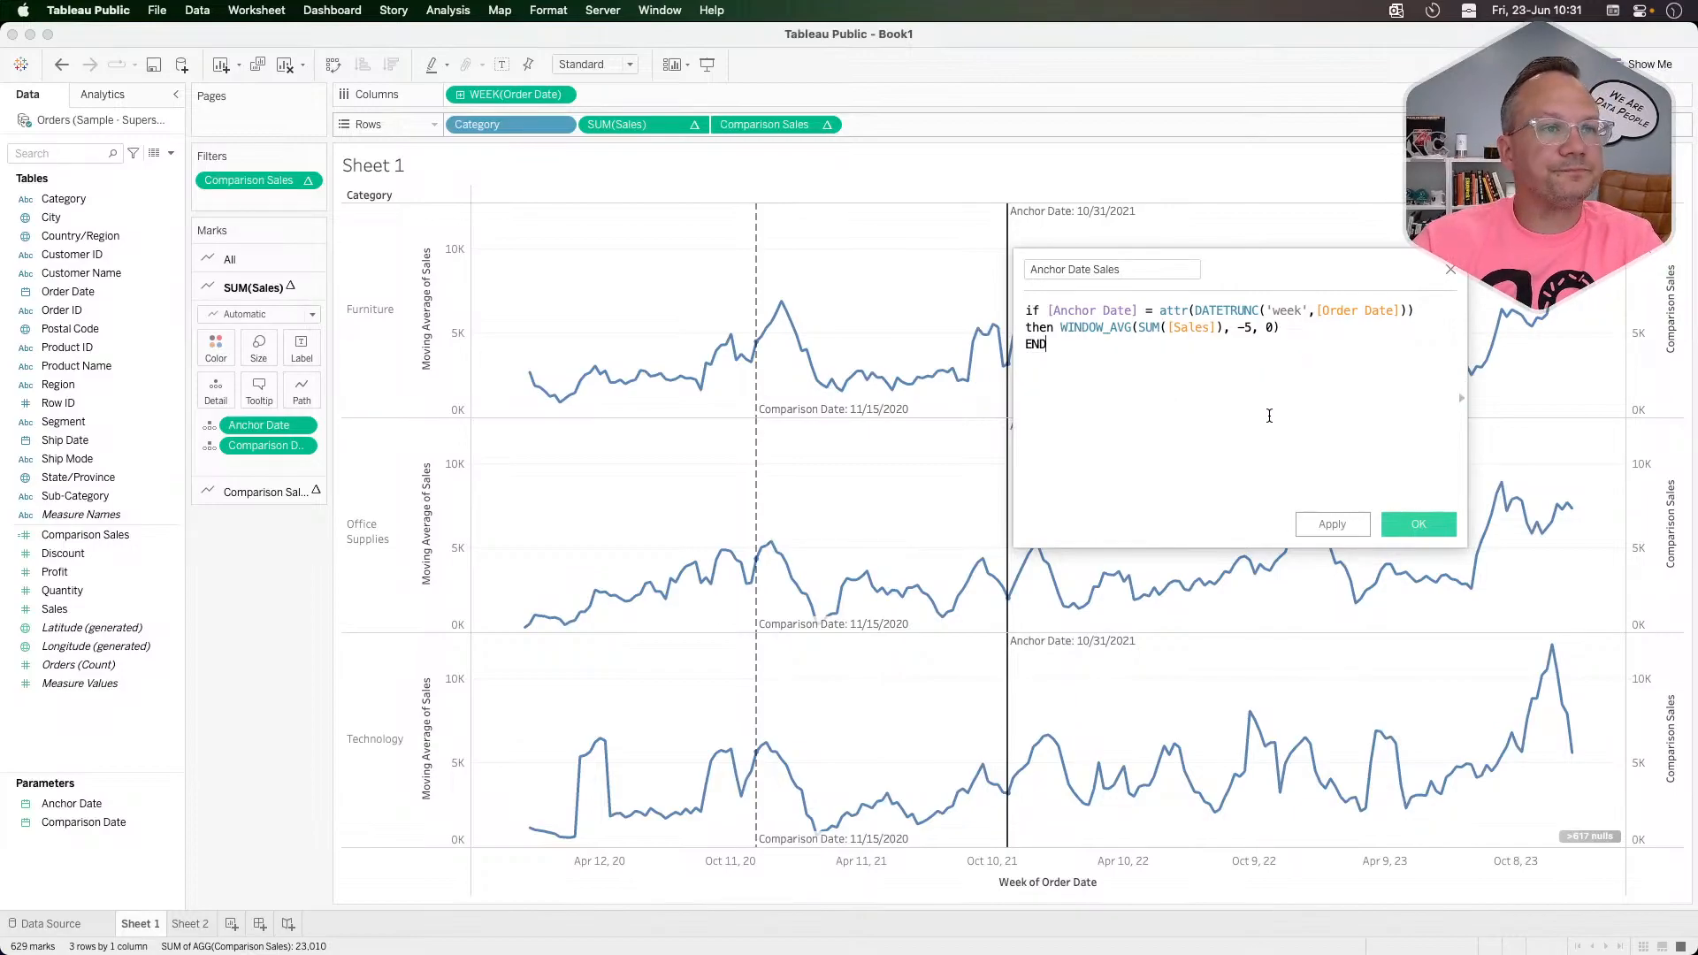
pyautogui.click(1418, 524)
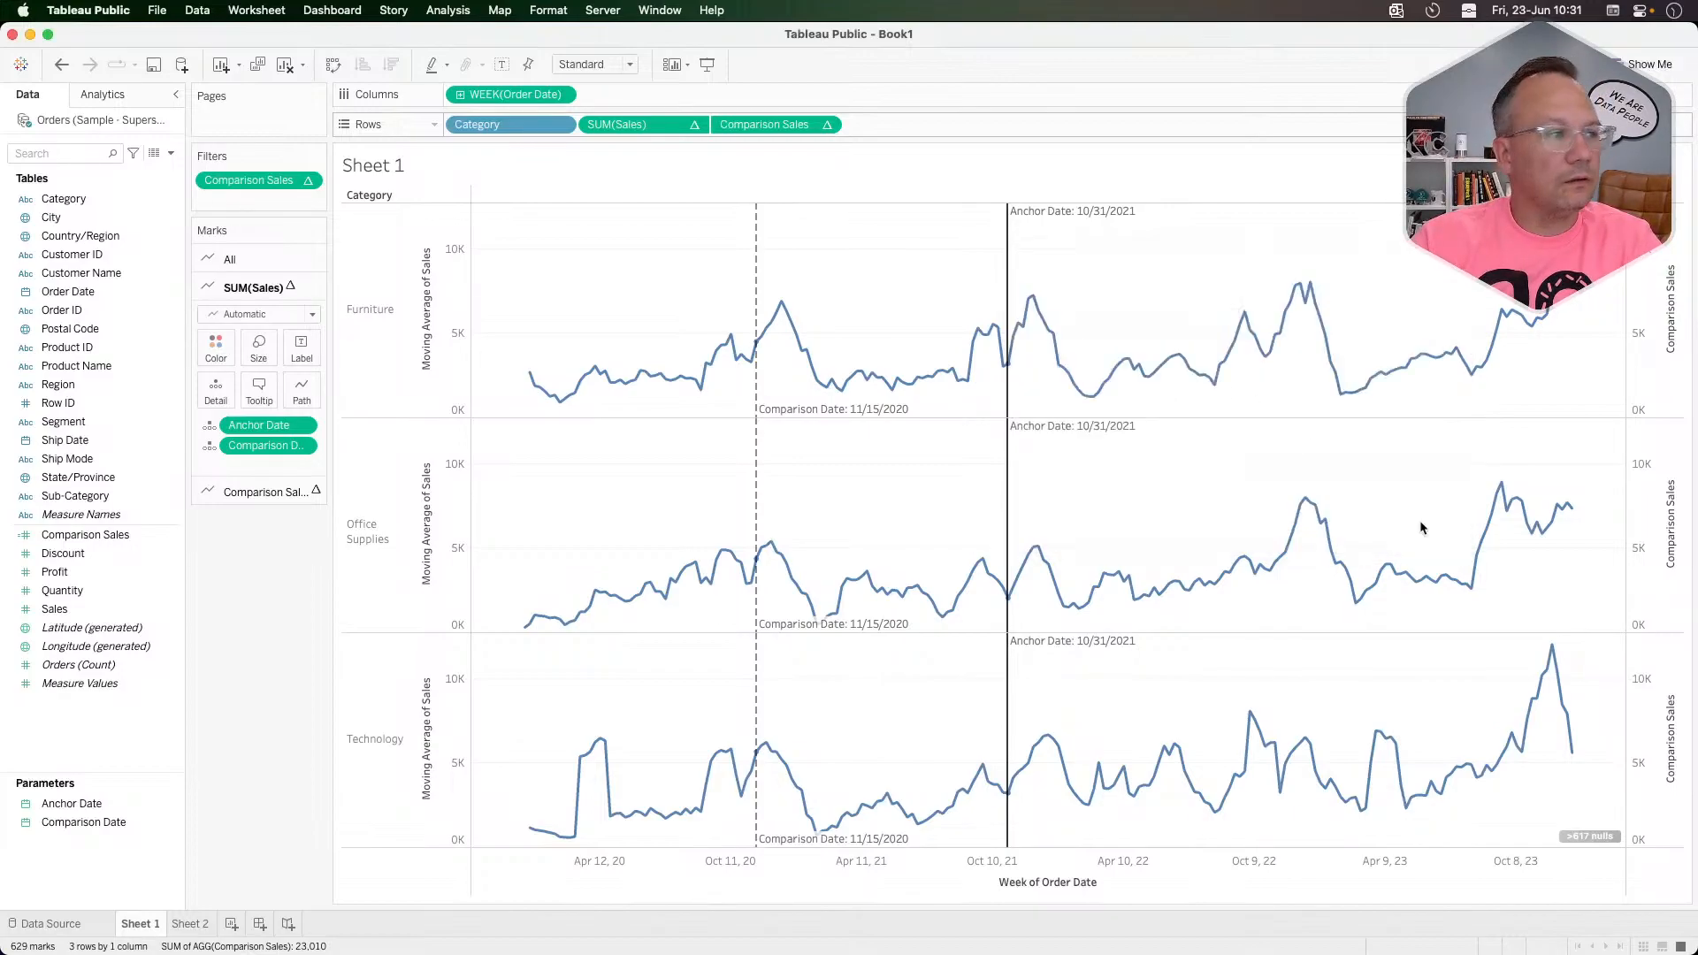
pyautogui.rightClick(71, 732)
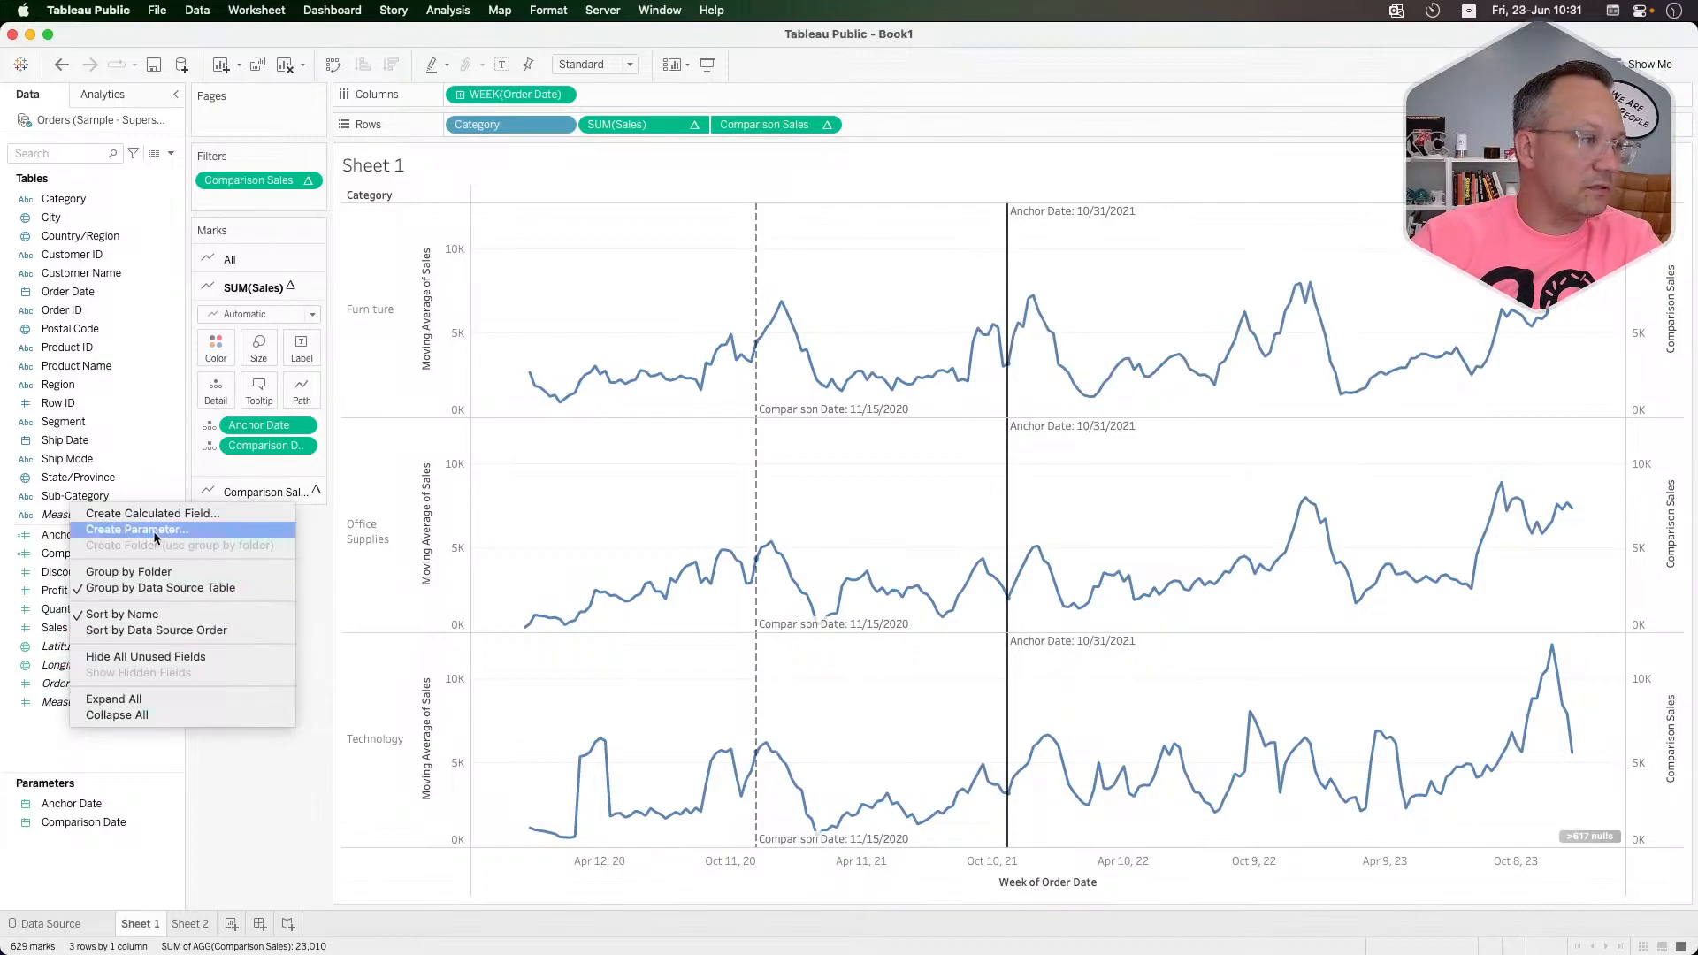
pyautogui.click(164, 513)
pyautogui.write('Compari')
pyautogui.click(1211, 316)
pyautogui.write('[Sales')
pyautogui.press('BackSpace')
pyautogui.press('BackSpace')
pyautogui.press('BackSpace')
pyautogui.press('BackSpace')
pyautogui.press('BackSpace')
pyautogui.press('BackSpace')
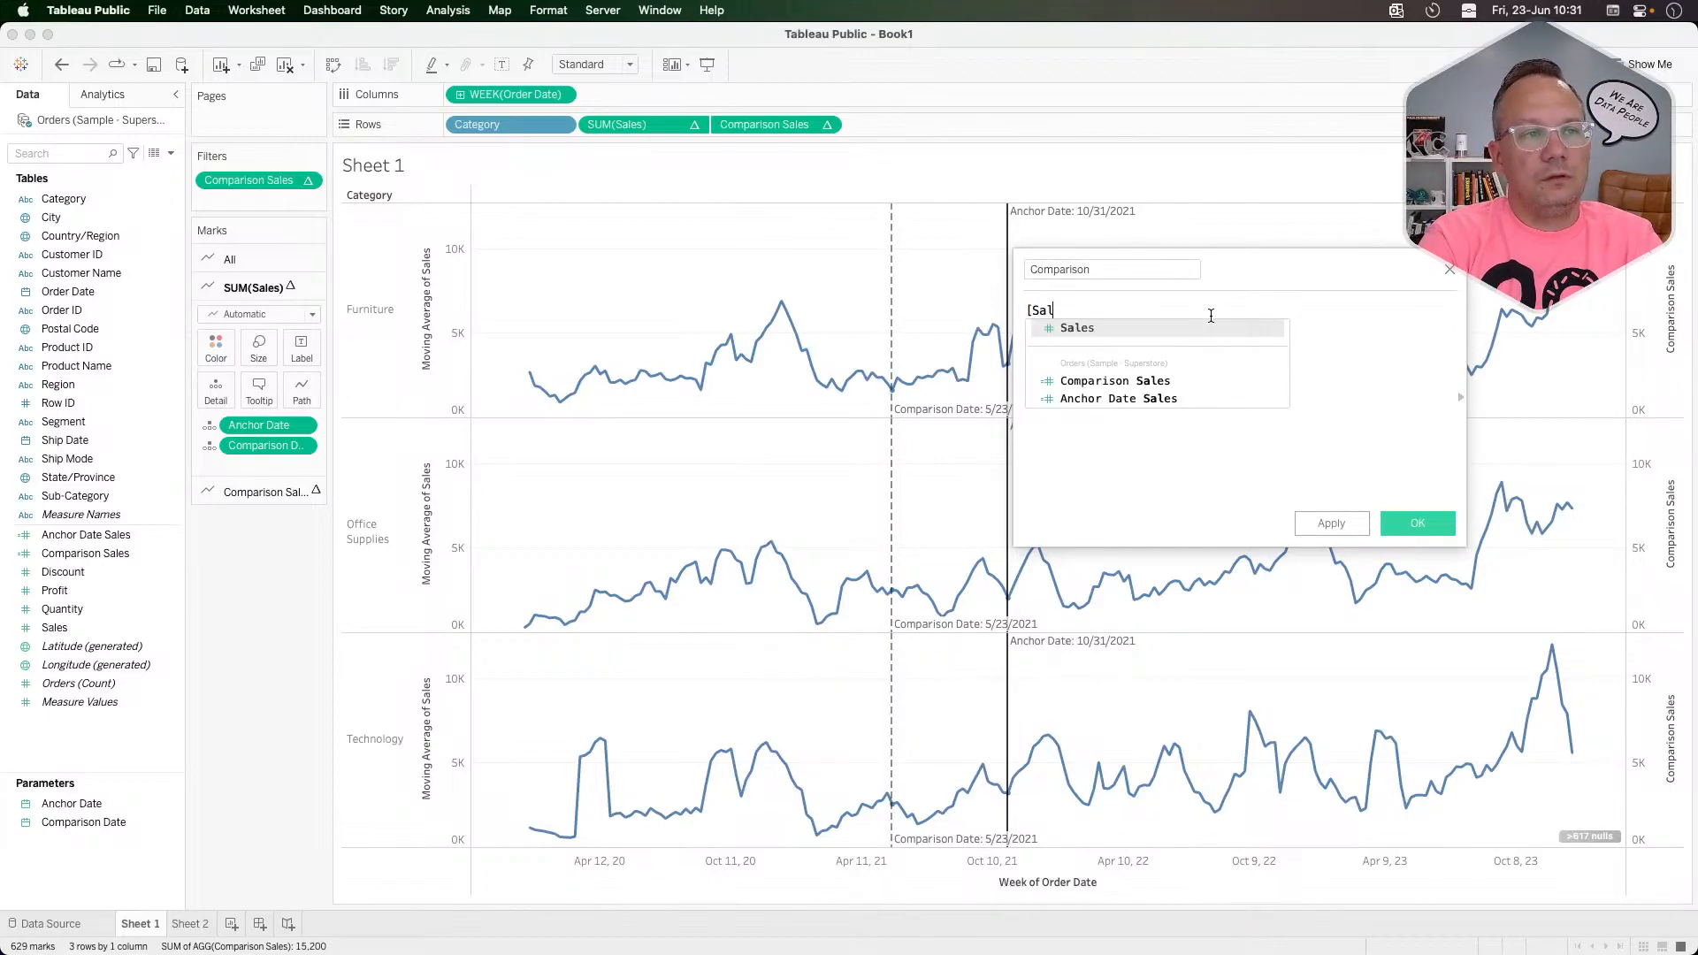
pyautogui.click(1143, 262)
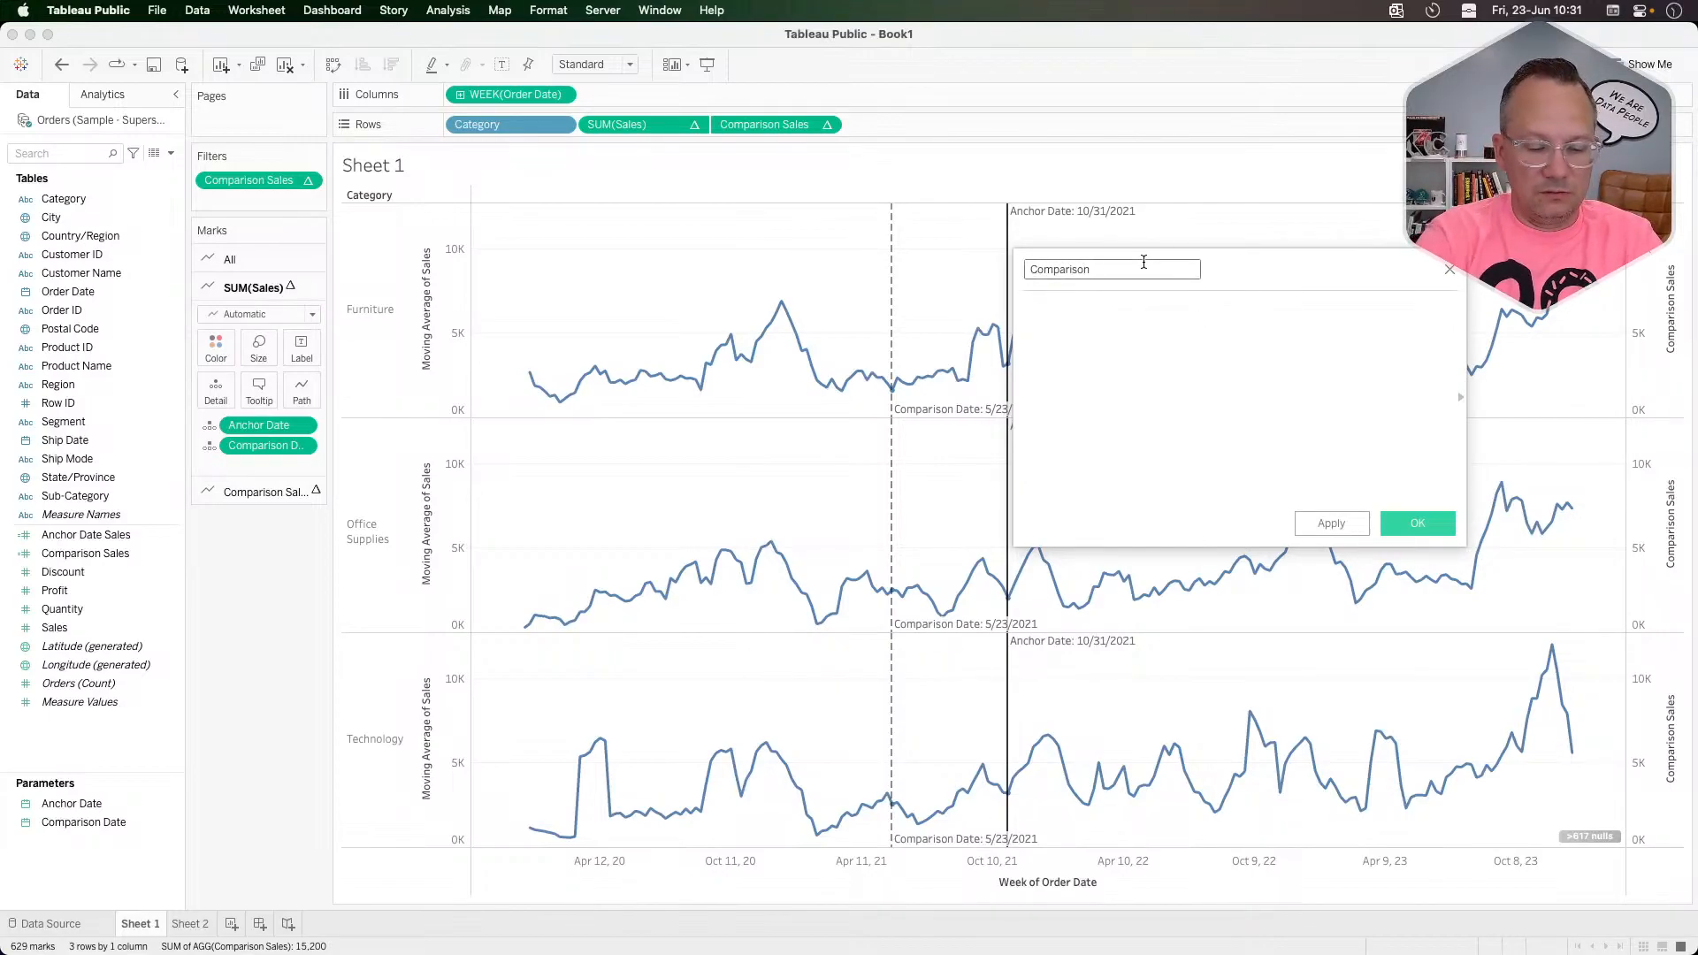
pyautogui.press('Tab')
pyautogui.write('if ')
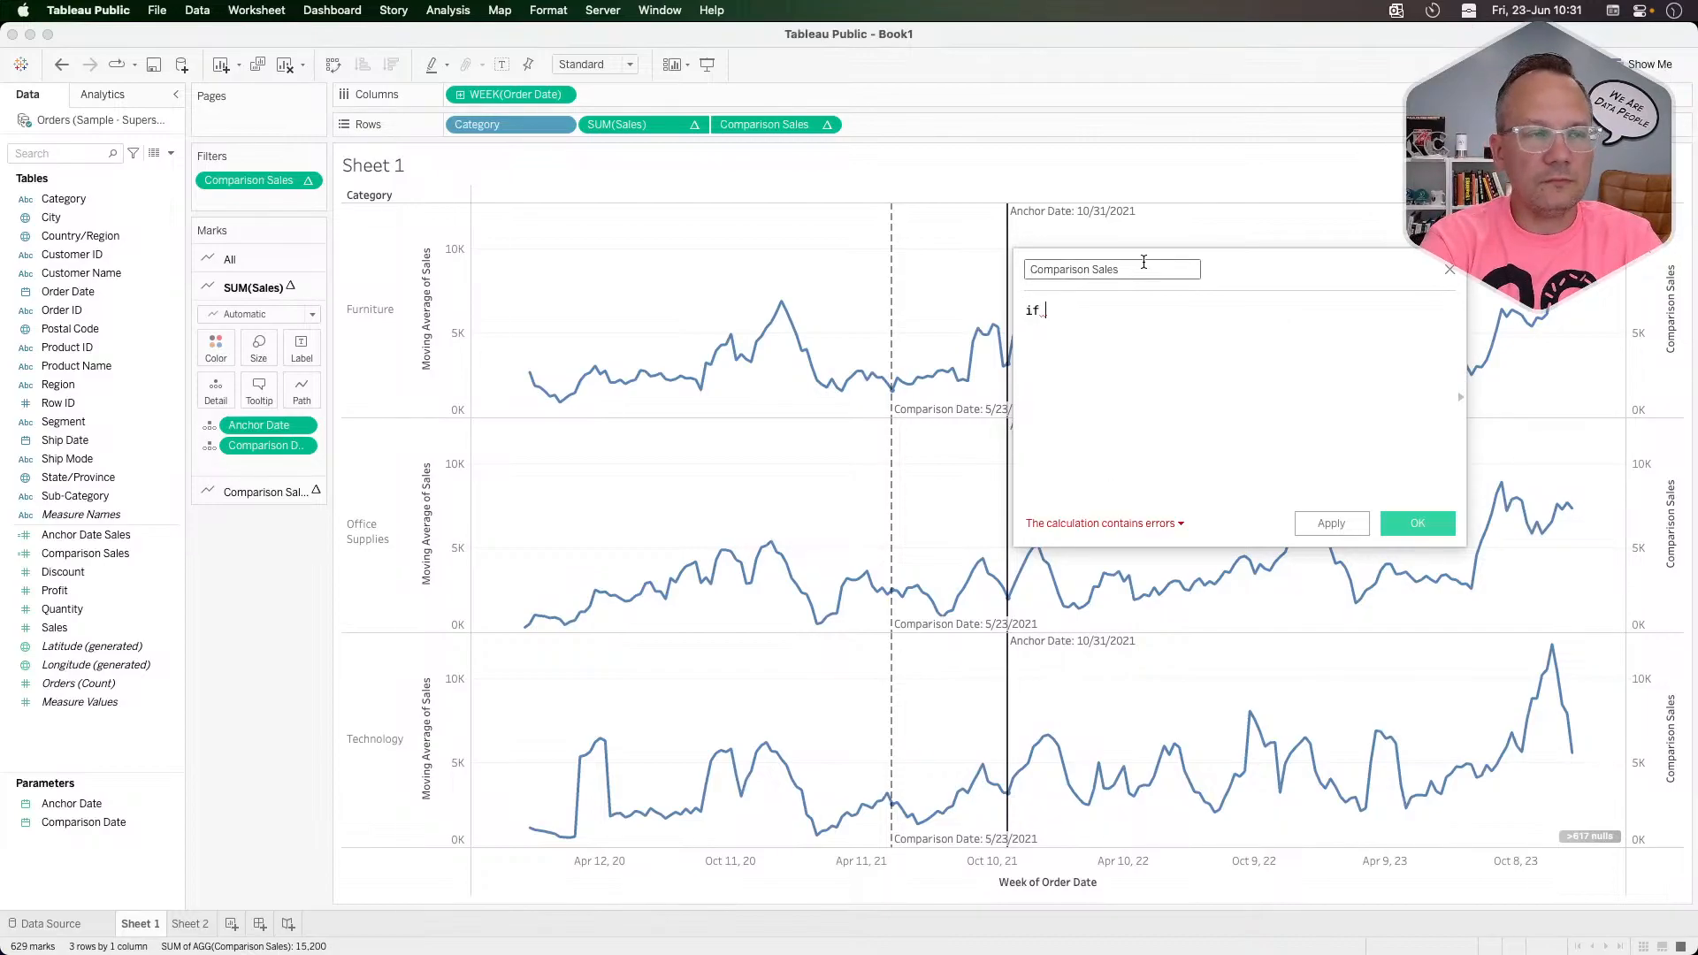
pyautogui.write('com')
pyautogui.press('Return')
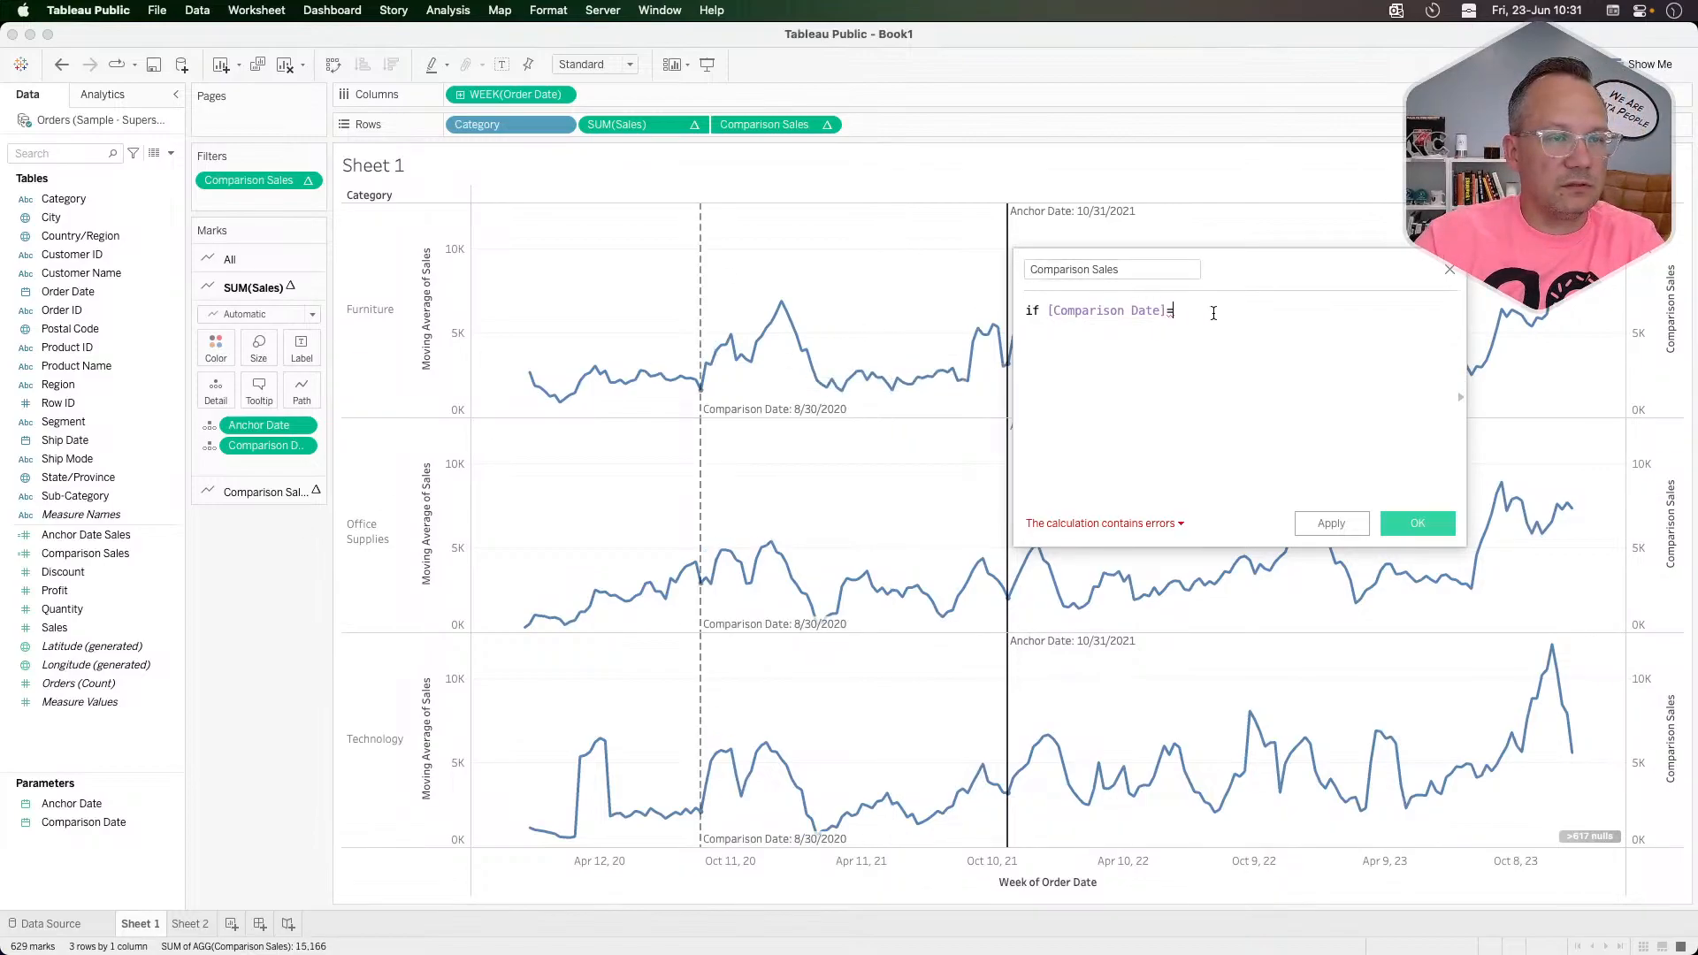
pyautogui.click(1451, 270)
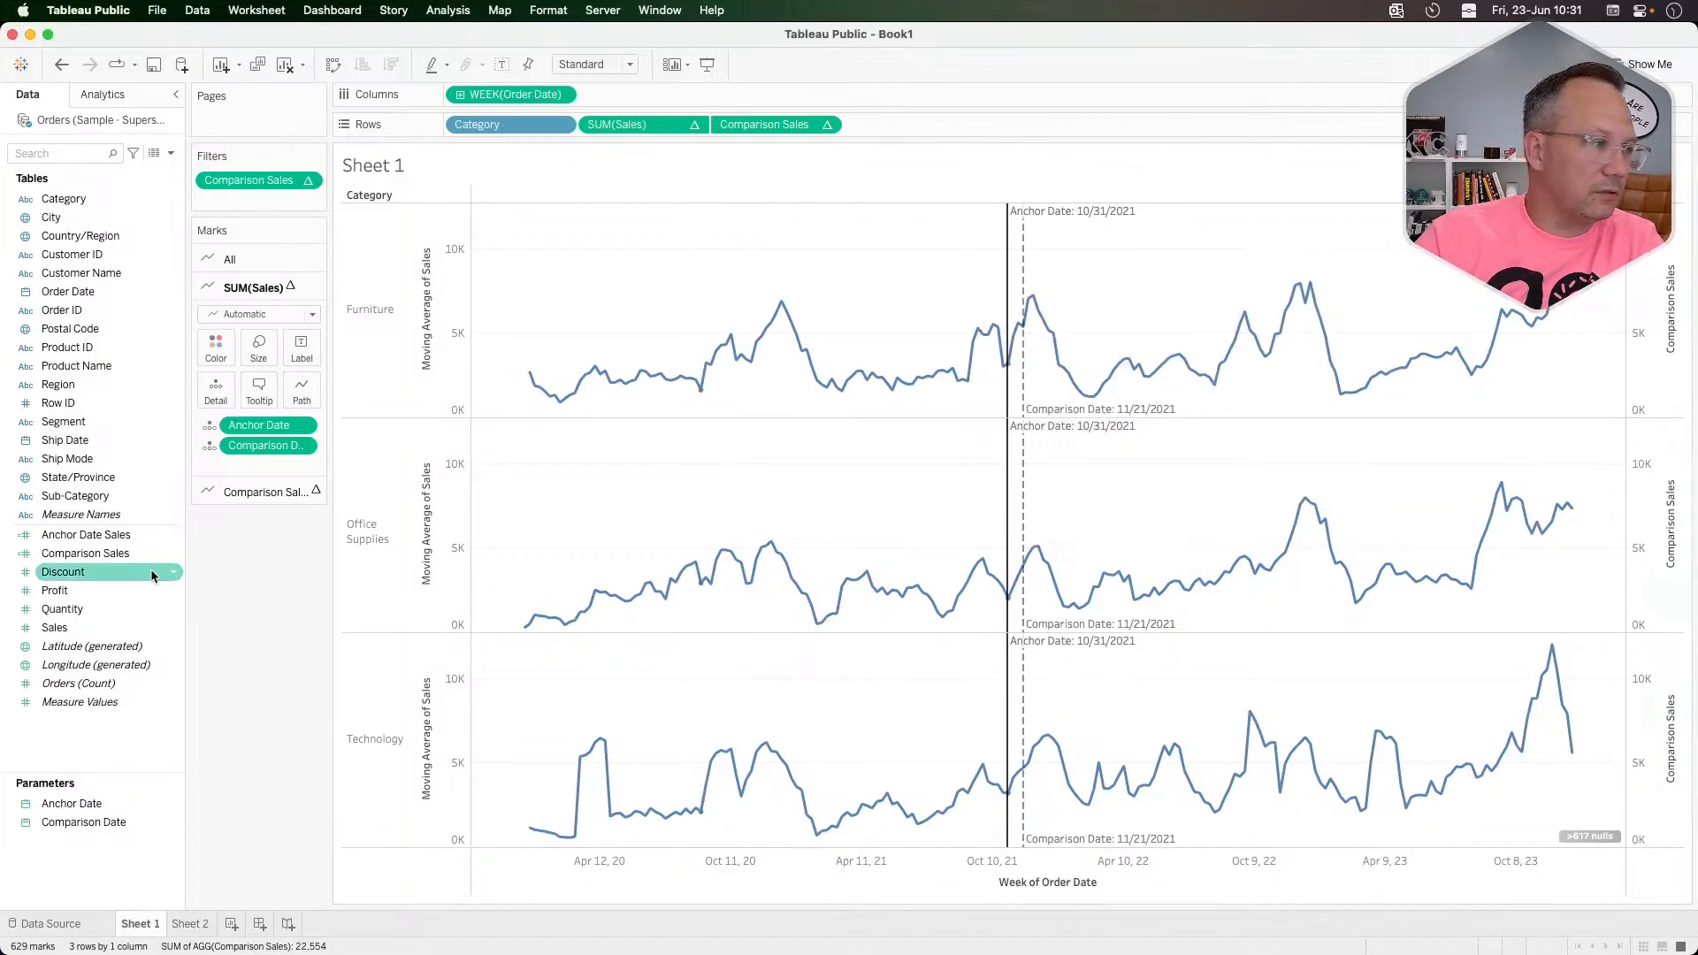
# Step: Edit the existing Comparison Sales calculation so its condition tests only [Comparison Date], removing the [Anchor Date] test and the OR, and save it
pyautogui.rightClick(119, 557)
pyautogui.click(148, 636)
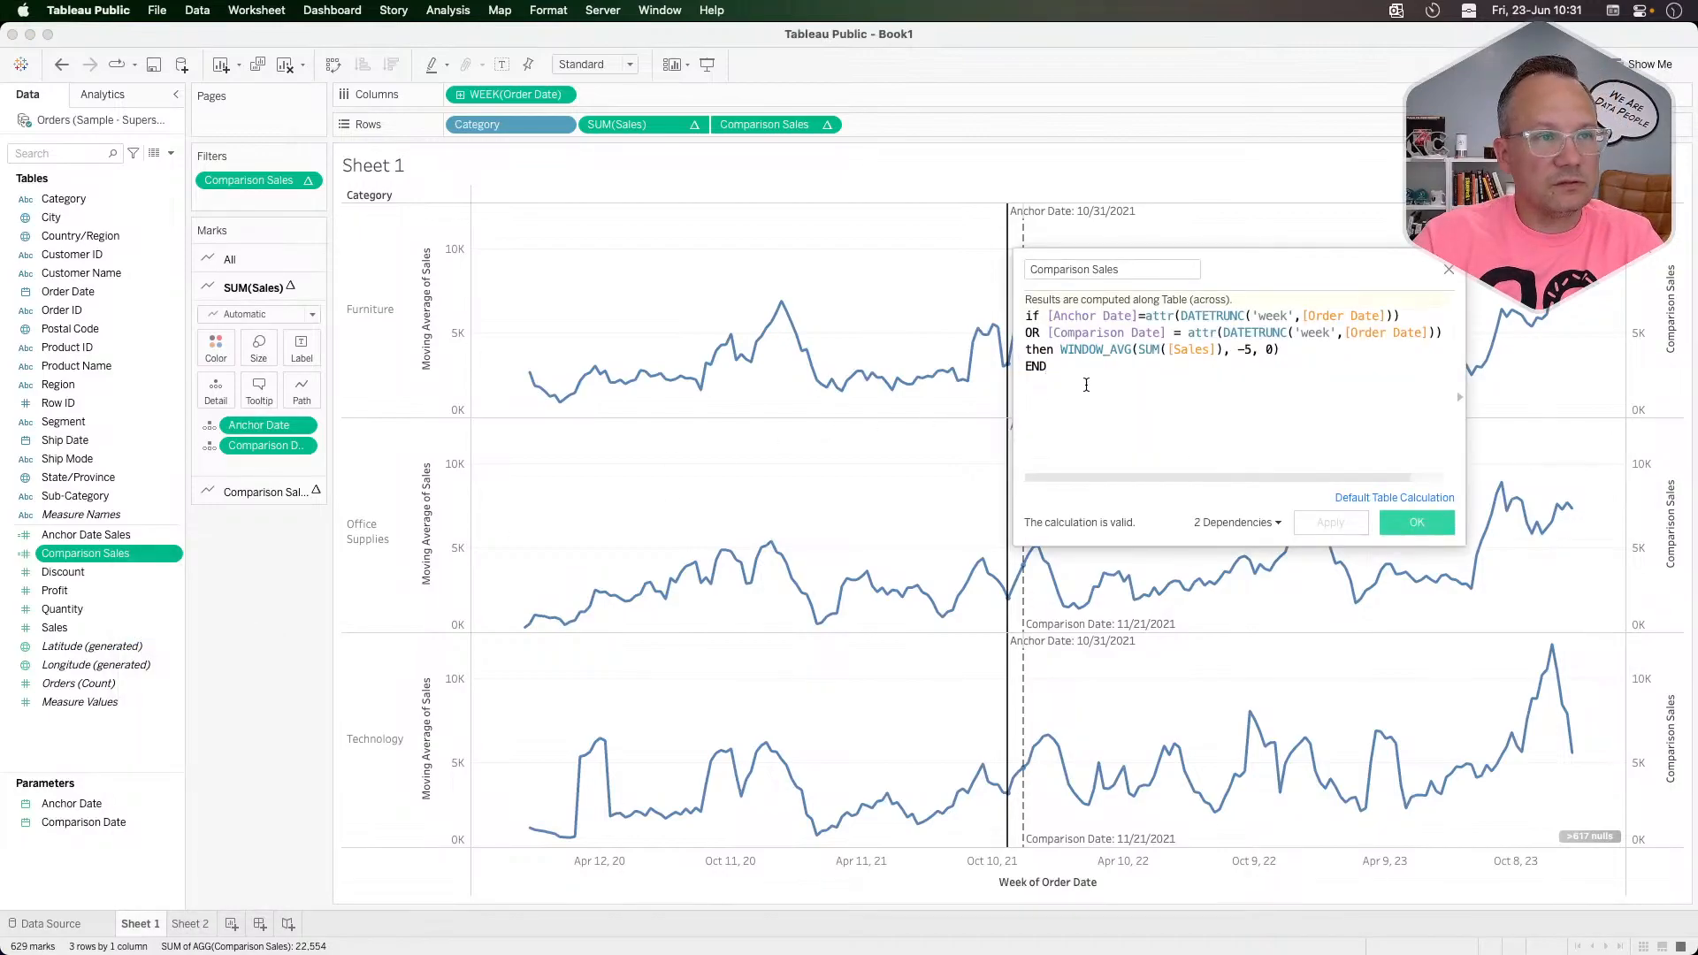
pyautogui.click(1048, 323)
pyautogui.hotkey('shift', 'End')
pyautogui.press('BackSpace')
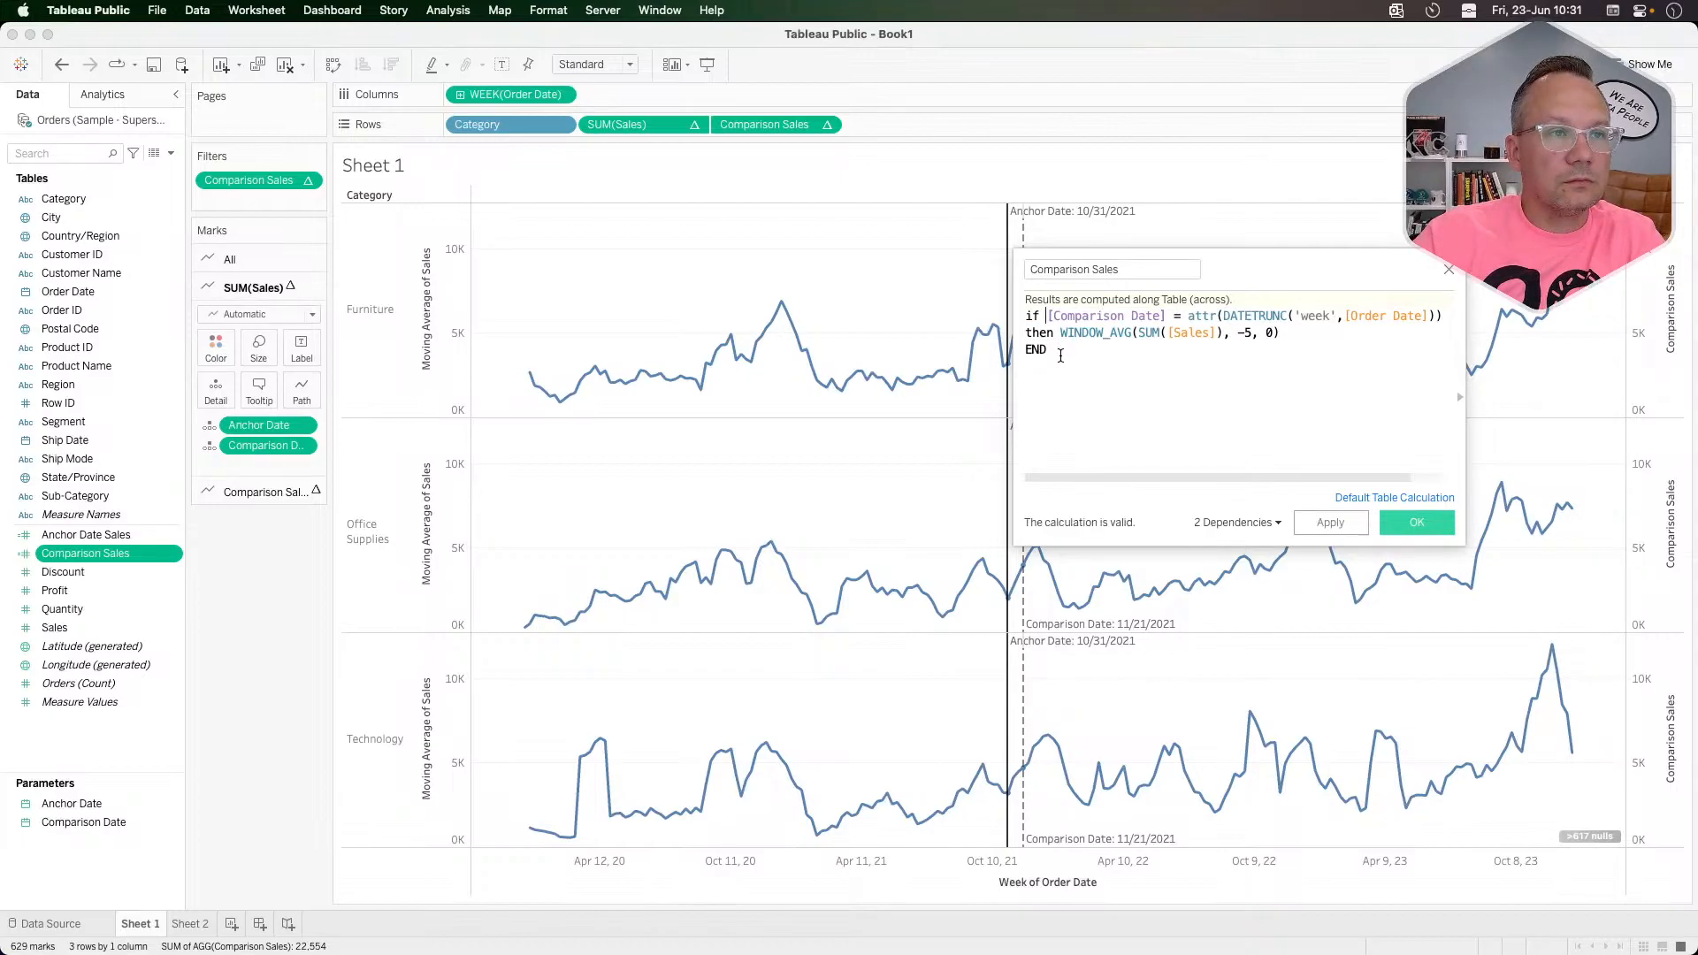
pyautogui.click(1415, 524)
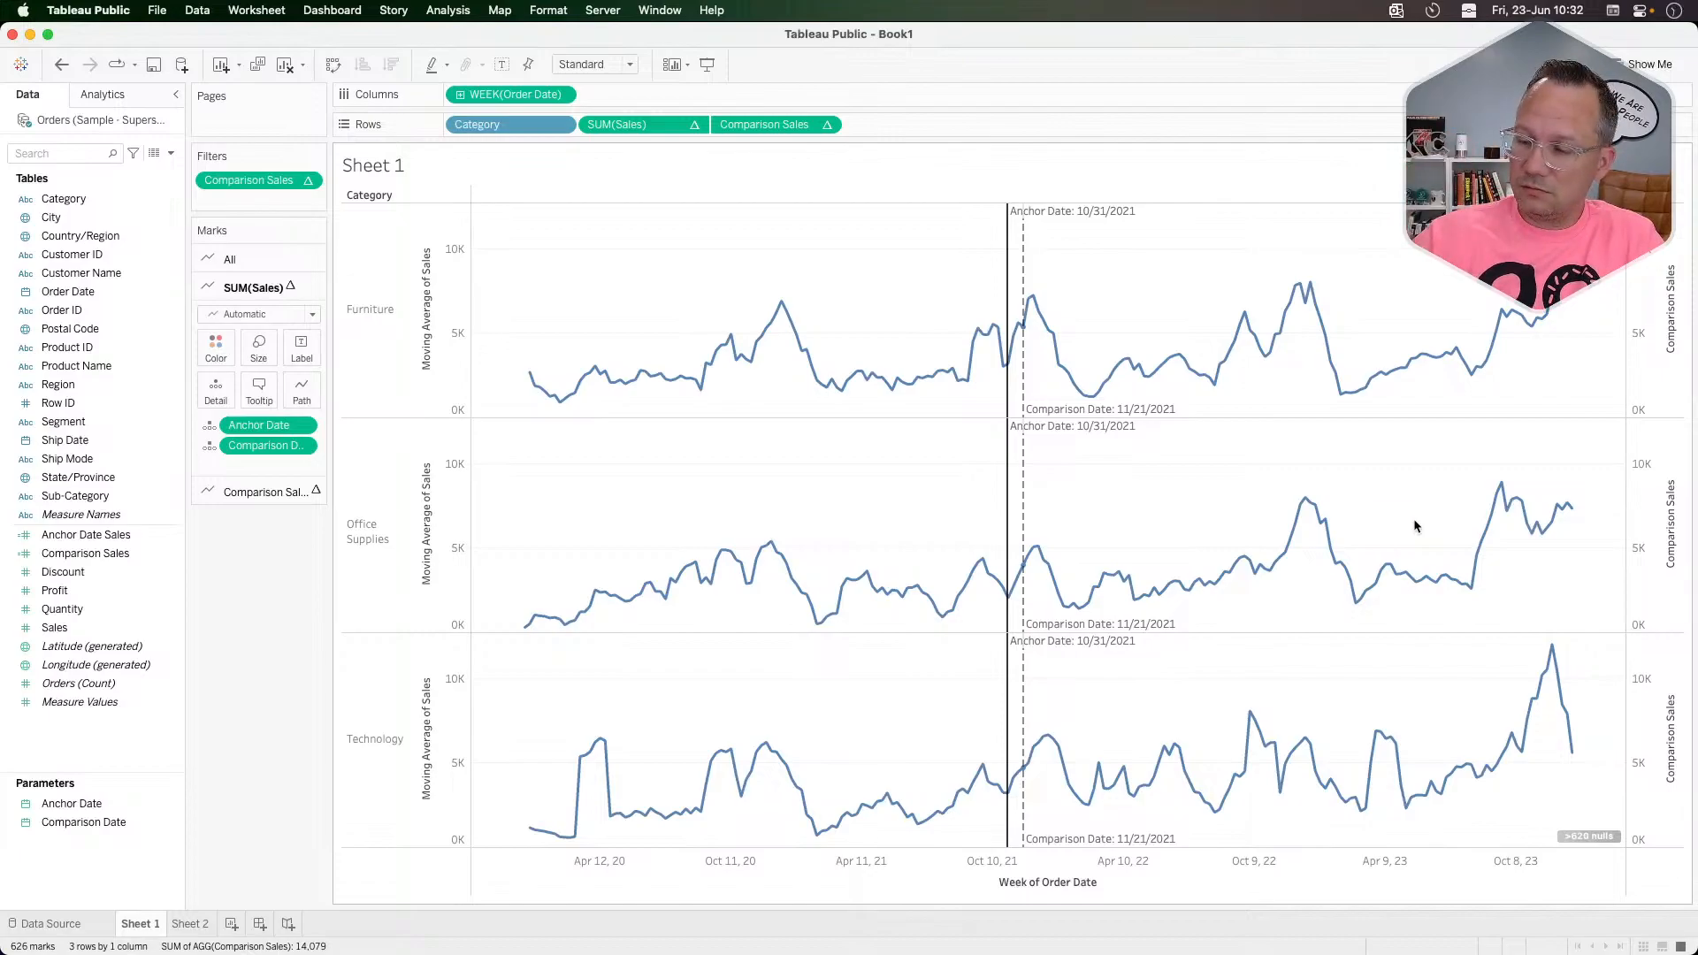
# Step: Remove Comparison Sales from the rows and filters, and filter Measure Names to only Anchor Date Sales and Comparison Sales
pyautogui.moveTo(764, 124); pyautogui.dragTo(247, 579)
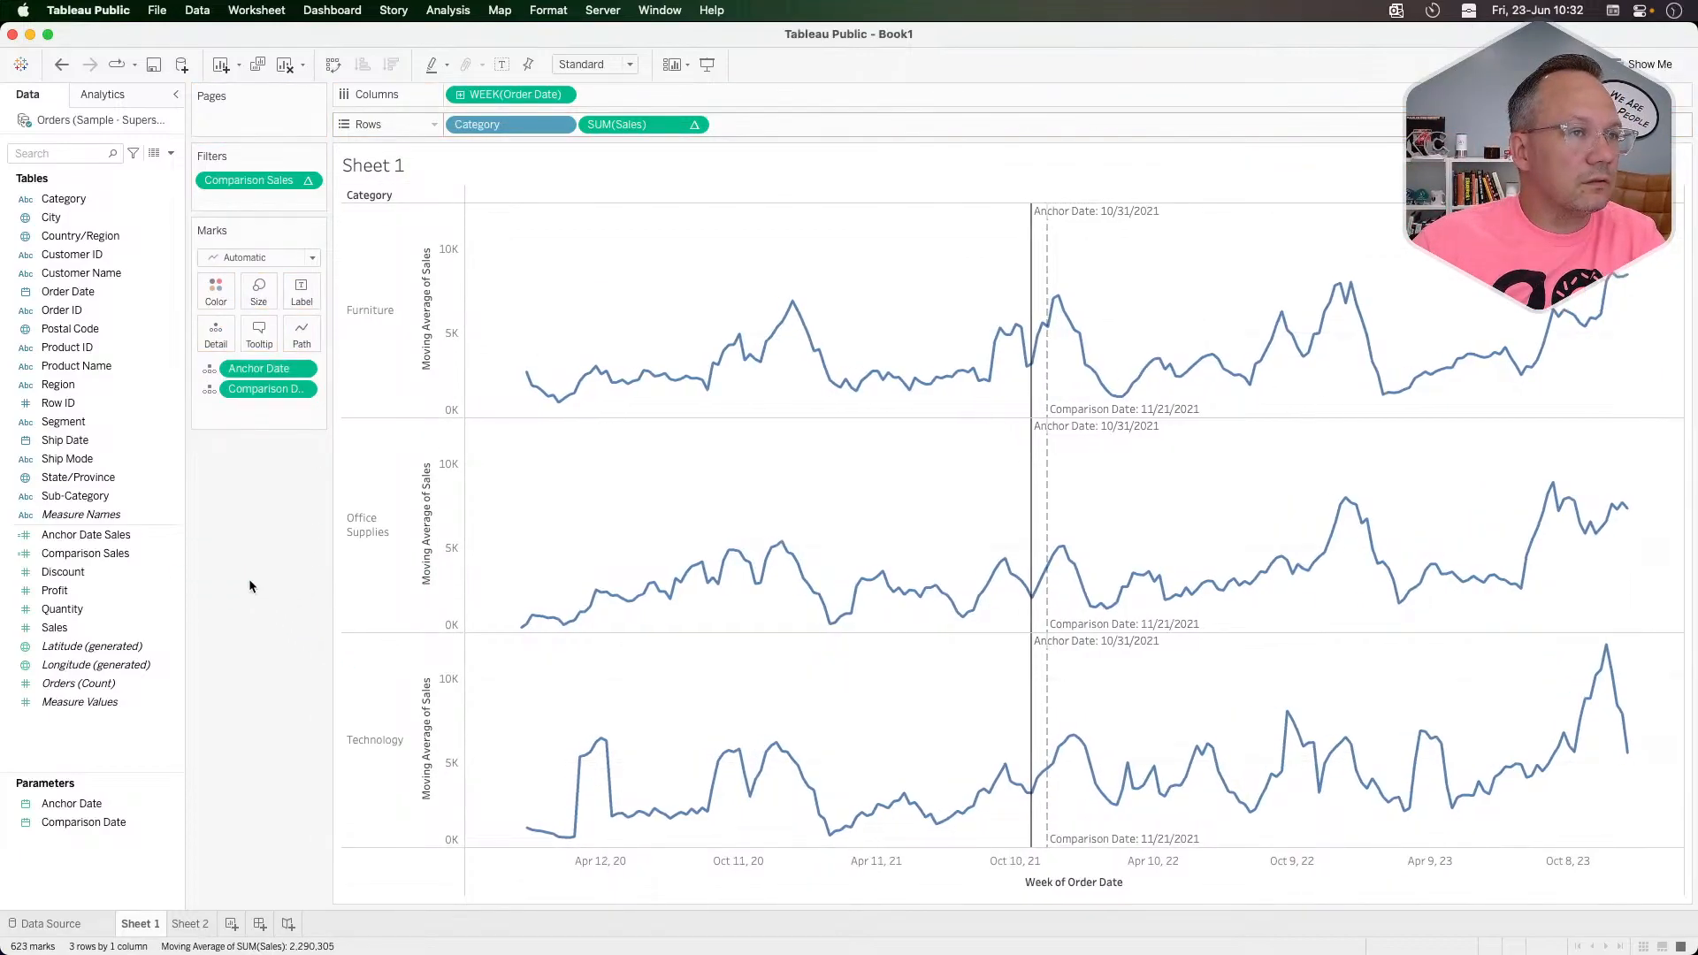
pyautogui.moveTo(250, 180); pyautogui.dragTo(274, 544)
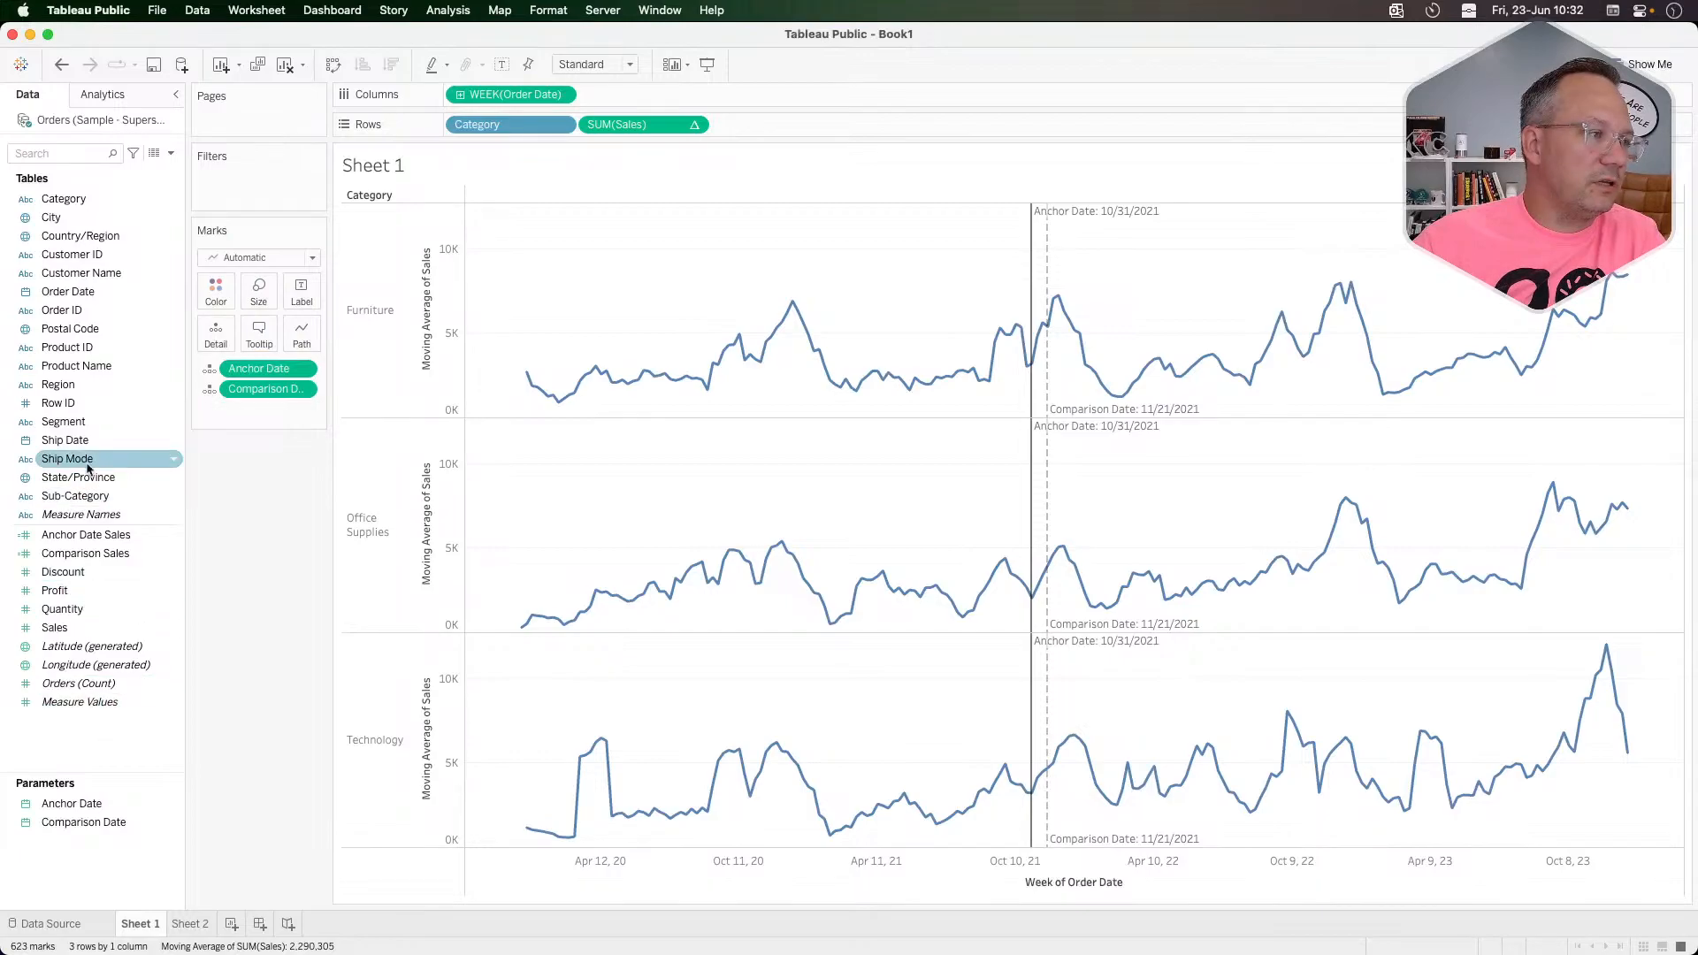
pyautogui.moveTo(80, 513); pyautogui.dragTo(250, 177)
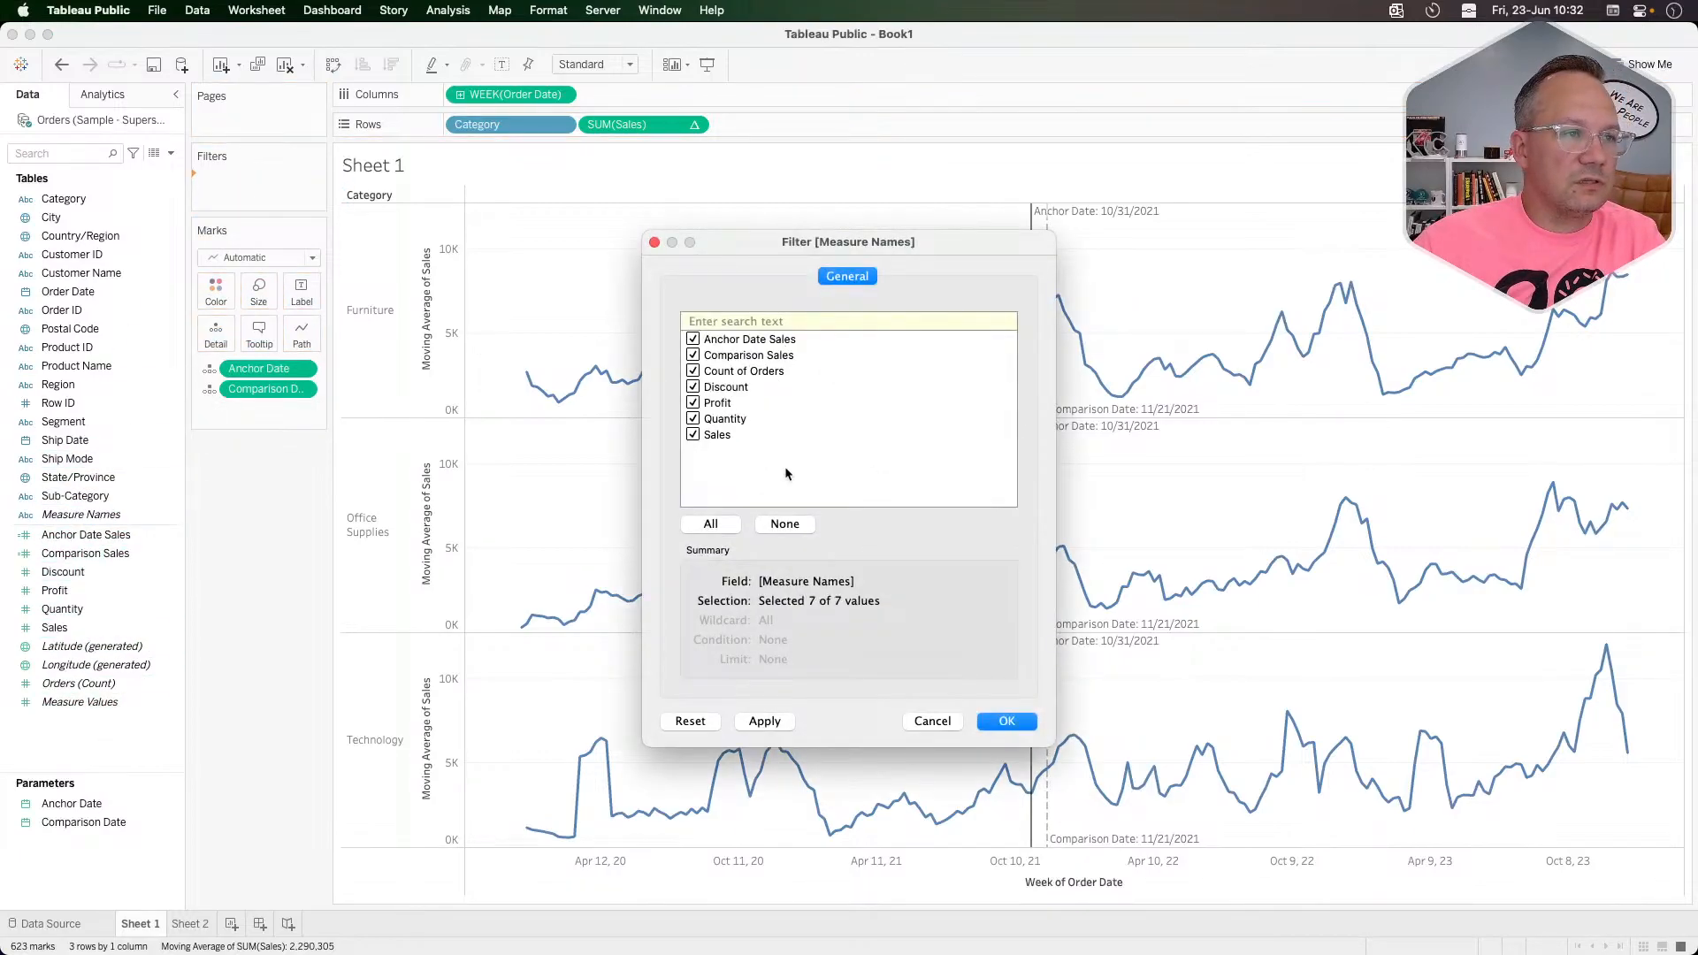
pyautogui.click(784, 525)
pyautogui.click(694, 340)
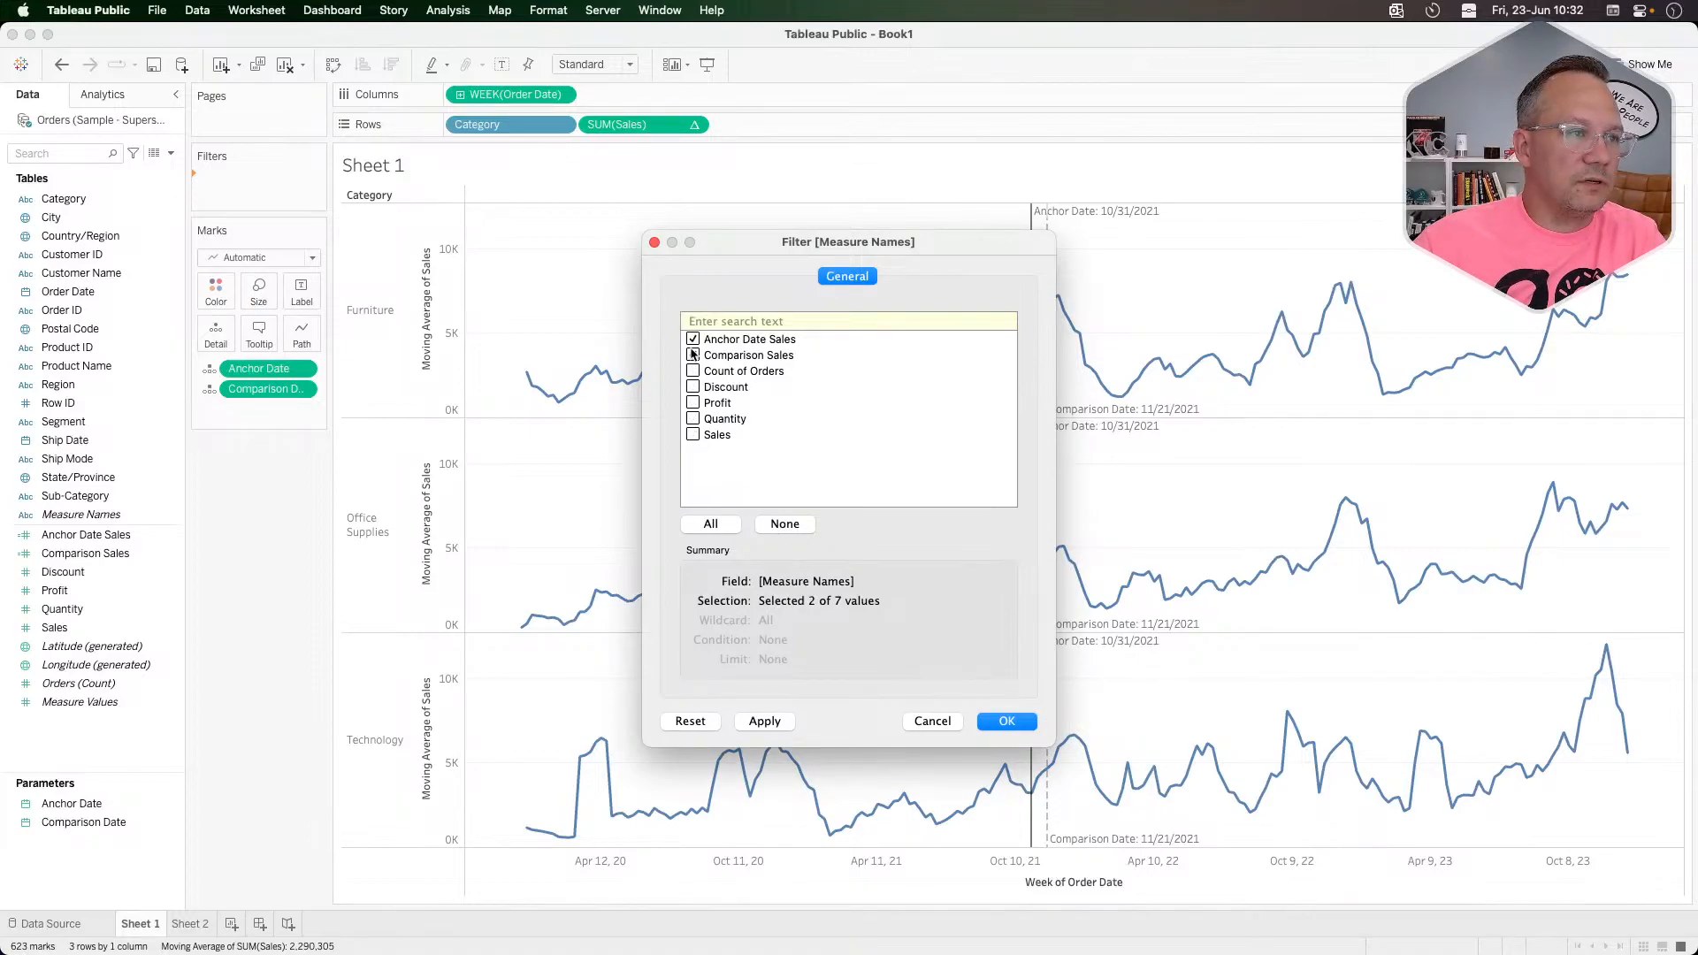
pyautogui.click(1007, 721)
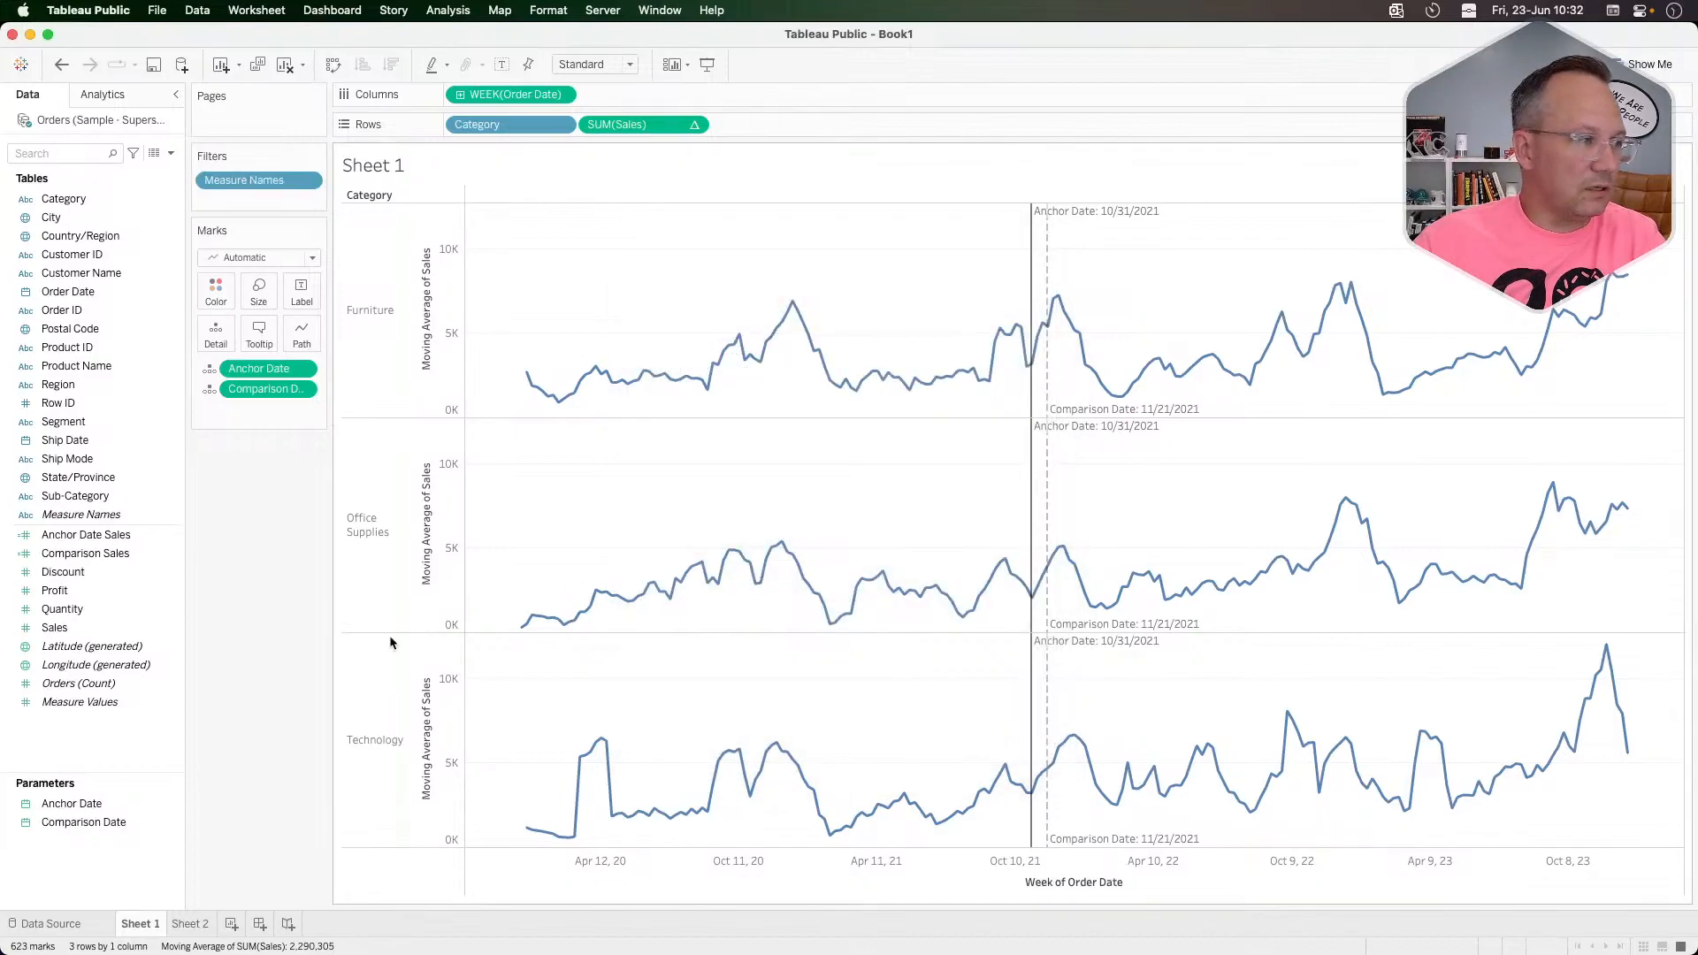
# Step: Add Measure Values to the rows after SUM(Sales) and remove Anchor Date and Comparison Date from the detail of its marks
pyautogui.moveTo(81, 701); pyautogui.dragTo(816, 120)
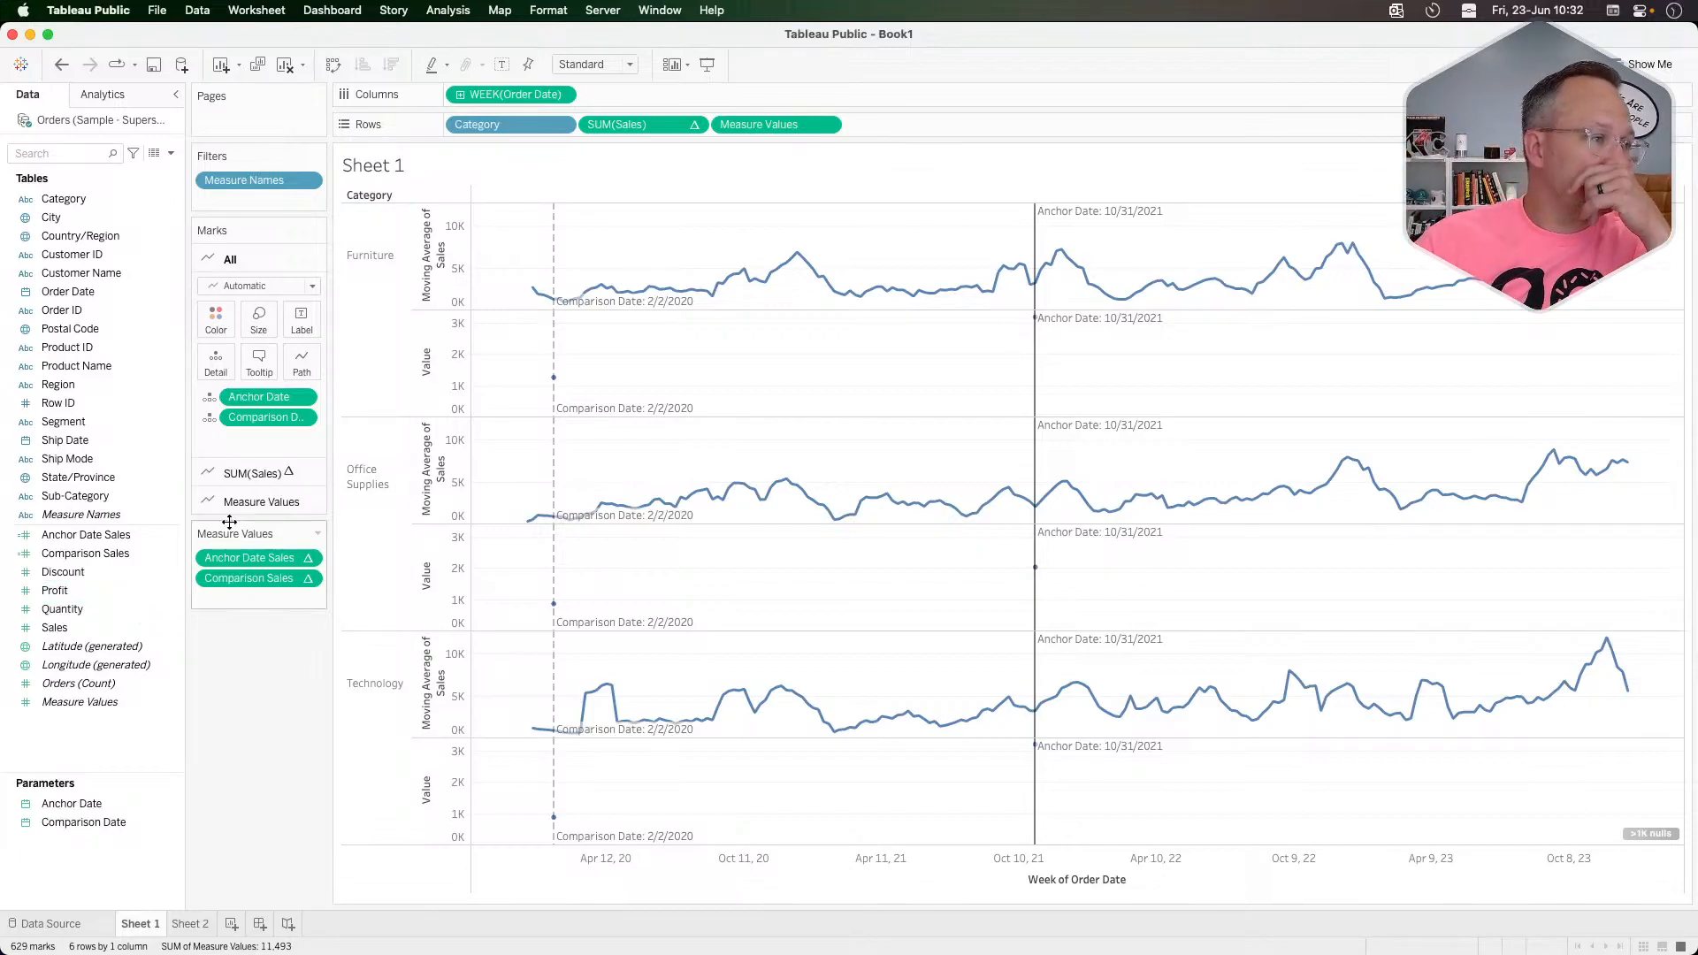
pyautogui.click(251, 502)
pyautogui.moveTo(257, 486); pyautogui.dragTo(253, 682)
pyautogui.moveTo(257, 458); pyautogui.dragTo(254, 638)
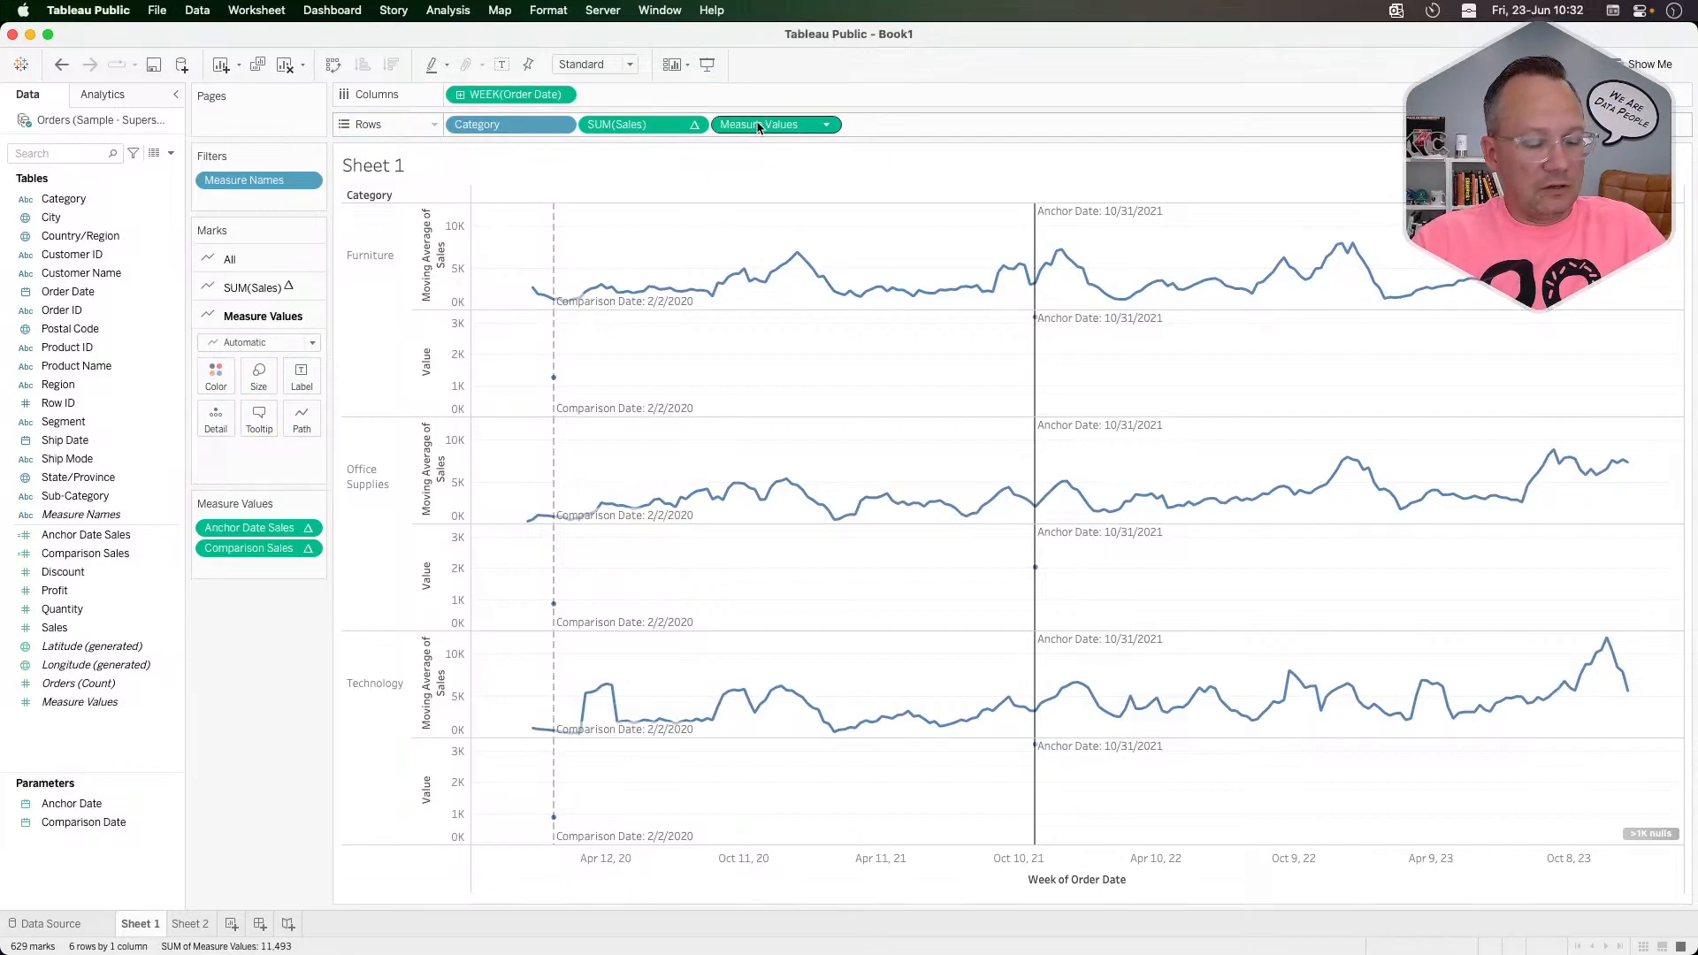
# Step: Copy Measure Values onto the path of its marks and set the line pattern to the short-dashed style
pyautogui.moveTo(758, 125)
pyautogui.mouseDown()
pyautogui.moveTo(341, 411)
pyautogui.moveTo(299, 417)
pyautogui.mouseUp()
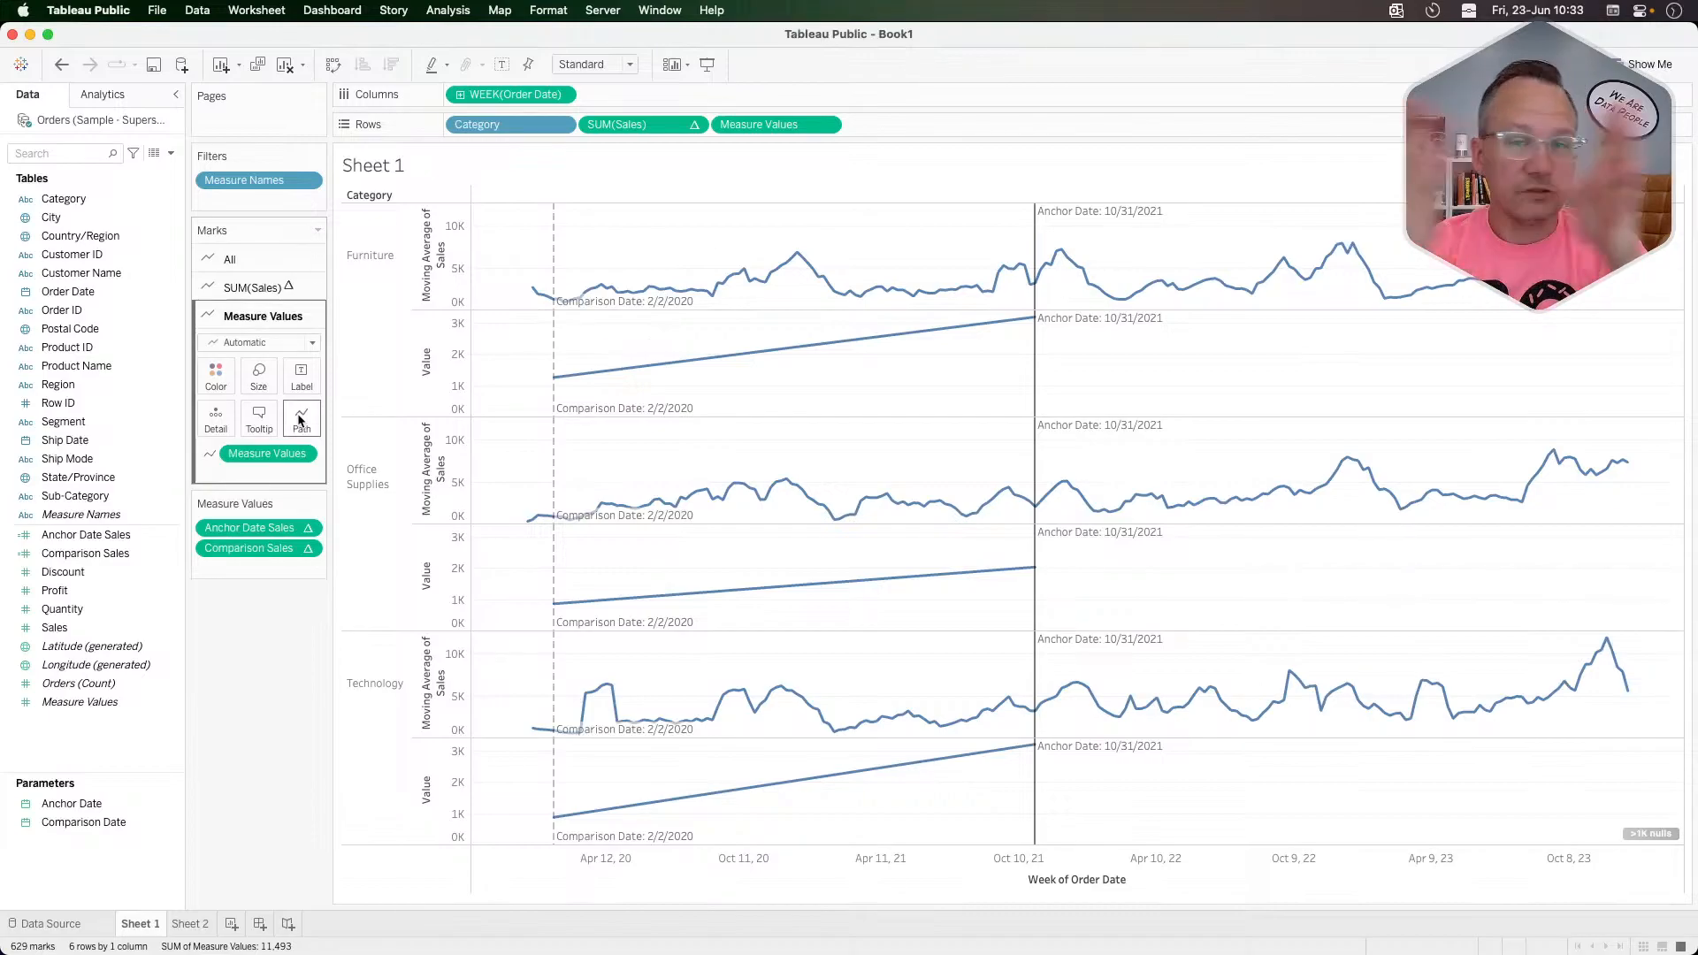
pyautogui.click(299, 420)
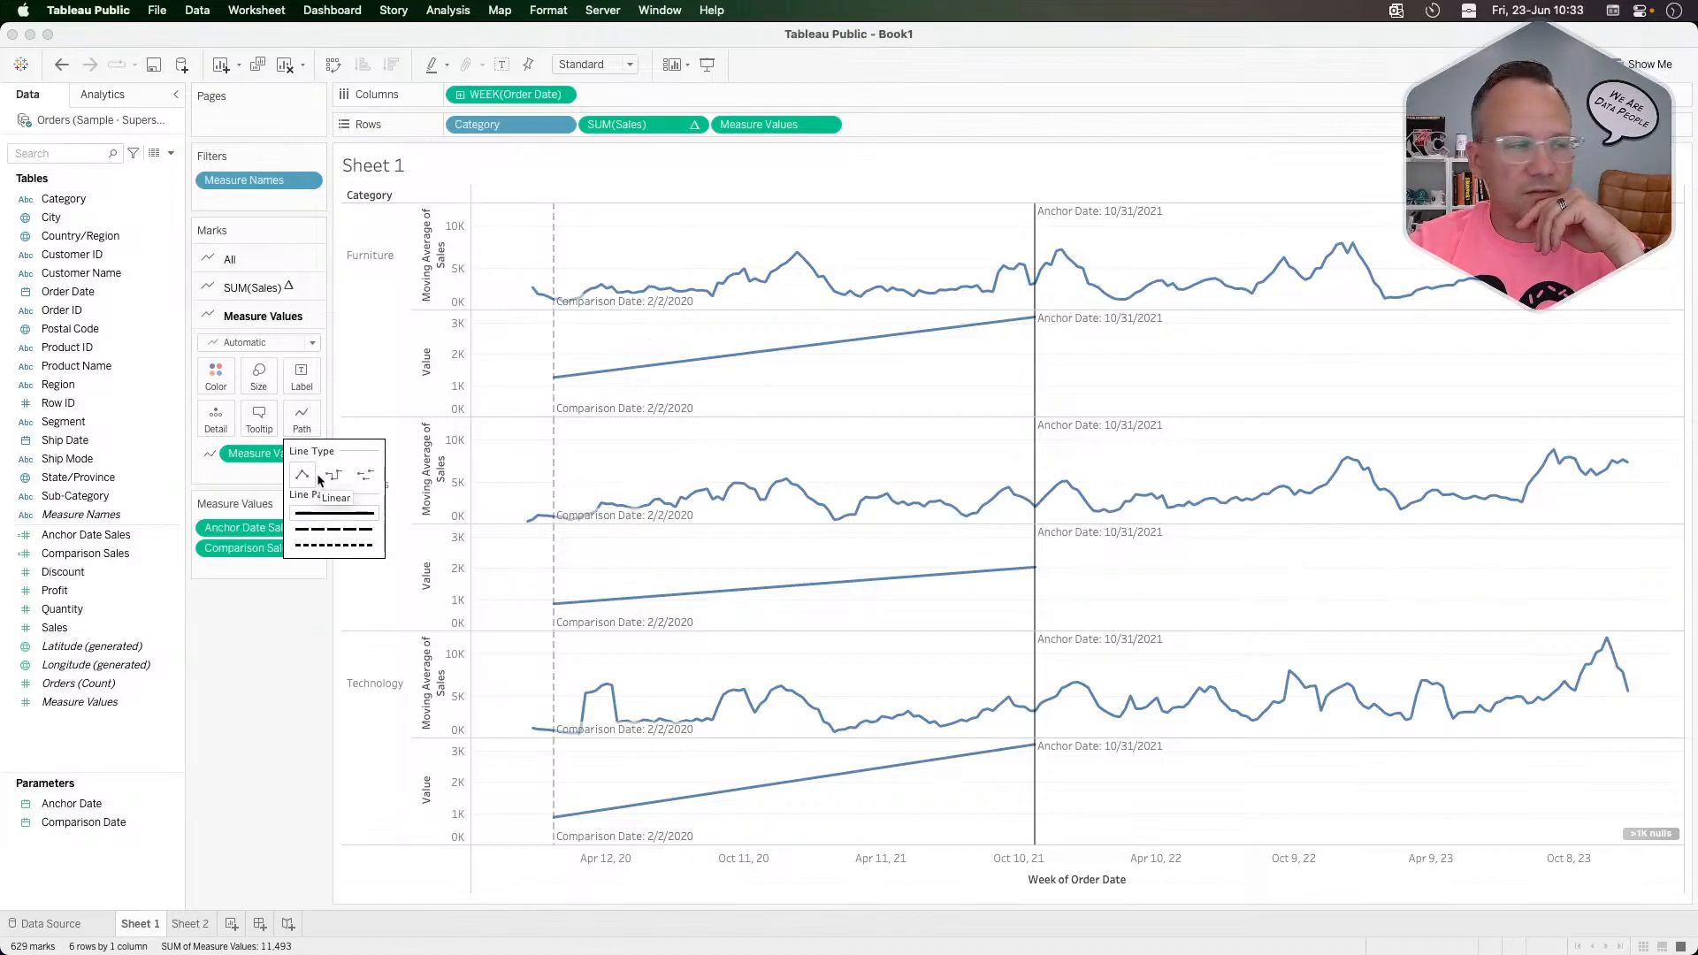
pyautogui.click(335, 545)
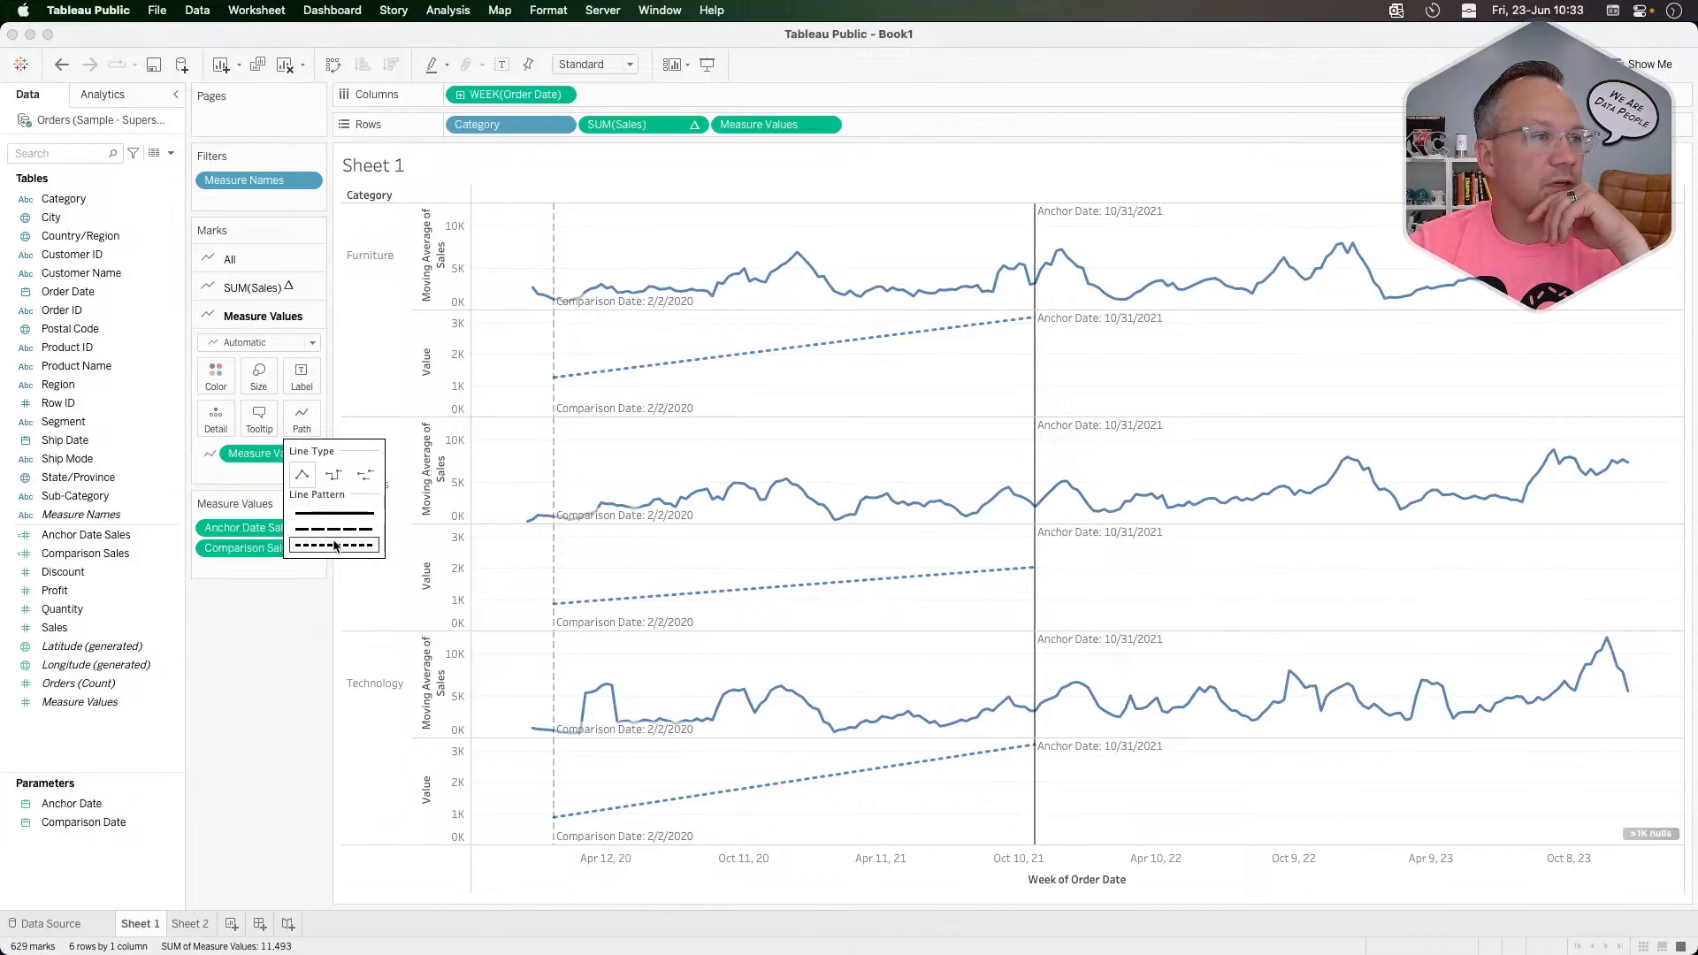
# Step: Switch to Chrome to examine the trend line colours in the reference dashboard by selecting the earliest Furniture week, and return to Tableau
pyautogui.click(214, 382)
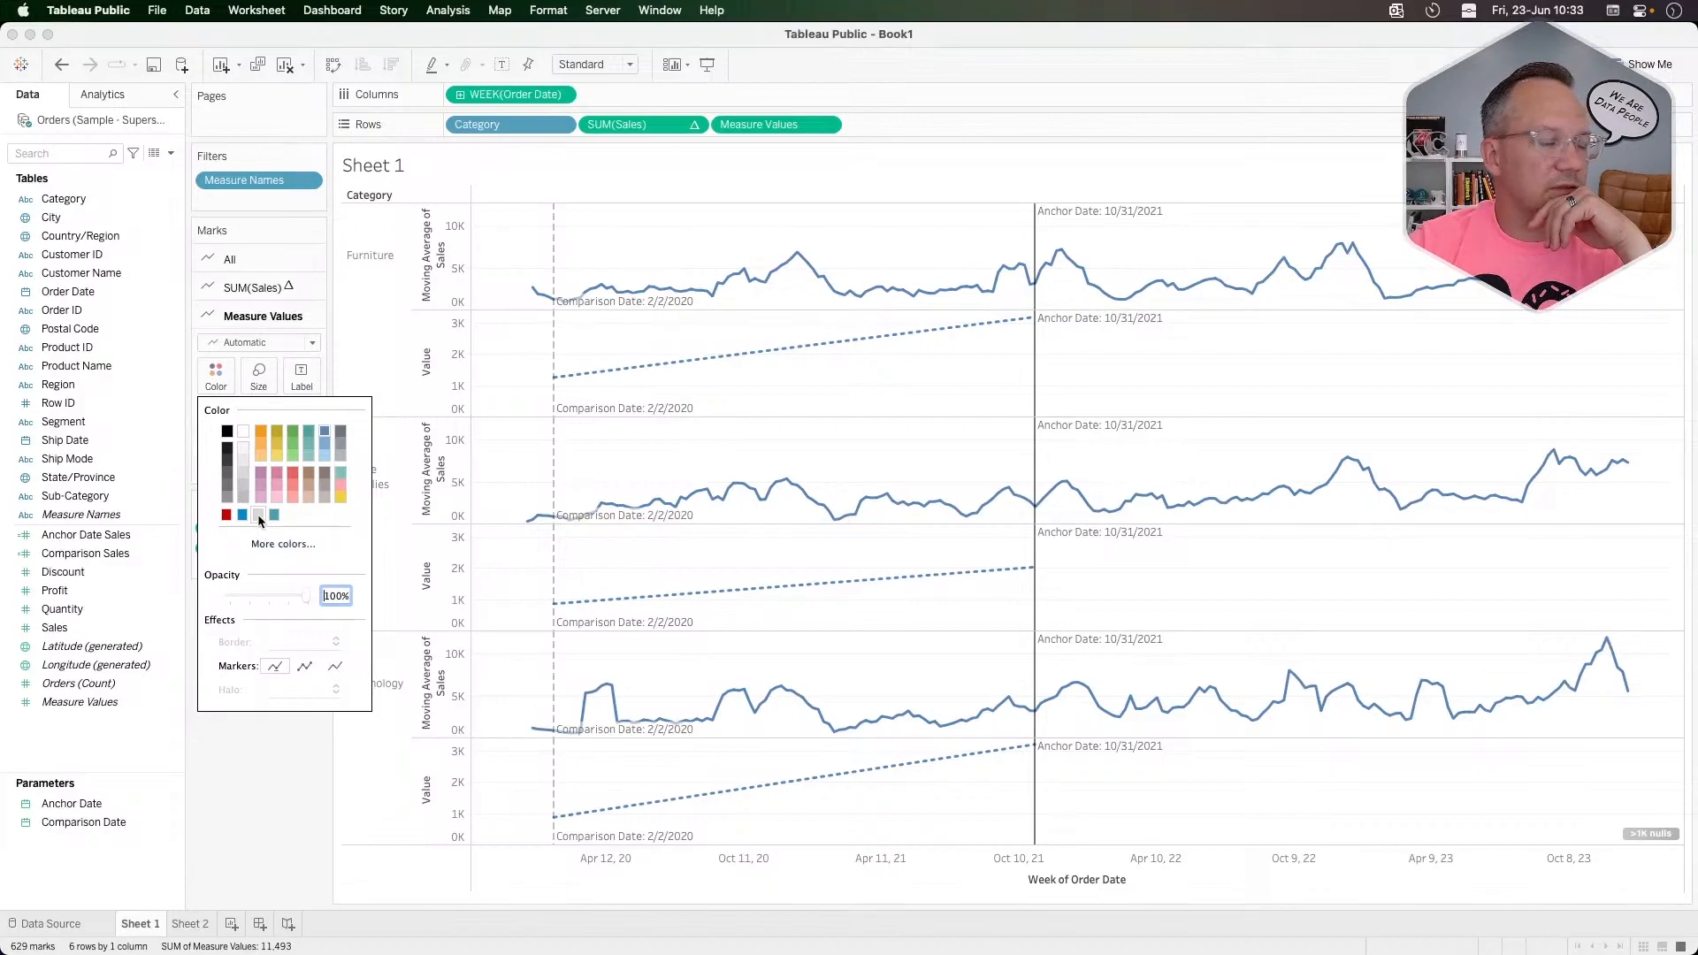
pyautogui.press('super+Tab')
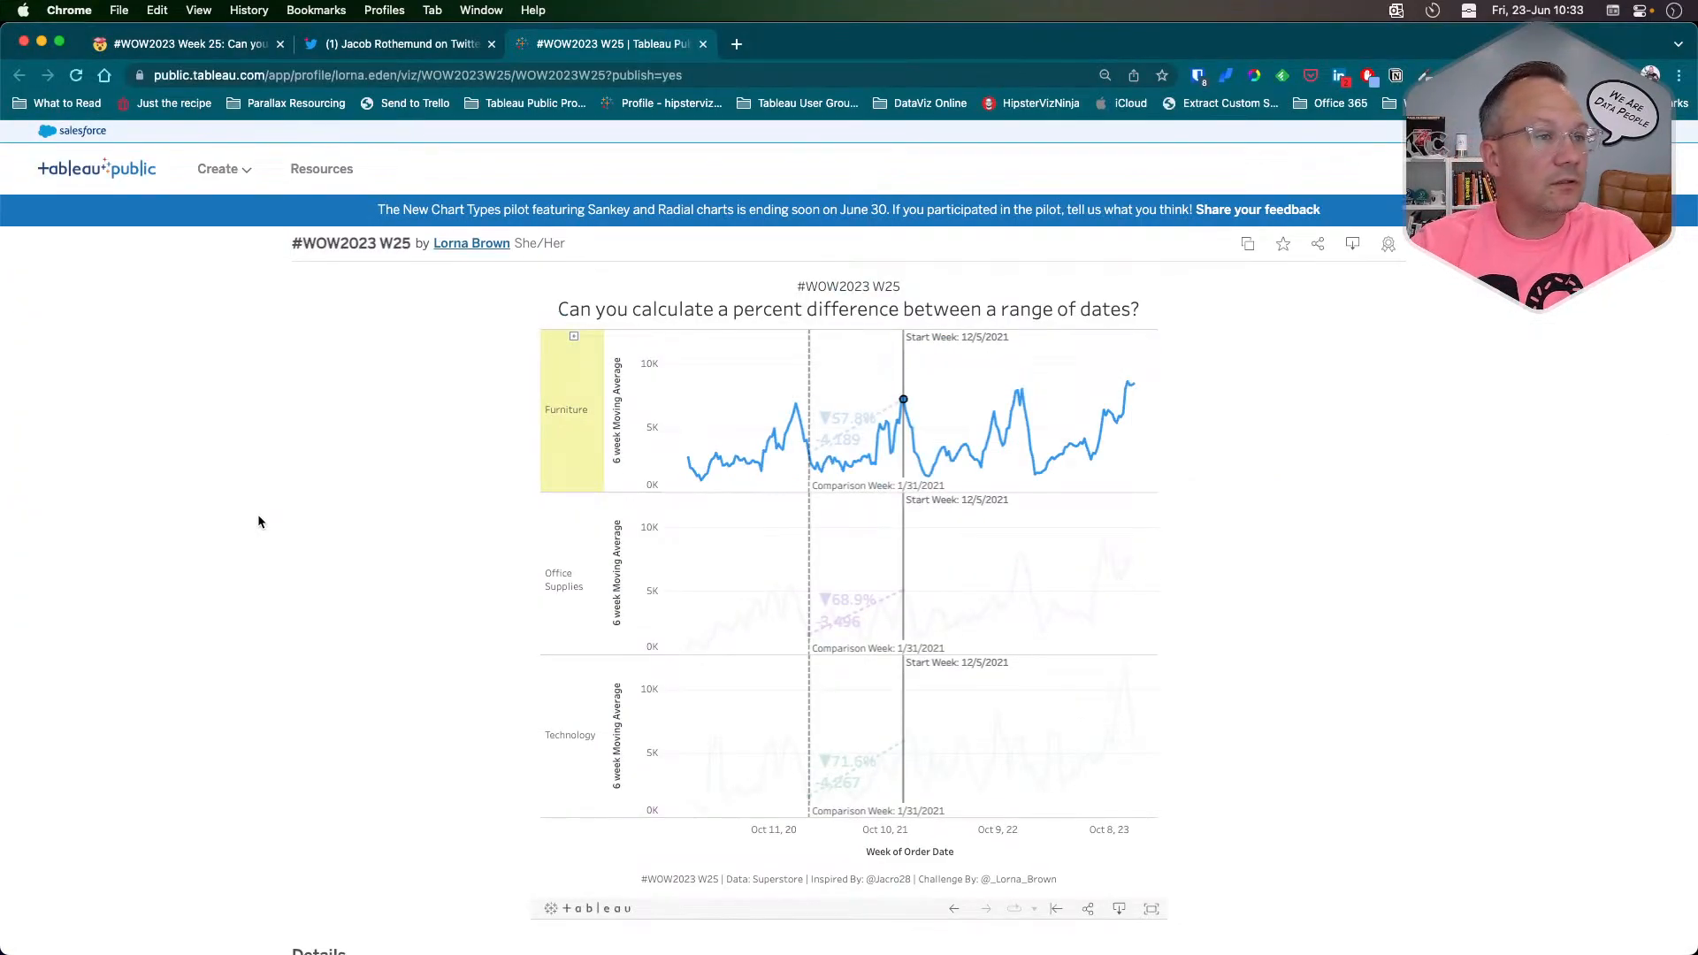
pyautogui.click(687, 377)
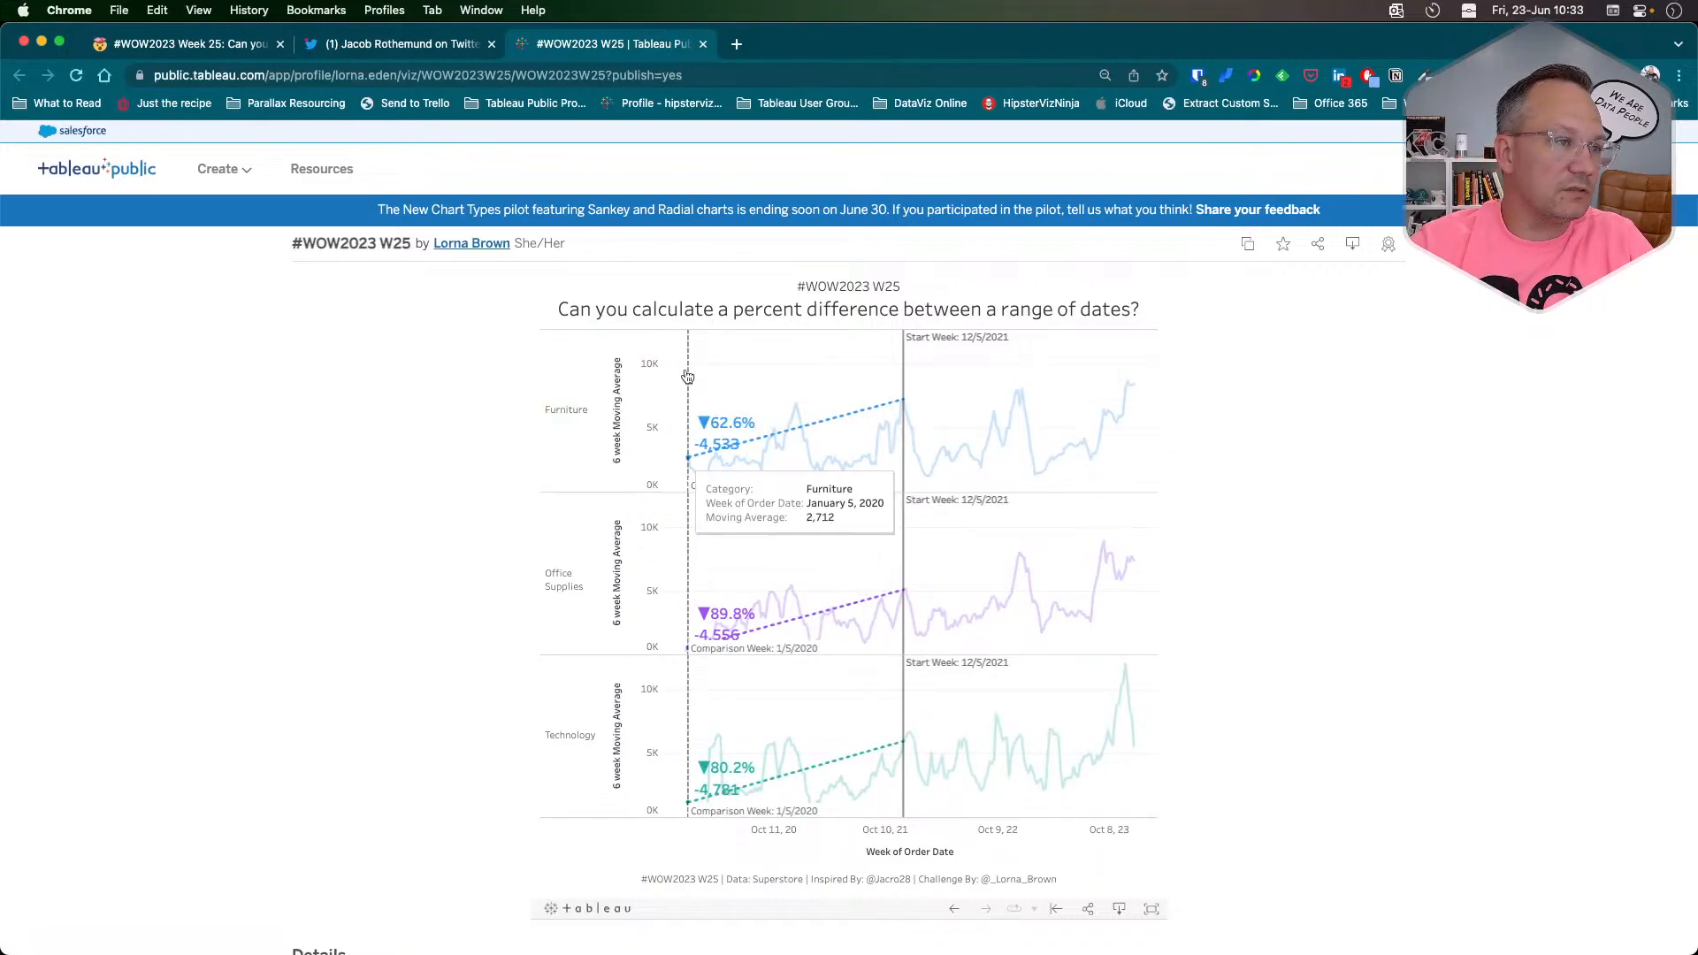
pyautogui.press('super+Tab')
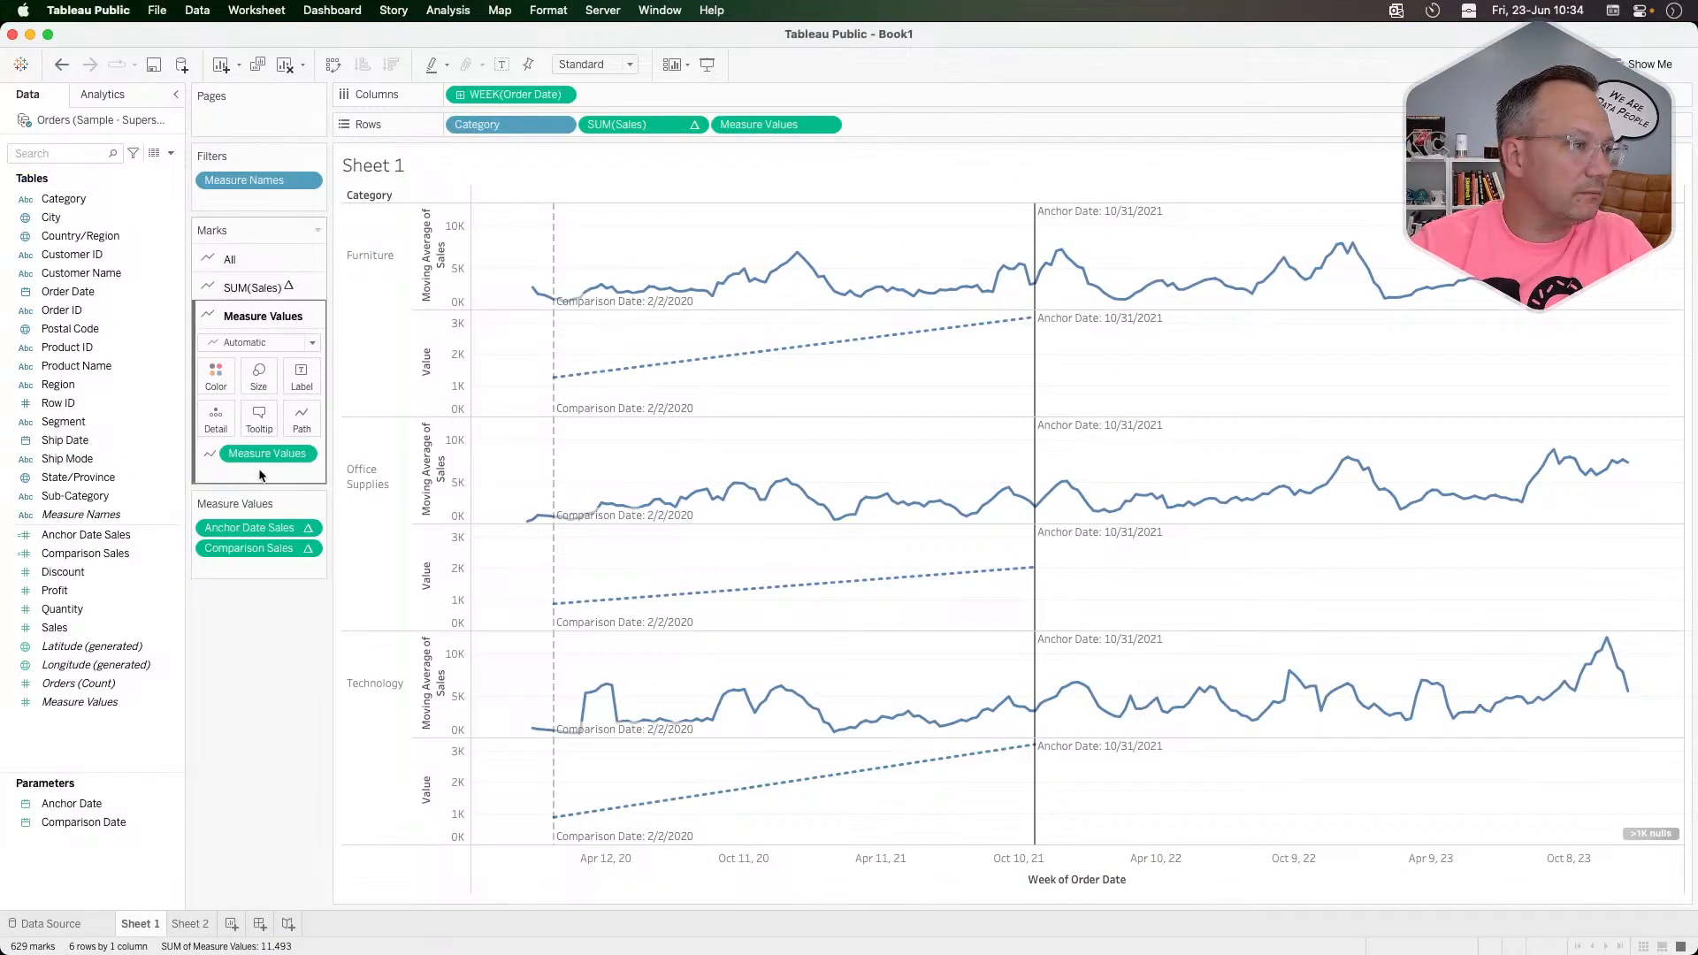
# Step: Color the Measure Values lines by Category
pyautogui.click(216, 378)
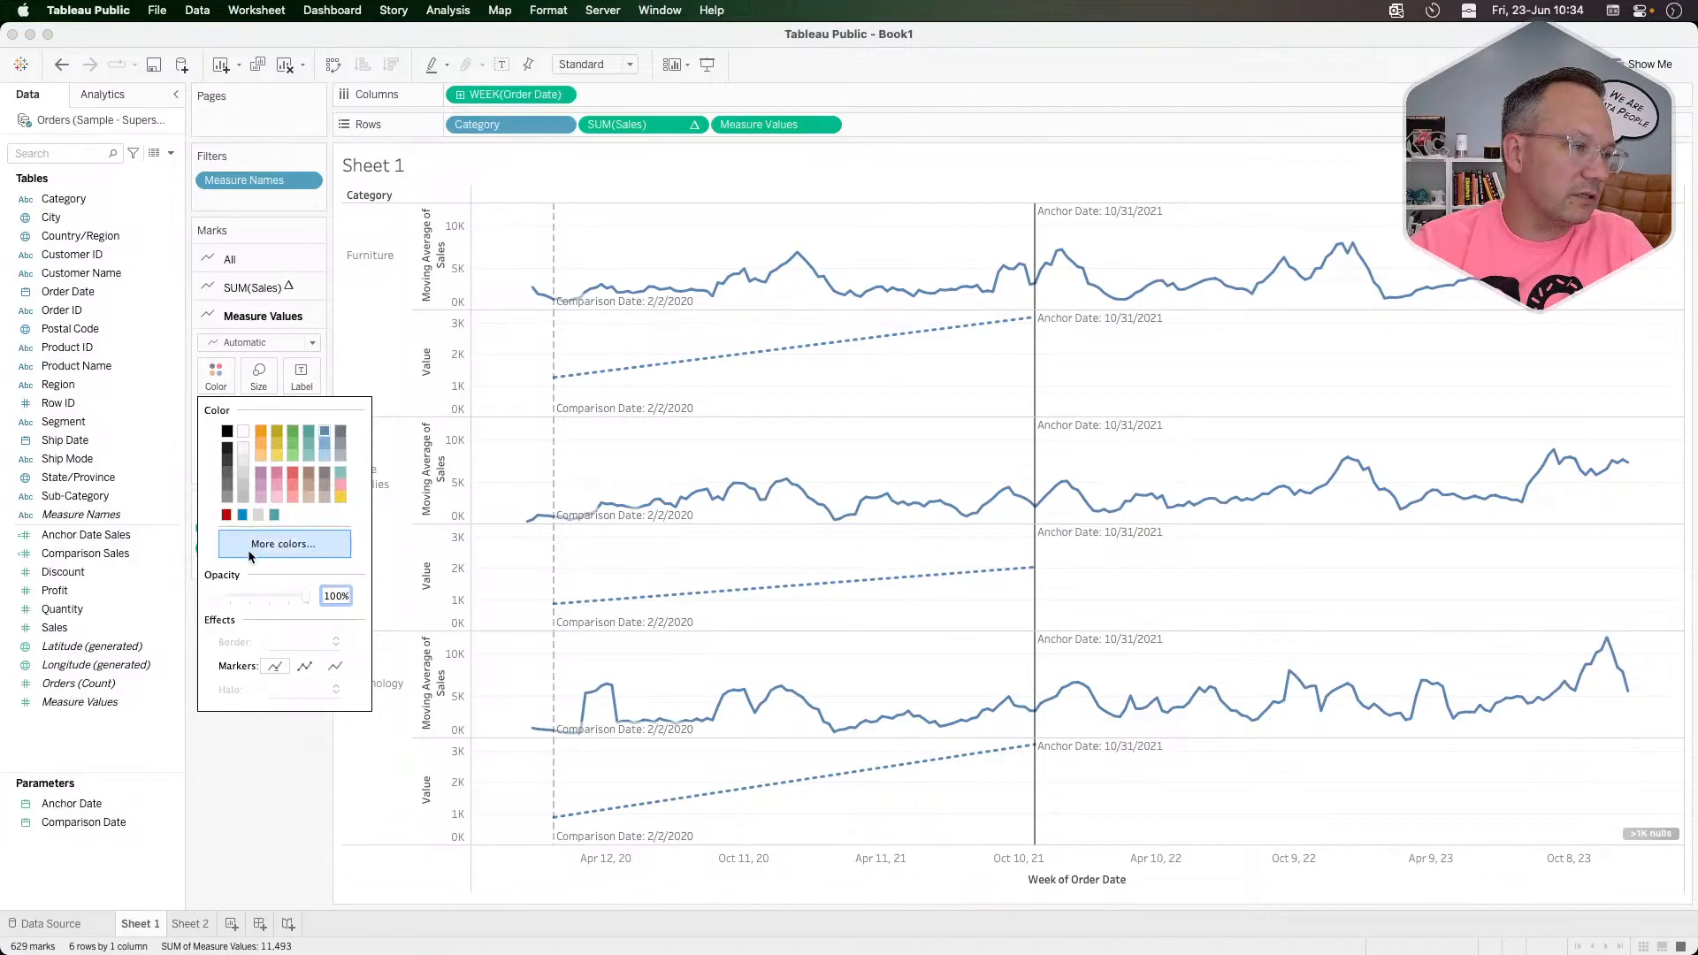
pyautogui.click(258, 752)
pyautogui.moveTo(493, 129); pyautogui.dragTo(212, 380)
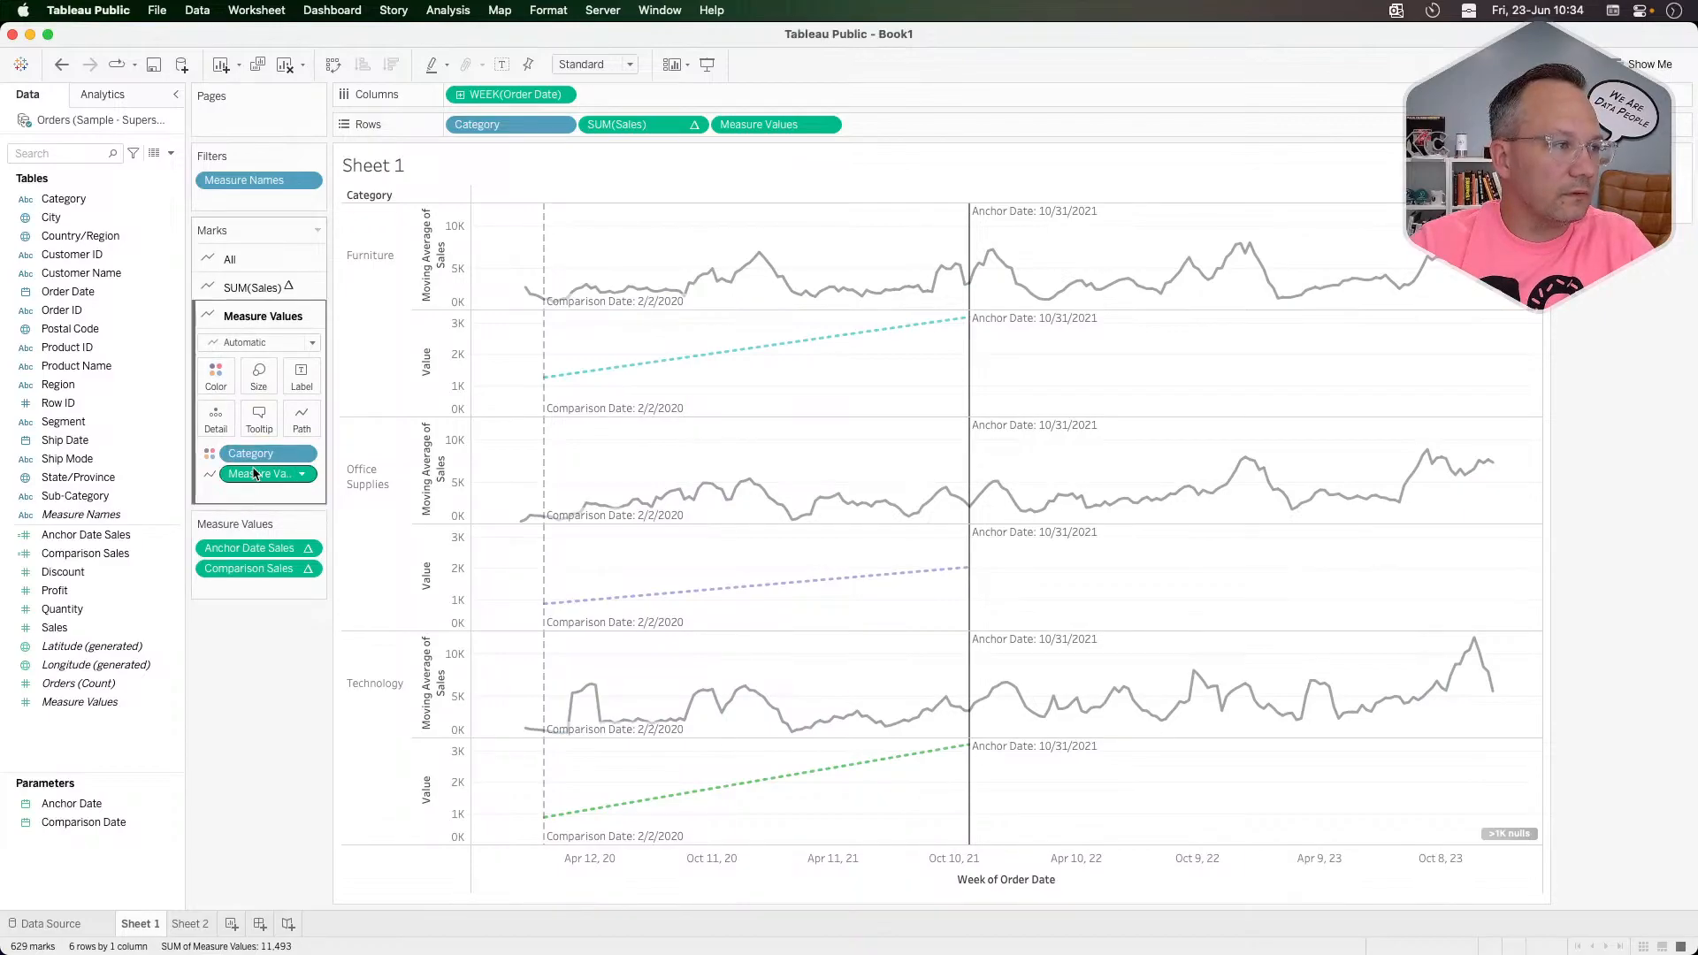
# Step: Color all marks by Category so the SUM(Sales) lines use the same category colors
pyautogui.click(237, 283)
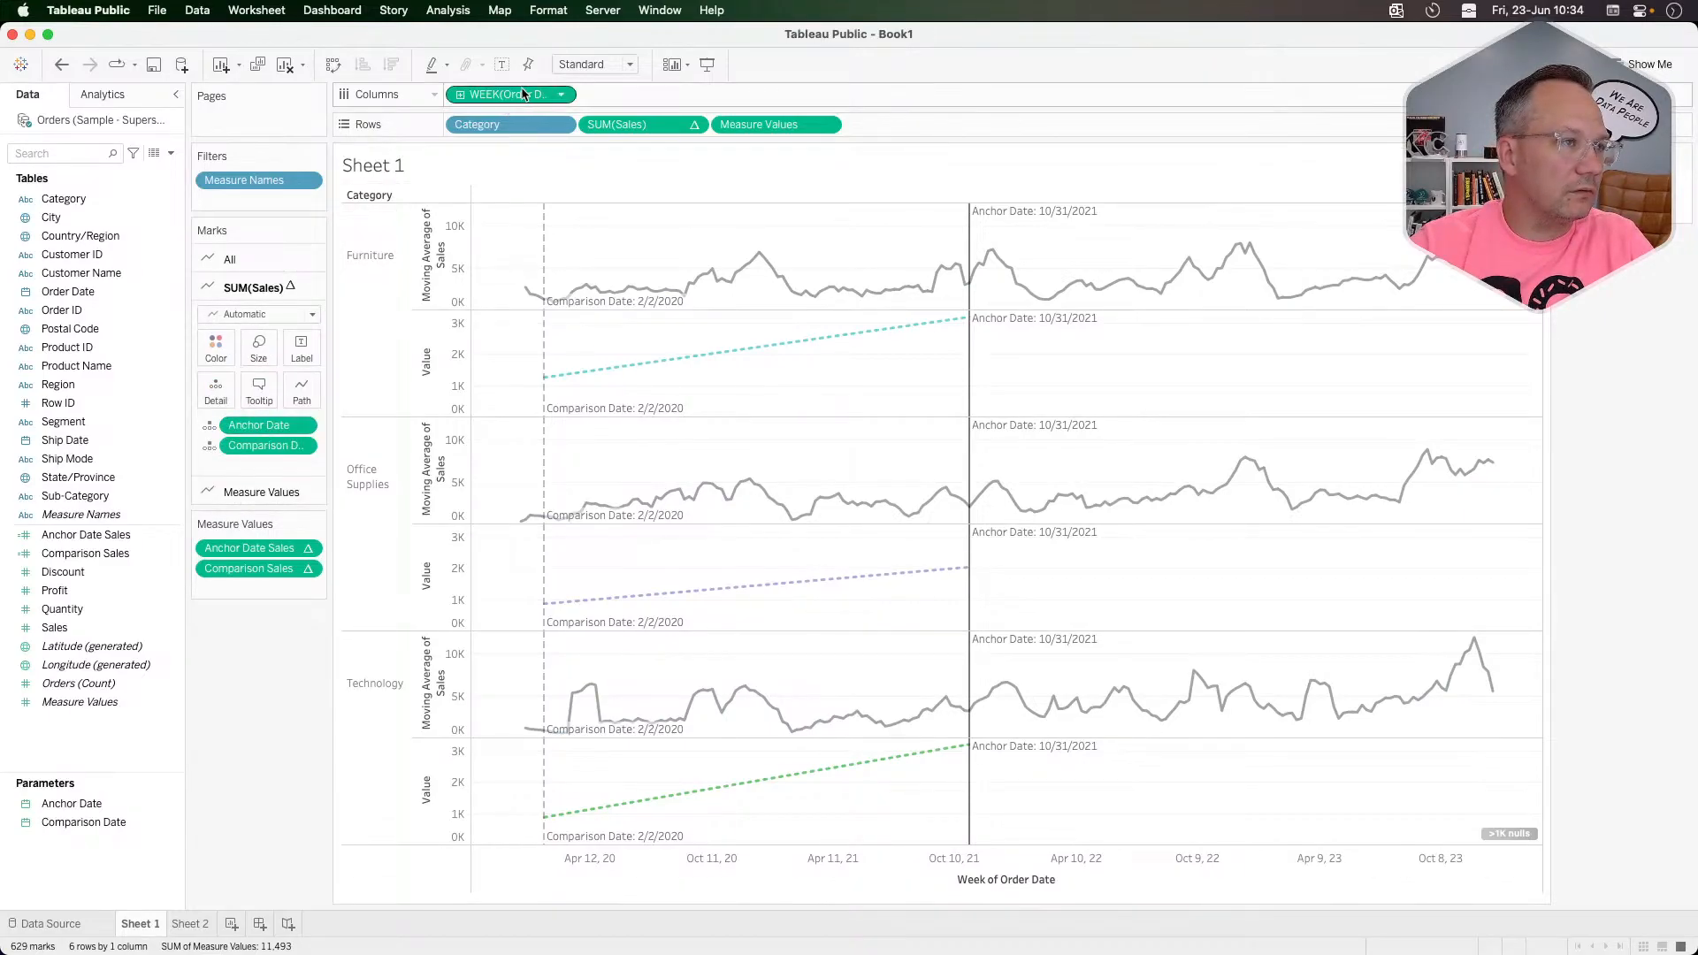
pyautogui.moveTo(503, 127); pyautogui.dragTo(218, 376)
pyautogui.moveTo(259, 460); pyautogui.dragTo(258, 675)
pyautogui.click(252, 250)
pyautogui.moveTo(513, 121); pyautogui.dragTo(216, 313)
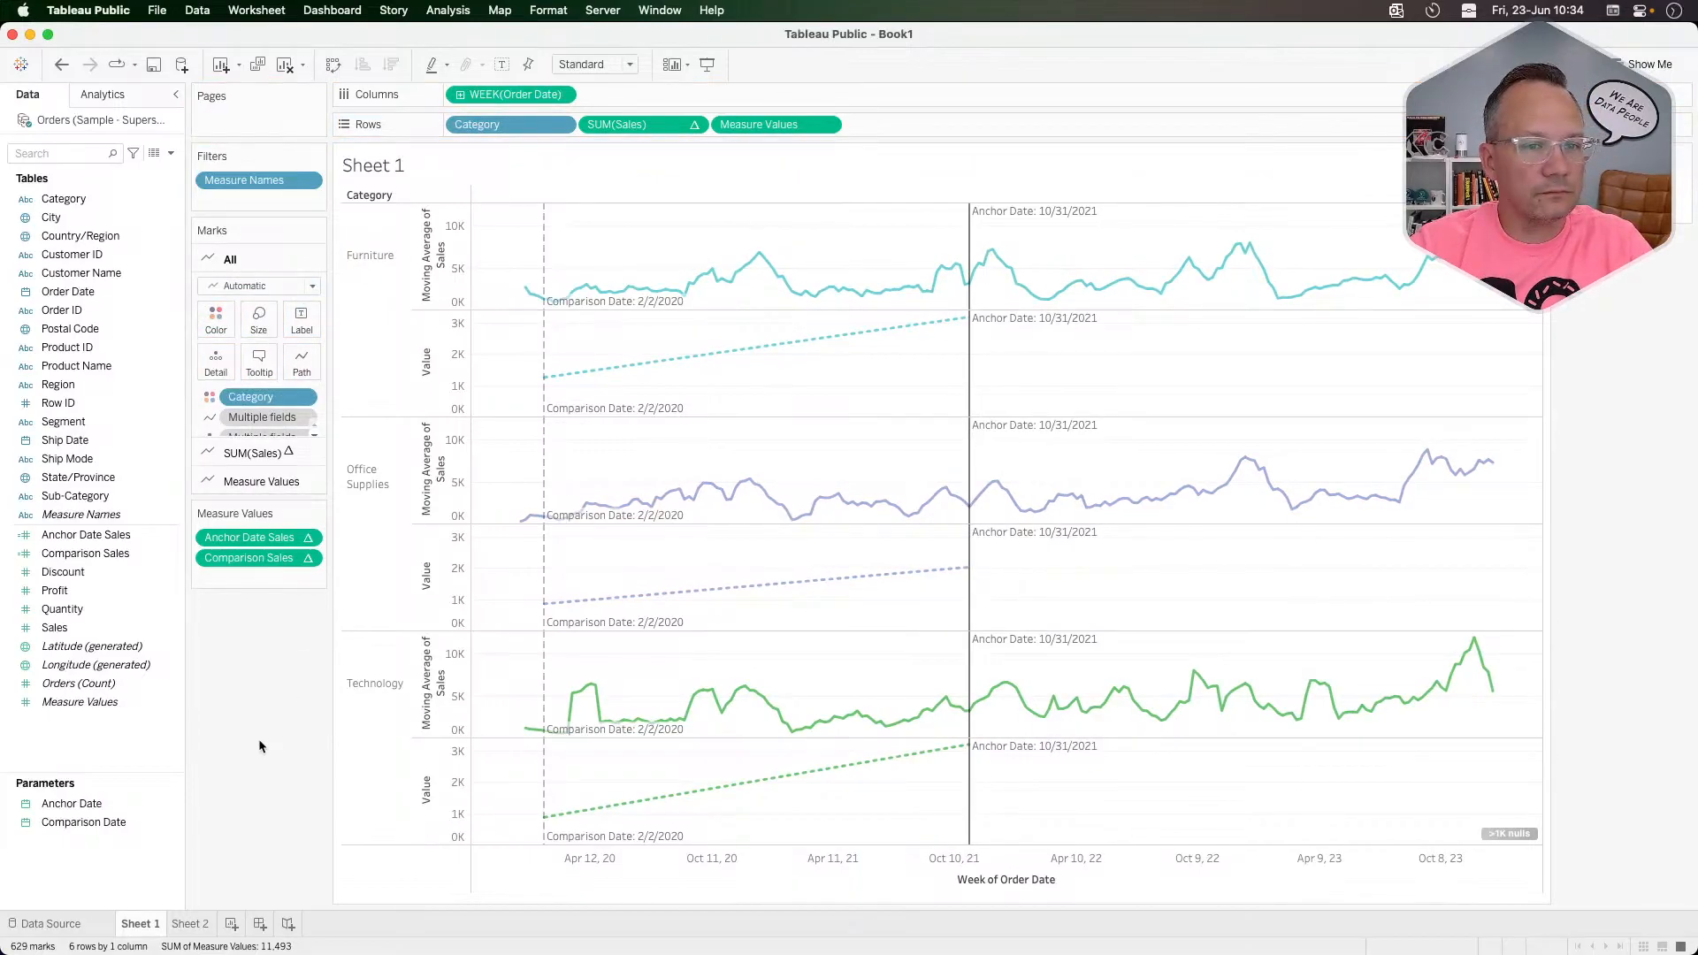
# Step: Try to filter the null Measure Values out of the view, and undo the filtering
pyautogui.click(1509, 833)
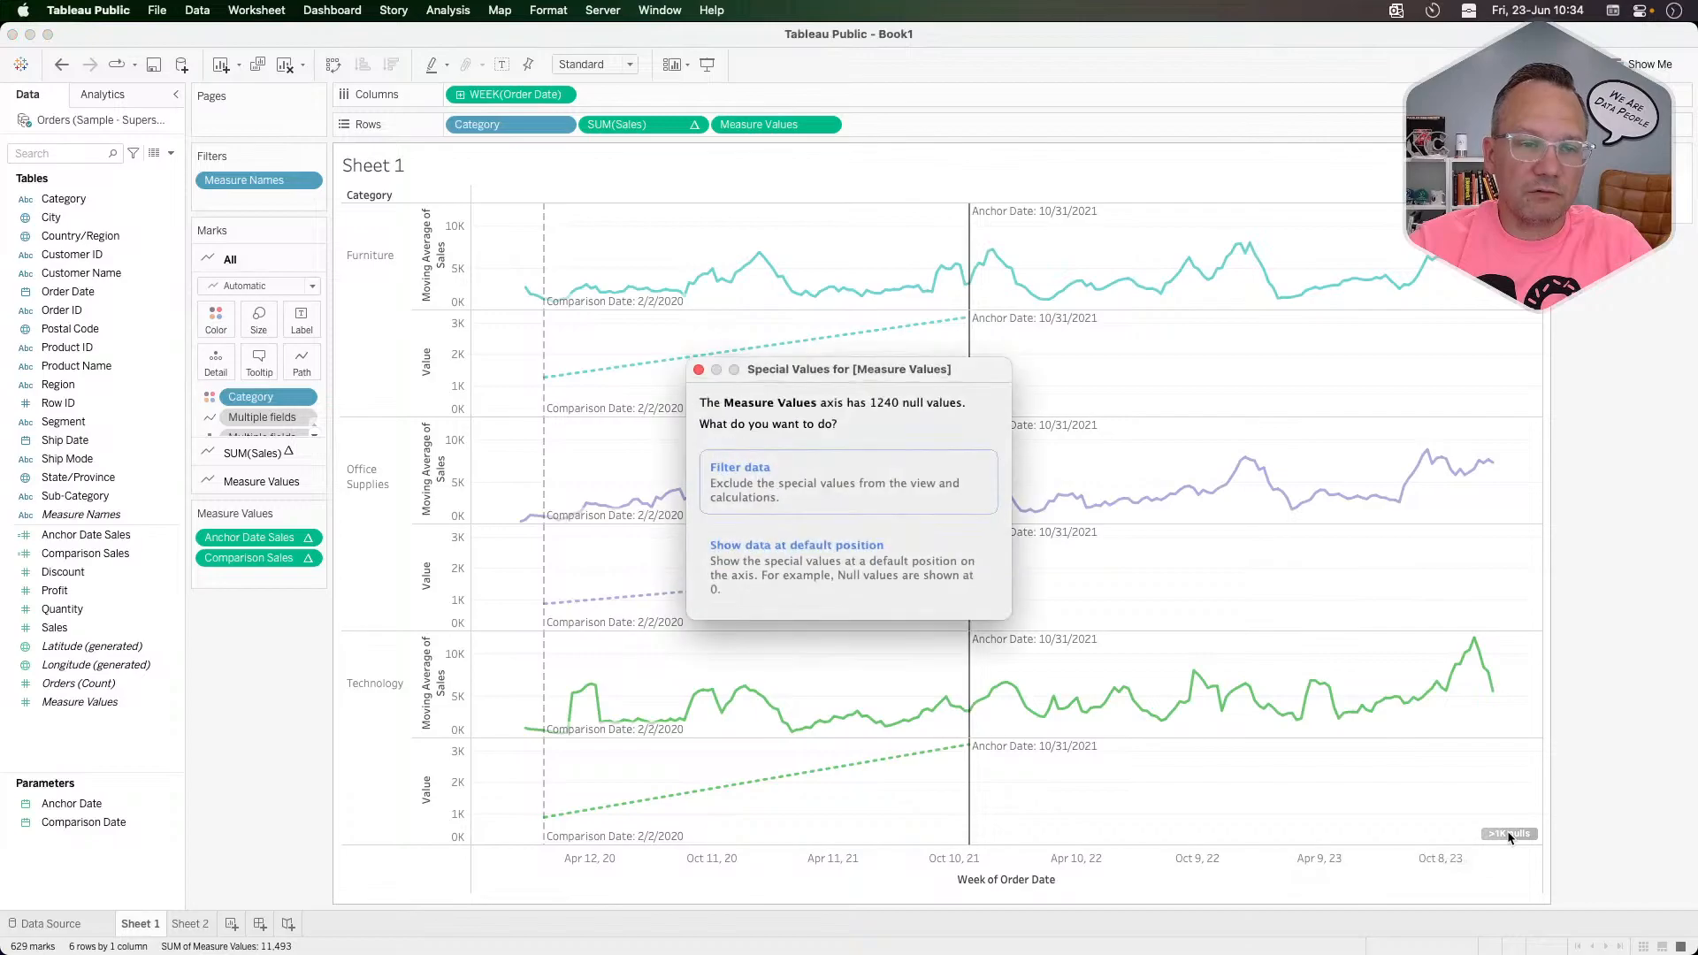
pyautogui.click(786, 496)
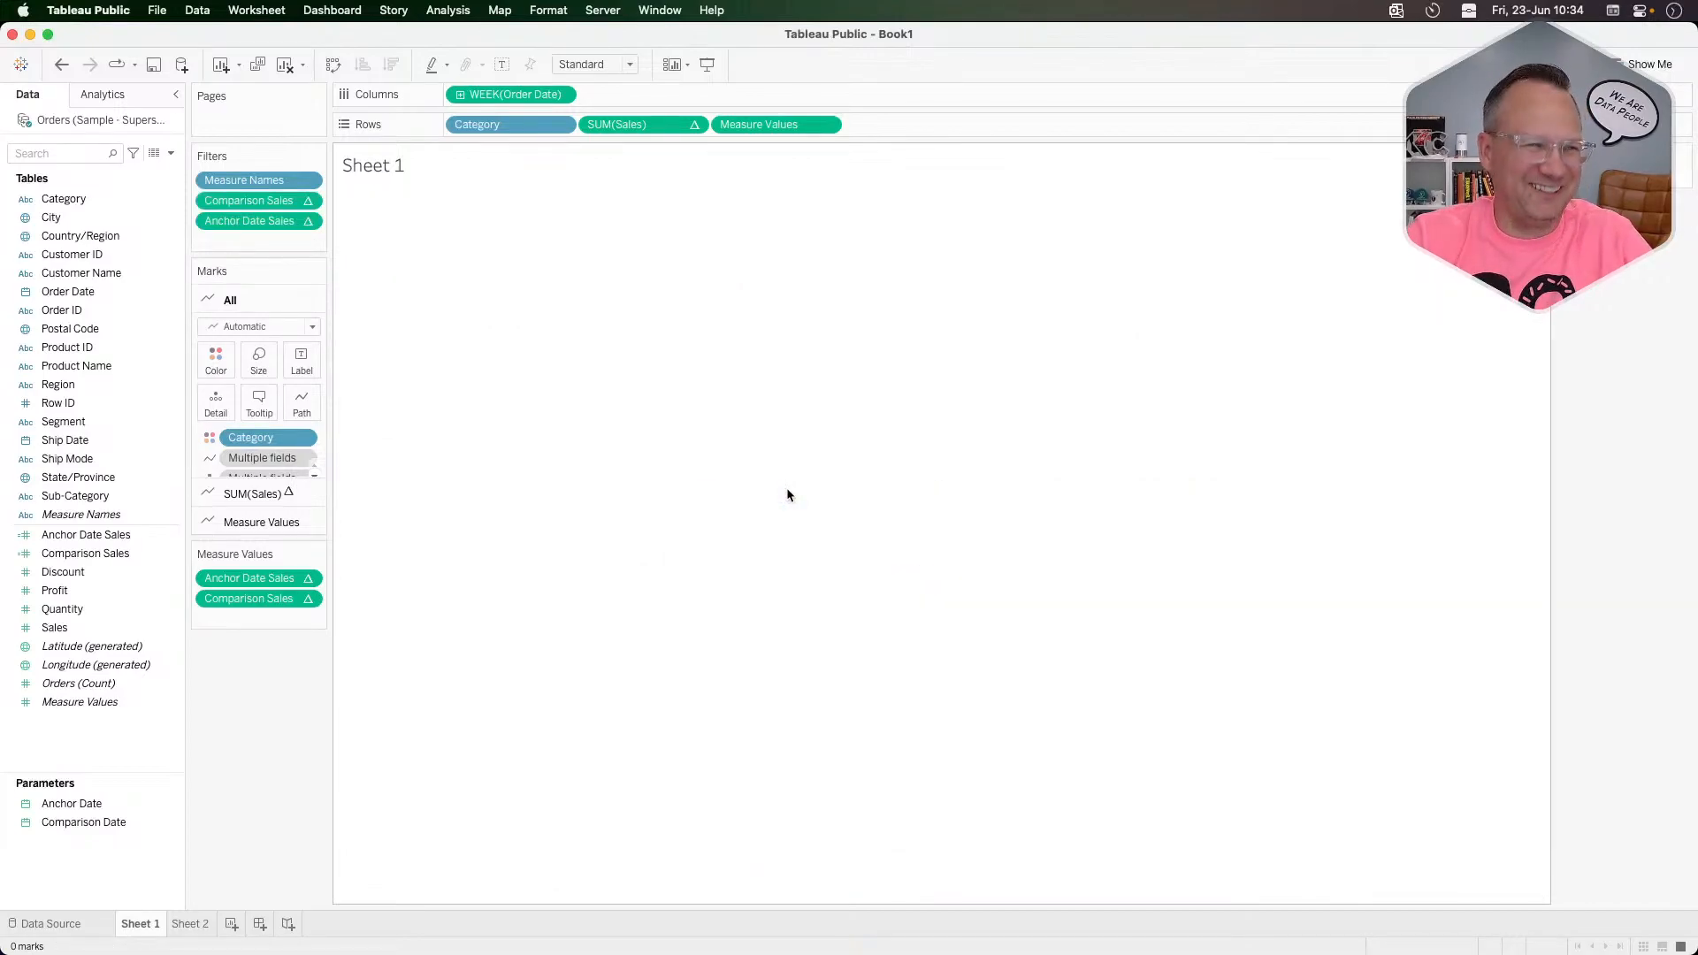
pyautogui.press('super+z')
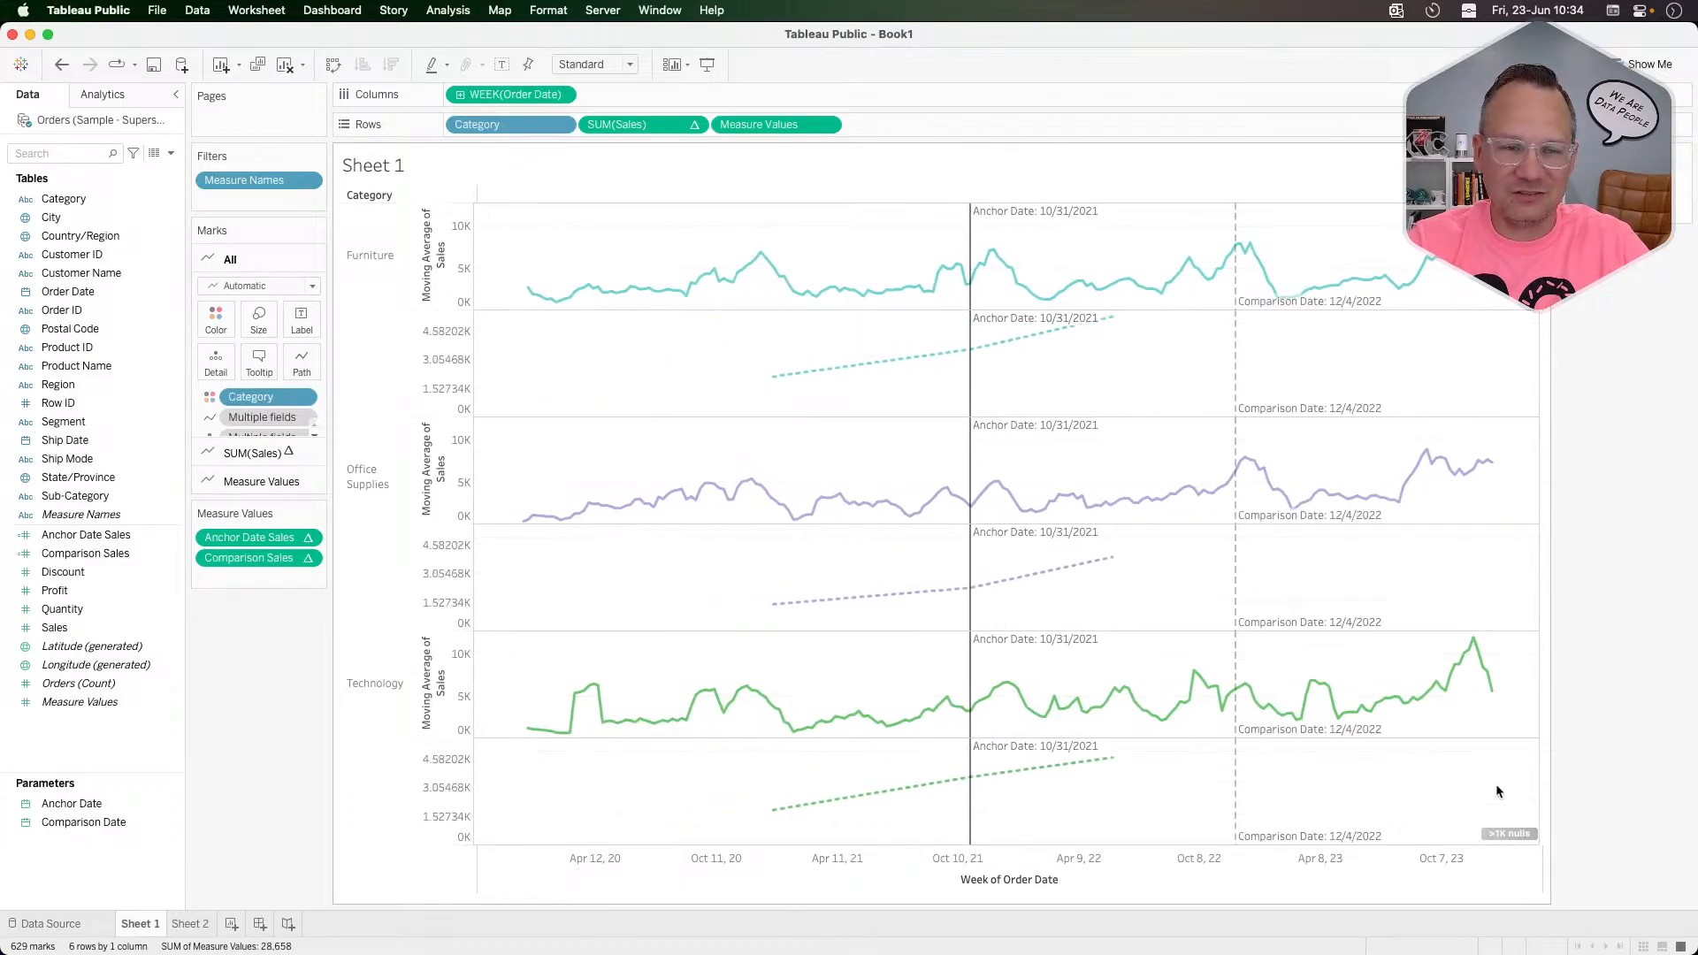
# Step: Hide the nulls indicator below the chart
pyautogui.rightClick(1499, 825)
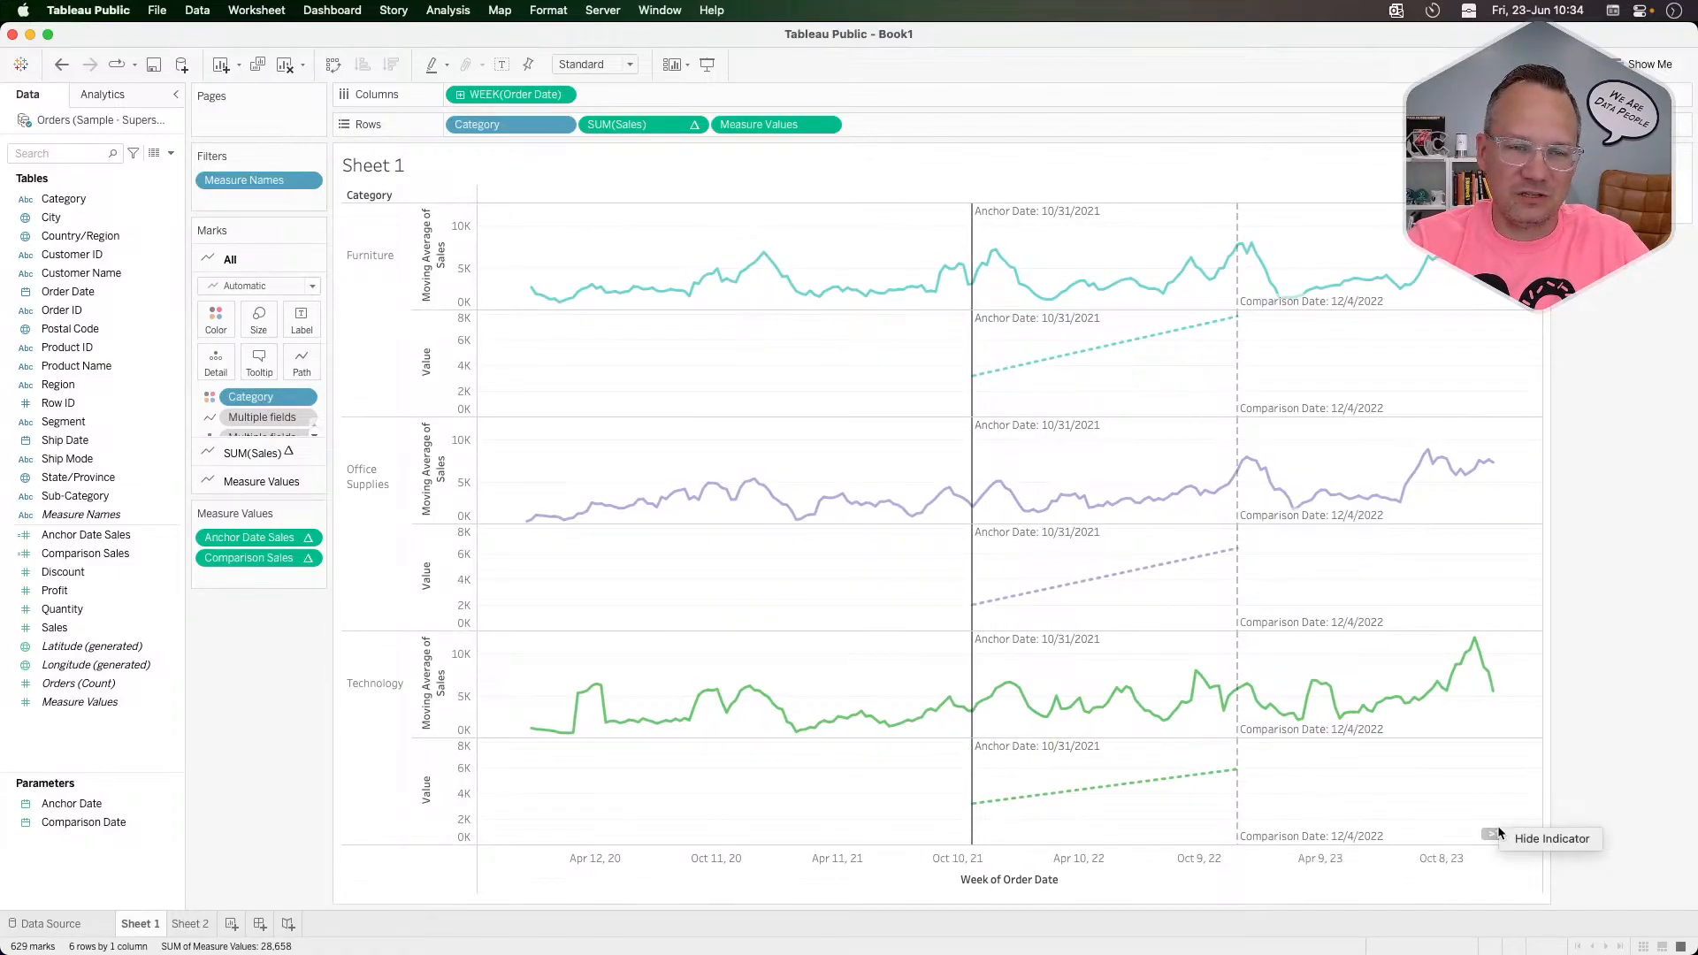
pyautogui.click(1518, 838)
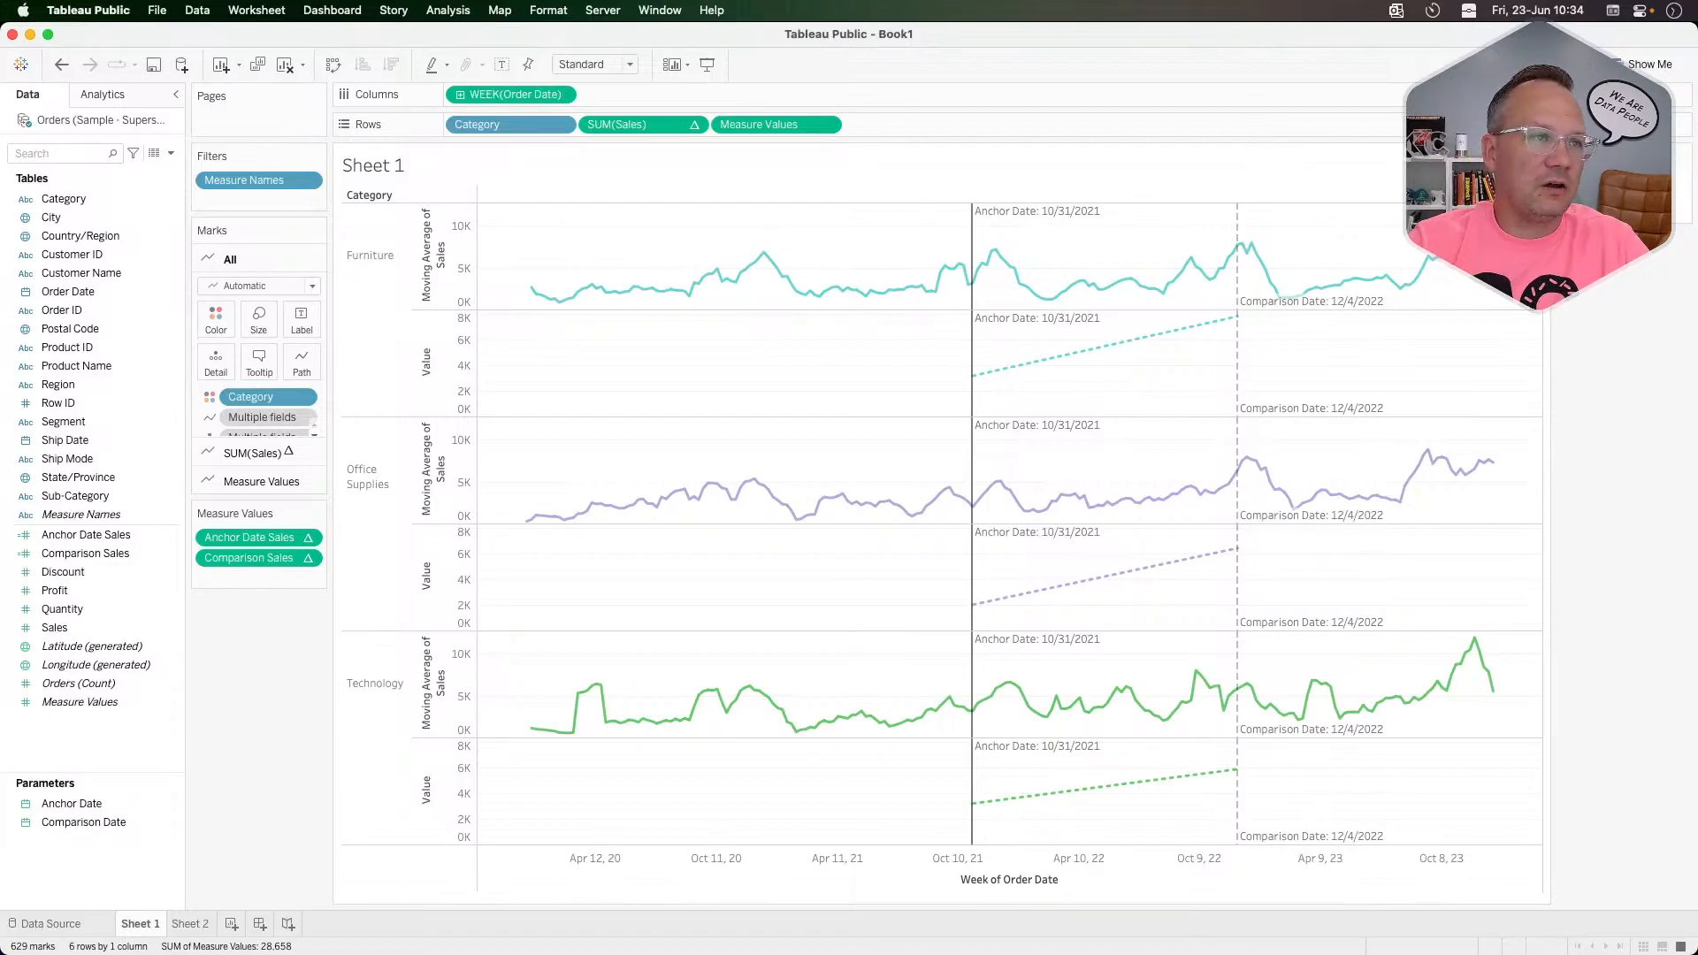
# Step: Combine Measure Values and SUM(Sales) into a dual axis and synchronize the Value axis
pyautogui.click(826, 124)
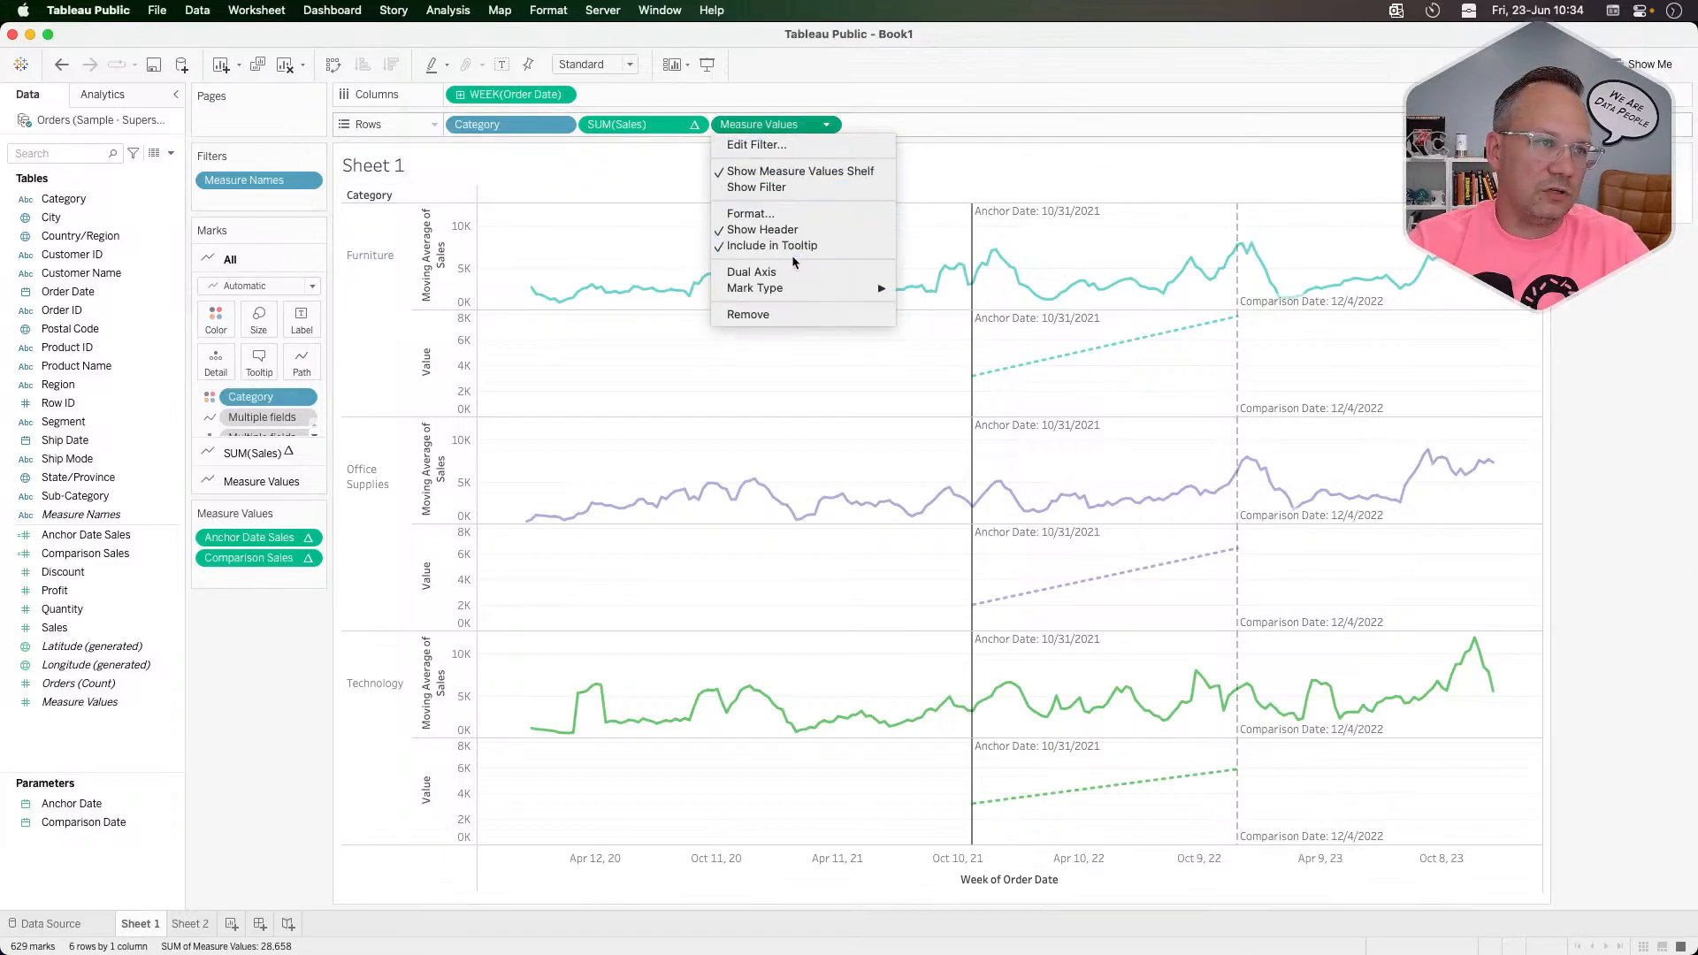
pyautogui.click(752, 272)
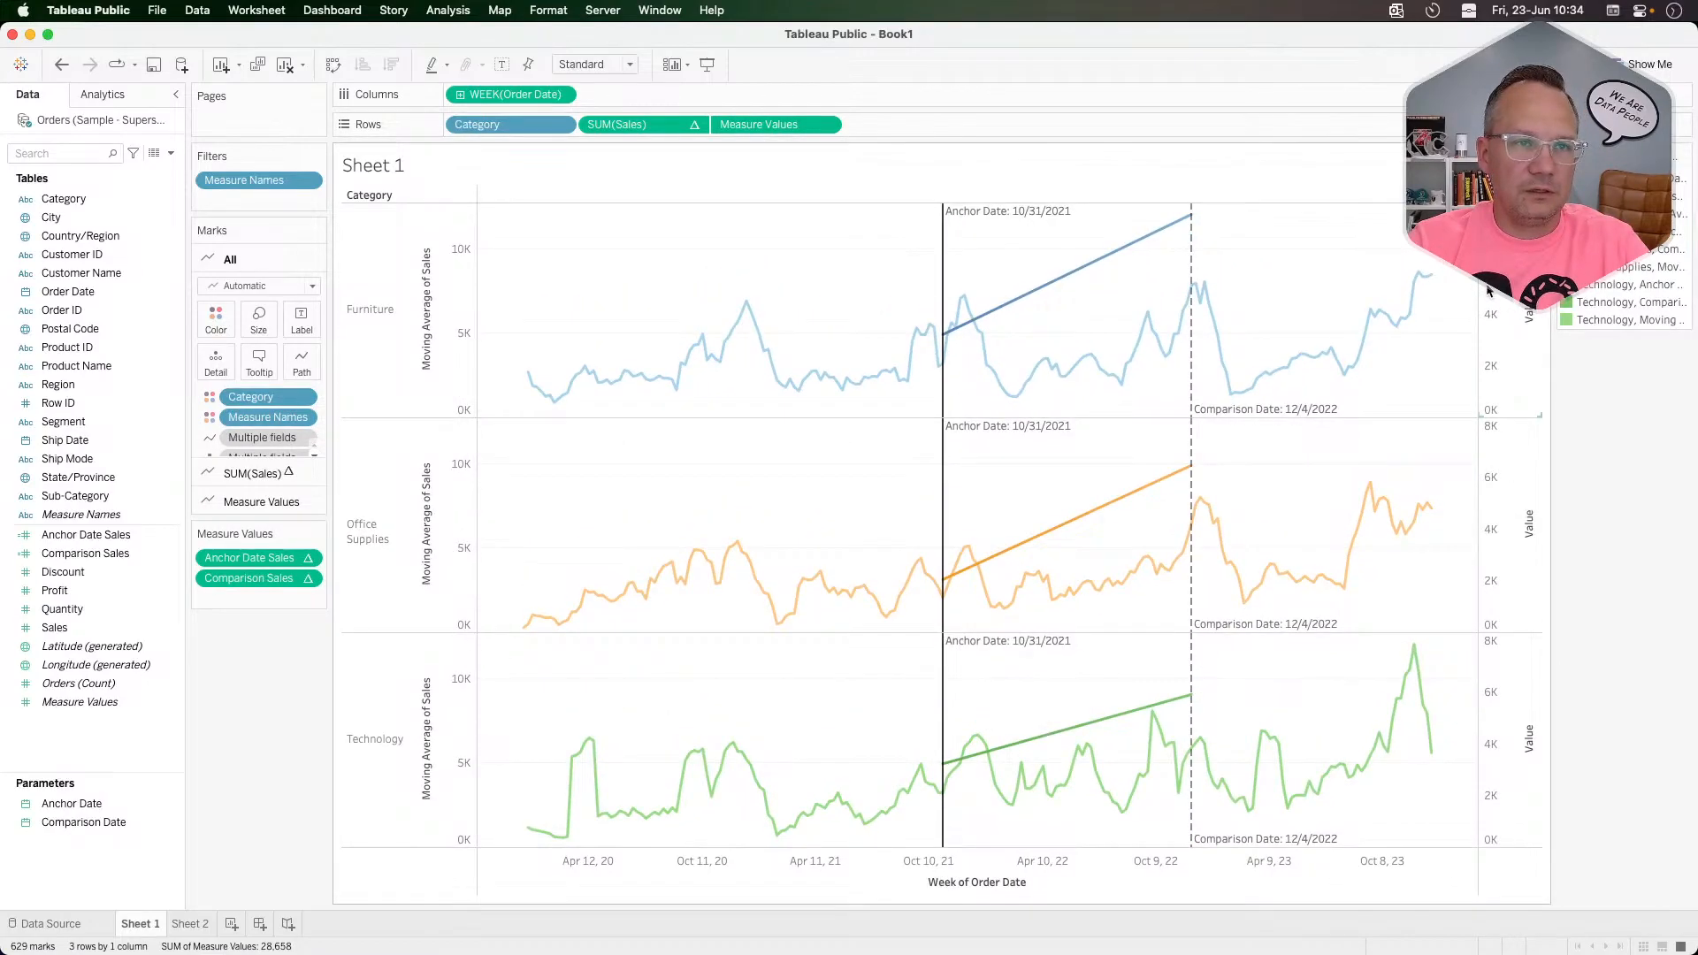
pyautogui.rightClick(1488, 340)
pyautogui.click(1534, 382)
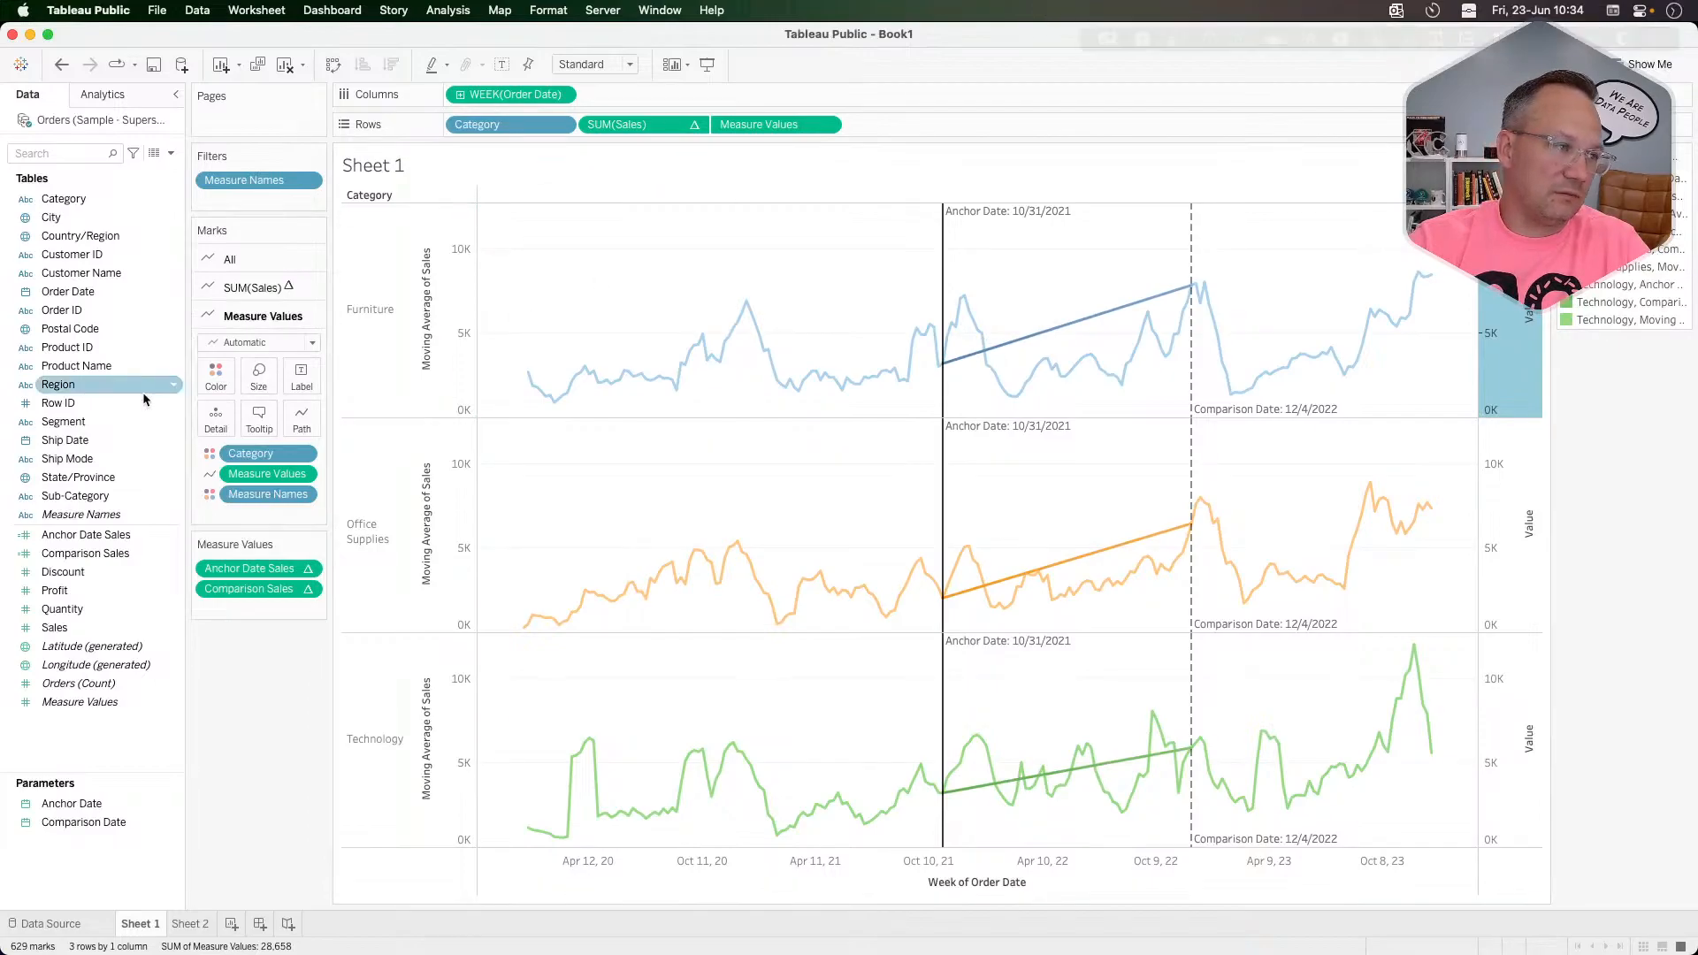
# Step: Turn on markers for all points of the Measure Values lines and remove Measure Names from the color of all marks
pyautogui.click(213, 387)
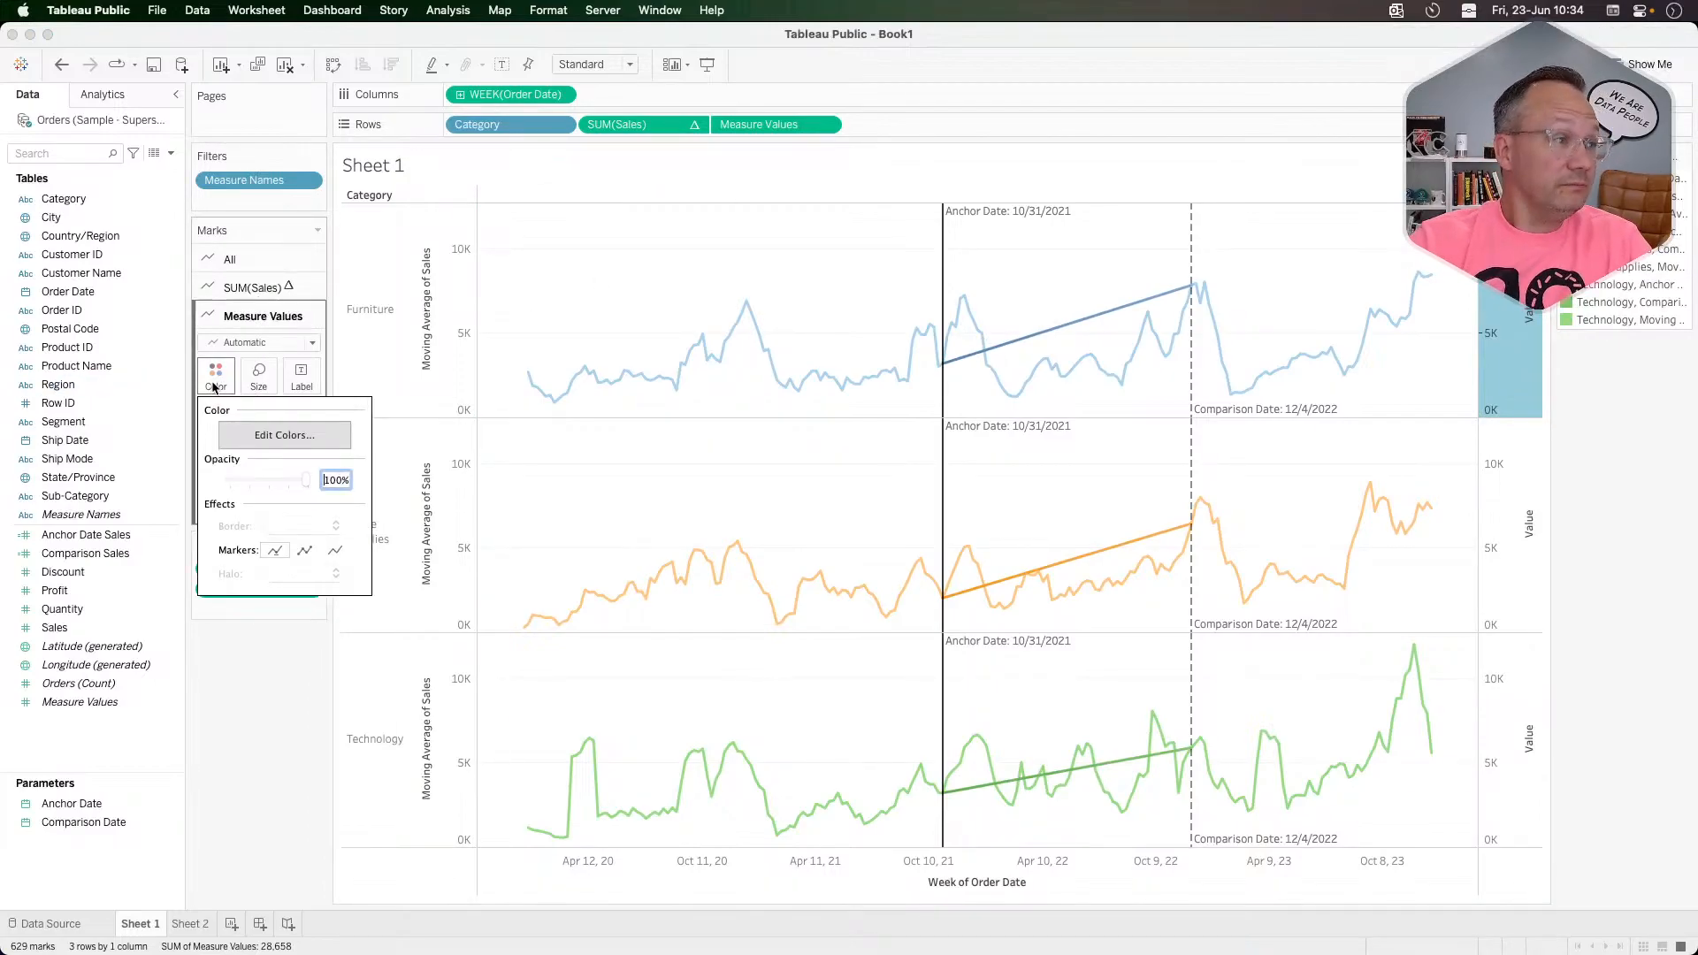
pyautogui.click(213, 386)
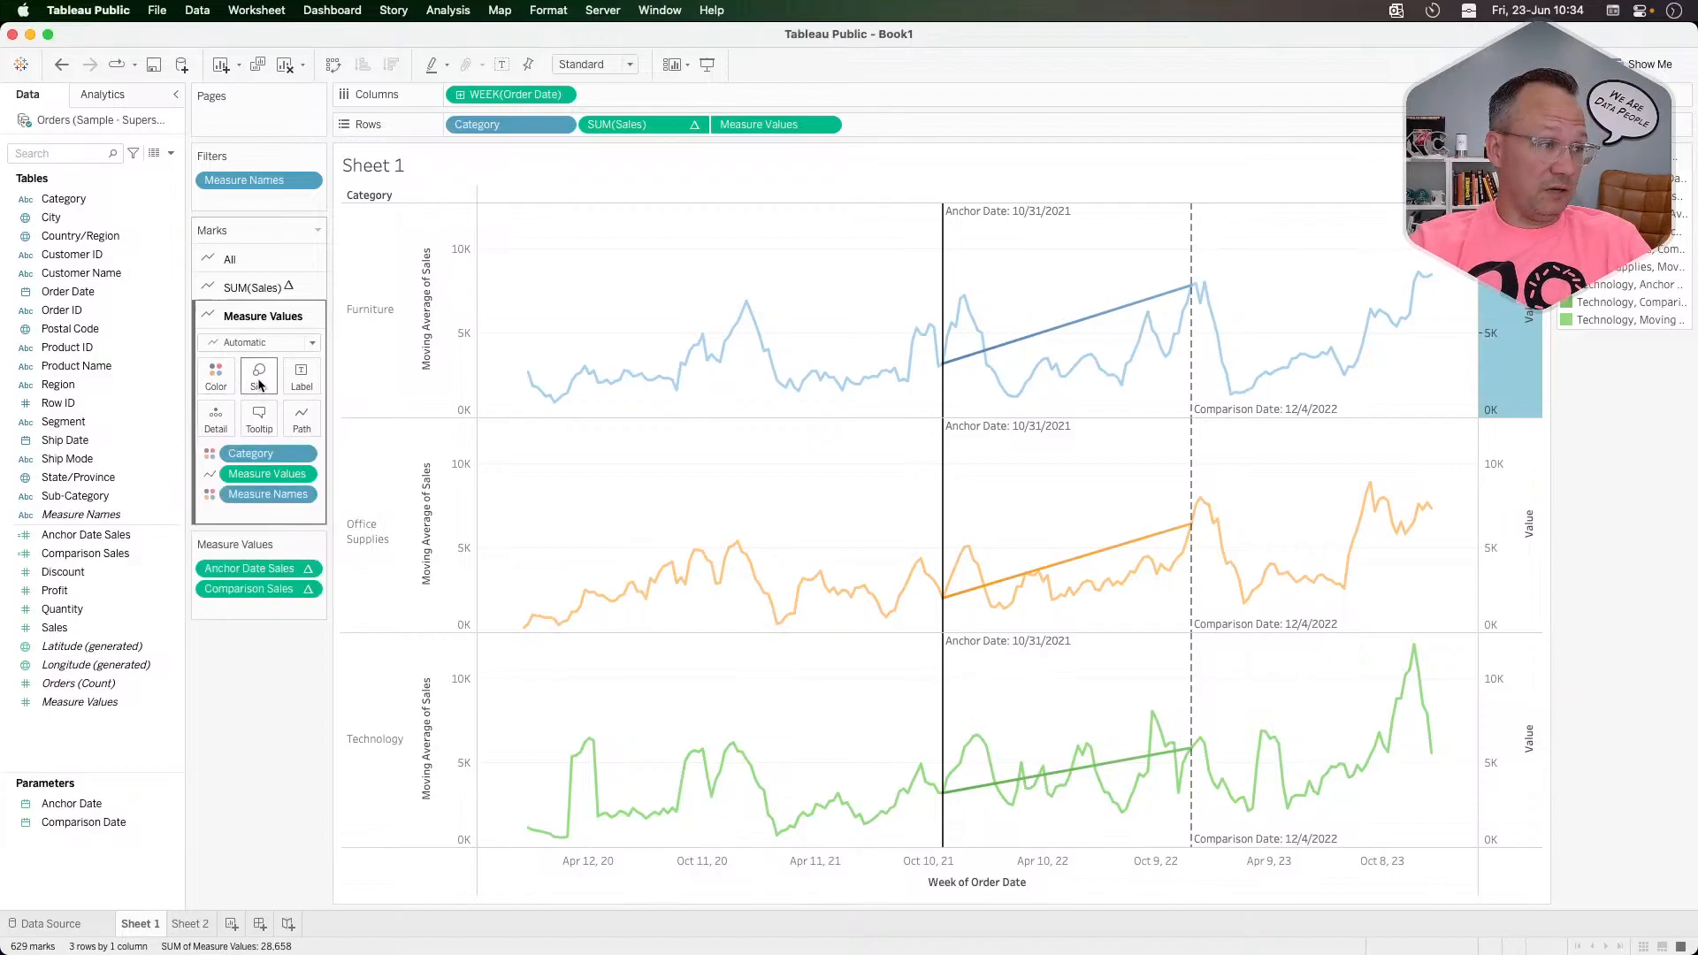
pyautogui.click(215, 376)
pyautogui.click(305, 551)
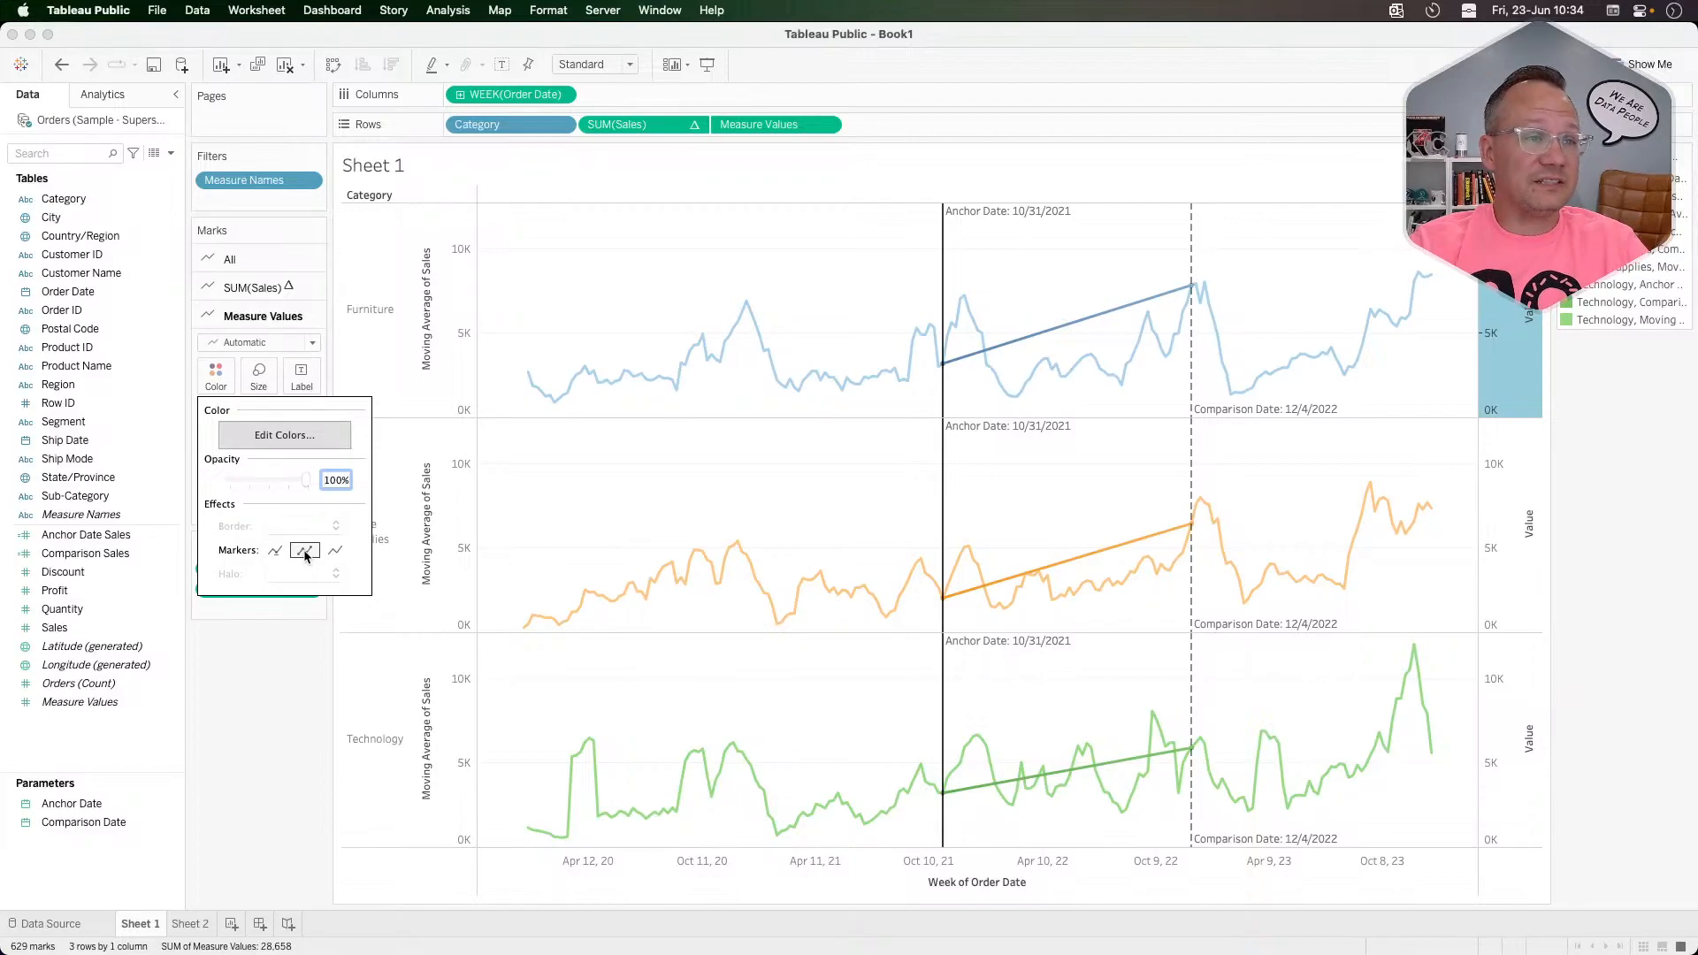
pyautogui.click(212, 380)
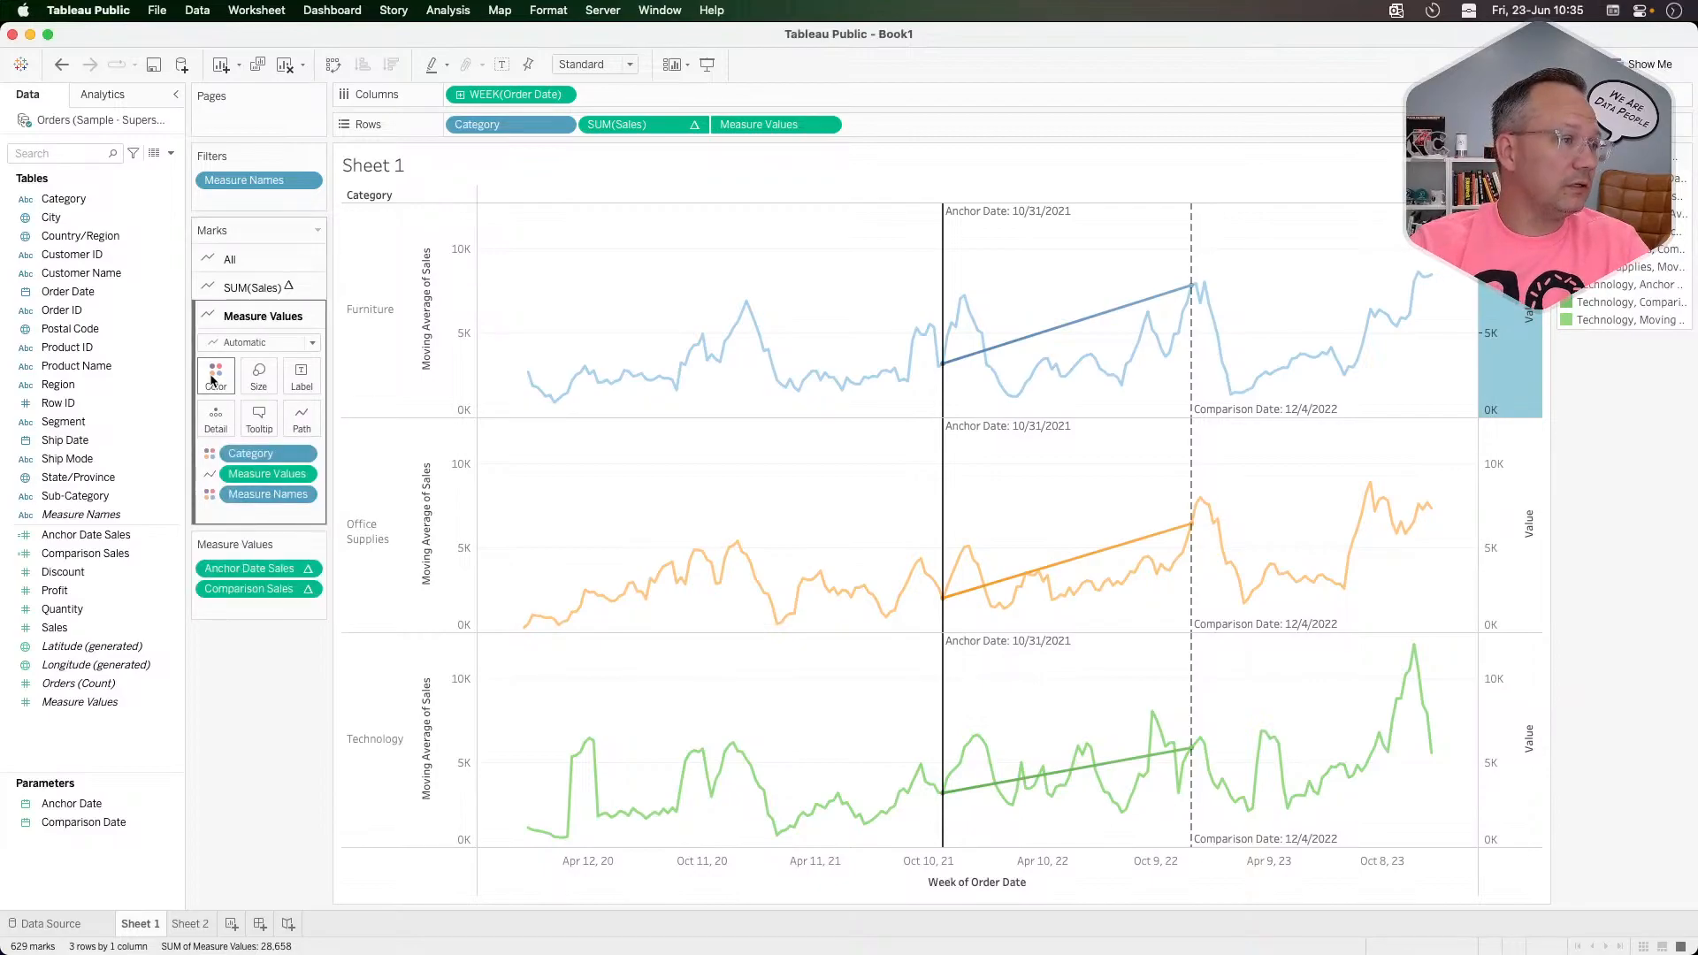
pyautogui.click(232, 260)
pyautogui.moveTo(268, 415); pyautogui.dragTo(271, 680)
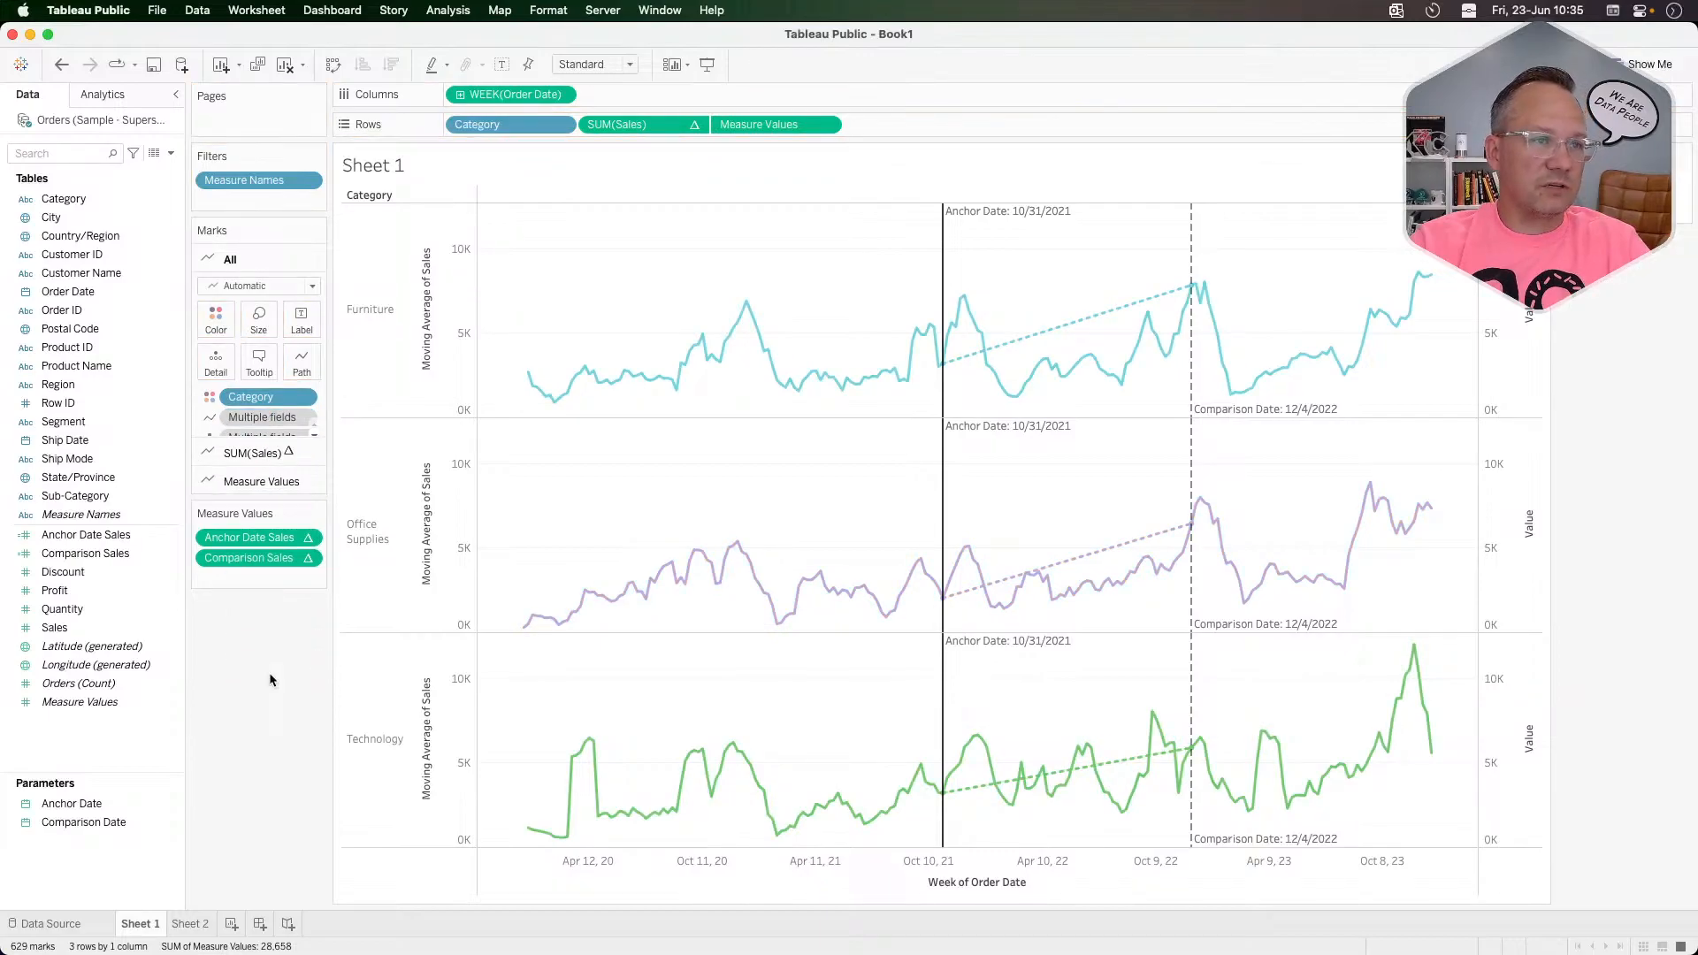
# Step: Check the color and marker settings of the Measure Values marks and compare the chart with the reference dashboard in Chrome, returning to Tableau
pyautogui.click(236, 483)
pyautogui.click(214, 378)
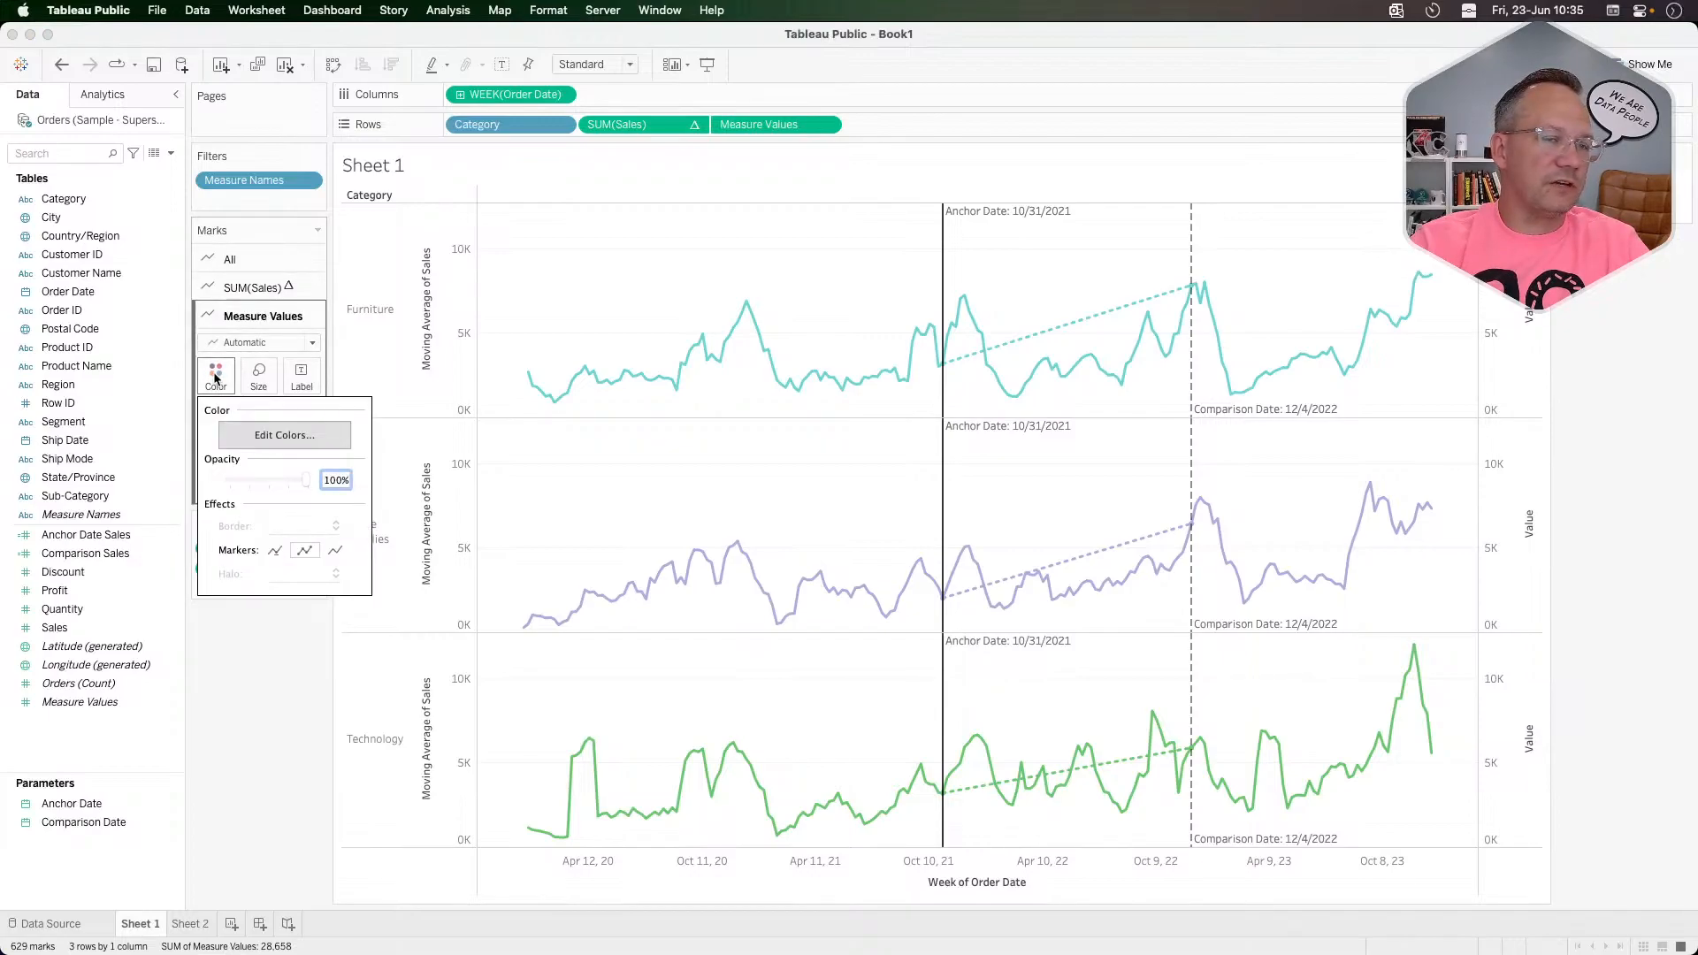
pyautogui.click(215, 378)
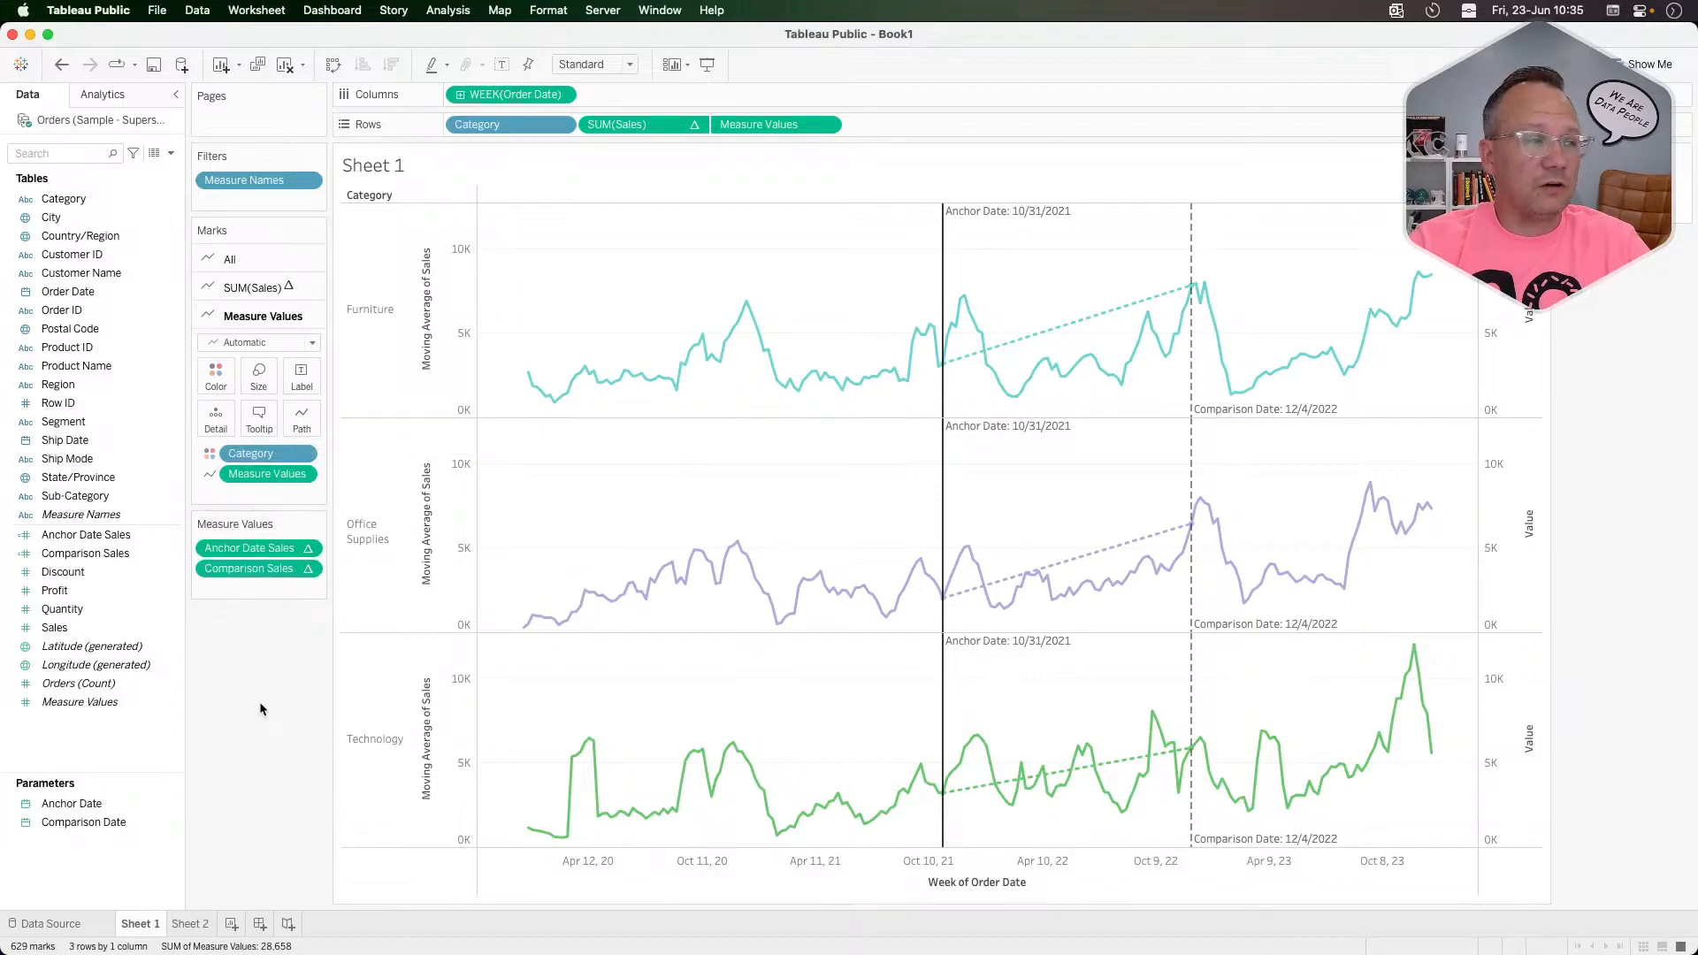
pyautogui.press('super+Tab')
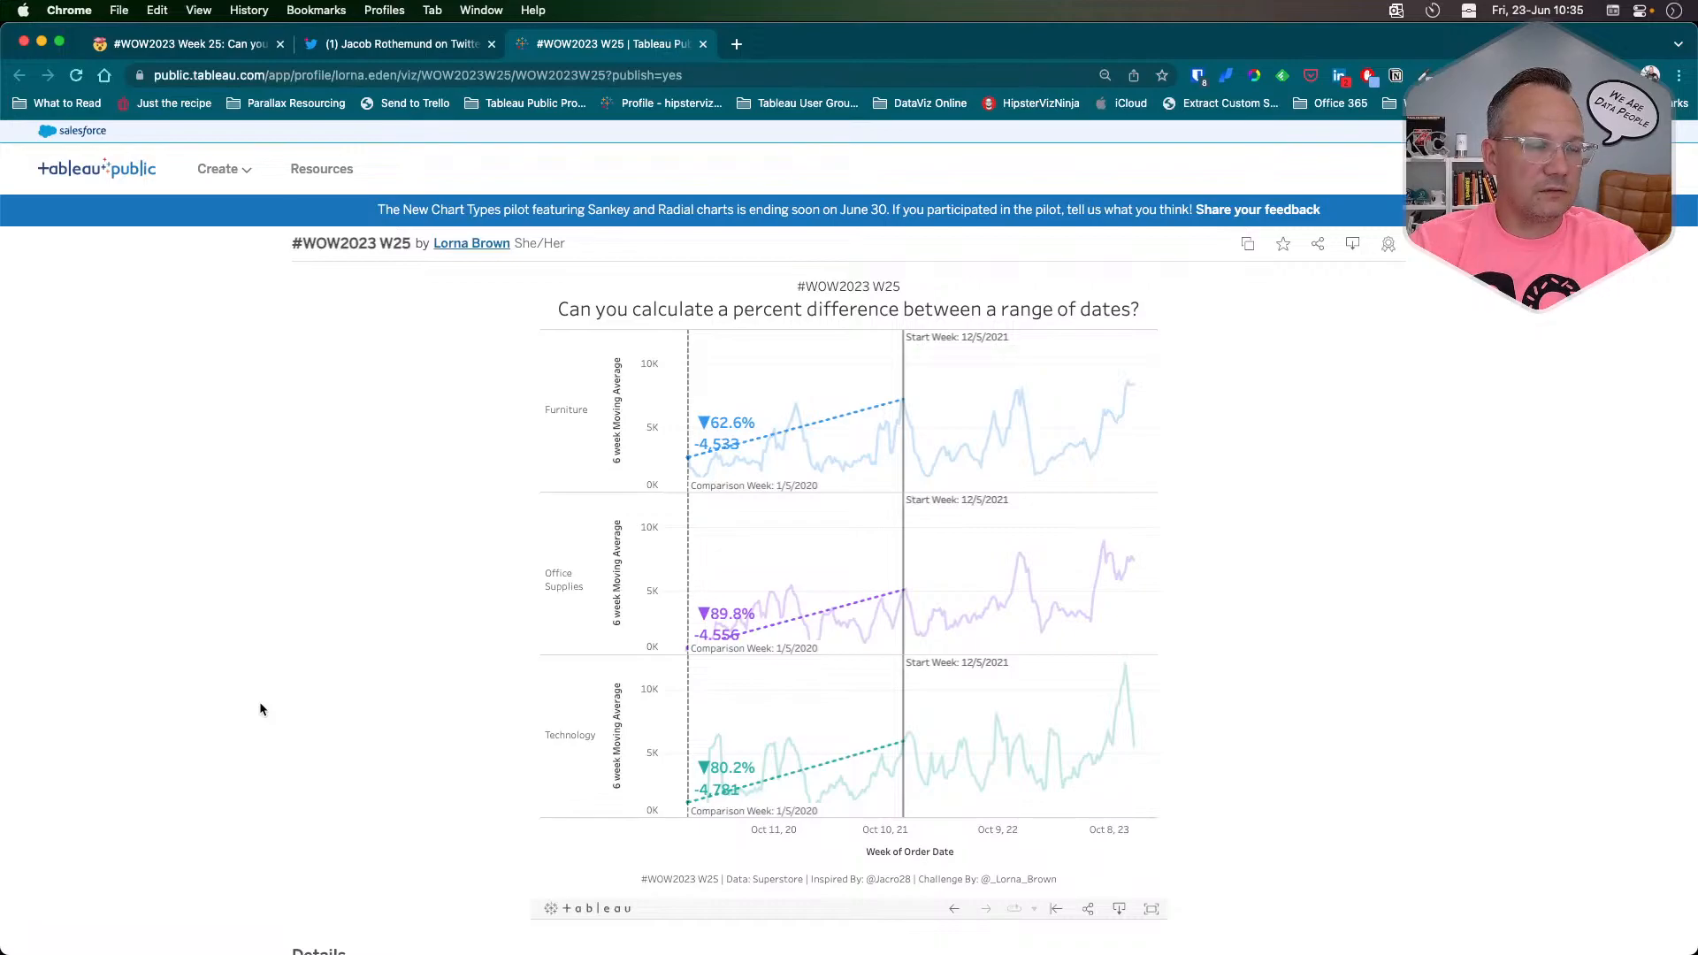
pyautogui.press('super+Tab')
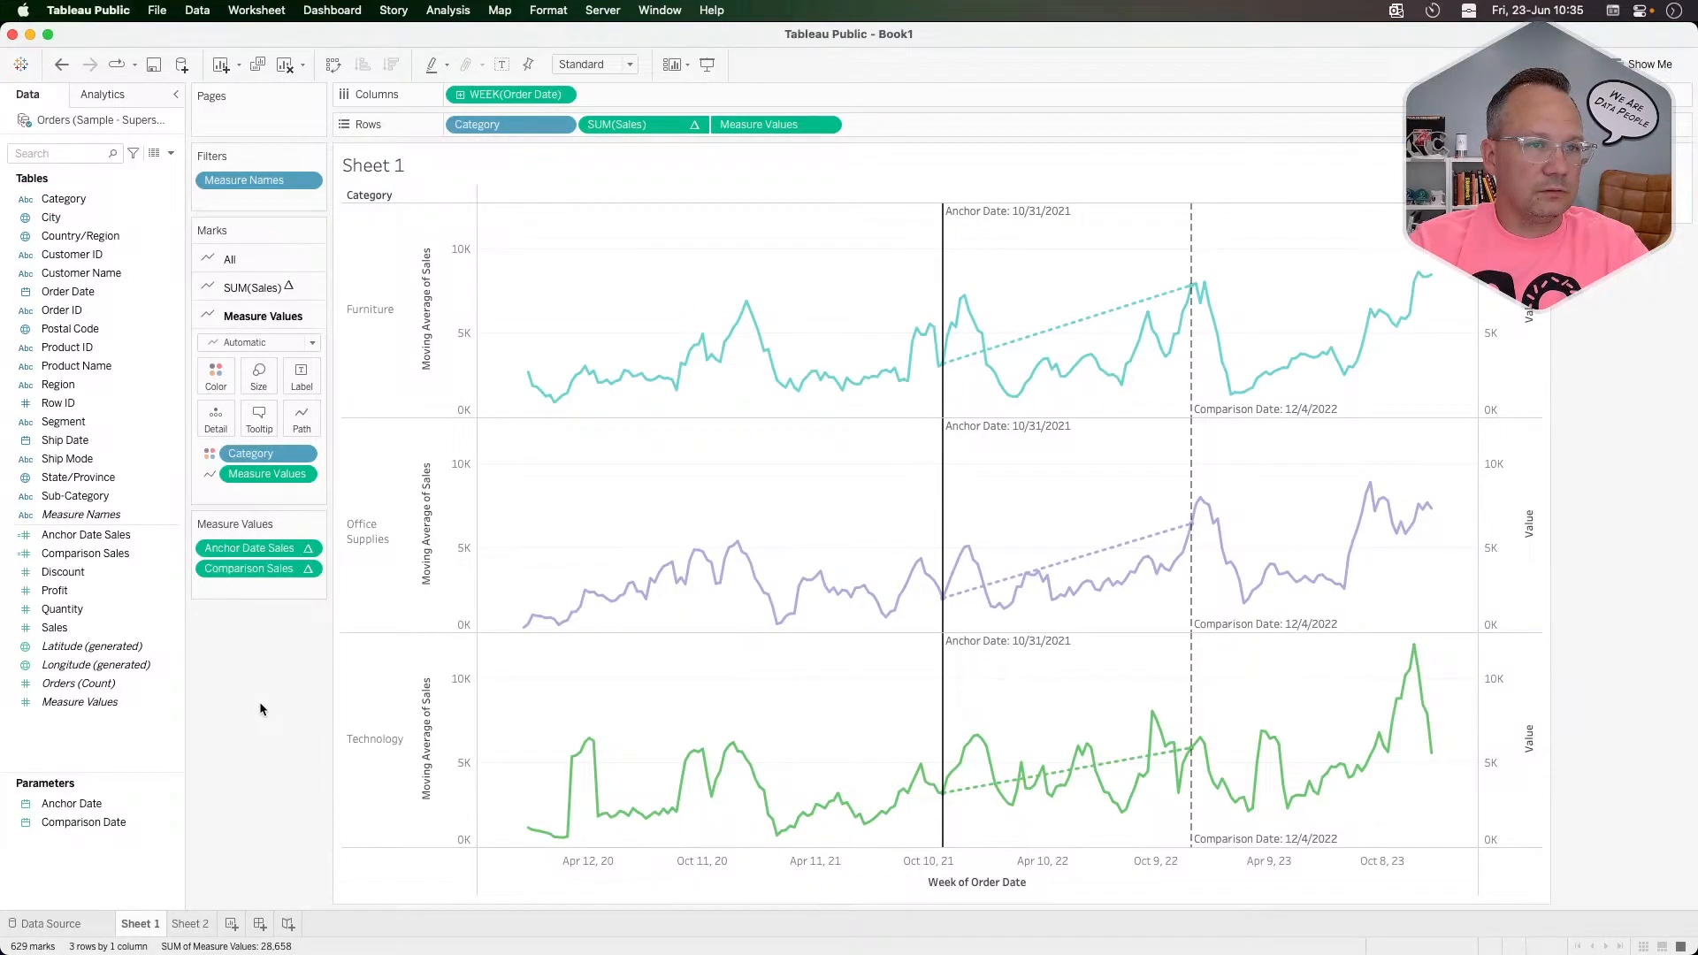
pyautogui.press('super+Tab')
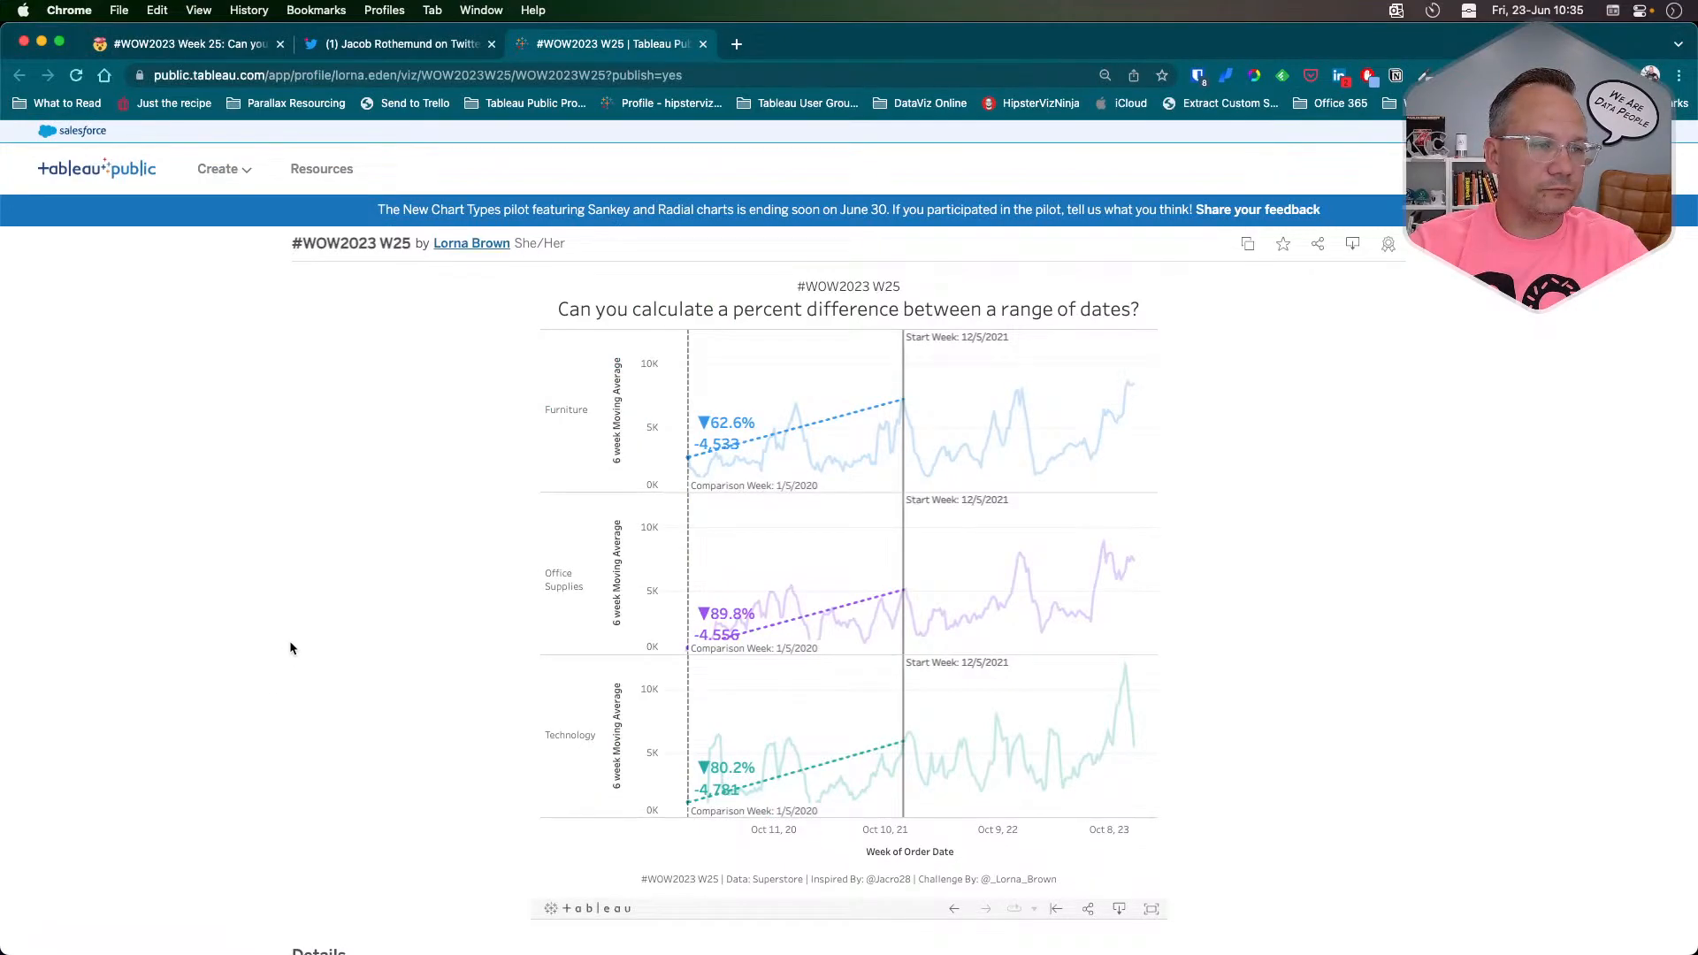
pyautogui.press('super+Tab')
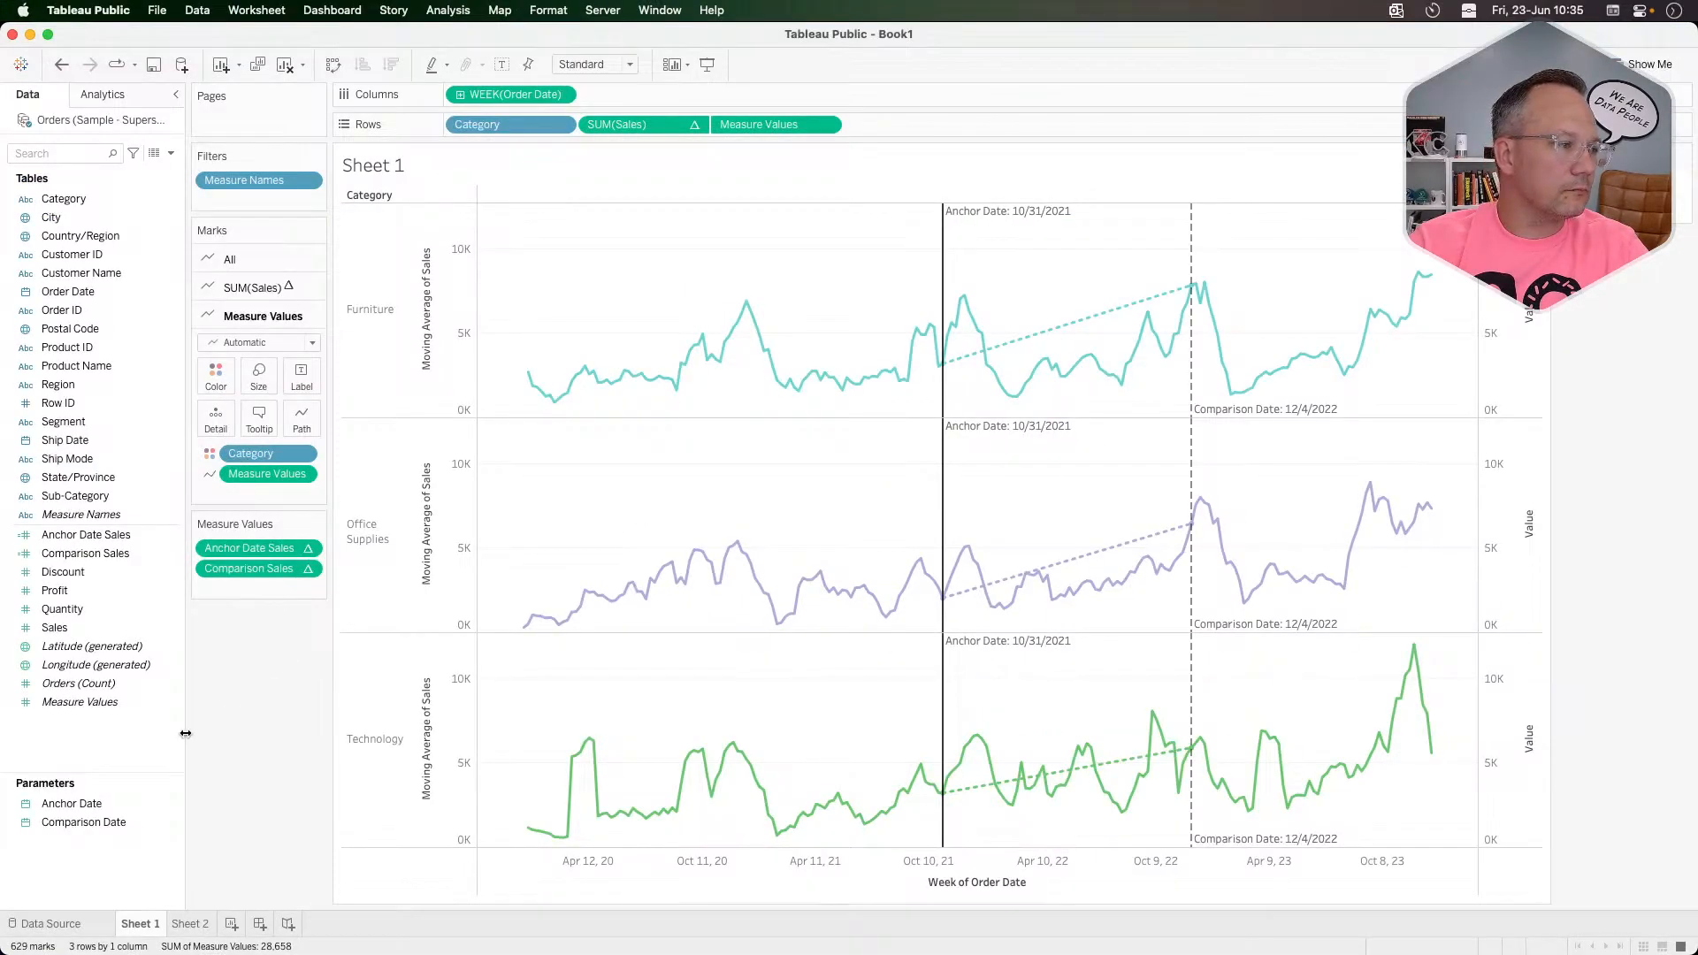
# Step: Try labelling the dashed lines with Measure Values, compare them with the reference dashboard in Chrome, and remove the label in Tableau
pyautogui.rightClick(114, 740)
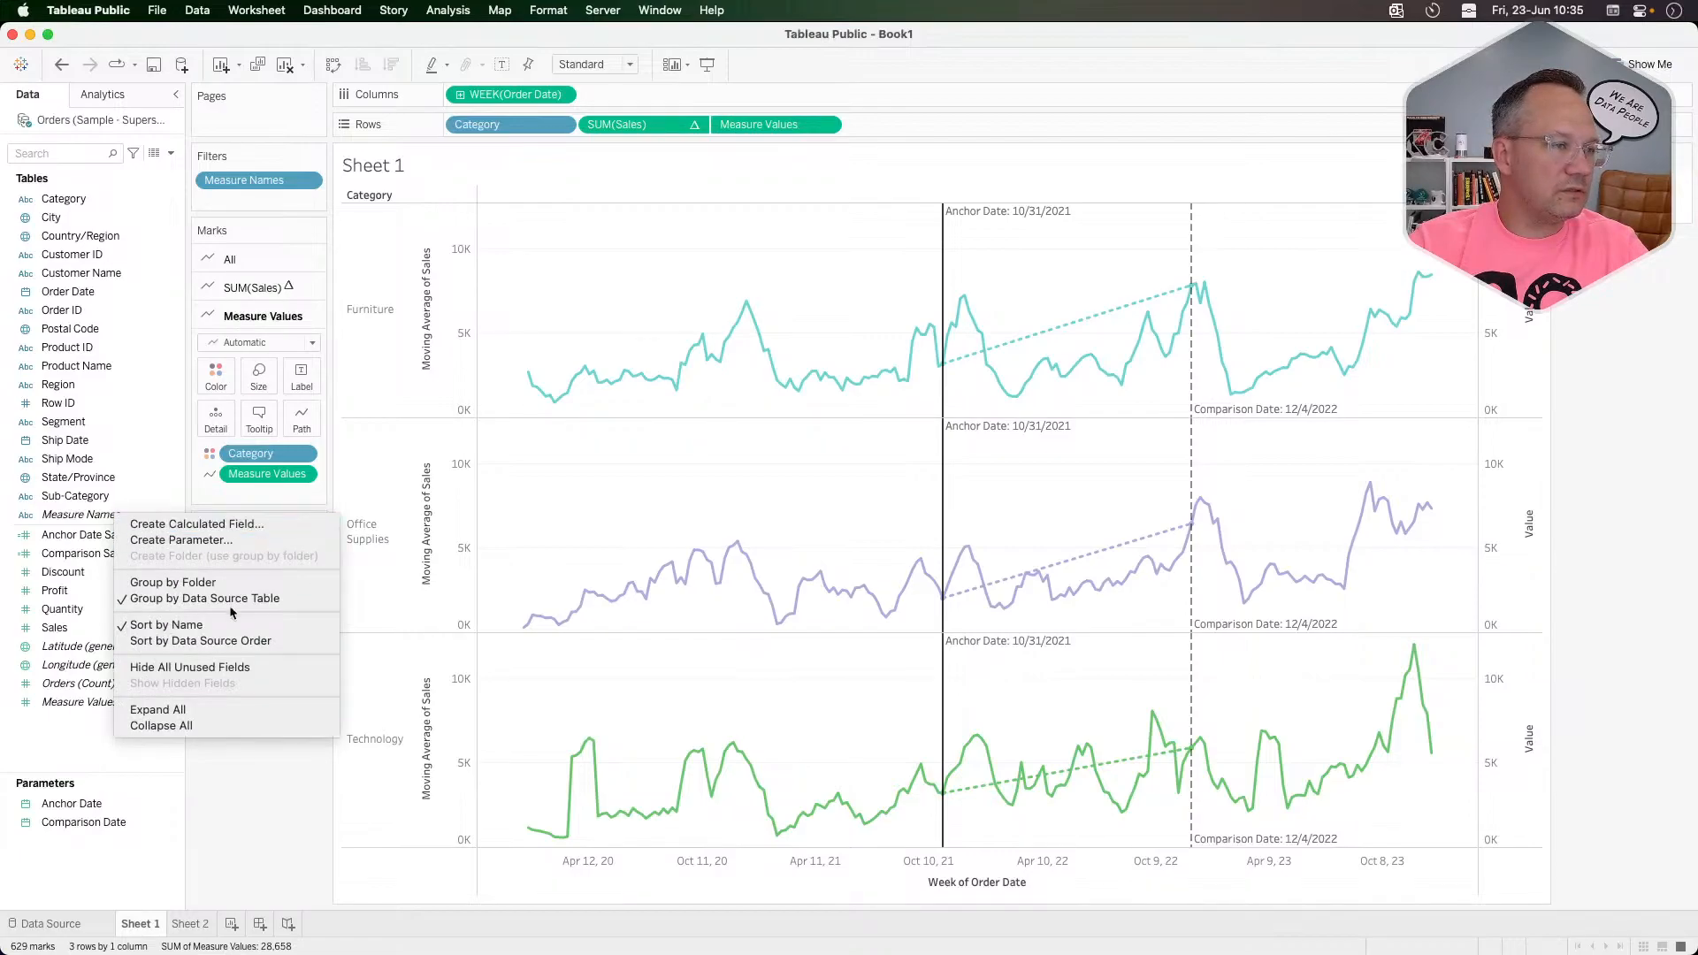
pyautogui.click(299, 857)
pyautogui.moveTo(263, 474); pyautogui.dragTo(292, 373)
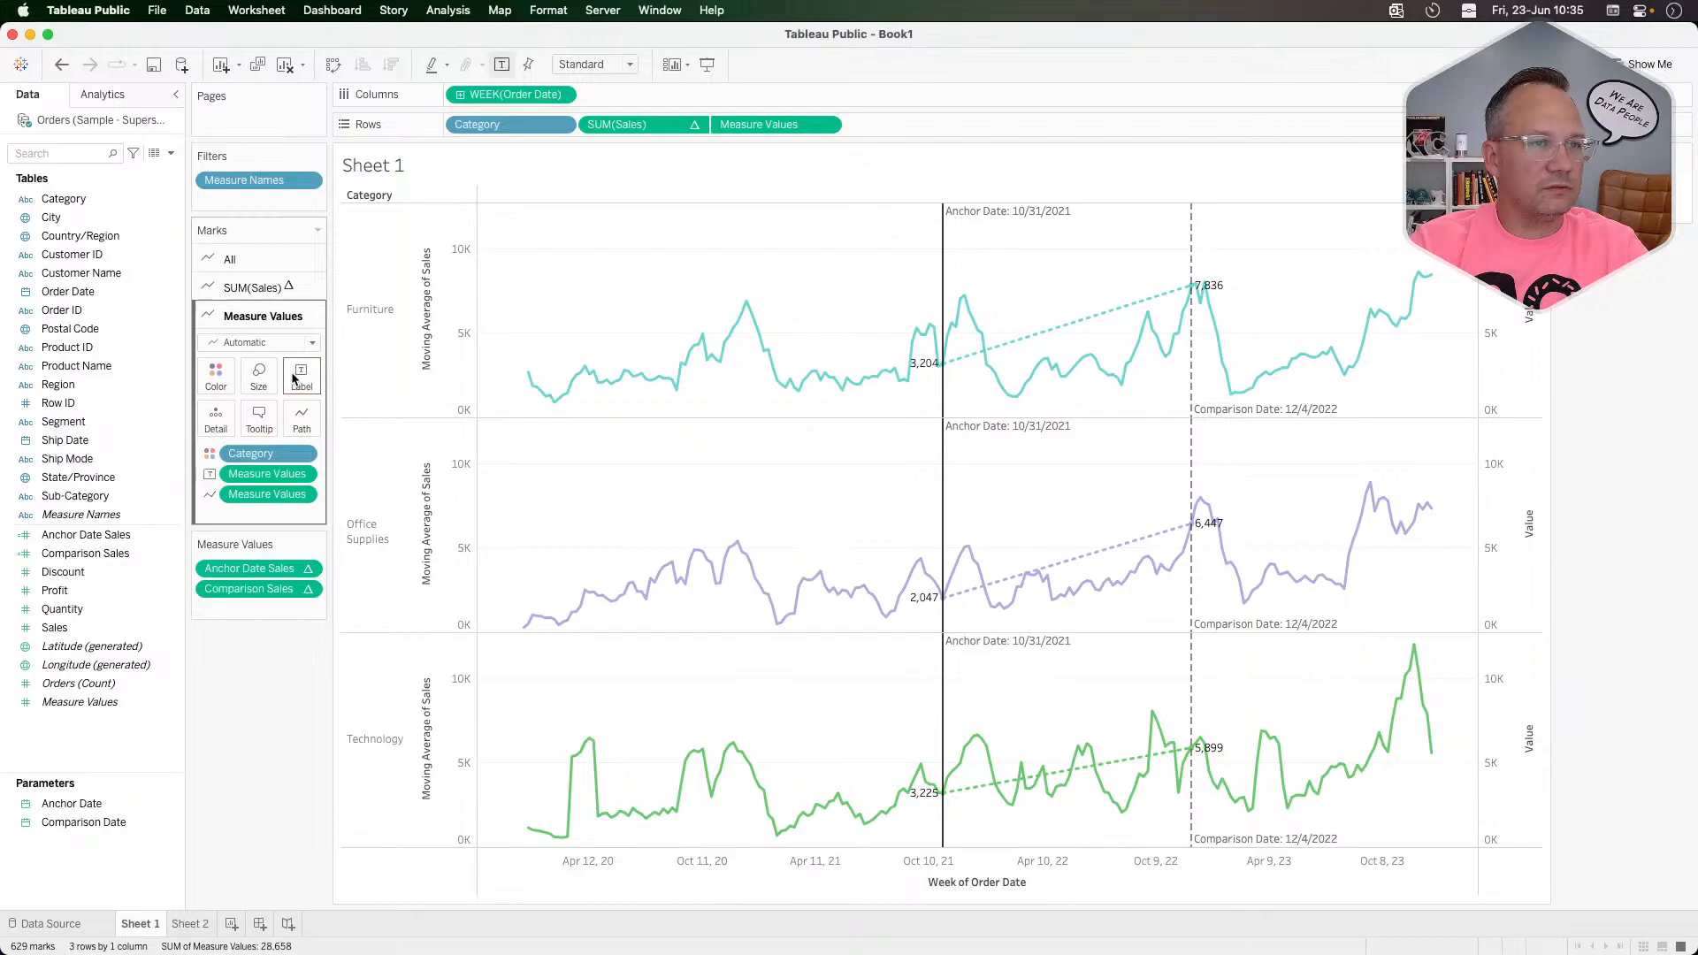
pyautogui.press('super+Tab')
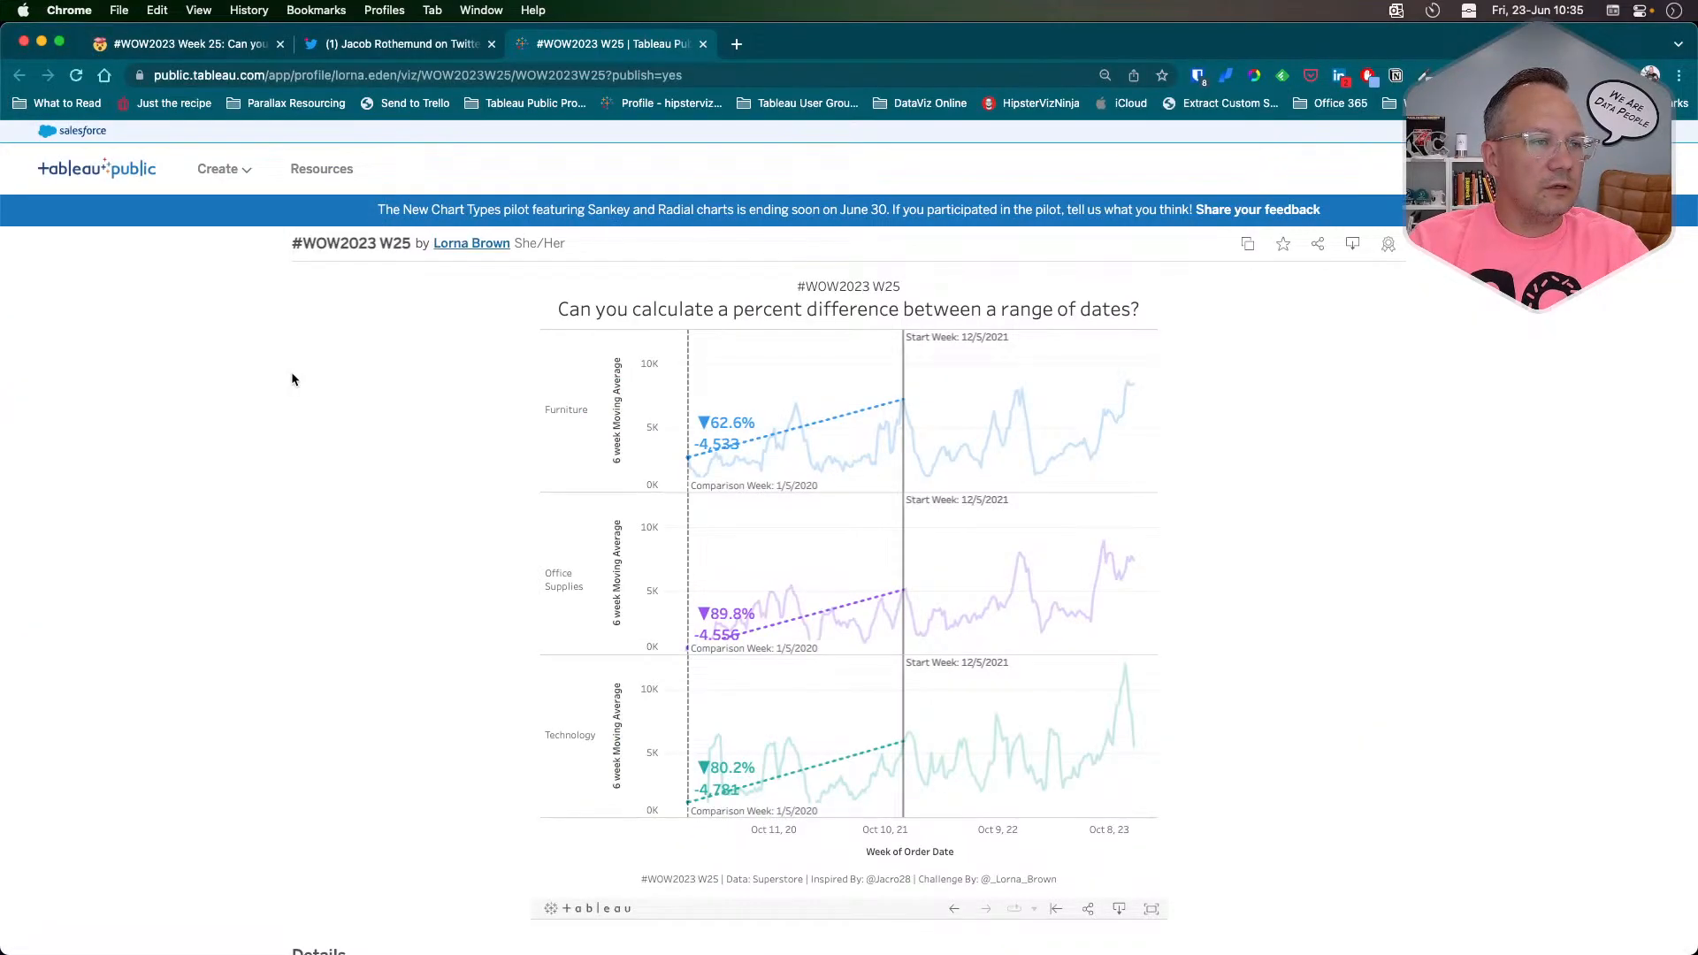
pyautogui.press('super+Tab')
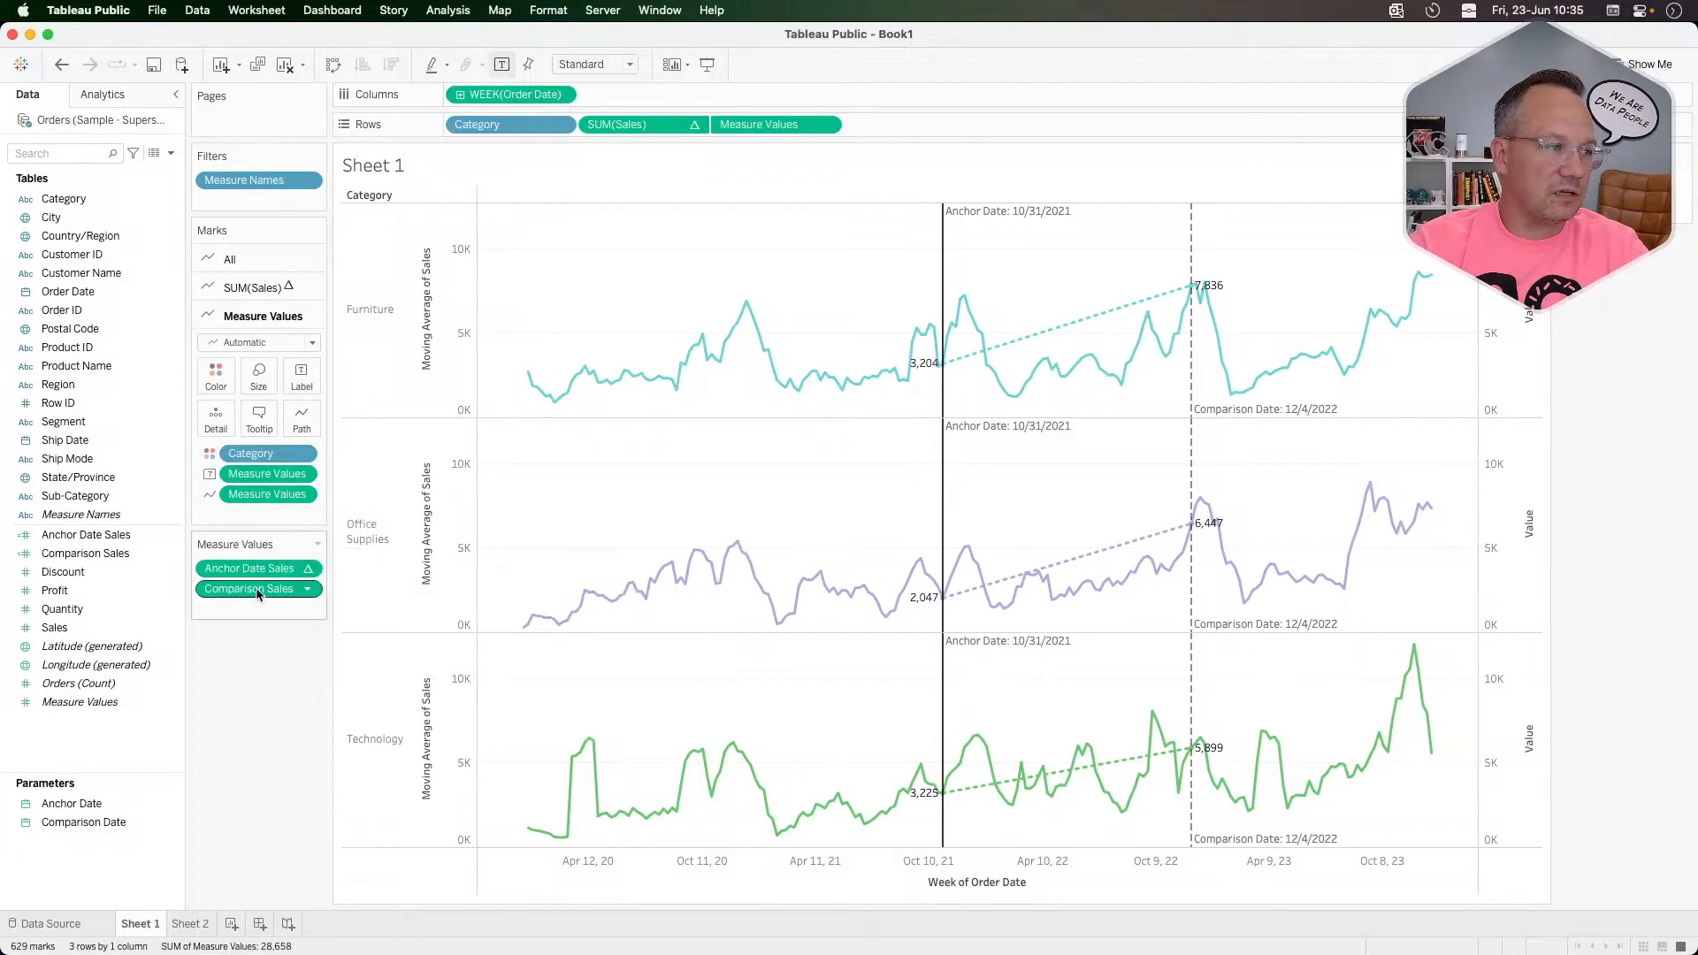
pyautogui.moveTo(265, 474); pyautogui.dragTo(256, 714)
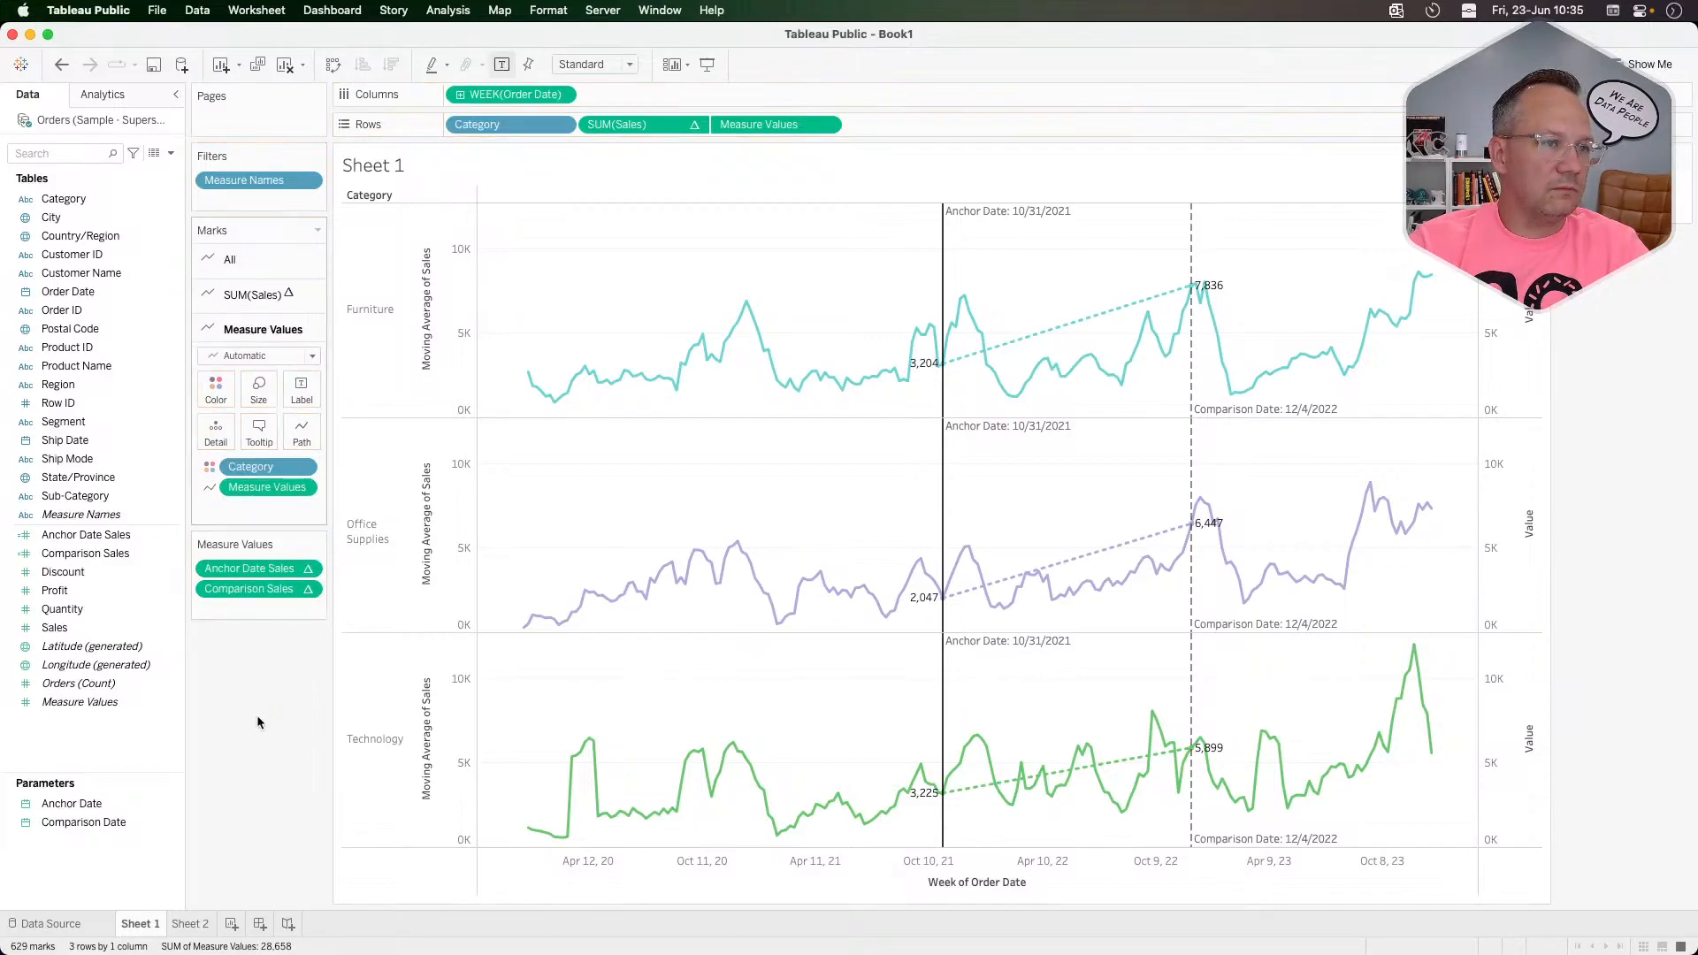
# Step: Create a calculated field named % Differ
pyautogui.rightClick(90, 750)
pyautogui.click(174, 527)
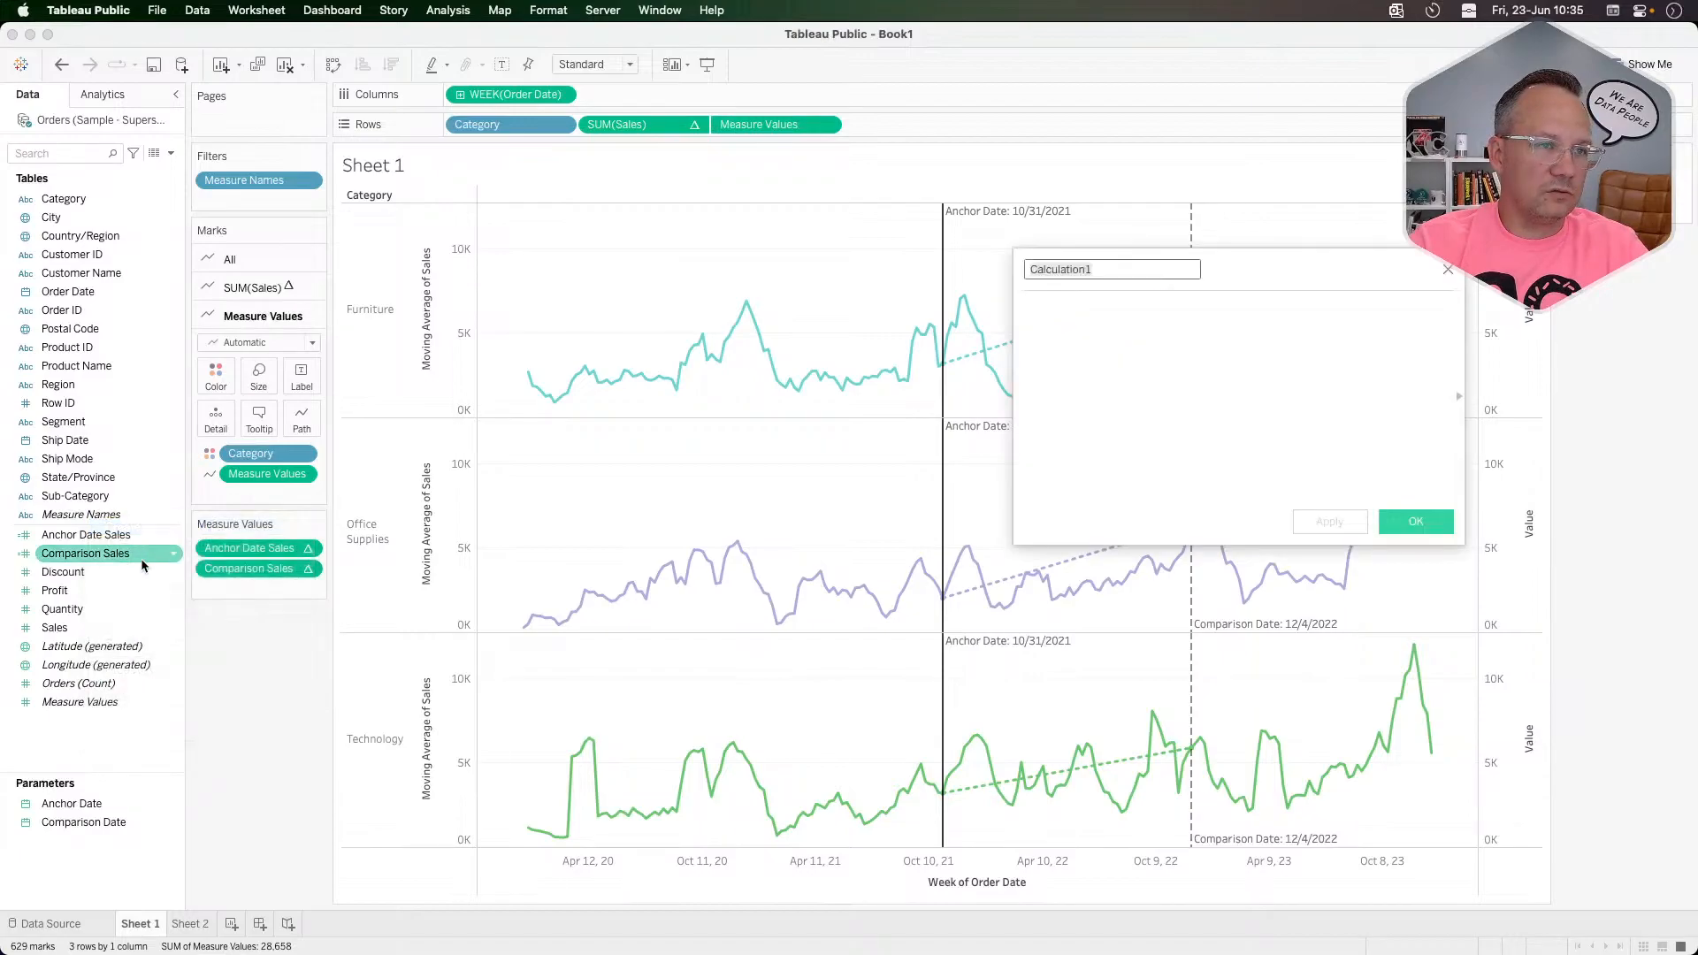
pyautogui.click(1086, 317)
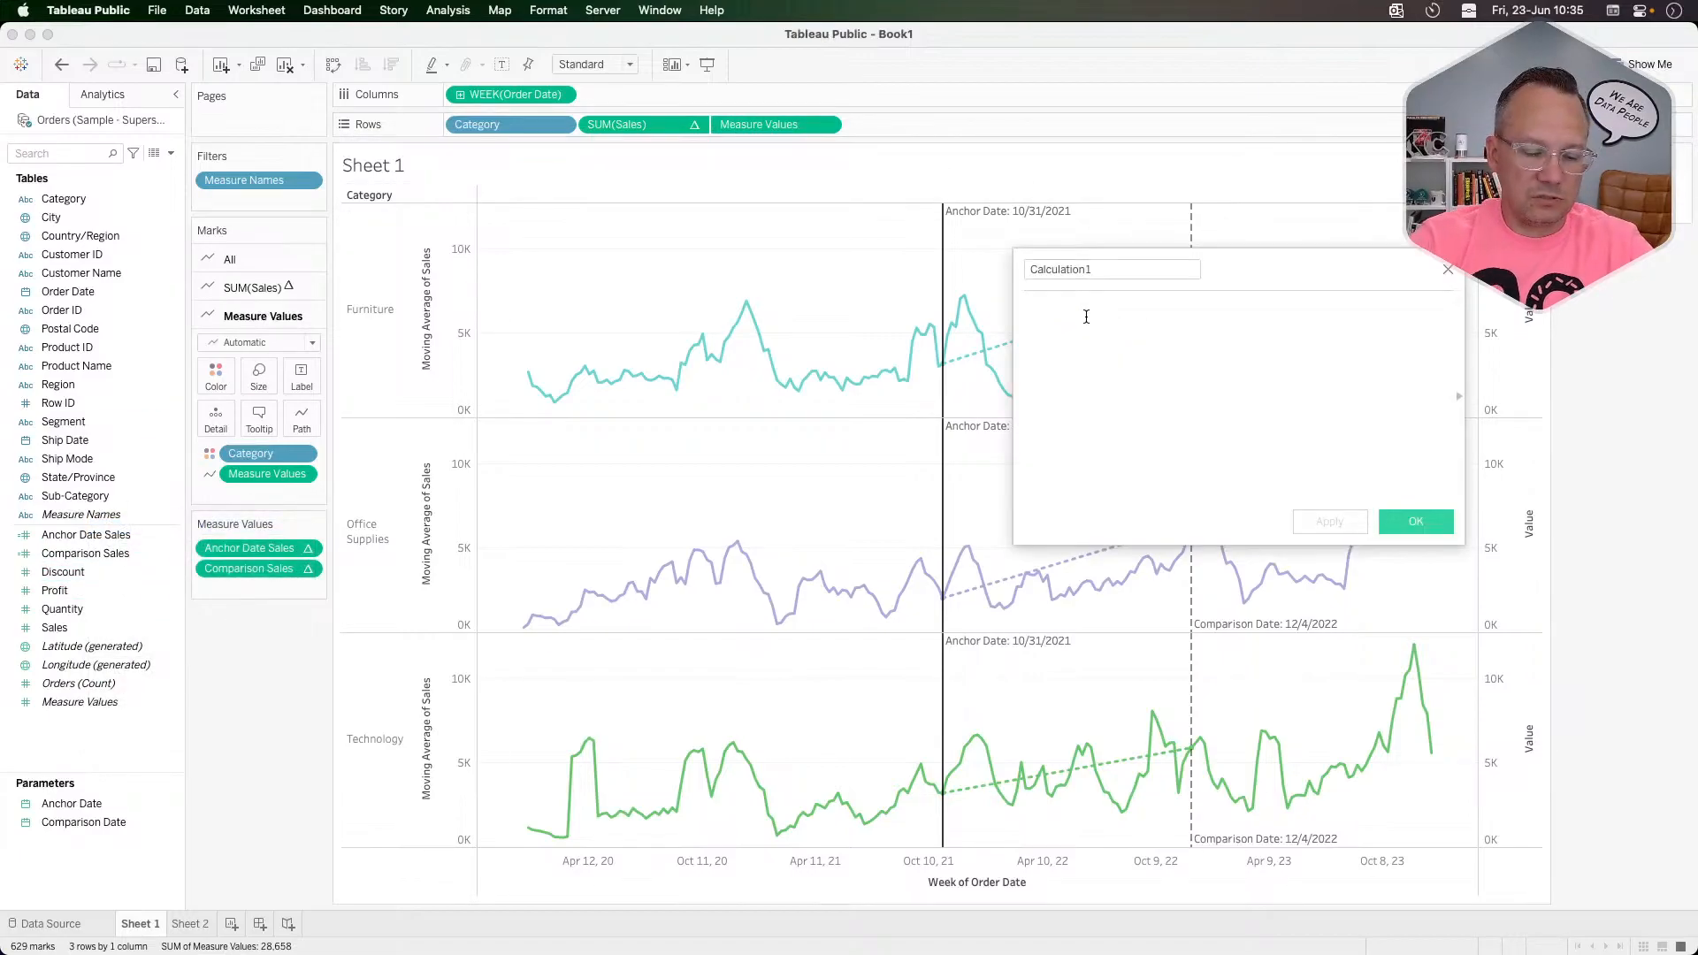
pyautogui.click(1104, 275)
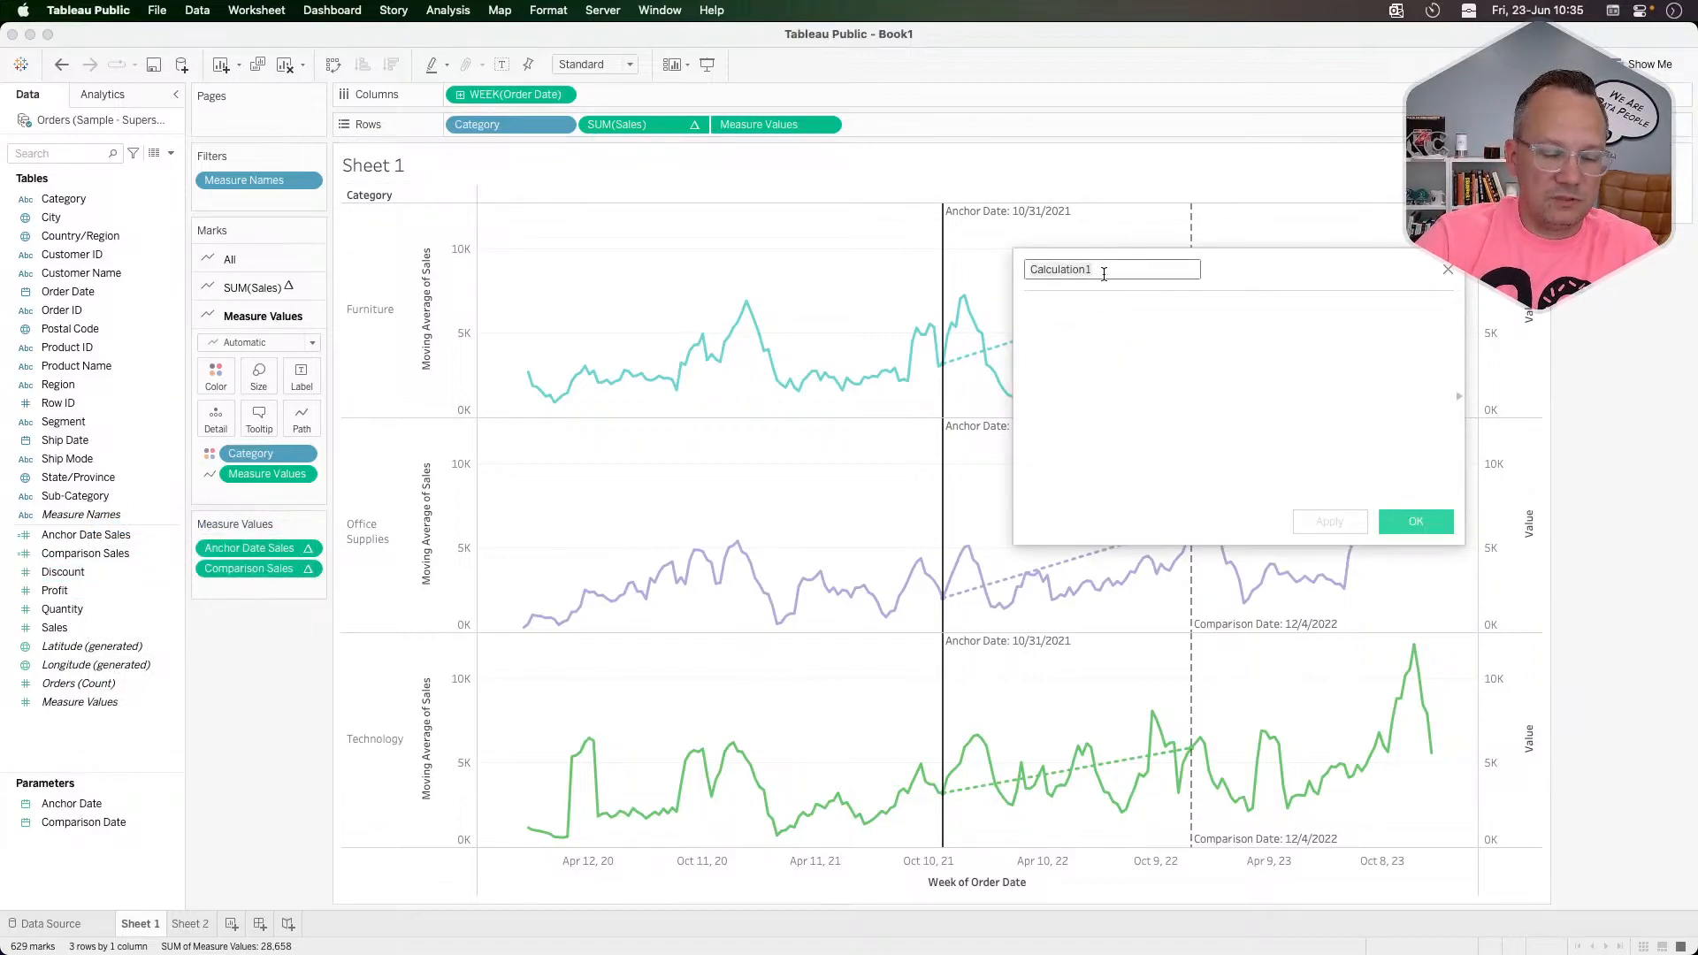
pyautogui.write('% Differ')
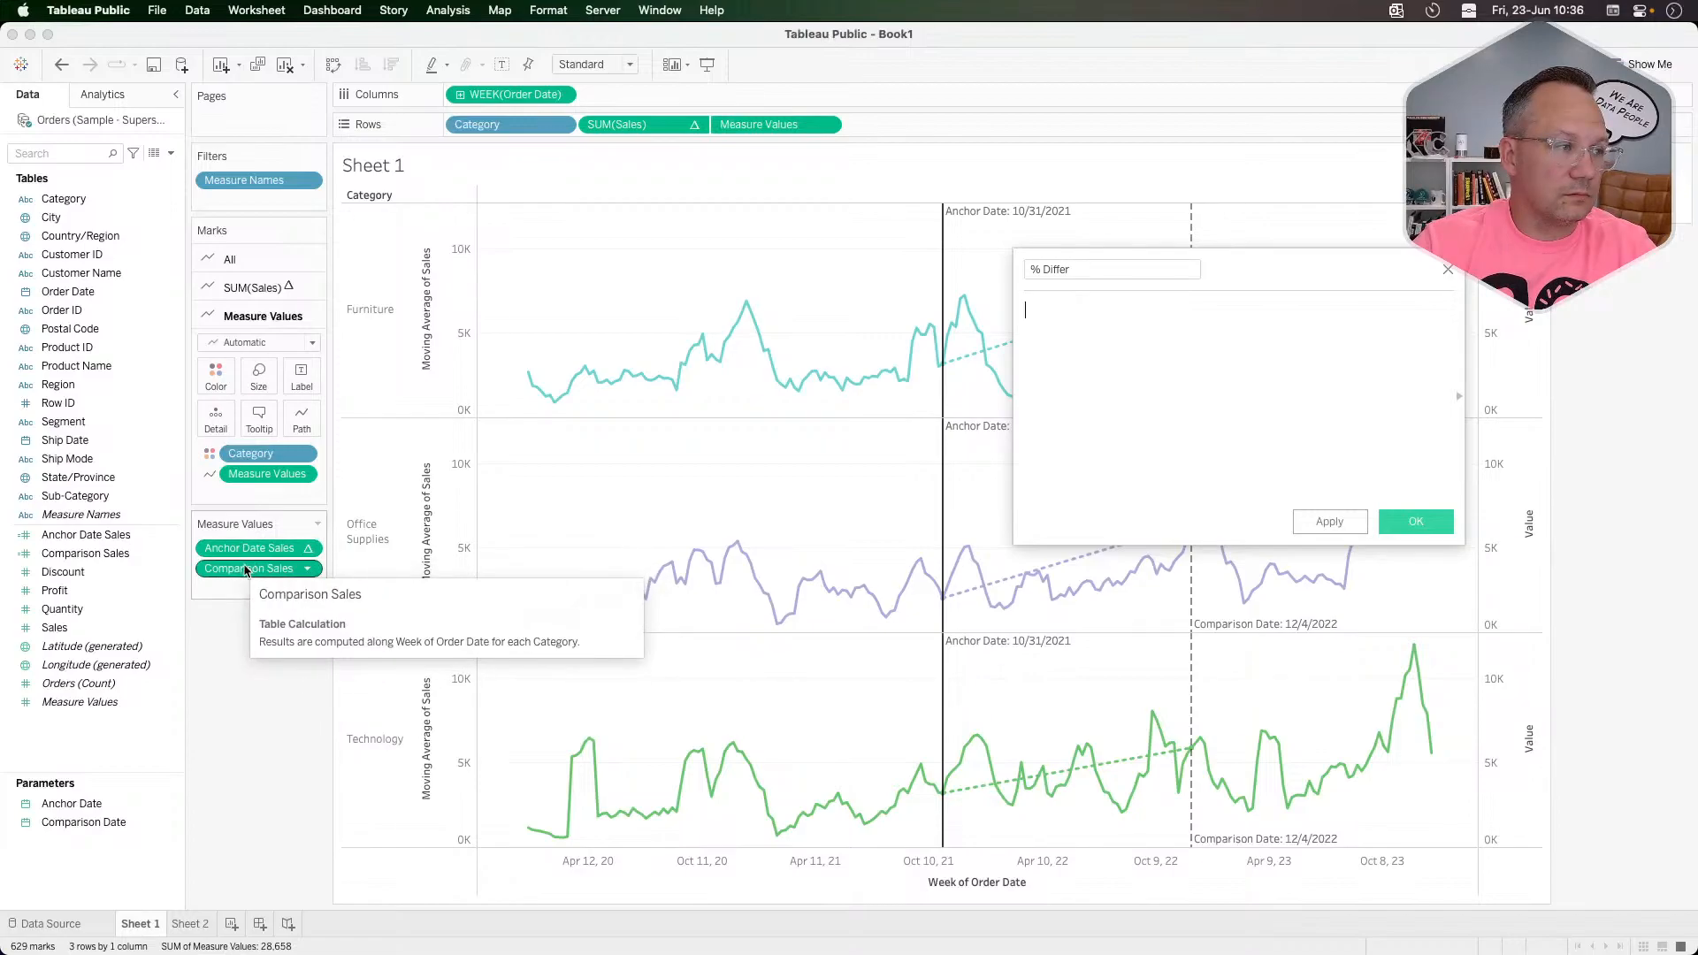
# Step: Enter ([Comparison Sales]-[Anchor Date Sales]) as the numerator of the % Differ formula
pyautogui.moveTo(246, 571); pyautogui.dragTo(1136, 316)
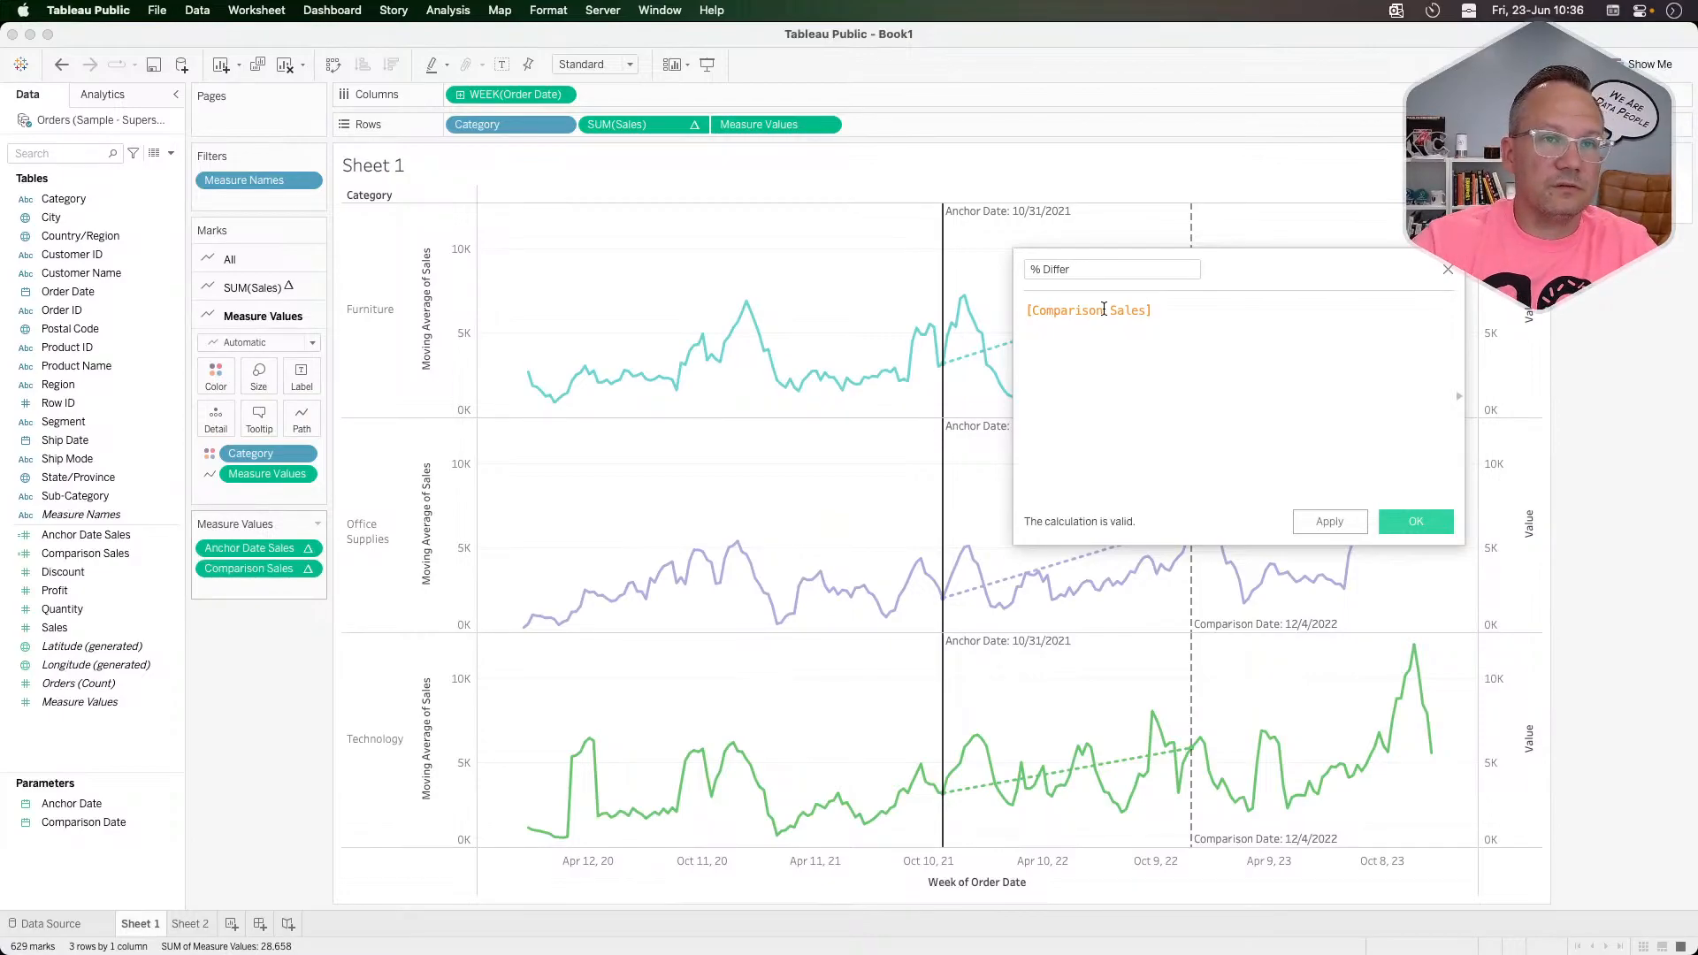
pyautogui.click(1026, 313)
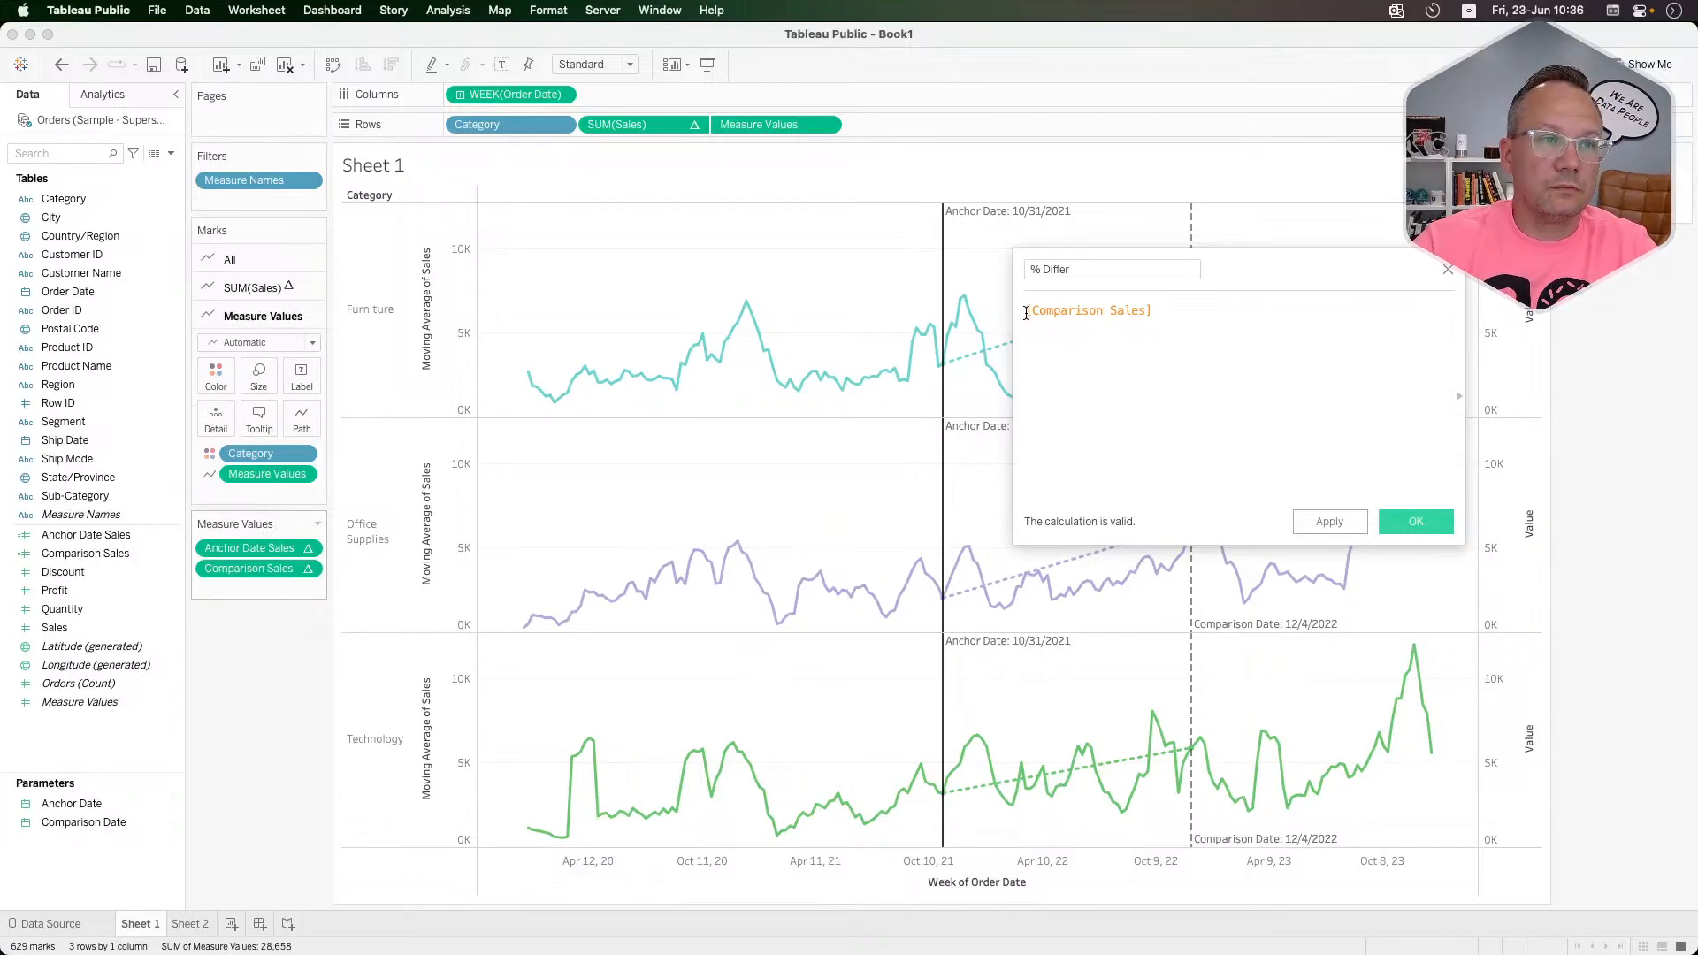
pyautogui.write('(')
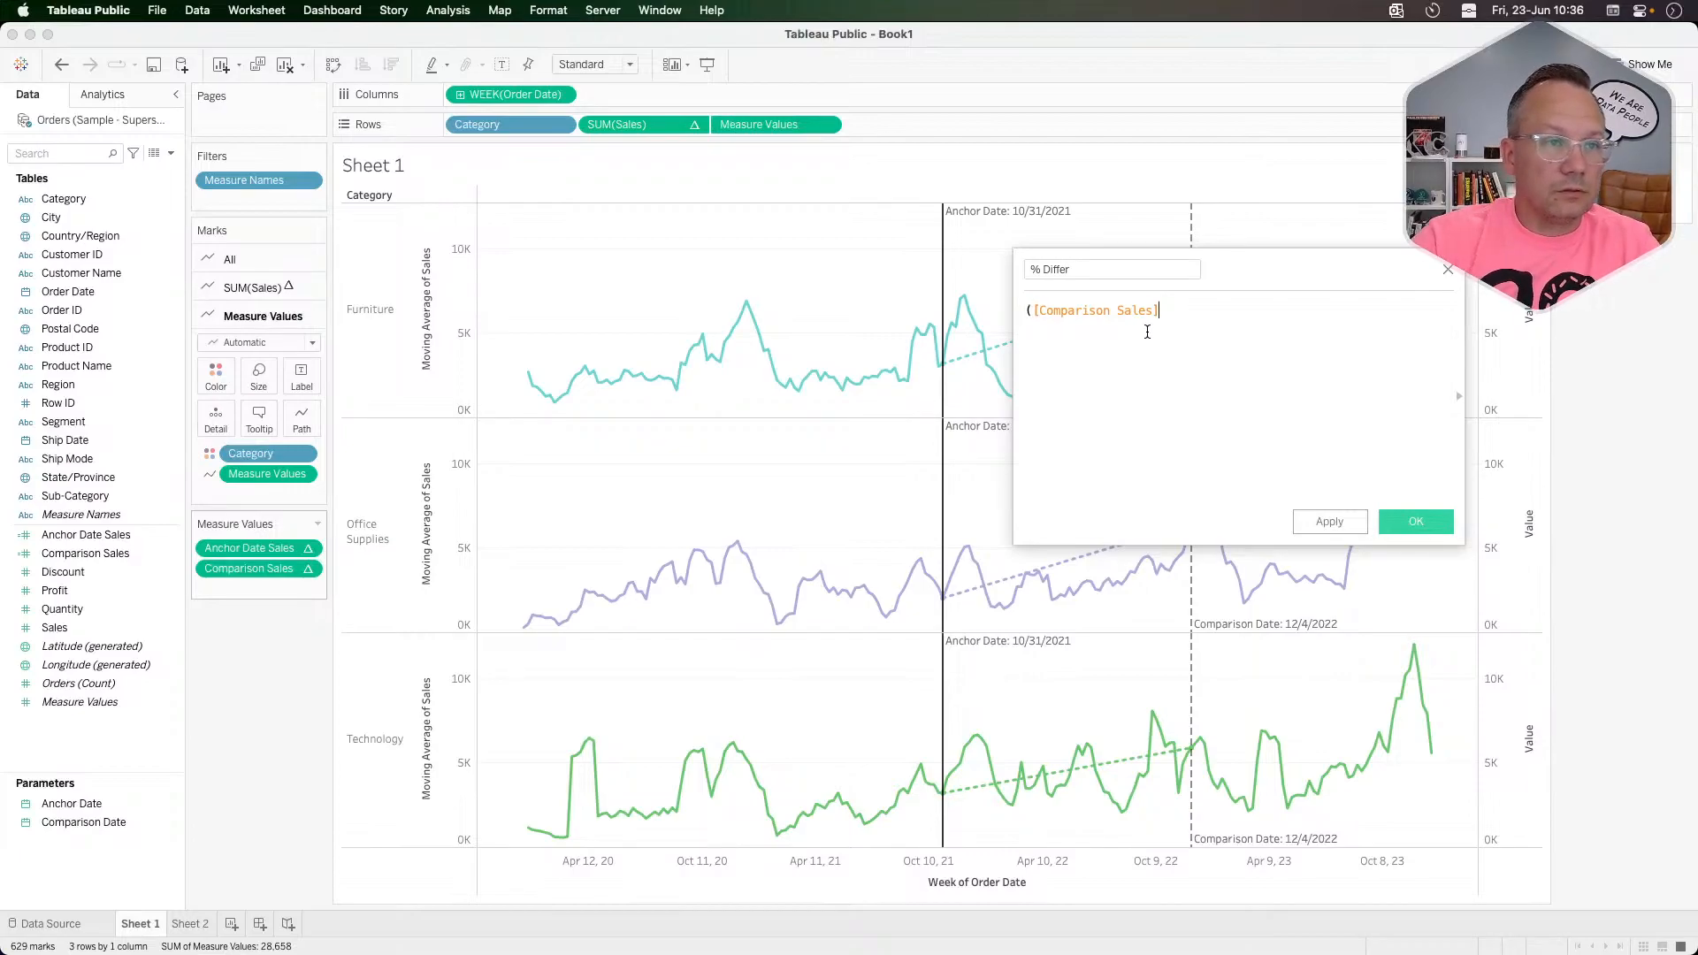
pyautogui.moveTo(265, 548); pyautogui.dragTo(1226, 333)
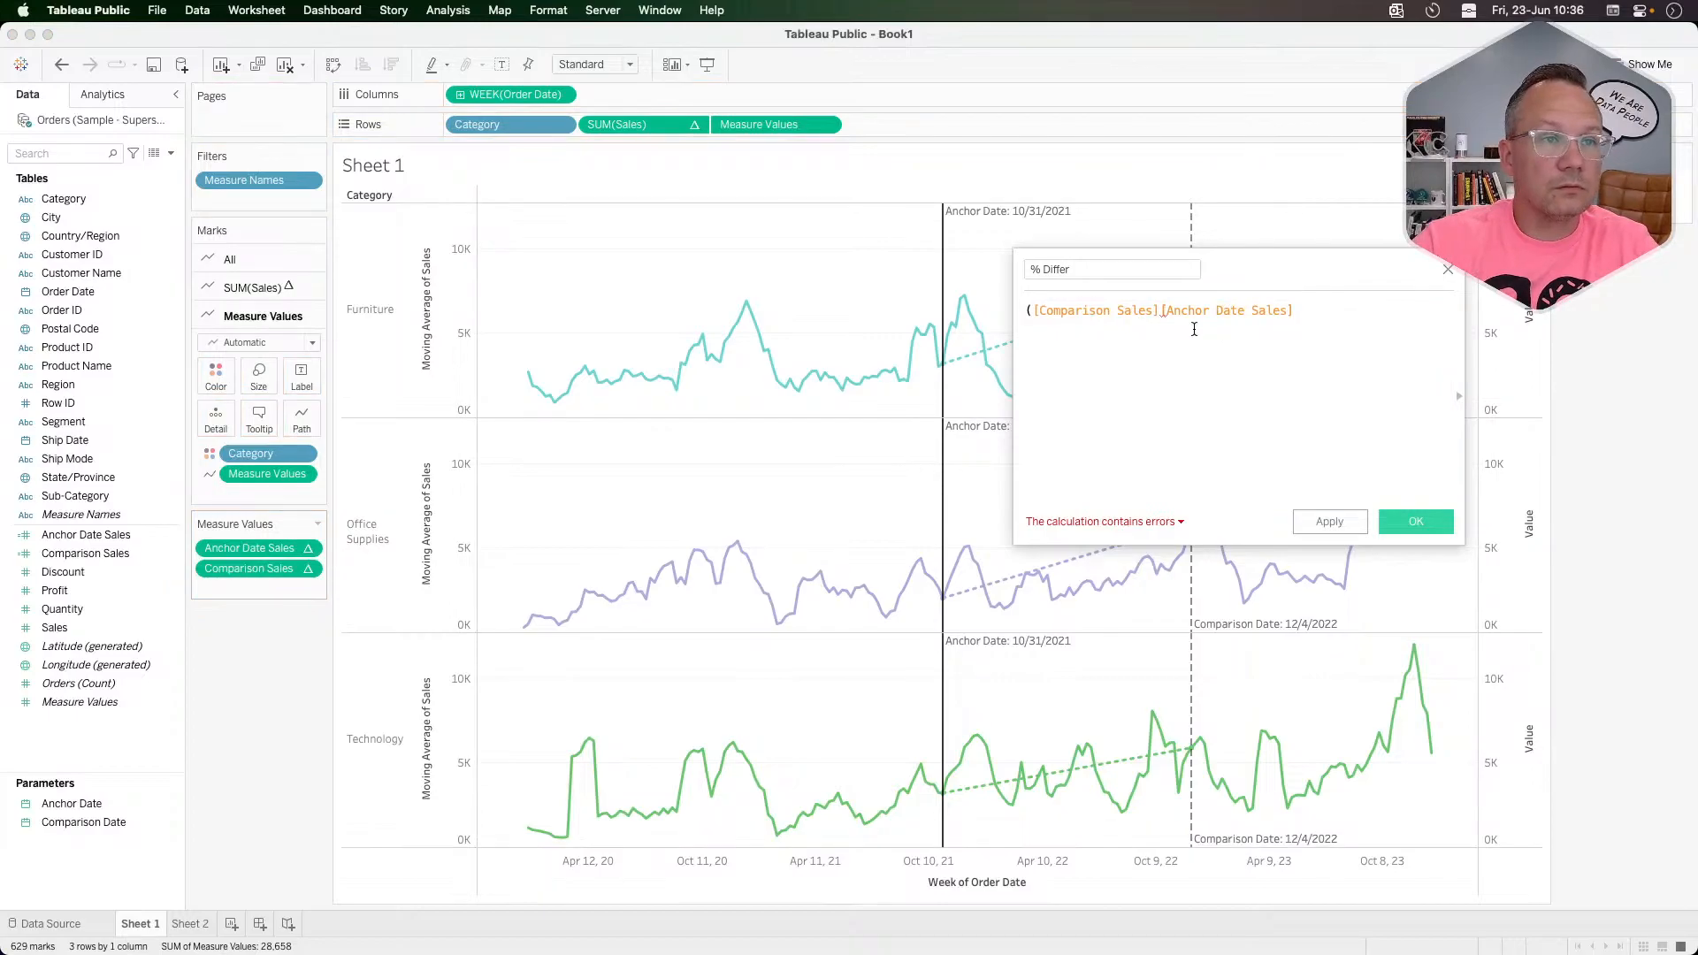
pyautogui.click(1160, 311)
pyautogui.write('-')
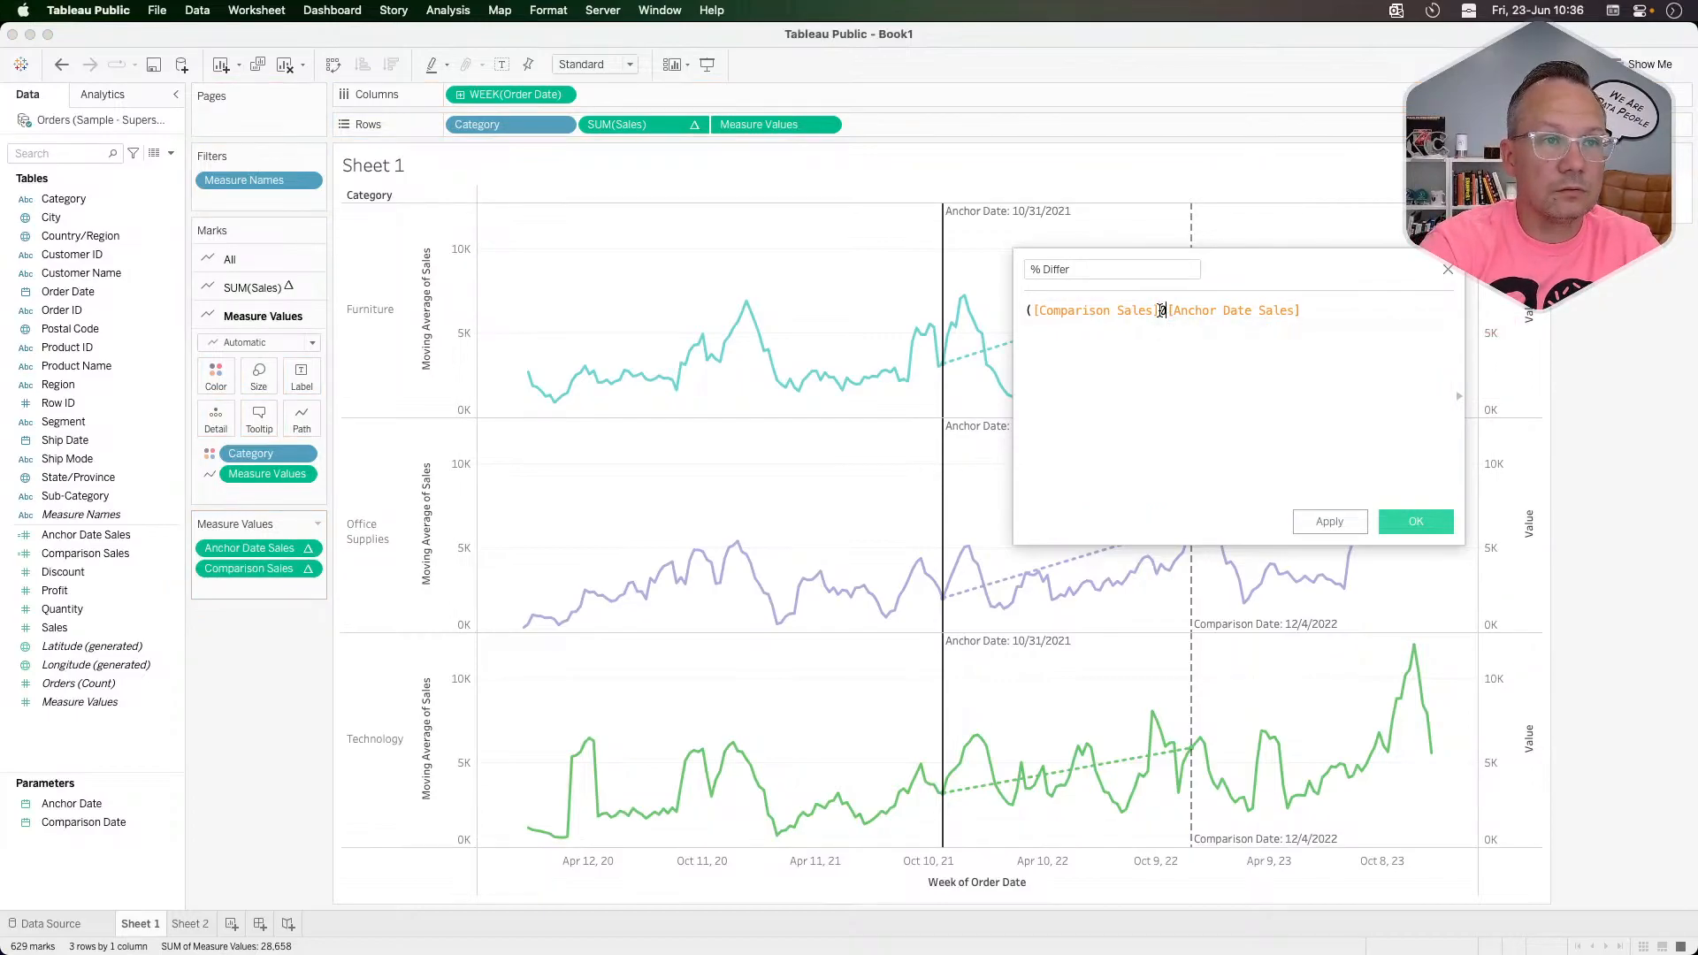
pyautogui.click(1314, 310)
pyautogui.write(') ')
# Step: Divide the % Differ numerator by [Anchor Date Sales] and save the calculated field
pyautogui.write('/')
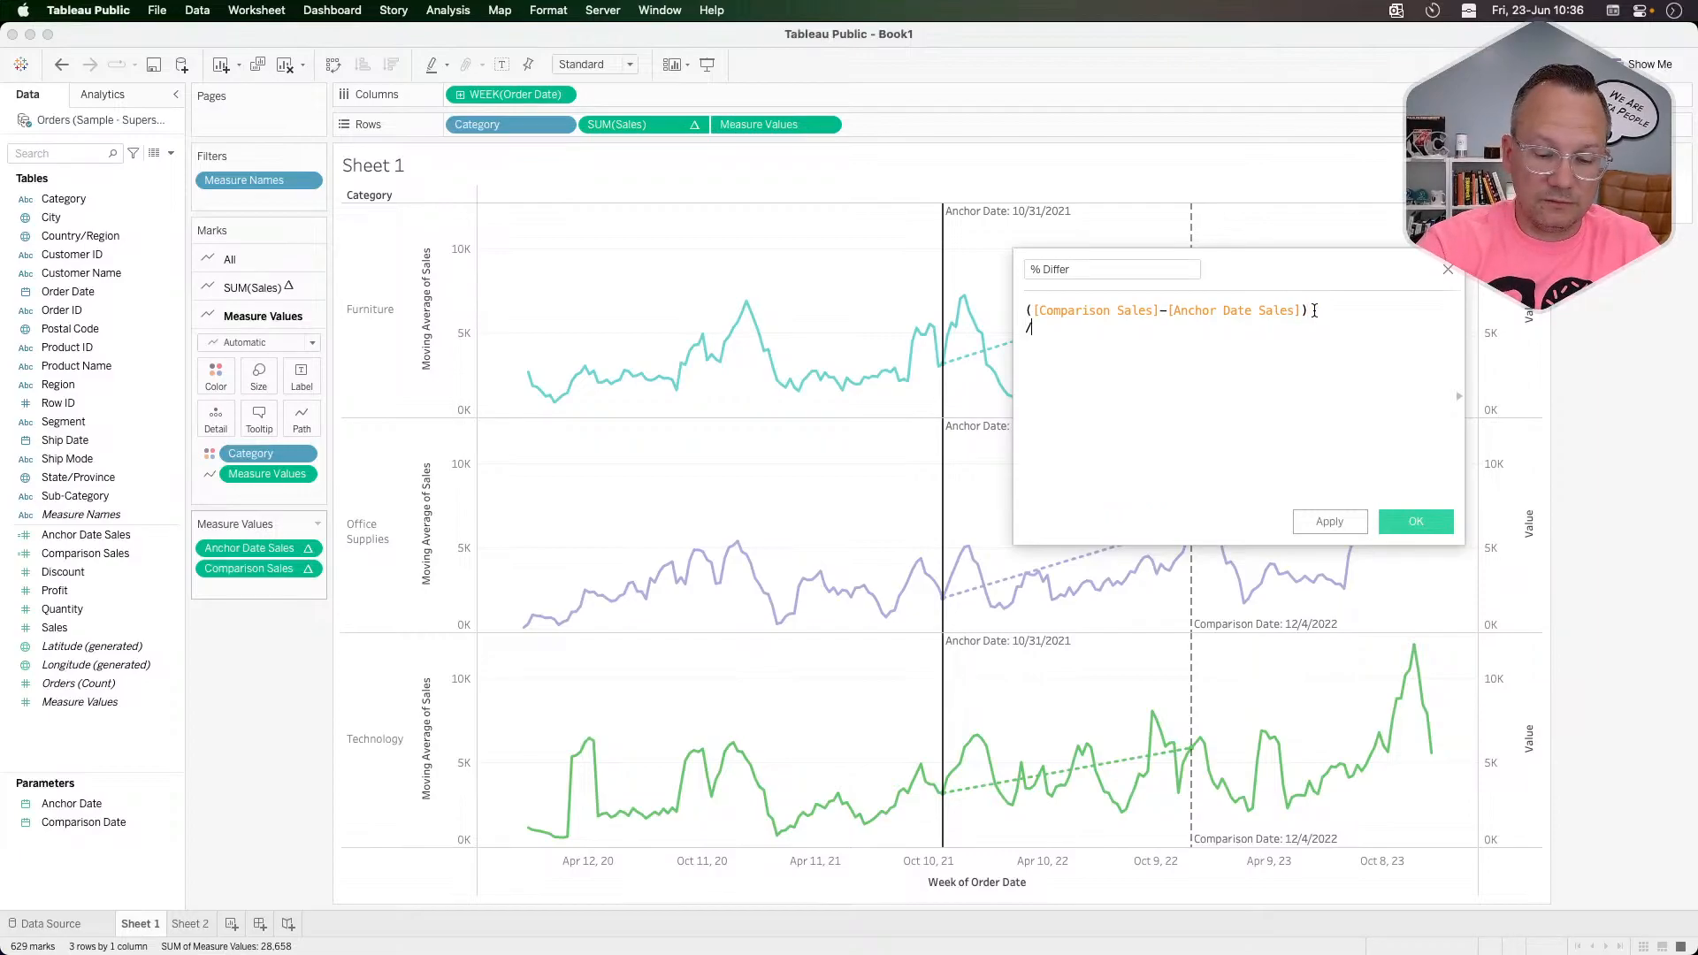
pyautogui.press('Return')
pyautogui.moveTo(248, 548); pyautogui.dragTo(1180, 412)
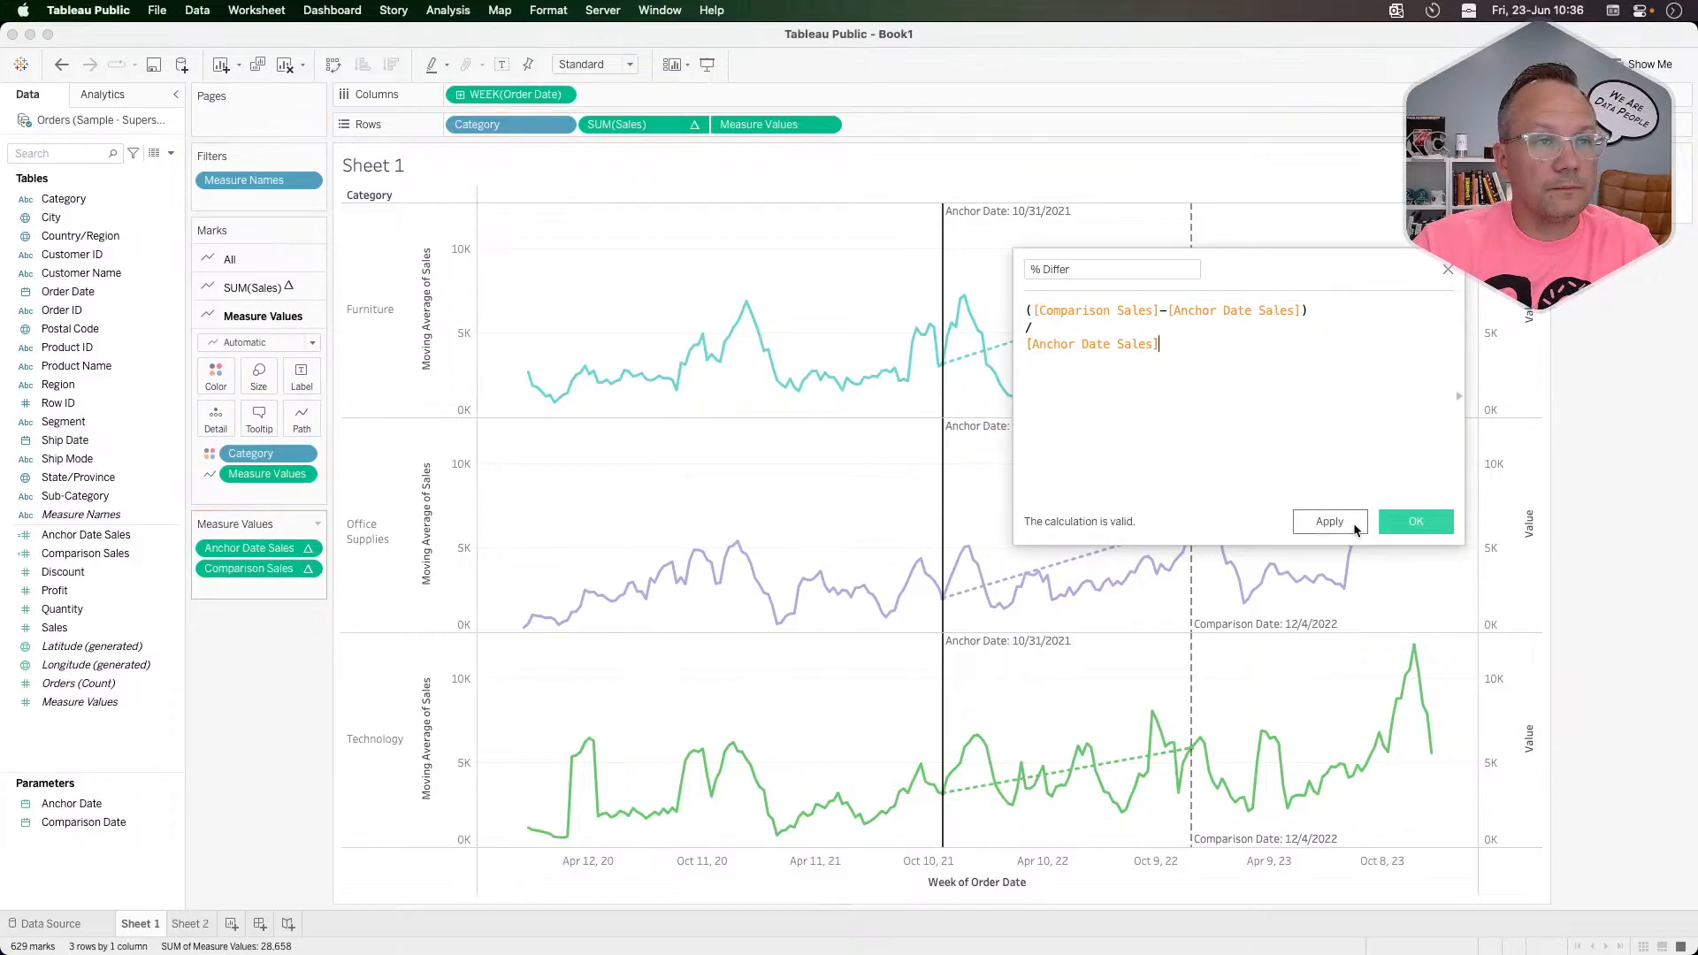
pyautogui.click(1414, 522)
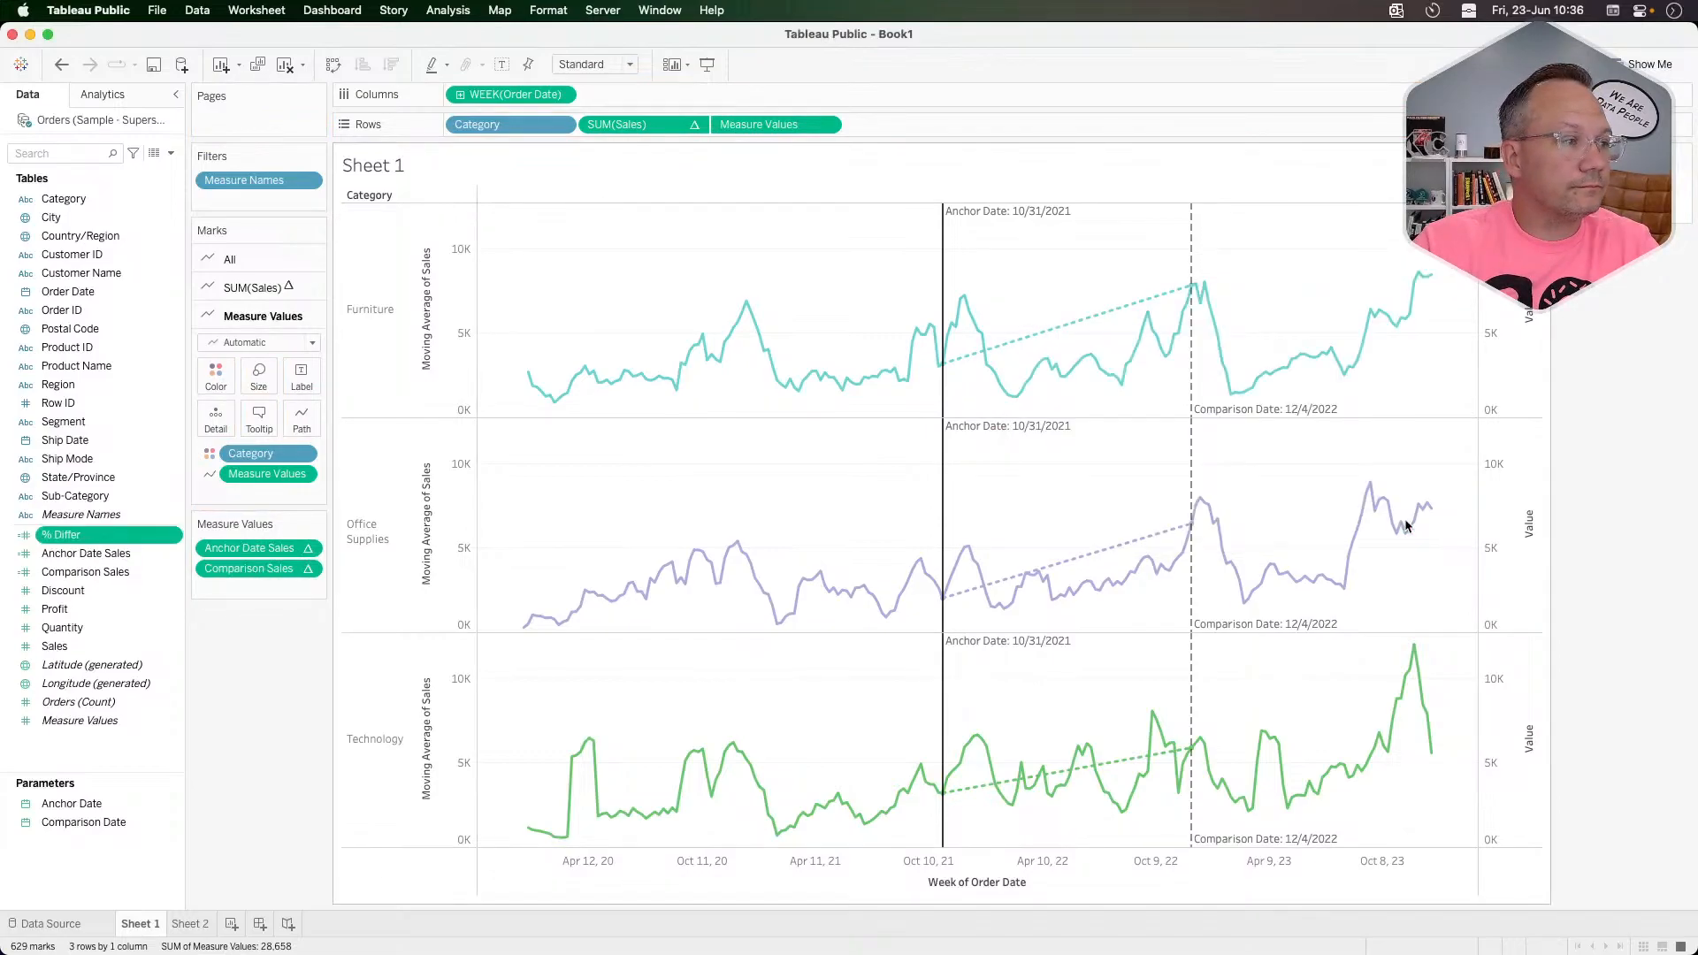
# Step: Label the Measure Values lines with % Differ and inspect the labels near the anchor date
pyautogui.moveTo(113, 538); pyautogui.dragTo(304, 380)
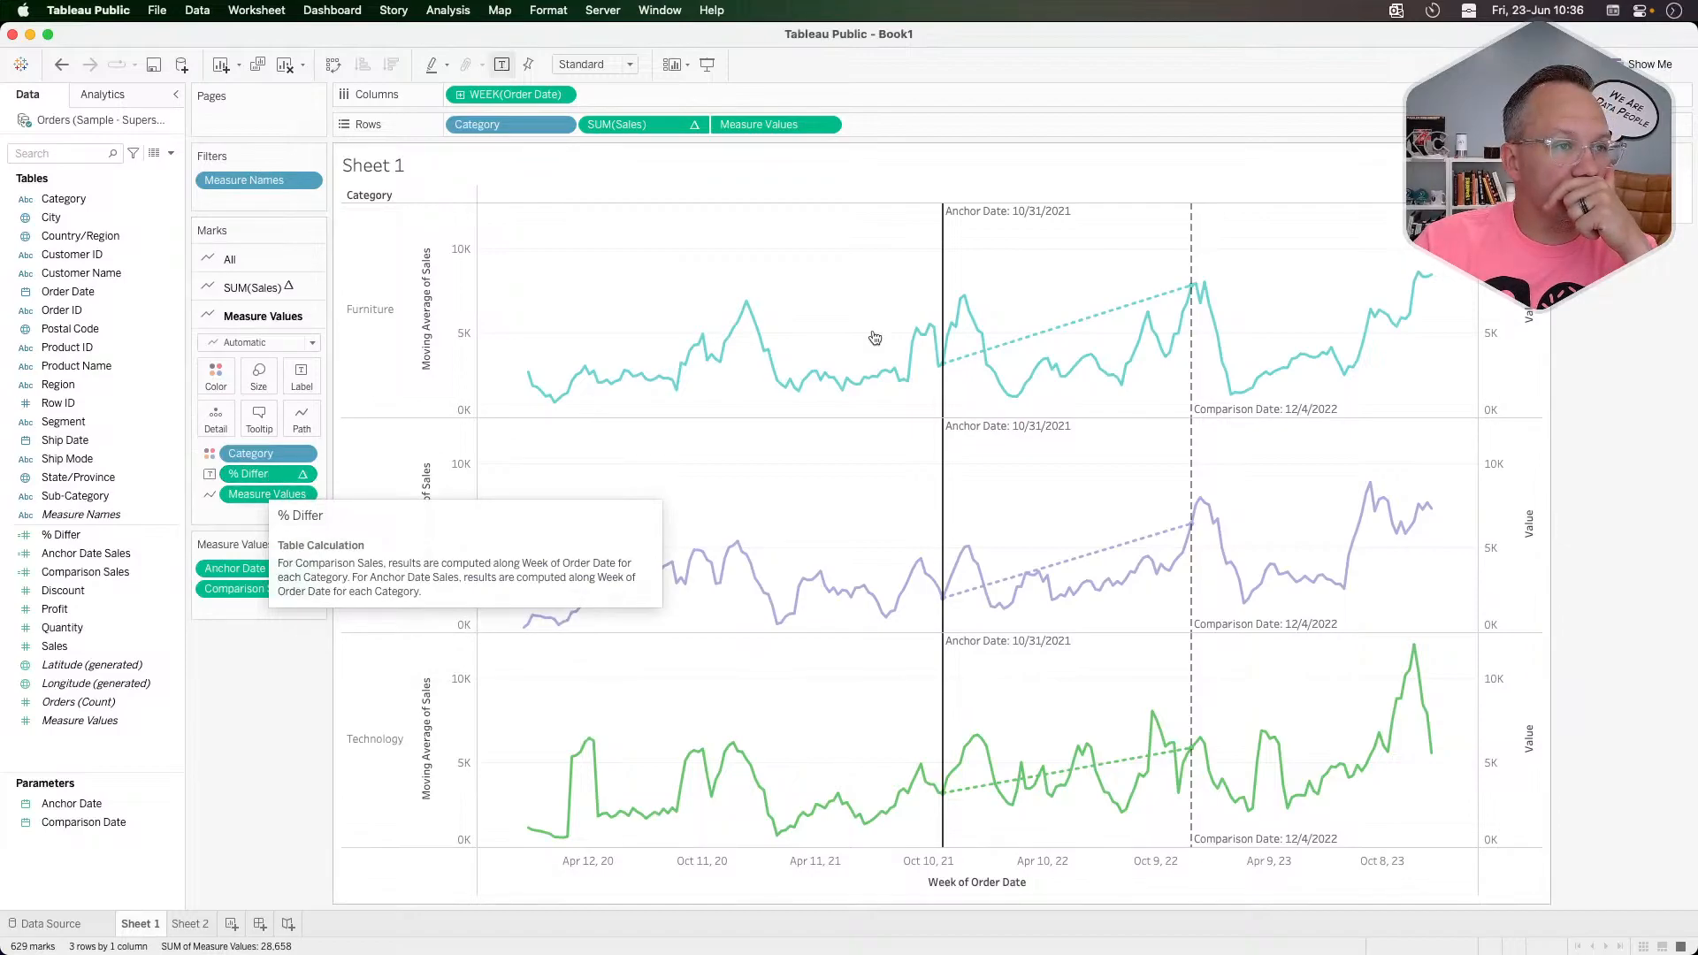
pyautogui.moveTo(940, 373)
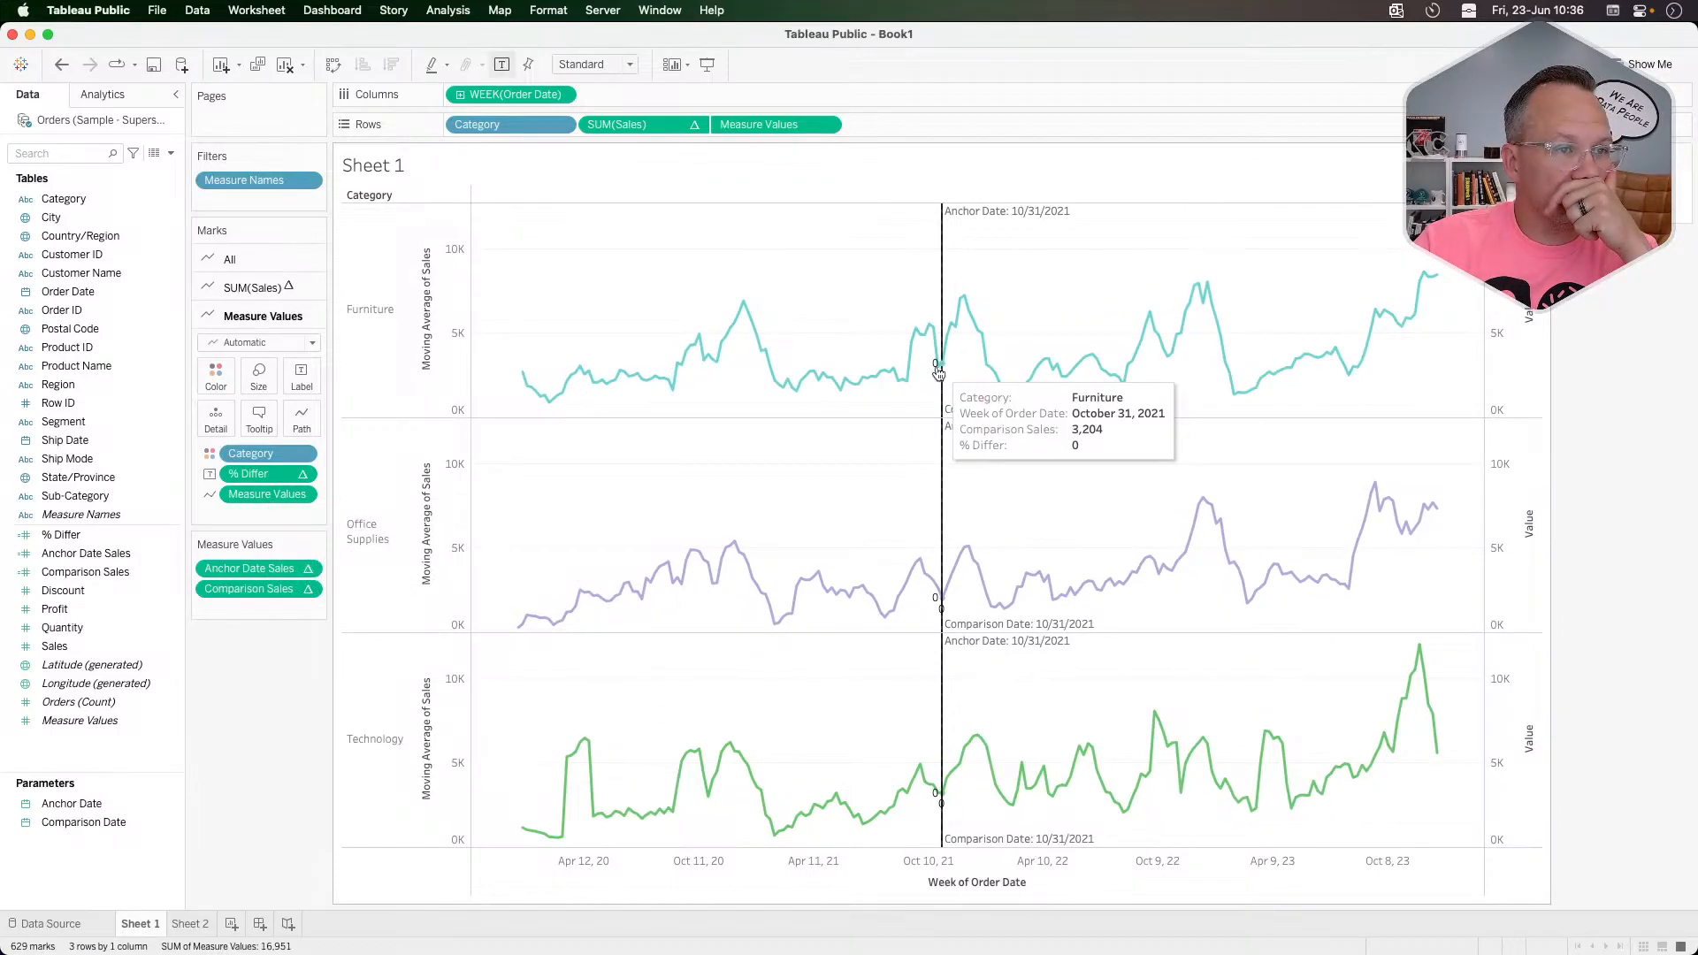
pyautogui.moveTo(889, 378)
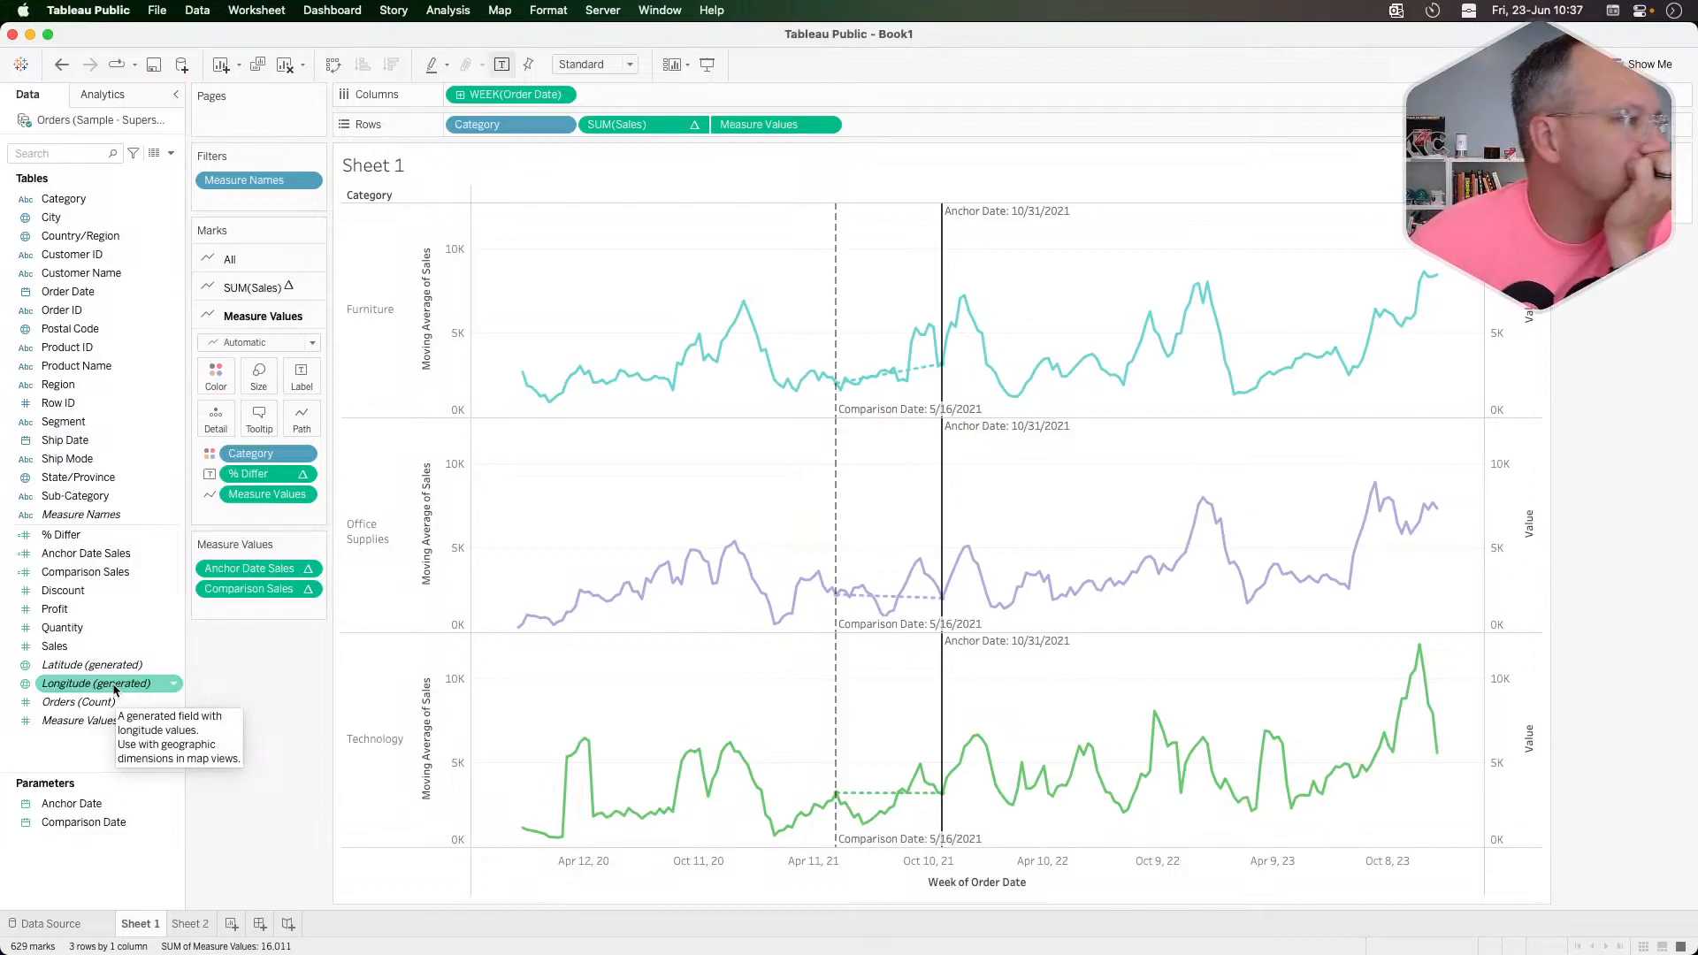
# Step: Review the % Differ formula and the definition of the Comparison Sales field it uses, closing the editor without changes
pyautogui.rightClick(84, 535)
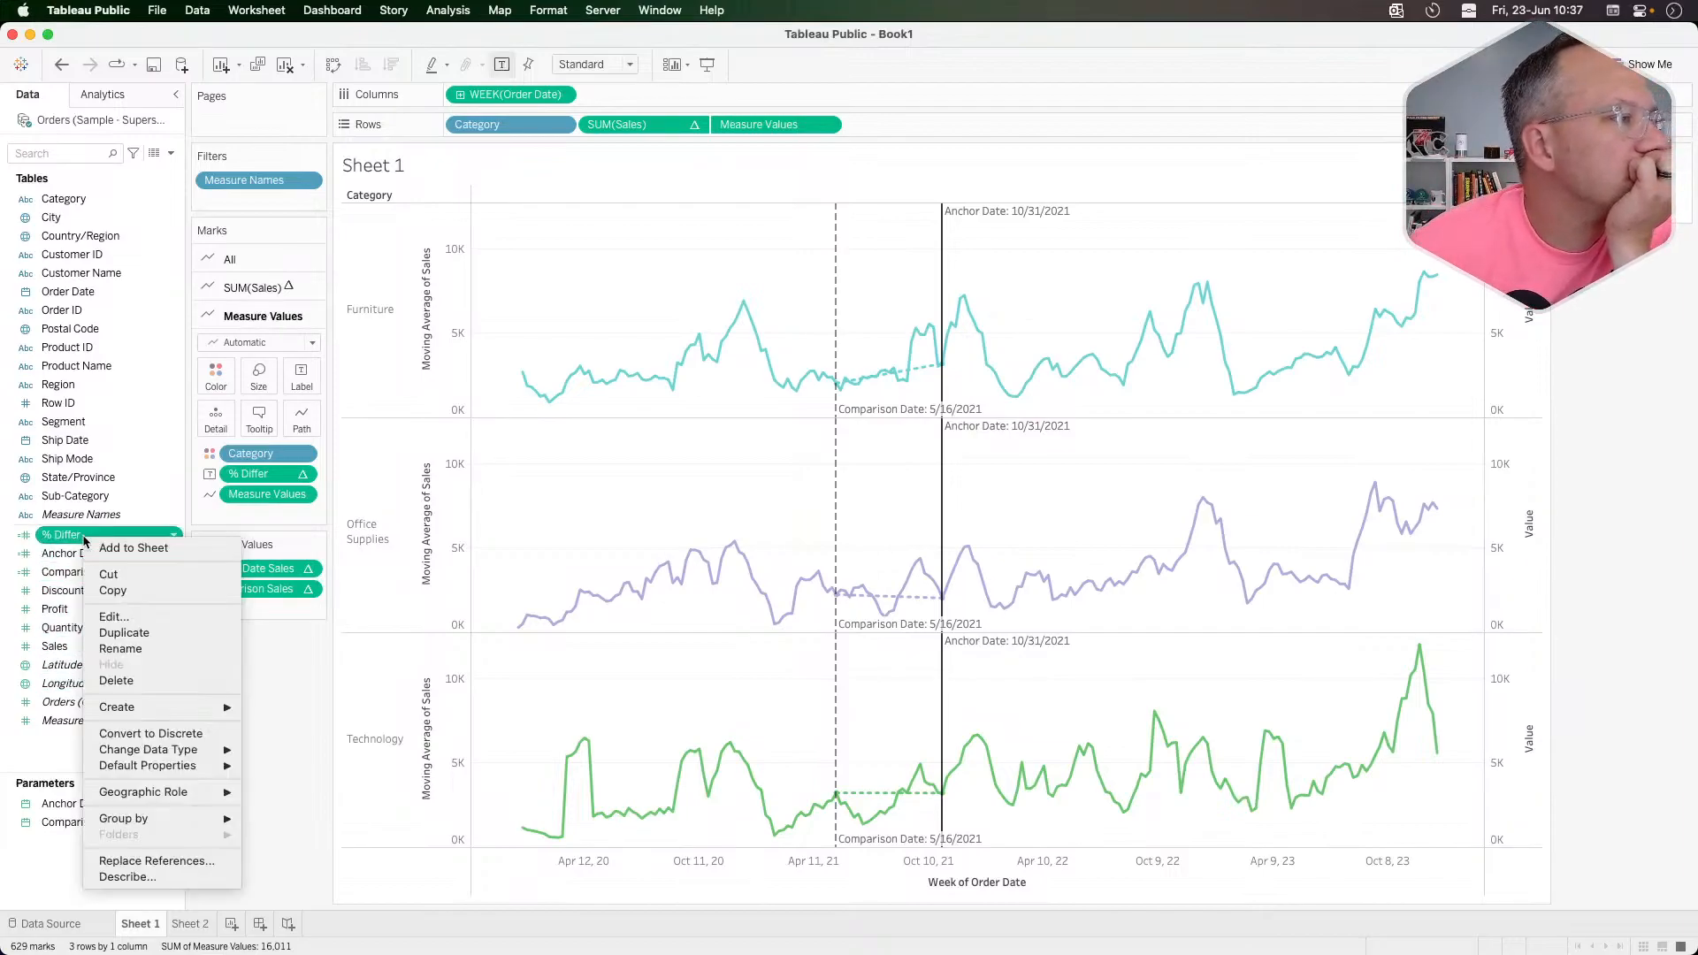
pyautogui.click(139, 617)
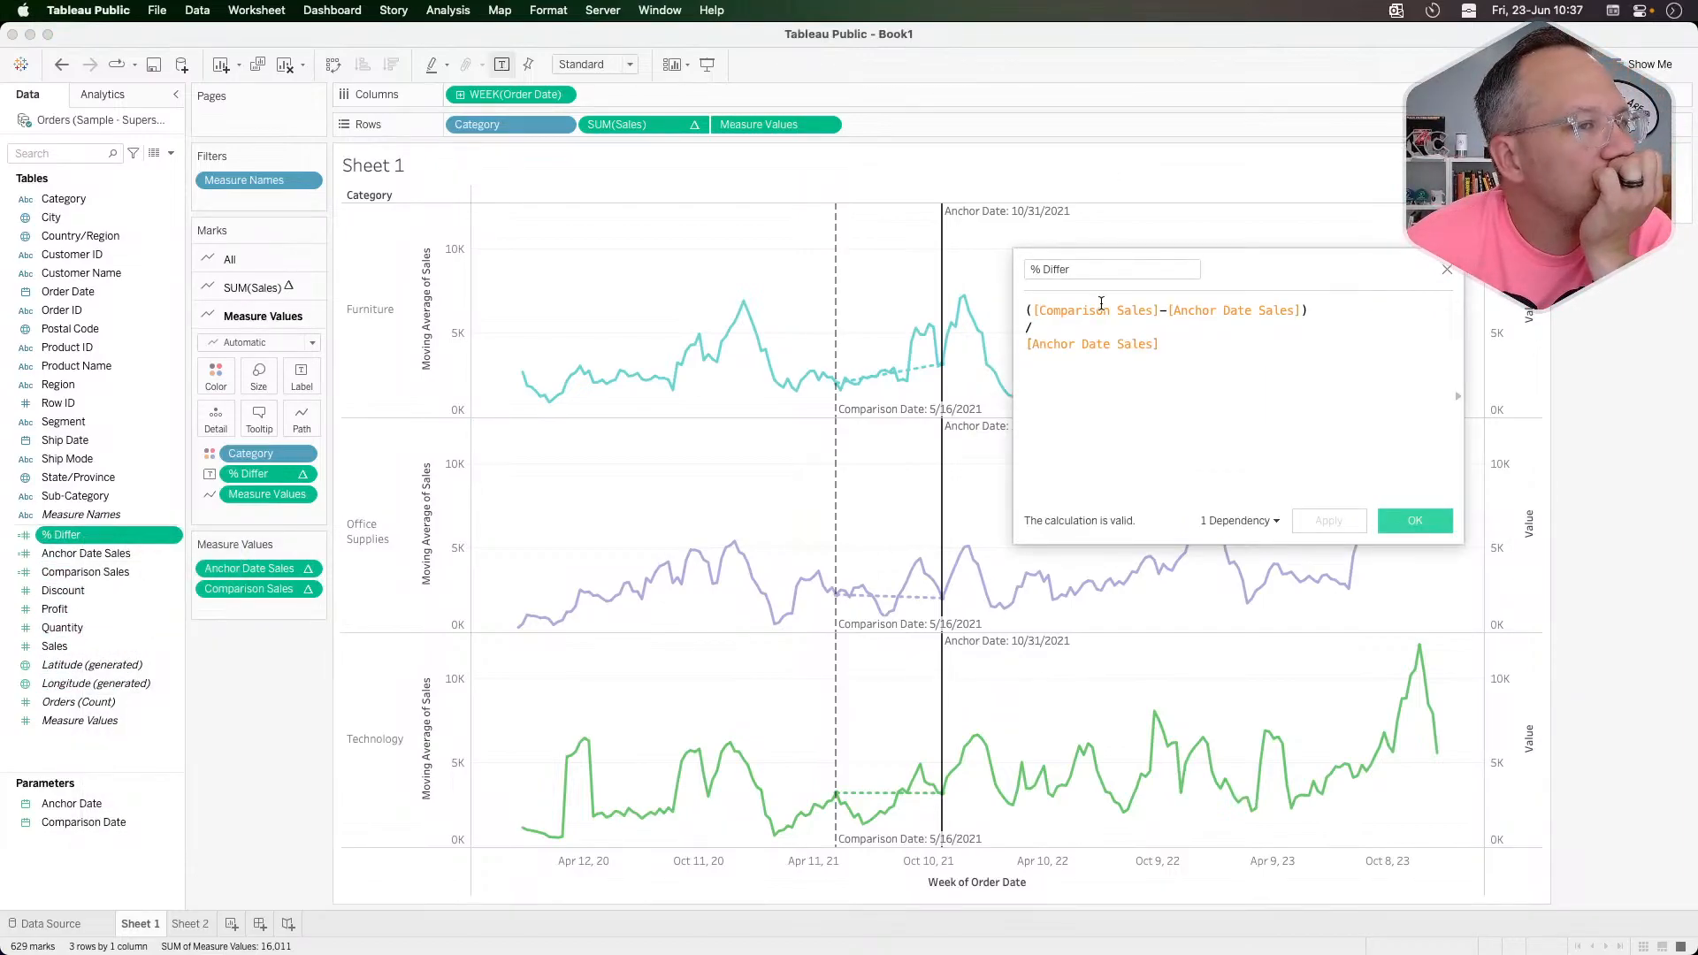
pyautogui.click(1458, 395)
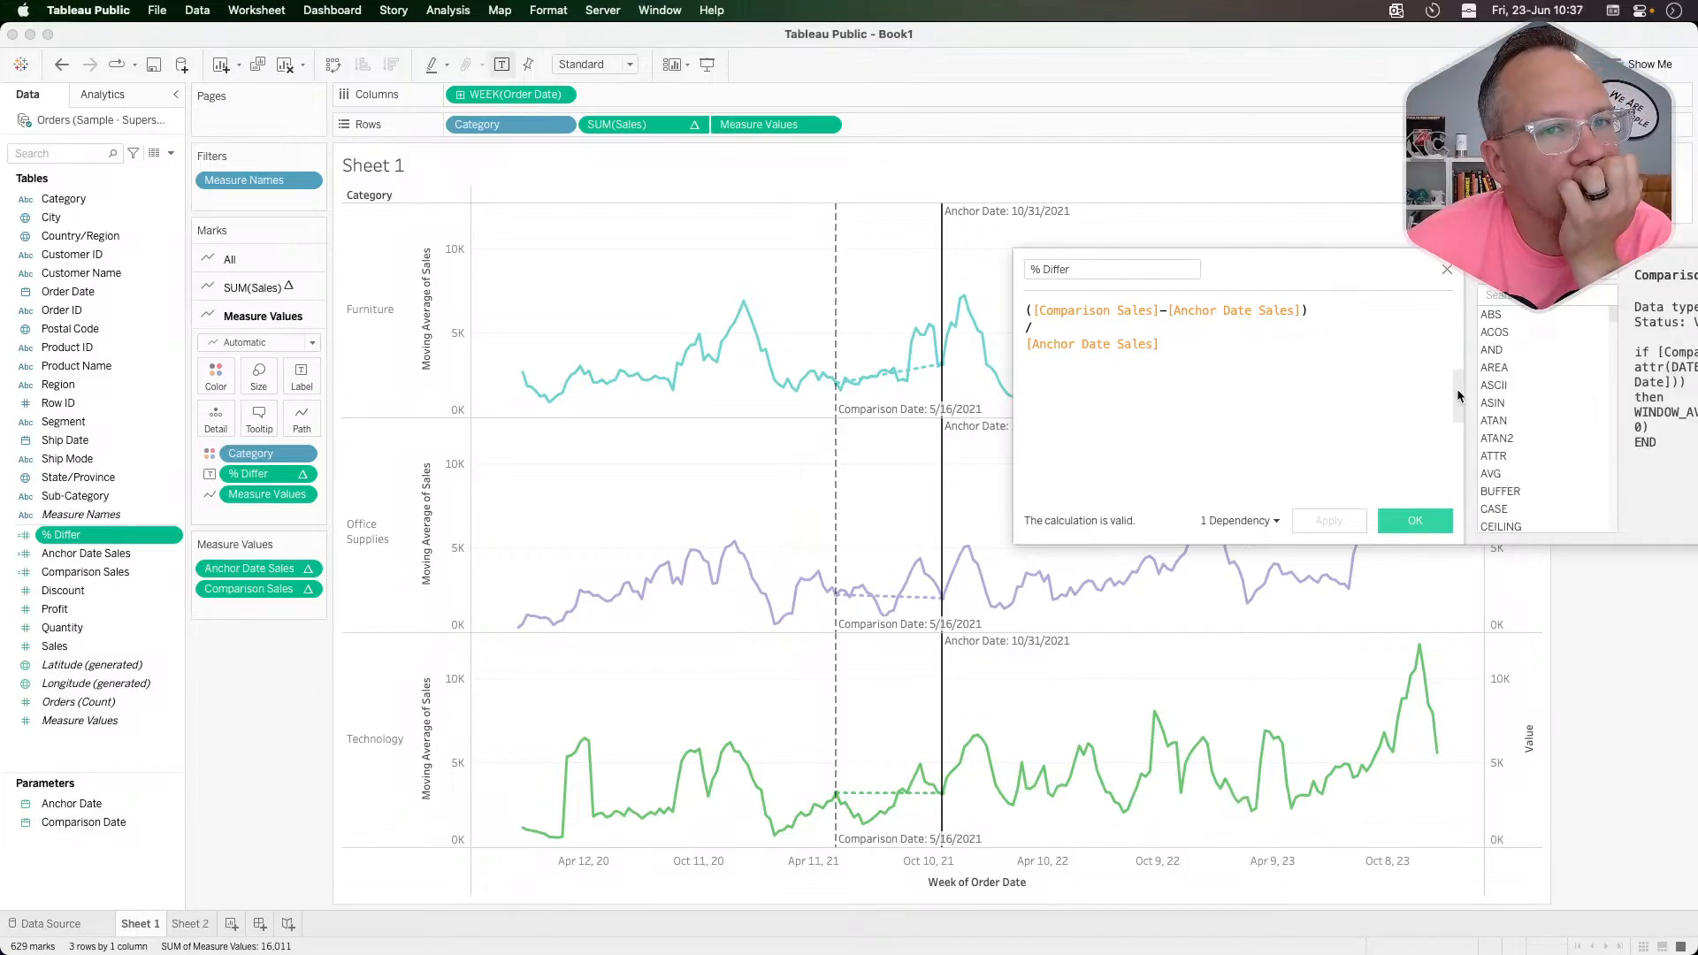
pyautogui.moveTo(1297, 268); pyautogui.dragTo(890, 307)
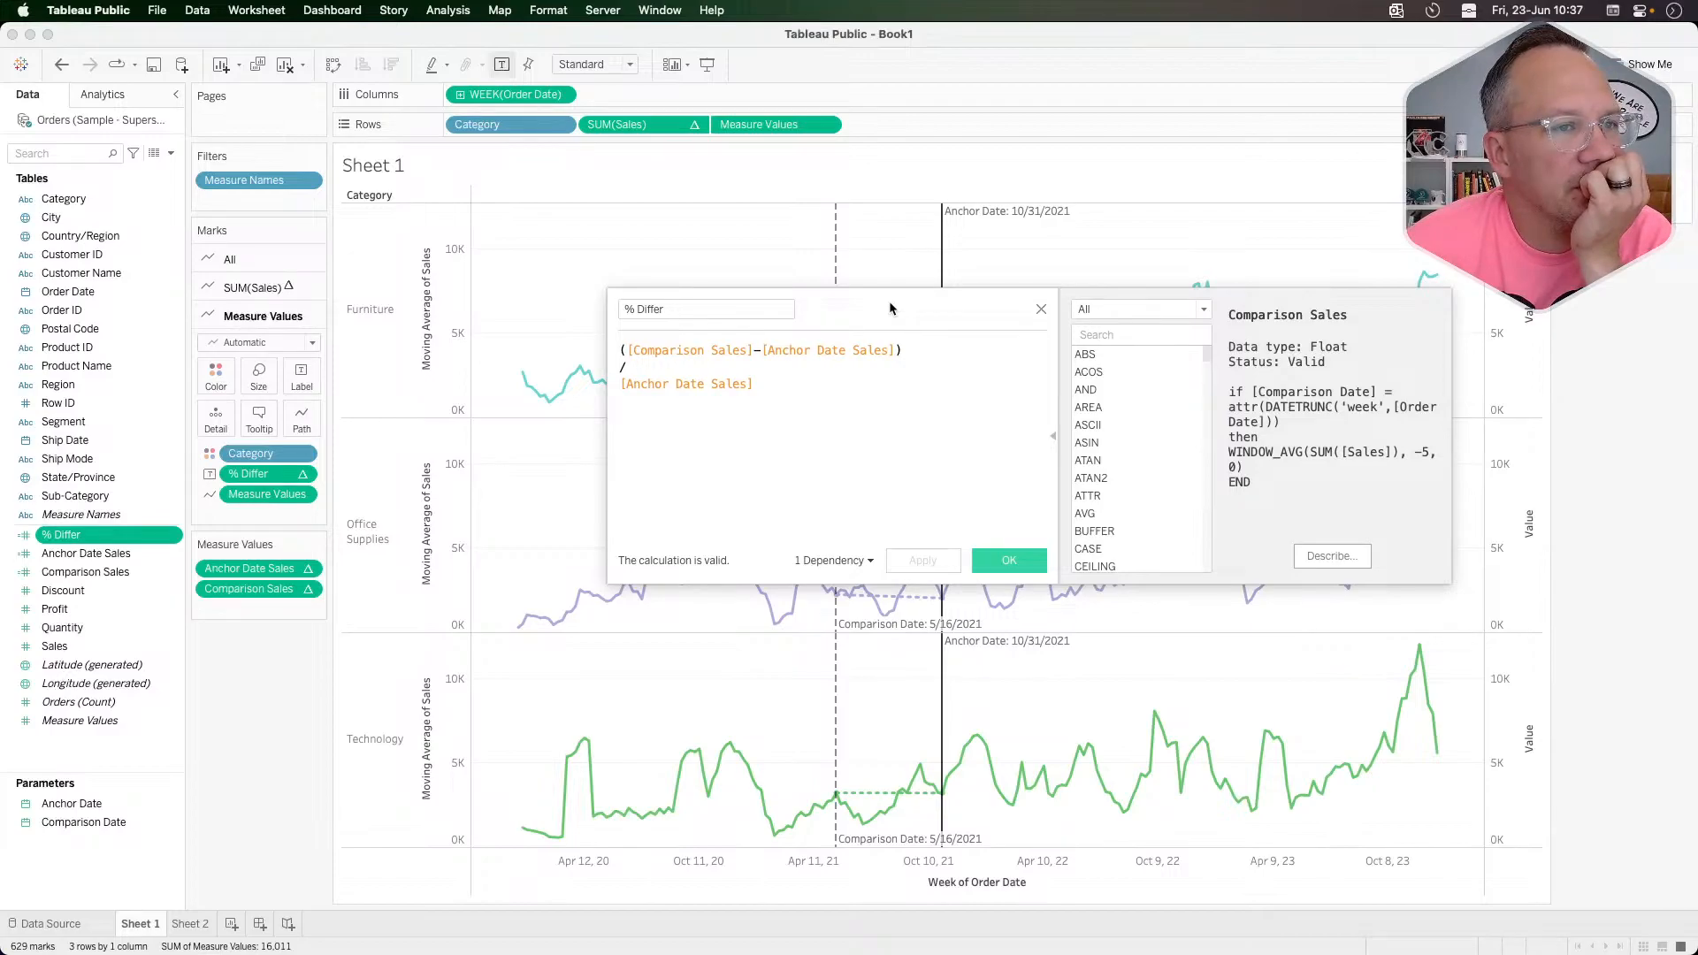
pyautogui.click(1041, 311)
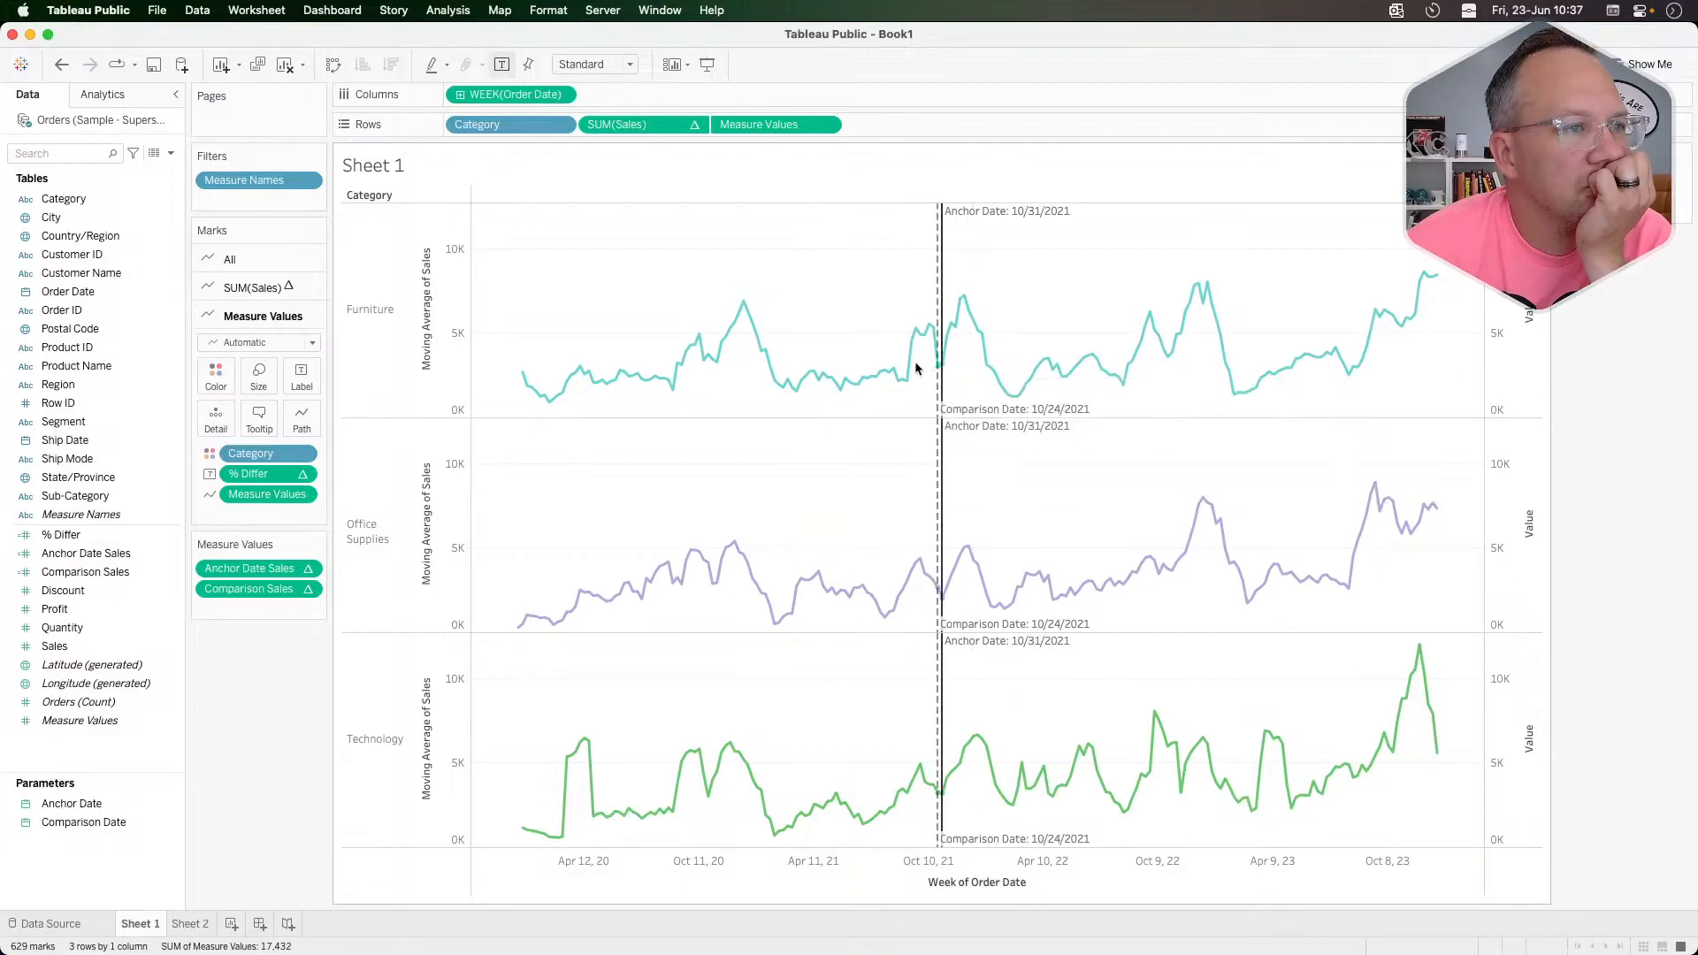
# Step: Allow the % Differ labels to overlap other marks and check the dashed lines at another comparison date
pyautogui.click(302, 371)
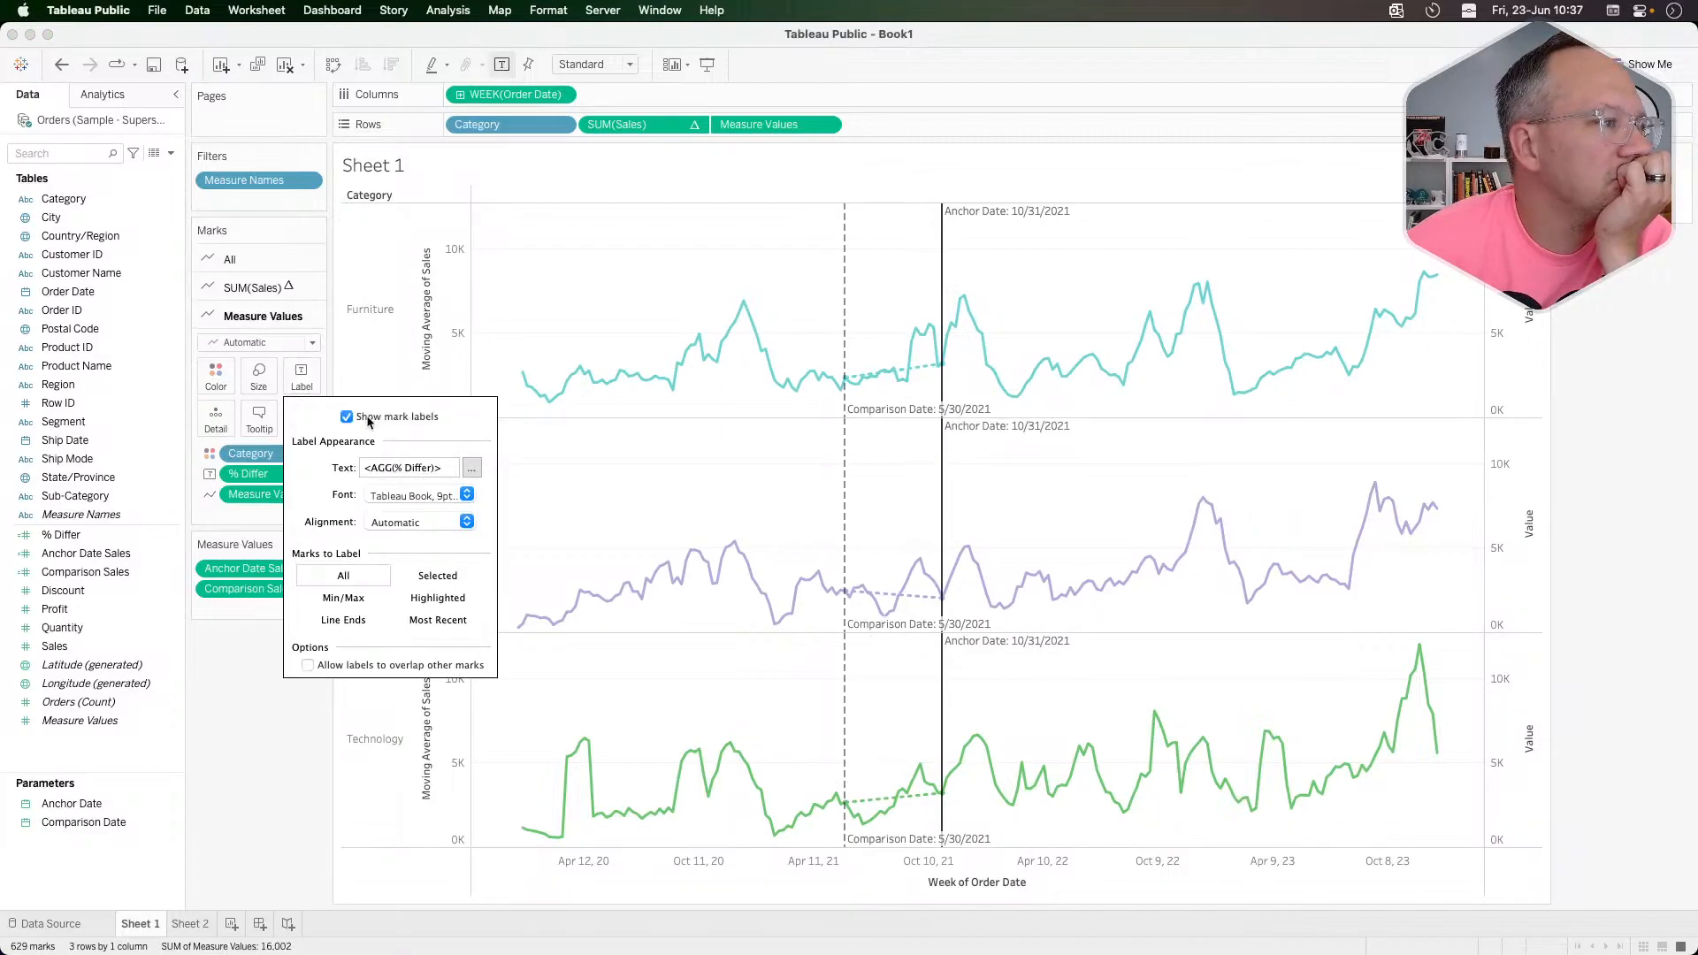
pyautogui.click(308, 666)
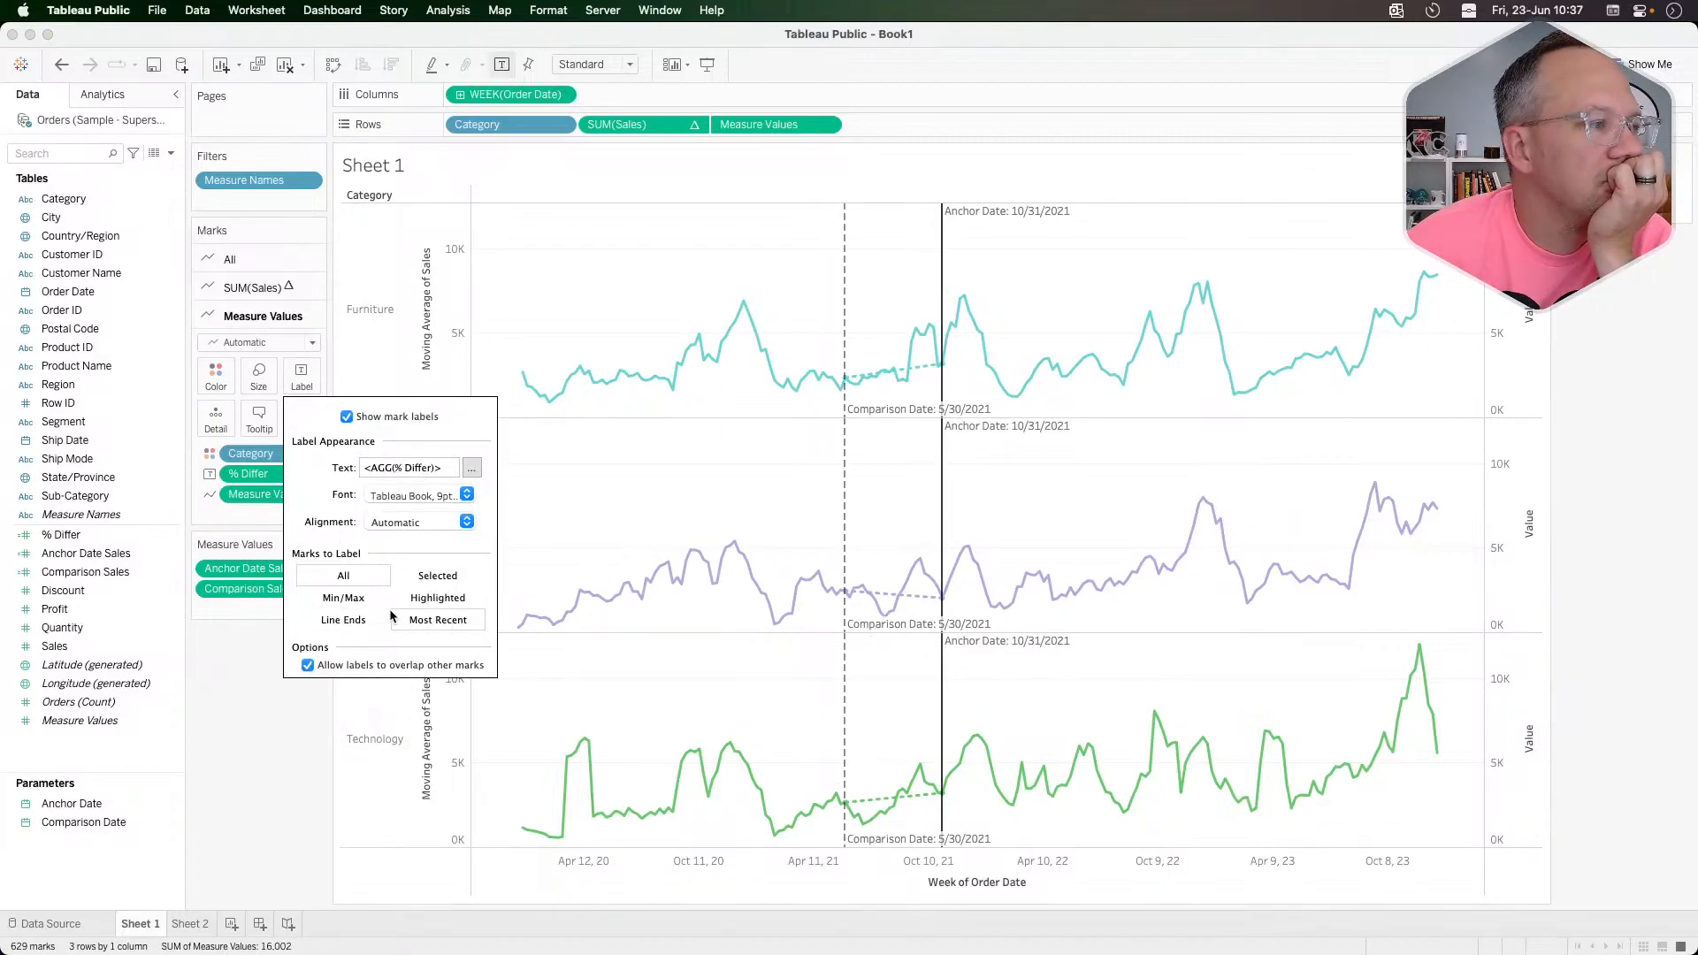
pyautogui.click(240, 677)
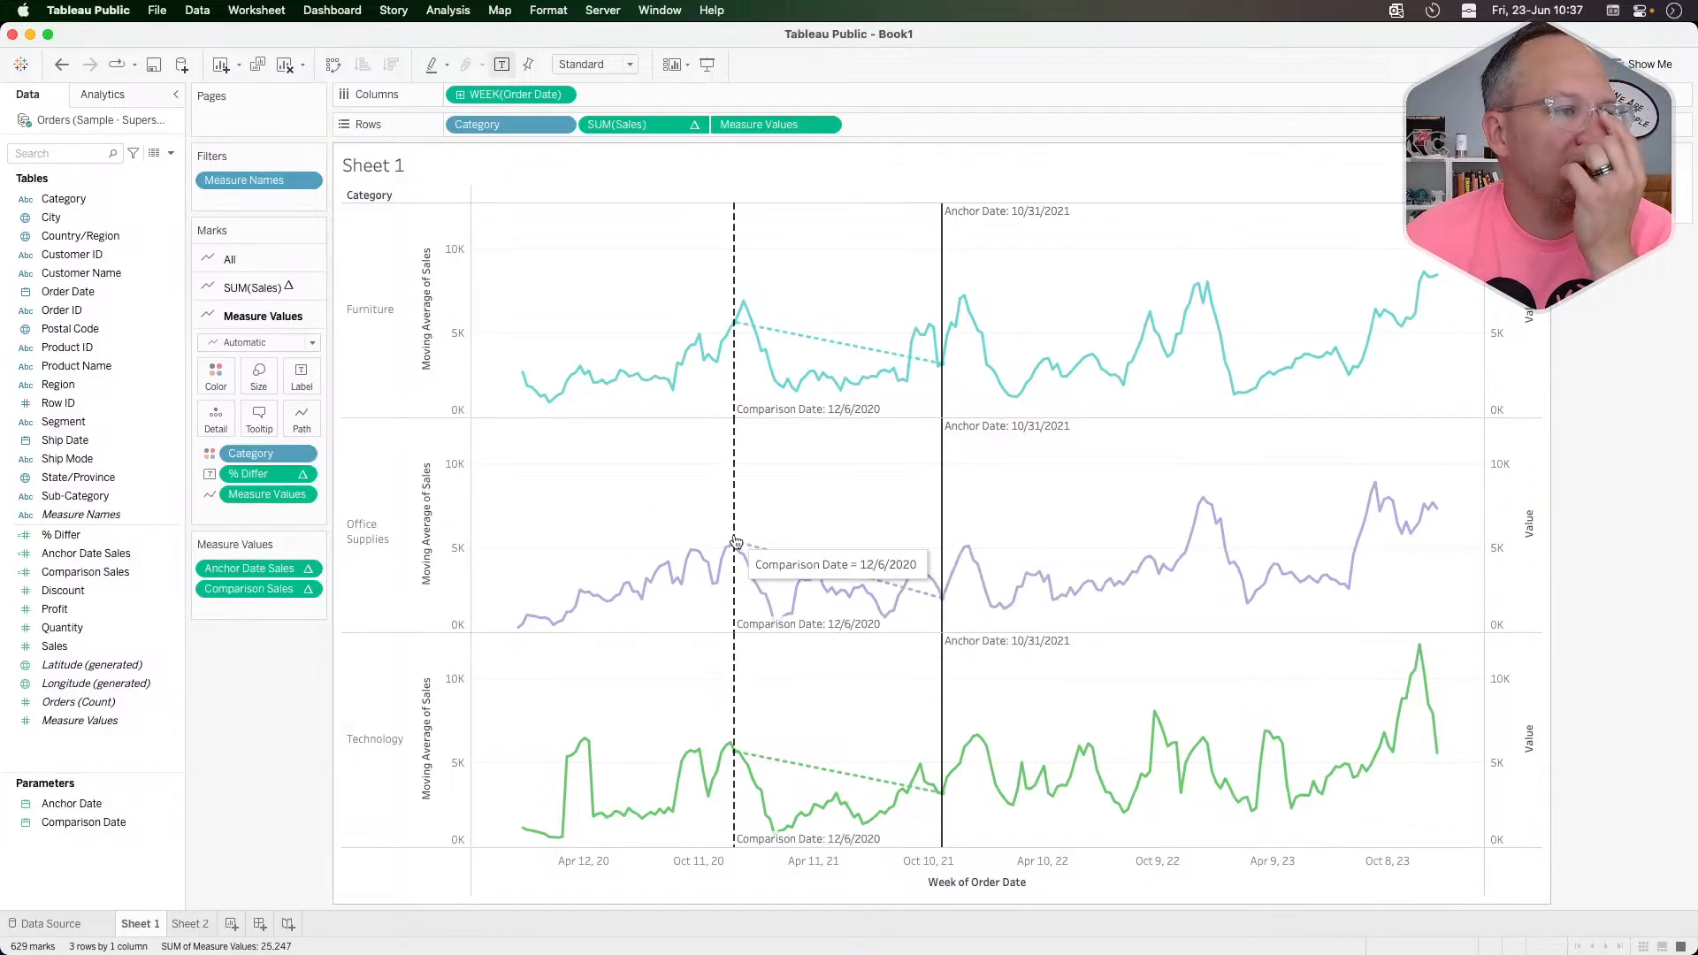
pyautogui.moveTo(737, 546)
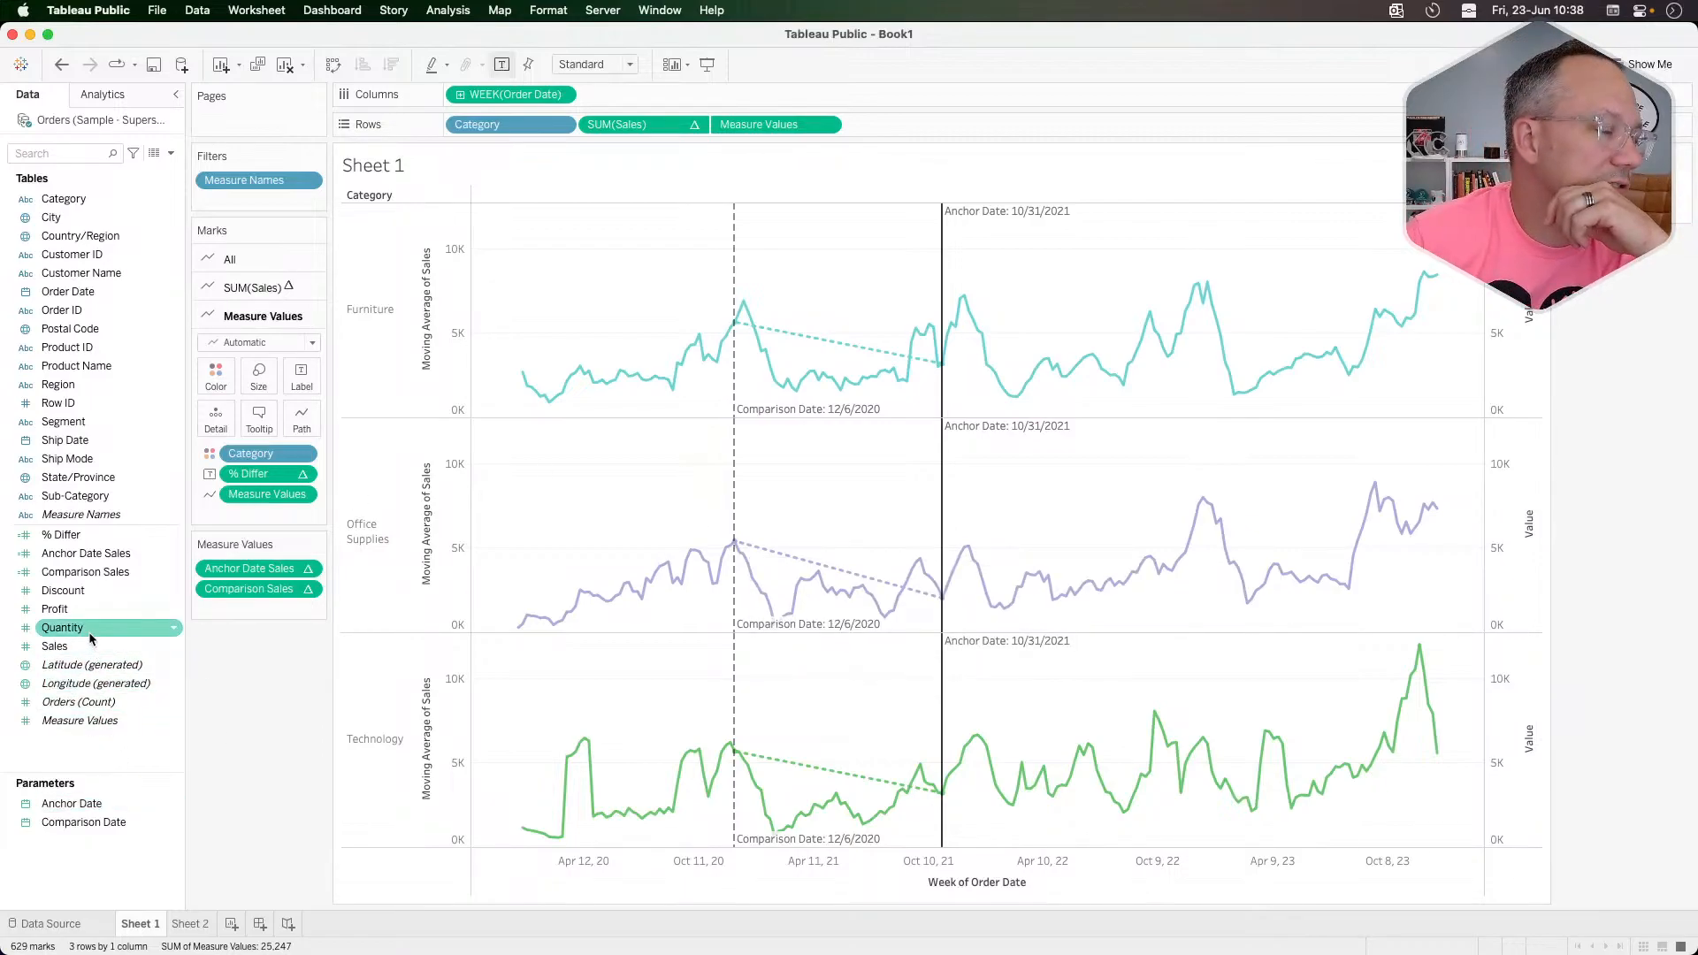
# Step: Edit the % Differ formula to wrap [Comparison Sales] in window_min
pyautogui.rightClick(73, 545)
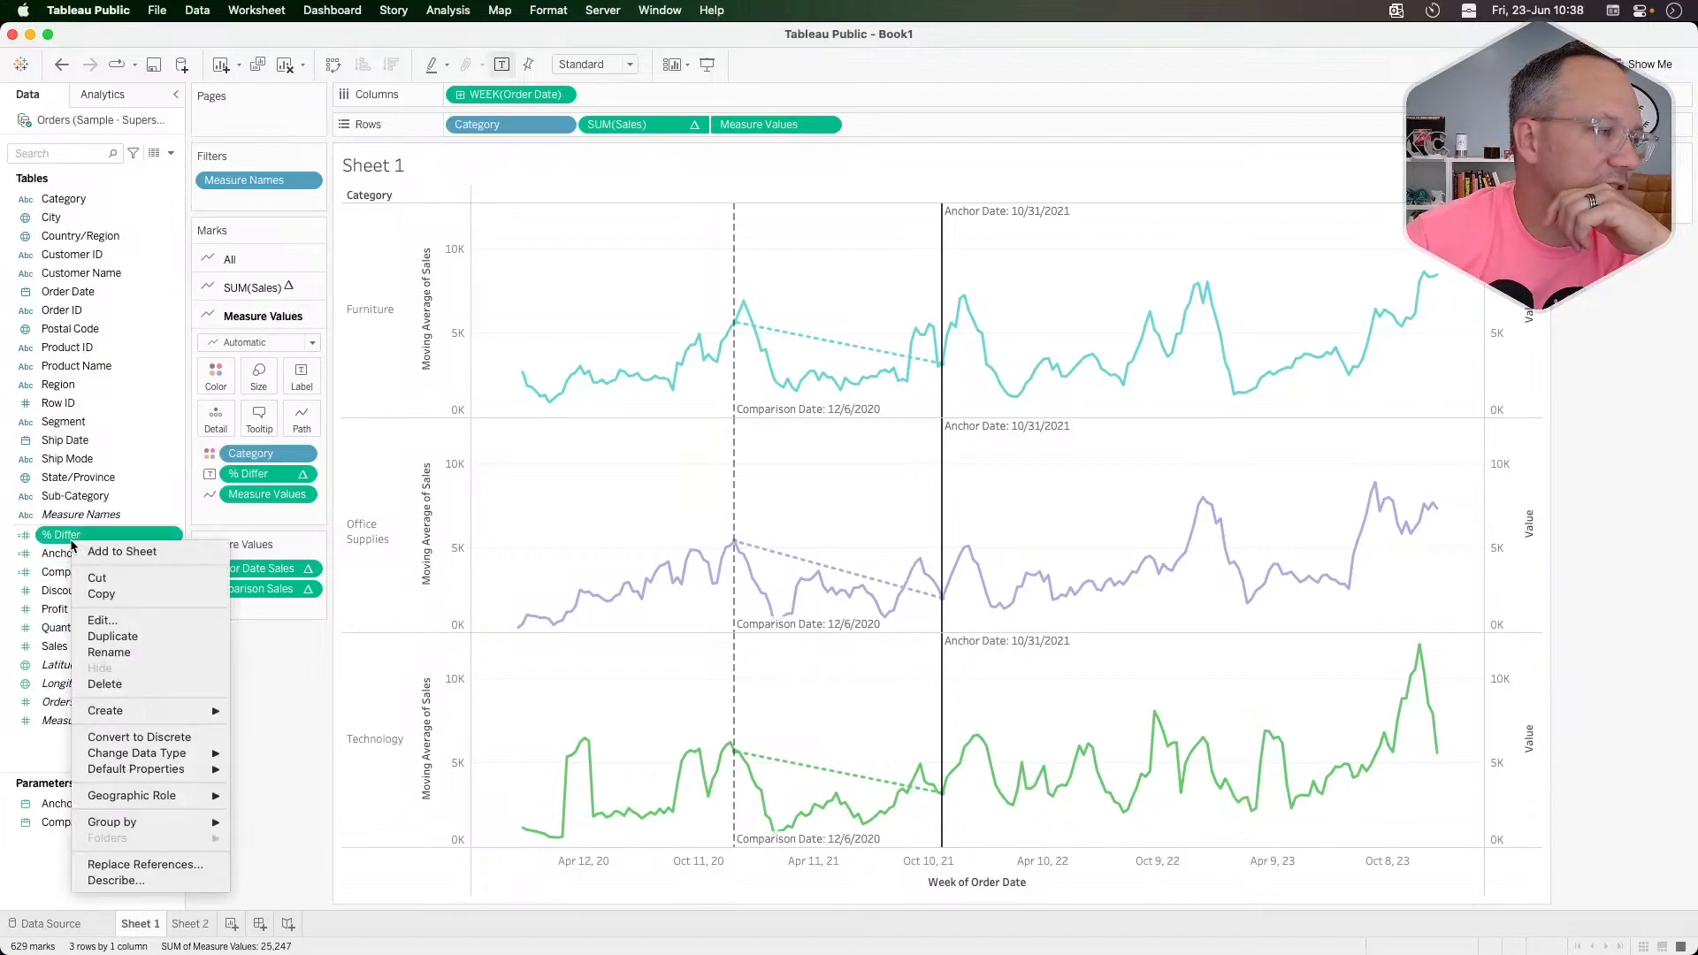
pyautogui.click(120, 619)
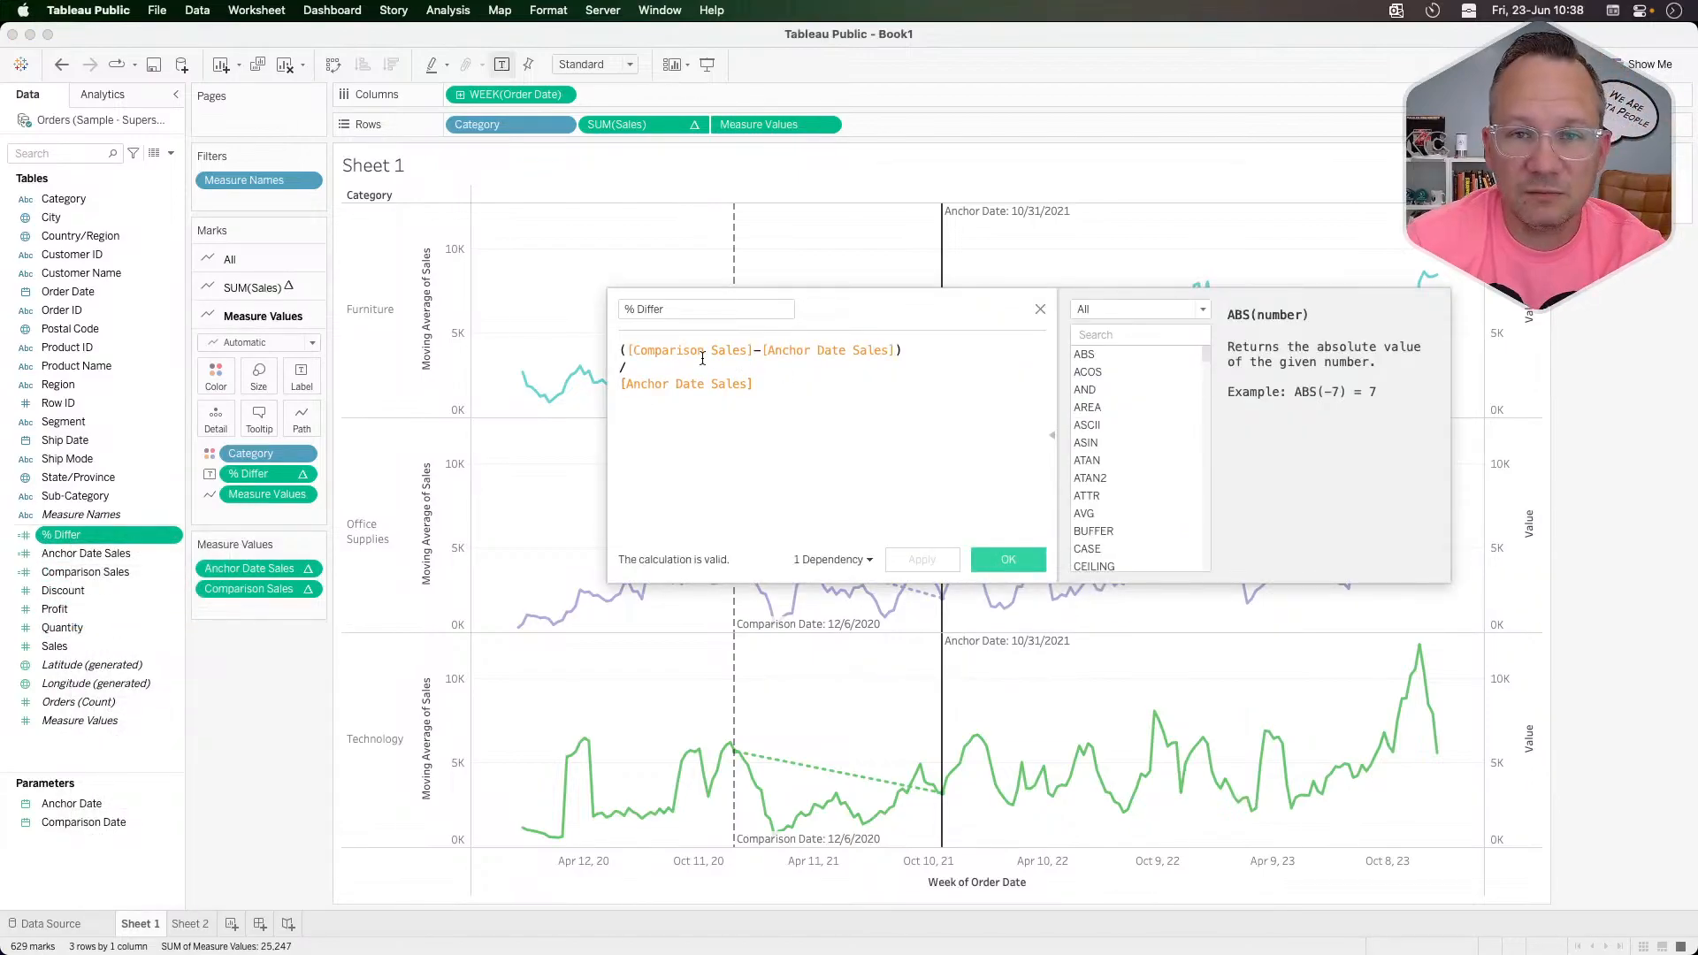
pyautogui.click(625, 350)
pyautogui.write('window_')
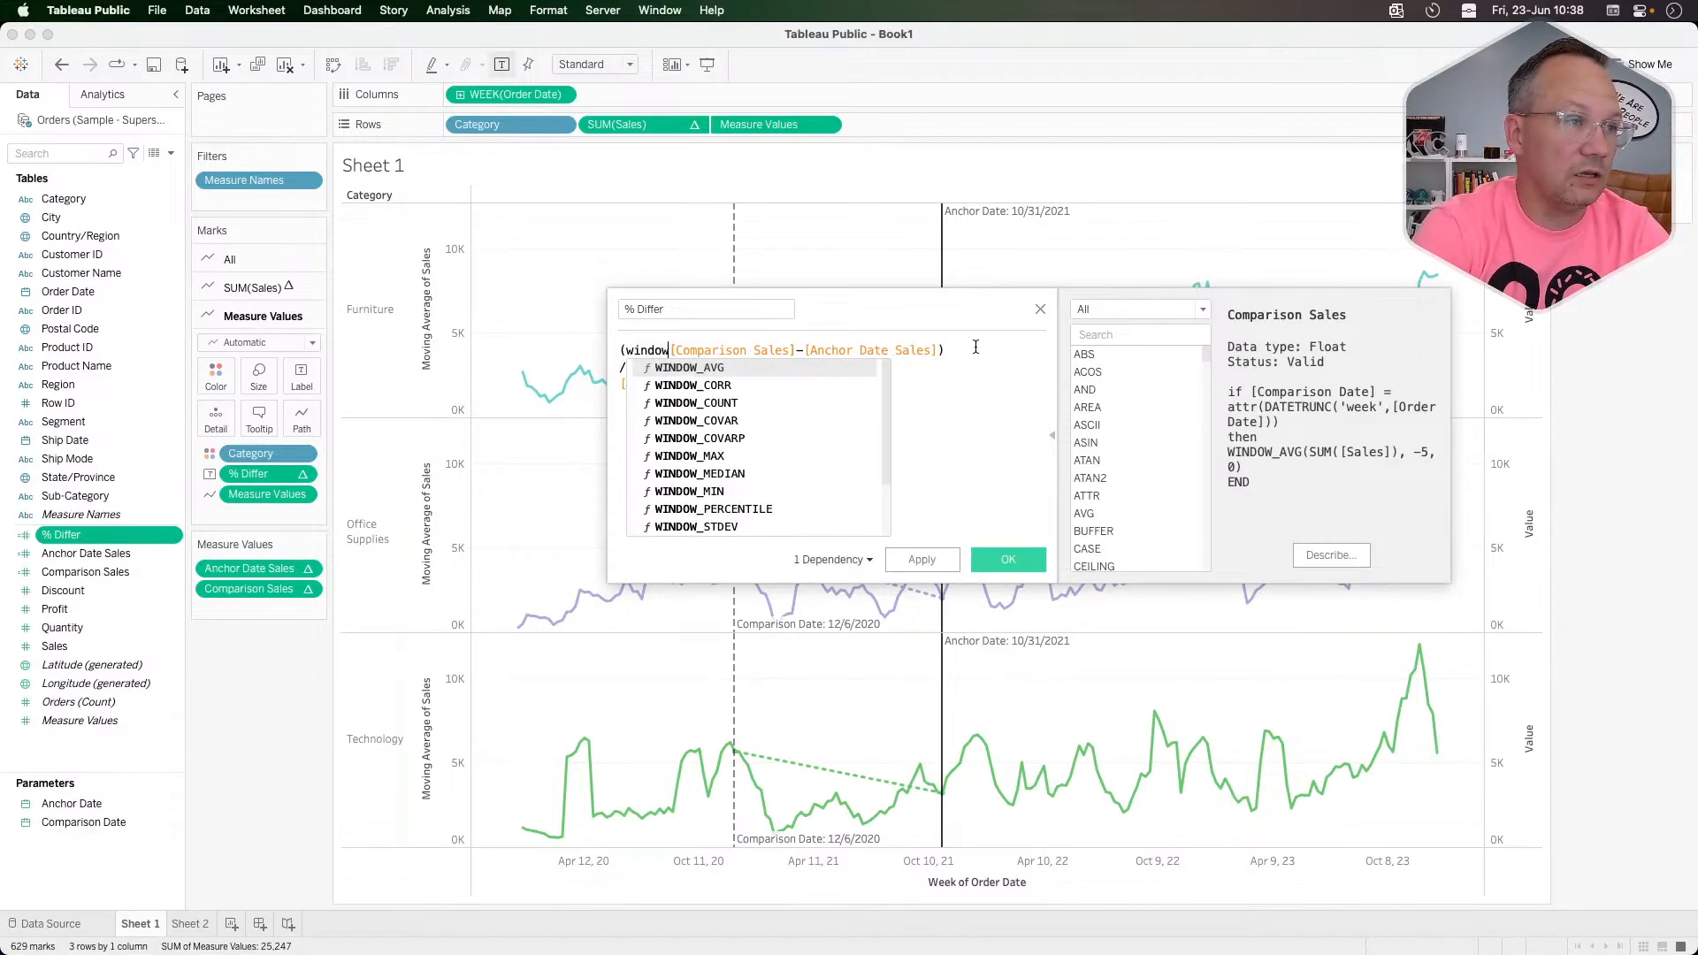
pyautogui.write('min(')
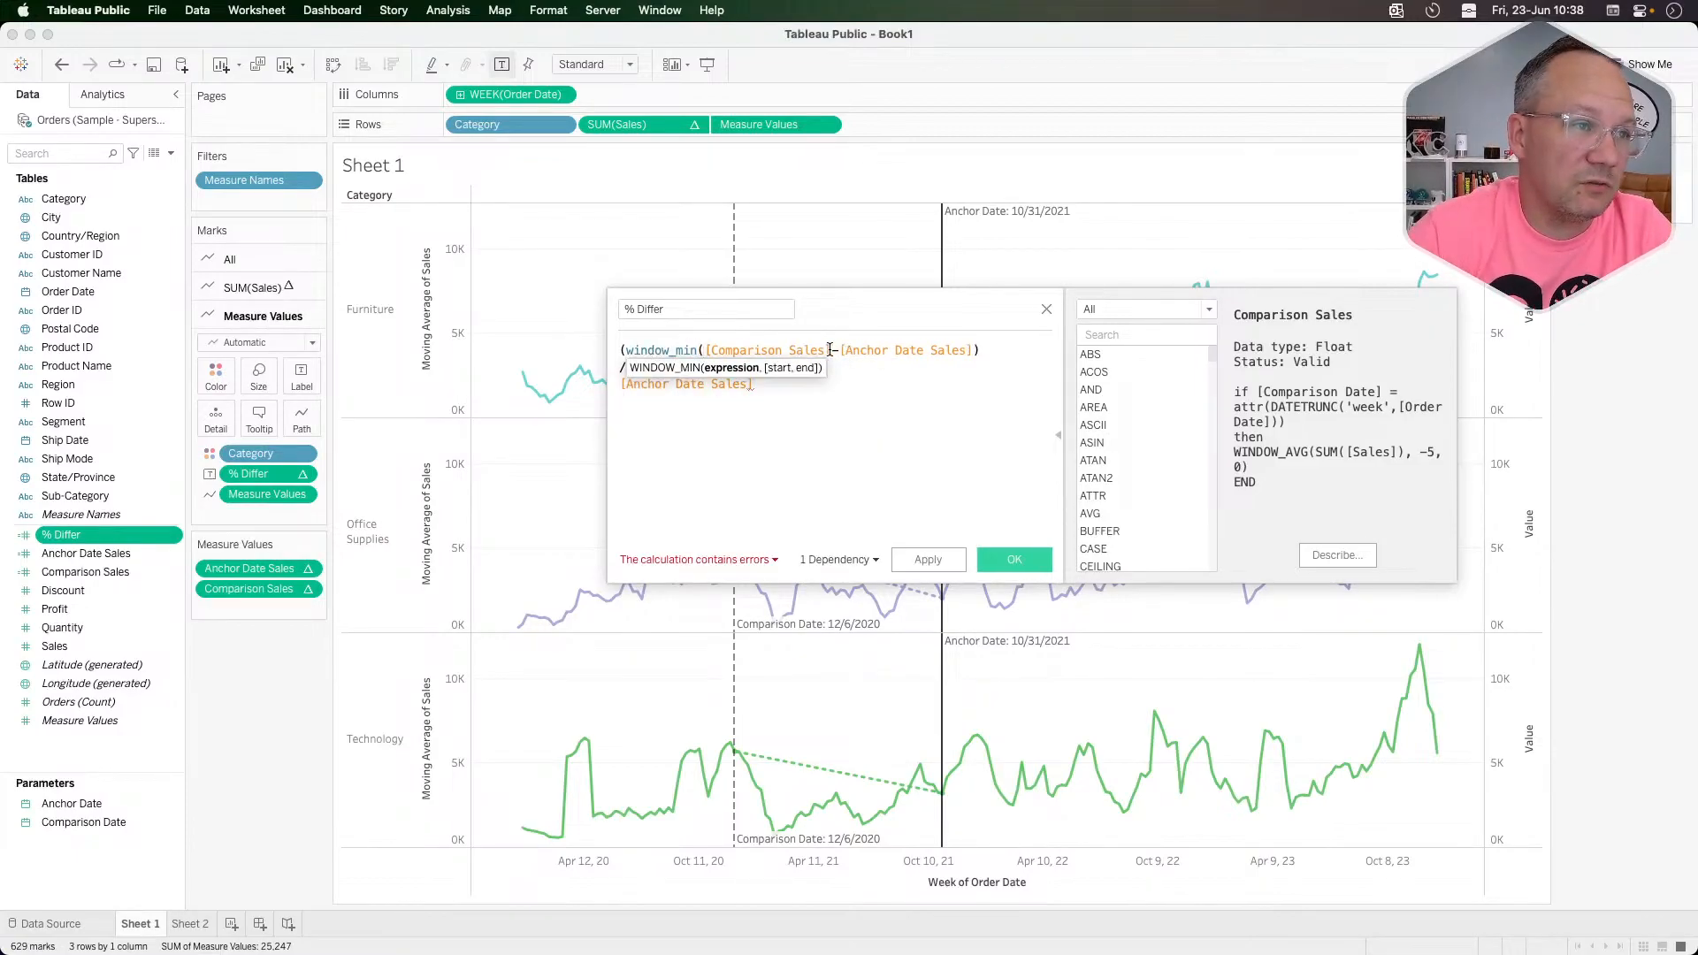
pyautogui.write(')')
pyautogui.press('Right')
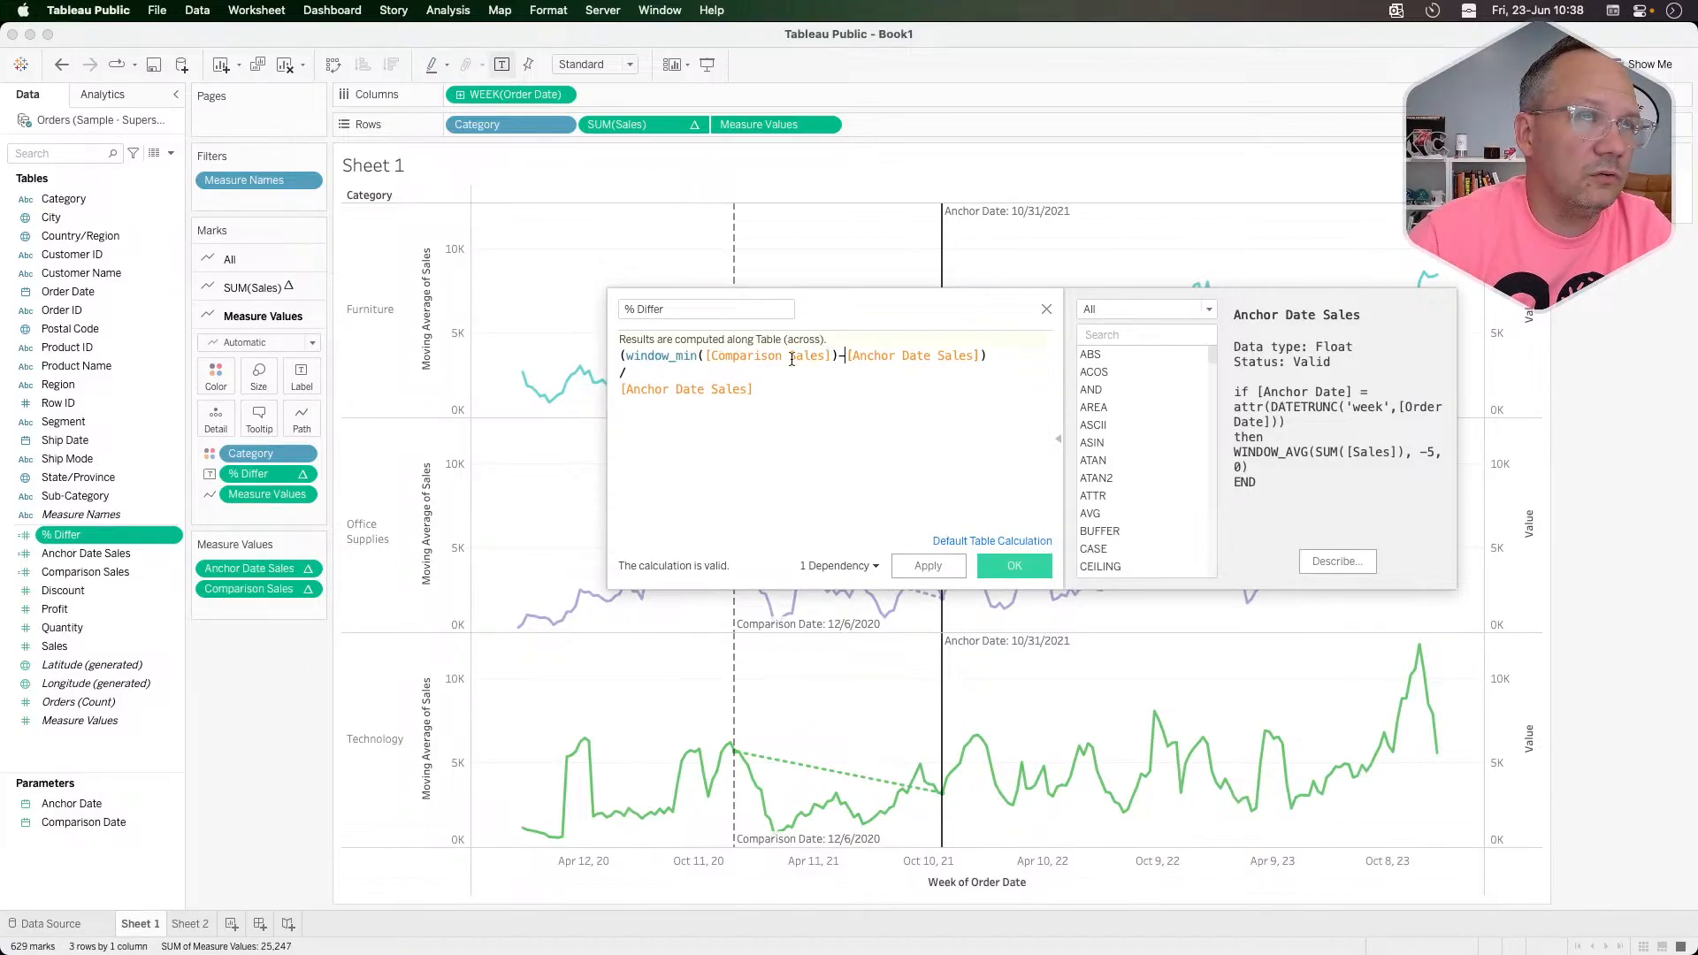
# Step: Wrap [Anchor Date Sales] in the numerator of the % Differ formula in window_sum, closing both parentheses
pyautogui.write('window)')
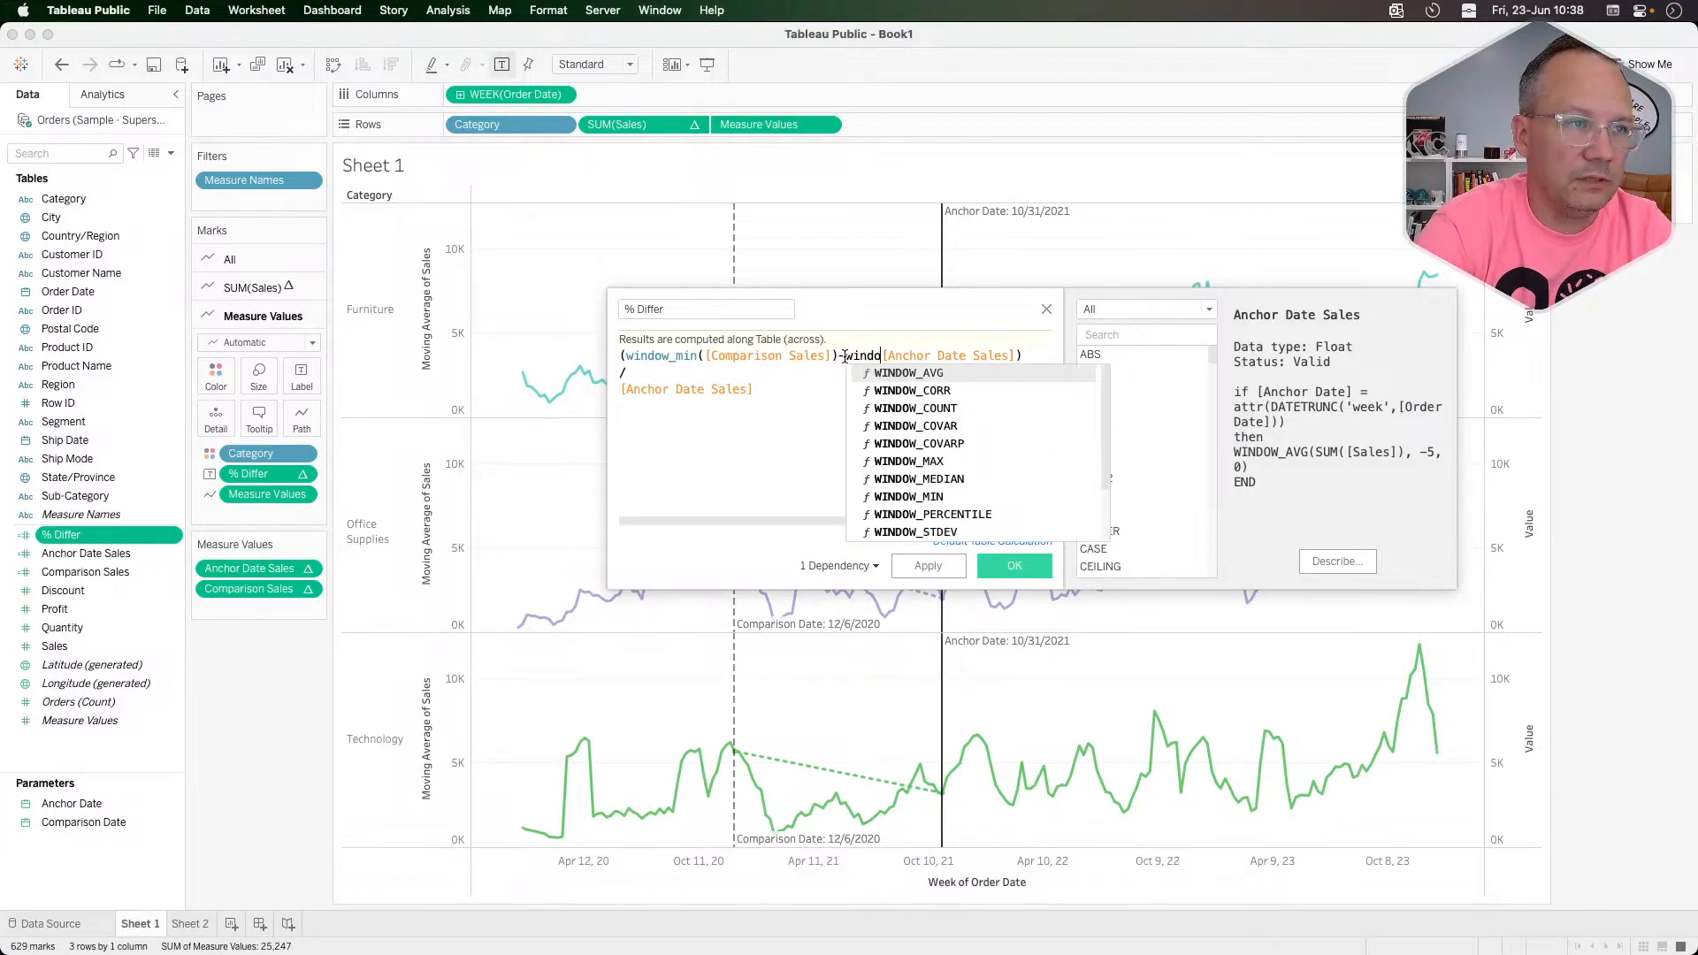
pyautogui.write('_su')
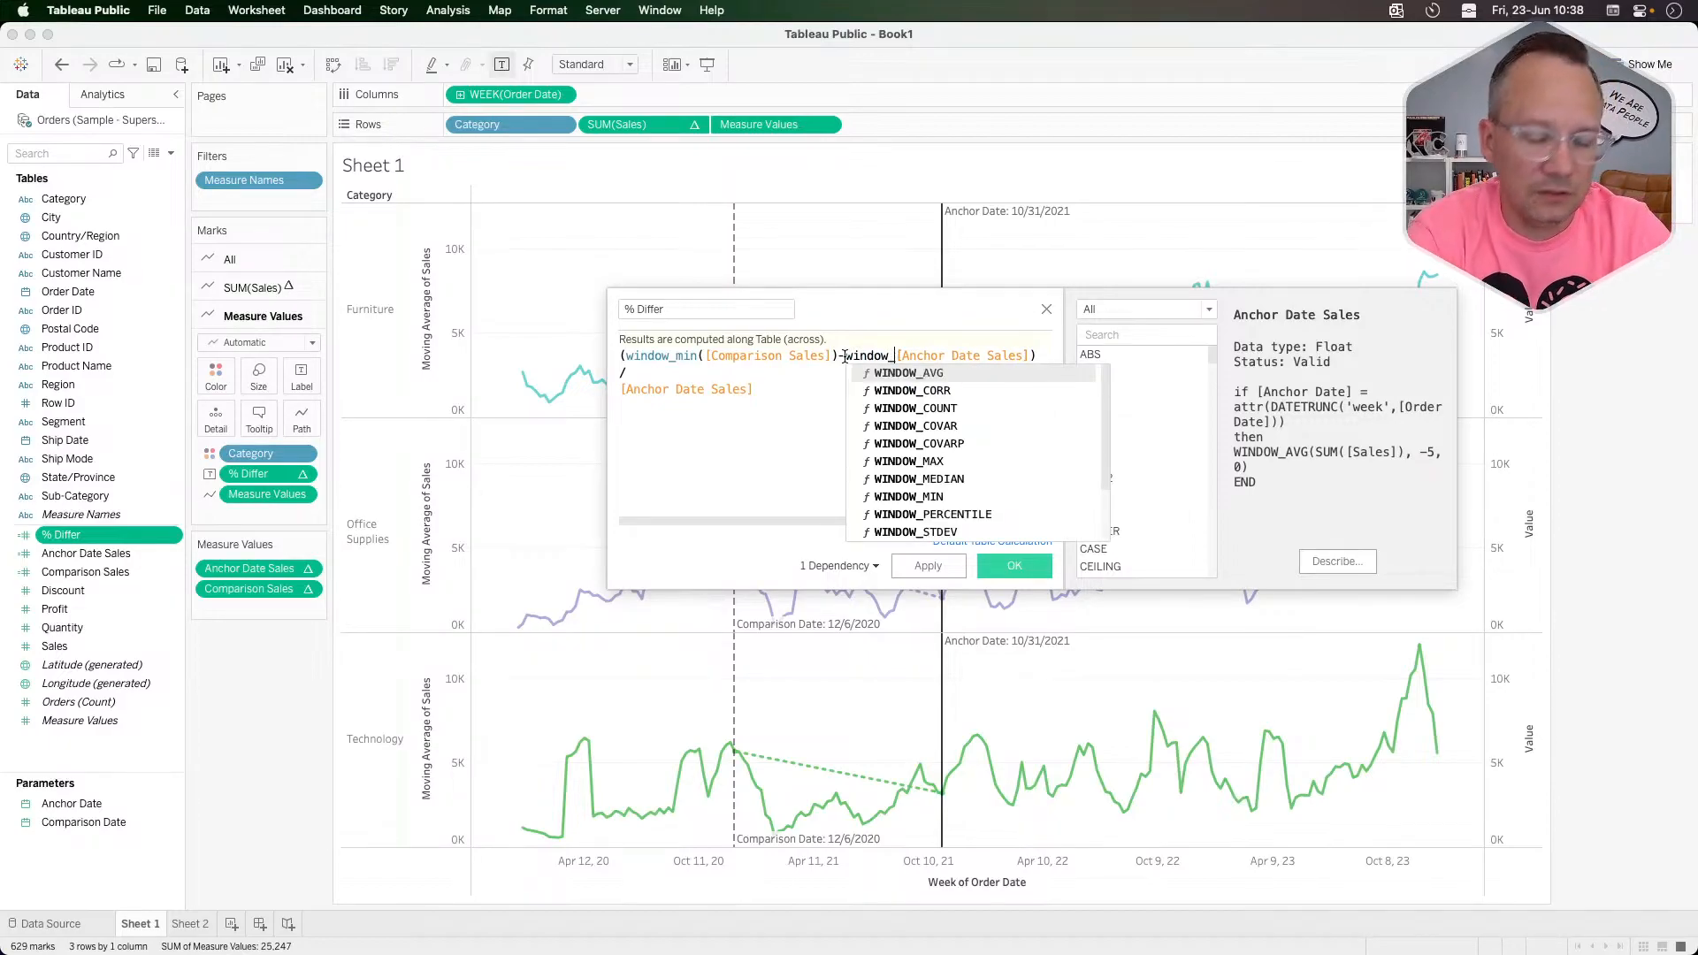
pyautogui.press('Return')
pyautogui.hscroll(2, 842, 403)
pyautogui.click(1010, 356)
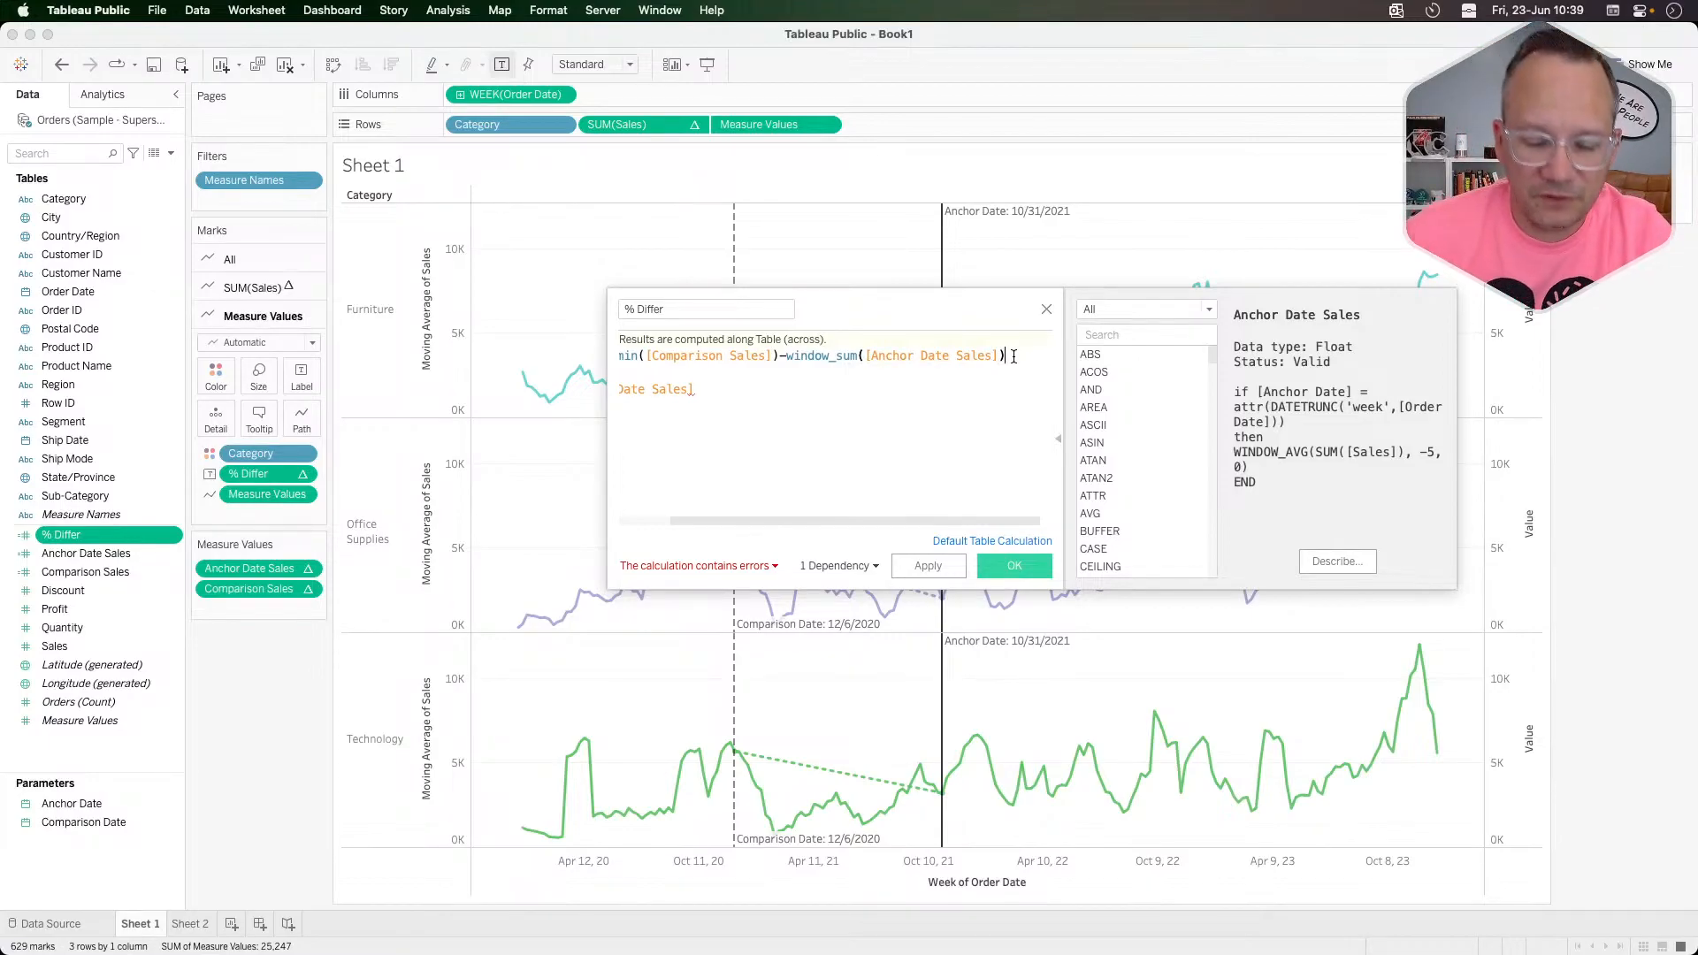
pyautogui.write(')')
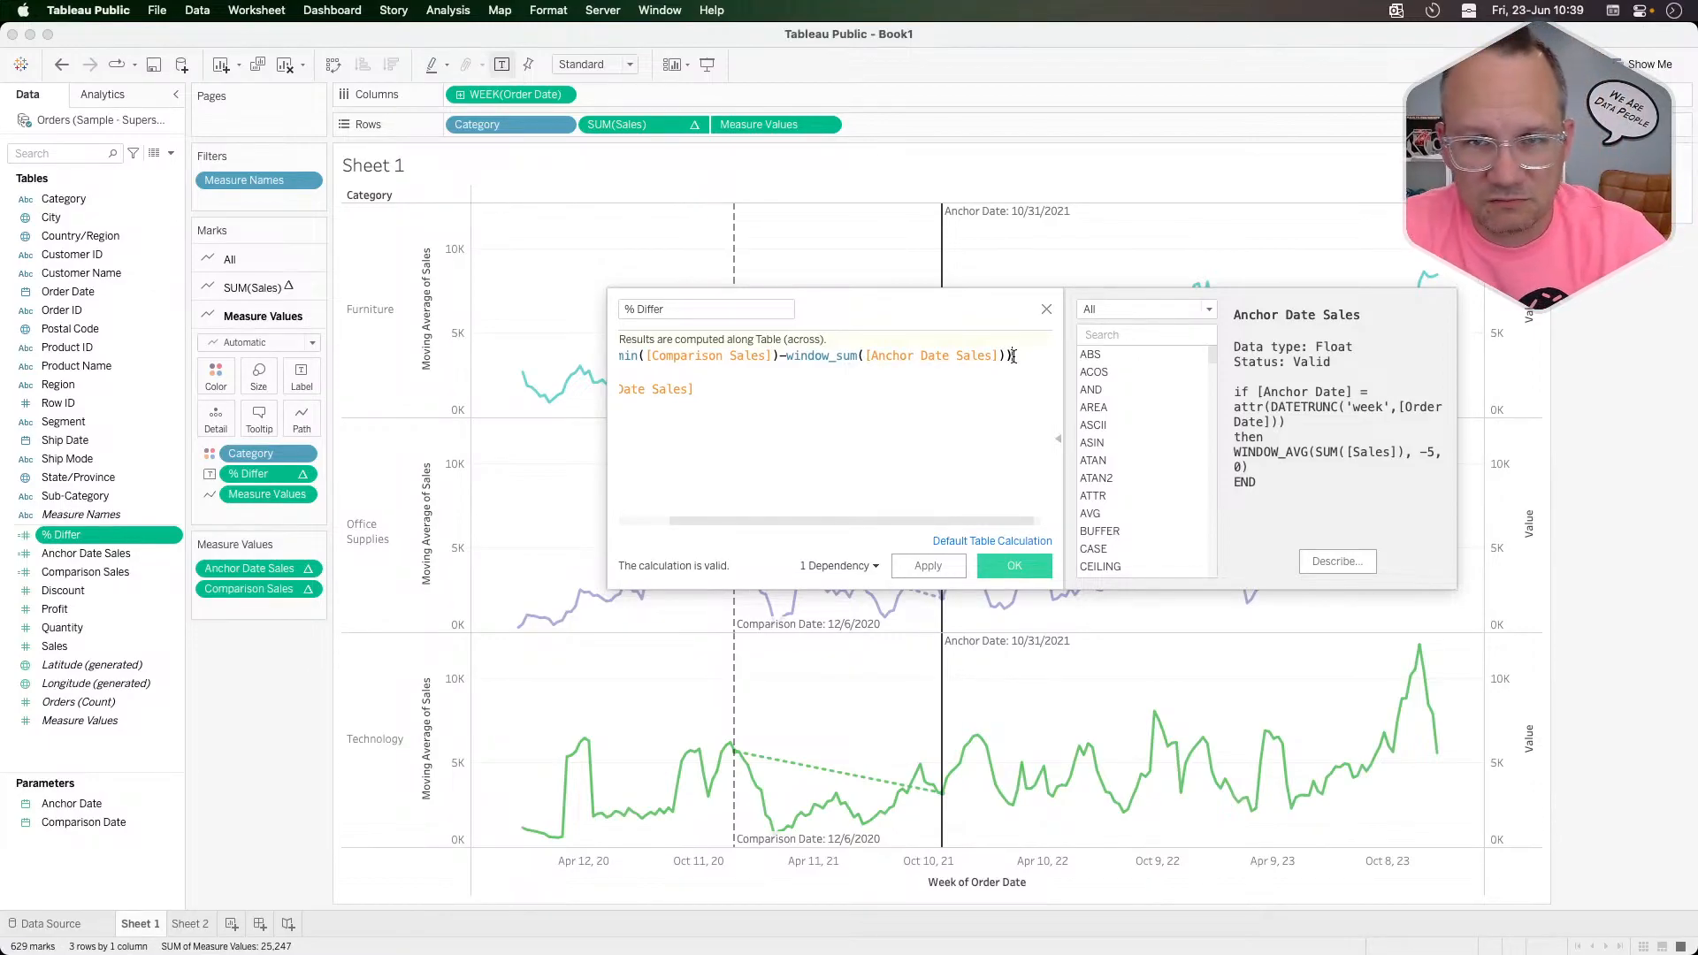
pyautogui.hscroll(-1, 866, 416)
pyautogui.hscroll(-2, 866, 417)
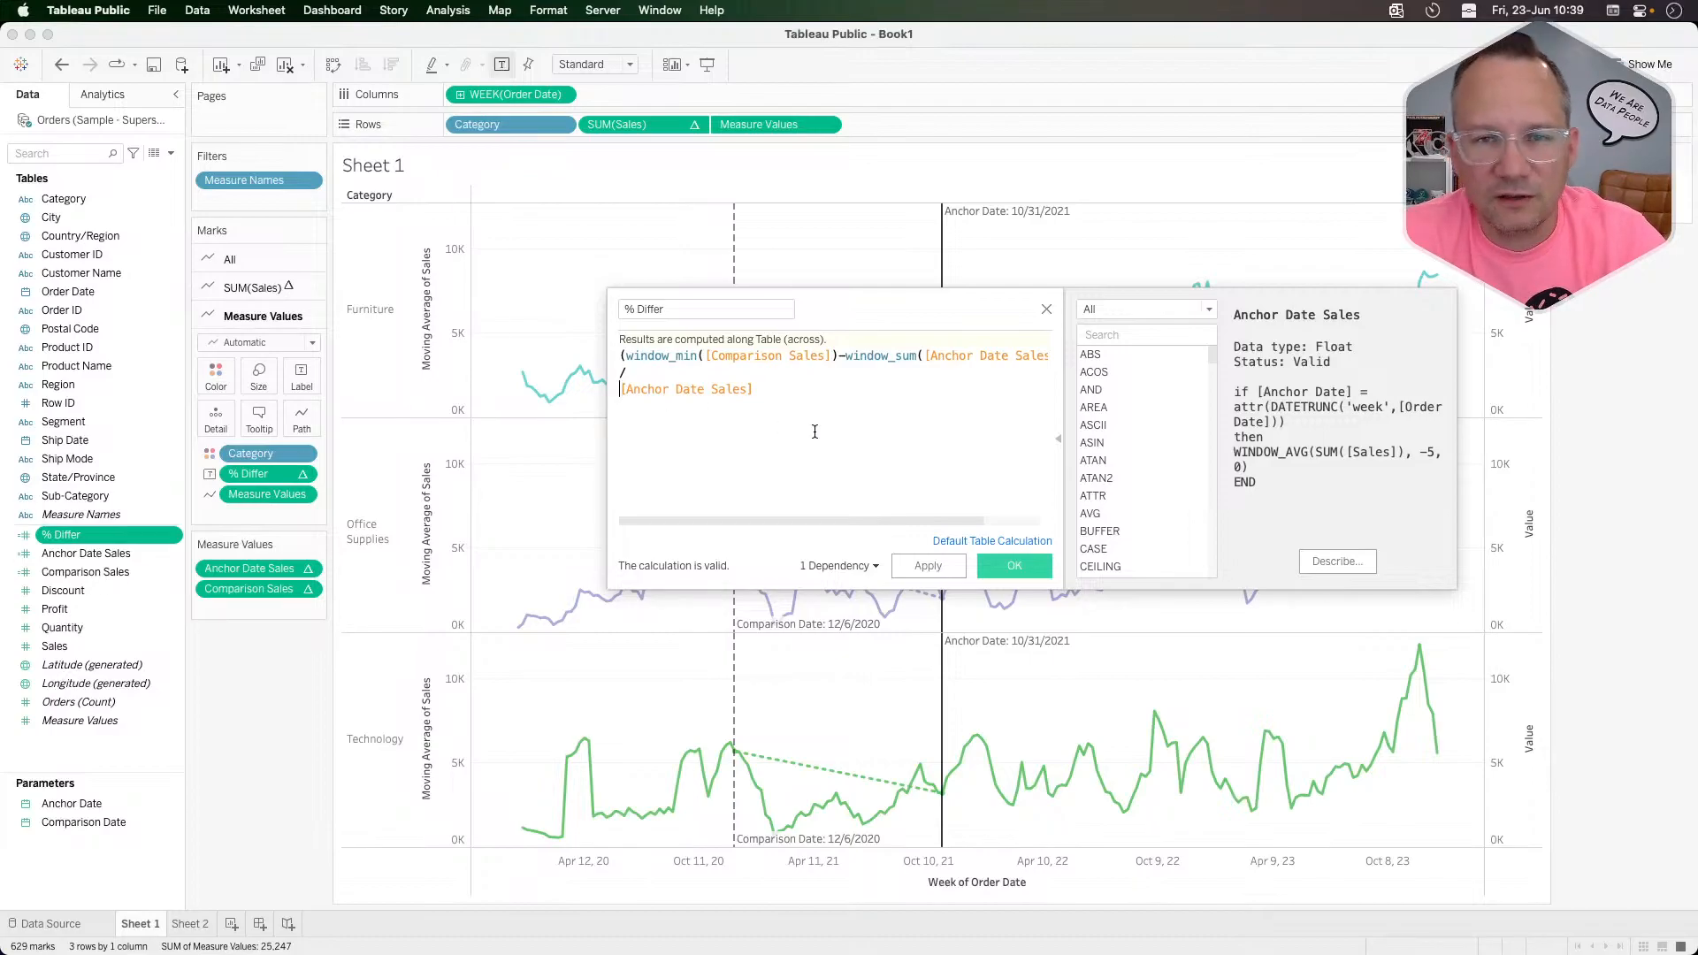
# Step: Wrap [Anchor Date Sales] in the denominator of the % Differ formula in window_min, closing the parenthesis
pyautogui.write('window-')
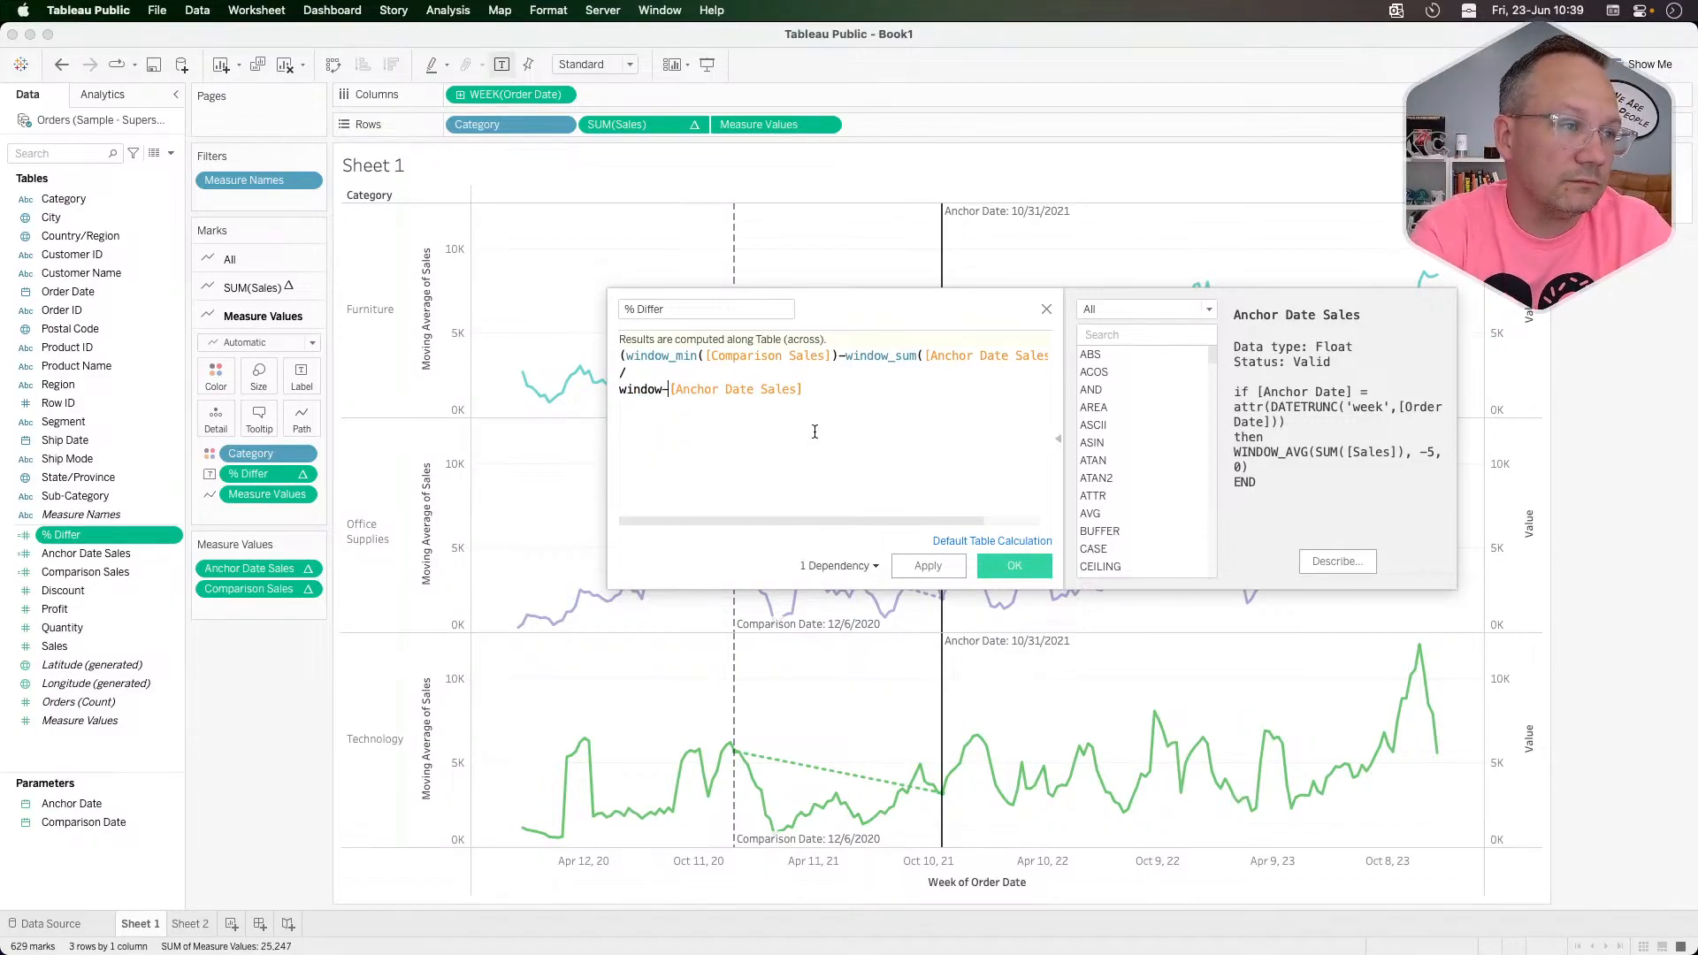
pyautogui.press('BackSpace')
pyautogui.write('+')
pyautogui.press('BackSpace')
pyautogui.write('_')
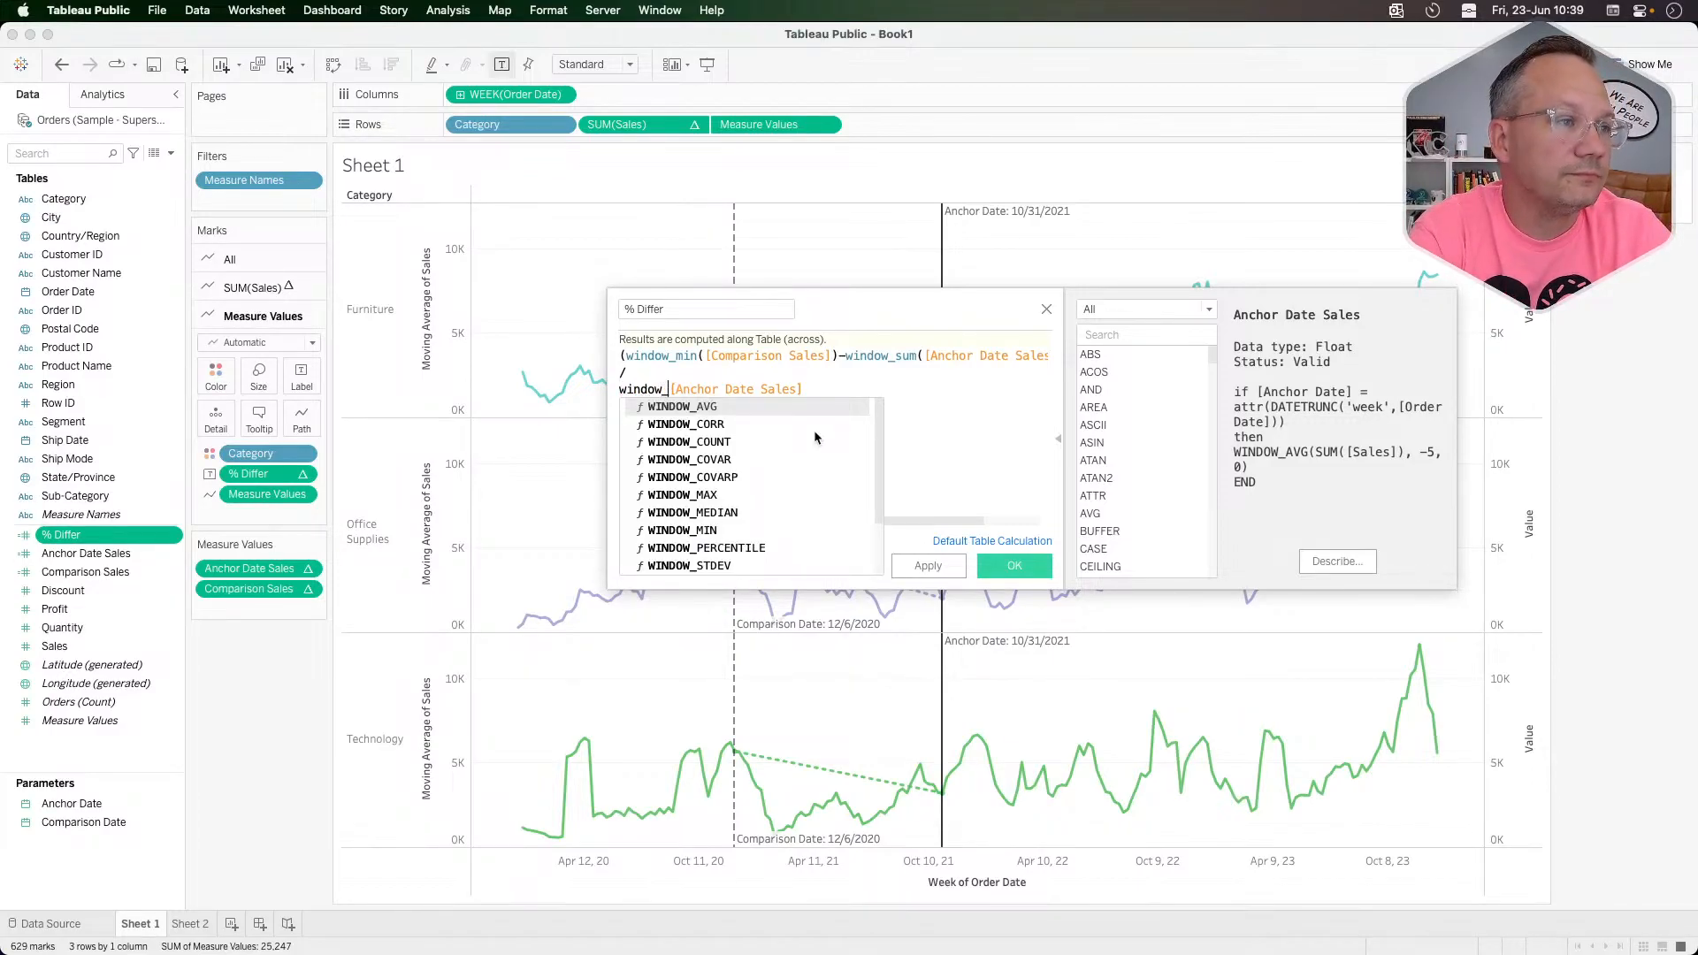
pyautogui.write('min')
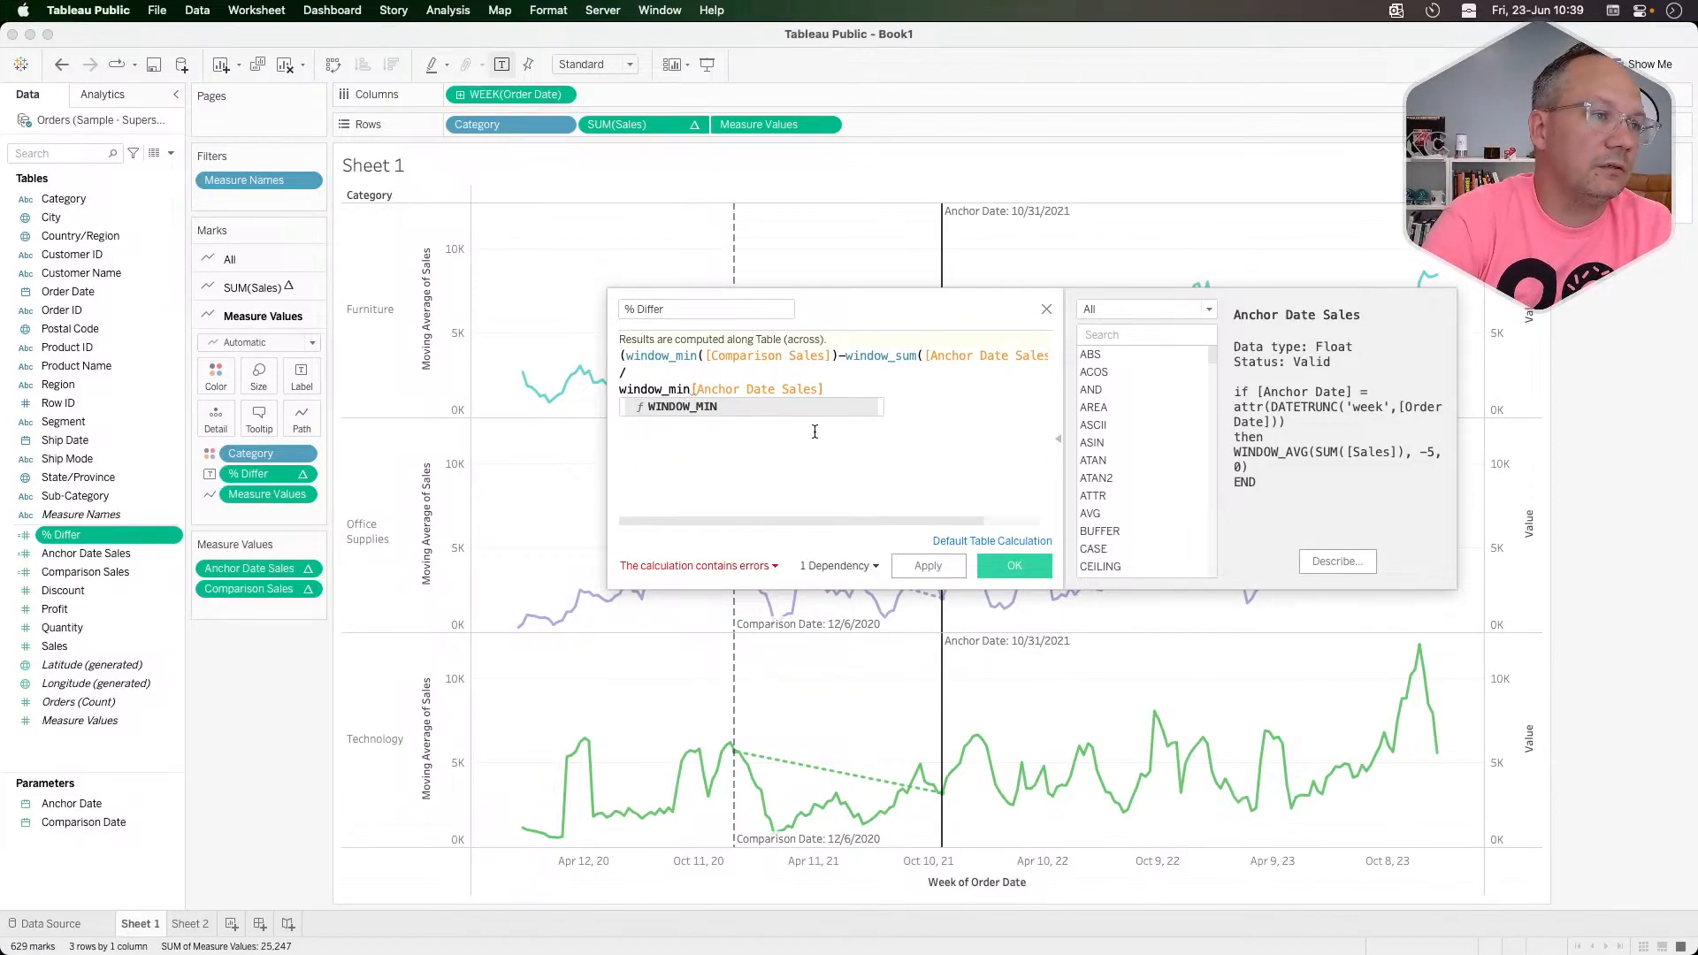
pyautogui.write(')(')
pyautogui.press('BackSpace')
pyautogui.press('BackSpace')
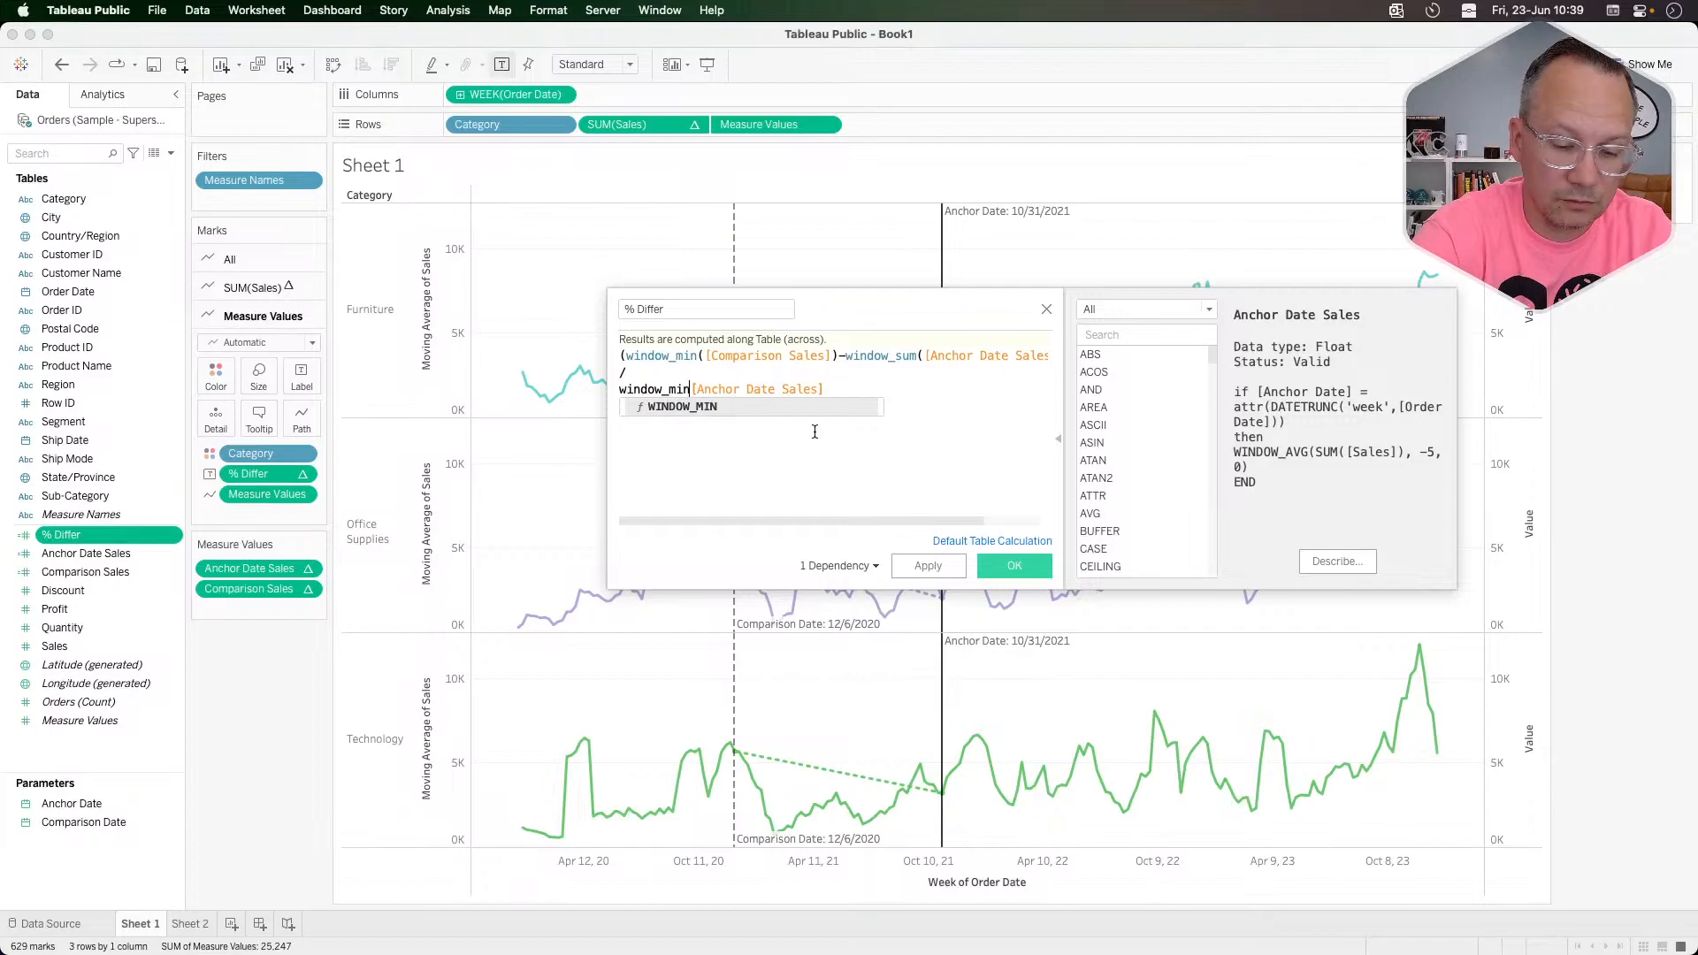
pyautogui.write('(')
pyautogui.click(850, 394)
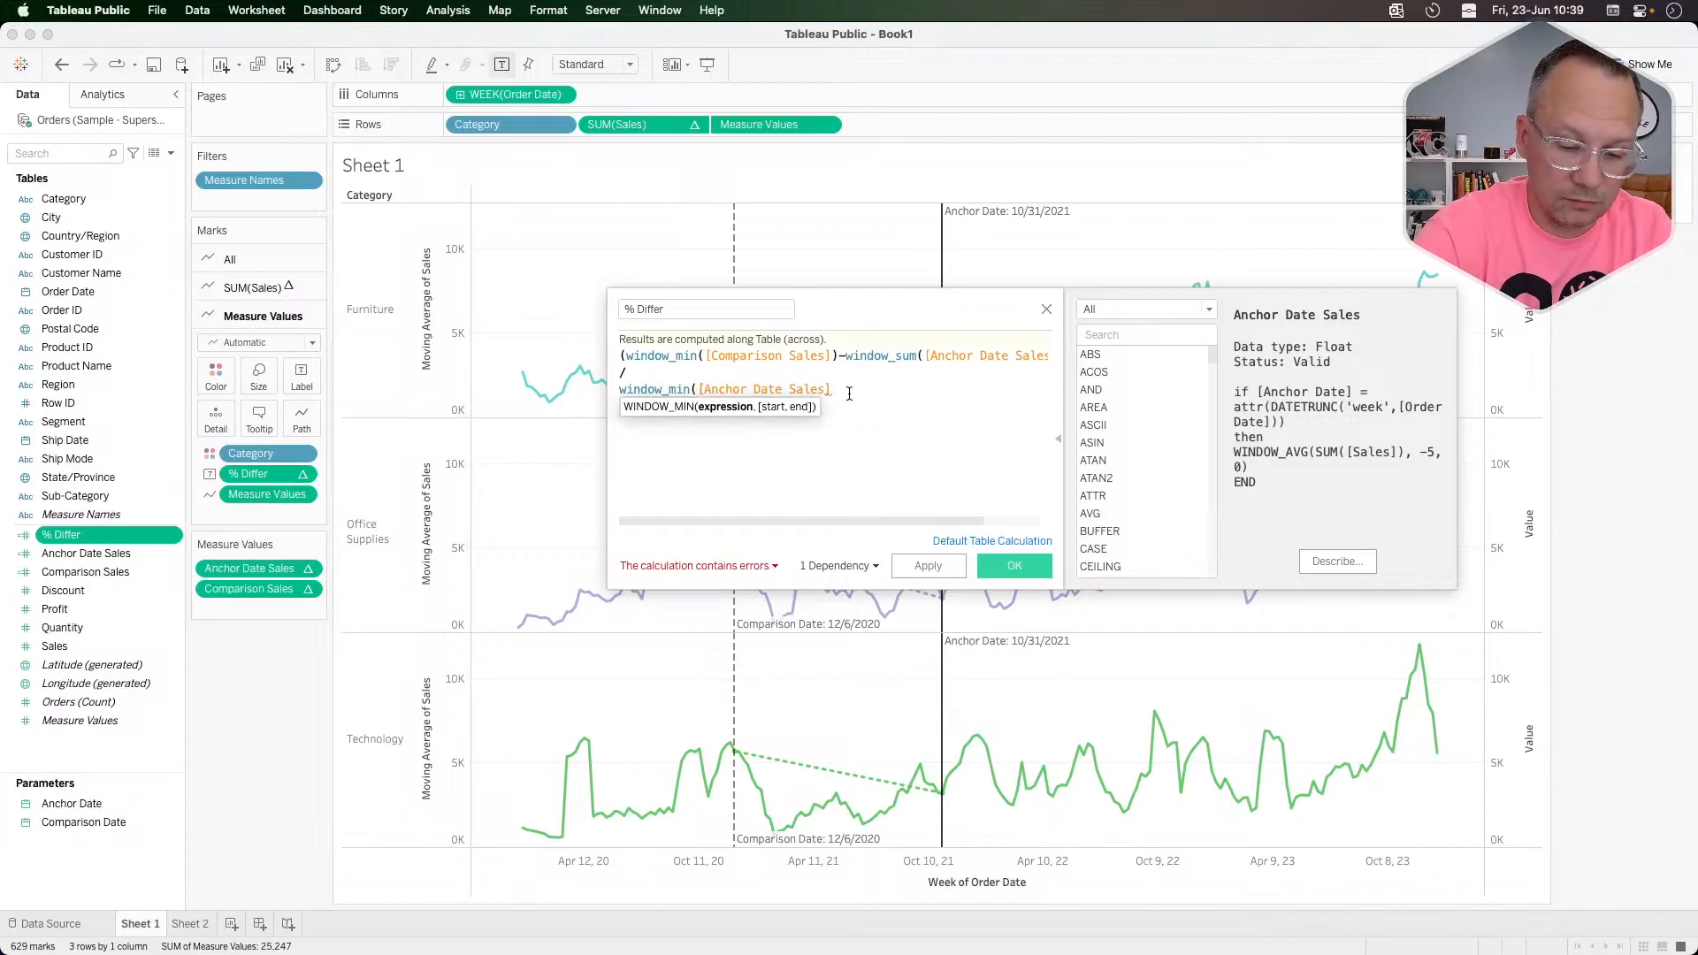
pyautogui.write(')')
# Step: Replace window_sum with window_min around [Anchor Date Sales] in the numerator of the % Differ formula
pyautogui.doubleClick(902, 356)
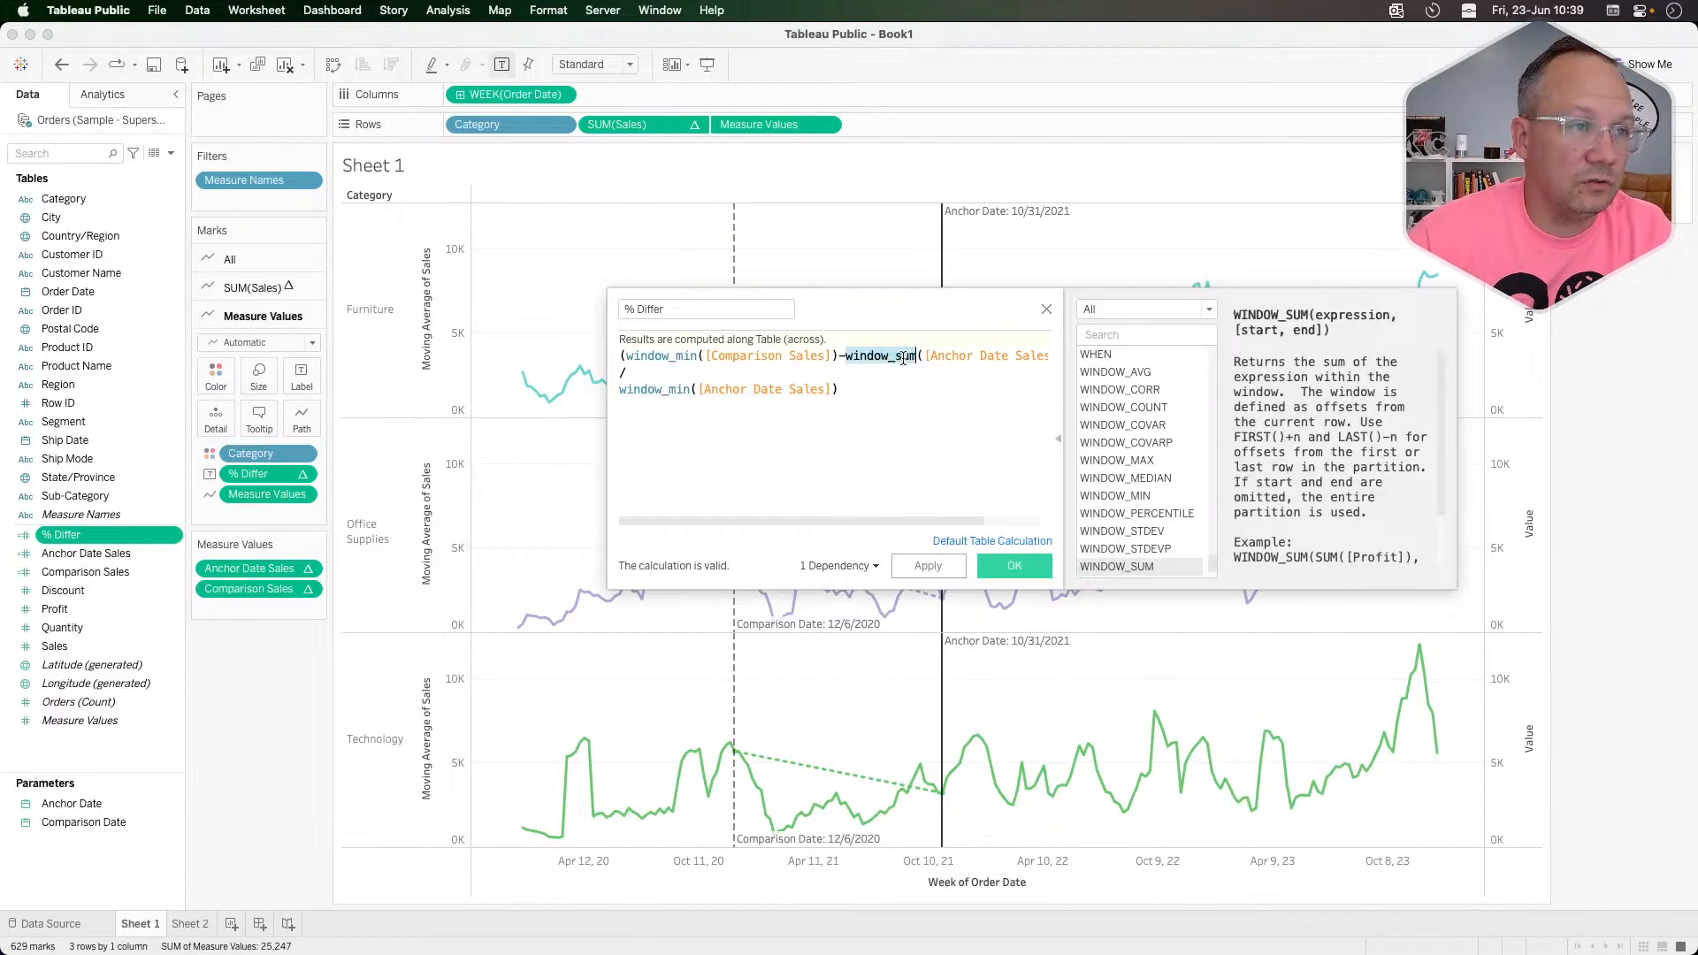
pyautogui.click(903, 357)
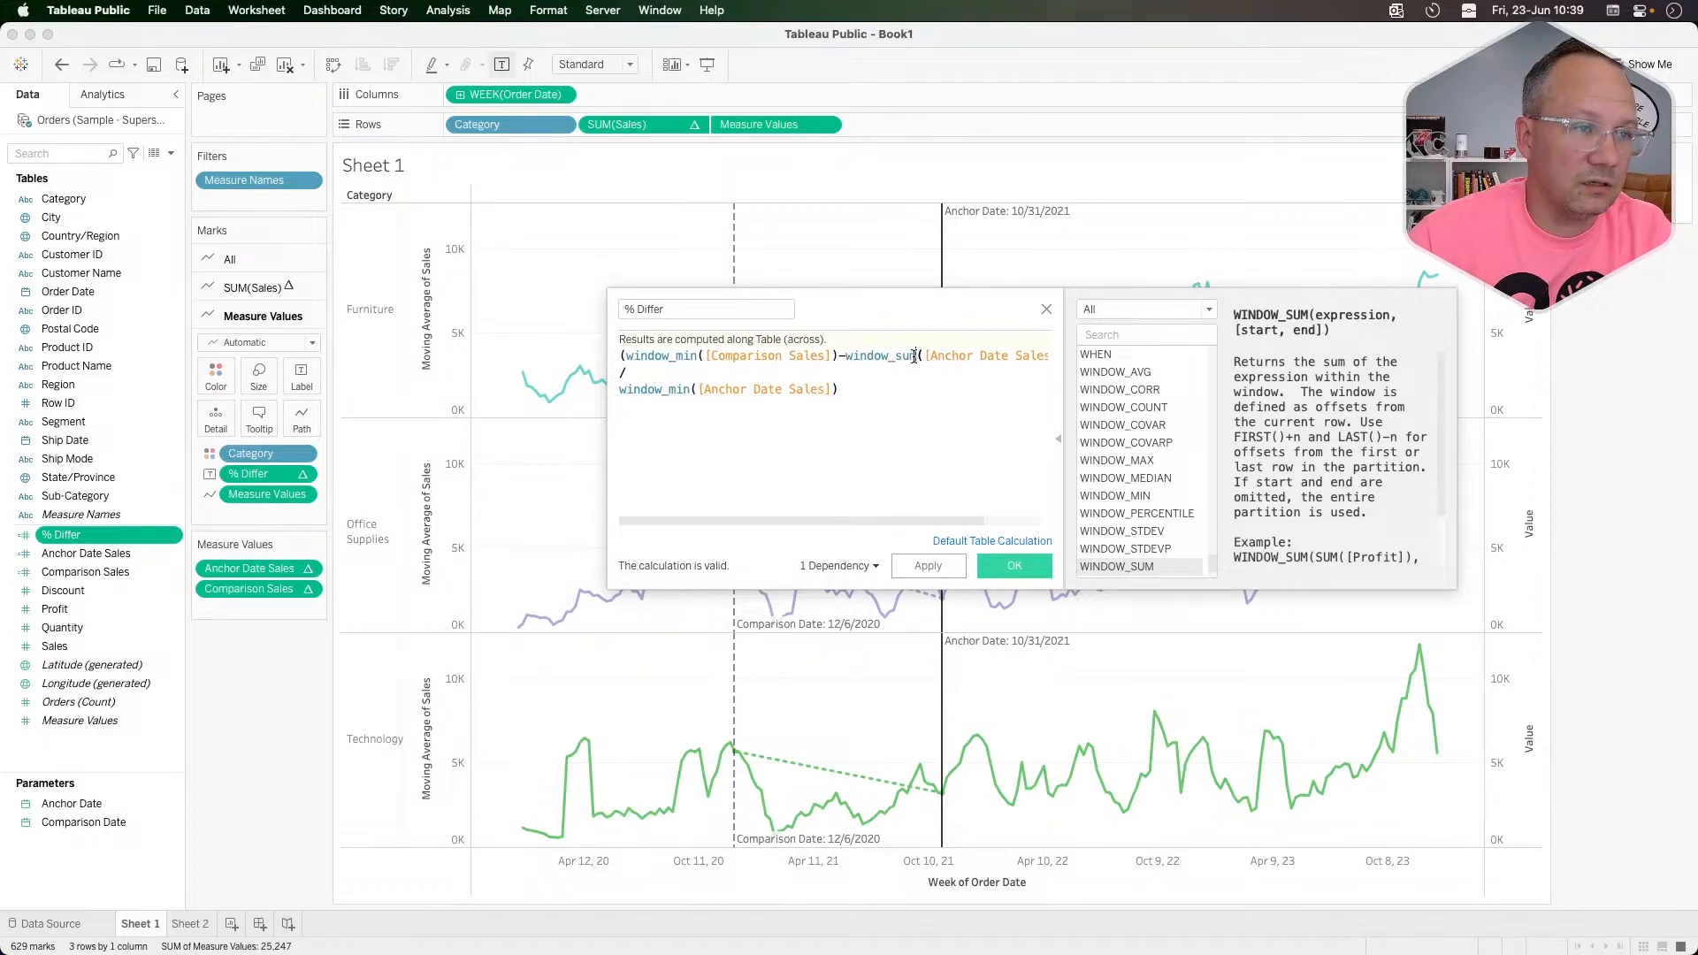
pyautogui.press('BackSpace')
pyautogui.press('BackSpace')
pyautogui.press('BackSpace')
pyautogui.write('mi')
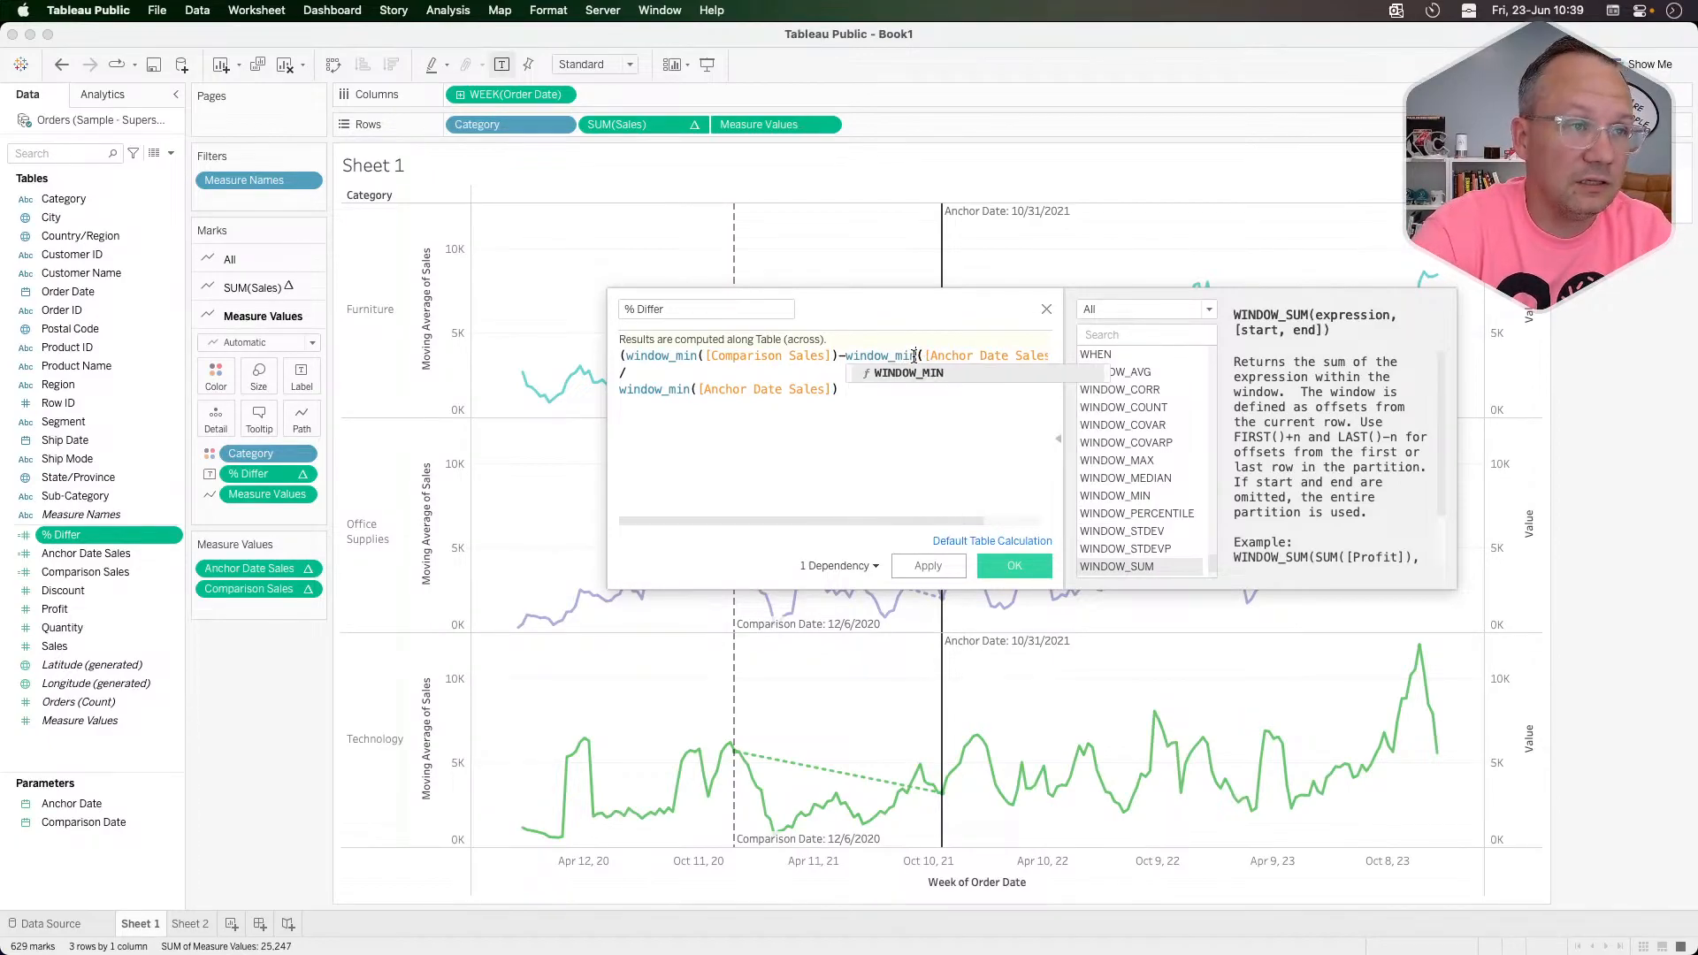
pyautogui.write('n')
pyautogui.click(894, 426)
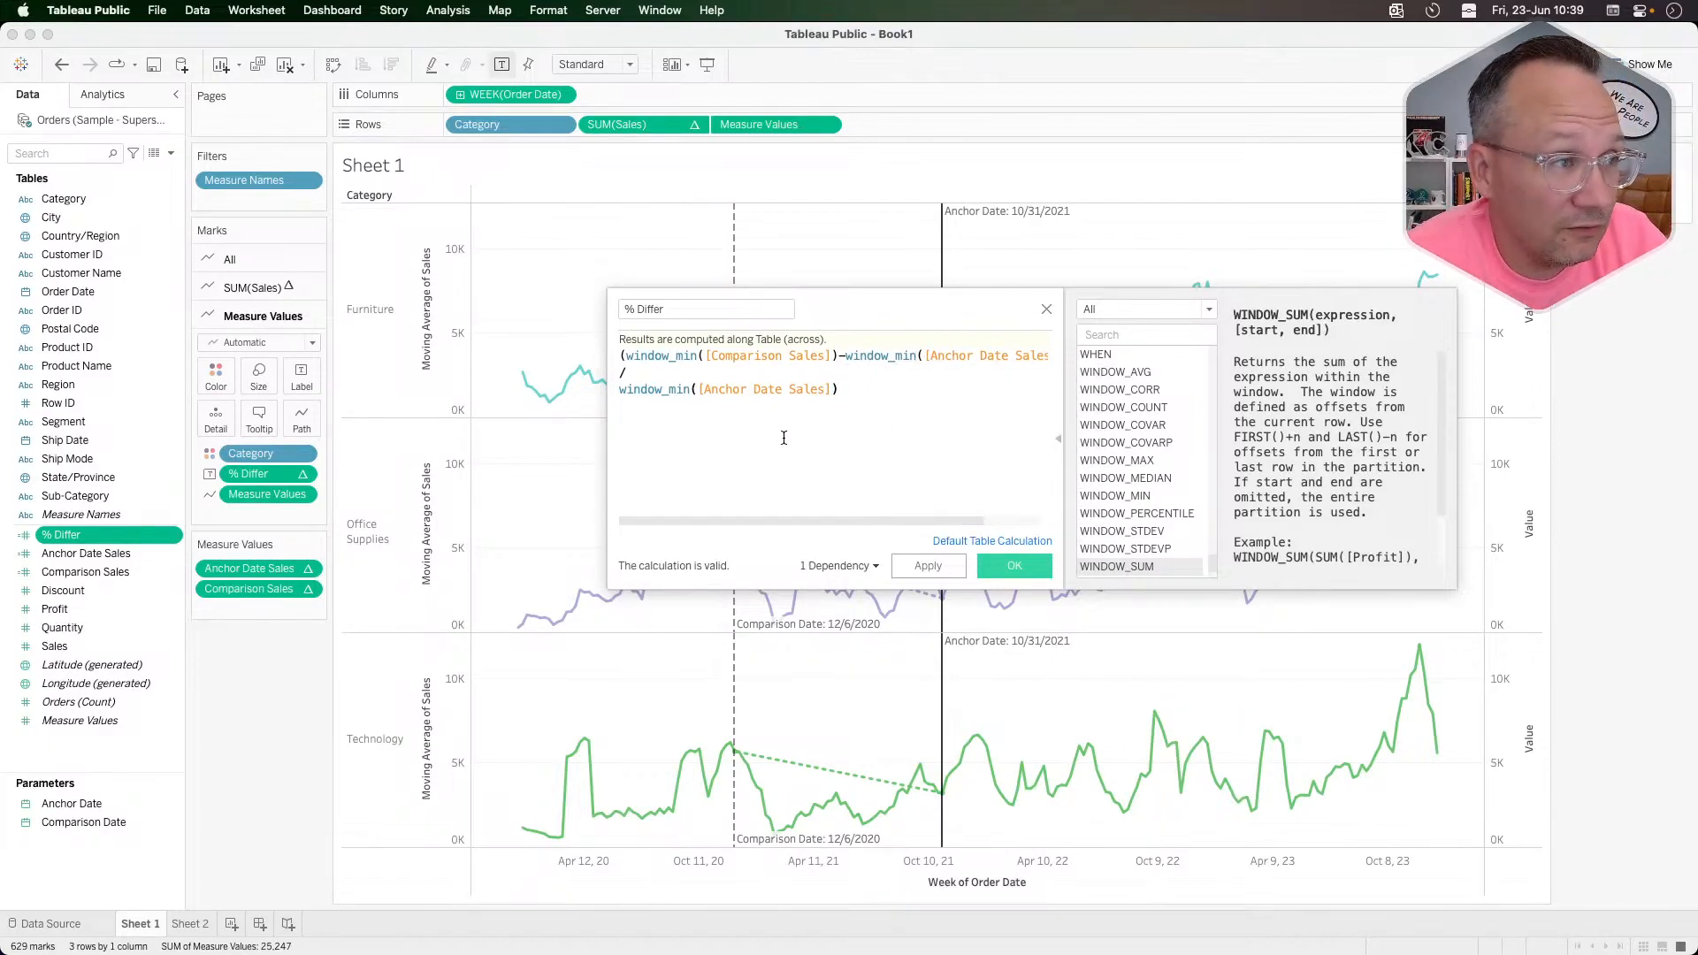
pyautogui.click(776, 355)
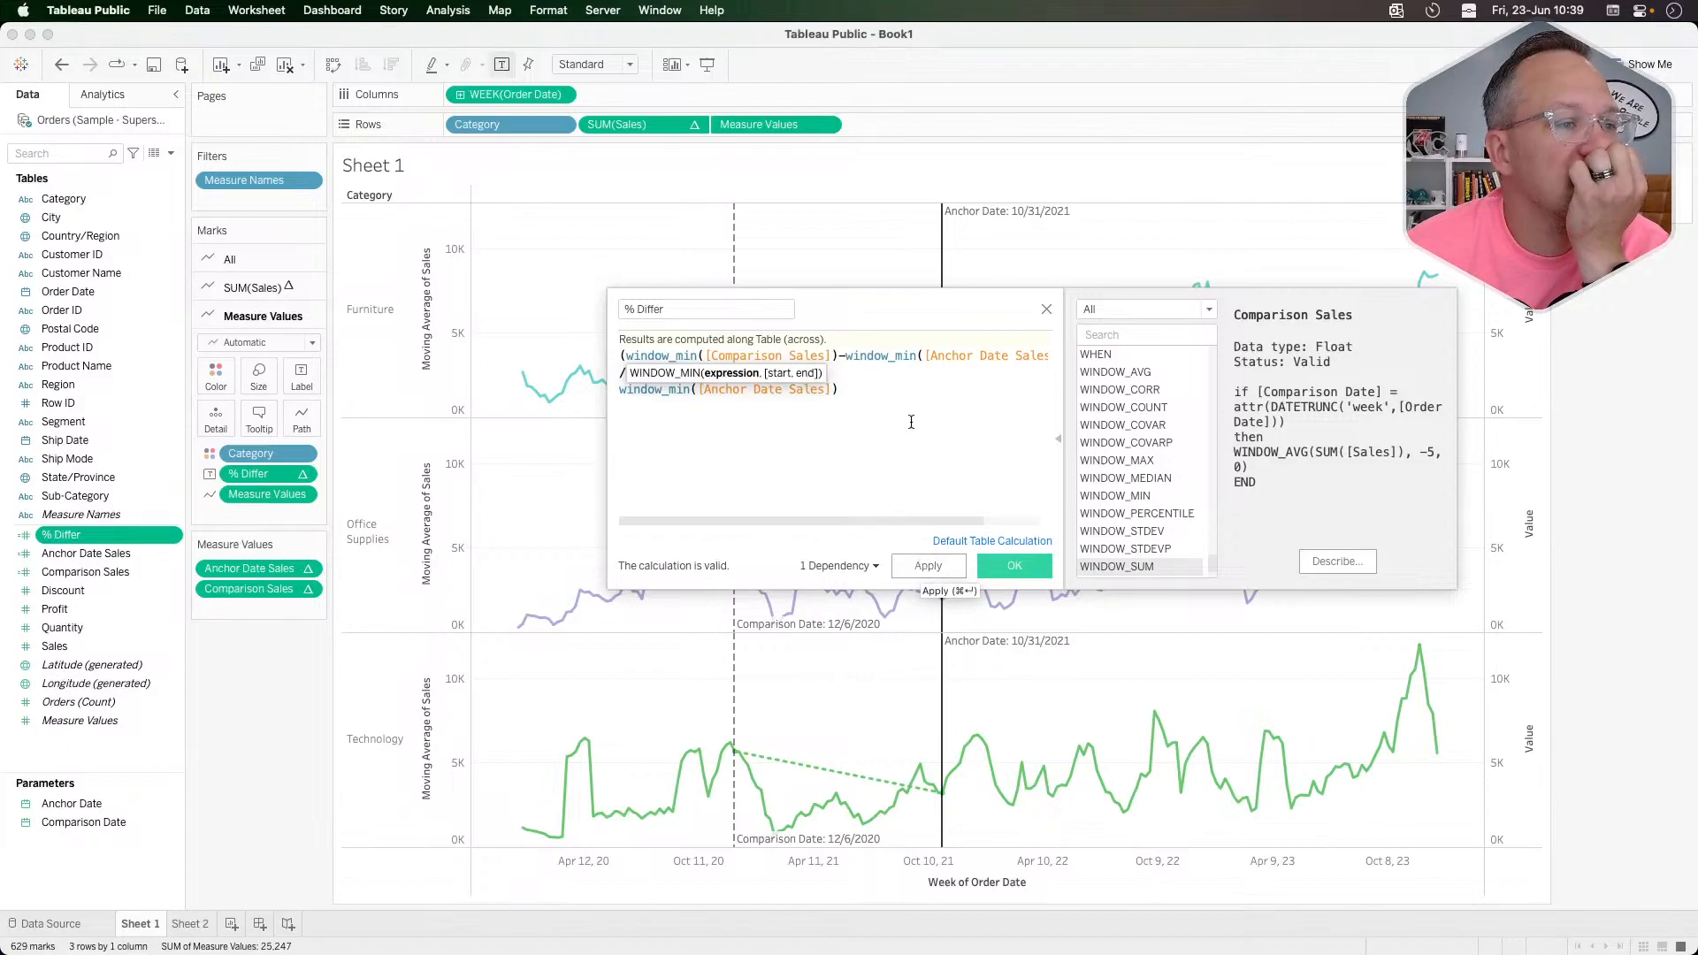
# Step: Apply the % Differ formula, check its labels on the chart at several comparison dates, and close the editor
pyautogui.moveTo(911, 309); pyautogui.dragTo(919, 174)
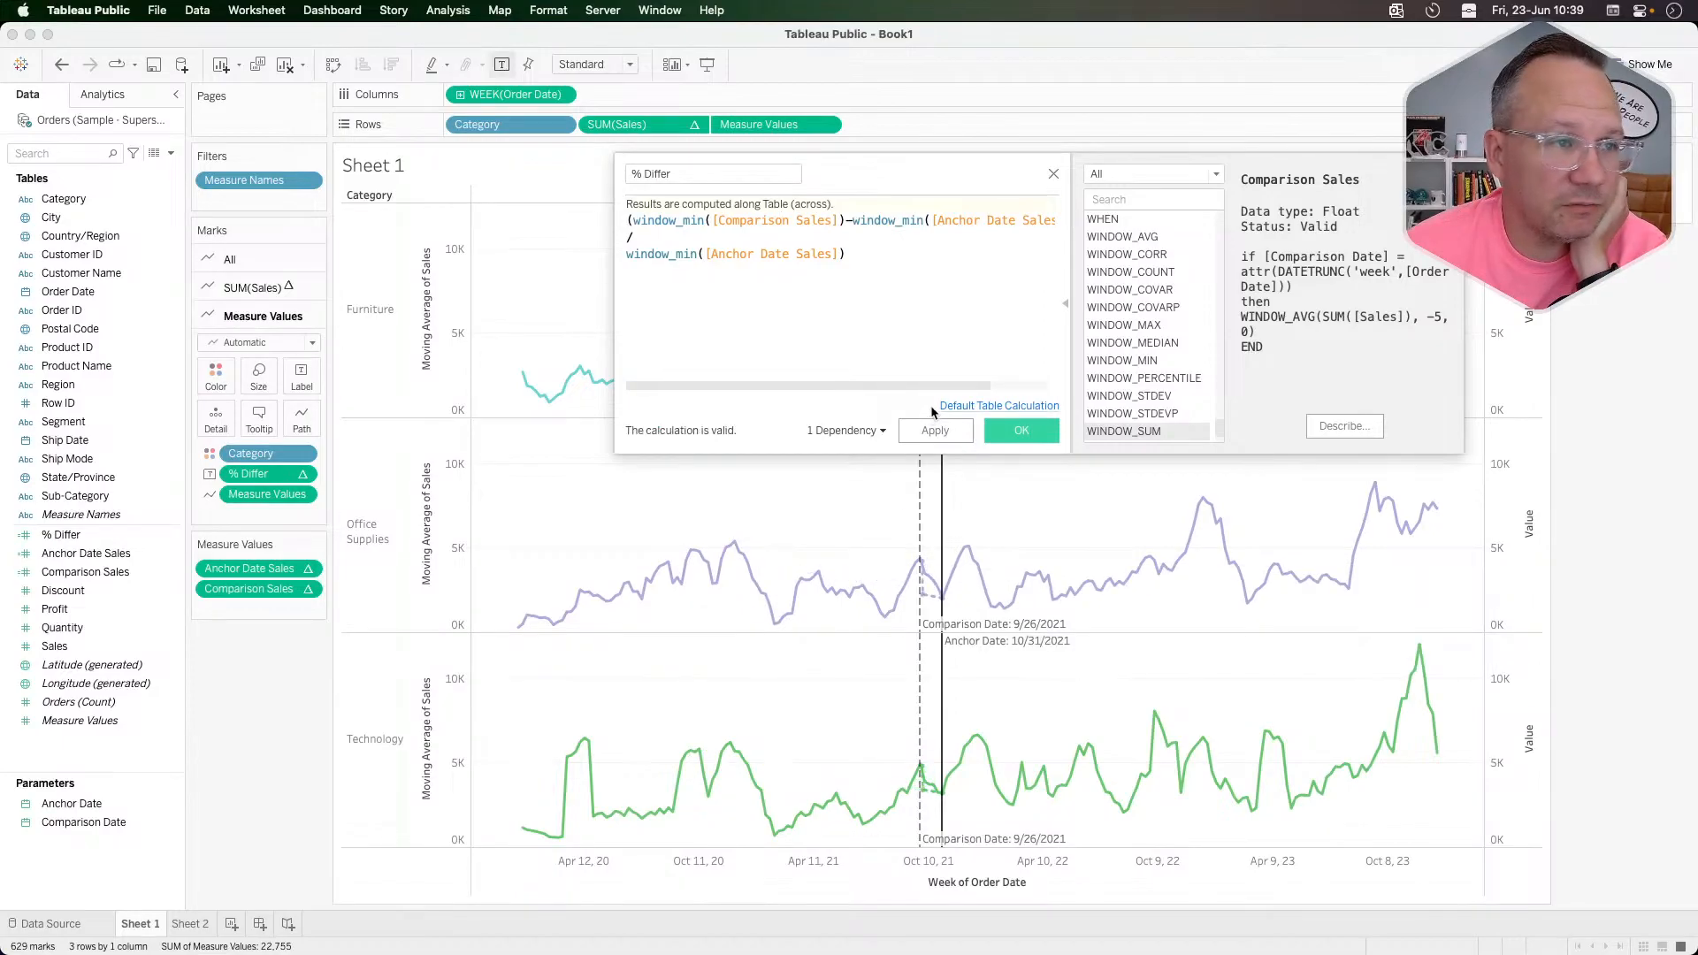
pyautogui.click(933, 434)
pyautogui.moveTo(734, 546)
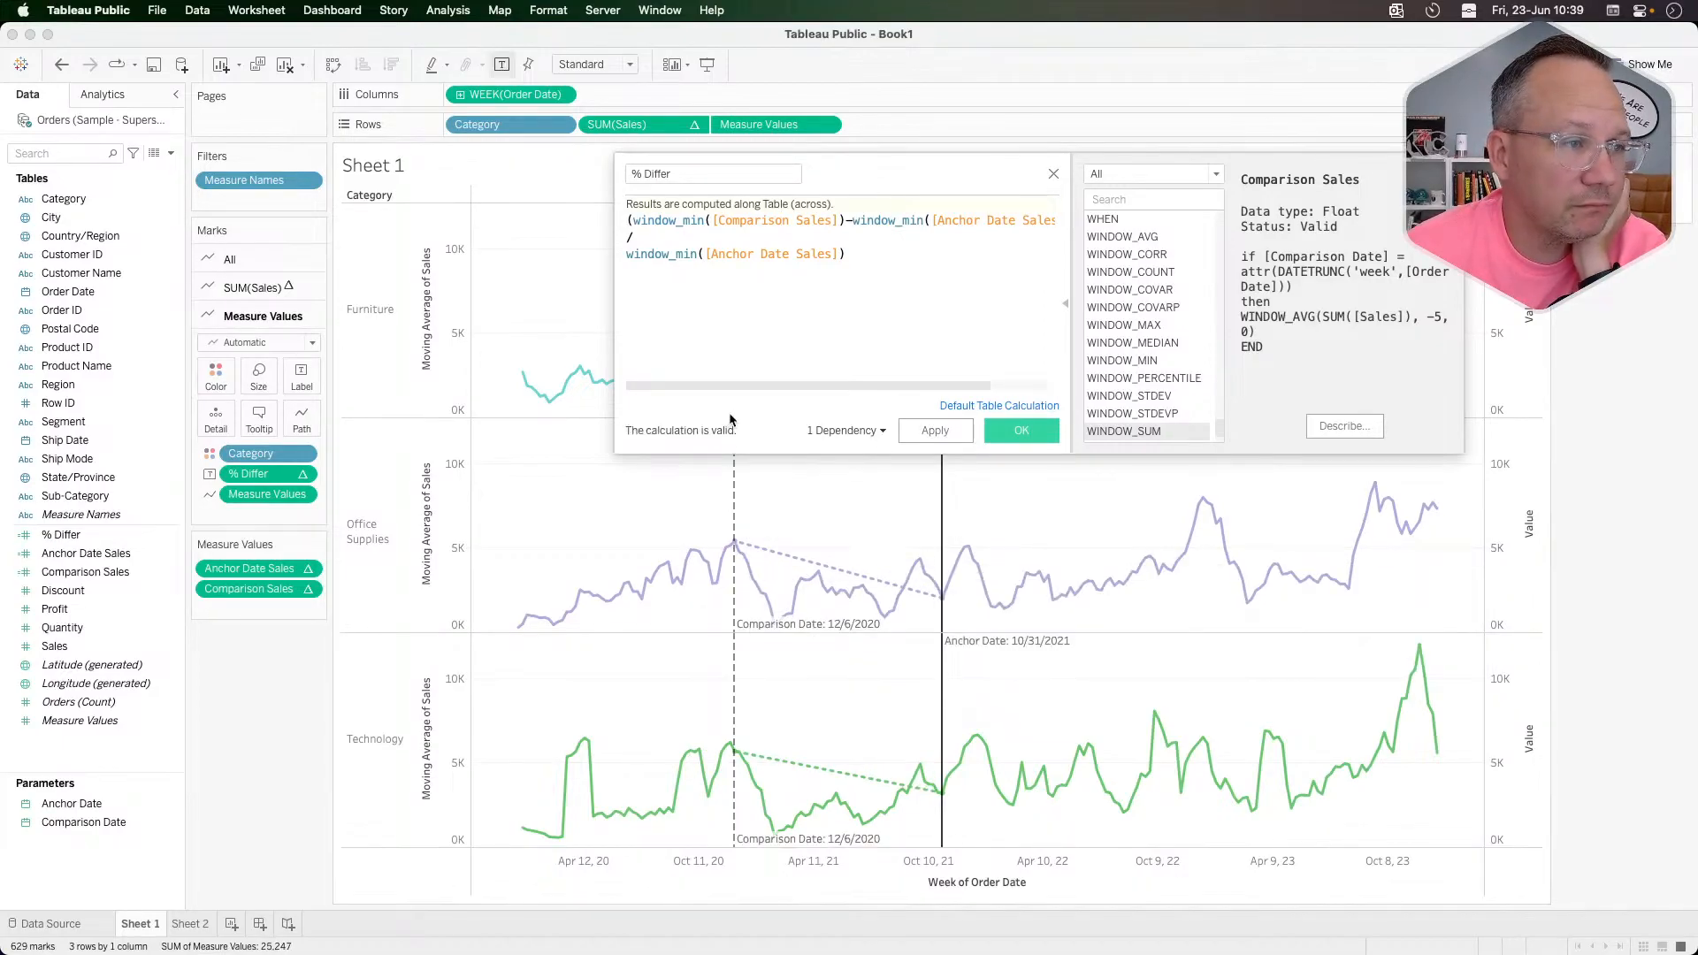
pyautogui.click(933, 432)
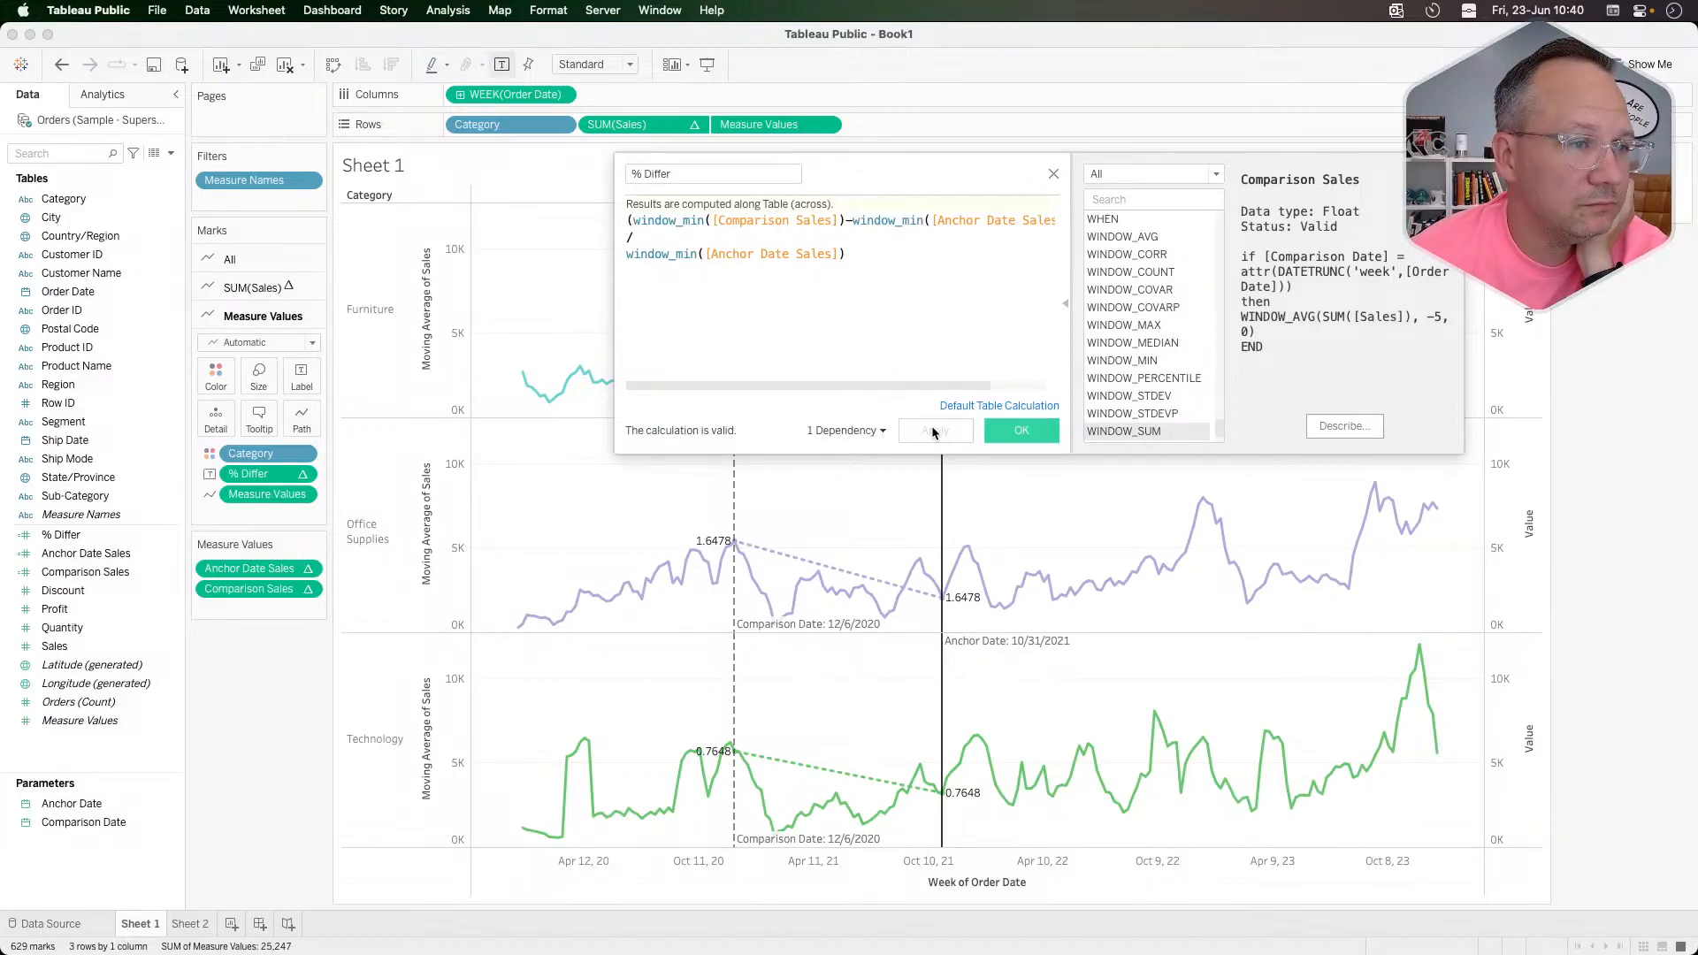
pyautogui.click(752, 333)
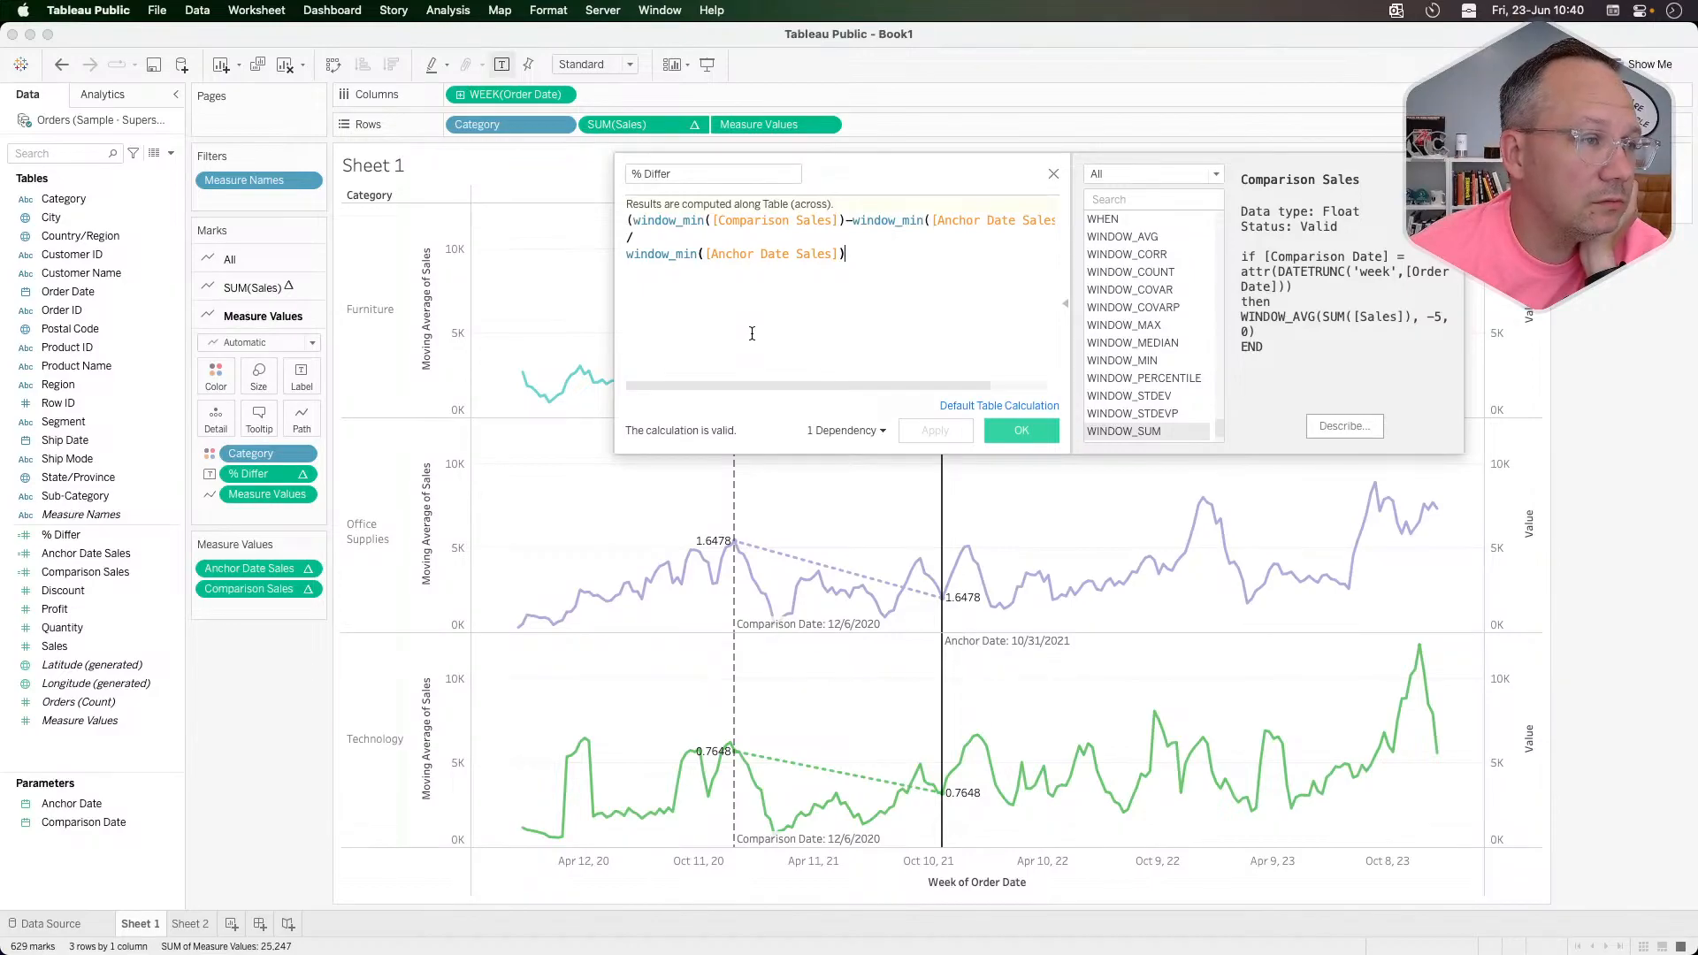
pyautogui.moveTo(737, 546)
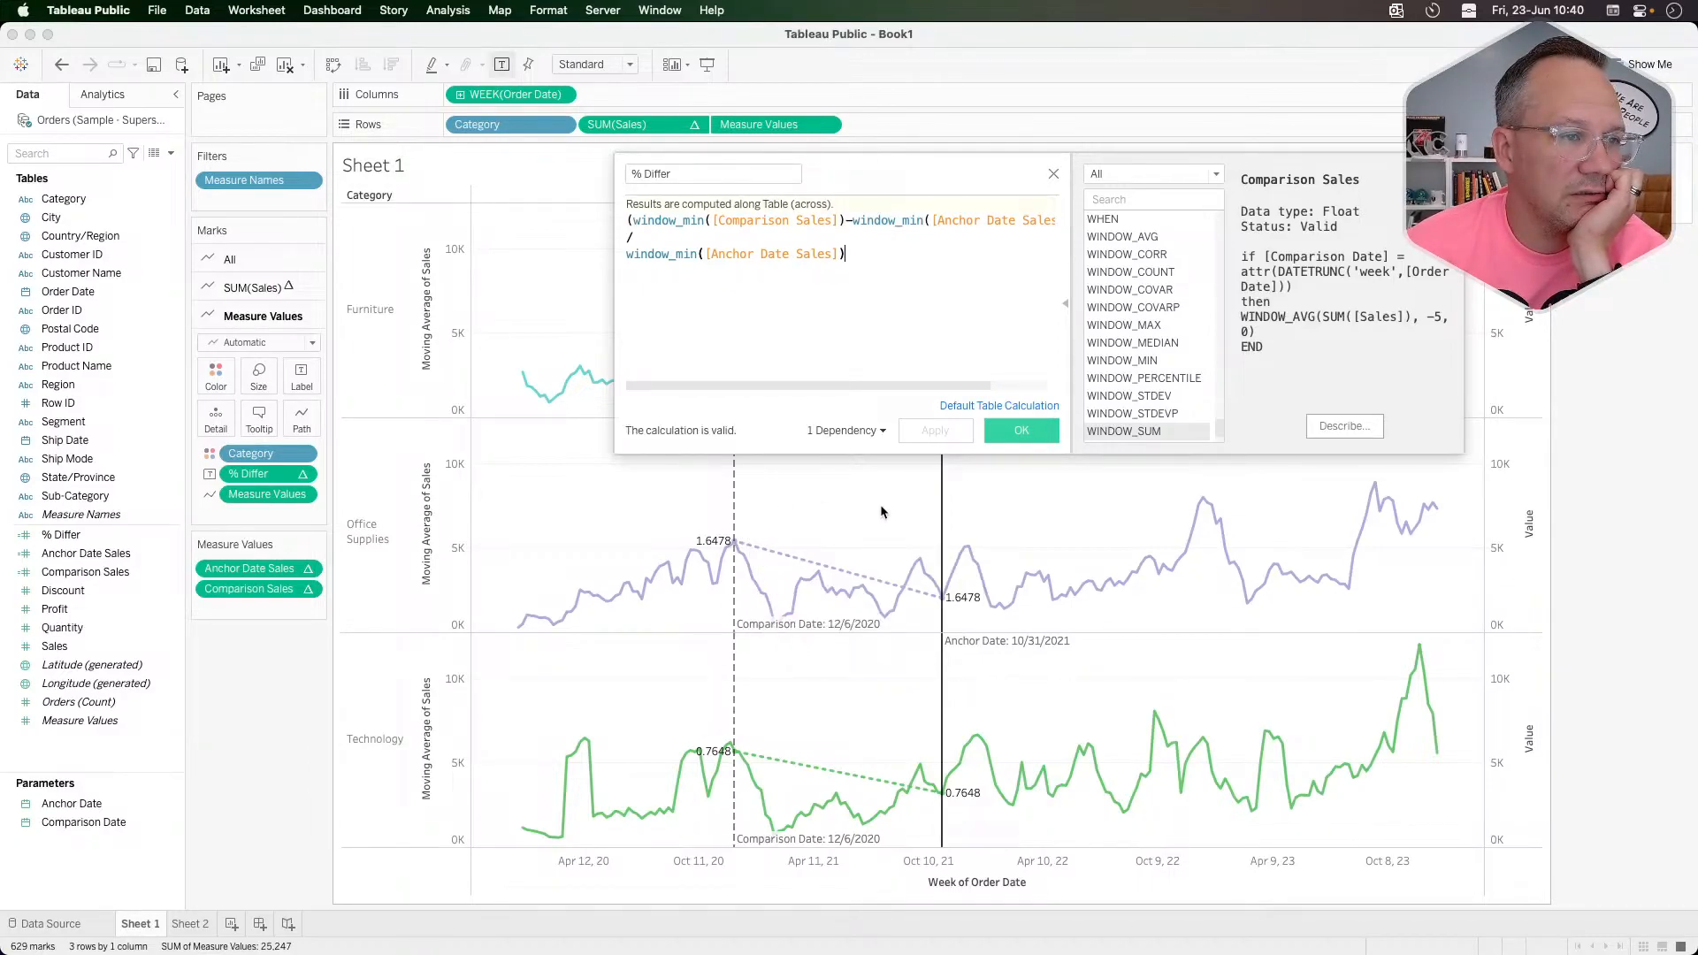
pyautogui.moveTo(918, 612)
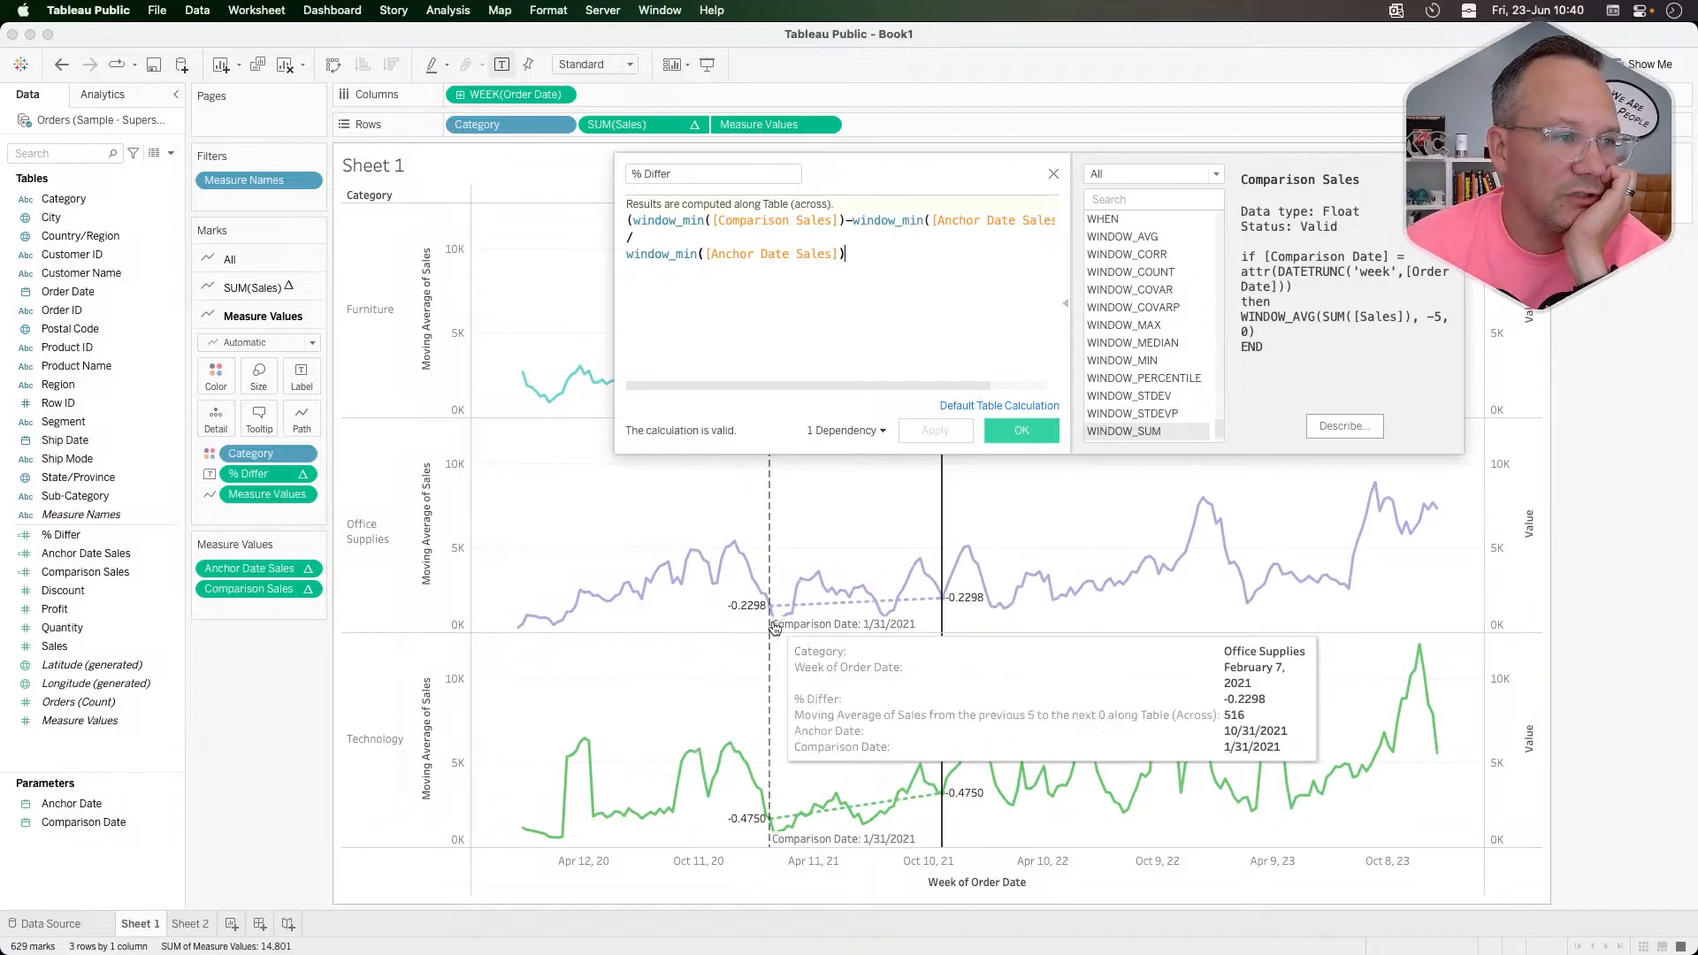
pyautogui.moveTo(774, 627)
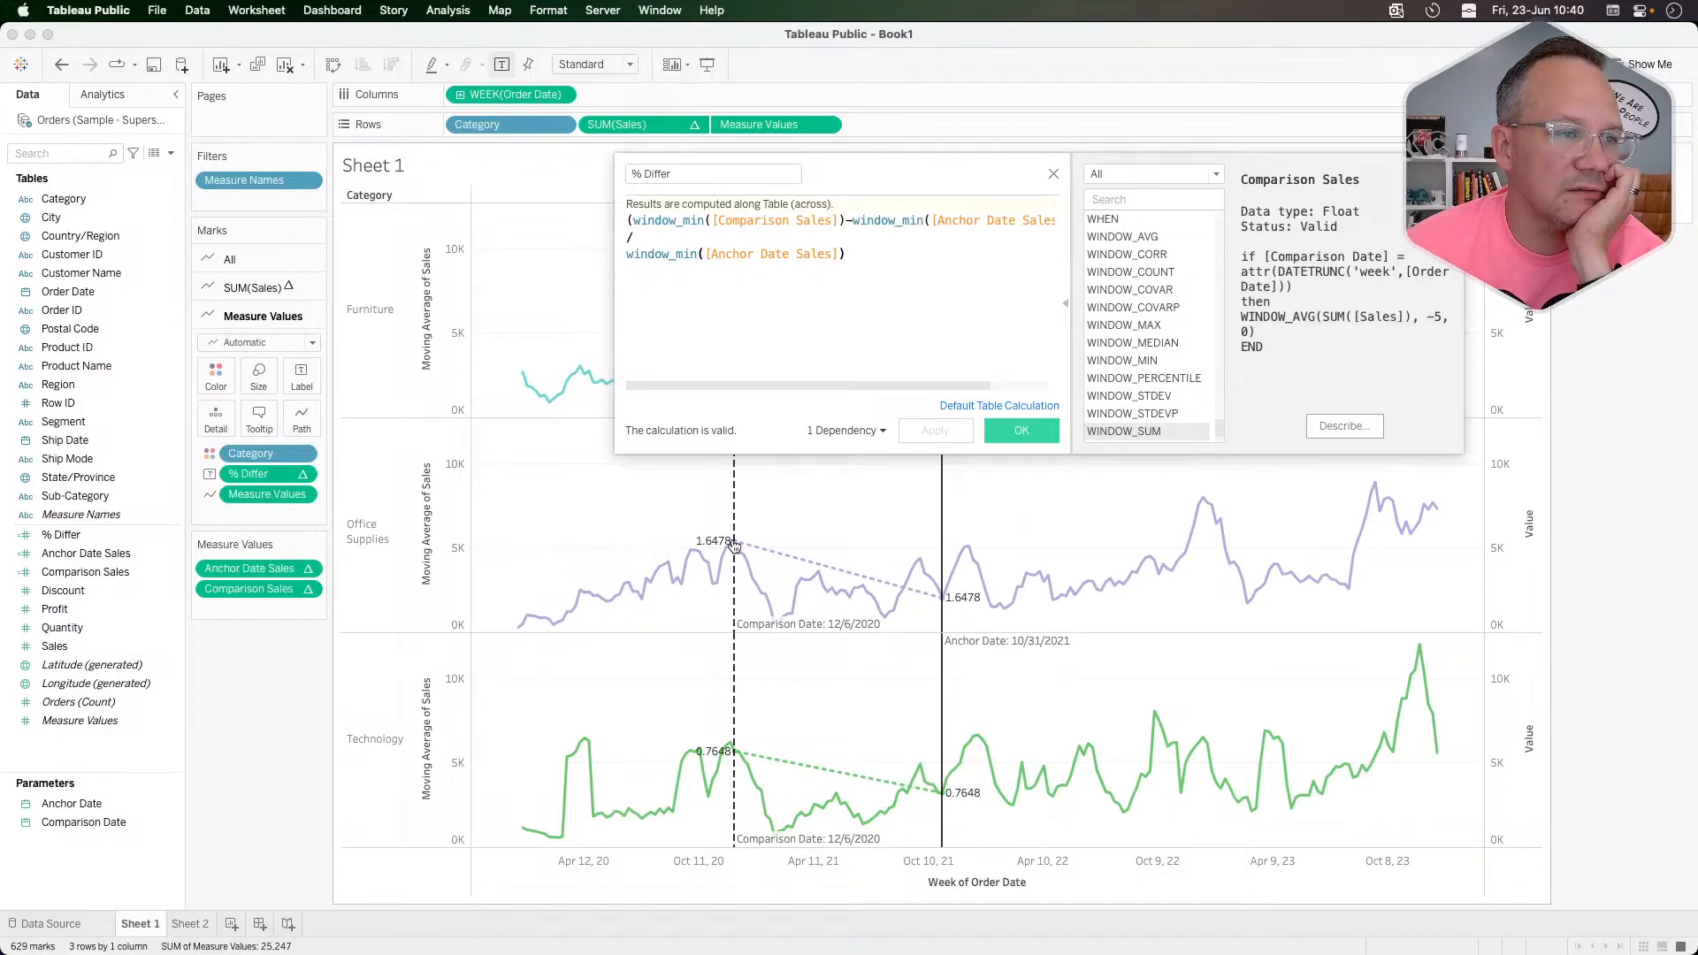
pyautogui.click(1053, 175)
# Step: Set the default number format of the % Differ field to Percentage with one decimal place
pyautogui.rightClick(53, 535)
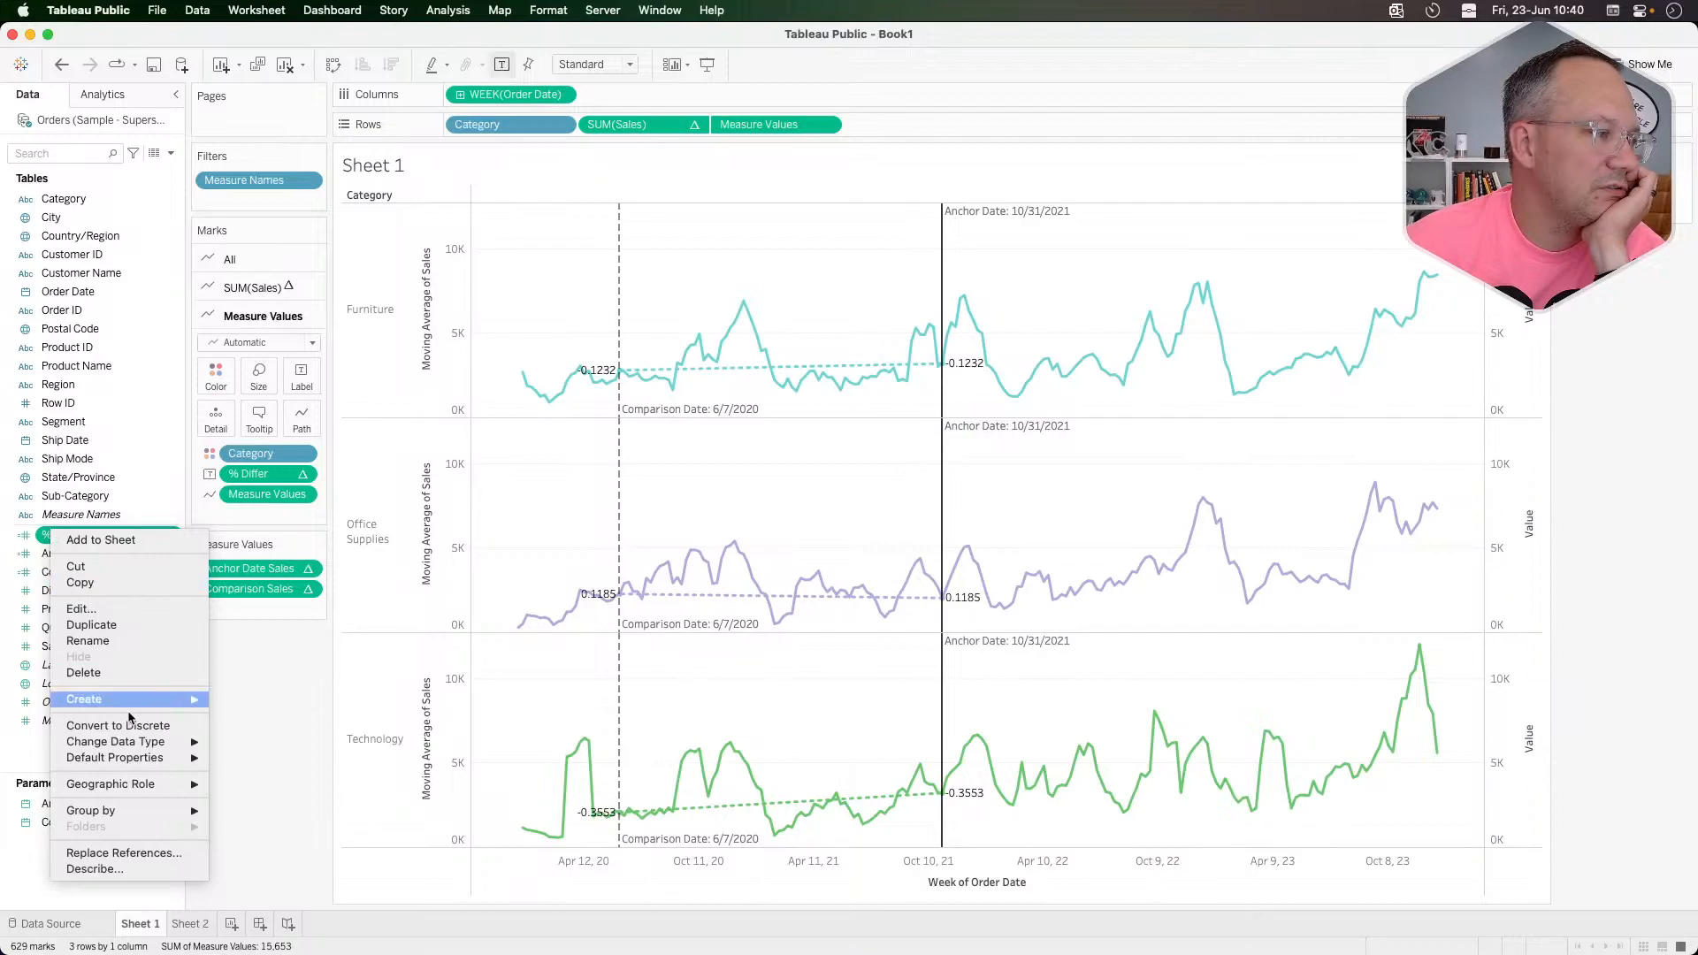
pyautogui.moveTo(147, 760)
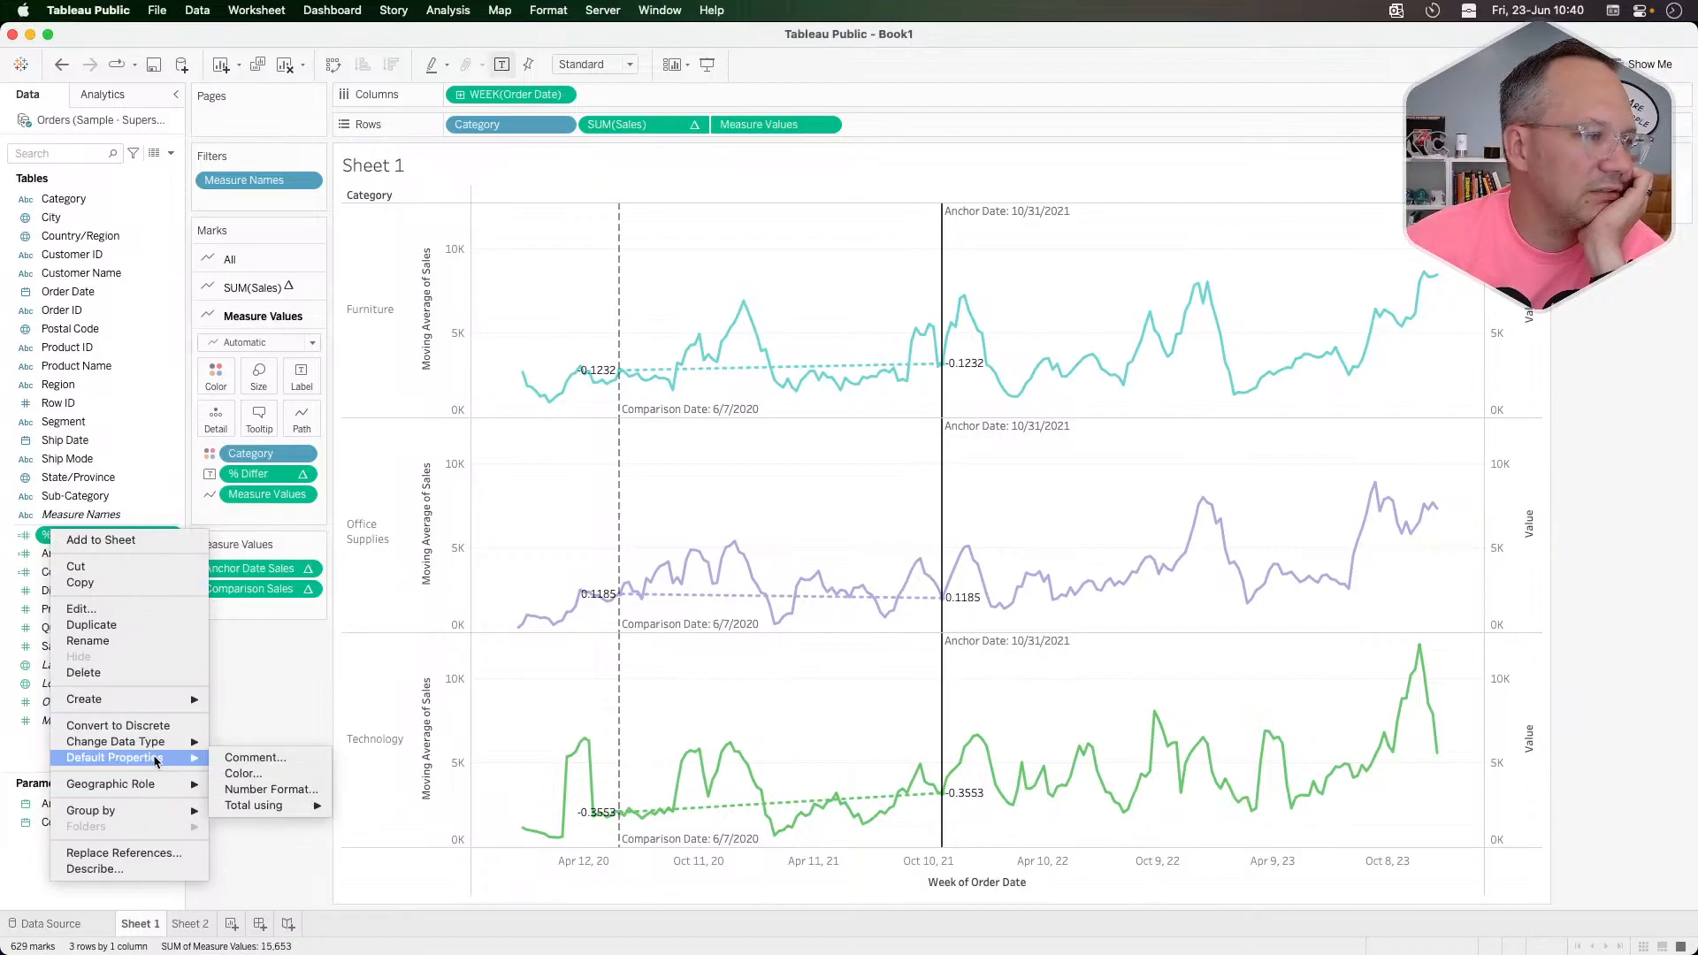
pyautogui.click(272, 790)
pyautogui.click(720, 481)
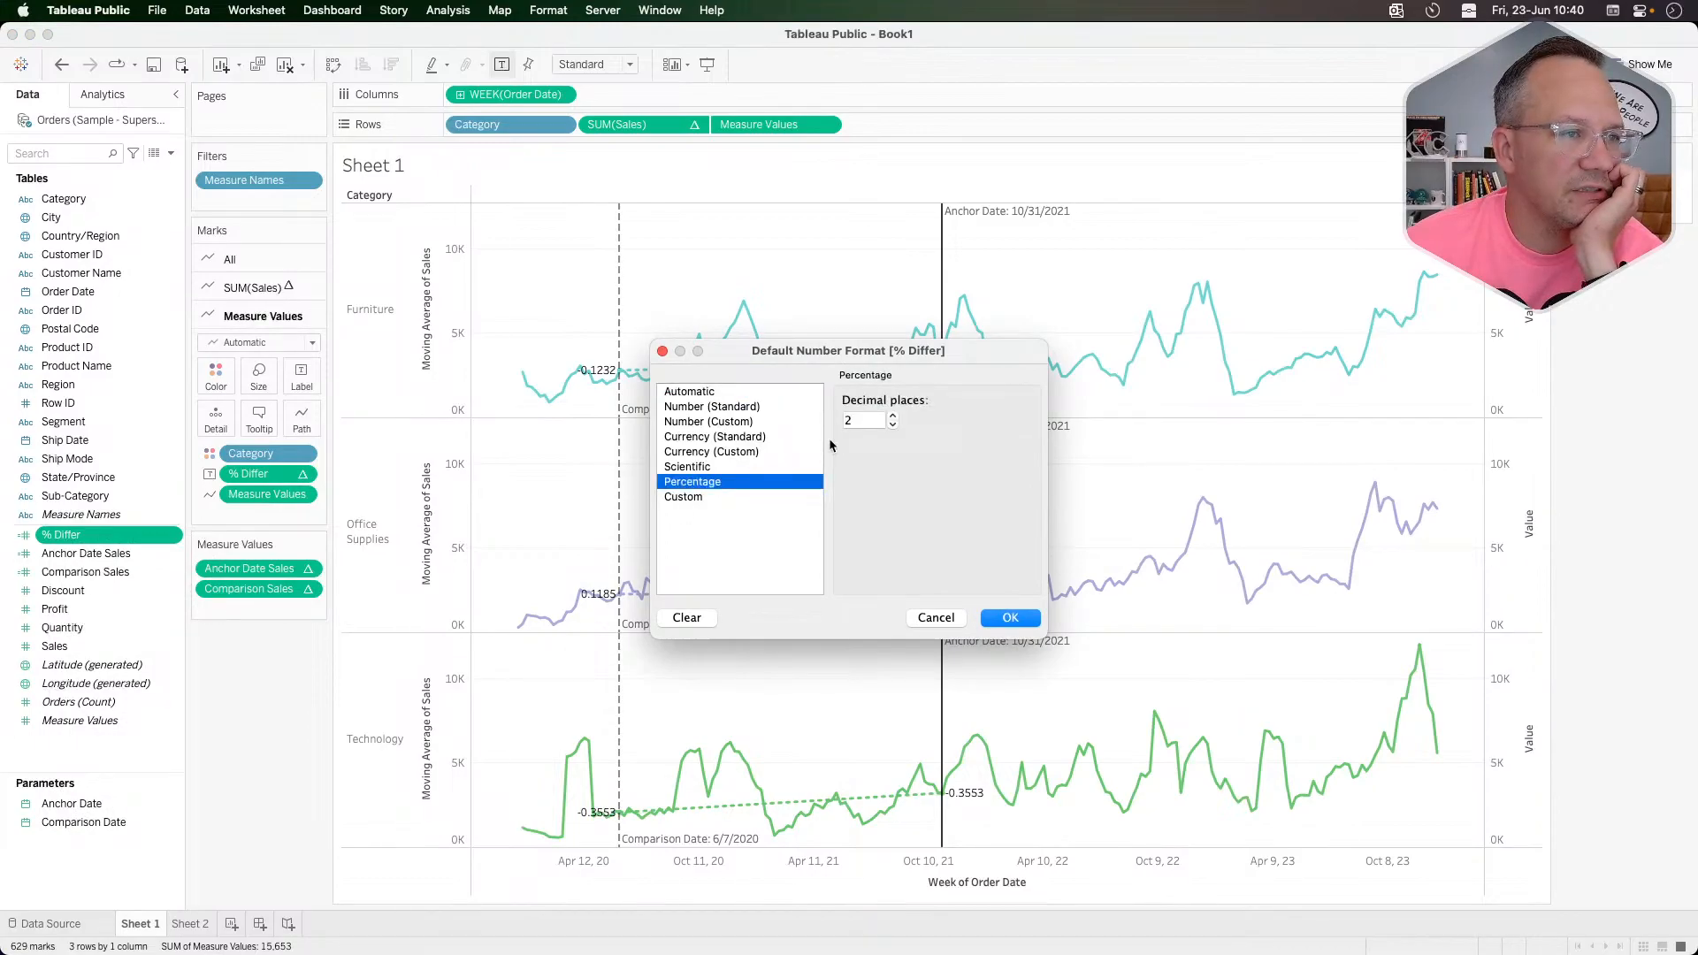
pyautogui.click(892, 427)
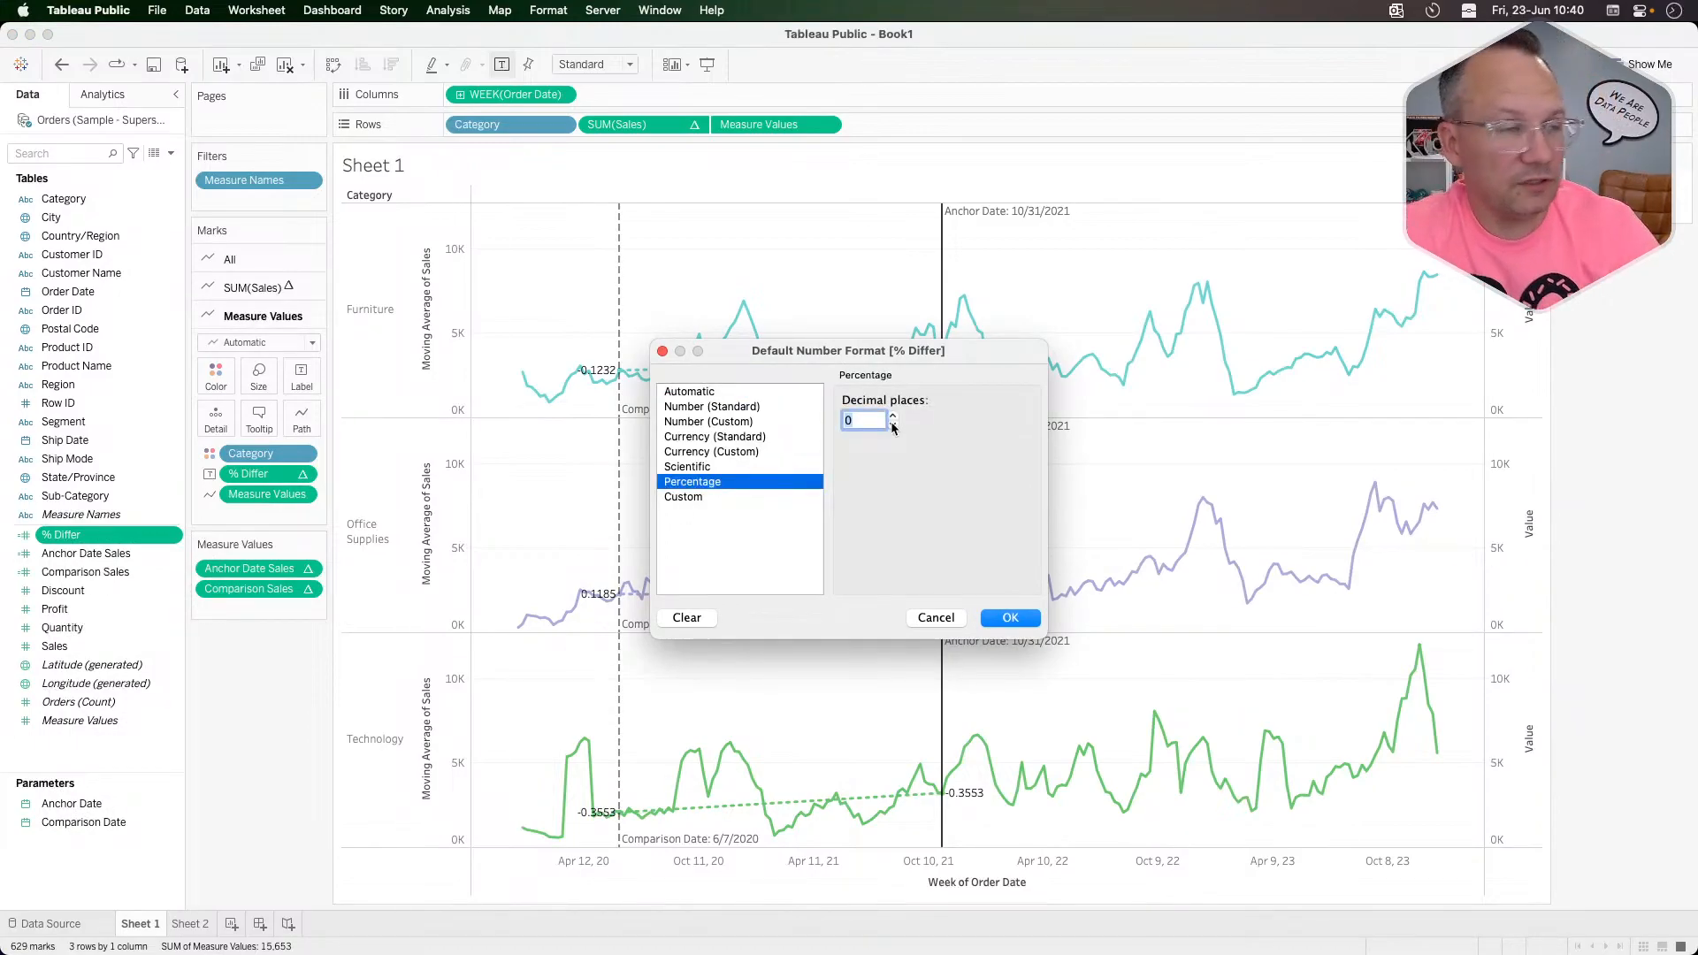
pyautogui.press('super+Tab')
pyautogui.press('super+Tab')
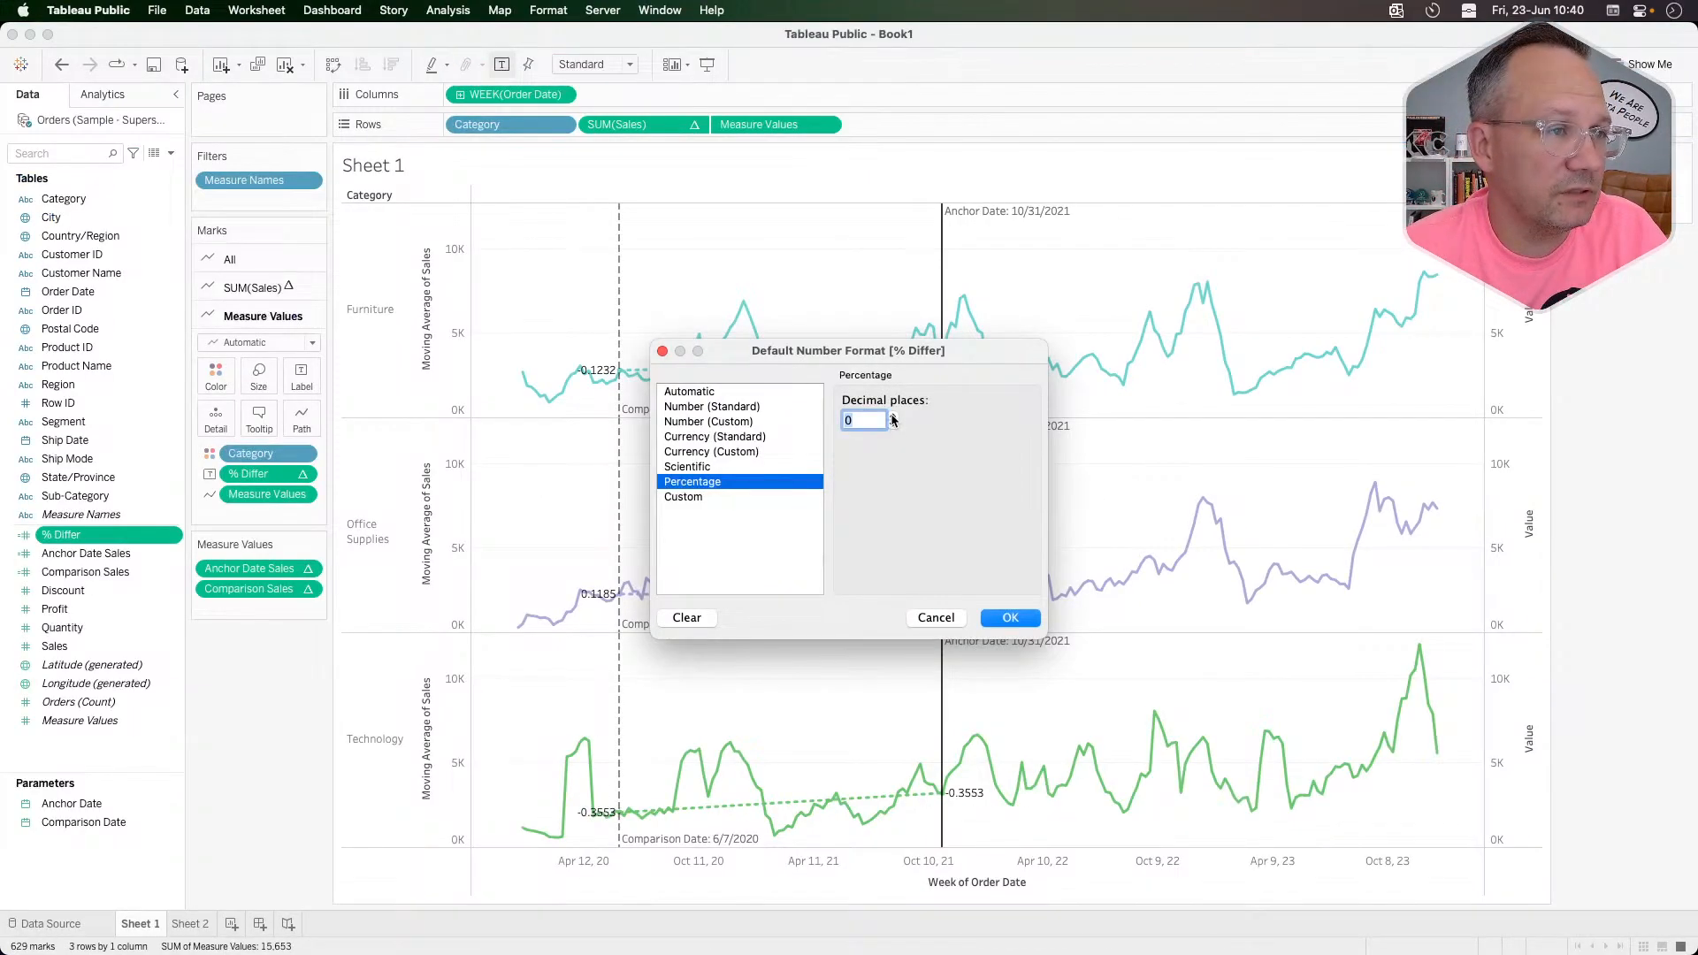
pyautogui.click(999, 620)
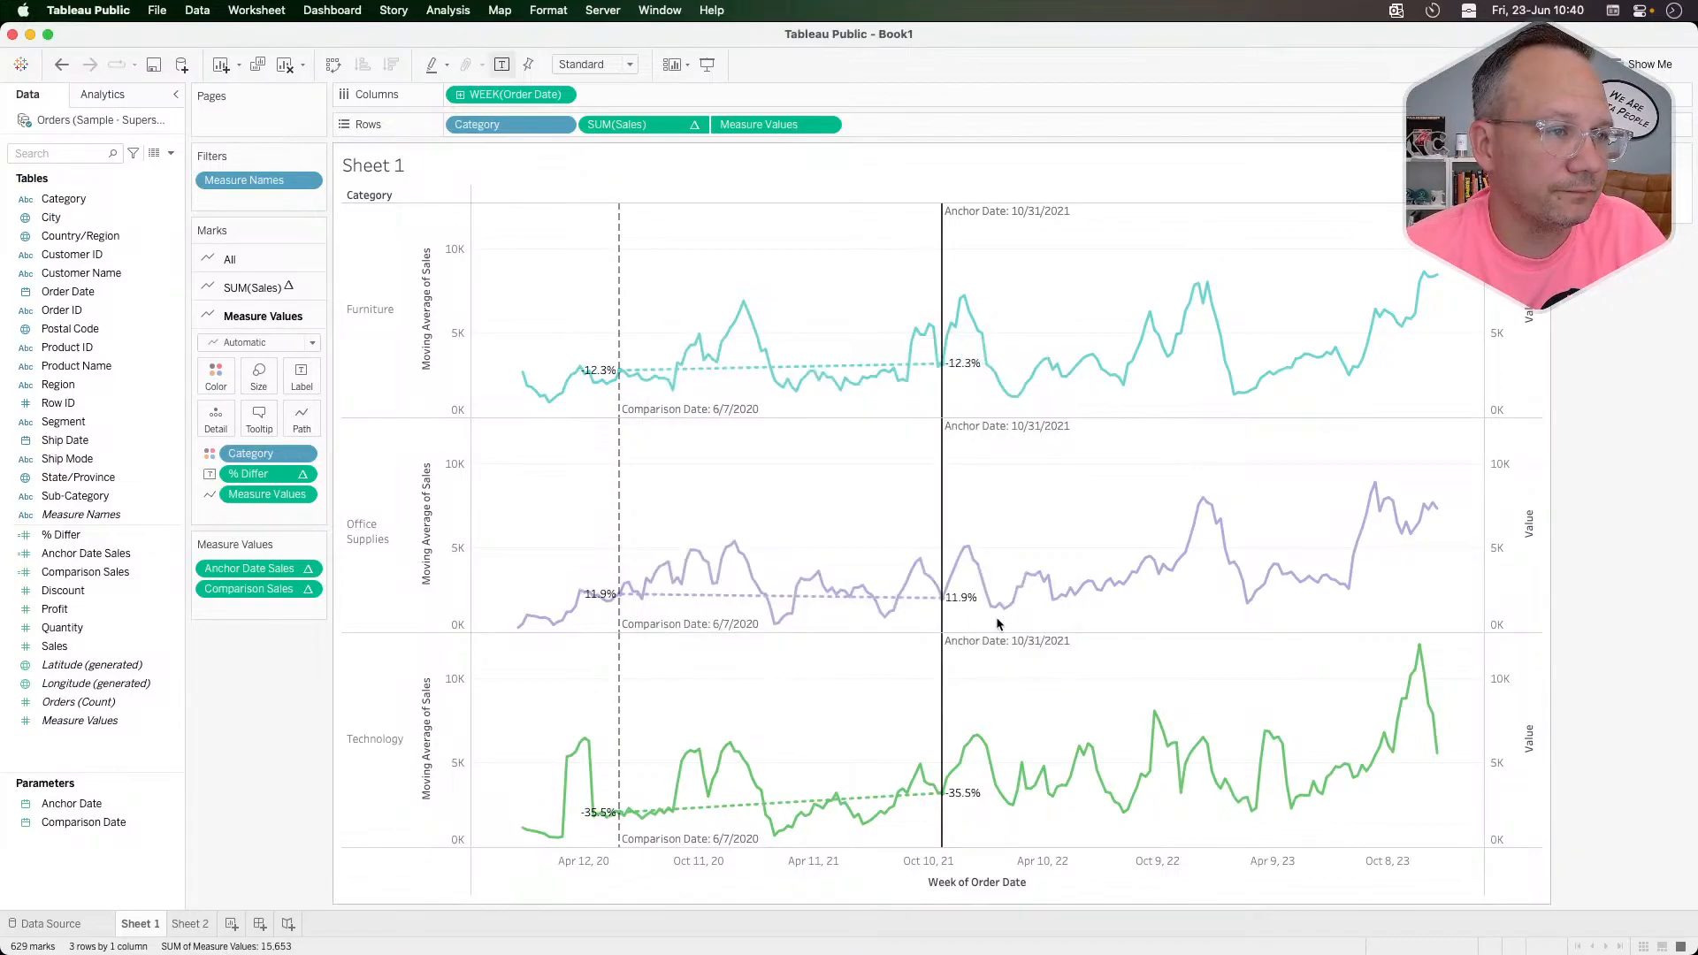
# Step: Check the labels at comparison date 10/31/2021 and switch to Chrome to examine the reference chart at comparison week 12/20/2020
pyautogui.click(946, 607)
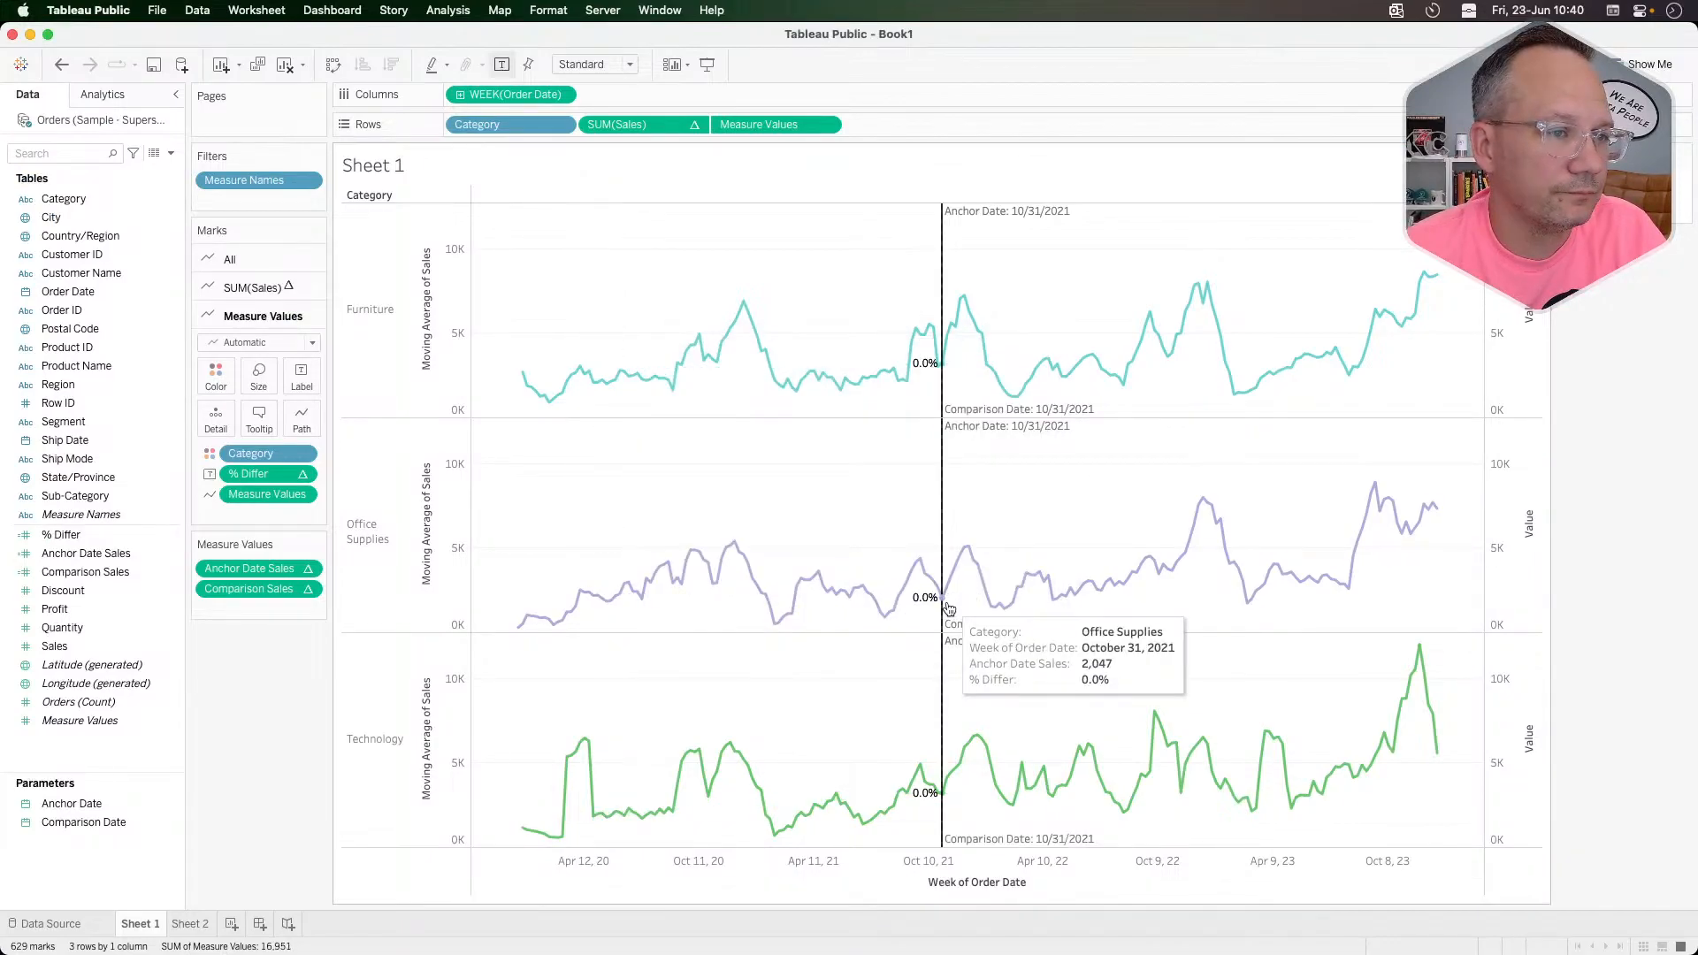
pyautogui.press('super+Tab')
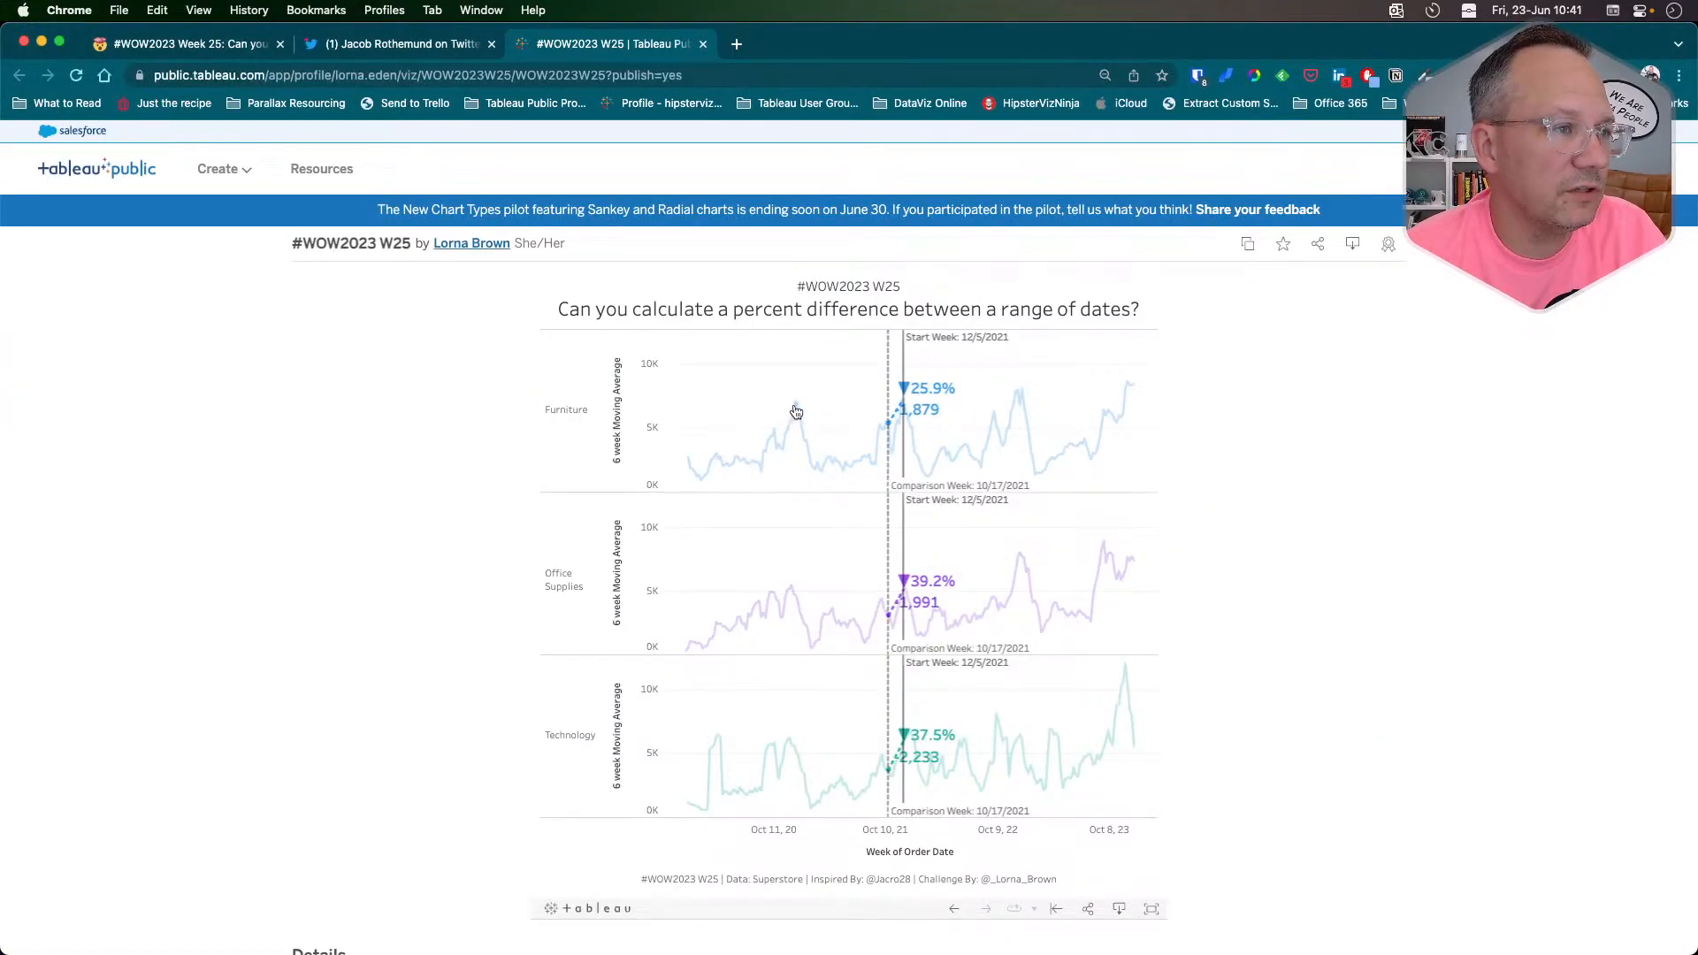
pyautogui.click(793, 409)
pyautogui.click(795, 408)
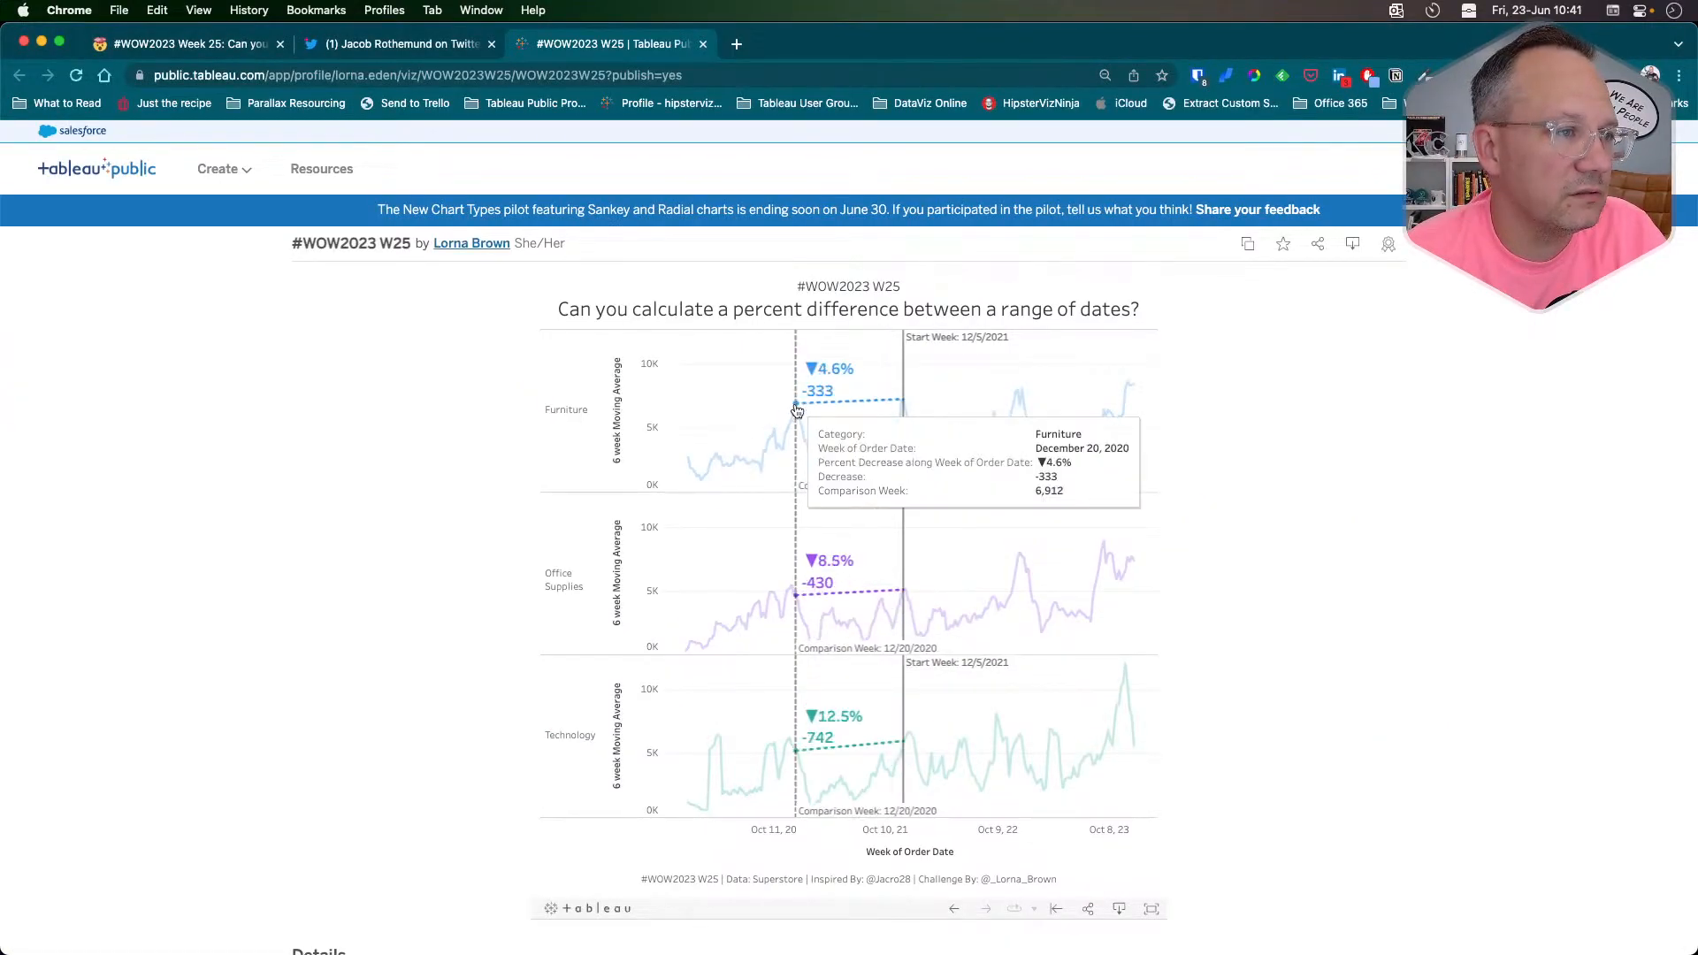
pyautogui.moveTo(795, 406)
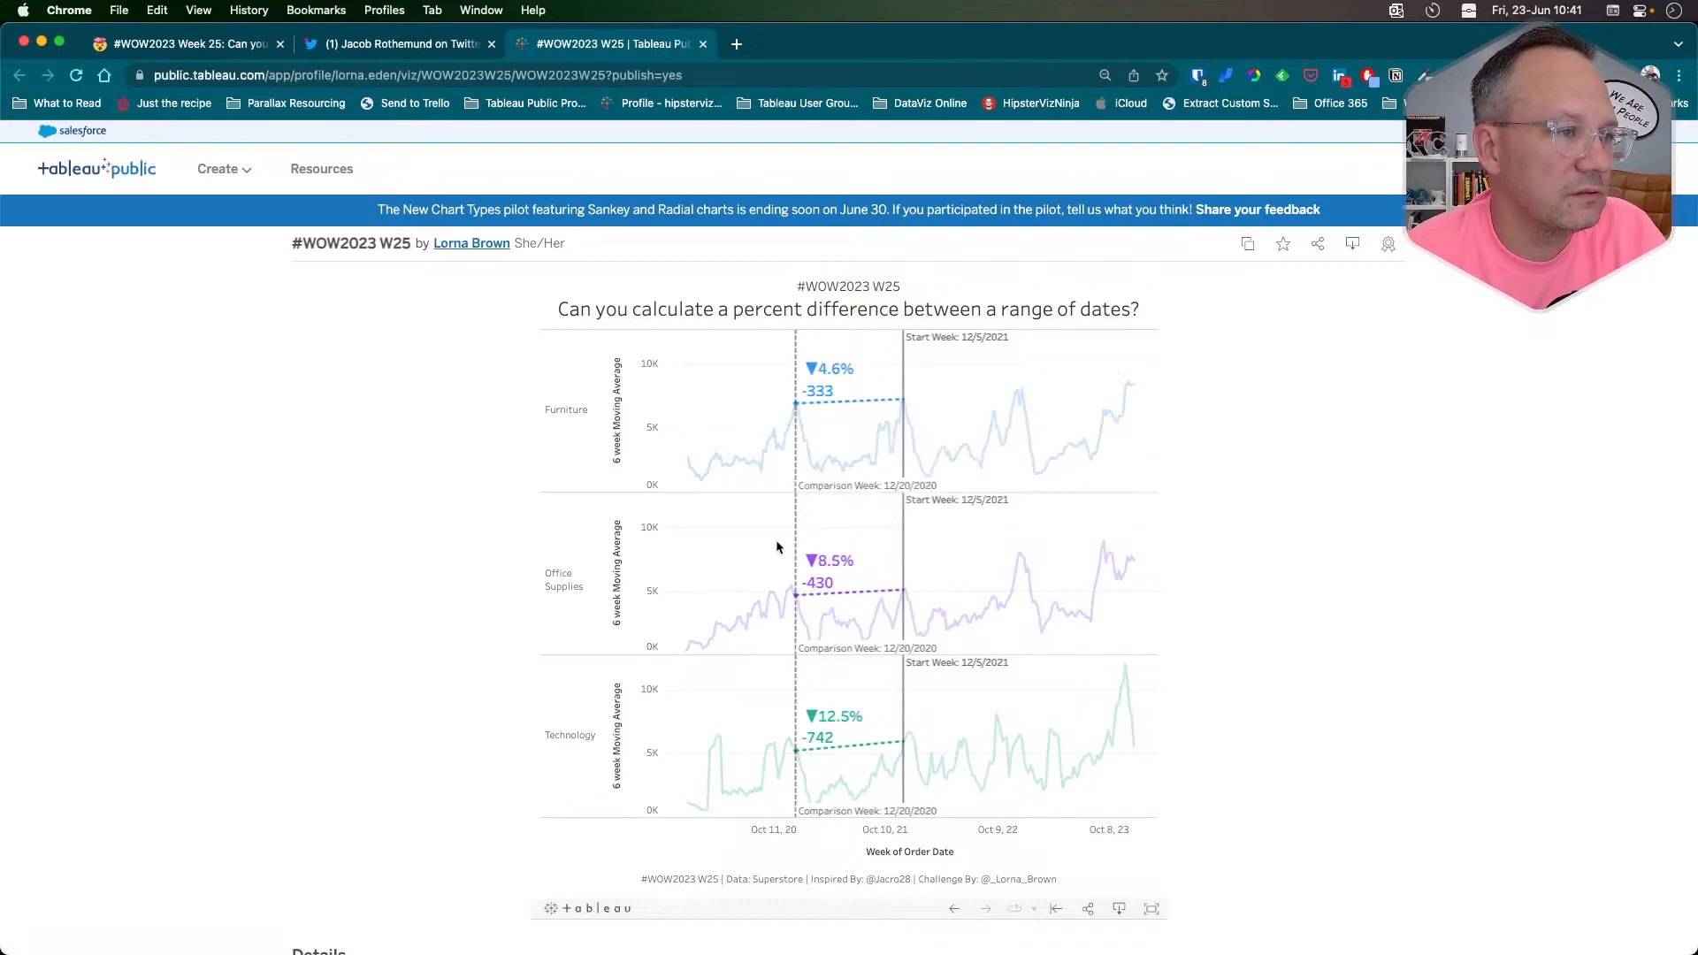
# Step: Compare the Tableau chart's percent difference labels with the reference chart in Chrome at comparison date 12/6/2020
pyautogui.press('super+Tab')
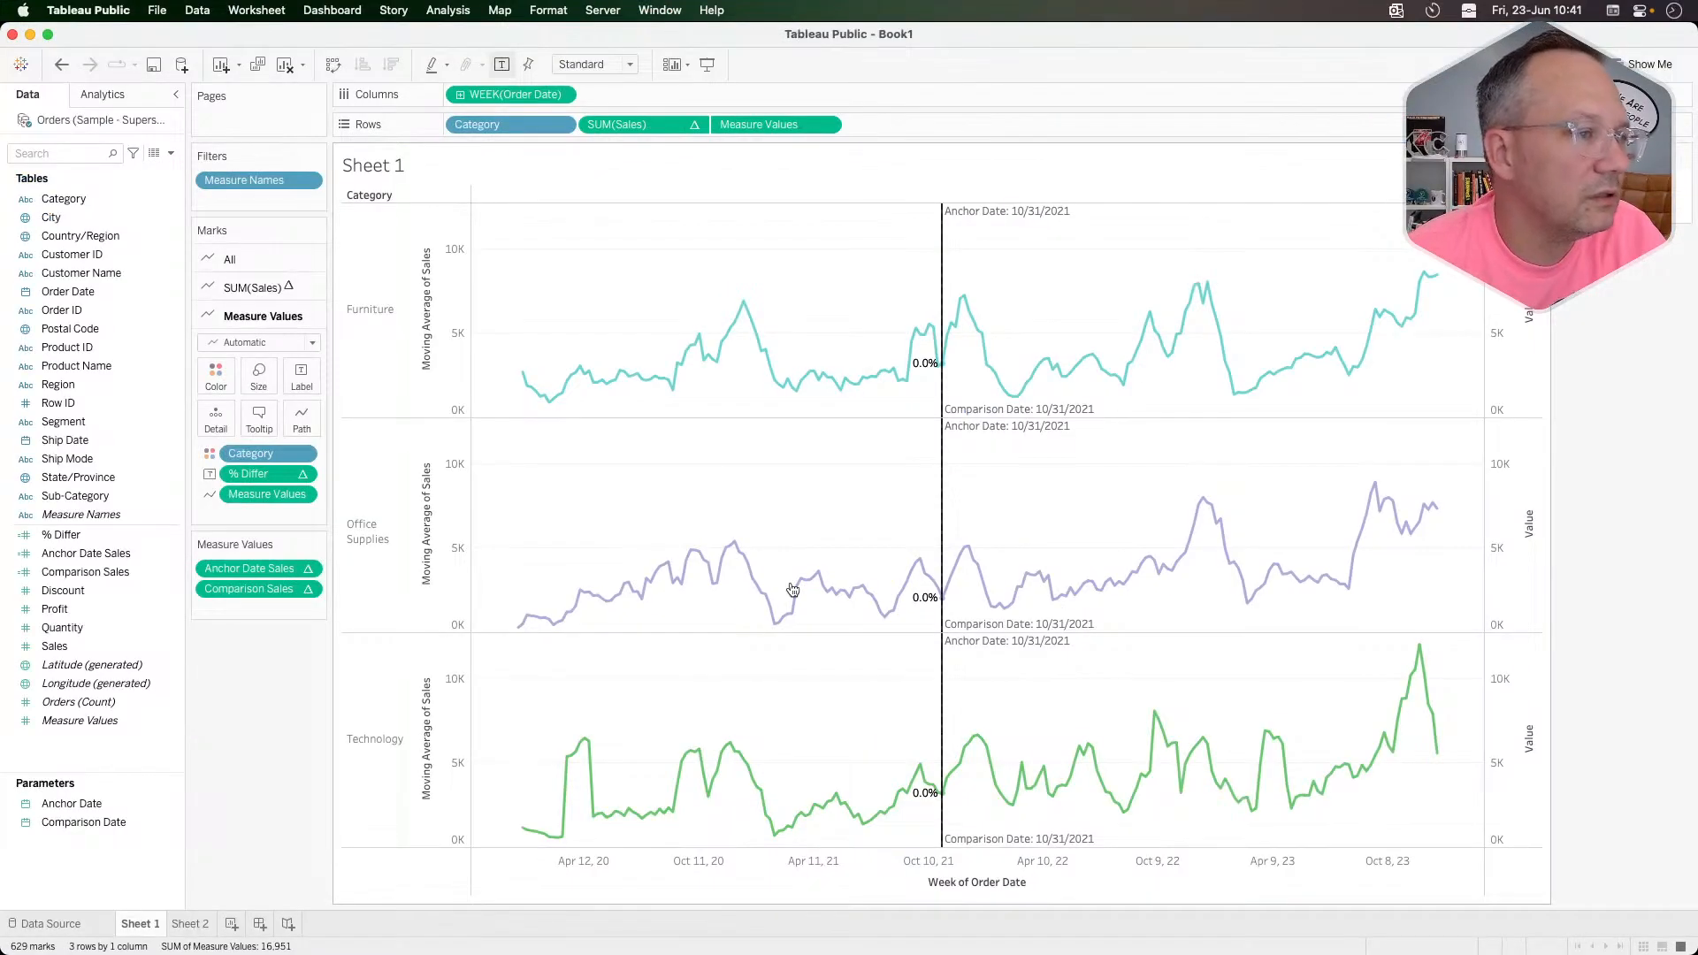
pyautogui.moveTo(742, 547)
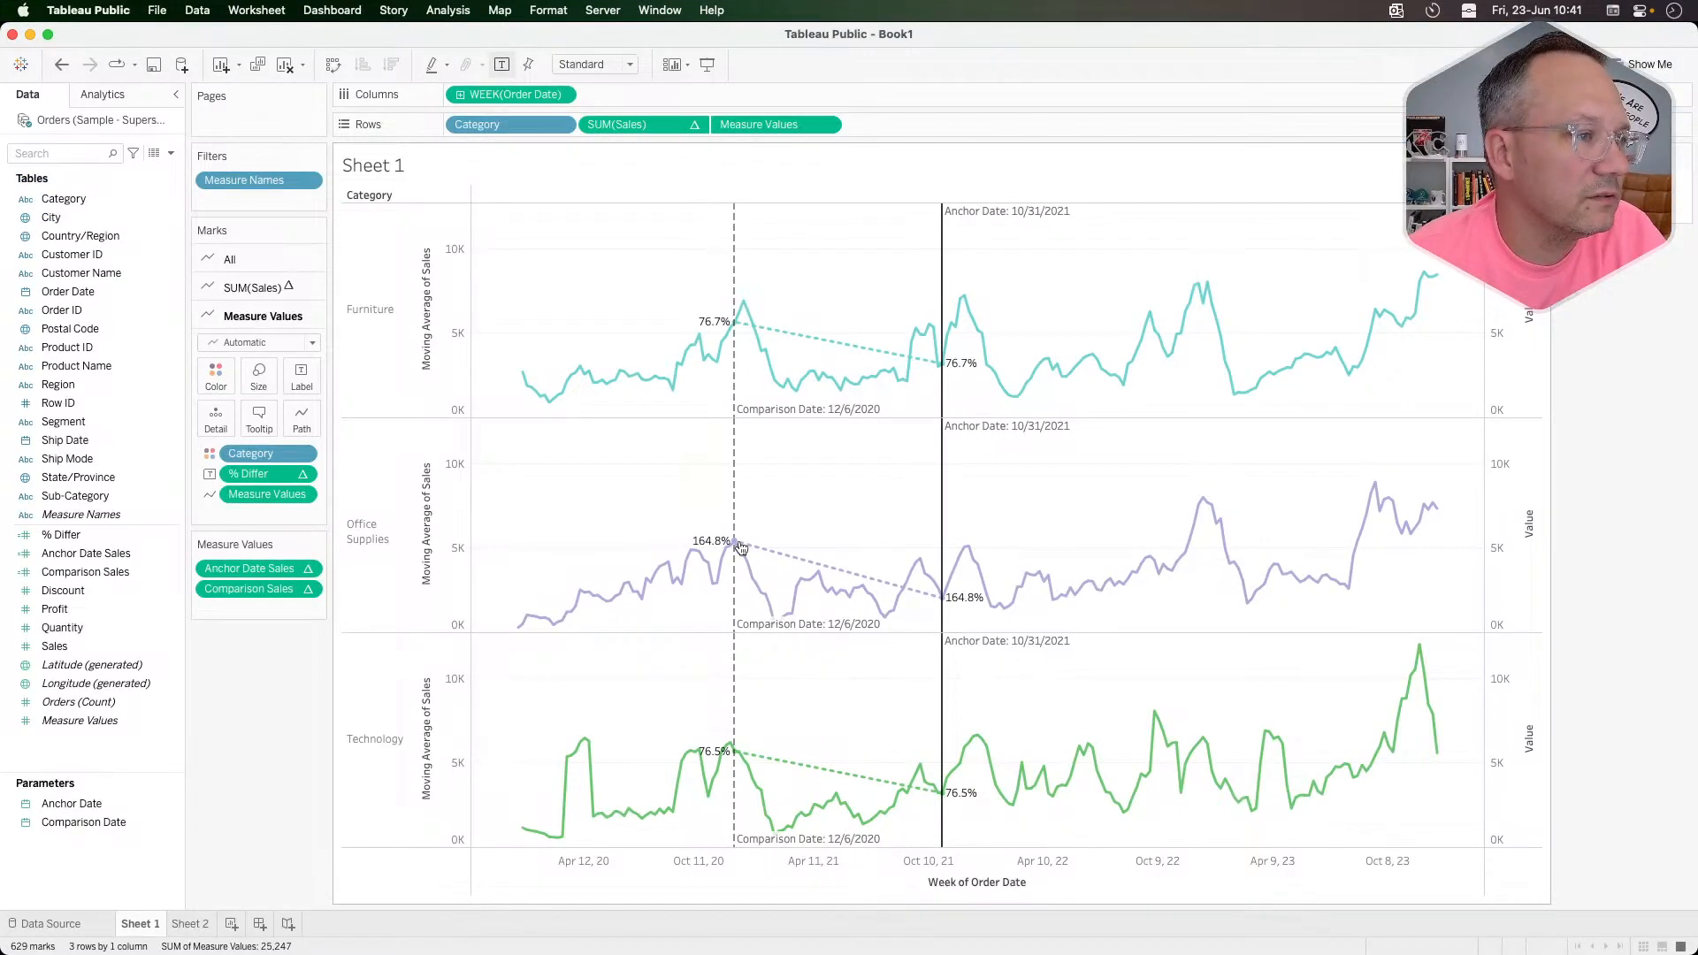
pyautogui.press('super+Tab')
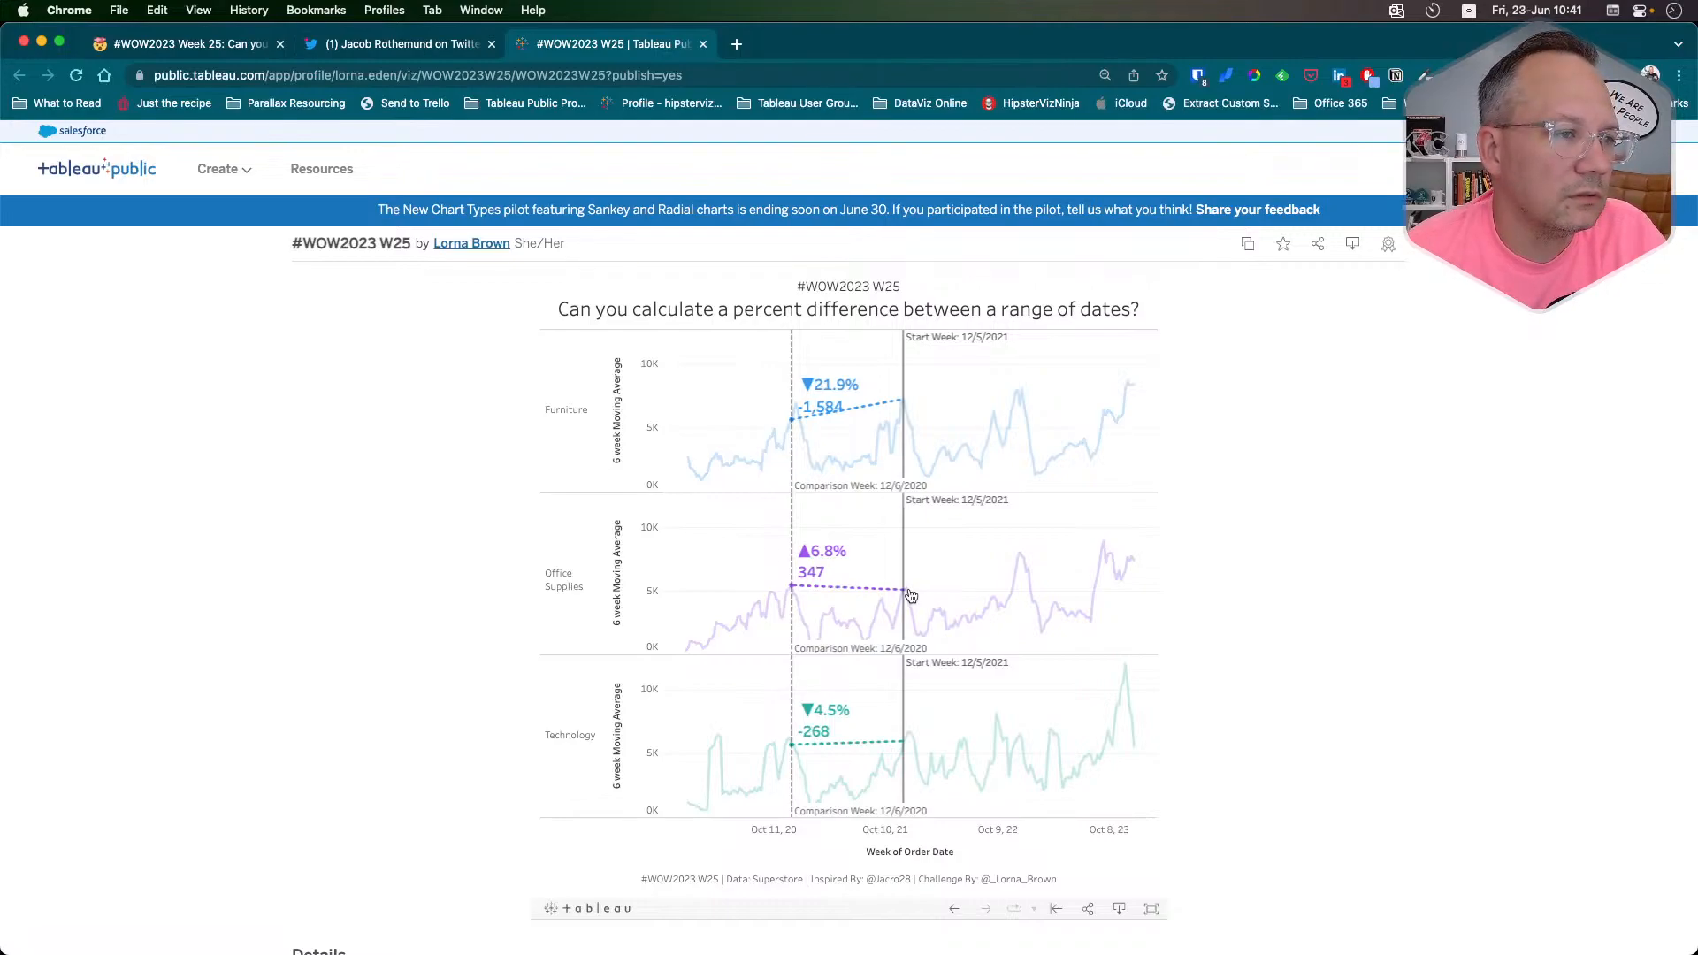
pyautogui.moveTo(909, 592)
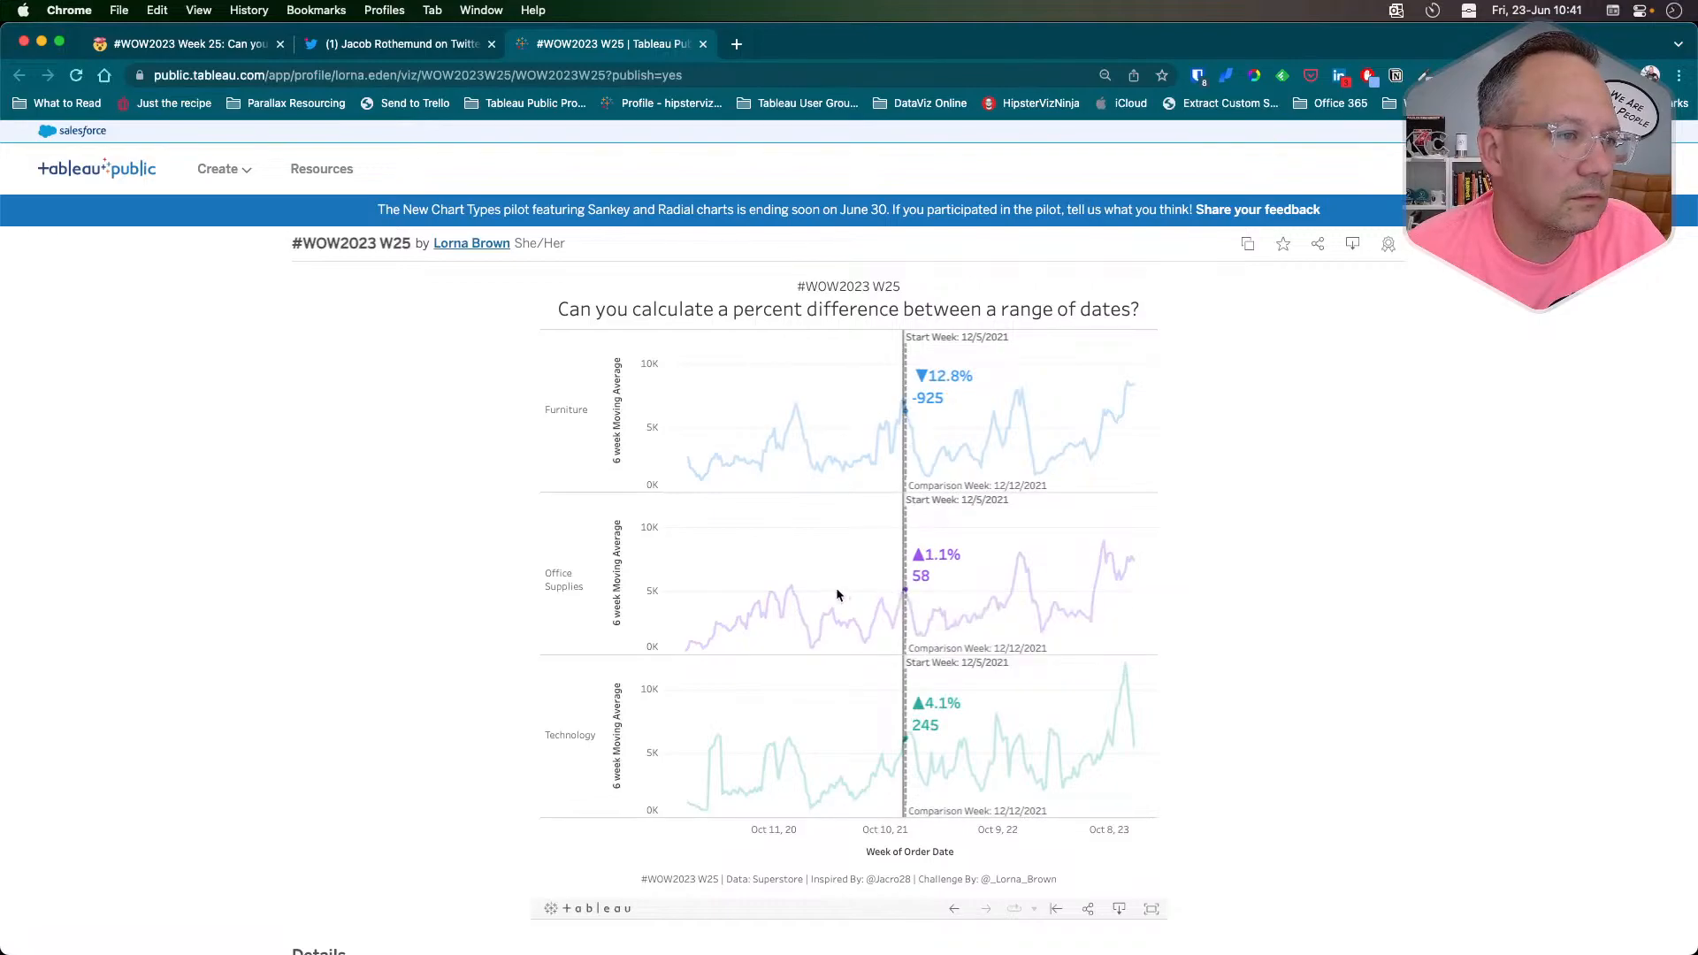
pyautogui.moveTo(791, 588)
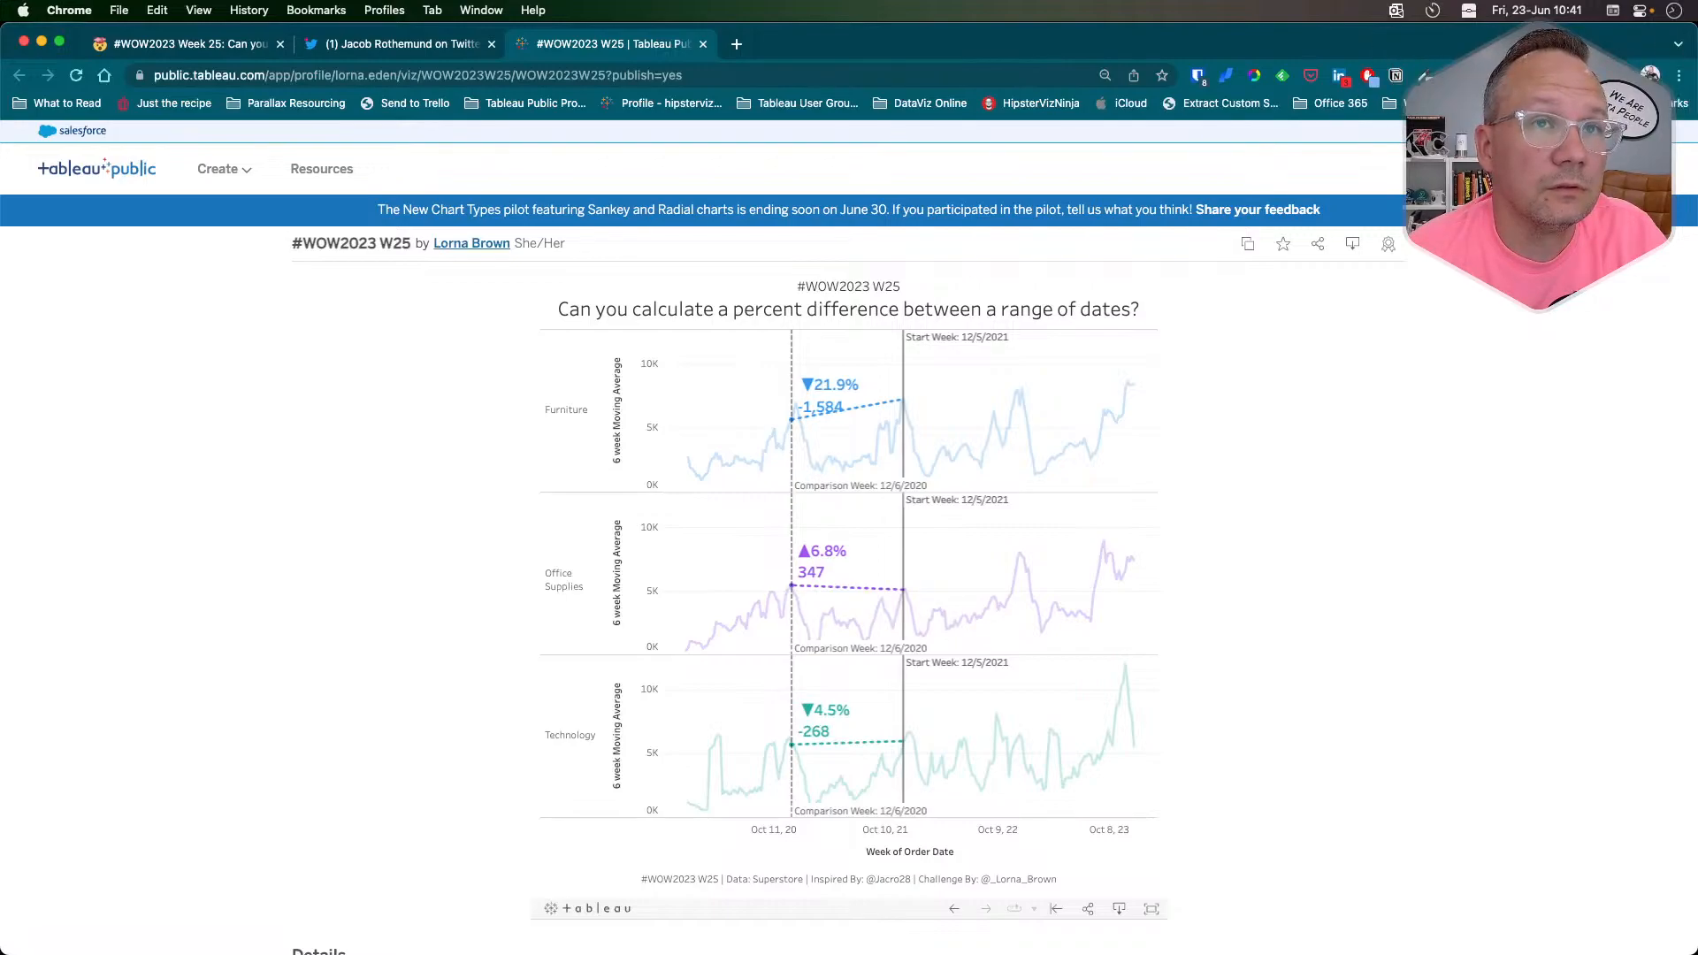
pyautogui.click(1640, 12)
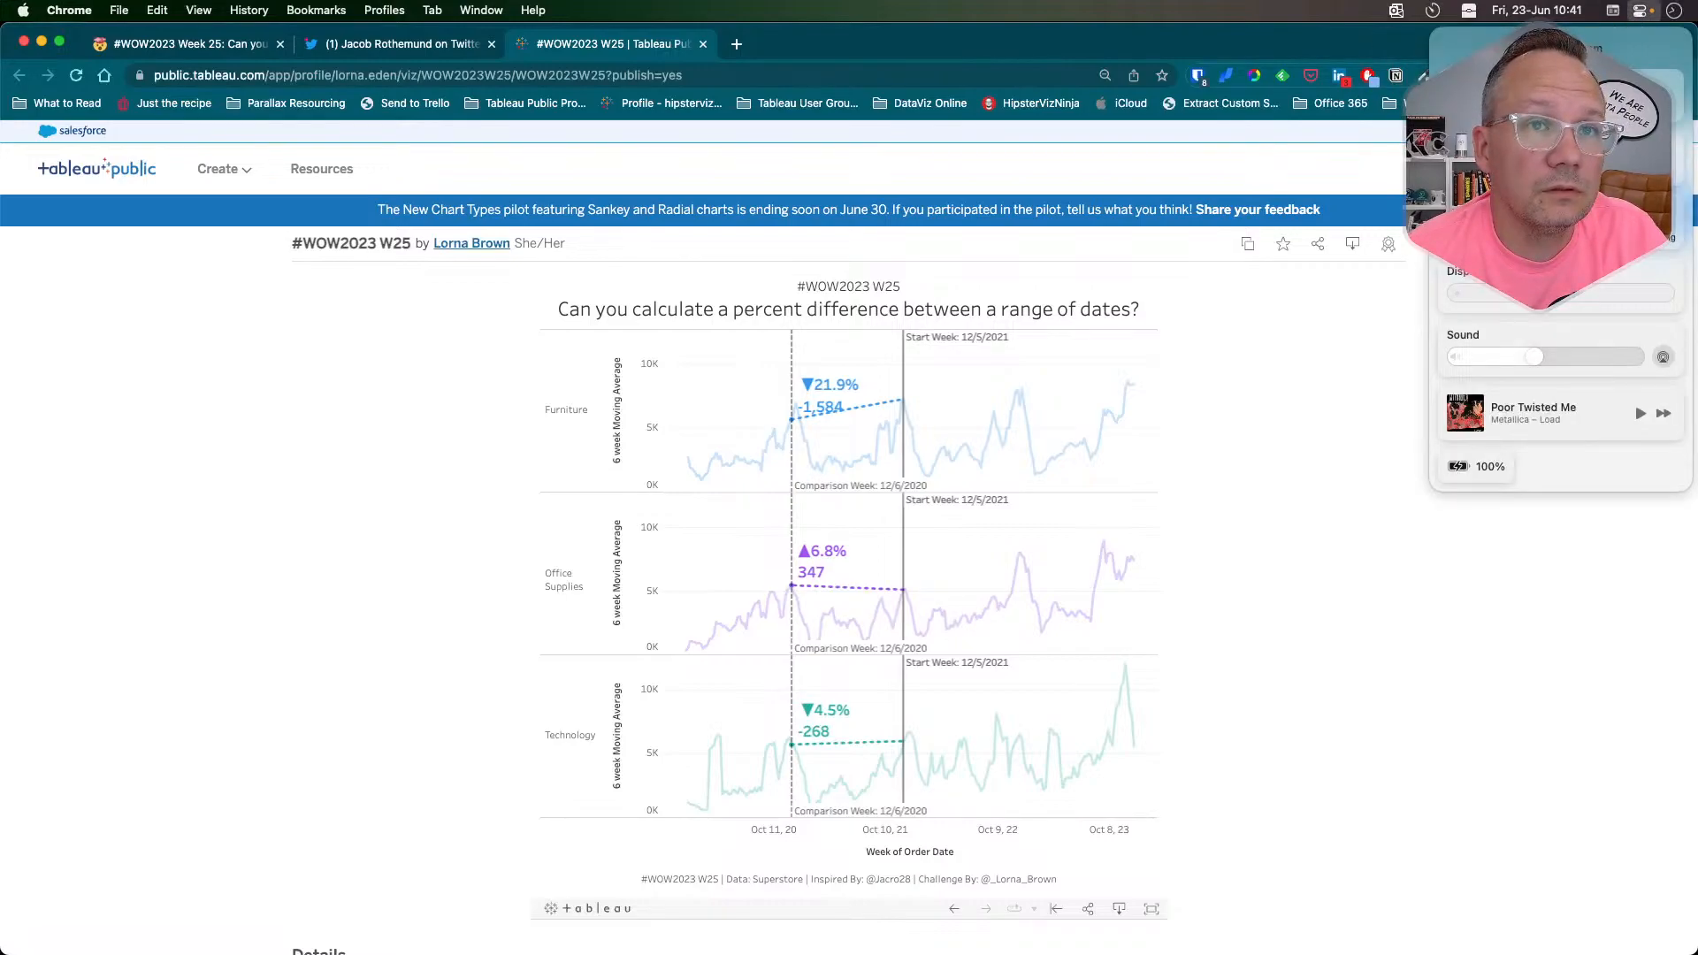
pyautogui.click(1623, 99)
pyautogui.click(1504, 89)
pyautogui.click(1487, 458)
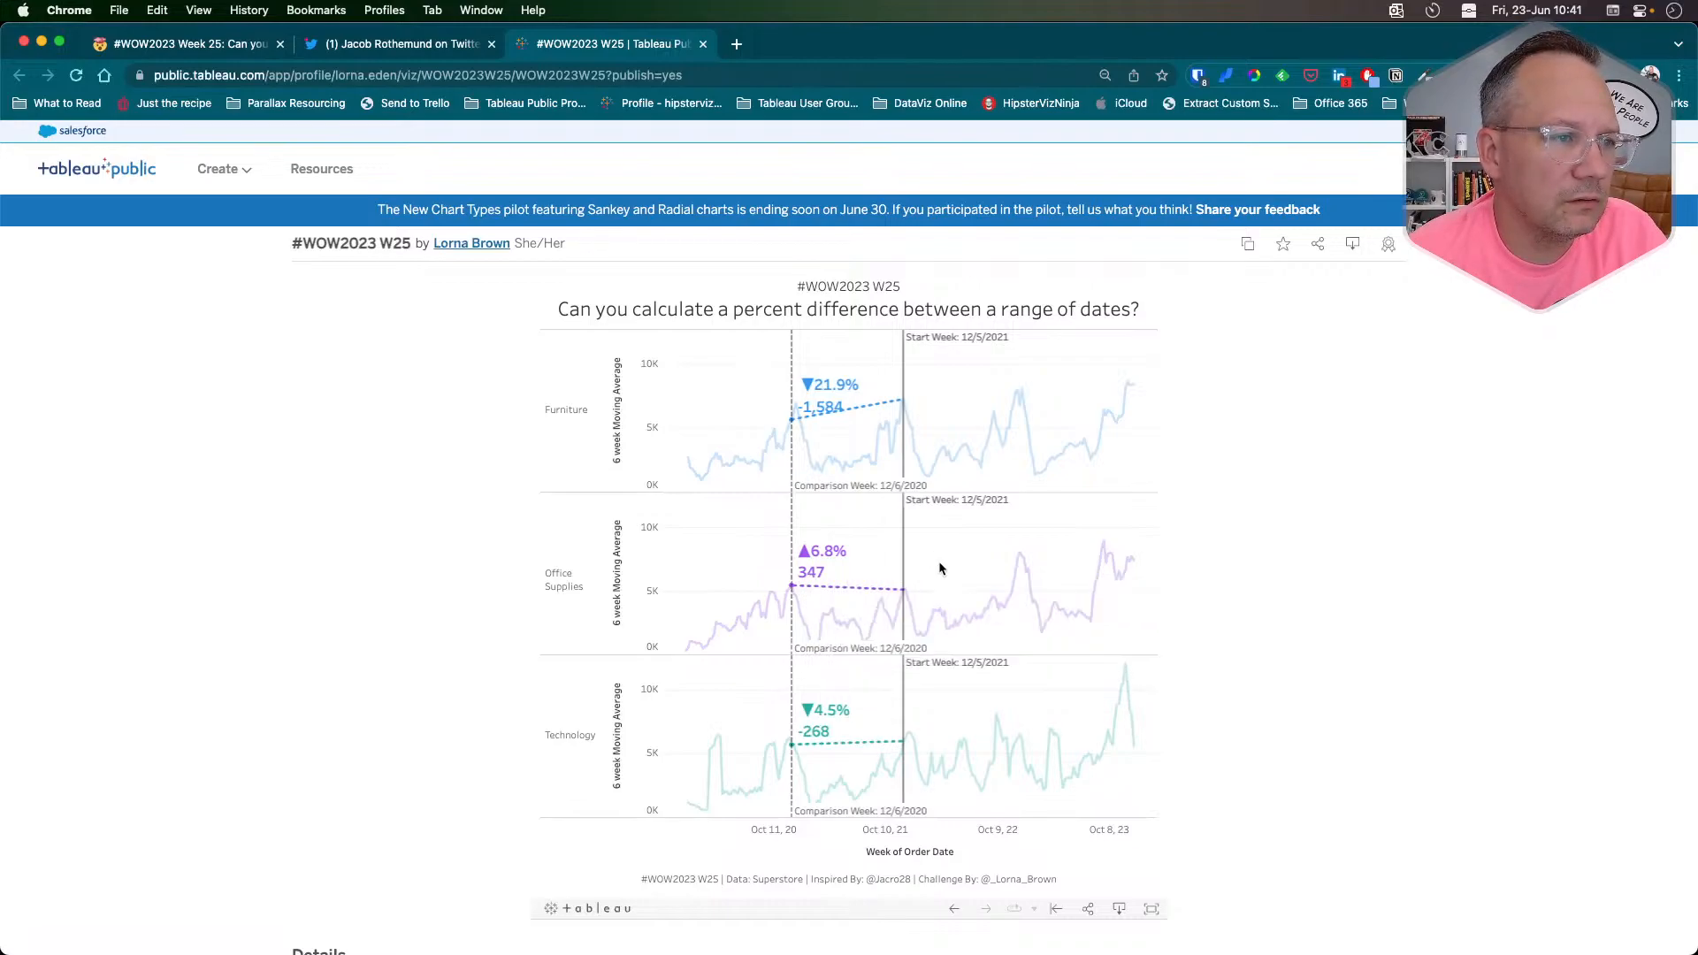
# Step: Examine the reference chart's percent difference labels at comparison week 12/12/2021
pyautogui.click(909, 592)
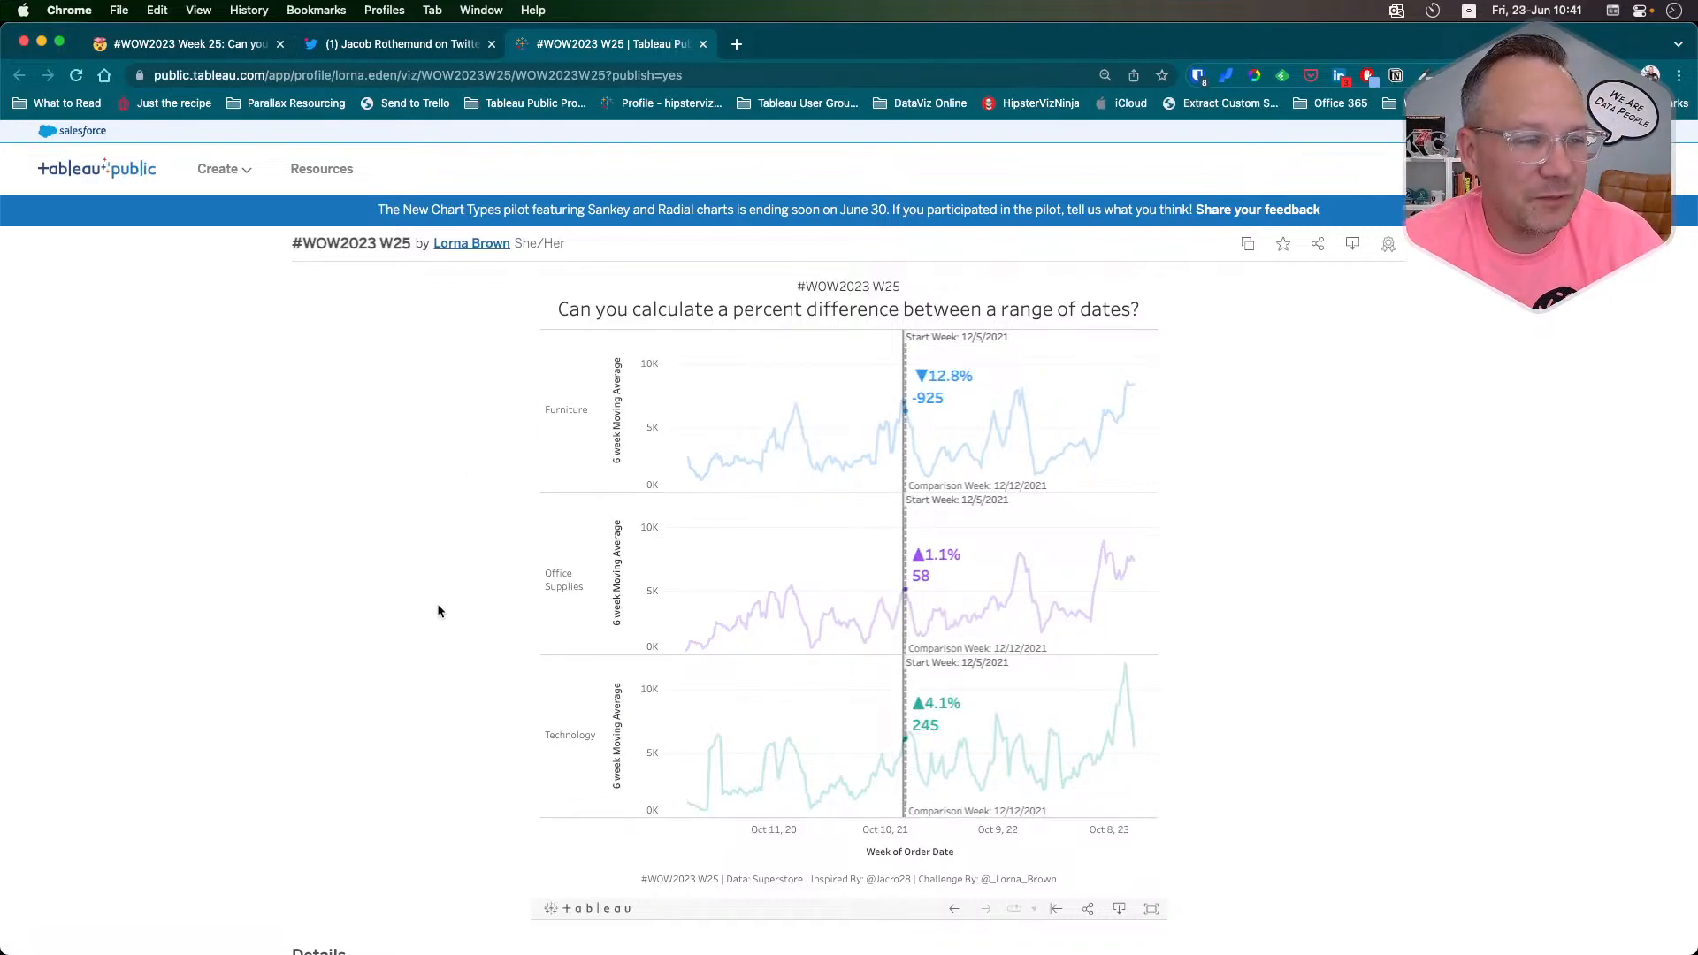
# Step: Switch to Tableau and set the anchor date to 12/12/2021 from the Office Supplies line
pyautogui.press('super+Tab')
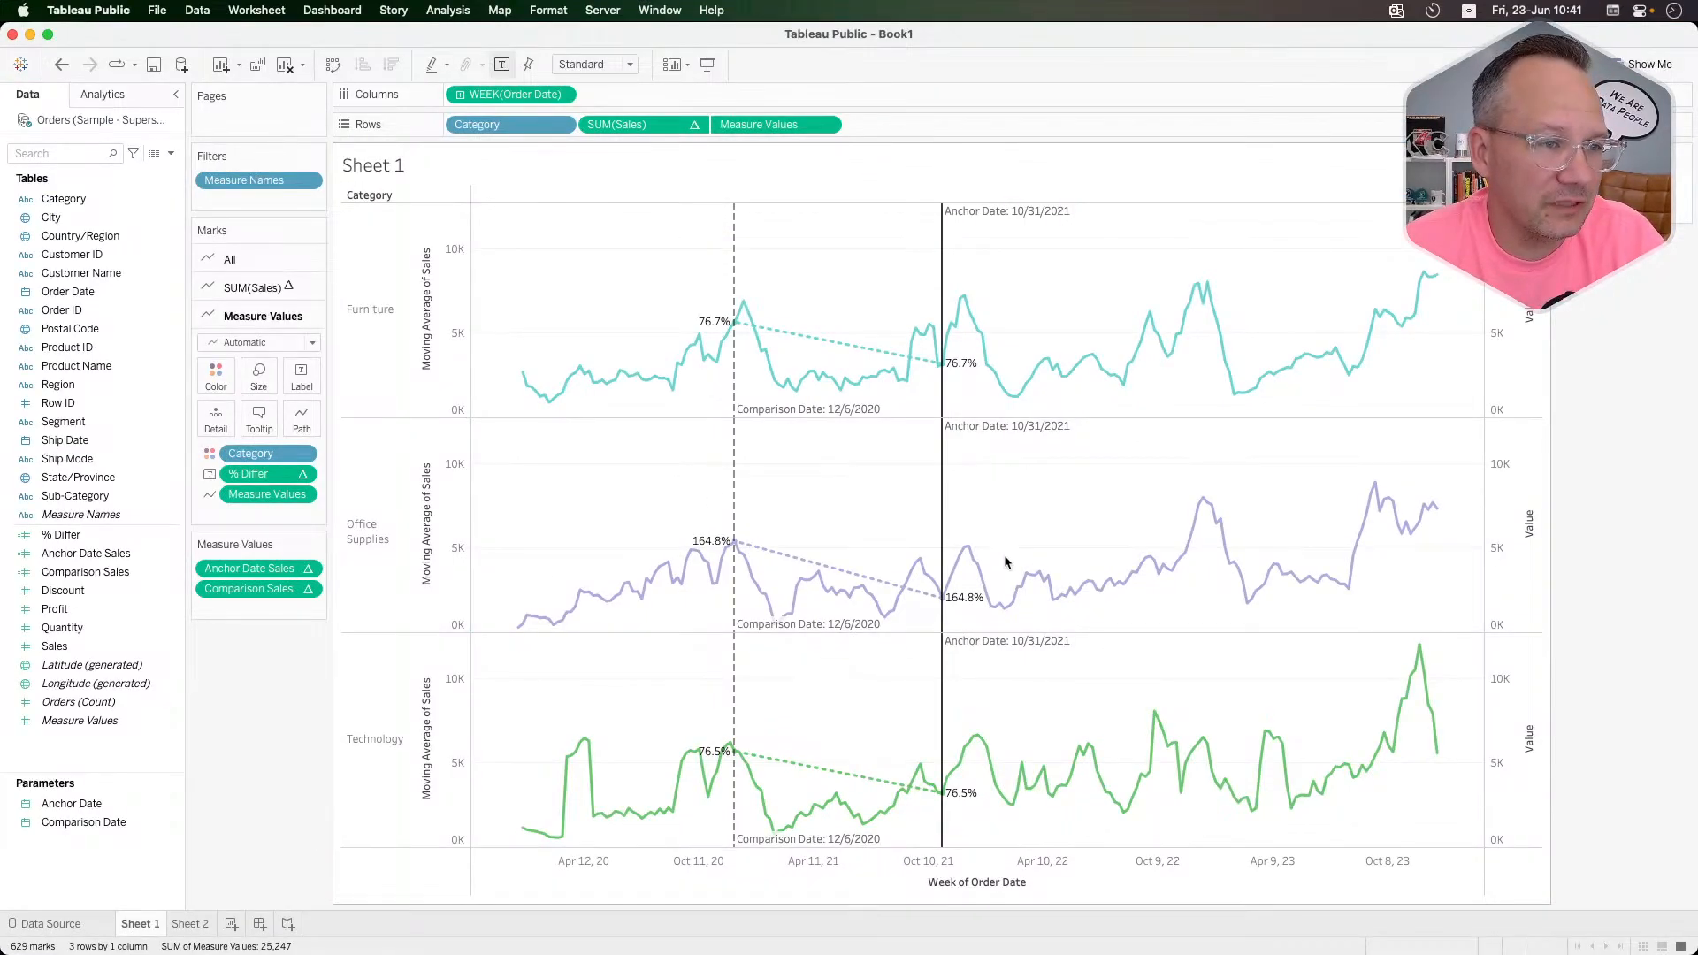
pyautogui.click(996, 608)
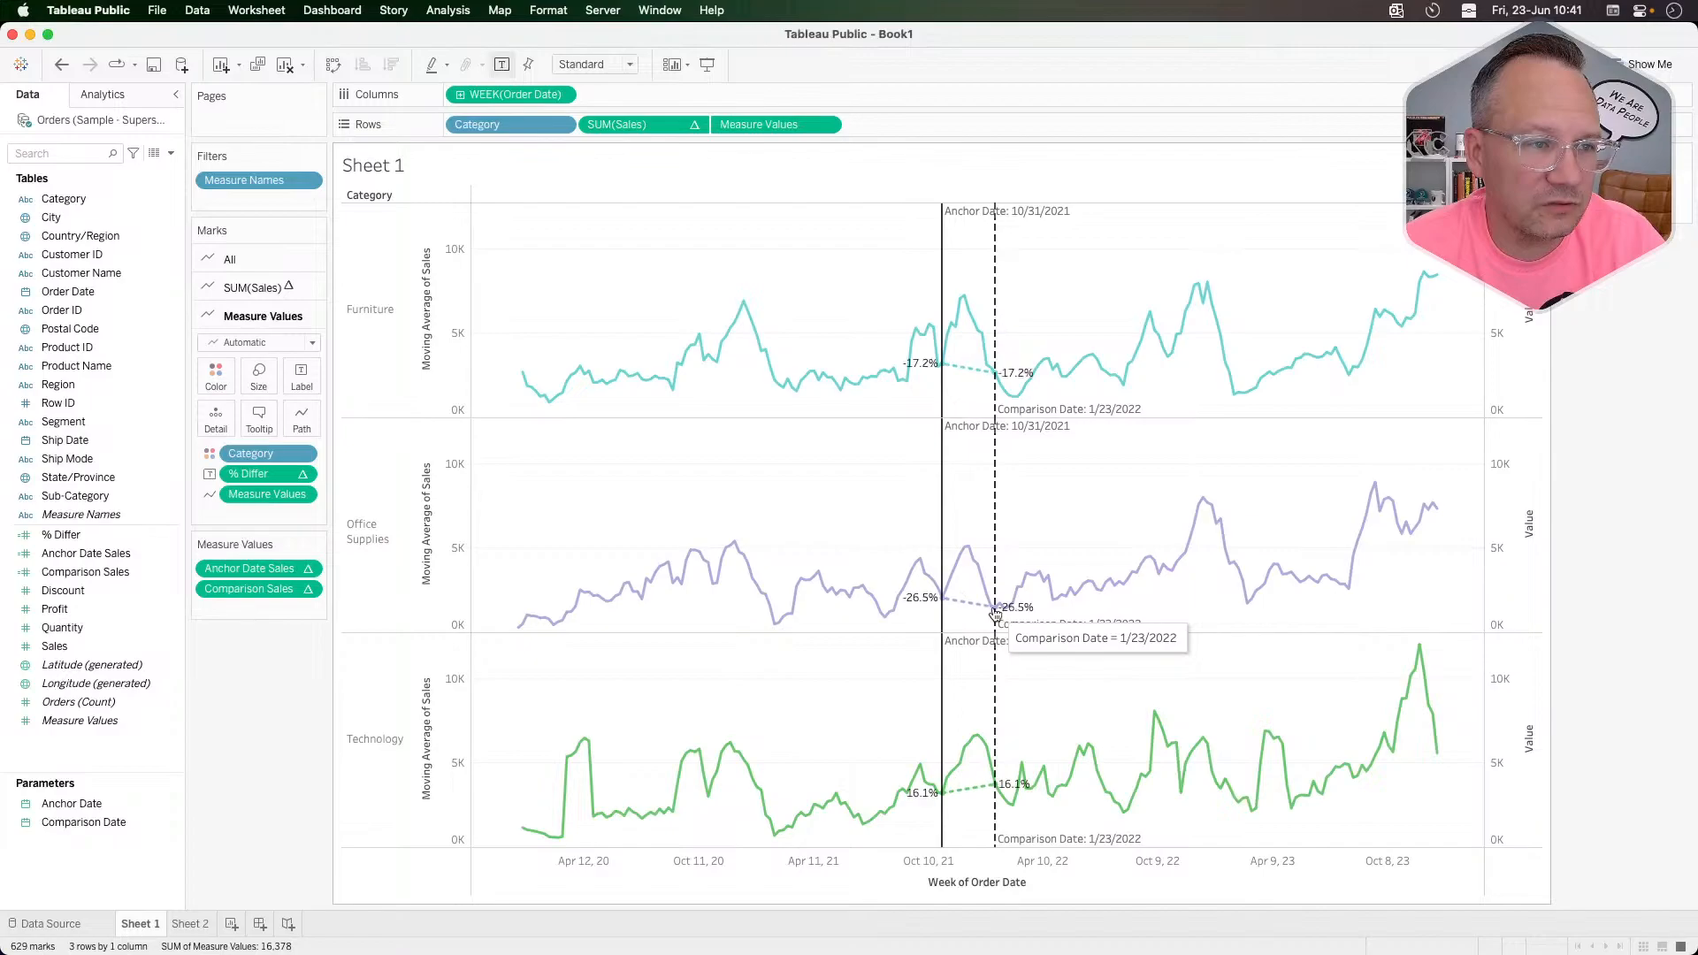
pyautogui.click(986, 604)
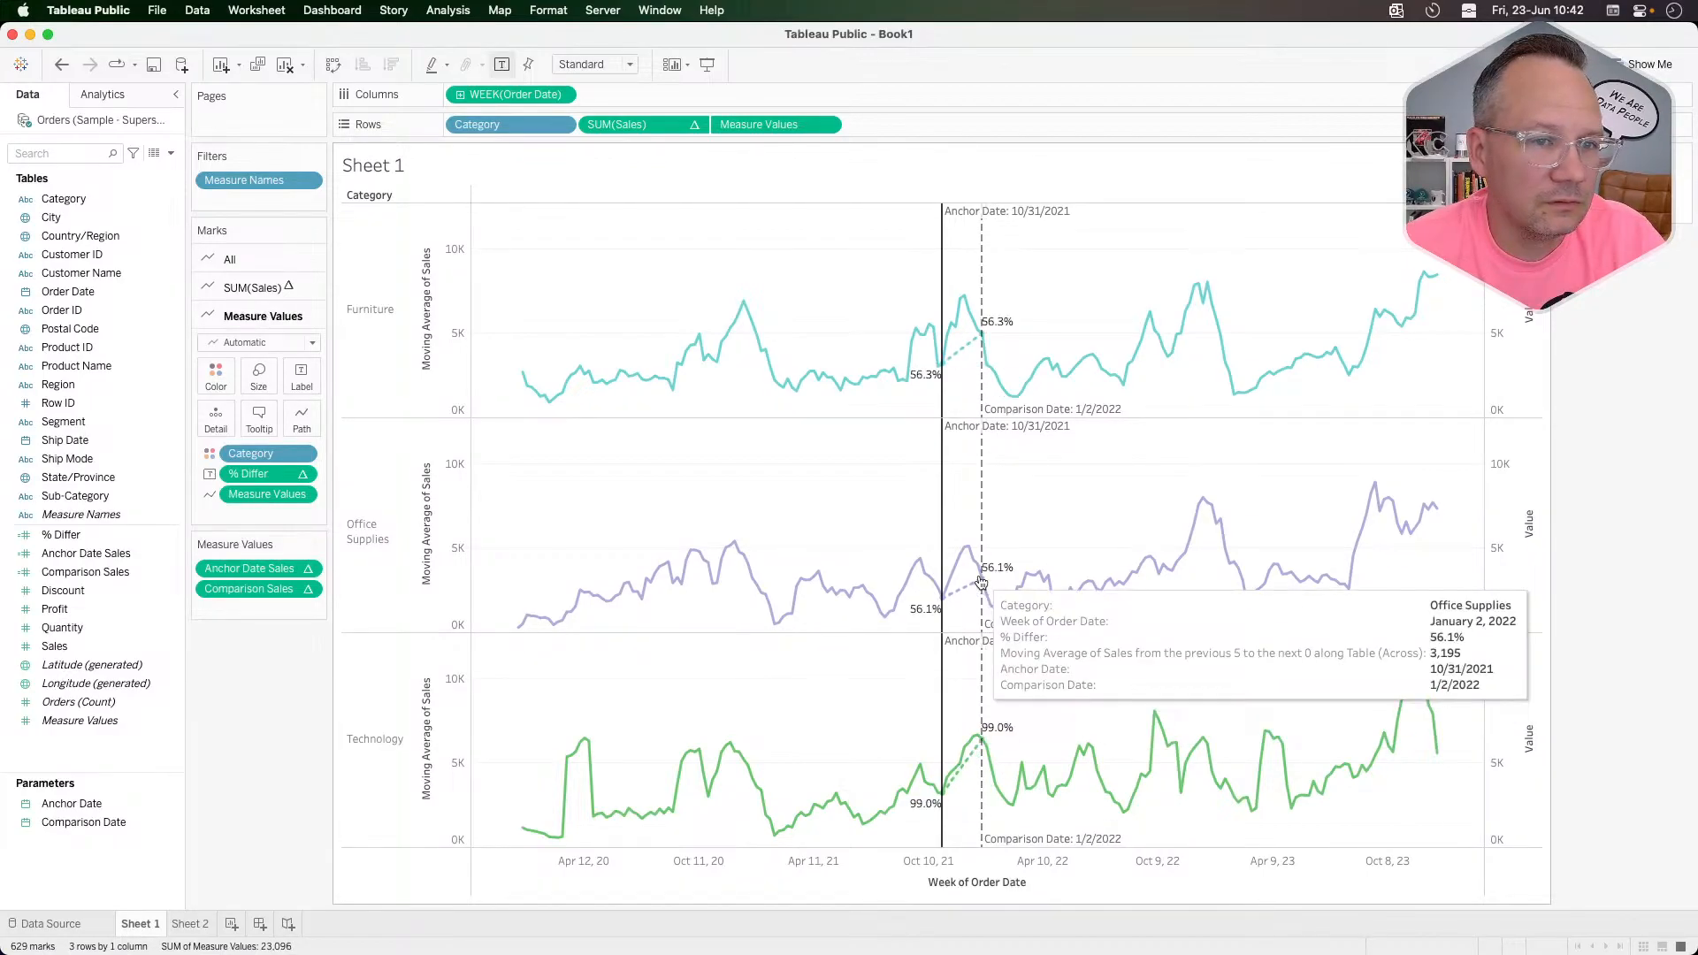
pyautogui.click(978, 594)
pyautogui.click(966, 554)
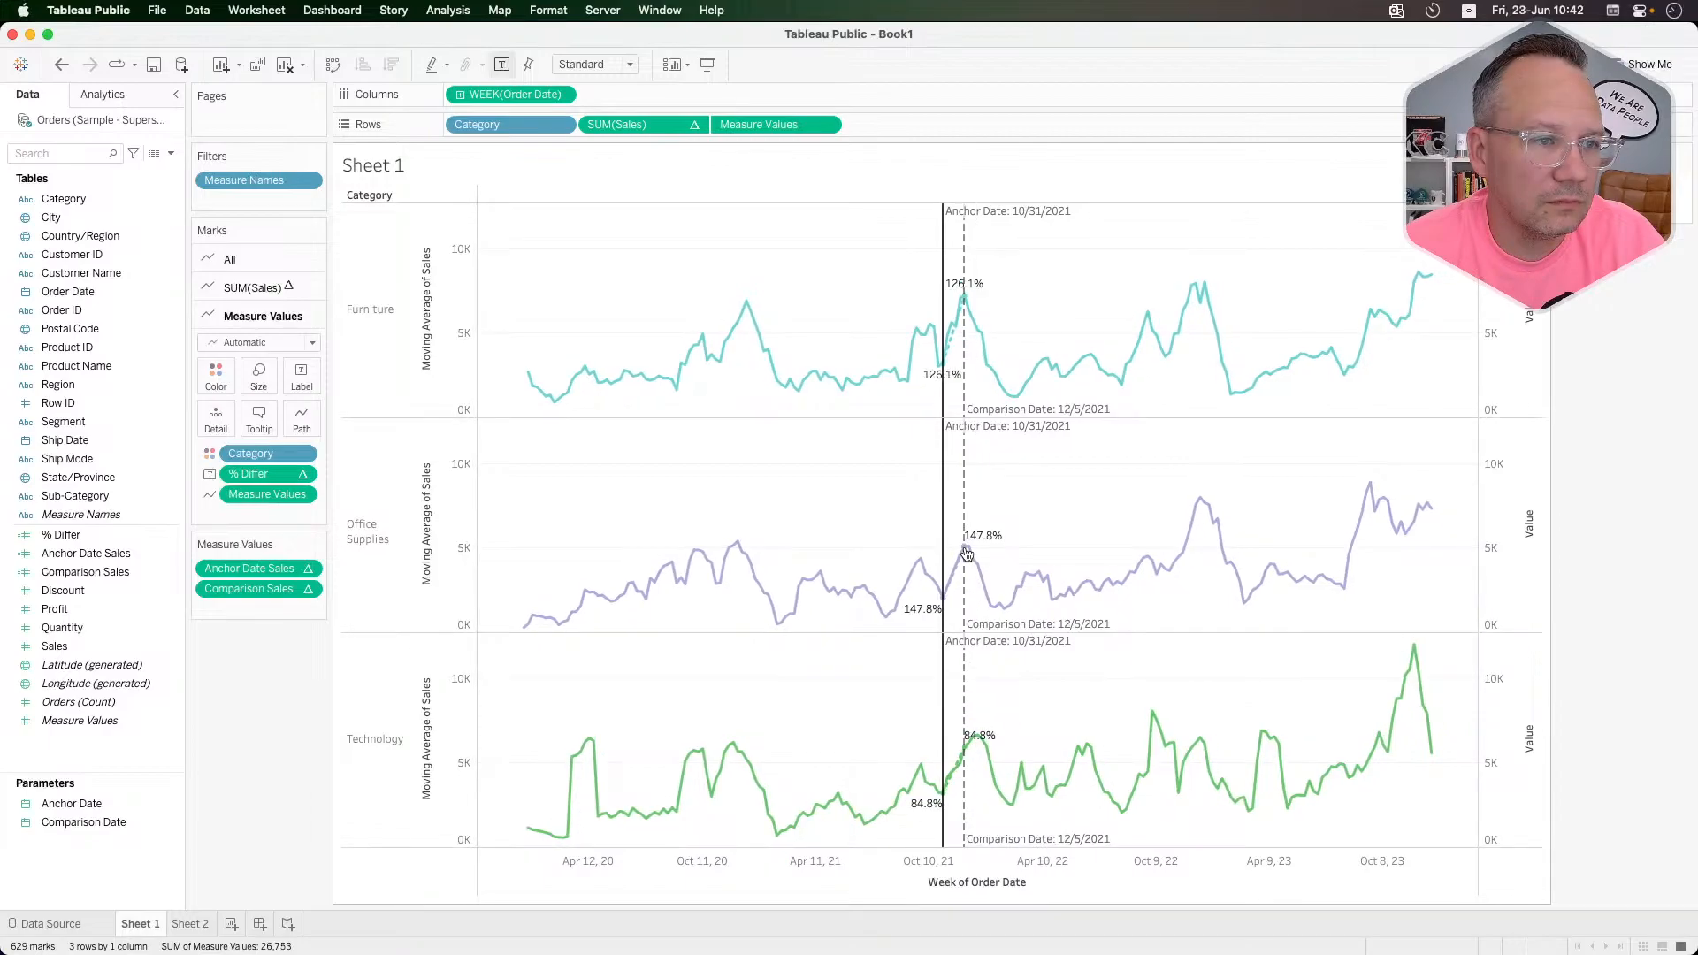
pyautogui.click(969, 553)
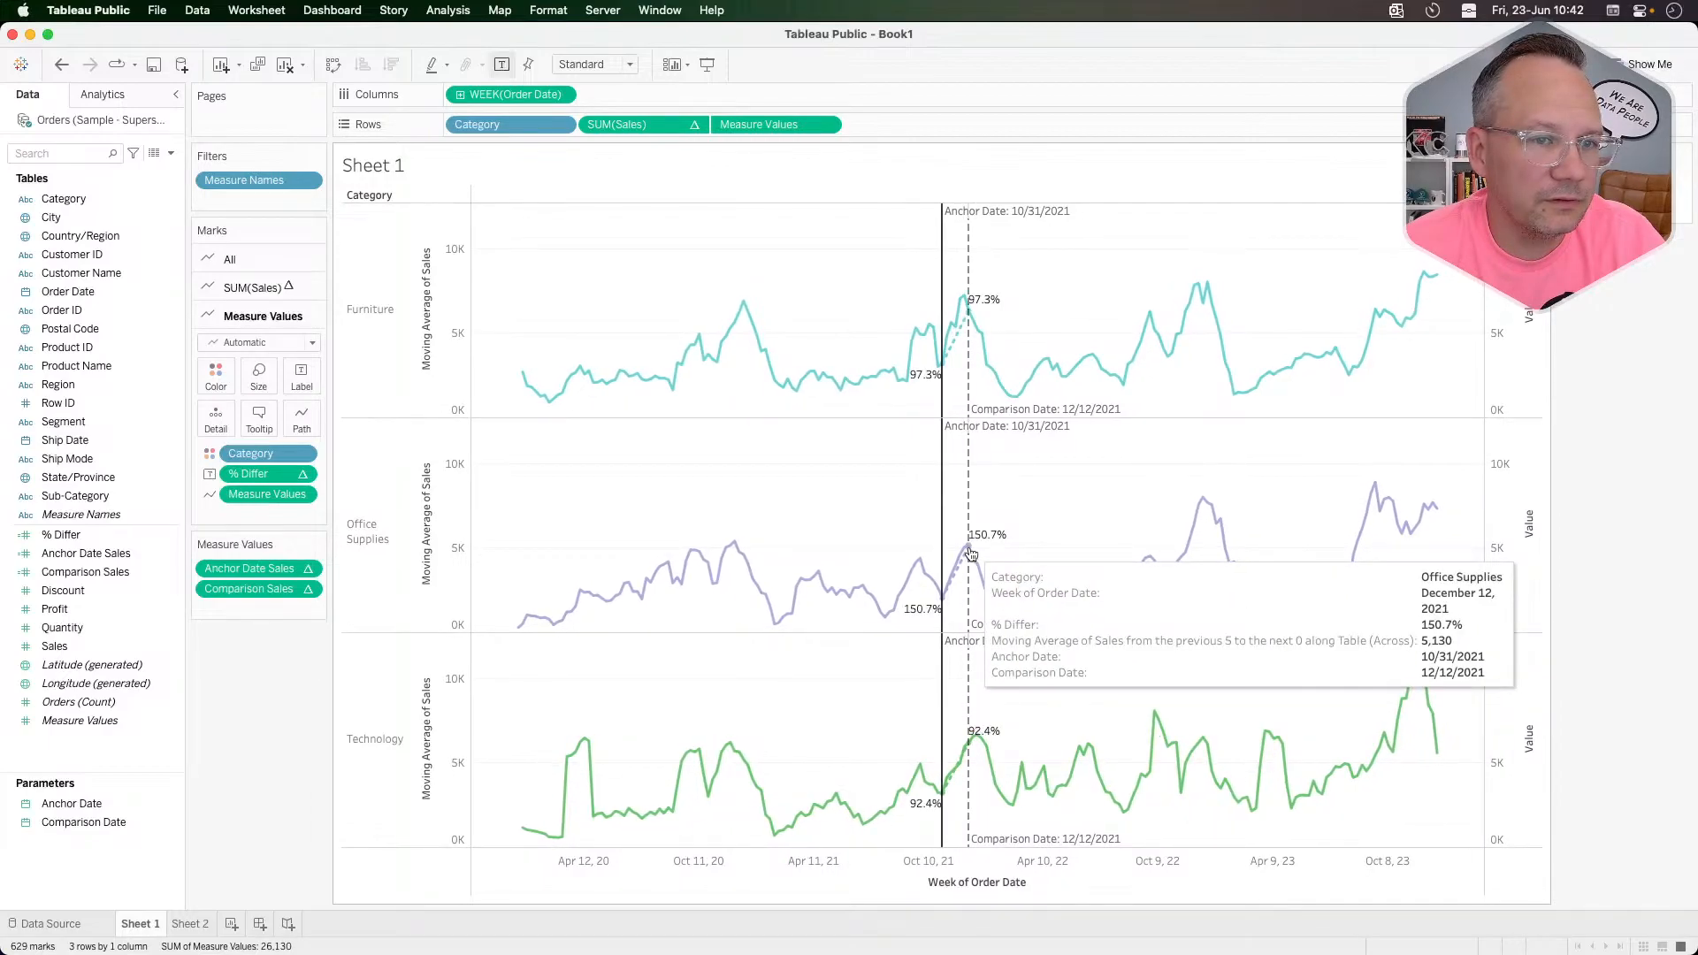
pyautogui.click(970, 554)
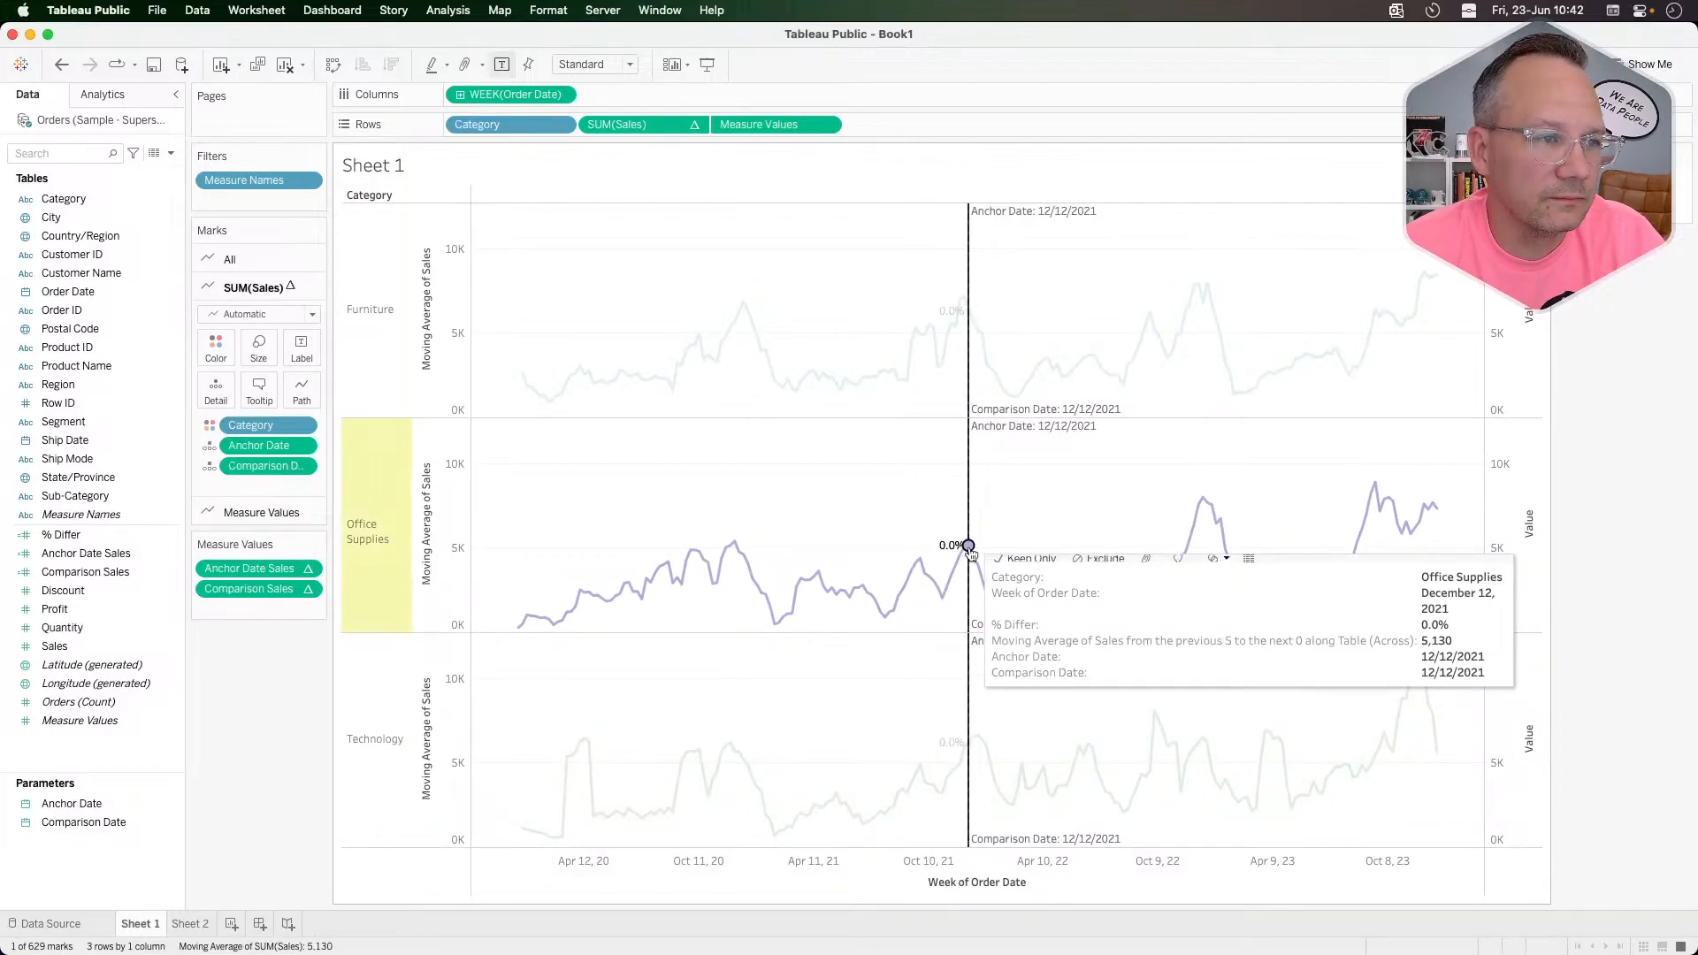
# Step: Swap the anchor and comparison dates between 12/6/2020 and 12/12/2021 and examine the Office Supplies percent difference in both directions
pyautogui.click(741, 546)
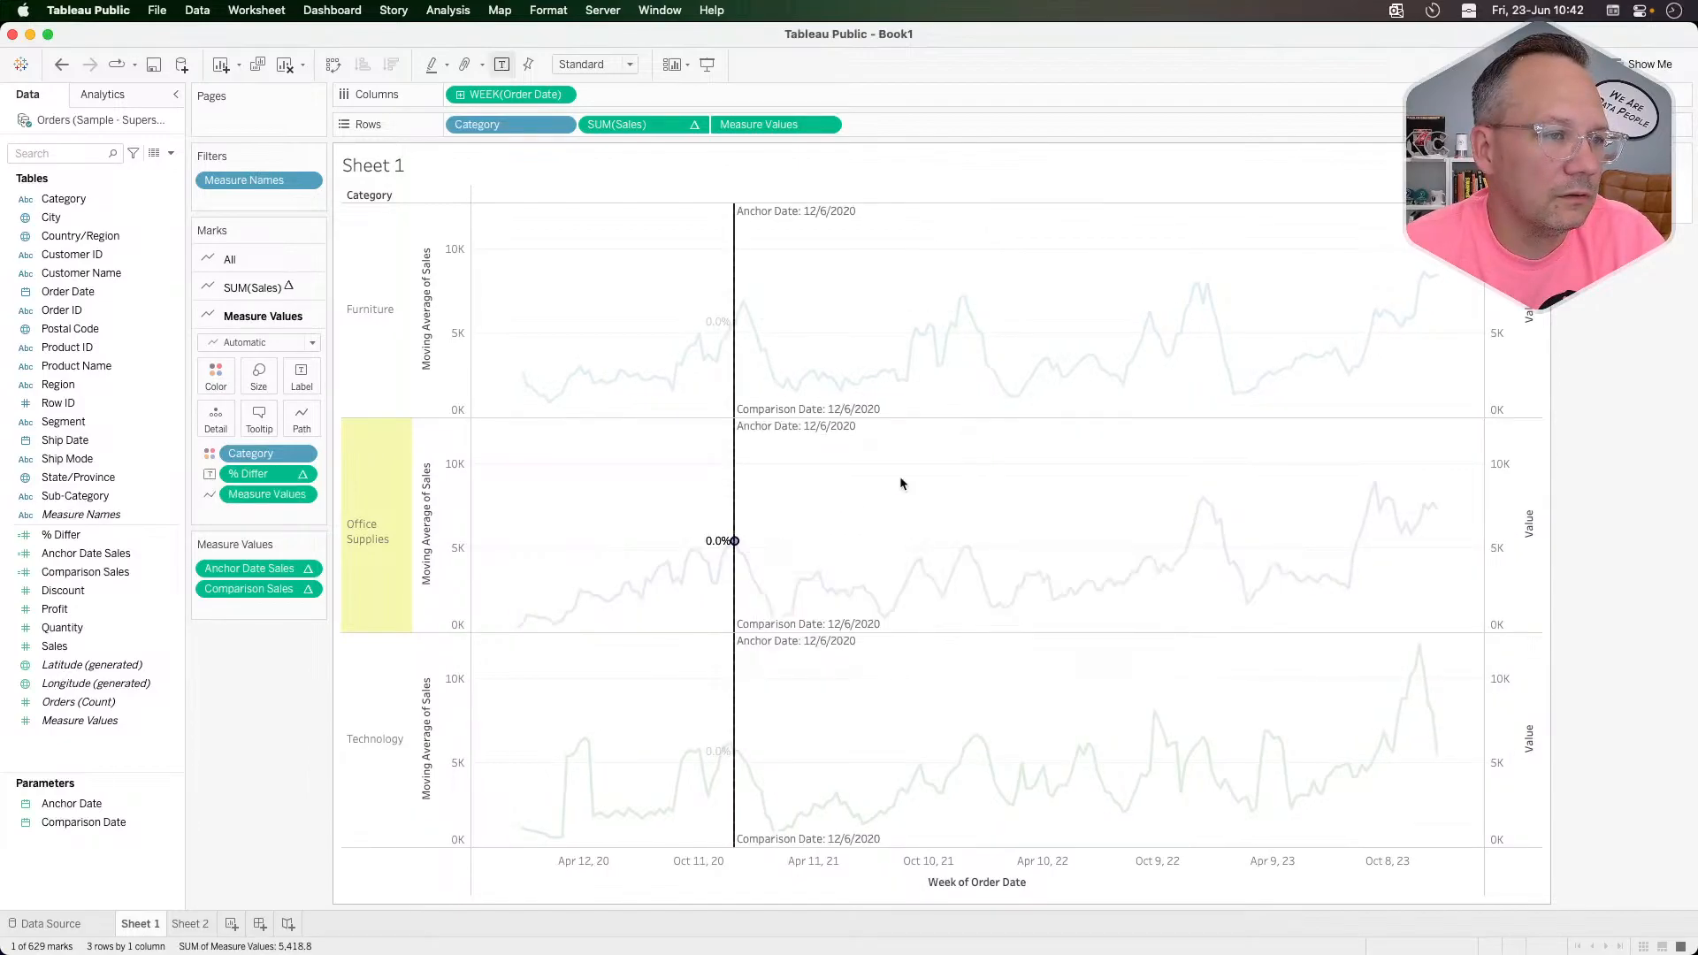
pyautogui.click(838, 511)
pyautogui.moveTo(968, 546)
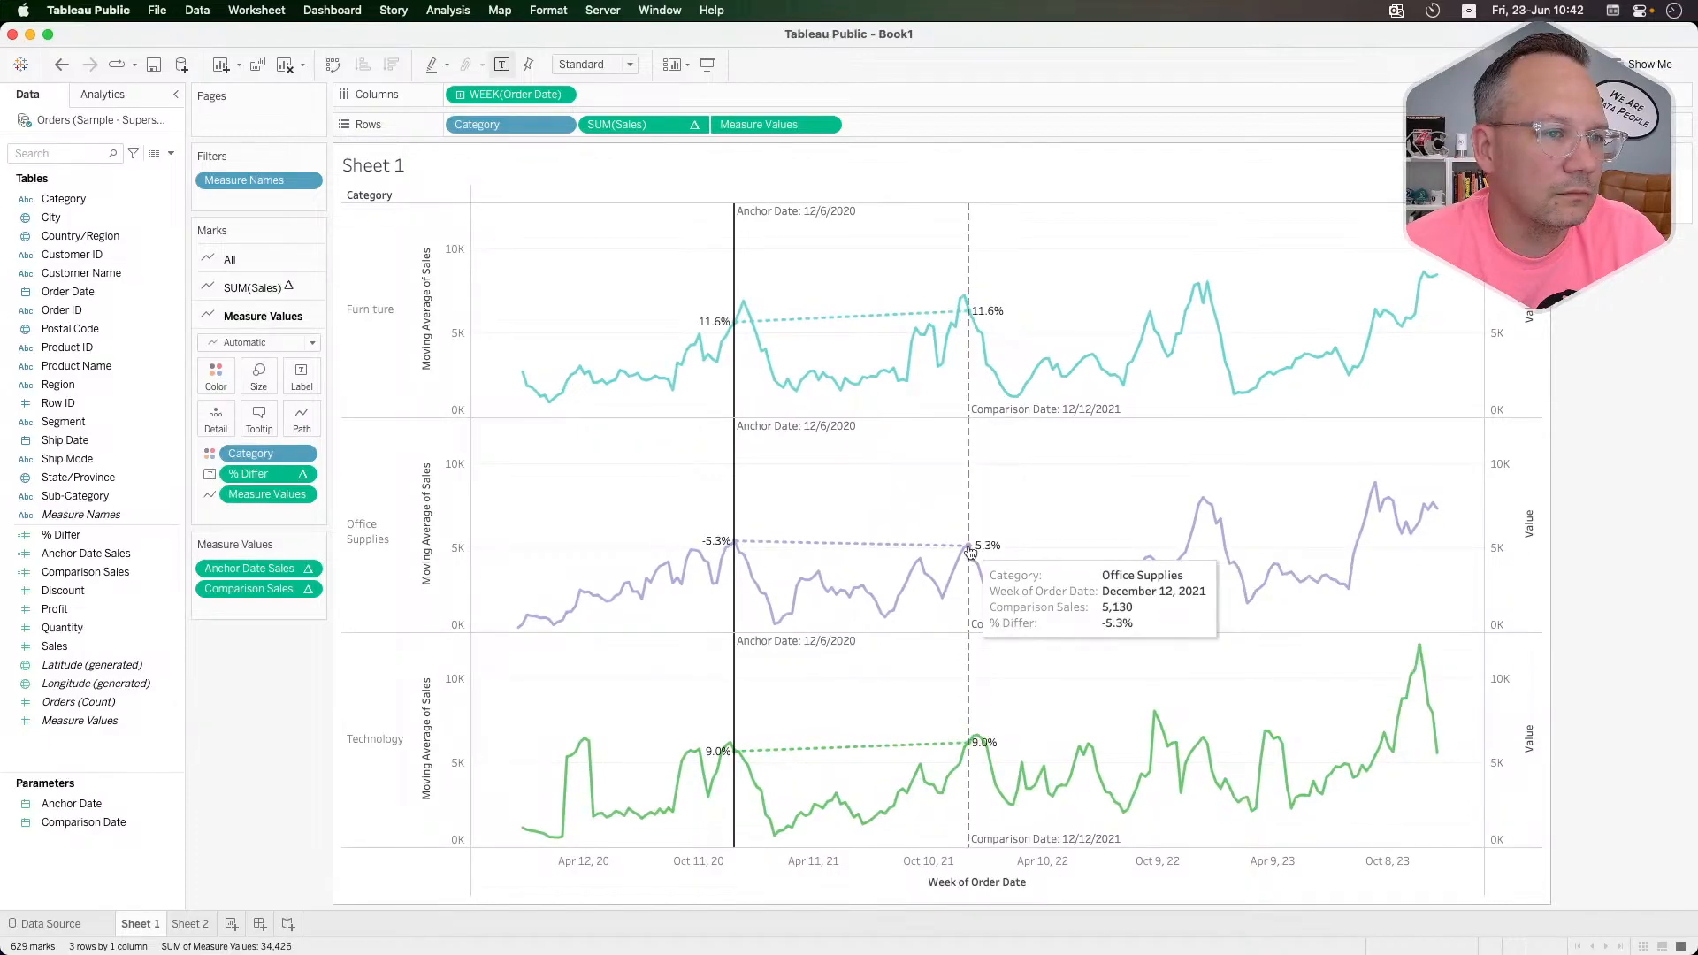
pyautogui.click(970, 551)
pyautogui.moveTo(740, 542)
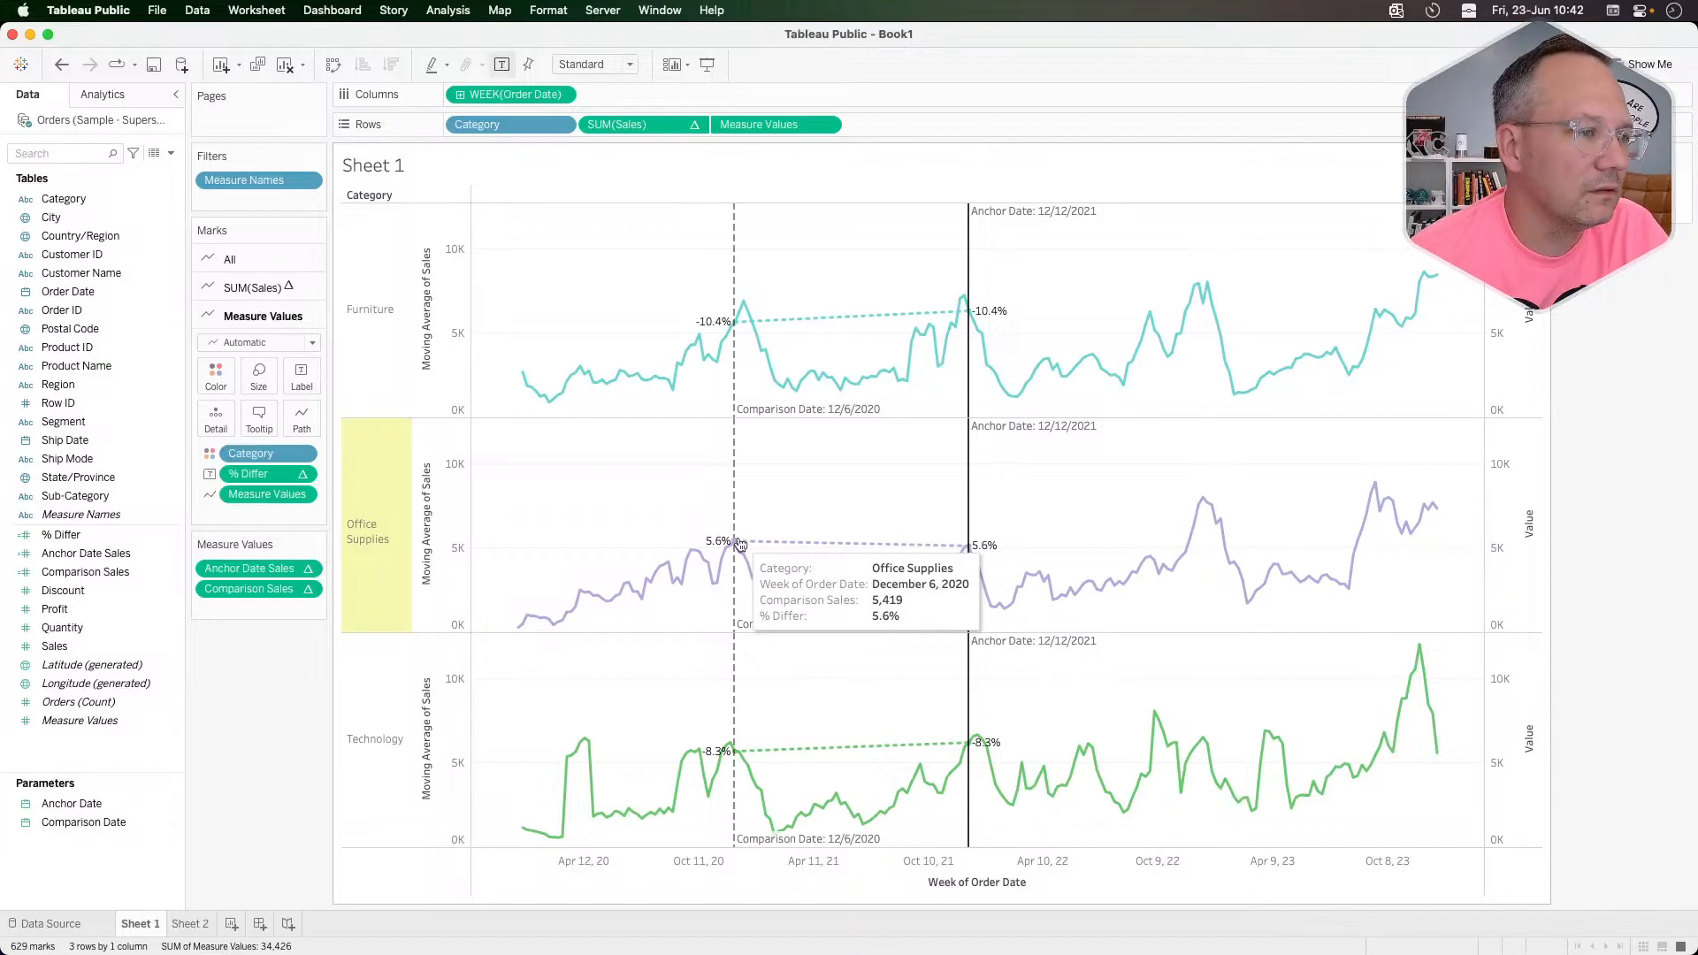
# Step: Compare the reference chart in Chrome at comparison week 12/6/2020 with the Tableau chart's labels and Office Supplies tooltips
pyautogui.press('super+Tab')
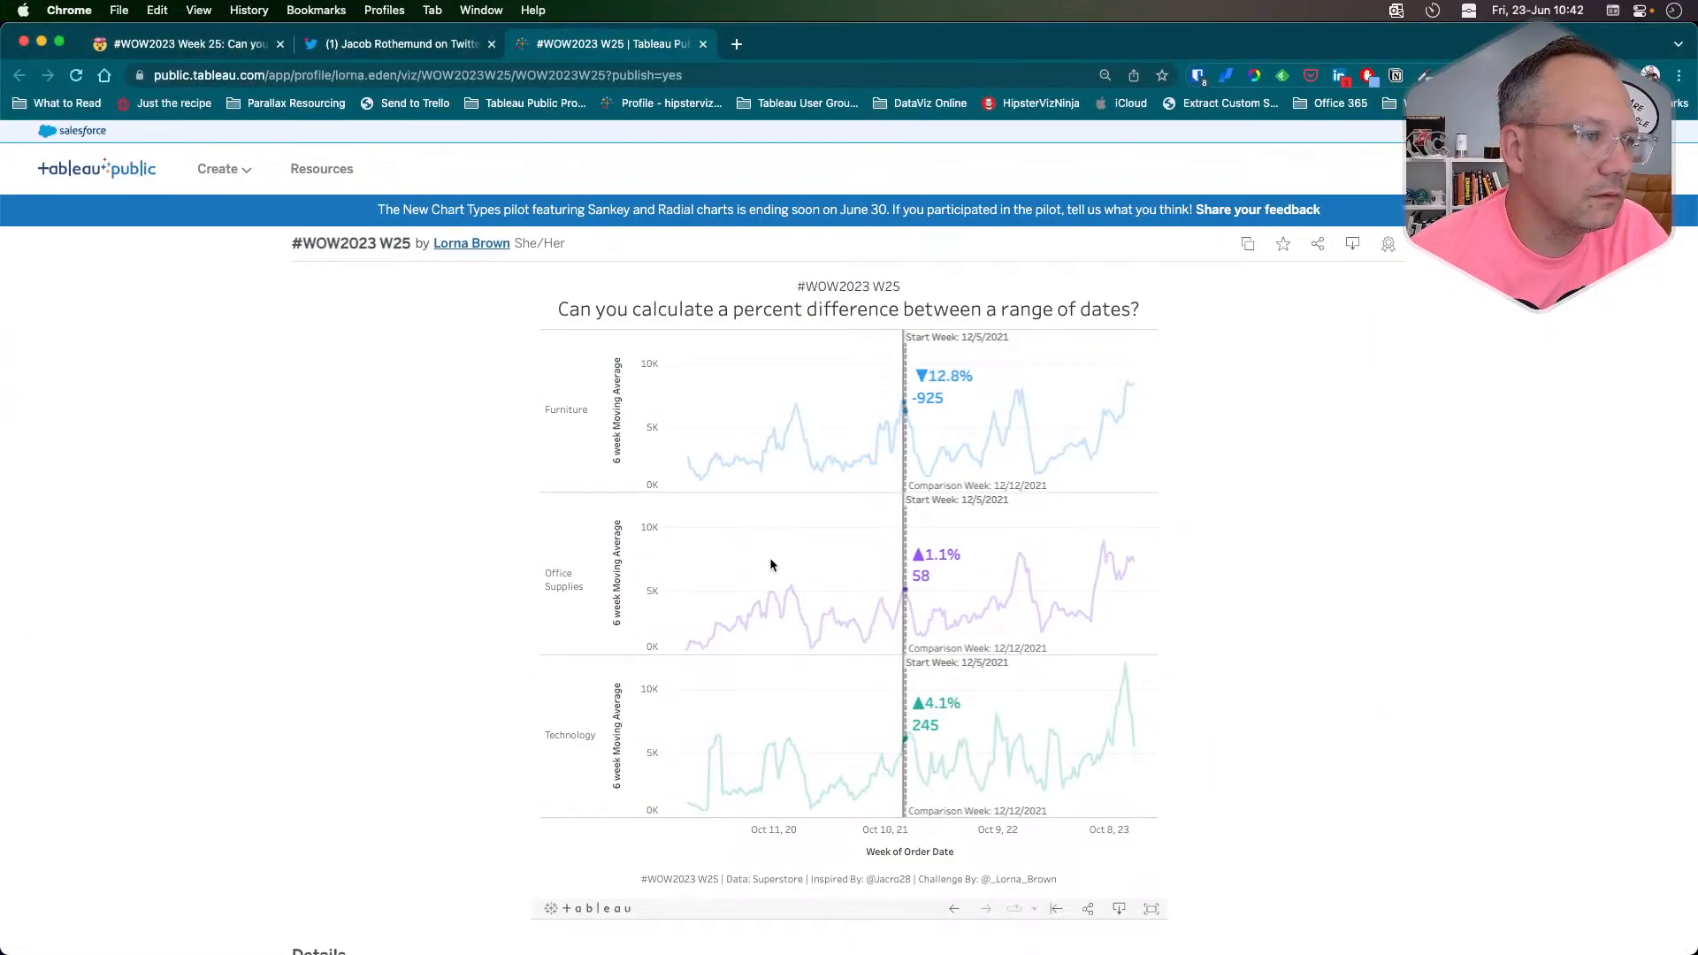
pyautogui.click(795, 588)
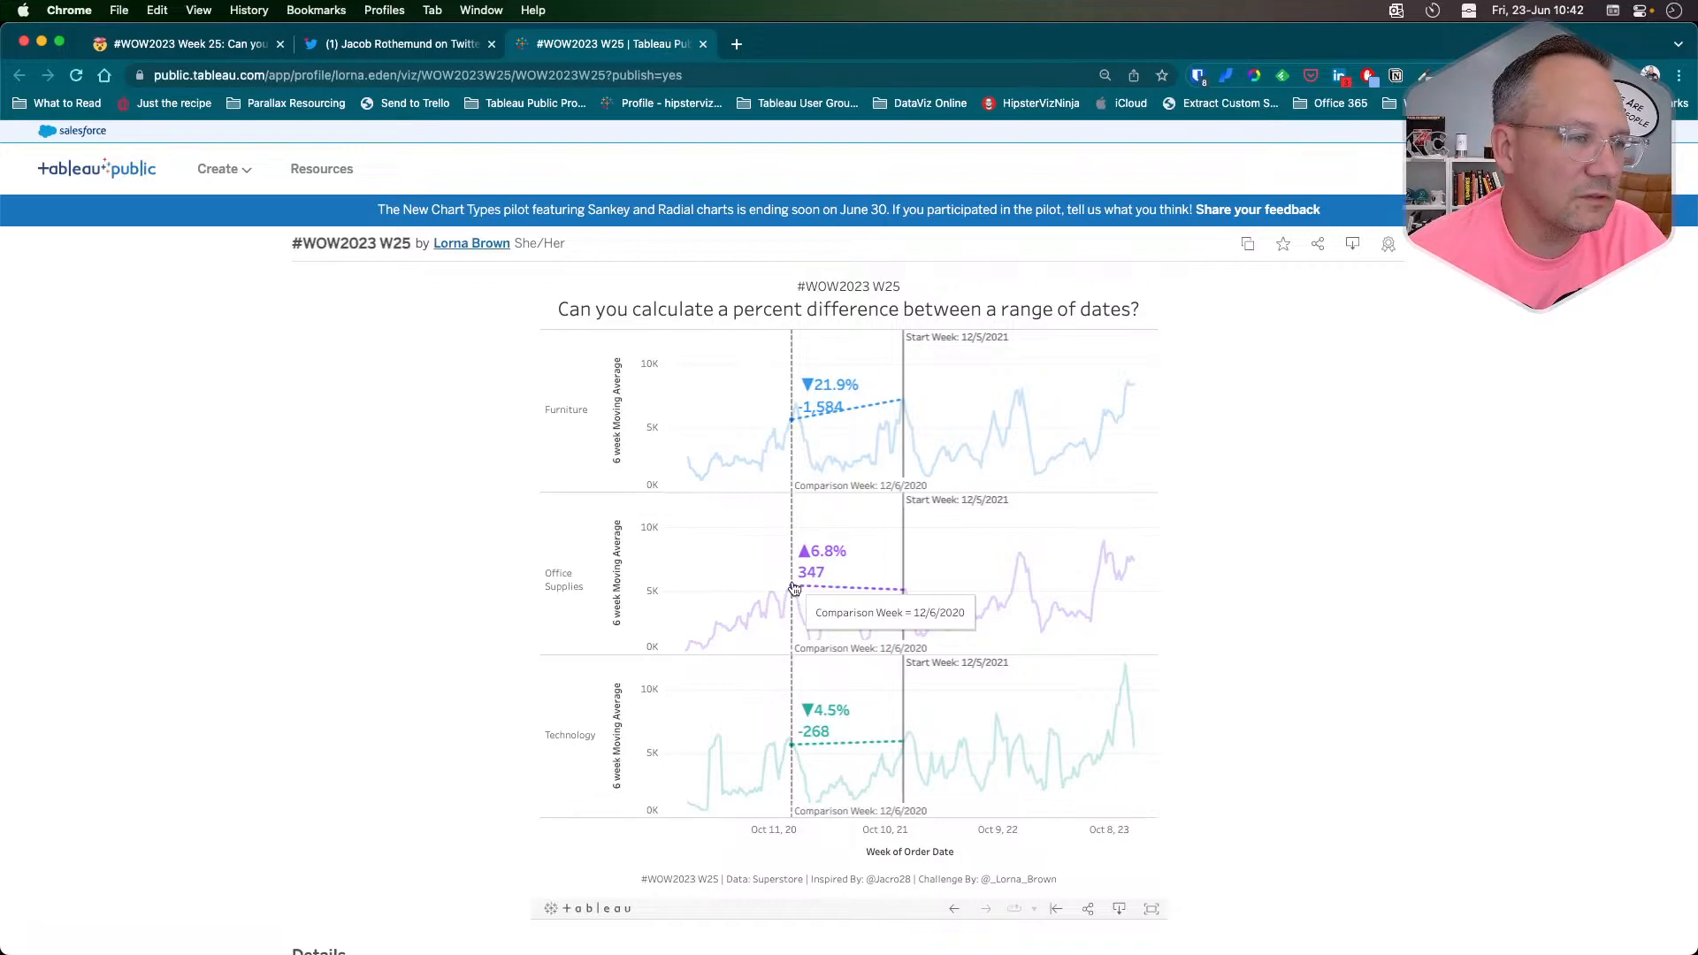
pyautogui.press('super+Tab')
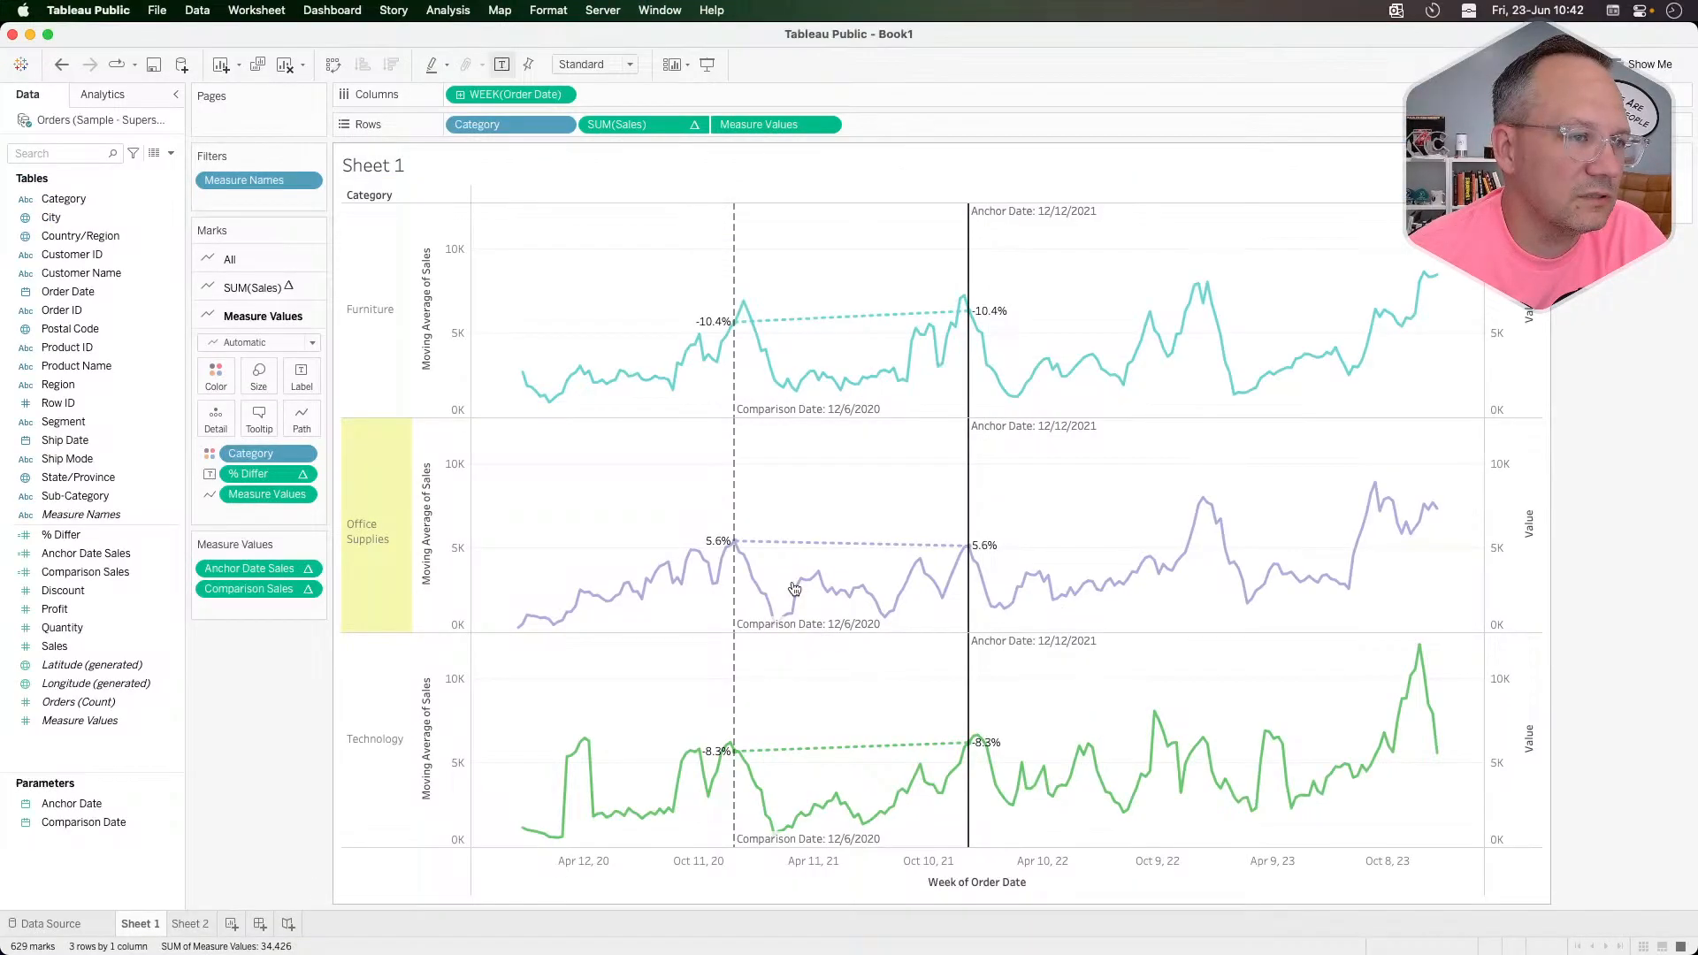
pyautogui.moveTo(736, 546)
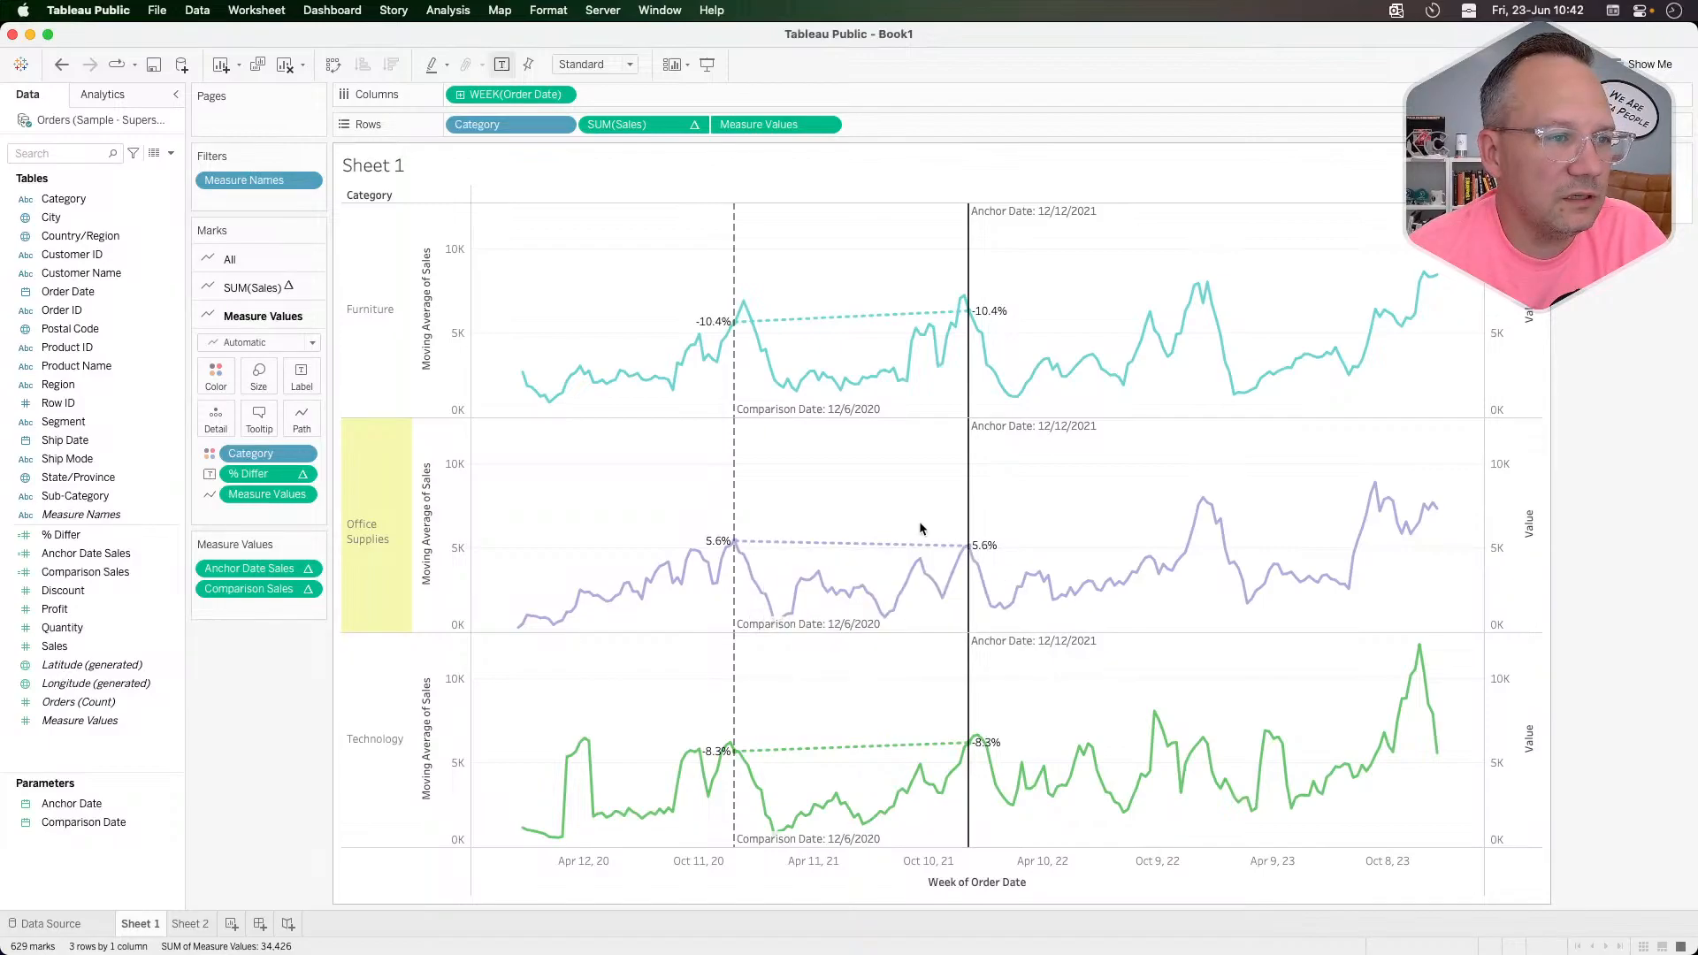
pyautogui.click(970, 549)
pyautogui.moveTo(970, 549)
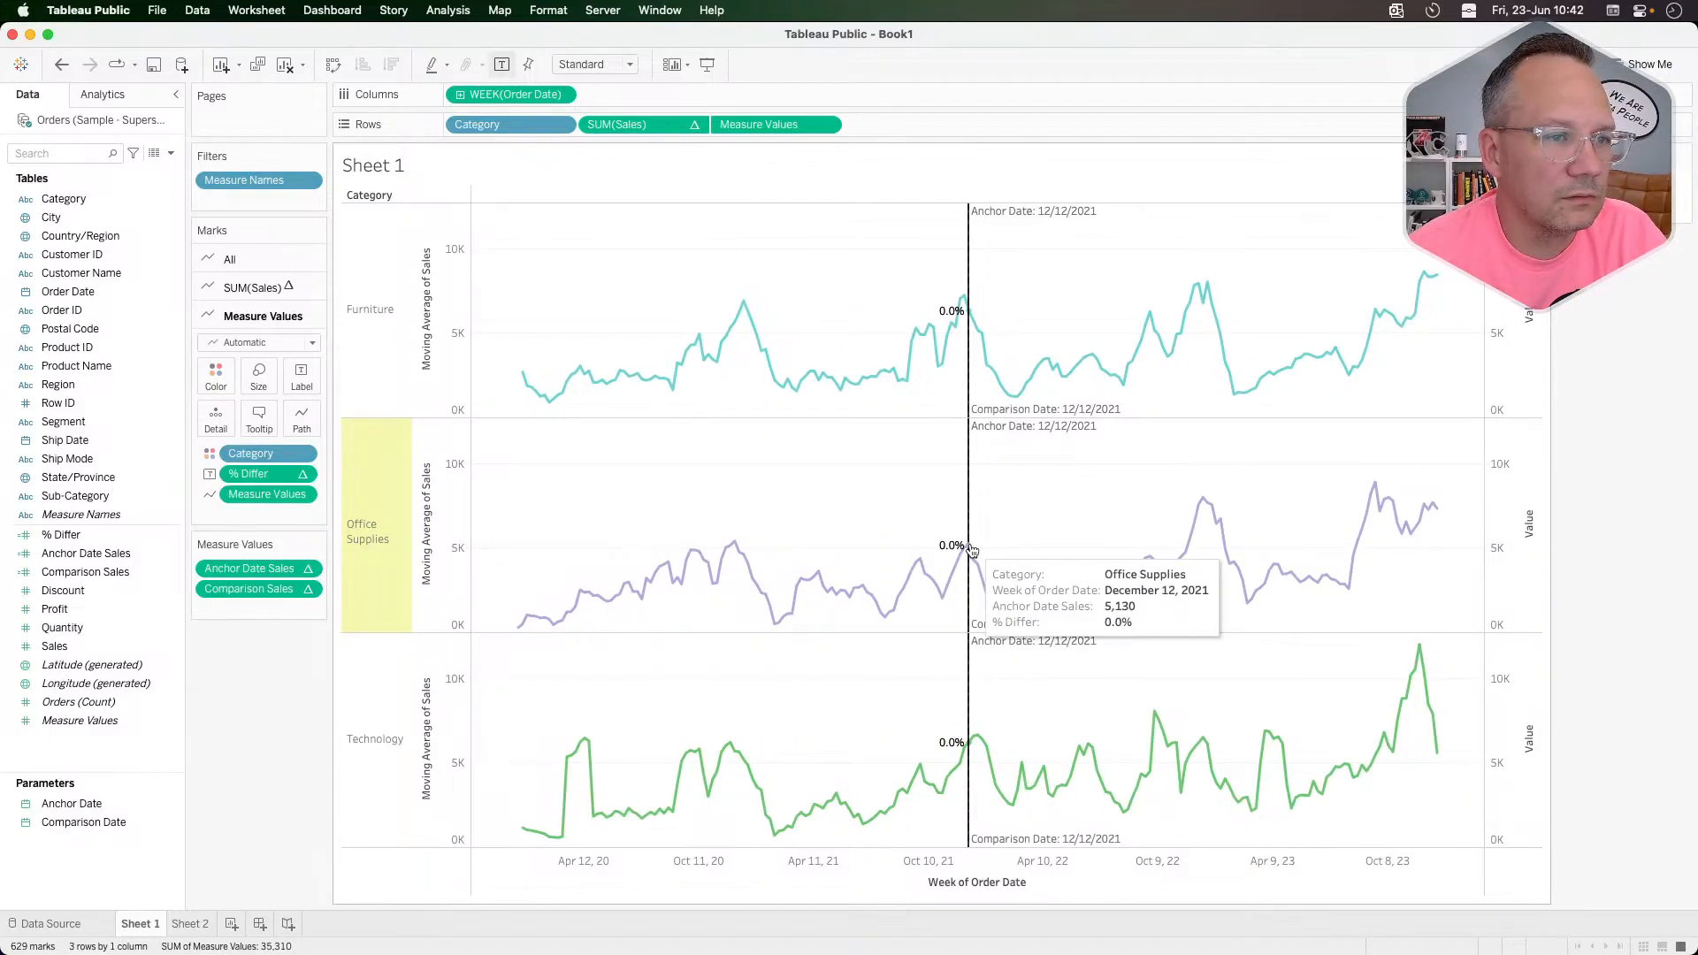
# Step: Examine the Chrome reference chart's Office Supplies tooltips for weeks 12/6/2020 and 12/12/2021, and return to Tableau at comparison date 12/6/2020
pyautogui.press('super+Tab')
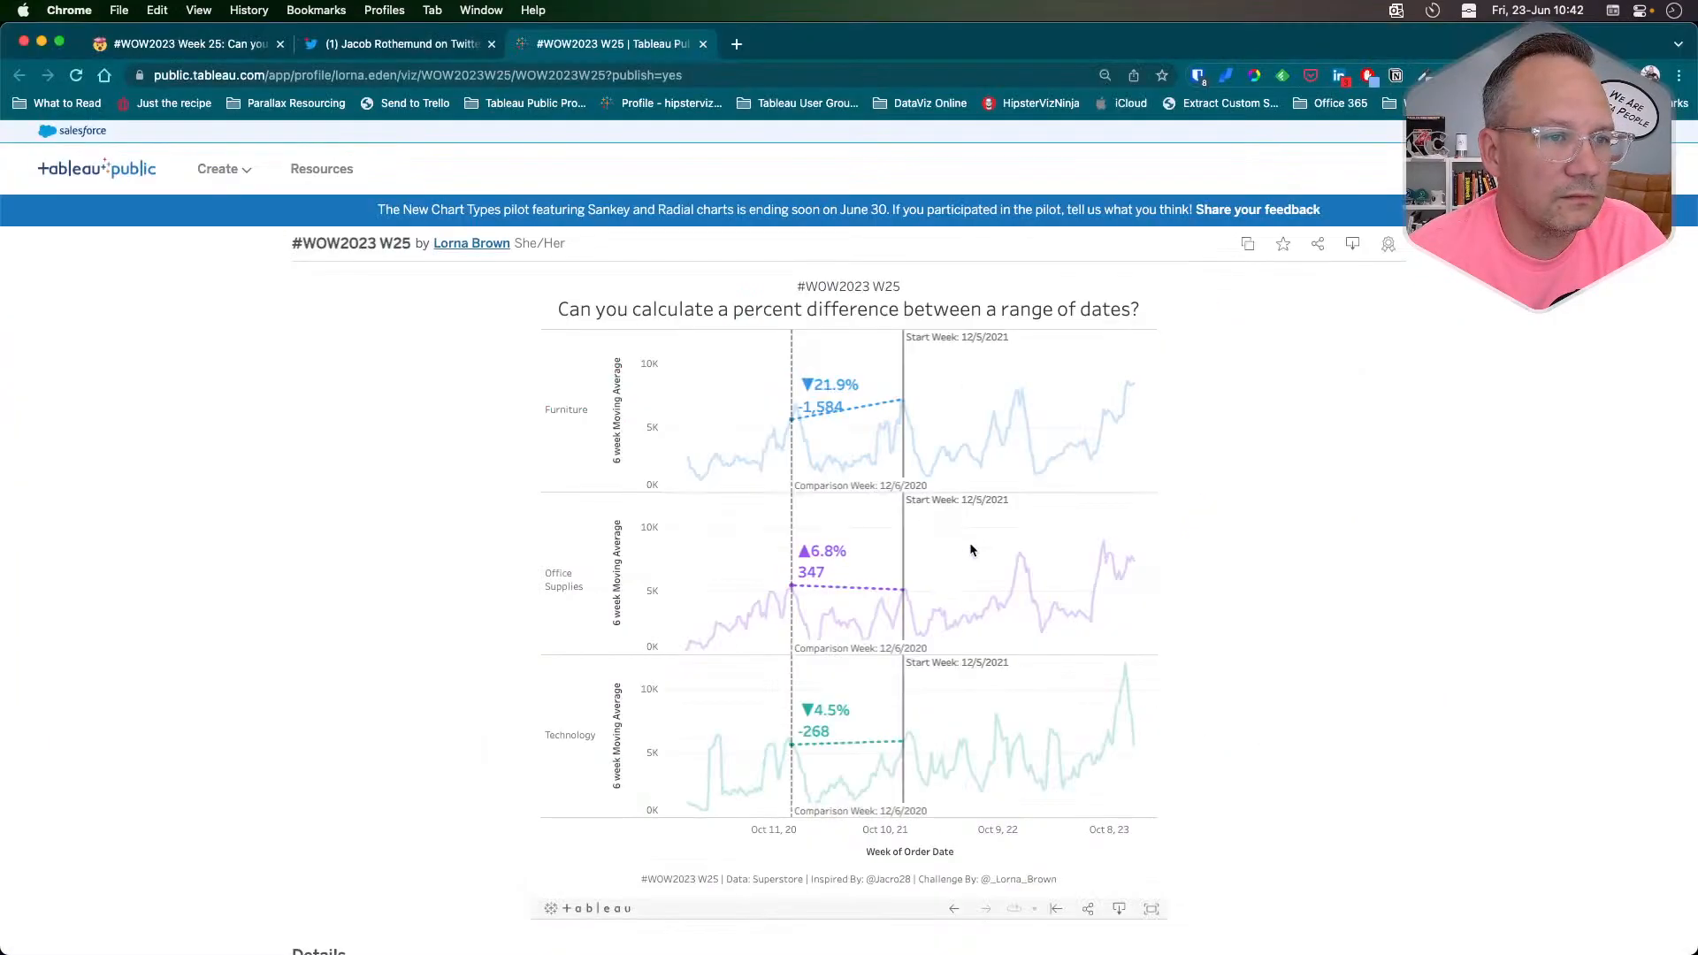
pyautogui.click(908, 594)
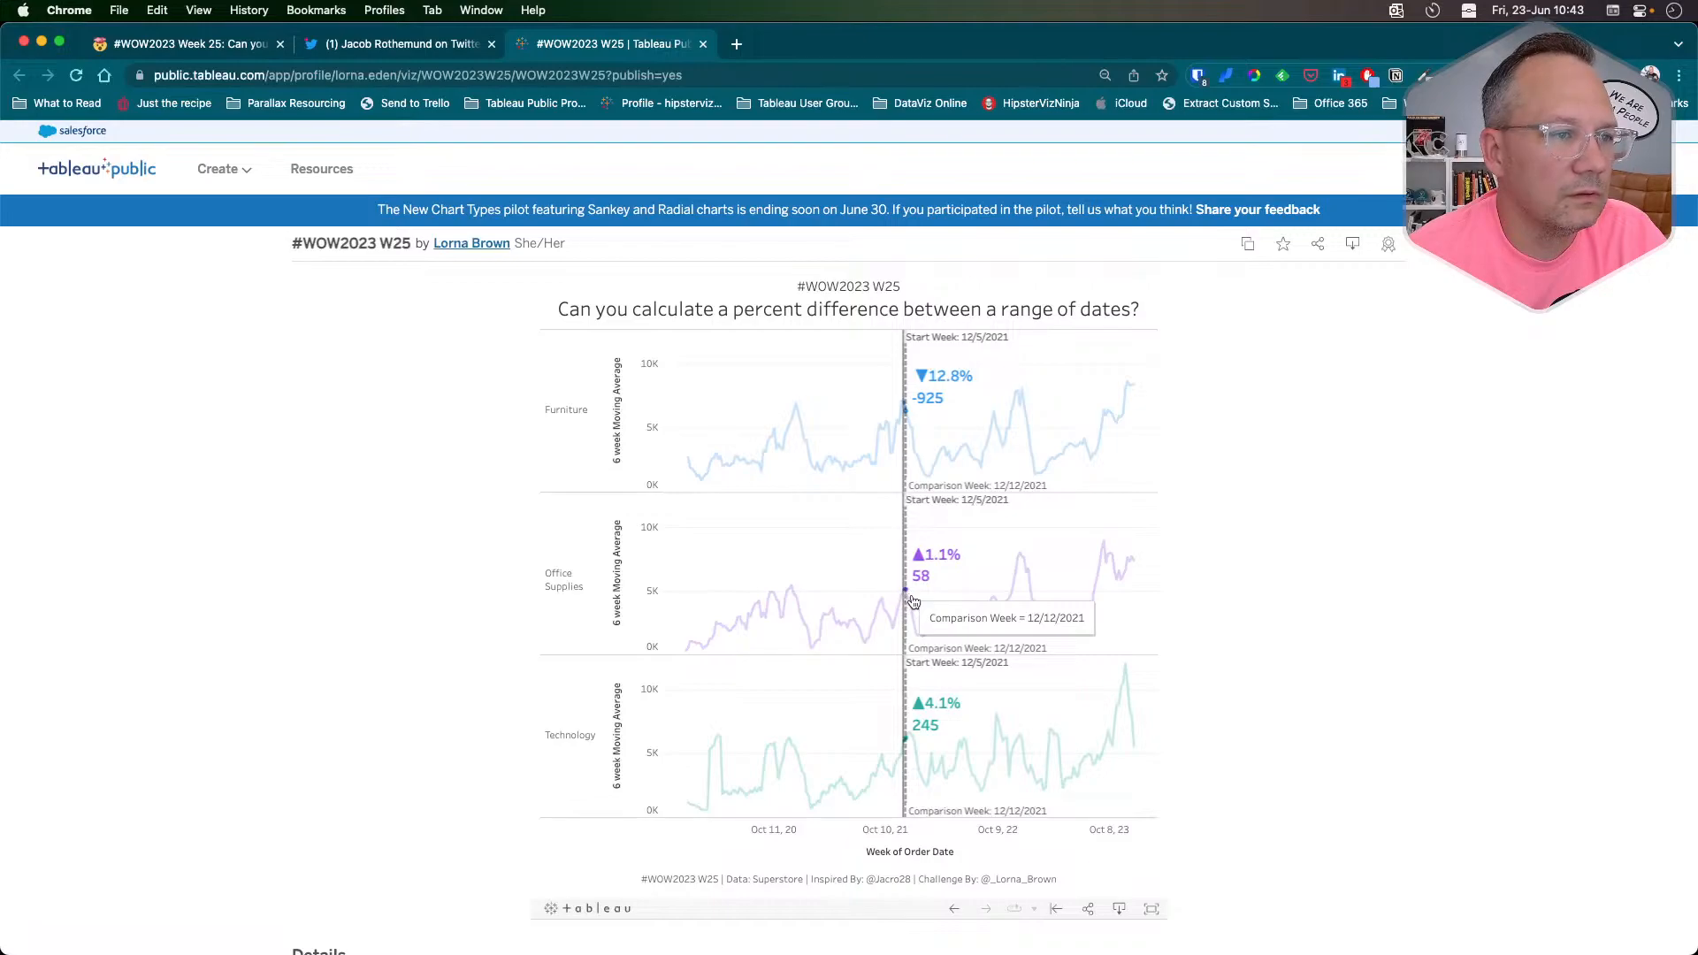
pyautogui.click(793, 591)
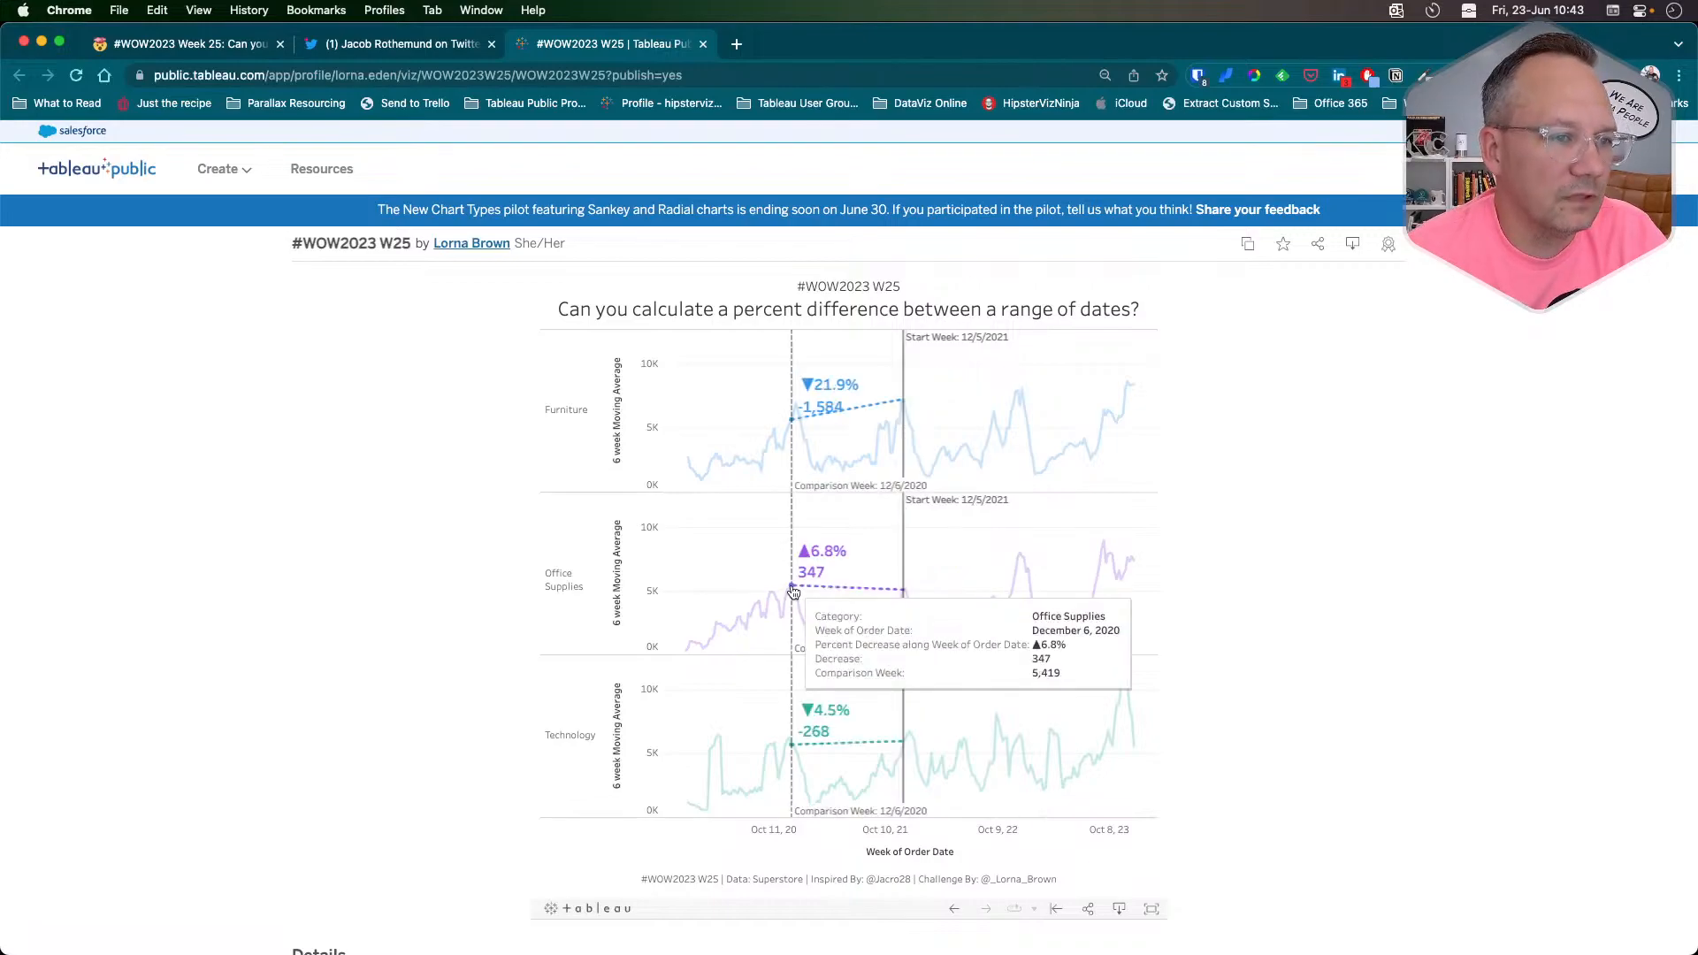
pyautogui.click(906, 591)
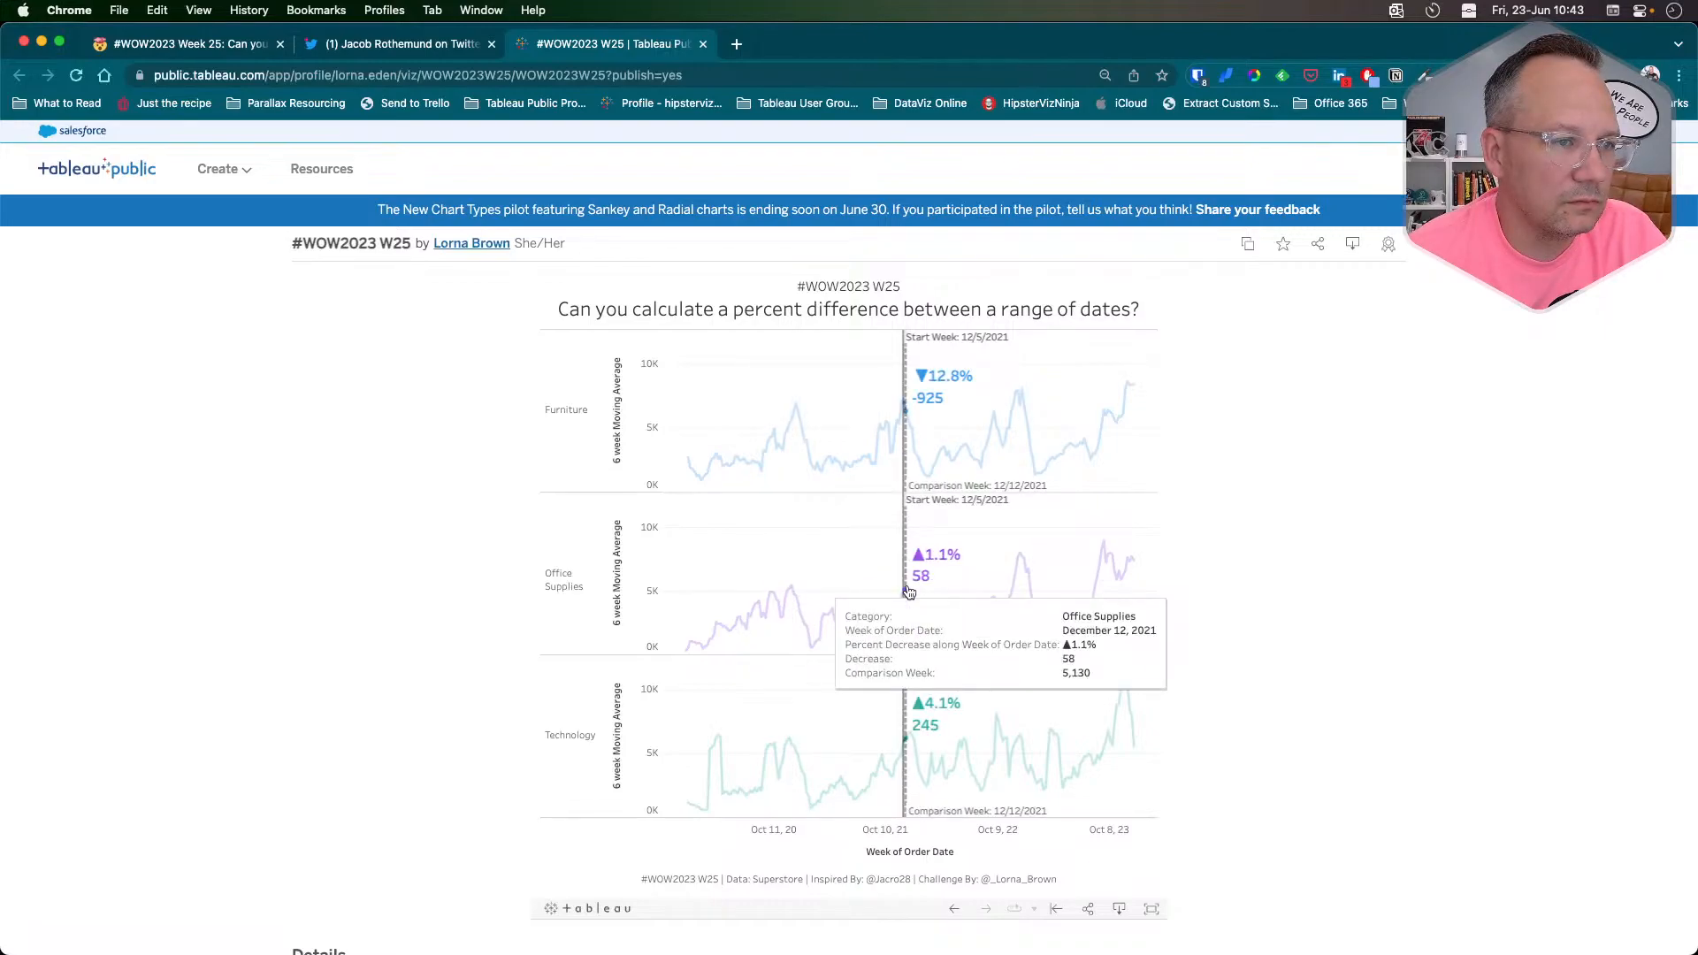
pyautogui.press('super+Tab')
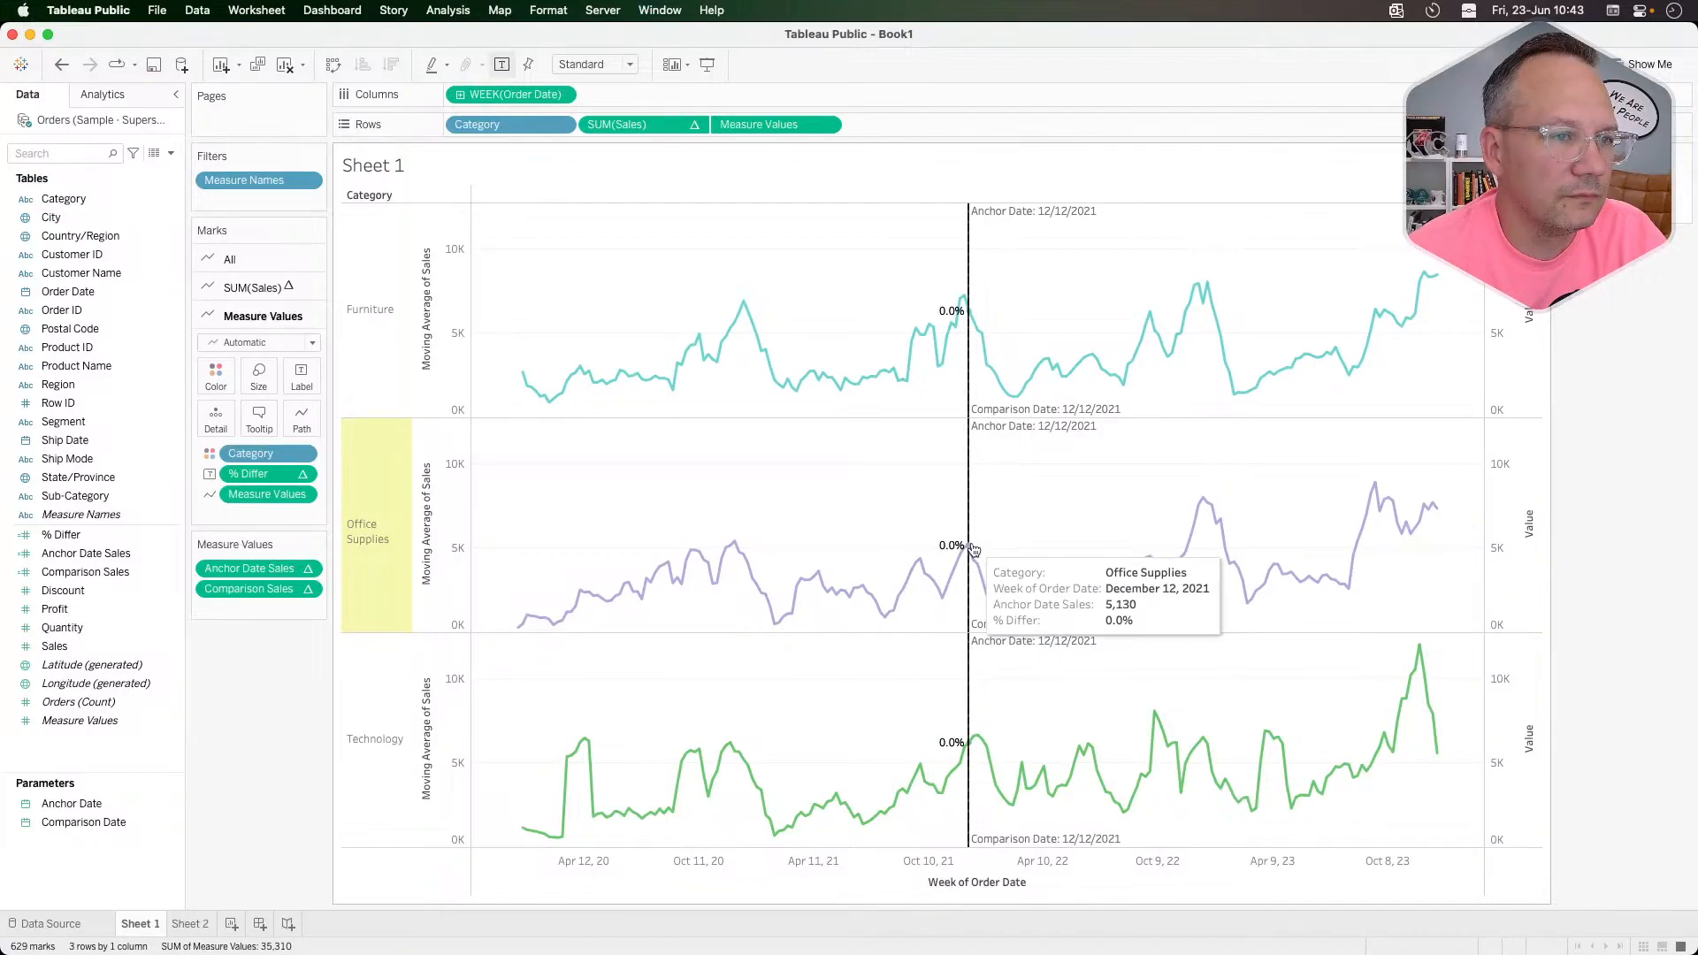
pyautogui.click(738, 543)
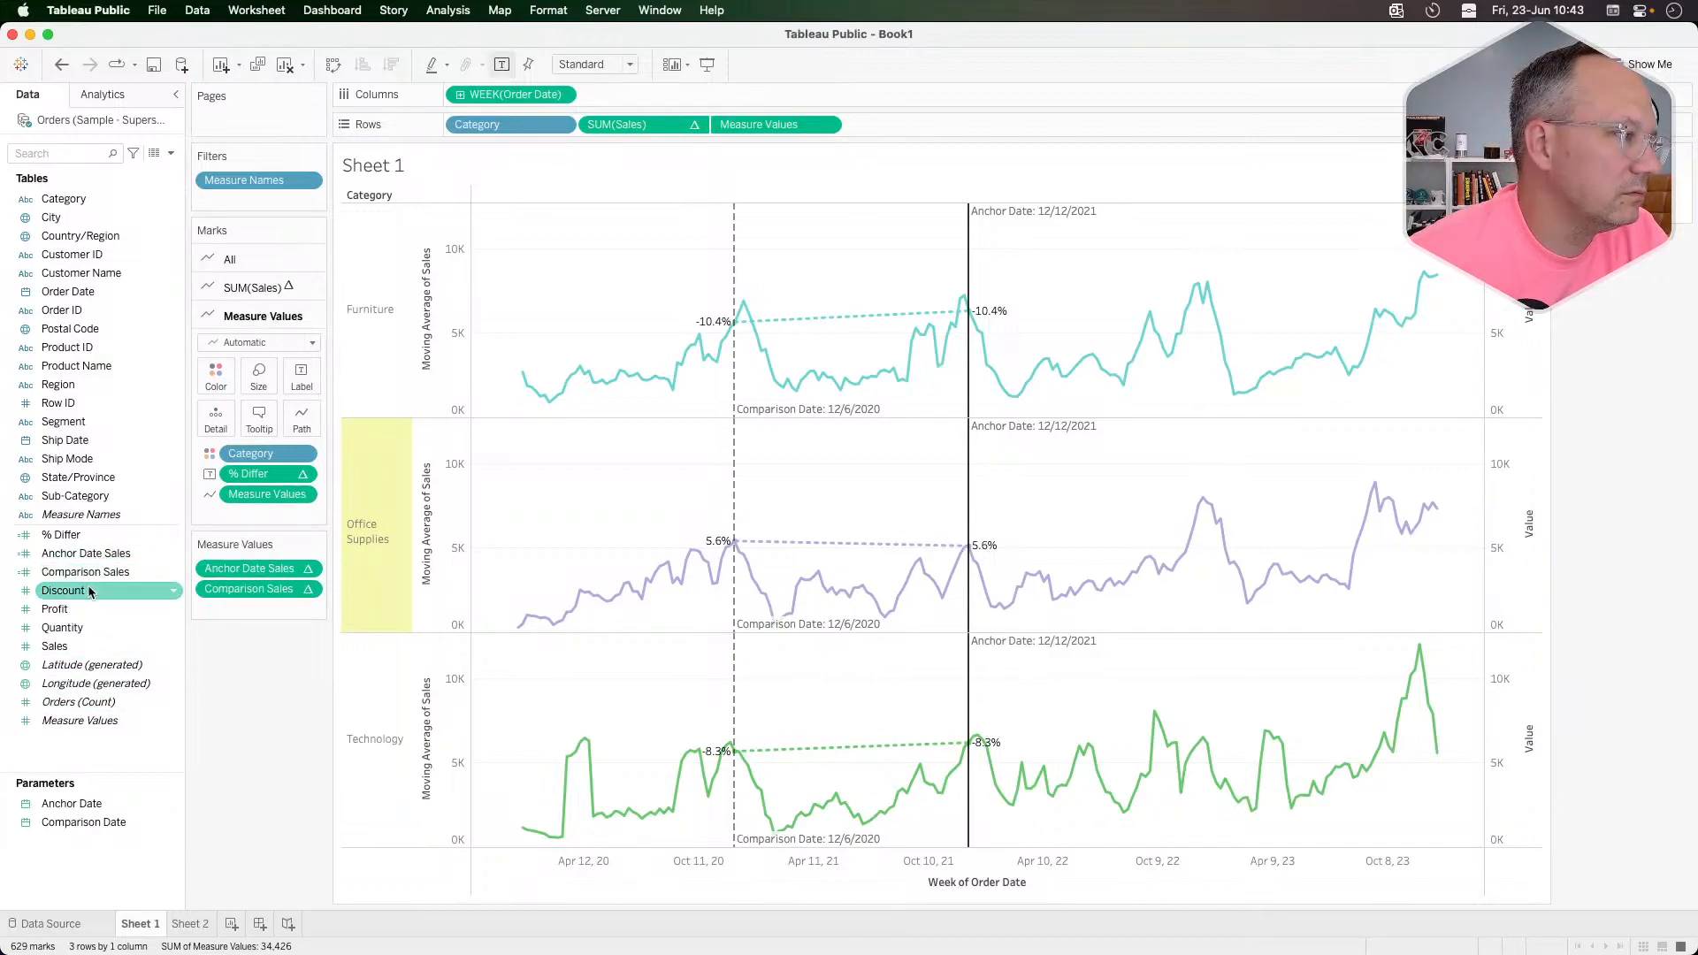
# Step: Create a calculated field named Difference from the numerator of the % Differ formula
pyautogui.rightClick(96, 535)
pyautogui.click(145, 619)
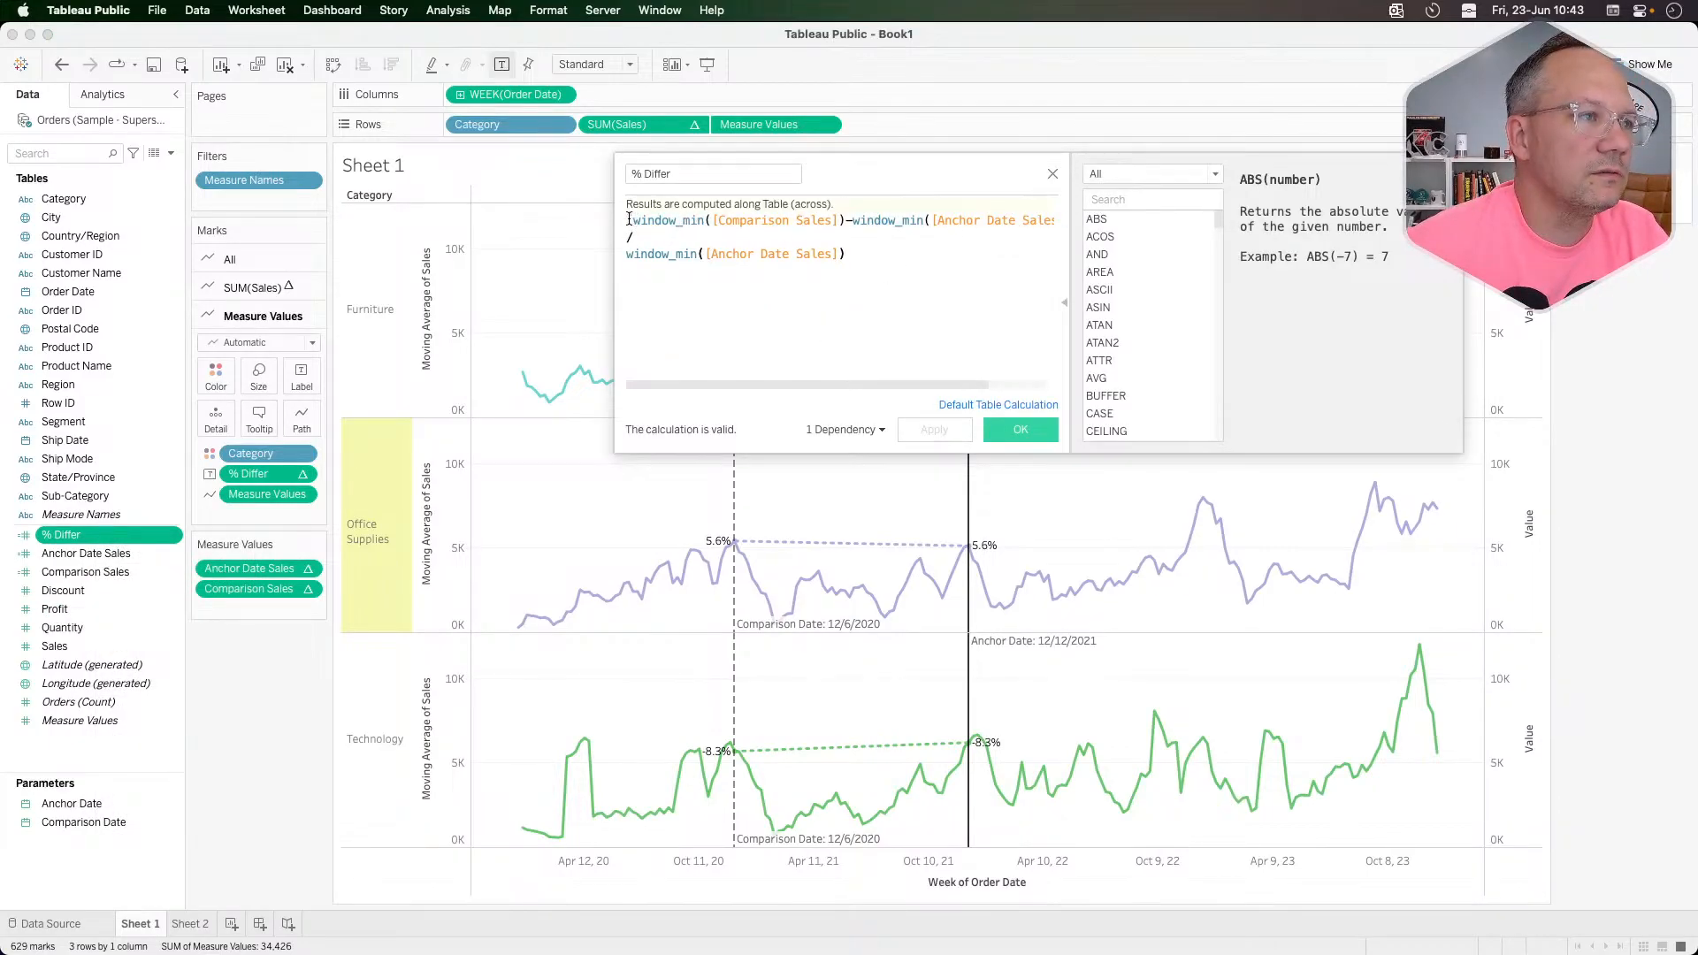
pyautogui.moveTo(627, 220); pyautogui.dragTo(90, 622)
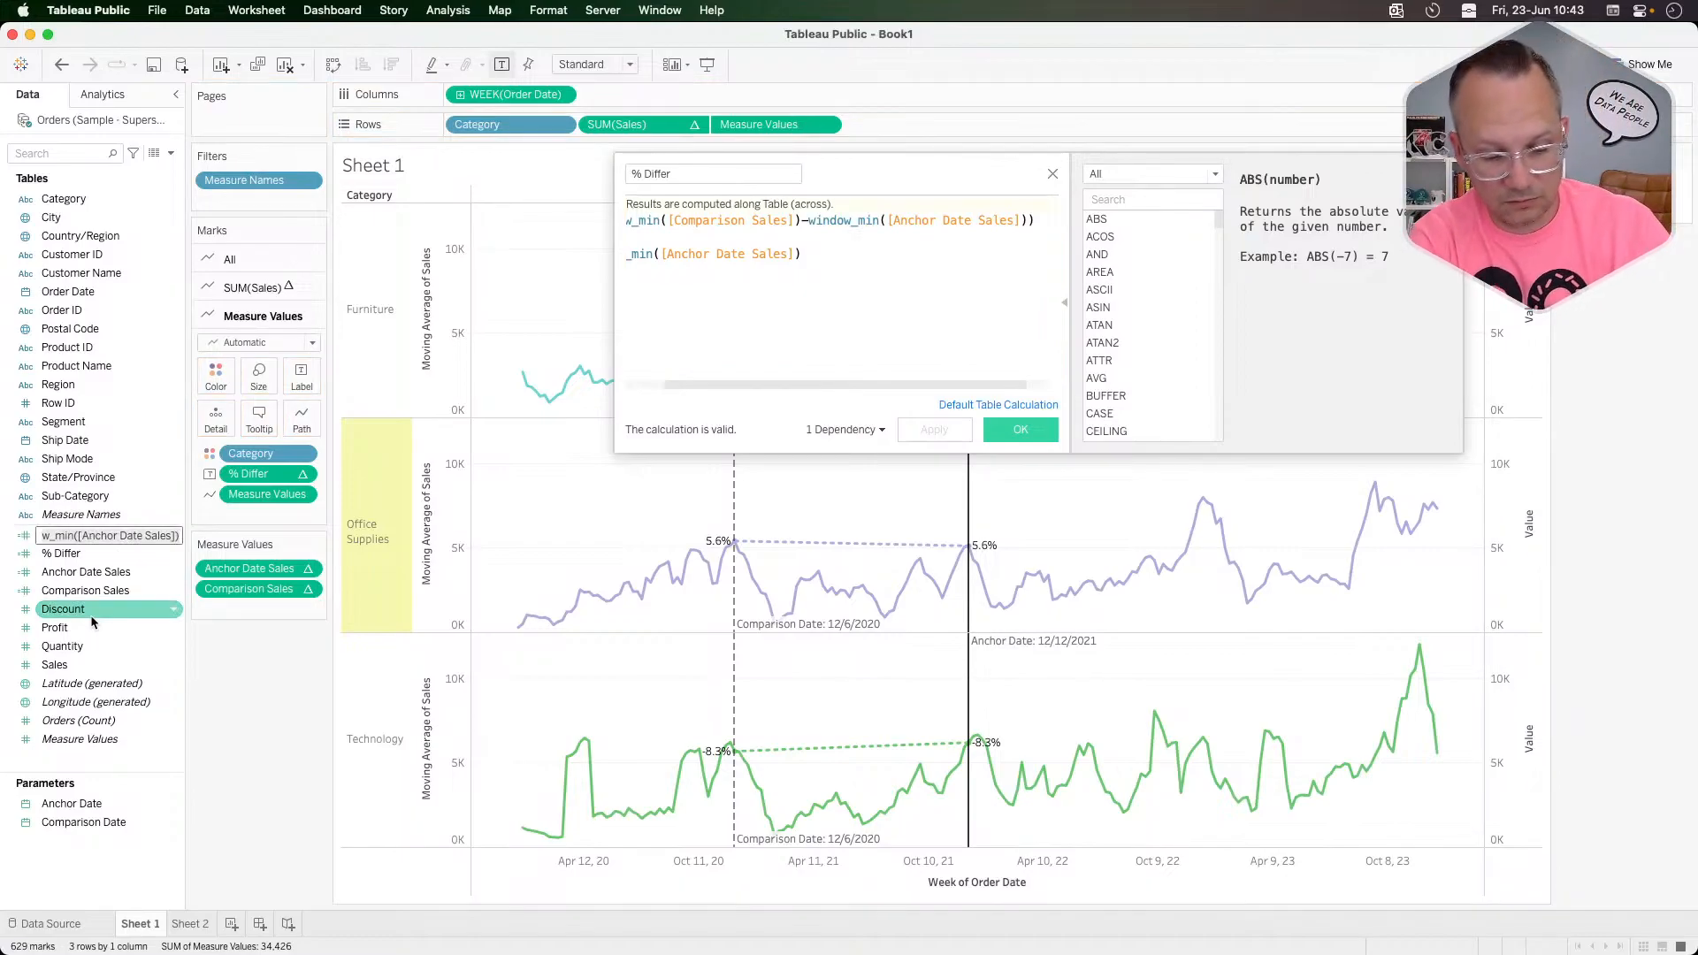
pyautogui.write('Di')
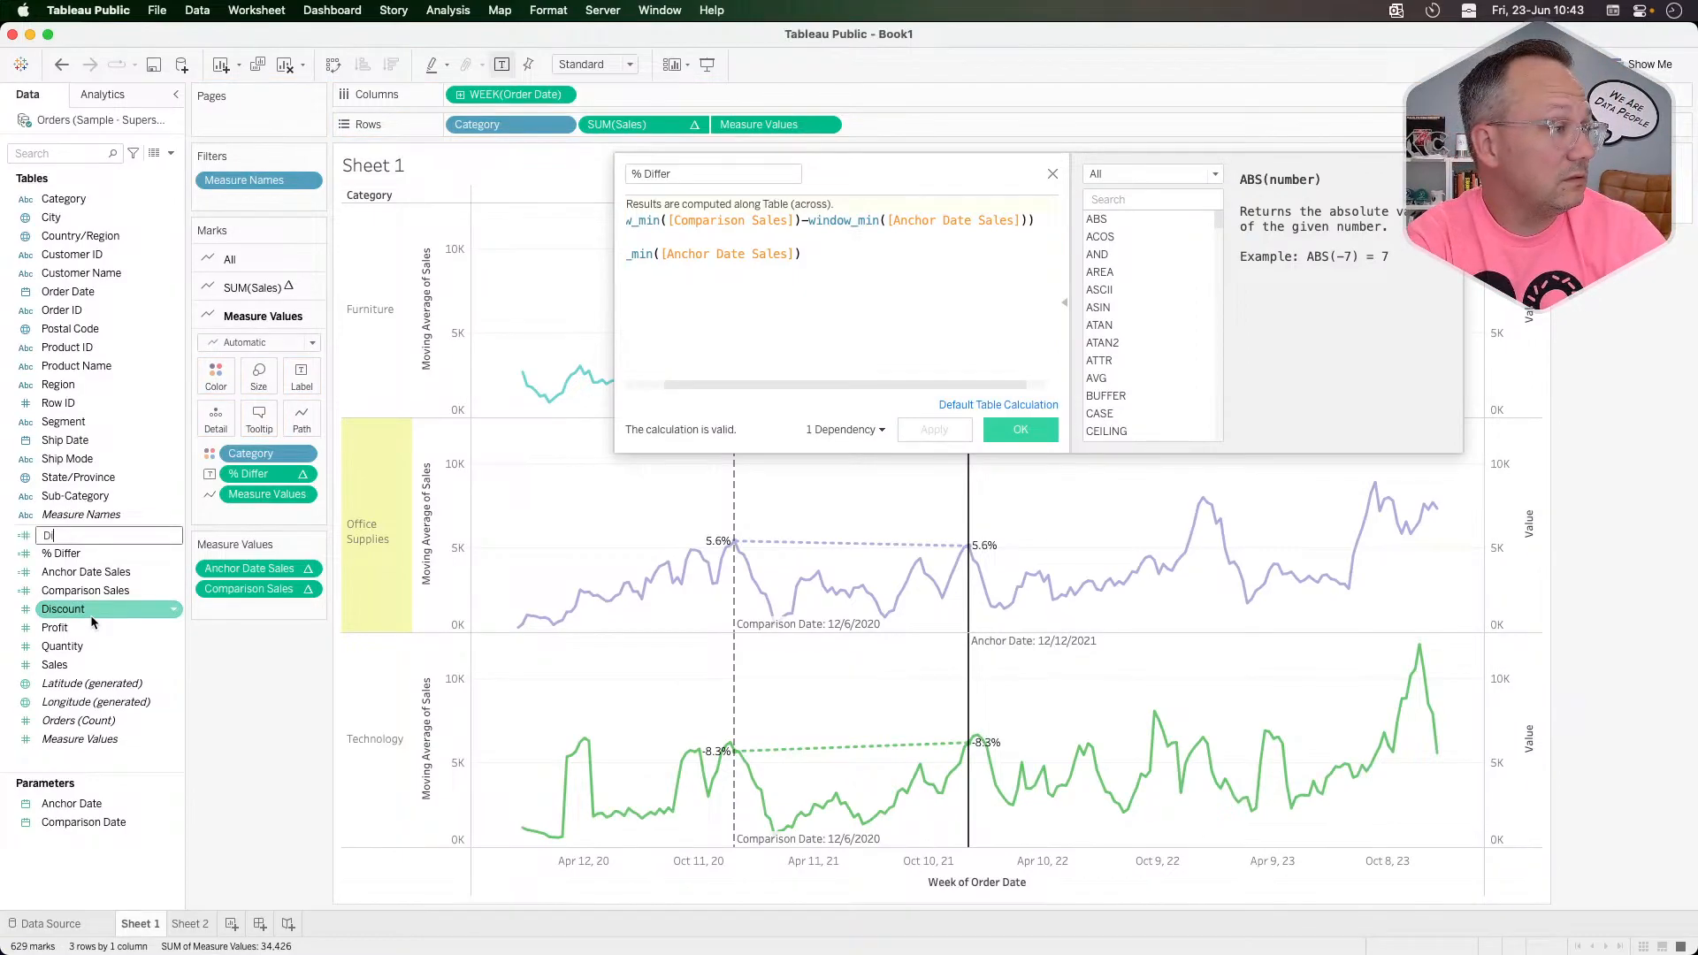
pyautogui.write('fference')
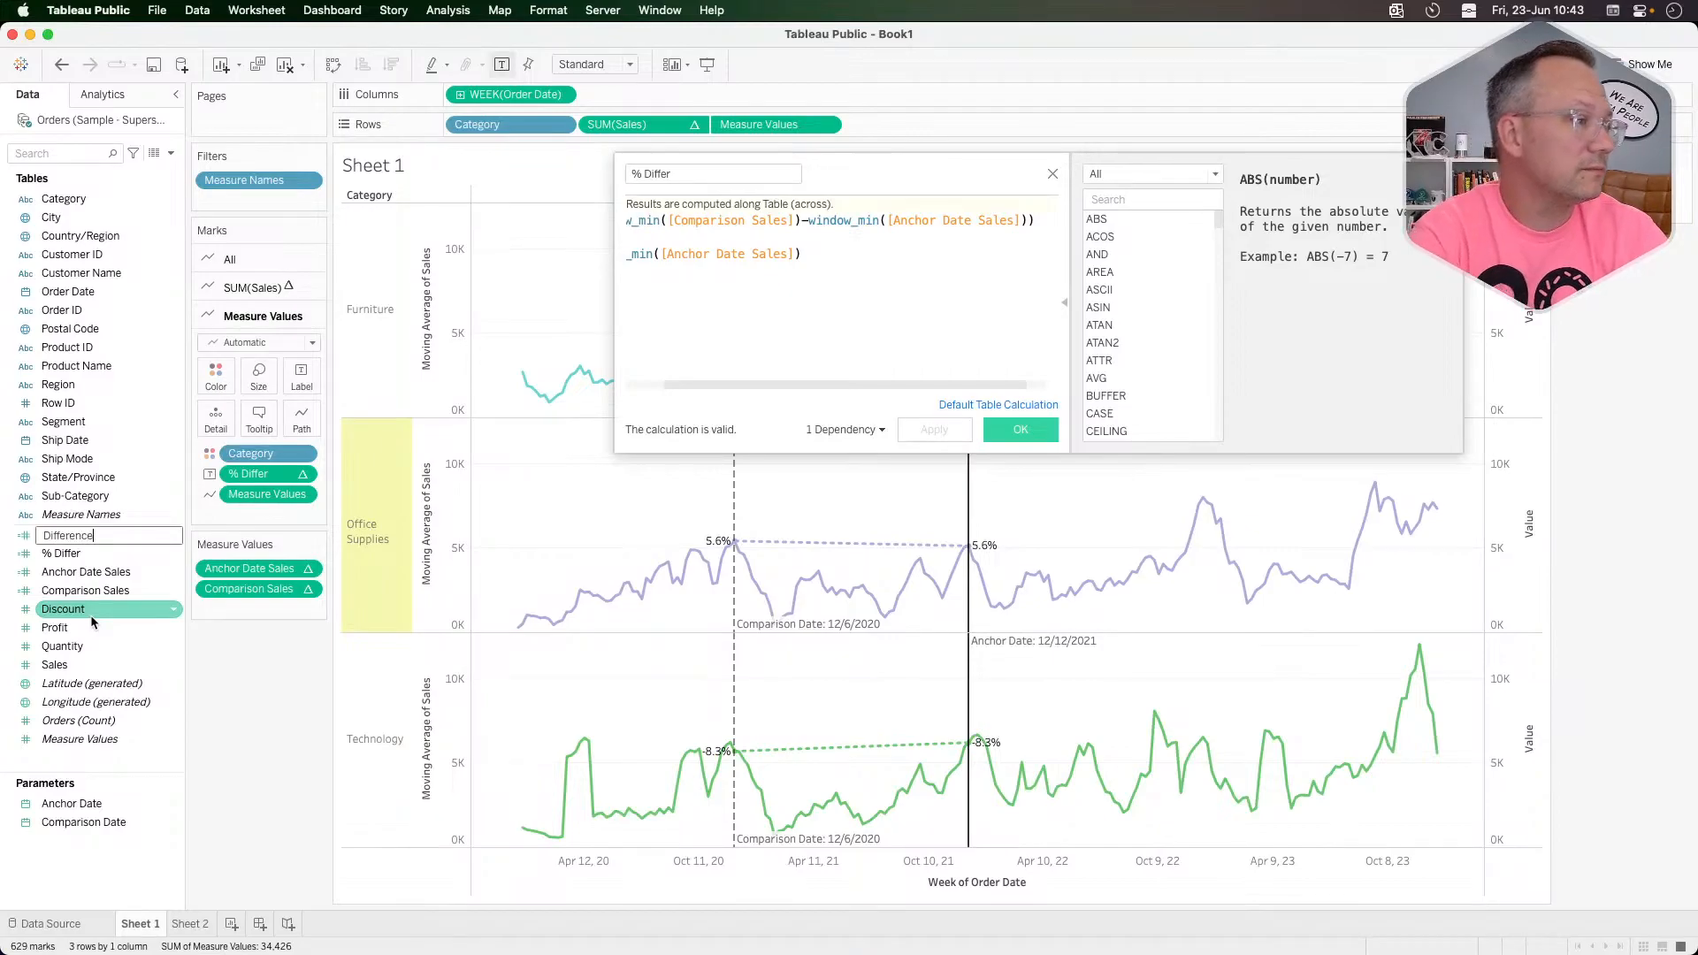
pyautogui.press('Return')
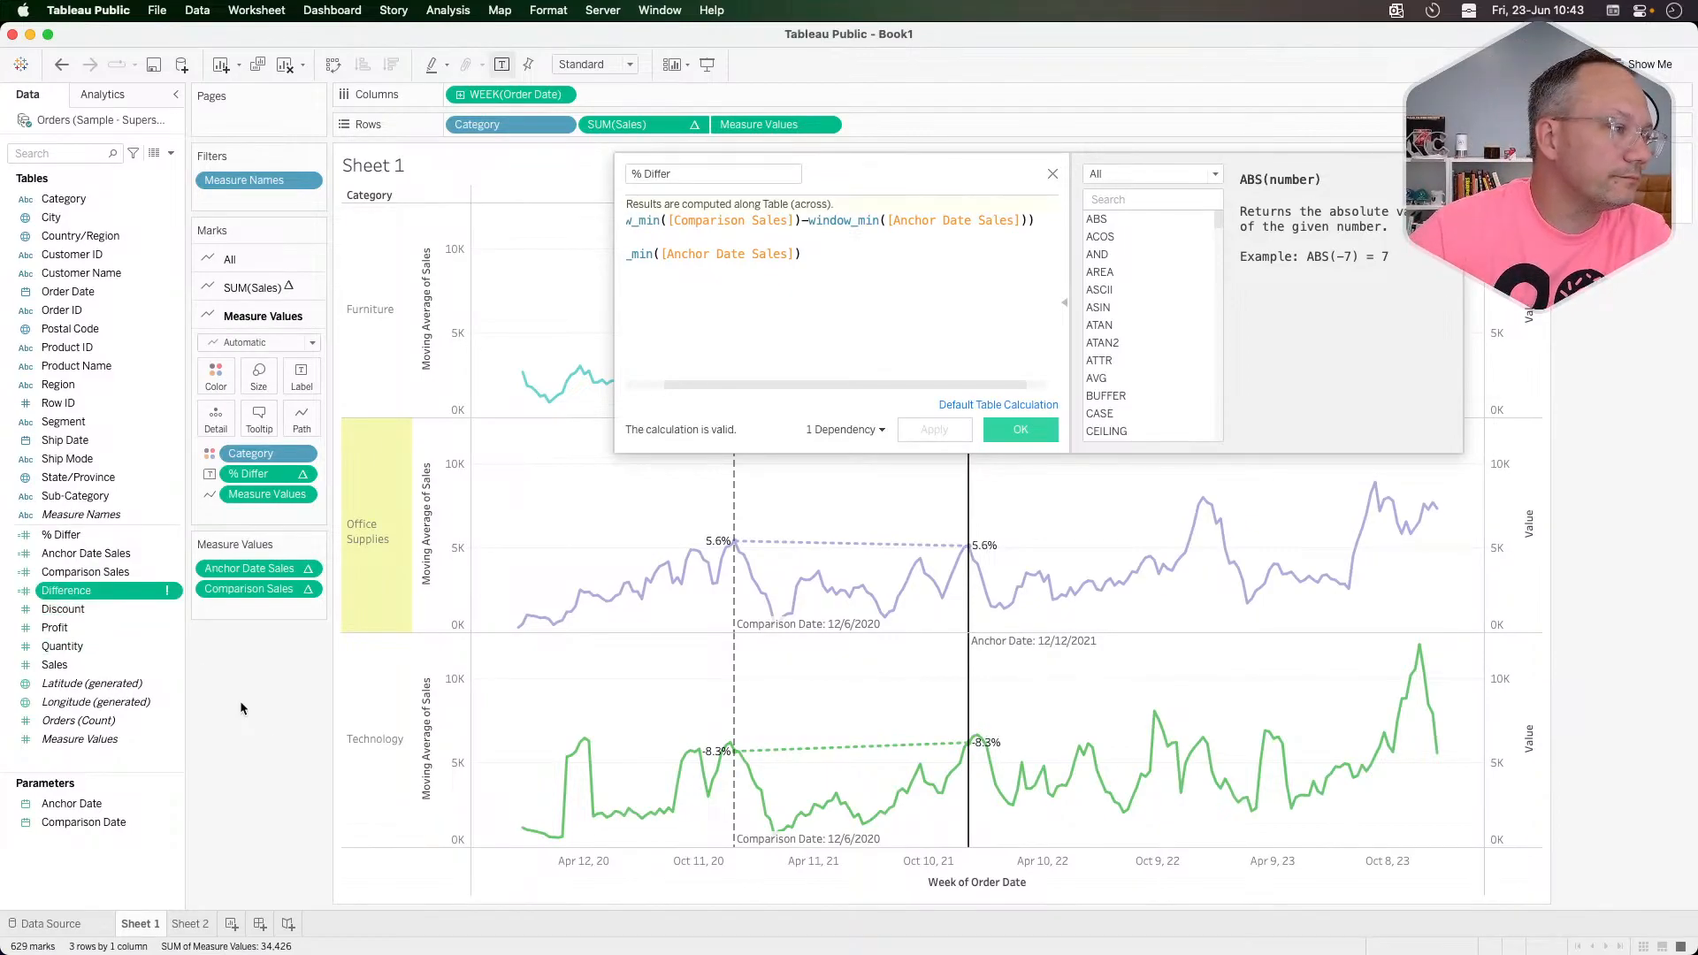
# Step: Remove the outer parentheses from the Difference formula, leaving window_min([Comparison Sales])-window_min([Anchor Date Sales])
pyautogui.rightClick(113, 589)
pyautogui.click(169, 291)
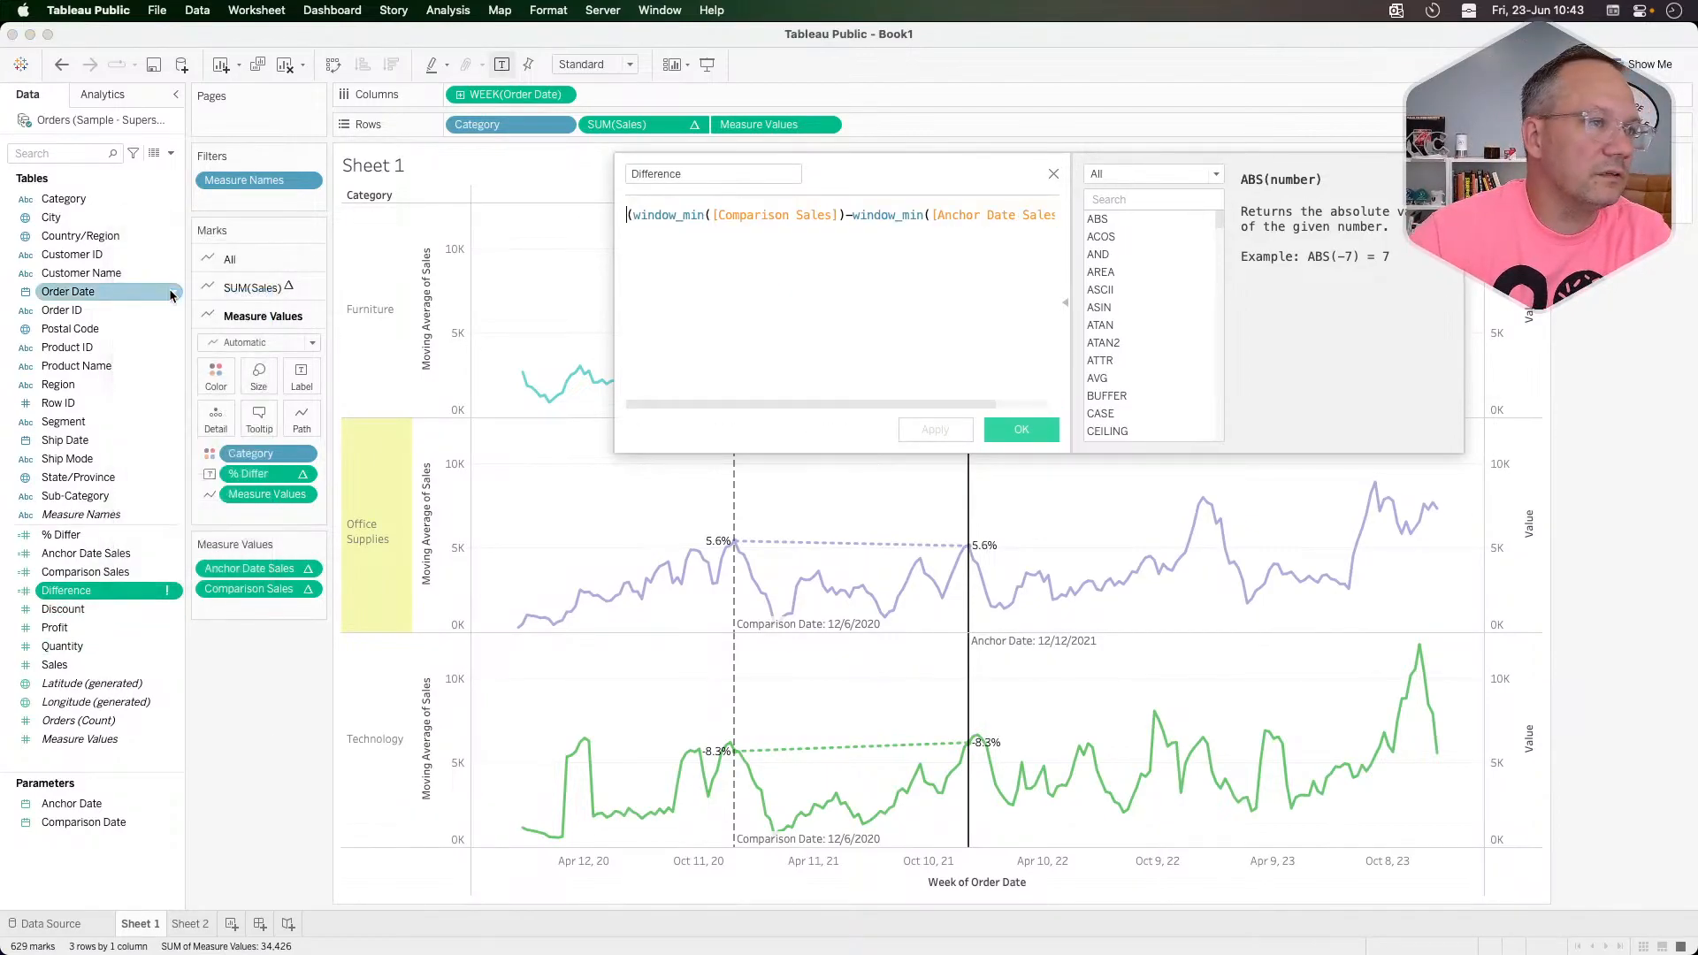
pyautogui.click(721, 308)
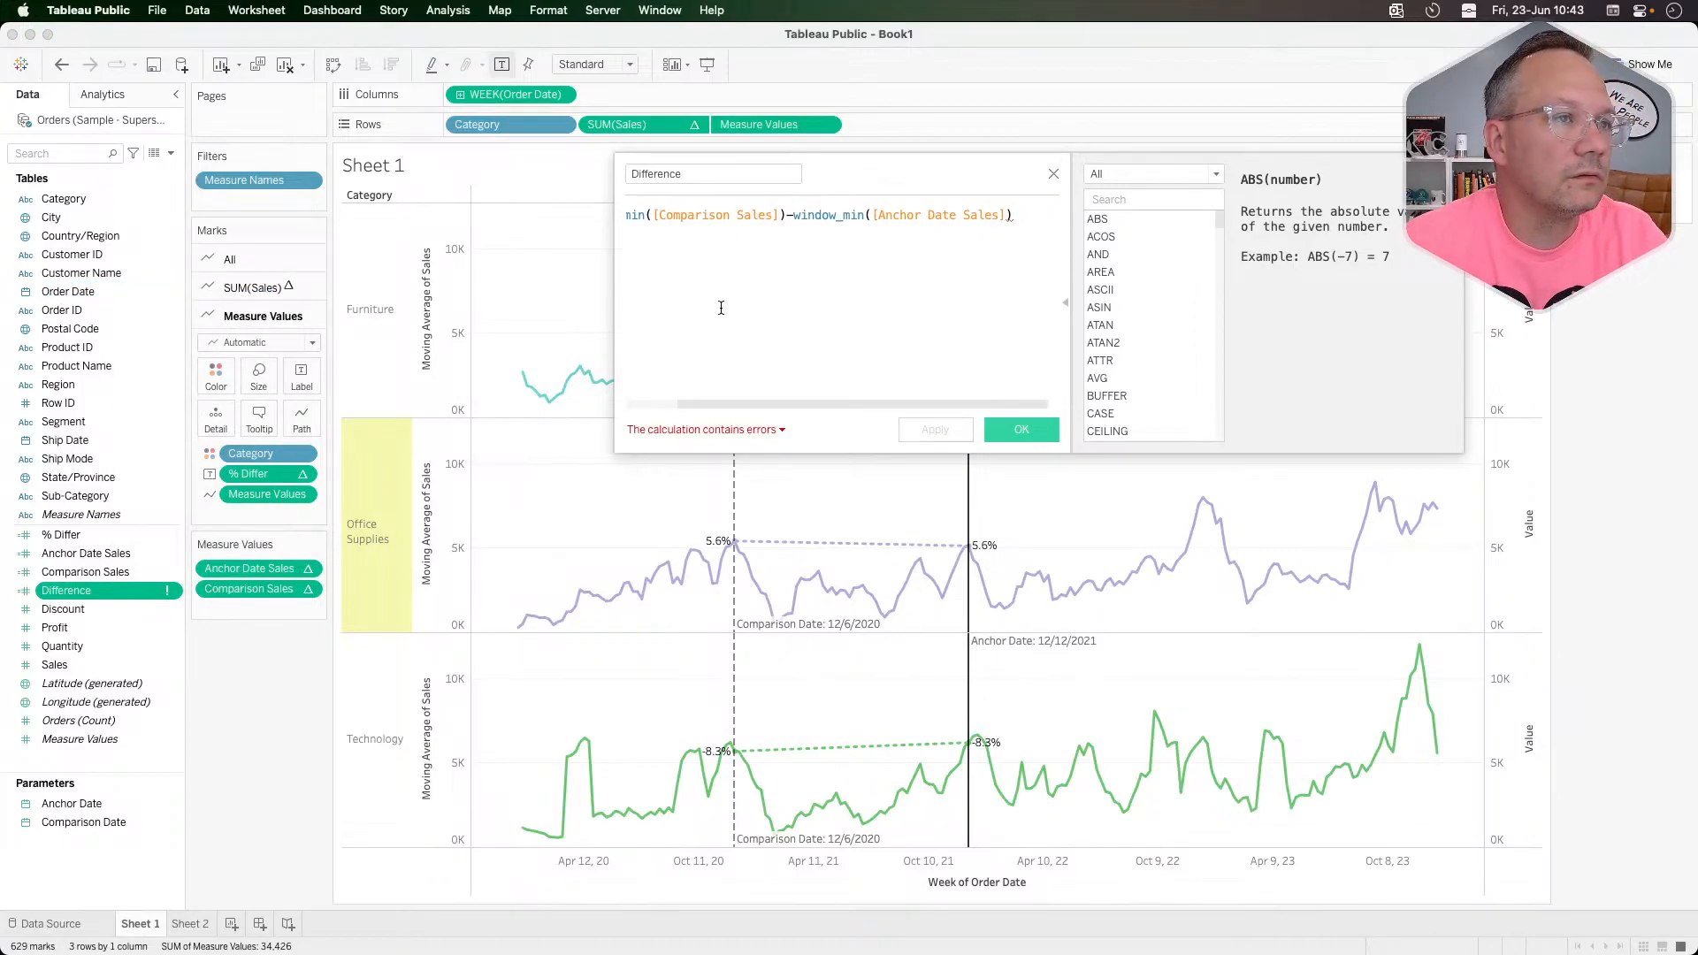
pyautogui.press('super+Left')
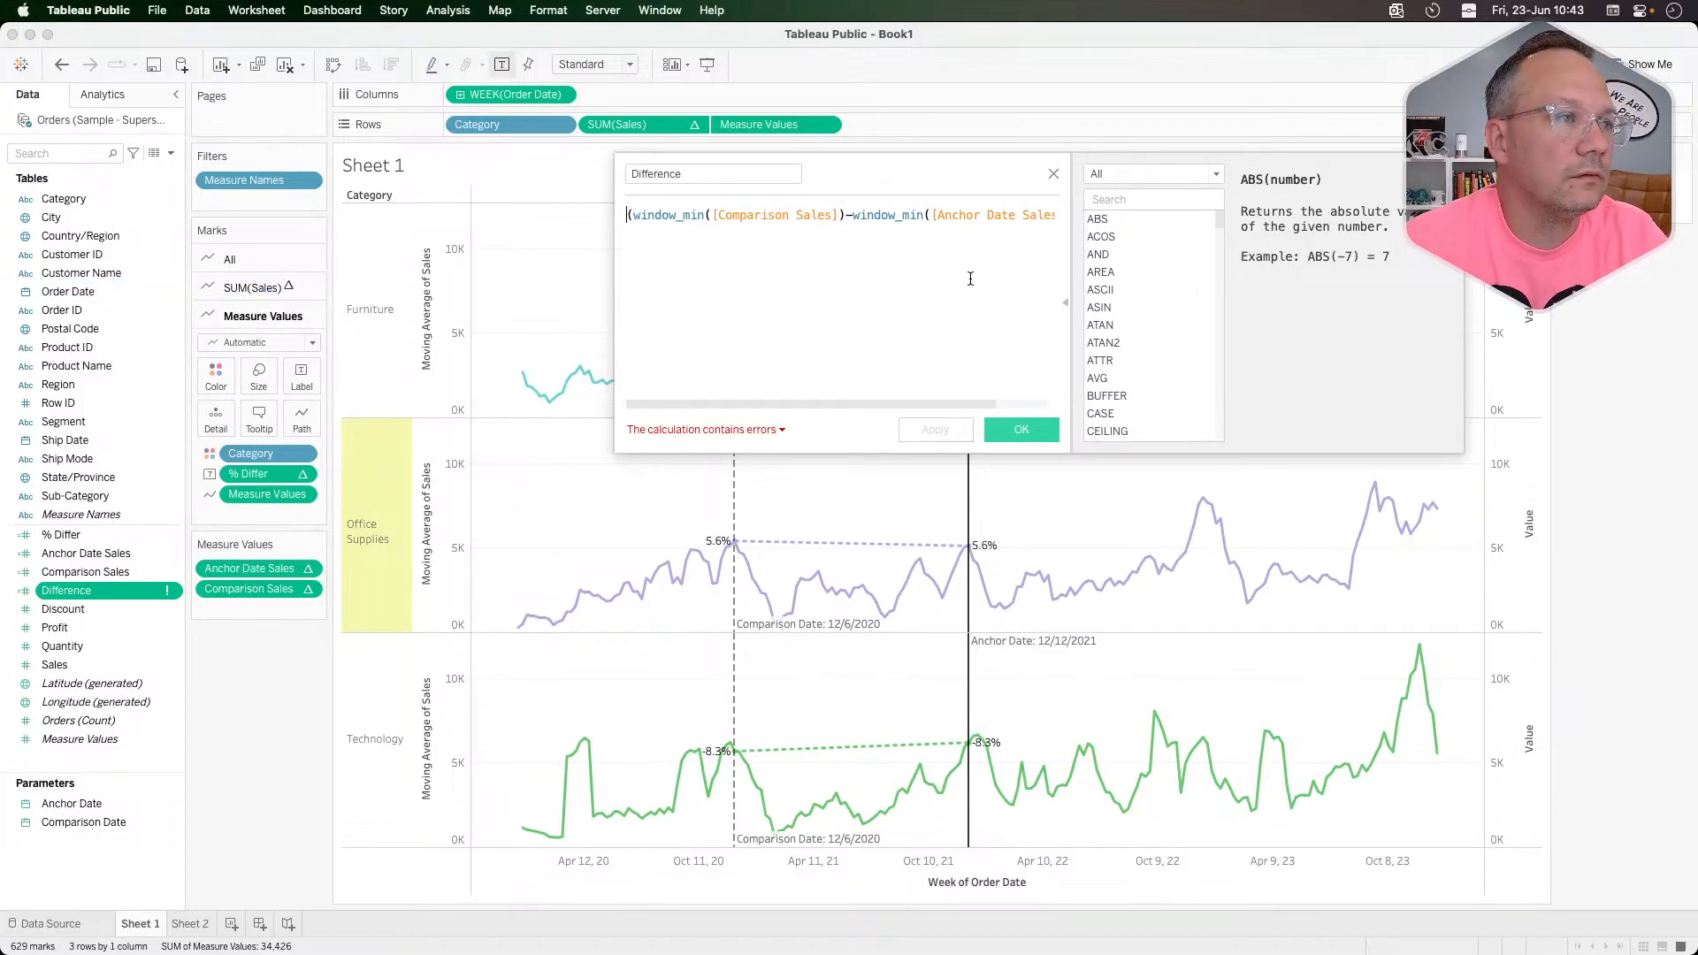
pyautogui.click(633, 214)
pyautogui.press('BackSpace')
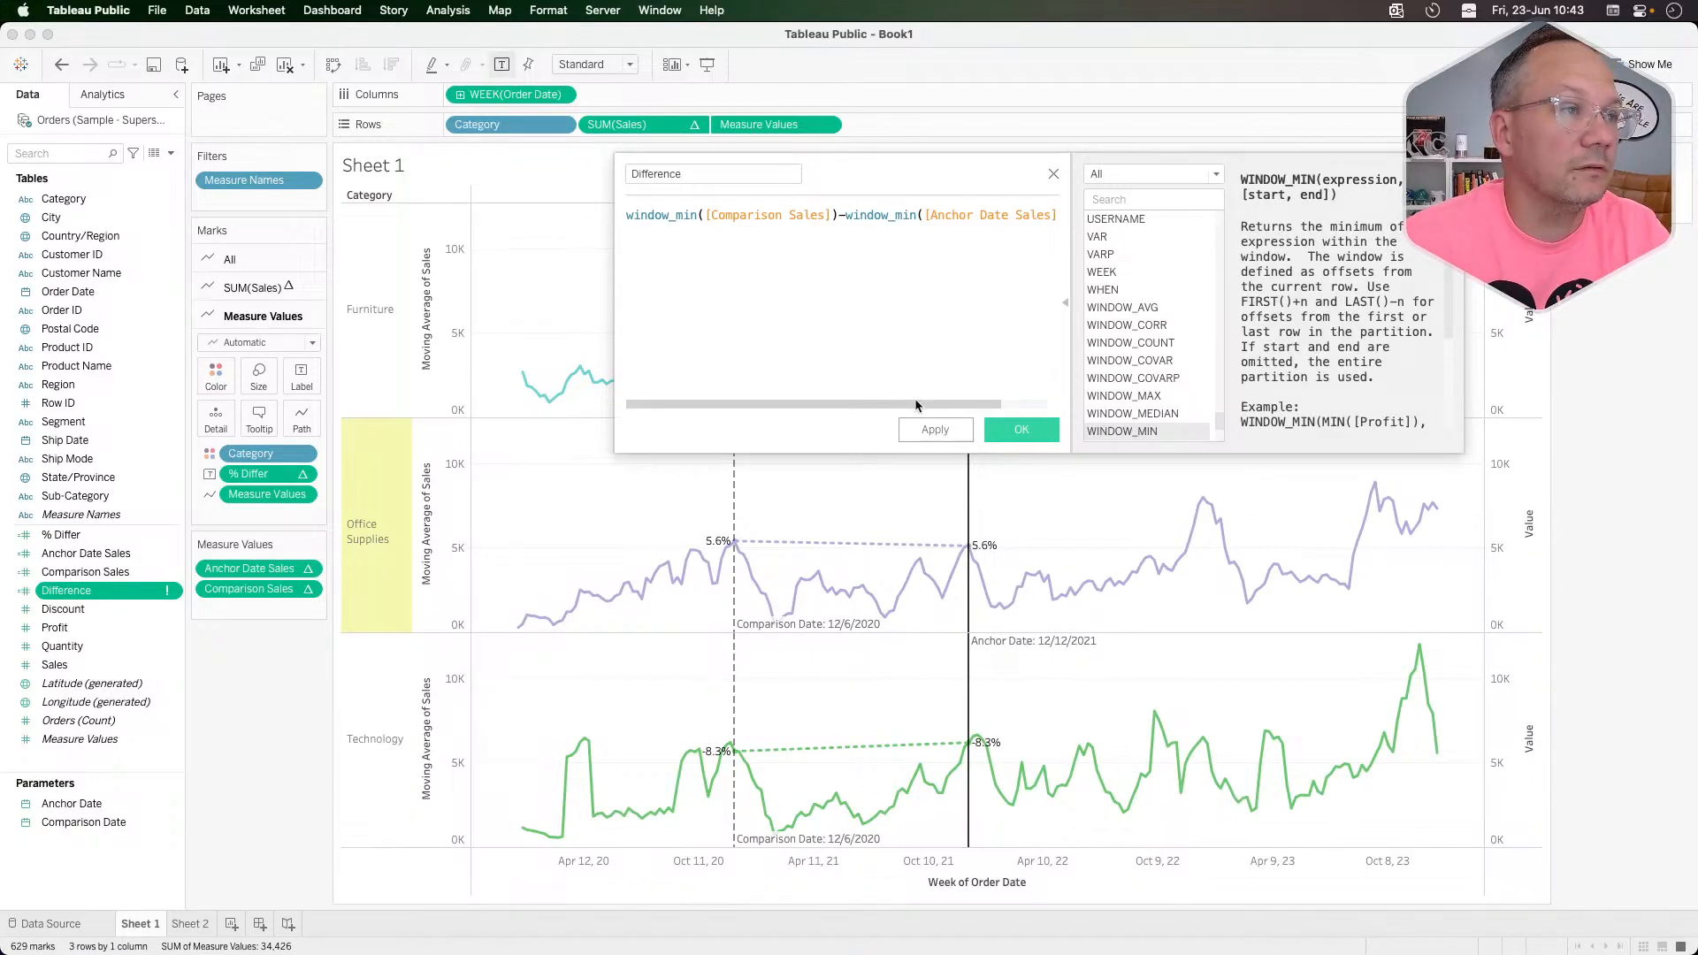
pyautogui.click(1018, 431)
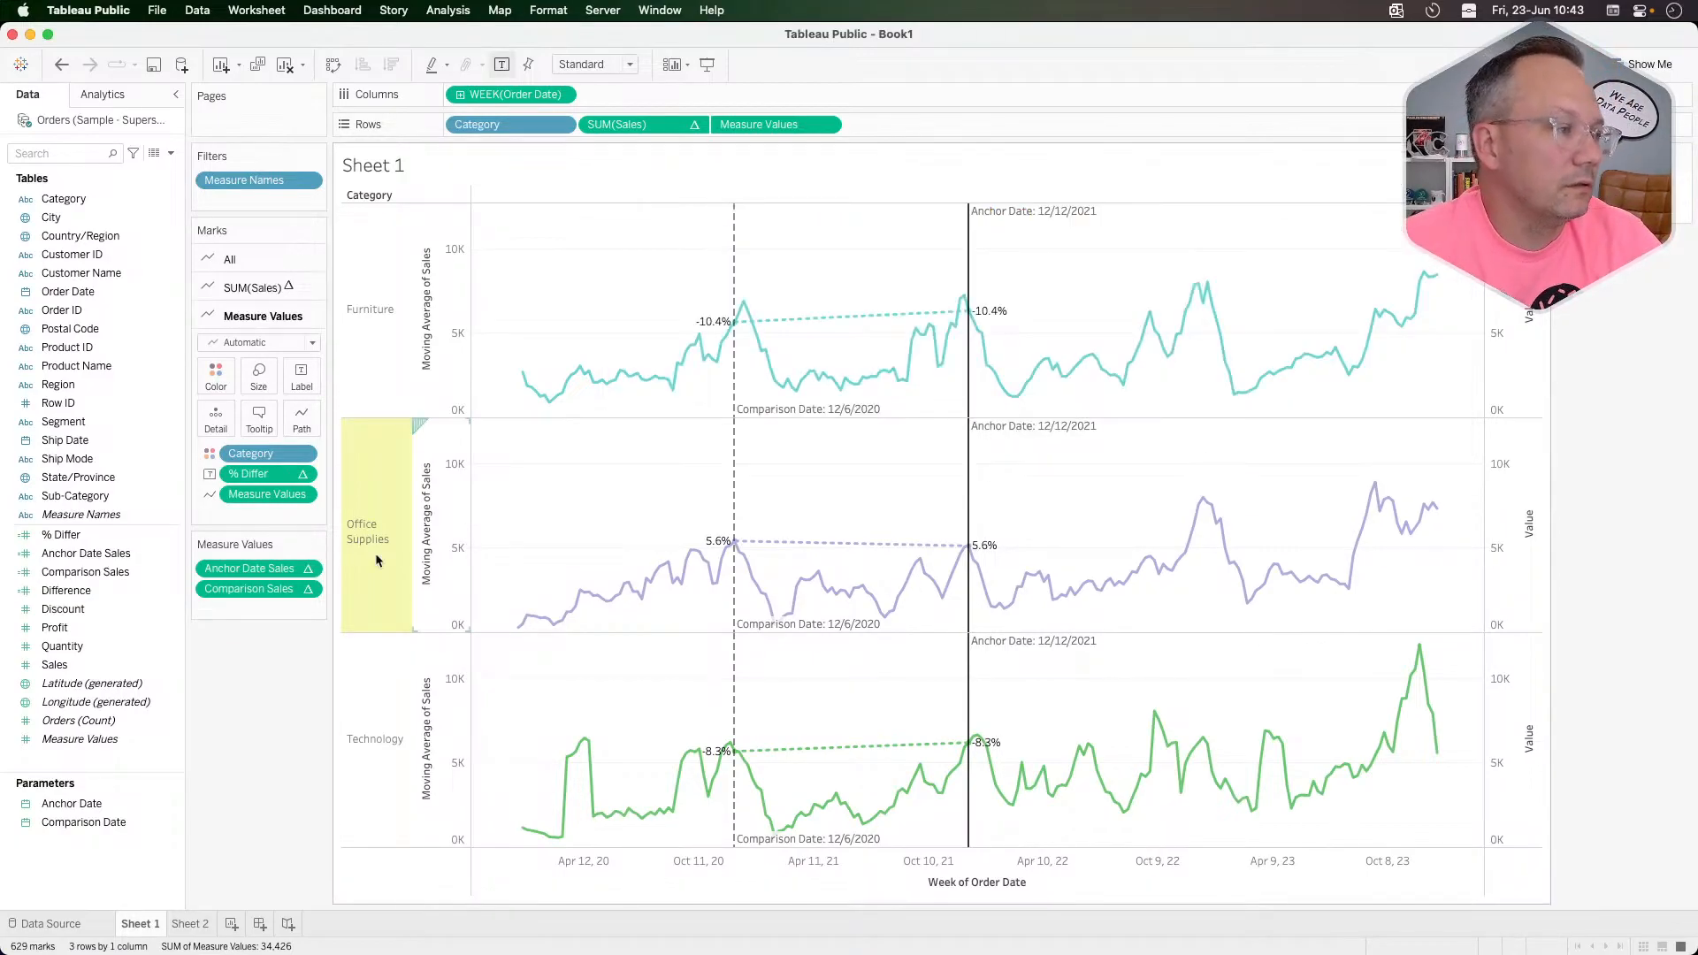
# Step: Add the Difference field to the Measure Values line labels and check its values at the Office Supplies endpoints
pyautogui.moveTo(93, 587); pyautogui.dragTo(299, 382)
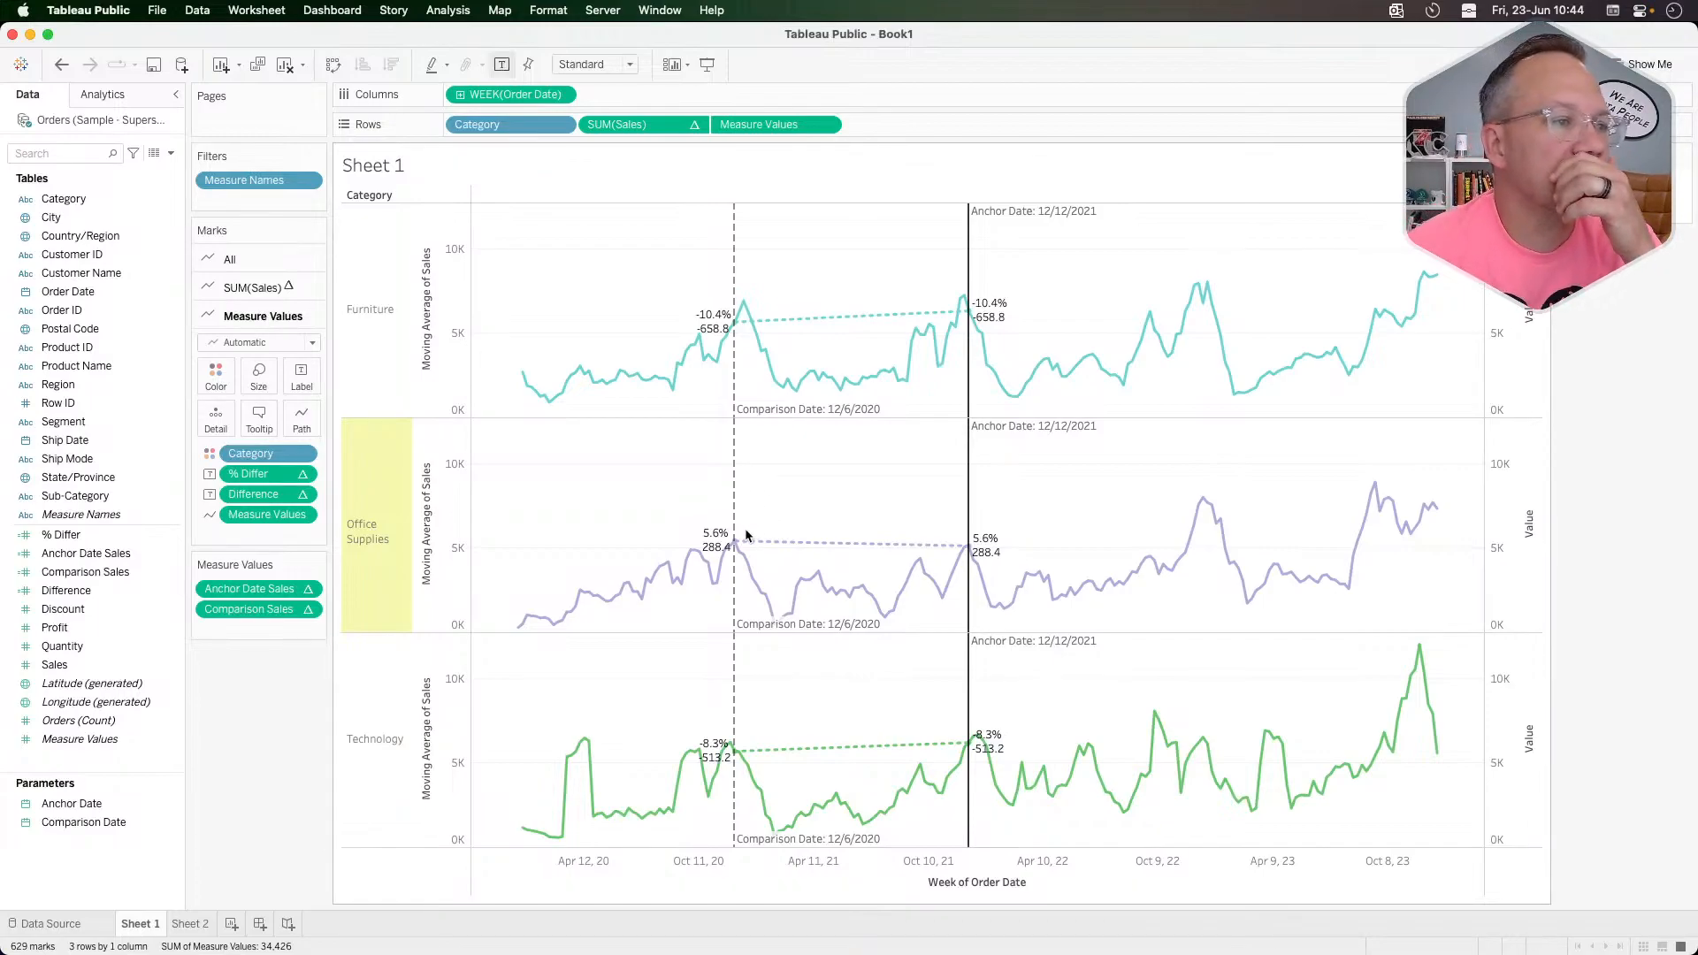
pyautogui.moveTo(741, 541)
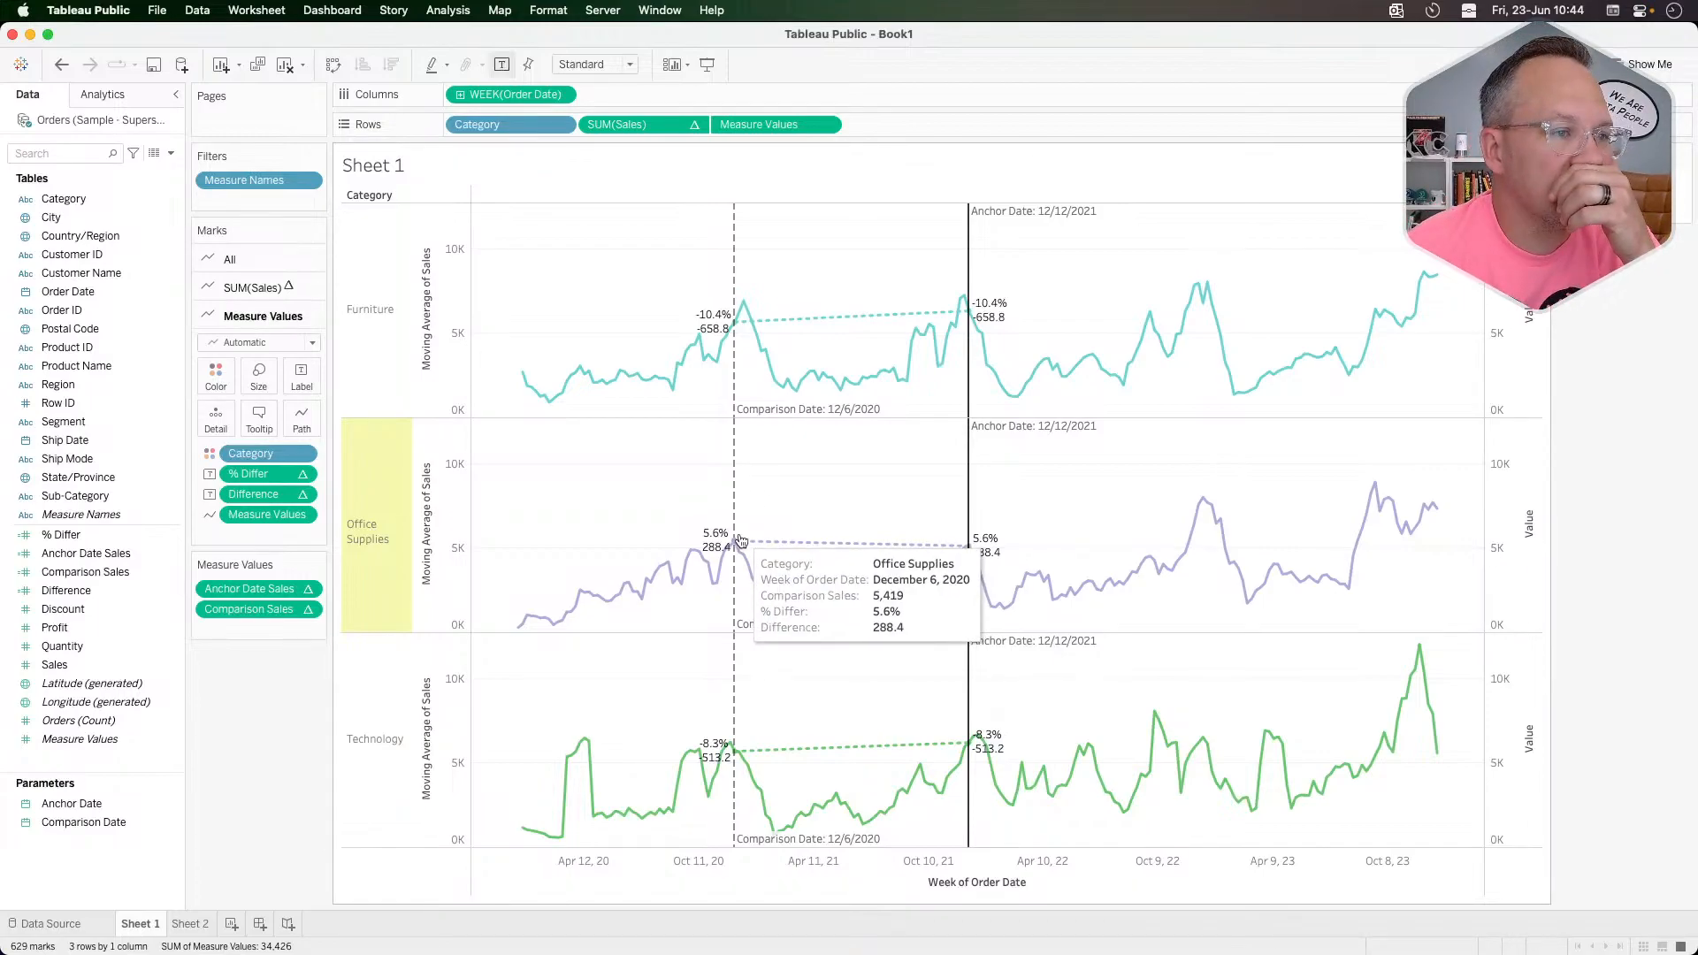
pyautogui.moveTo(970, 543)
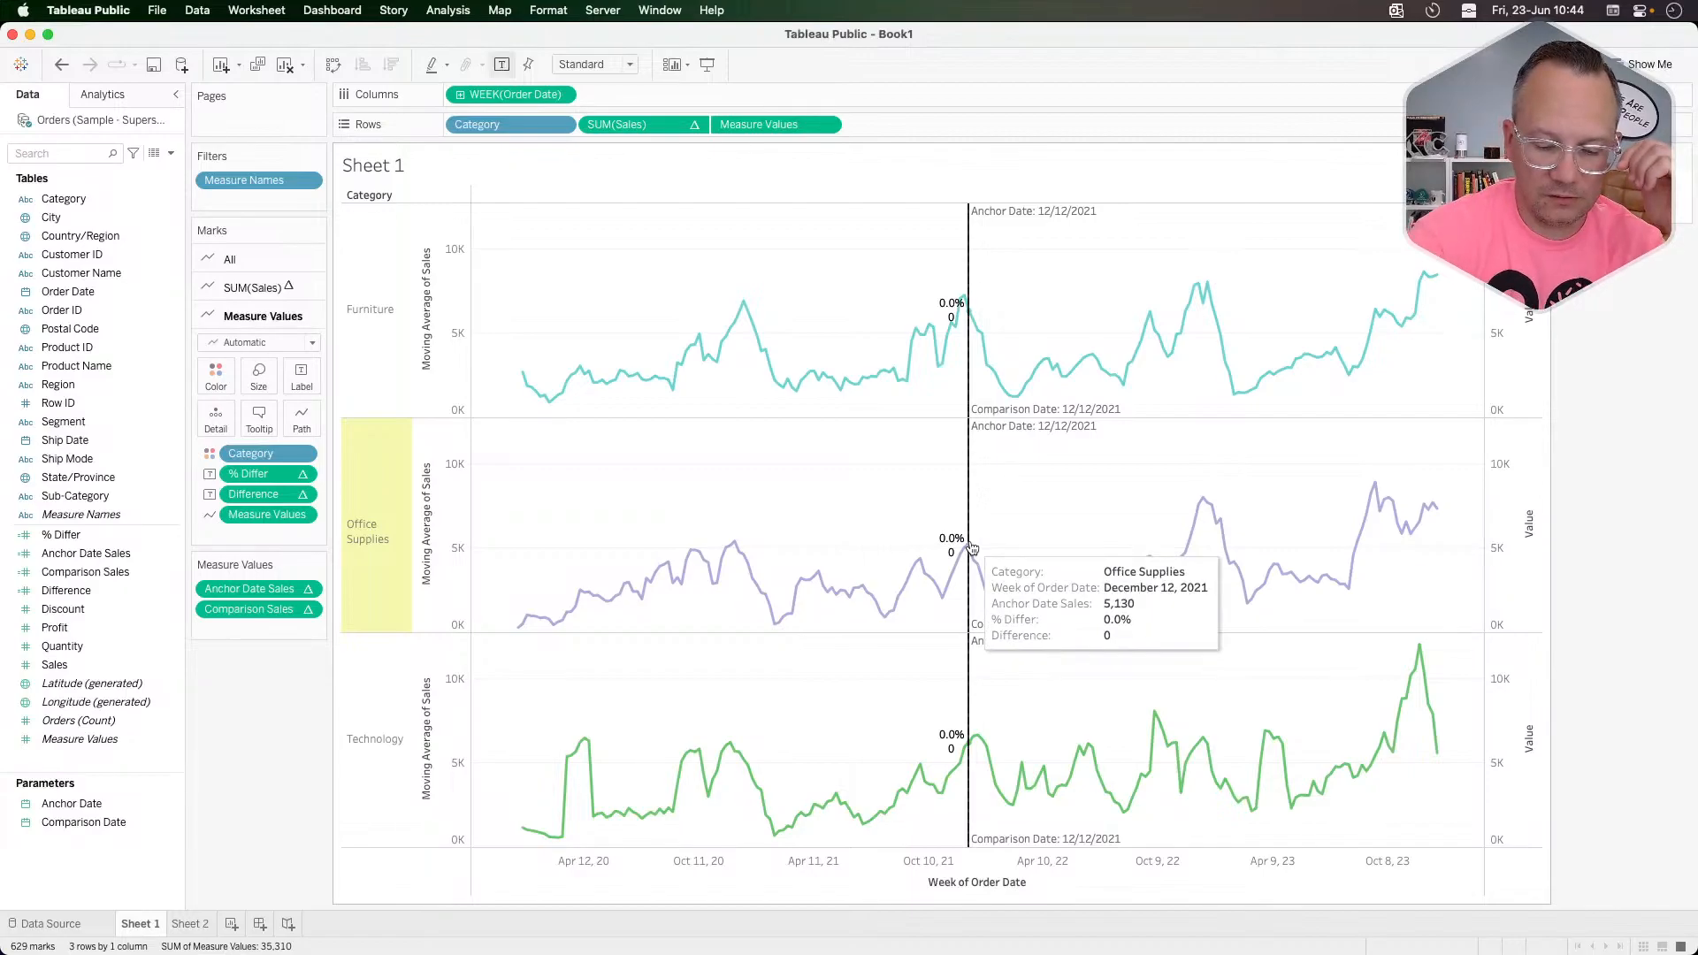
# Step: Calculate 5419-5130 in Spotlight to verify the Office Supplies difference
pyautogui.press('super+space')
pyautogui.write('51')
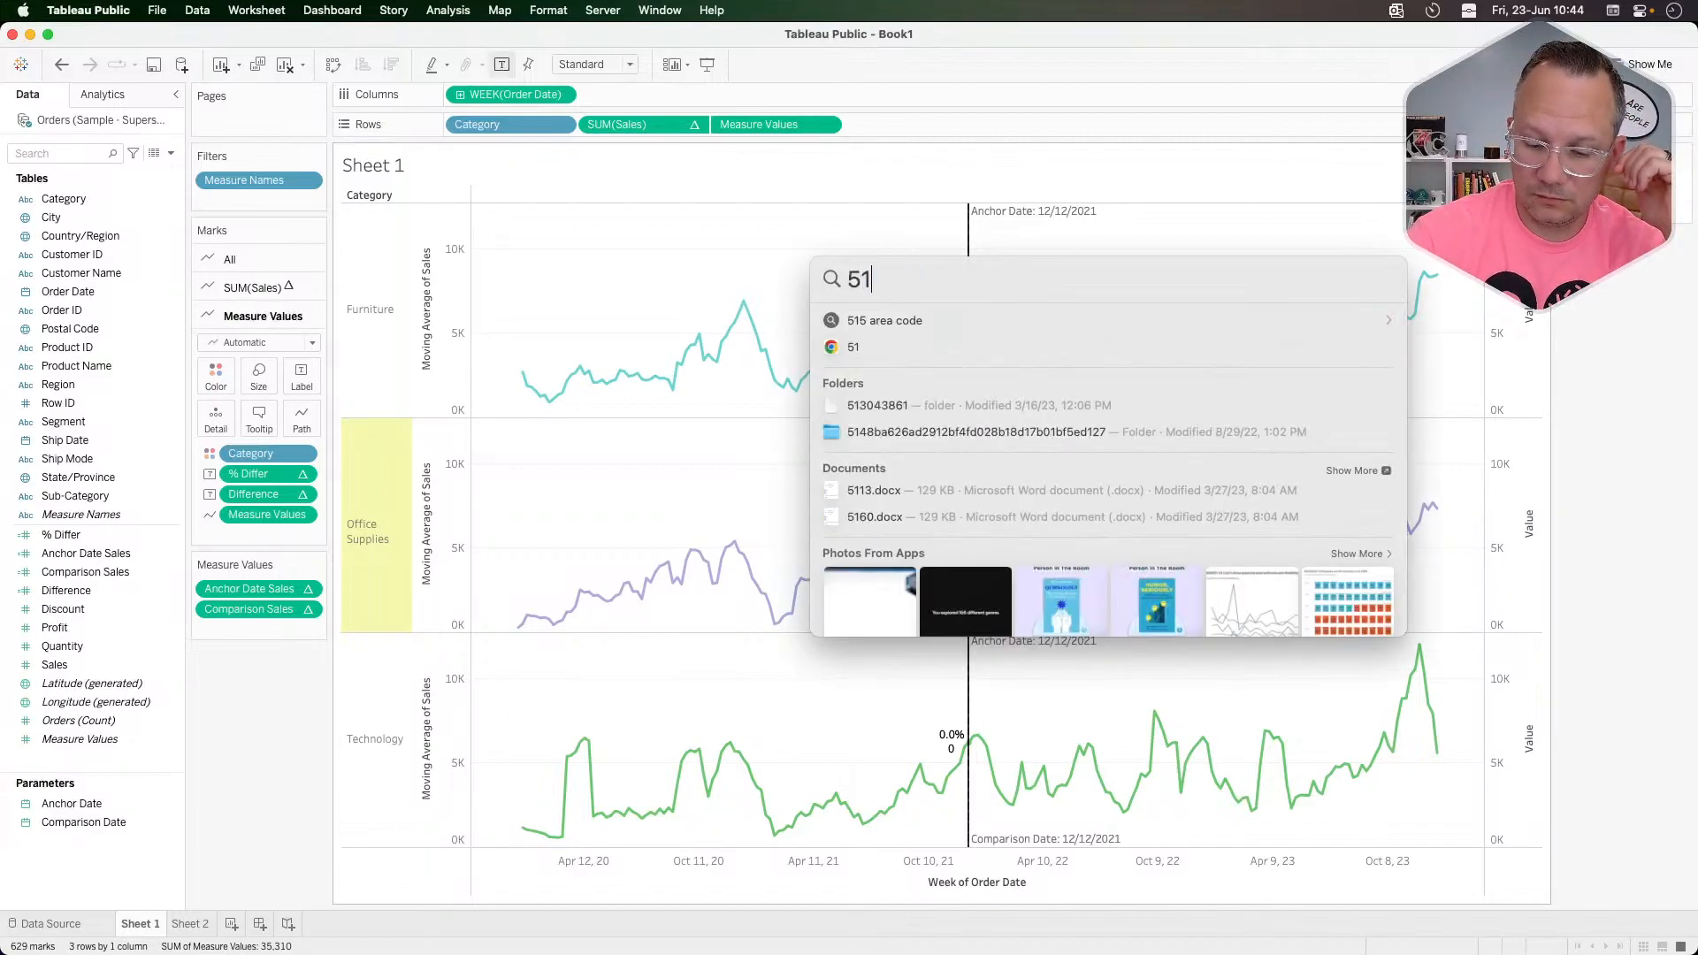
pyautogui.press('BackSpace')
pyautogui.write('419-5130')
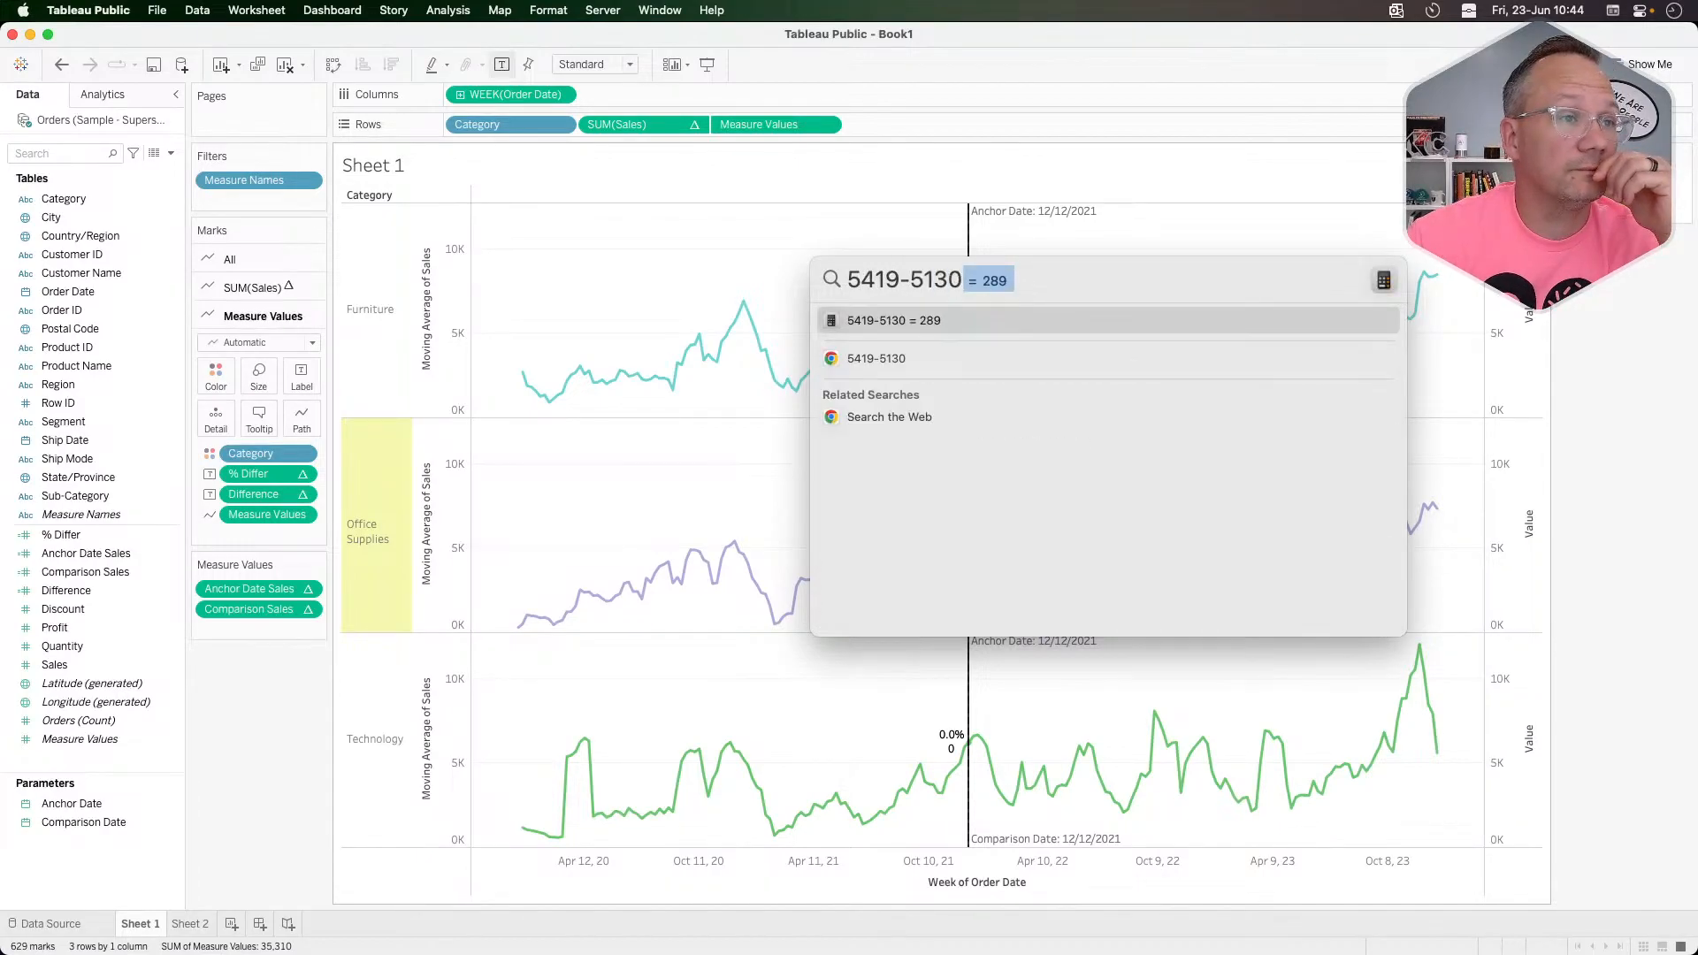
# Step: Set the comparison date to 12/6/2020 and calculate 288.4/5130 and 288.4/5419 in Spotlight to verify the Office Supplies percent difference
pyautogui.click(697, 505)
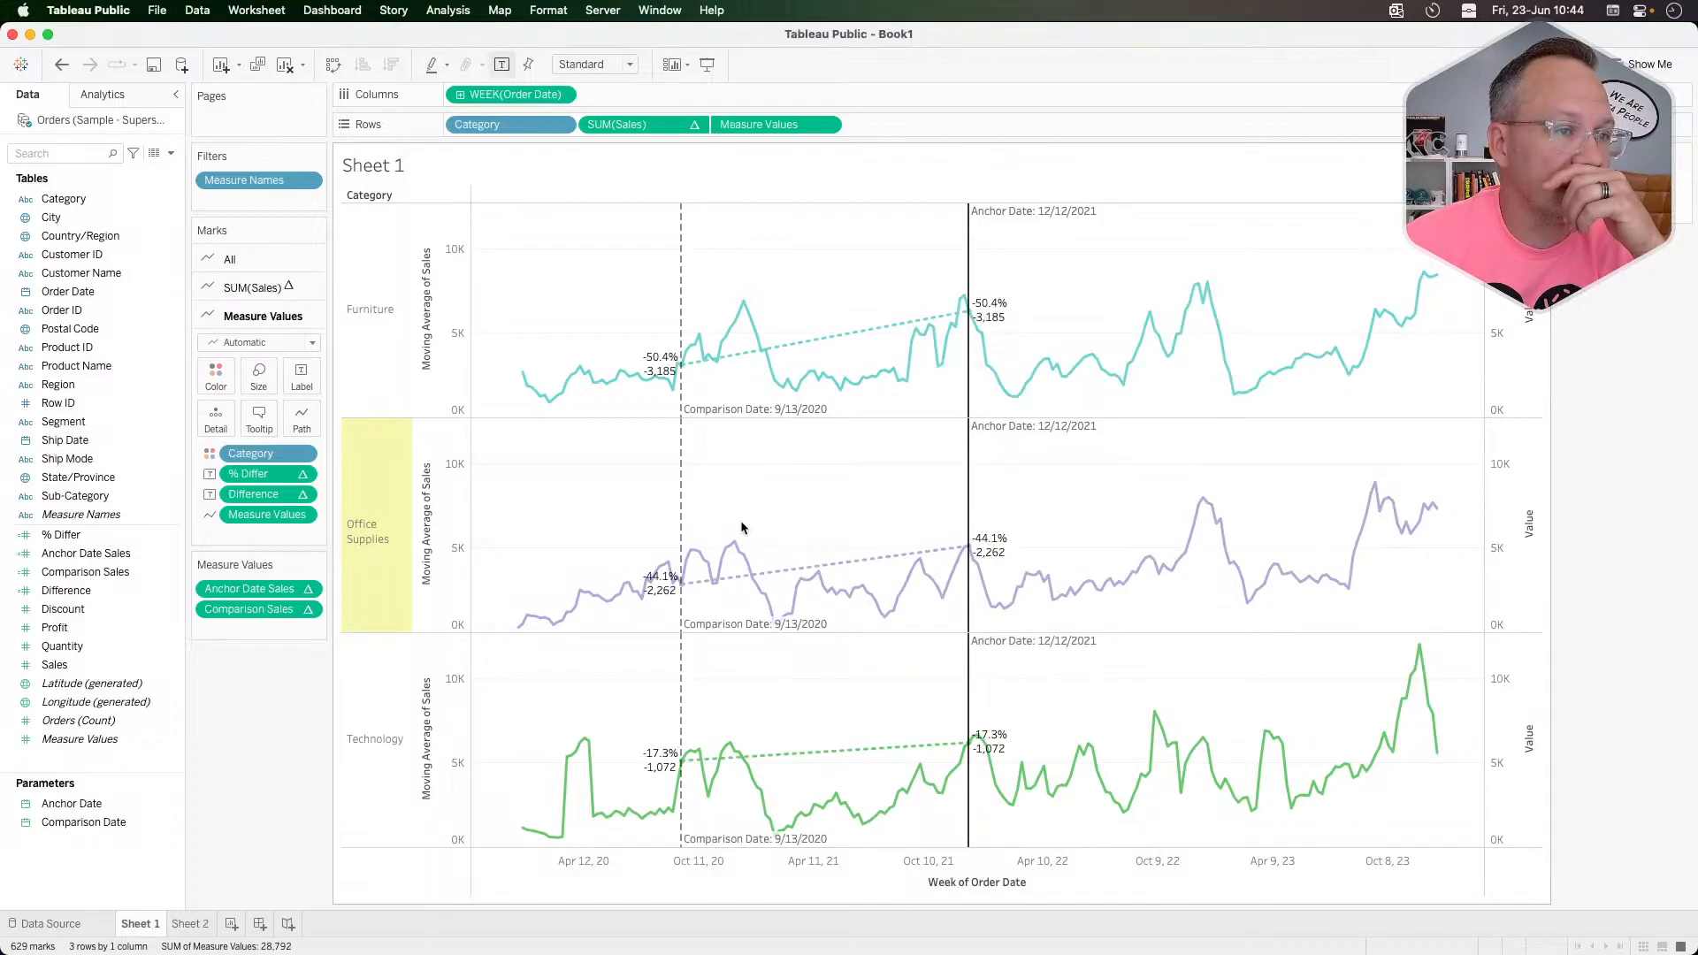
pyautogui.click(738, 543)
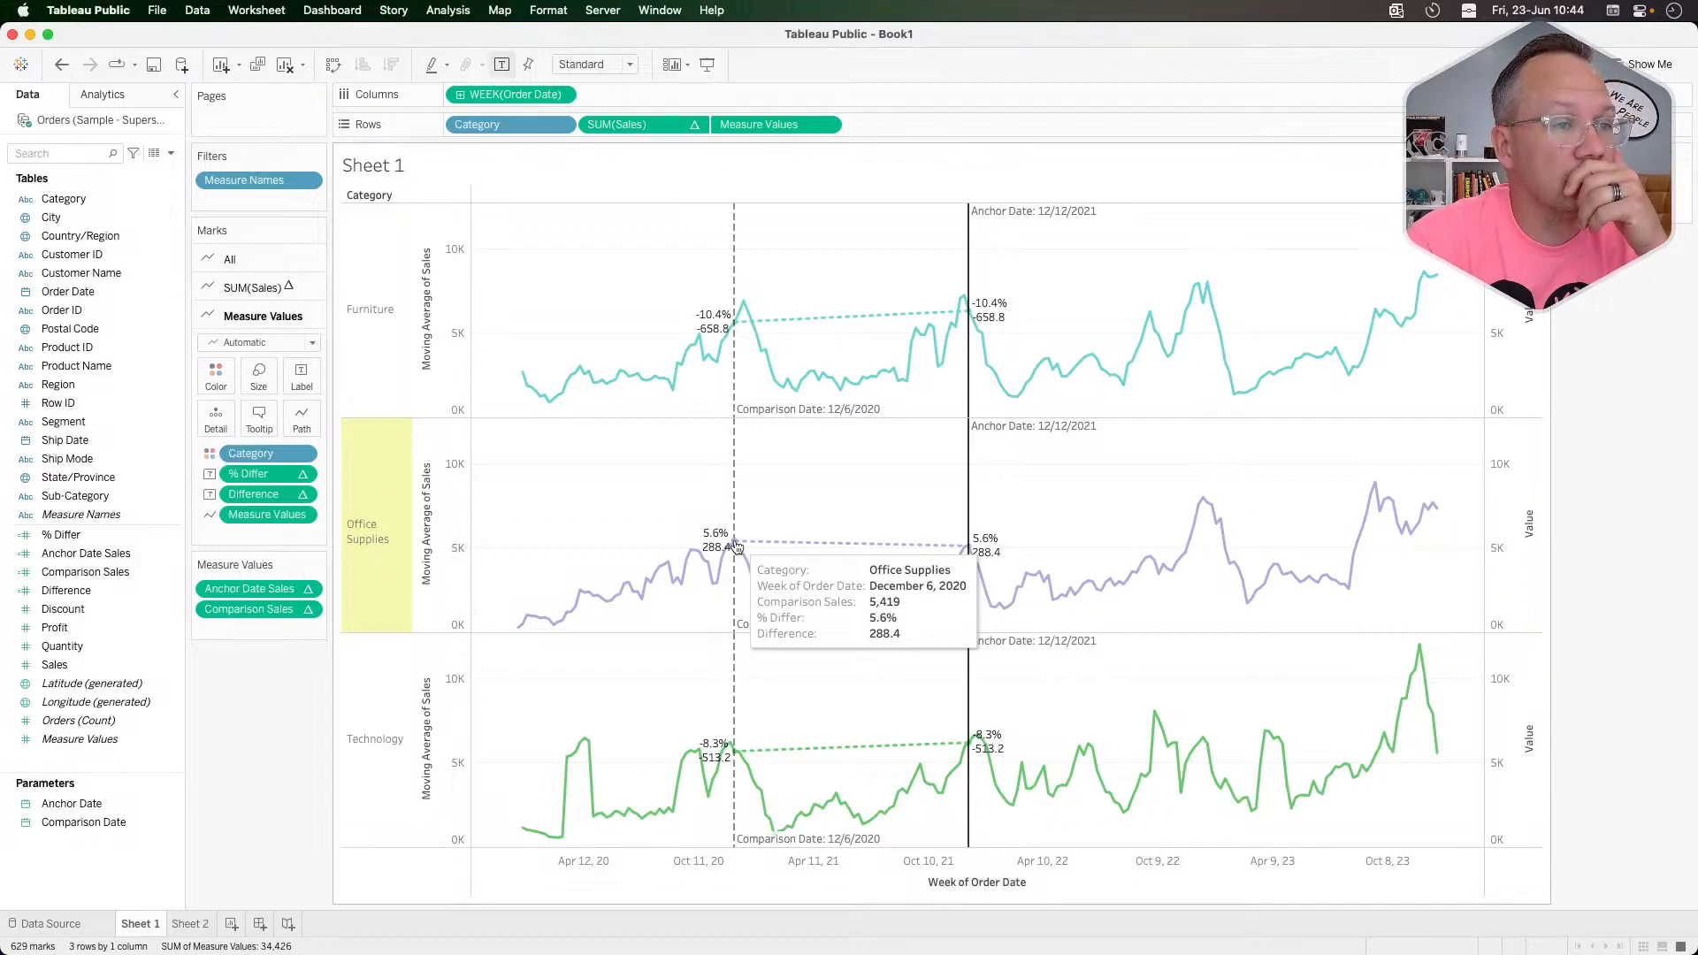
pyautogui.press('super+space')
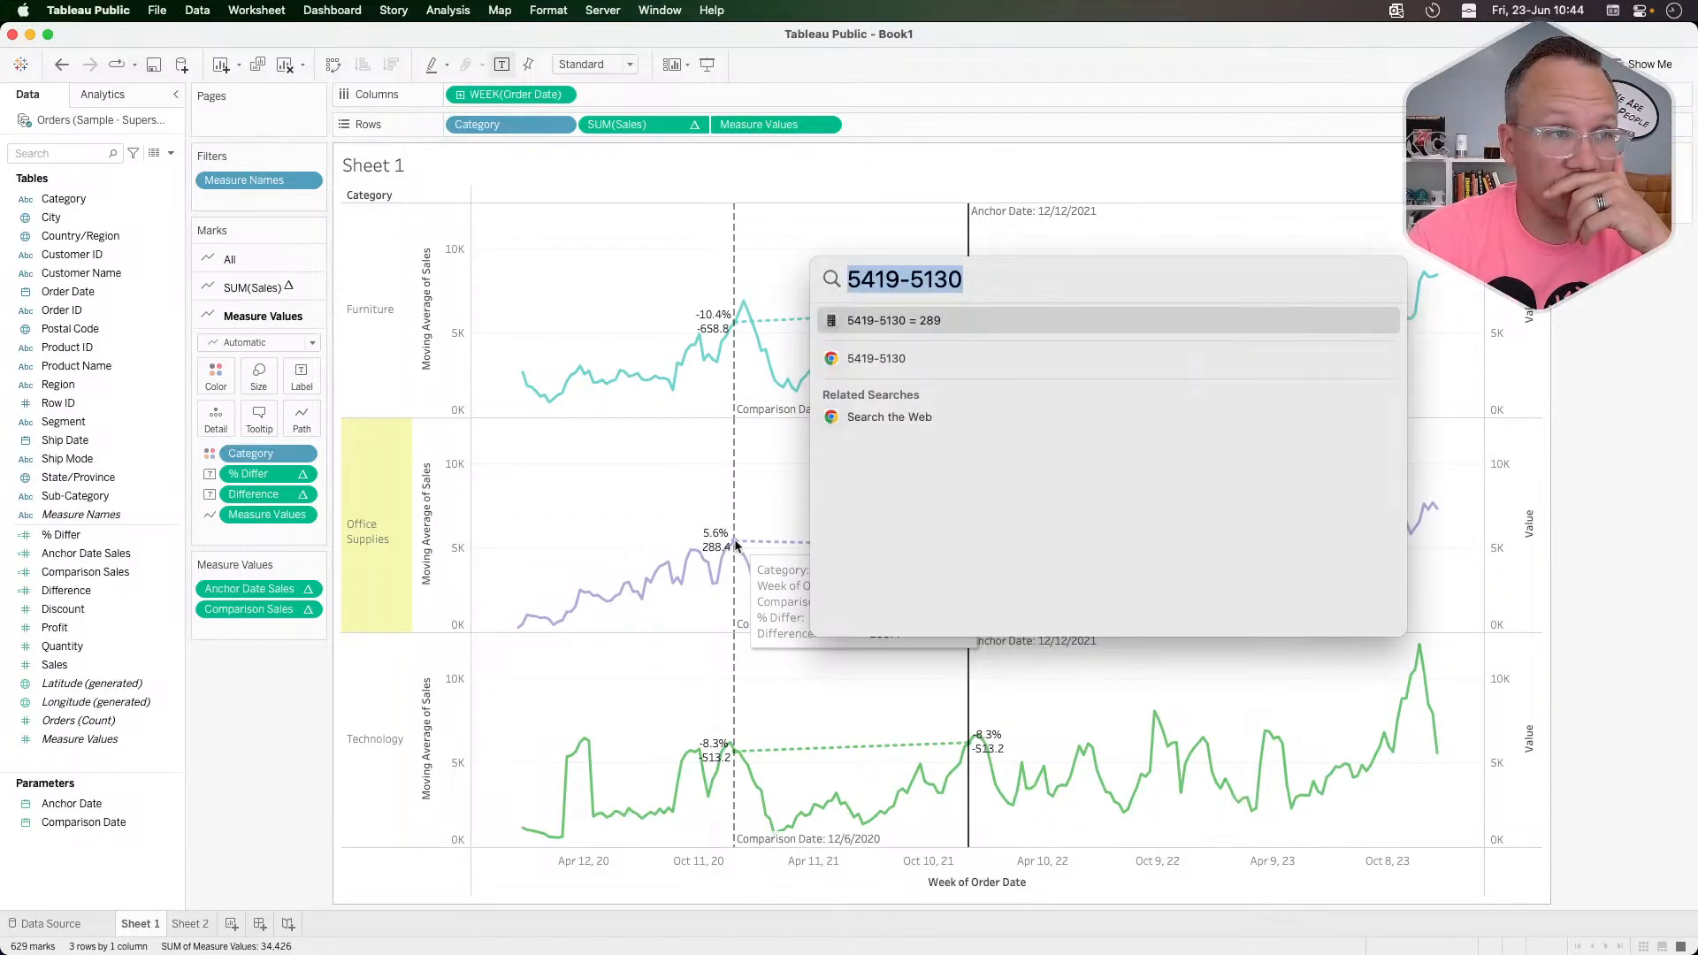
pyautogui.write('288.4')
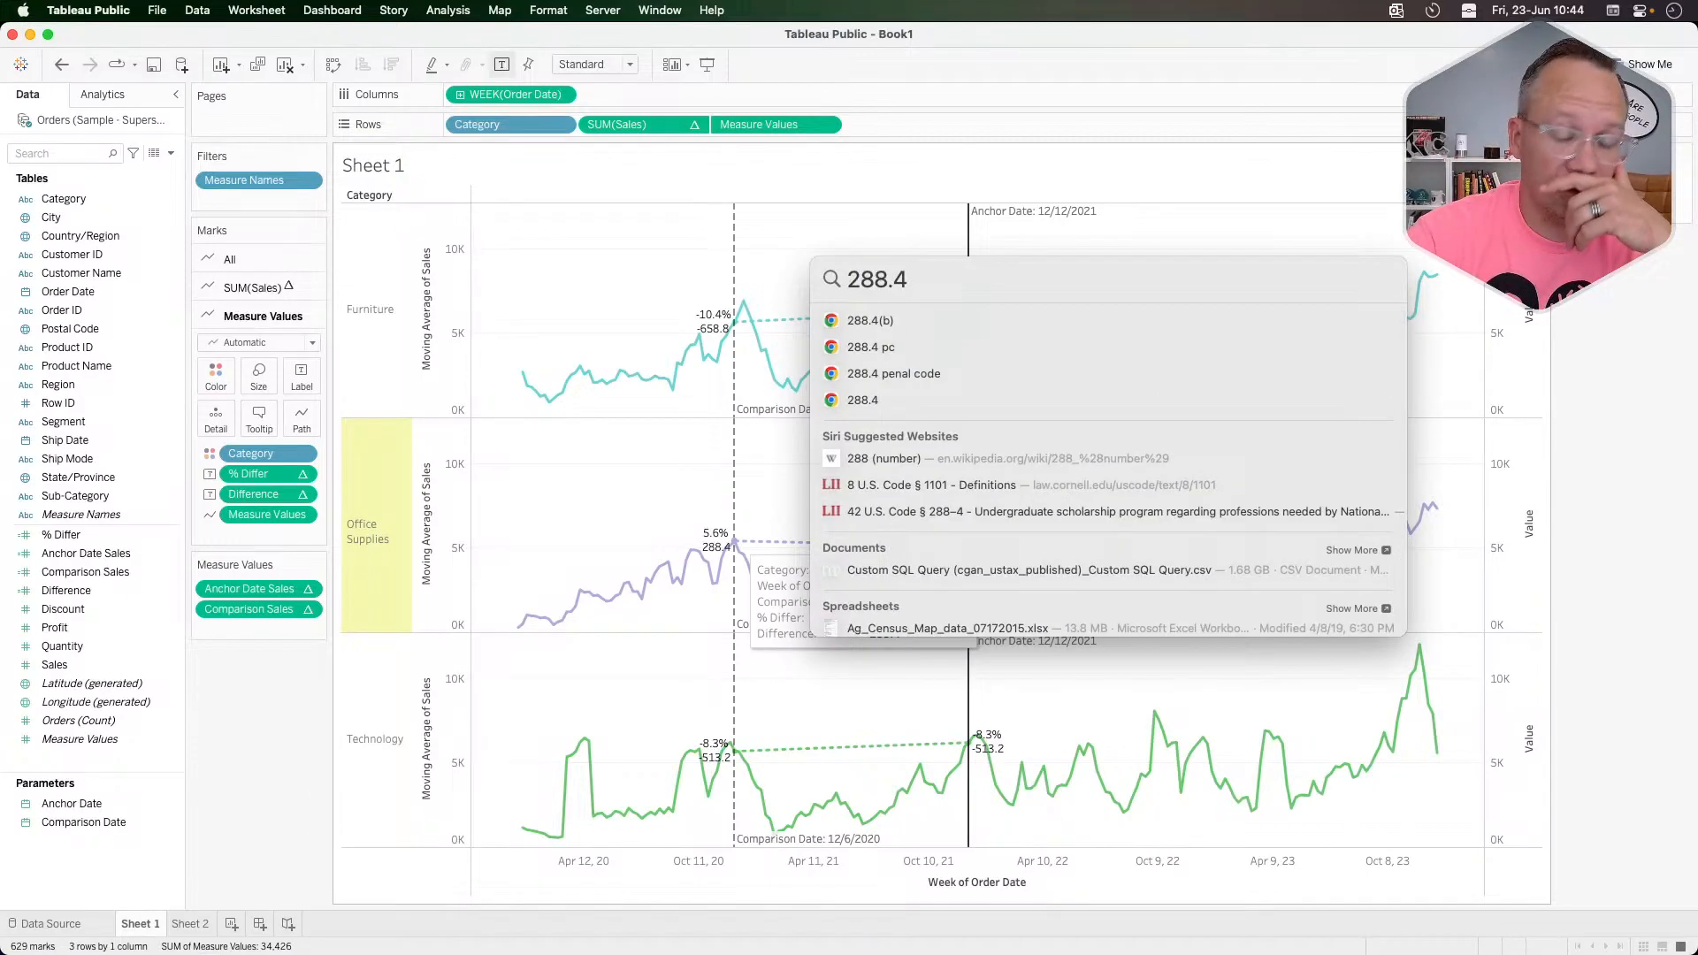
pyautogui.write('/5130')
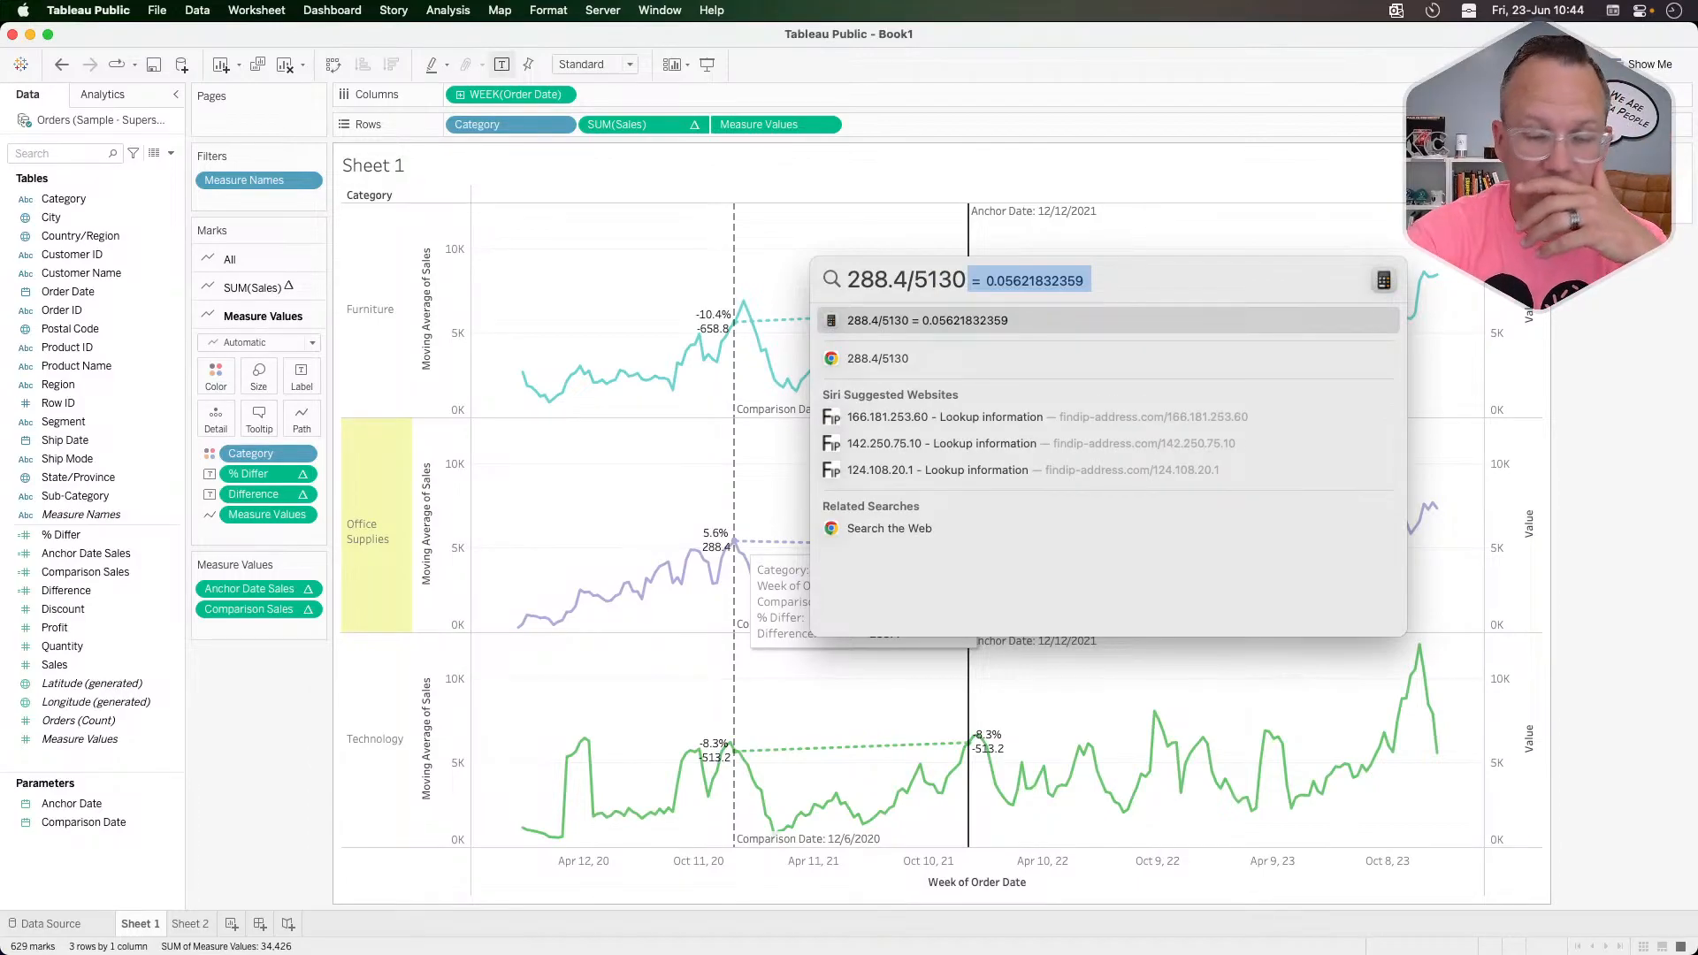
pyautogui.press('BackSpace')
pyautogui.press('BackSpace')
pyautogui.press('BackSpace')
pyautogui.write('419')
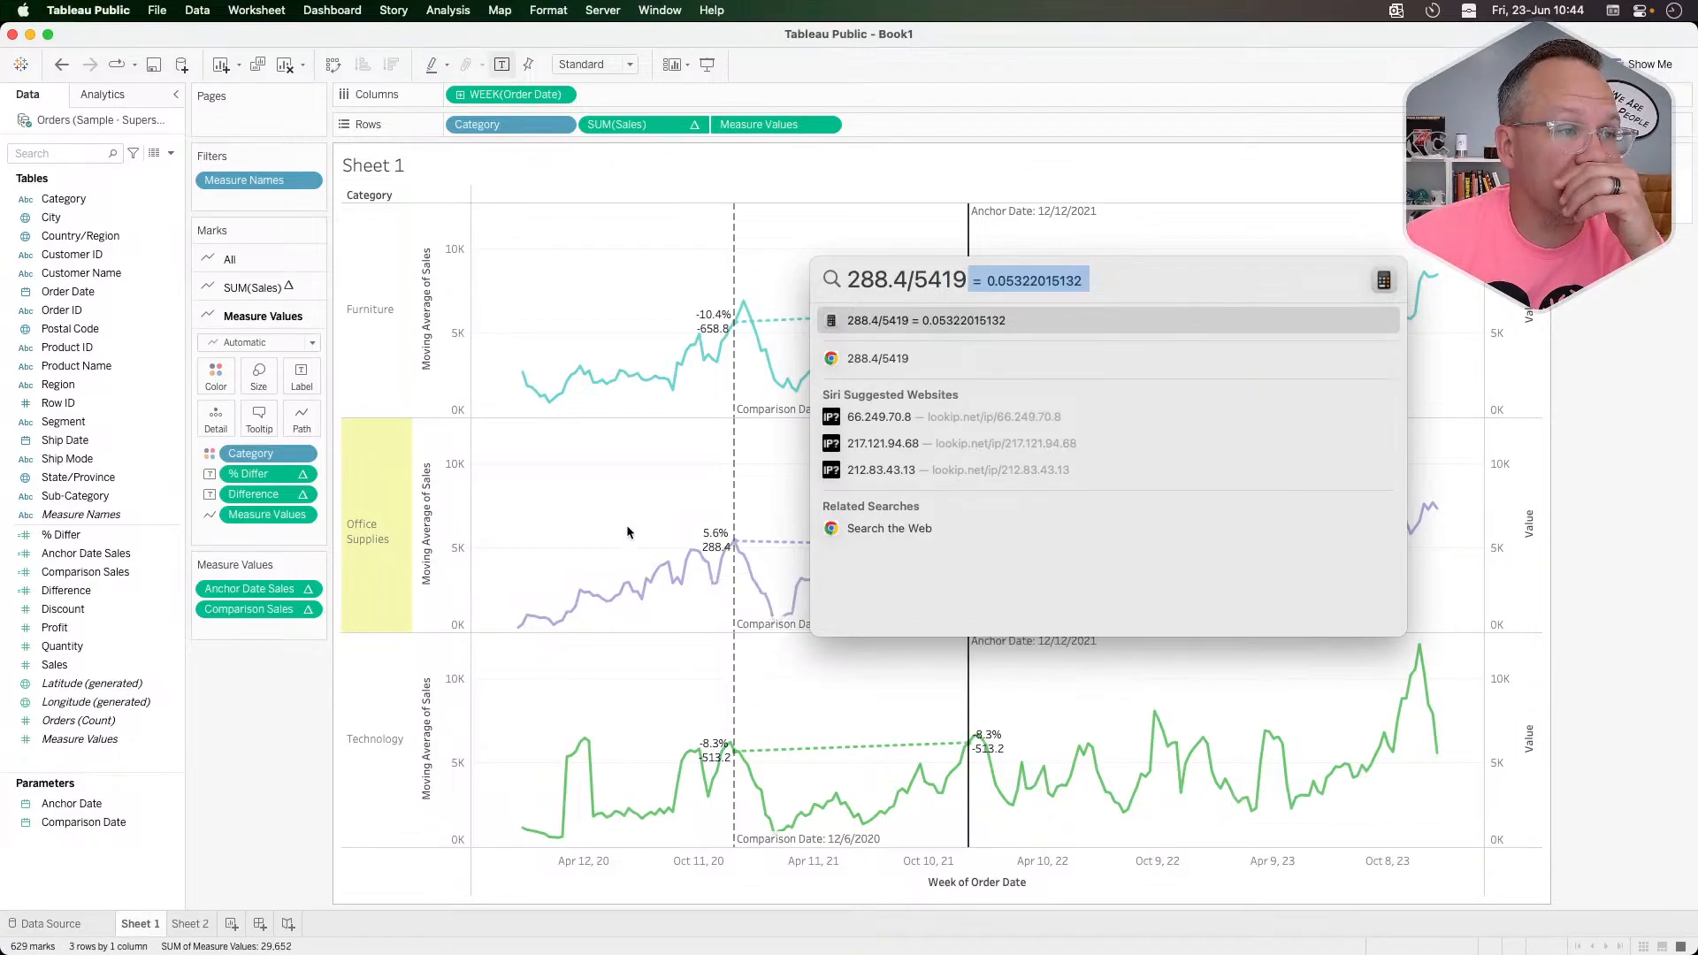
pyautogui.click(633, 500)
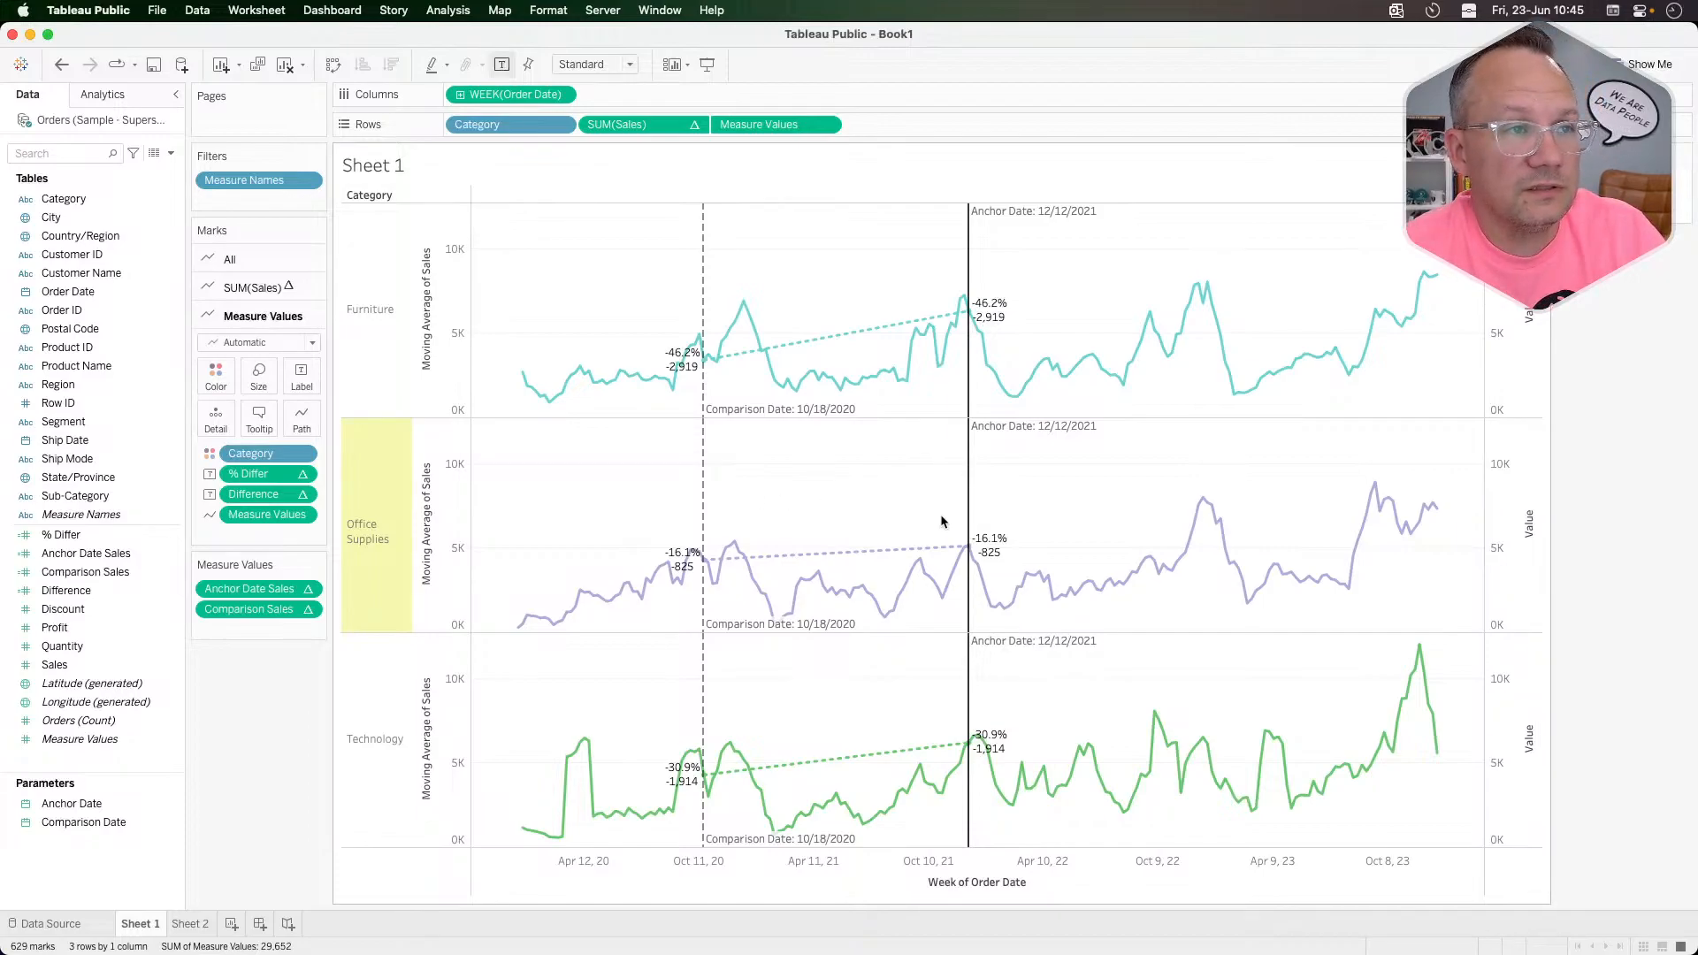
# Step: Restrict the Measure Values labels to line ends, with only the end of each line labelled
pyautogui.click(299, 385)
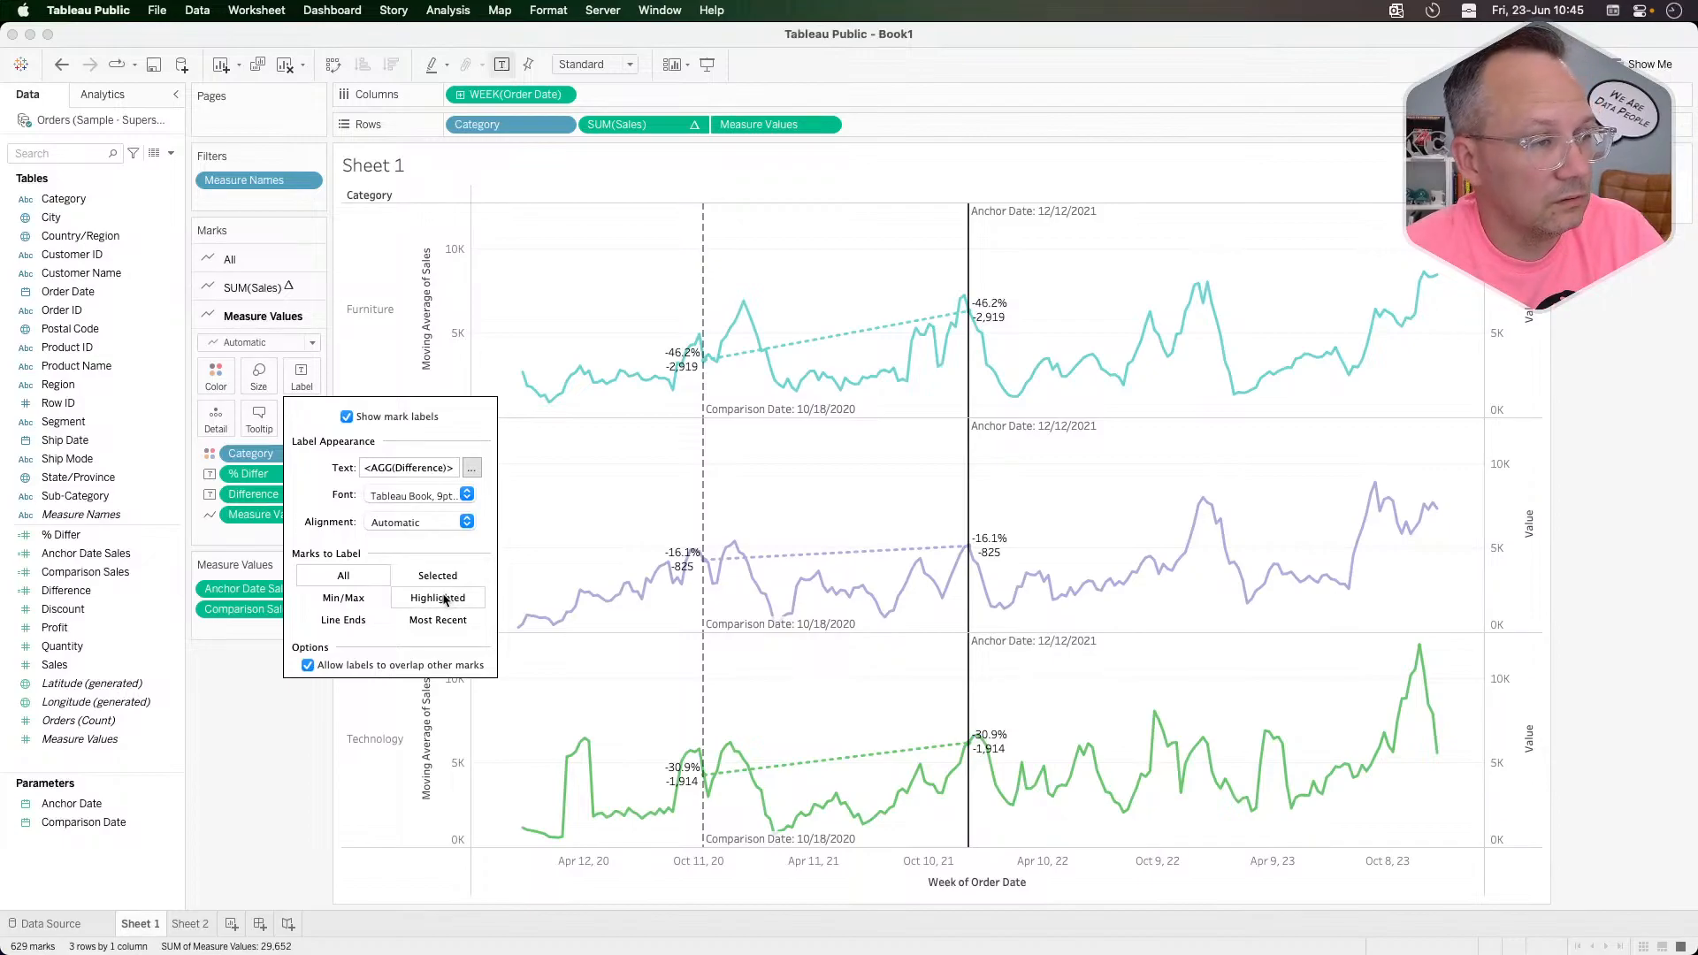
pyautogui.click(337, 622)
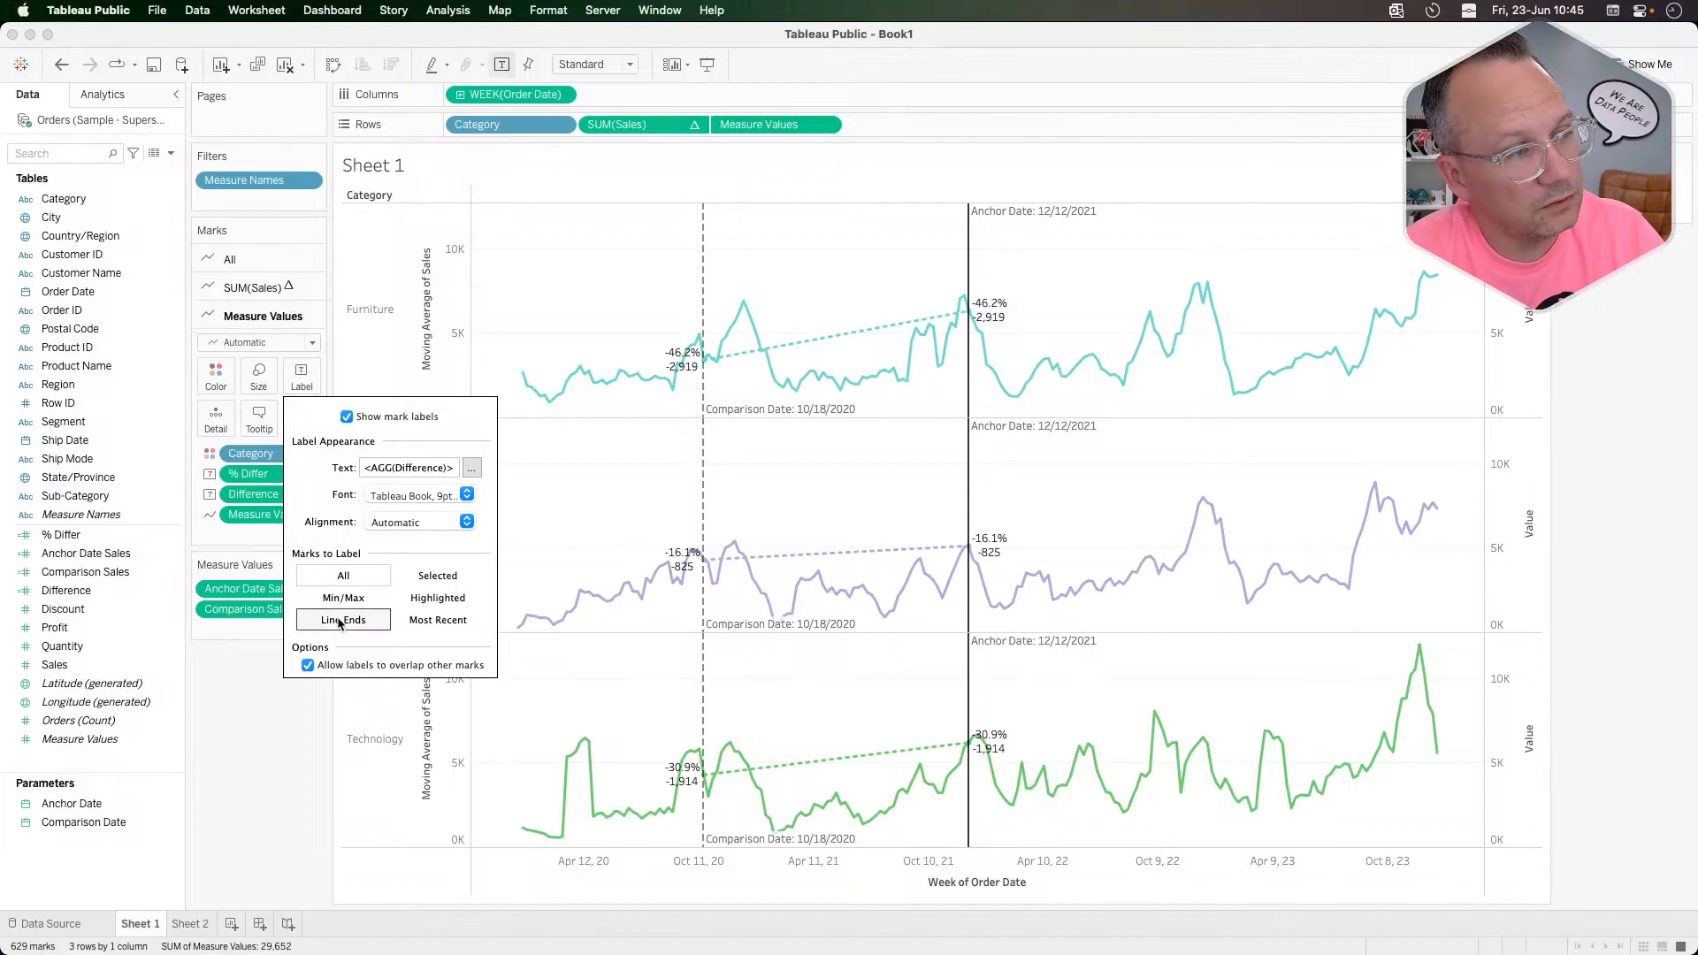
pyautogui.click(307, 685)
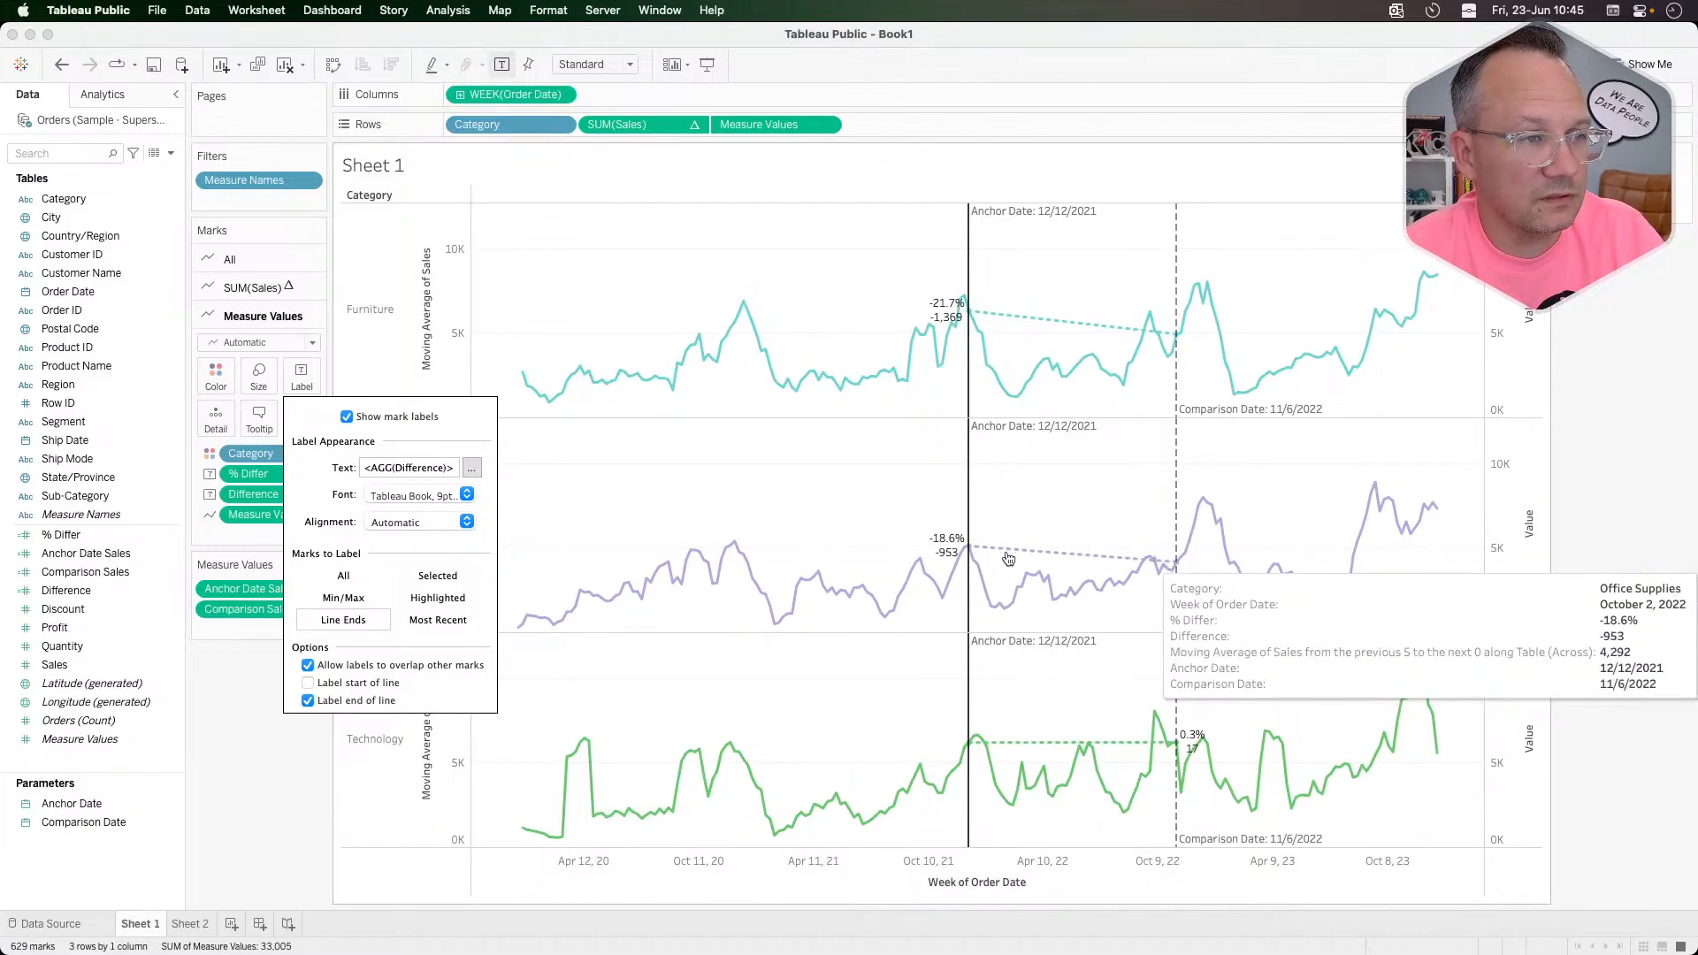
# Step: Switch to the #WOW2023 W25 viz in Chrome and compare its label placement before and after the start week with the Tableau sheet
pyautogui.press('super+Tab')
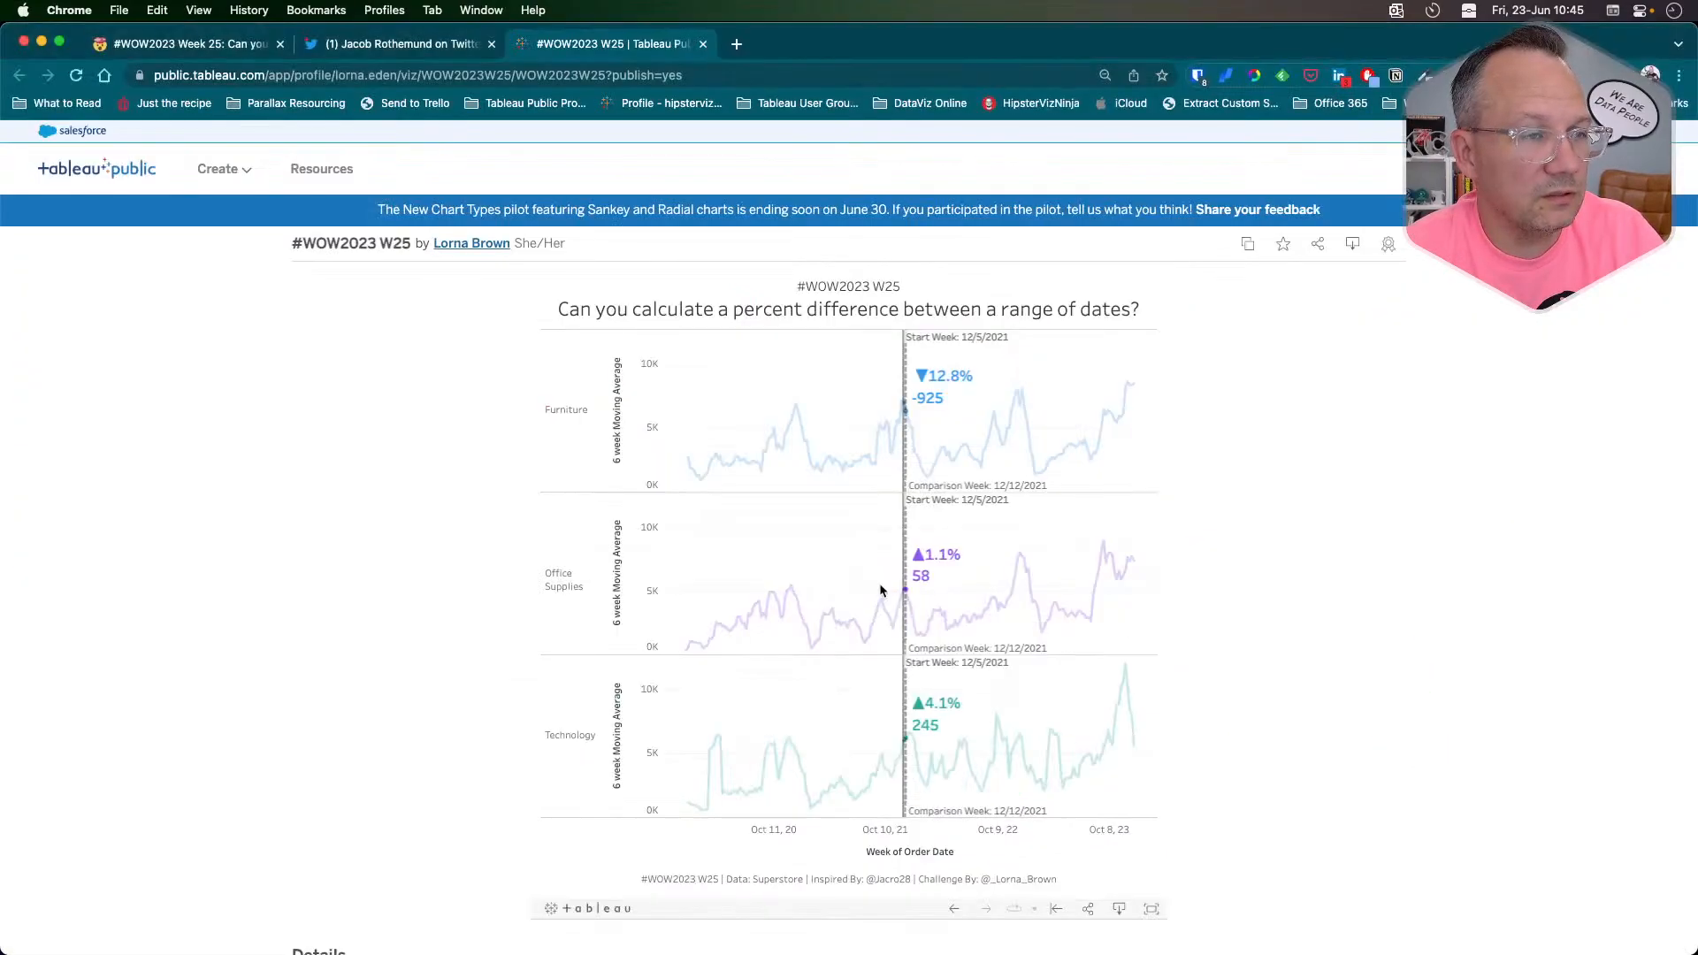
pyautogui.click(790, 593)
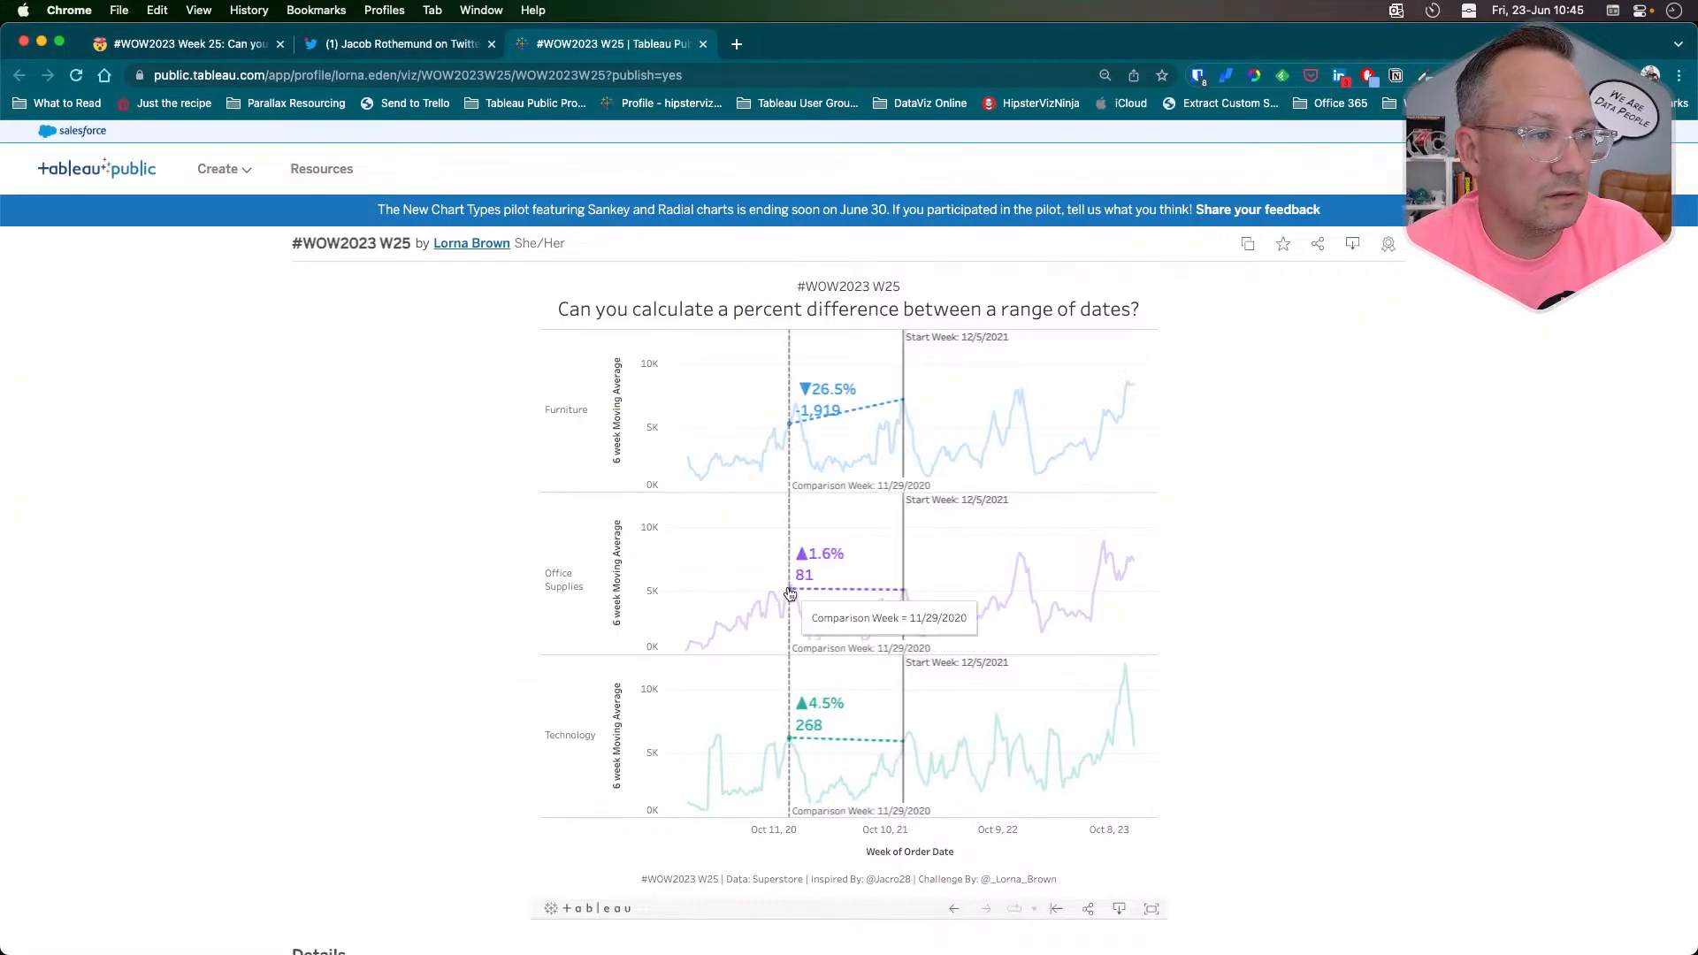
pyautogui.click(1021, 562)
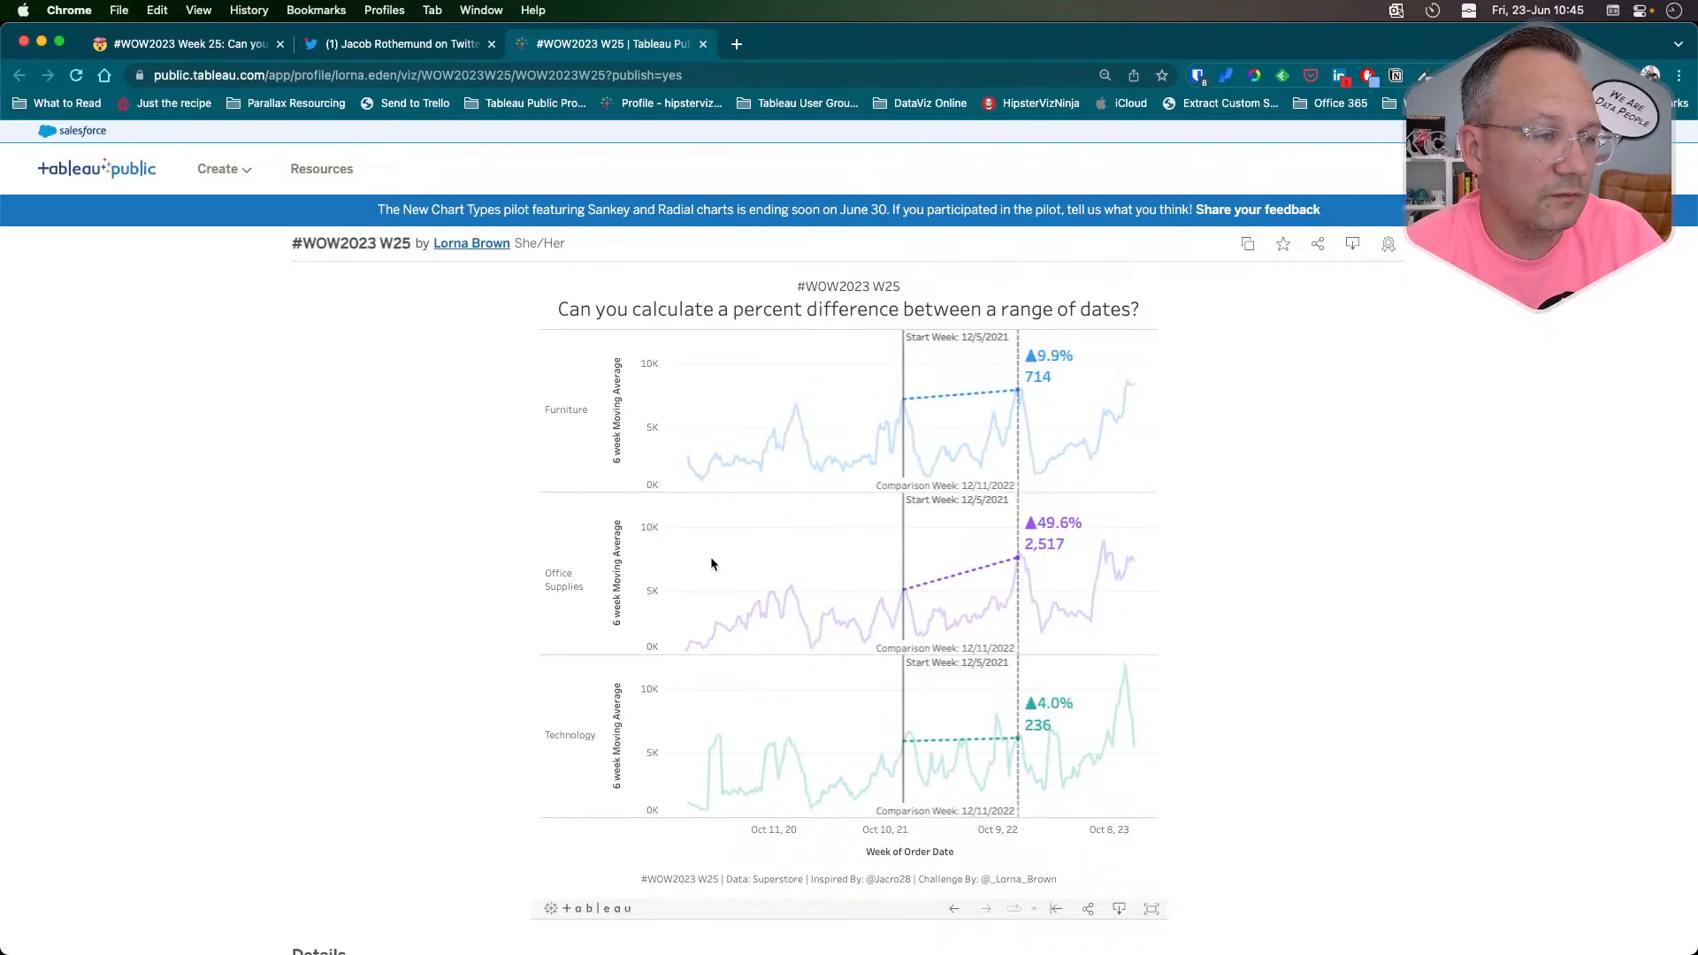
pyautogui.press('super+Tab')
pyautogui.click(741, 537)
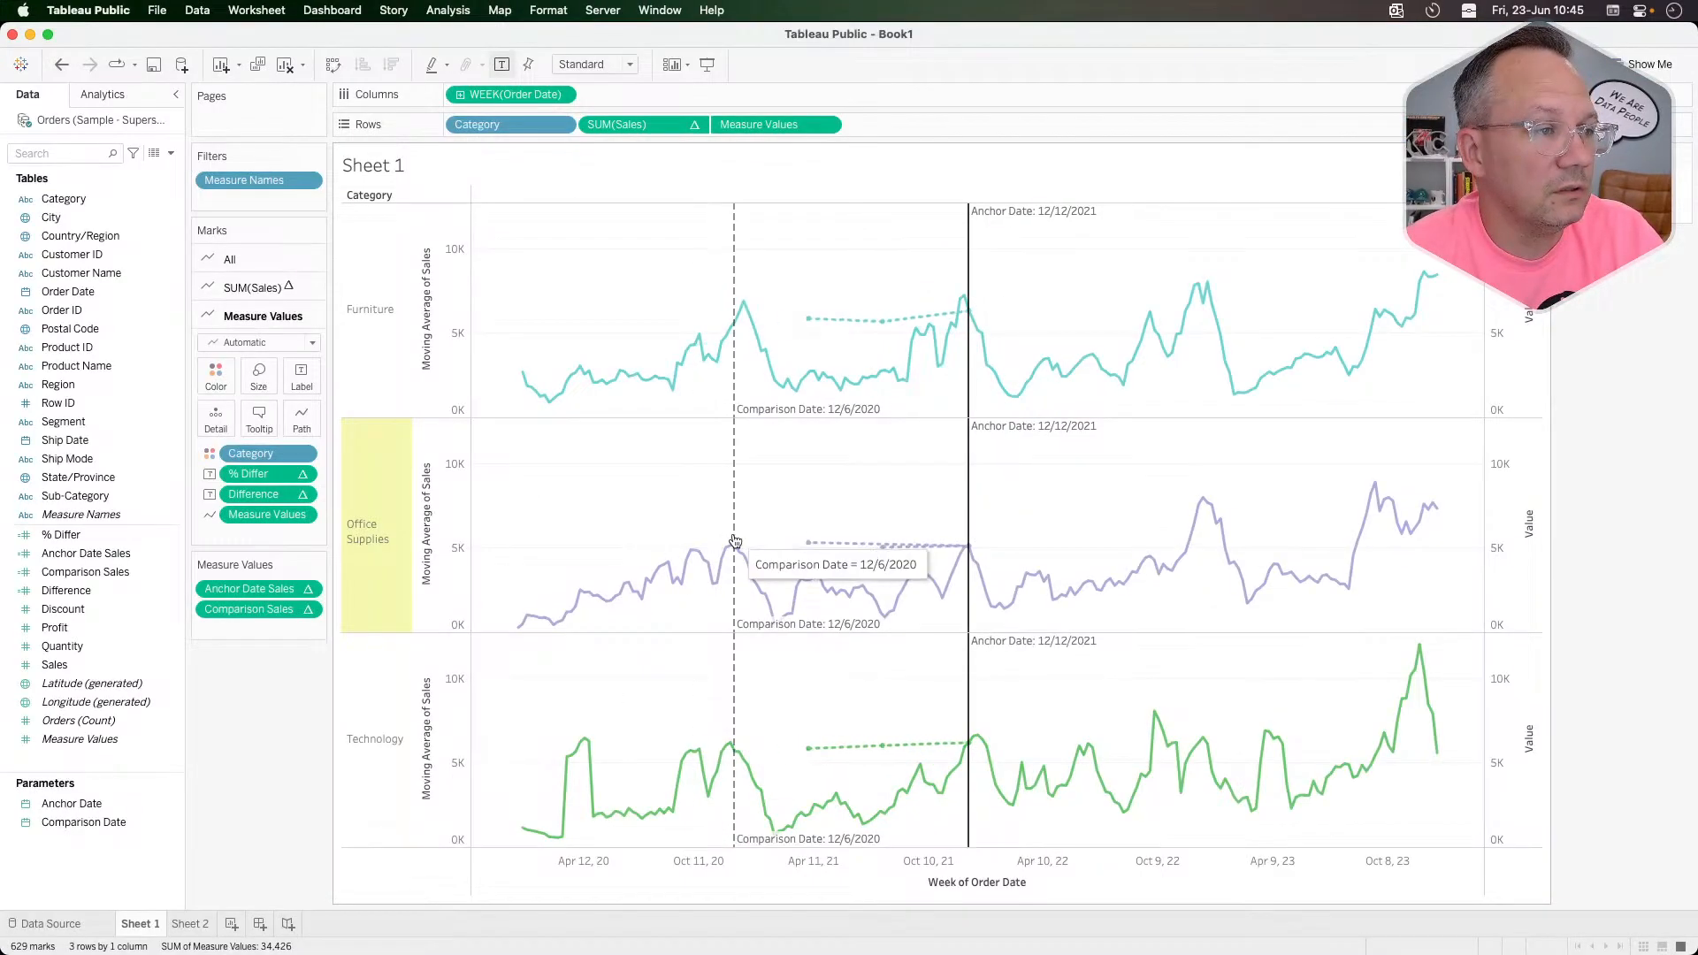
pyautogui.click(1204, 501)
# Step: Try labelling only highlighted marks and only selected marks on the Measure Values lines, checking each against the chart
pyautogui.click(300, 387)
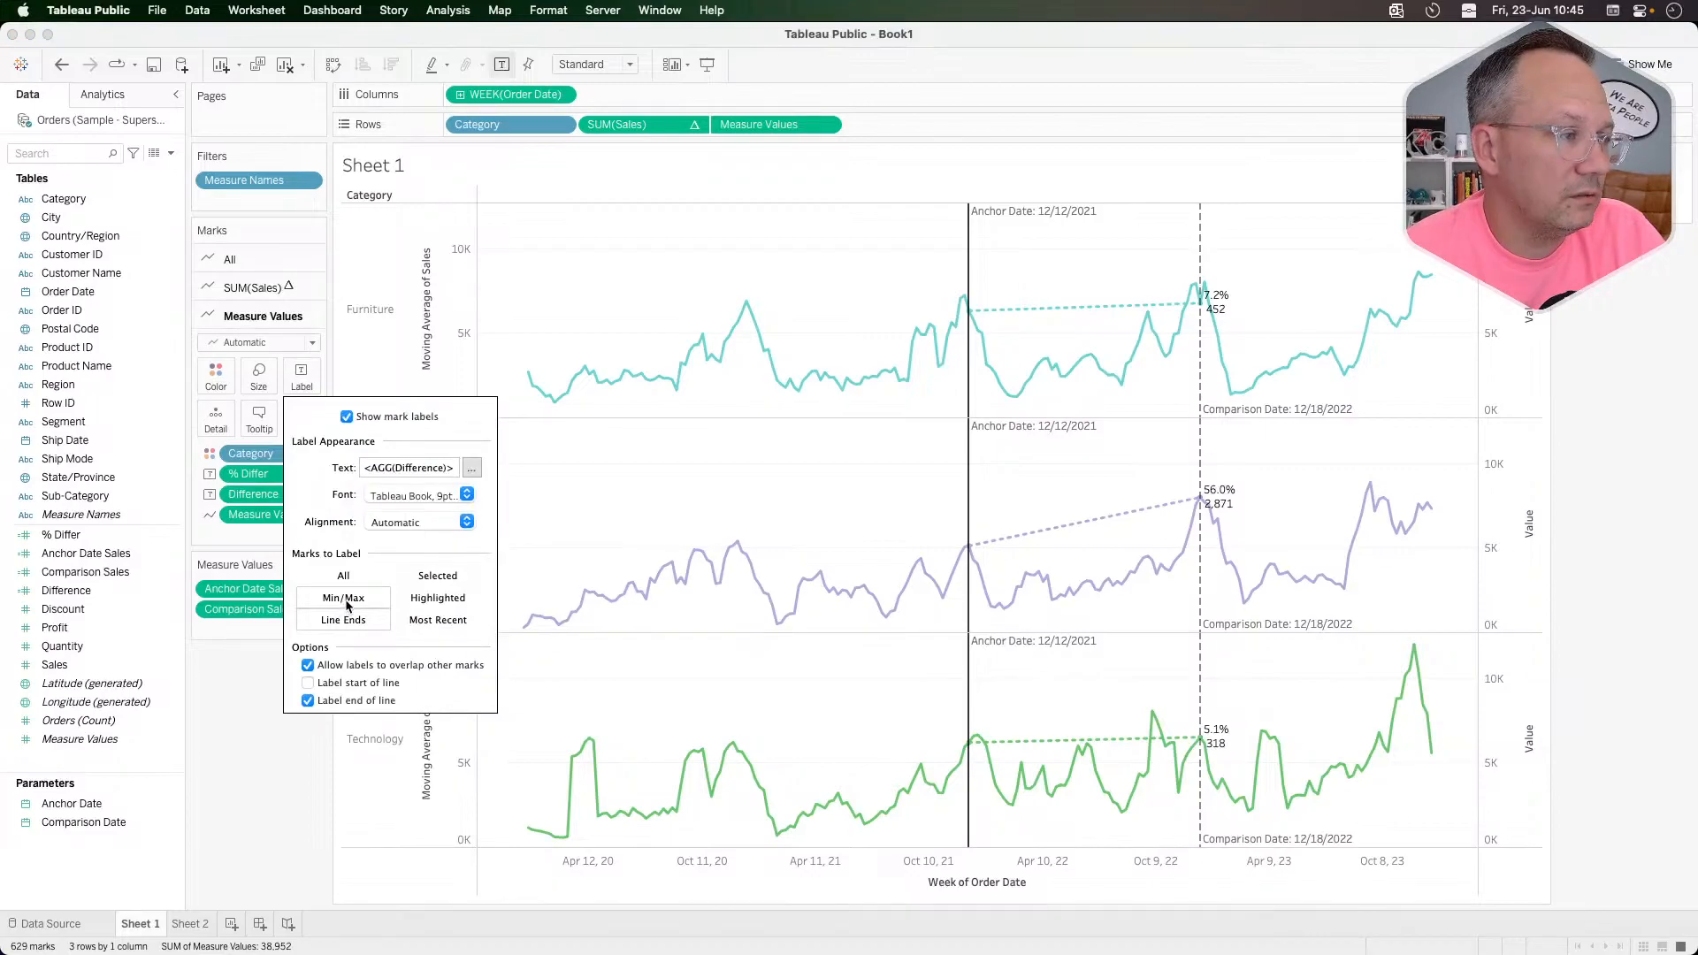
pyautogui.click(415, 600)
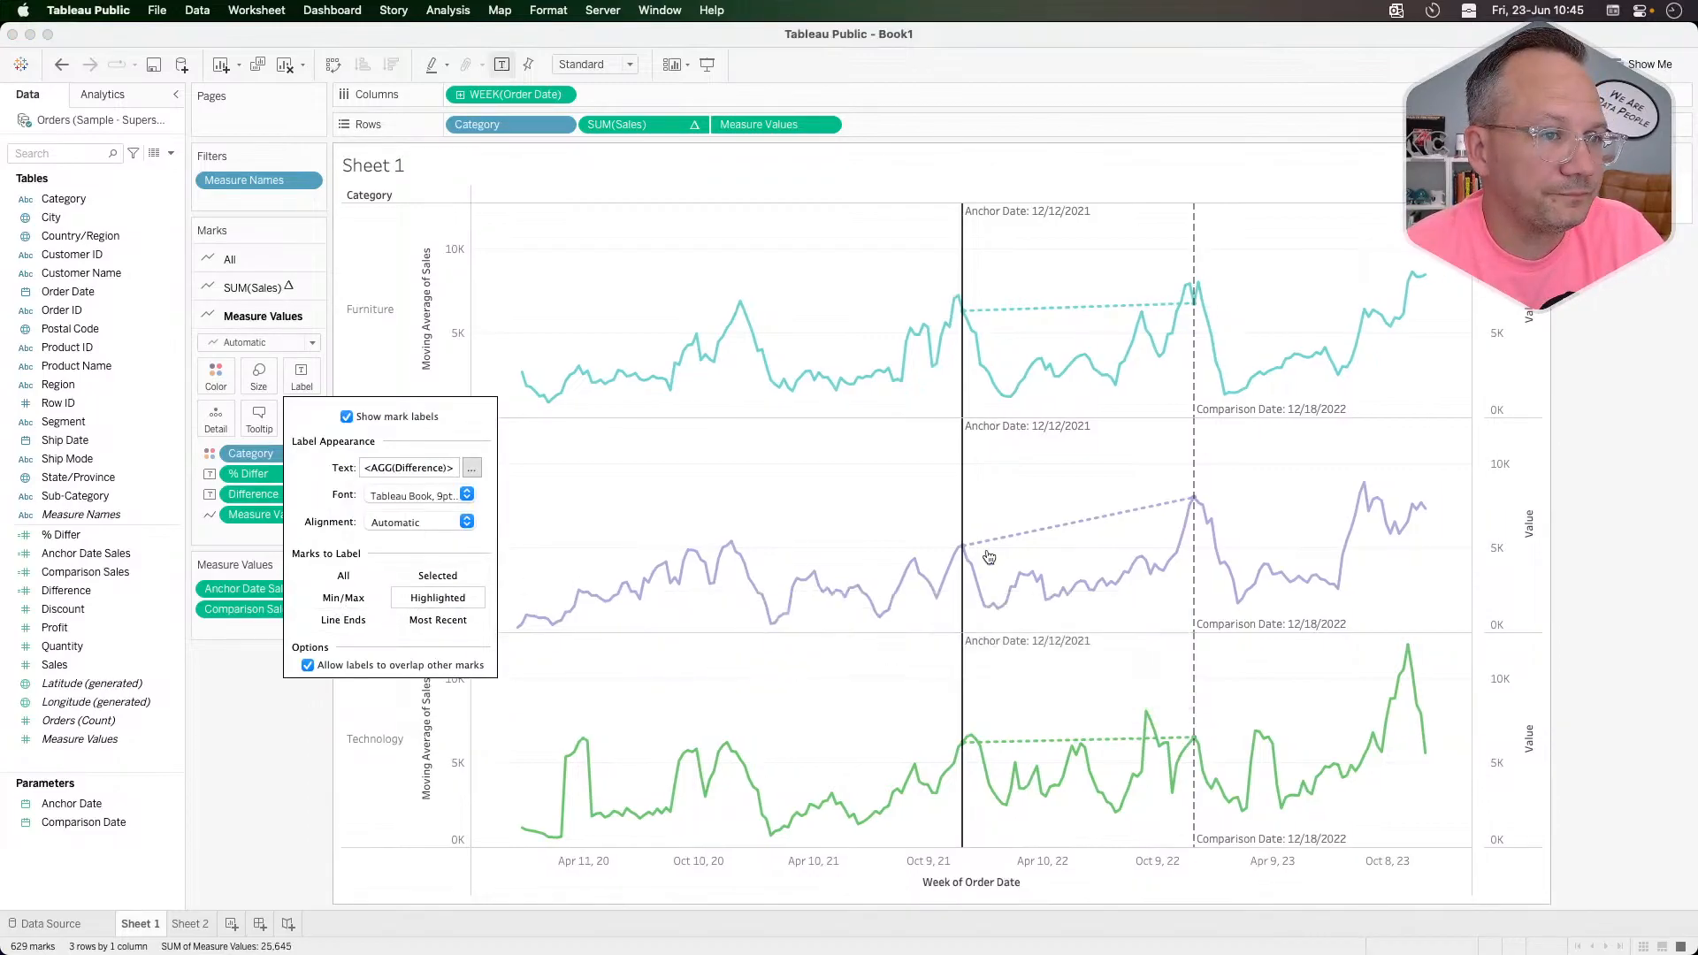
pyautogui.moveTo(1210, 502)
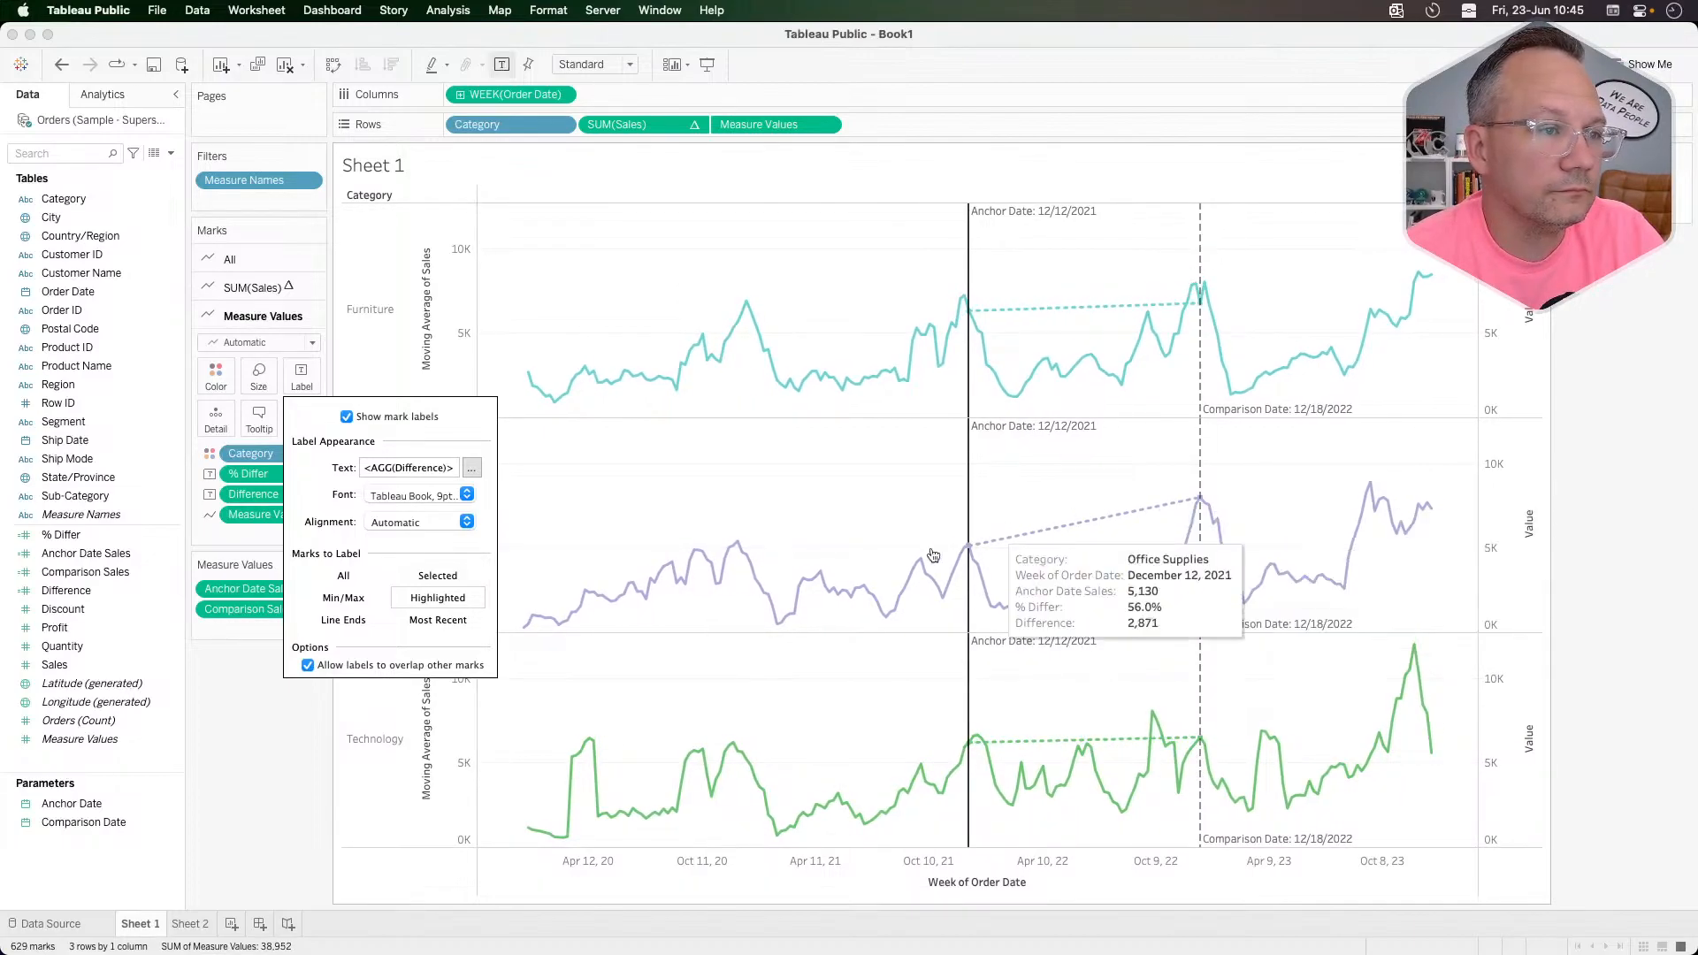
pyautogui.click(441, 576)
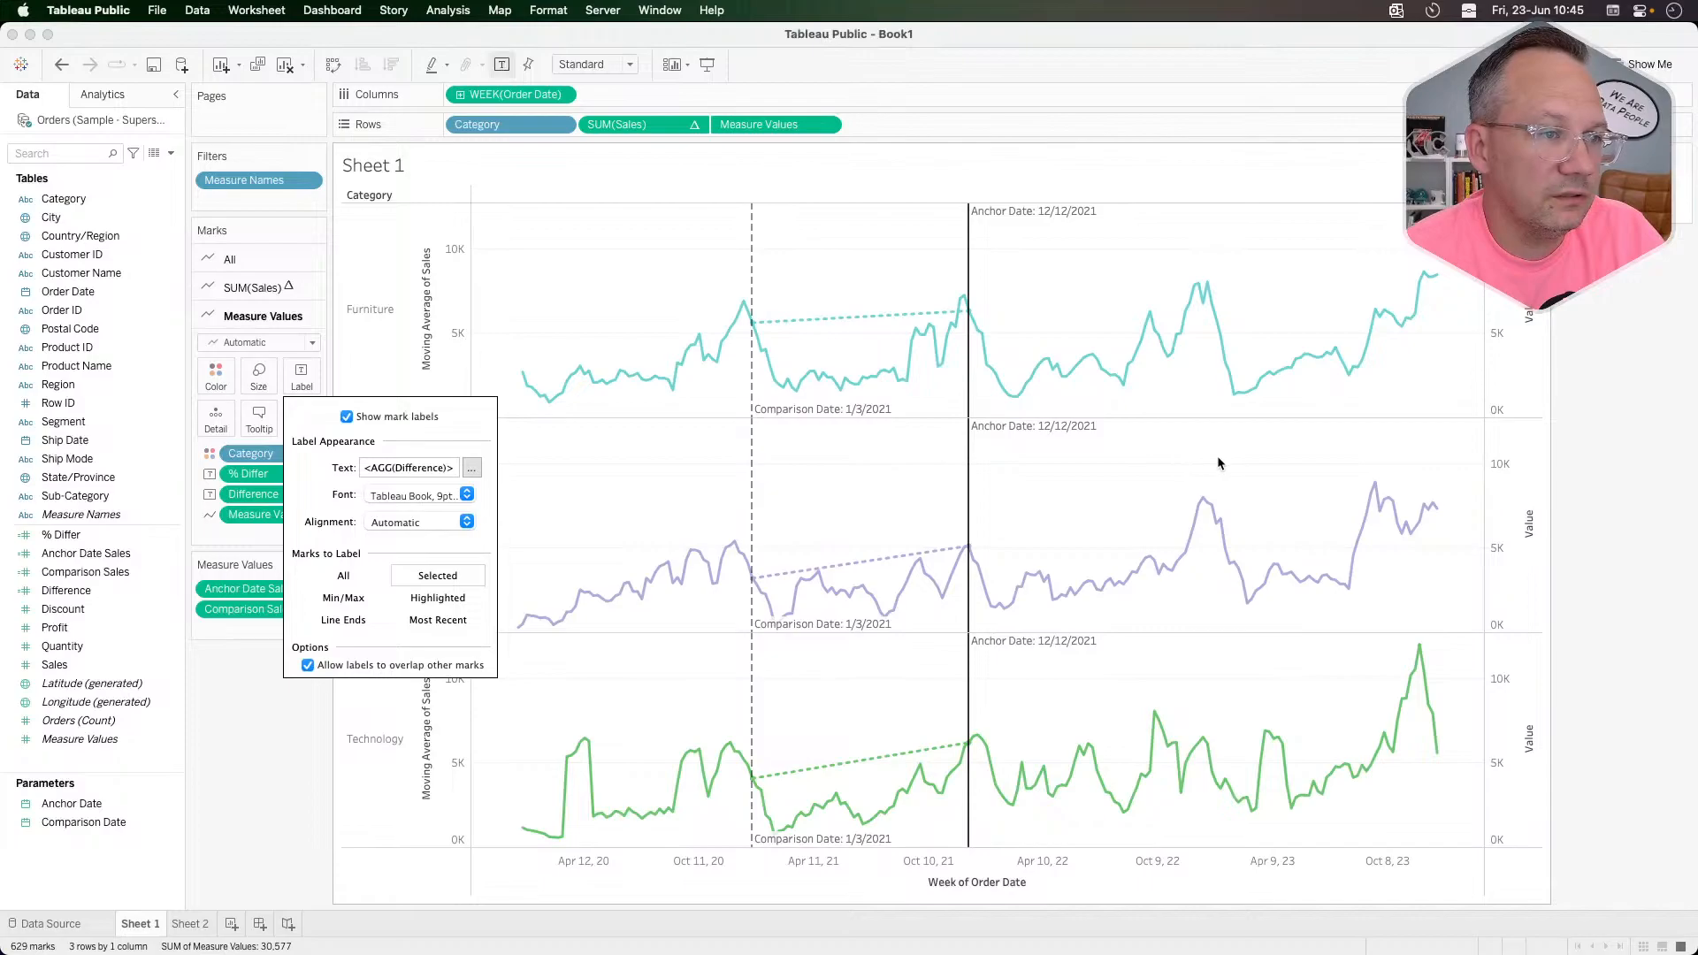
pyautogui.moveTo(1203, 502)
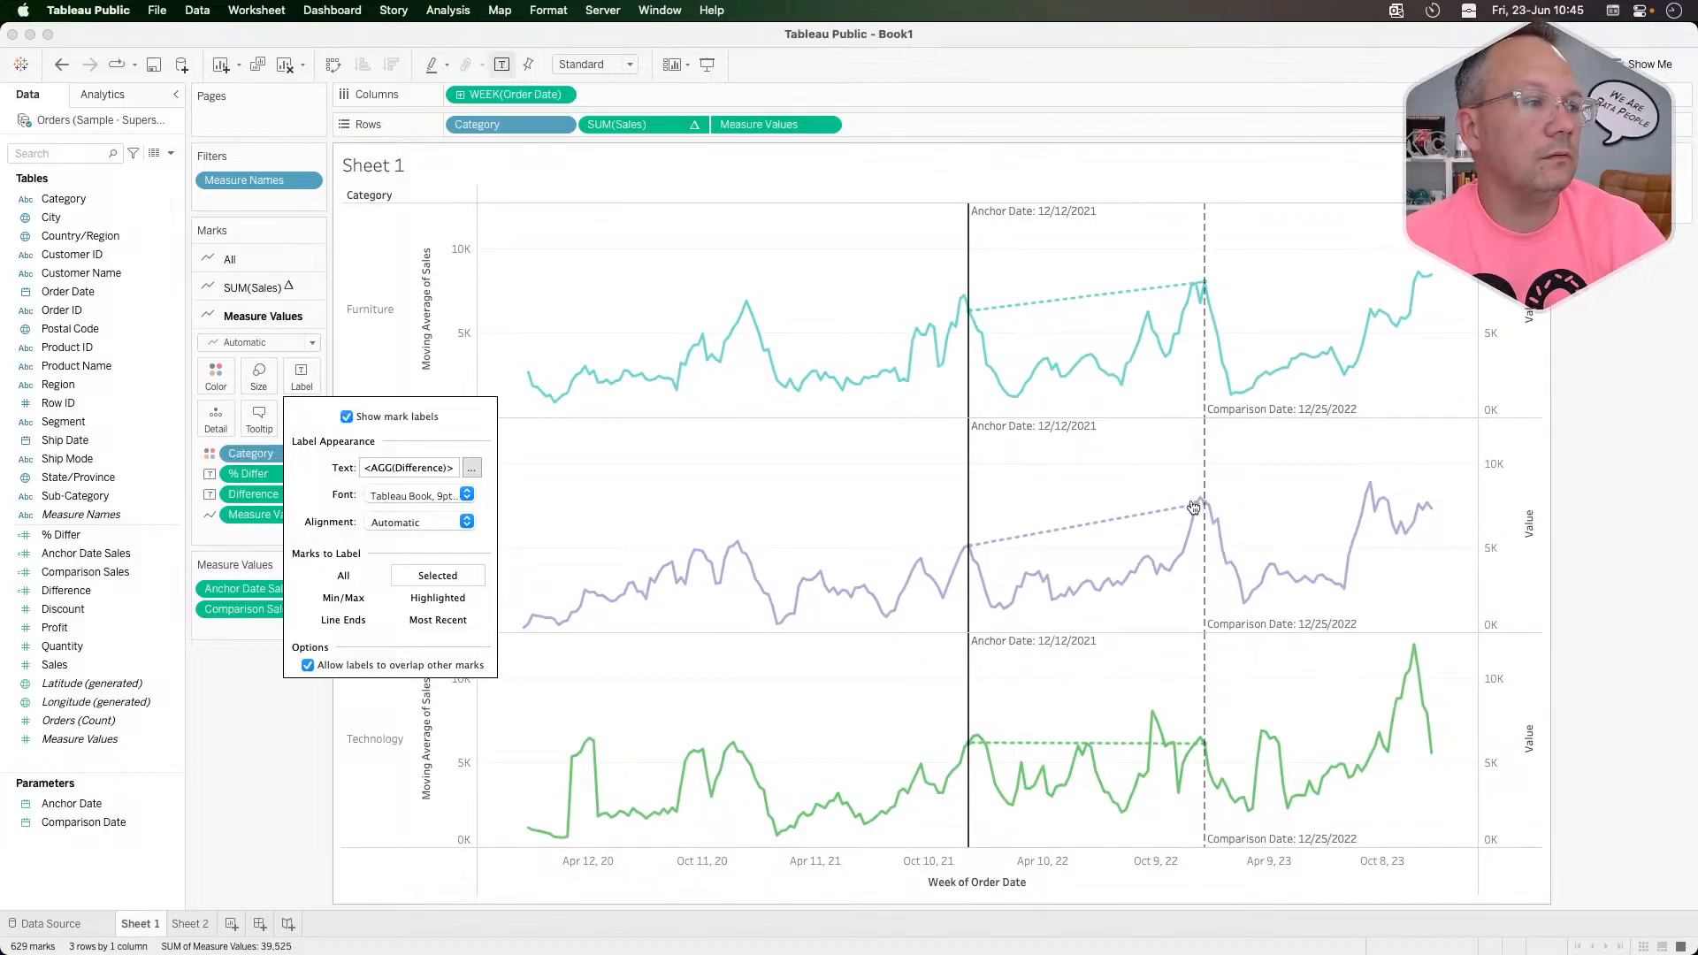
# Step: Set the Measure Values labels to Min/Max, test the minimum and maximum options, and leave both enabled with the field on Automatic
pyautogui.click(342, 599)
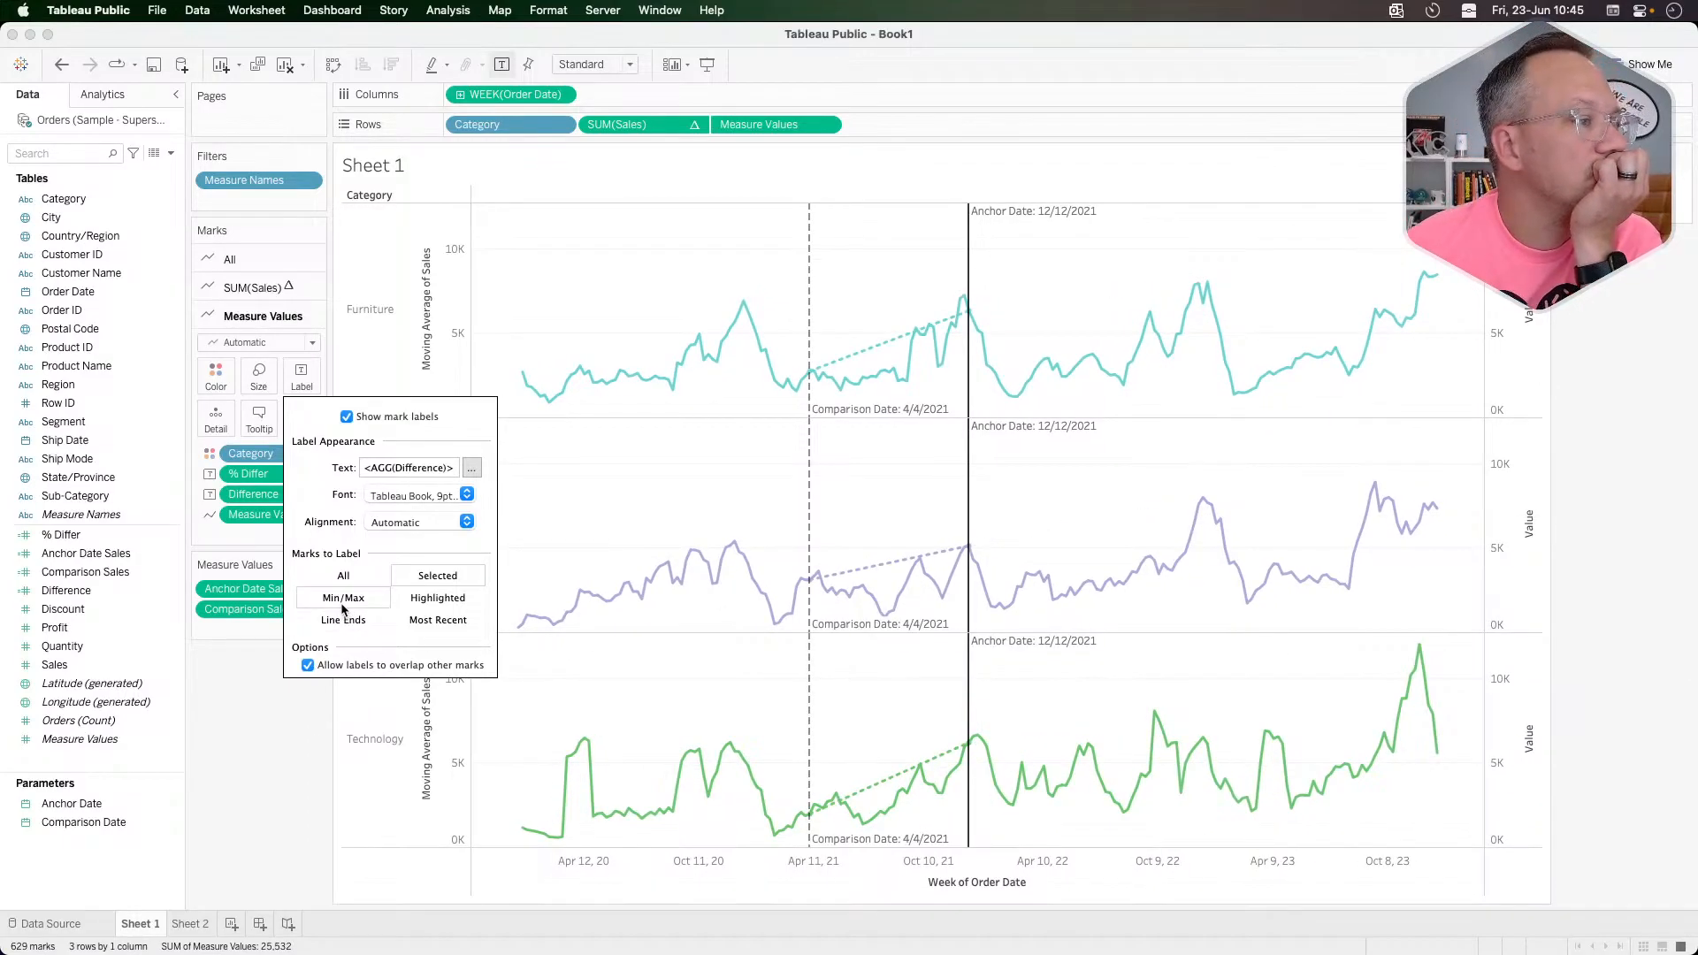
pyautogui.moveTo(1201, 500)
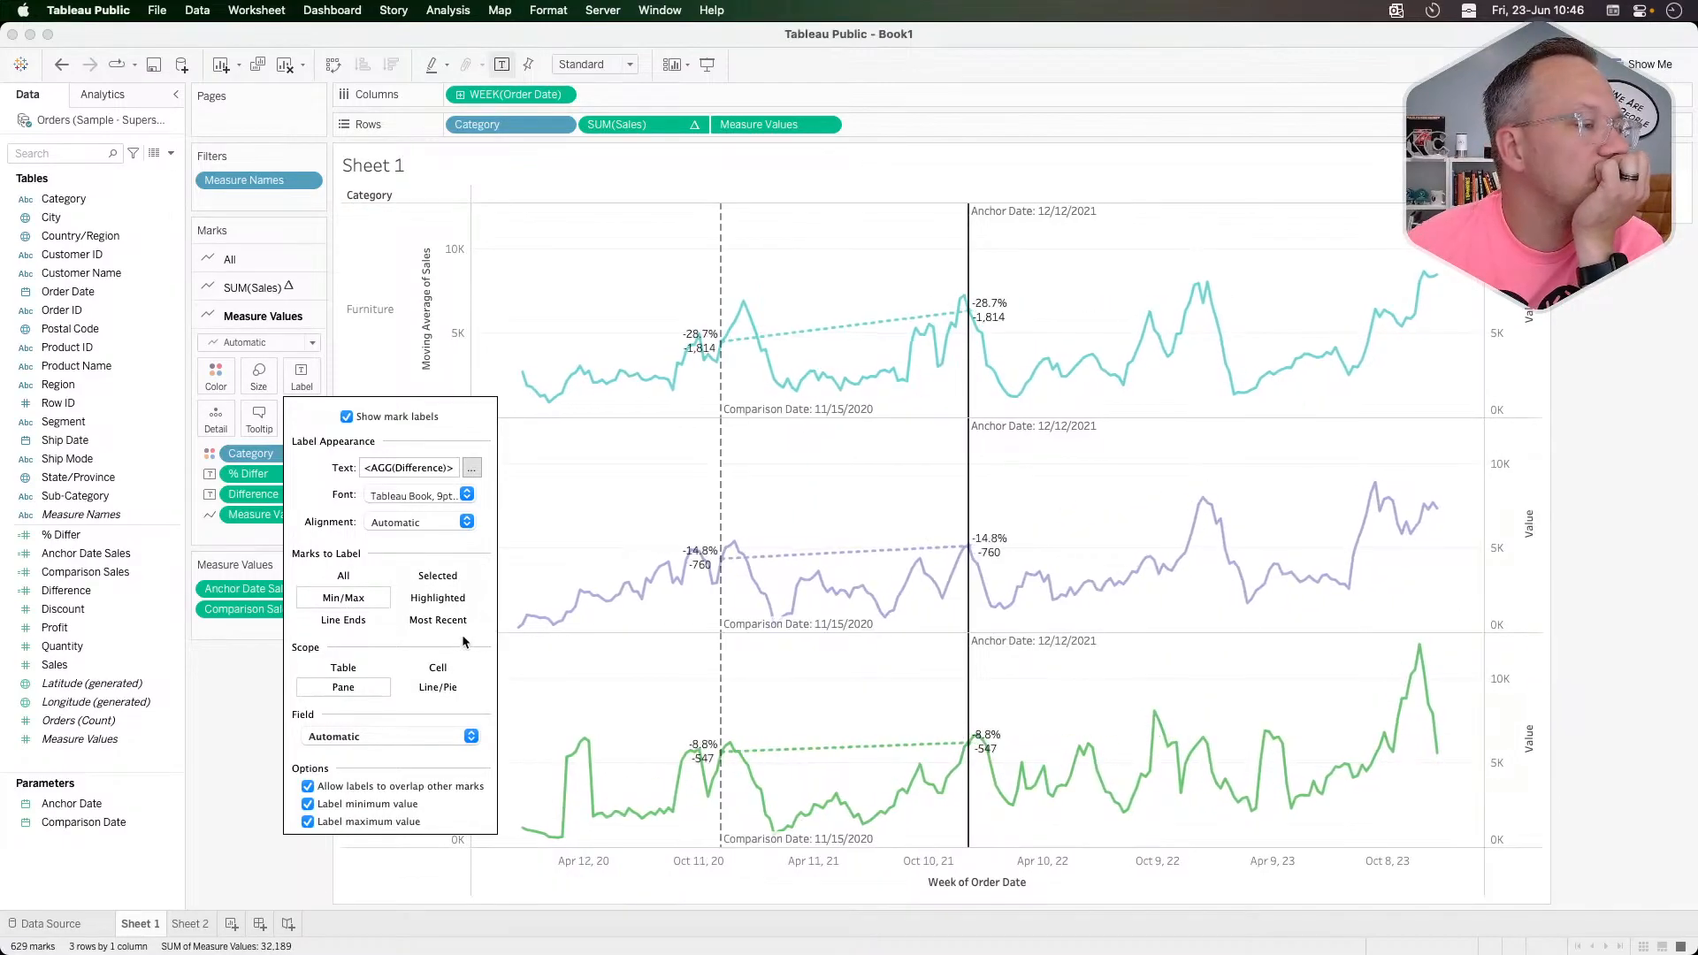
pyautogui.click(368, 737)
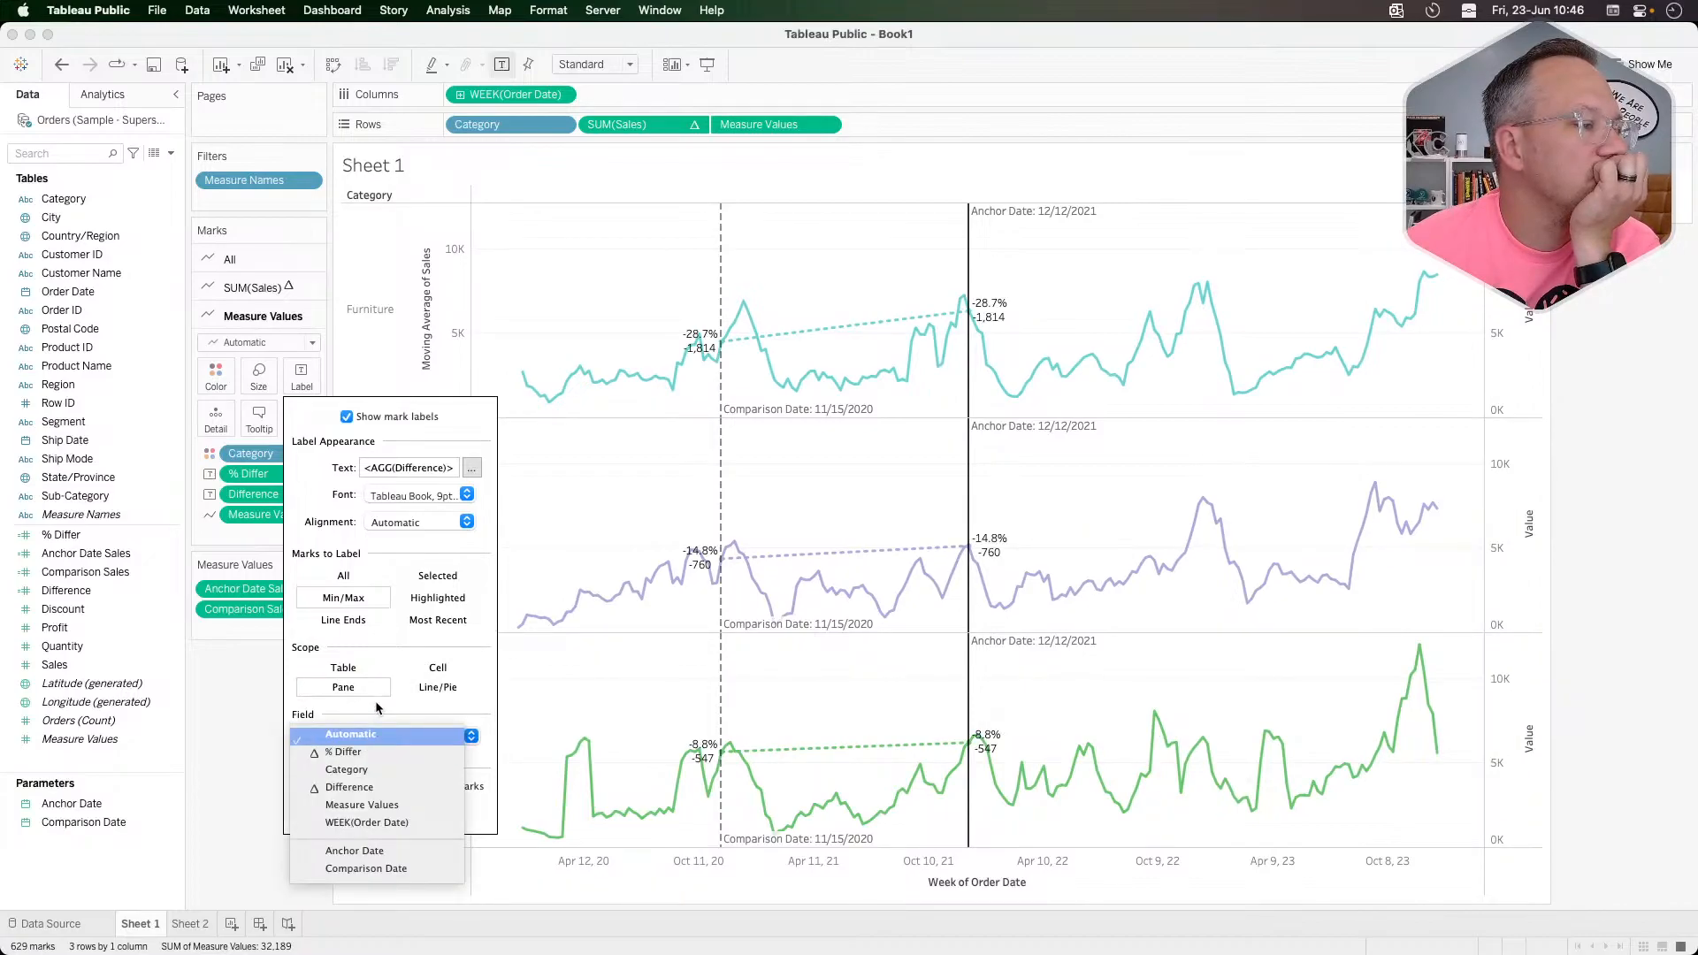
pyautogui.click(376, 700)
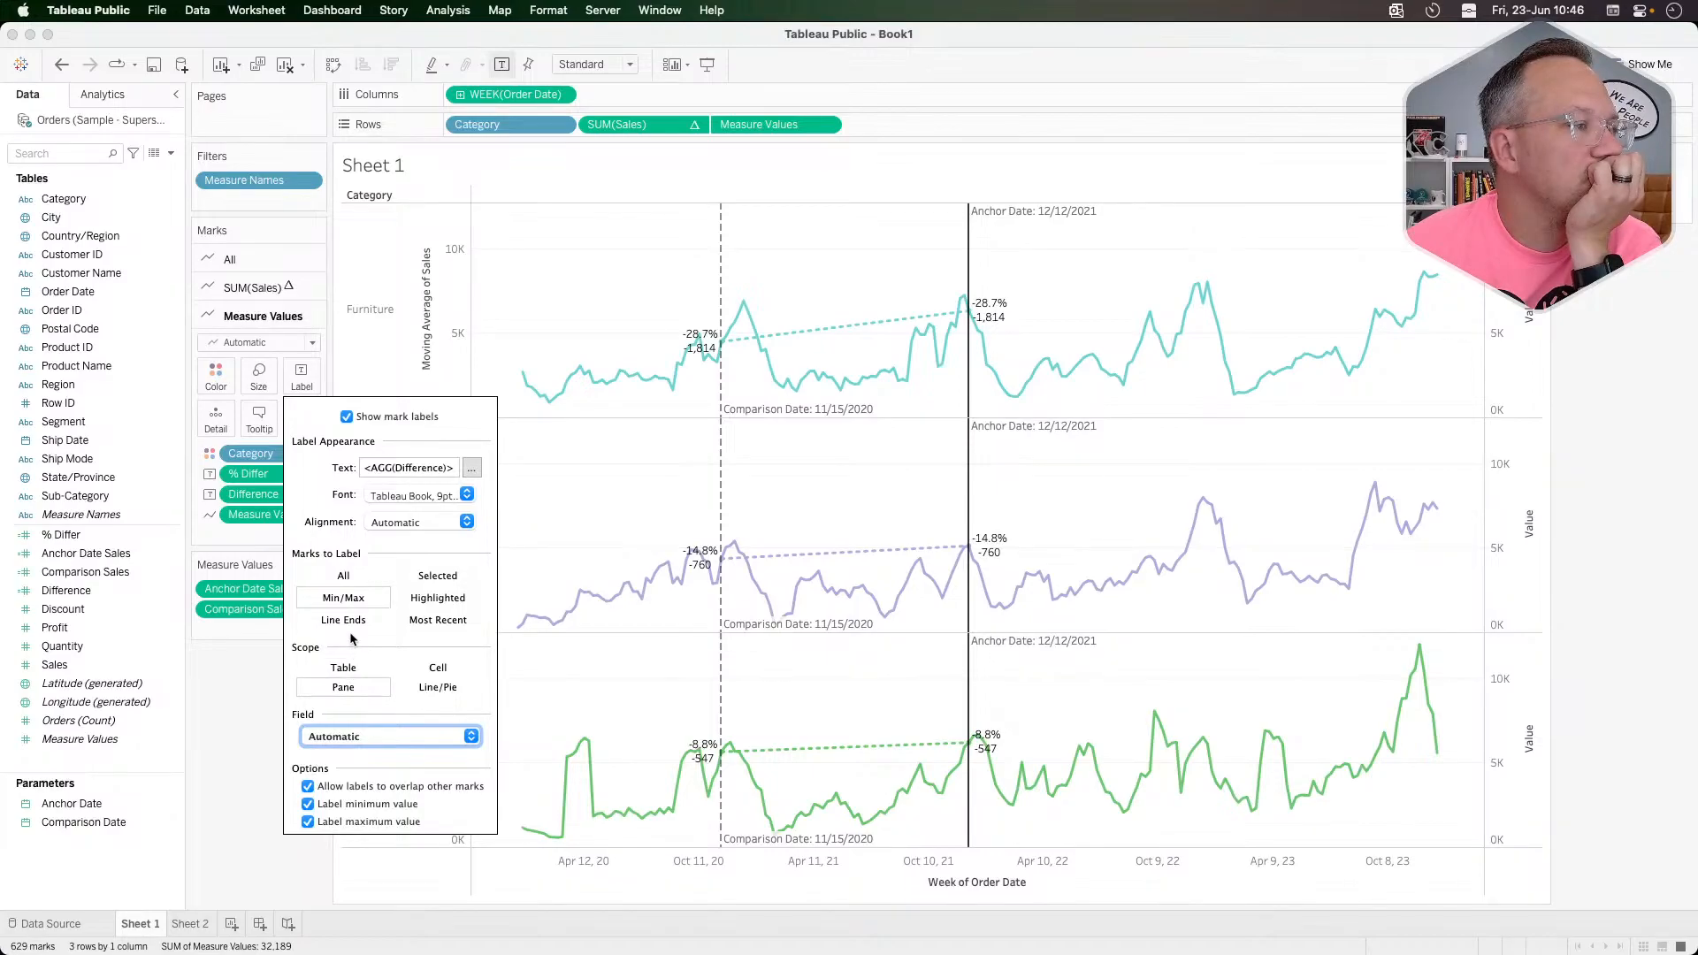
pyautogui.click(351, 806)
pyautogui.click(347, 822)
pyautogui.click(347, 804)
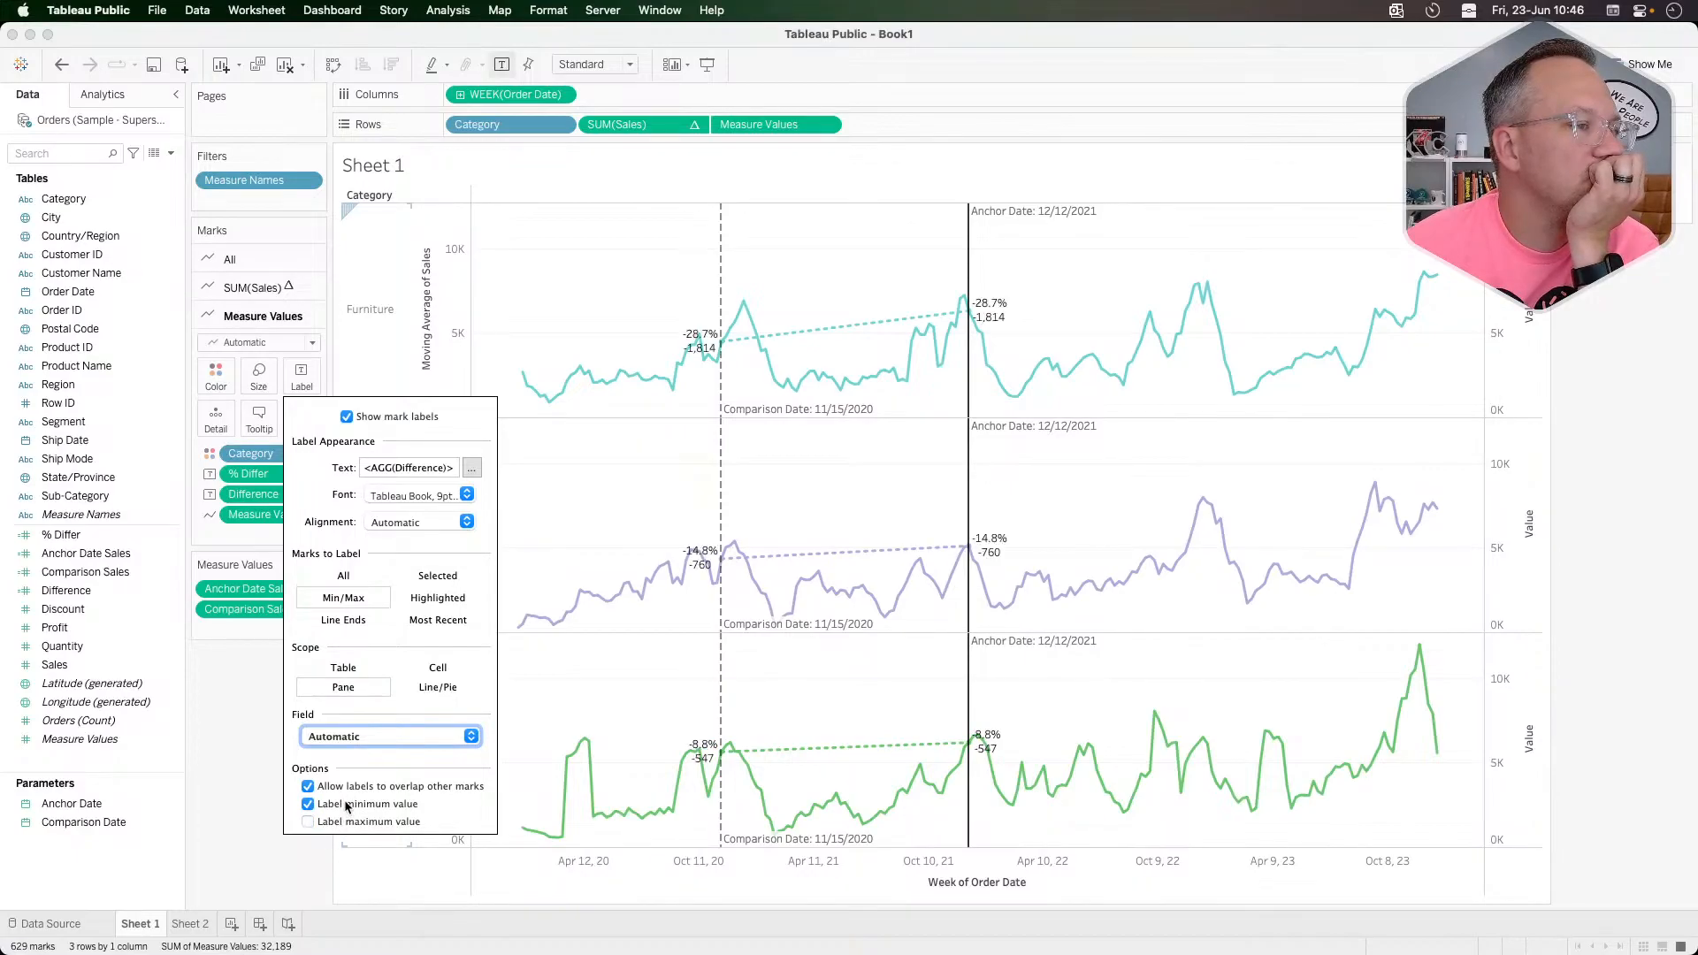
pyautogui.click(323, 825)
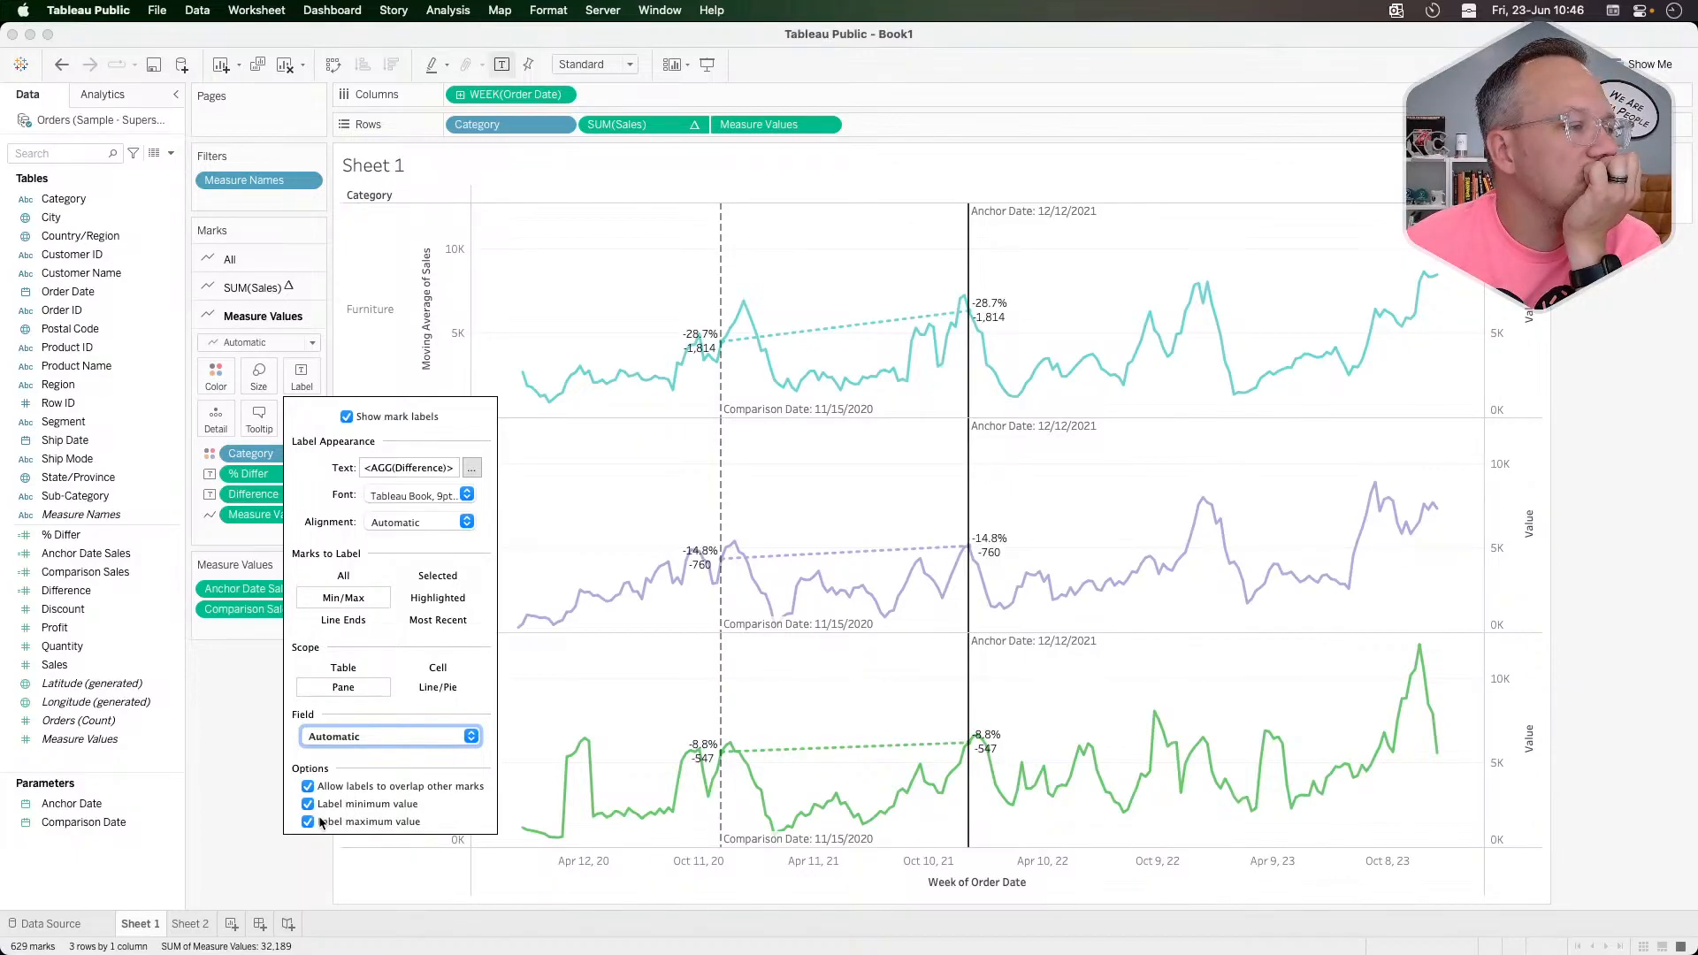
pyautogui.click(228, 703)
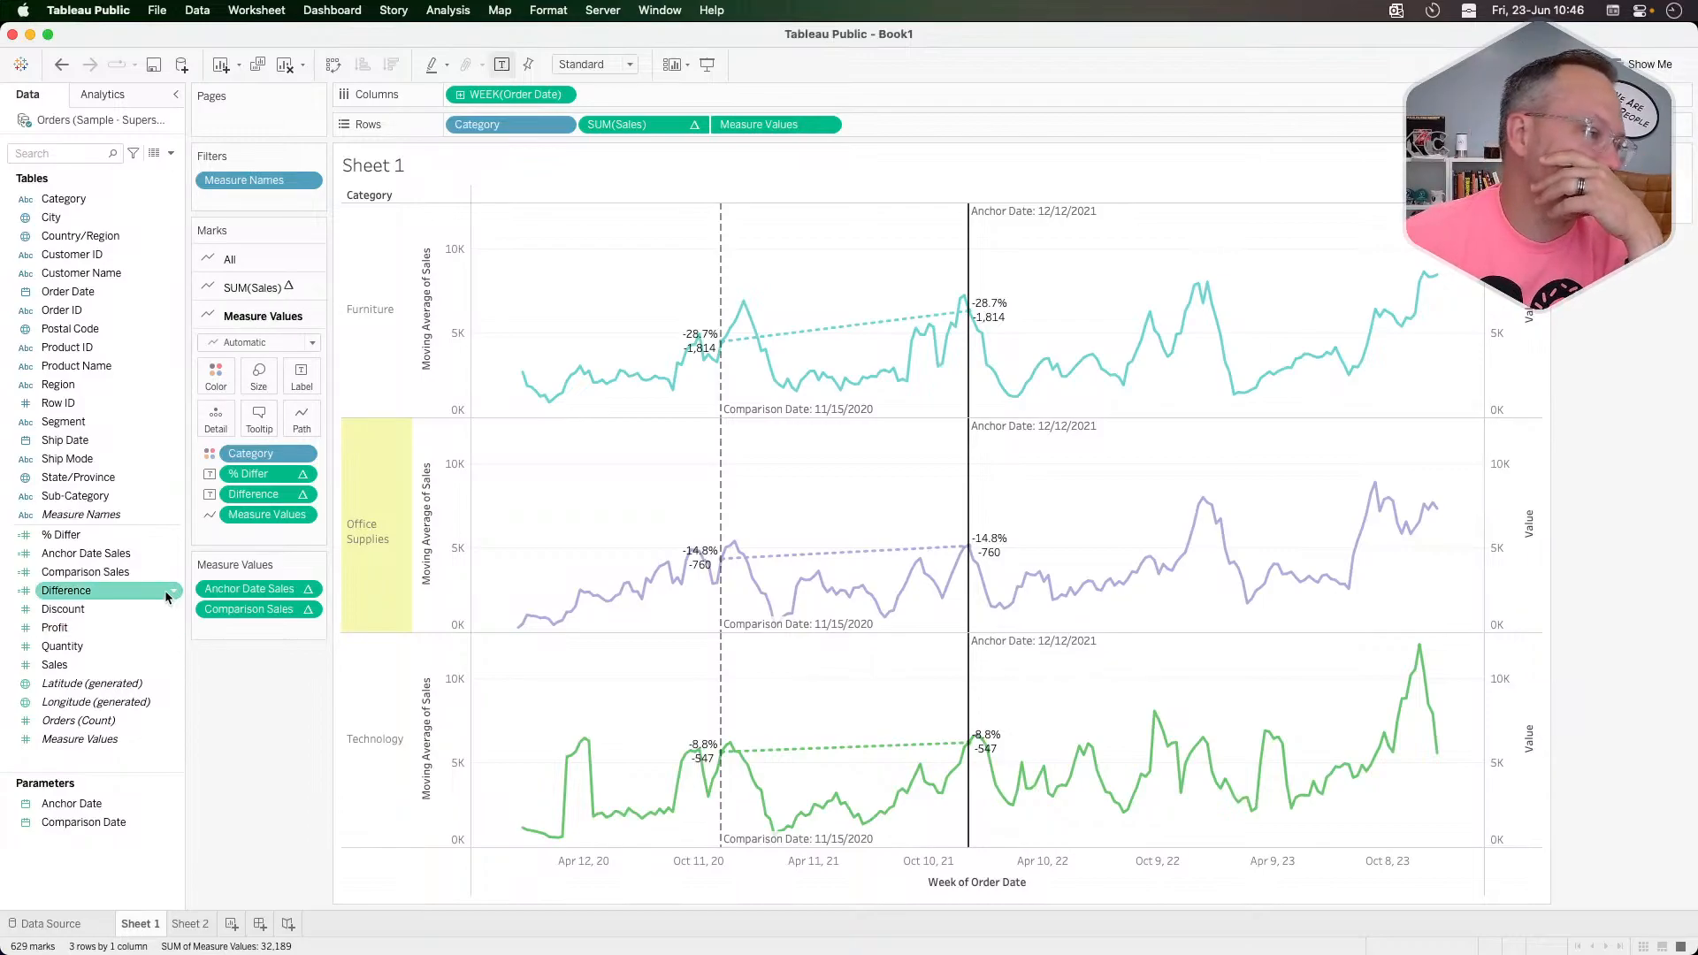
# Step: Edit the % Differ calculation and start an IF condition on [Comparison Date]= on a new line above the existing formula
pyautogui.rightClick(124, 541)
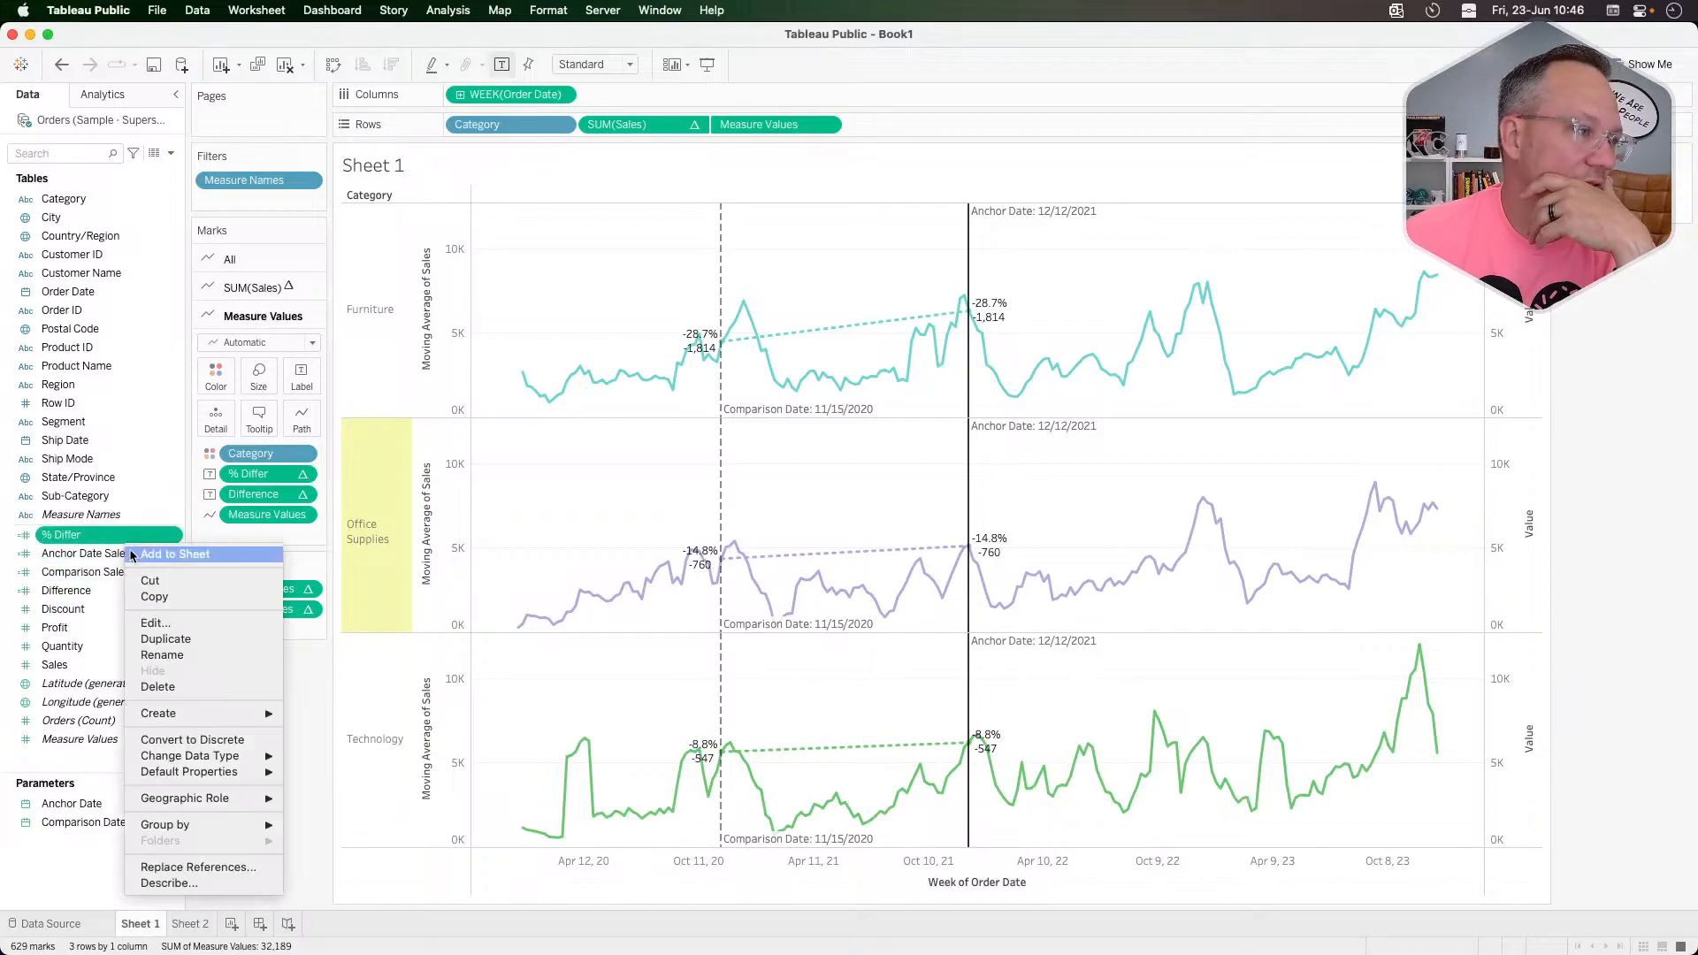
pyautogui.click(165, 623)
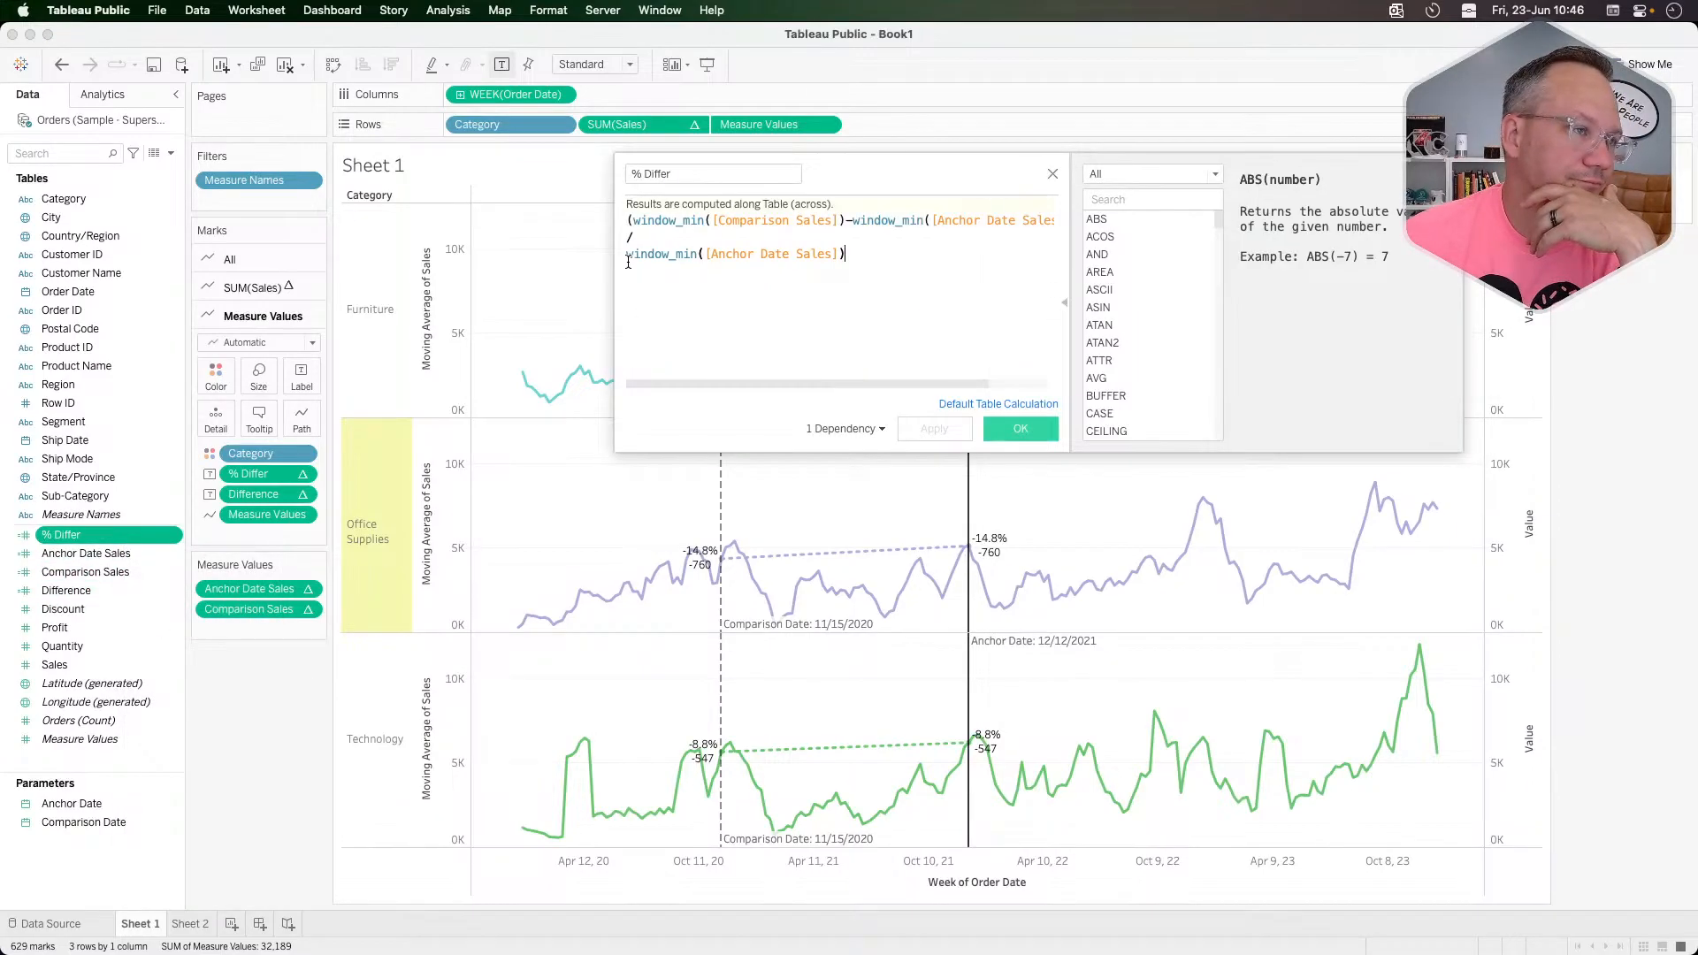
pyautogui.press('Return')
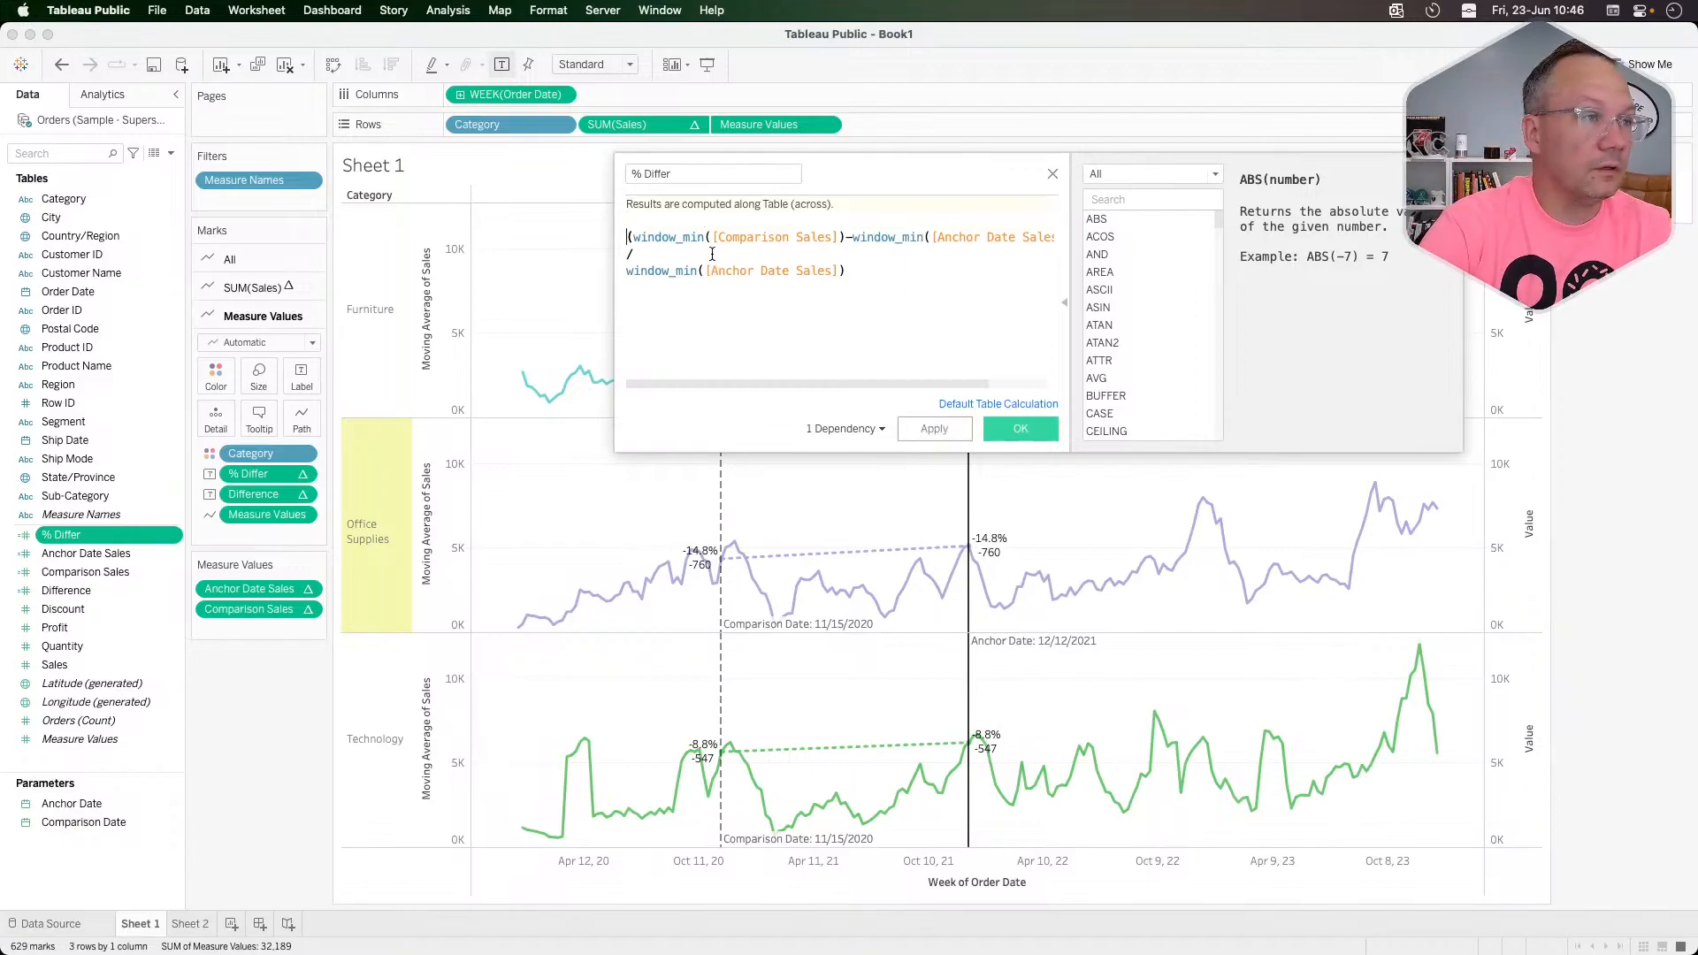
pyautogui.write('if ')
pyautogui.write('attr')
pyautogui.press('BackSpace')
pyautogui.press('BackSpace')
pyautogui.press('BackSpace')
pyautogui.press('BackSpace')
pyautogui.write('com')
pyautogui.press('Return')
pyautogui.write('=com')
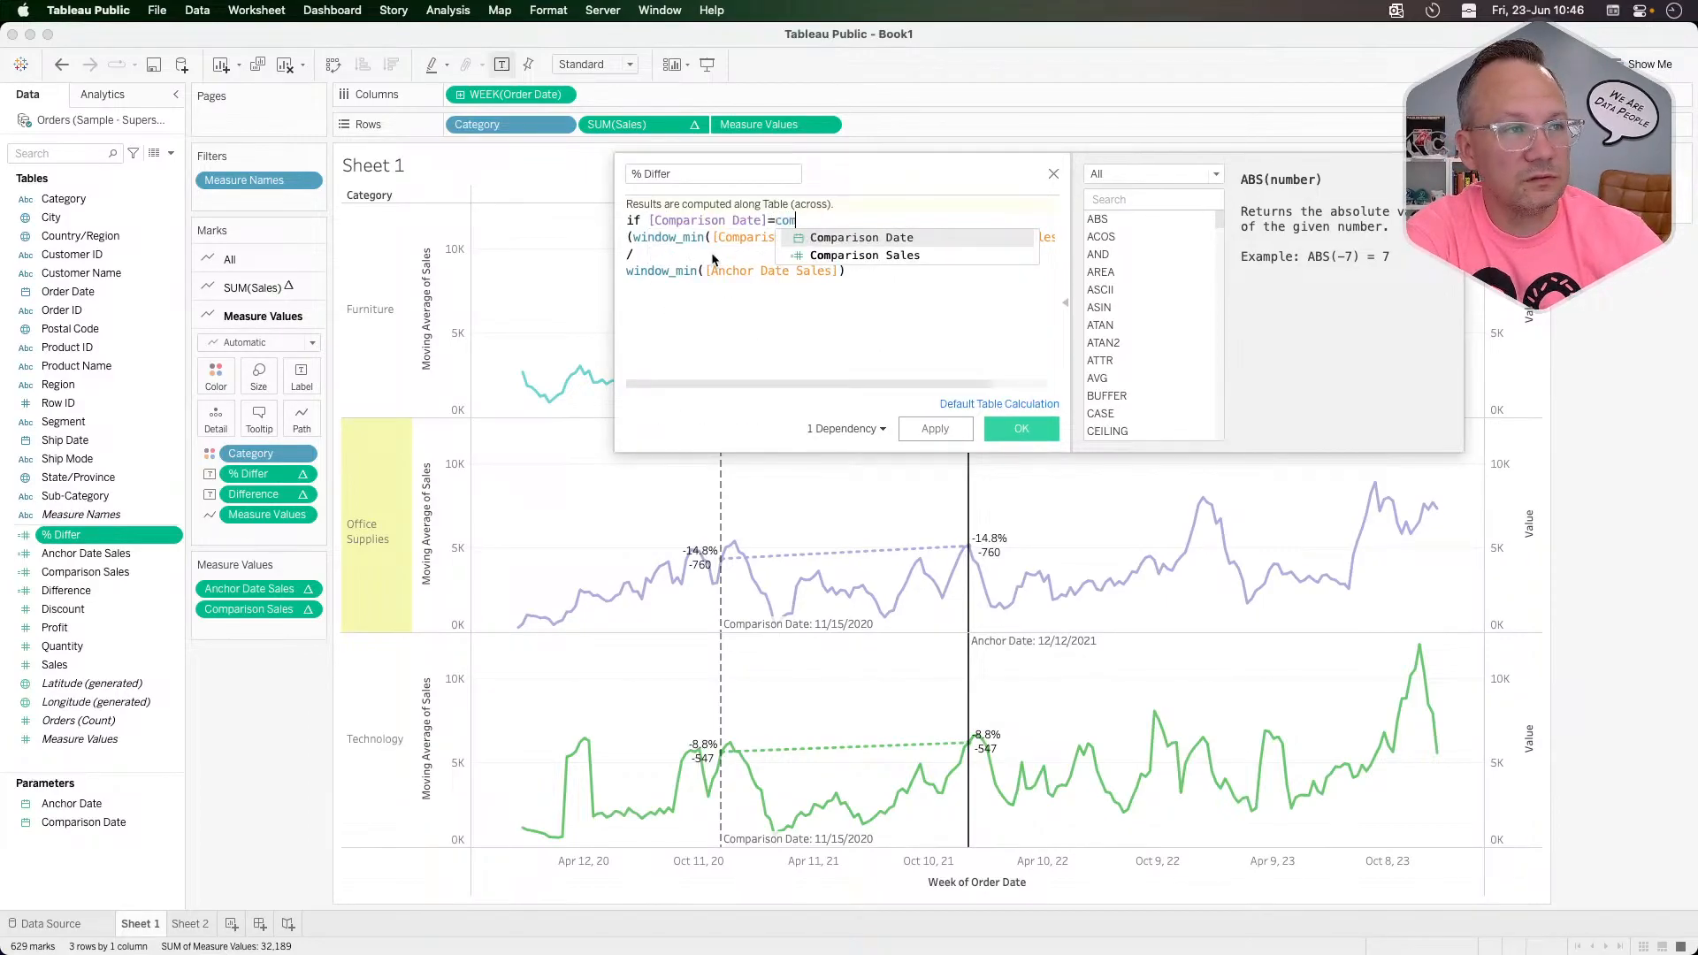
pyautogui.press('BackSpace')
pyautogui.press('BackSpace')
pyautogui.press('BackSpace')
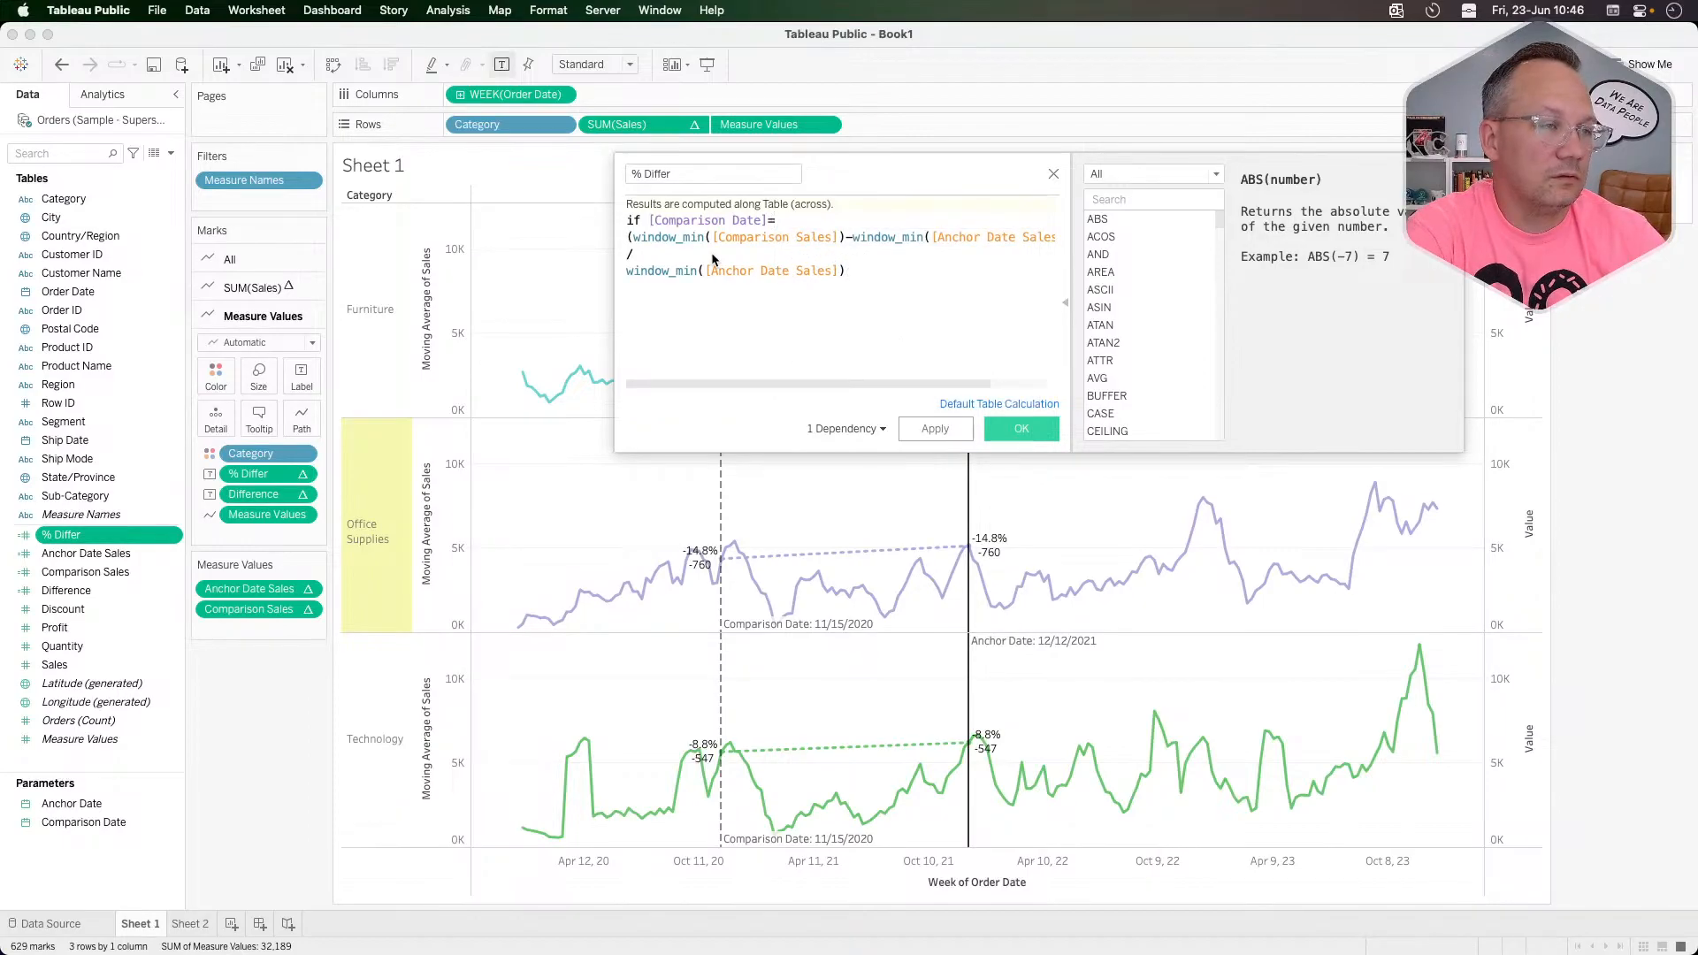
# Step: Complete the IF condition in % Differ by comparing [Comparison Date] with attr(DATETRUNC('week',[Order Date]))
pyautogui.write('attr(')
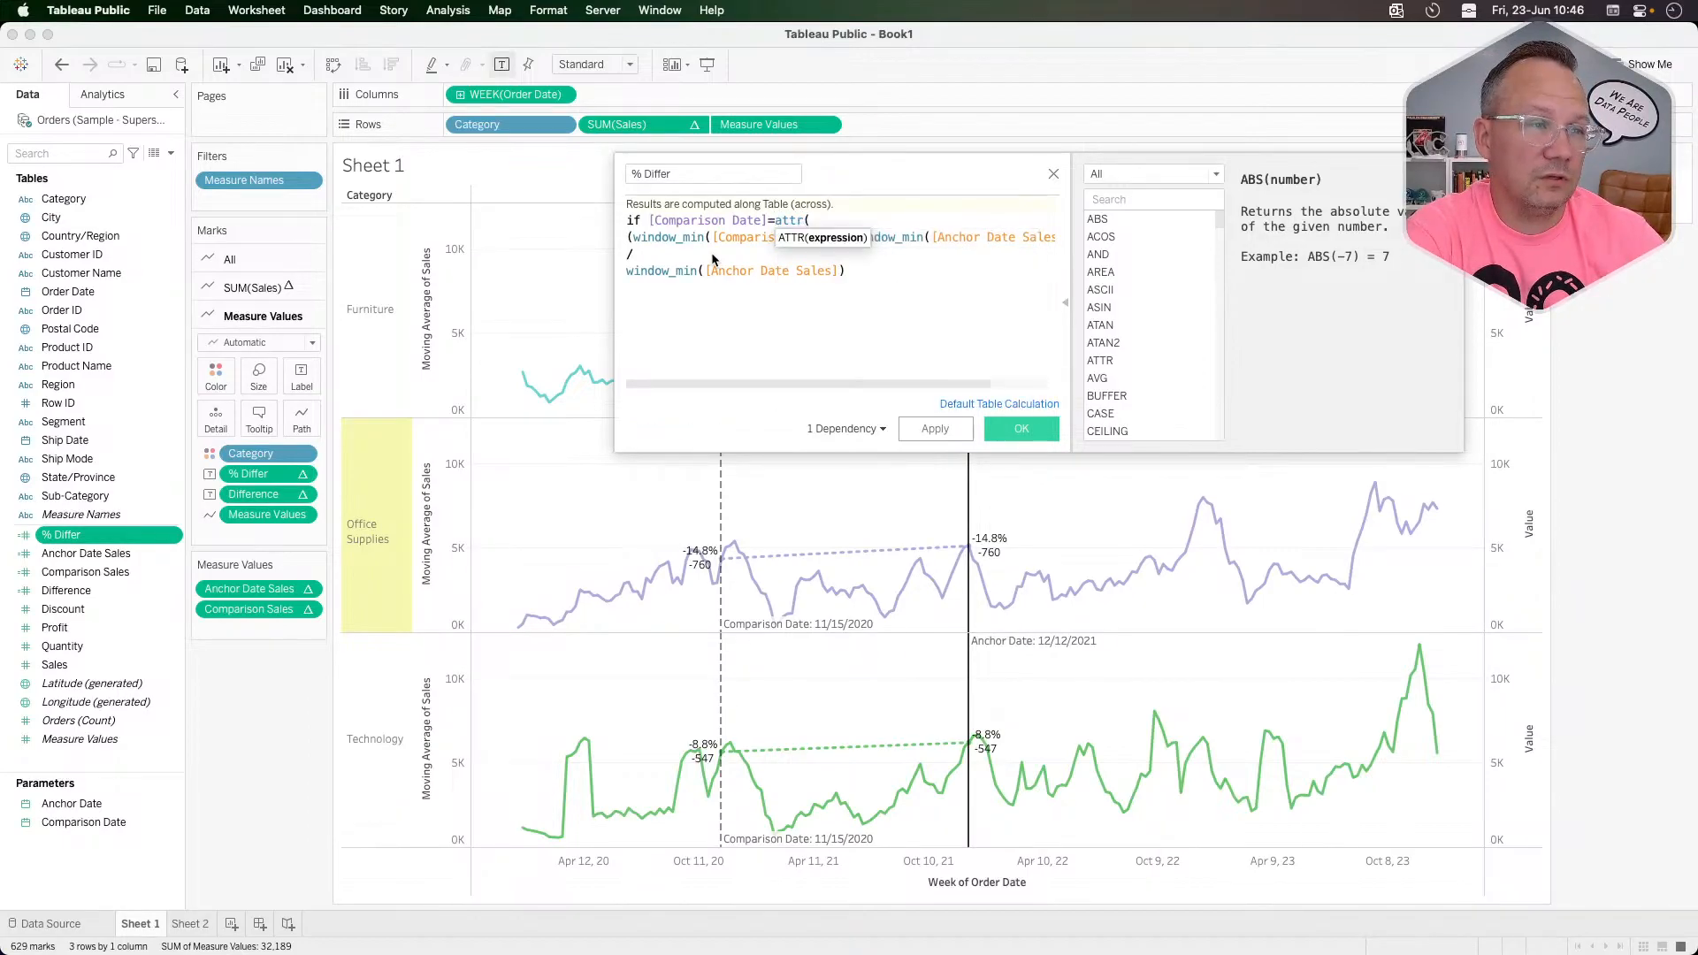
pyautogui.write('datrr')
pyautogui.press('BackSpace')
pyautogui.press('BackSpace')
pyautogui.write('ETRUNC(')
pyautogui.press('Return')
pyautogui.write(';')
pyautogui.press('BackSpace')
pyautogui.write("'week'")
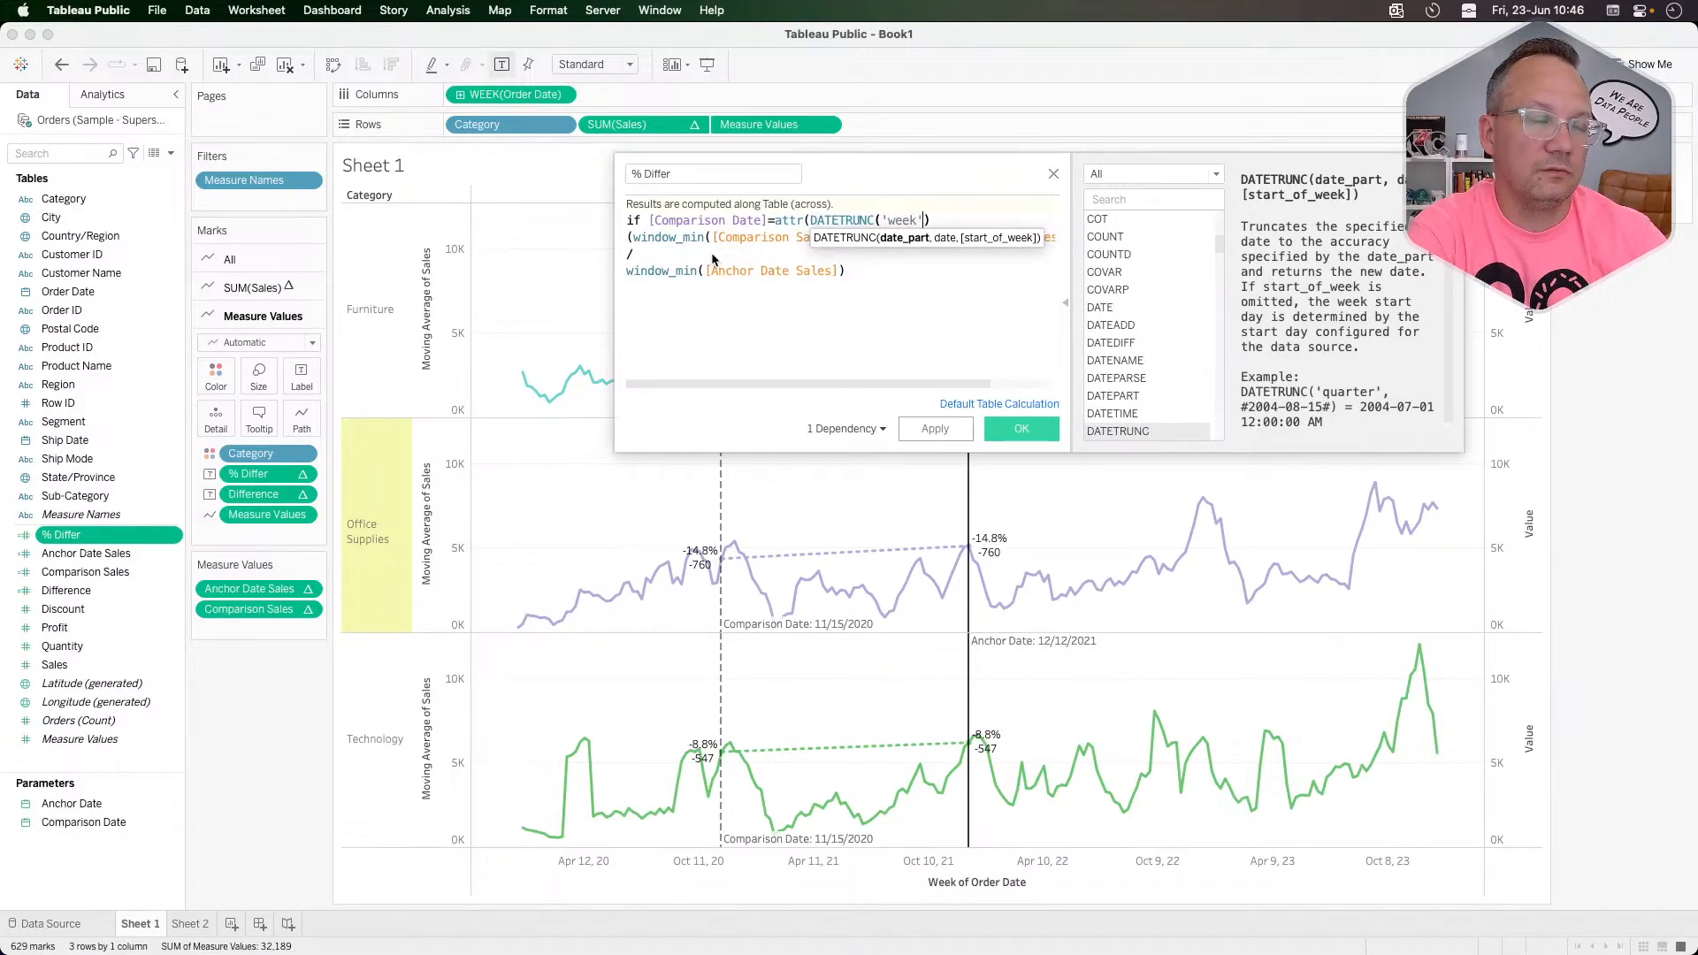
pyautogui.write(',order')
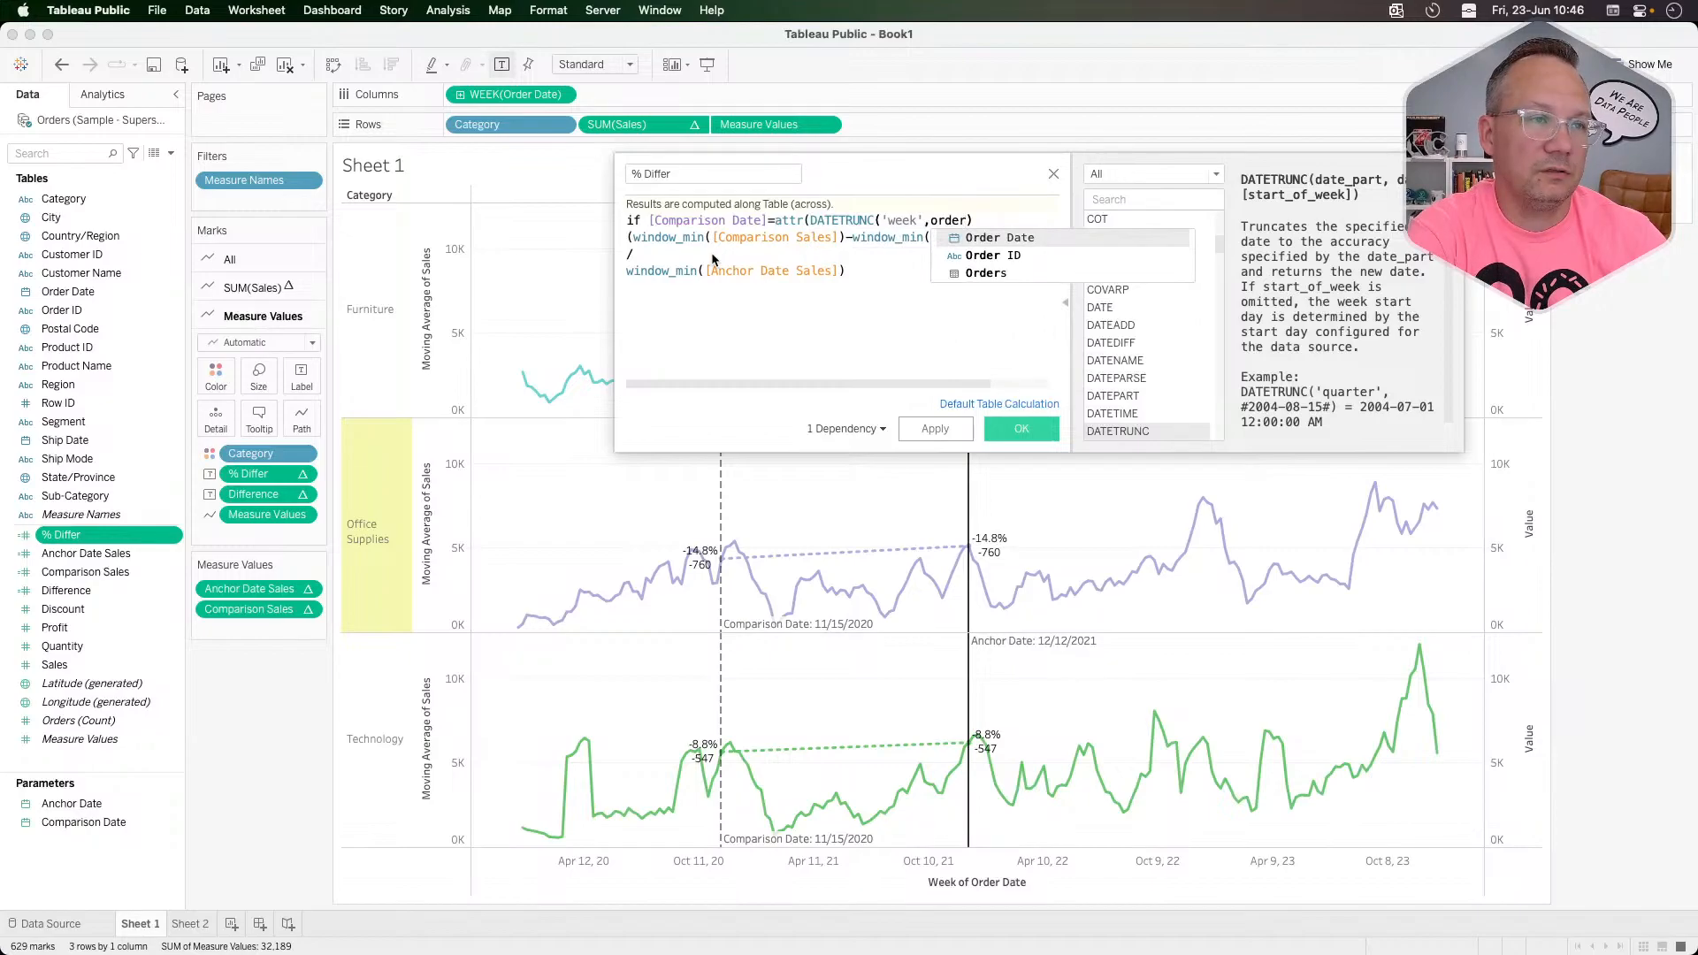
pyautogui.press('Return')
pyautogui.write(')')
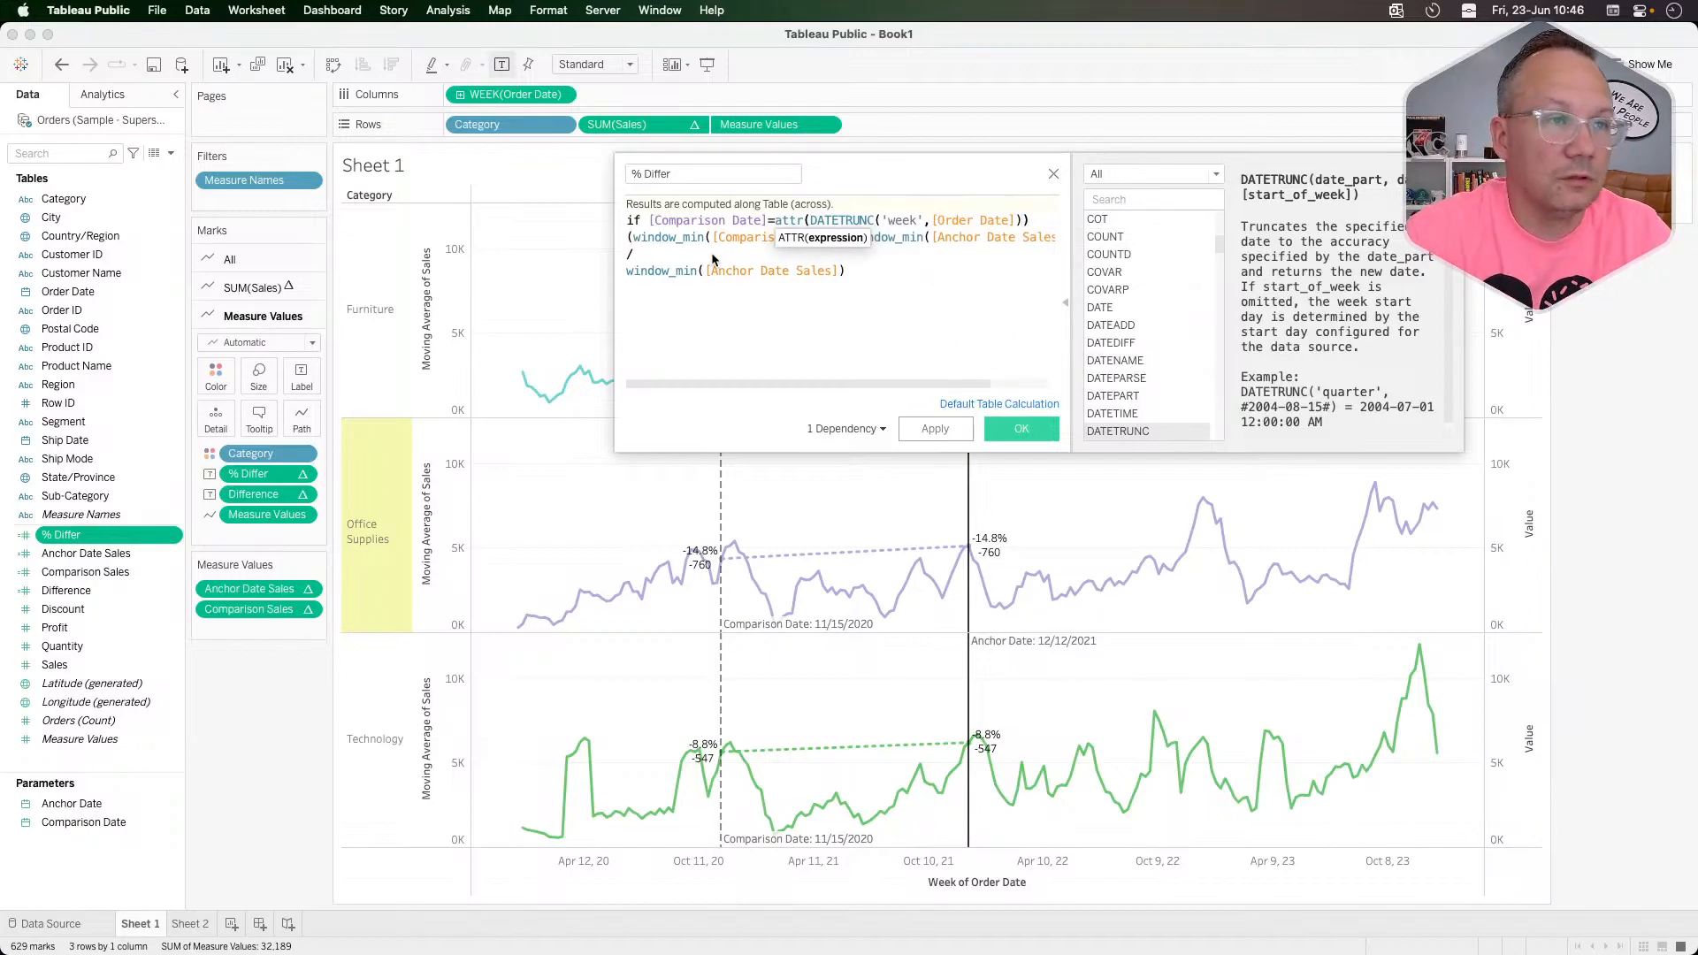
pyautogui.press('Right')
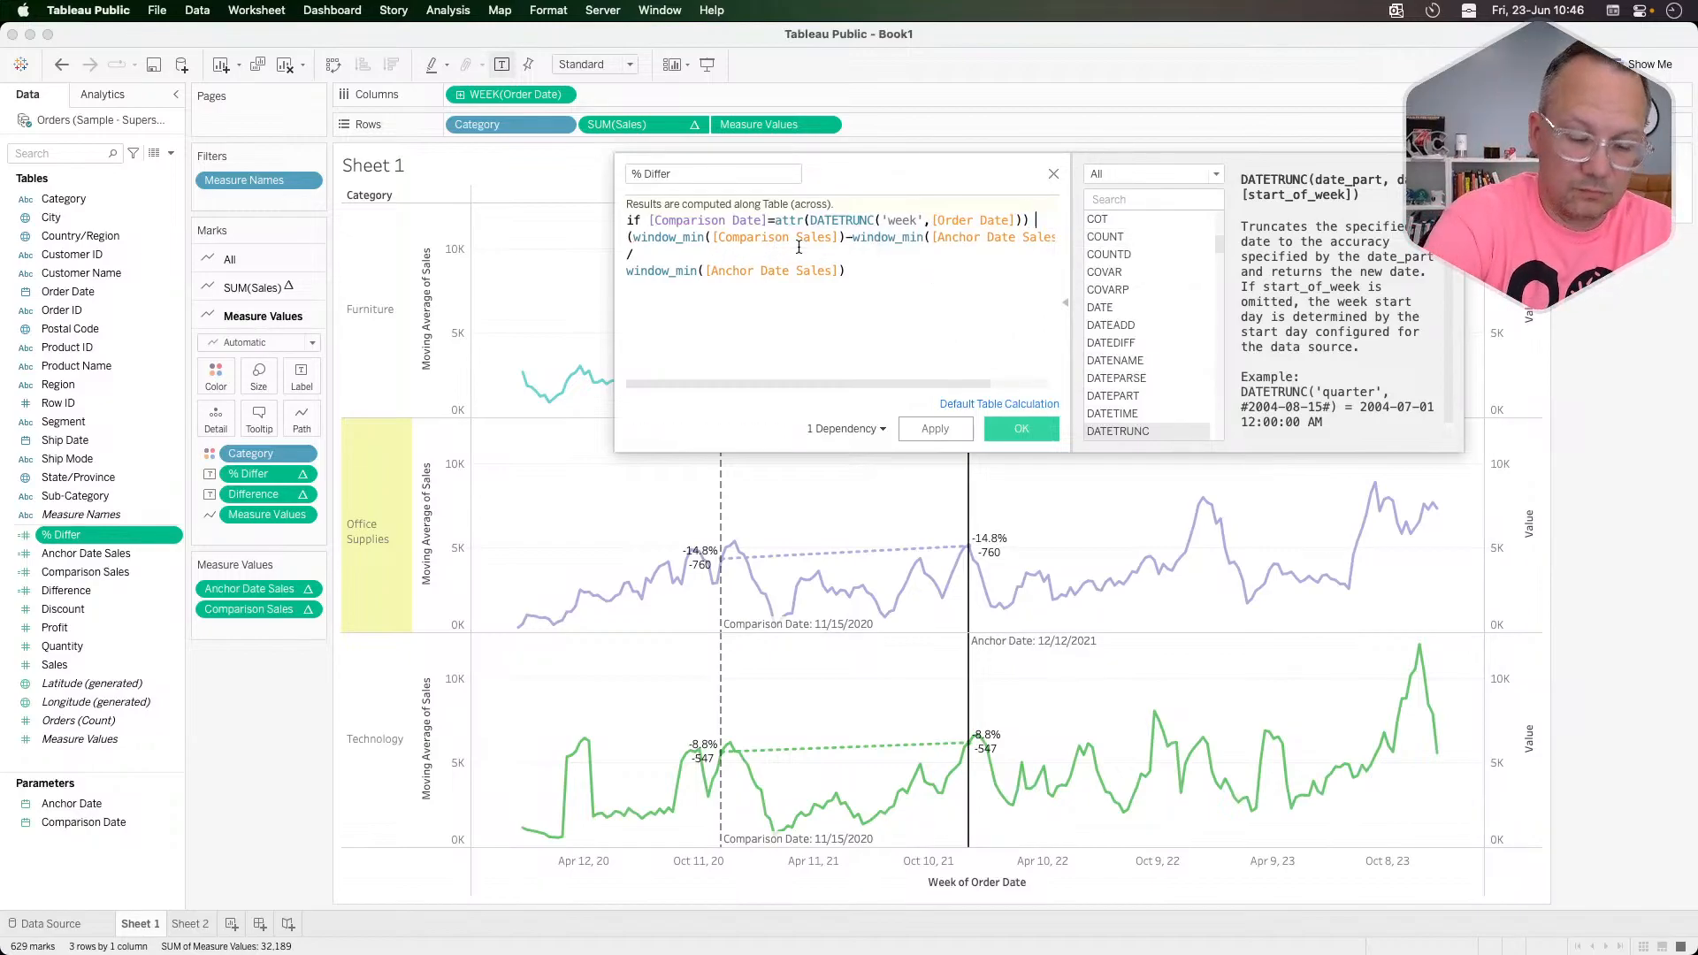
# Step: Add THEN after the condition and END below the existing formula, then apply and save the % Differ calculation
pyautogui.write('then')
pyautogui.press('Down')
pyautogui.press('Down')
pyautogui.press('Return')
pyautogui.write('END')
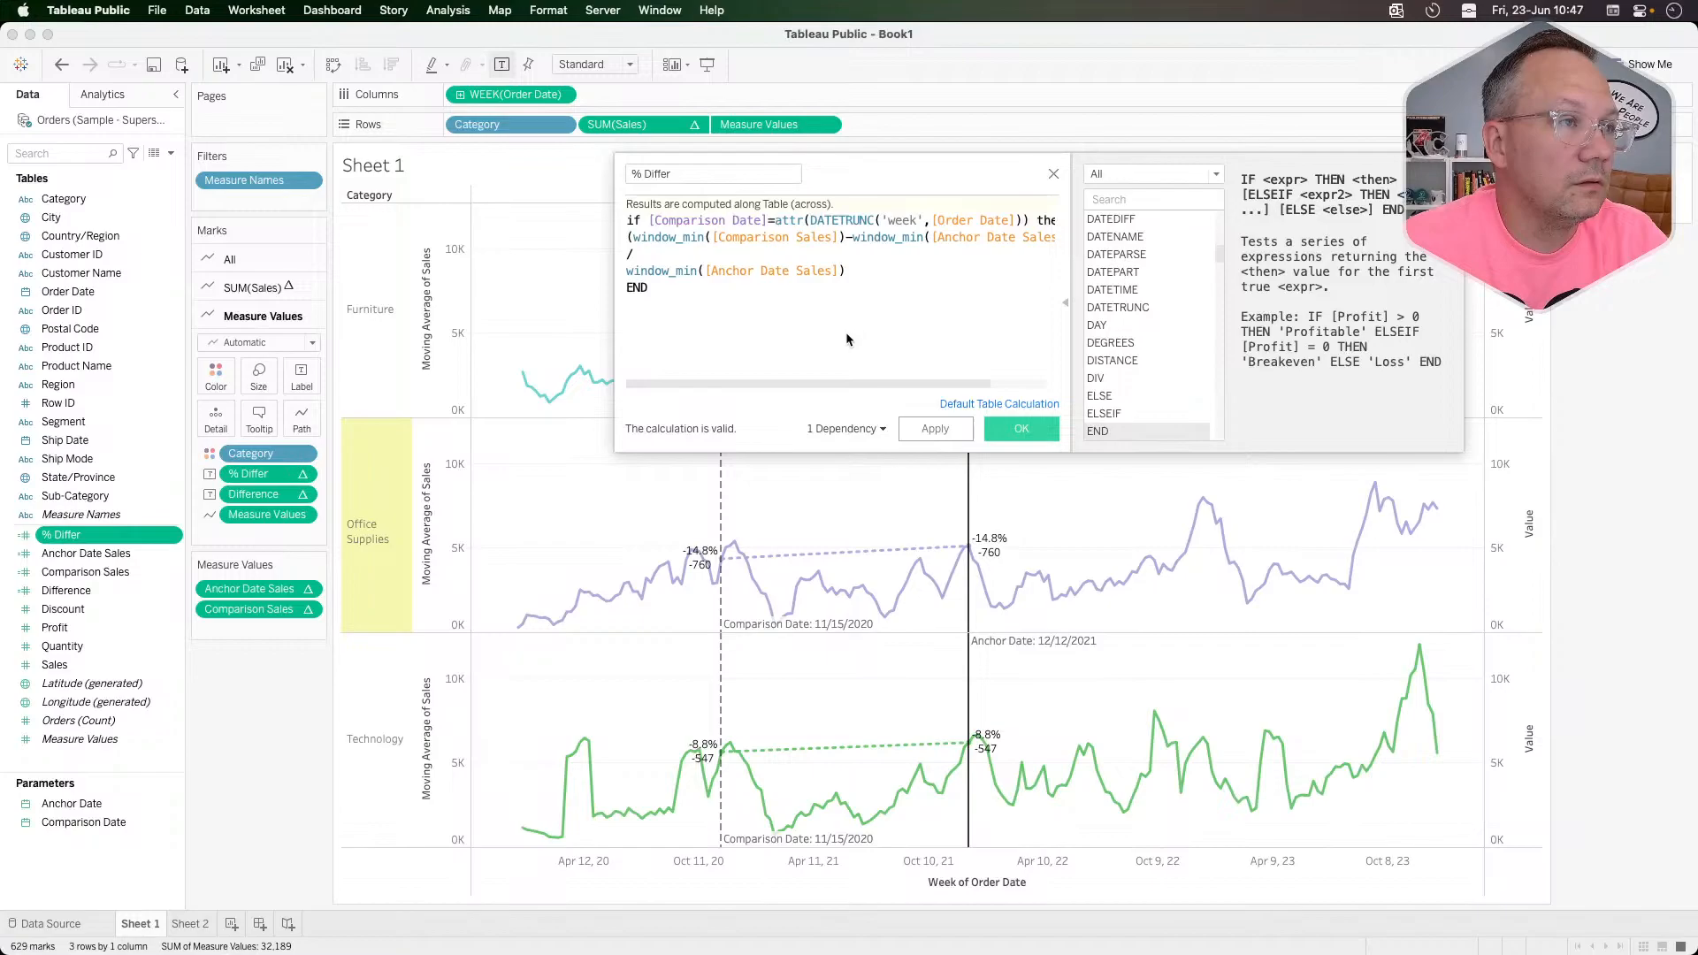
pyautogui.click(923, 429)
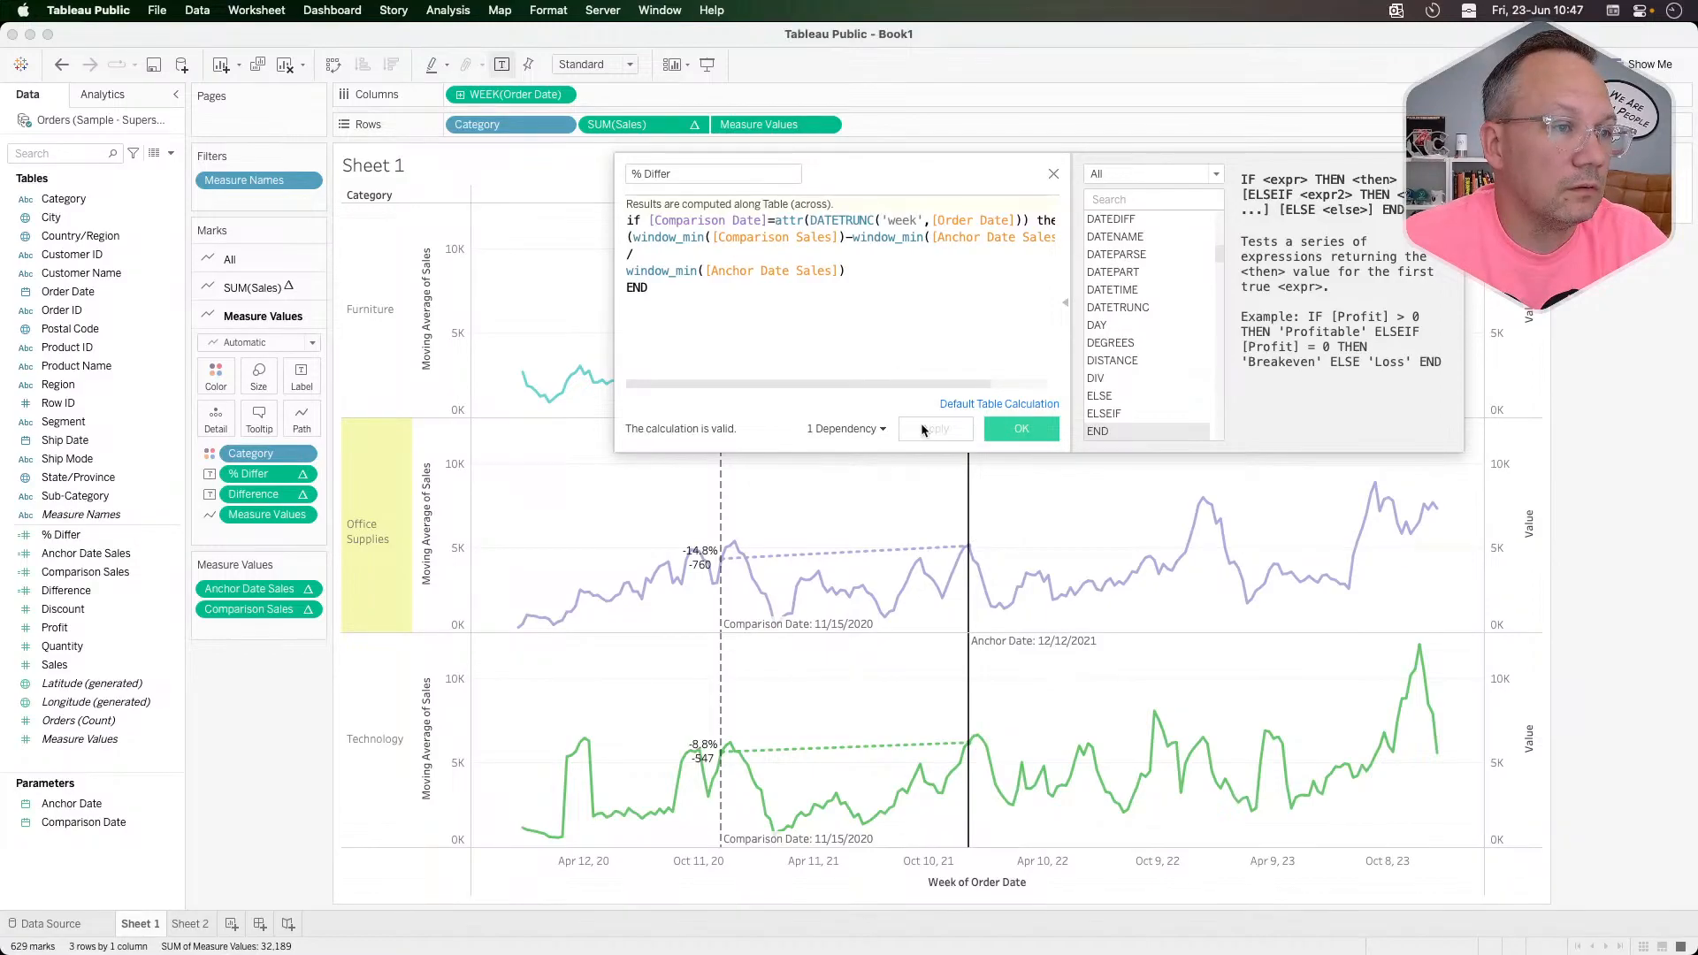
pyautogui.click(1014, 434)
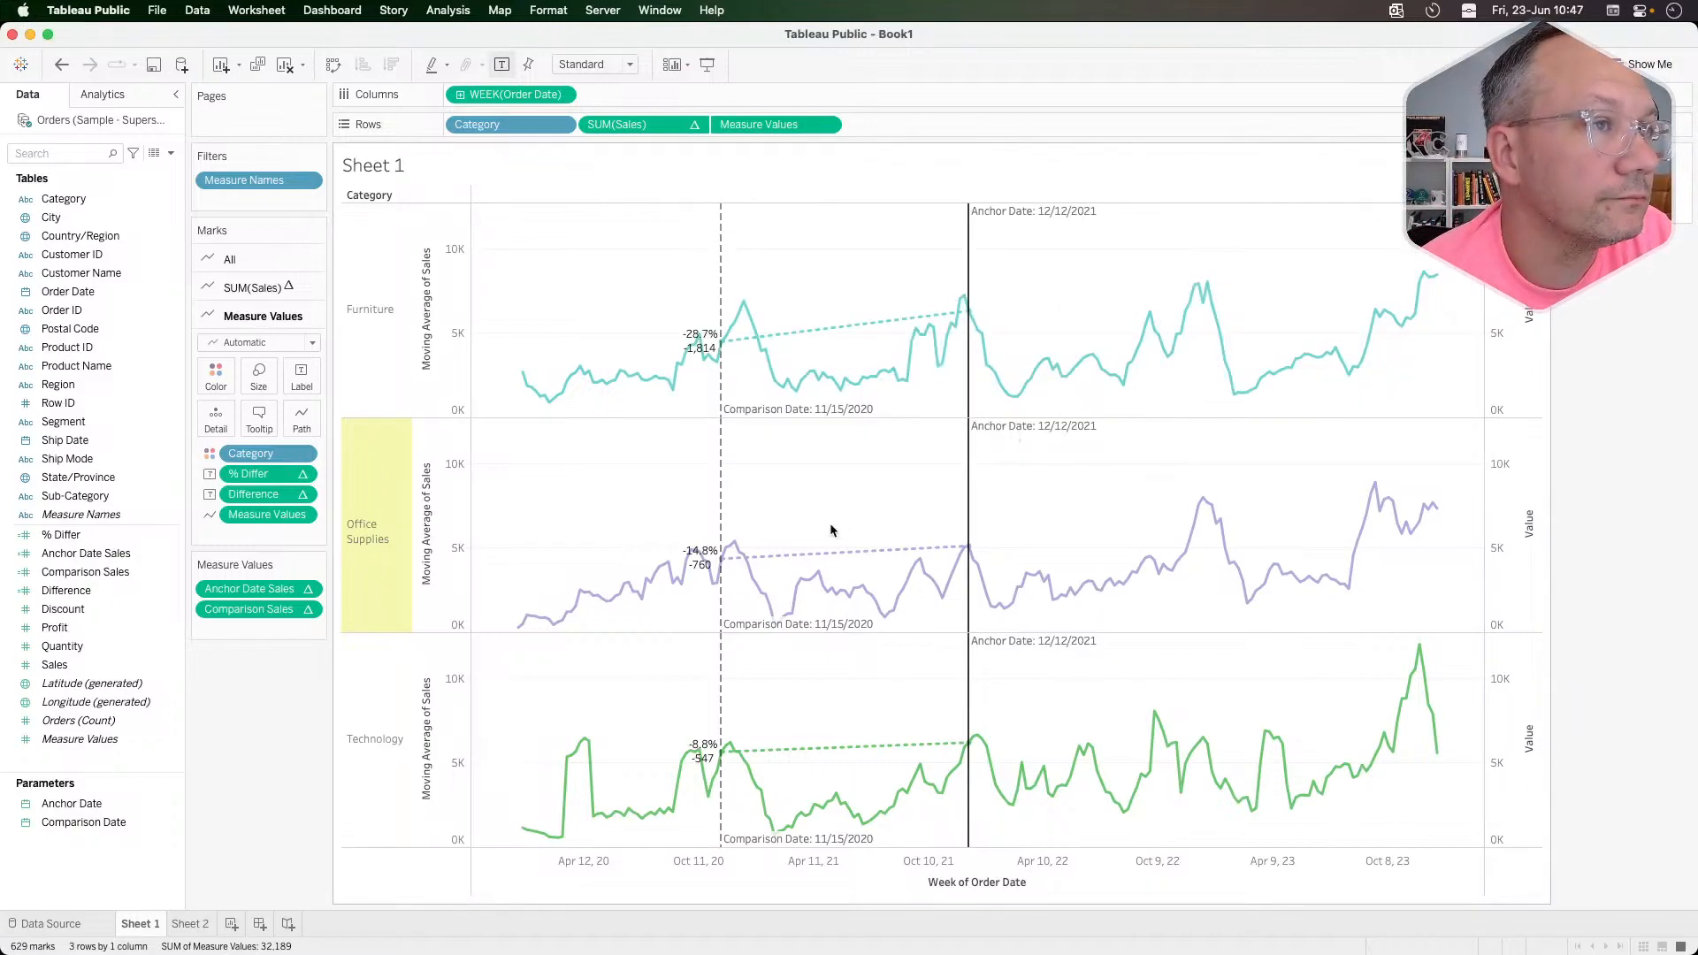
# Step: Test the difference labels with comparison dates on both sides of the anchor, including 12/11/2022, 6/27/2021, 11/6/2022 and 12/6/2020
pyautogui.click(1201, 508)
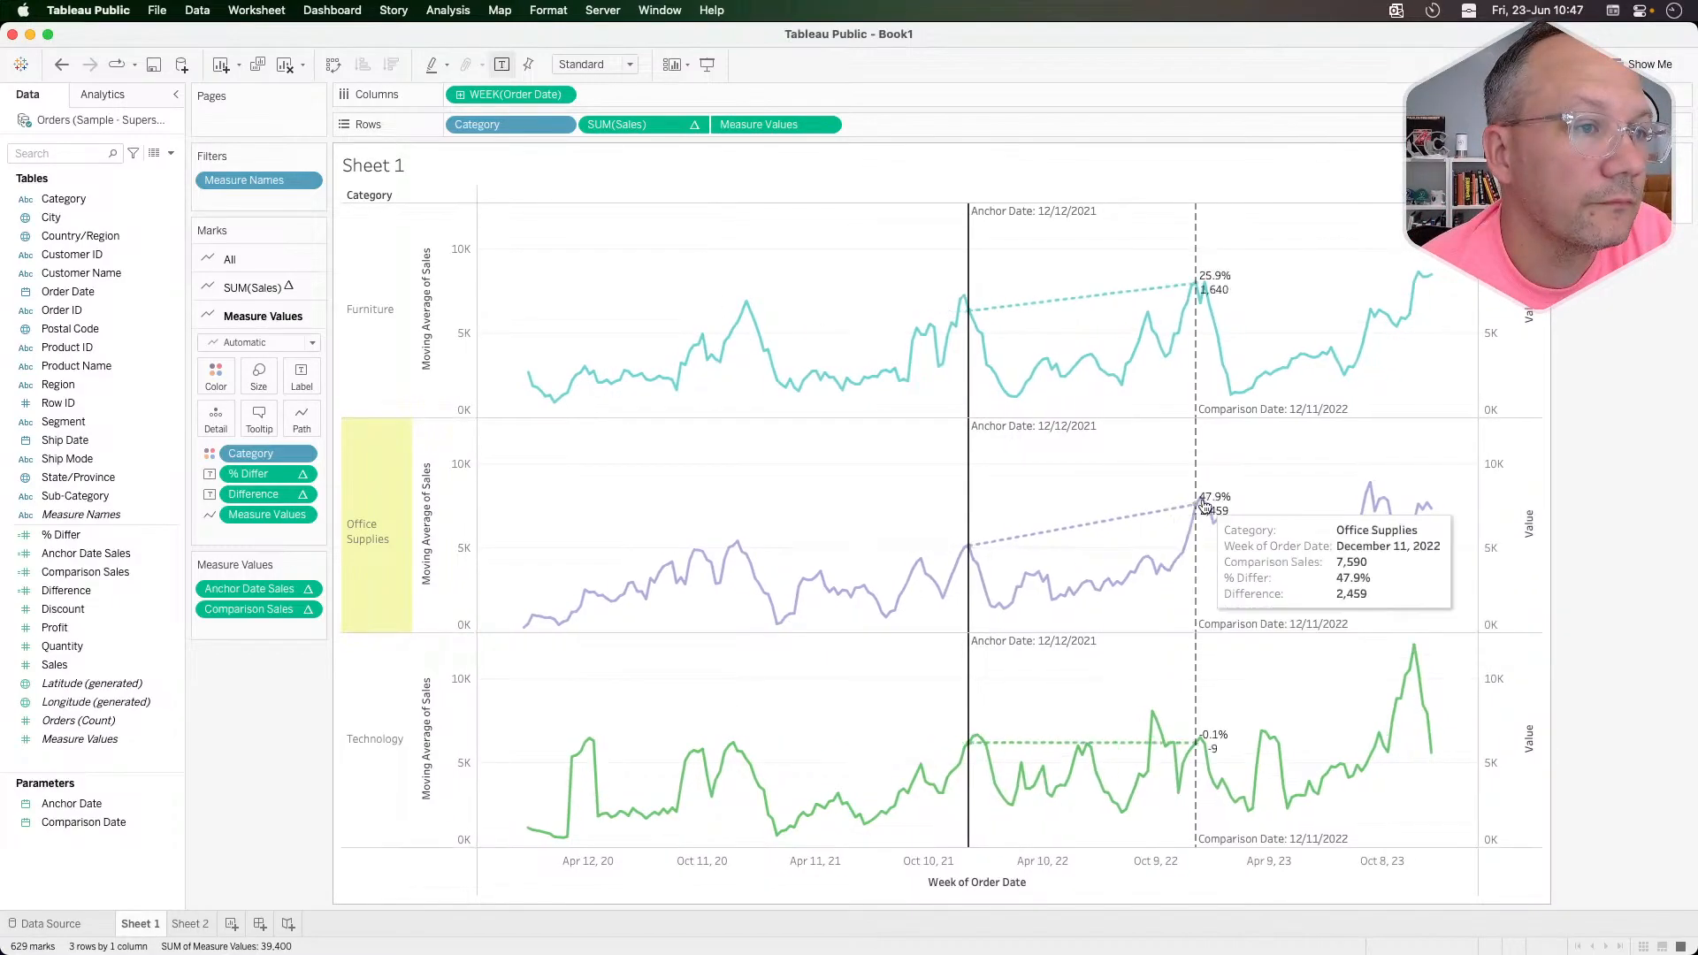
pyautogui.click(862, 588)
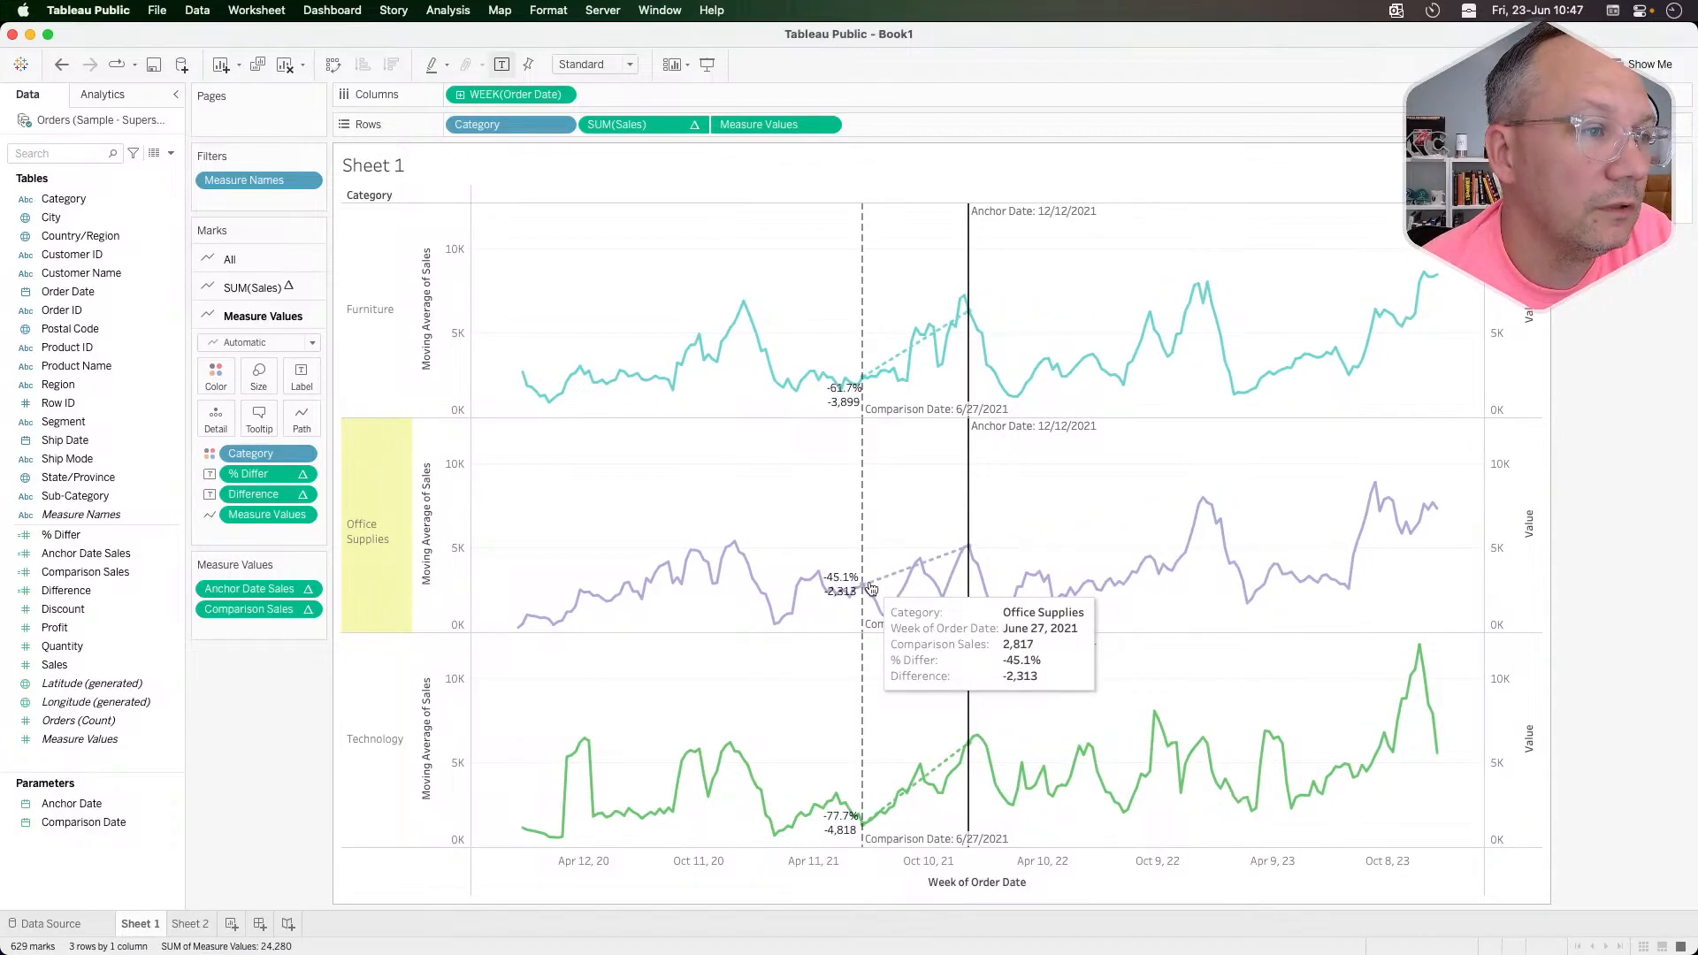
pyautogui.click(1177, 572)
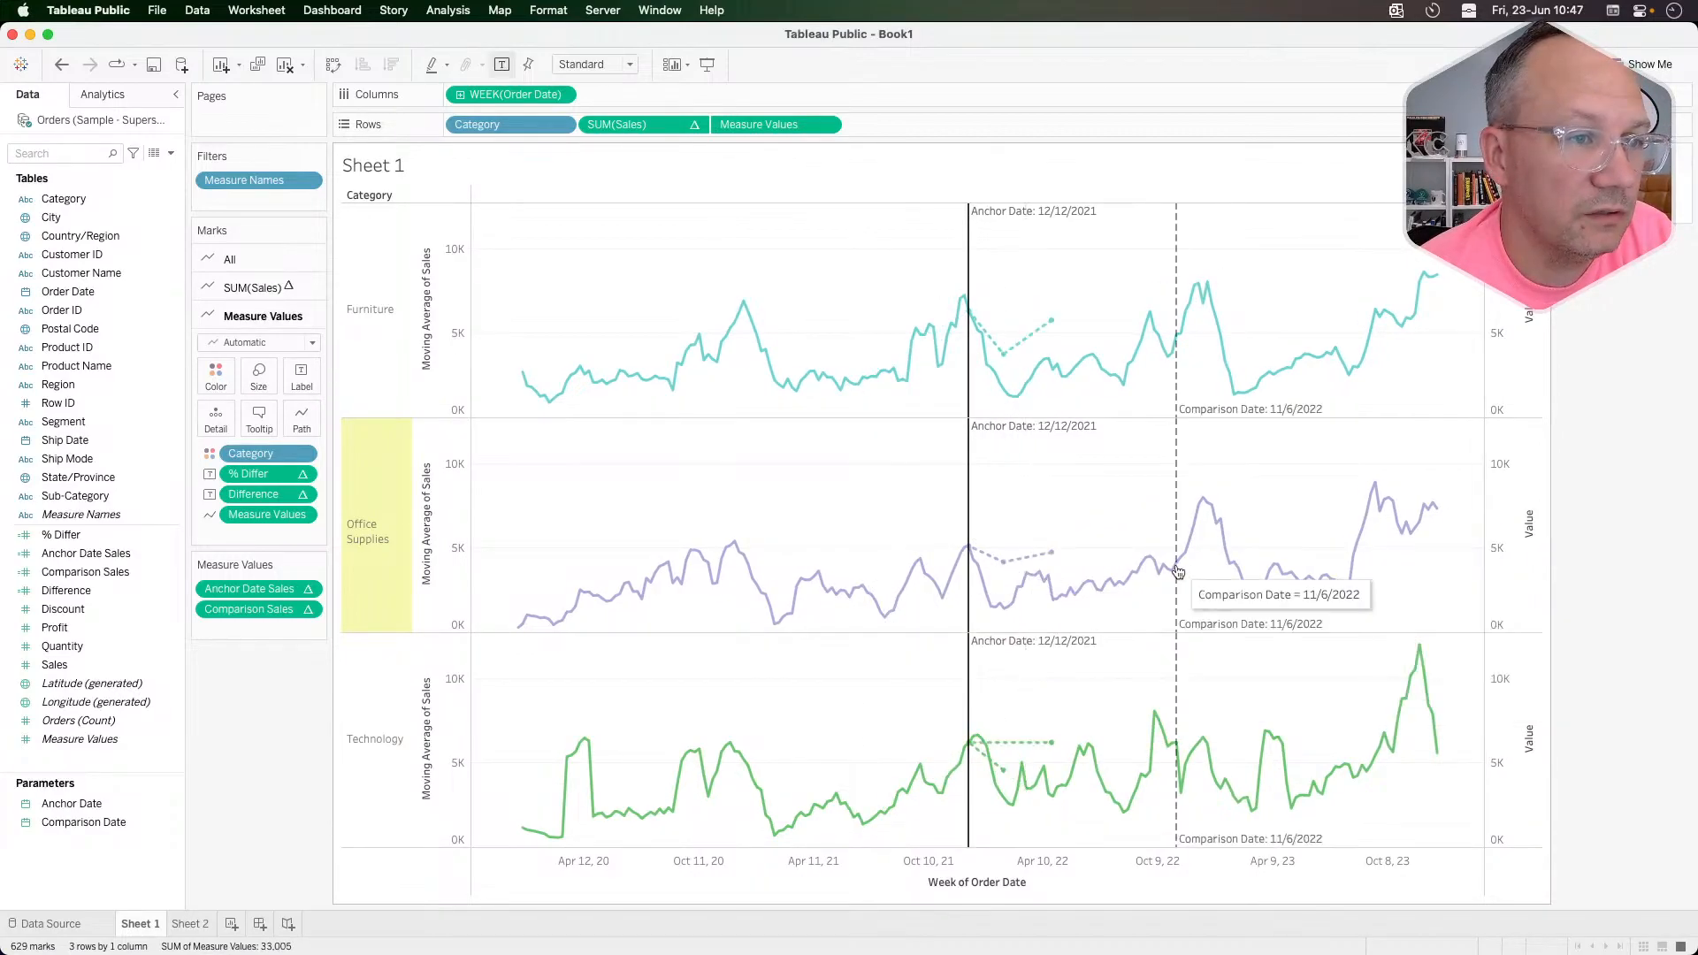
pyautogui.click(1208, 502)
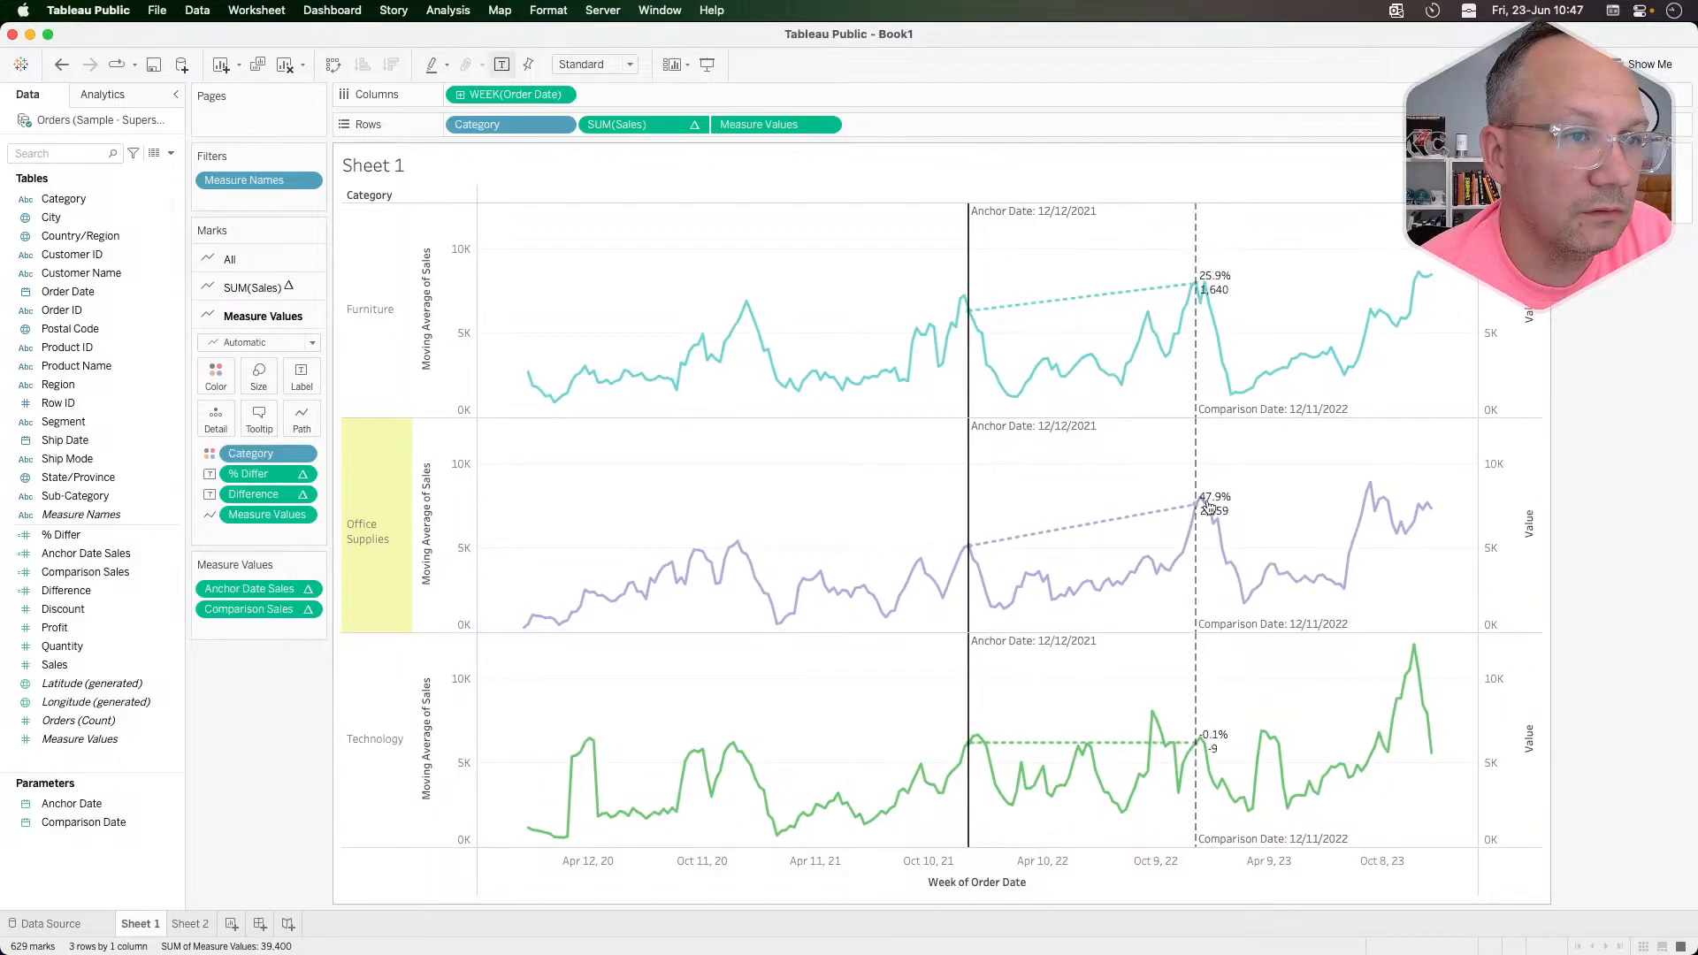
pyautogui.click(761, 584)
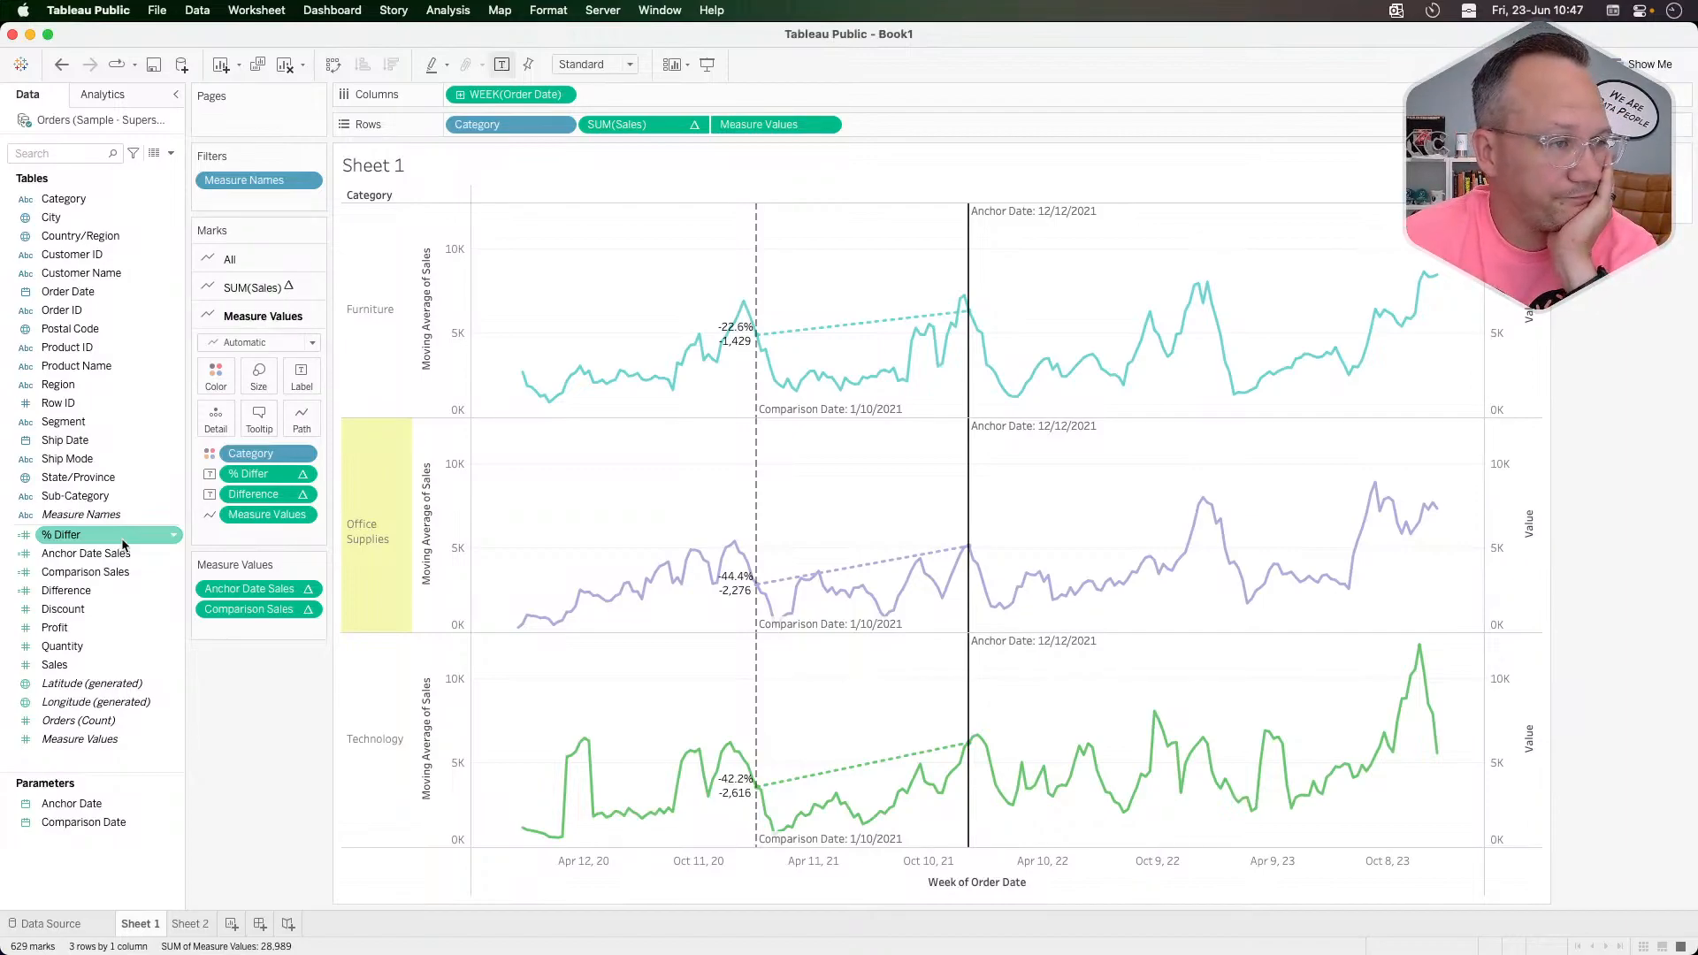
pyautogui.moveTo(734, 542)
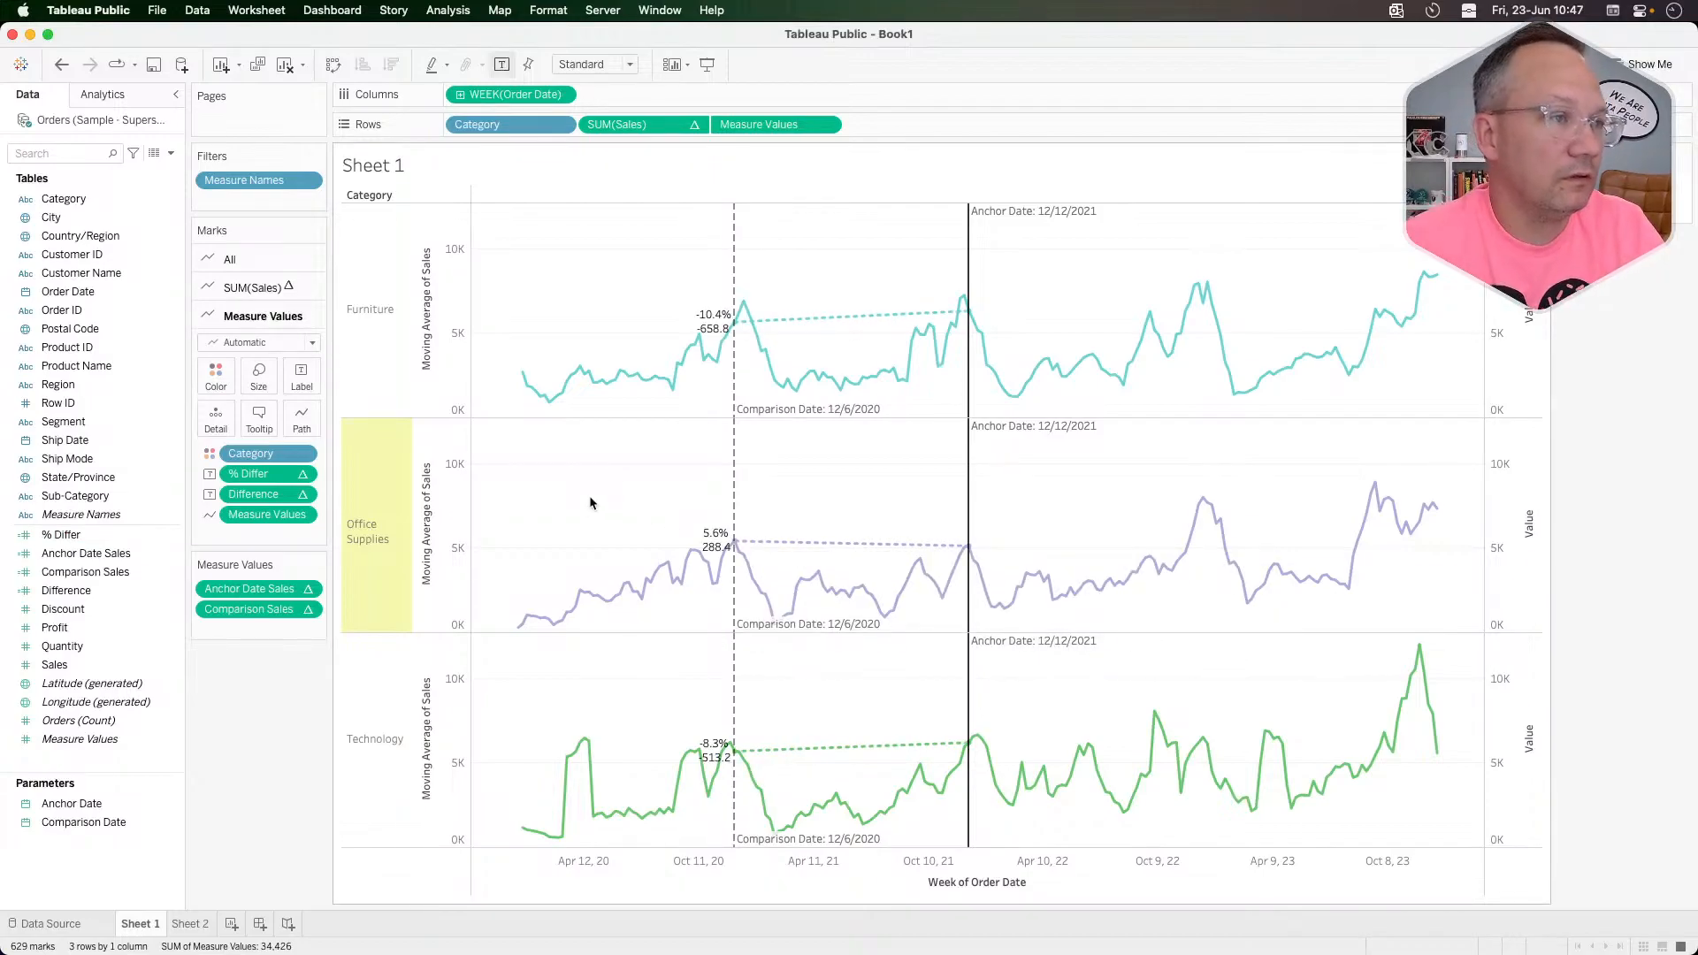
# Step: Switch between the #WOW2023 W25 viz in Chrome and the Tableau sheet to compare their dates and difference labels
pyautogui.press('super+Tab')
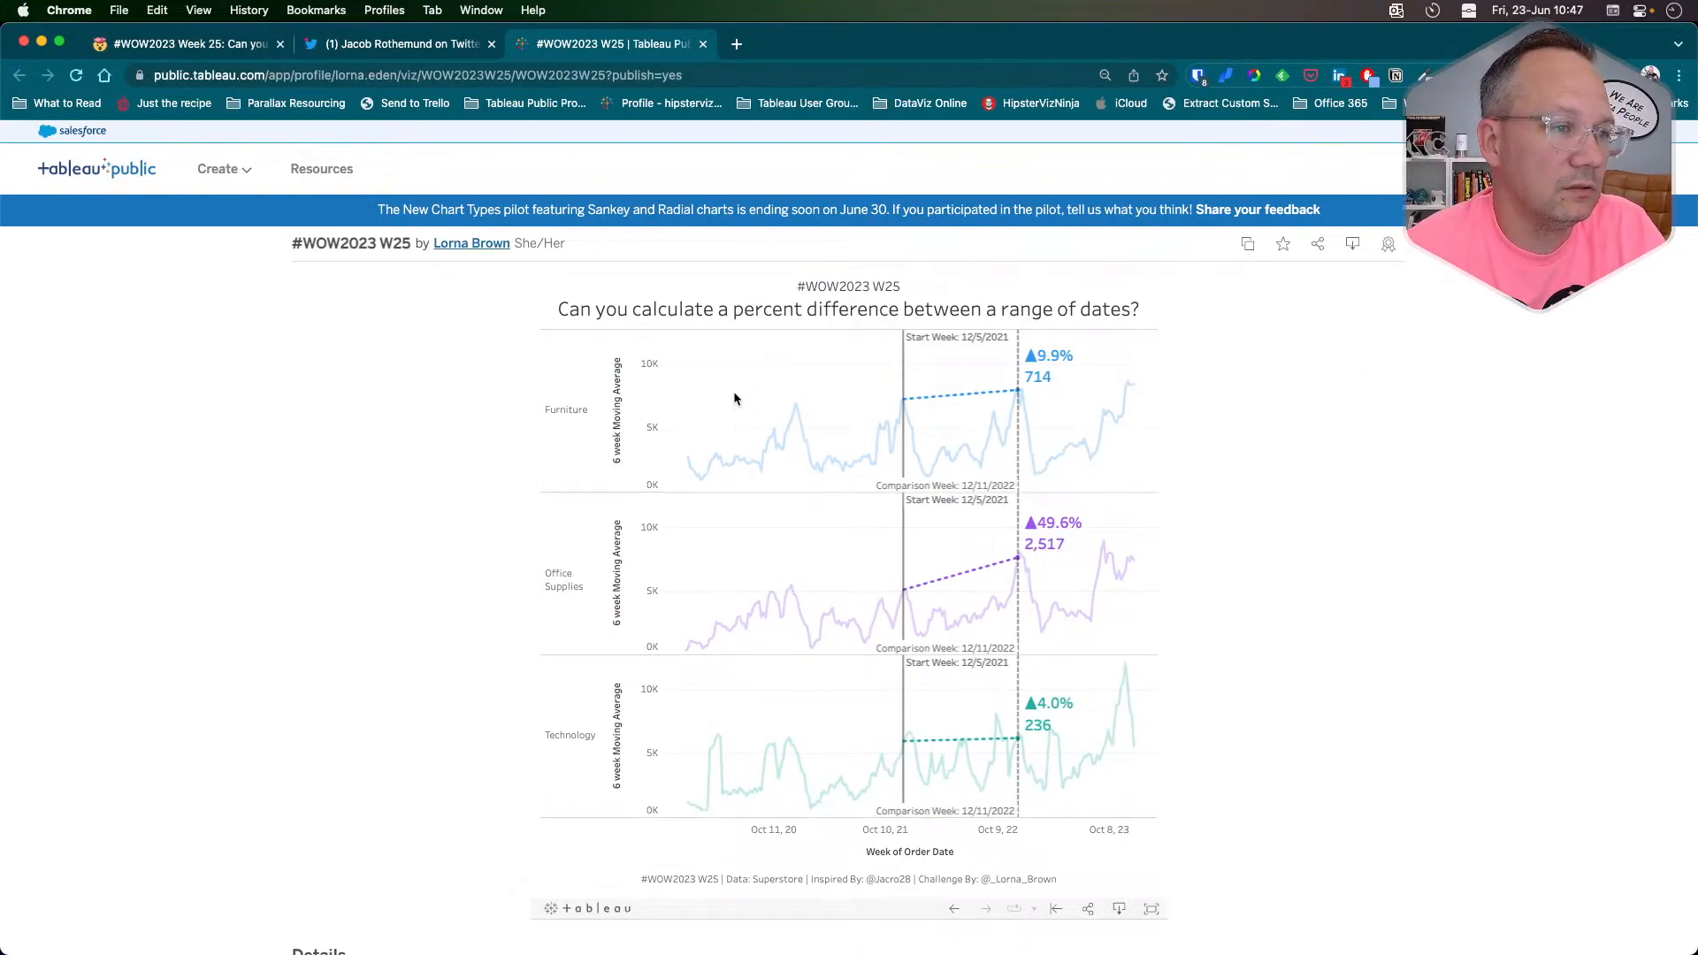
pyautogui.press('super+Tab')
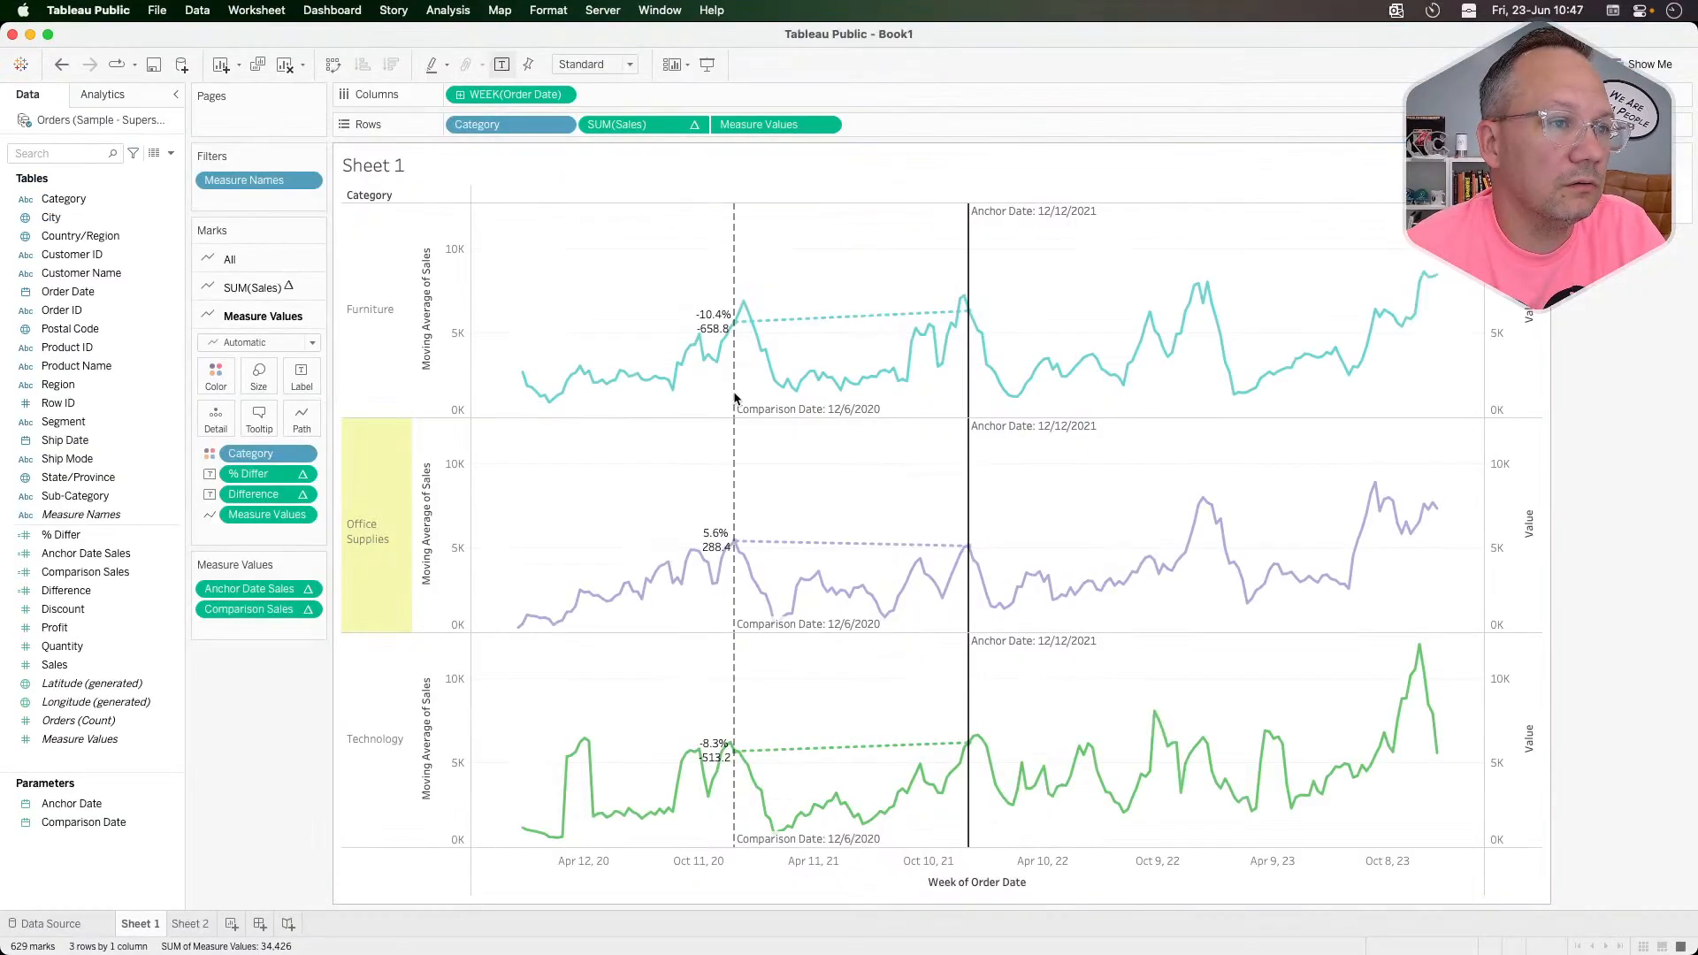
pyautogui.press('super+Tab')
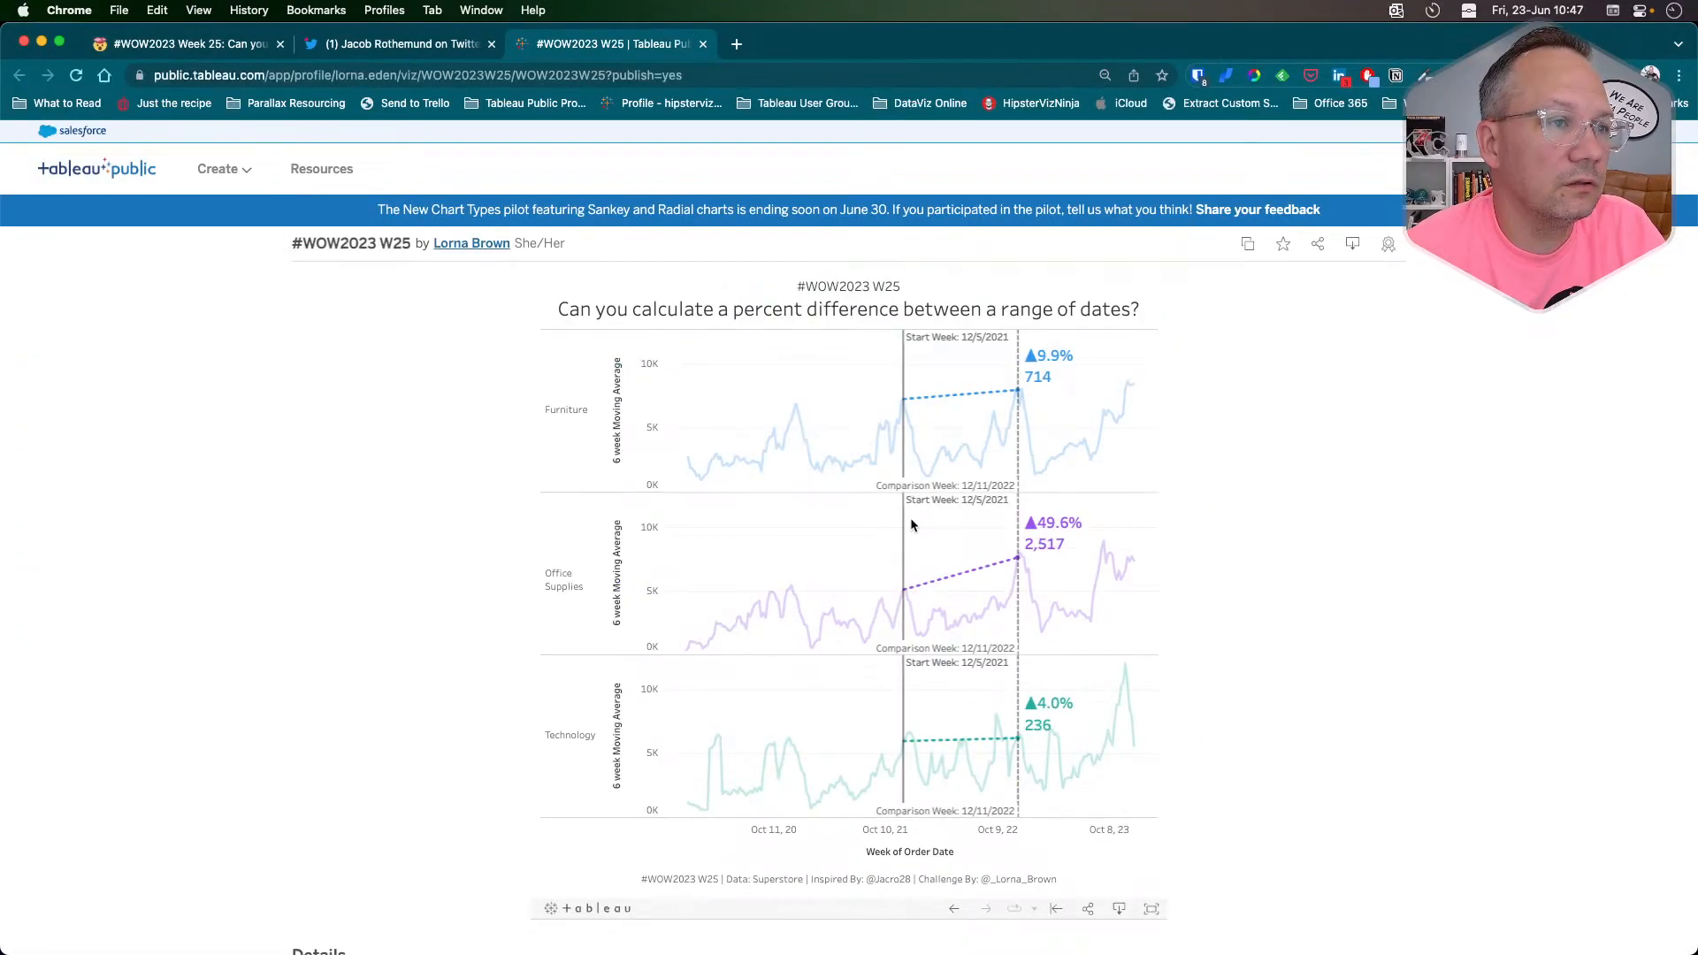
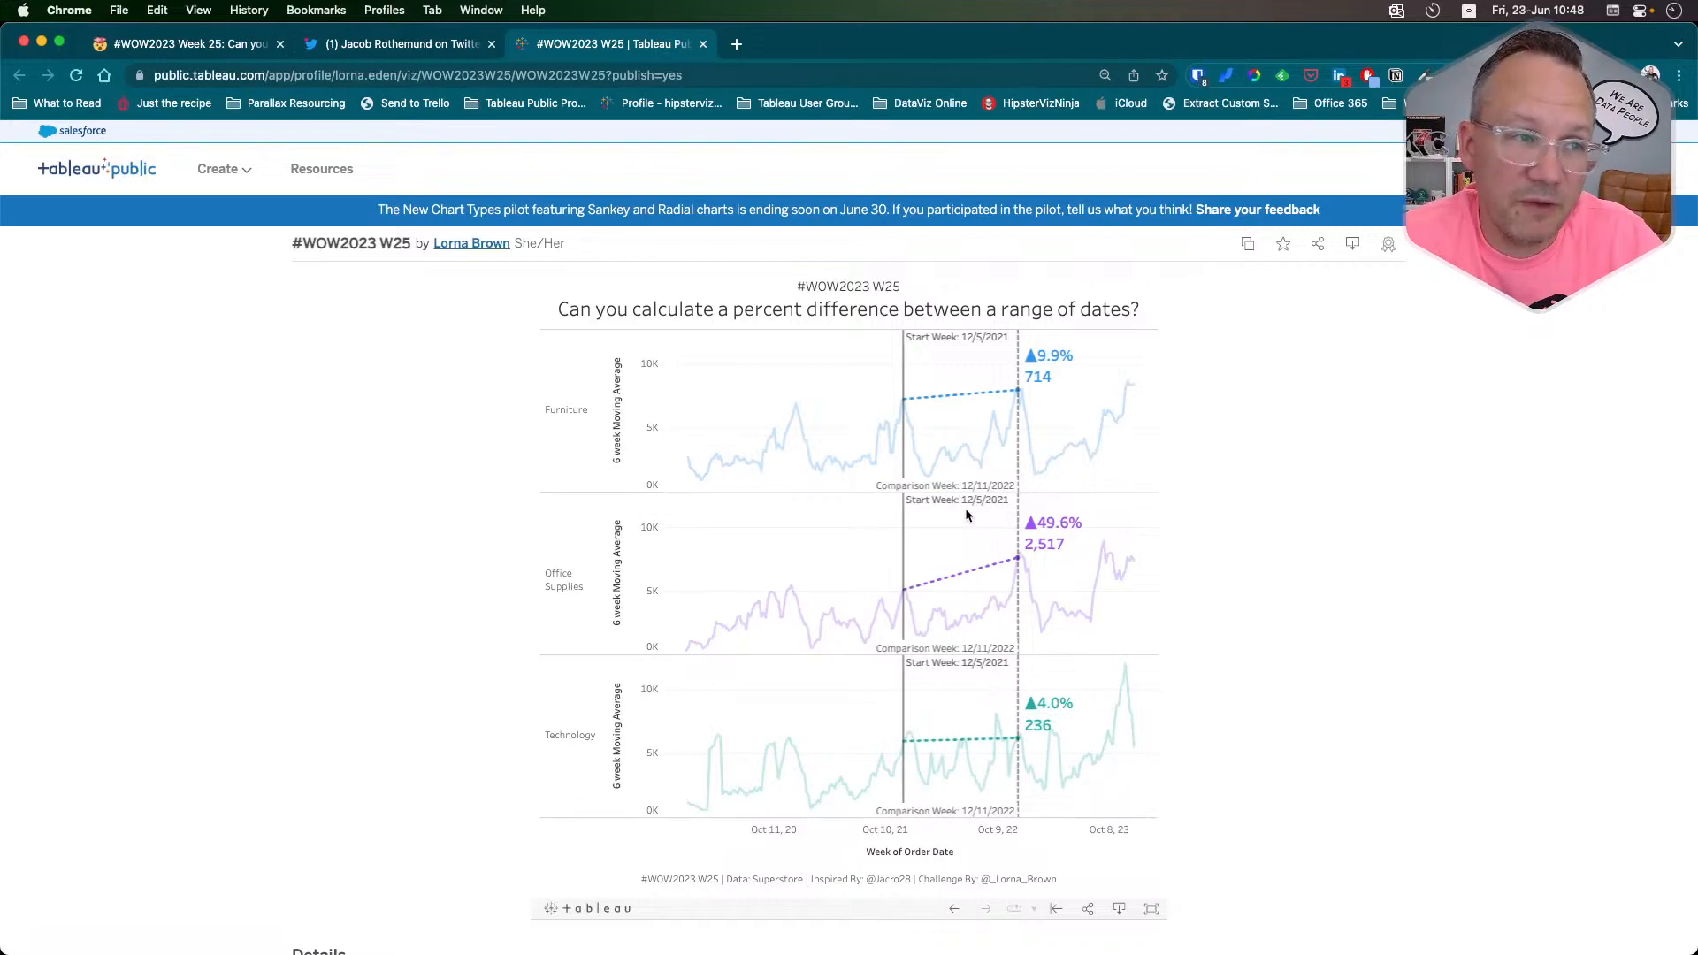
pyautogui.press('super+Tab')
pyautogui.press('super+Tab')
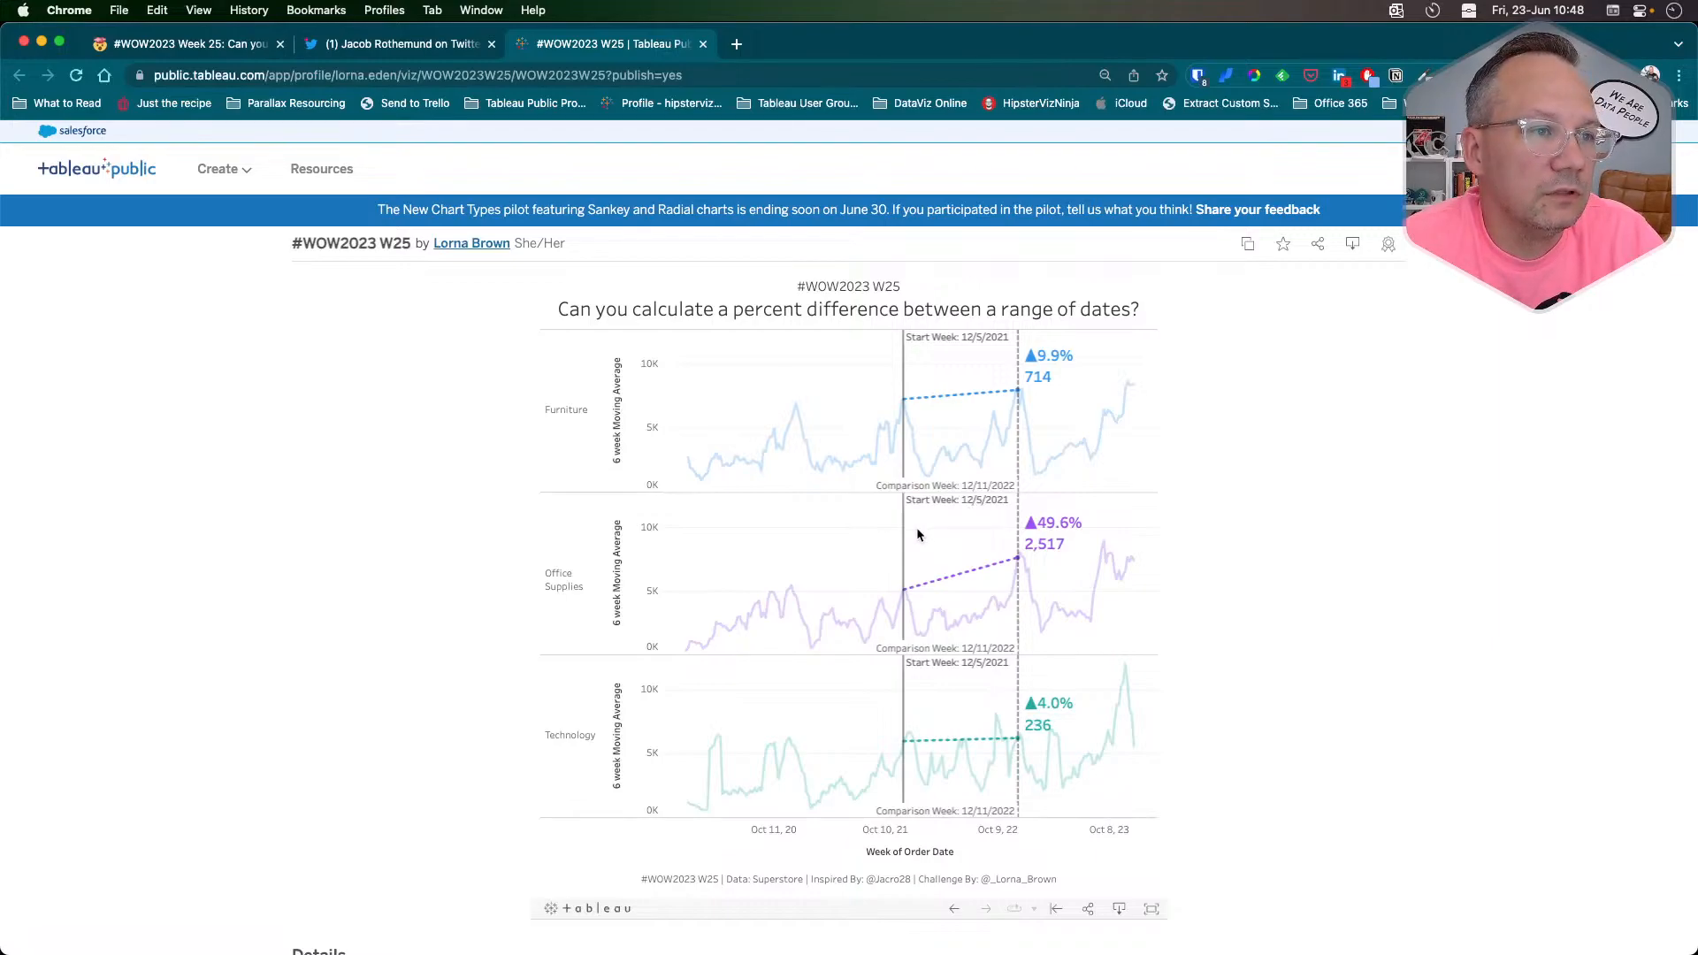
pyautogui.press('super+Tab')
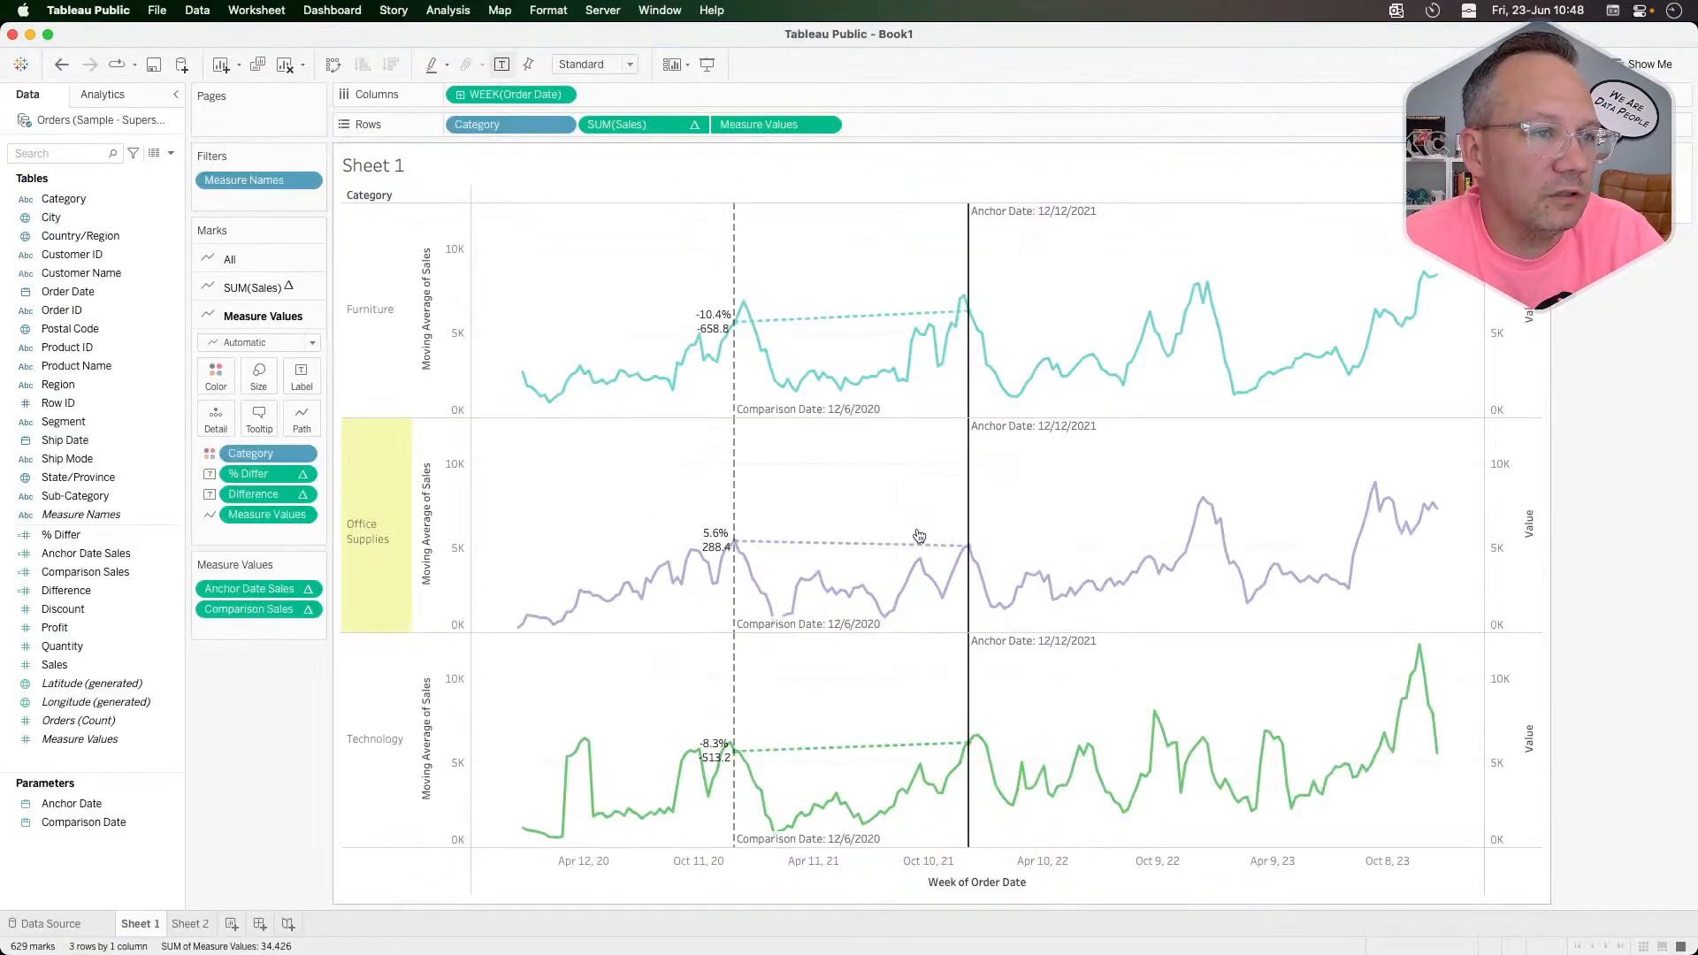
# Step: Set the anchor date to 12/5/2021 and the comparison date to 12/11/2022 to check the labels against the reference viz
pyautogui.click(962, 557)
pyautogui.click(958, 560)
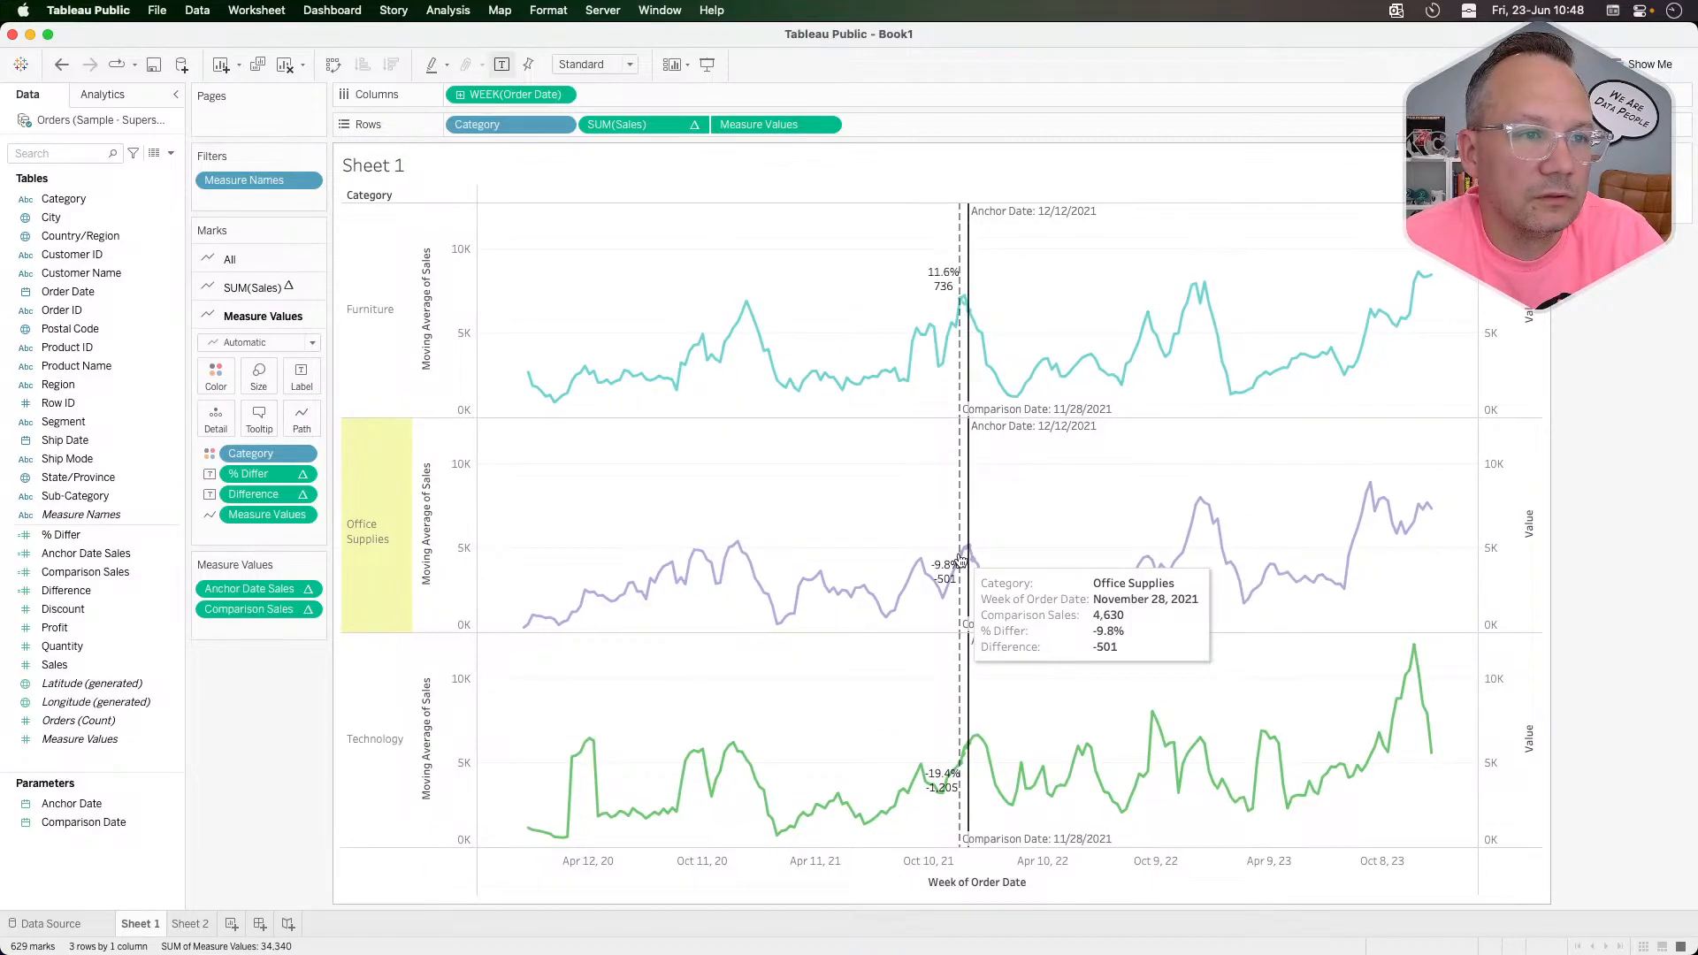
pyautogui.click(964, 553)
pyautogui.click(964, 552)
pyautogui.press('super+Tab')
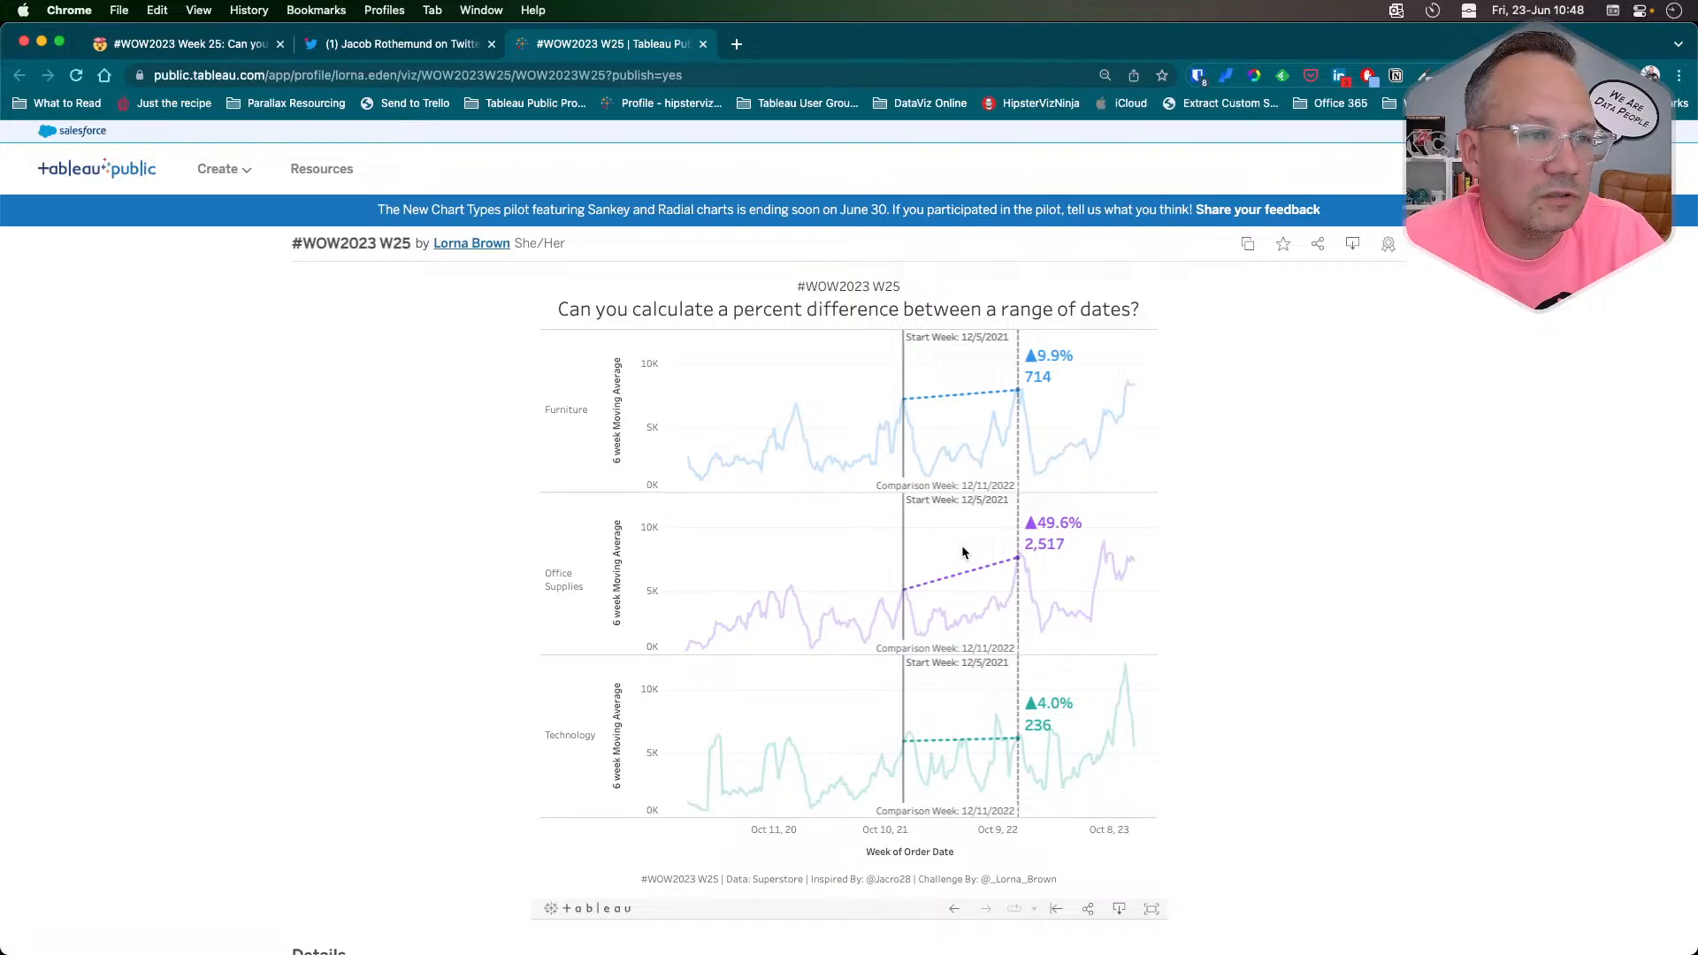
pyautogui.press('super+Tab')
pyautogui.click(968, 544)
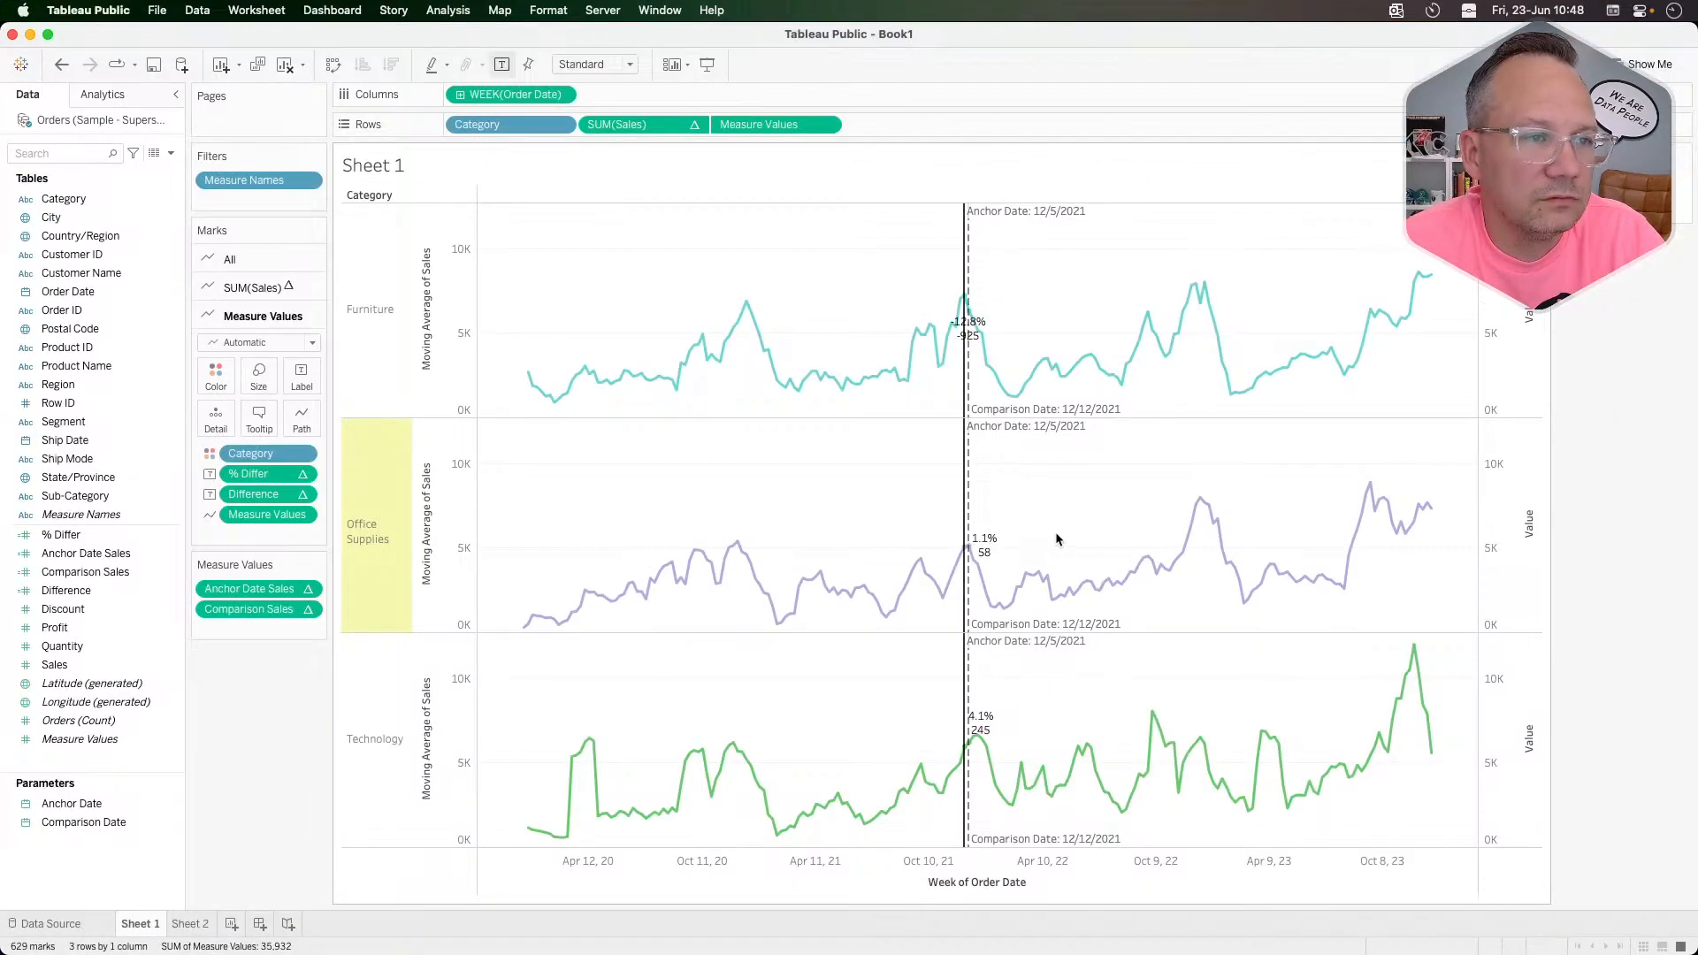
pyautogui.moveTo(1201, 501)
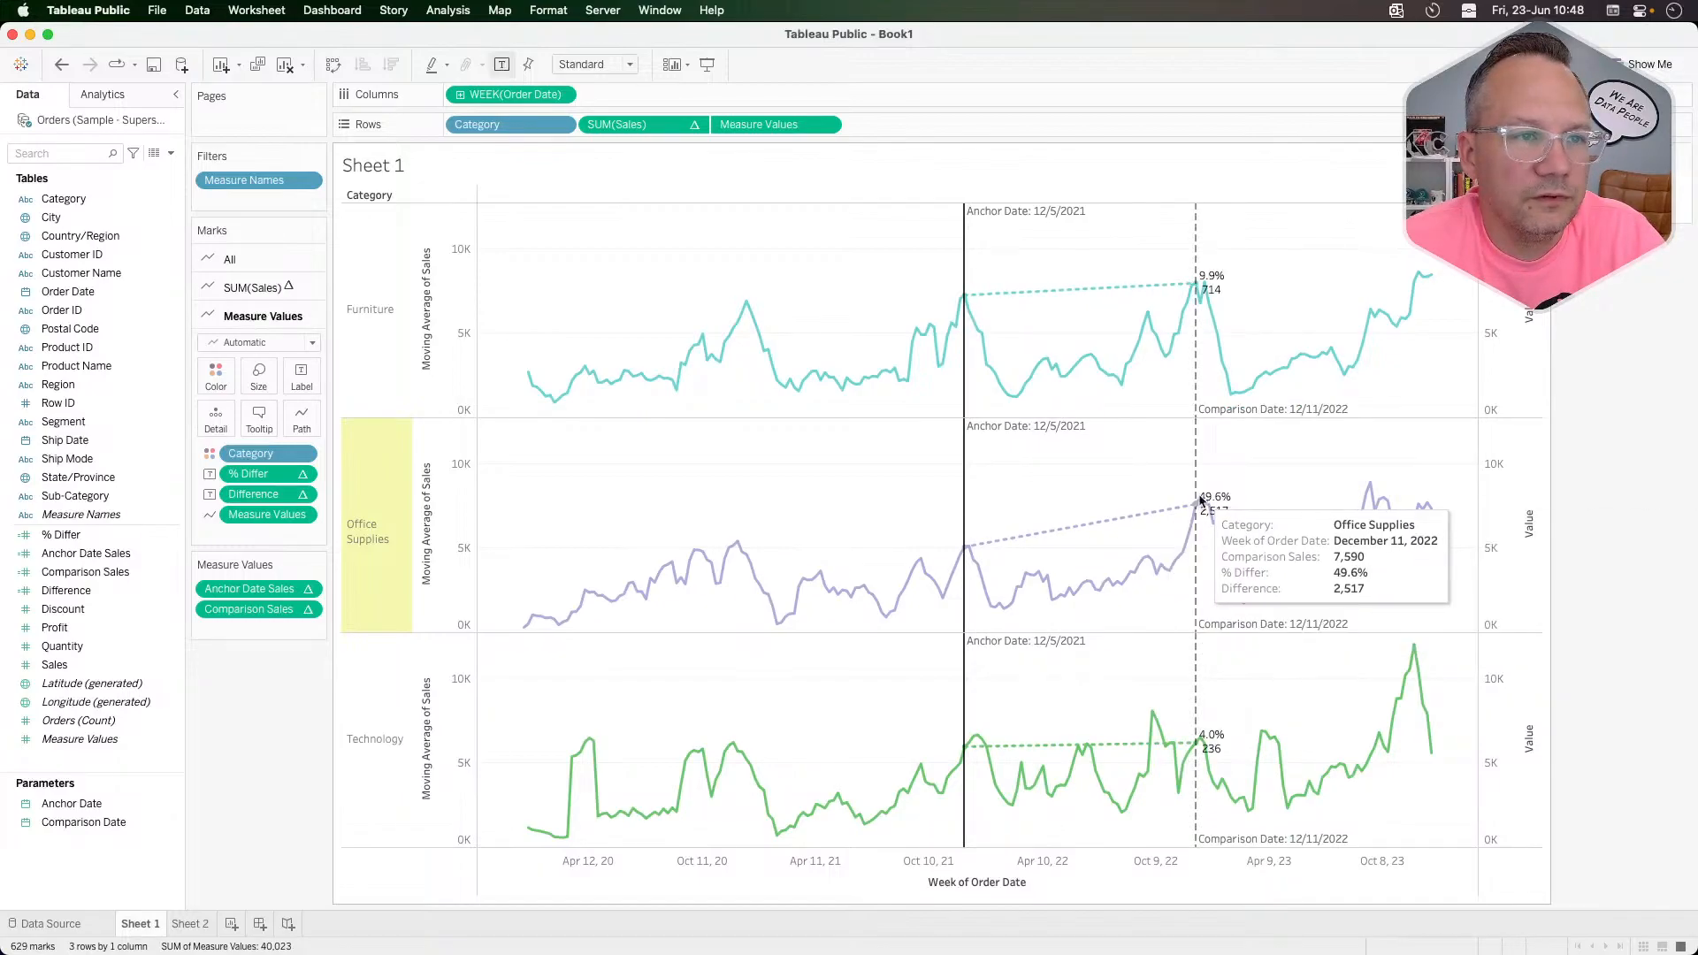
# Step: Try the anchor date at 12/11/2022 and at 12/12/2021, and point the comparison date at 12/18/2022
pyautogui.click(1200, 502)
pyautogui.click(1200, 501)
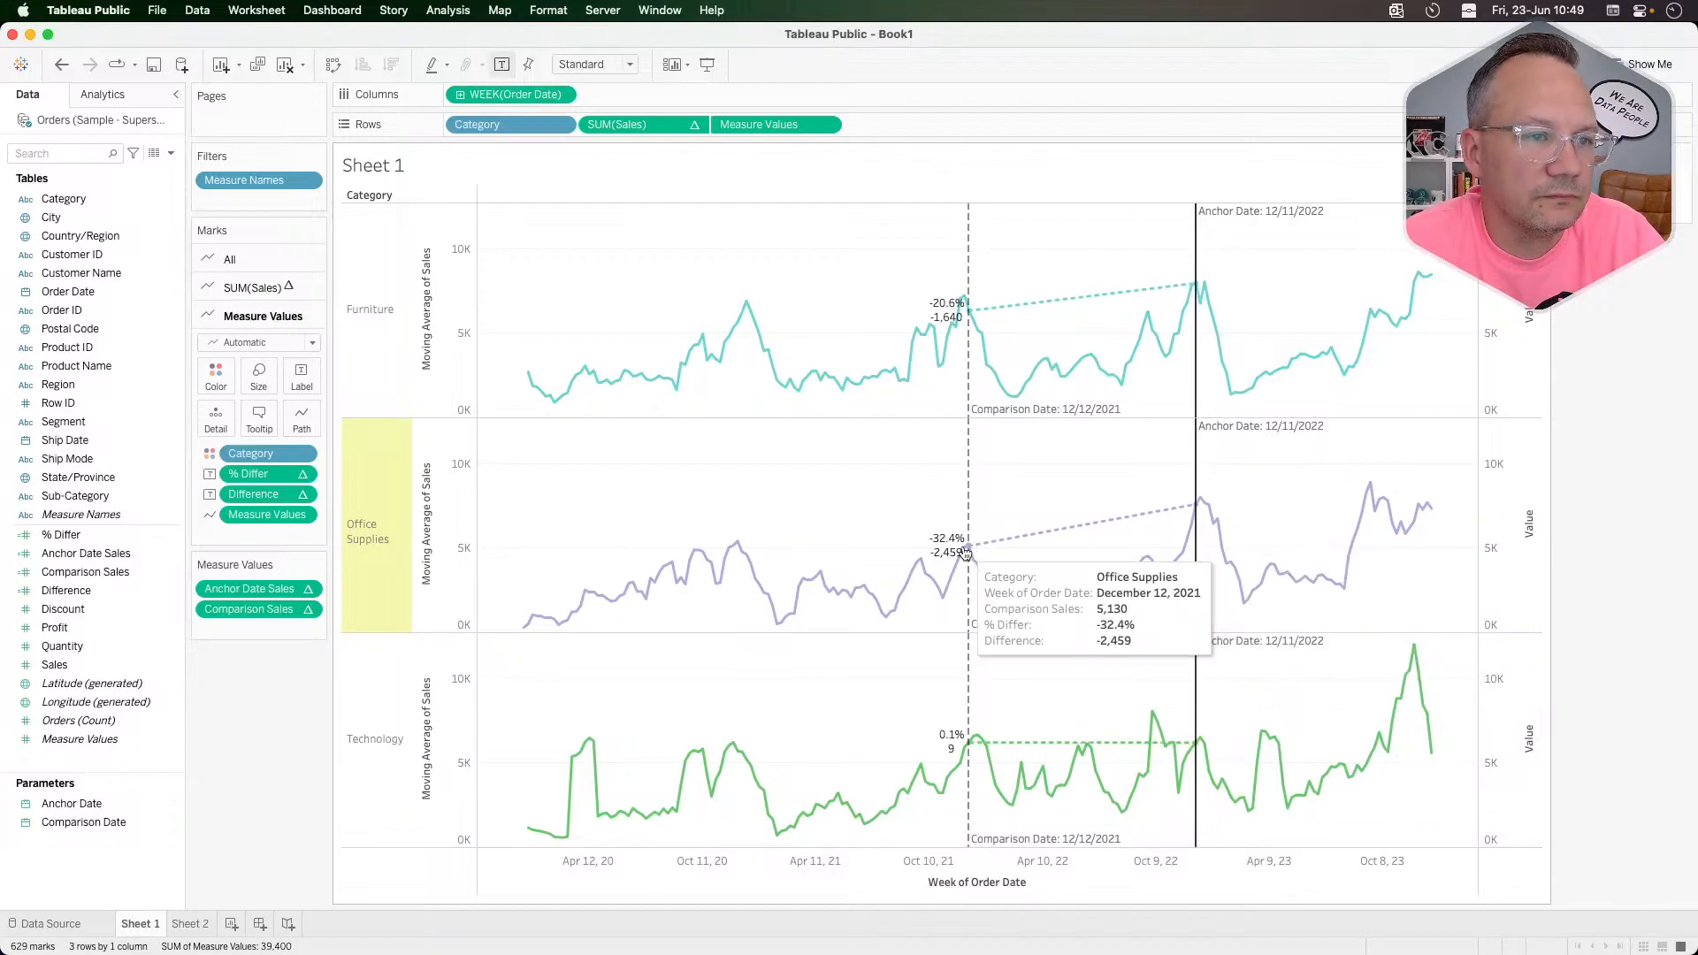
pyautogui.click(968, 548)
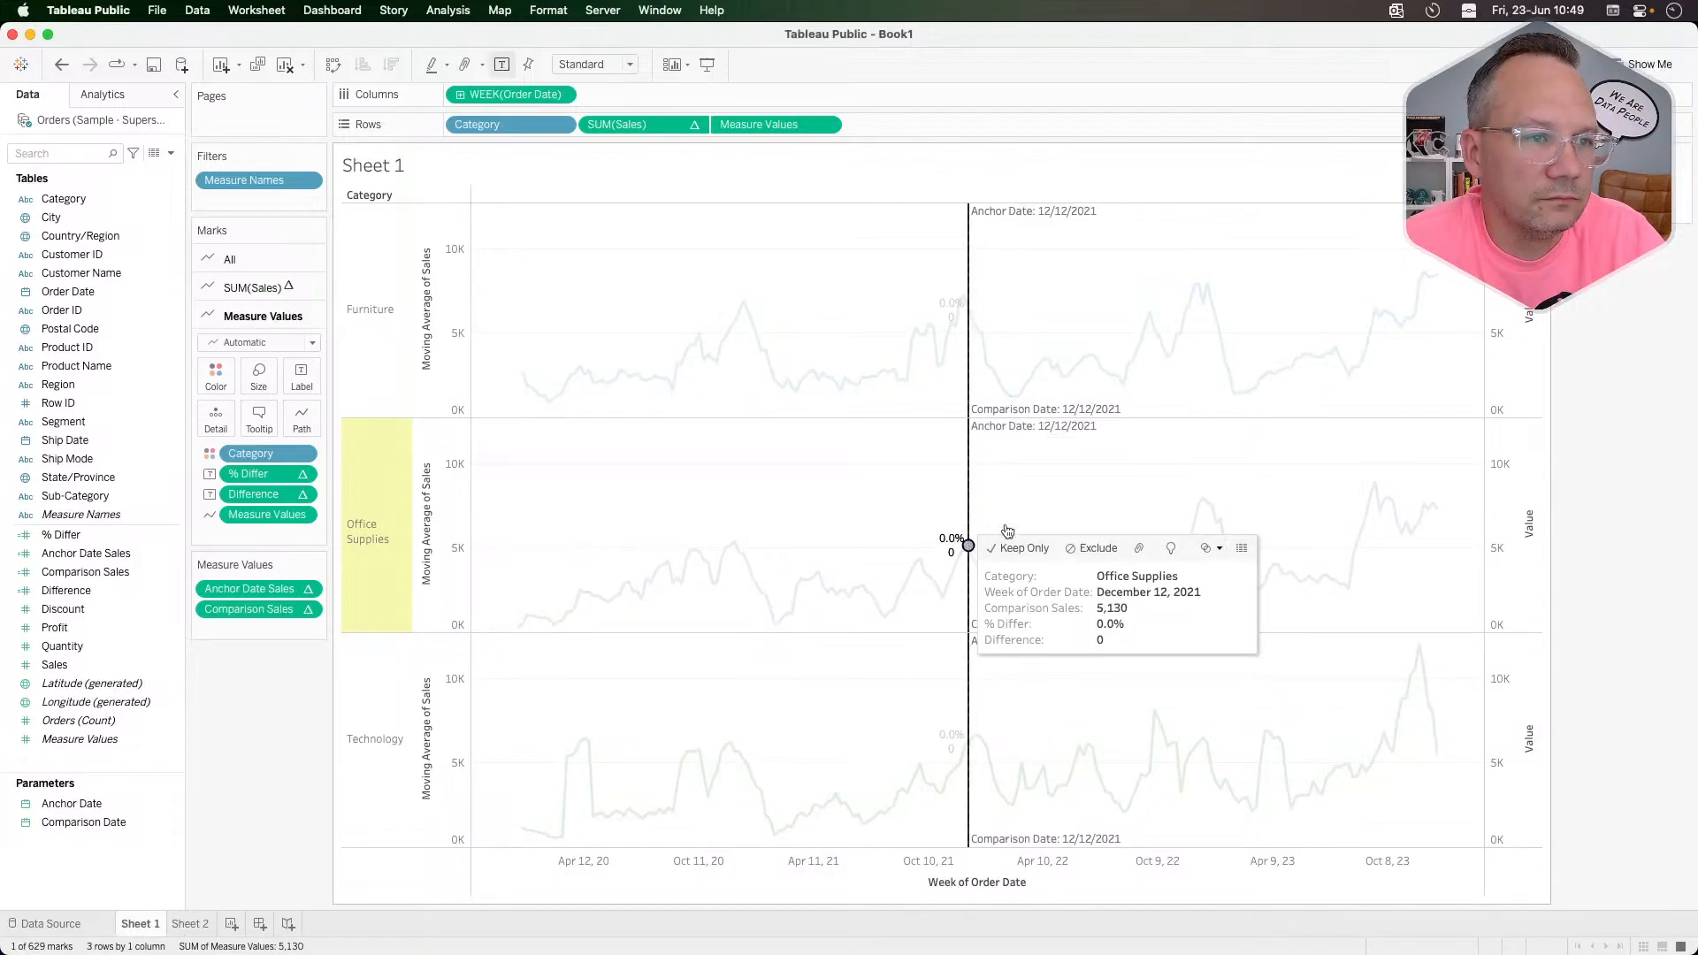
pyautogui.click(973, 544)
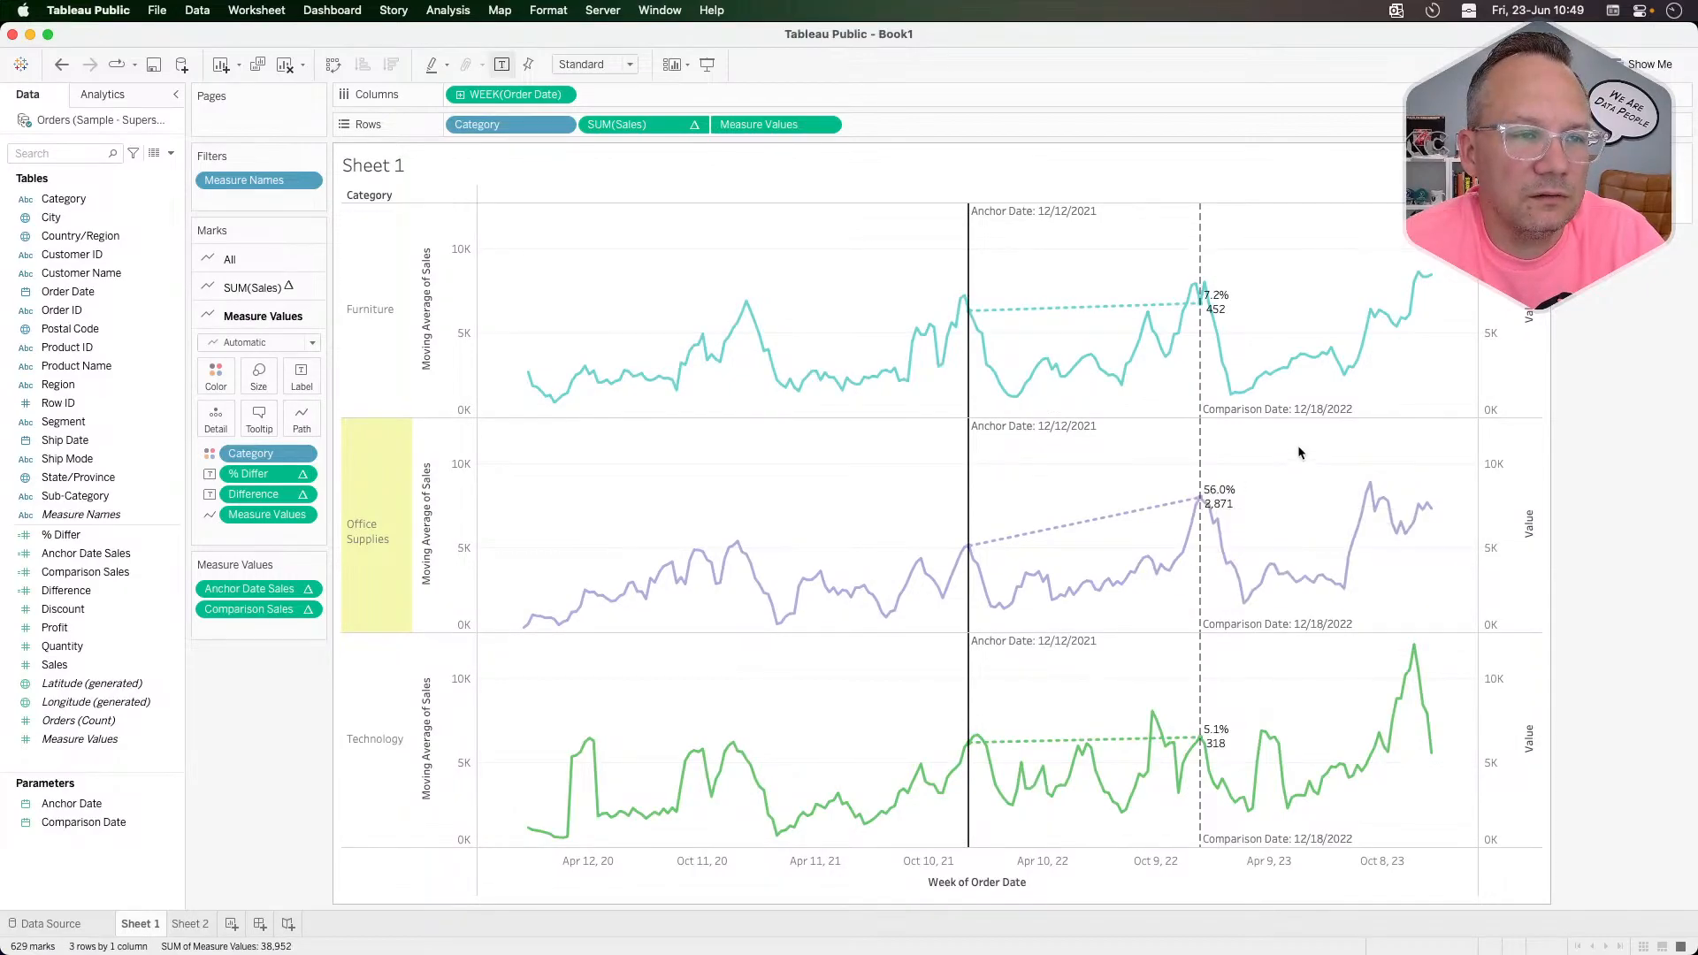
# Step: Set the reference viz's comparison week to 12/18/2022 in Chrome and compare its differences with those in the Tableau sheet
pyautogui.press('super+Tab')
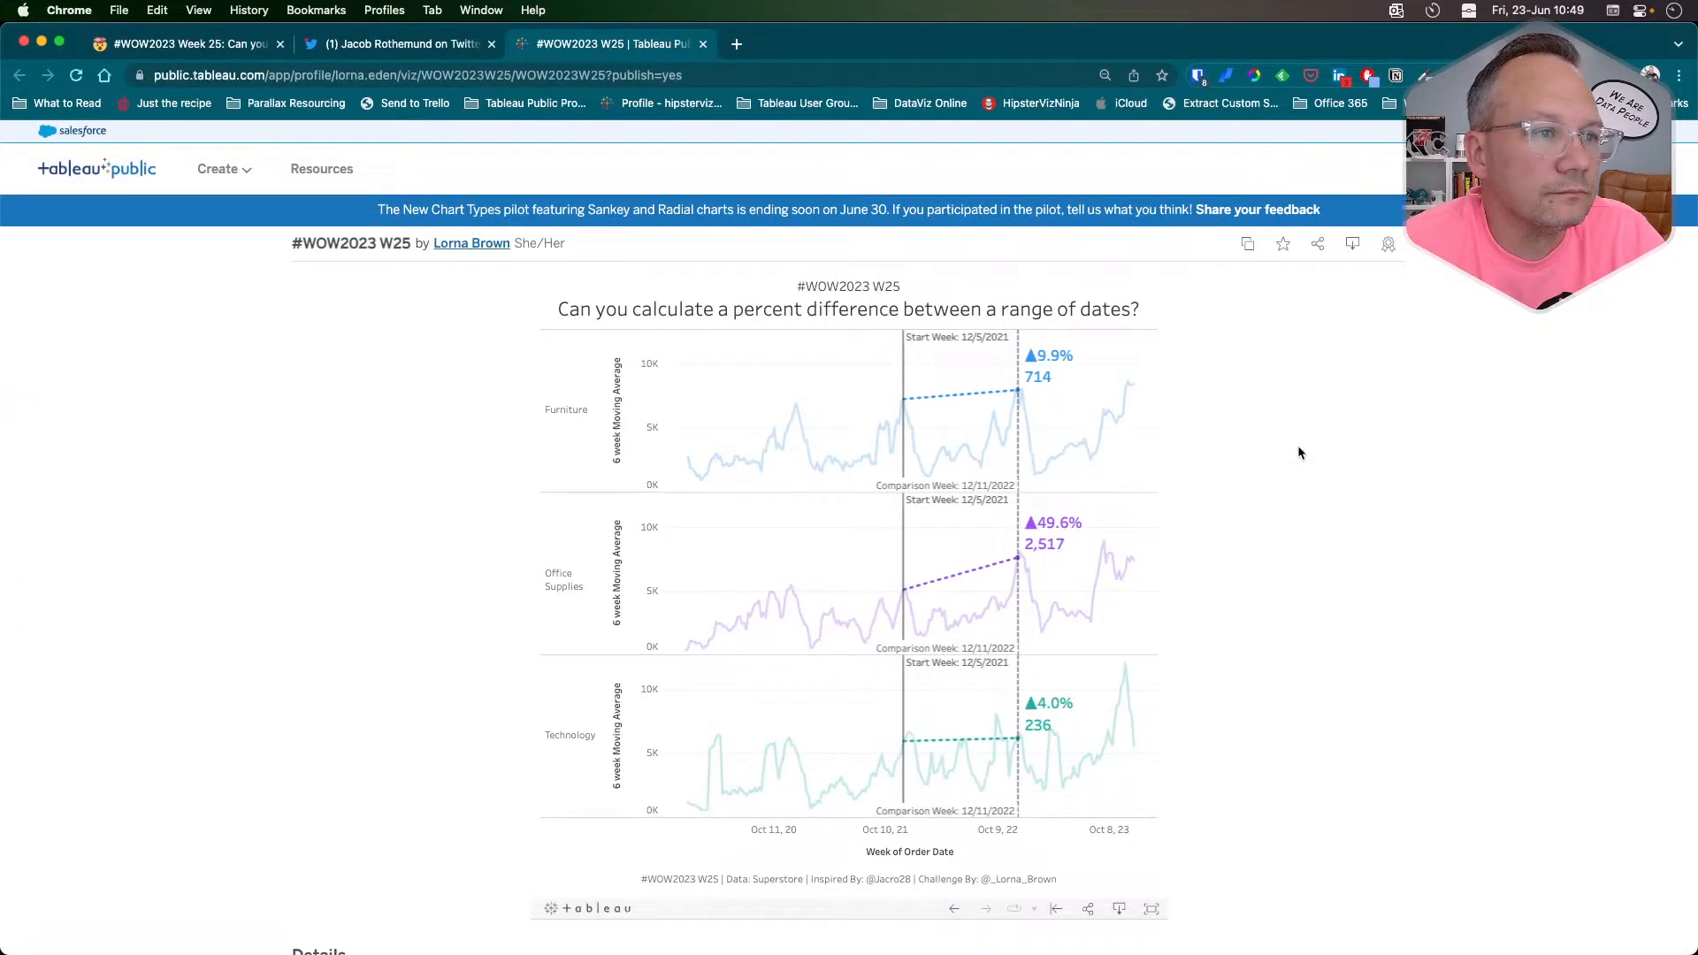
pyautogui.click(1022, 557)
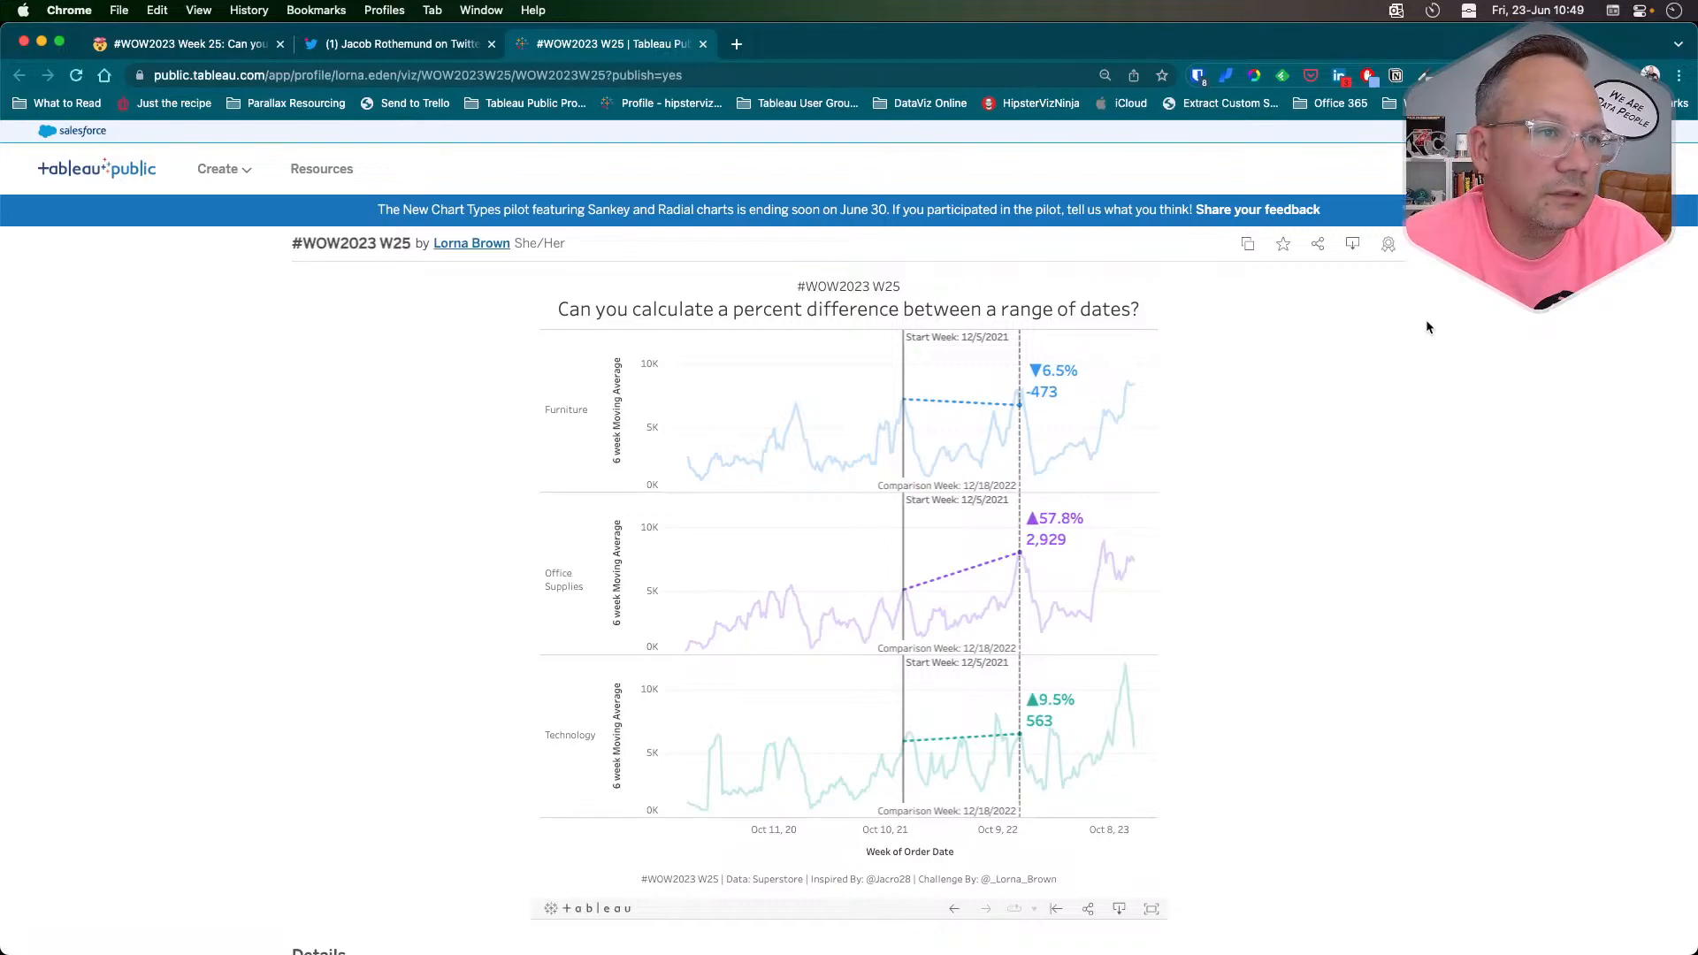
pyautogui.press('super+Tab')
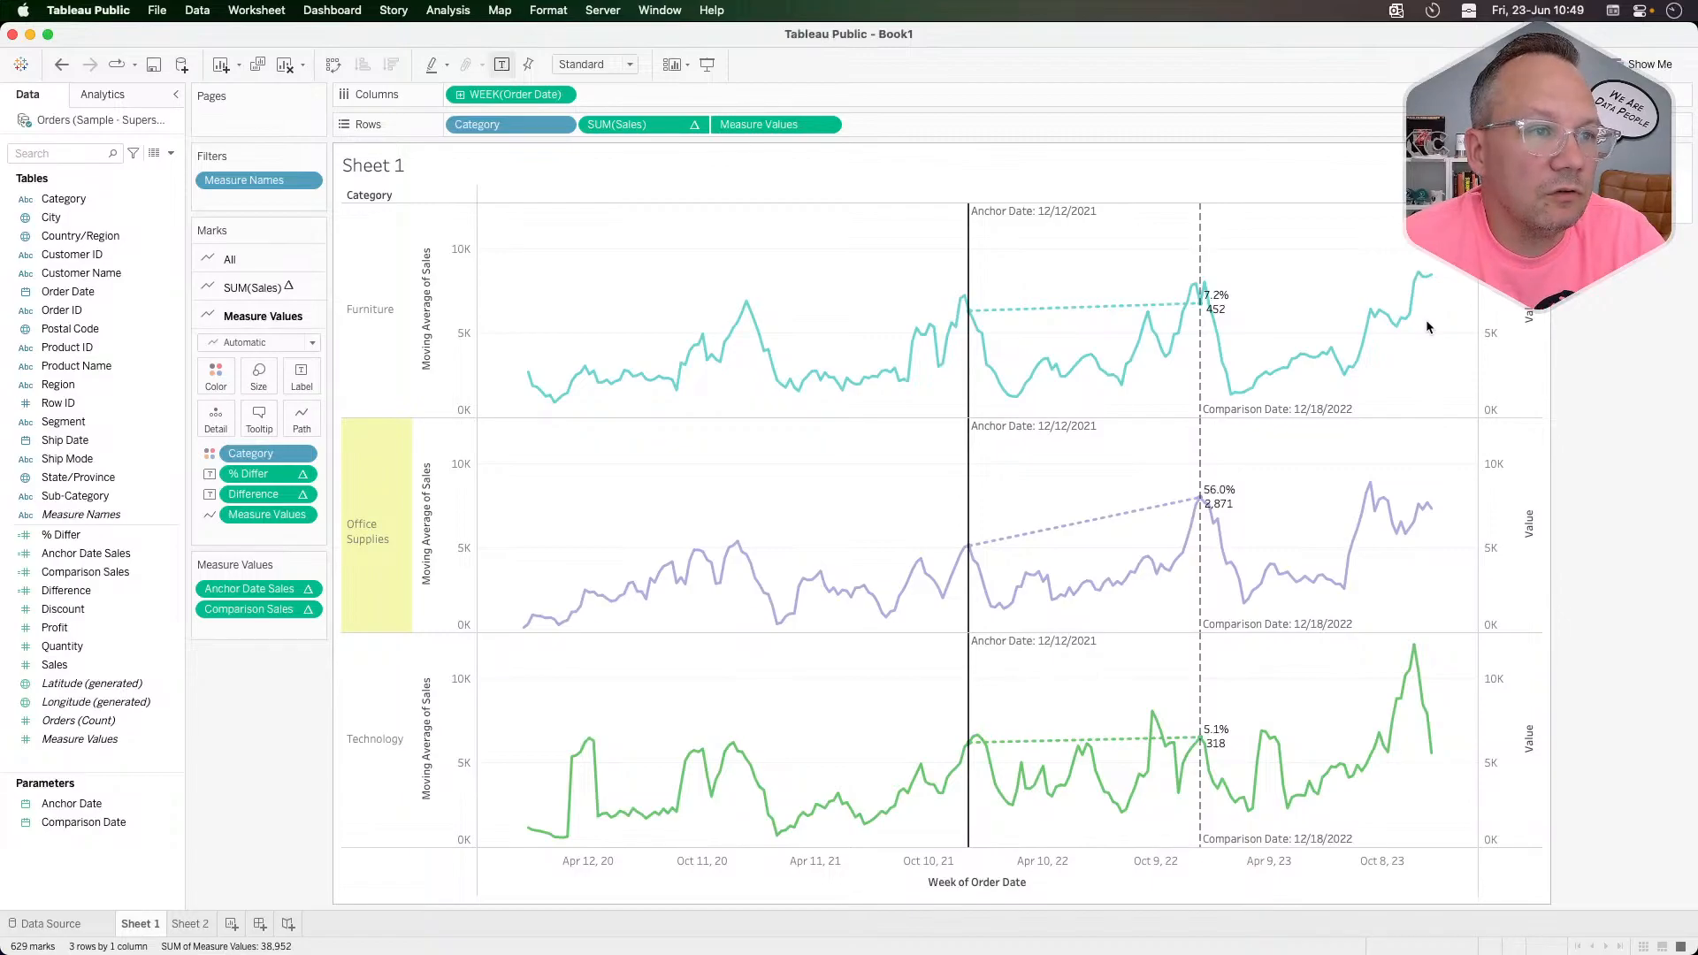
pyautogui.press('super+Tab')
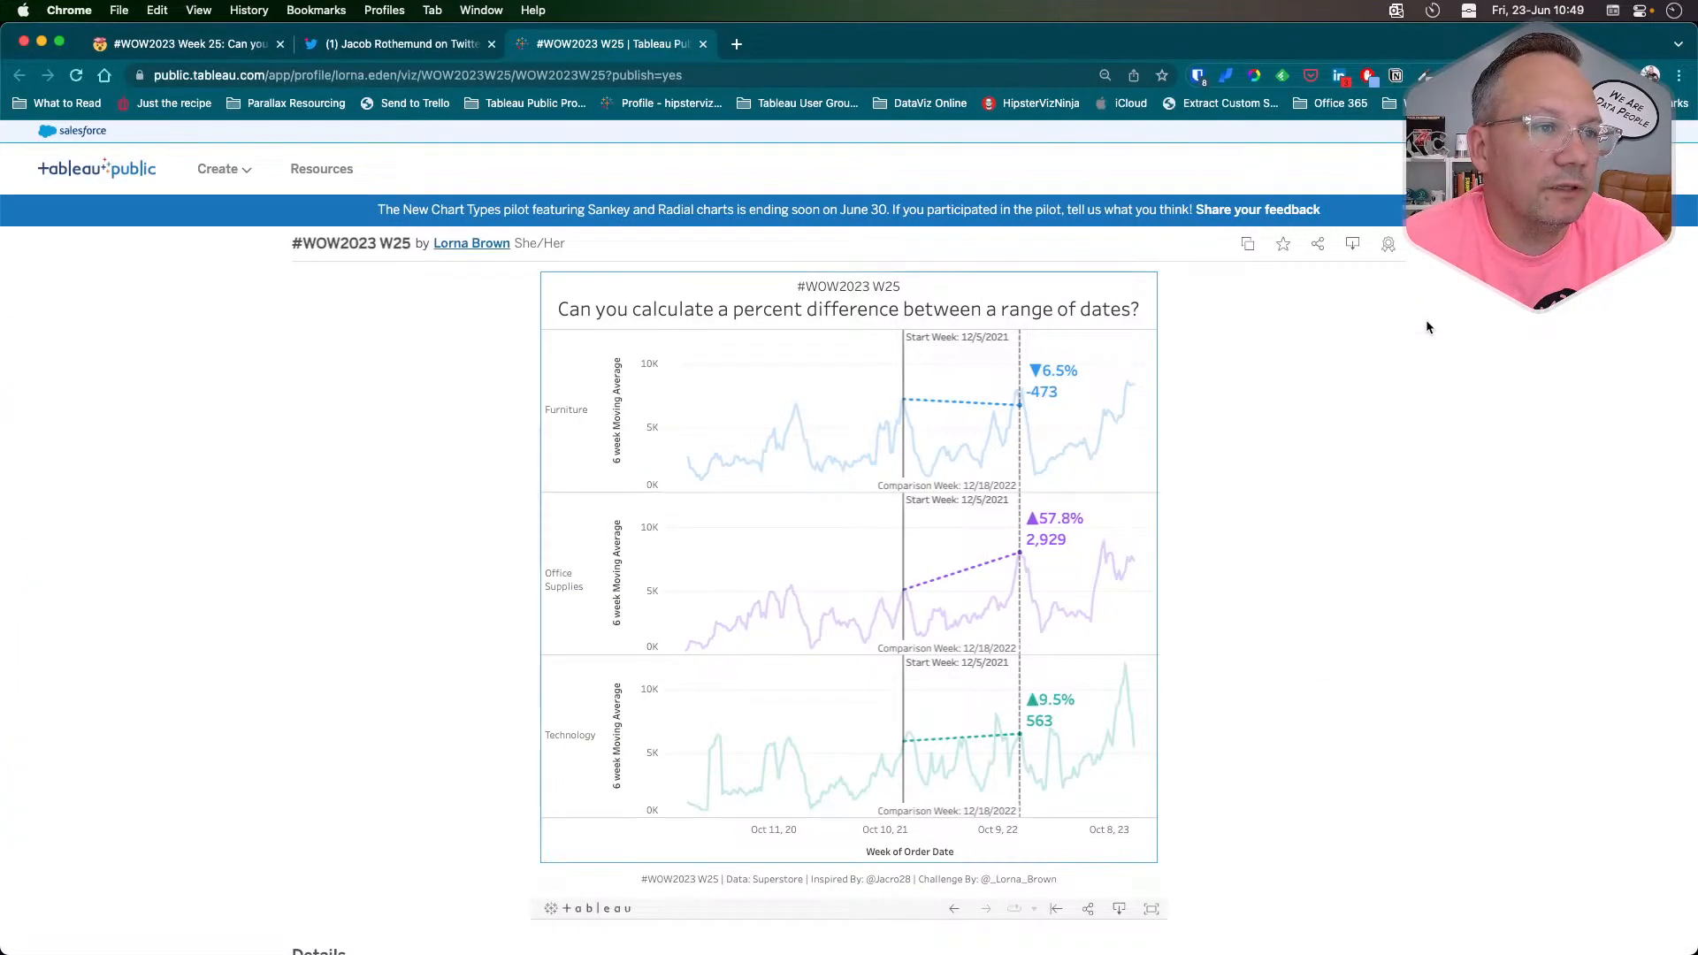
pyautogui.press('super+Tab')
# Step: Set the anchor date to 12/19/2021 on the Office Supplies line and the comparison date to 12/18/2022
pyautogui.moveTo(964, 555)
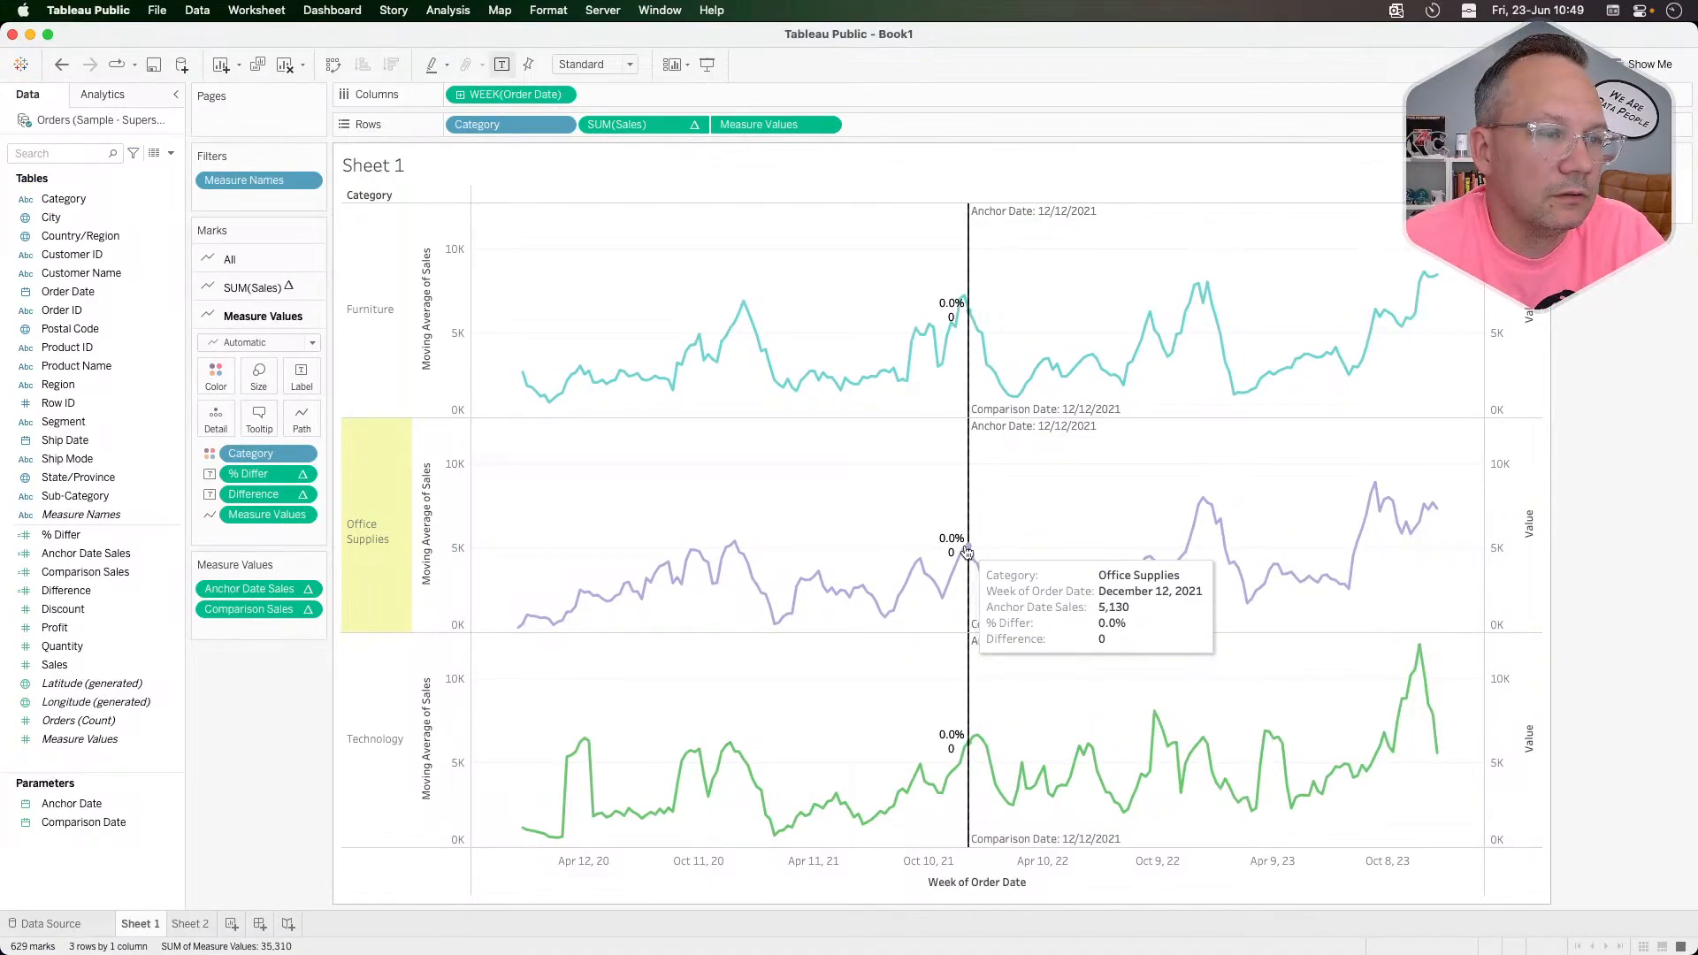
pyautogui.press('super+Tab')
pyautogui.press('super+Tab')
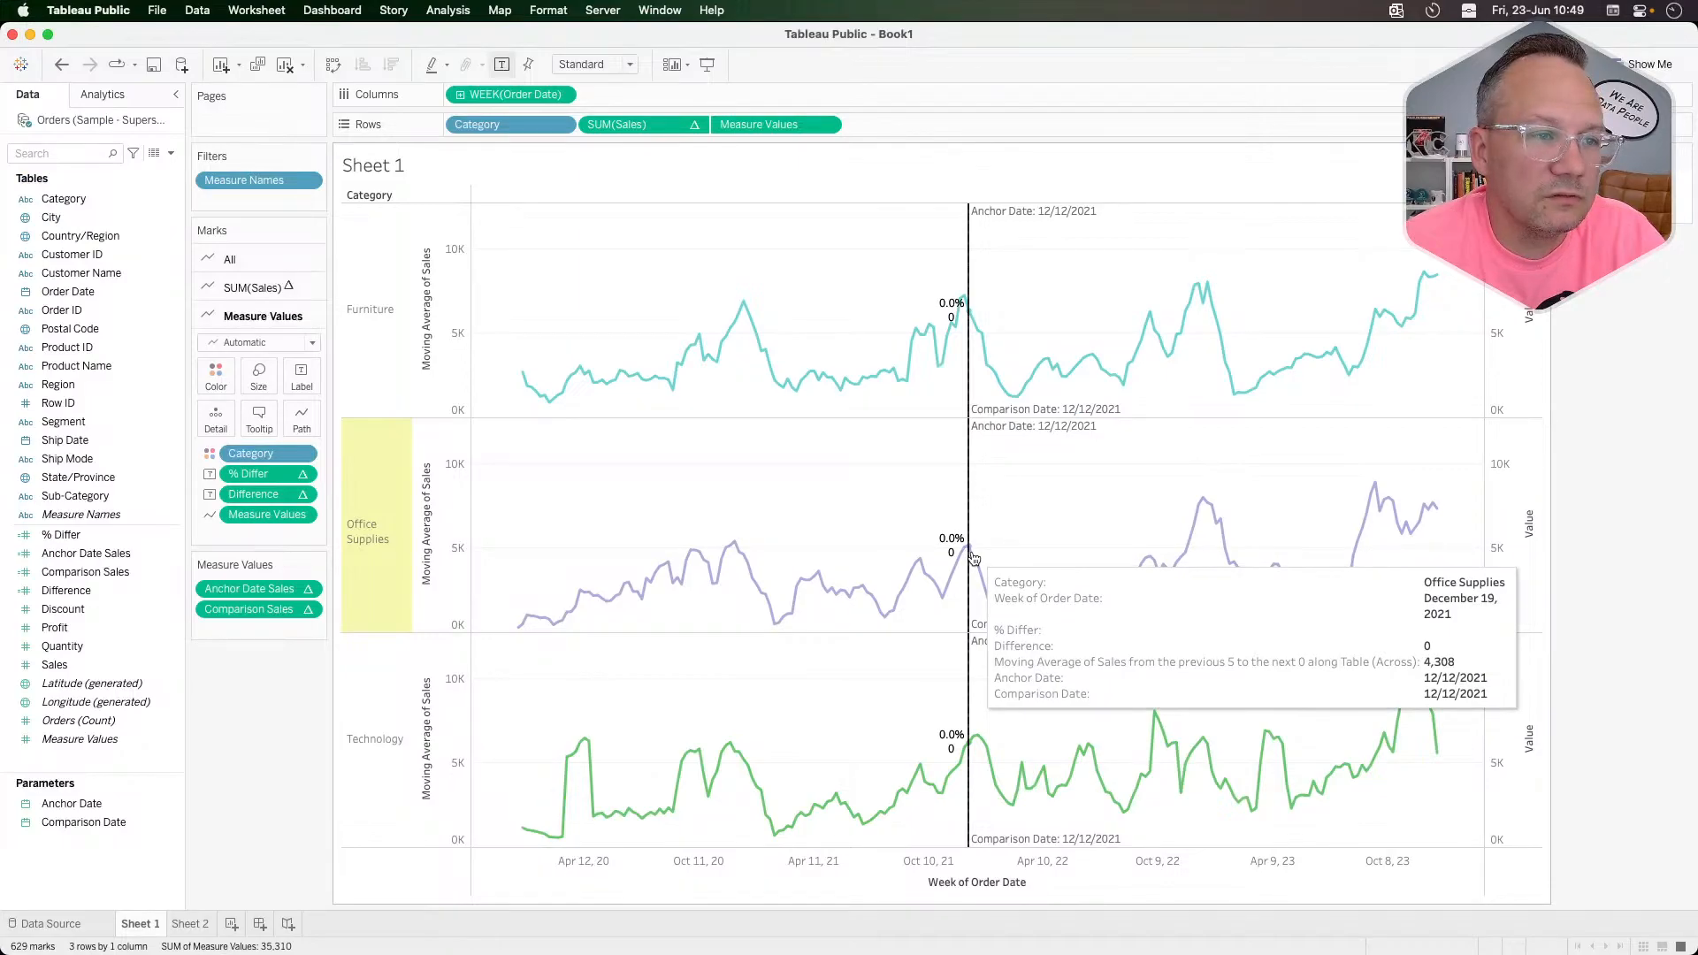
pyautogui.click(973, 557)
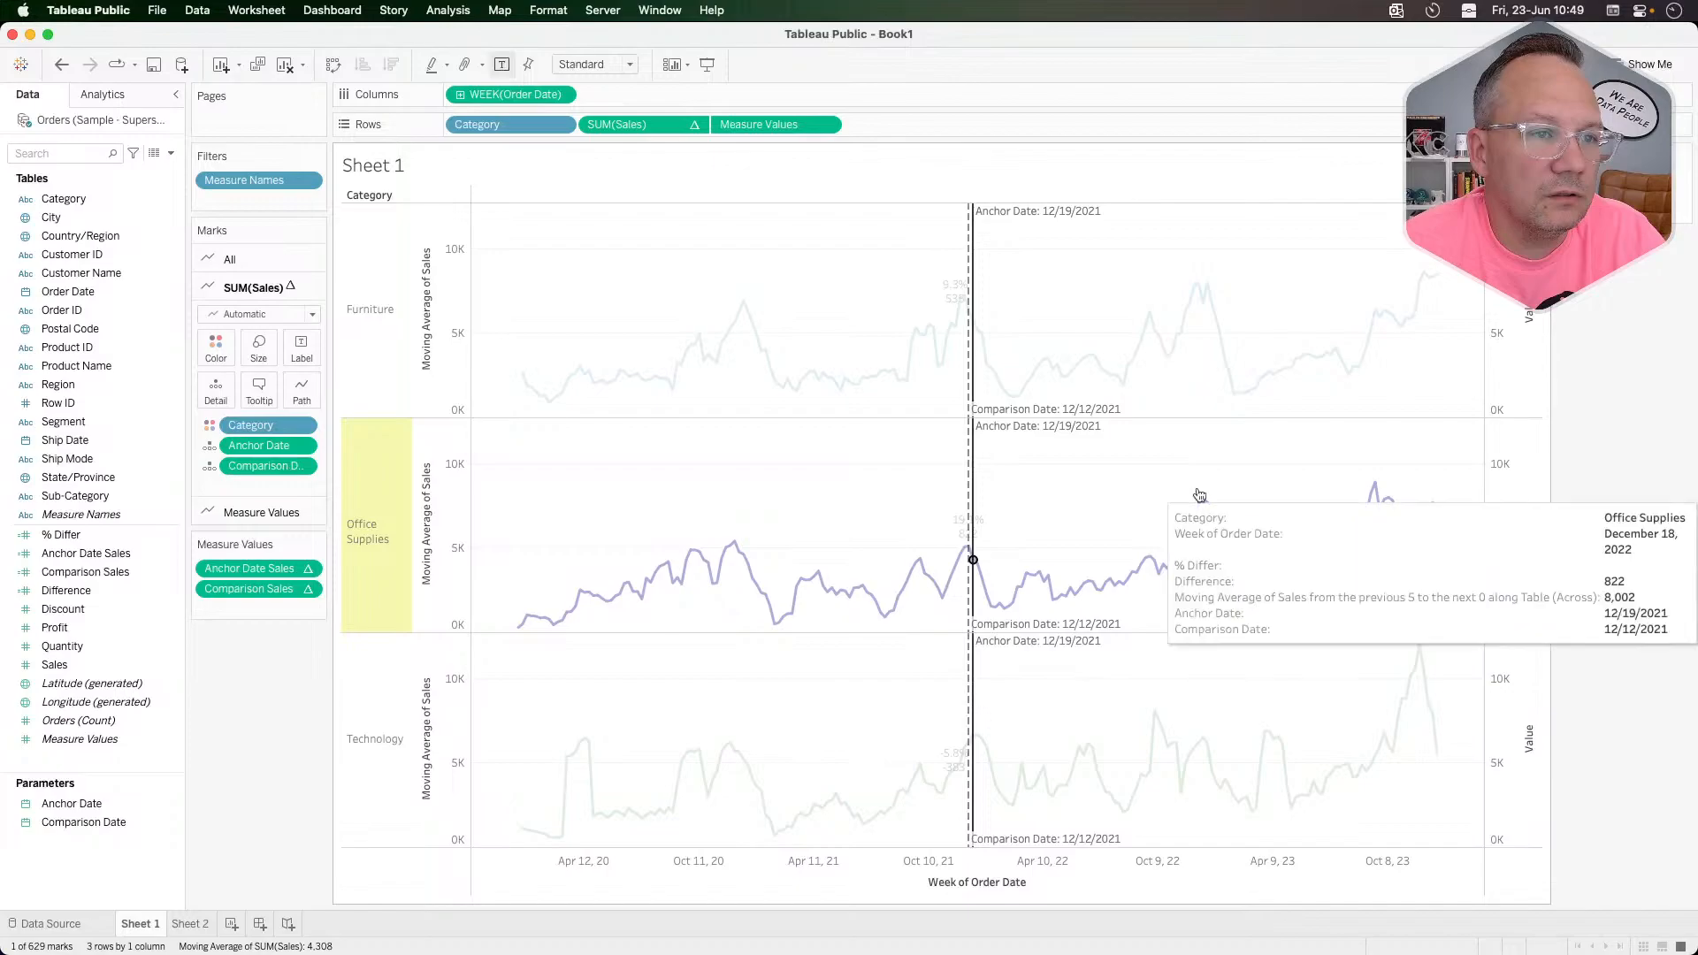
pyautogui.moveTo(1200, 497)
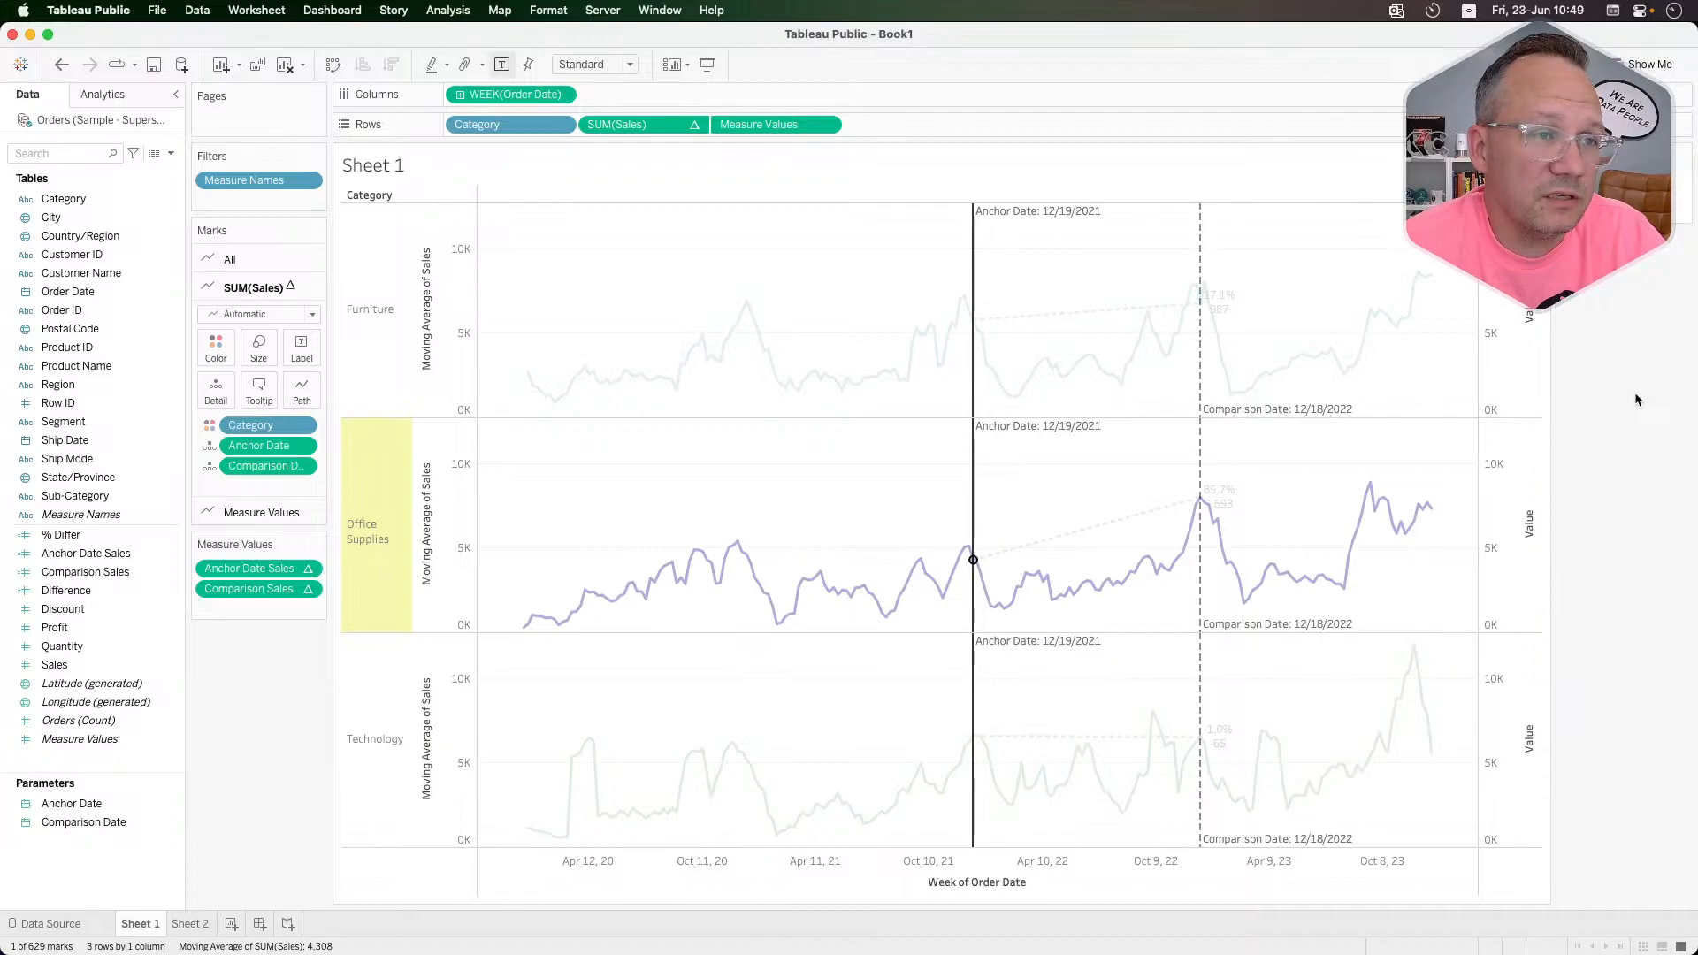
# Step: Compare the sheet's differences with the reference viz in Chrome, then return to Tableau and clear the mark selection
pyautogui.press('super+Tab')
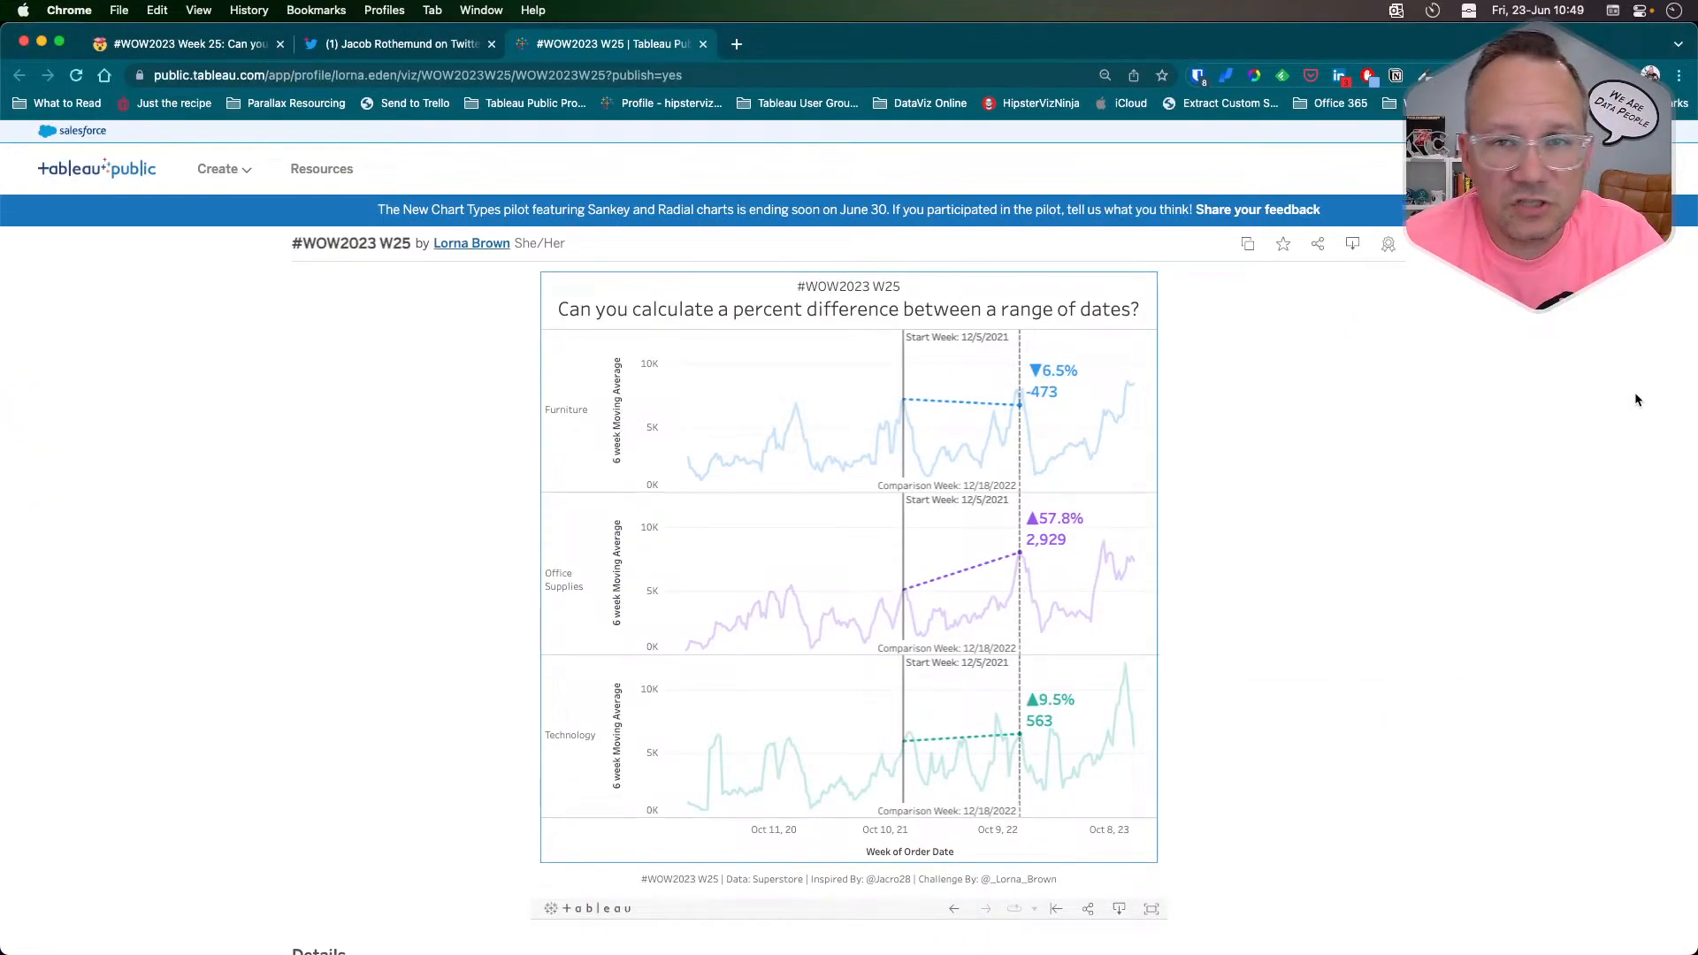
pyautogui.press('super+Tab')
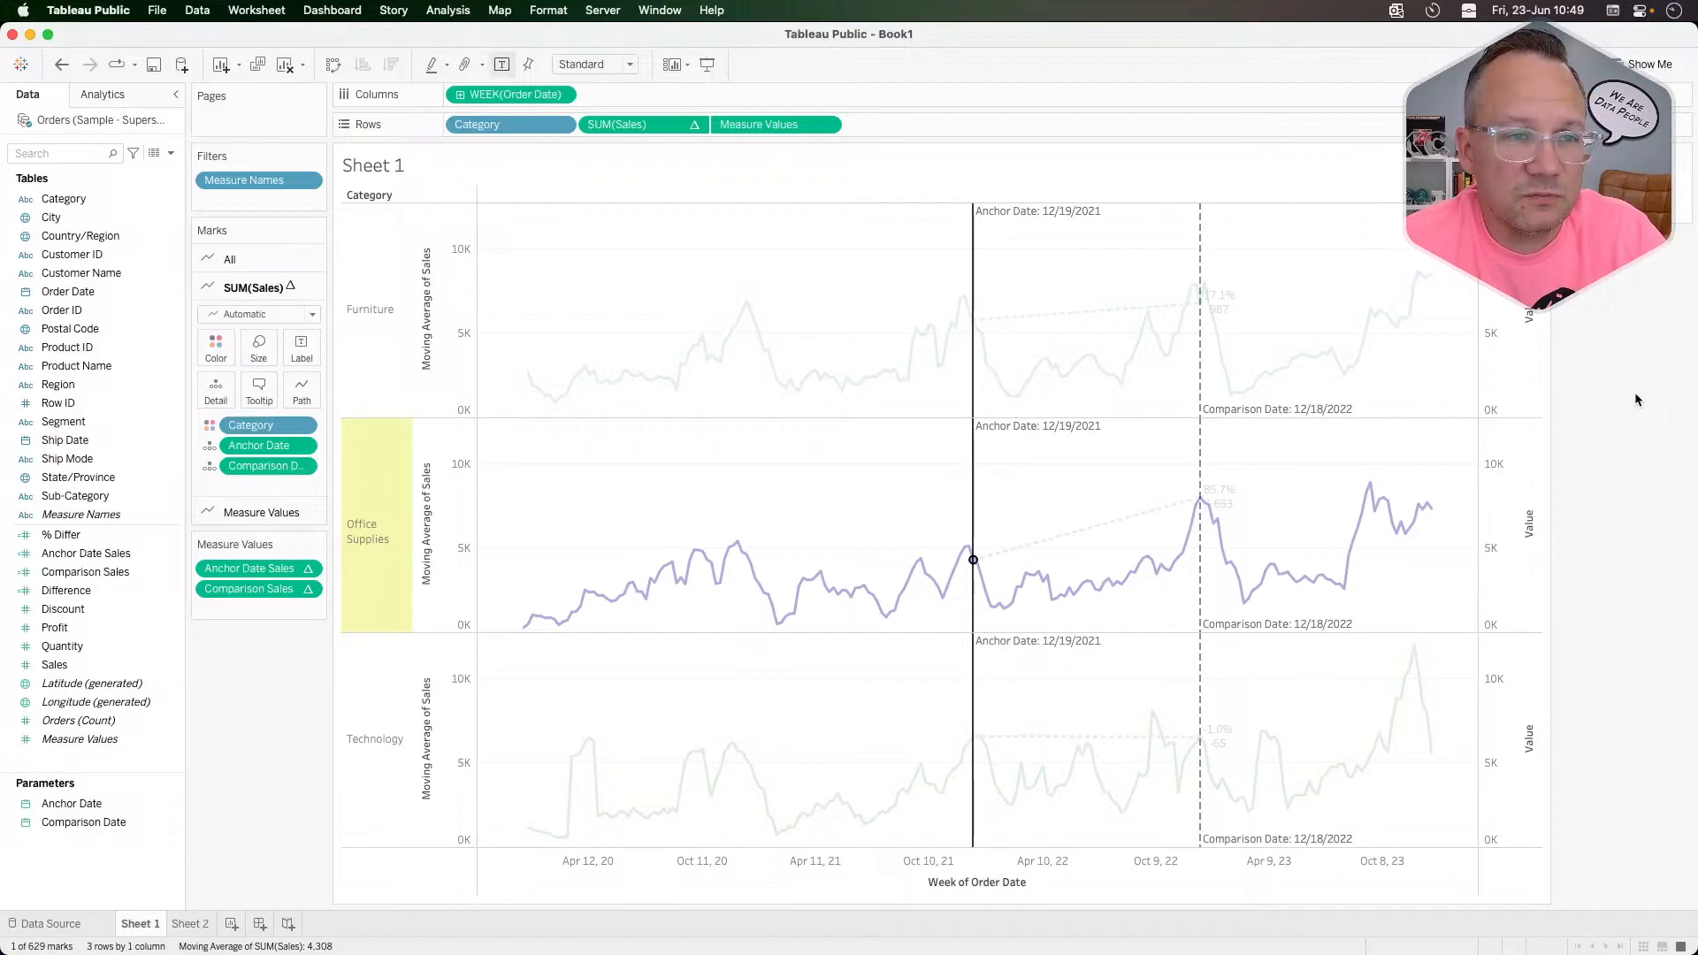
pyautogui.press('super+Tab')
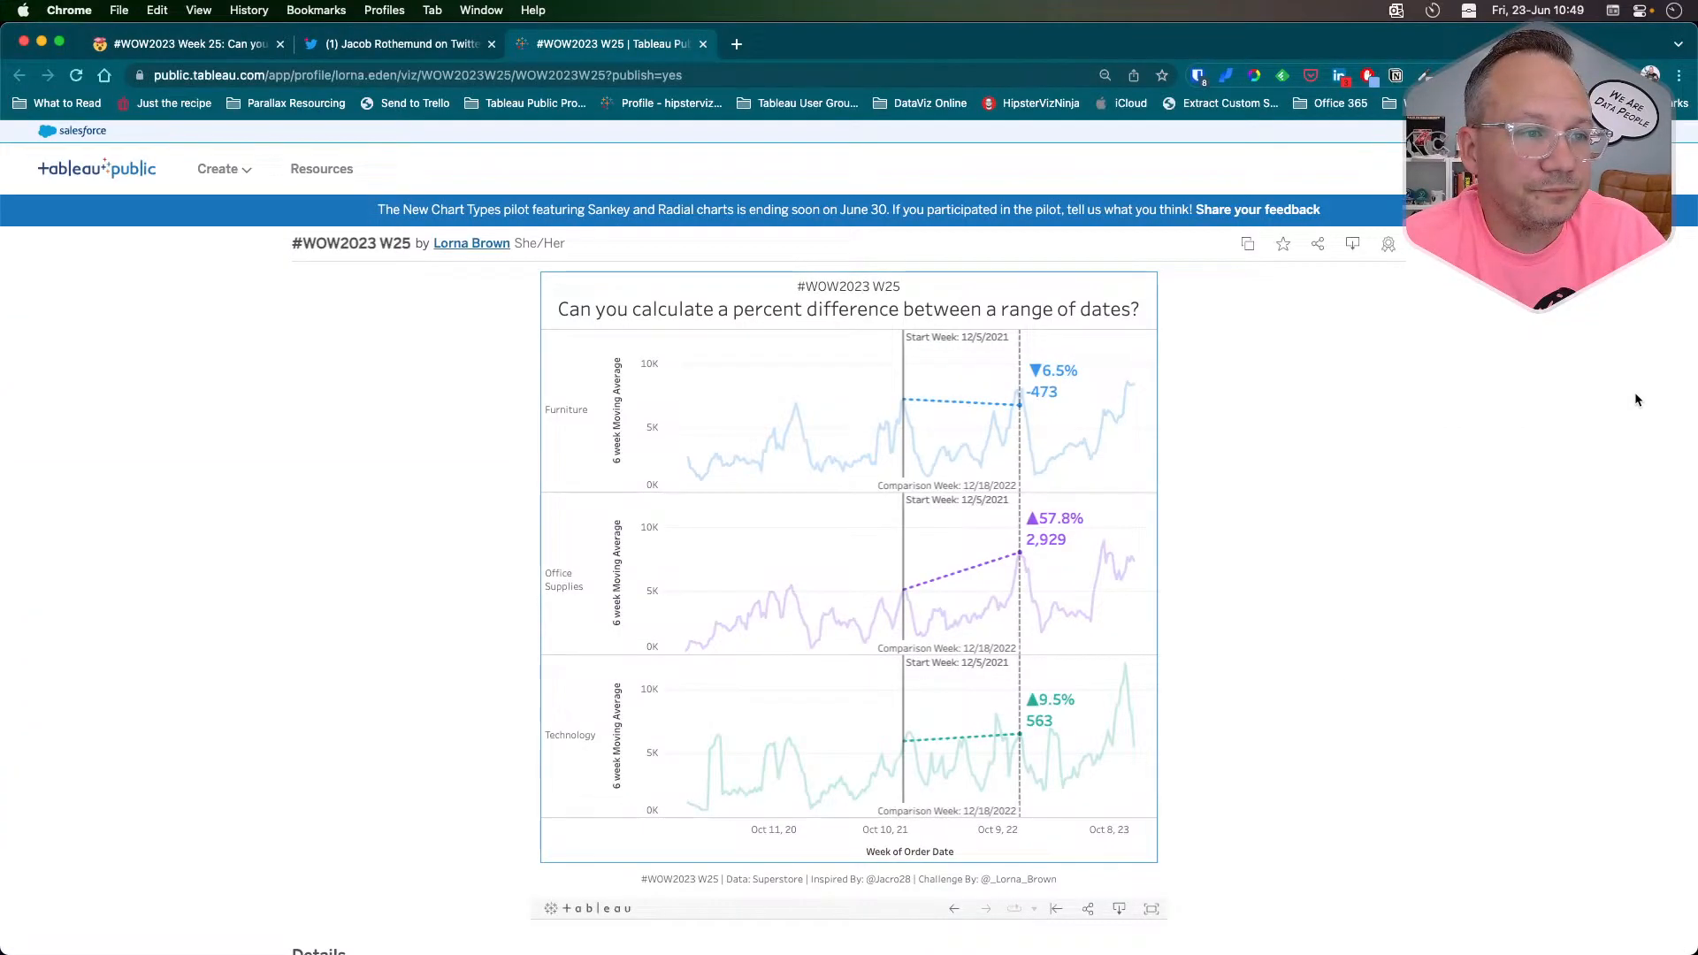
pyautogui.press('super+Tab')
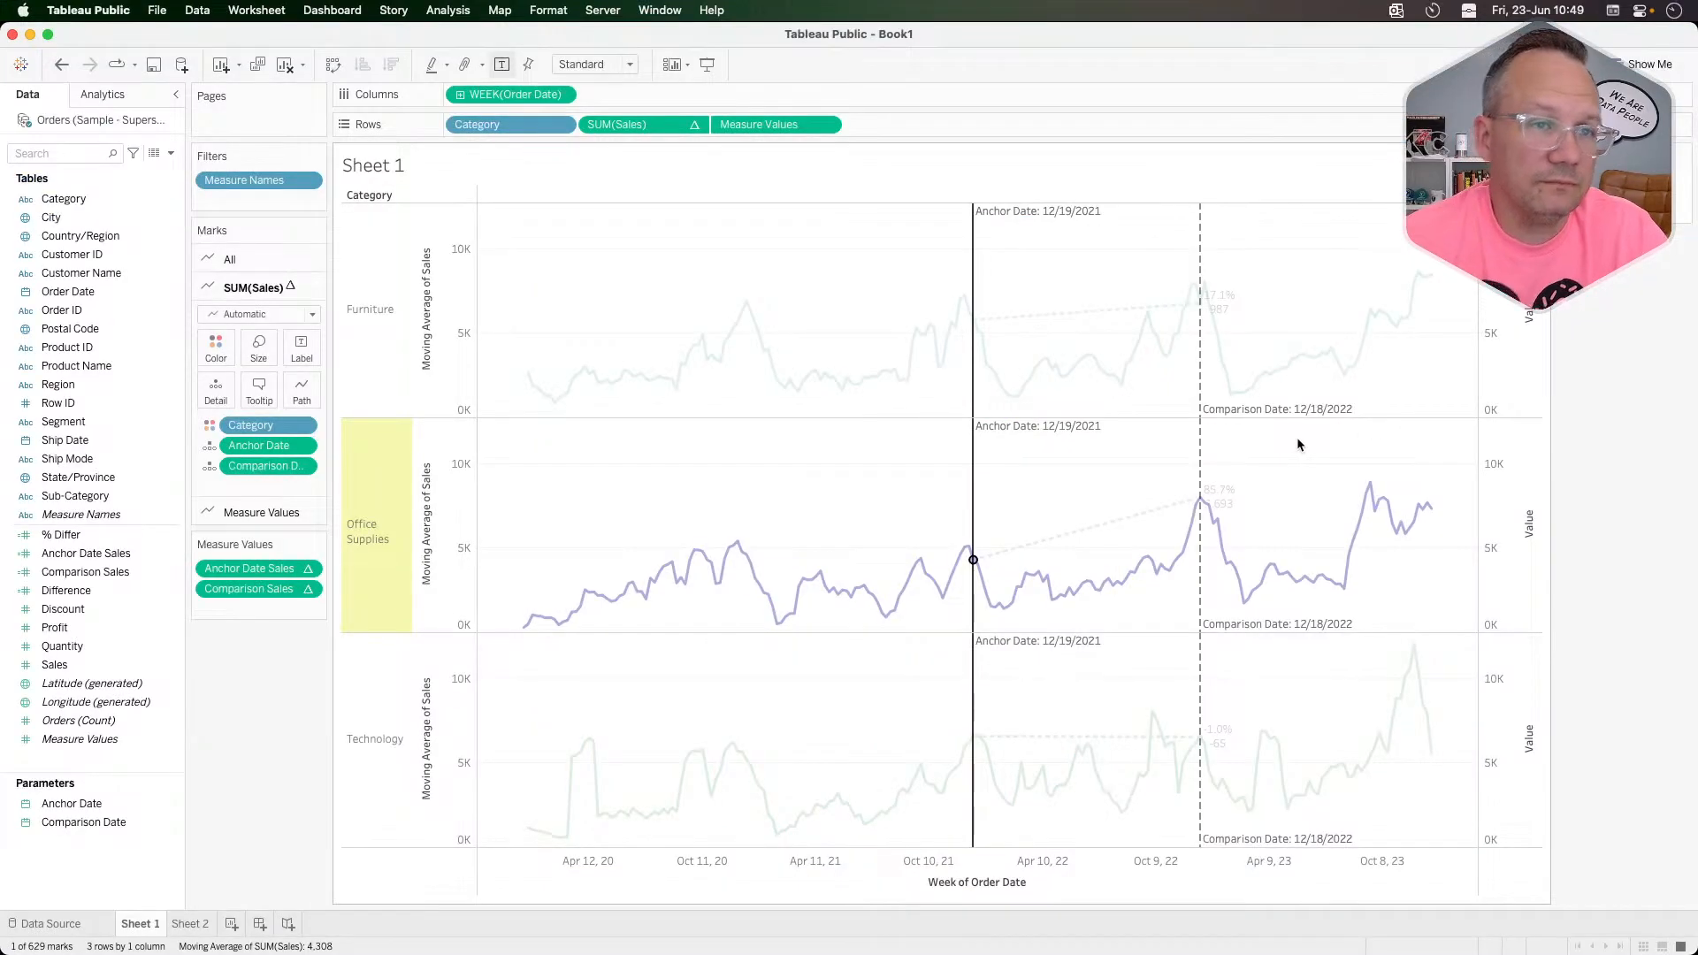
pyautogui.click(875, 459)
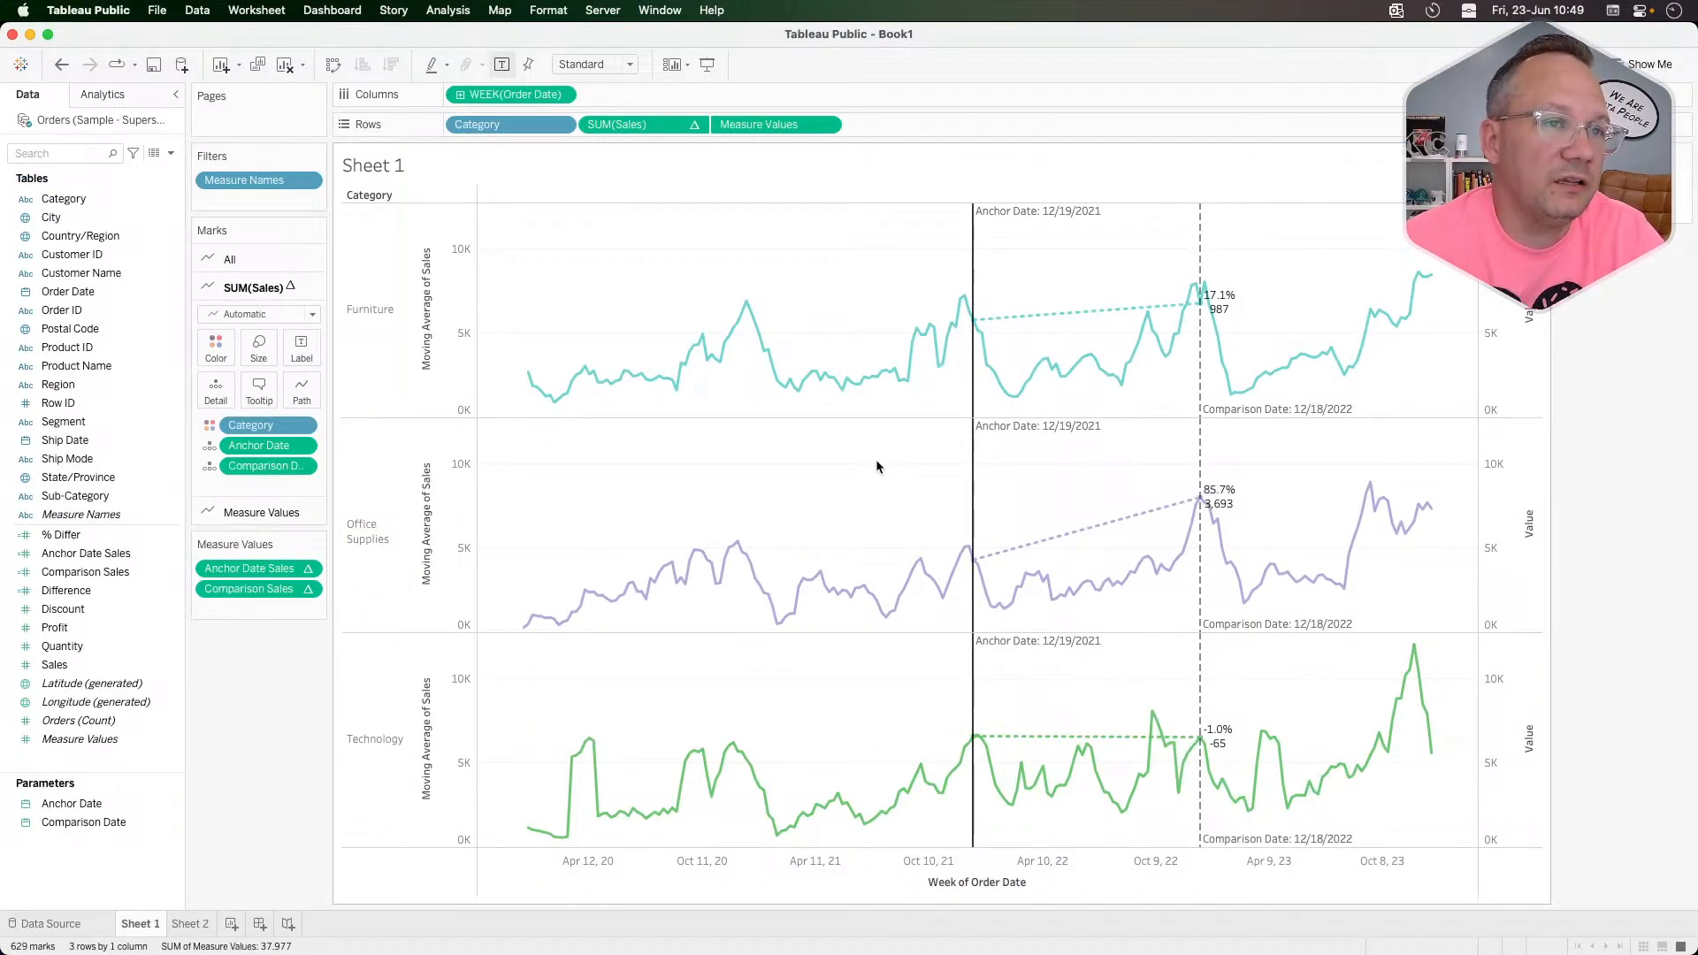
# Step: Format the Measure Values mark labels as bold, size 16, with the text matching the mark color
pyautogui.click(261, 513)
pyautogui.click(291, 374)
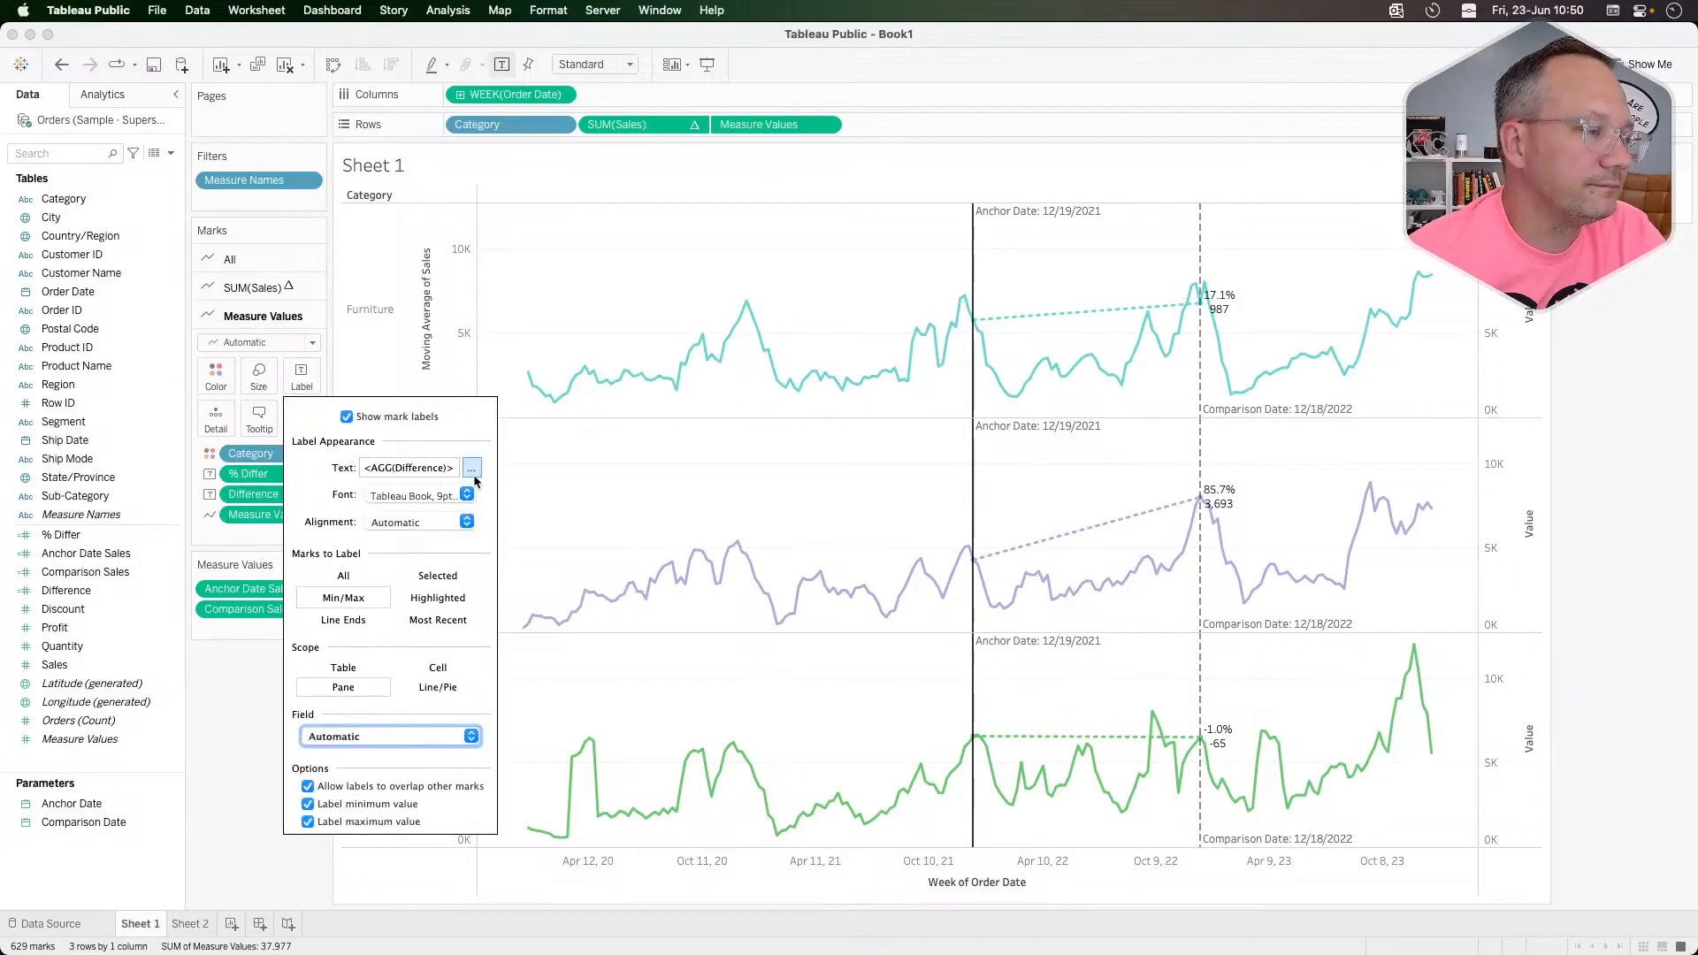
pyautogui.click(467, 496)
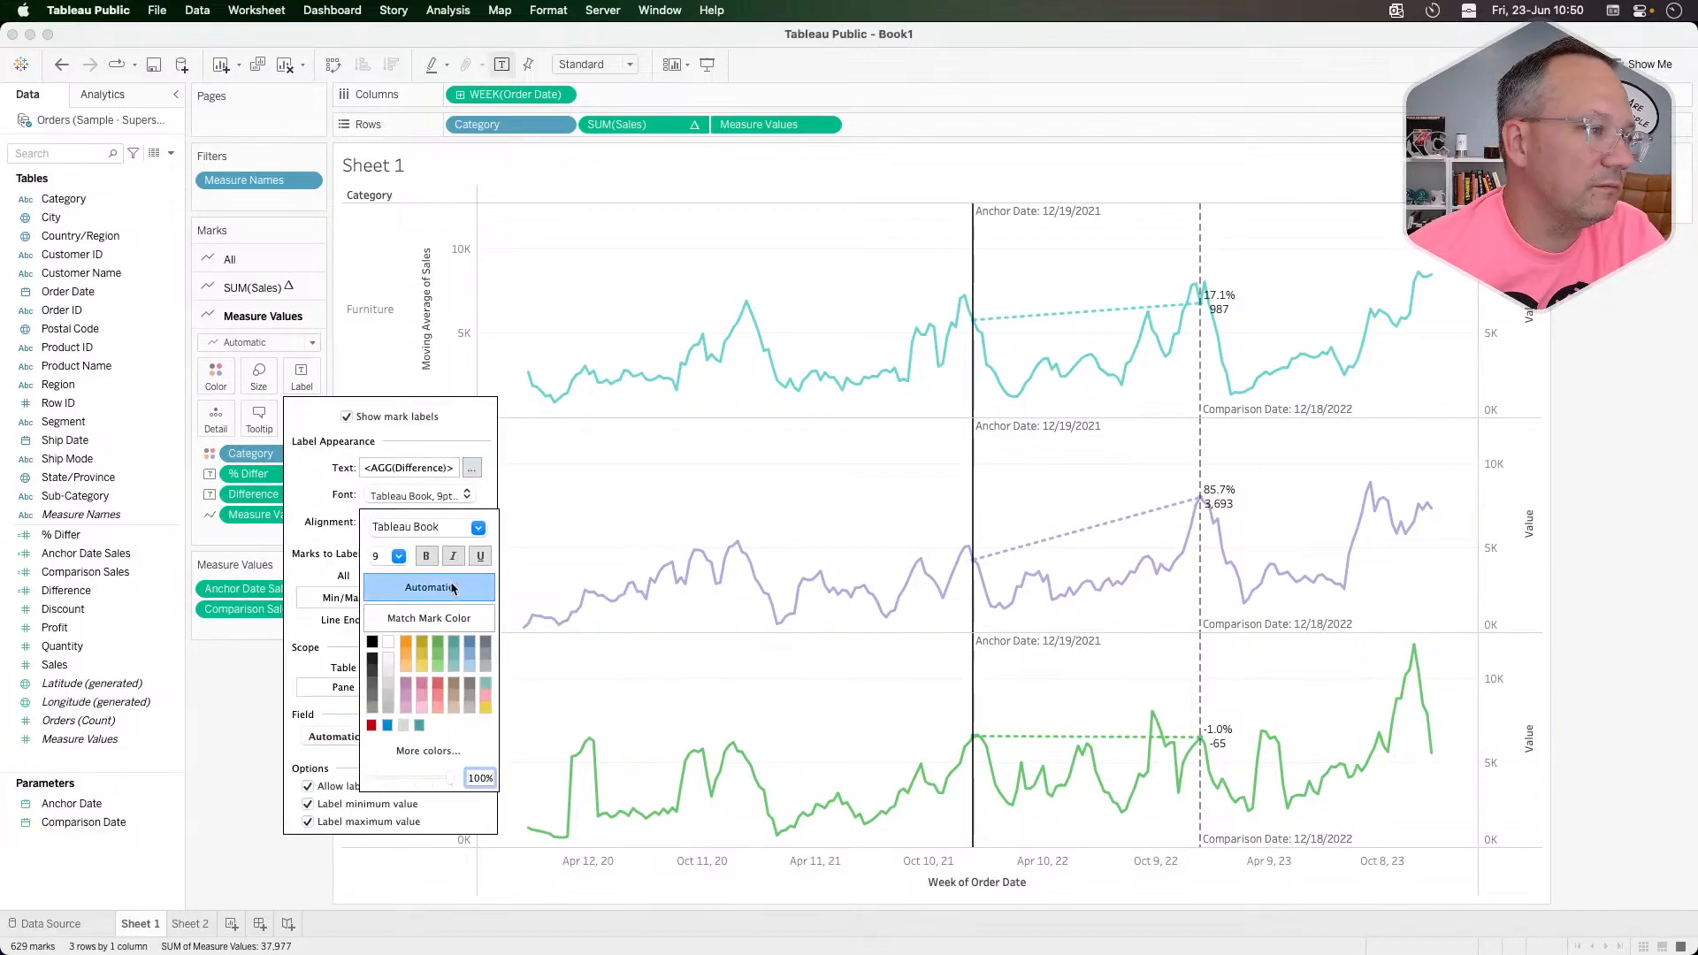
pyautogui.click(396, 626)
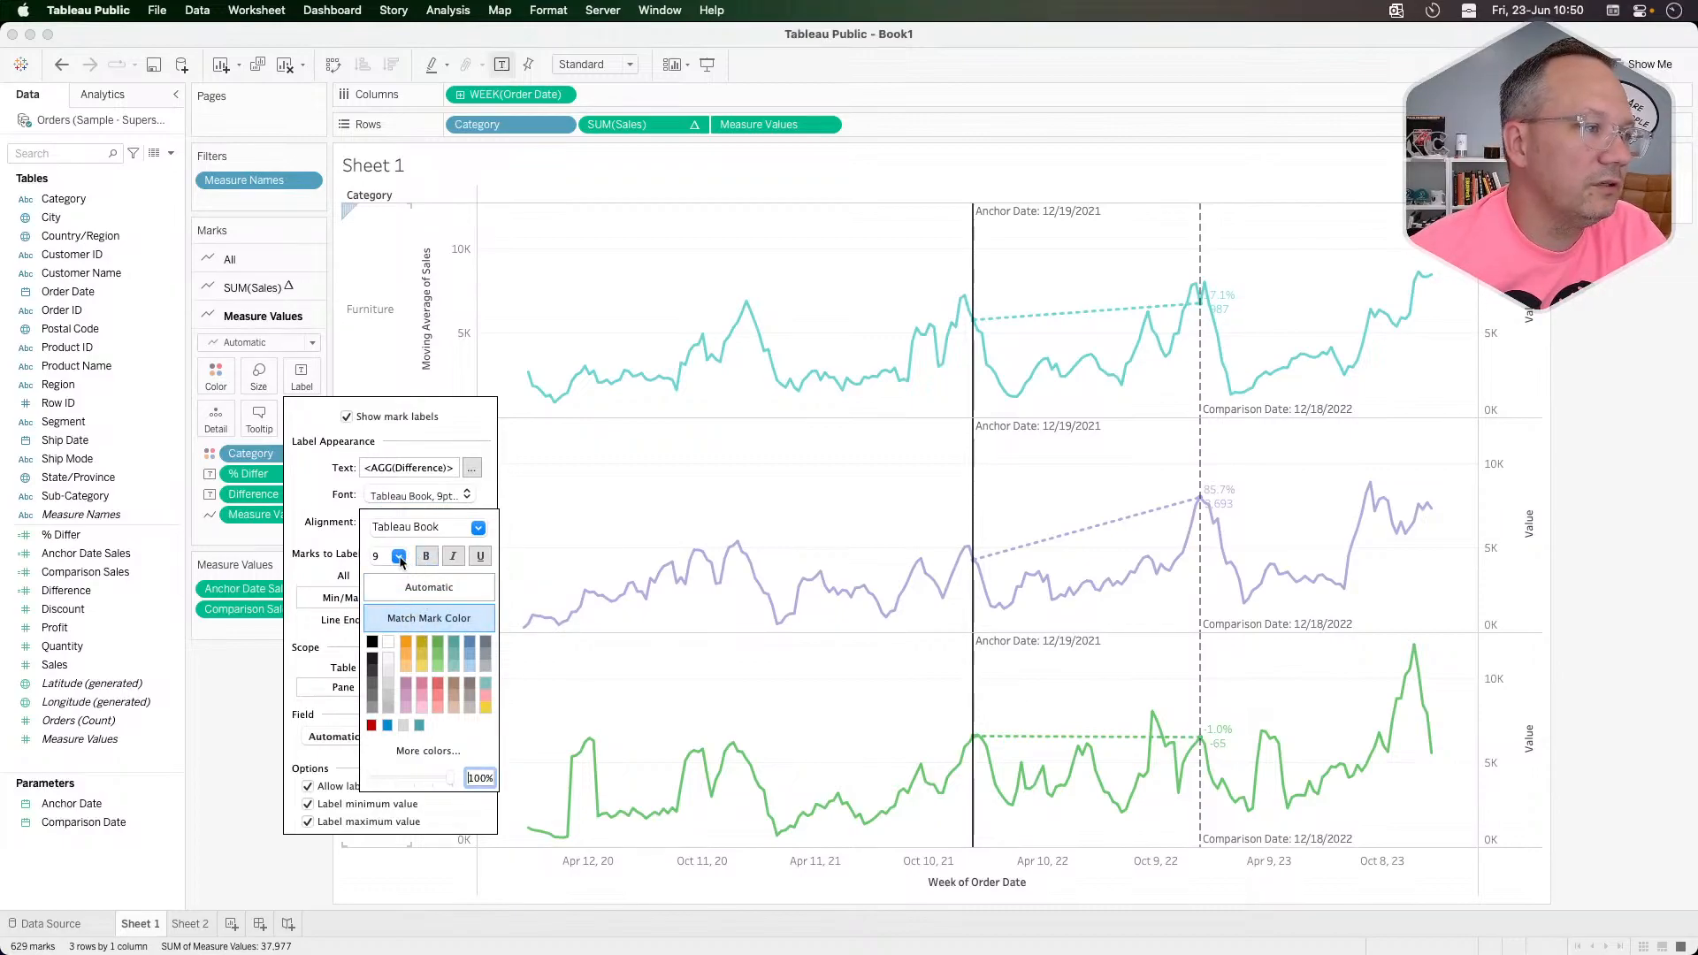
pyautogui.click(400, 557)
pyautogui.click(389, 619)
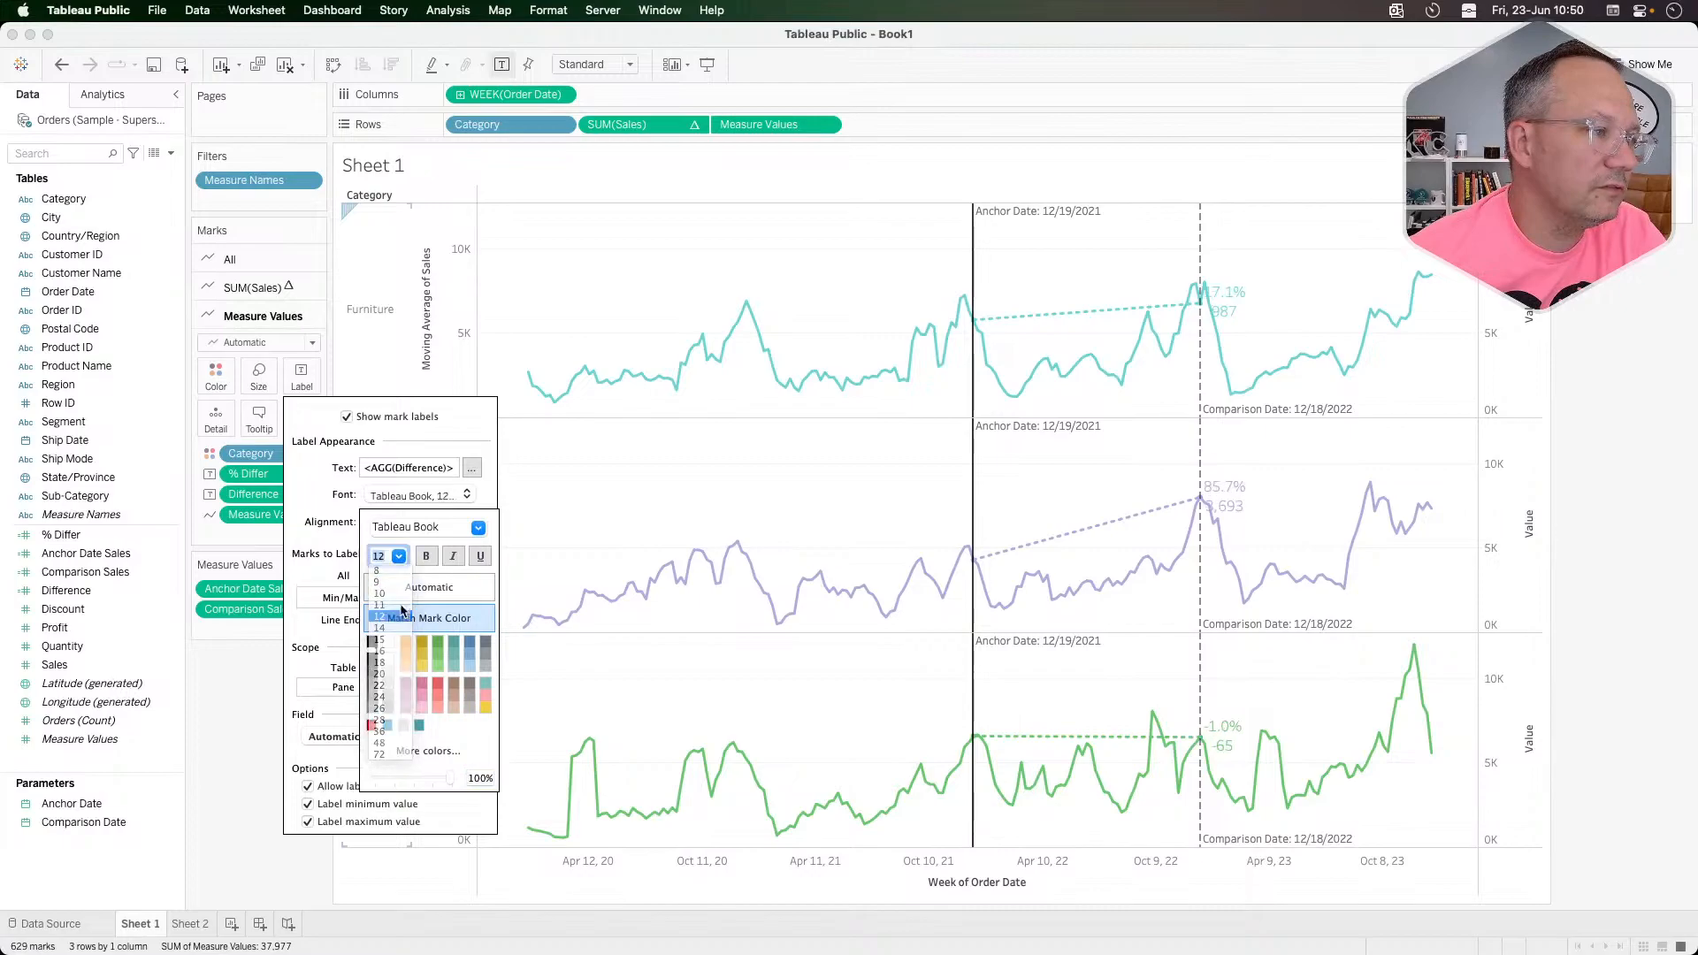
pyautogui.click(426, 558)
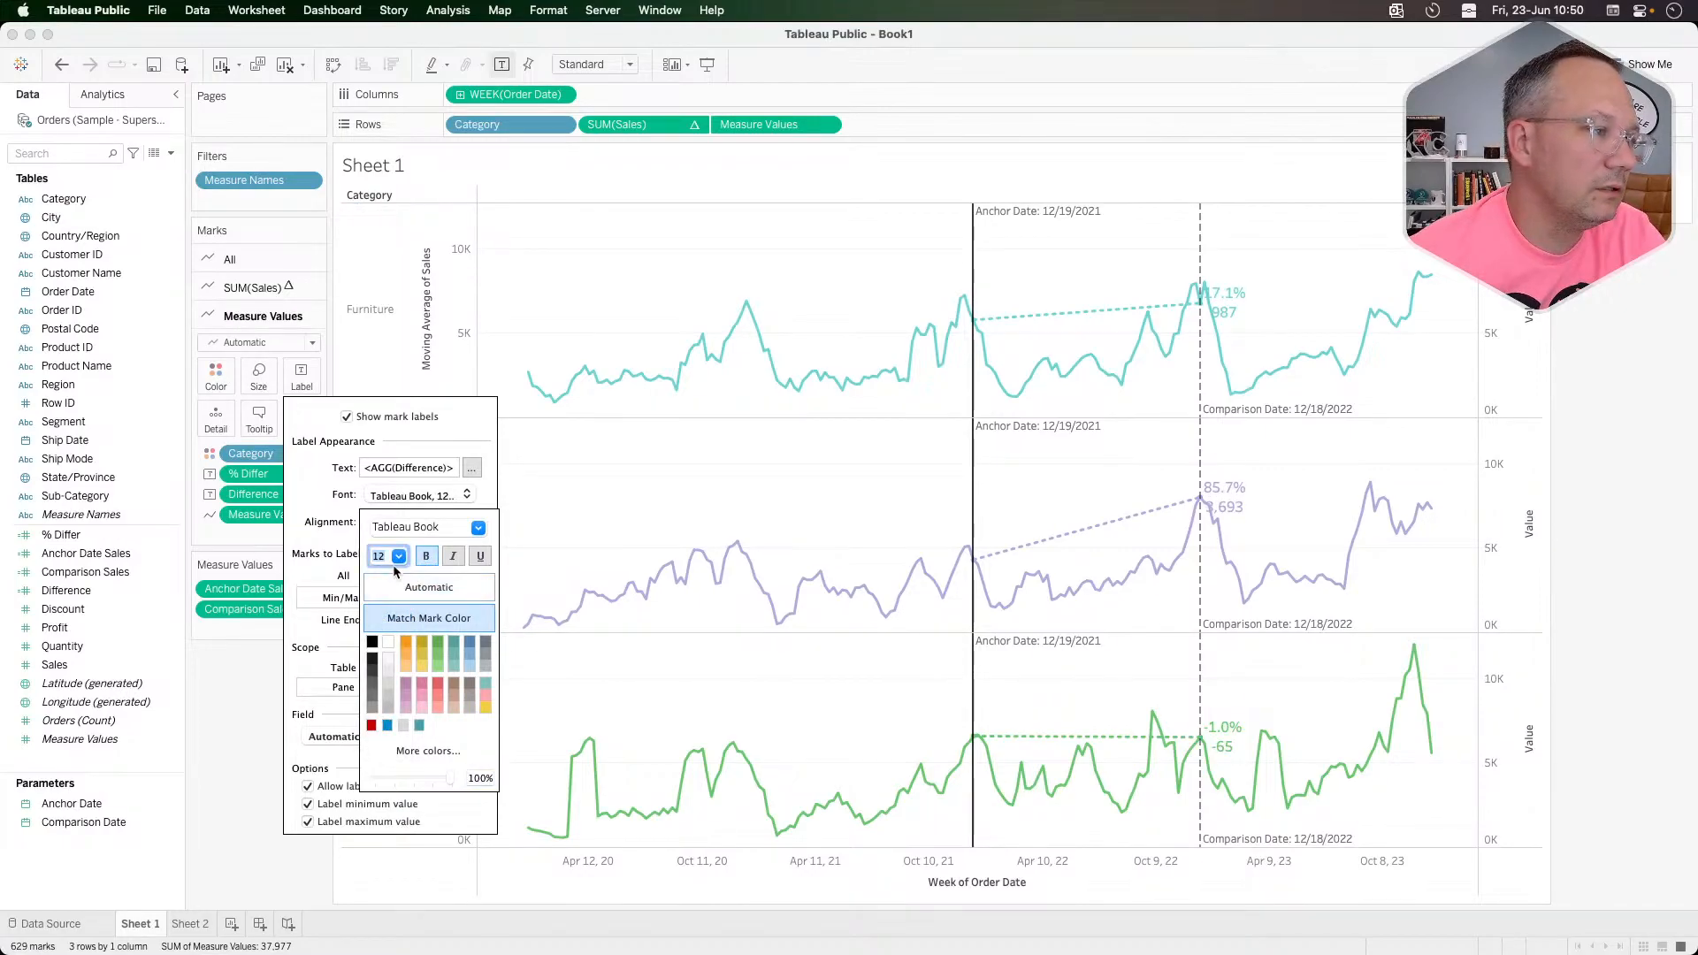
pyautogui.click(399, 557)
pyautogui.click(392, 653)
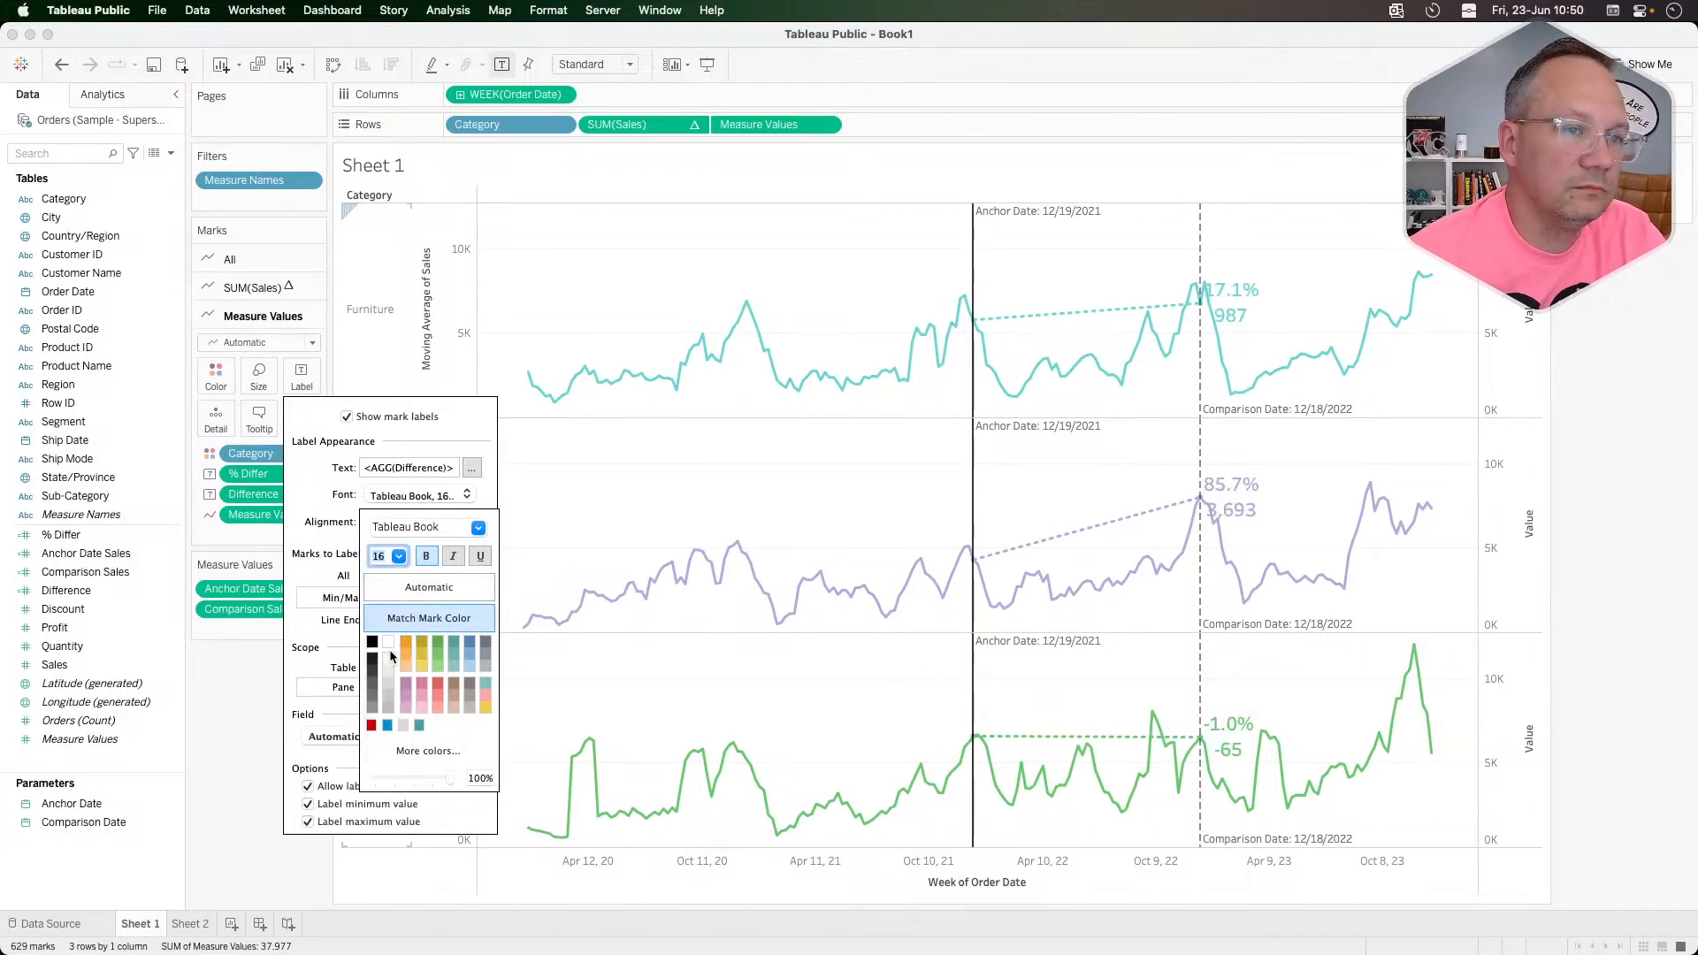
# Step: Compare the label styling with the reference viz in Chrome and recheck the Measure Values label font settings in Tableau
pyautogui.press('super+Tab')
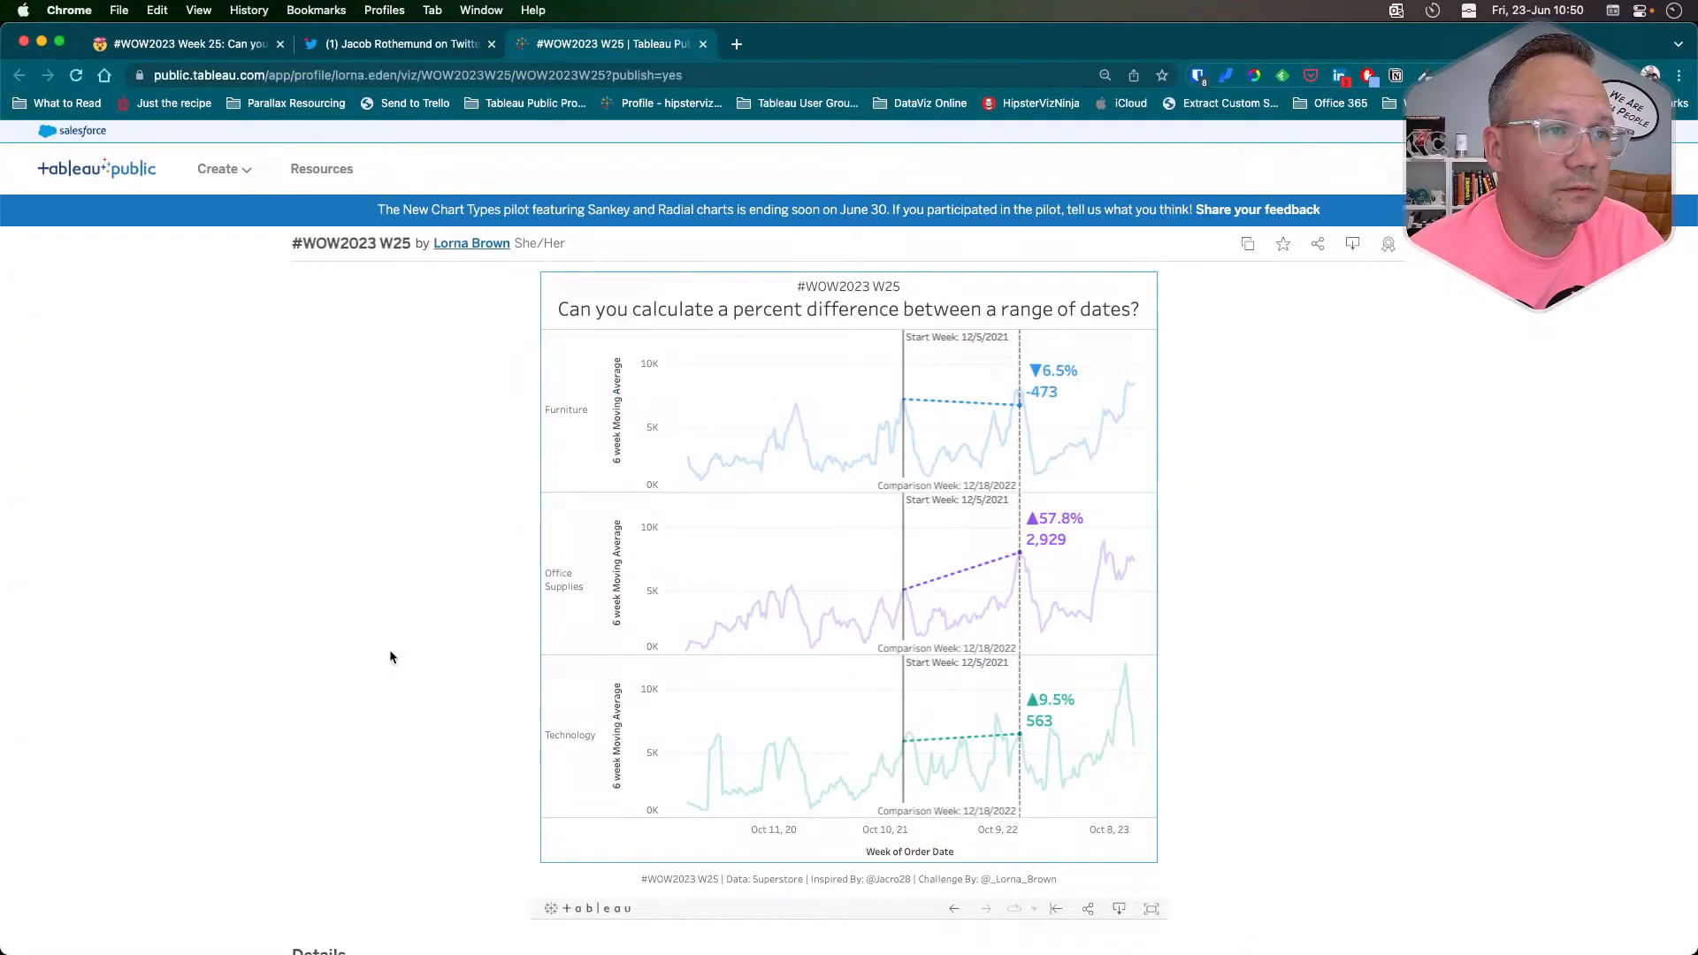
pyautogui.press('super+Tab')
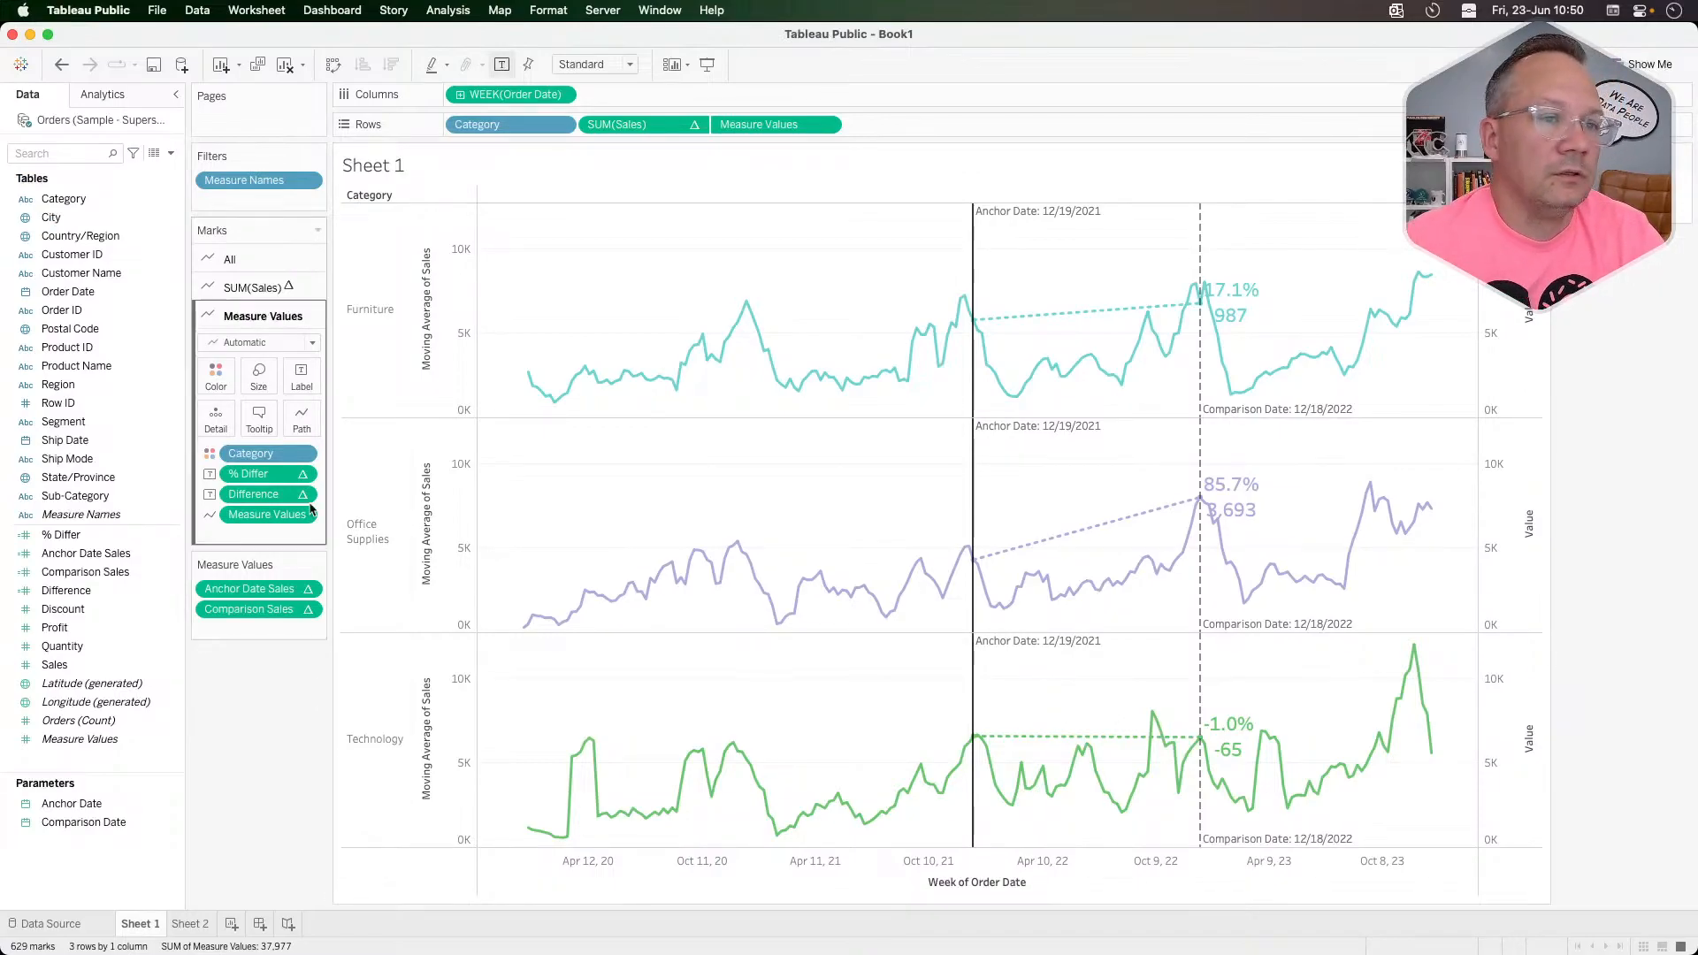
pyautogui.click(302, 377)
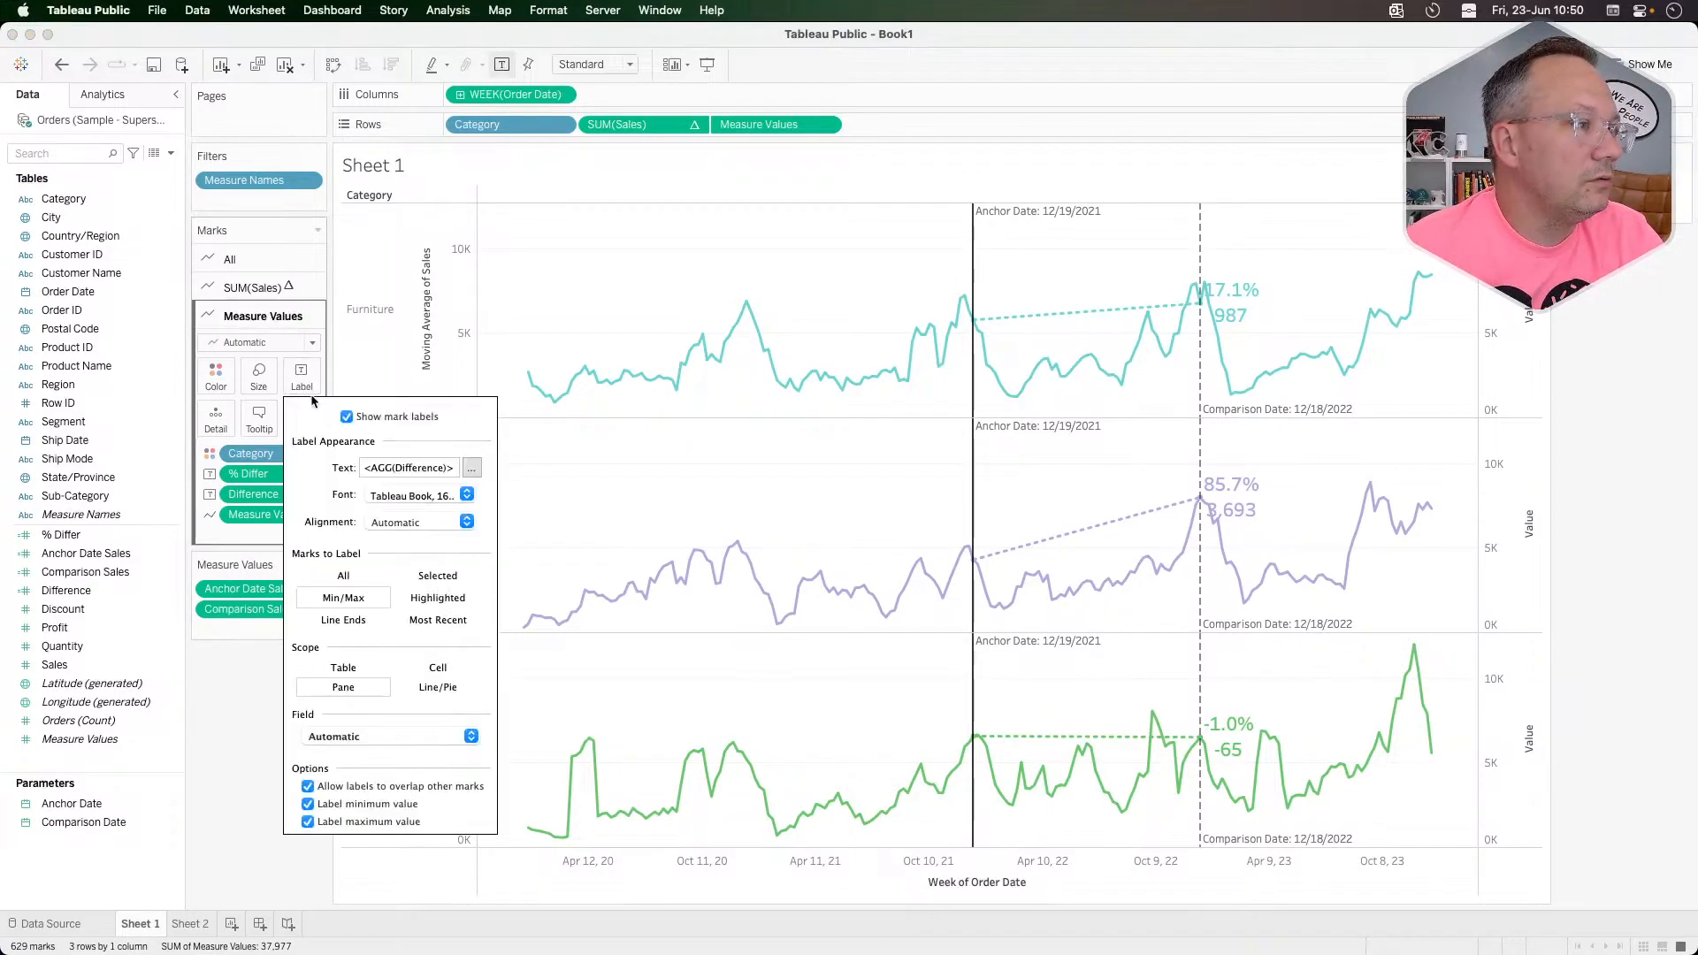
pyautogui.click(405, 494)
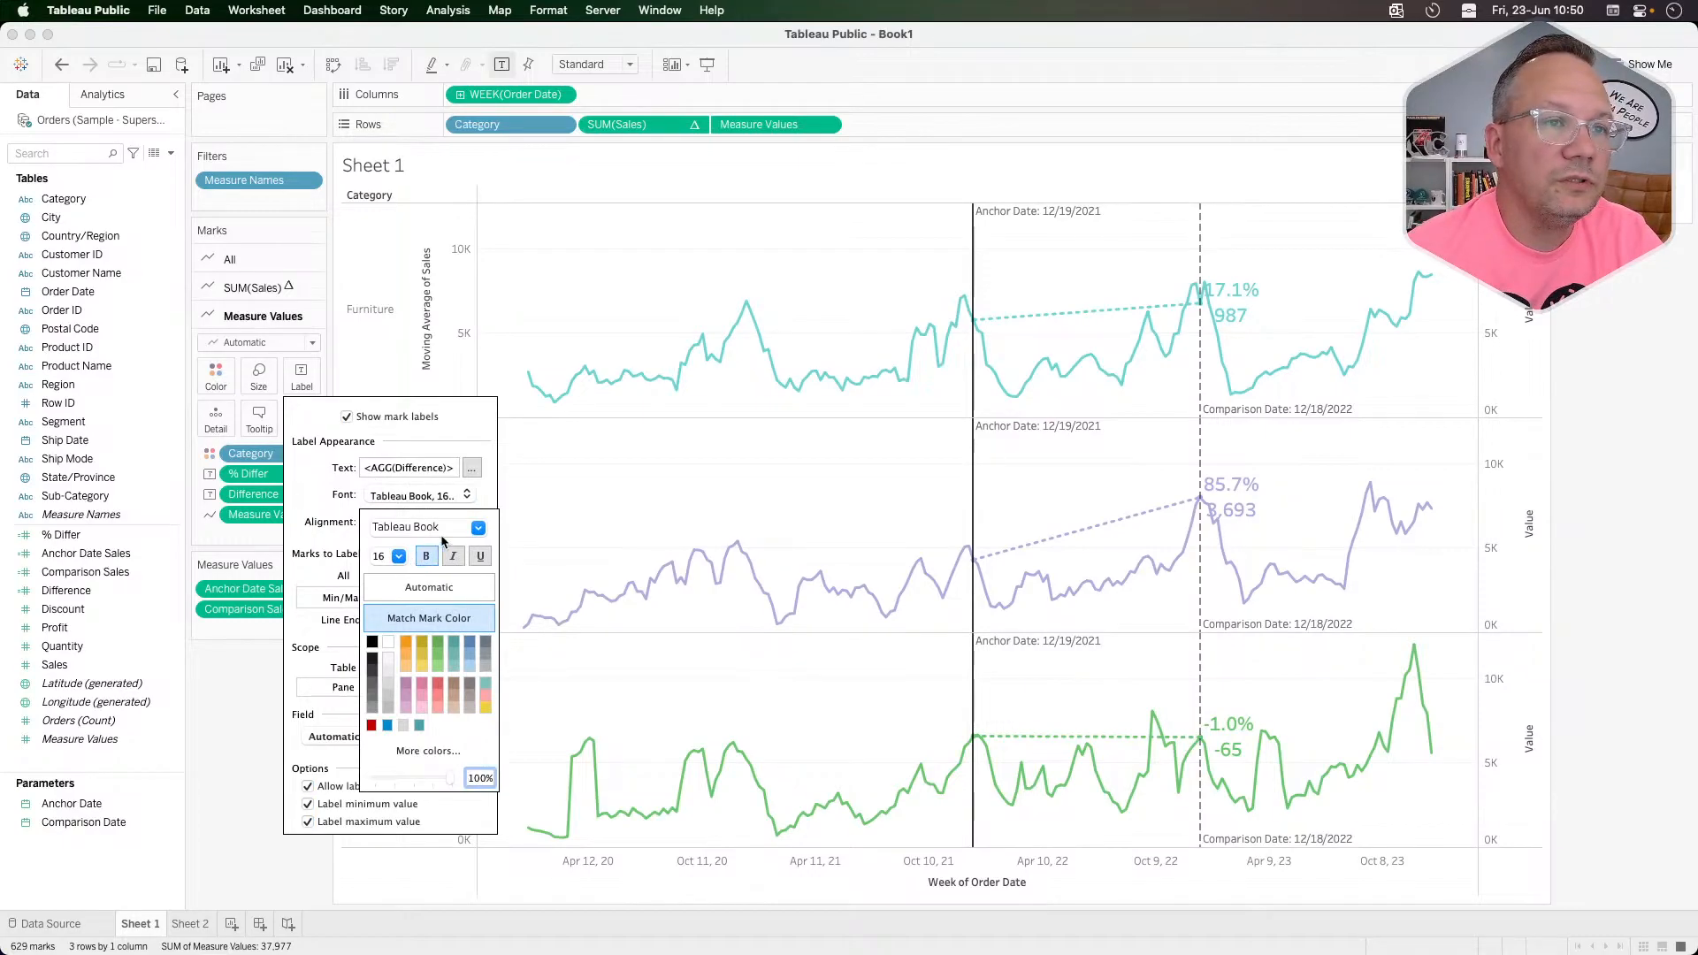
# Step: Make the SUM(Sales) moving-average lines thinner
pyautogui.click(254, 287)
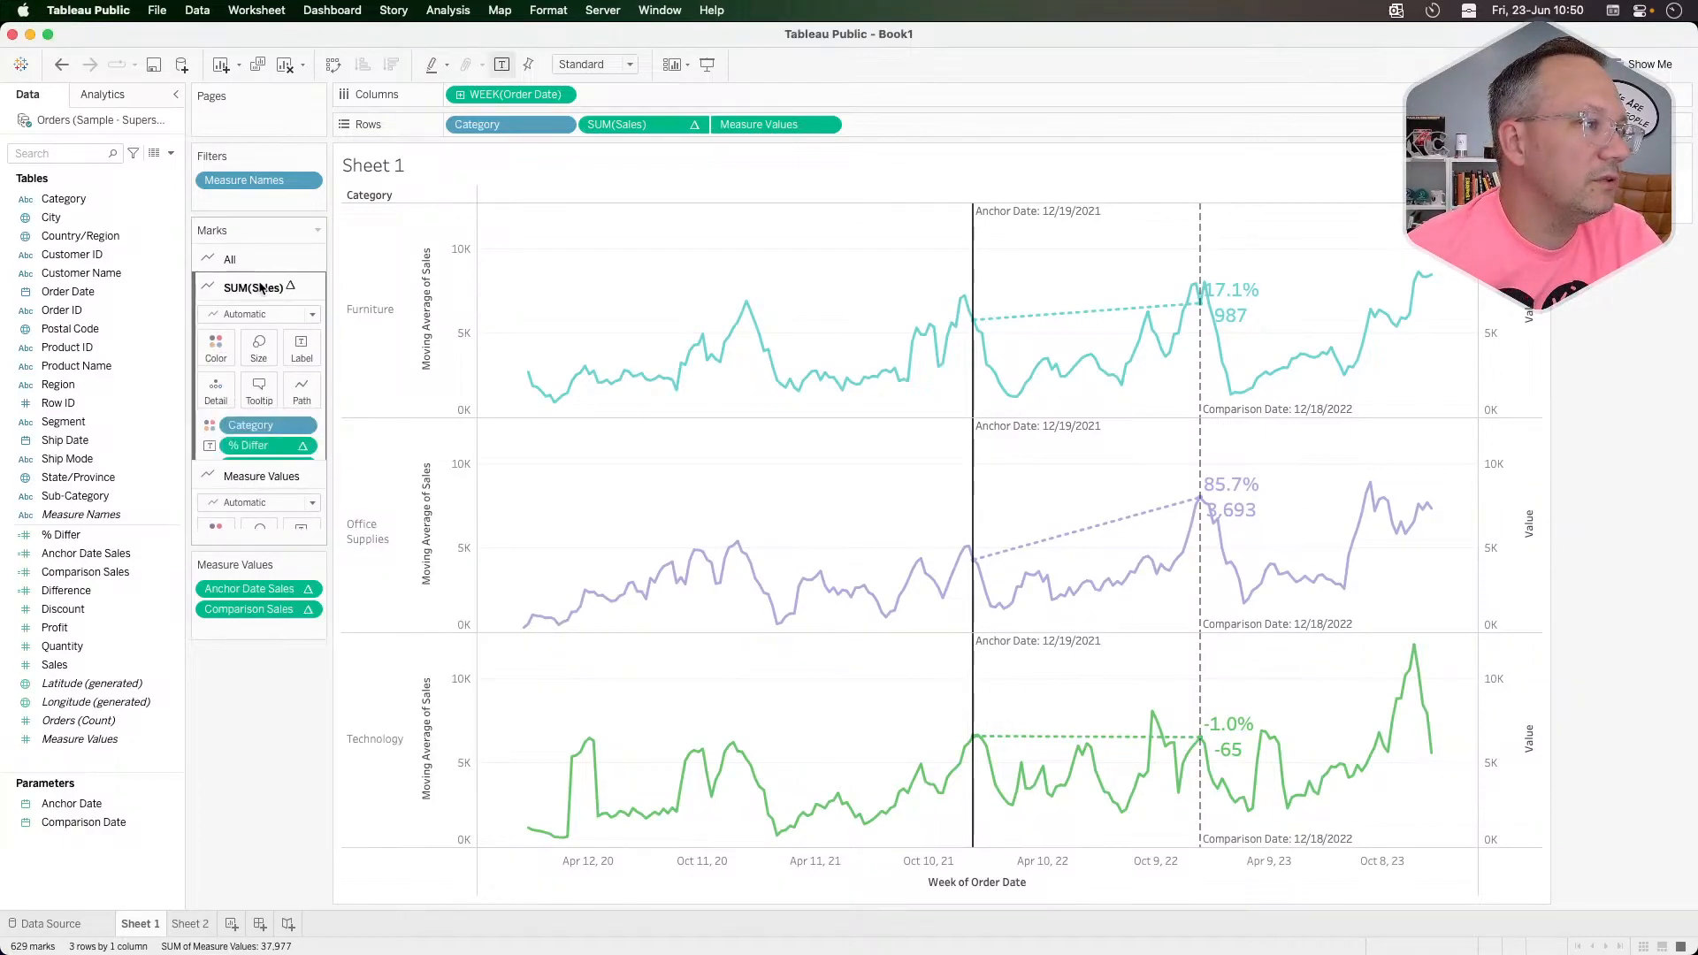
pyautogui.click(259, 346)
pyautogui.click(268, 394)
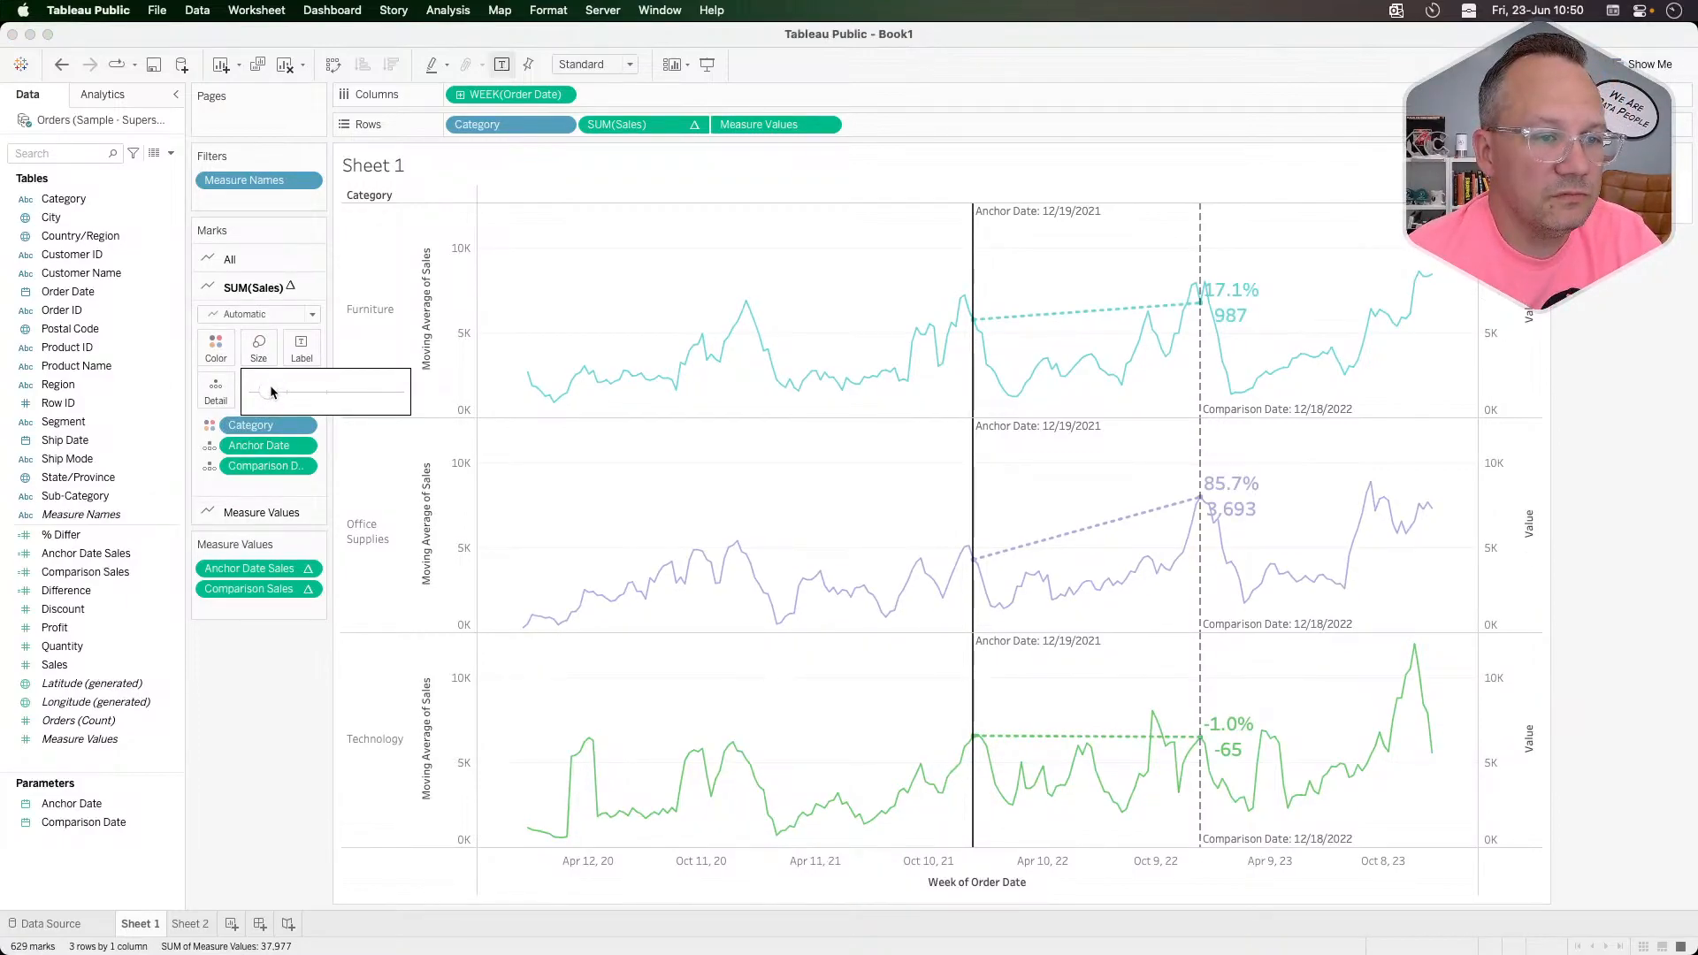
# Step: Switch the default number format of % Differ to Custom and insert a black up-pointing triangle before 0.0%
pyautogui.rightClick(81, 538)
pyautogui.moveTo(172, 769)
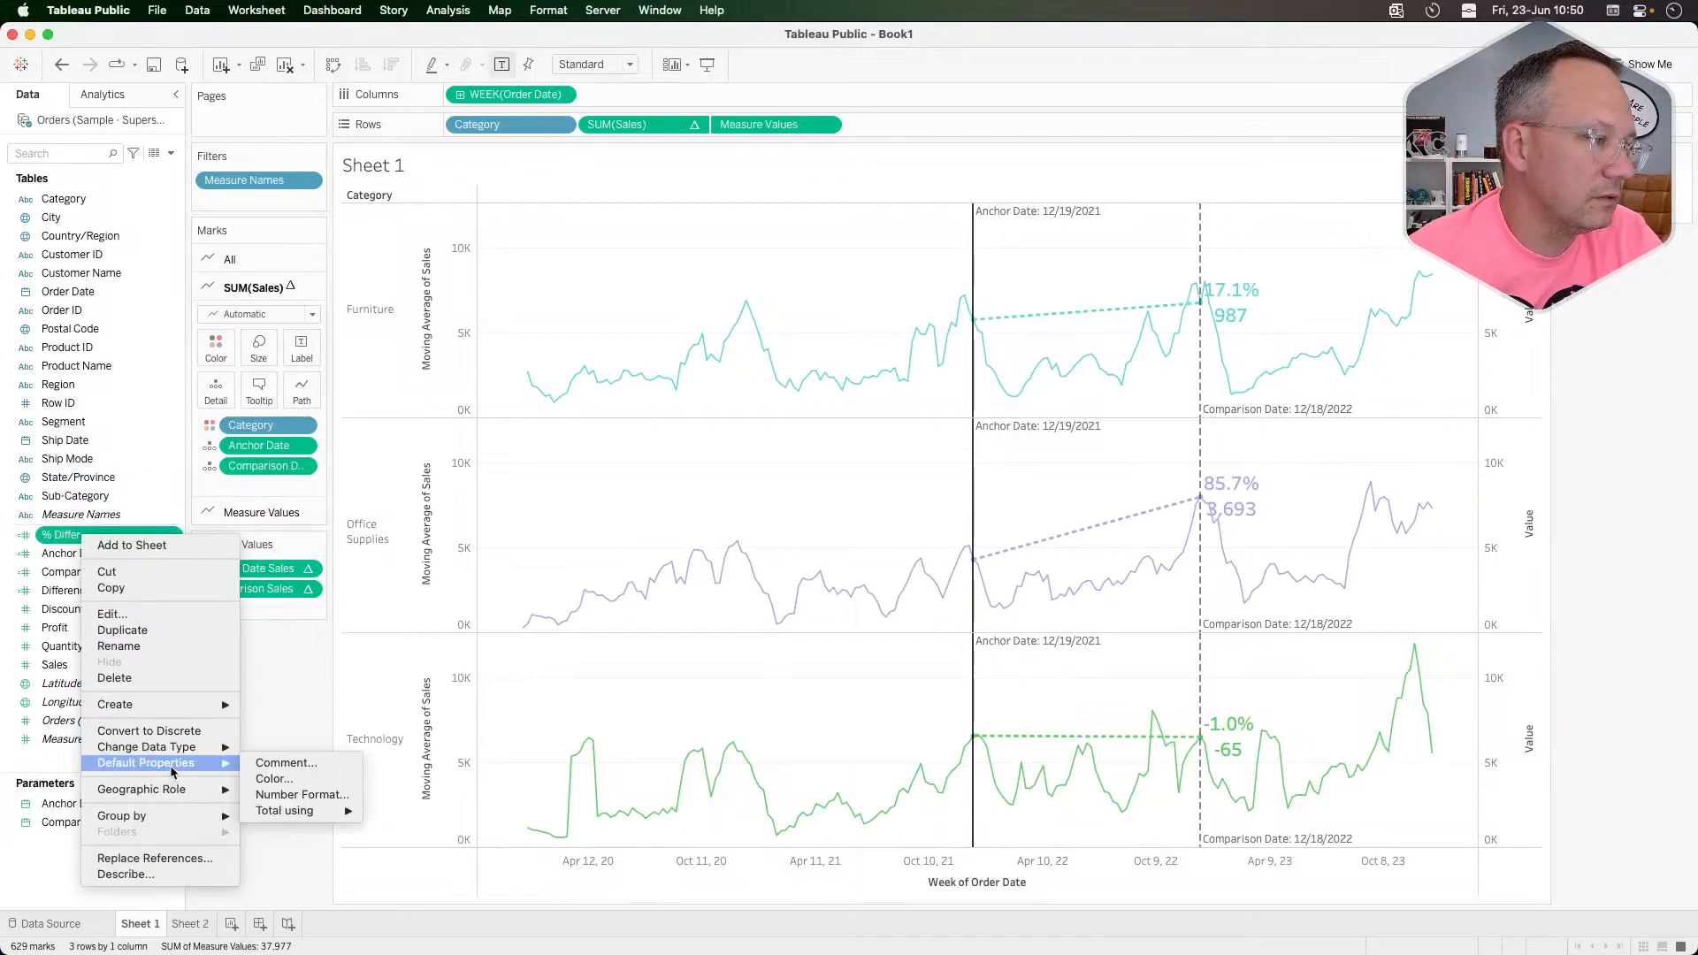
pyautogui.click(302, 794)
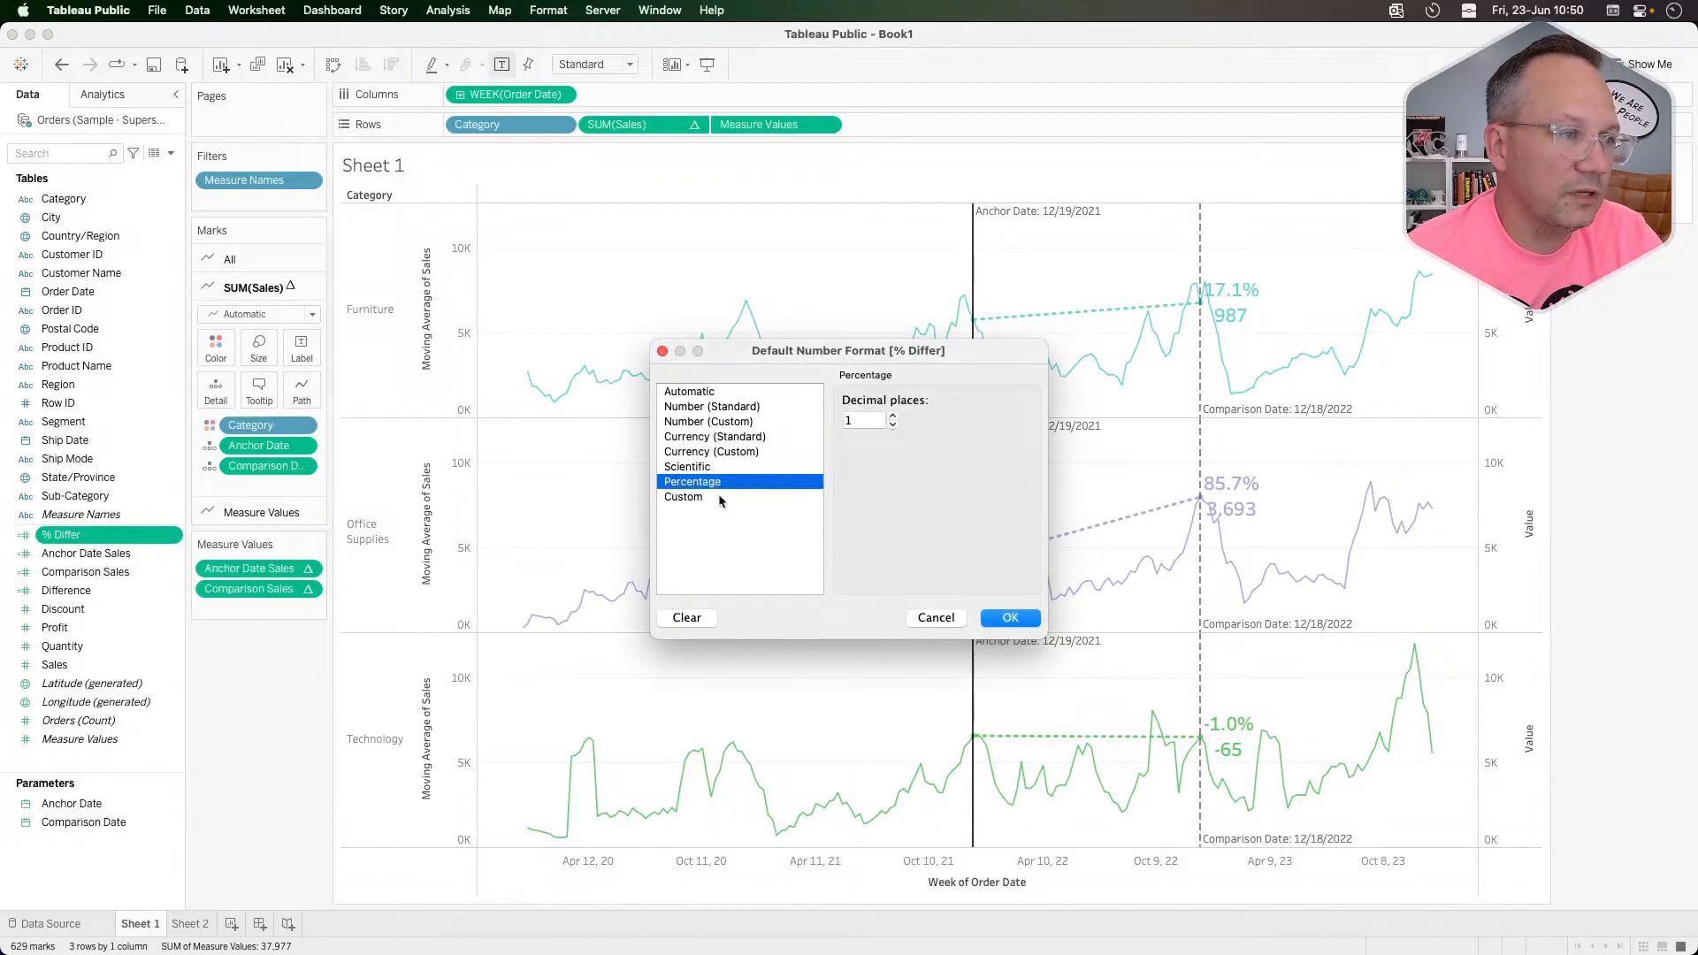
pyautogui.click(705, 497)
pyautogui.click(846, 418)
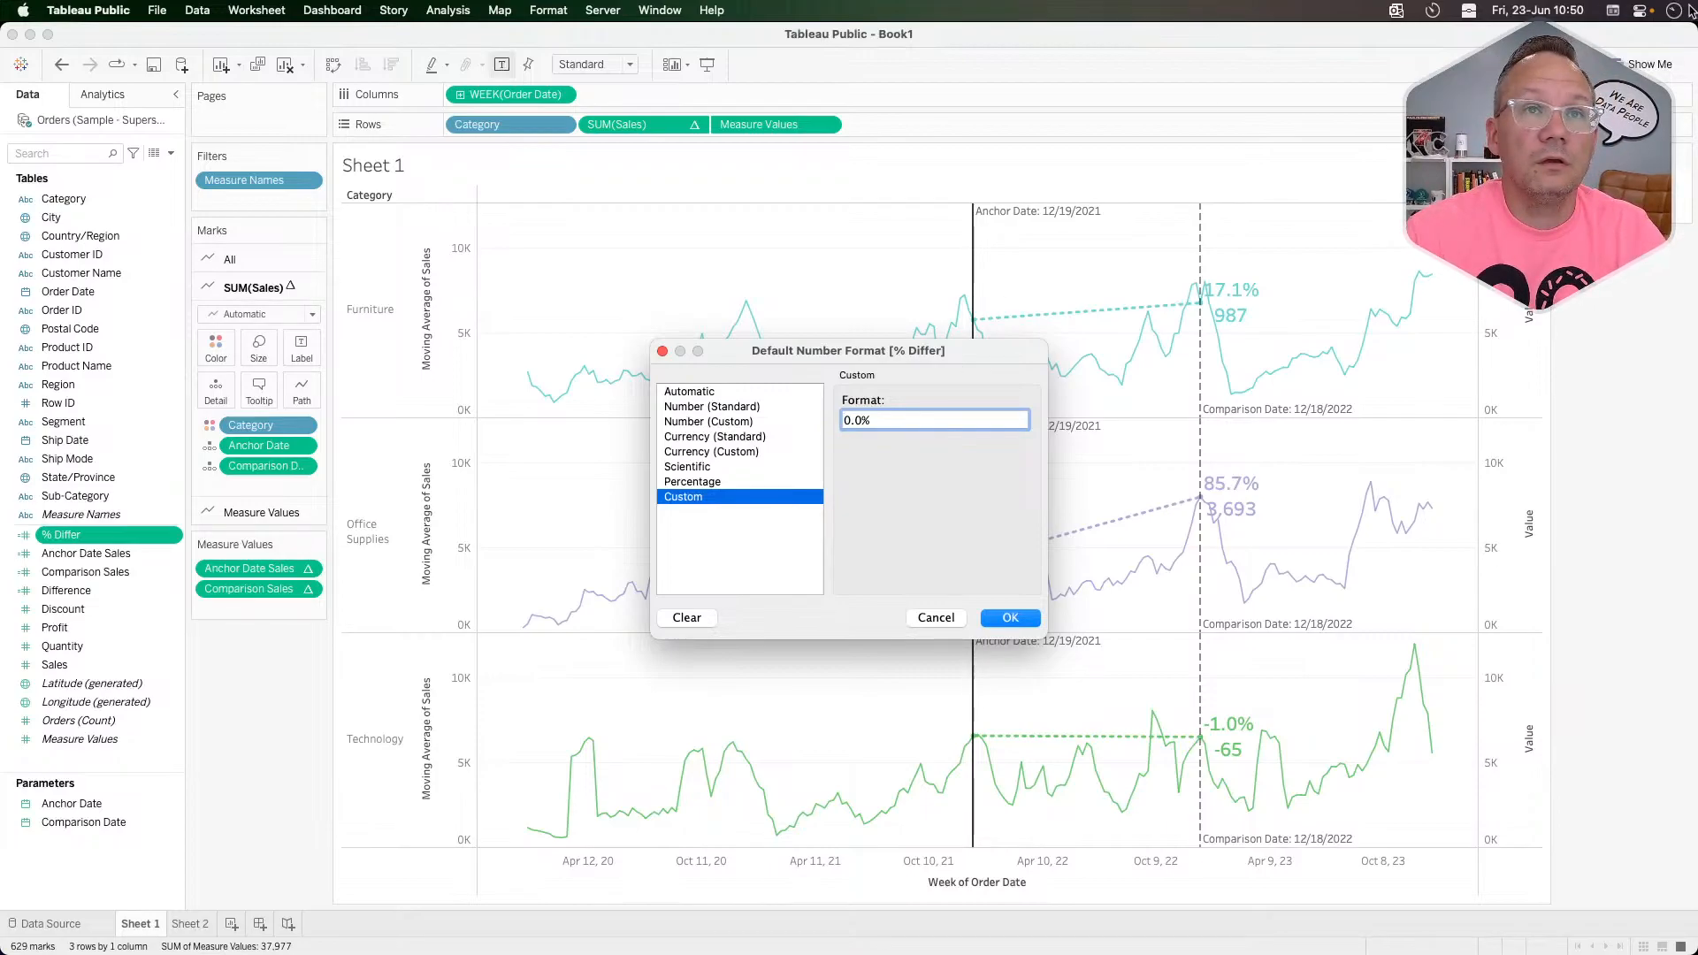
pyautogui.click(1613, 11)
pyautogui.click(1608, 38)
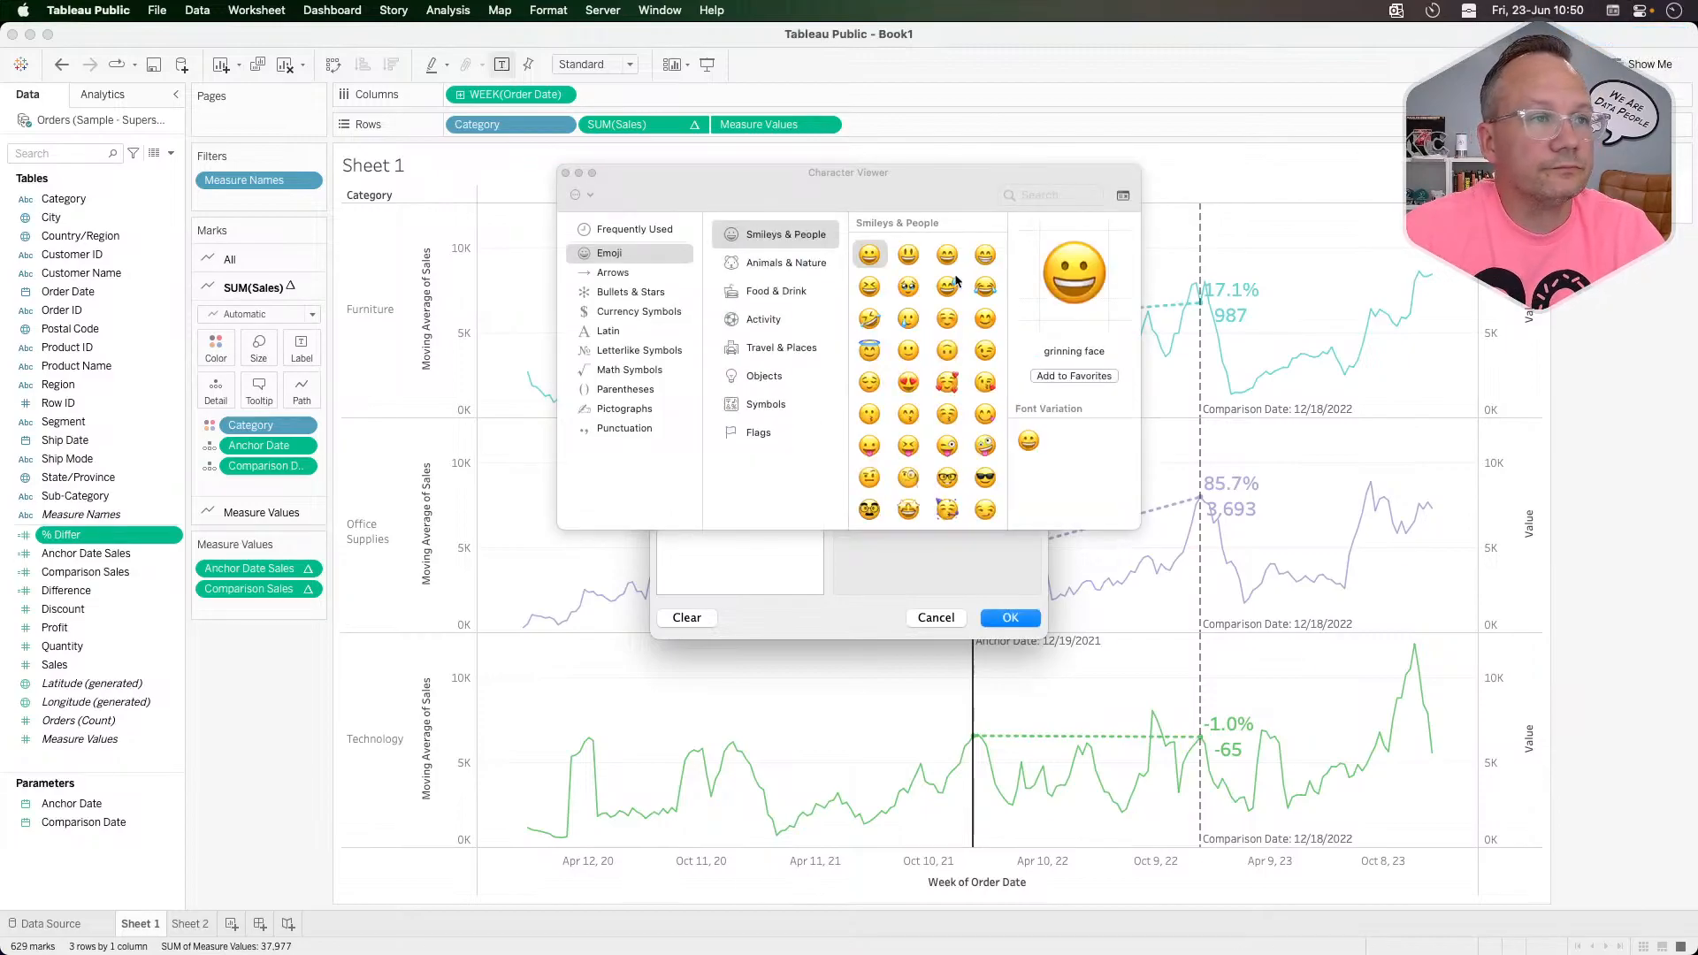
pyautogui.click(655, 231)
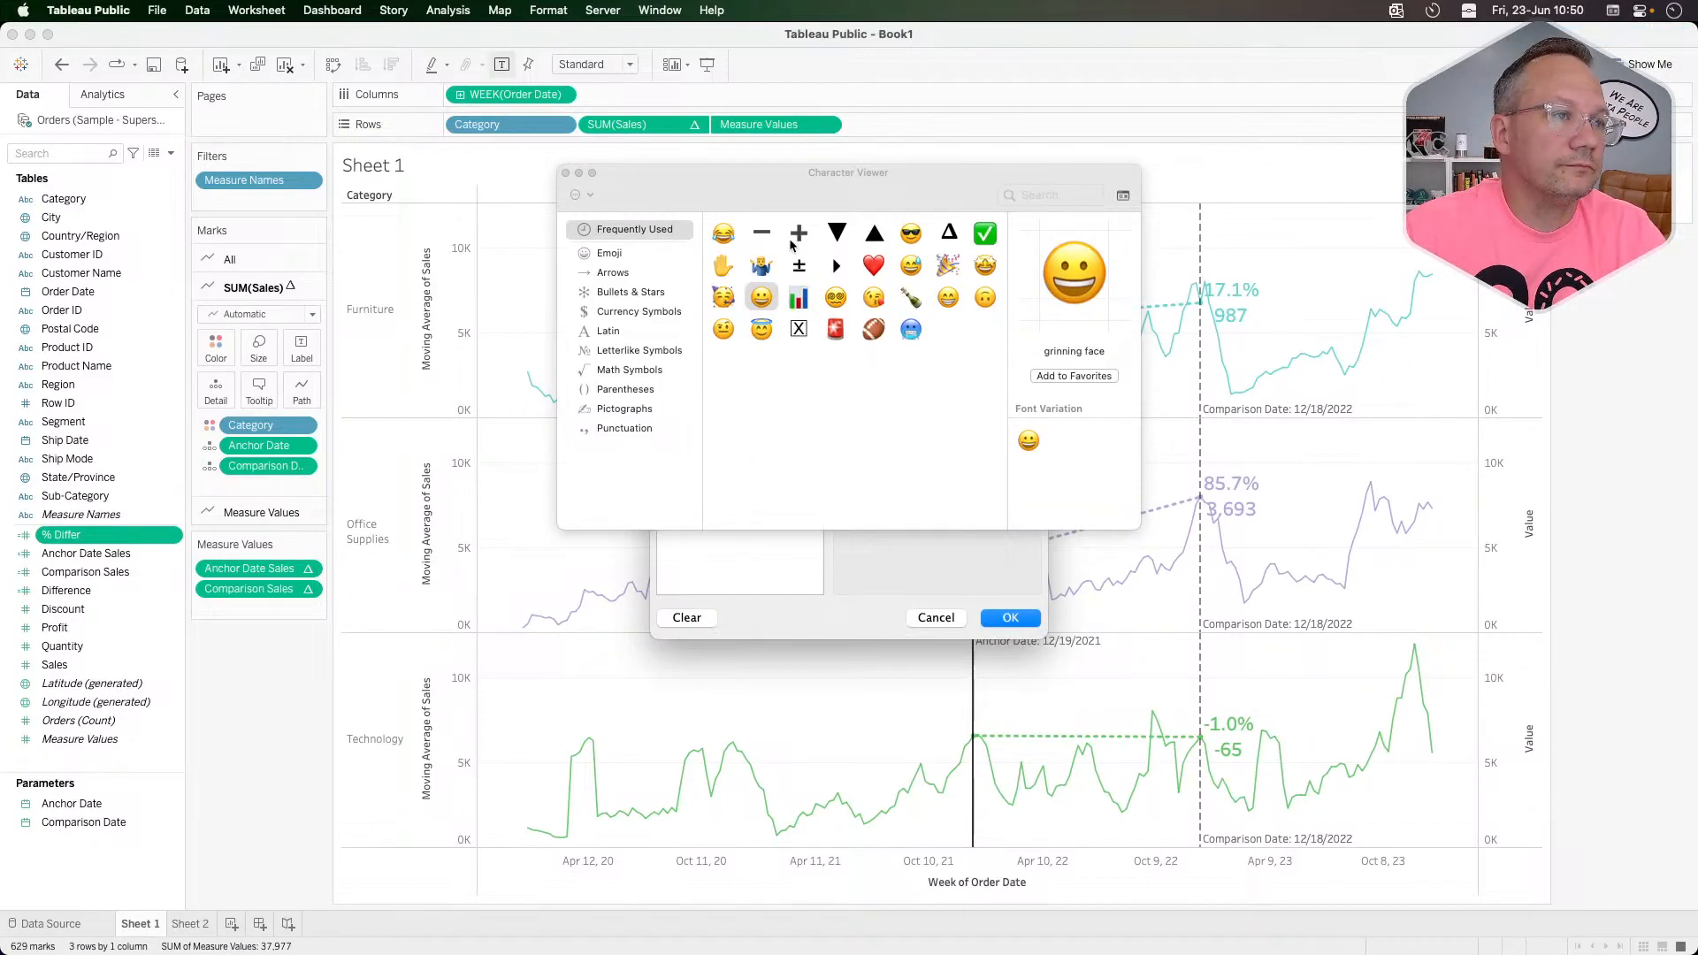
pyautogui.click(876, 237)
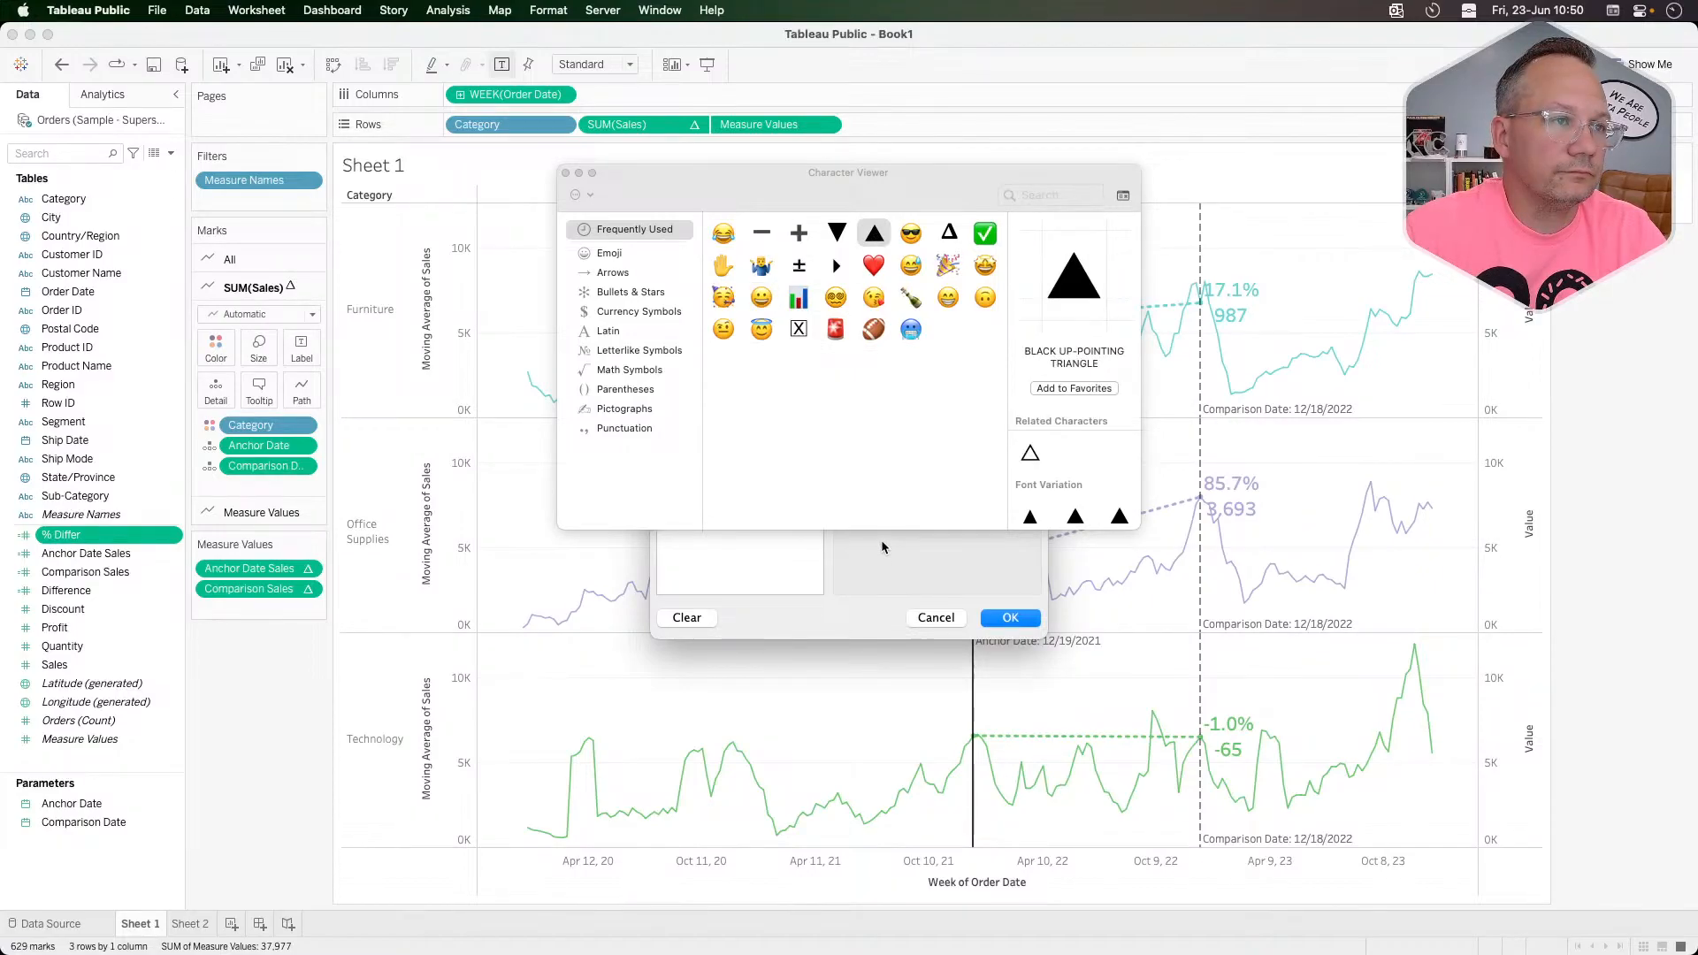
# Step: Extend the custom % Differ format with a negative part to read ▲0.0%:▼0.0% and apply it
pyautogui.moveTo(908, 177); pyautogui.dragTo(1479, 143)
pyautogui.click(910, 421)
pyautogui.write(';')
pyautogui.doubleClick(1410, 198)
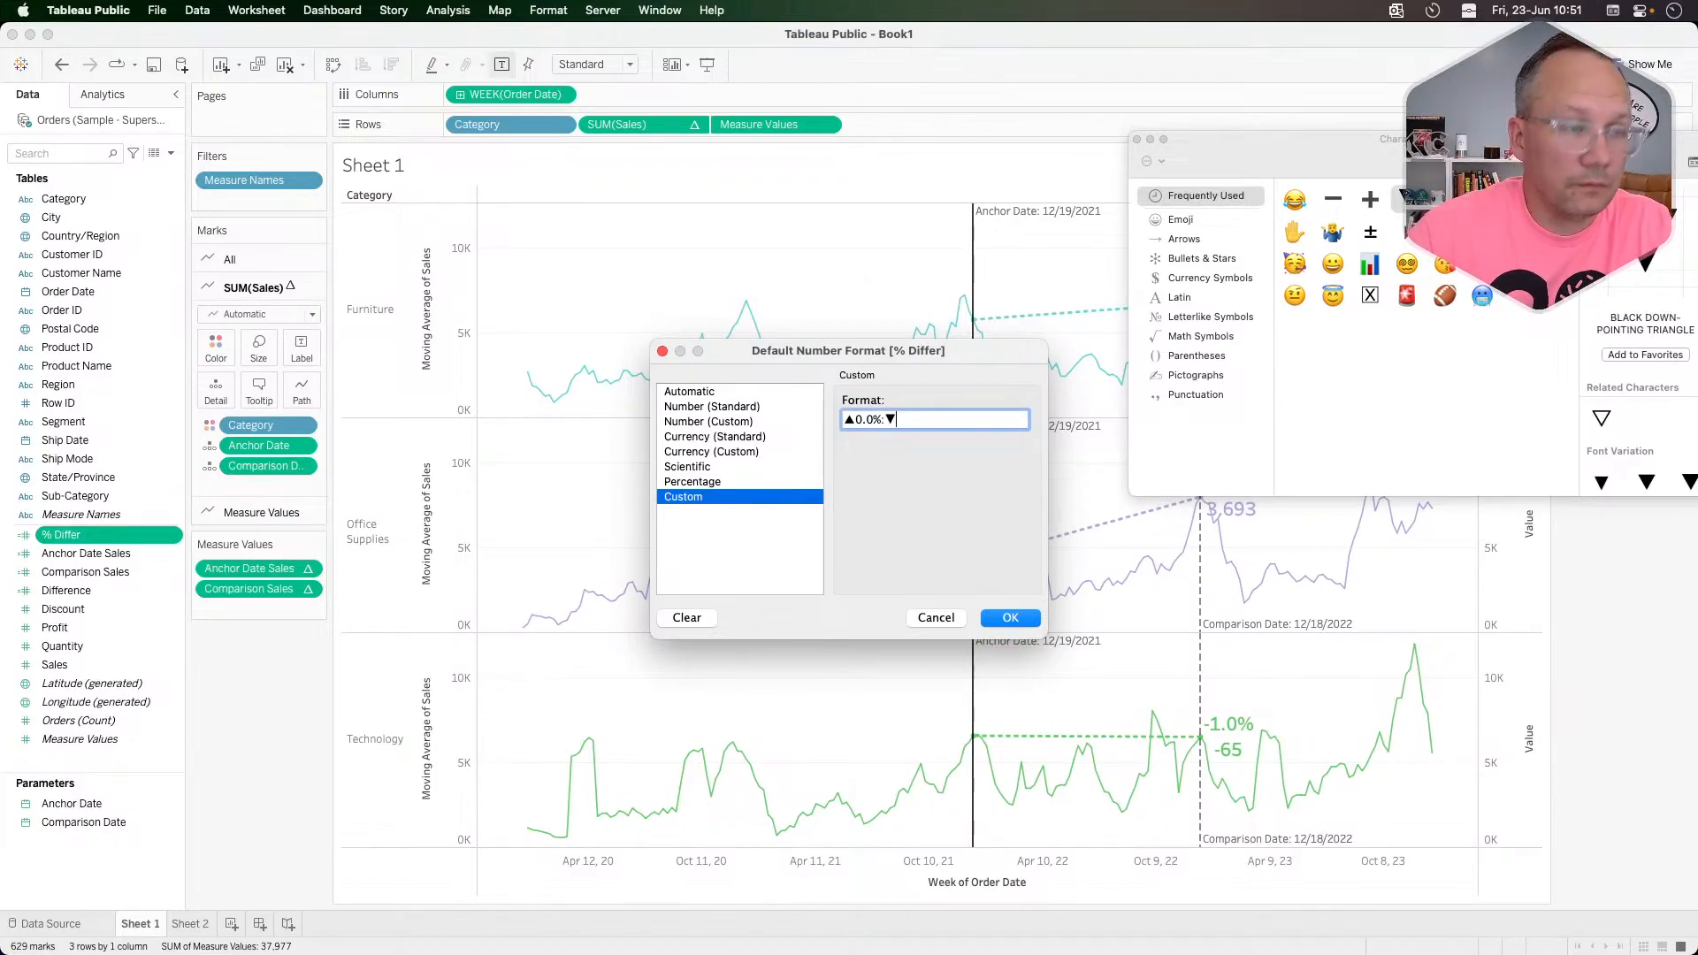
pyautogui.write('0.0%')
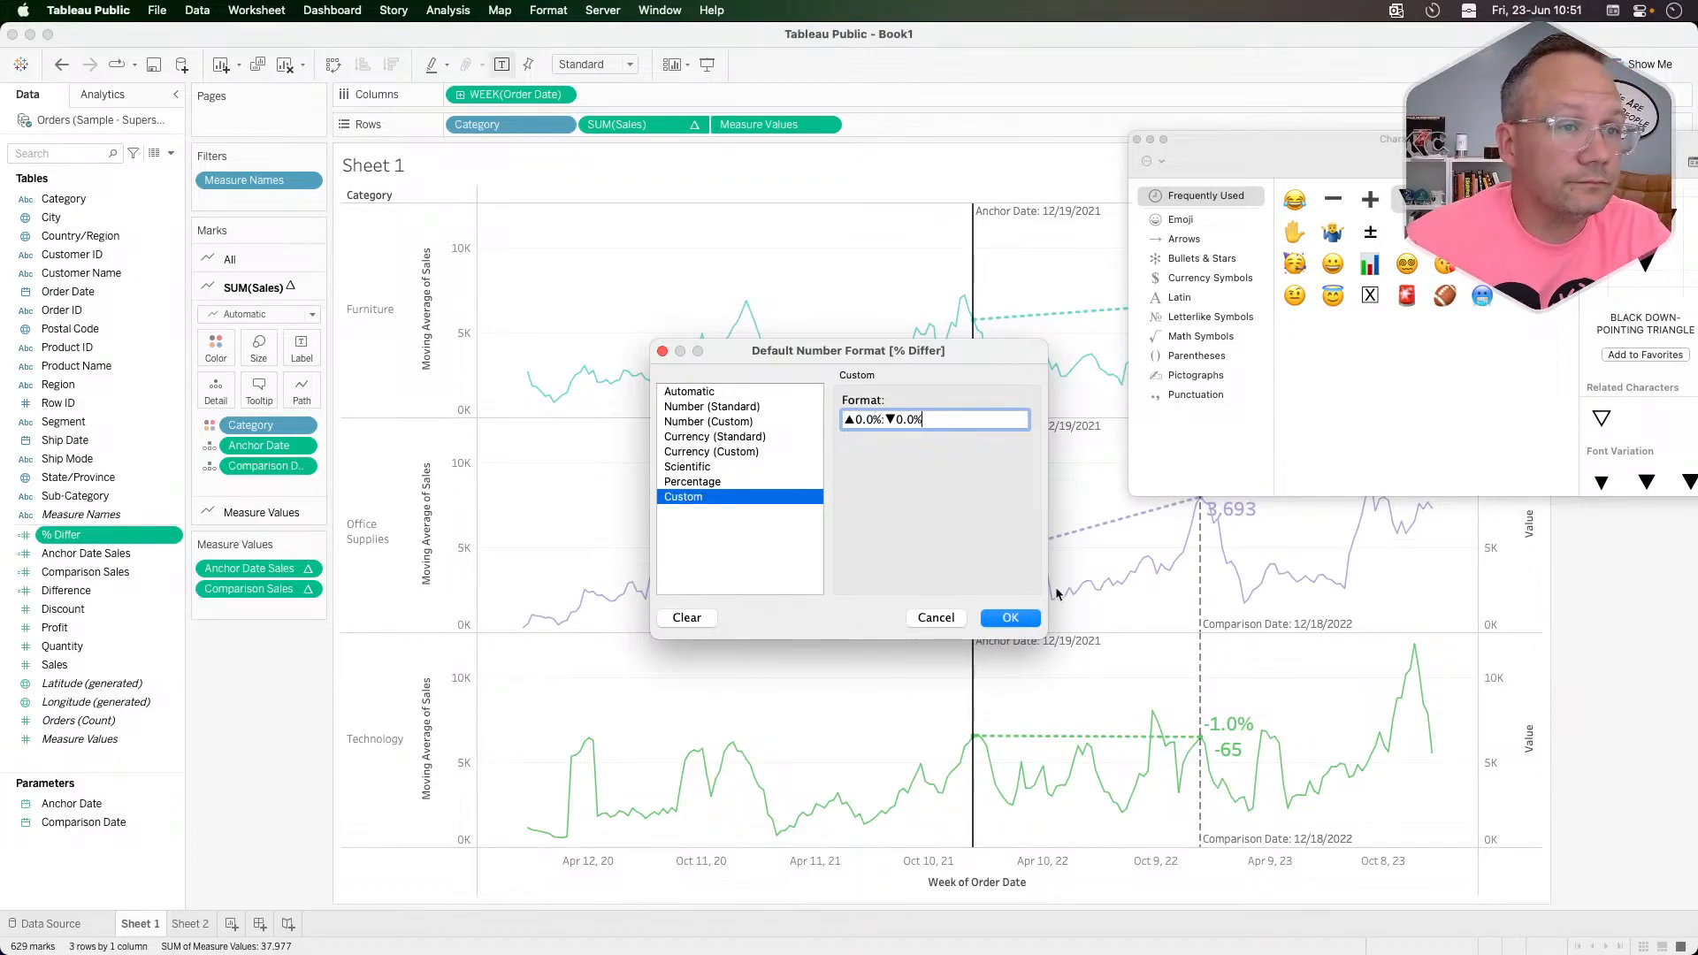
pyautogui.click(1002, 616)
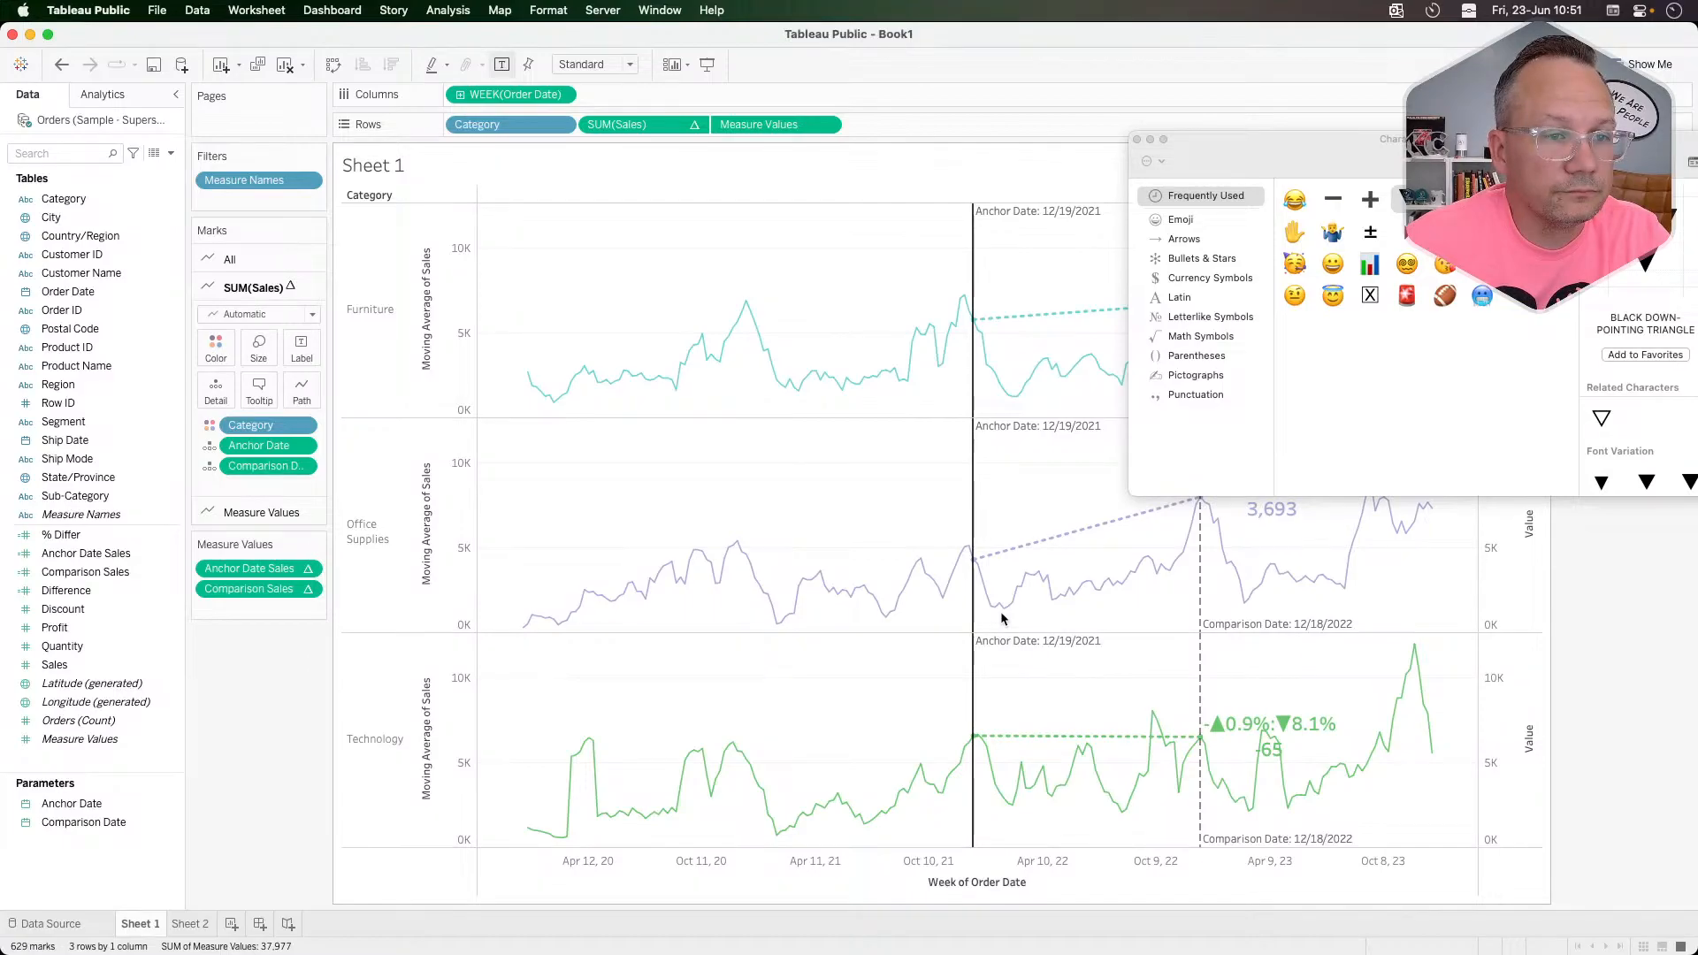
# Step: Correct the custom % Differ number format to ▲0.0%;▼0.0% by replacing the colon separator with a semicolon
pyautogui.click(1001, 612)
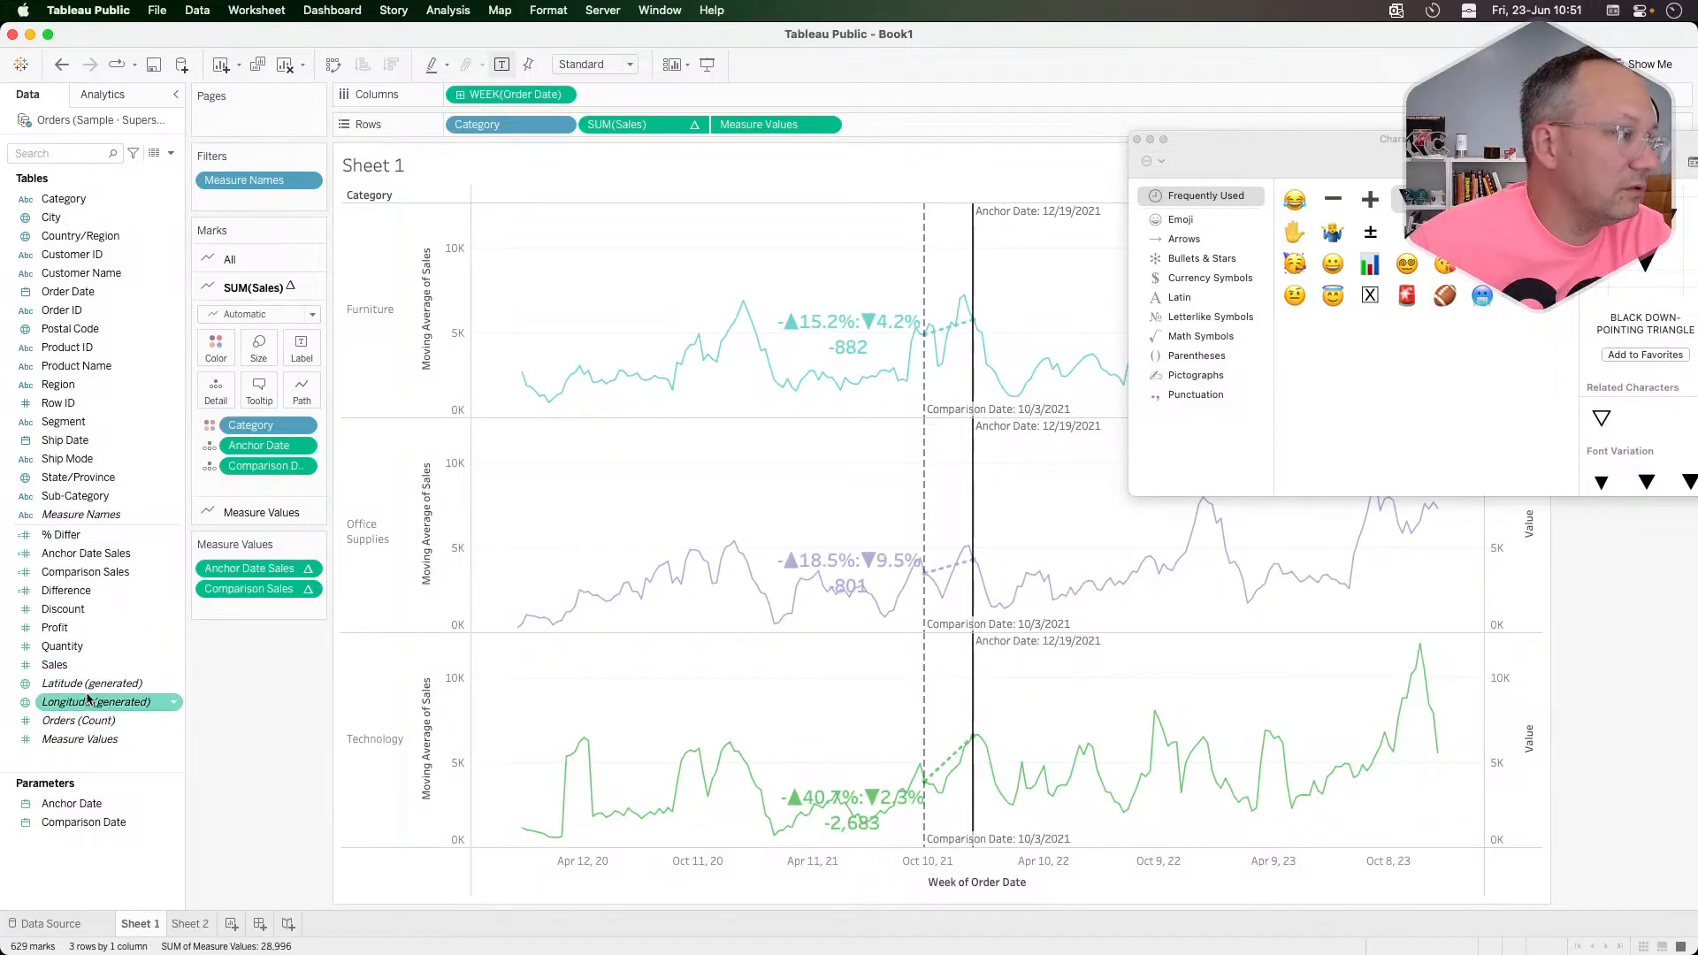
pyautogui.rightClick(88, 535)
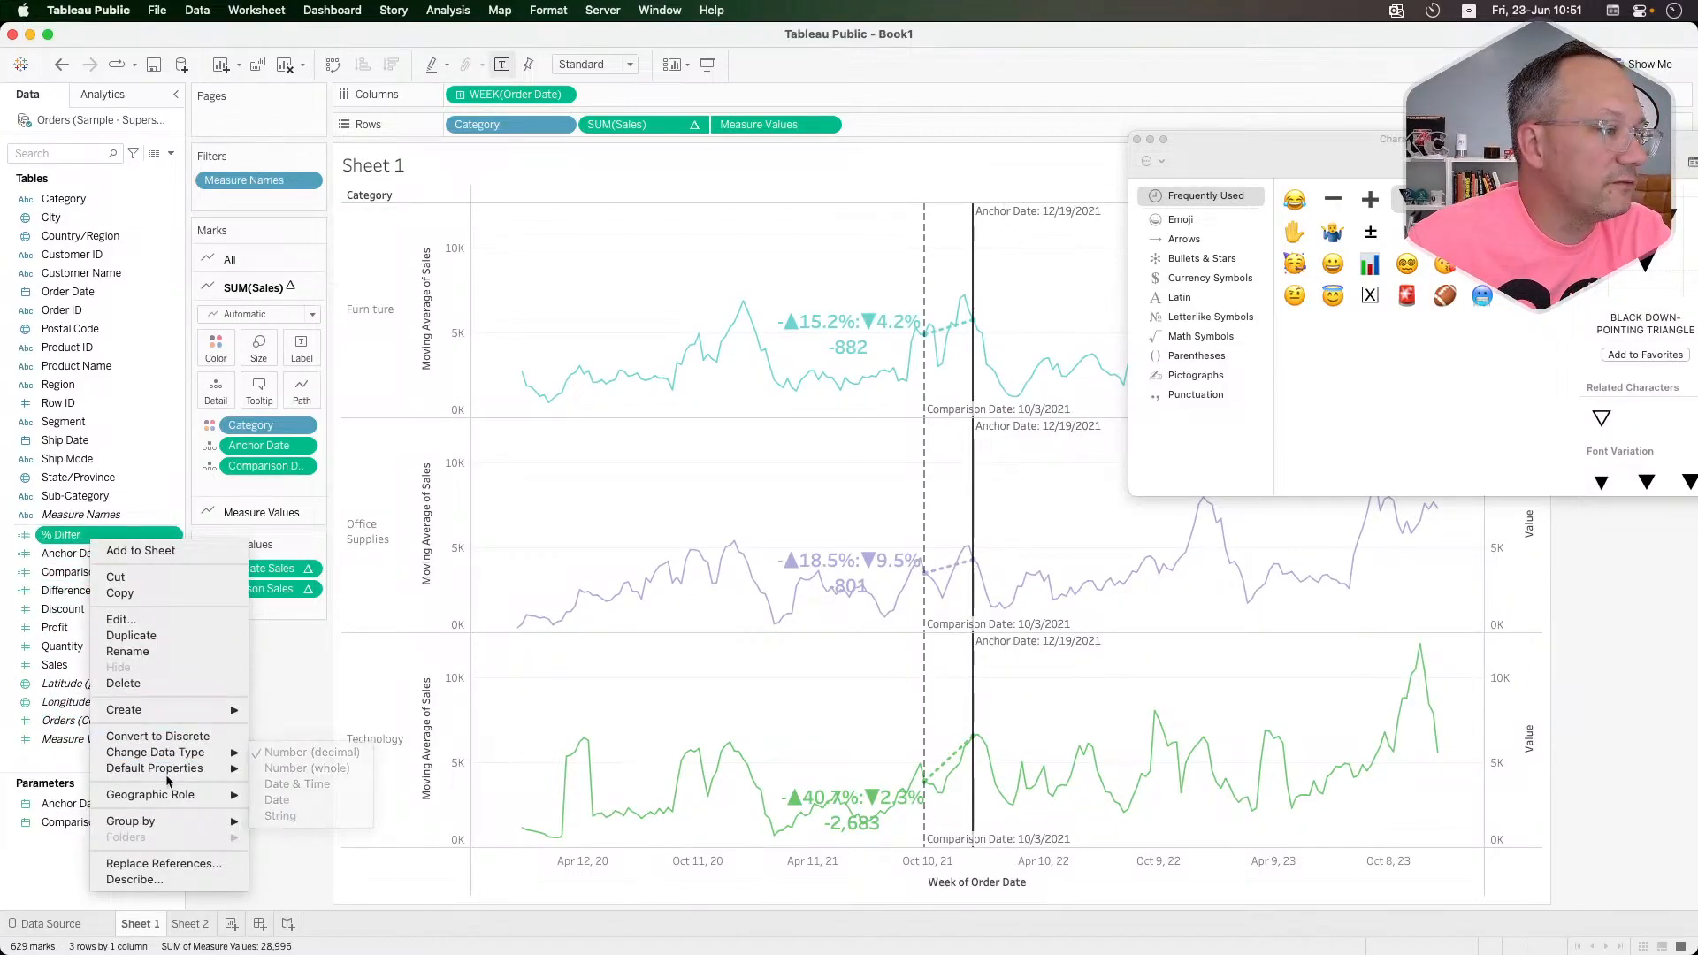
pyautogui.click(313, 800)
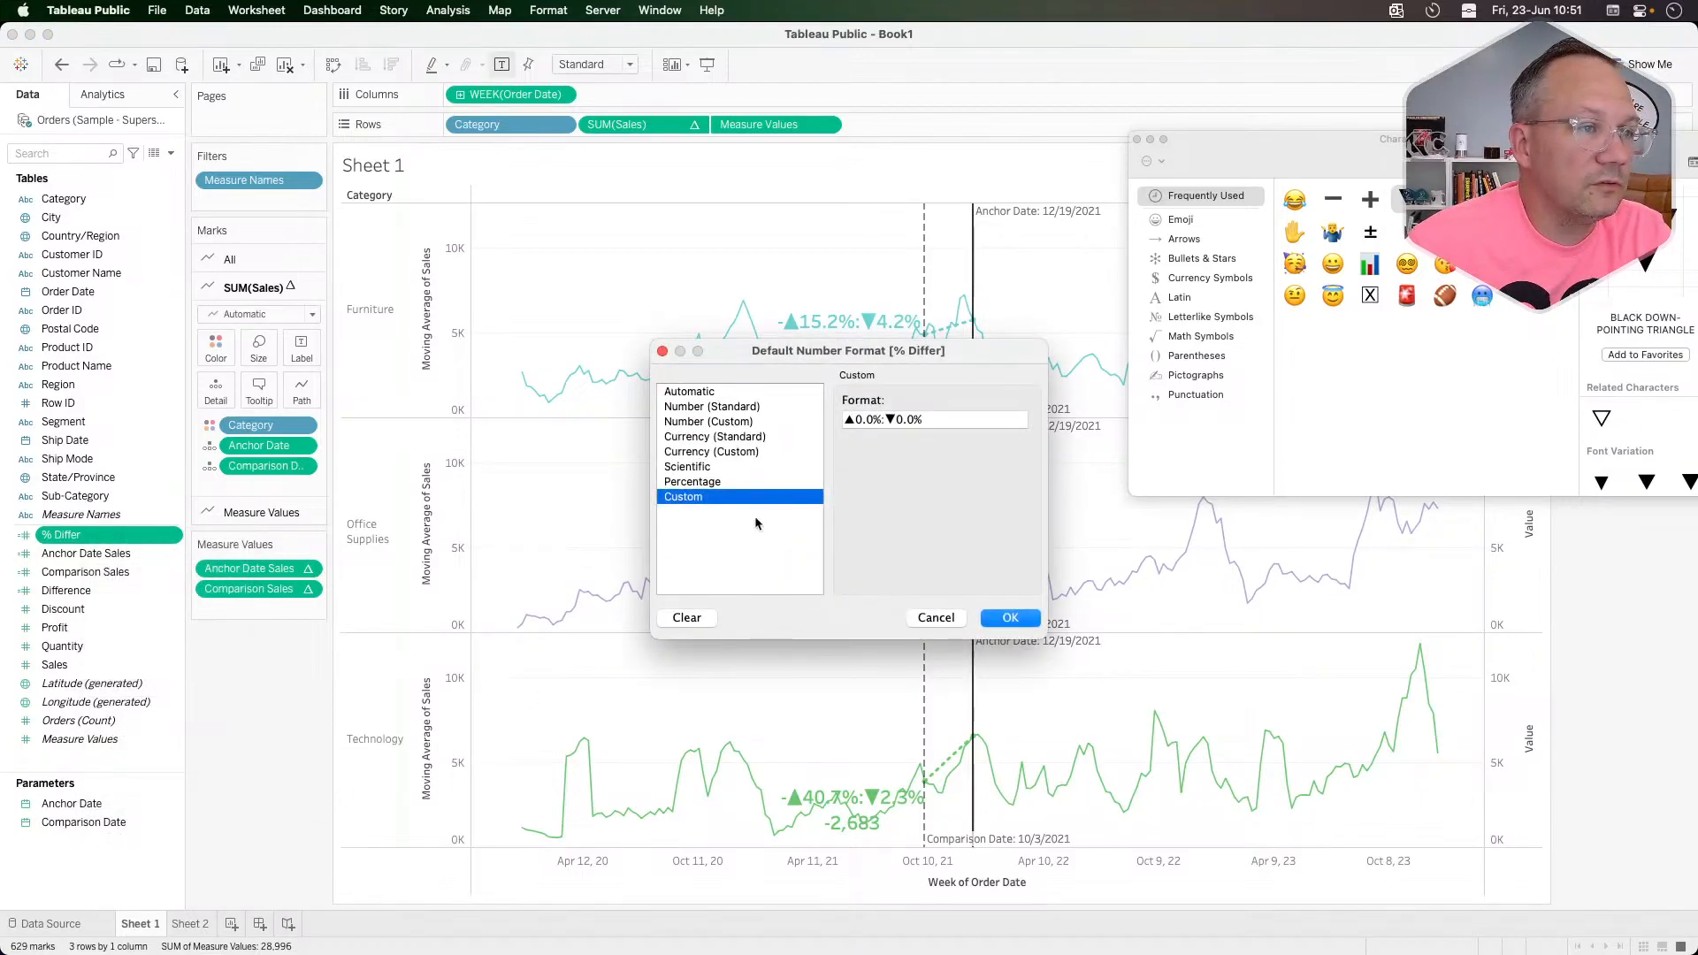
pyautogui.click(887, 416)
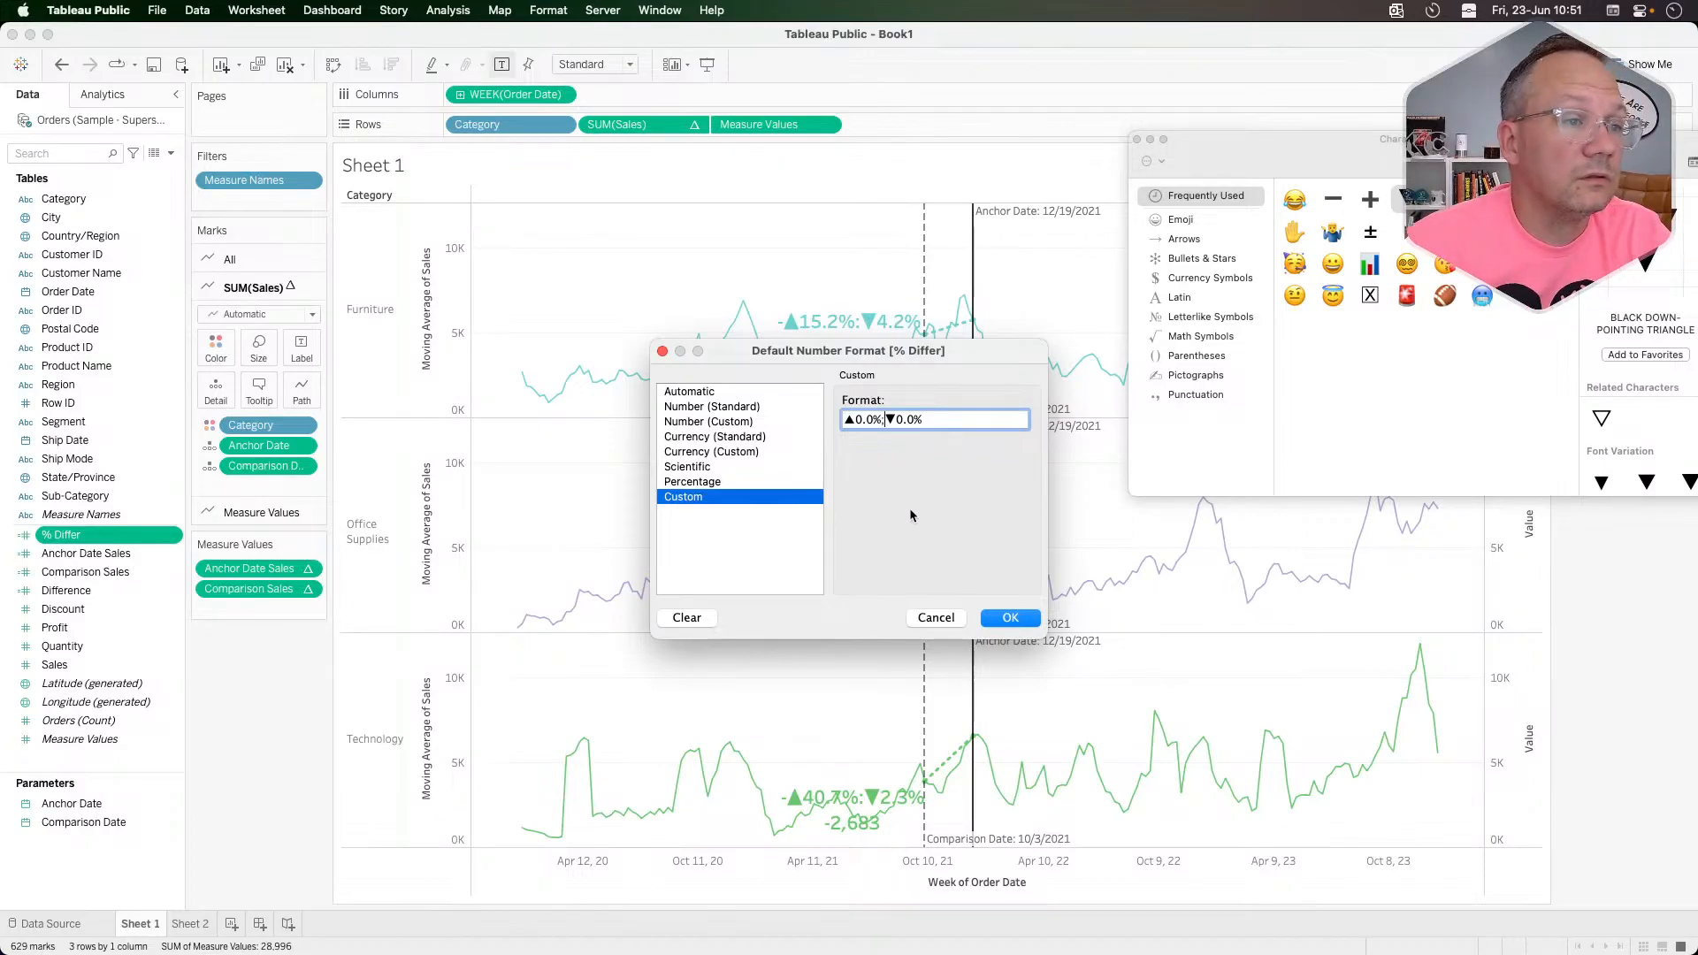
pyautogui.click(1001, 619)
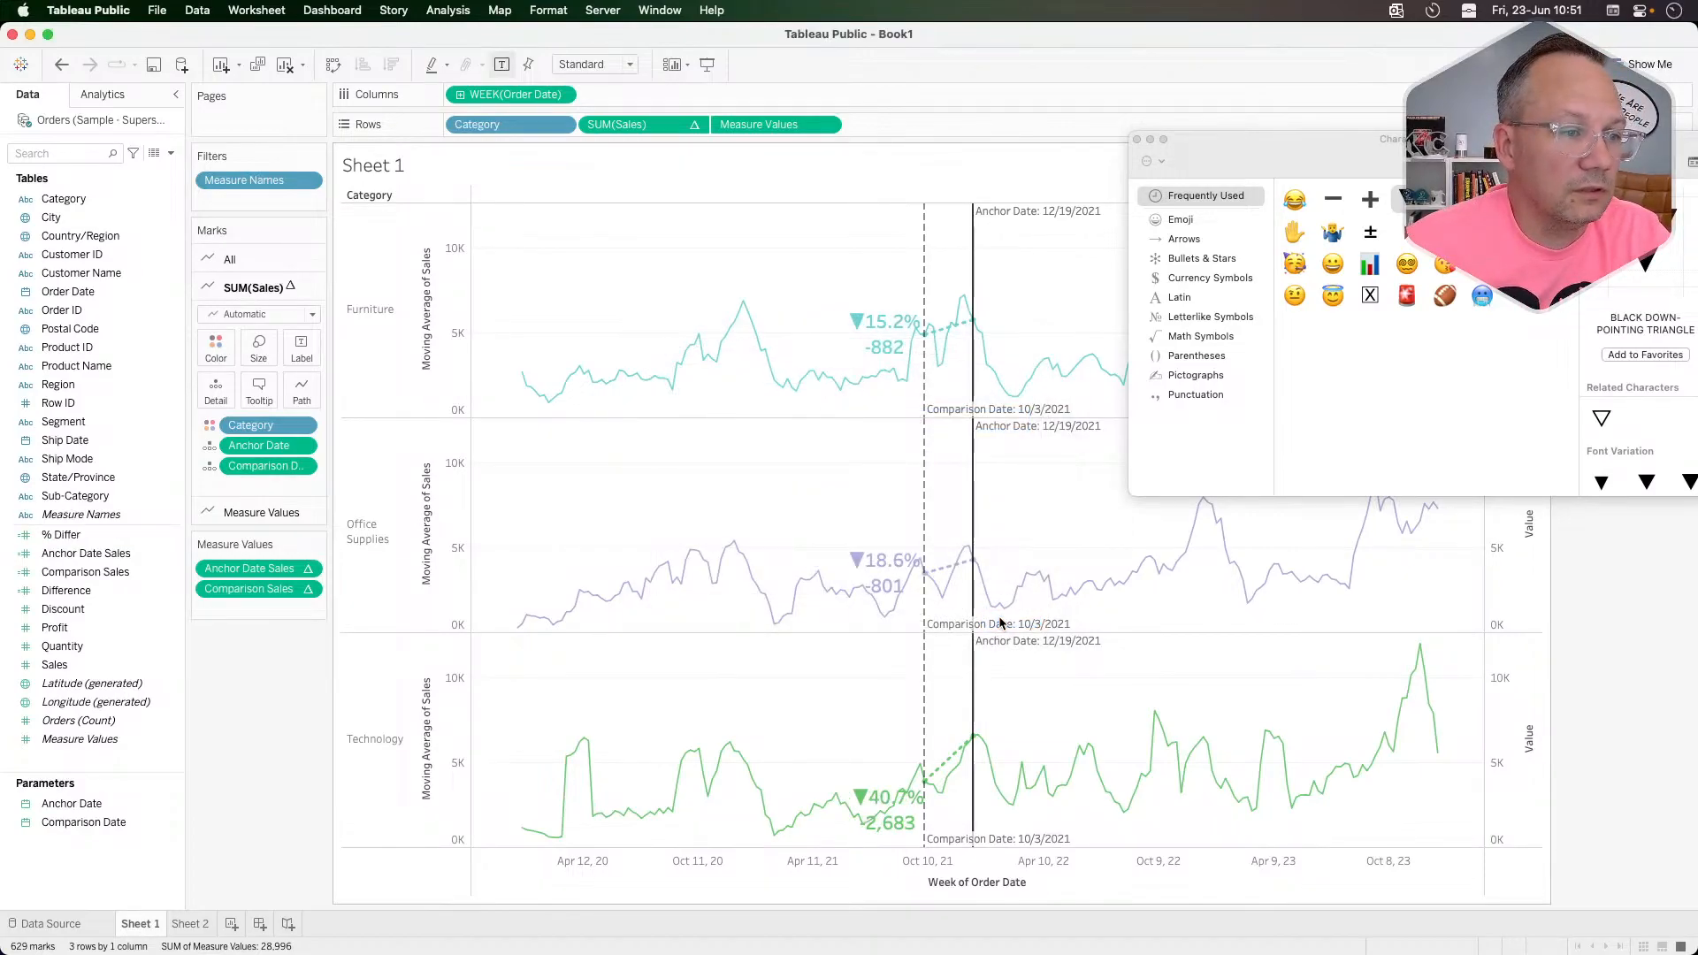
# Step: Try the comparison date at 1/9/2022, 11/29/2020, 12/6/2020 and 12/27/2020 to check the arrow labels
pyautogui.moveTo(991, 755)
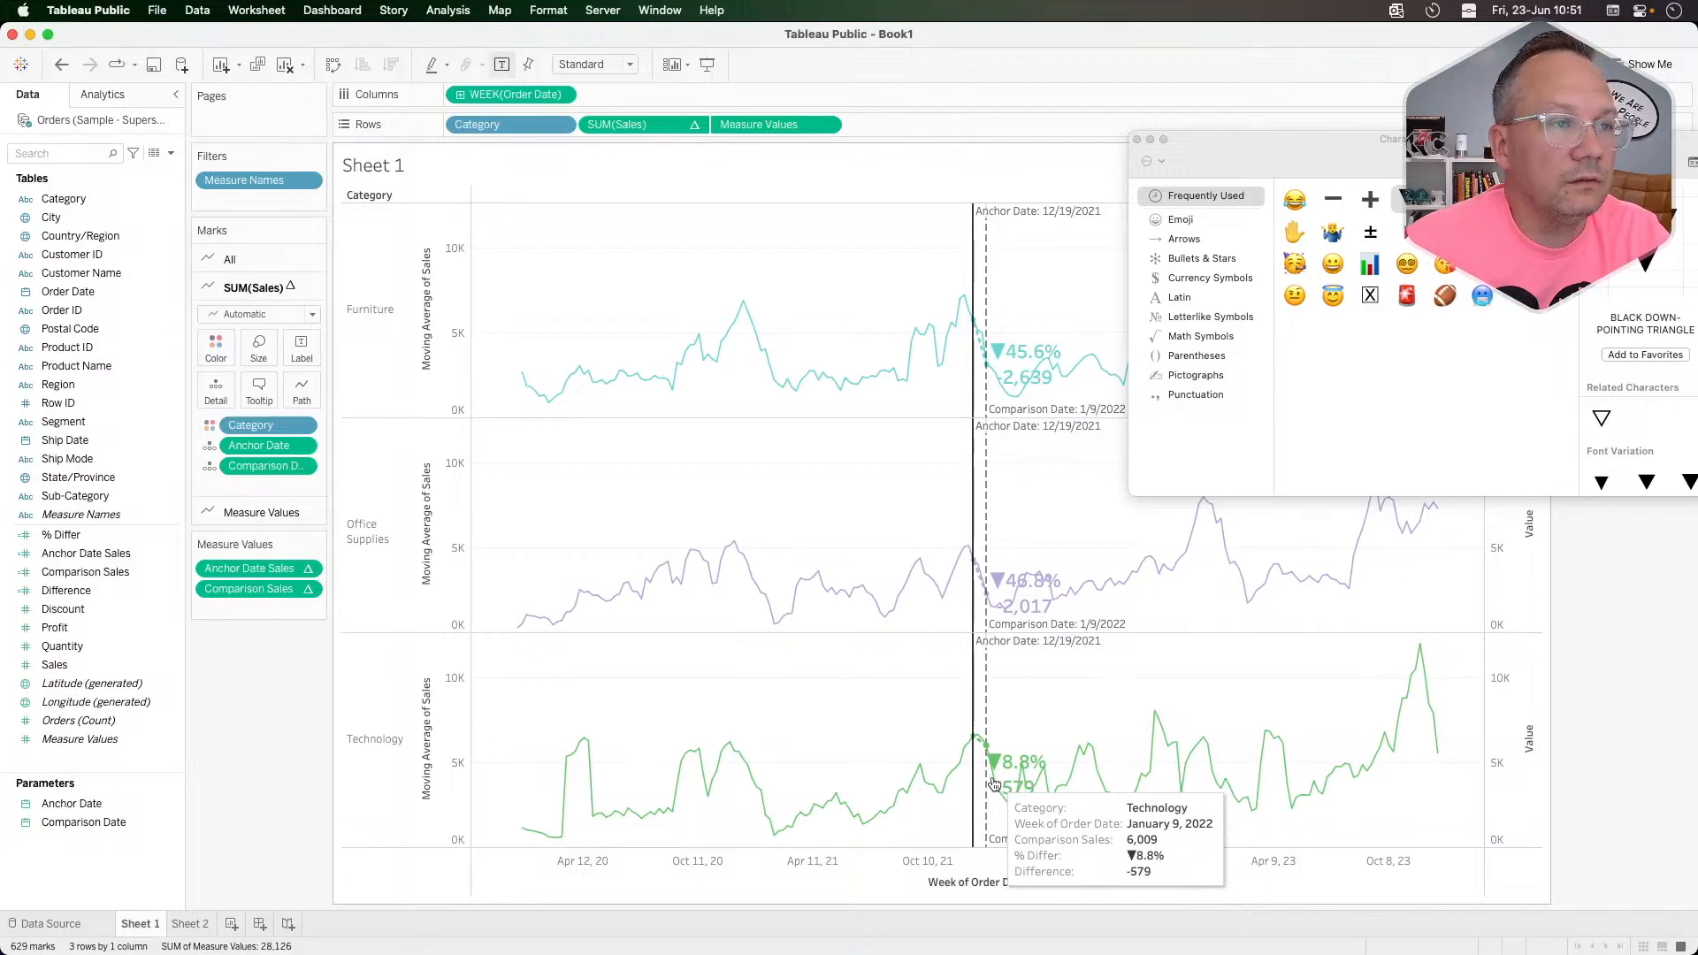
pyautogui.moveTo(729, 750)
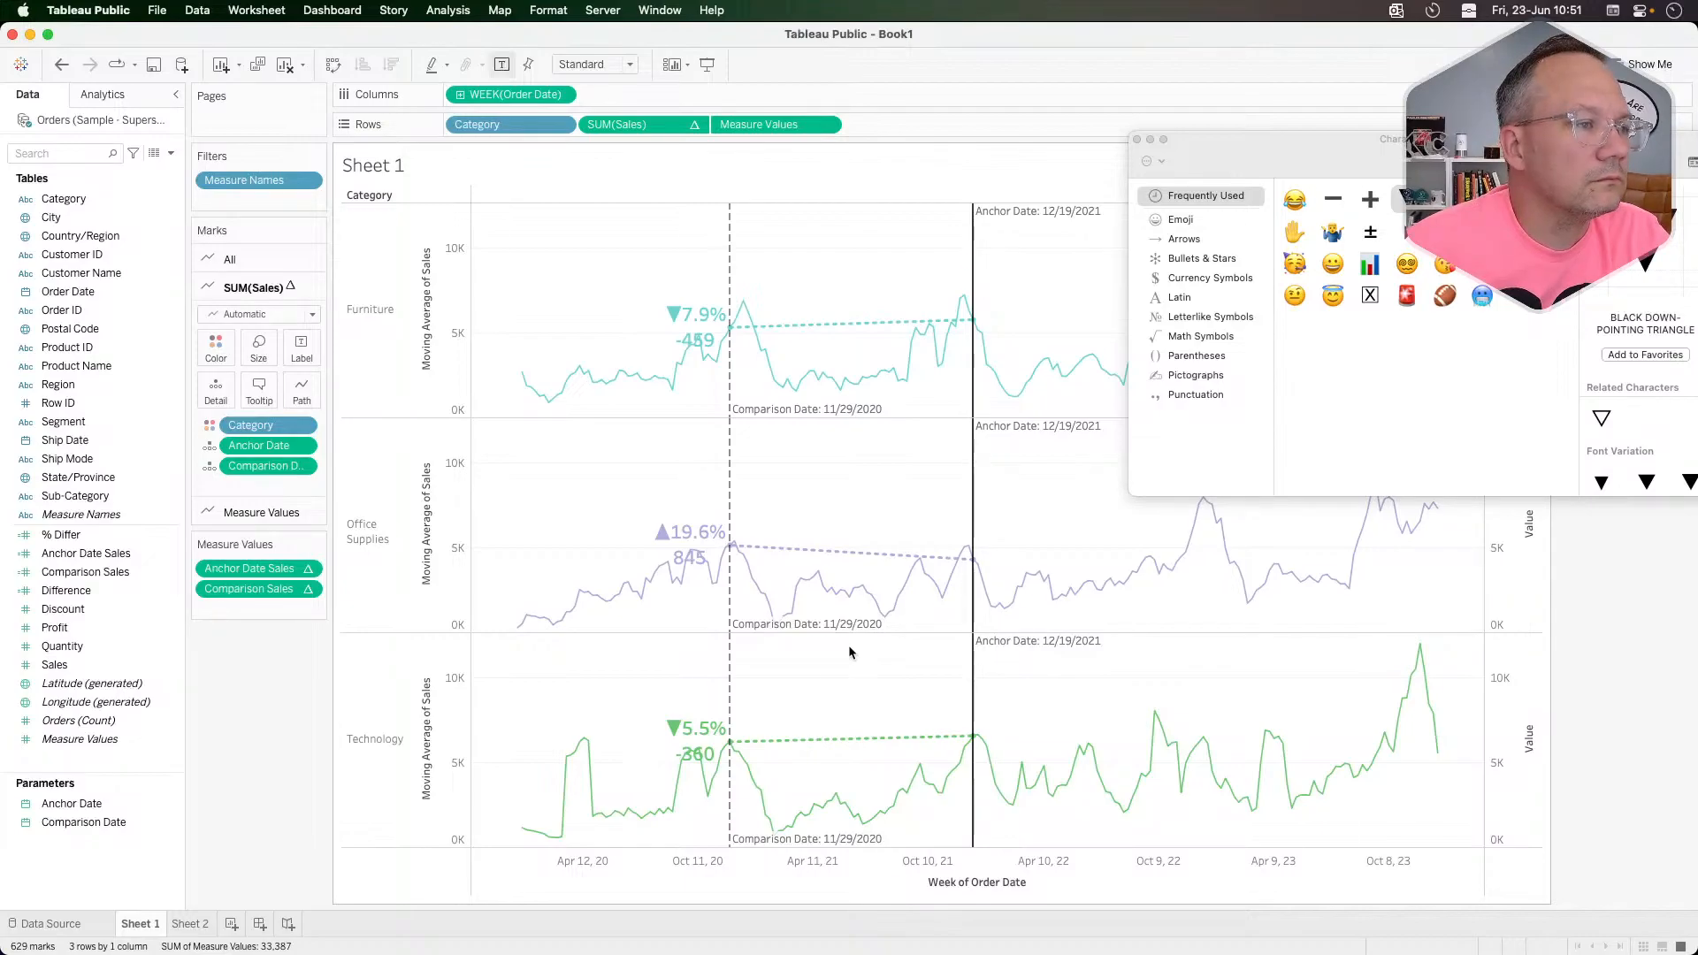
pyautogui.moveTo(734, 549)
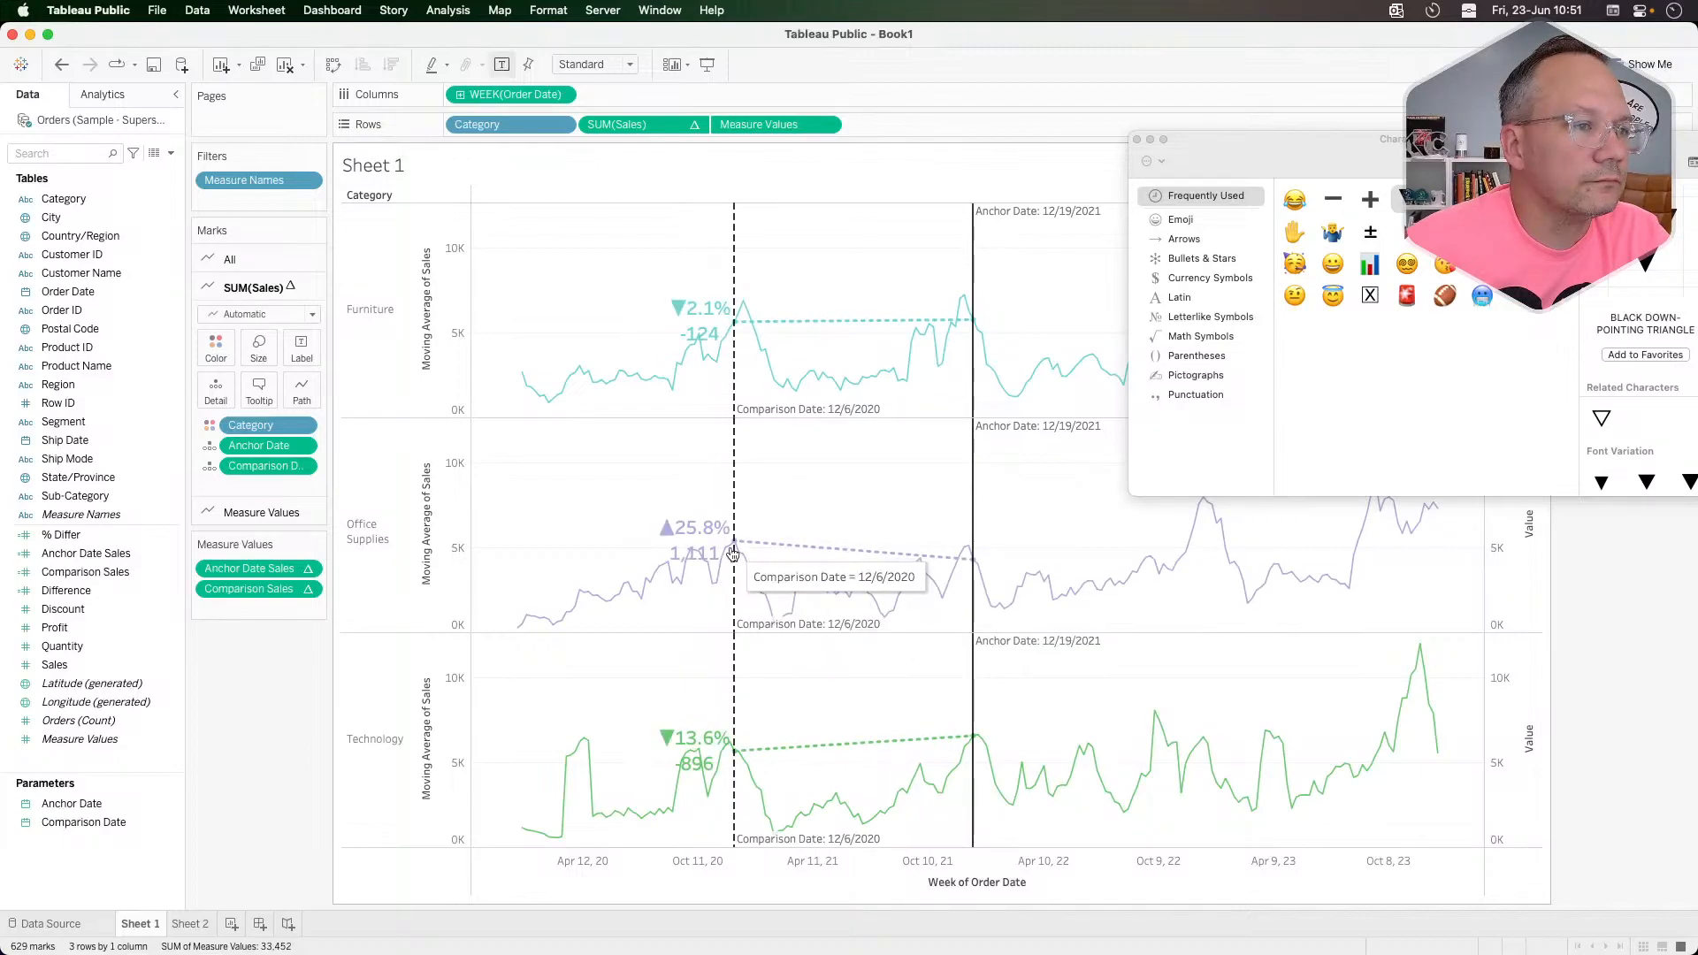
pyautogui.moveTo(711, 578)
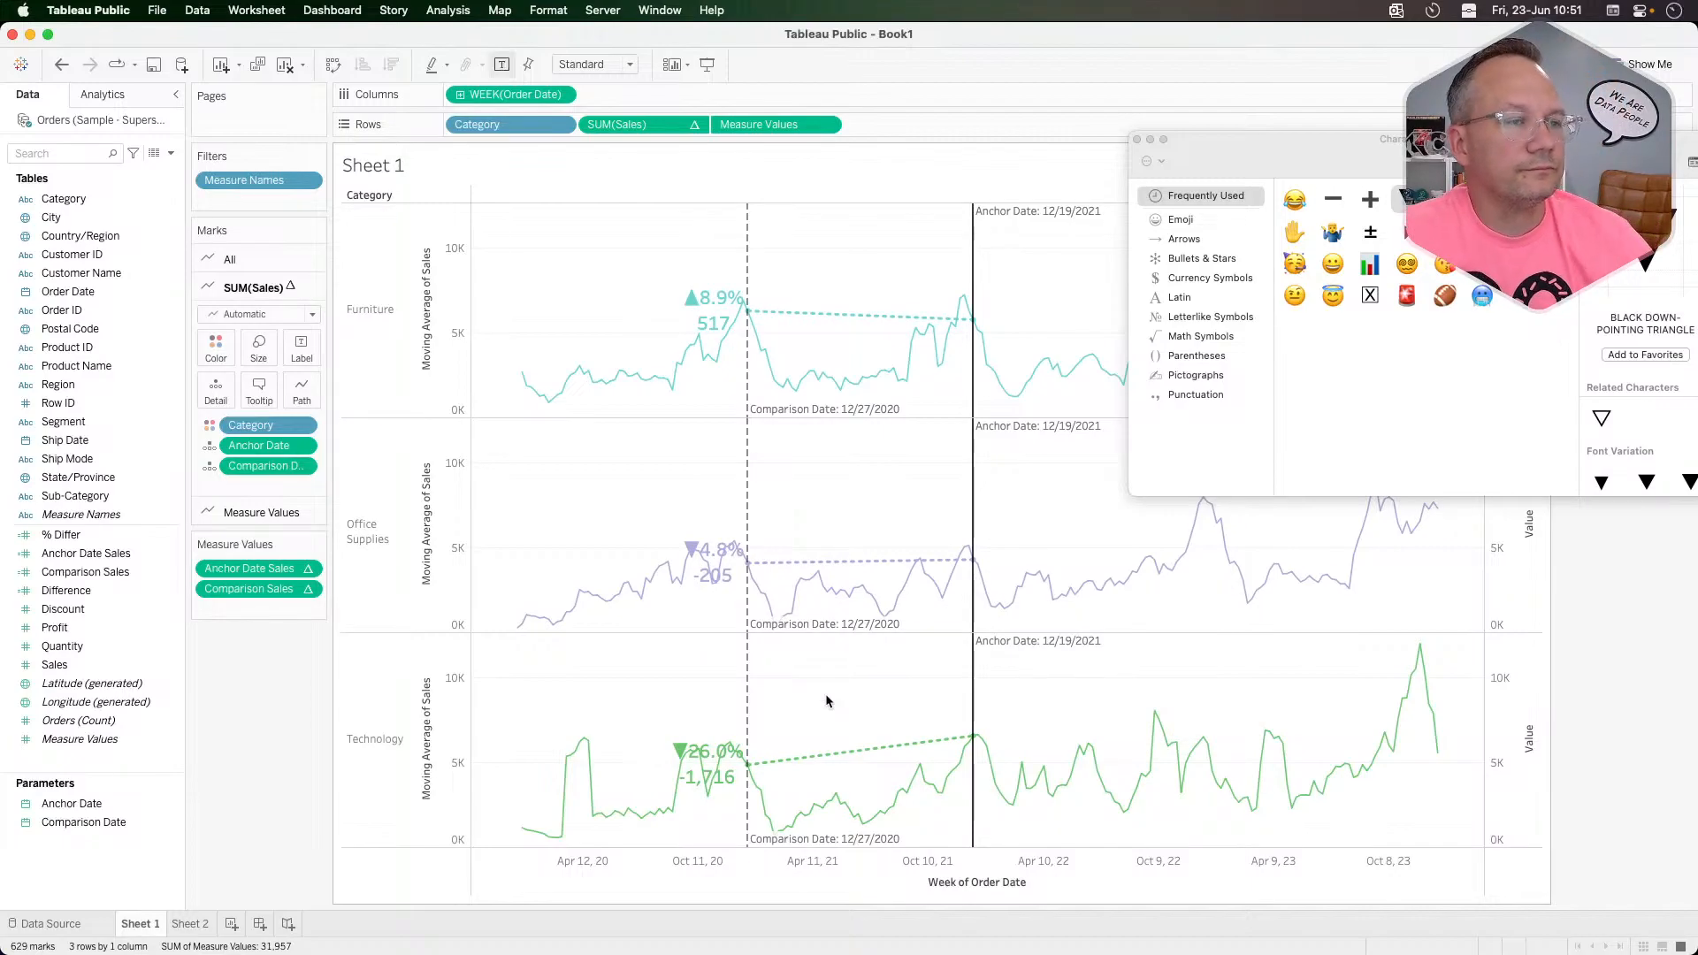
# Step: Compare with the reference viz, then make the SUM(Sales) lines slightly thicker and fade them to 40% opacity
pyautogui.press('super+Tab')
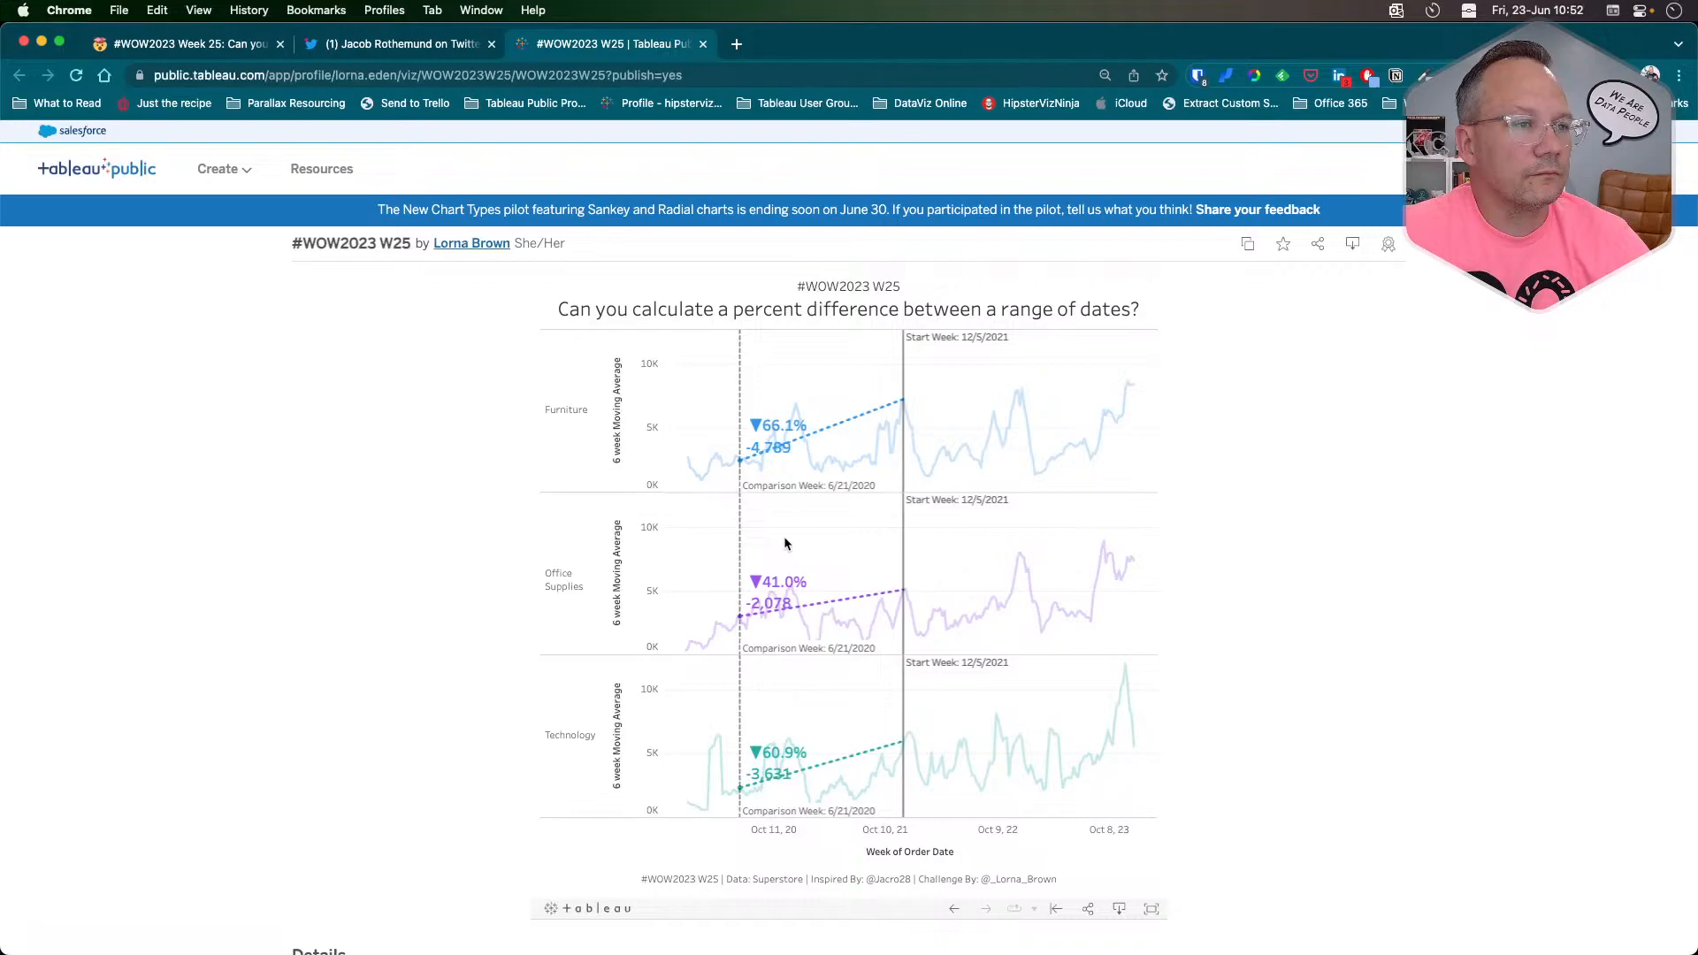
pyautogui.press('super+Tab')
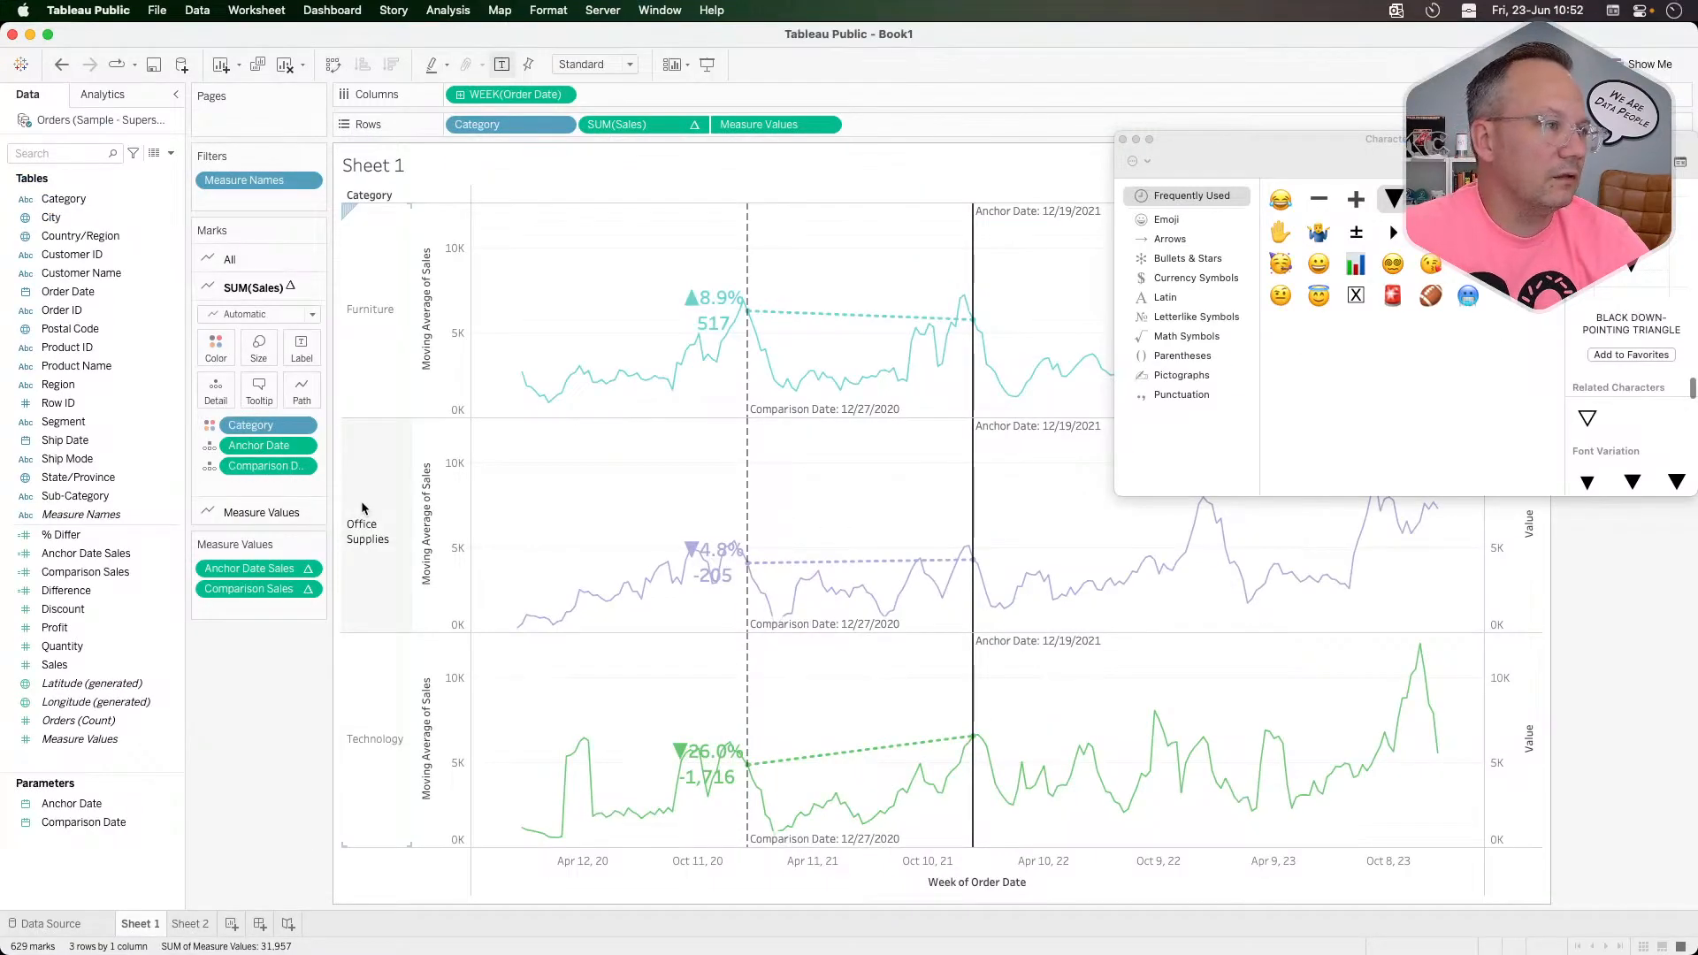
pyautogui.click(217, 347)
pyautogui.click(281, 448)
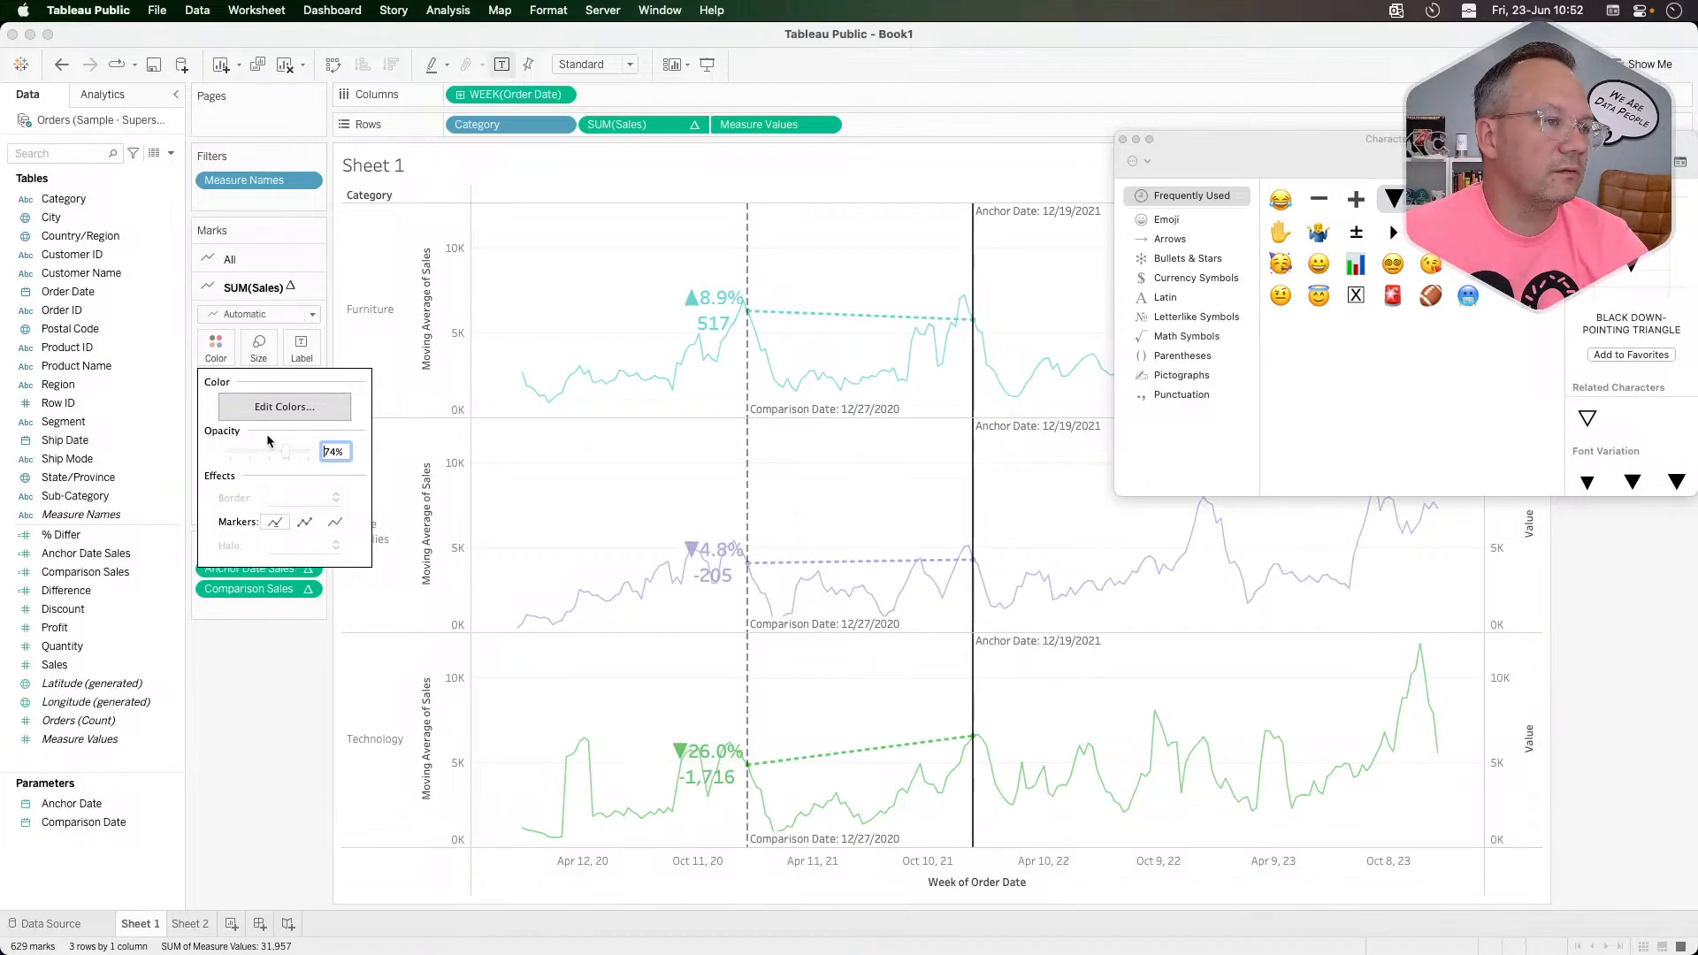
pyautogui.click(247, 450)
pyautogui.moveTo(247, 449); pyautogui.dragTo(268, 449)
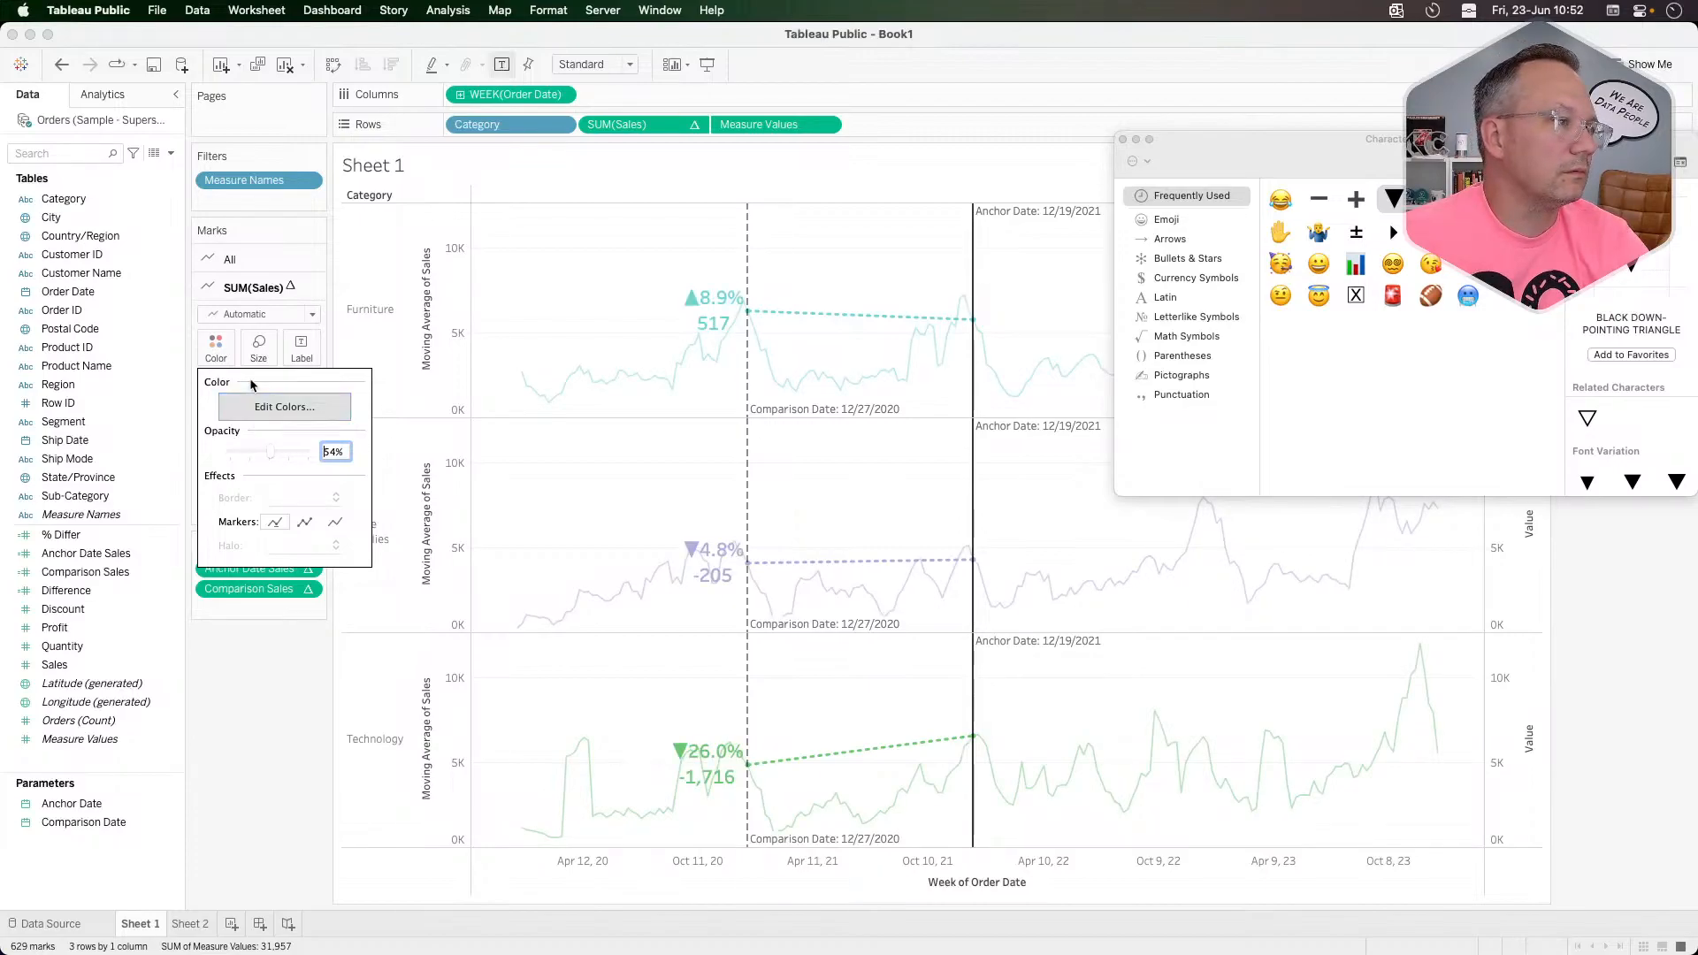
pyautogui.click(258, 347)
pyautogui.click(286, 391)
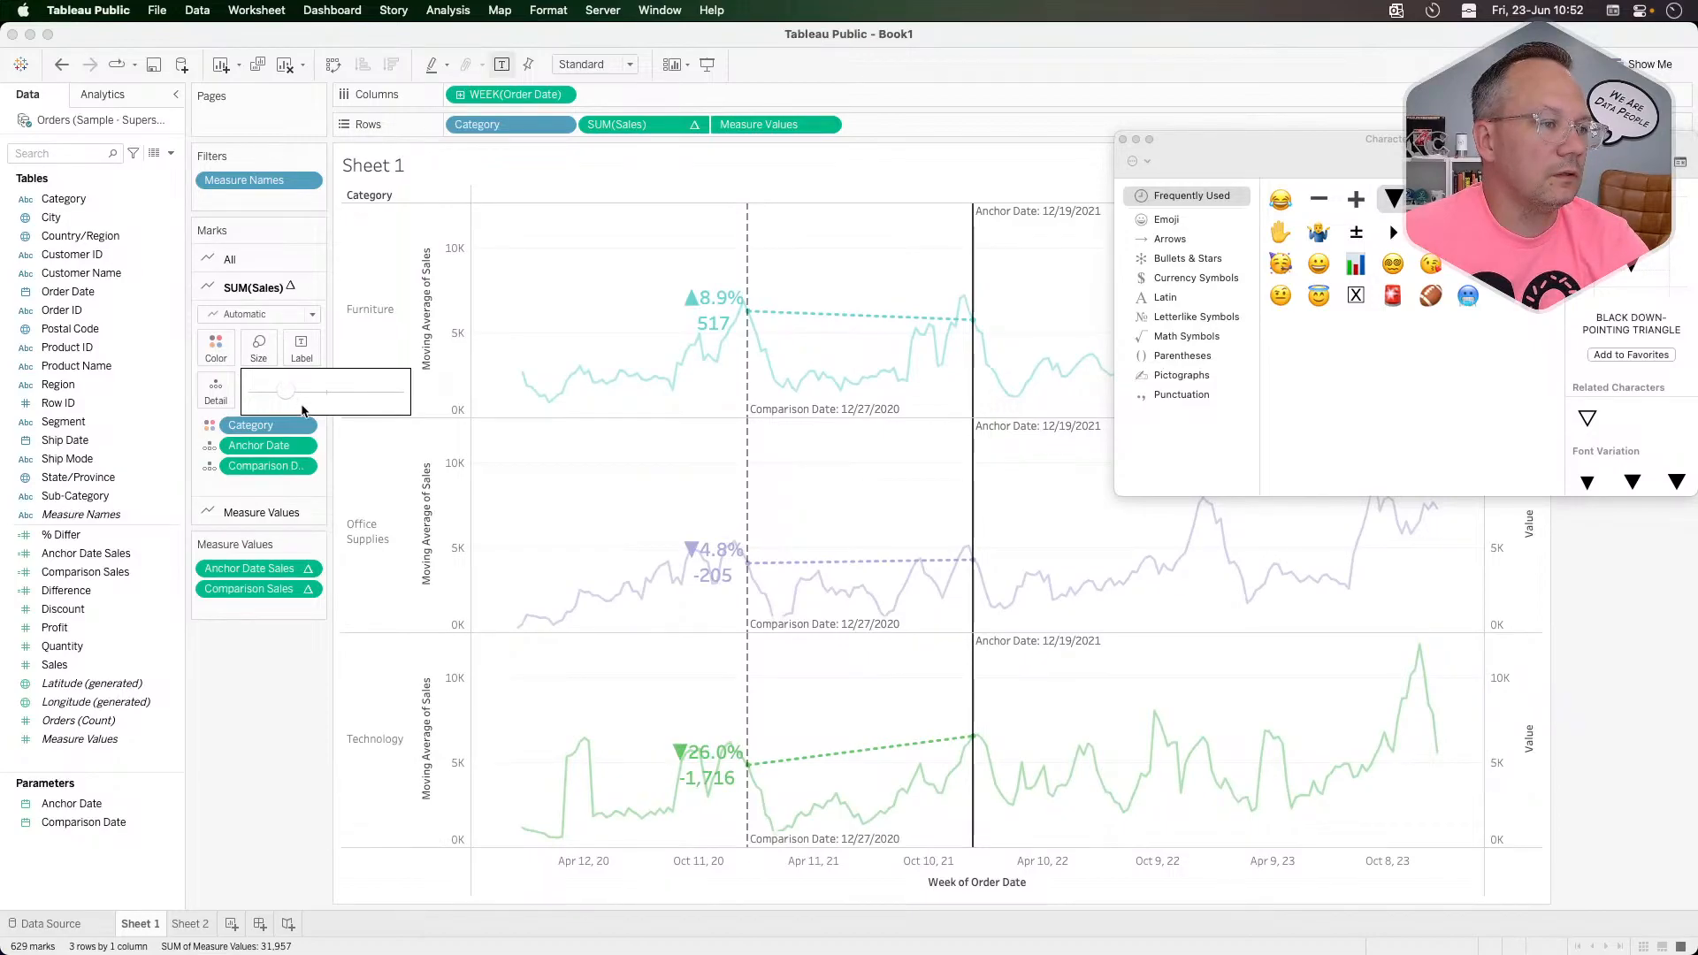
pyautogui.click(215, 347)
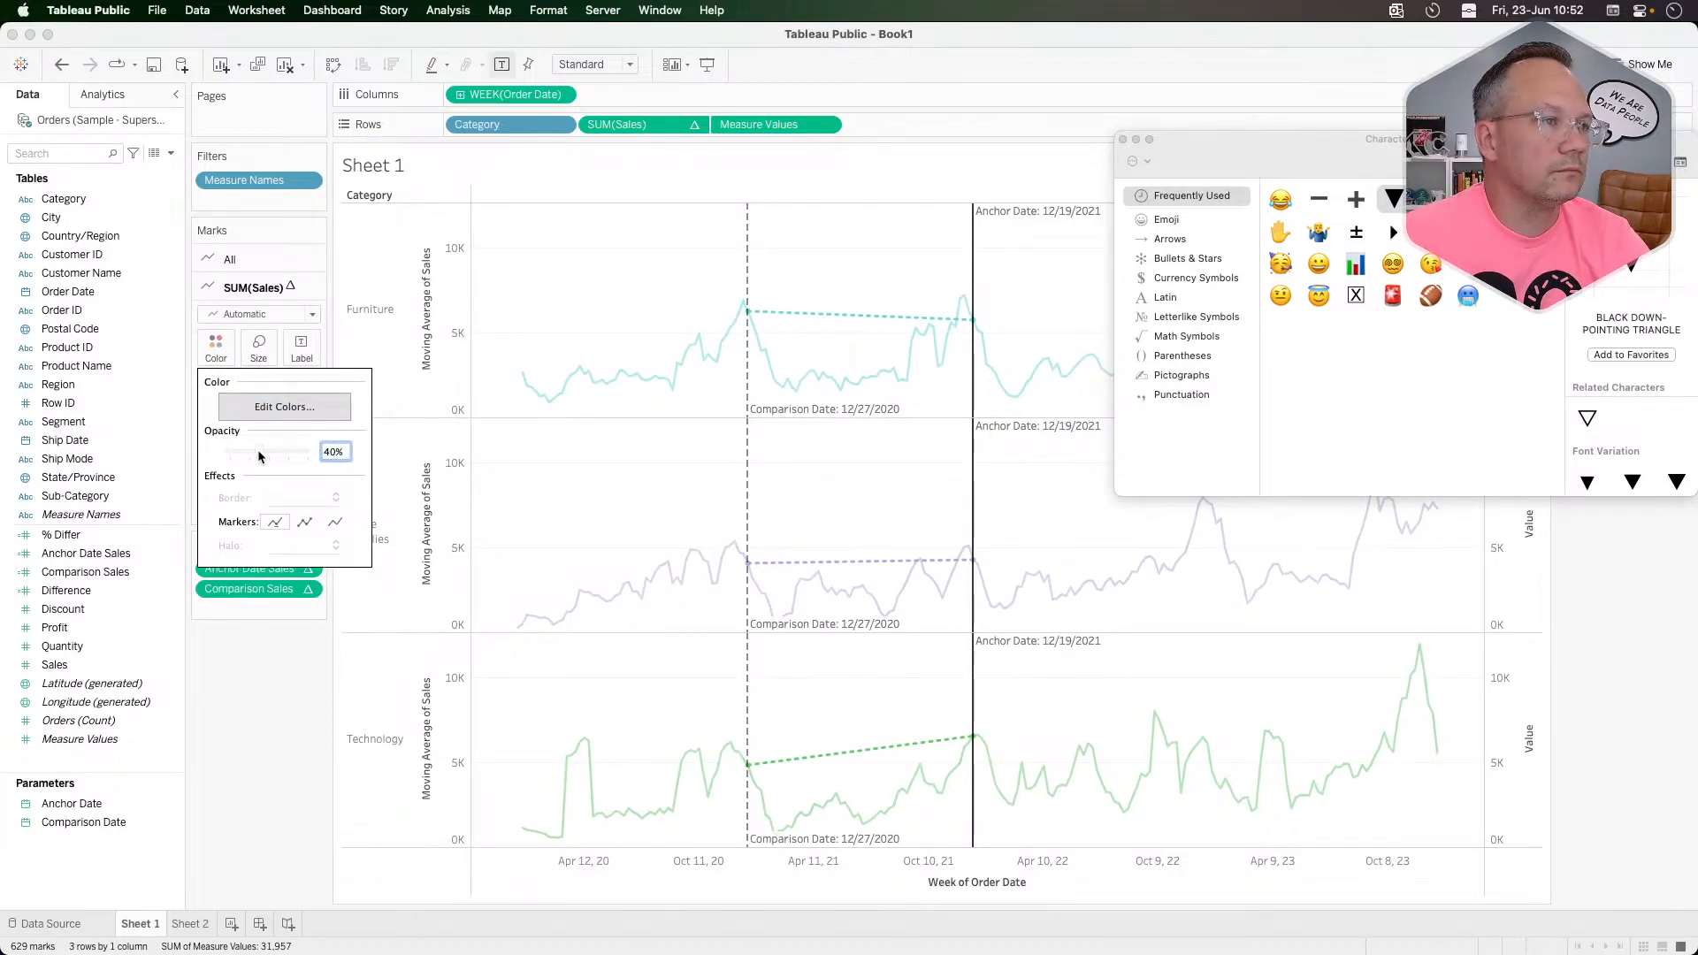
pyautogui.click(298, 732)
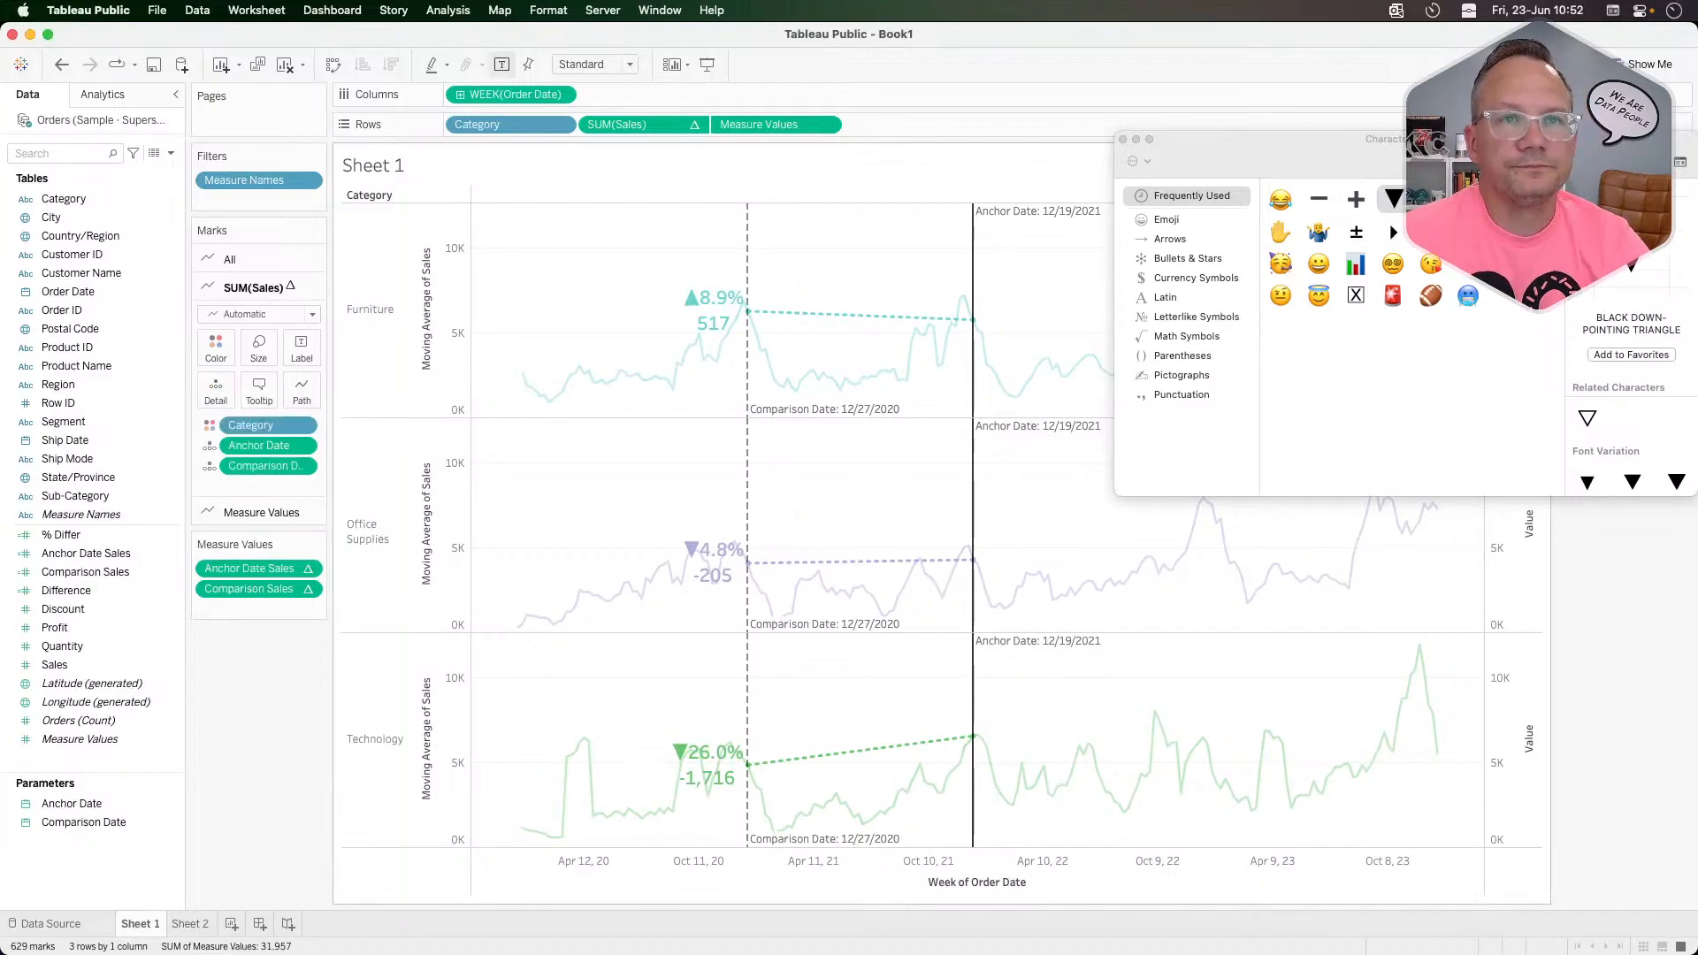
# Step: Close the character viewer and test the comparison date on both sides of the anchor, including 4/18/2021 and 11/20/2022
pyautogui.click(1122, 139)
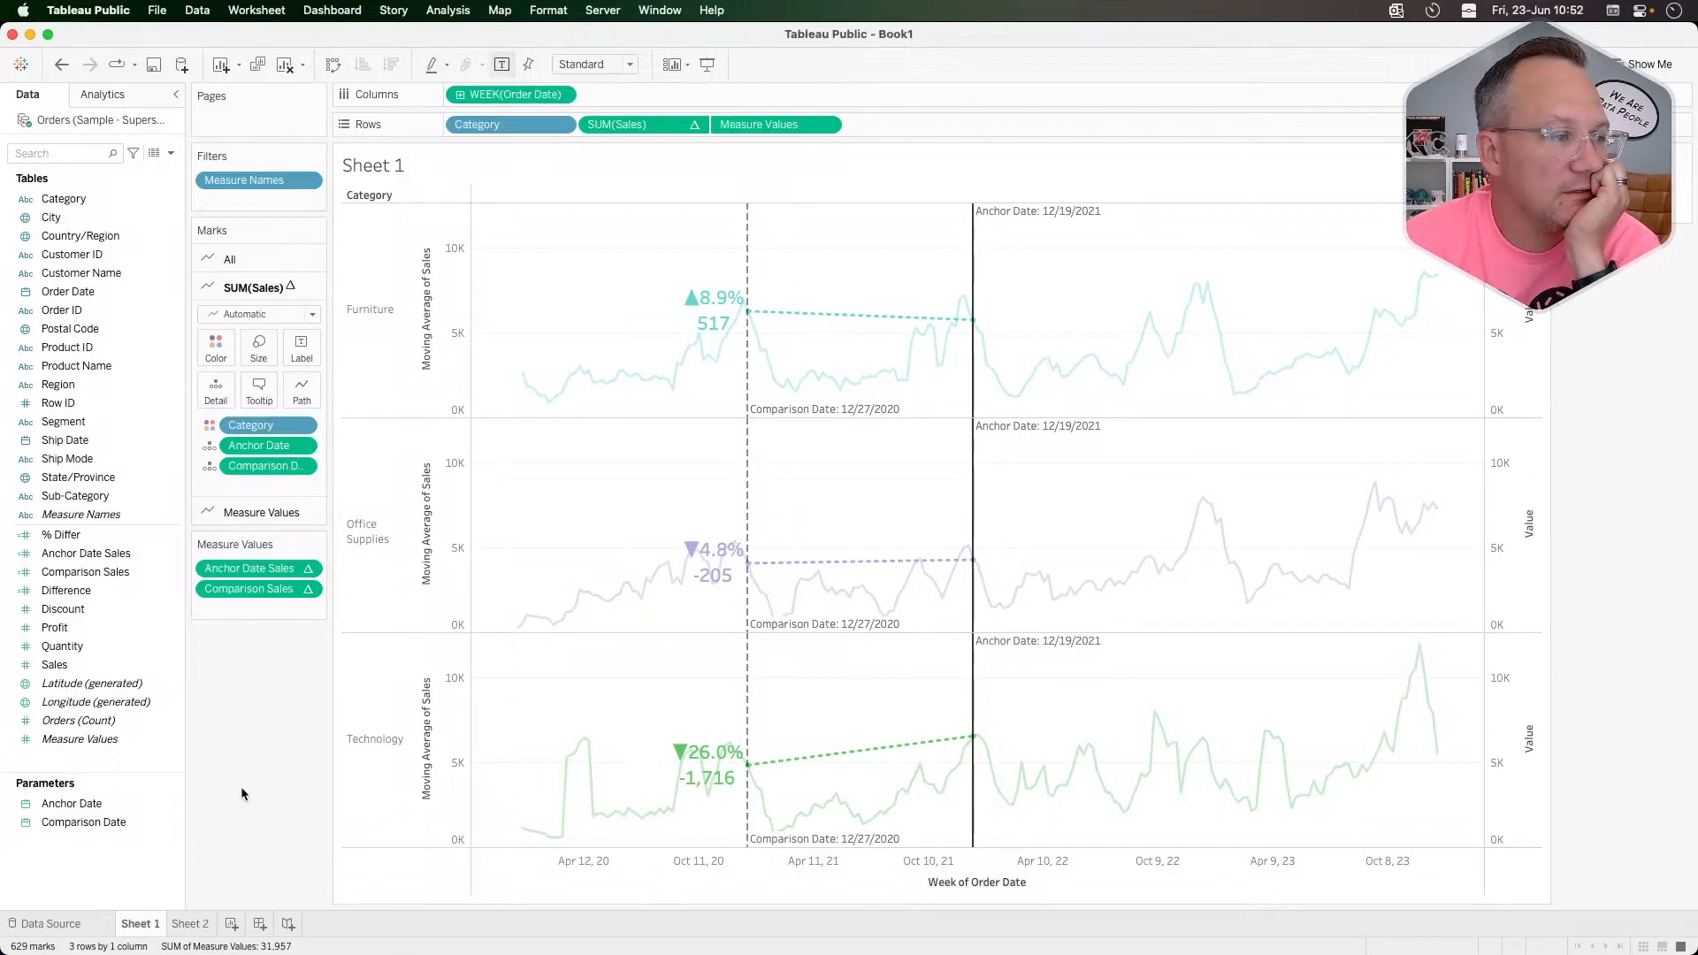
pyautogui.click(817, 571)
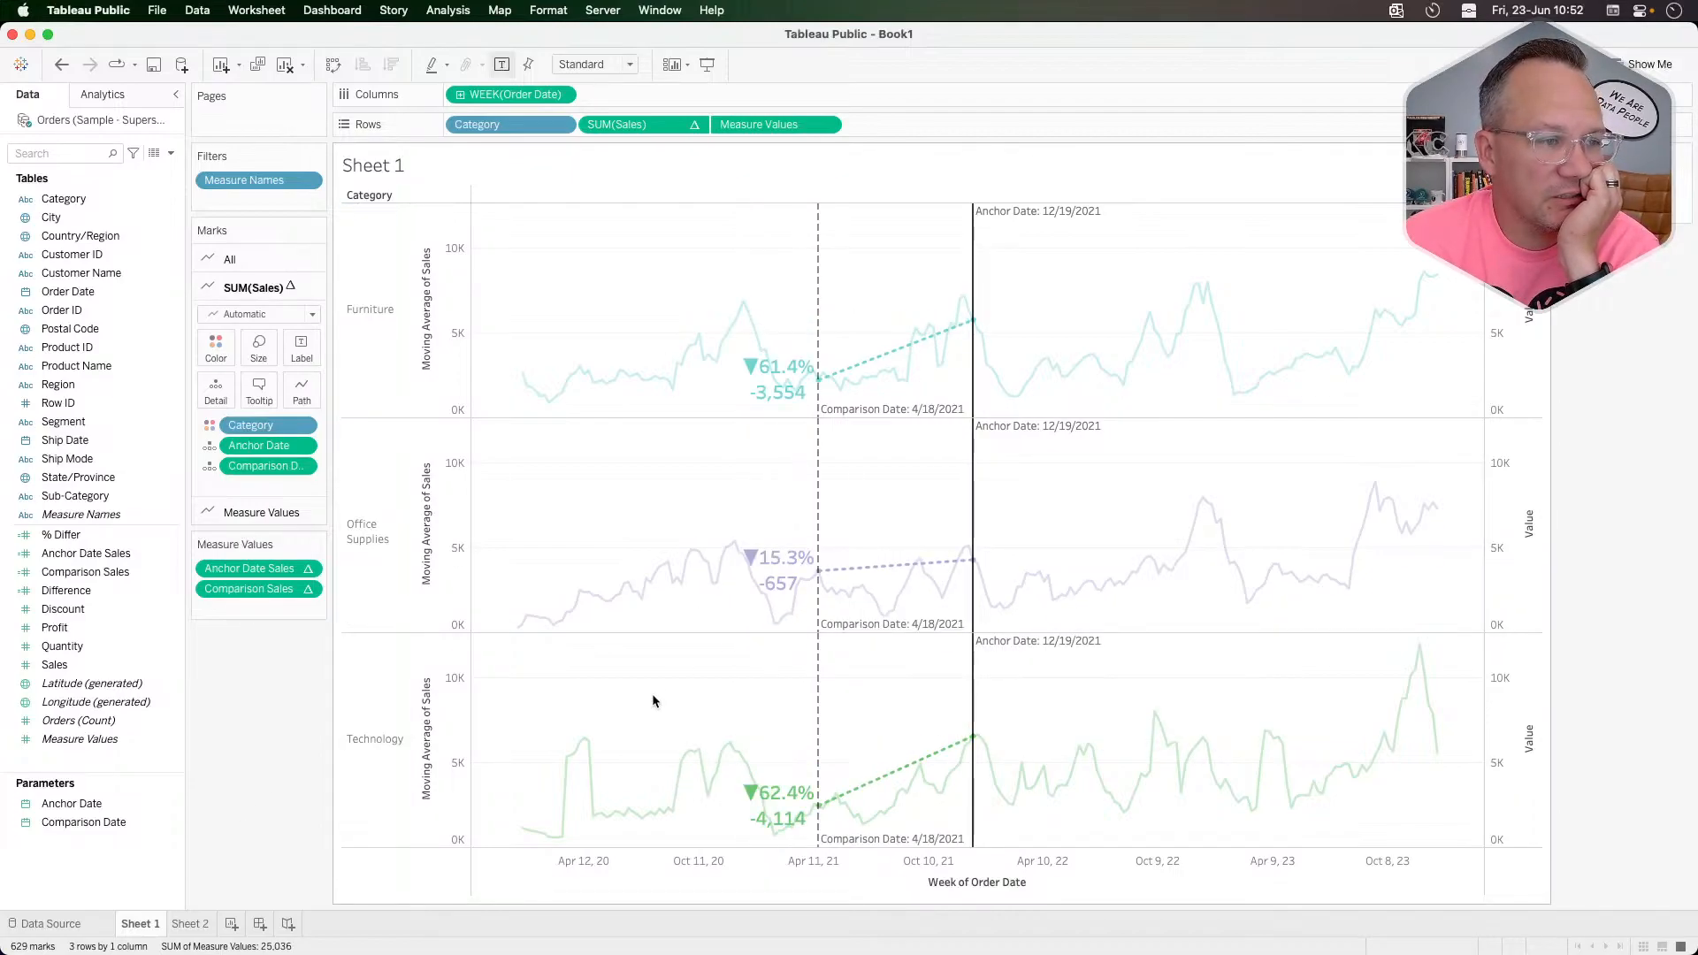
pyautogui.click(1087, 596)
pyautogui.click(1197, 517)
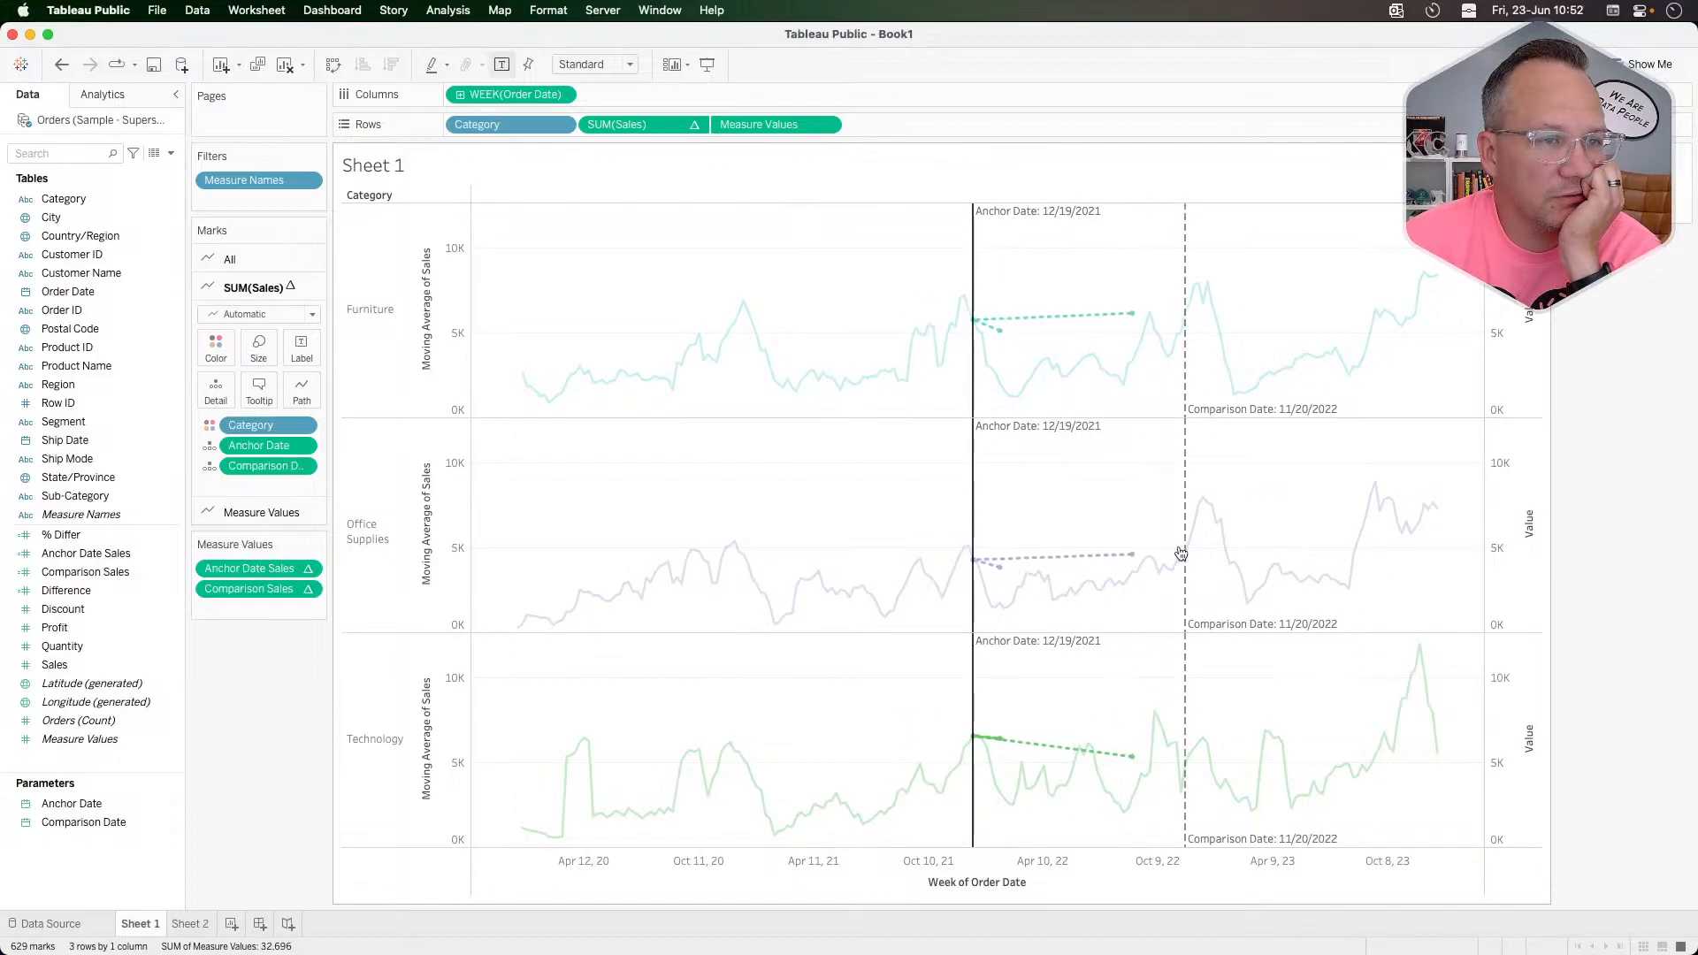